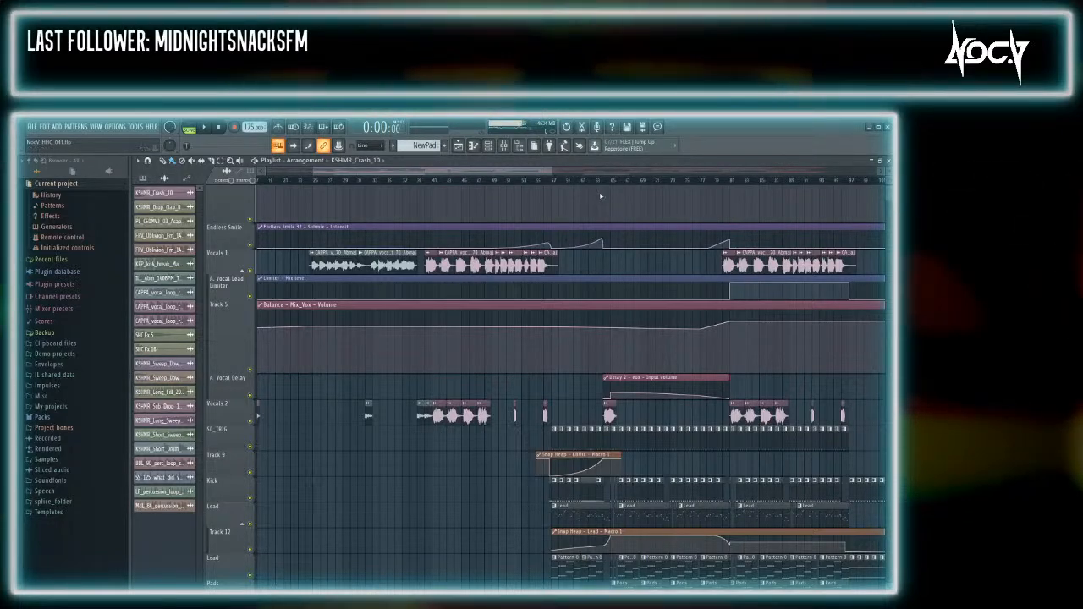
Disable the Ozone Maximizer, VMS Multiband Compressor and Ozone 9 Imager on the master track, leaving the mixer closed
{"action": "key", "text": "F9"}
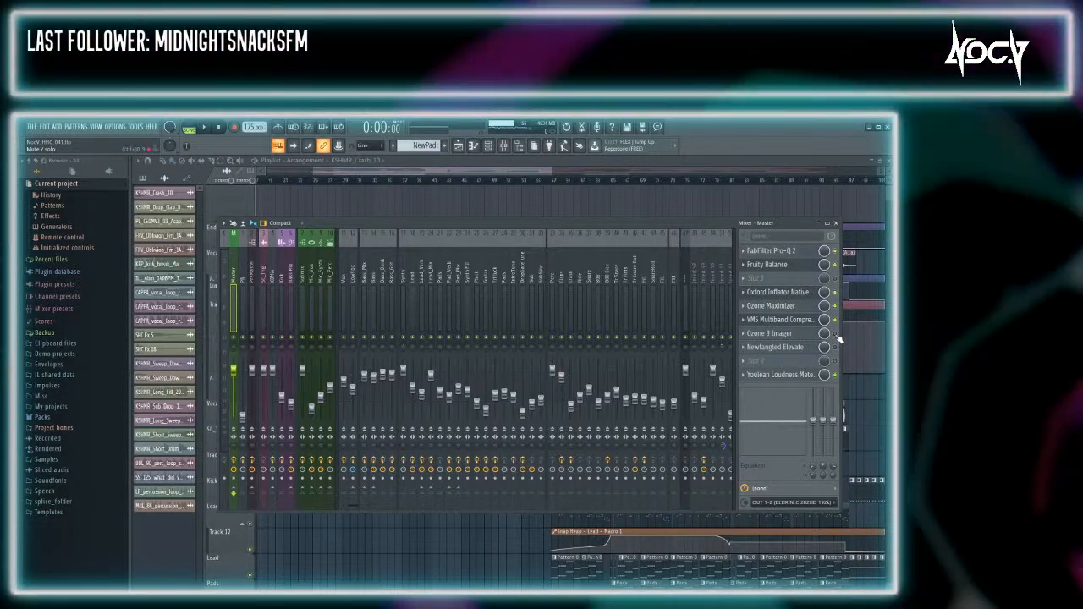
{"action": "left_click", "coordinate": [835, 333]}
{"action": "left_click", "coordinate": [835, 319]}
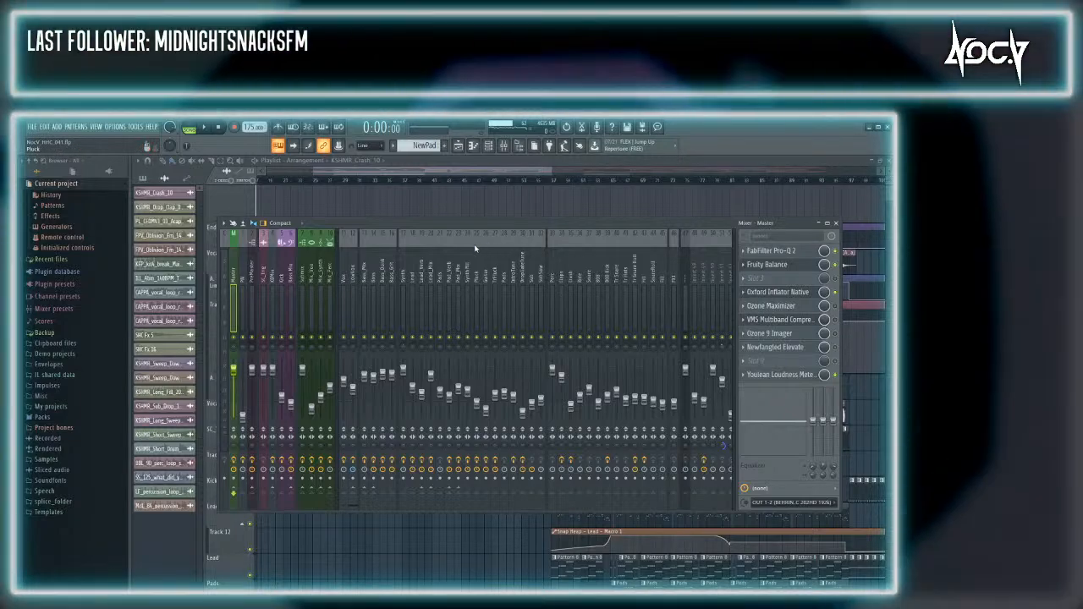
{"action": "left_click", "coordinate": [489, 146]}
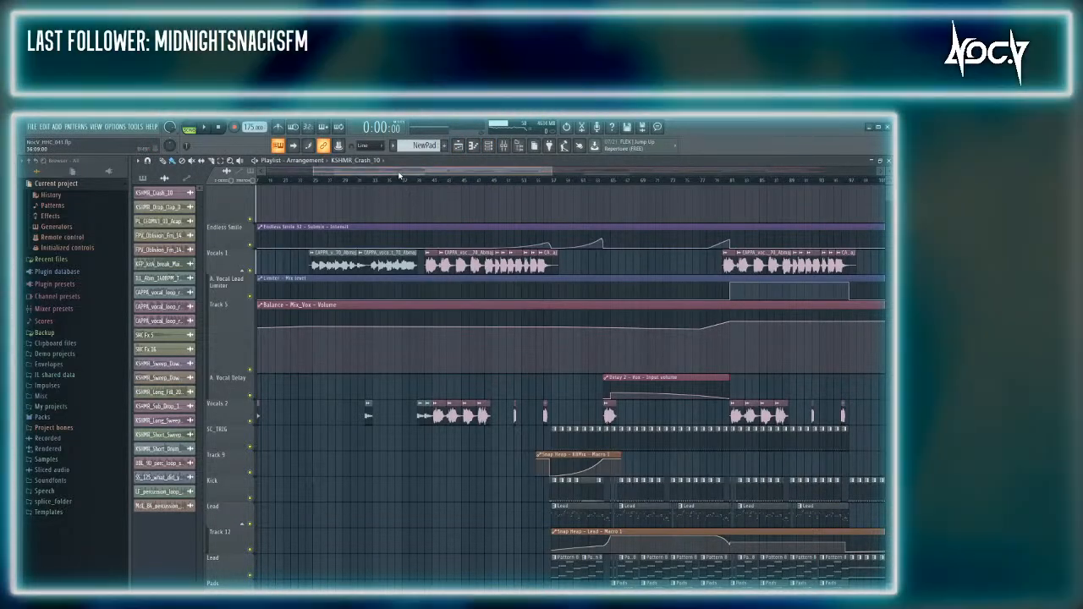
Move the playback position to about bar 68 in the playlist and listen to the arrangement from there
{"action": "left_click_drag", "start_coordinate": [398, 173], "coordinate": [416, 175]}
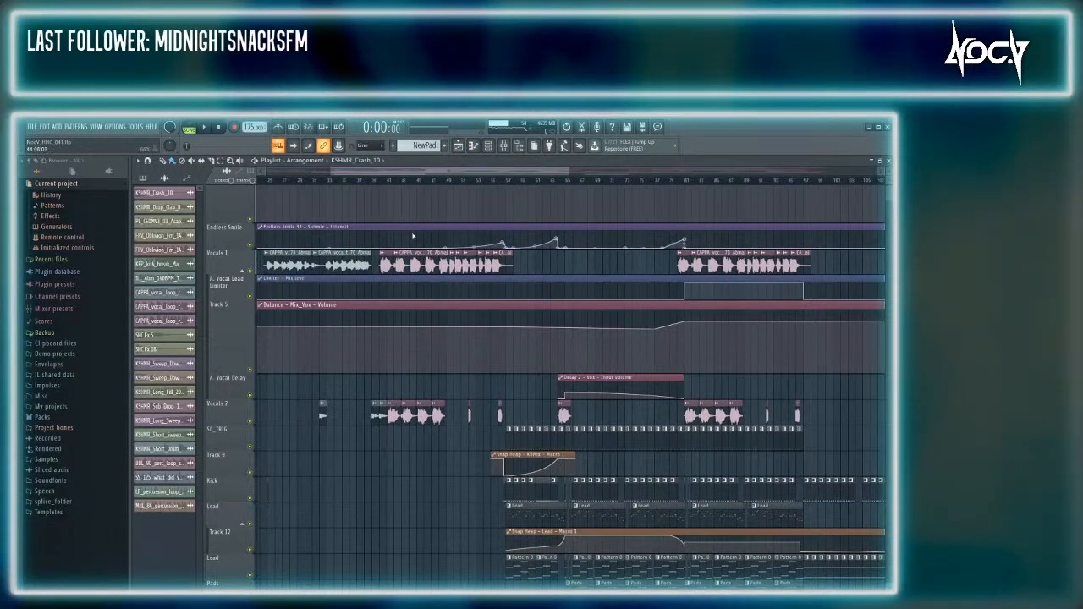
{"action": "scroll", "coordinate": [364, 253], "scroll_direction": "down", "scroll_amount": 4}
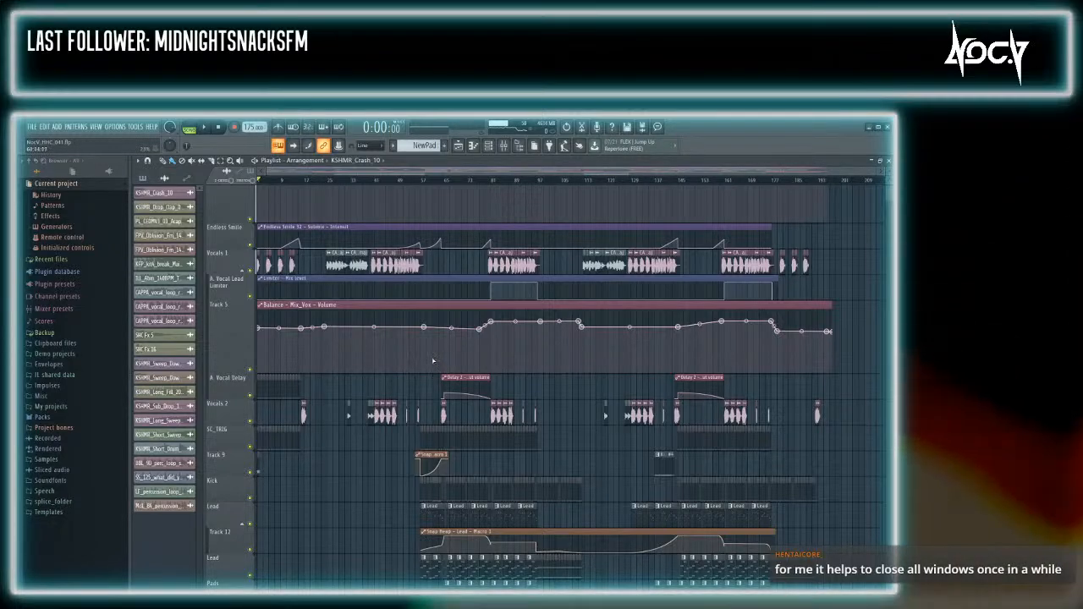
{"action": "key", "text": "F9"}
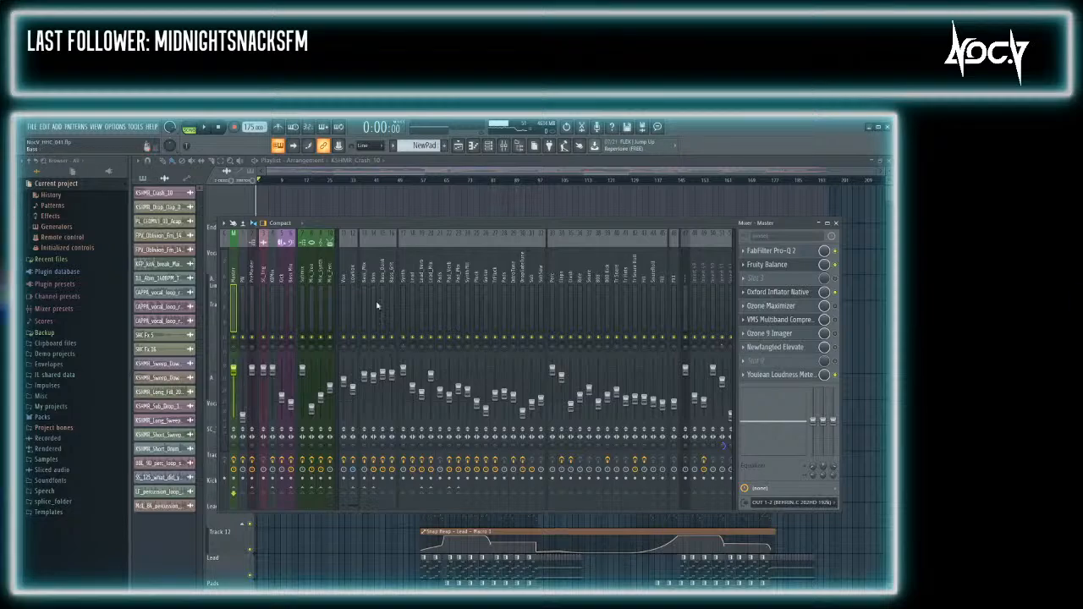
{"action": "key", "text": "F9"}
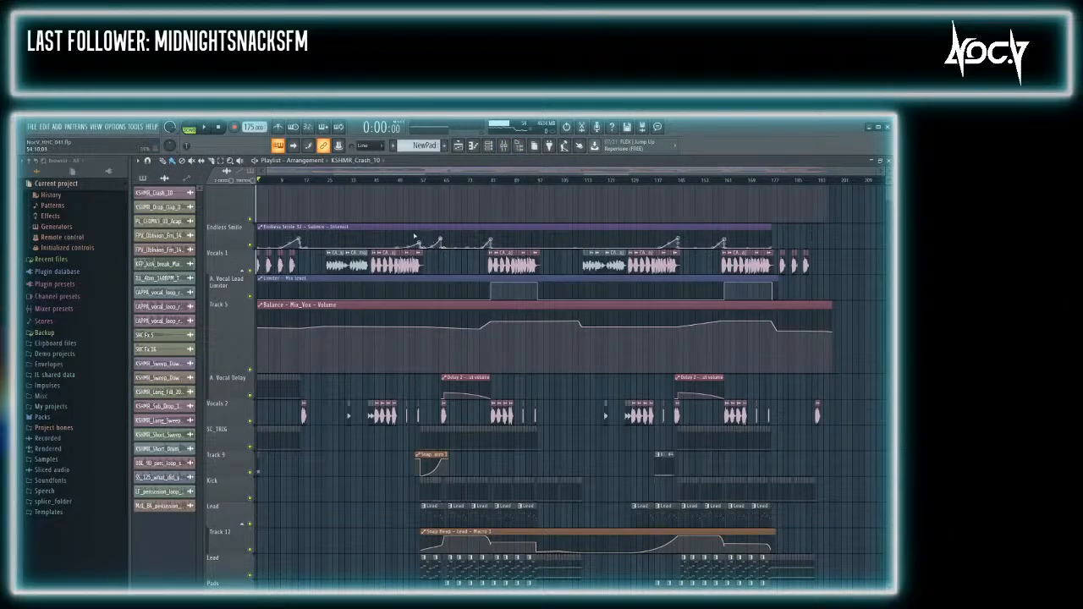
{"action": "scroll", "coordinate": [448, 237], "scroll_direction": "up", "scroll_amount": 5}
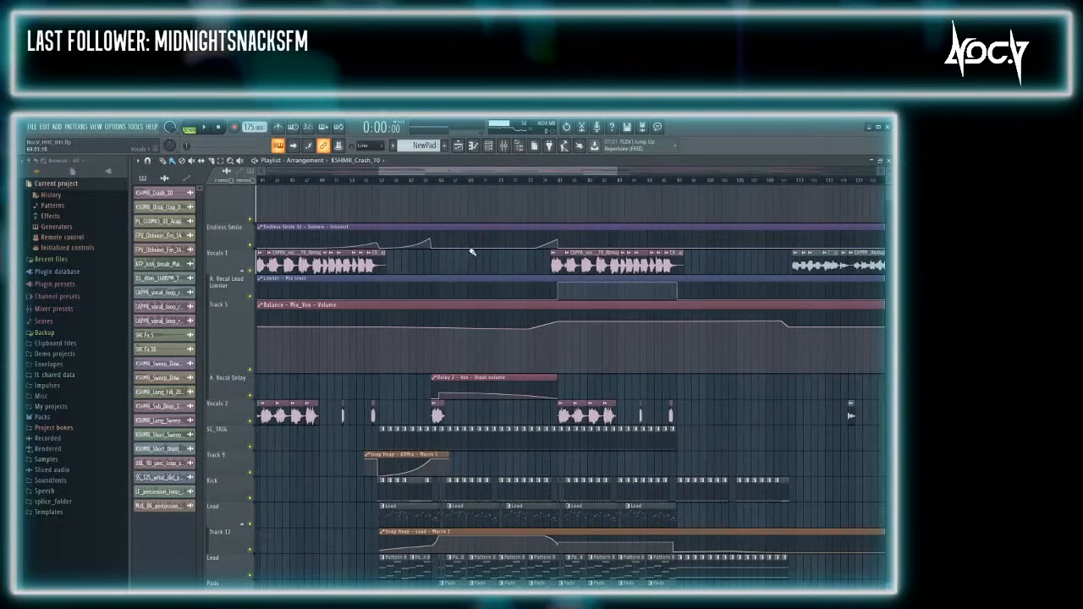
{"action": "left_click_drag", "start_coordinate": [422, 180], "coordinate": [463, 182]}
{"action": "key", "text": "space"}
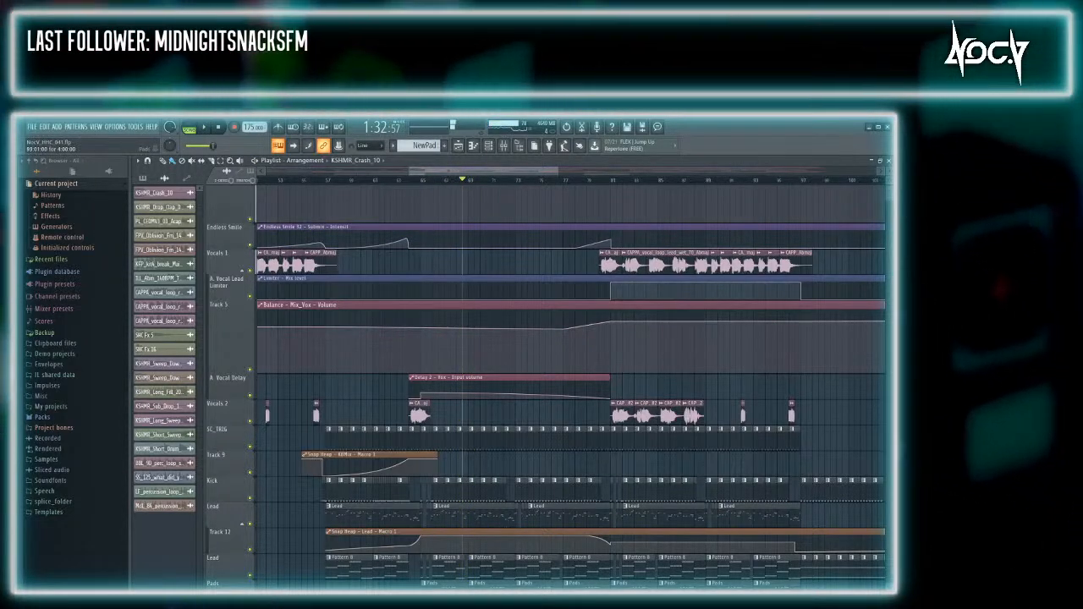
{"action": "key", "text": "space"}
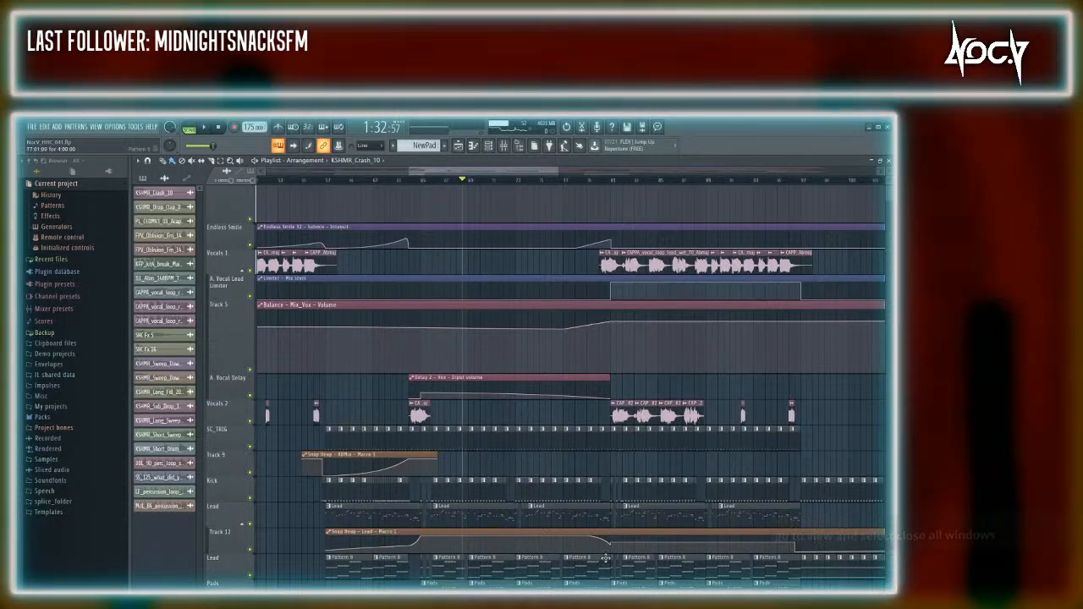
Close all open plugin and editor windows and reopen only the playlist
{"action": "key", "text": "F5"}
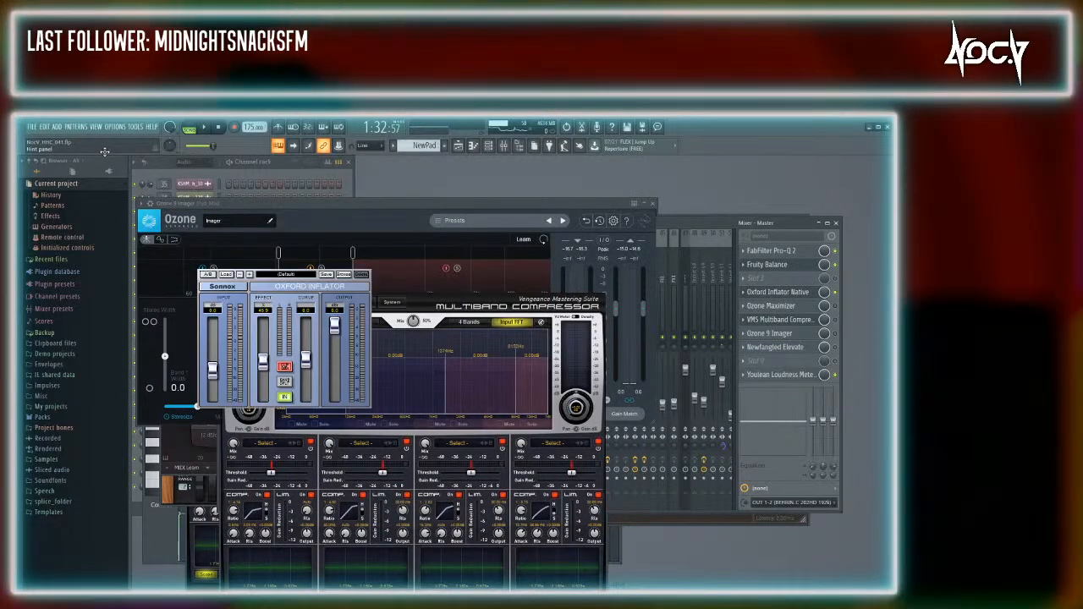
{"action": "key", "text": "F12"}
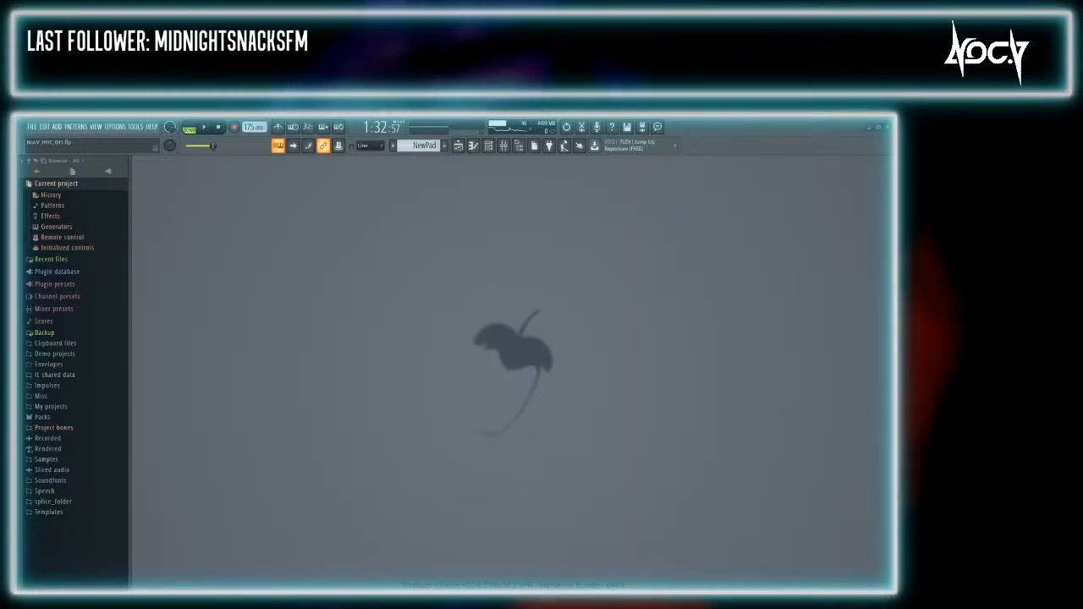
{"action": "left_click", "coordinate": [96, 127]}
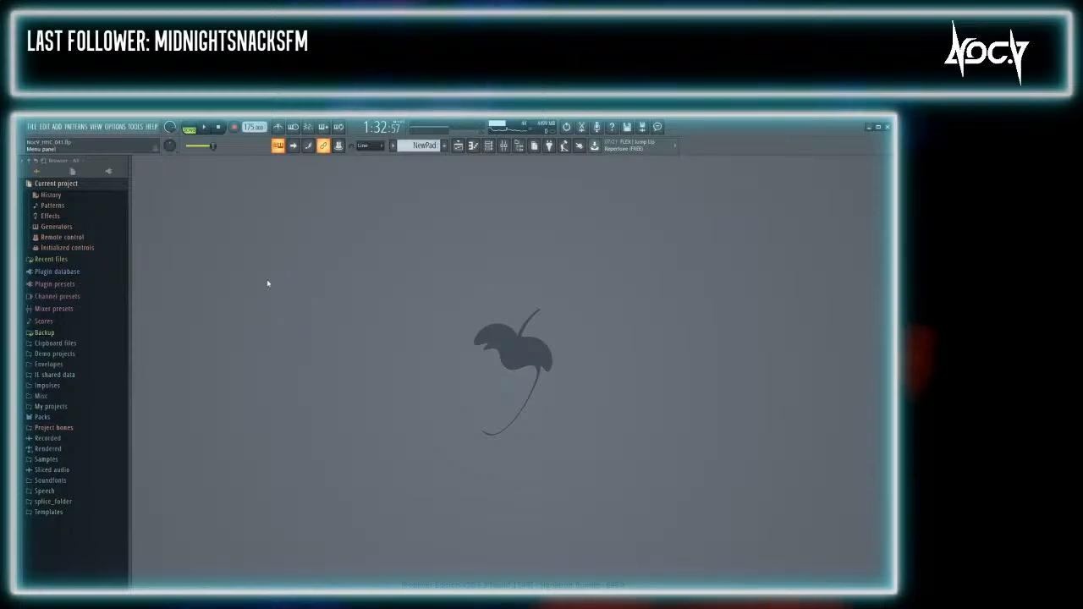
{"action": "key", "text": "F5"}
{"action": "key", "text": "F5"}
{"action": "key", "text": "F5"}
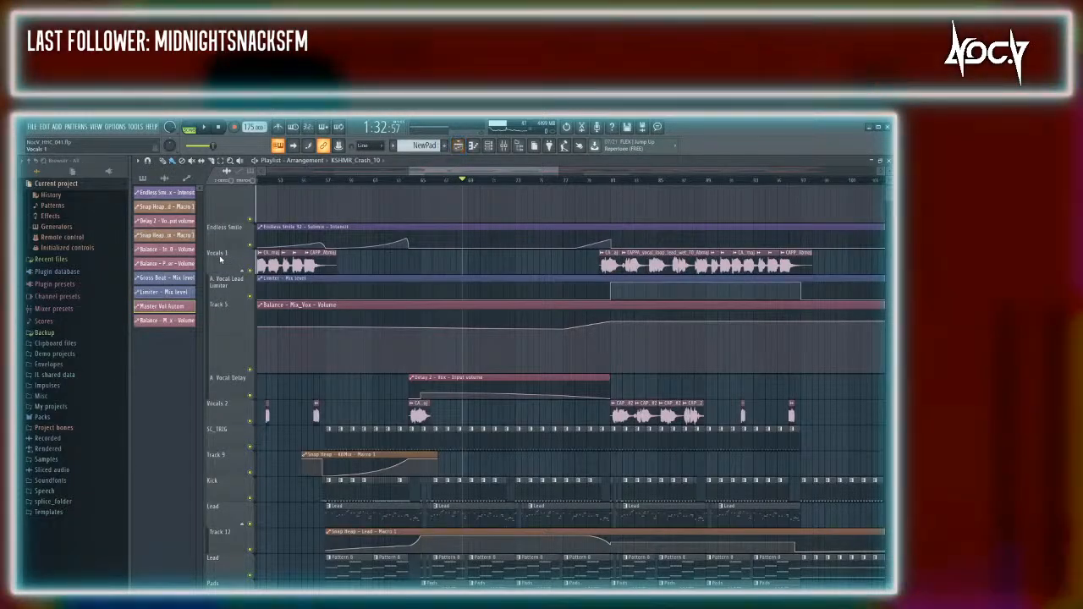
Replay the arrangement repeatedly from about bar 68, stopping playback after each listen
{"action": "scroll", "coordinate": [368, 316], "scroll_direction": "down", "scroll_amount": 4}
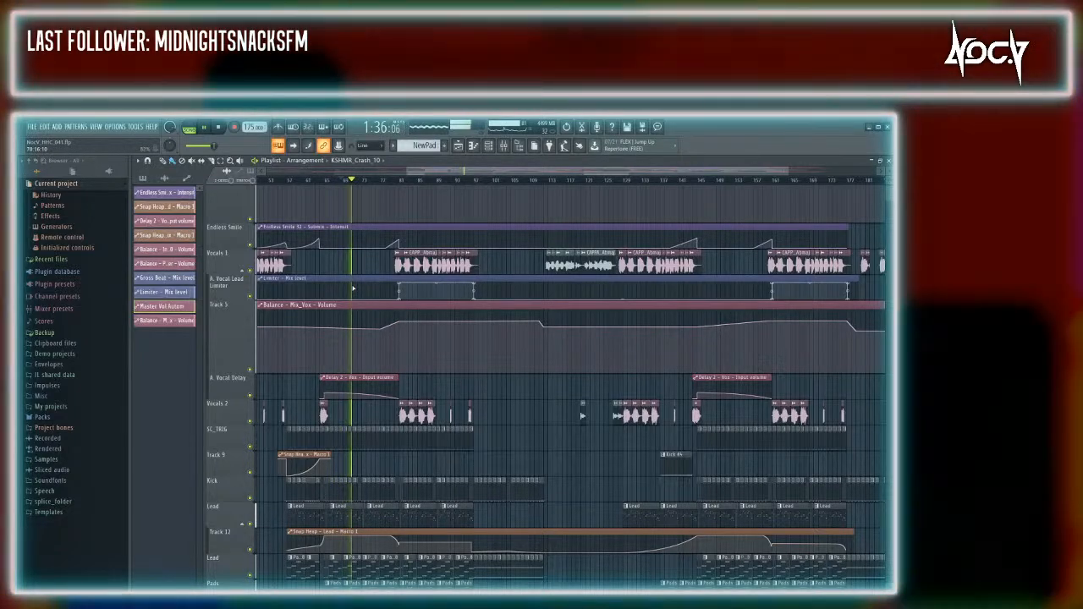
{"action": "key", "text": "space"}
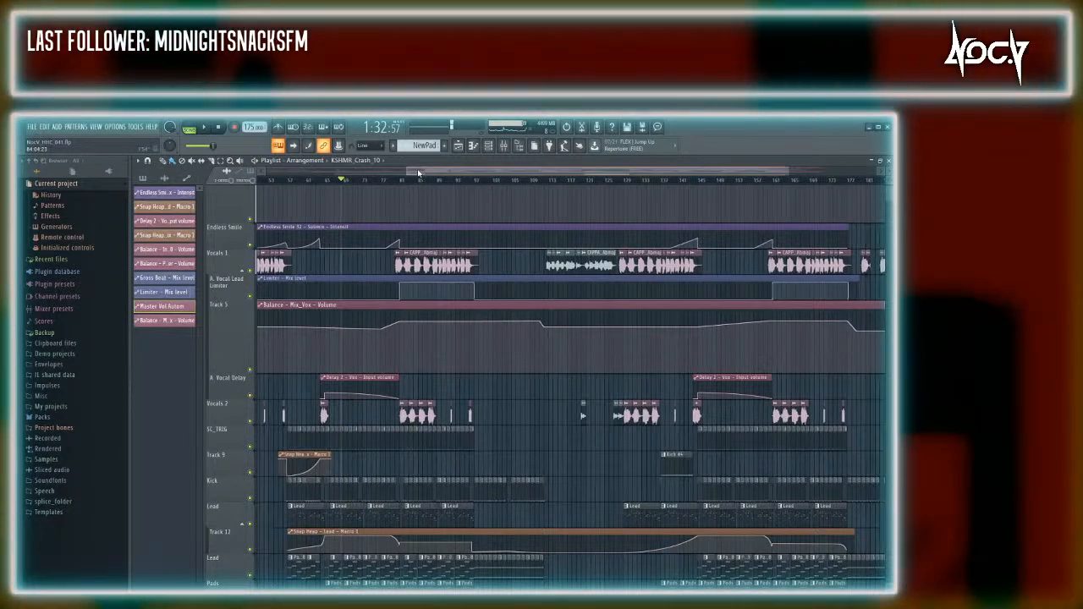
{"action": "left_click_drag", "start_coordinate": [417, 172], "coordinate": [269, 171]}
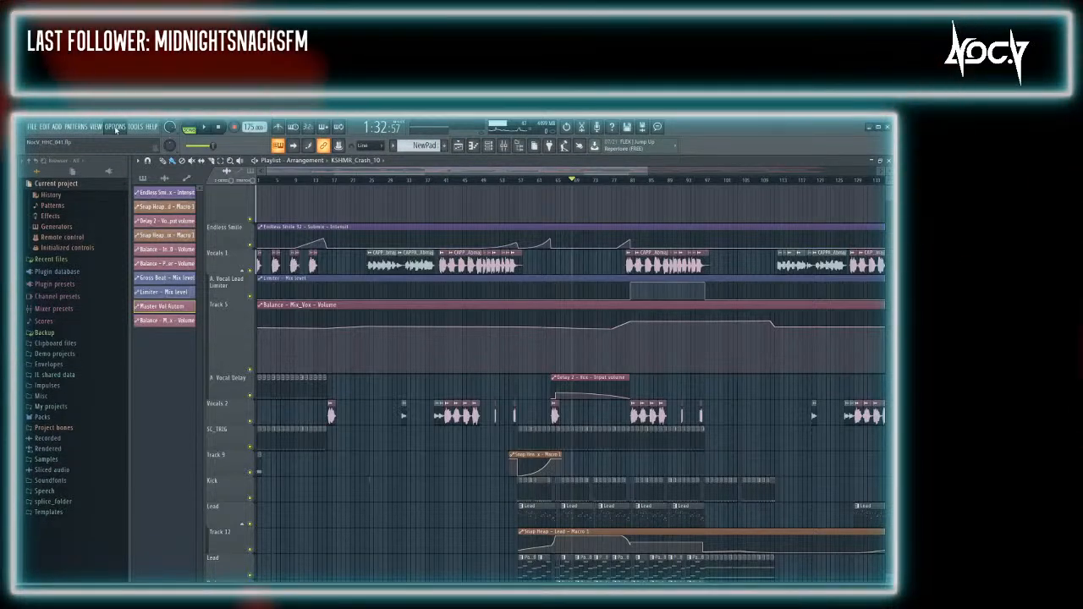
{"action": "double_click", "coordinate": [739, 139]}
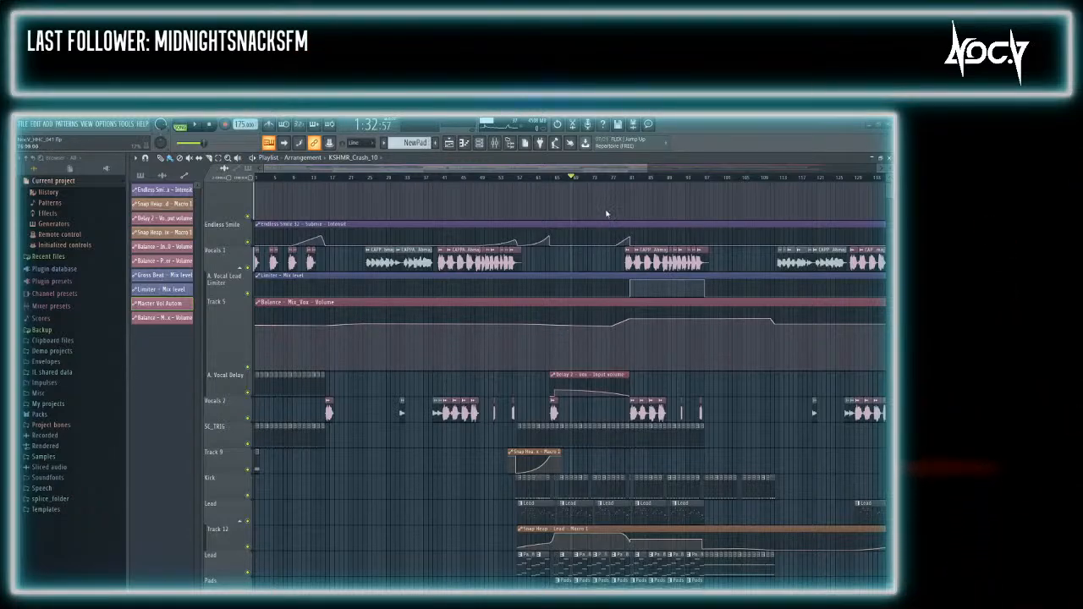
{"action": "key", "text": "space"}
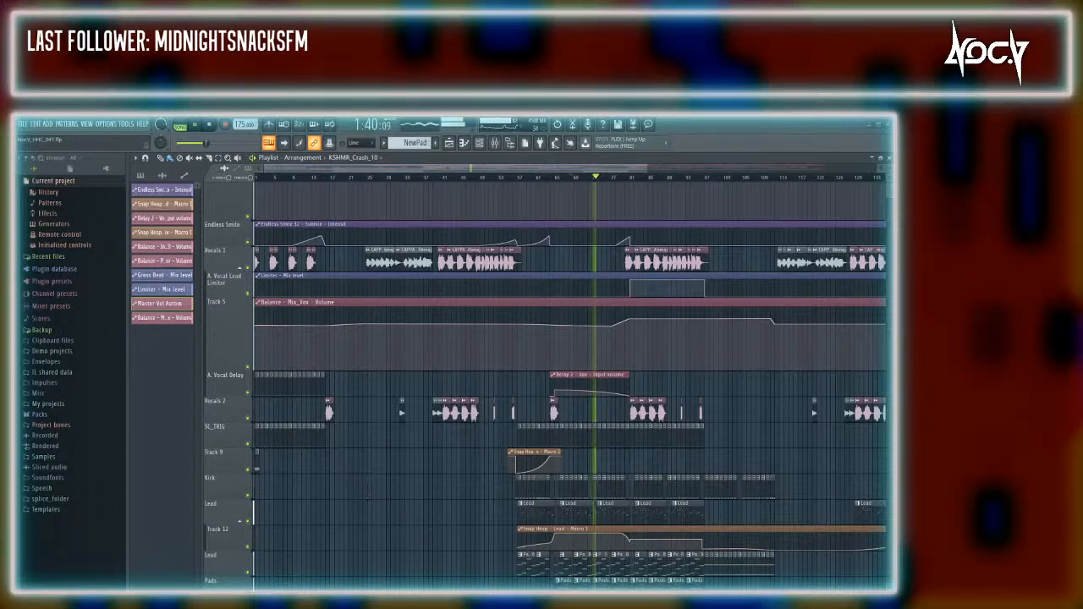
{"action": "key", "text": "space"}
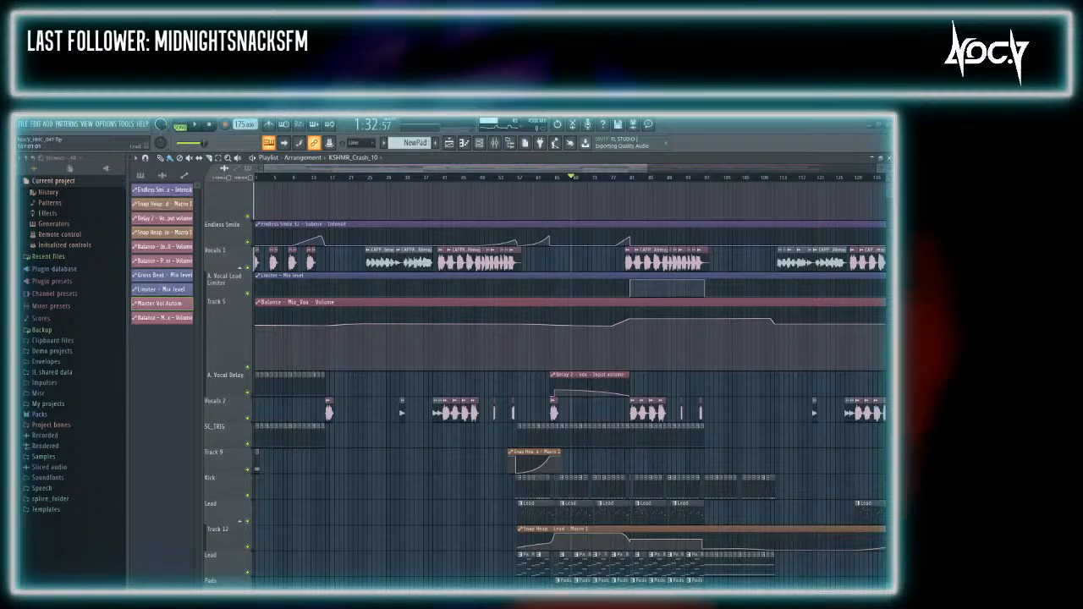
{"action": "key", "text": "space"}
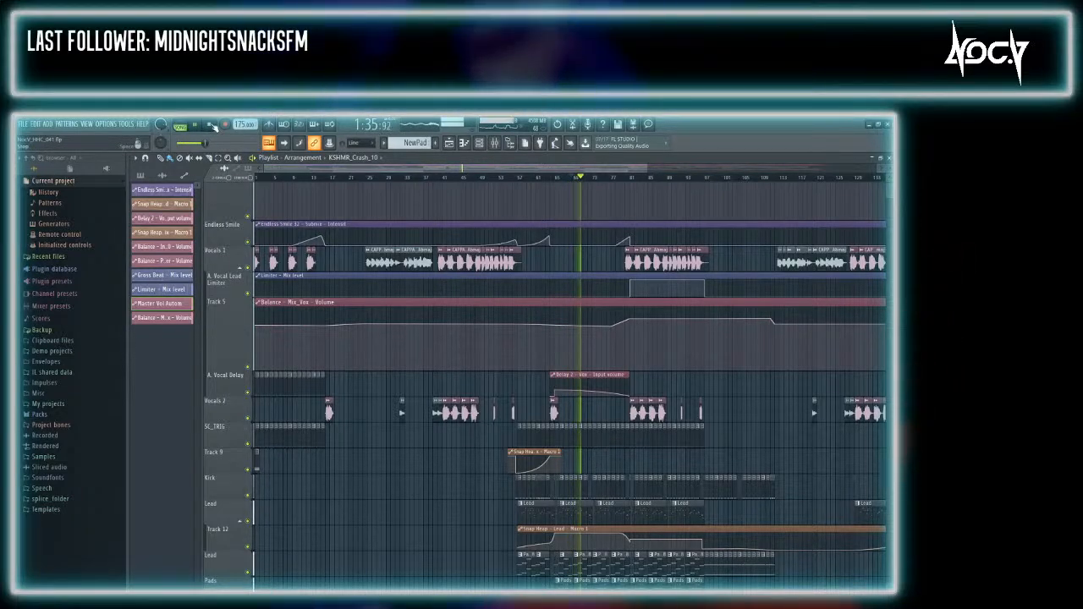
{"action": "left_click", "coordinate": [214, 125]}
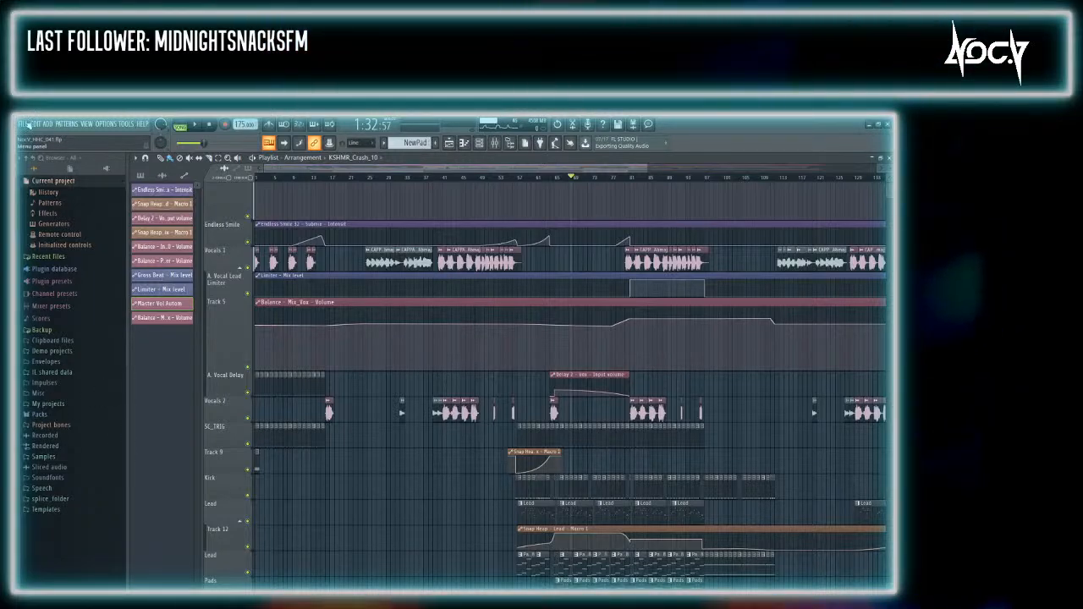
Look over the mixer and the playlist arrangement of the newly loaded 170 BPM project
{"action": "key", "text": "F5"}
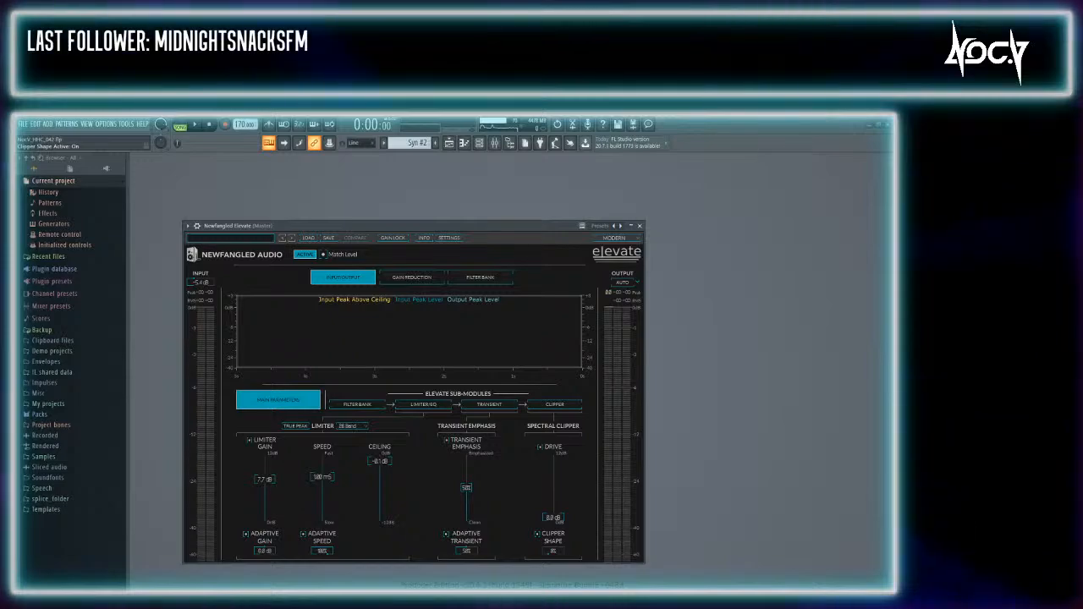
{"action": "key", "text": "F9"}
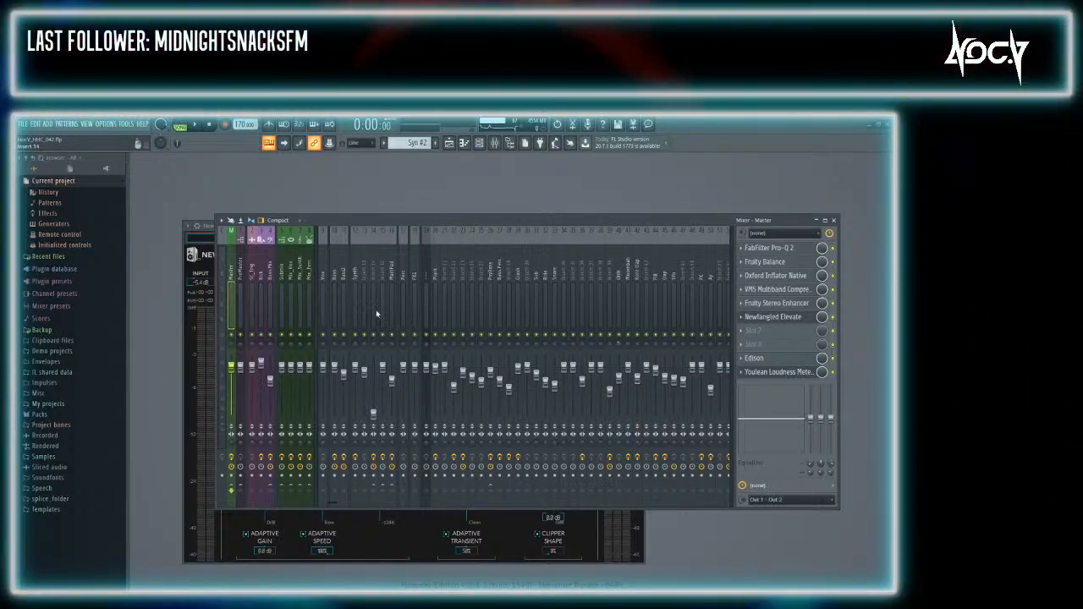
{"action": "key", "text": "F9"}
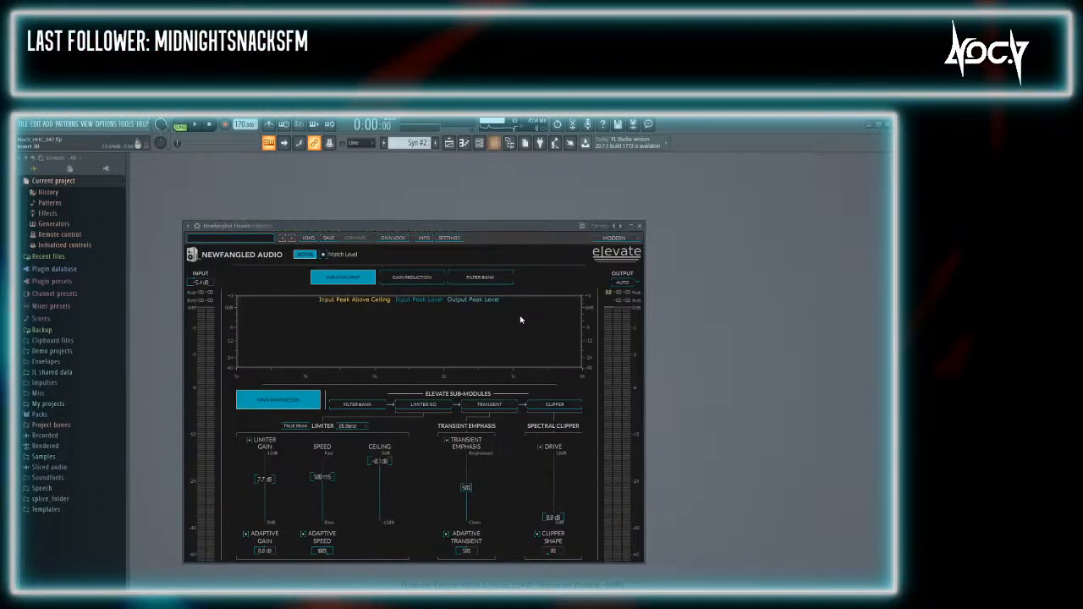
{"action": "key", "text": "F9"}
{"action": "key", "text": "F9"}
{"action": "key", "text": "F5"}
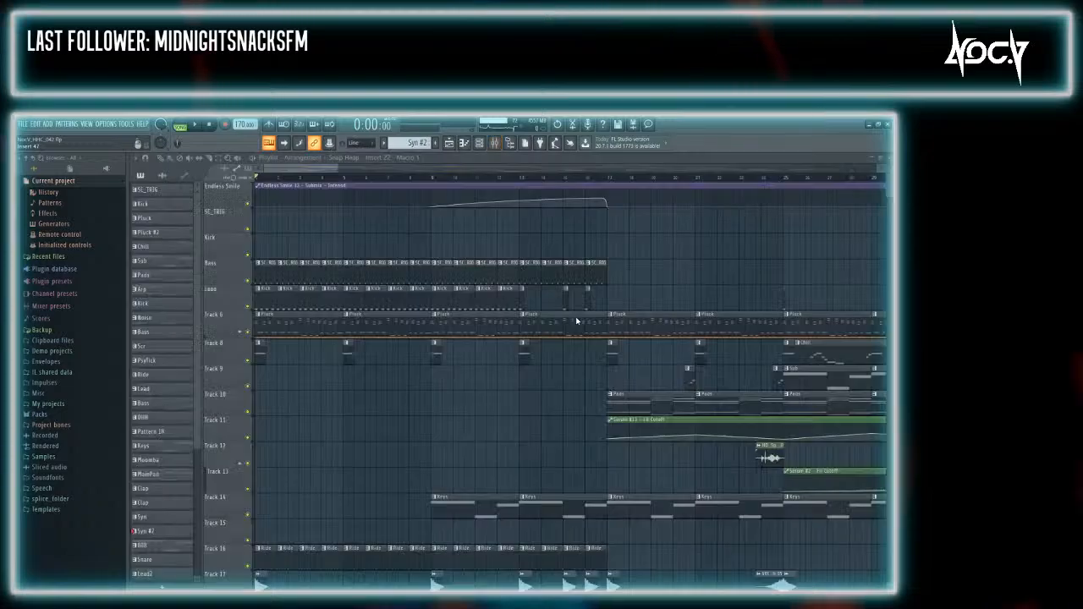
{"action": "key", "text": "F5"}
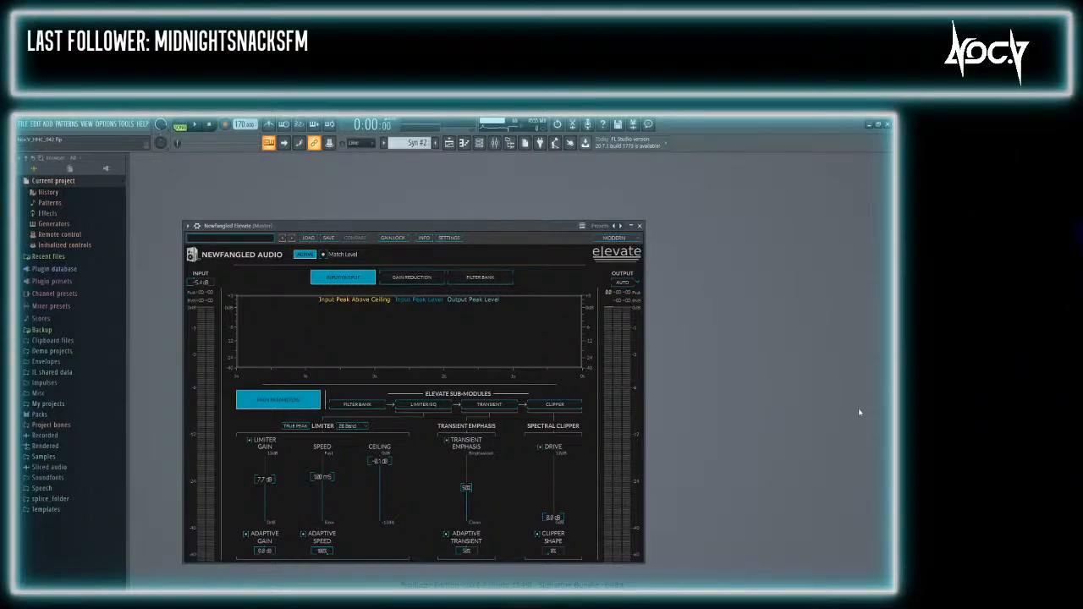
Close the Newfangled Elevate window and shift the master track's effects down to free slots 1 and 2
{"action": "left_click", "coordinate": [640, 227]}
{"action": "key", "text": "F9"}
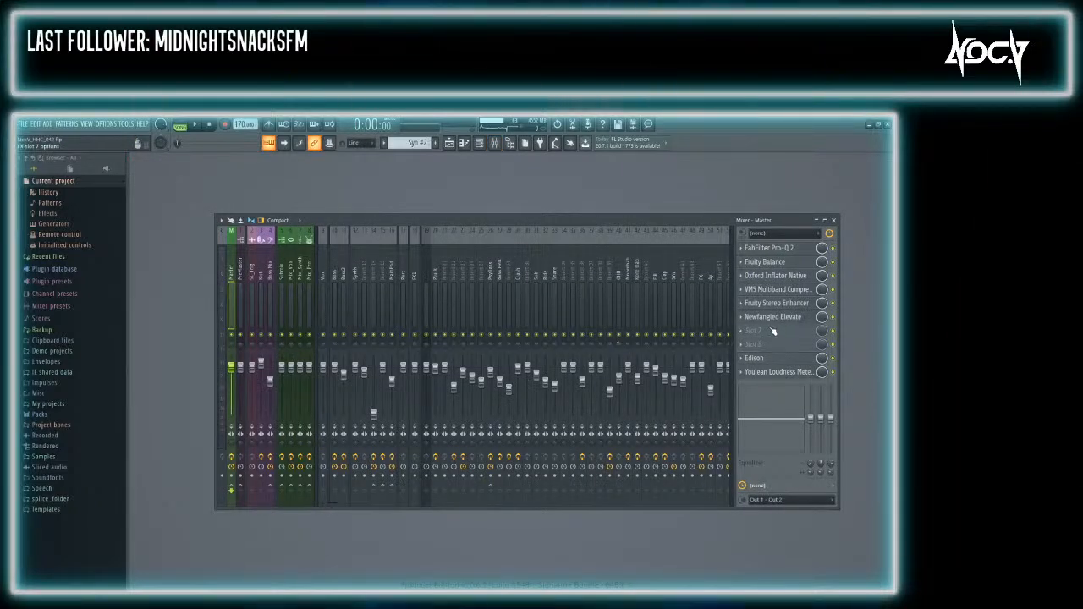
{"action": "scroll", "coordinate": [773, 306], "scroll_direction": "down", "scroll_amount": 2}
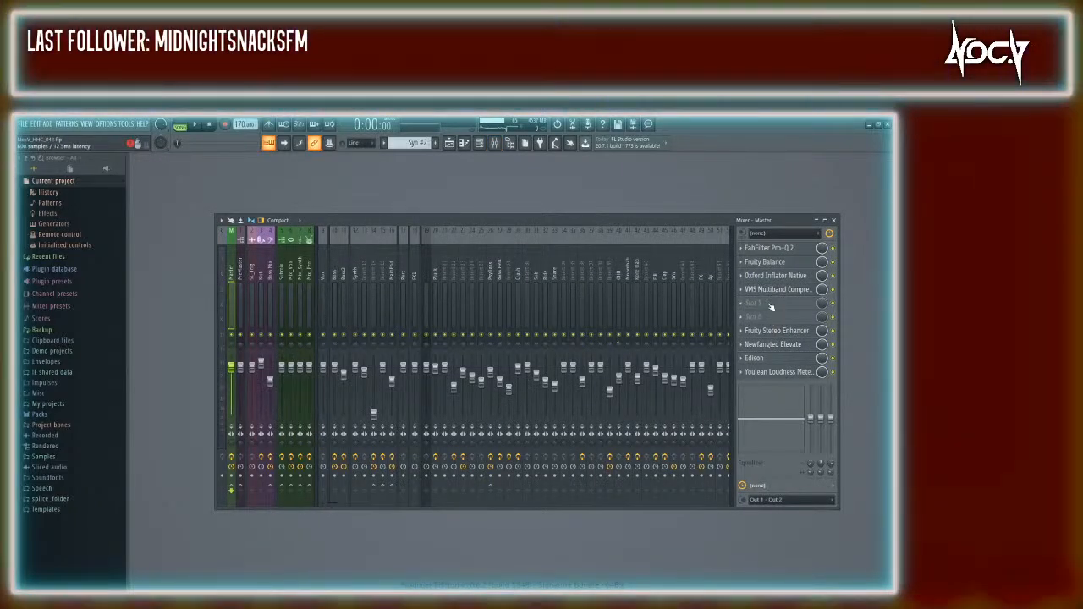
{"action": "scroll", "coordinate": [773, 291], "scroll_direction": "down", "scroll_amount": 2}
{"action": "scroll", "coordinate": [773, 277], "scroll_direction": "down", "scroll_amount": 2}
{"action": "scroll", "coordinate": [771, 264], "scroll_direction": "down", "scroll_amount": 1}
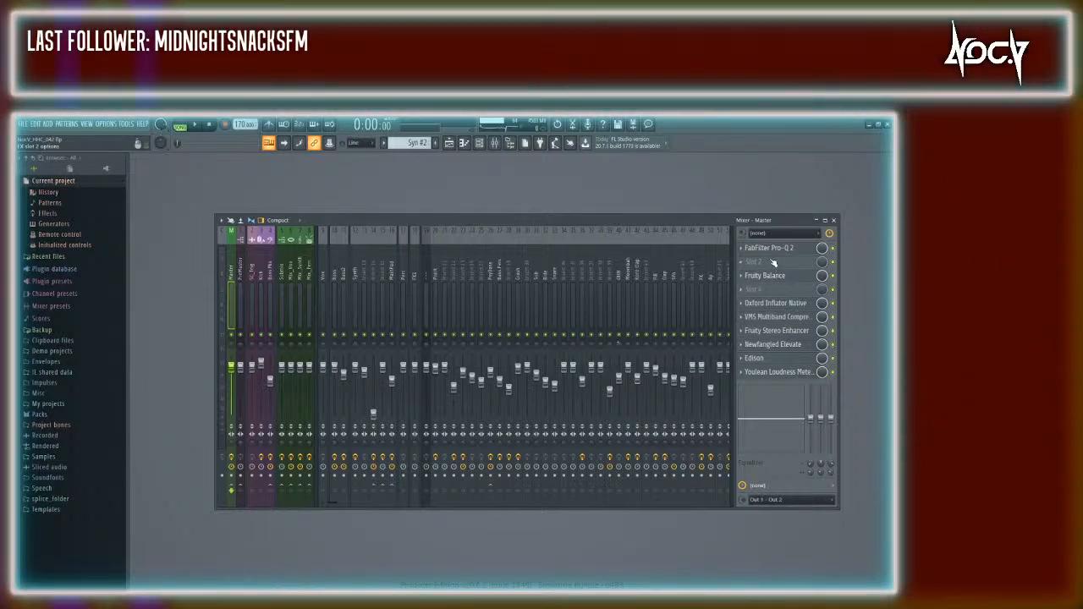
{"action": "scroll", "coordinate": [774, 252], "scroll_direction": "down", "scroll_amount": 1}
{"action": "scroll", "coordinate": [773, 278], "scroll_direction": "down", "scroll_amount": 1}
{"action": "scroll", "coordinate": [772, 263], "scroll_direction": "down", "scroll_amount": 1}
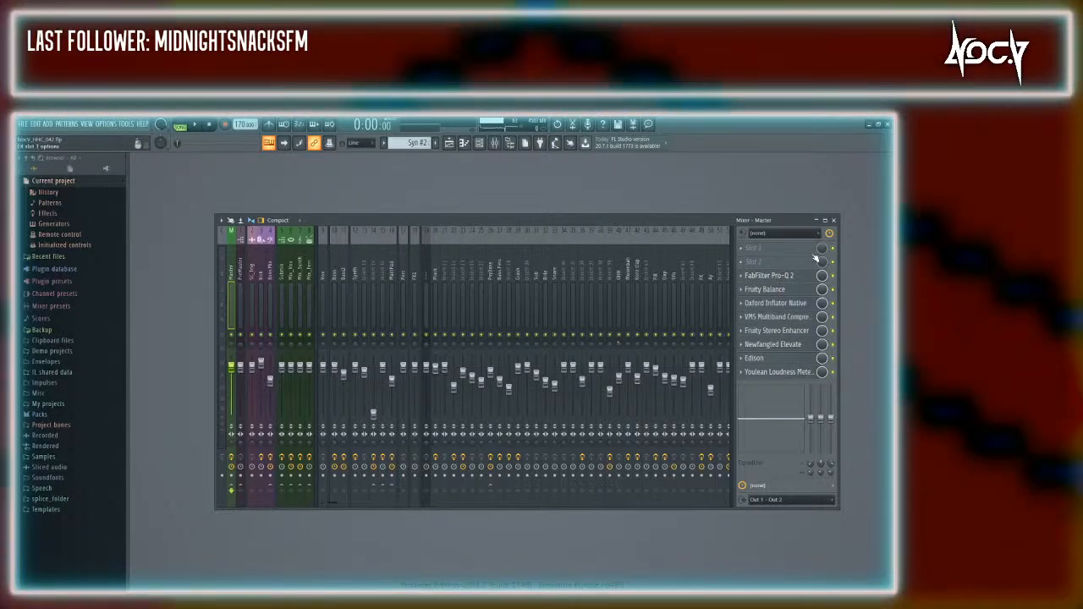
Disable all eight effects on the master track, from FabFilter Pro-Q 2 through Youlean Loudness Meter
{"action": "left_click", "coordinate": [834, 276]}
{"action": "left_click", "coordinate": [833, 289]}
{"action": "left_click", "coordinate": [834, 303]}
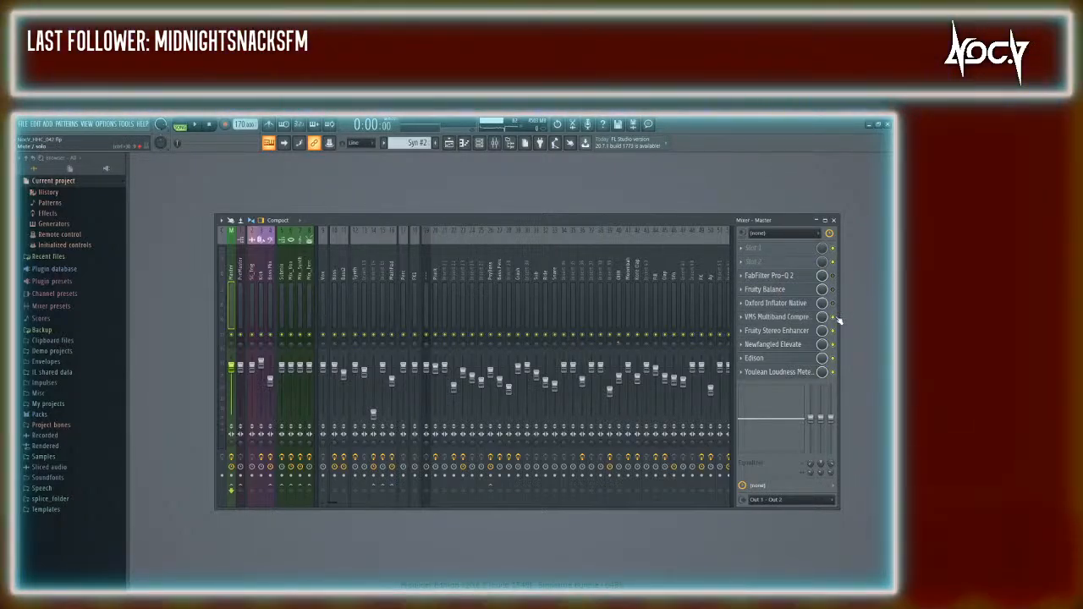
{"action": "left_click", "coordinate": [833, 317]}
{"action": "left_click", "coordinate": [833, 331]}
{"action": "left_click", "coordinate": [834, 344]}
{"action": "left_click", "coordinate": [834, 358]}
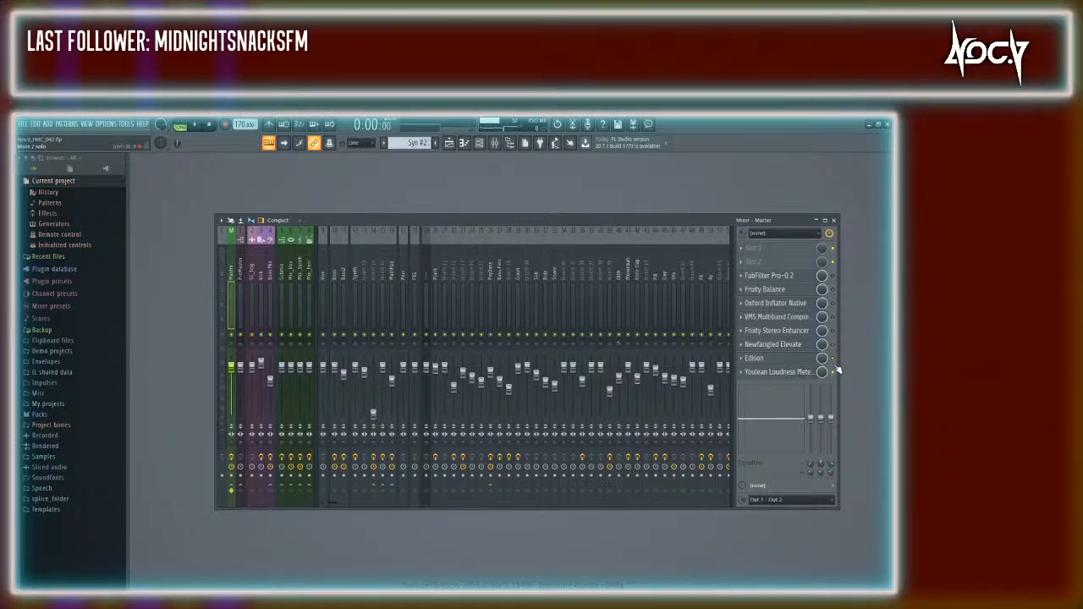
{"action": "left_click", "coordinate": [835, 372]}
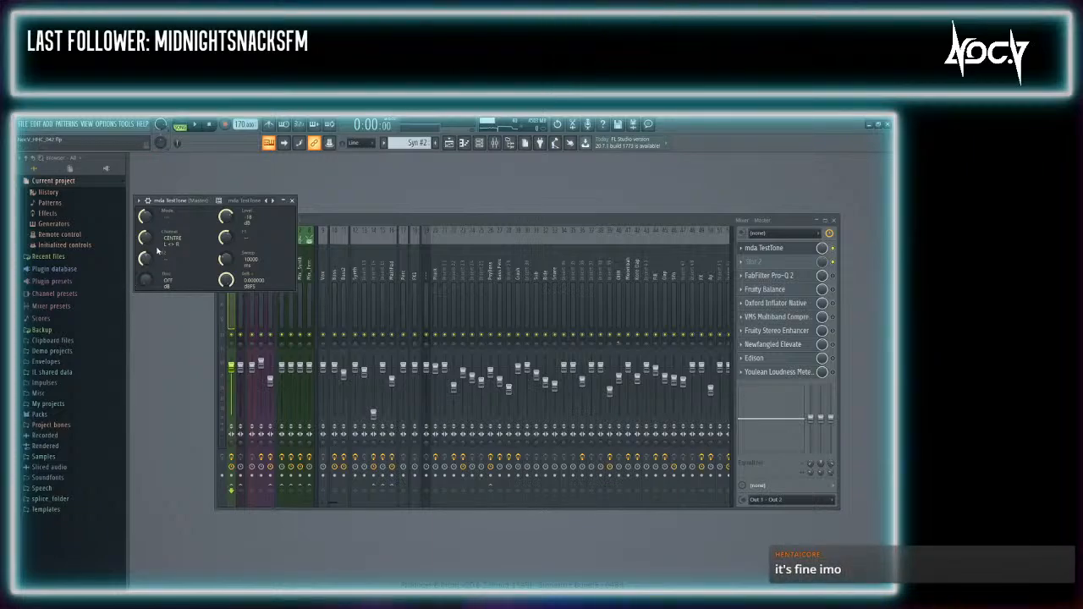
Set the mode of the mda TestTone on the master track to PINK
{"action": "left_click_drag", "start_coordinate": [147, 217], "coordinate": [147, 225]}
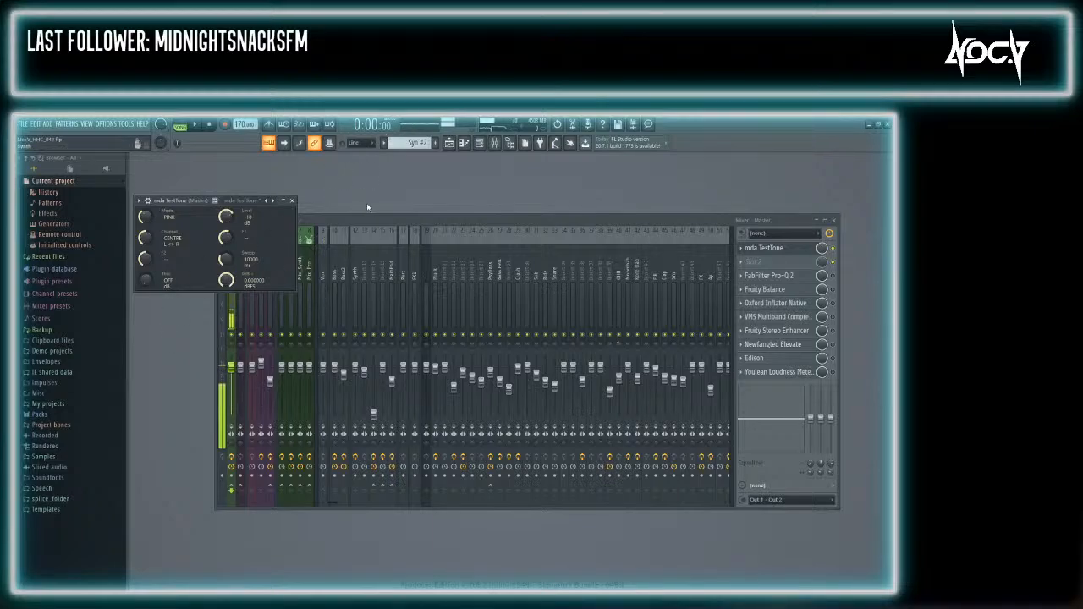
{"action": "left_click", "coordinate": [376, 222]}
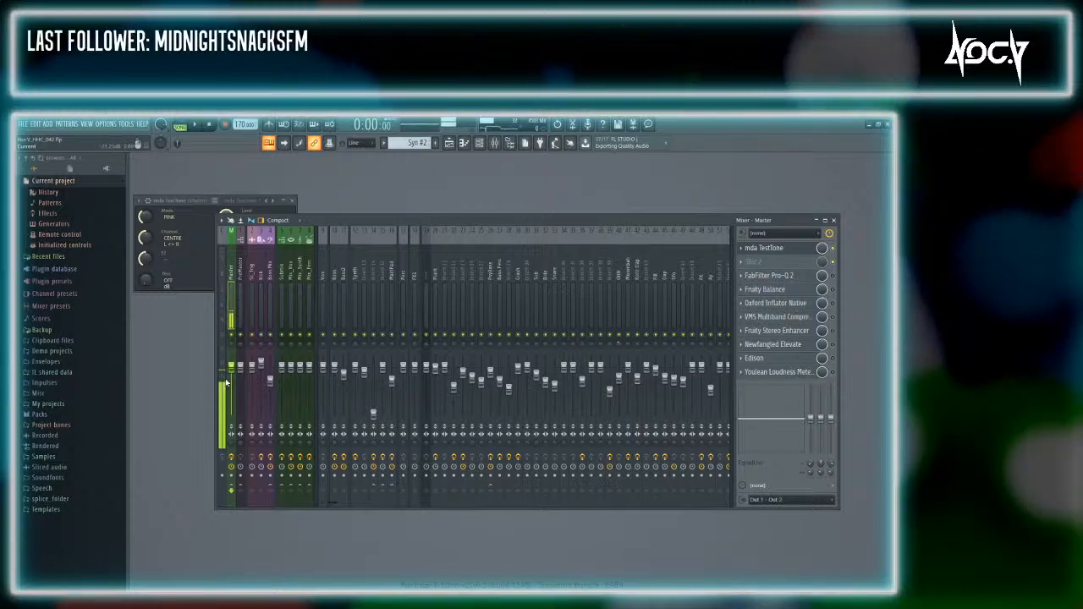
{"action": "left_click", "coordinate": [176, 201]}
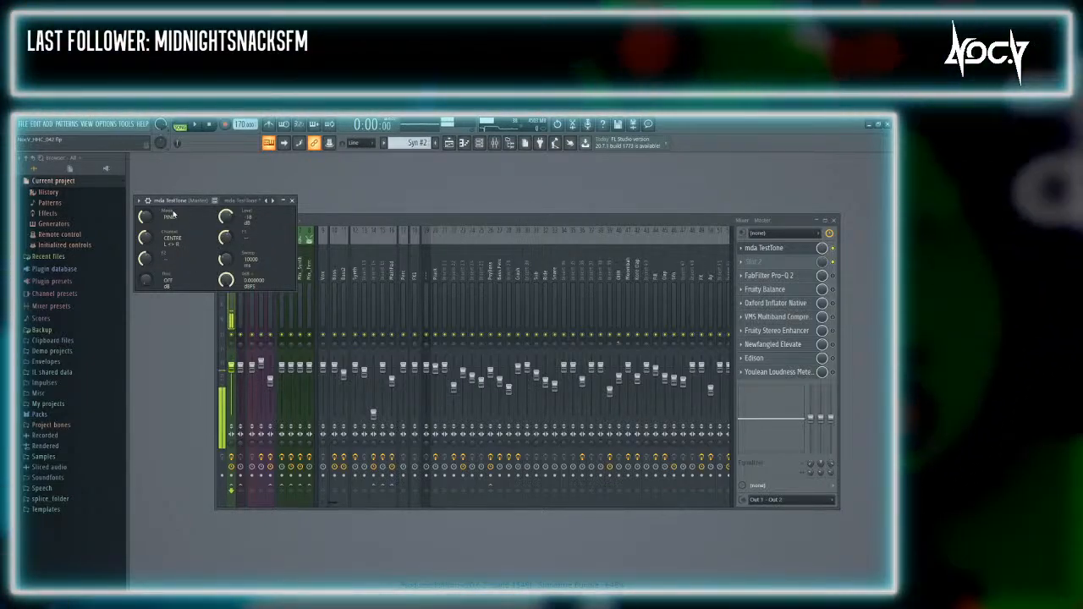
{"action": "left_click", "coordinate": [324, 225]}
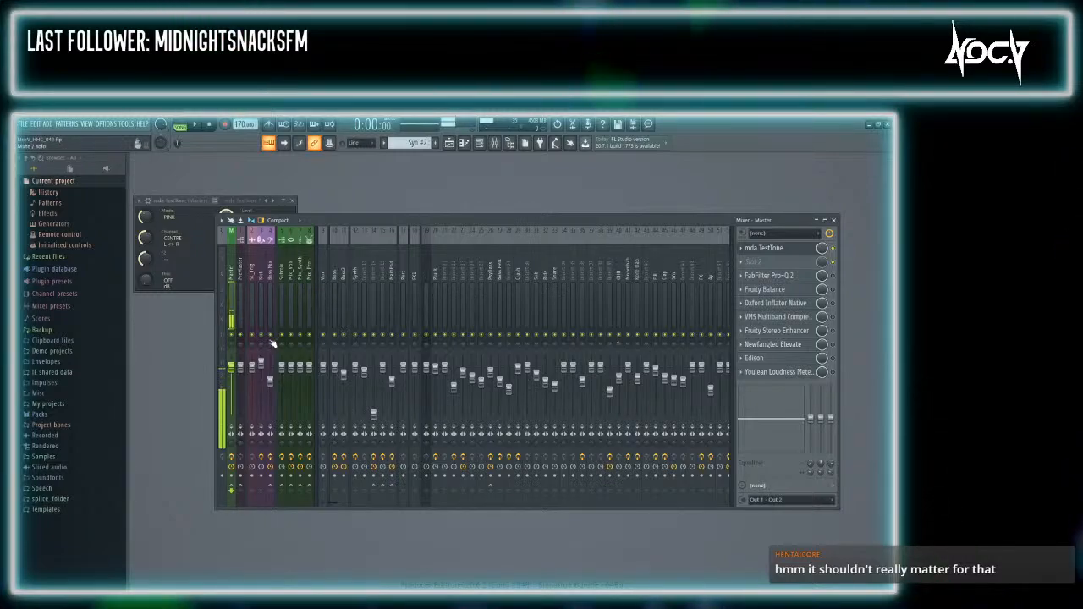
{"action": "key", "text": "F6"}
{"action": "key", "text": "F5"}
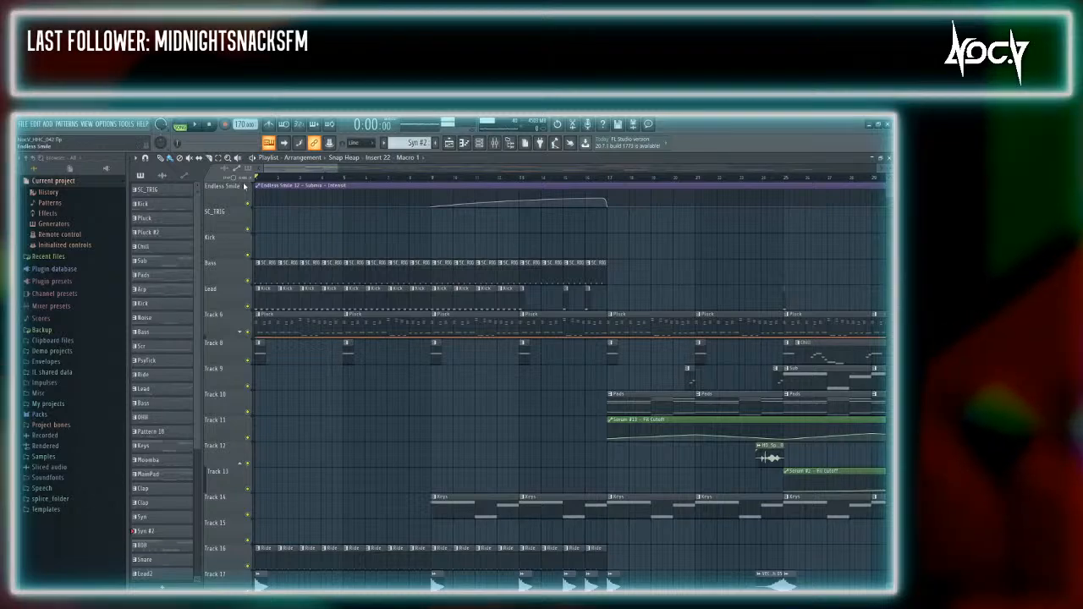
{"action": "key", "text": "F9"}
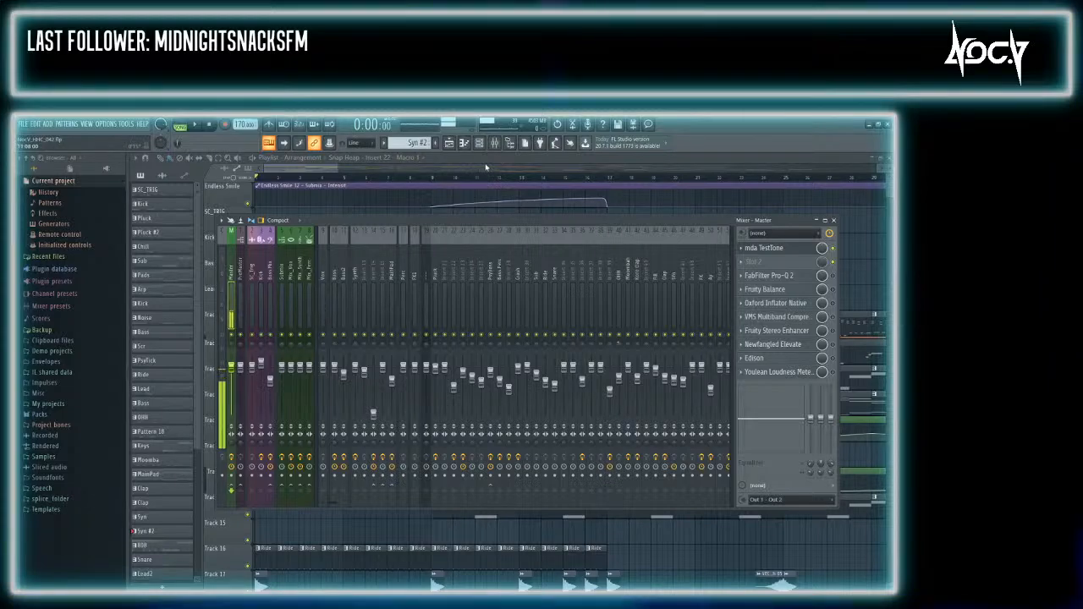
{"action": "key", "text": "F9"}
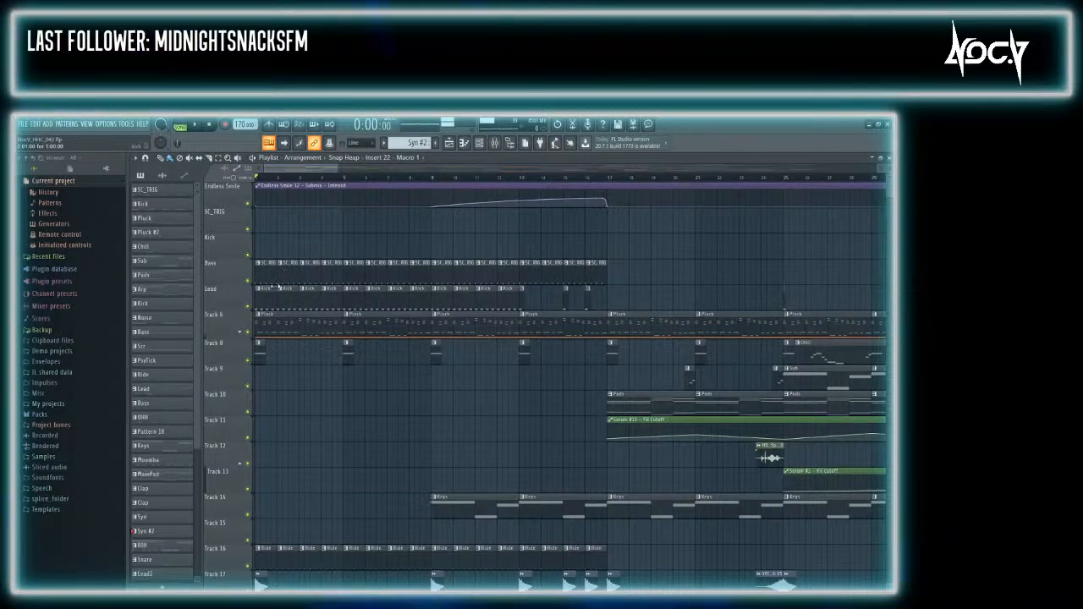
Open the Kick pattern, solo the Kick mixer track and try balancing its fader against the pink noise during playback
{"action": "double_click", "coordinate": [279, 289]}
{"action": "key", "text": "F9"}
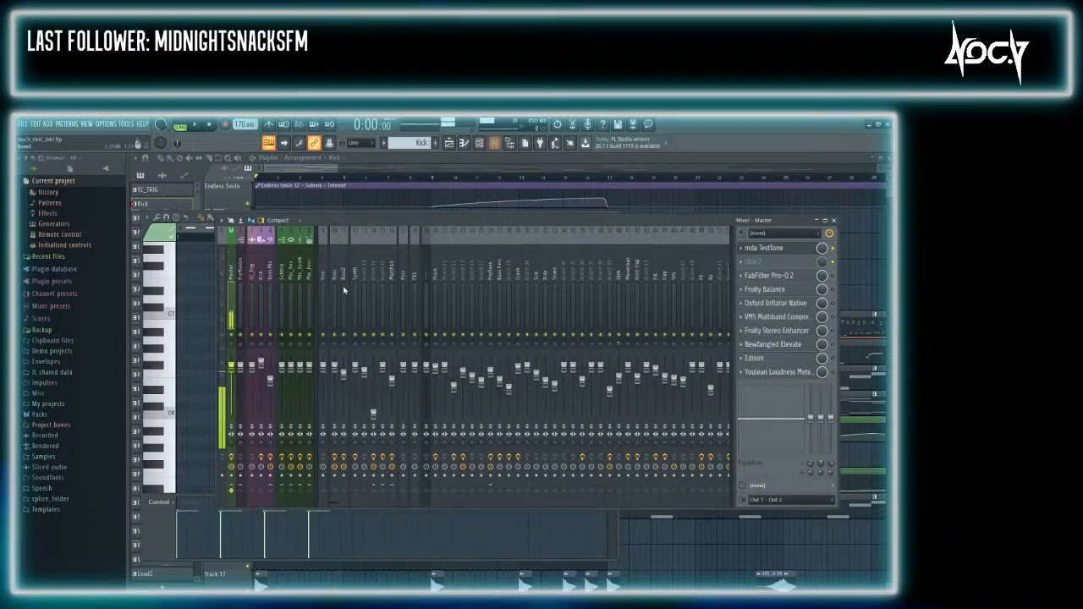
{"action": "right_click", "coordinate": [268, 336]}
{"action": "key", "text": "space"}
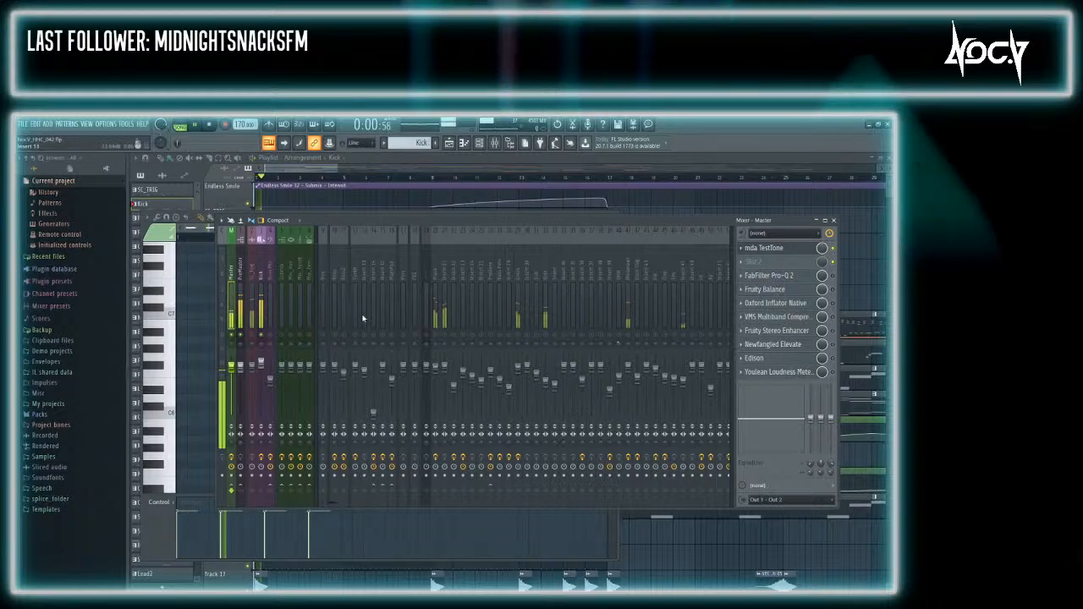
{"action": "left_click_drag", "start_coordinate": [260, 362], "coordinate": [262, 413]}
{"action": "key", "text": "space"}
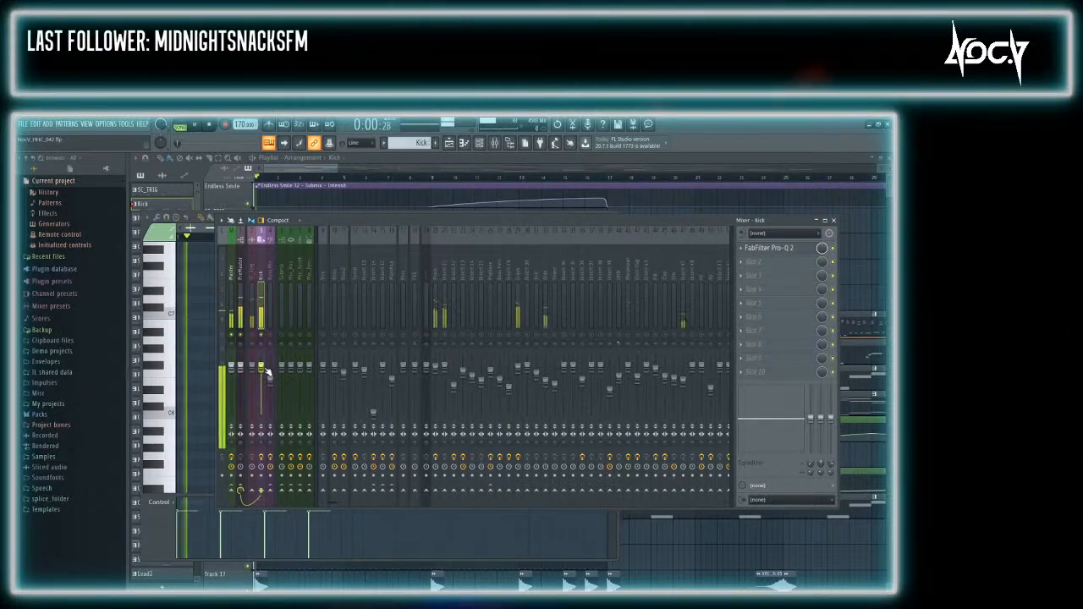
Remove mda TestTone from slot 1 of the master track
{"action": "left_click", "coordinate": [225, 270]}
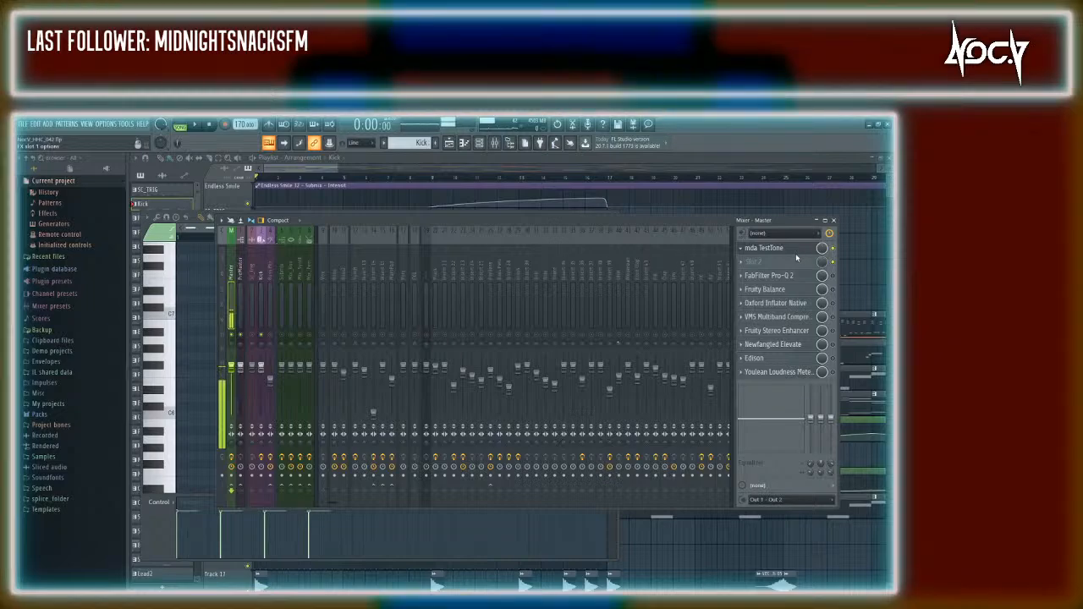
{"action": "key", "text": "ctrl+z"}
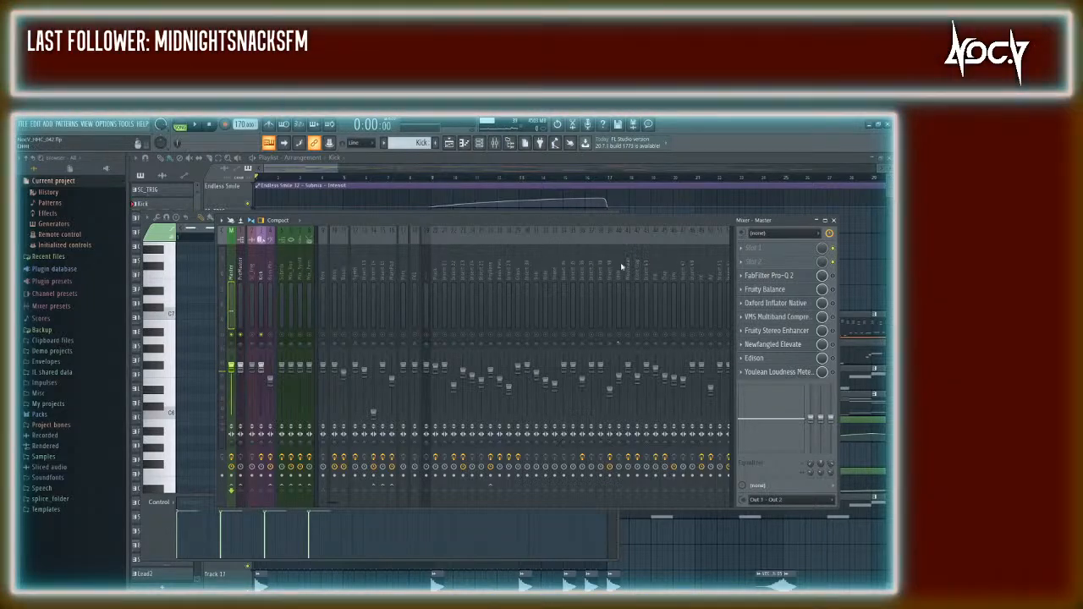
Move the empty Insert 71 mixer track to the first insert position and dock it directly beside the master
{"action": "left_click", "coordinate": [628, 267]}
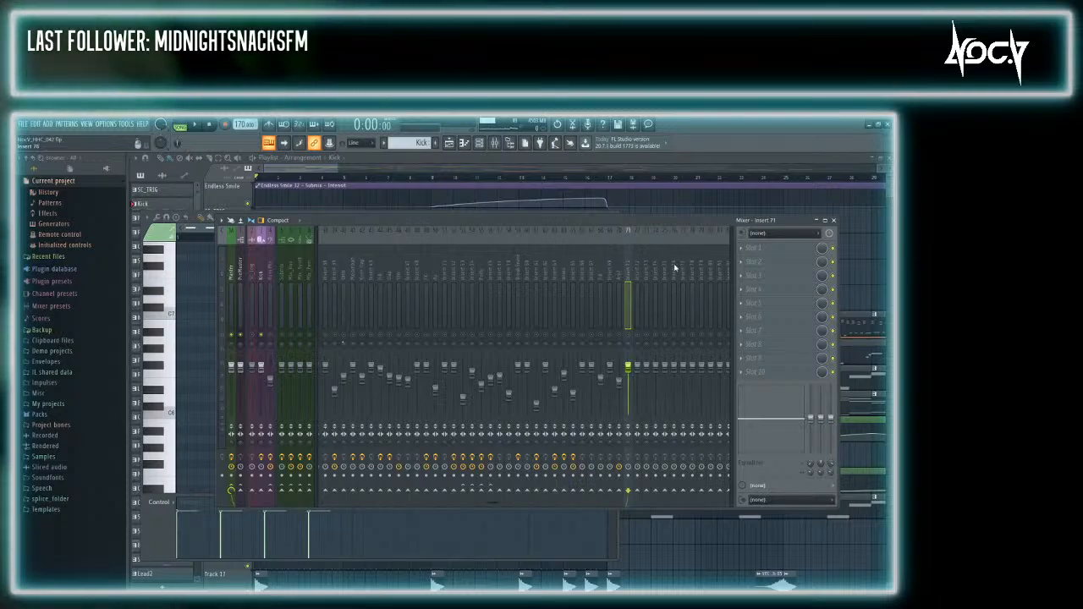
{"action": "key", "text": "Left"}
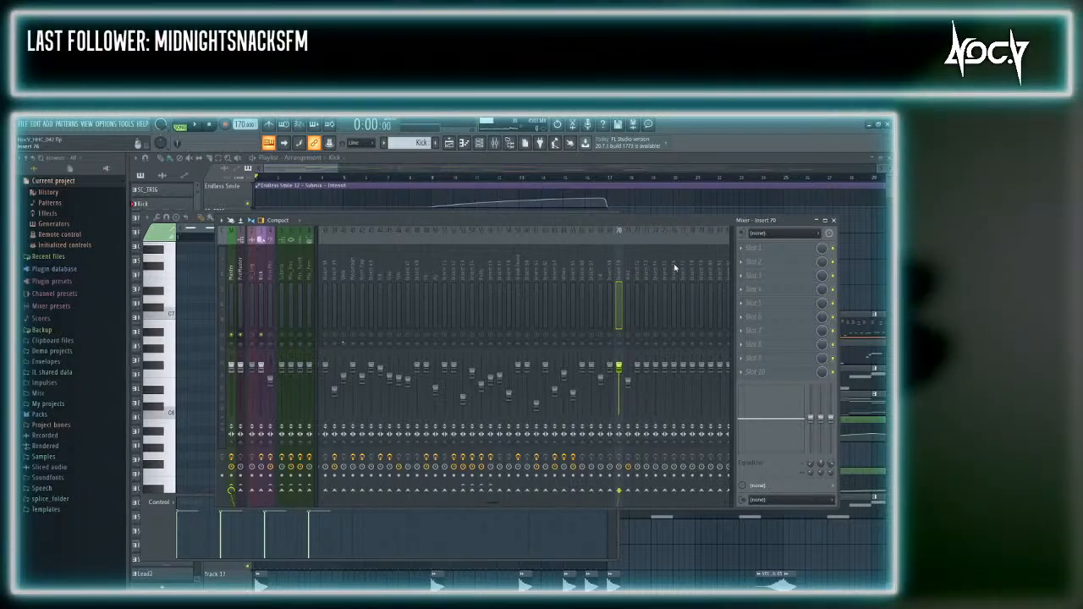
{"action": "key", "text": "Left"}
{"action": "key", "text": "Left"}
{"action": "key", "text": "Left"}
{"action": "key", "text": "Left"}
{"action": "key", "text": "Left"}
{"action": "key", "text": "Left"}
{"action": "key", "text": "Left"}
{"action": "key", "text": "Left"}
{"action": "key", "text": "Left"}
{"action": "key", "text": "Left"}
{"action": "key", "text": "Left"}
{"action": "key", "text": "Left"}
{"action": "key", "text": "Left"}
{"action": "key", "text": "Left"}
{"action": "key", "text": "Left"}
{"action": "key", "text": "Left"}
{"action": "key", "text": "Left"}
{"action": "key", "text": "Left"}
{"action": "key", "text": "Left"}
{"action": "key", "text": "Left"}
{"action": "key", "text": "Left"}
{"action": "key", "text": "Left"}
{"action": "key", "text": "Left"}
{"action": "key", "text": "Left"}
{"action": "key", "text": "Left"}
{"action": "key", "text": "Left"}
{"action": "key", "text": "Left"}
{"action": "key", "text": "Left"}
{"action": "key", "text": "Left"}
{"action": "key", "text": "Left"}
{"action": "key", "text": "Left"}
{"action": "key", "text": "Left"}
{"action": "key", "text": "Left"}
{"action": "key", "text": "Left"}
{"action": "key", "text": "Left"}
{"action": "key", "text": "Left"}
{"action": "key", "text": "Left"}
{"action": "key", "text": "Left"}
{"action": "key", "text": "Left"}
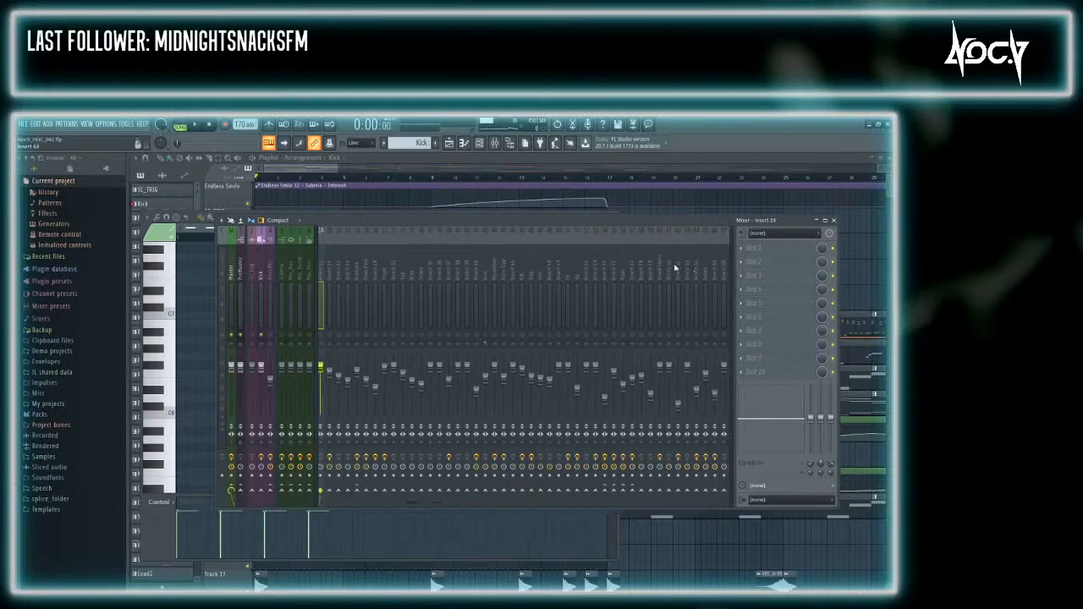
{"action": "key", "text": "Left"}
{"action": "key", "text": "Left"}
{"action": "key", "text": "Left"}
{"action": "key", "text": "Left"}
{"action": "key", "text": "Left"}
{"action": "key", "text": "Left"}
{"action": "key", "text": "Left"}
{"action": "key", "text": "Left"}
{"action": "key", "text": "Left"}
{"action": "key", "text": "Left"}
{"action": "key", "text": "Left"}
{"action": "key", "text": "Left"}
{"action": "key", "text": "Left"}
{"action": "key", "text": "Left"}
{"action": "key", "text": "Left"}
{"action": "key", "text": "Left"}
{"action": "key", "text": "Left"}
{"action": "key", "text": "Left"}
{"action": "key", "text": "Left"}
{"action": "key", "text": "Left"}
{"action": "key", "text": "Left"}
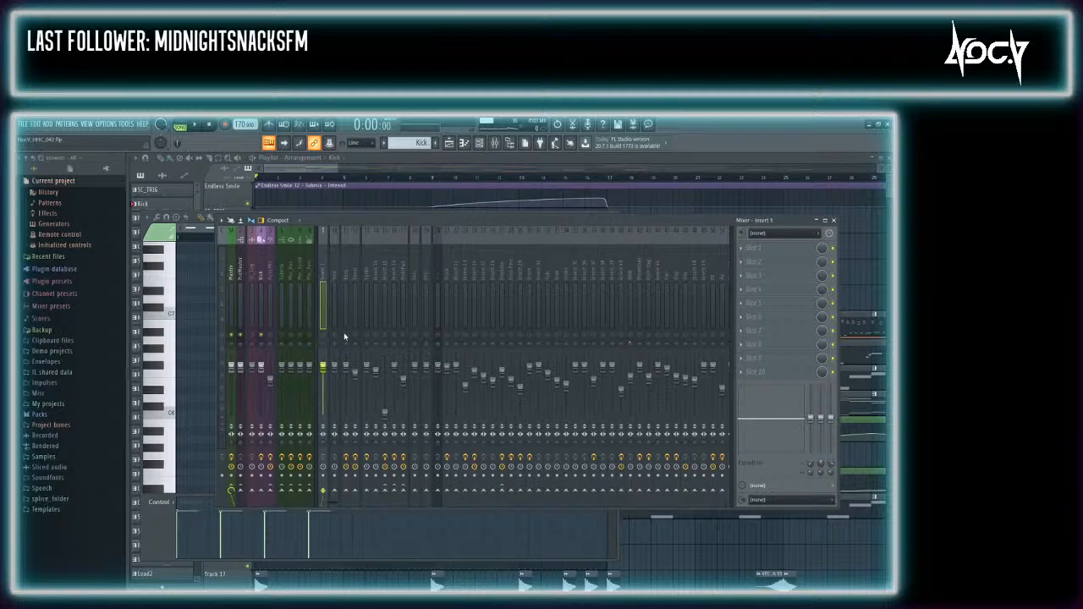
{"action": "key", "text": "Left"}
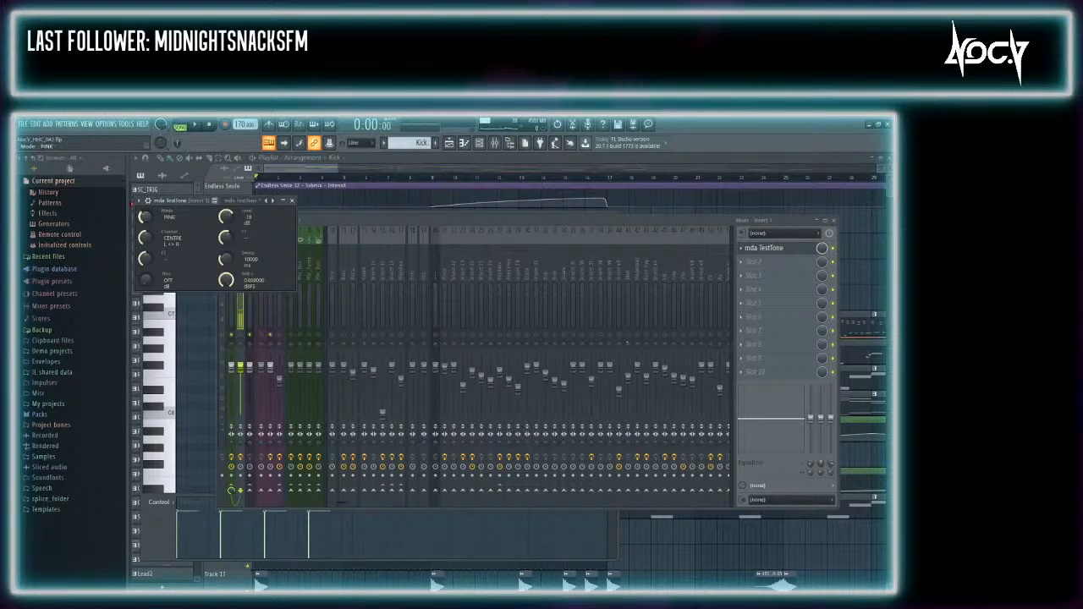
Finish setting up mda TestTone in PINK mode on Insert 1 and turn all mixer tracks back on
{"action": "left_click", "coordinate": [291, 201]}
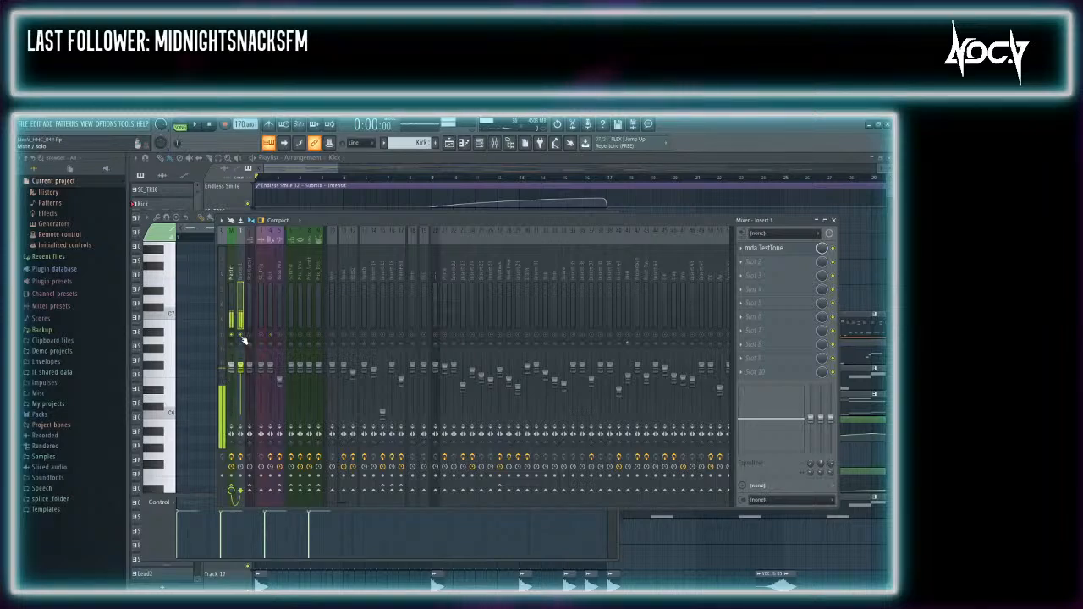
{"action": "right_click", "coordinate": [241, 336]}
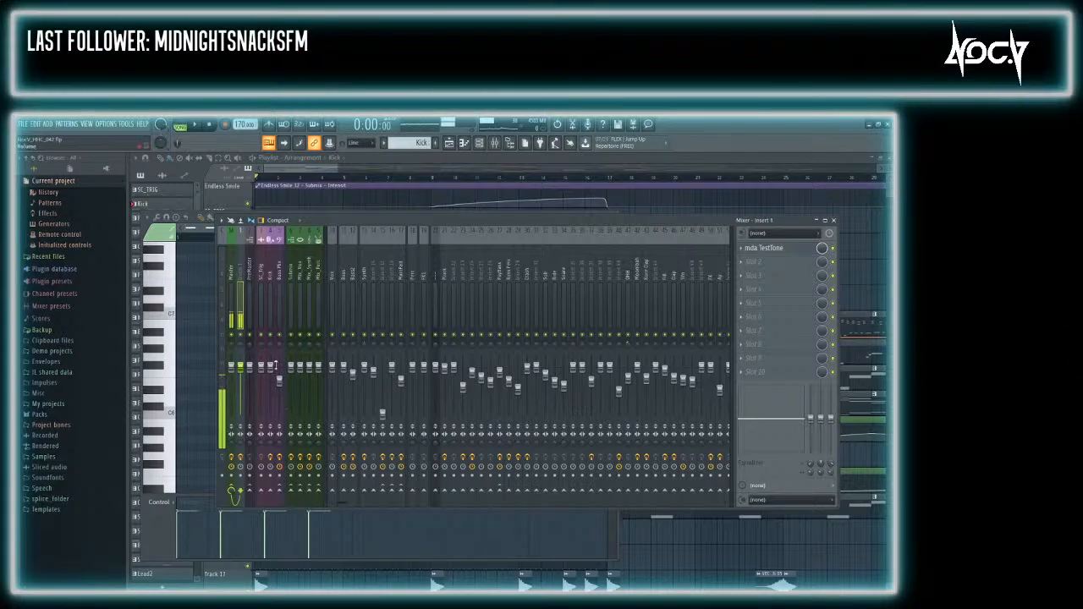
Lower the Kick fader, then play the song with the Kick soloed alongside the pink noise on Insert 1
{"action": "left_click_drag", "start_coordinate": [272, 367], "coordinate": [272, 405]}
{"action": "key", "text": "space"}
{"action": "right_click", "coordinate": [271, 335]}
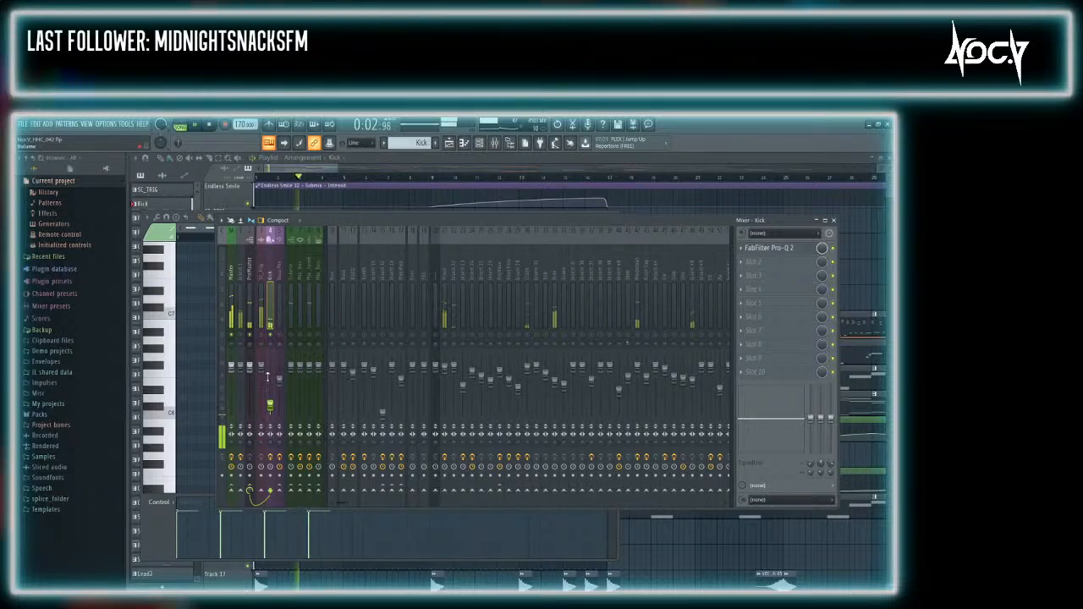
{"action": "left_click", "coordinate": [240, 335]}
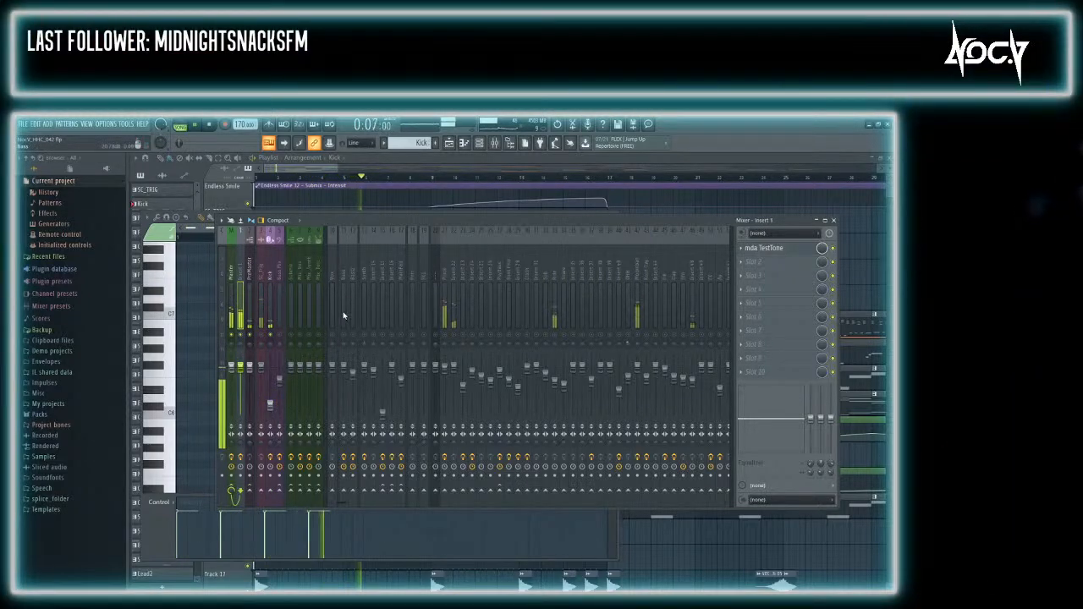
Stop playback and solo the Lead playlist track that holds the Kick clips
{"action": "left_click", "coordinate": [441, 161]}
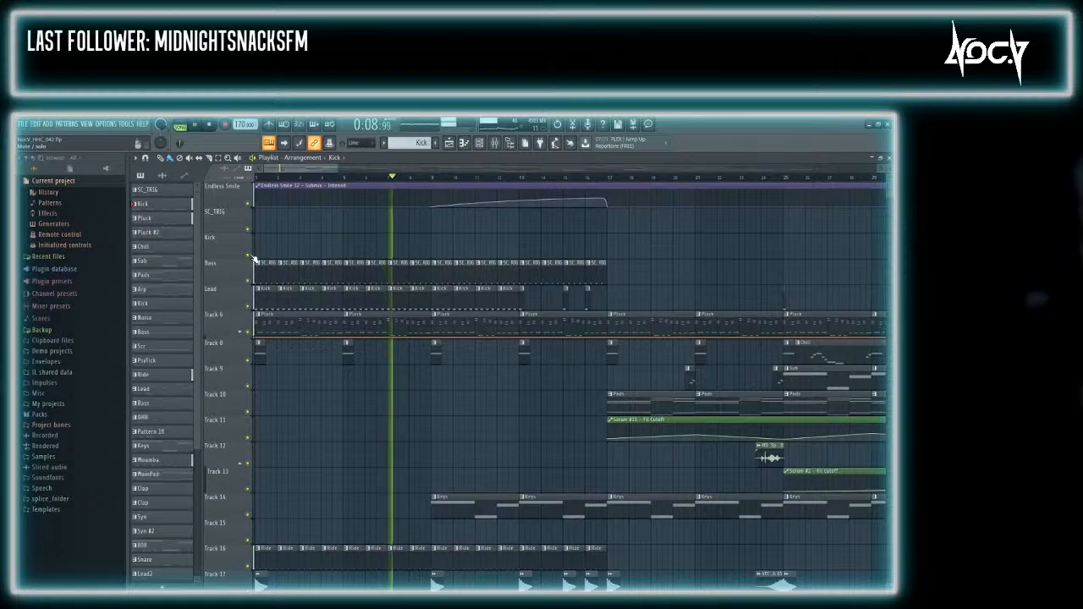
{"action": "left_click", "coordinate": [267, 291]}
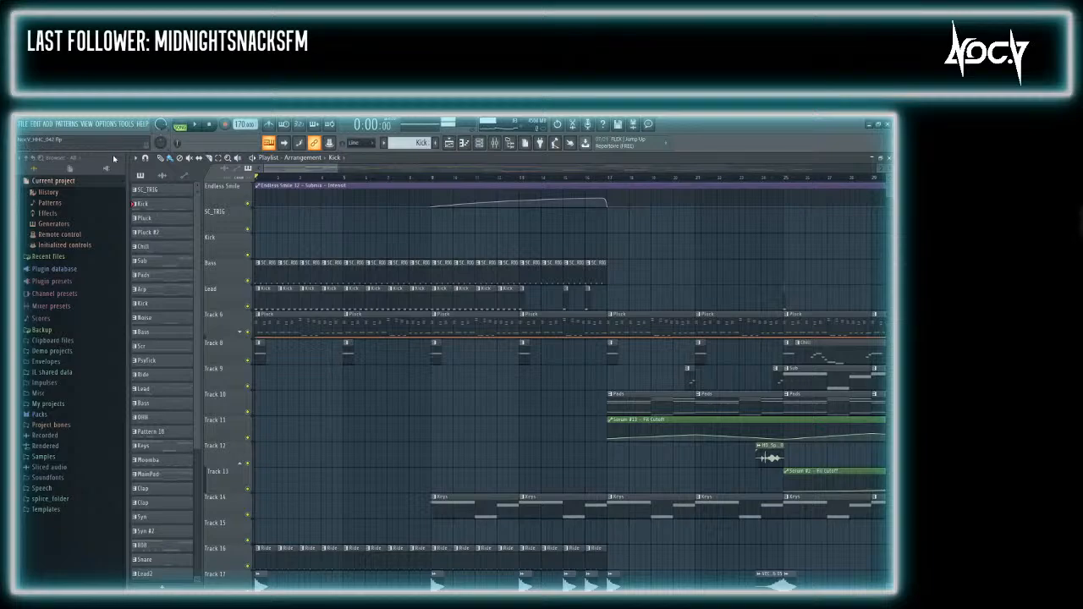
{"action": "left_click", "coordinate": [249, 307], "text": "ctrl"}
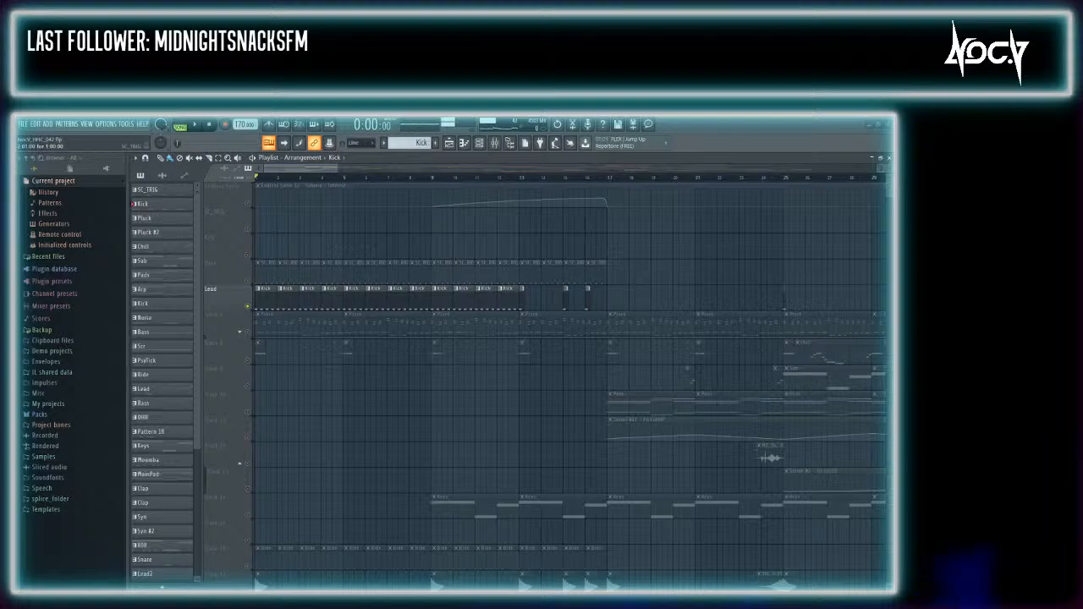
Examine the whole playlist arrangement to see where the Kick clips are placed
{"action": "scroll", "coordinate": [478, 382], "scroll_direction": "down", "scroll_amount": 8}
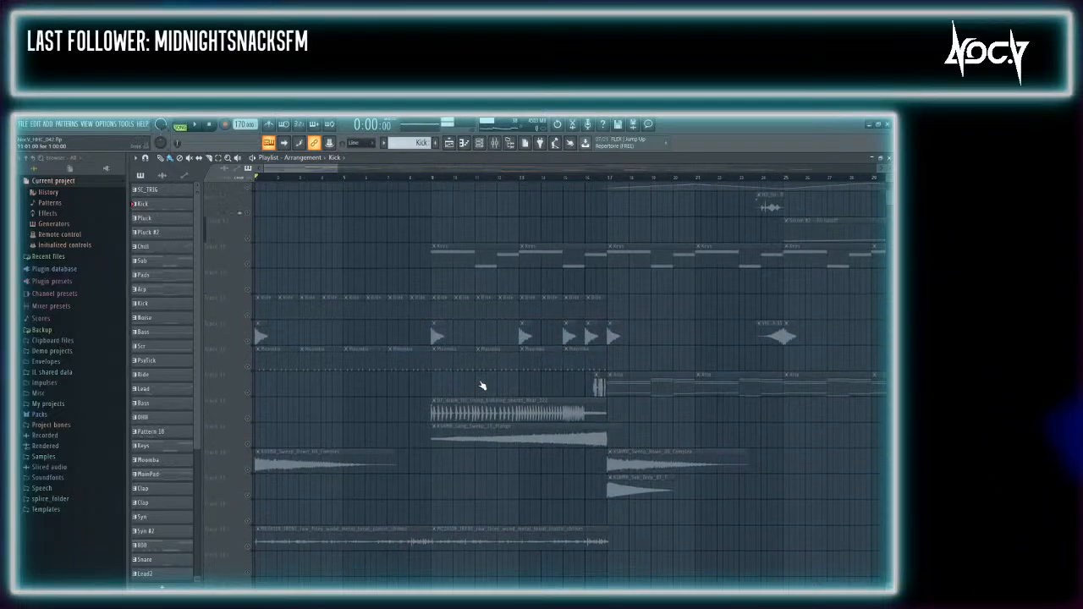
{"action": "scroll", "coordinate": [478, 382], "scroll_direction": "up", "scroll_amount": 3}
{"action": "key", "text": "F9"}
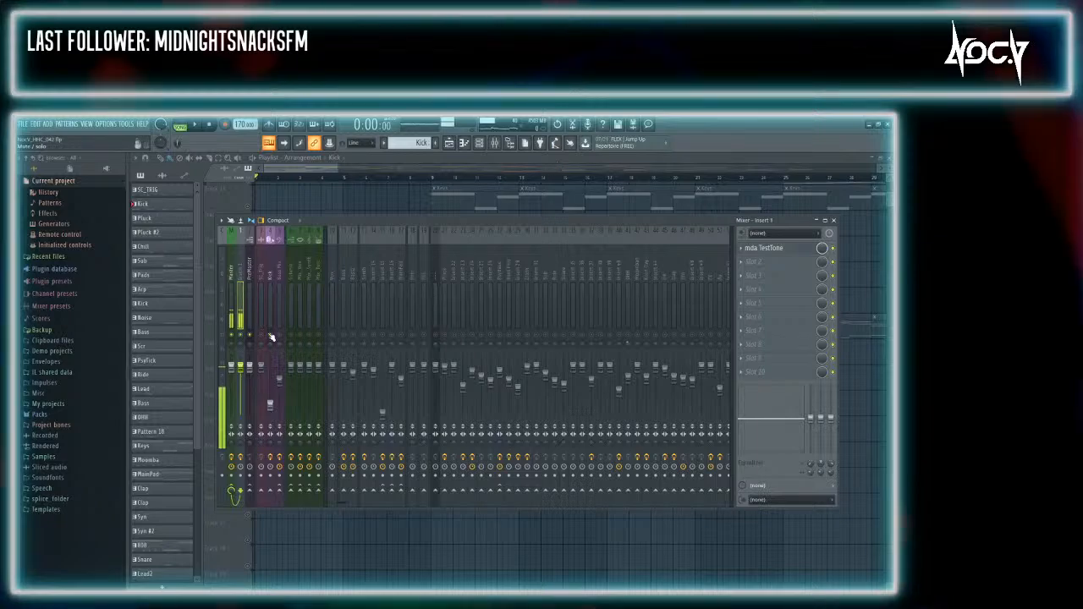
{"action": "key", "text": "F9"}
{"action": "scroll", "coordinate": [350, 246], "scroll_direction": "up", "scroll_amount": 6}
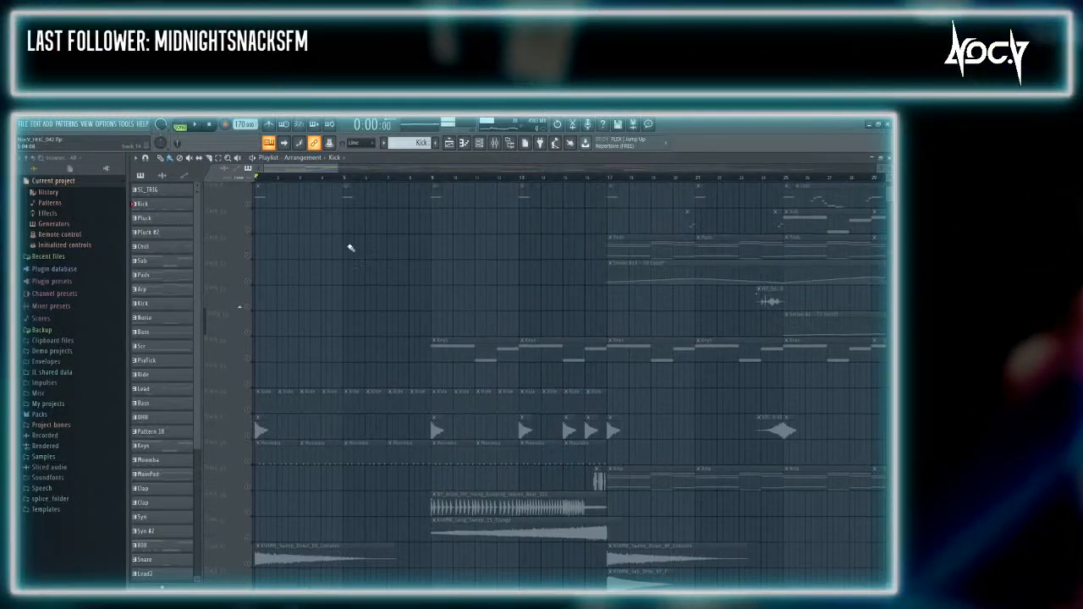
{"action": "scroll", "coordinate": [365, 414], "scroll_direction": "down", "scroll_amount": 4}
{"action": "scroll", "coordinate": [353, 446], "scroll_direction": "up", "scroll_amount": 4}
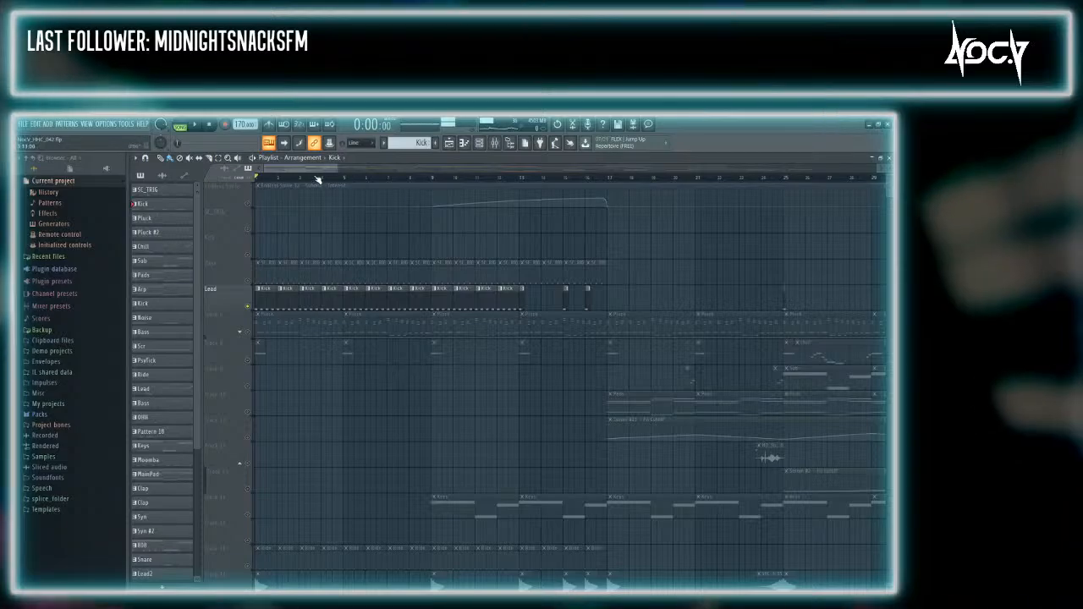
{"action": "left_click_drag", "start_coordinate": [326, 170], "coordinate": [335, 202]}
{"action": "scroll", "coordinate": [486, 327], "scroll_direction": "down", "scroll_amount": 5}
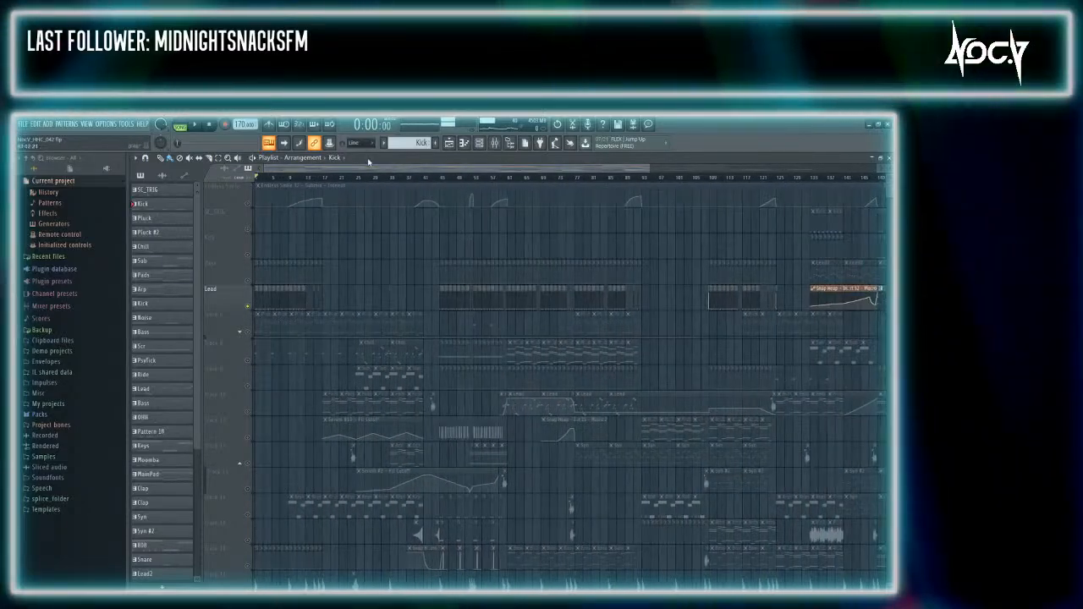
{"action": "left_click_drag", "start_coordinate": [370, 168], "coordinate": [401, 187]}
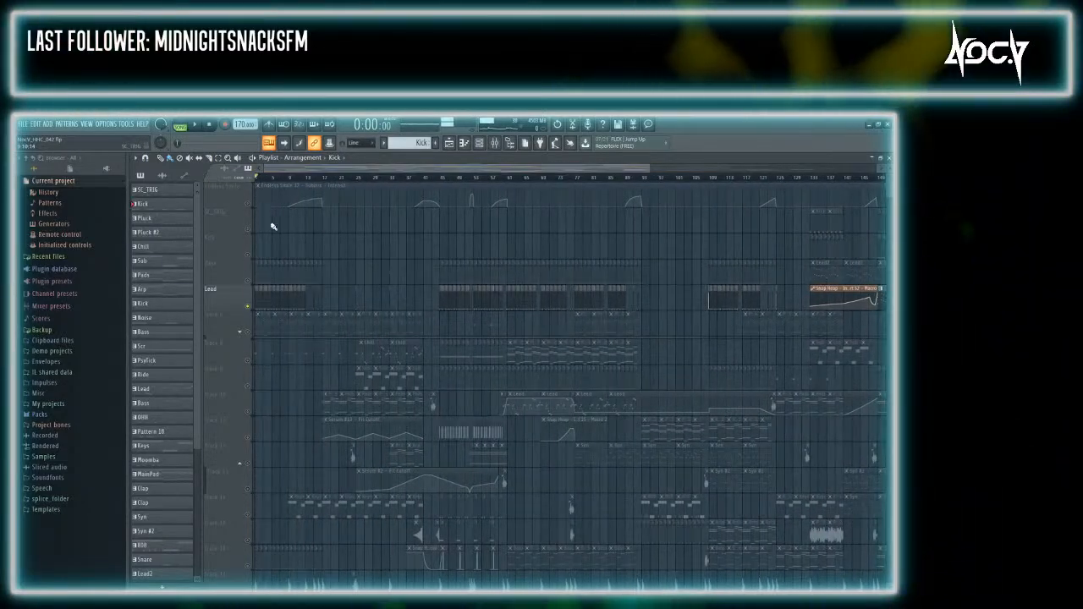
Play the song with the Kick mixer track enabled and fine-tune its fader against the pink noise
{"action": "key", "text": "F9"}
{"action": "left_click", "coordinate": [268, 338]}
{"action": "key", "text": "space"}
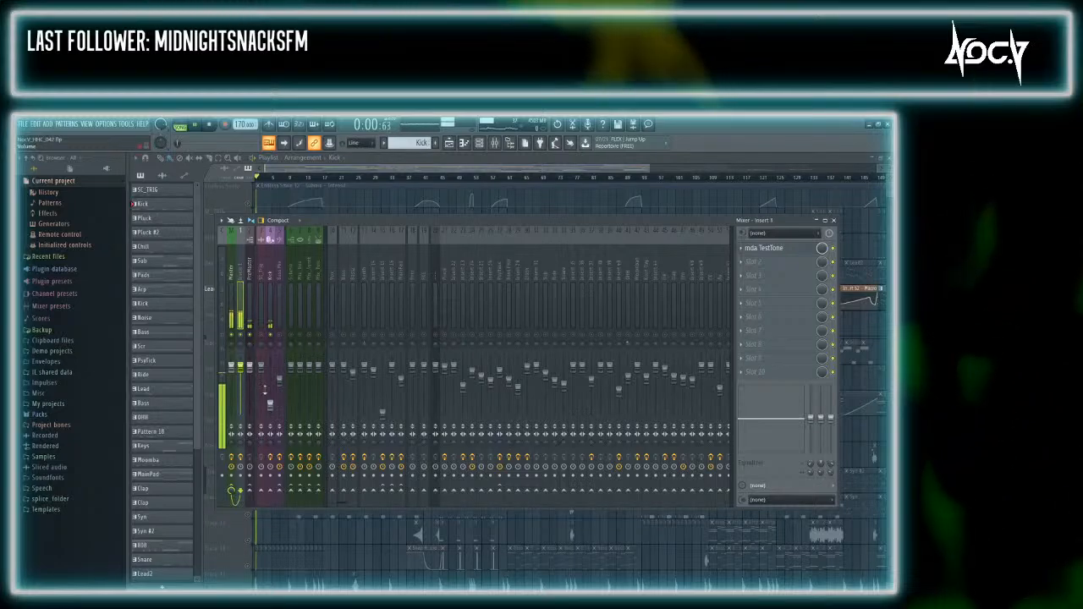
{"action": "left_click_drag", "start_coordinate": [271, 382], "coordinate": [271, 401]}
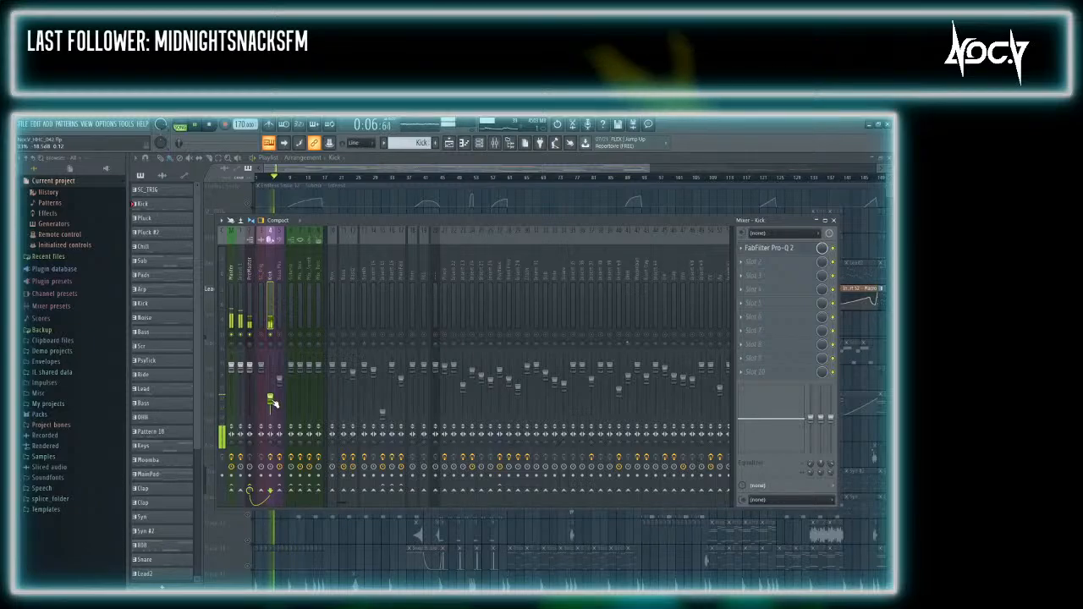
{"action": "left_click_drag", "start_coordinate": [272, 400], "coordinate": [272, 402]}
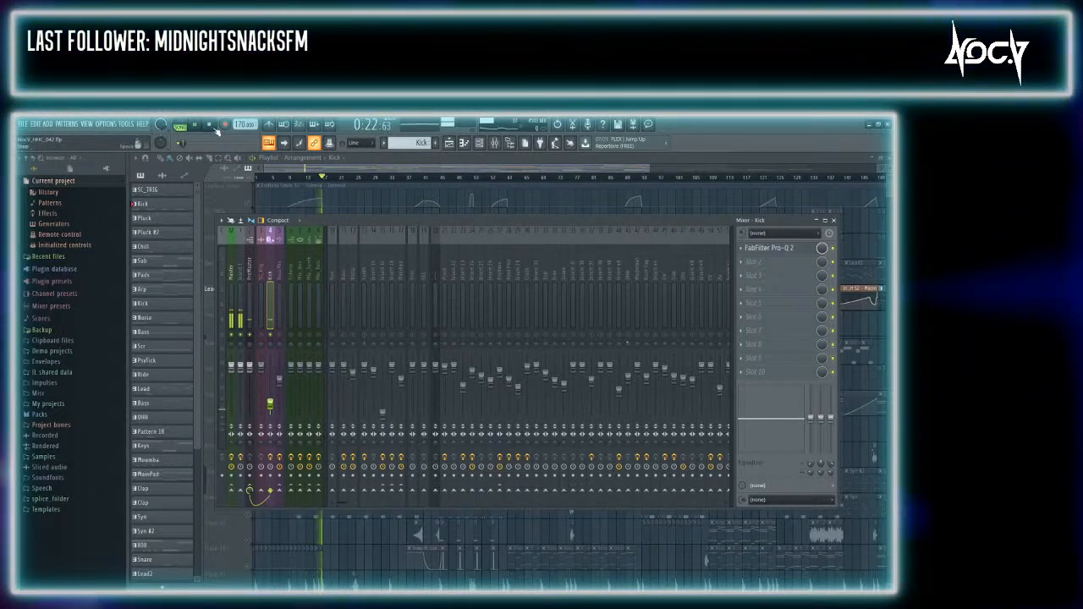
Check the full arrangement in the playlist and solo the Bass Mix track in the mixer
{"action": "key", "text": "F9"}
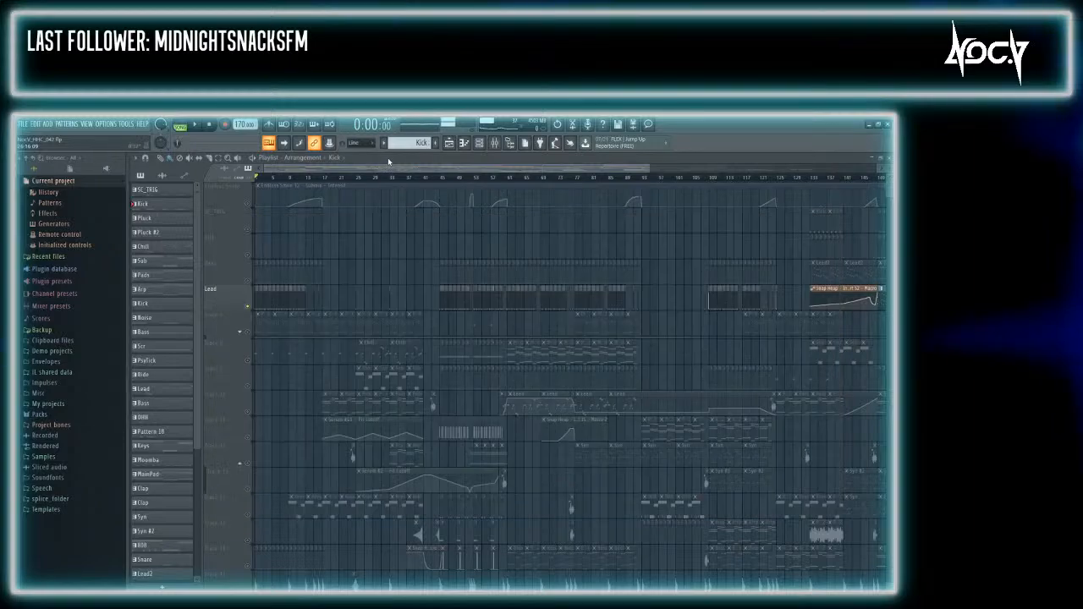
{"action": "scroll", "coordinate": [388, 286], "scroll_direction": "down", "scroll_amount": 2}
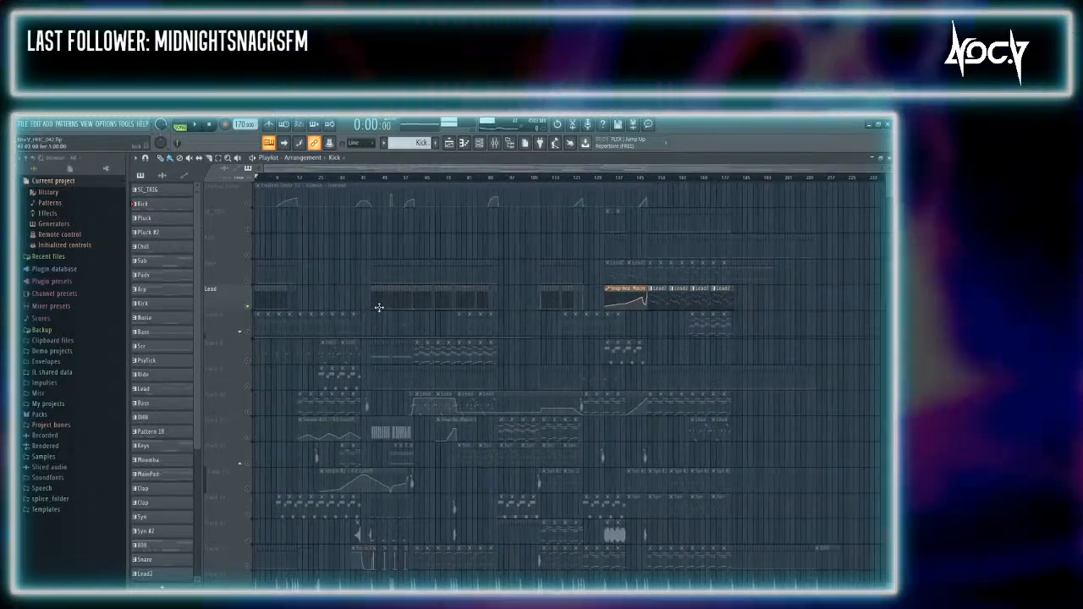
{"action": "key", "text": "F9"}
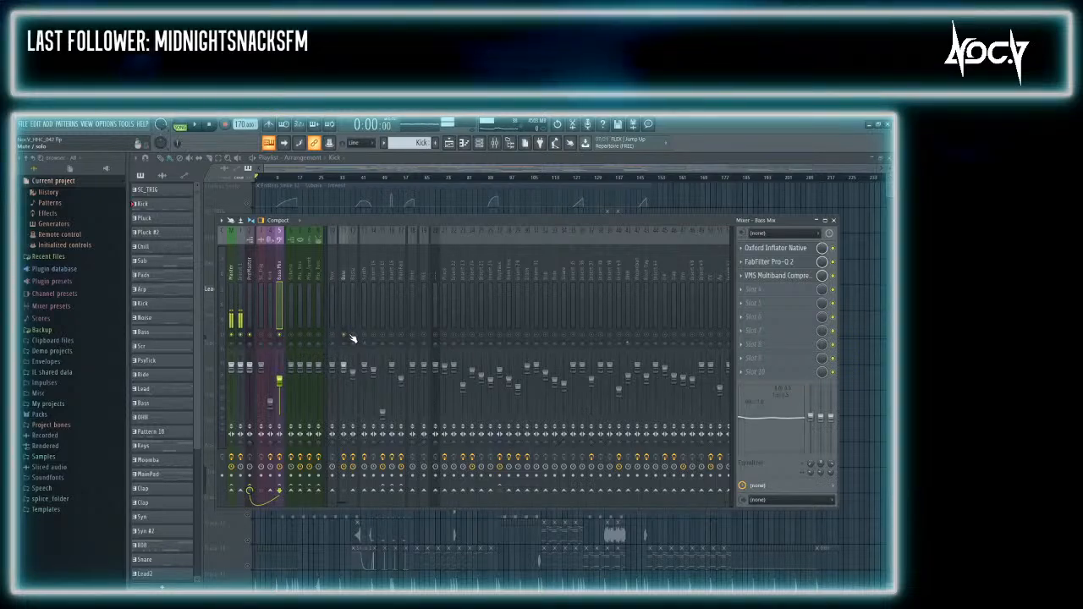
Enable the Bass and Bass2 mixer tracks alongside Bass Mix and lower both of their faders
{"action": "left_click", "coordinate": [353, 382]}
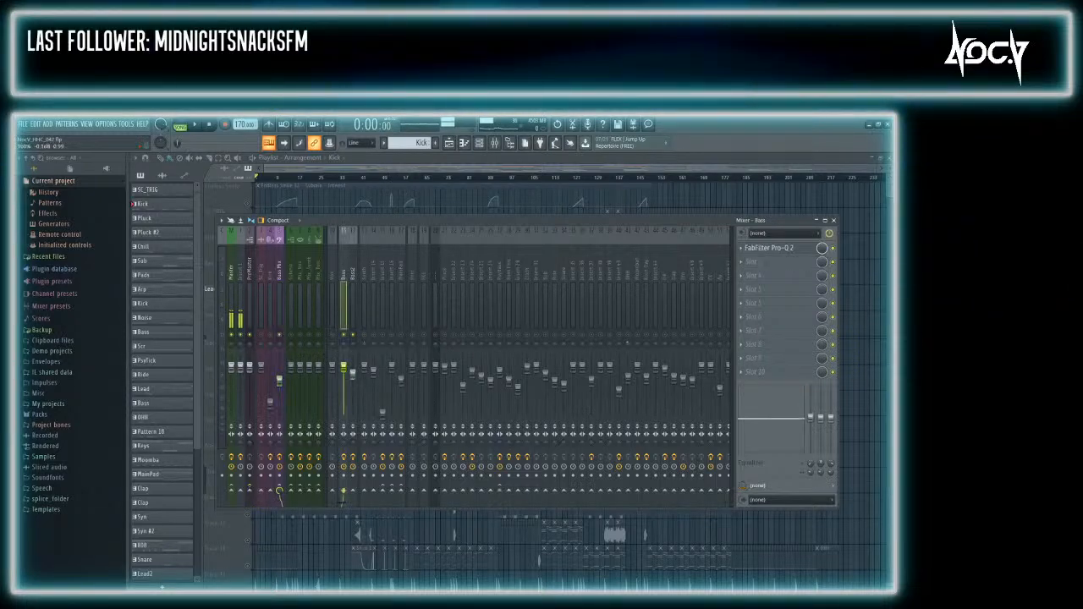
{"action": "left_click", "coordinate": [345, 391]}
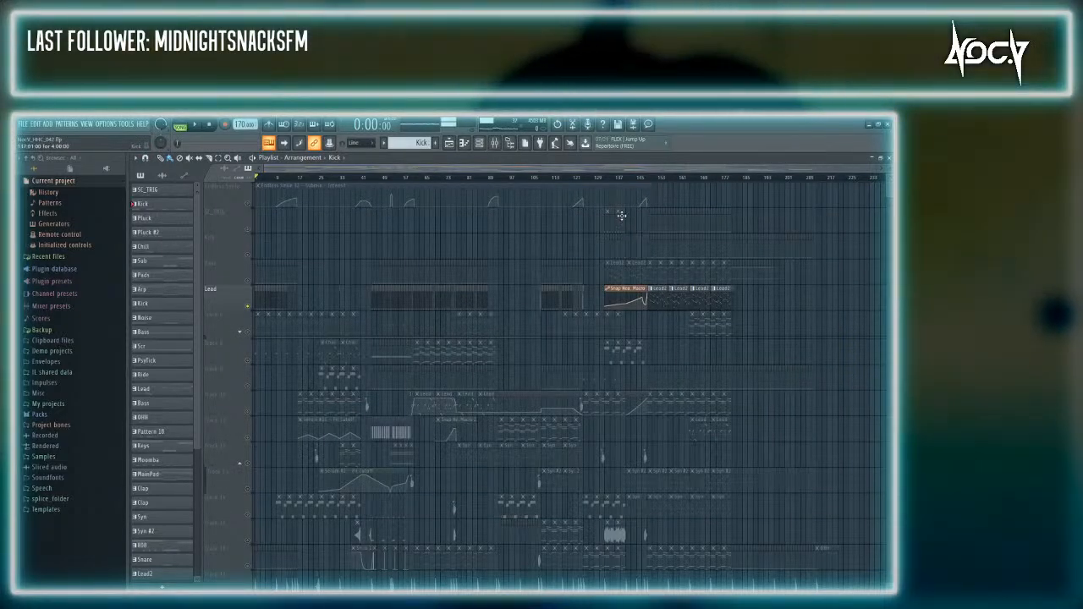
Unmute Track 16 with the Bass clips, mute the Lead track, and place the playhead at bar 61
{"action": "scroll", "coordinate": [239, 333], "scroll_direction": "up", "scroll_amount": 6}
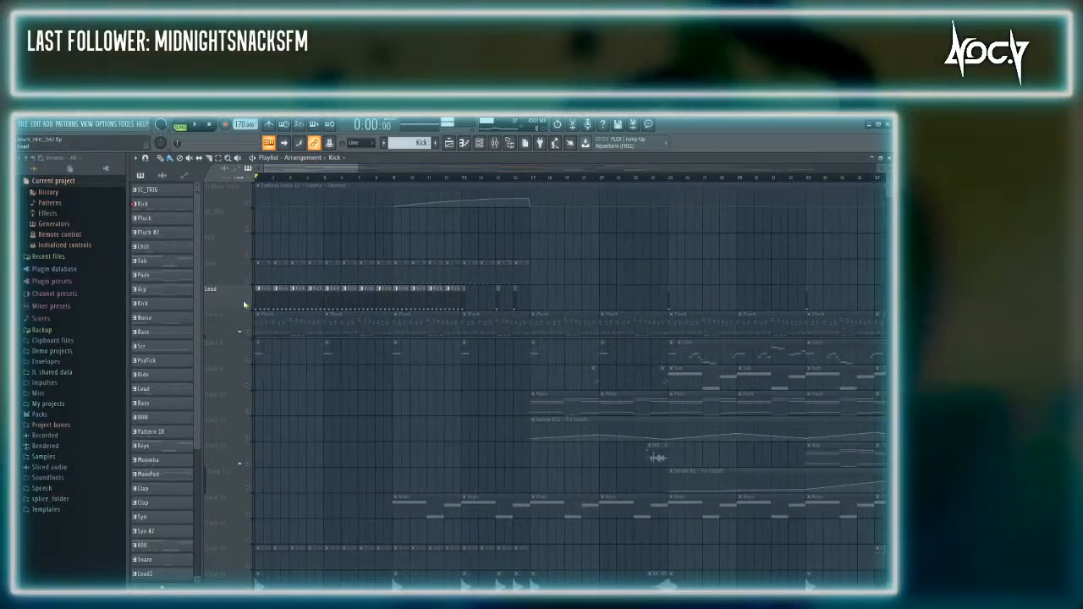
{"action": "scroll", "coordinate": [390, 339], "scroll_direction": "down", "scroll_amount": 4}
{"action": "scroll", "coordinate": [539, 327], "scroll_direction": "down", "scroll_amount": 1}
{"action": "scroll", "coordinate": [618, 336], "scroll_direction": "up", "scroll_amount": 4}
{"action": "scroll", "coordinate": [677, 345], "scroll_direction": "down", "scroll_amount": 3}
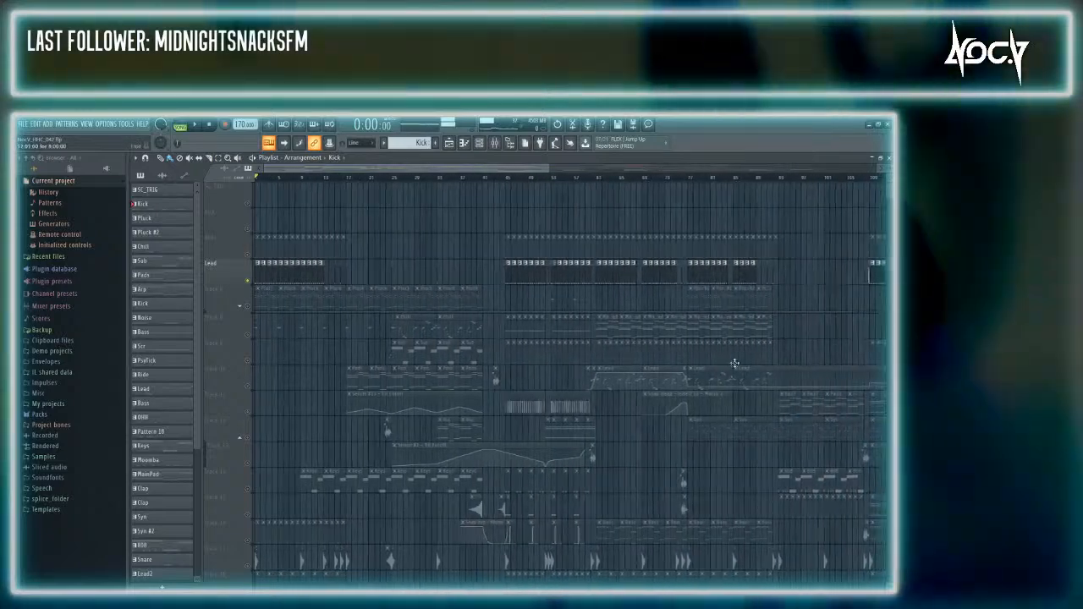
{"action": "scroll", "coordinate": [762, 353], "scroll_direction": "up", "scroll_amount": 4}
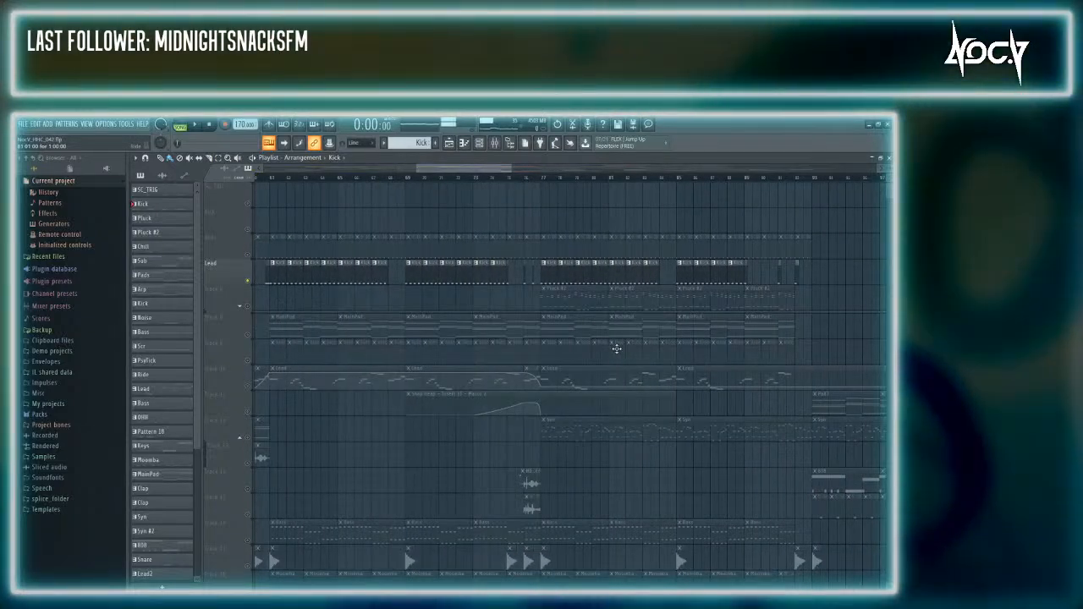
{"action": "scroll", "coordinate": [617, 348], "scroll_direction": "down", "scroll_amount": 1}
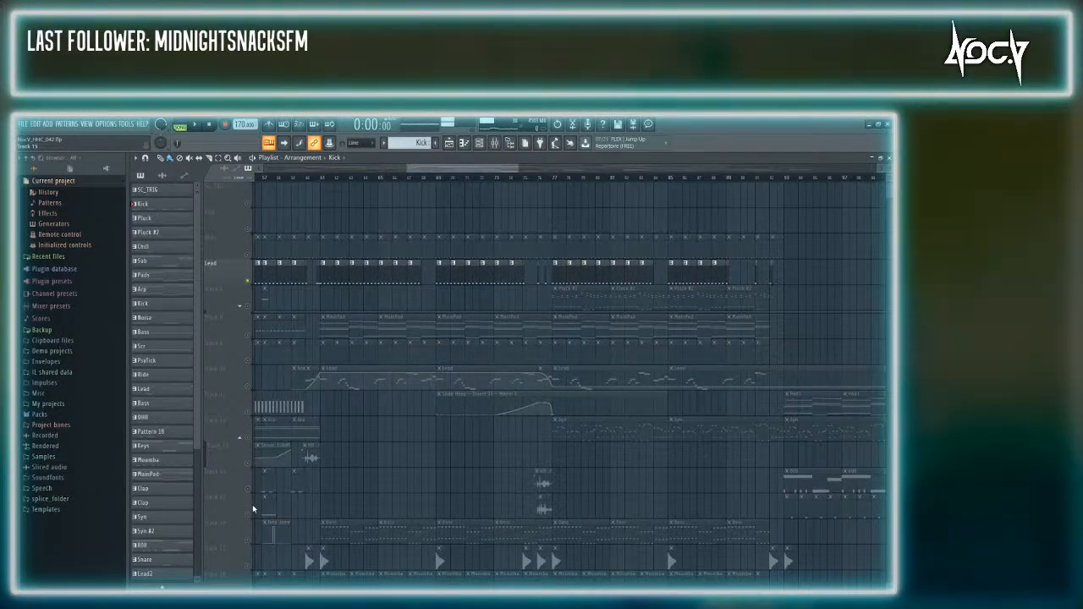
{"action": "left_click", "coordinate": [248, 540]}
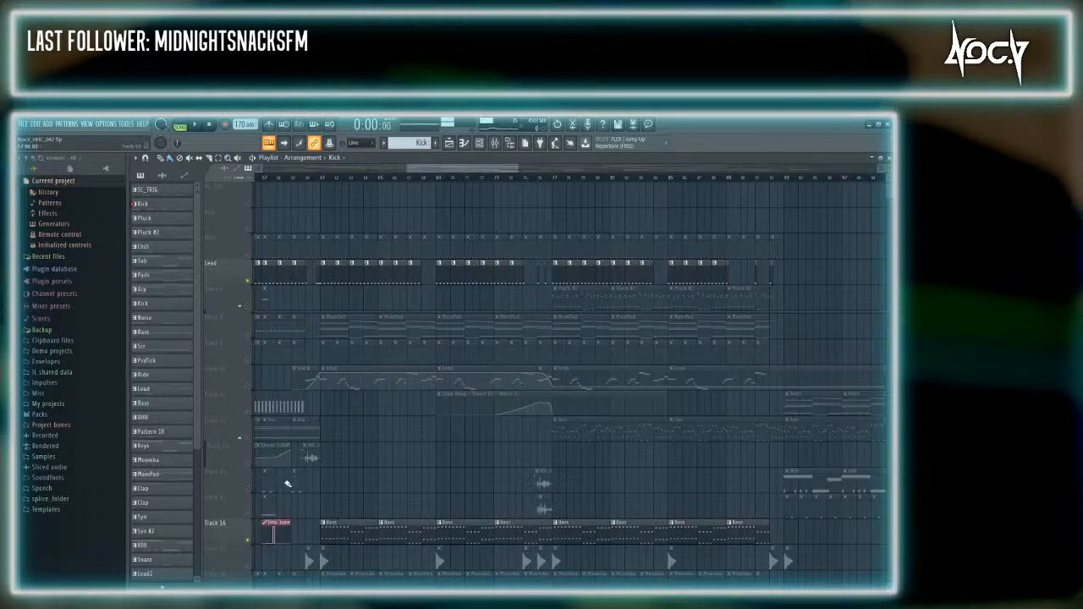
{"action": "left_click", "coordinate": [319, 179]}
{"action": "left_click", "coordinate": [248, 280]}
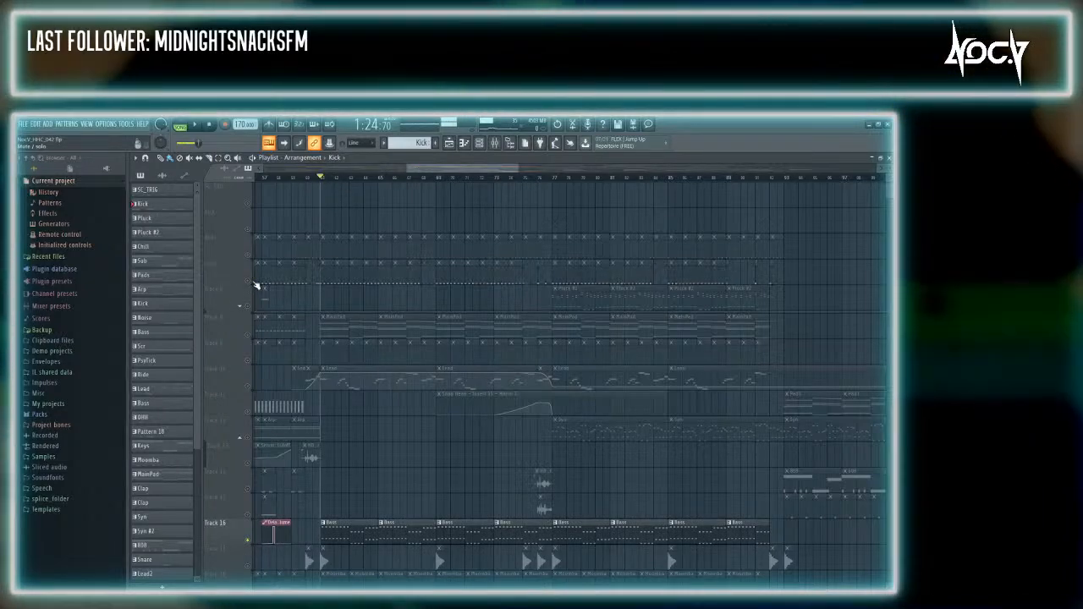
Play the bass section and lower the Bass Mix fader against the pink noise, stopping playback when done
{"action": "key", "text": "space"}
{"action": "key", "text": "F9"}
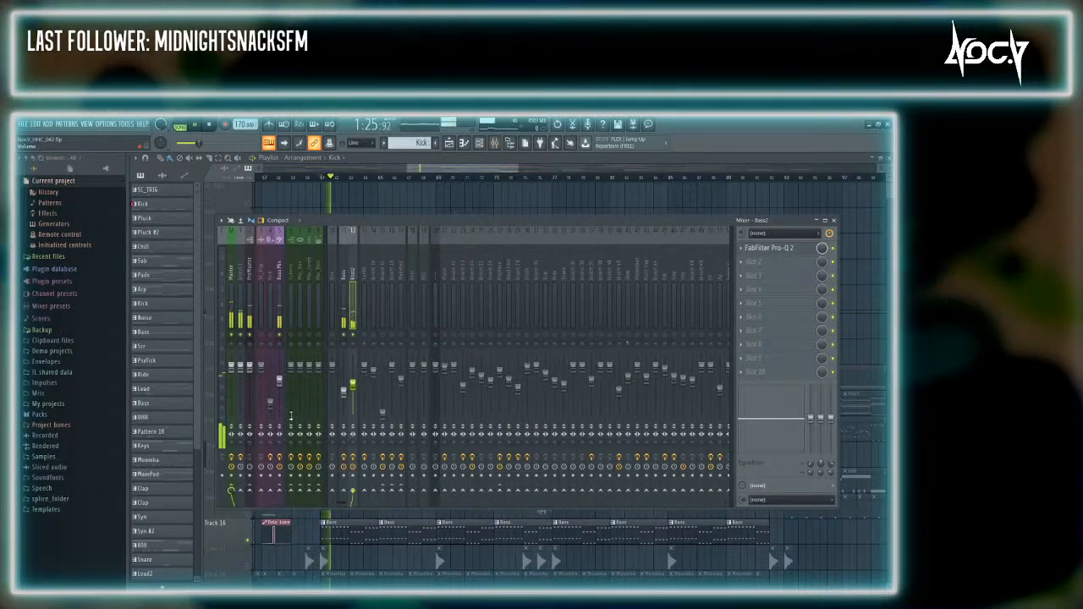
{"action": "left_click", "coordinate": [279, 381]}
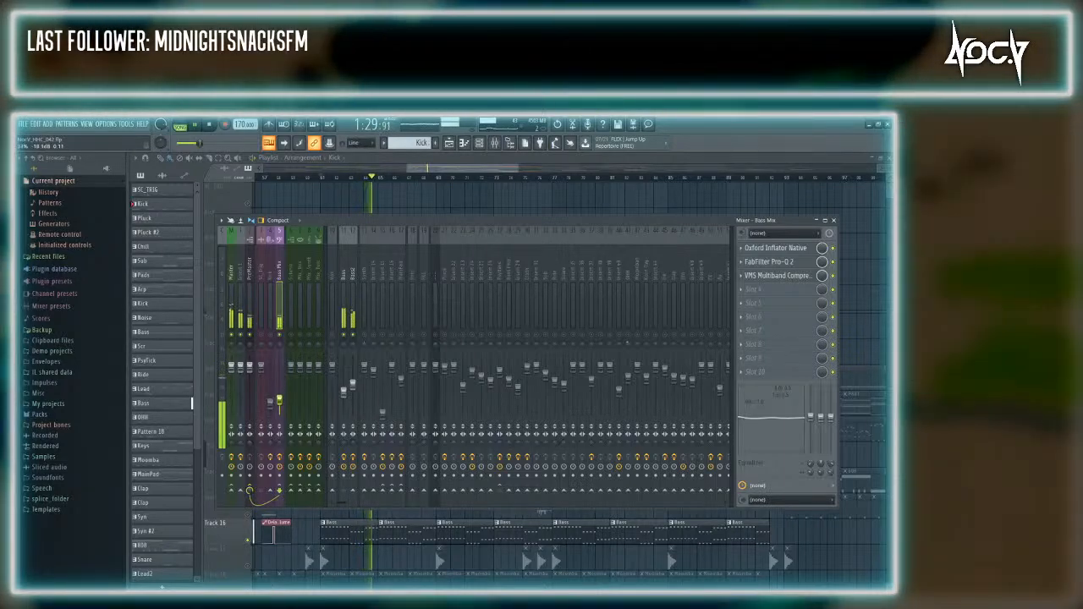
{"action": "left_click_drag", "start_coordinate": [279, 402], "coordinate": [280, 414]}
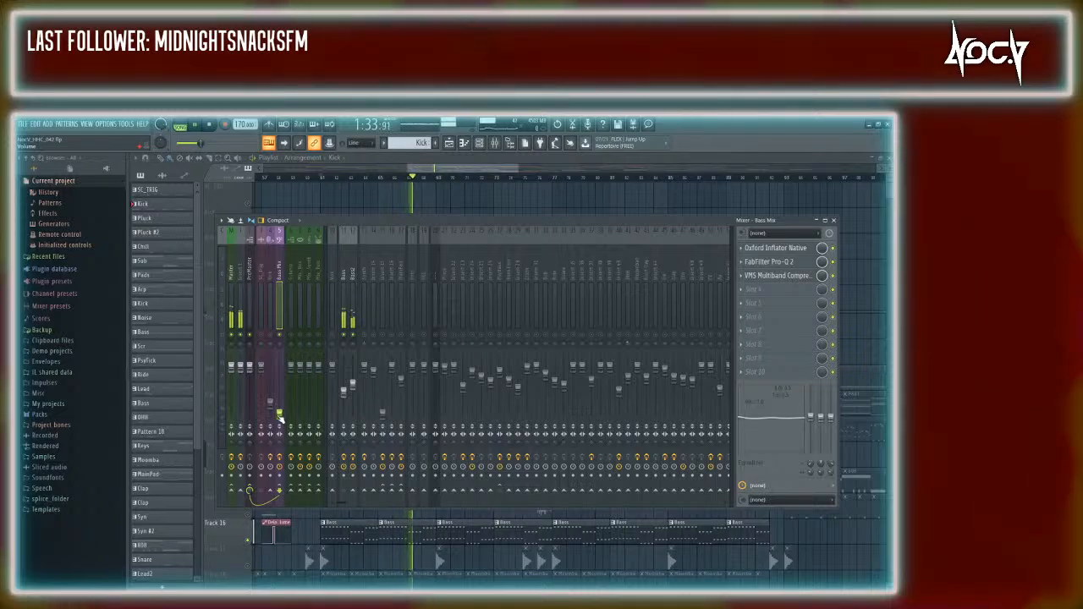
{"action": "key", "text": "space"}
Open the Bass pattern from its playlist clip and route its Serum #6 channel to mixer track 12
{"action": "left_click", "coordinate": [494, 143]}
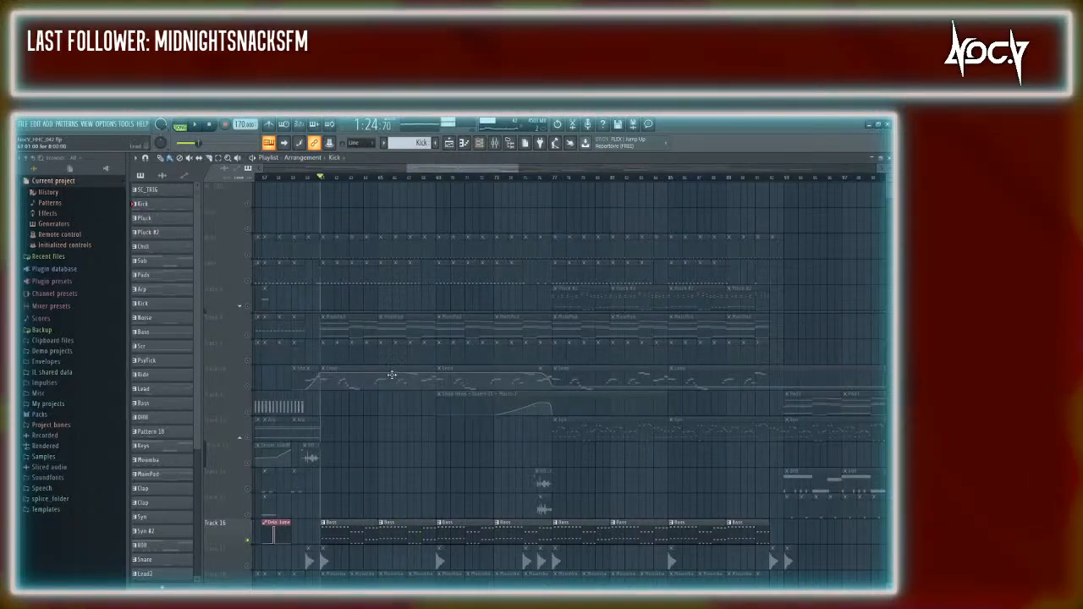
{"action": "double_click", "coordinate": [399, 535]}
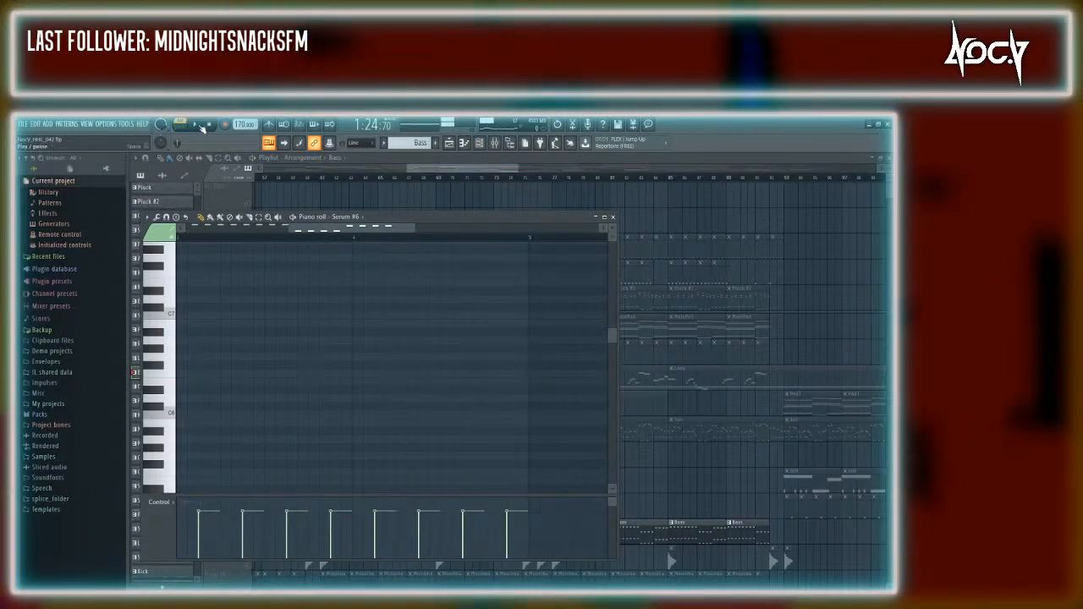
{"action": "key", "text": "F7"}
{"action": "key", "text": "F6"}
{"action": "scroll", "coordinate": [155, 332], "scroll_direction": "down", "scroll_amount": 3}
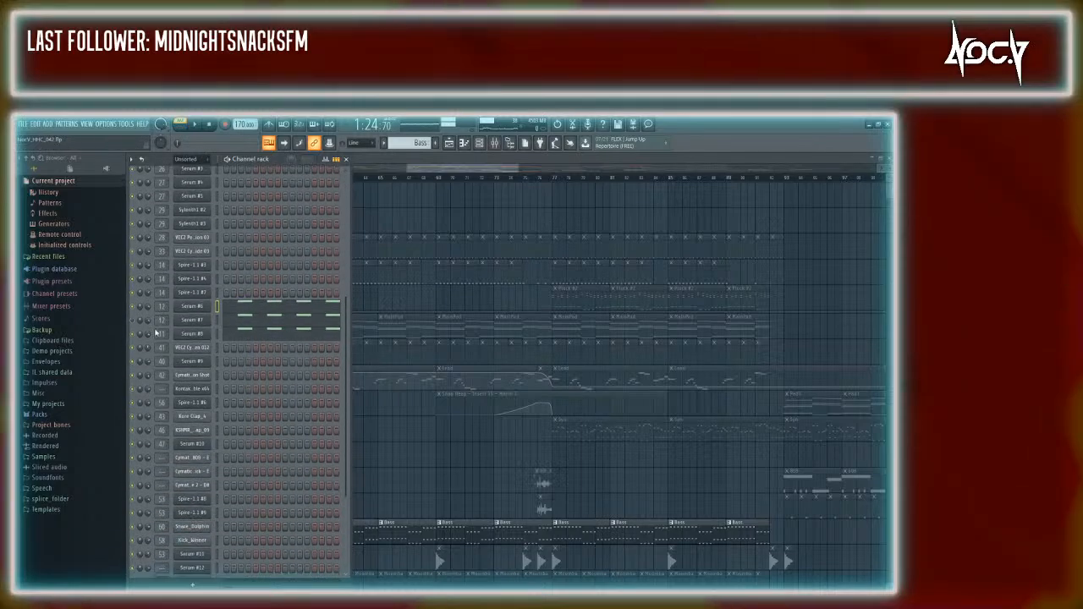
{"action": "scroll", "coordinate": [203, 403], "scroll_direction": "up", "scroll_amount": 3}
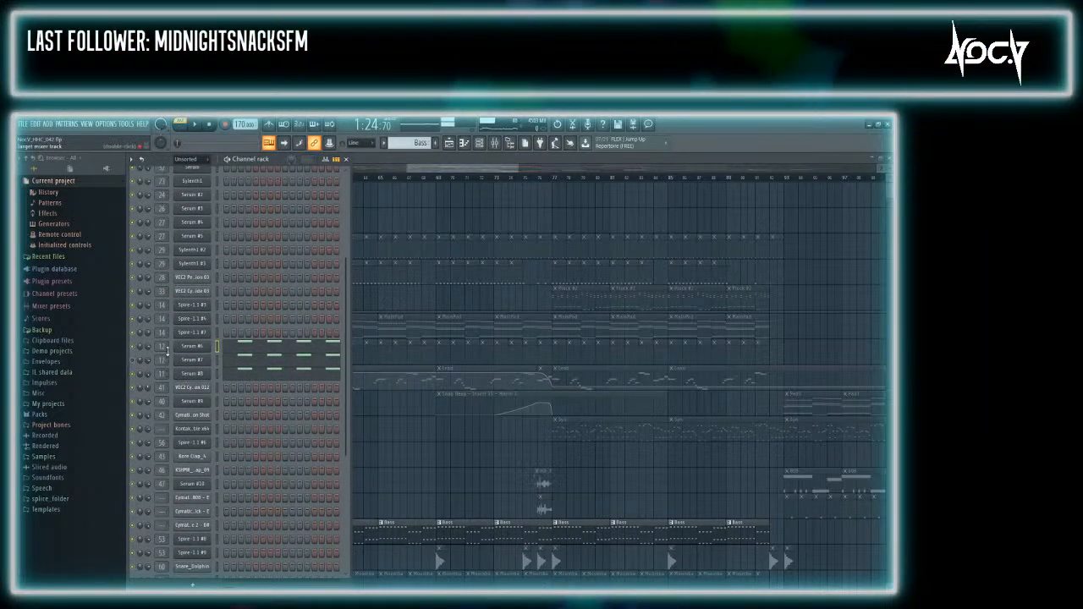
{"action": "scroll", "coordinate": [177, 364], "scroll_direction": "down", "scroll_amount": 8}
{"action": "scroll", "coordinate": [207, 366], "scroll_direction": "up", "scroll_amount": 14}
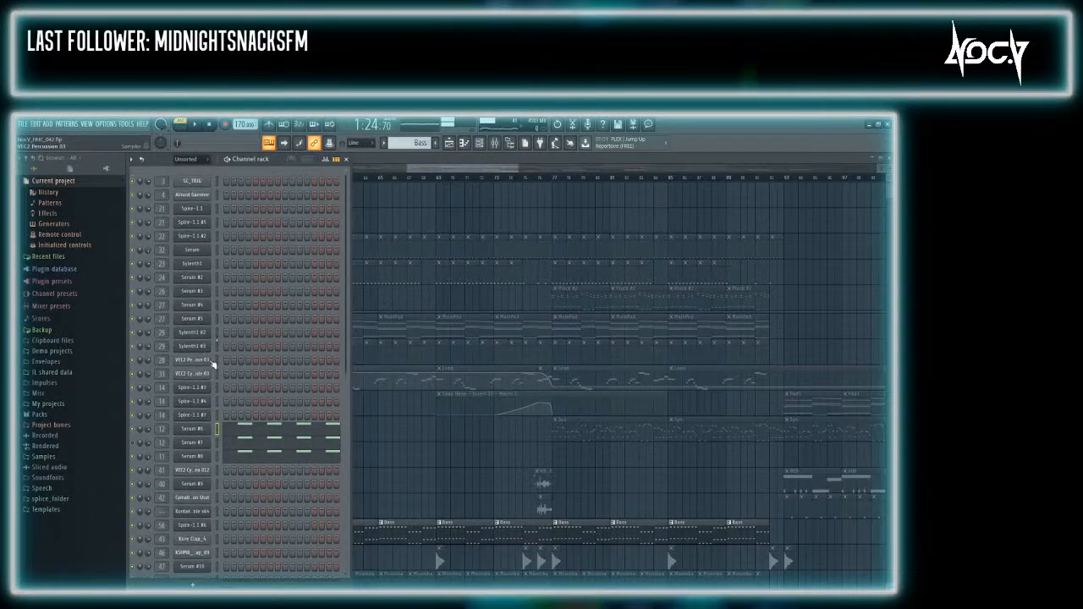
Play the Bass pattern, check the Bass2 and Bass mixer tracks, and raise the Bass Mix fader slightly
{"action": "key", "text": "F9"}
{"action": "left_click", "coordinate": [354, 272]}
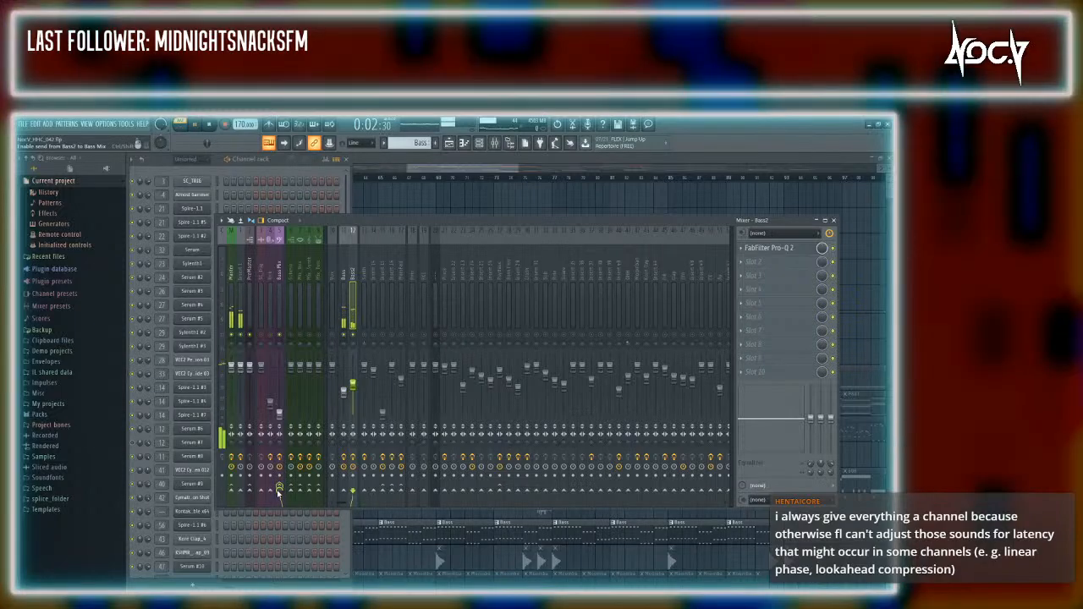
{"action": "left_click", "coordinate": [345, 280]}
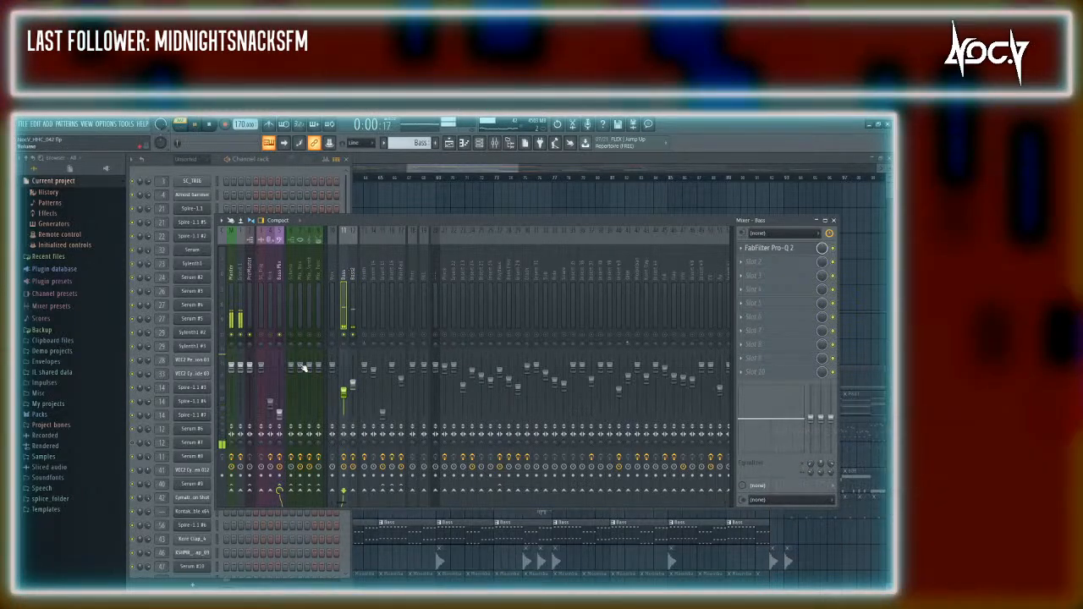
{"action": "left_click_drag", "start_coordinate": [279, 414], "coordinate": [280, 404]}
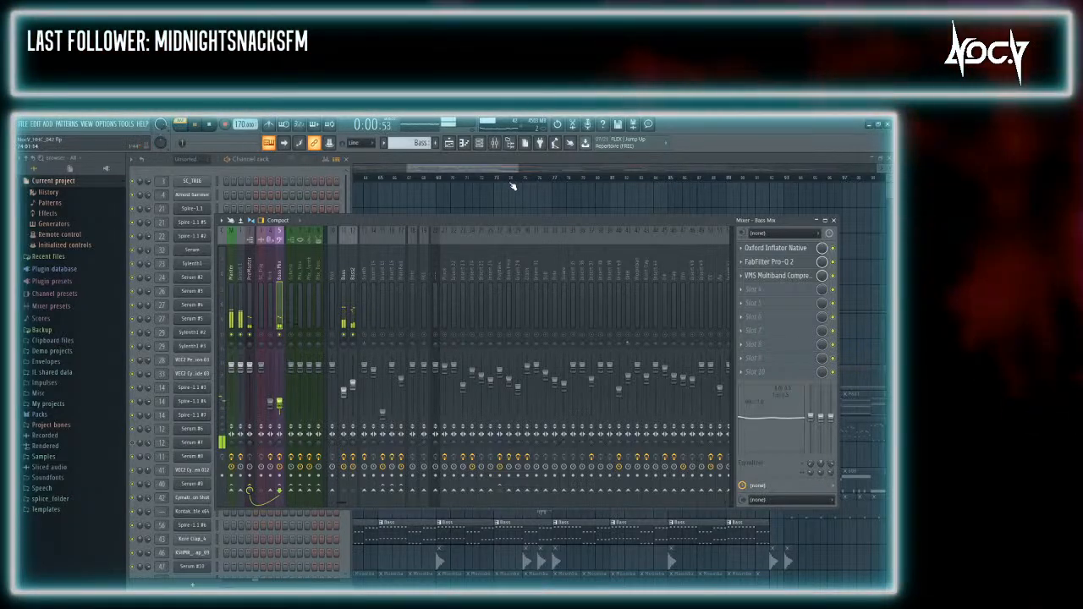
Examine the opening part of the playlist arrangement, including the clips on the tracks below Track 16
{"action": "left_click", "coordinate": [495, 174]}
{"action": "left_click_drag", "start_coordinate": [459, 172], "coordinate": [361, 164]}
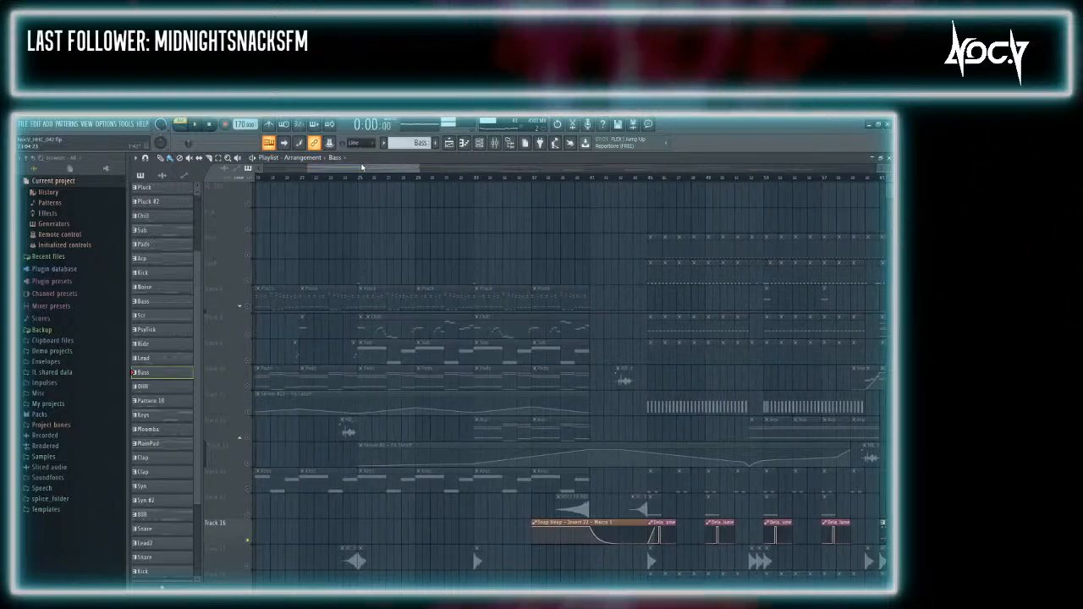
{"action": "key", "text": "F9"}
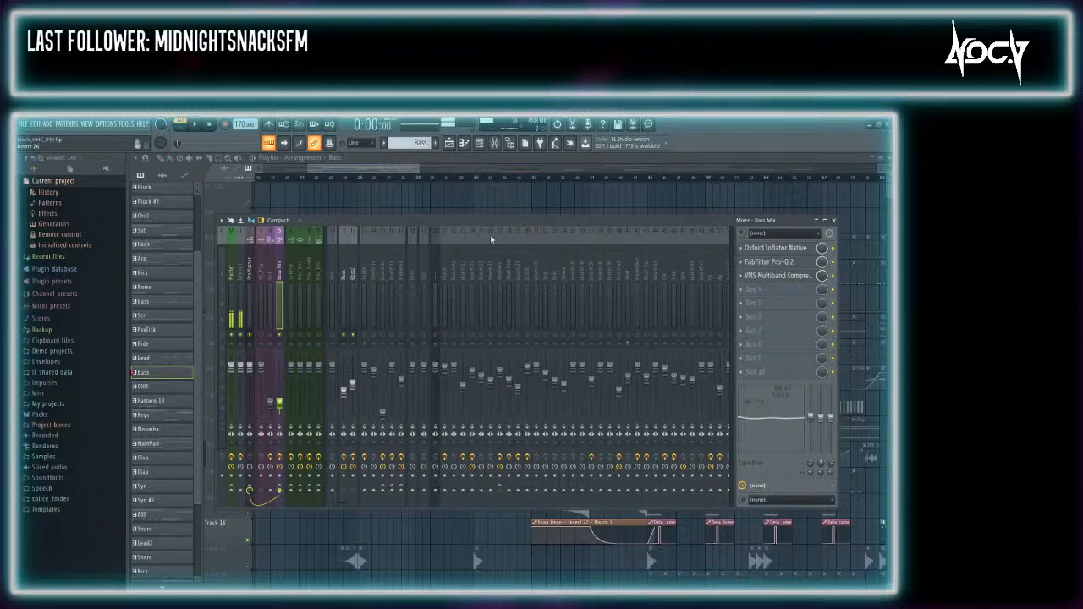
{"action": "left_click_drag", "start_coordinate": [410, 171], "coordinate": [319, 170]}
{"action": "scroll", "coordinate": [403, 240], "scroll_direction": "down", "scroll_amount": 8}
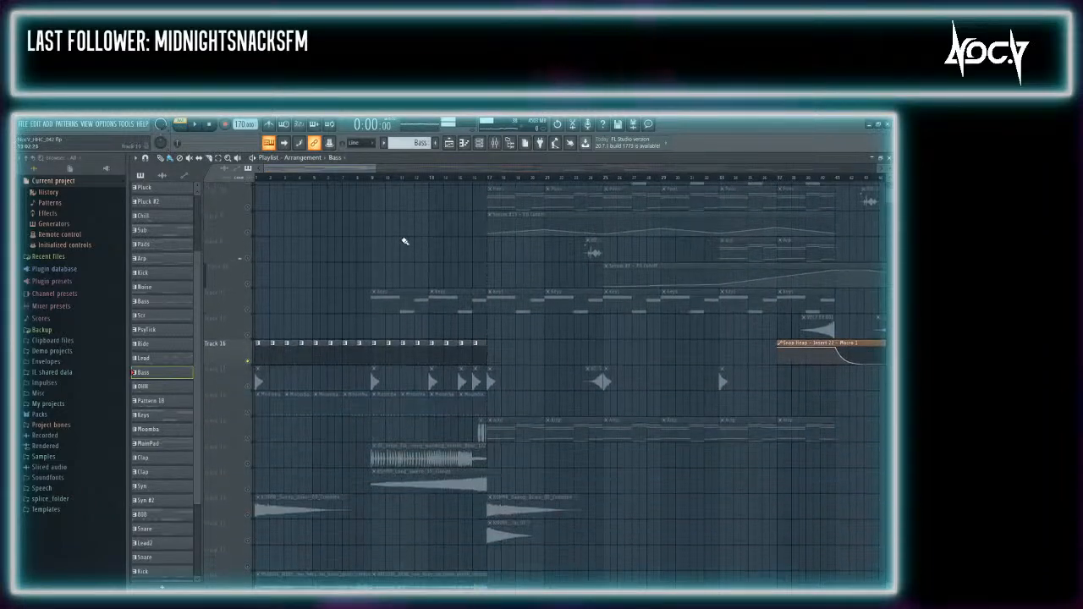
{"action": "scroll", "coordinate": [499, 292], "scroll_direction": "up", "scroll_amount": 9}
{"action": "scroll", "coordinate": [542, 321], "scroll_direction": "down", "scroll_amount": 4}
Inspect the sample settings of the KSHMR sweep-down, KSHMR long-sweep and MEDASIN foley clips near the arrangement's start
{"action": "double_click", "coordinate": [273, 403]}
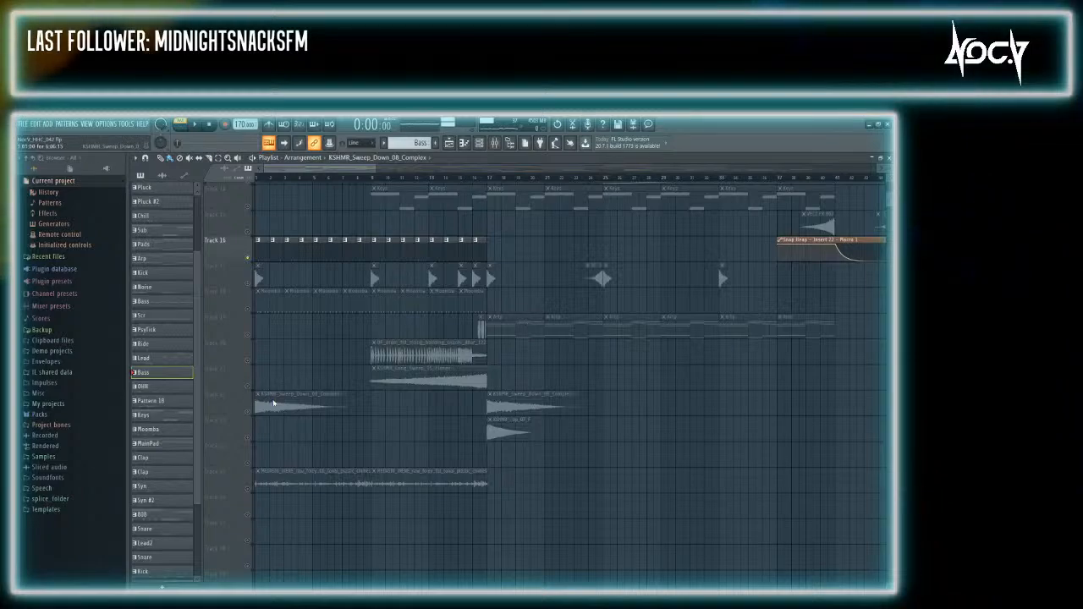
{"action": "double_click", "coordinate": [448, 380]}
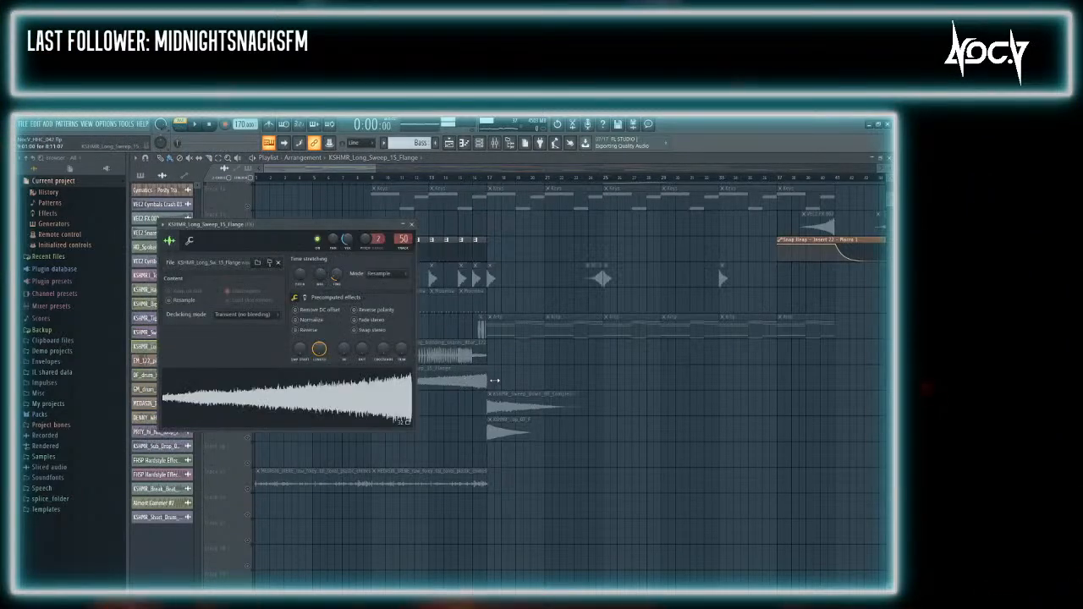
{"action": "key", "text": "Escape"}
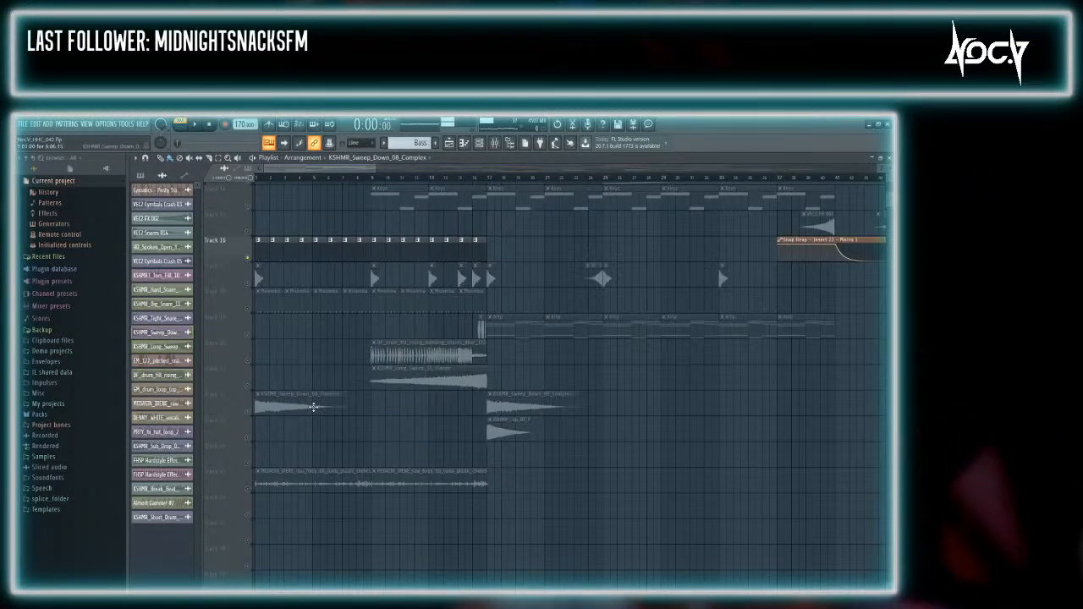
{"action": "double_click", "coordinate": [313, 407]}
{"action": "key", "text": "Escape"}
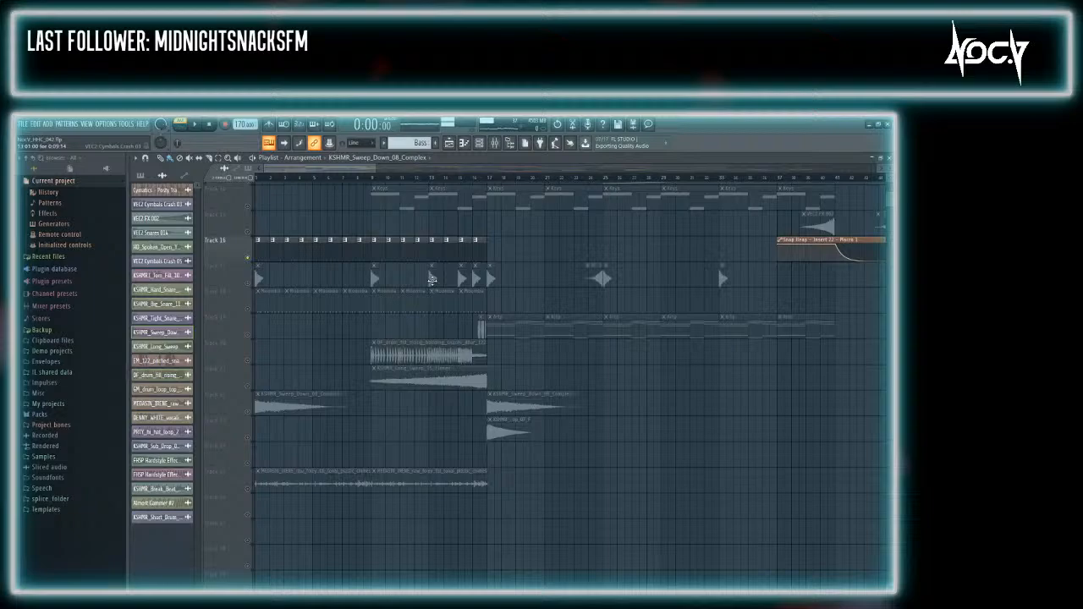
{"action": "double_click", "coordinate": [434, 472]}
{"action": "left_click", "coordinate": [425, 237]}
Check the mixer and upper playlist tracks, then play the song from bar 26
{"action": "scroll", "coordinate": [391, 319], "scroll_direction": "up", "scroll_amount": 8}
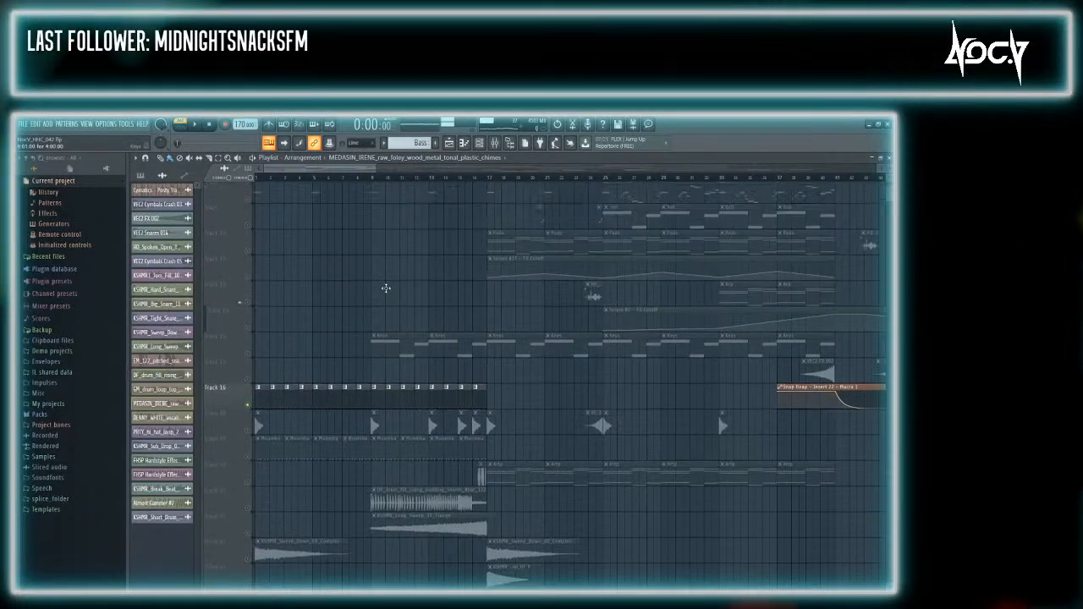
{"action": "key", "text": "F9"}
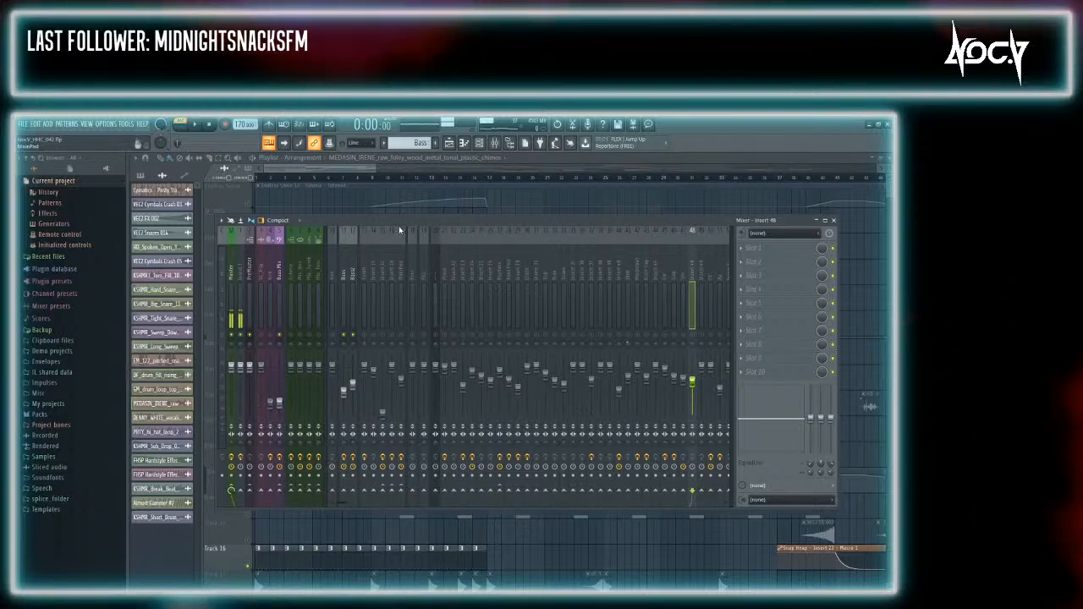
{"action": "left_click", "coordinate": [346, 165]}
{"action": "scroll", "coordinate": [289, 310], "scroll_direction": "down", "scroll_amount": 1}
{"action": "scroll", "coordinate": [289, 311], "scroll_direction": "up", "scroll_amount": 1}
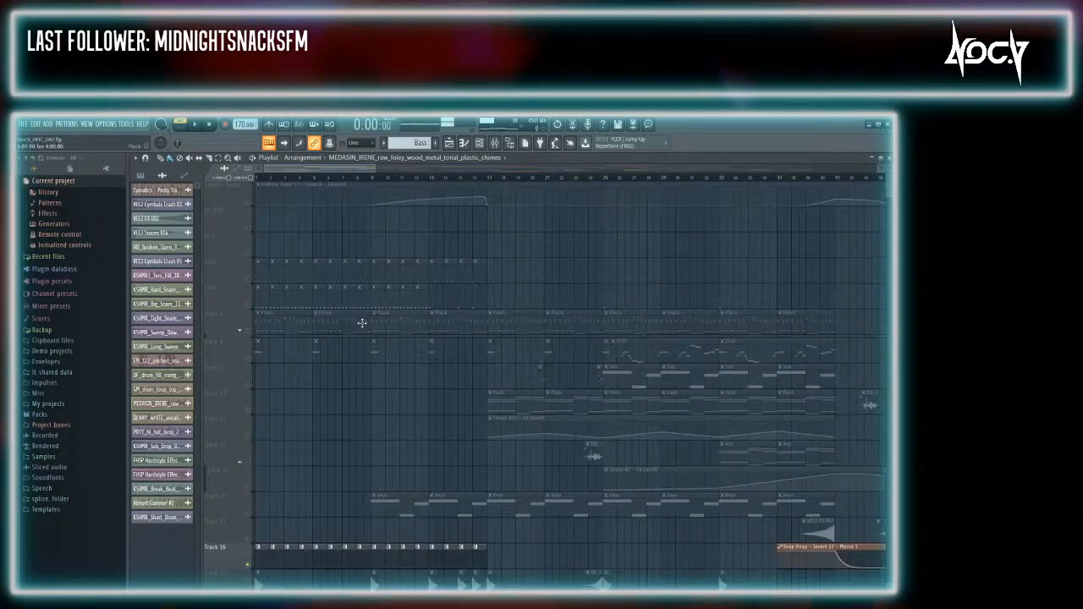
{"action": "left_click", "coordinate": [548, 179]}
{"action": "key", "text": "space"}
{"action": "left_click", "coordinate": [620, 183]}
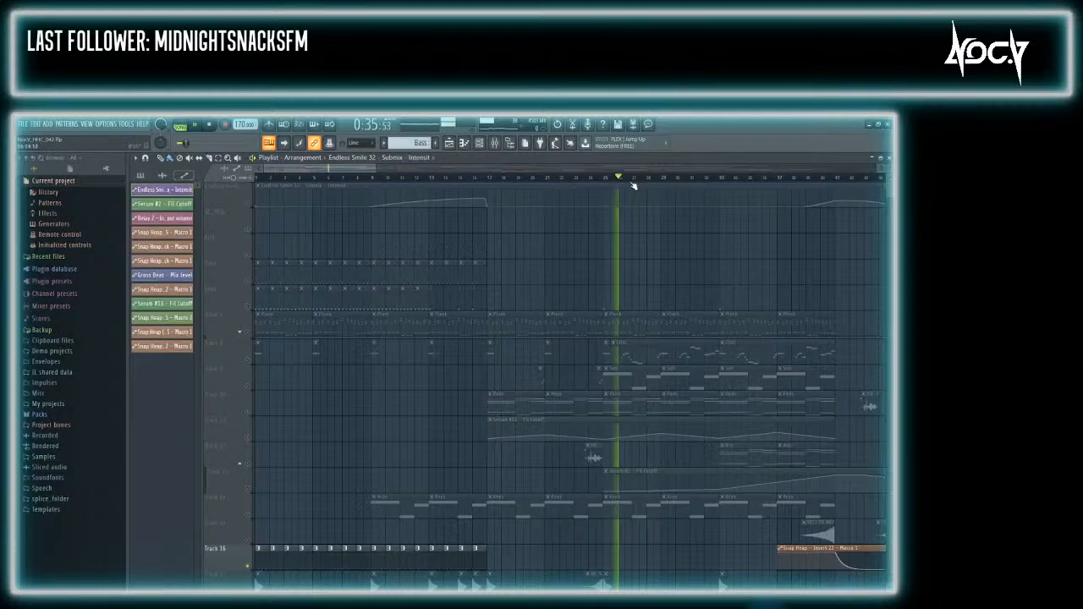
Check the mixer tracks during playback and examine the arrangement further along for the next sound to balance
{"action": "key", "text": "F9"}
{"action": "key", "text": "F9"}
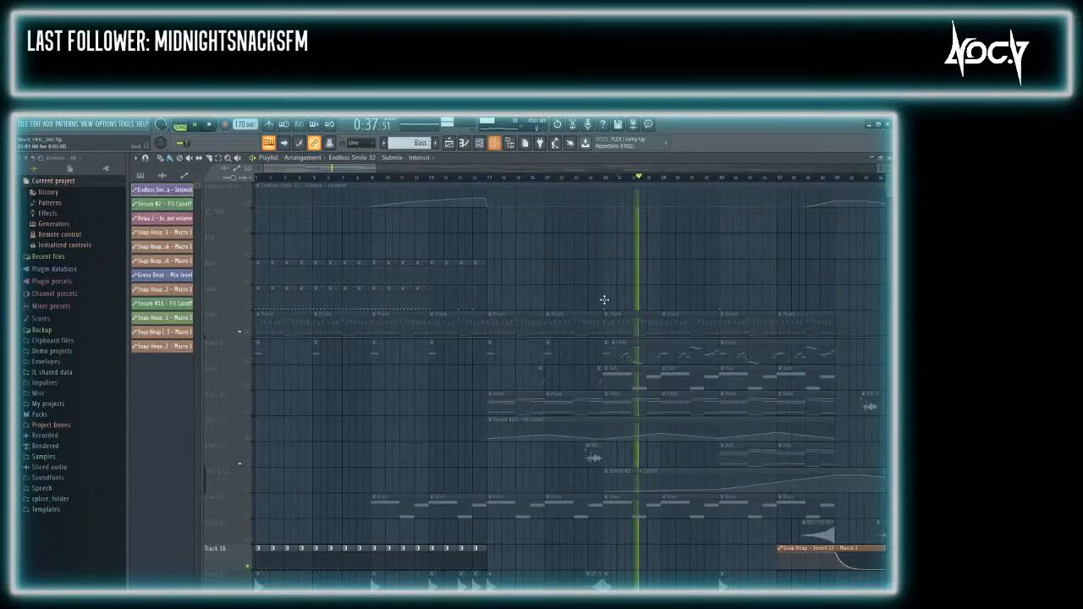
{"action": "scroll", "coordinate": [615, 464], "scroll_direction": "down", "scroll_amount": 3}
{"action": "scroll", "coordinate": [614, 464], "scroll_direction": "down", "scroll_amount": 5}
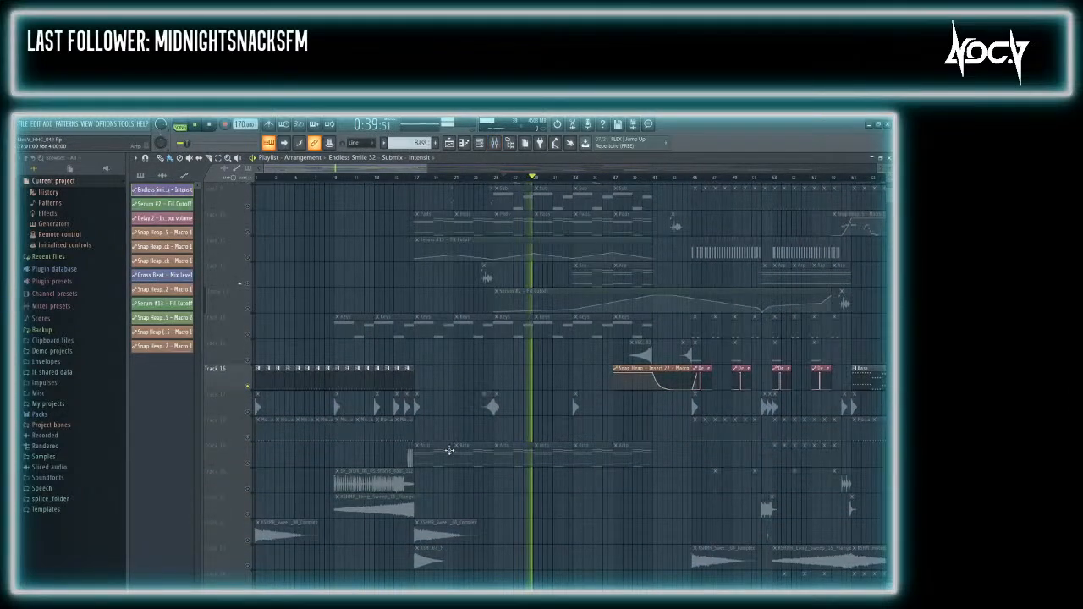
{"action": "key", "text": "F9"}
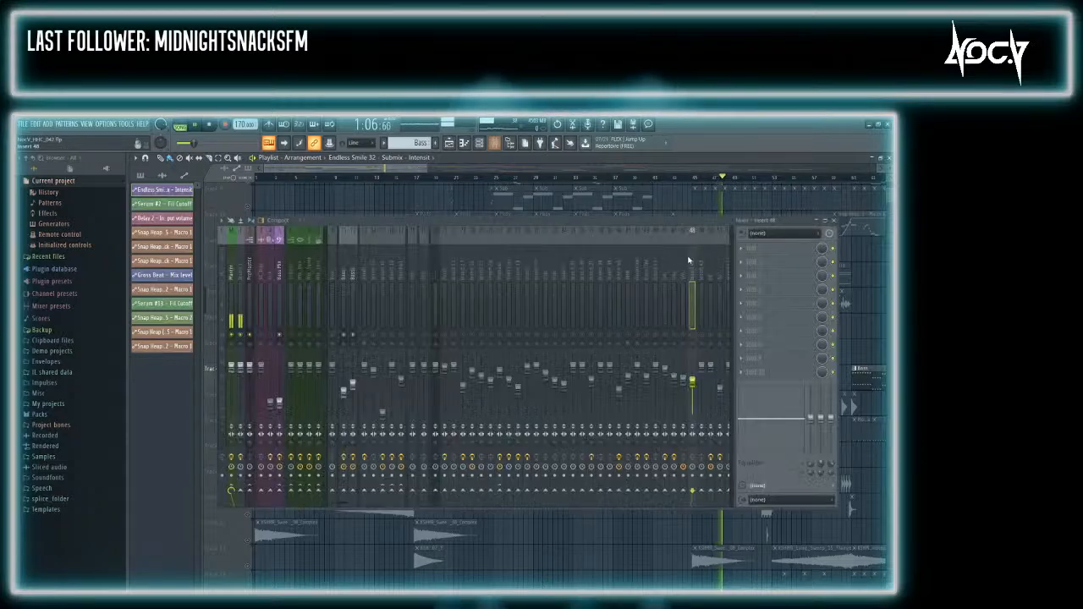
{"action": "key", "text": "F9"}
{"action": "scroll", "coordinate": [690, 269], "scroll_direction": "up", "scroll_amount": 7}
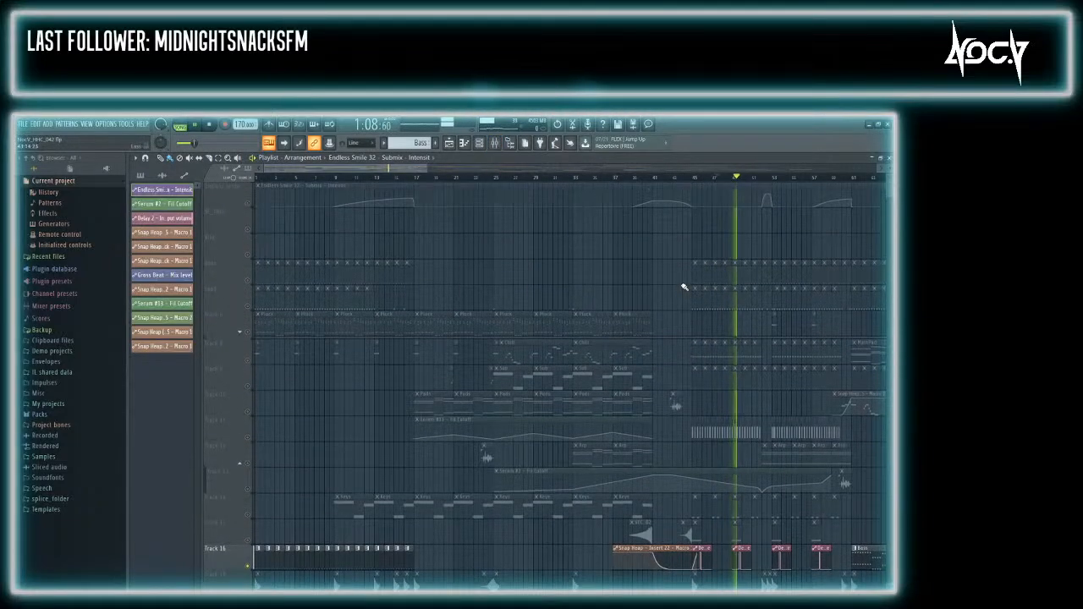
{"action": "scroll", "coordinate": [643, 266], "scroll_direction": "down", "scroll_amount": 3}
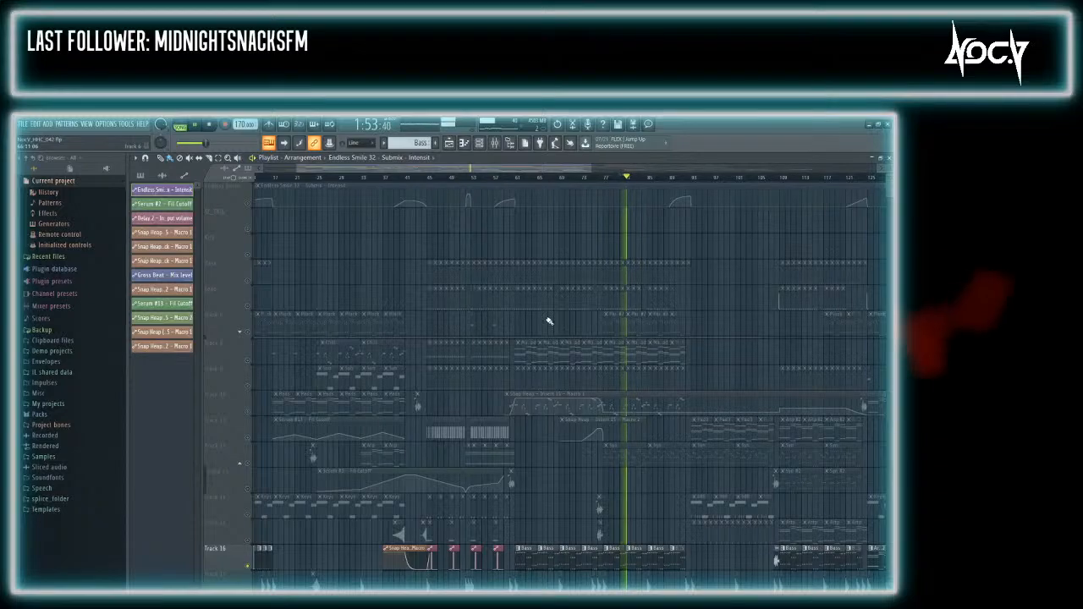
Lower the faders of the Mix_Vox, Mix_Synth and Mix_Perc buses to one matching level in the mixer
{"action": "scroll", "coordinate": [549, 322], "scroll_direction": "down", "scroll_amount": 1}
{"action": "key", "text": "F9"}
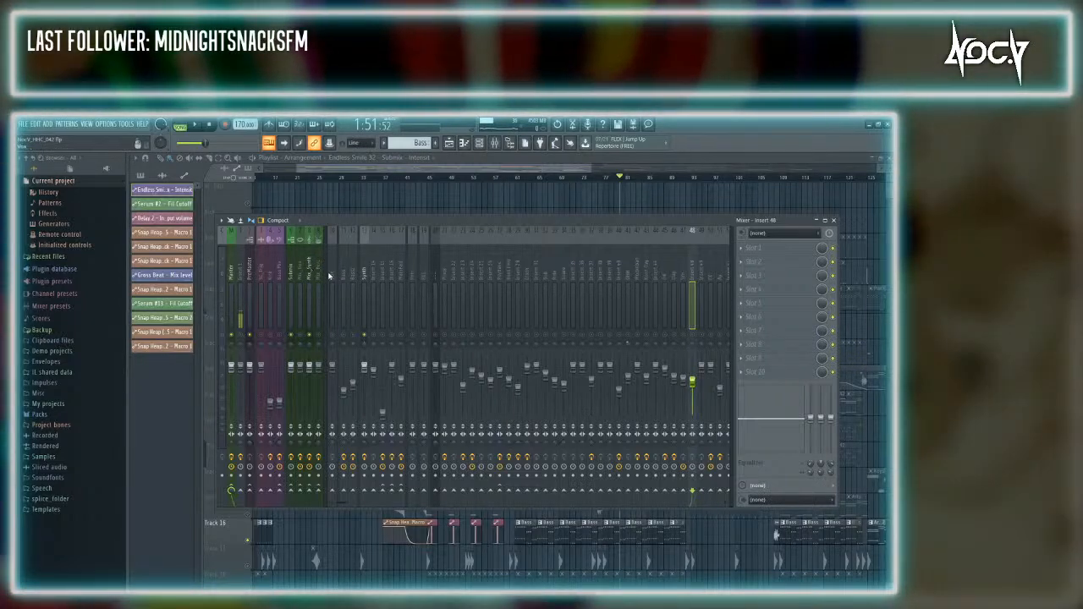
{"action": "scroll", "coordinate": [324, 269], "scroll_direction": "right", "scroll_amount": 3}
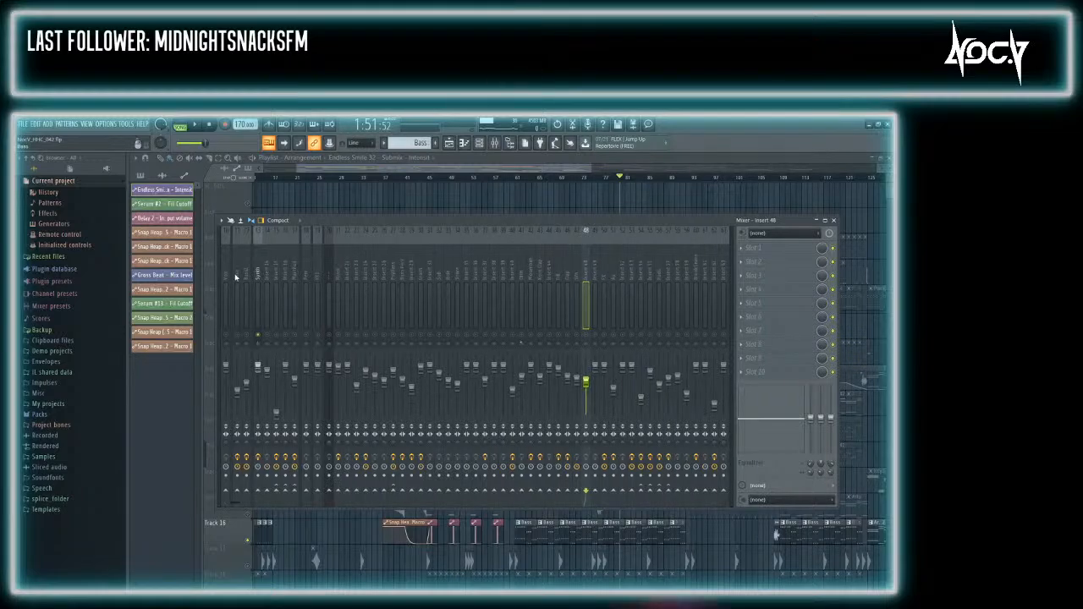
{"action": "scroll", "coordinate": [336, 280], "scroll_direction": "left", "scroll_amount": 3}
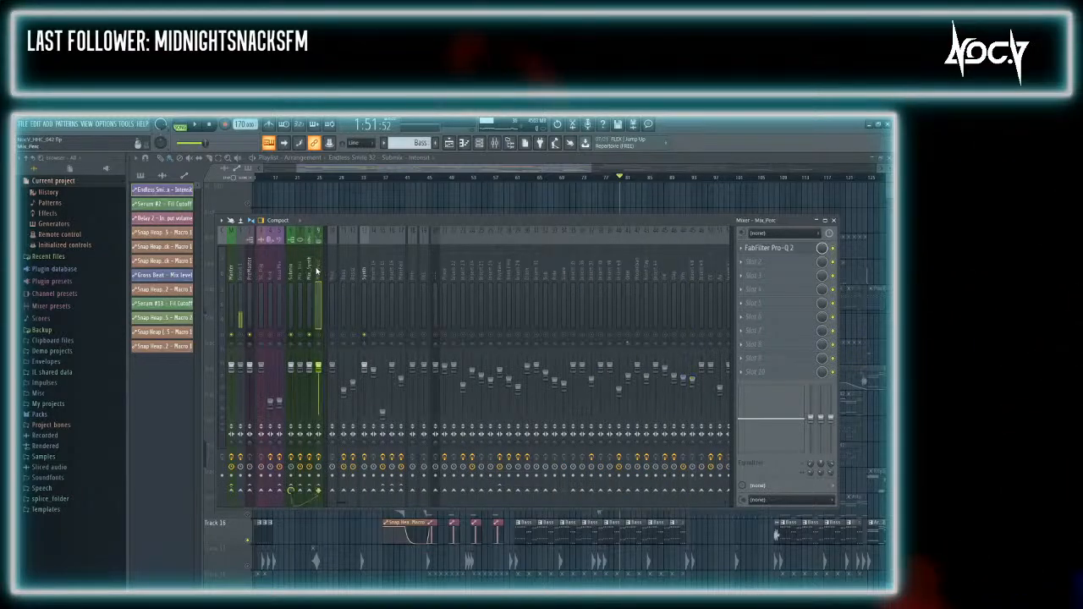
{"action": "left_click", "coordinate": [305, 277]}
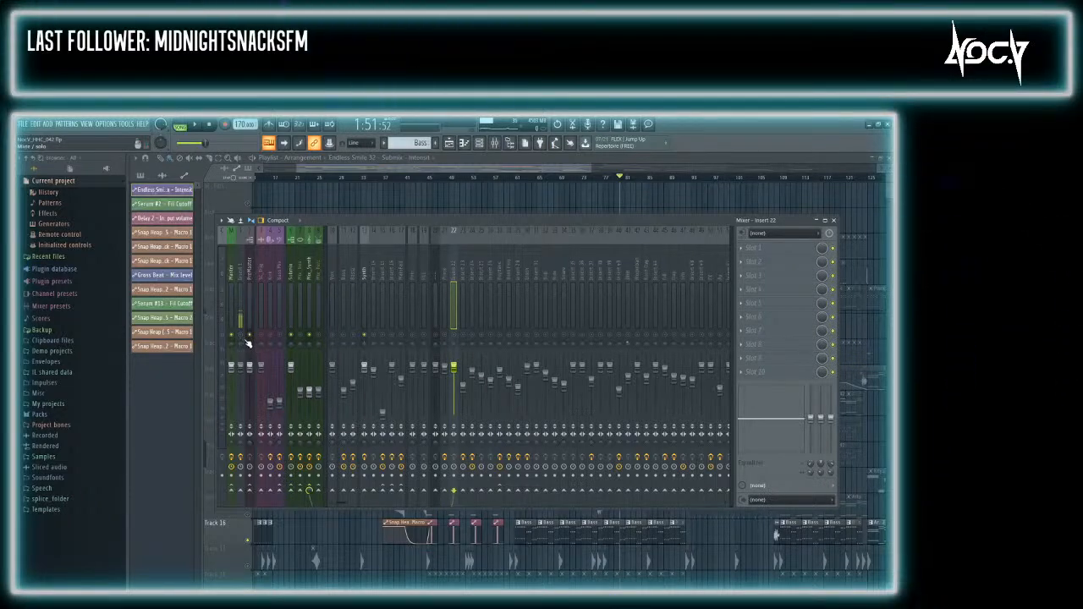
Play the Pluck pattern alone in pattern mode and lower the Pluck mixer track's fader against the pink noise
{"action": "left_click", "coordinate": [481, 158]}
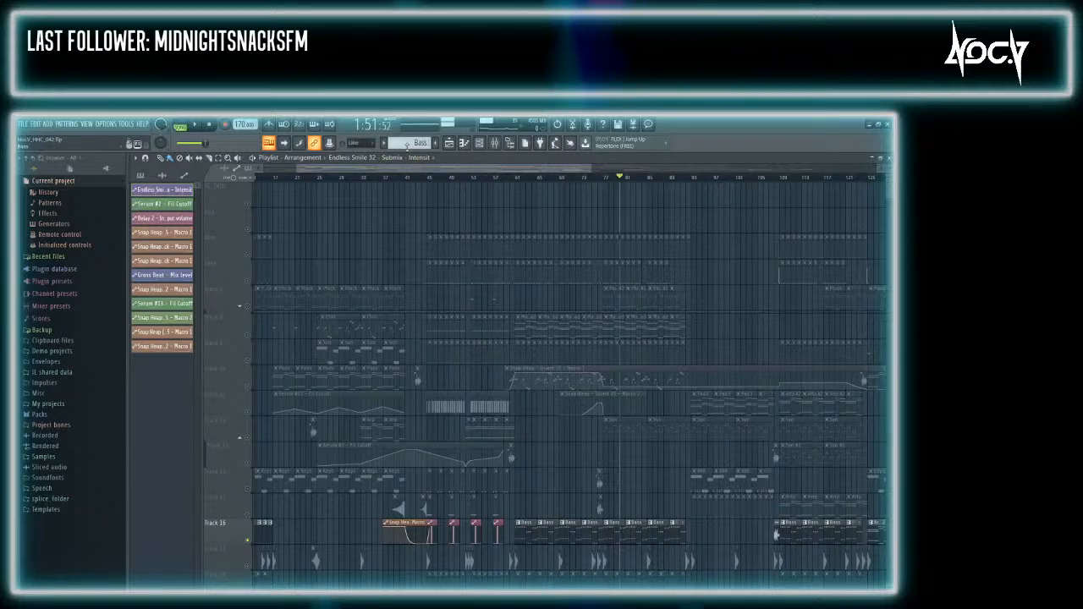
{"action": "scroll", "coordinate": [413, 143], "scroll_direction": "up", "scroll_amount": 1}
{"action": "scroll", "coordinate": [415, 144], "scroll_direction": "up", "scroll_amount": 1}
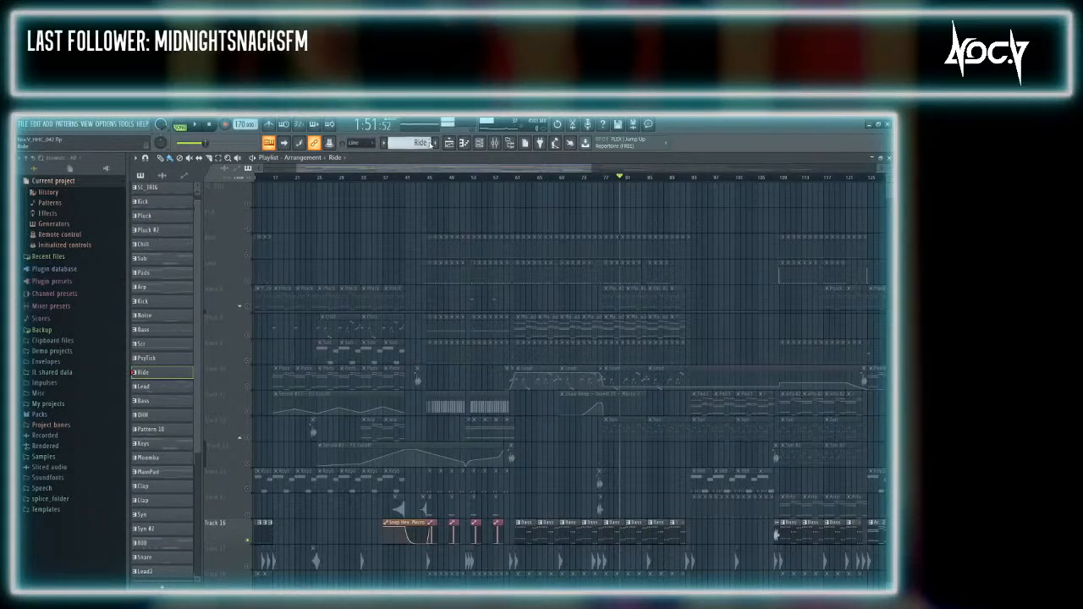
{"action": "left_click", "coordinate": [161, 217]}
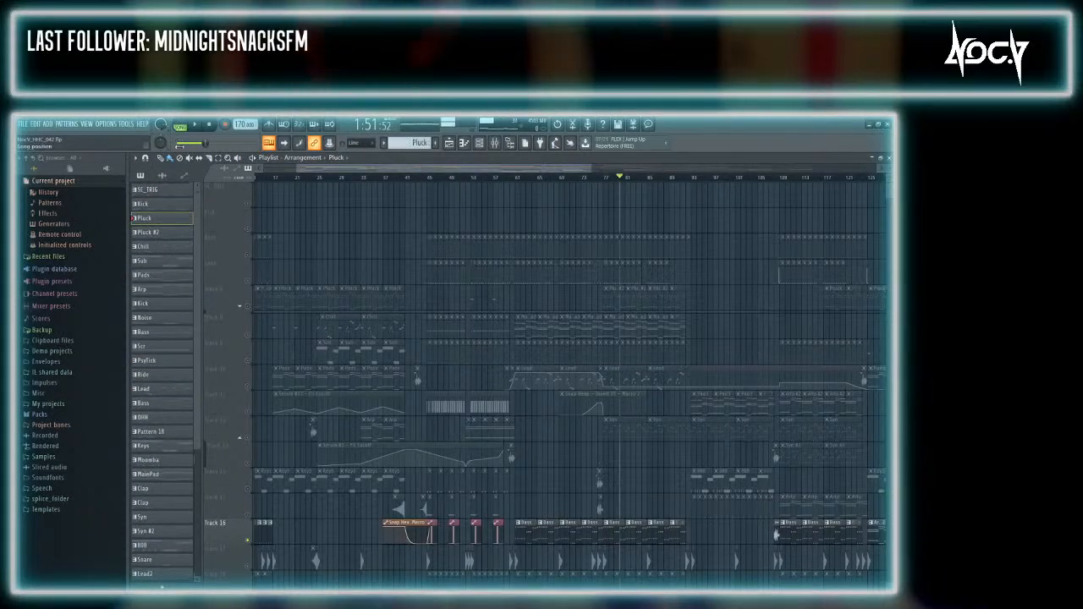
{"action": "left_click", "coordinate": [181, 126]}
{"action": "left_click", "coordinate": [196, 125]}
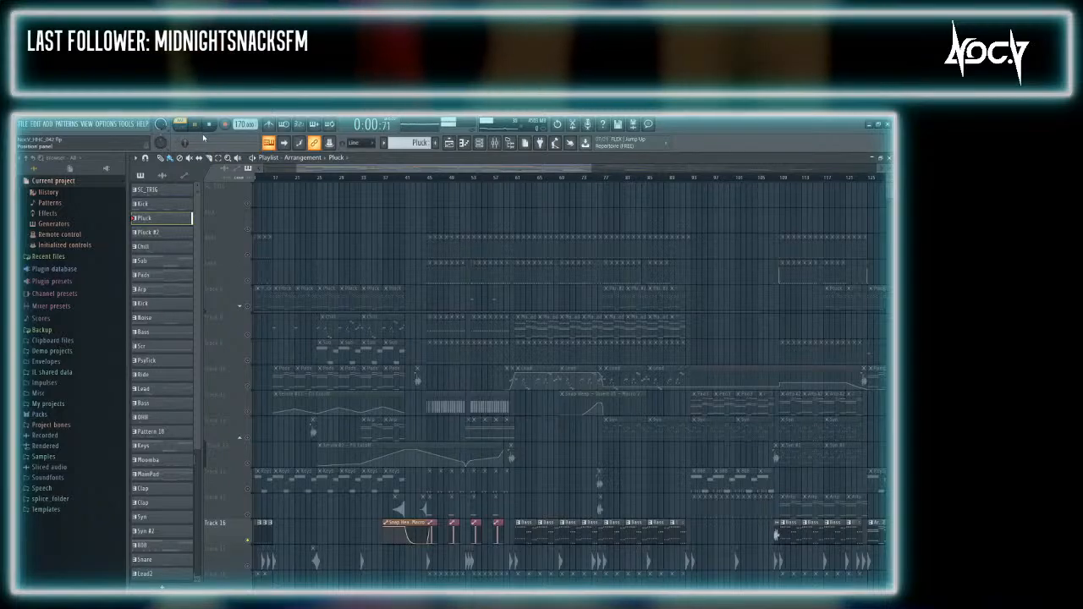
{"action": "key", "text": "F9"}
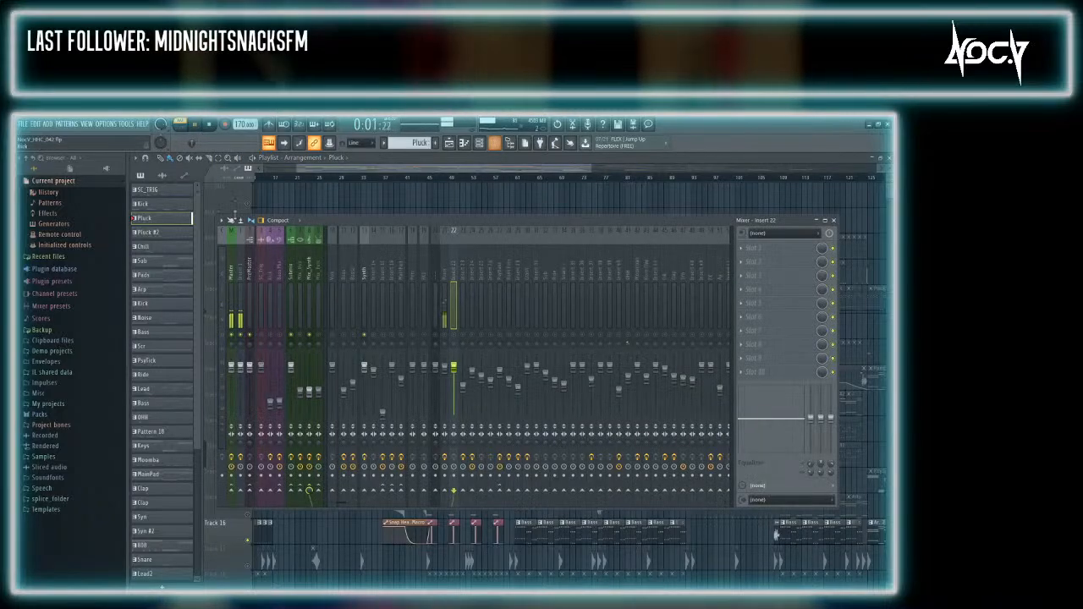
{"action": "left_click", "coordinate": [445, 373]}
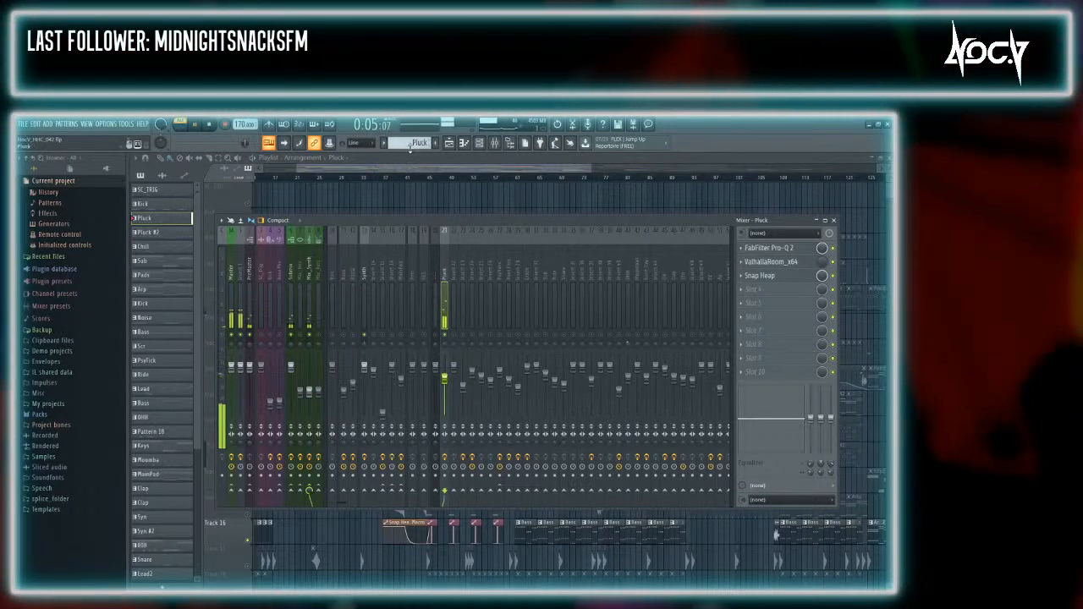
Check the Pluck #2 pattern's mixer routing, and lower the Insert 22 fader while the Chill pattern plays against the pink noise
{"action": "scroll", "coordinate": [411, 148], "scroll_direction": "up", "scroll_amount": 2}
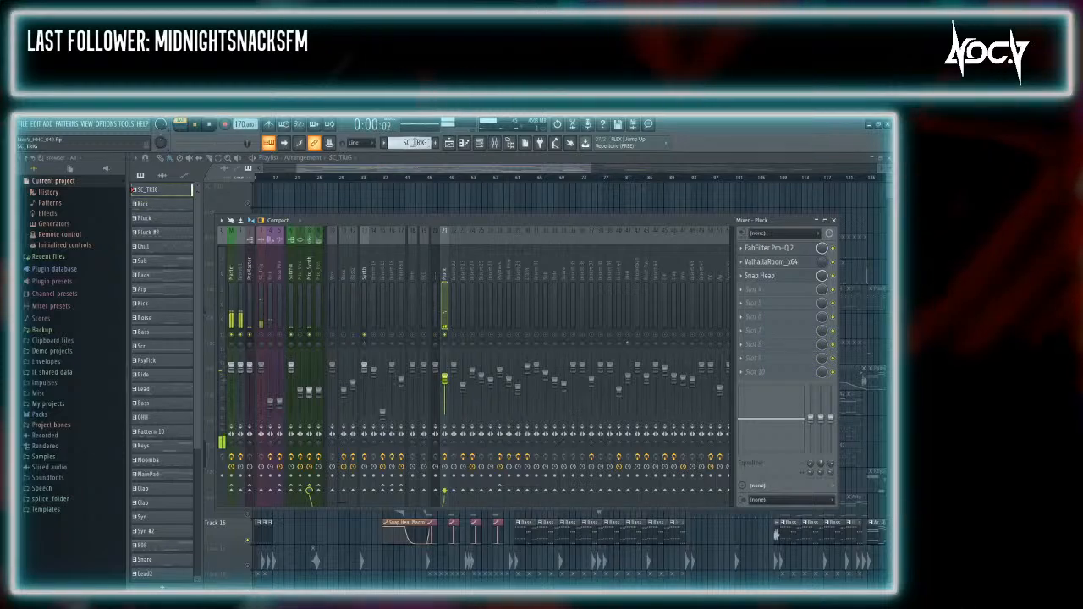
{"action": "scroll", "coordinate": [413, 144], "scroll_direction": "down", "scroll_amount": 3}
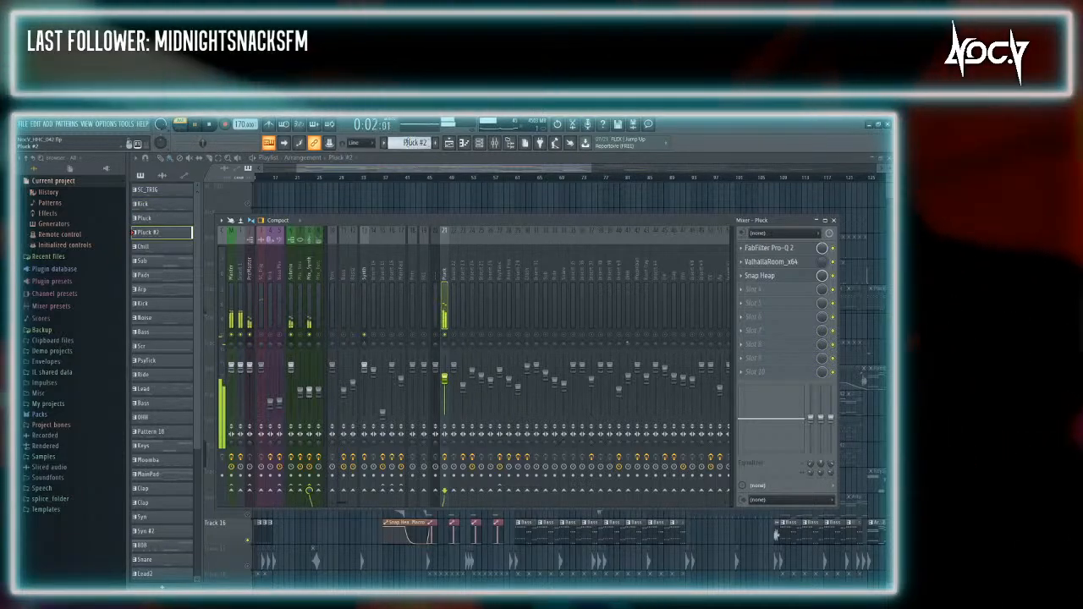
{"action": "key", "text": "F6"}
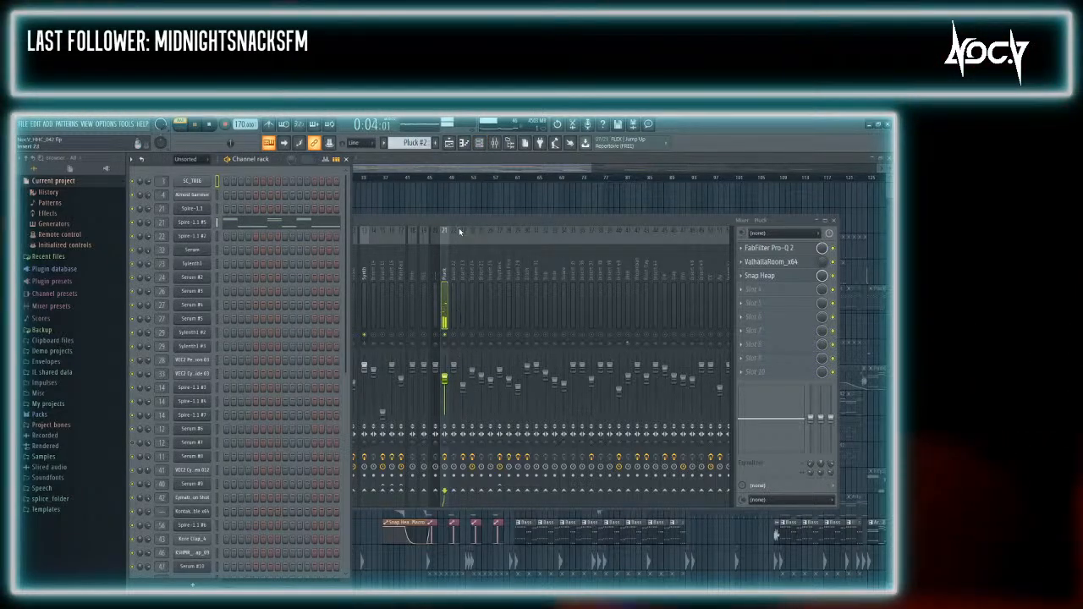
{"action": "left_click", "coordinate": [459, 231]}
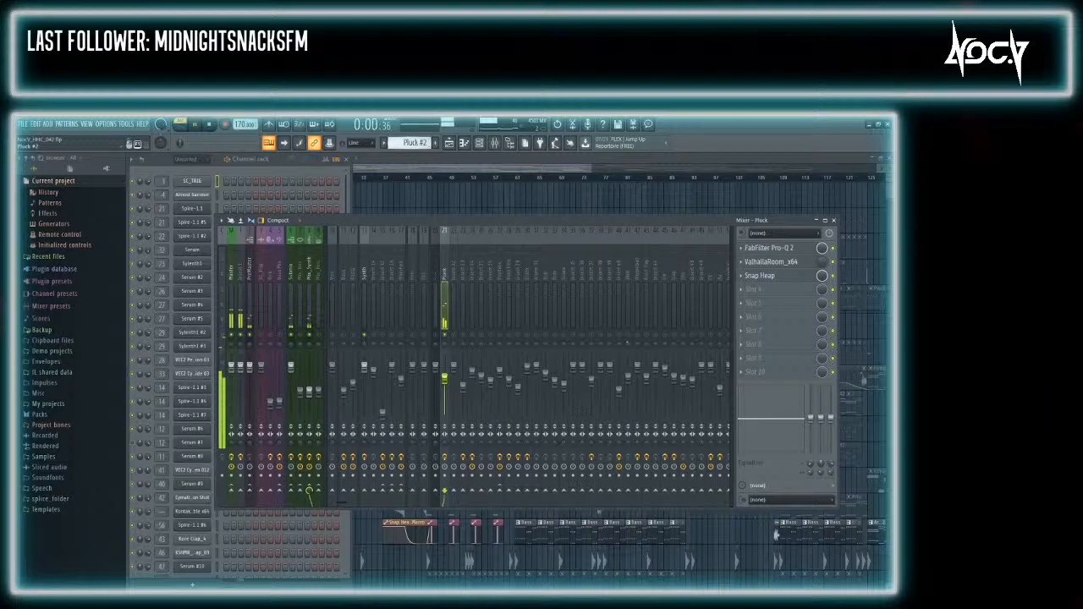
{"action": "key", "text": "F6"}
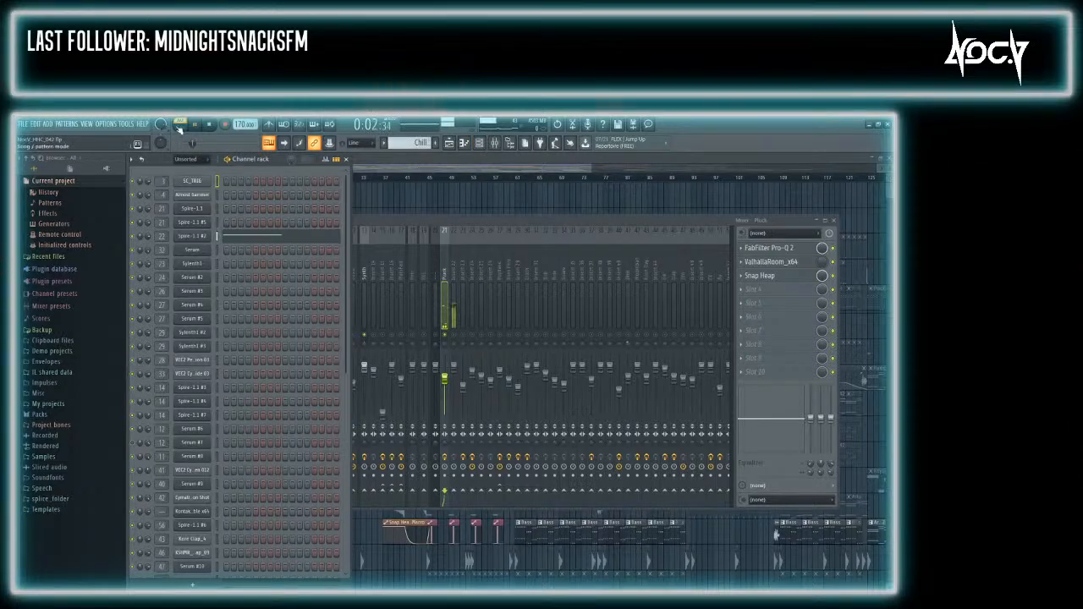
{"action": "left_click", "coordinate": [460, 339]}
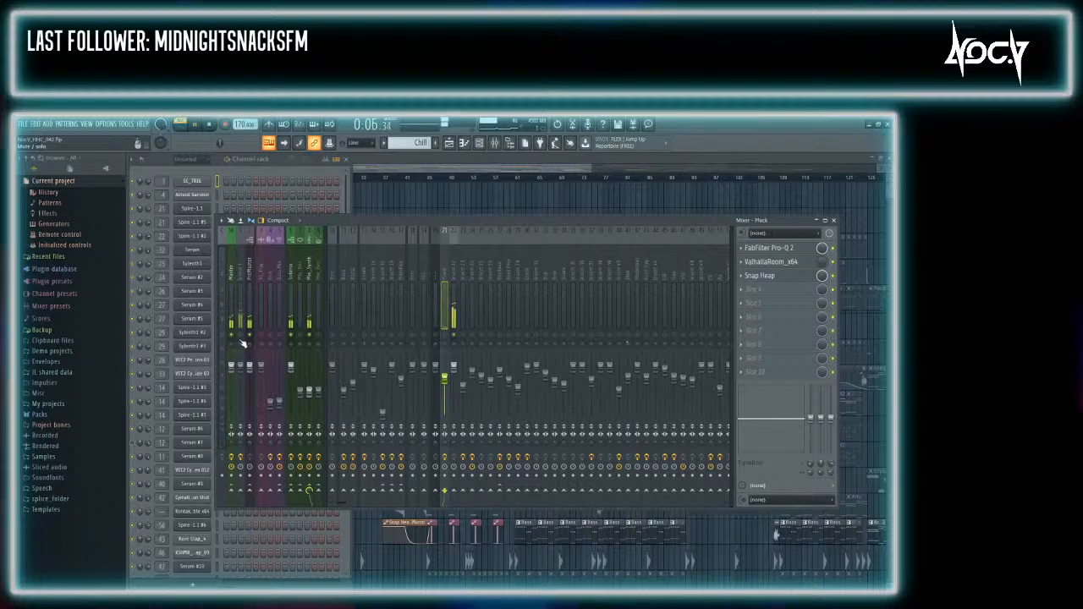
{"action": "left_click", "coordinate": [454, 372]}
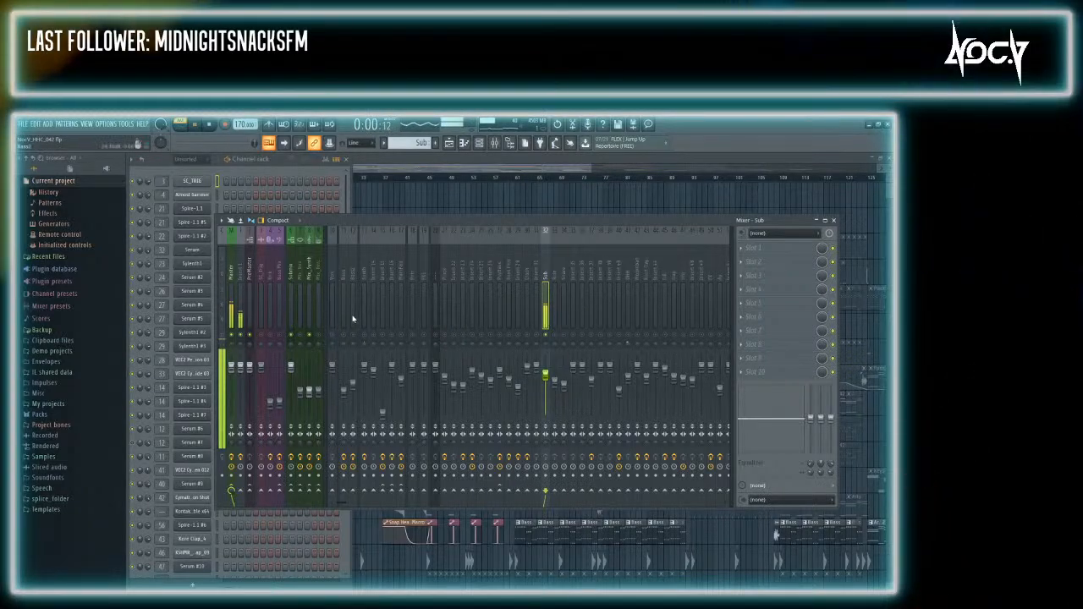
With the Sub pattern playing, check the Mix_Perc and Mix_Synth buses and lower the Sub track's fader
{"action": "left_click", "coordinate": [315, 279]}
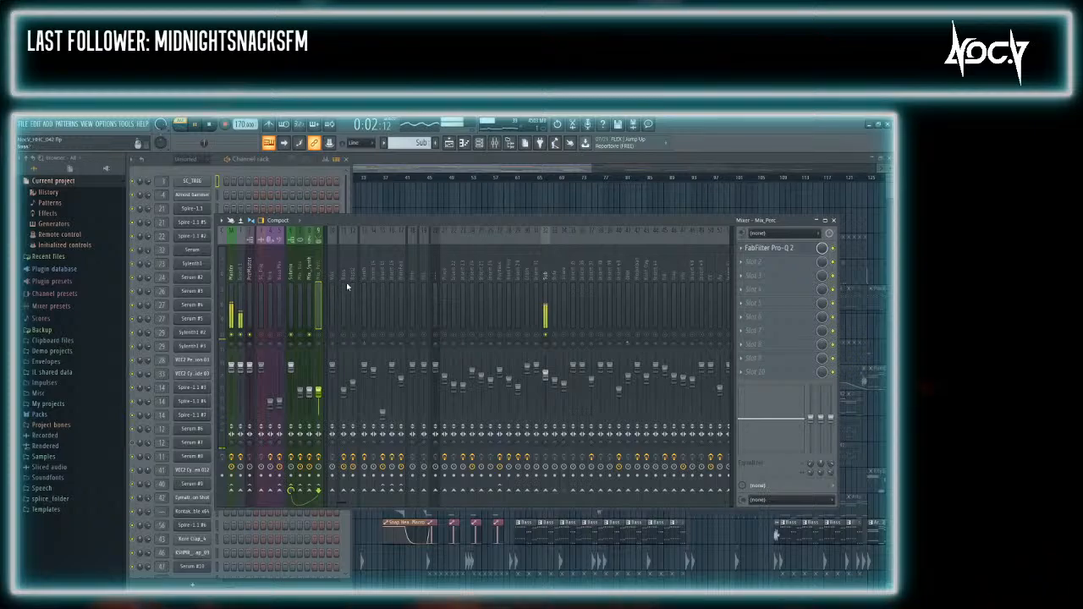
{"action": "left_click", "coordinate": [308, 273]}
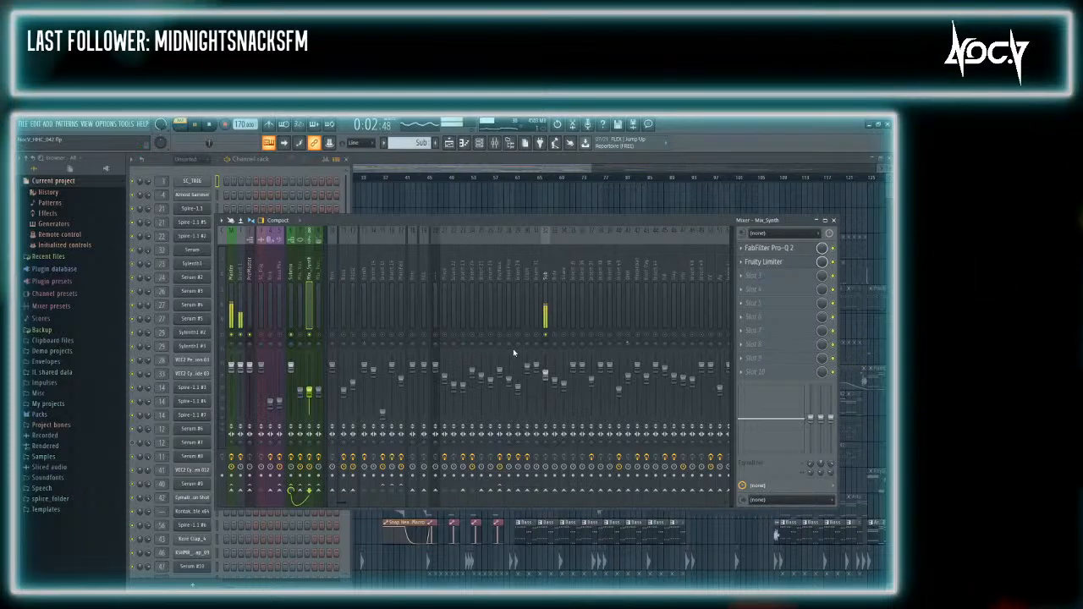
{"action": "left_click", "coordinate": [545, 372]}
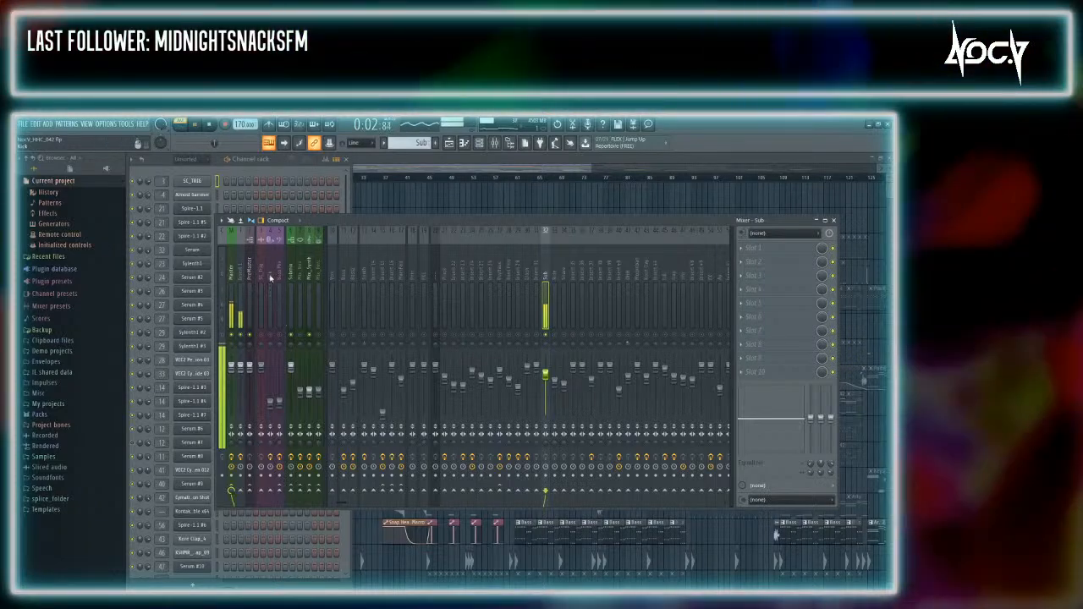
{"action": "left_click_drag", "start_coordinate": [548, 379], "coordinate": [549, 394]}
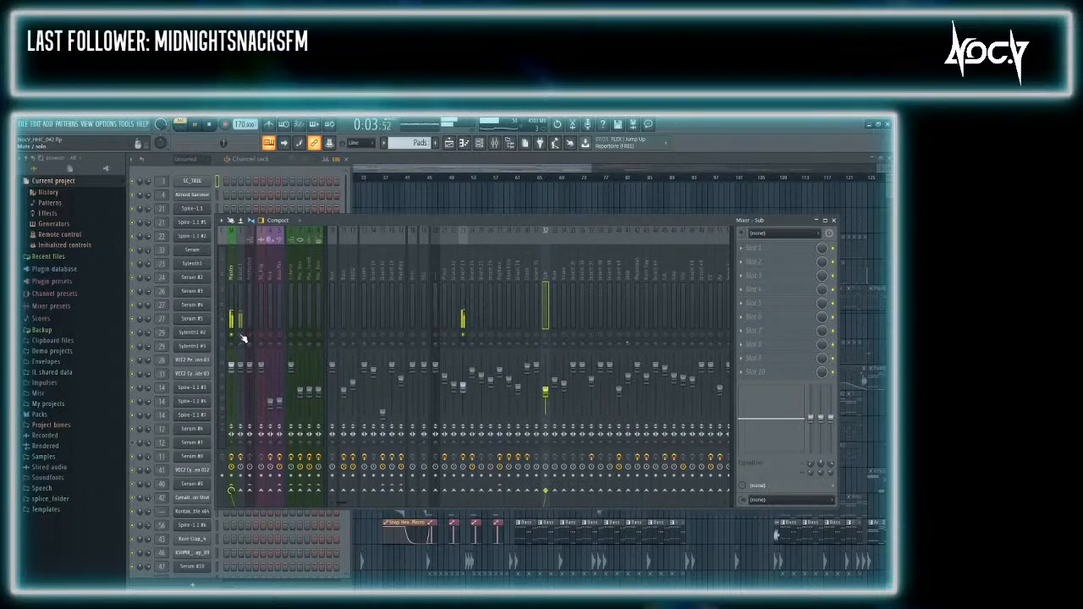
Lower the Insert 23 fader for the Pads pattern and the Insert 24 fader for the Arp pattern
{"action": "left_click", "coordinate": [461, 384]}
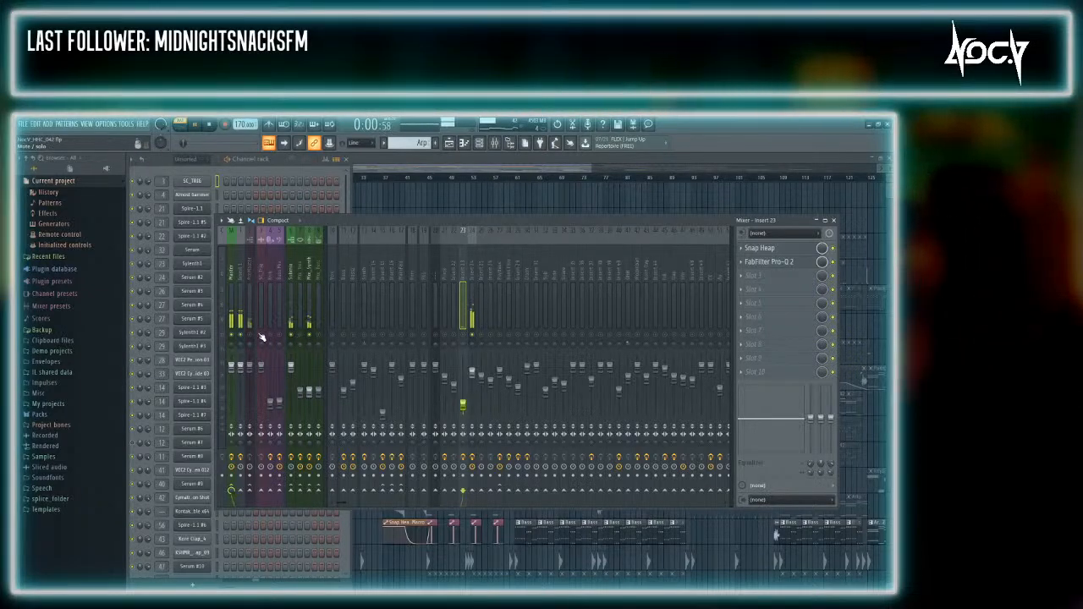
{"action": "left_click", "coordinate": [474, 374]}
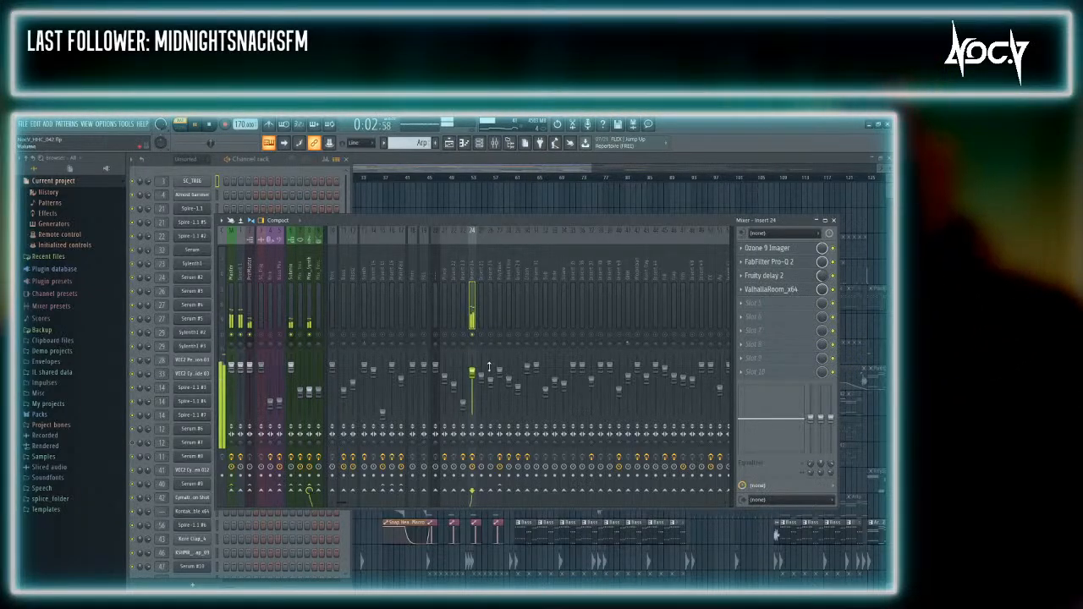
{"action": "left_click_drag", "start_coordinate": [477, 376], "coordinate": [479, 395]}
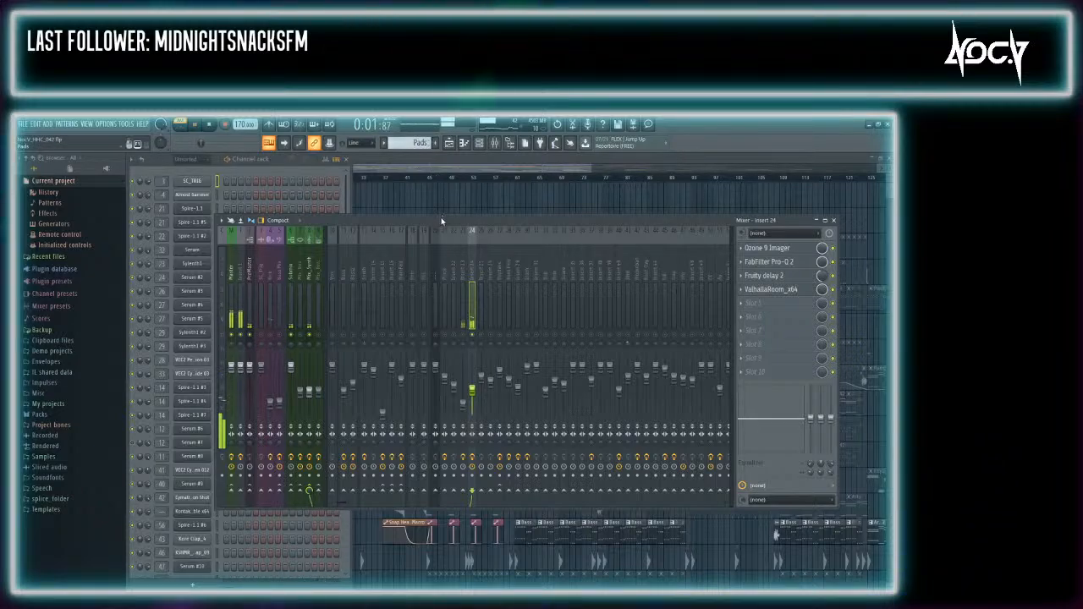
Lower the Insert 26 fader for the Noise pattern and the PsyBass track's fader for the Bass pattern
{"action": "scroll", "coordinate": [412, 143], "scroll_direction": "up", "scroll_amount": 3}
{"action": "left_click", "coordinate": [450, 230]}
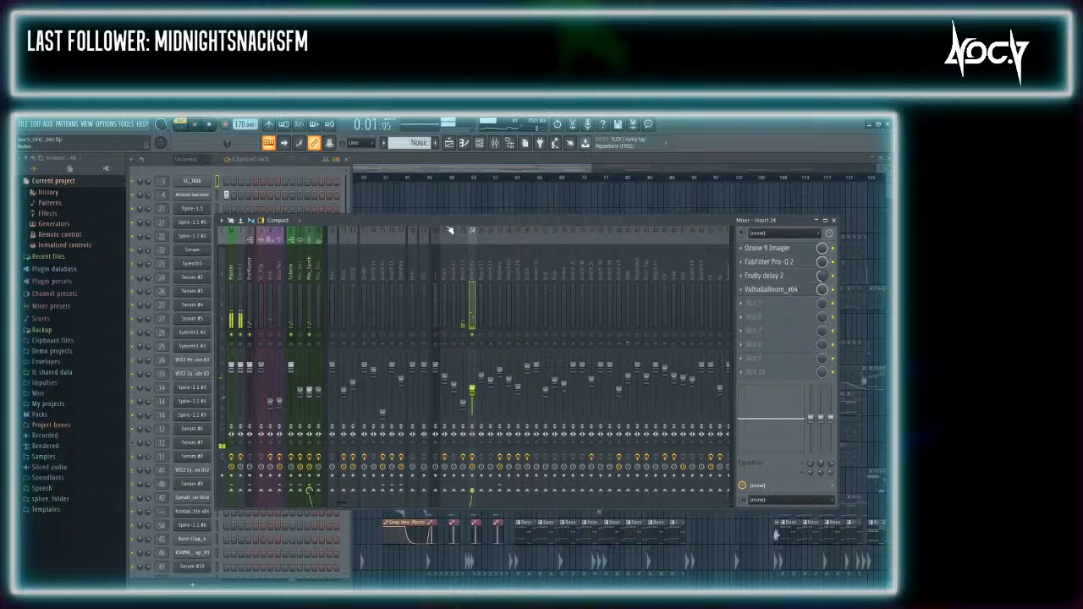
{"action": "left_click", "coordinate": [272, 170]}
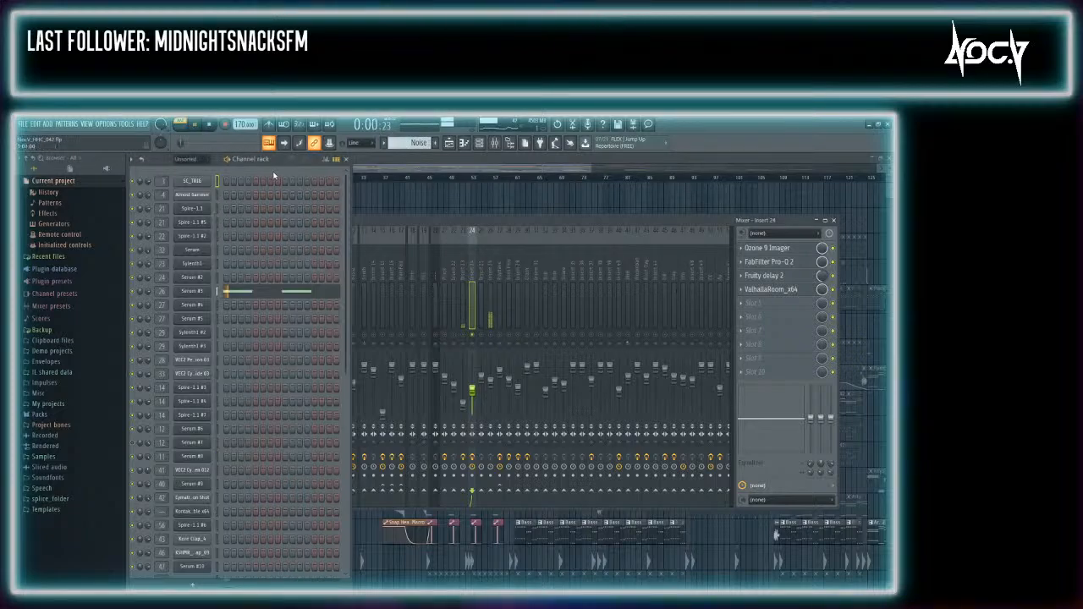
{"action": "left_click", "coordinate": [493, 336]}
{"action": "left_click", "coordinate": [489, 275]}
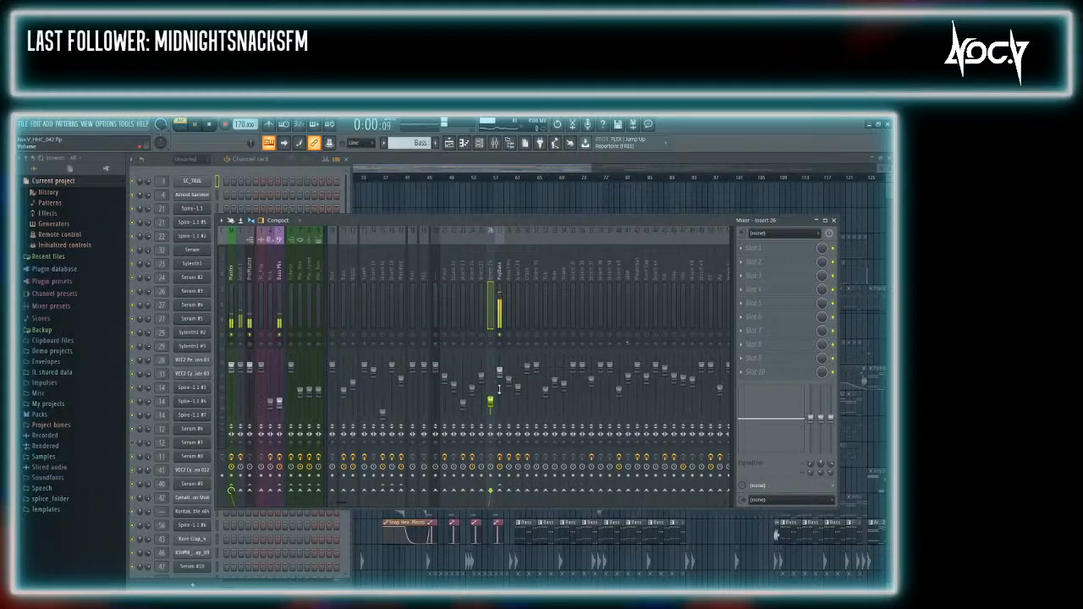
{"action": "left_click_drag", "start_coordinate": [502, 375], "coordinate": [501, 392]}
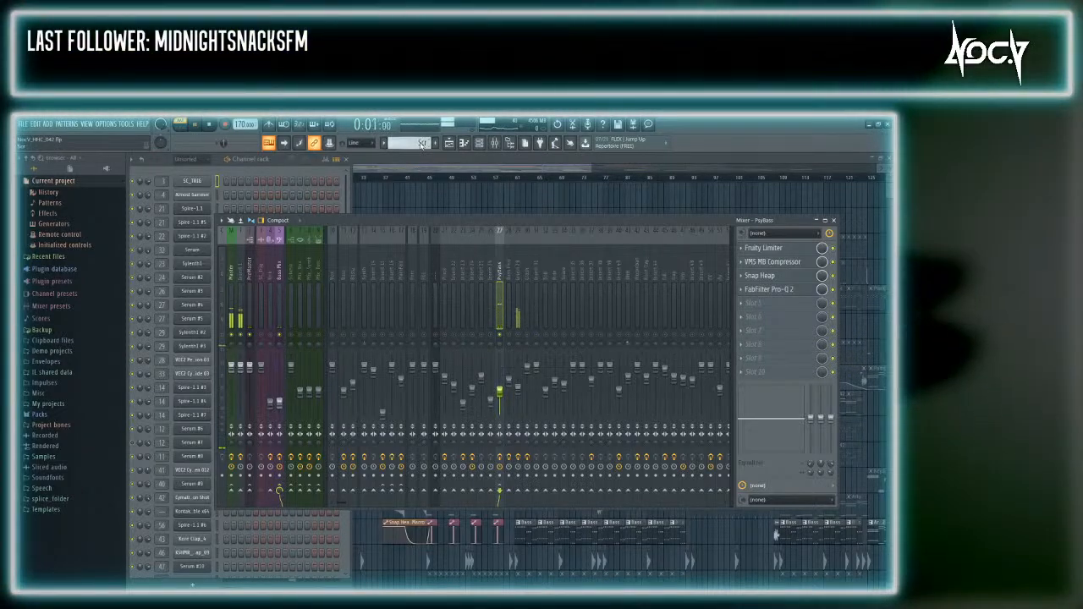
Isolate Insert 29 with the Scr pattern playing and lower its fader against the pink noise
{"action": "left_click", "coordinate": [260, 172]}
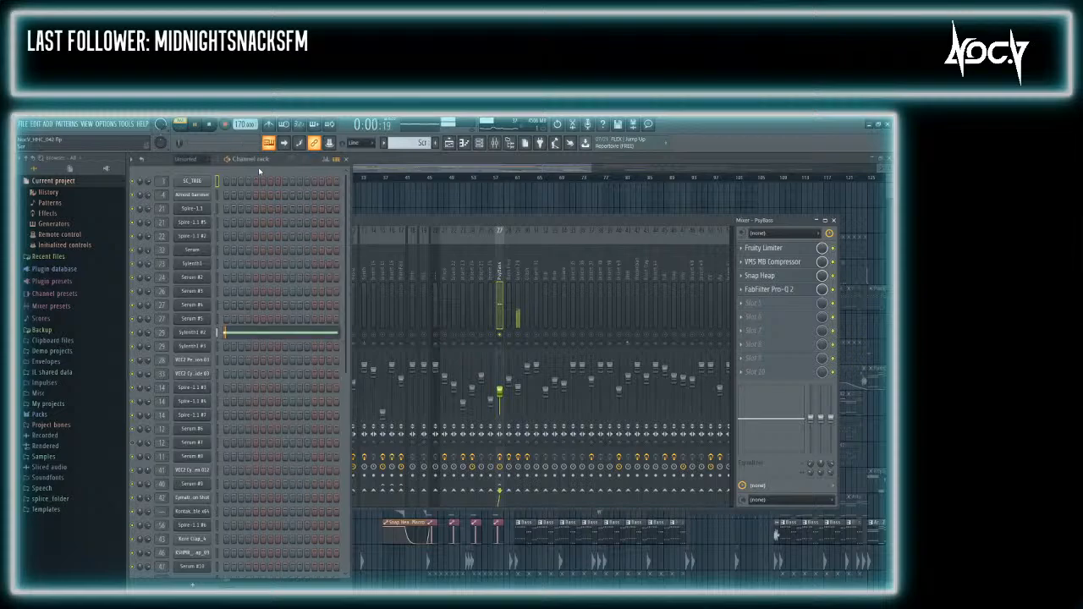
{"action": "left_click", "coordinate": [509, 340]}
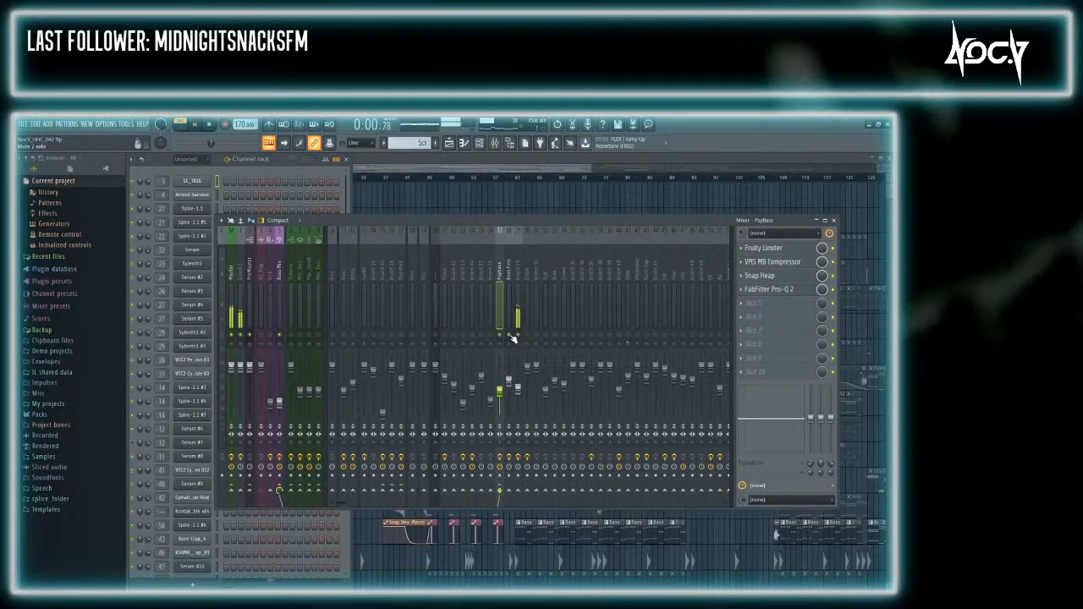
{"action": "left_click", "coordinate": [518, 338]}
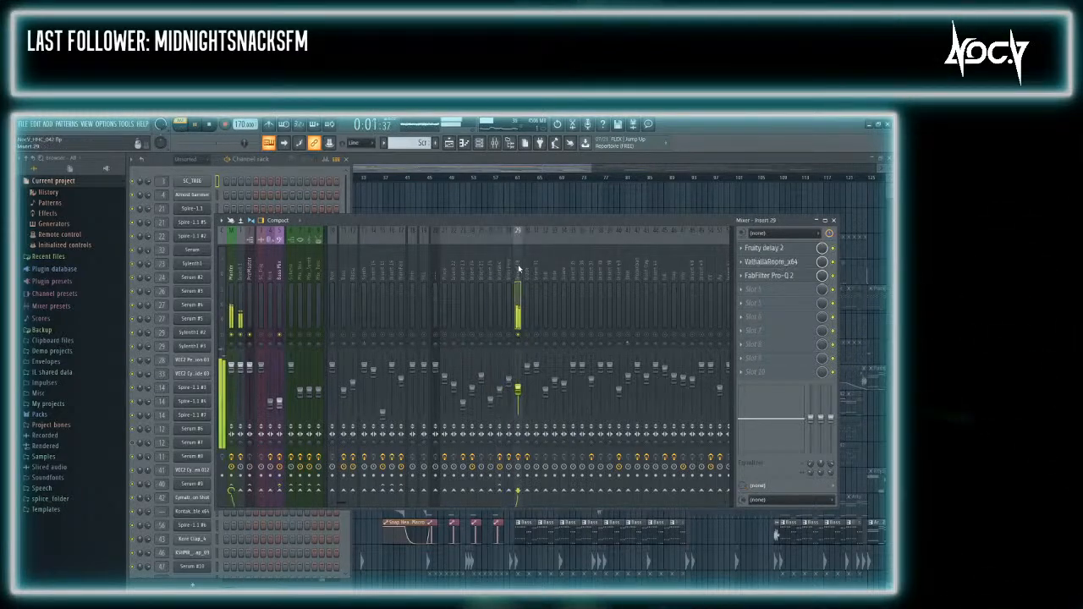
{"action": "left_click_drag", "start_coordinate": [518, 390], "coordinate": [519, 410]}
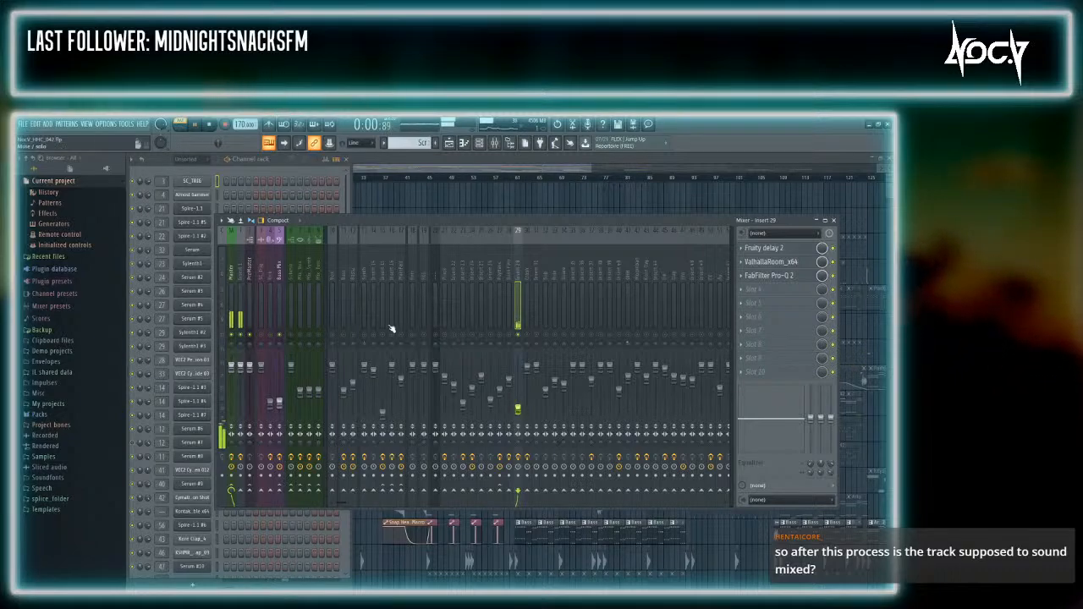
Stop playback, reactivate all mixer tracks, and readjust the Insert 29 fader with the Scr pattern playing again
{"action": "left_click", "coordinate": [209, 125]}
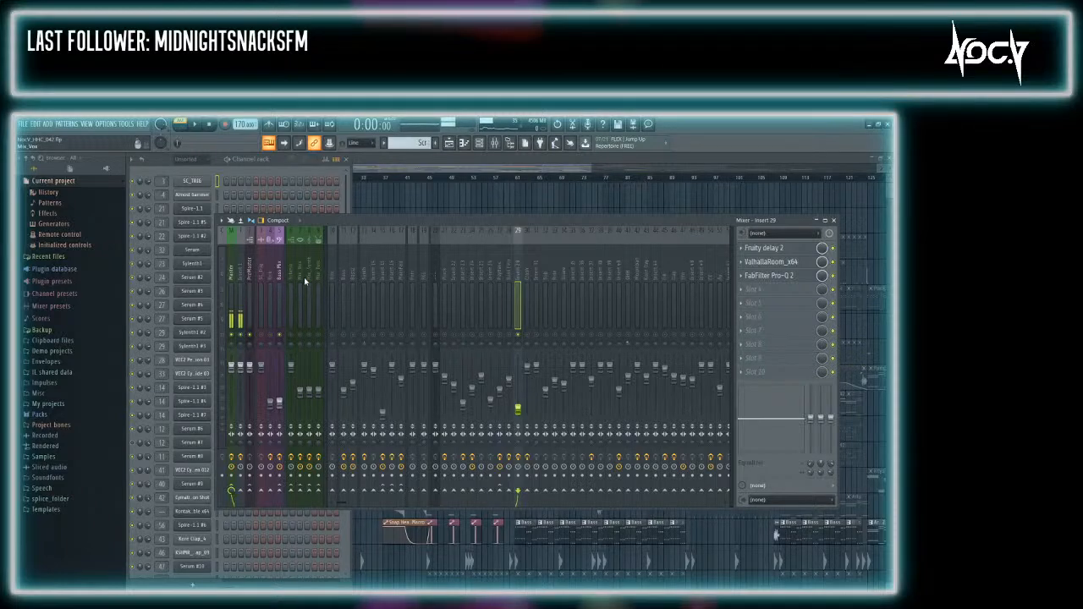
{"action": "right_click", "coordinate": [520, 336]}
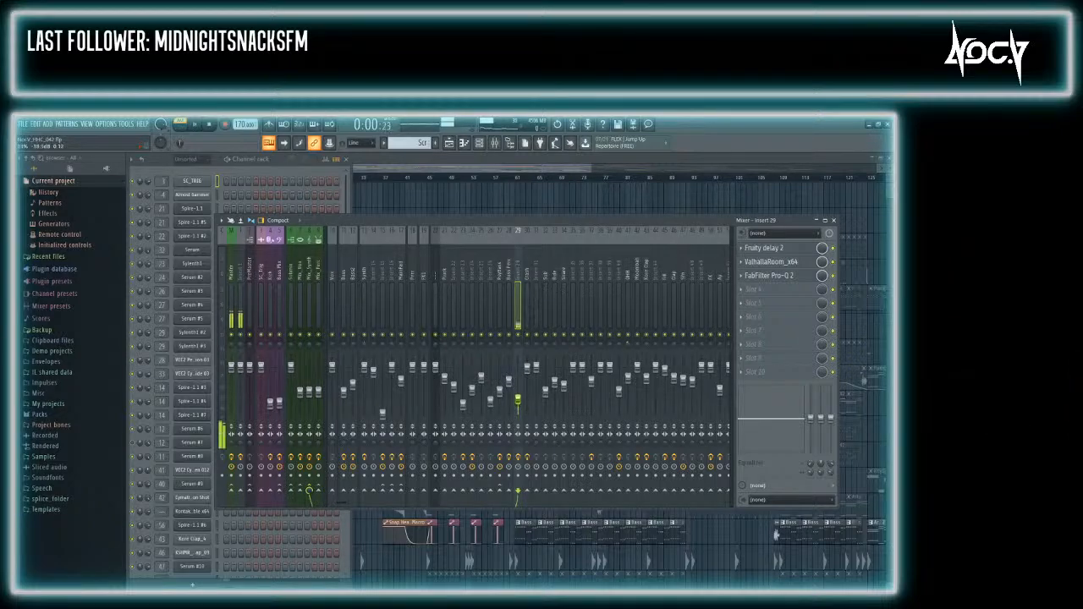
{"action": "left_click_drag", "start_coordinate": [518, 378], "coordinate": [518, 404]}
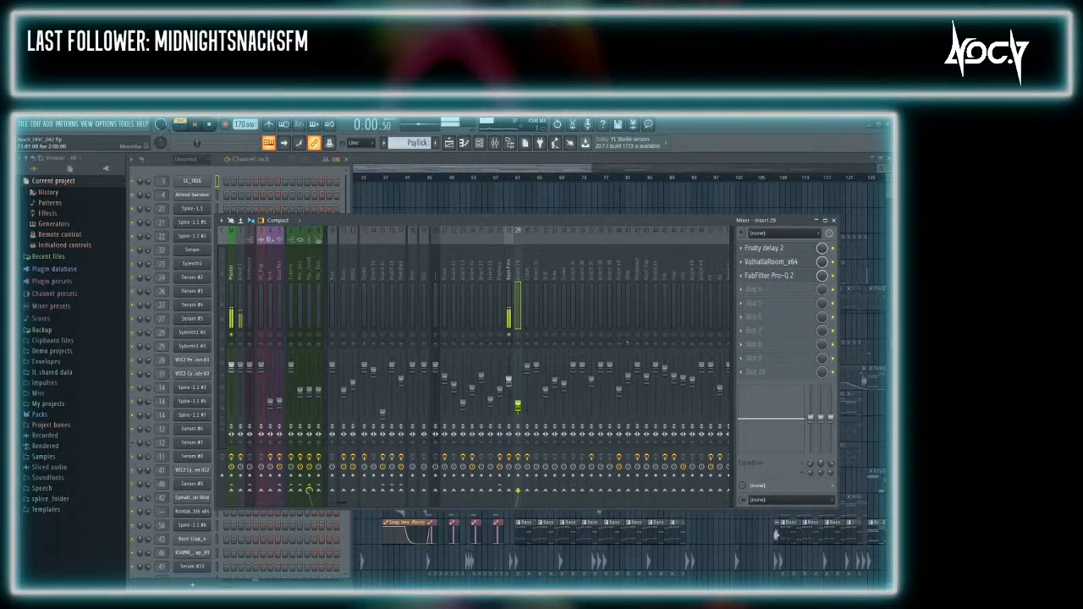
Restart playback and, with the Lead pattern playing, lower the Insert 16 fader against the pink noise
{"action": "key", "text": "space"}
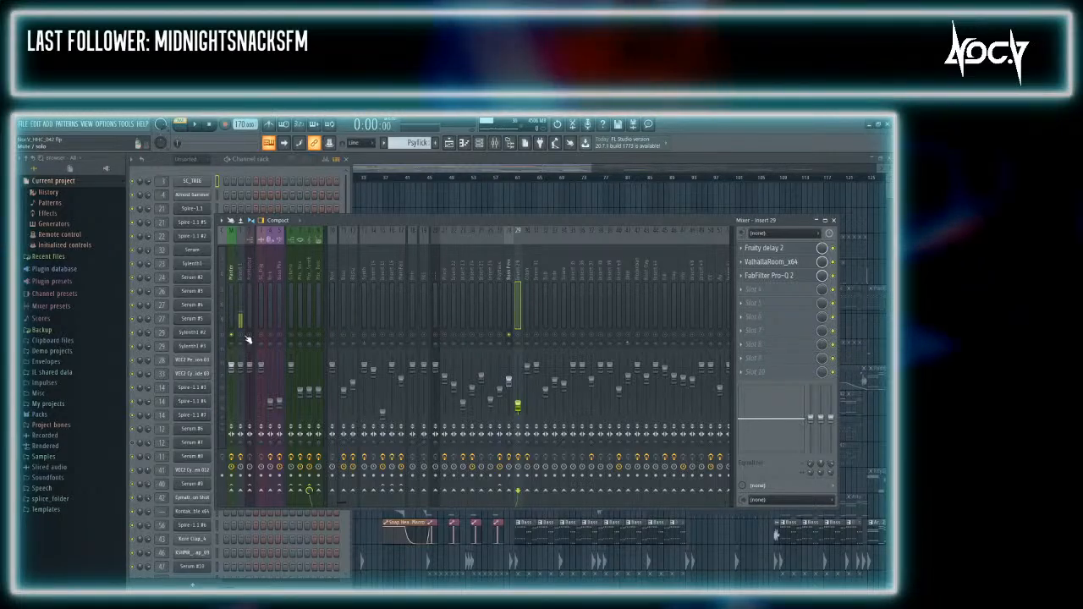
{"action": "key", "text": "space"}
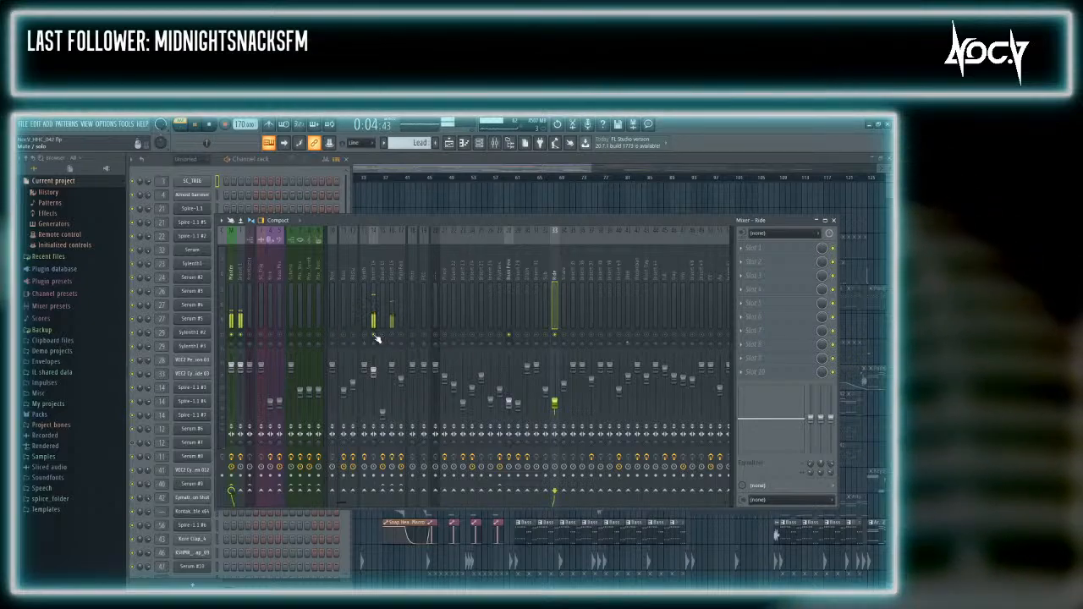
{"action": "left_click", "coordinate": [383, 267]}
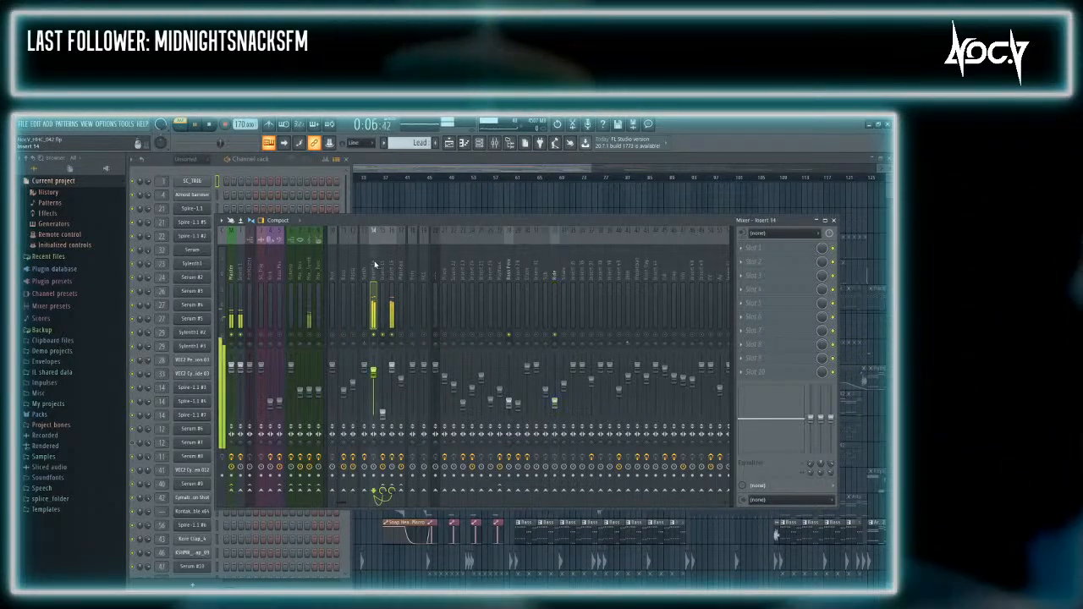
{"action": "left_click", "coordinate": [391, 267]}
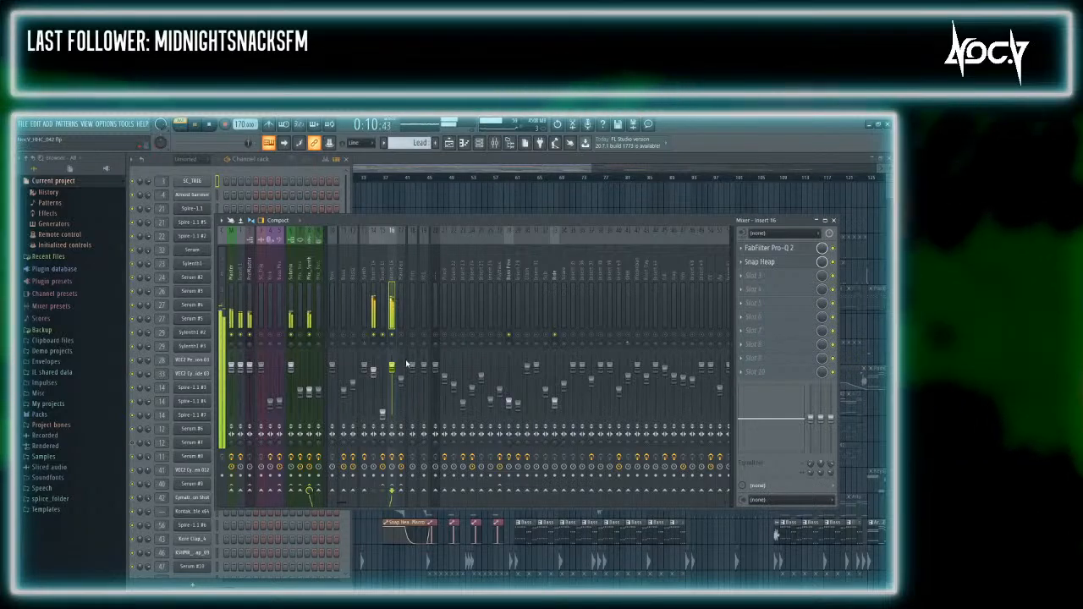
{"action": "left_click_drag", "start_coordinate": [393, 370], "coordinate": [392, 391]}
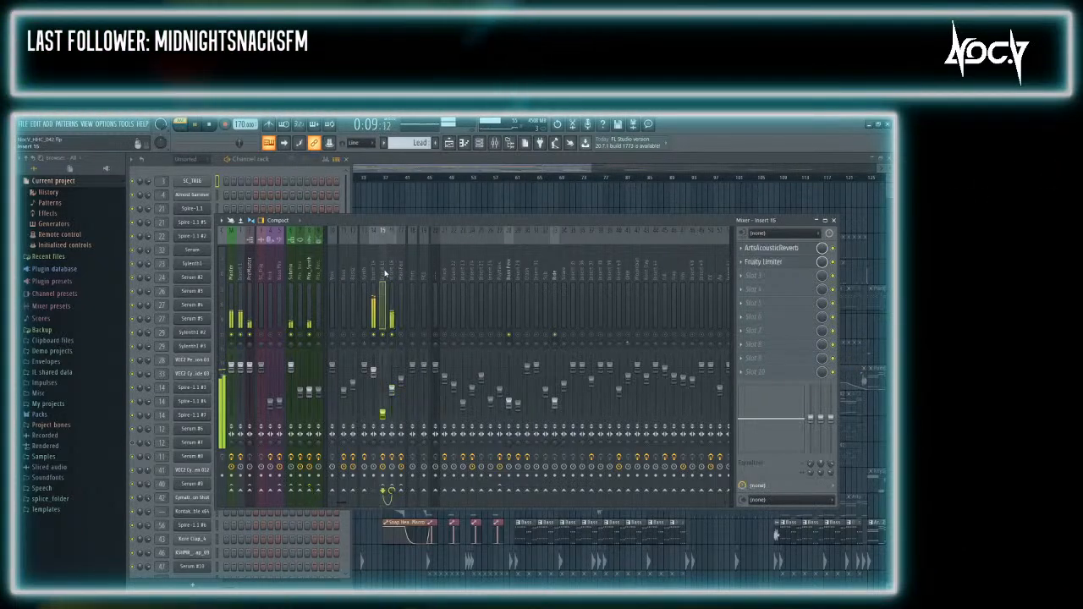
Inspect the ArtsAcousticReverb on Insert 15, close it and raise the Insert 15 fader for the Lead pattern
{"action": "left_click", "coordinate": [770, 250]}
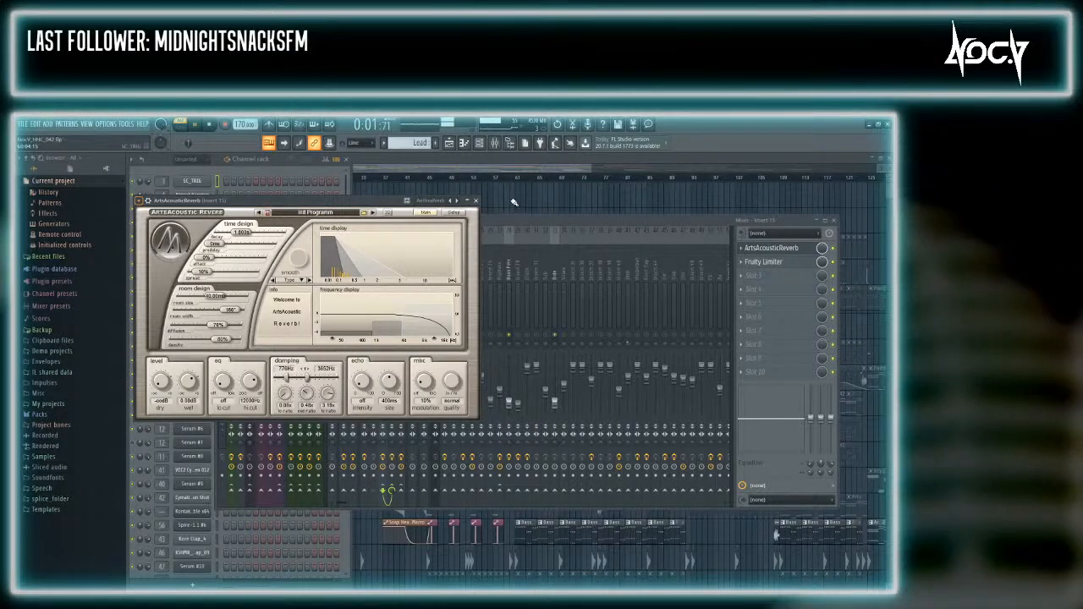
{"action": "left_click", "coordinate": [475, 200]}
{"action": "left_click_drag", "start_coordinate": [383, 413], "coordinate": [383, 391]}
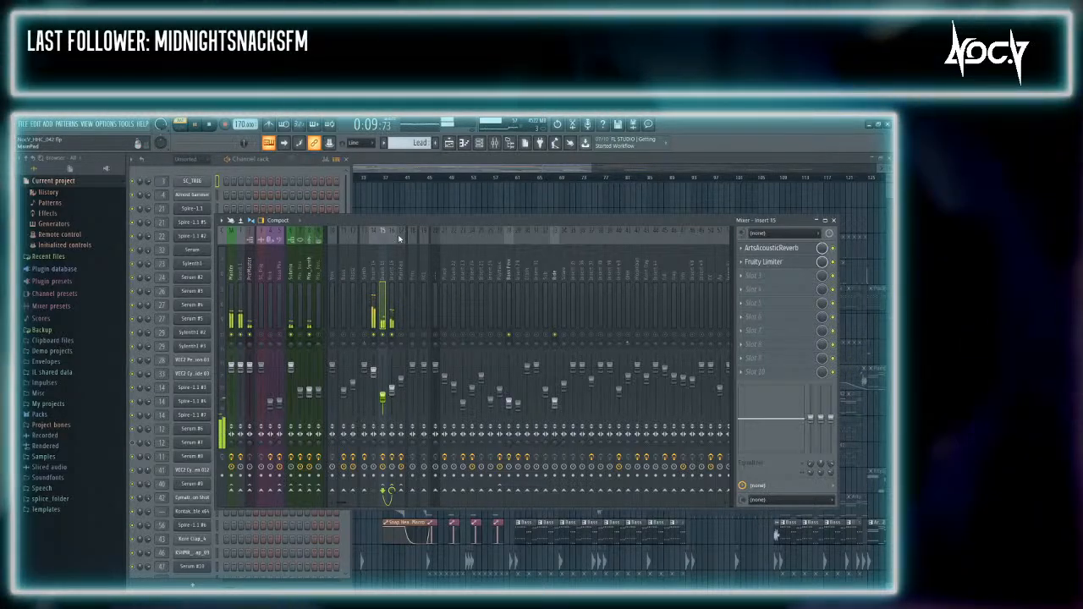
Stop playback, switch to the Bass pattern and check in the channel rack which channels it uses
{"action": "left_click", "coordinate": [208, 126]}
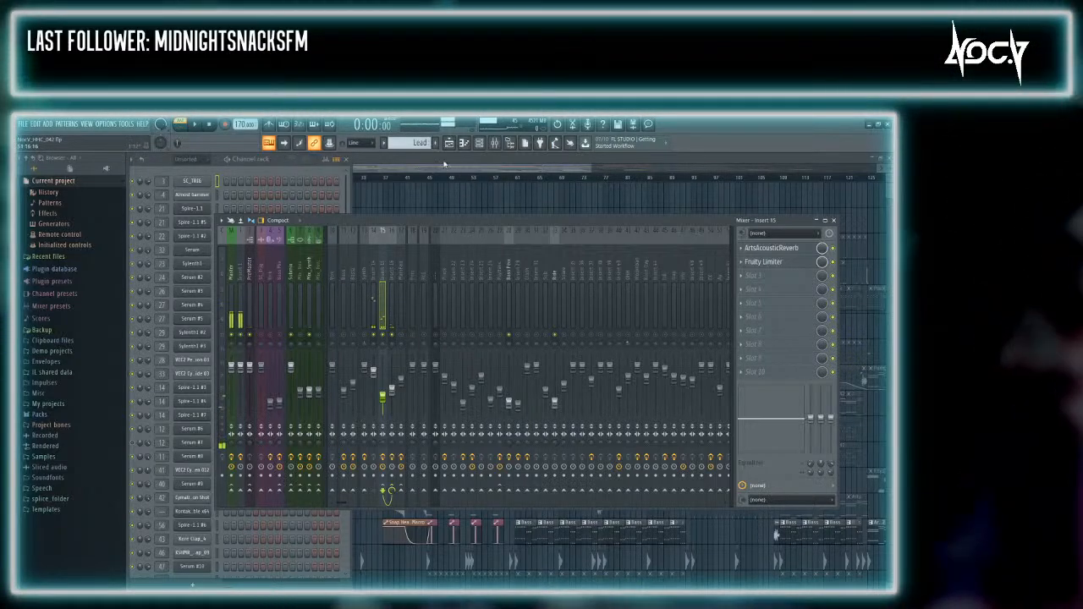
{"action": "scroll", "coordinate": [419, 143], "scroll_direction": "down", "scroll_amount": 3}
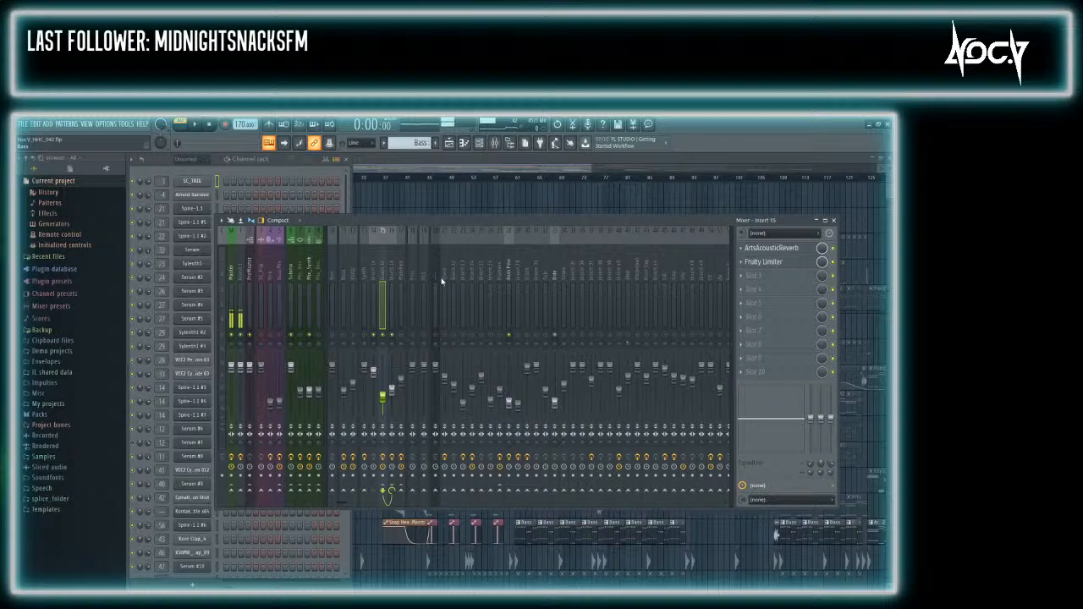
{"action": "left_click", "coordinate": [251, 175]}
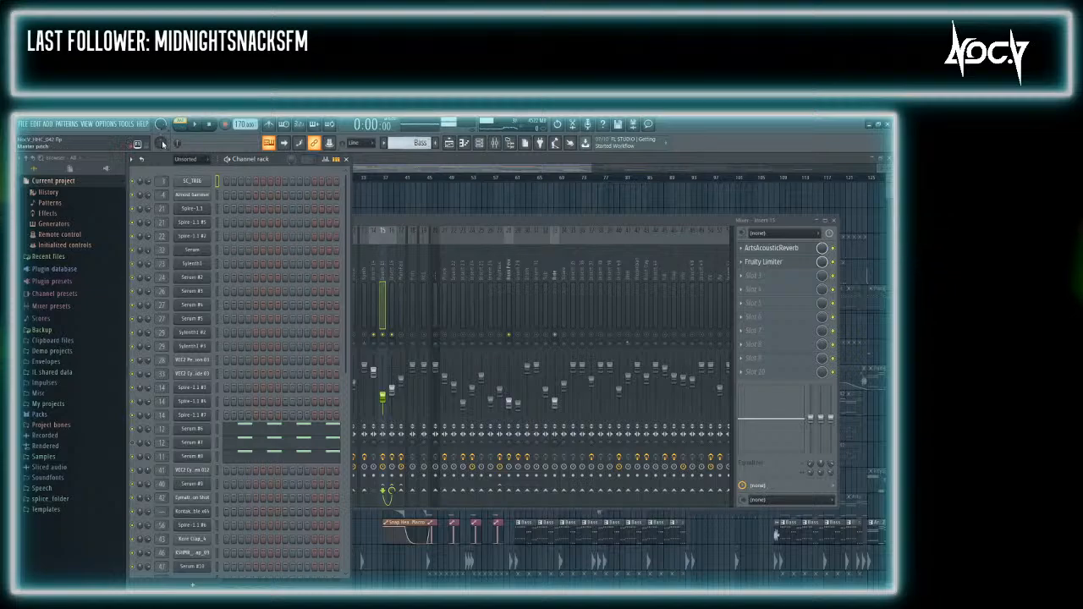
{"action": "left_click", "coordinate": [416, 229]}
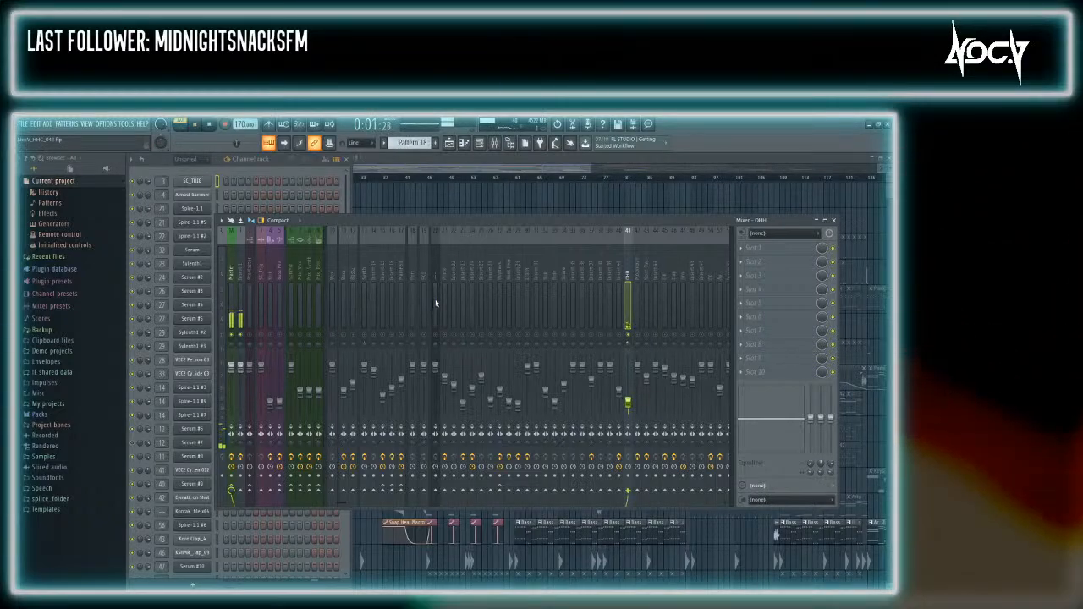
Lower the Insert 40 fader for Pattern 18 against the pink noise
{"action": "key", "text": "KP_Add"}
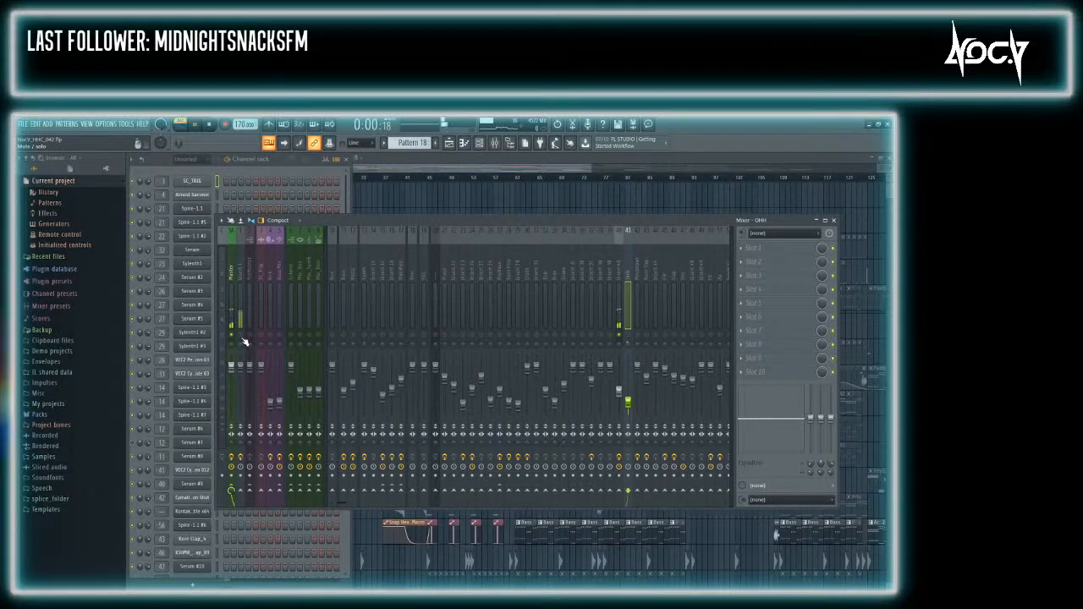
{"action": "left_click", "coordinate": [619, 326]}
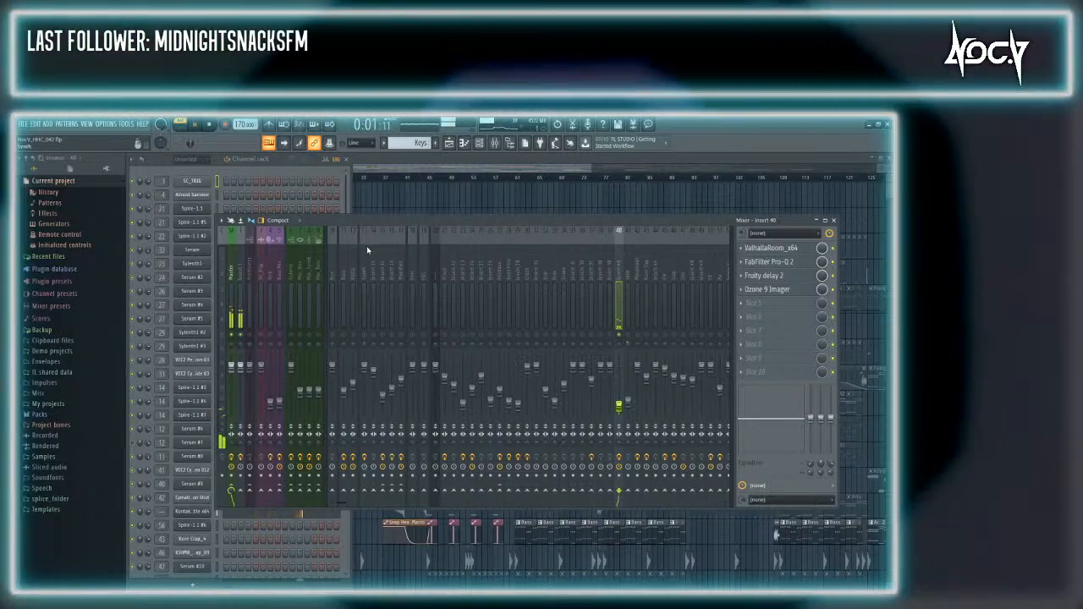
Assign the Keys pattern's Kontakt channel to mixer track 73 and route that track only to the synth mix bus
{"action": "scroll", "coordinate": [535, 271], "scroll_direction": "down", "scroll_amount": 8}
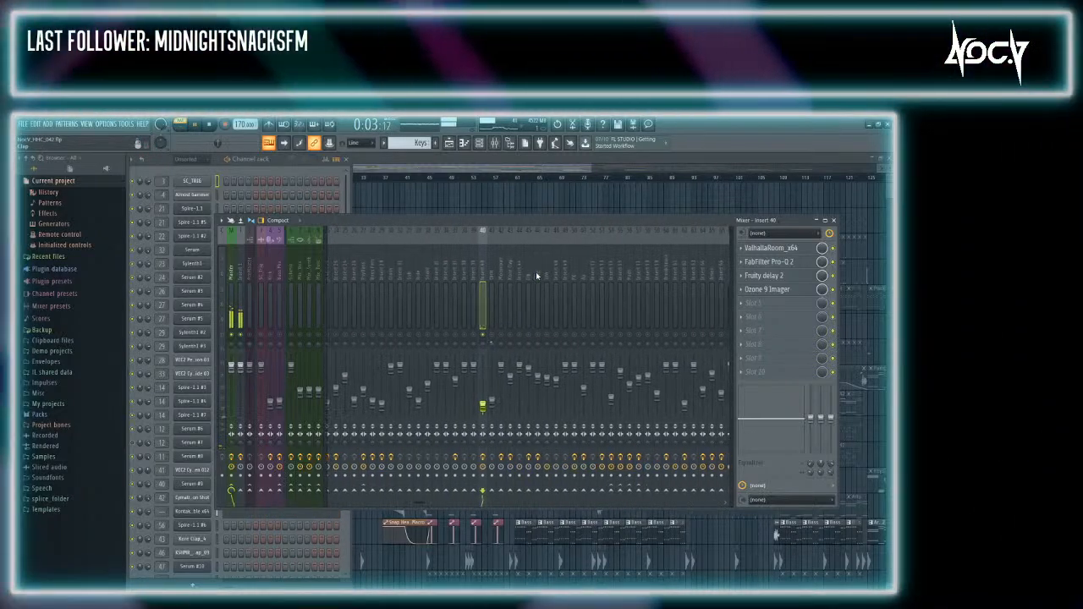
{"action": "scroll", "coordinate": [536, 271], "scroll_direction": "up", "scroll_amount": 8}
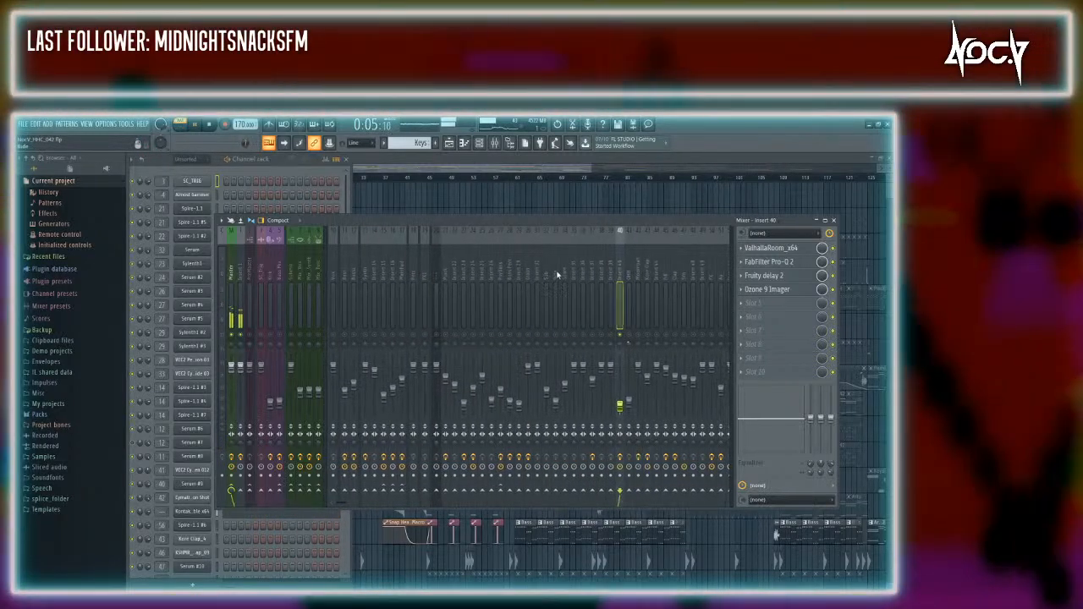
{"action": "left_click", "coordinate": [275, 162]}
{"action": "scroll", "coordinate": [245, 332], "scroll_direction": "down", "scroll_amount": 3}
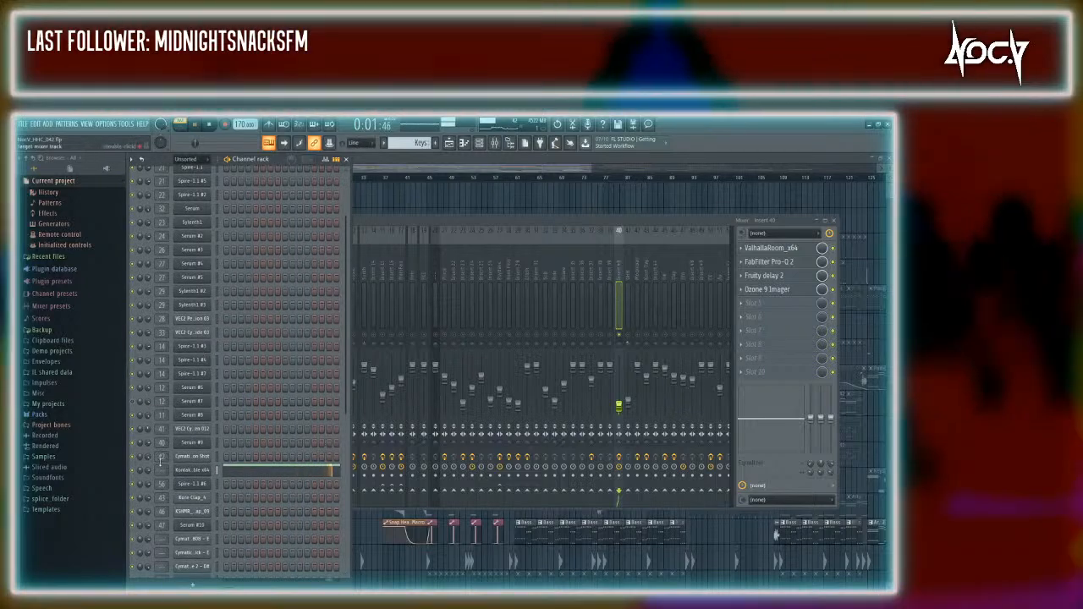
{"action": "left_click_drag", "start_coordinate": [161, 469], "coordinate": [161, 408]}
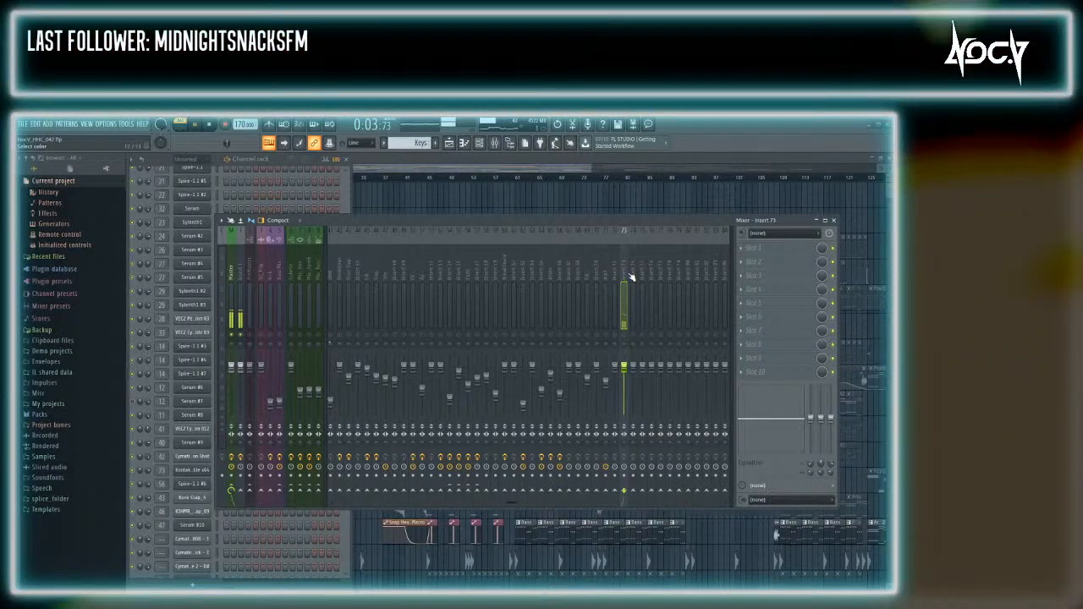
{"action": "left_click", "coordinate": [310, 490], "text": "shift"}
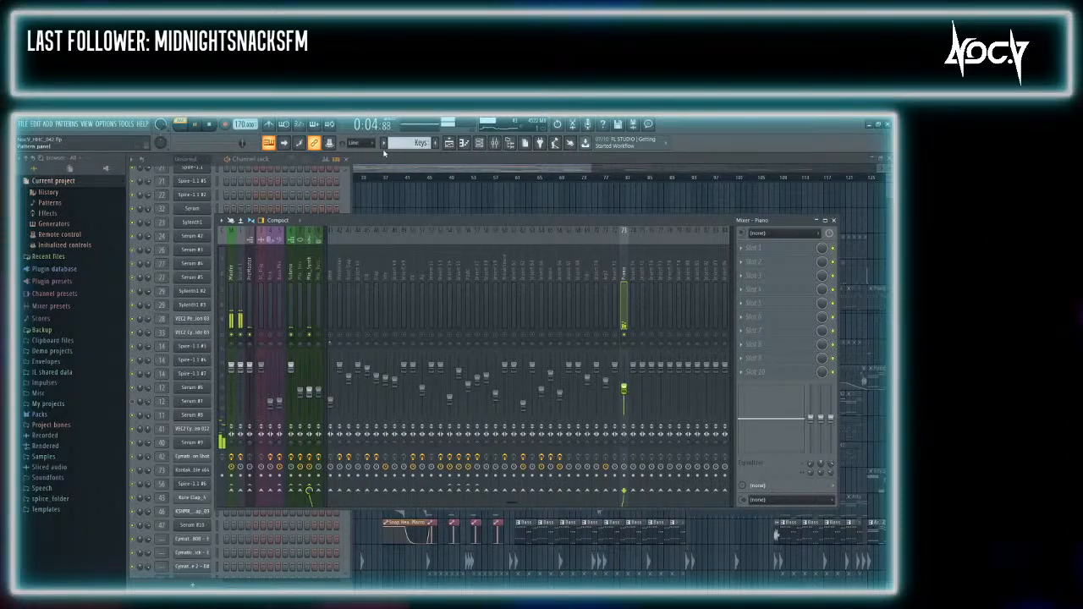
With the Moomba pattern playing, check in the channel rack which mixer track its channel feeds
{"action": "left_click", "coordinate": [440, 320]}
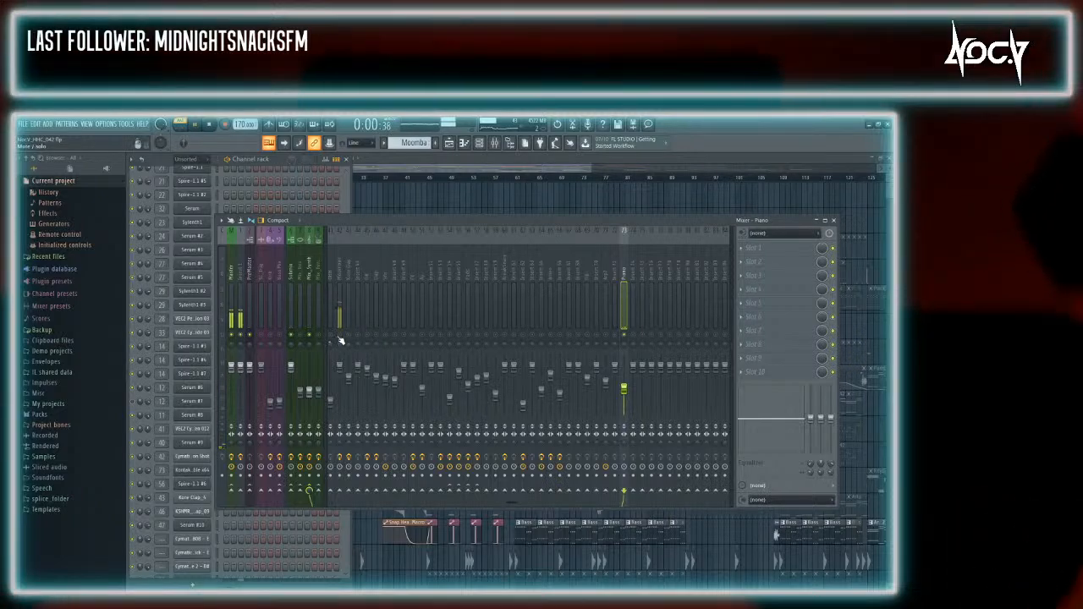
{"action": "left_click", "coordinate": [279, 161]}
{"action": "left_click", "coordinate": [407, 234]}
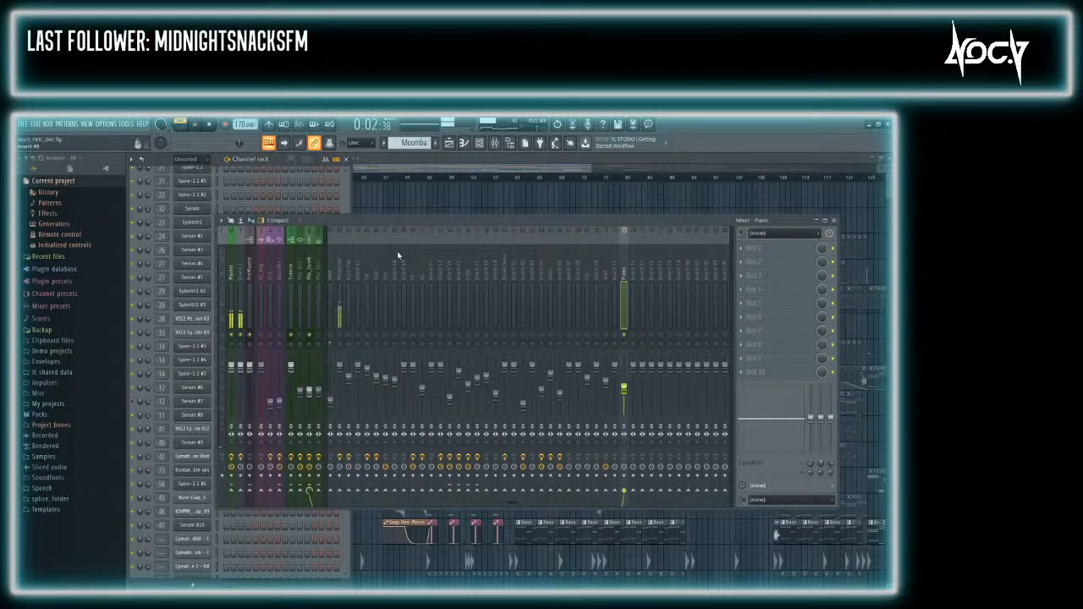
{"action": "left_click", "coordinate": [282, 160]}
{"action": "scroll", "coordinate": [299, 315], "scroll_direction": "down", "scroll_amount": 4}
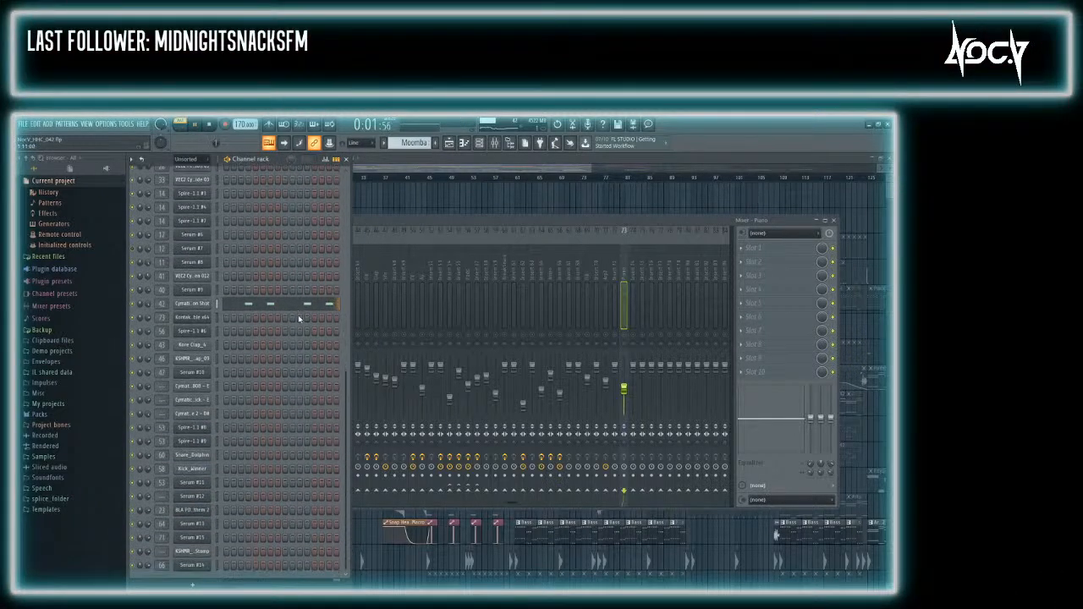
{"action": "scroll", "coordinate": [288, 377], "scroll_direction": "up", "scroll_amount": 4}
{"action": "scroll", "coordinate": [285, 386], "scroll_direction": "down", "scroll_amount": 1}
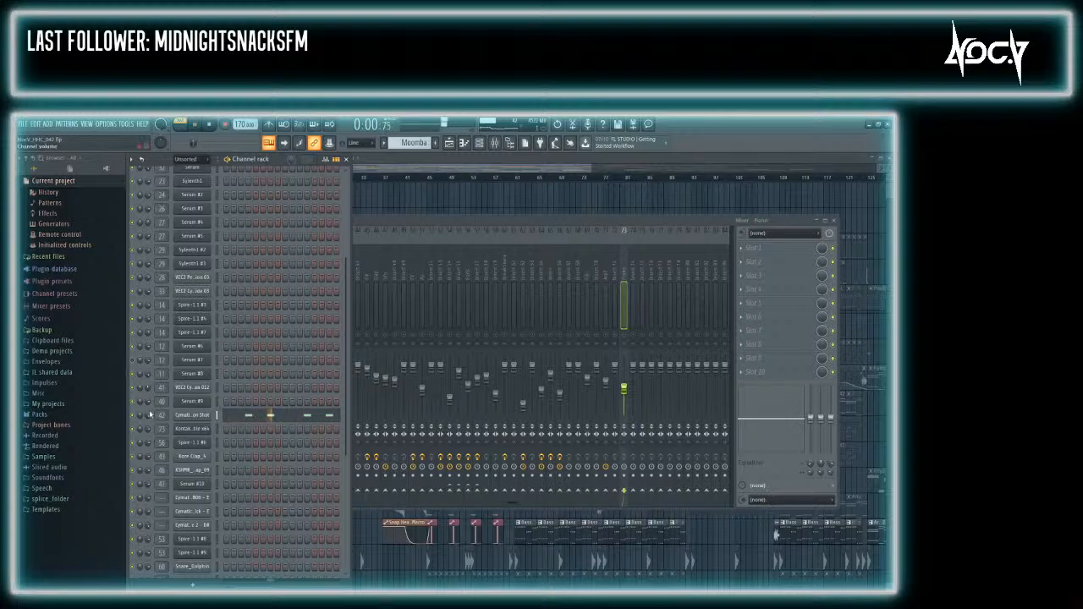
{"action": "left_click", "coordinate": [552, 225]}
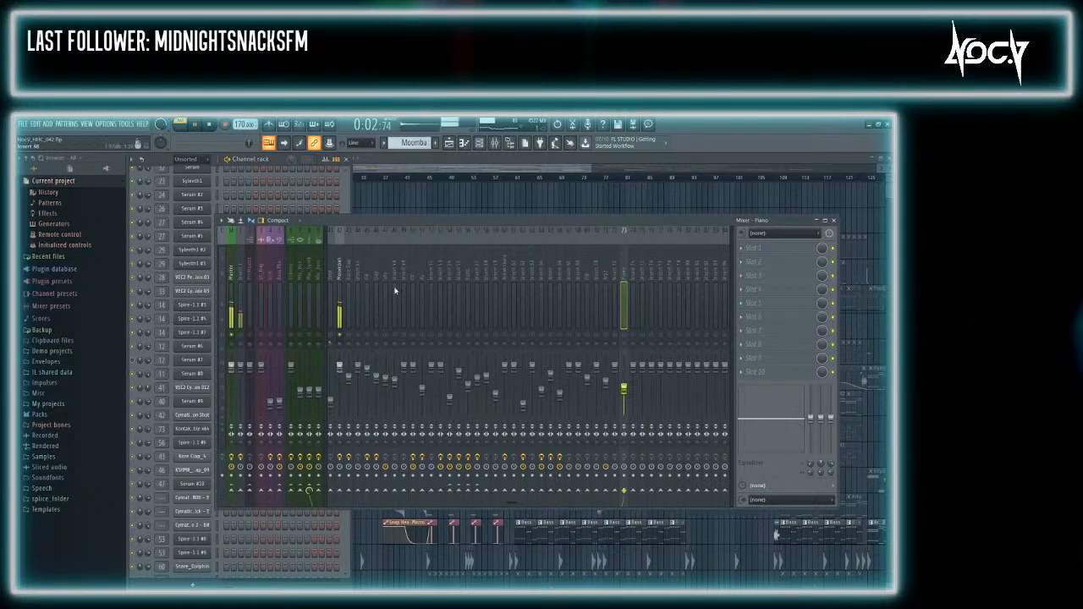
Lower the Moombah track's fader, bring the pink noise back in and lower the fader further to match it
{"action": "left_click", "coordinate": [341, 359]}
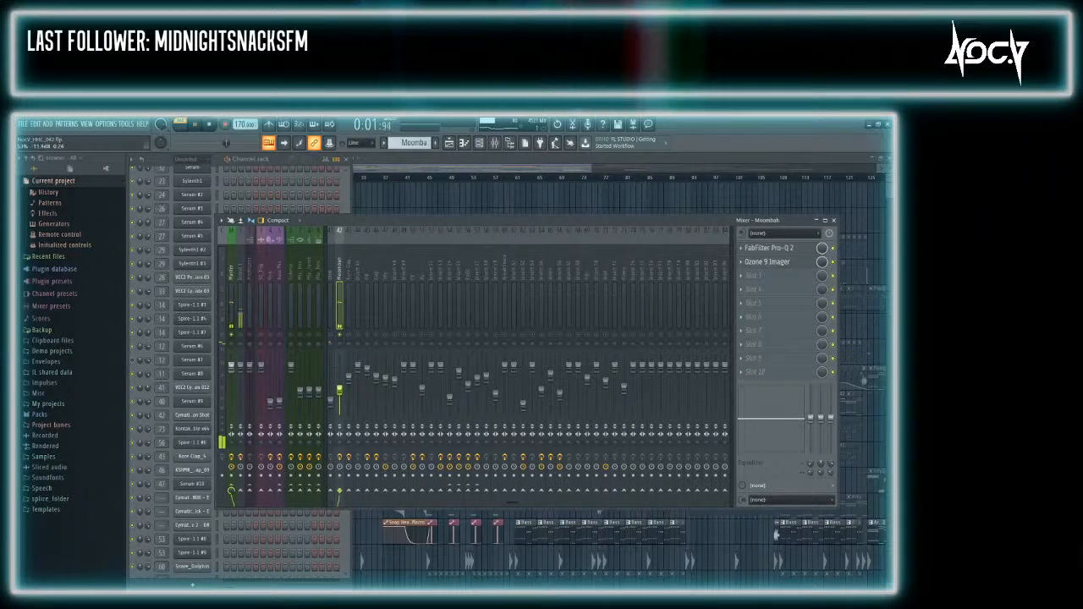
{"action": "left_click", "coordinate": [241, 335]}
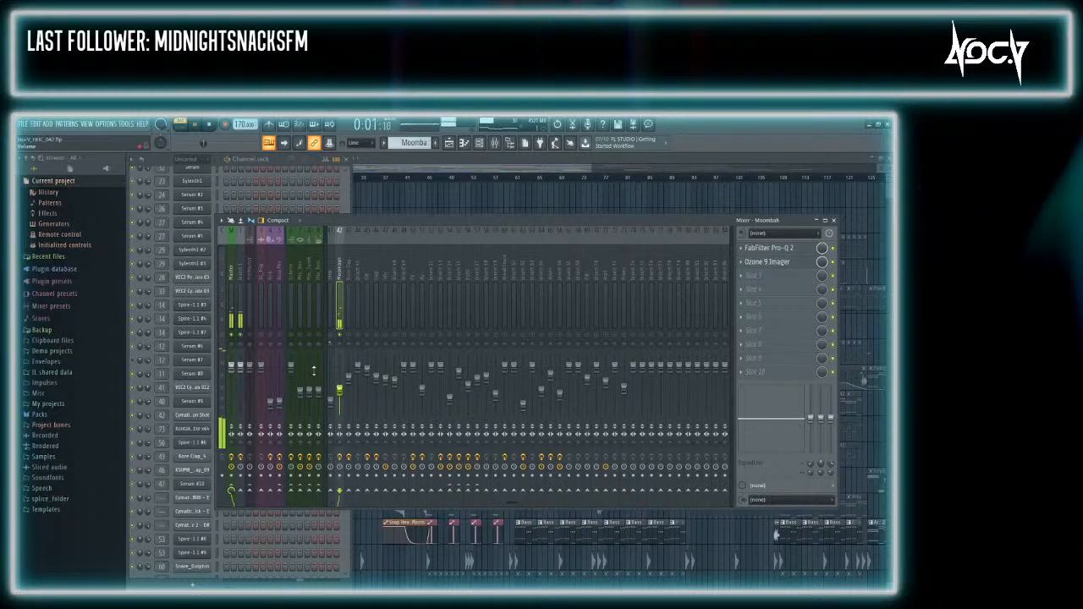
{"action": "left_click_drag", "start_coordinate": [339, 390], "coordinate": [339, 402]}
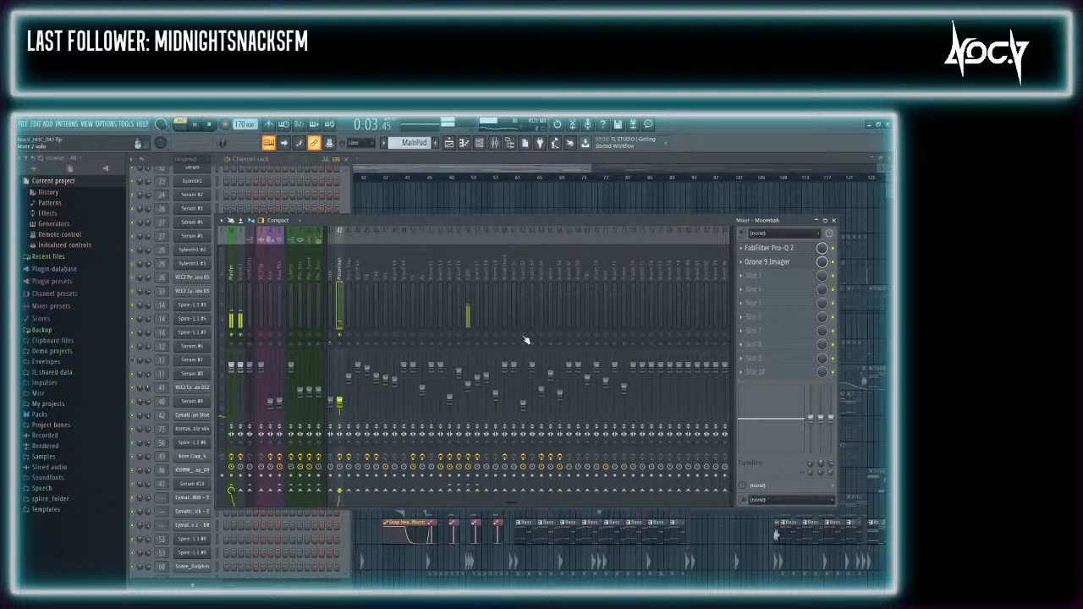
Lower the Pads track's fader with the MainPad pattern playing
{"action": "left_click", "coordinate": [476, 278]}
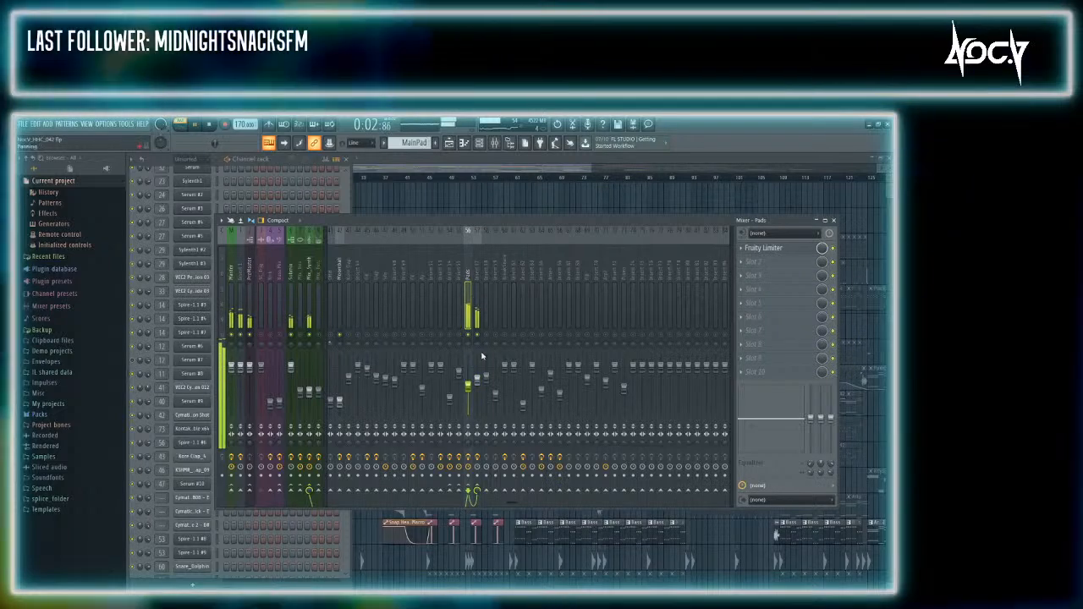
{"action": "left_click_drag", "start_coordinate": [468, 386], "coordinate": [468, 404]}
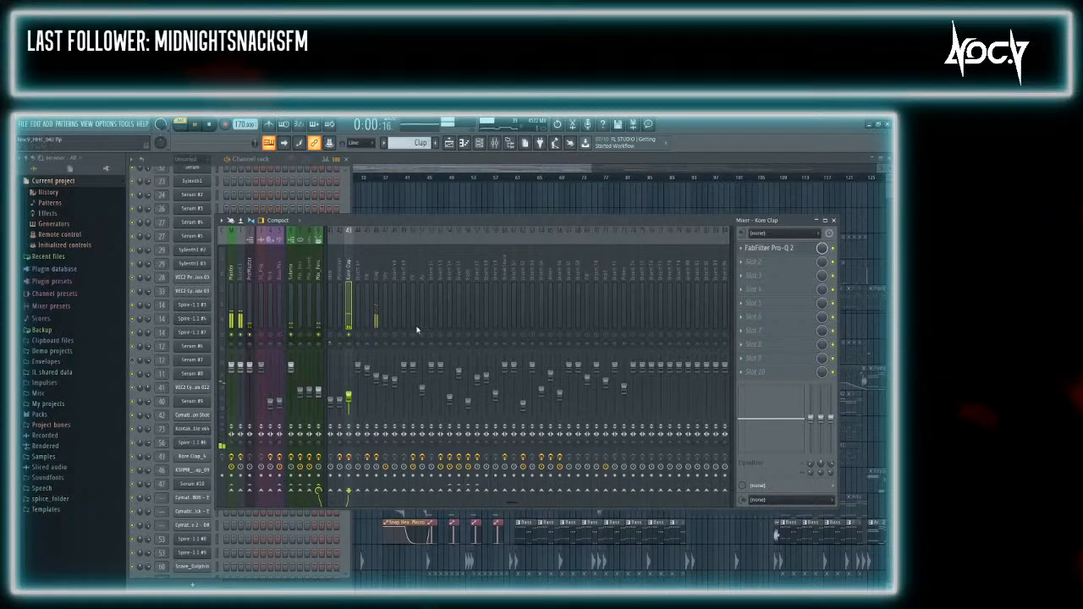
Lower the Clap track's fader for the Clap pattern and the Syn track's fader for the Syn pattern
{"action": "left_click", "coordinate": [376, 360]}
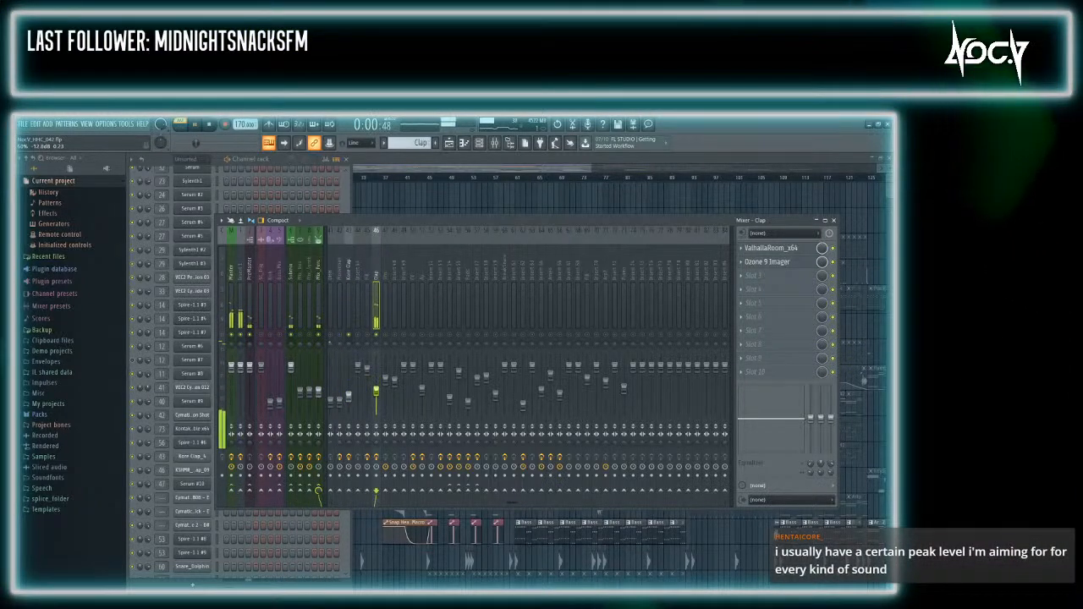
{"action": "left_click_drag", "start_coordinate": [376, 378], "coordinate": [375, 392]}
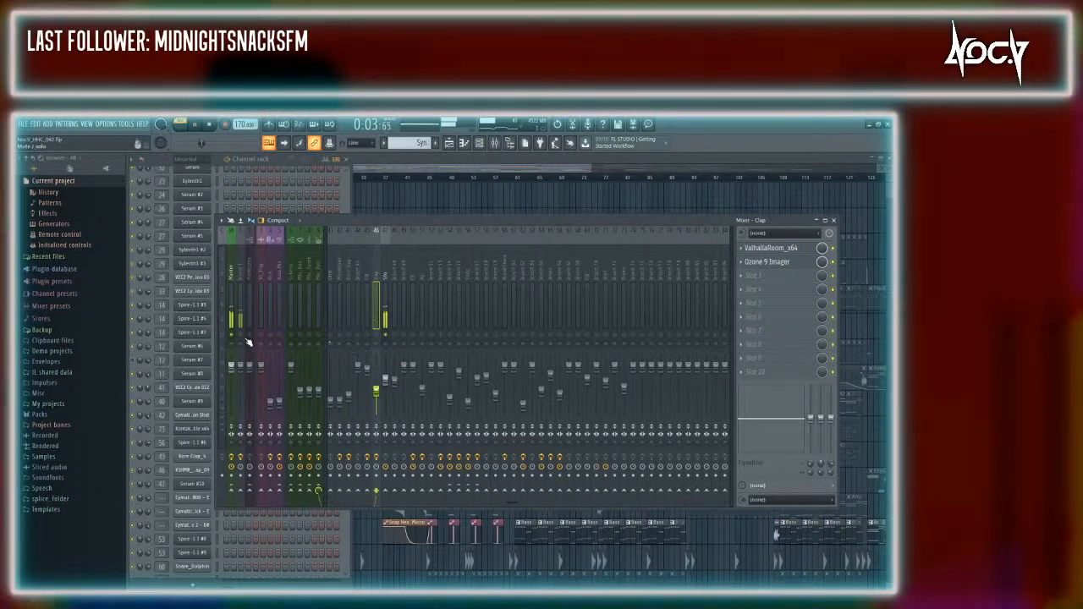
{"action": "left_click_drag", "start_coordinate": [386, 381], "coordinate": [385, 406]}
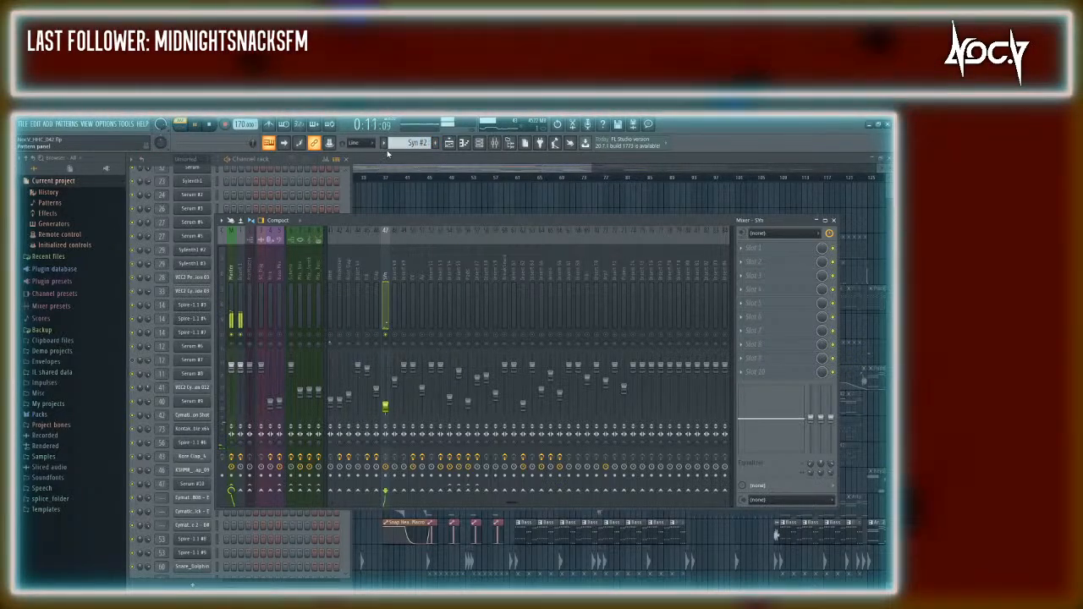
Check in the channel rack which mixer track the Syn #2 pattern feeds, and lower the Insert 14 fader
{"action": "left_click", "coordinate": [292, 168]}
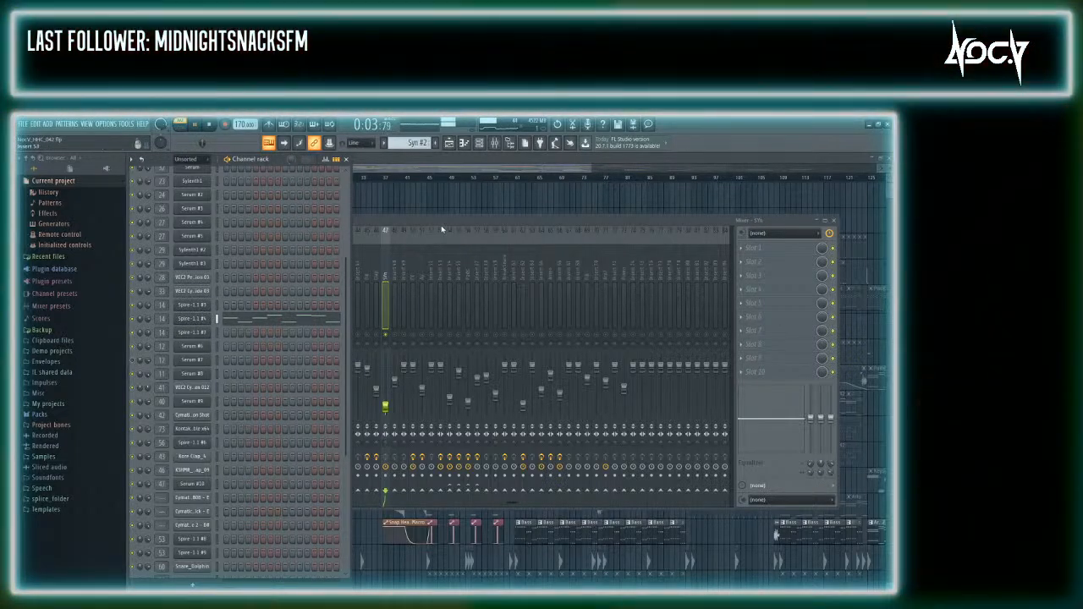
{"action": "left_click", "coordinate": [440, 229]}
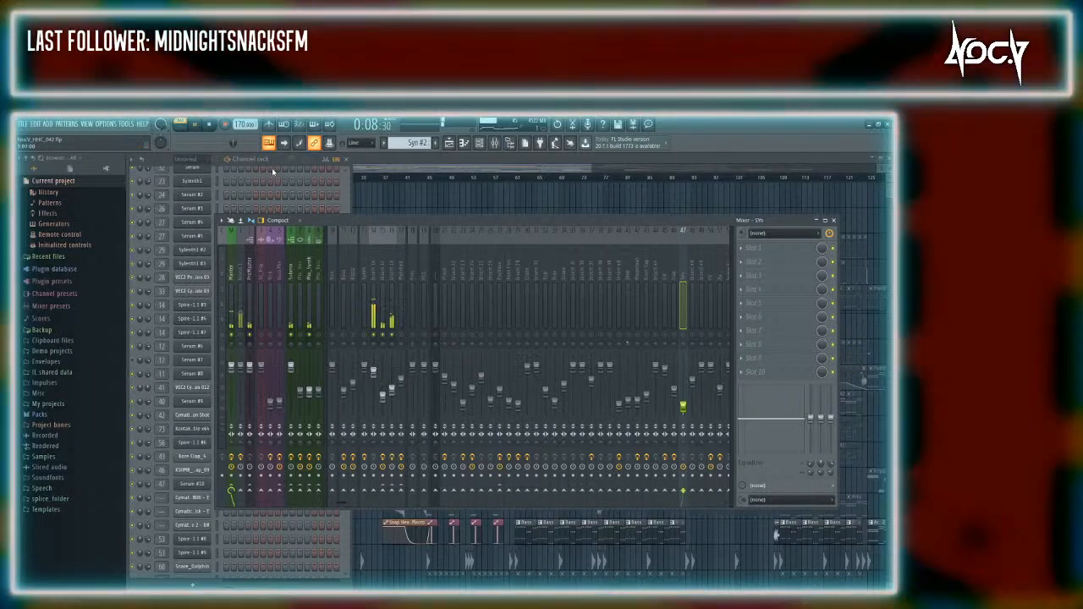
{"action": "left_click", "coordinate": [272, 158]}
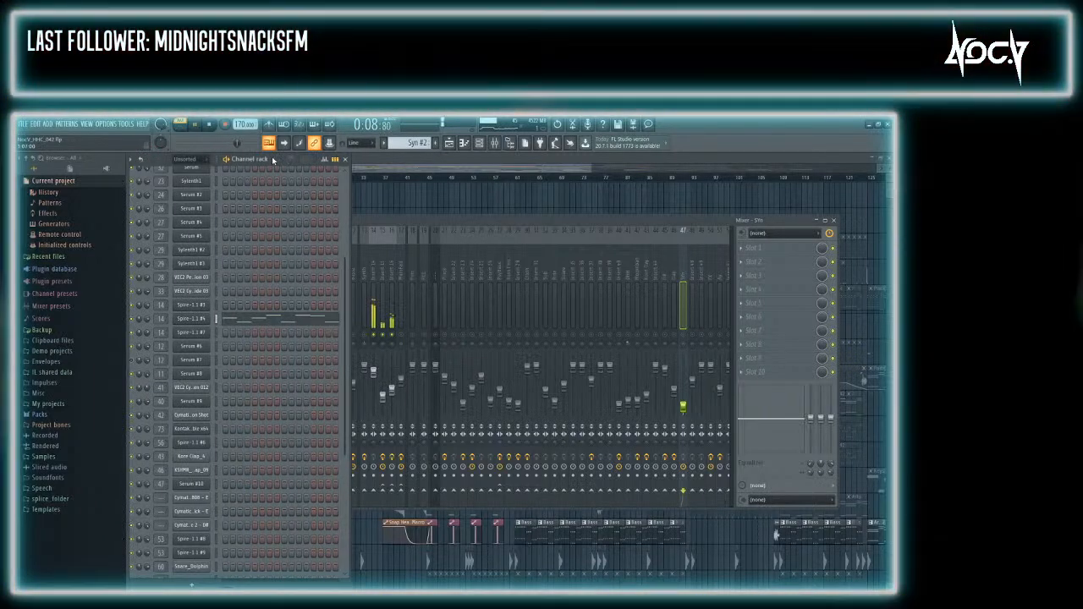
{"action": "left_click", "coordinate": [405, 236]}
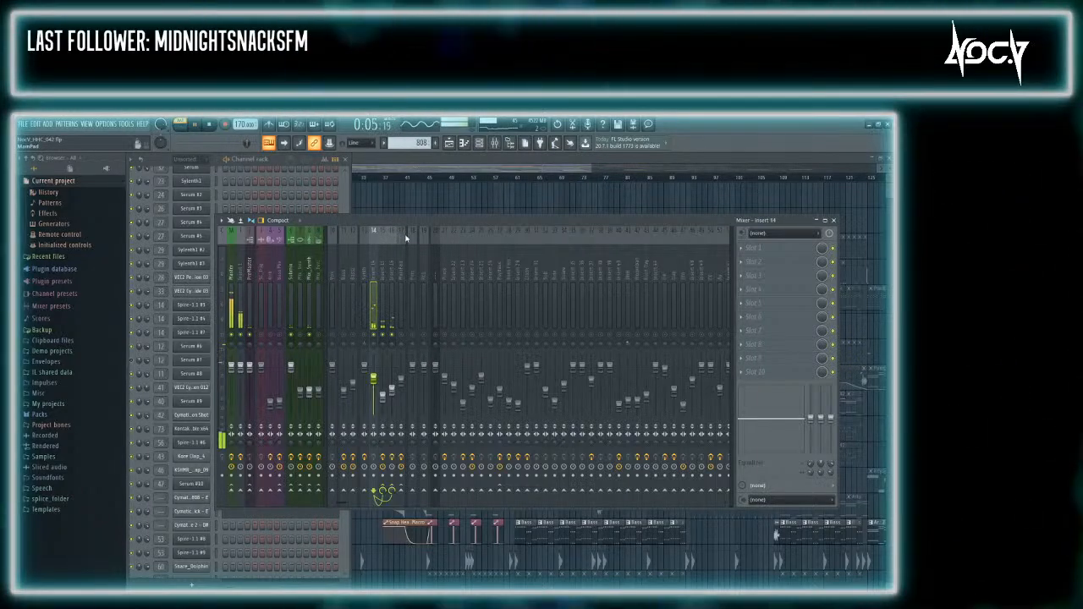
Route the 808 pattern's Cymatics 808 channel to mixer track 76, name the track 808 and lower its fader
{"action": "left_click", "coordinate": [288, 182]}
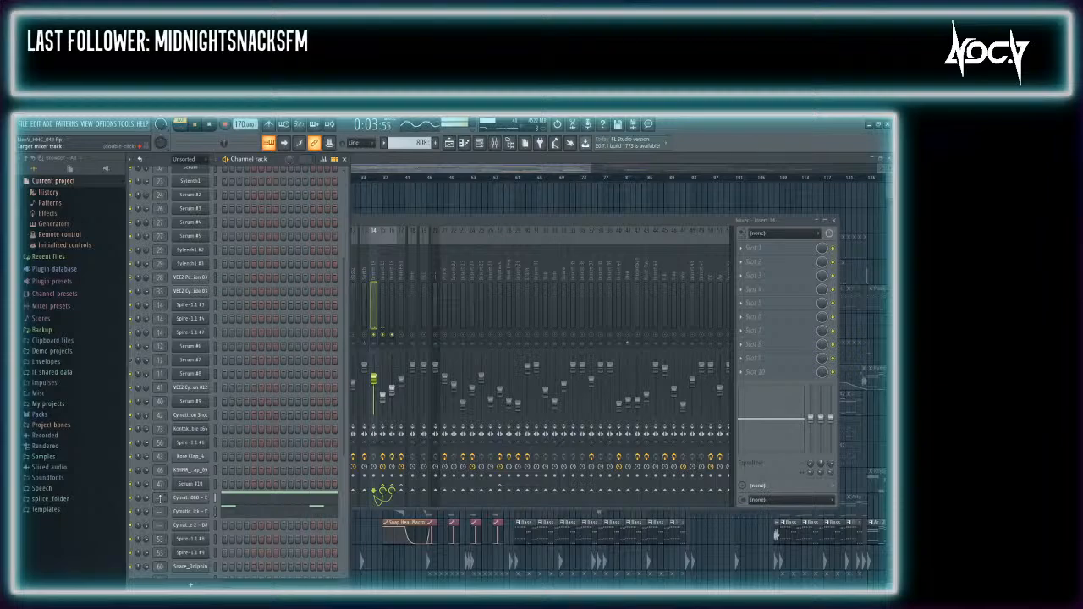
{"action": "key", "text": "F9"}
{"action": "left_click_drag", "start_coordinate": [159, 498], "coordinate": [159, 450]}
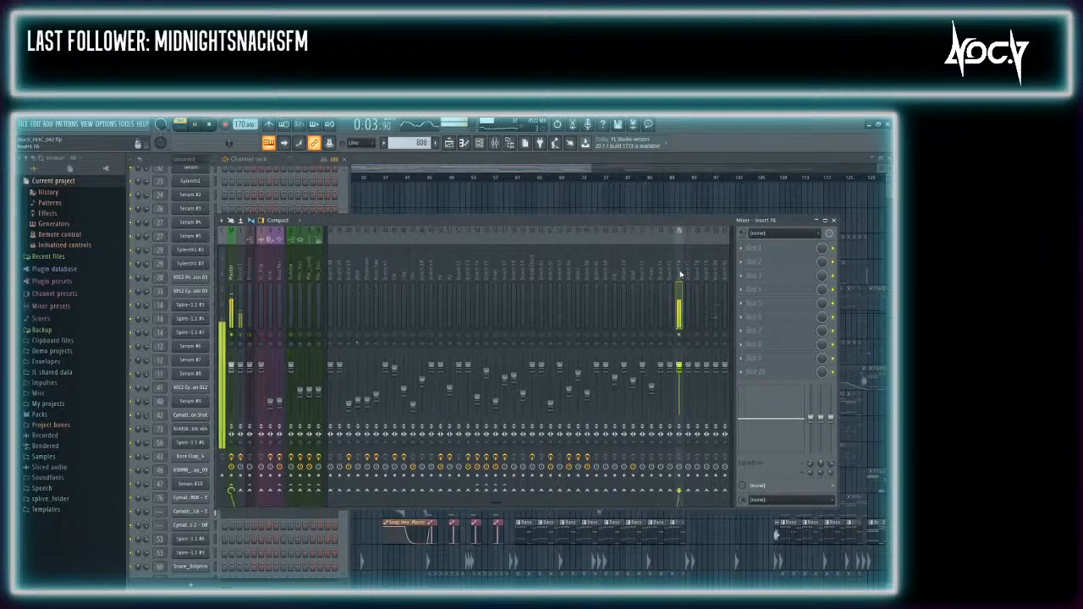
{"action": "type", "text": "808"}
{"action": "key", "text": "Return"}
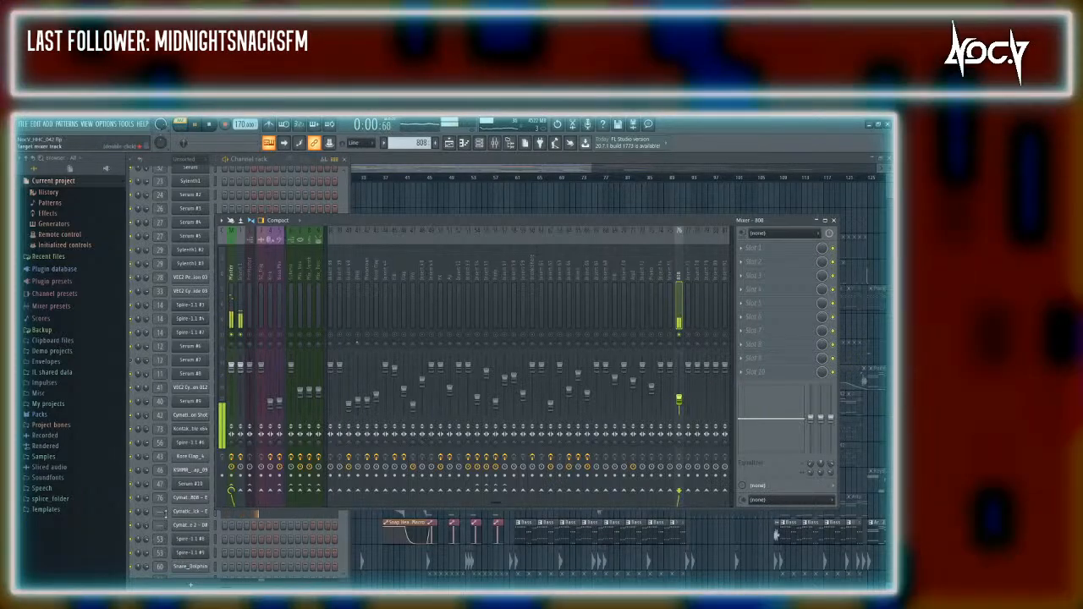
Route the channel just below the Cymatics 808 to mixer track 77 as 808 top and lower that track's fader
{"action": "left_click", "coordinate": [265, 162]}
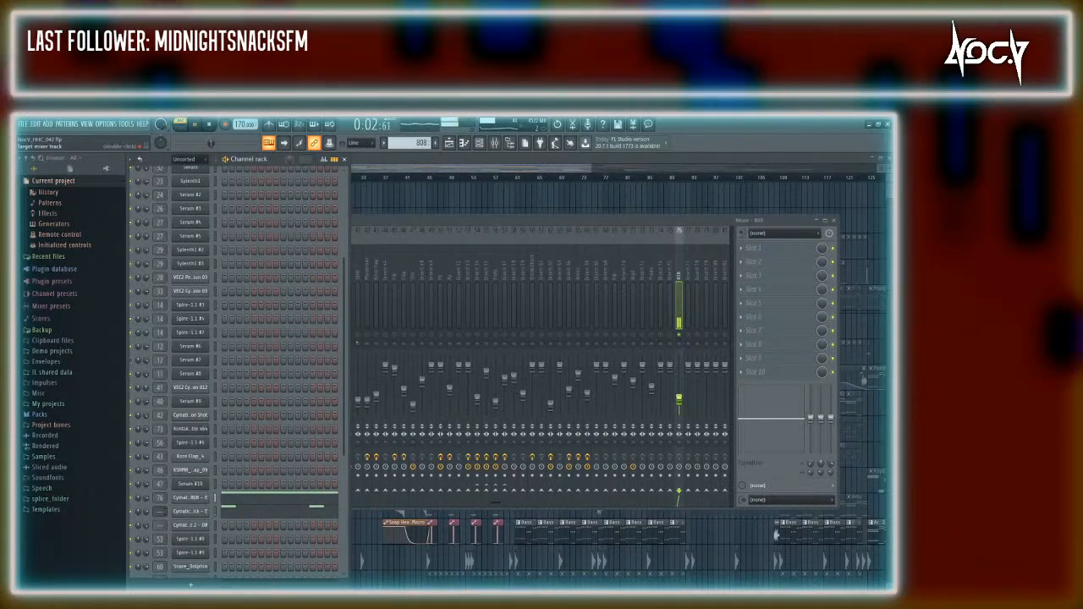
{"action": "left_click_drag", "start_coordinate": [160, 511], "coordinate": [159, 416]}
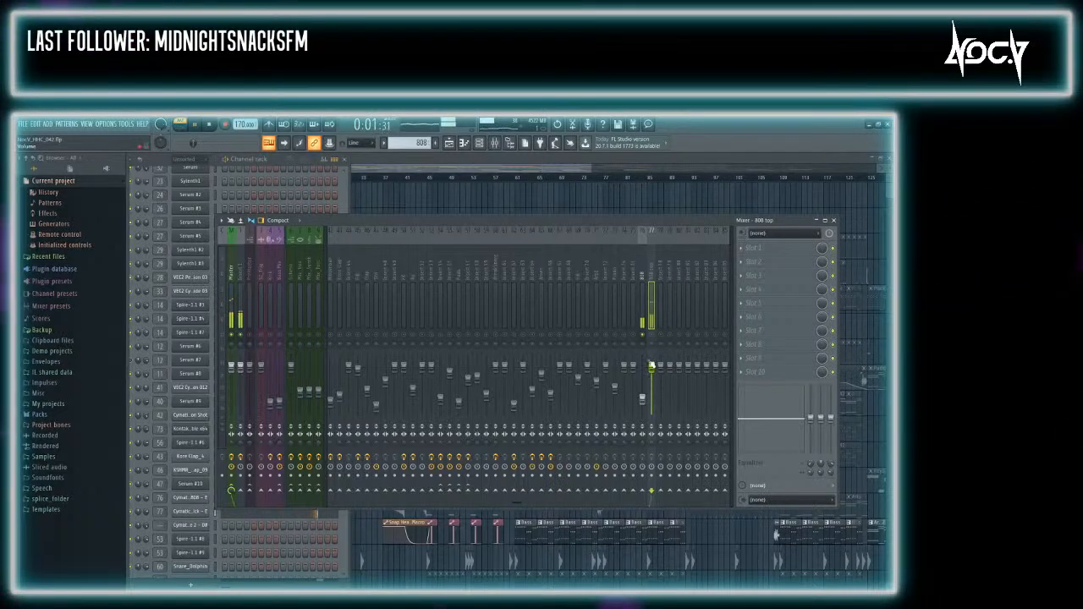
{"action": "left_click", "coordinate": [652, 336]}
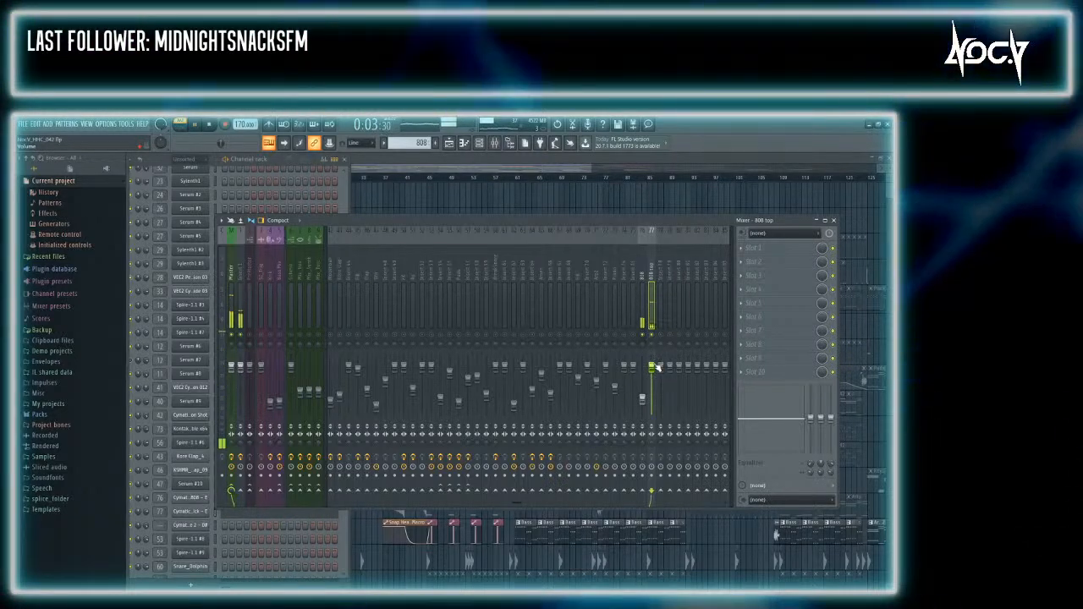
{"action": "left_click_drag", "start_coordinate": [651, 366], "coordinate": [651, 399]}
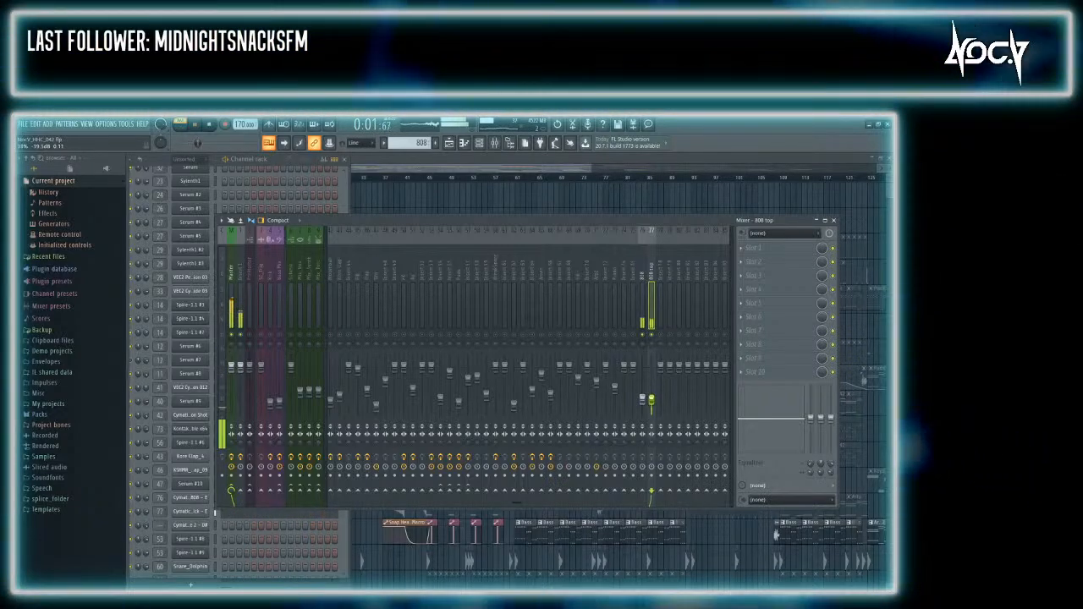
Route the KSHMR Stomp channel of the 808 pattern to mixer track 78, rename that track and lower its fader
{"action": "left_click", "coordinate": [263, 161]}
{"action": "scroll", "coordinate": [260, 321], "scroll_direction": "down", "scroll_amount": 5}
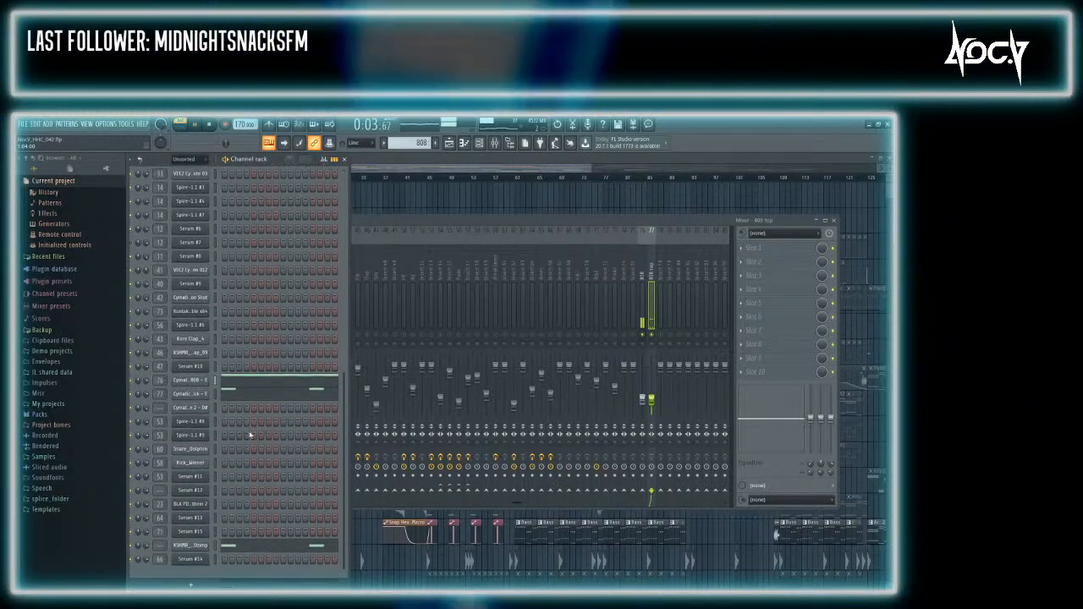
{"action": "left_click_drag", "start_coordinate": [160, 550], "coordinate": [160, 512]}
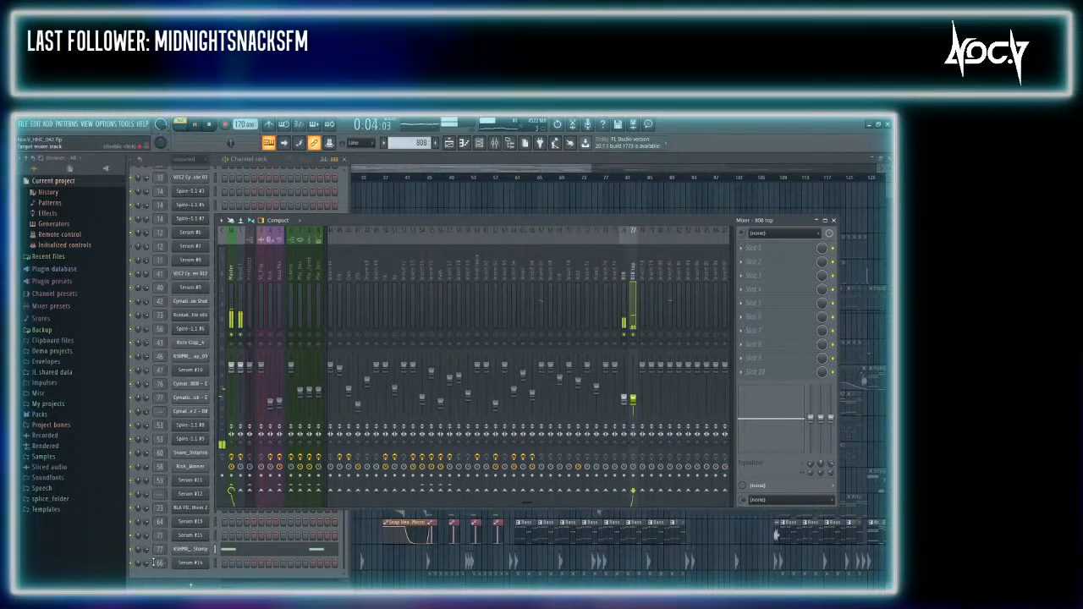
{"action": "left_click_drag", "start_coordinate": [159, 550], "coordinate": [160, 547]}
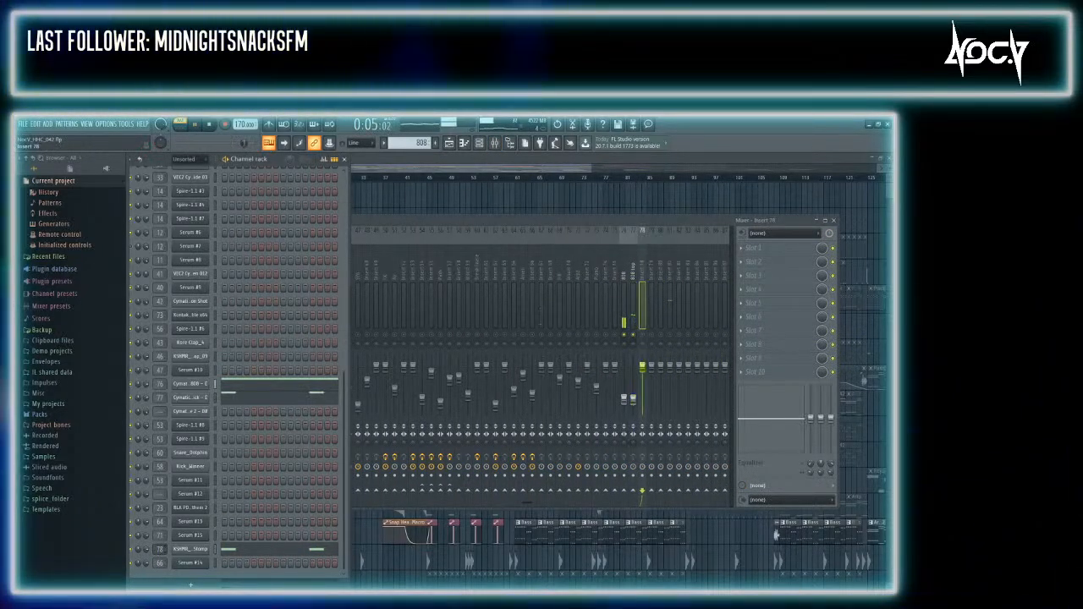
{"action": "left_click", "coordinate": [643, 264]}
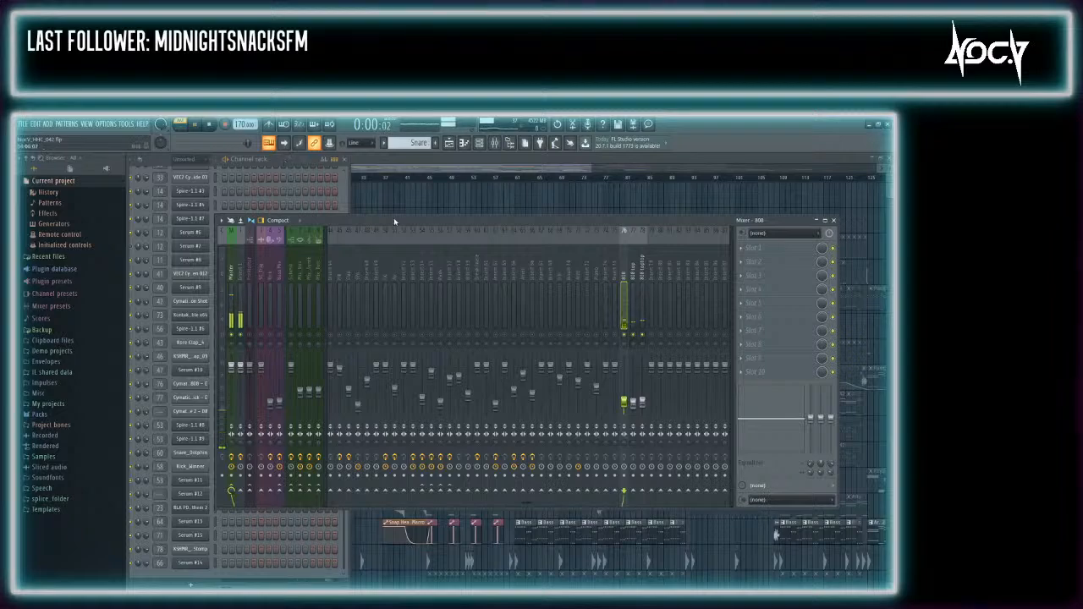
Route the Snare pattern's Cymatics channel to mixer track 79, name the track 808 snare and lower its fader
{"action": "left_click", "coordinate": [279, 166]}
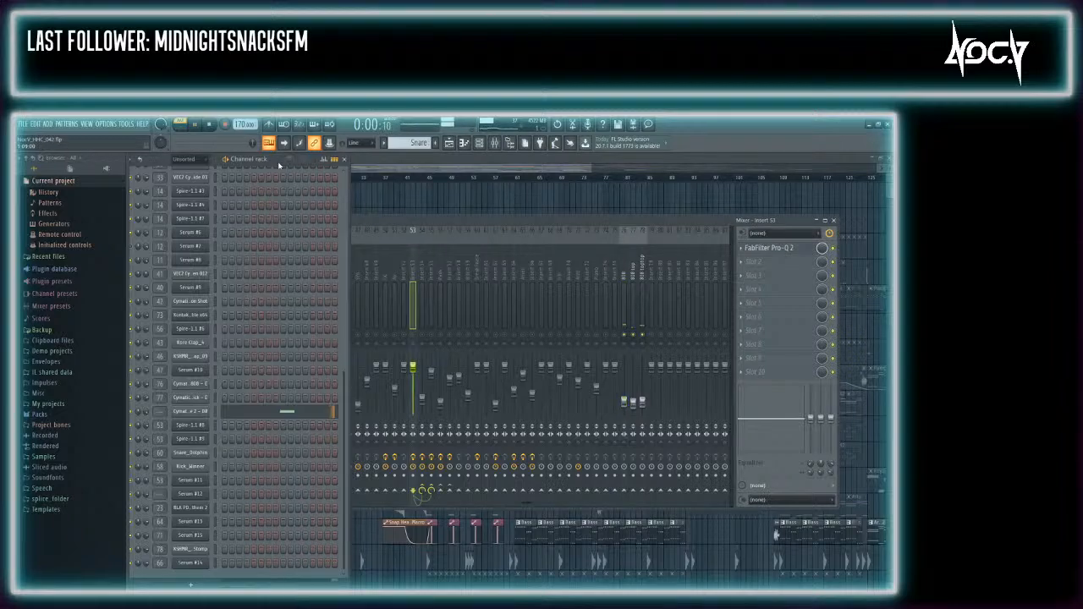
{"action": "left_click", "coordinate": [159, 412]}
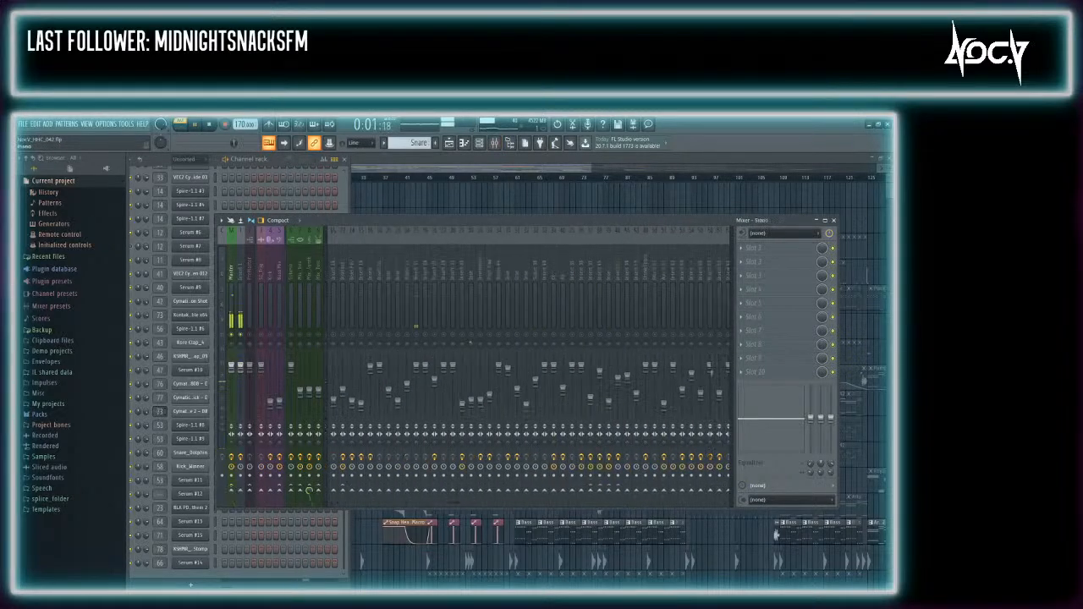
{"action": "left_click_drag", "start_coordinate": [159, 412], "coordinate": [159, 393]}
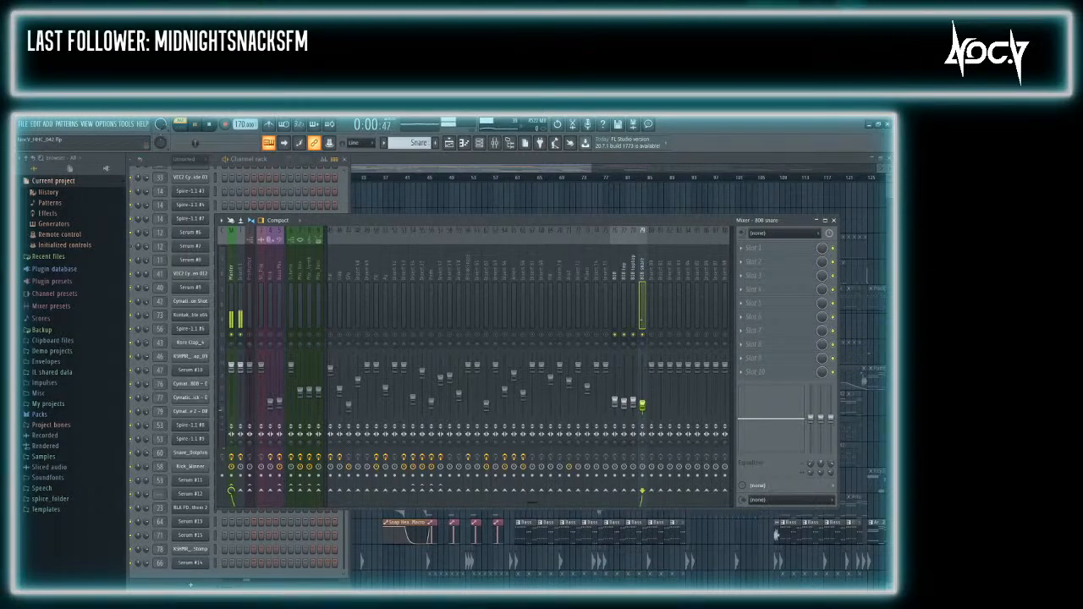
Lower the Insert 55 fader with the Lead2 pattern playing
{"action": "key", "text": "F5"}
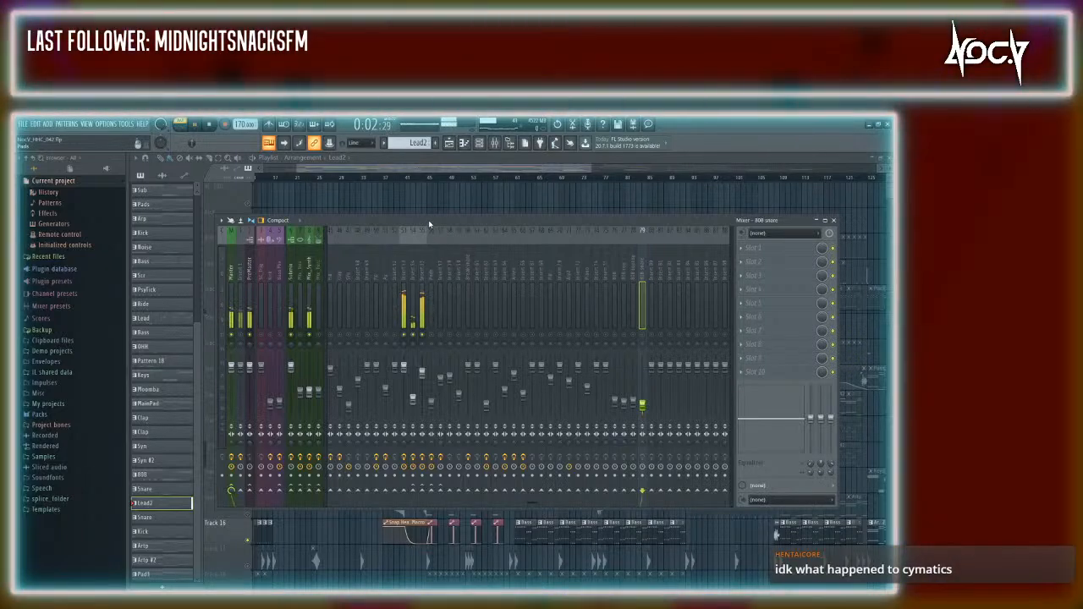
{"action": "left_click_drag", "start_coordinate": [429, 224], "coordinate": [456, 225]}
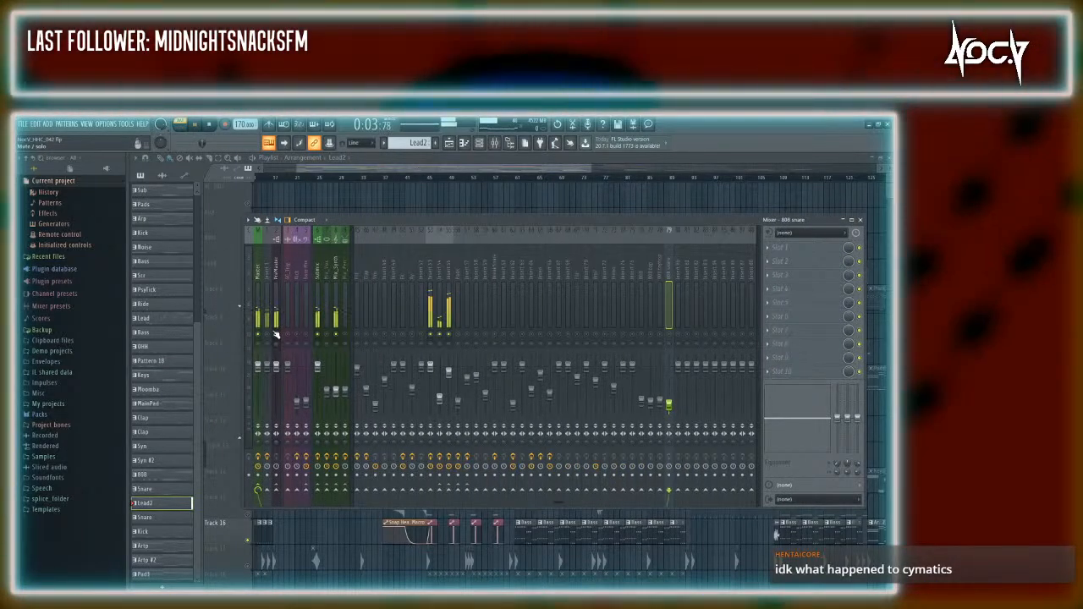
{"action": "left_click", "coordinate": [434, 269]}
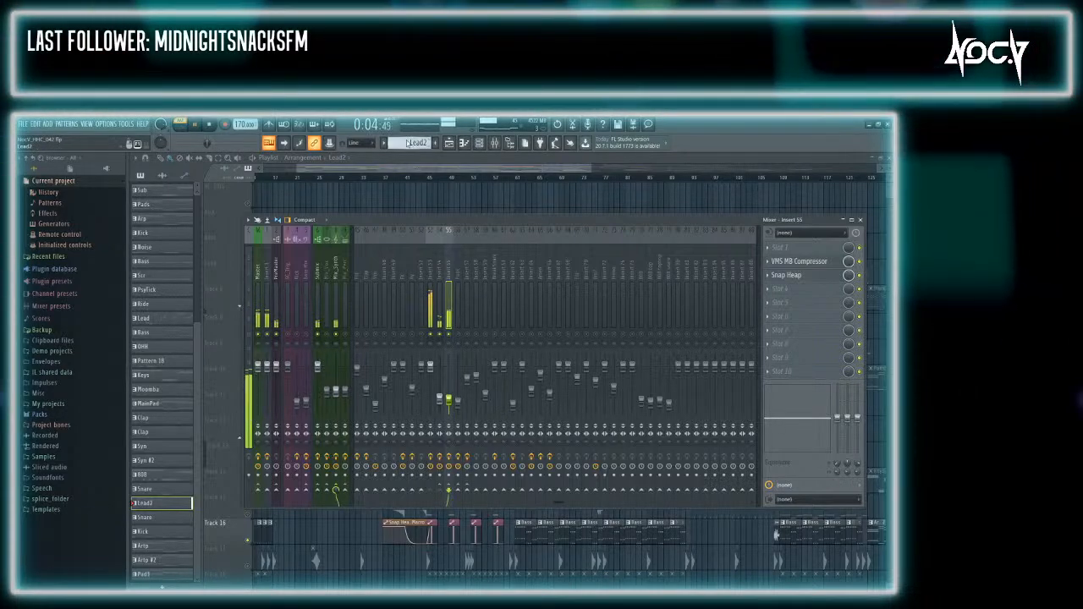
Check which channel the next Snare pattern plays and lower the BreakSnare track's fader
{"action": "key", "text": "KP_Add"}
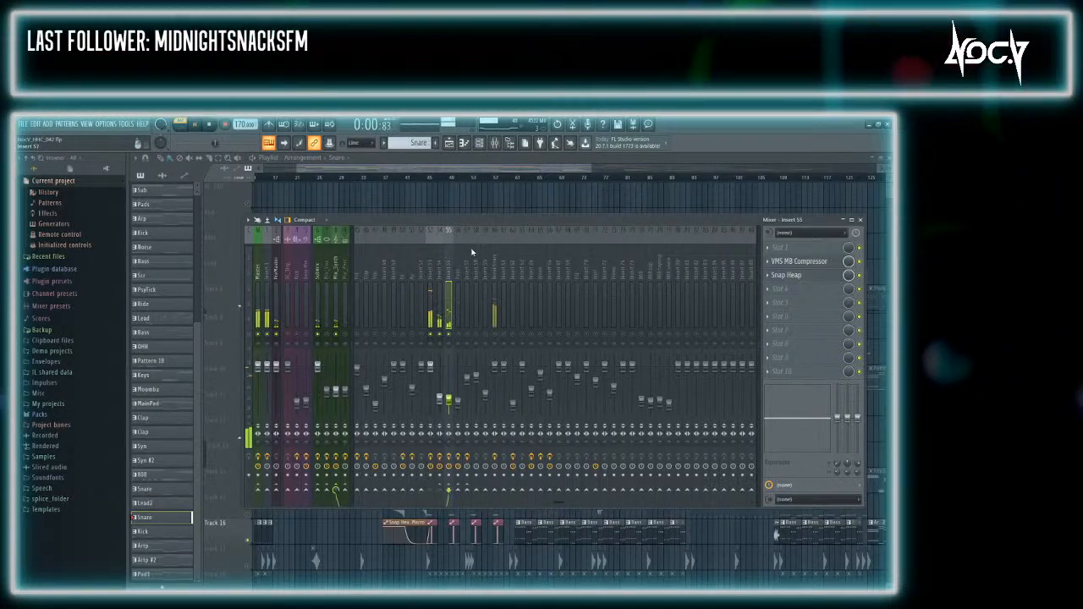
{"action": "key", "text": "F6"}
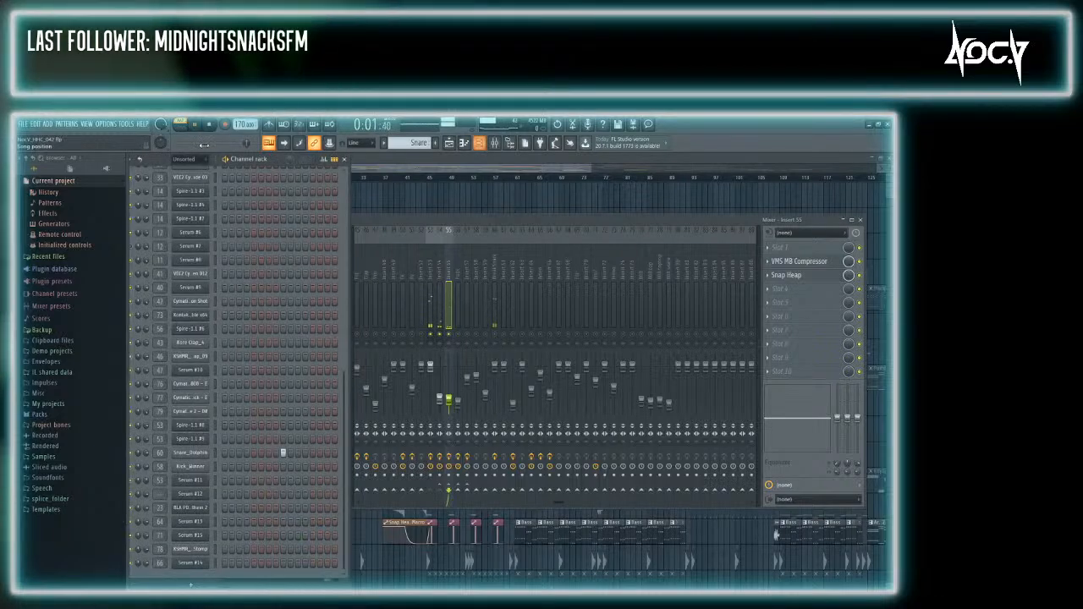
{"action": "key", "text": "F6"}
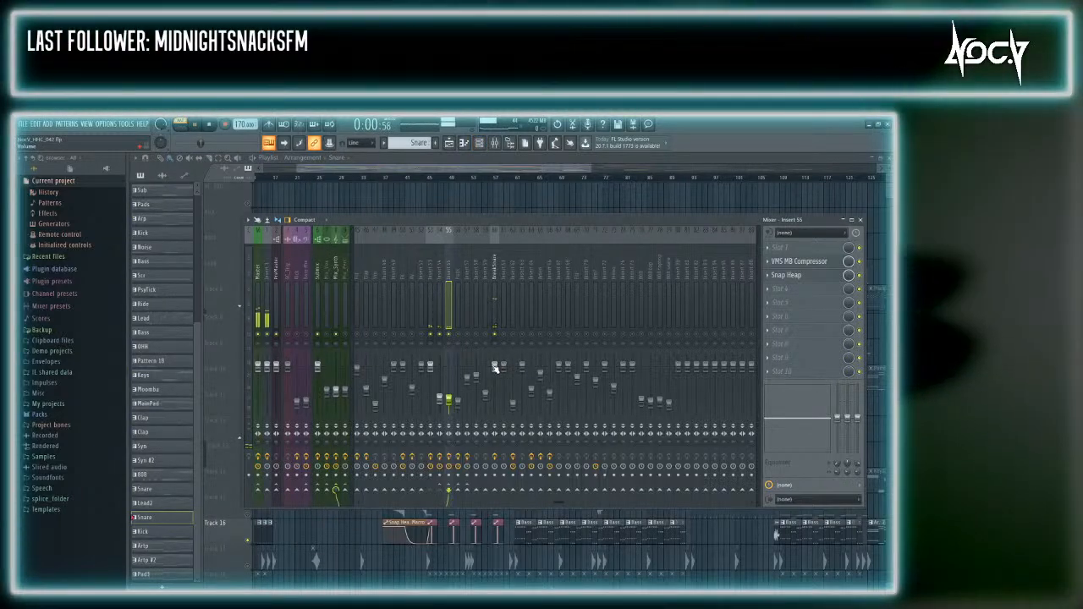
{"action": "left_click", "coordinate": [495, 369]}
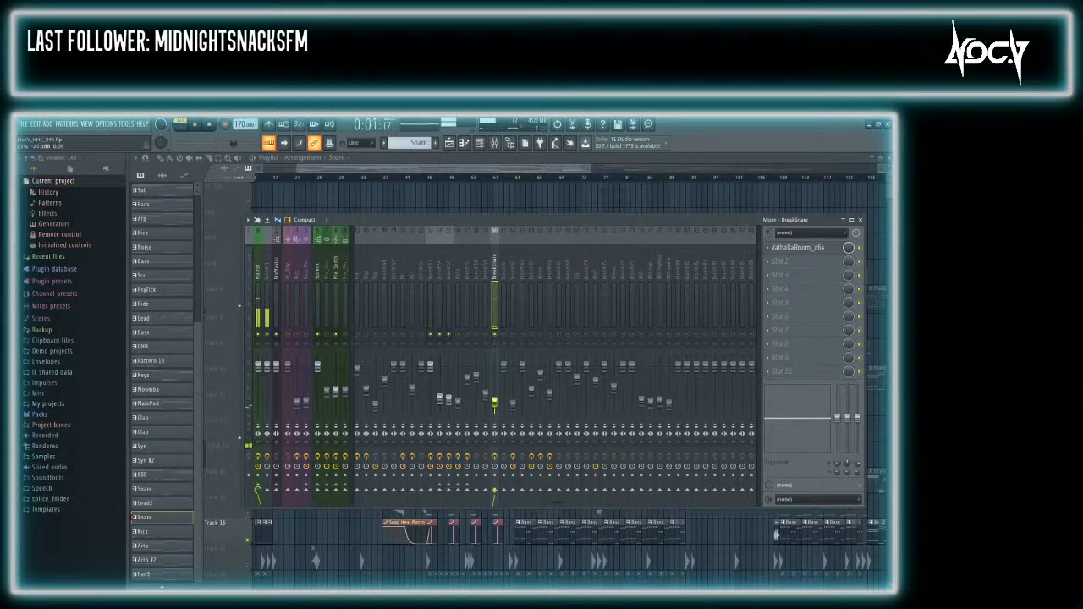
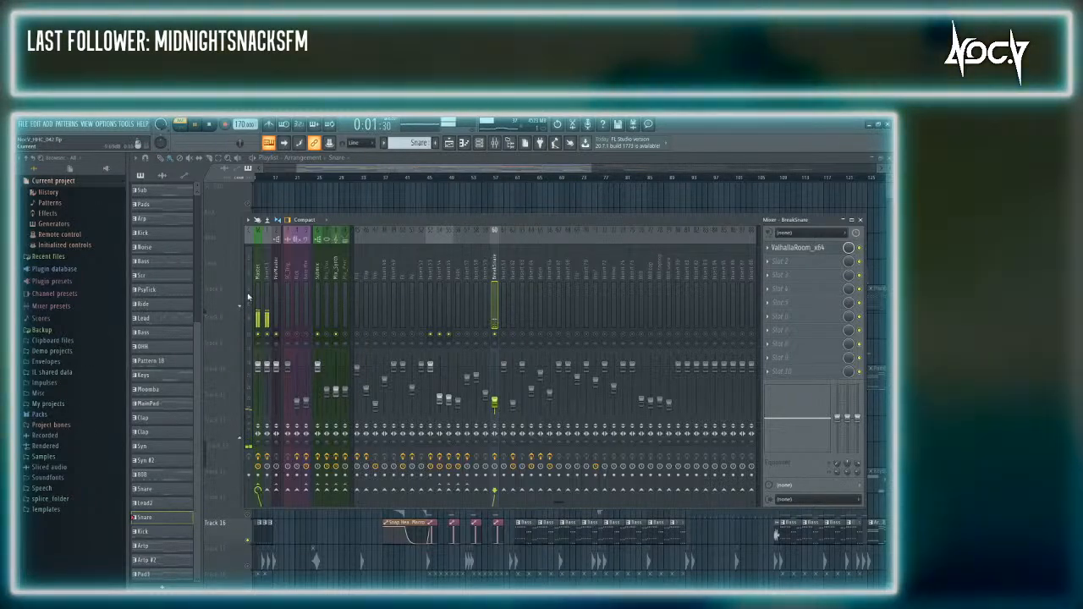
Open the Kick pattern's Kick_Winner channel and lower the fader of its mixer track, Insert 58
{"action": "key", "text": "F9"}
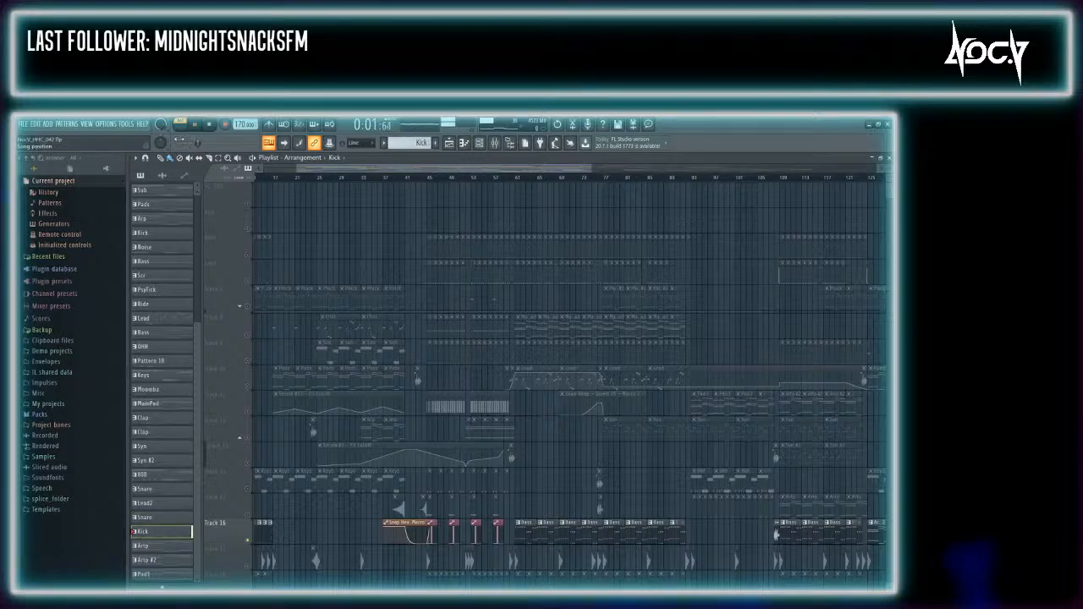
{"action": "key", "text": "F6"}
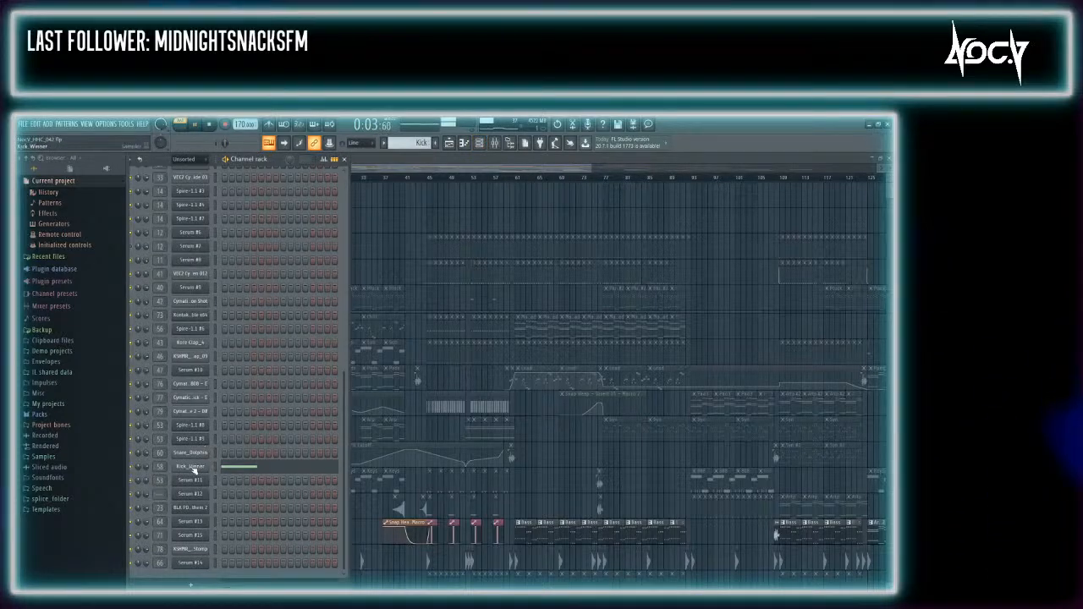
{"action": "left_click", "coordinate": [194, 468]}
{"action": "key", "text": "F9"}
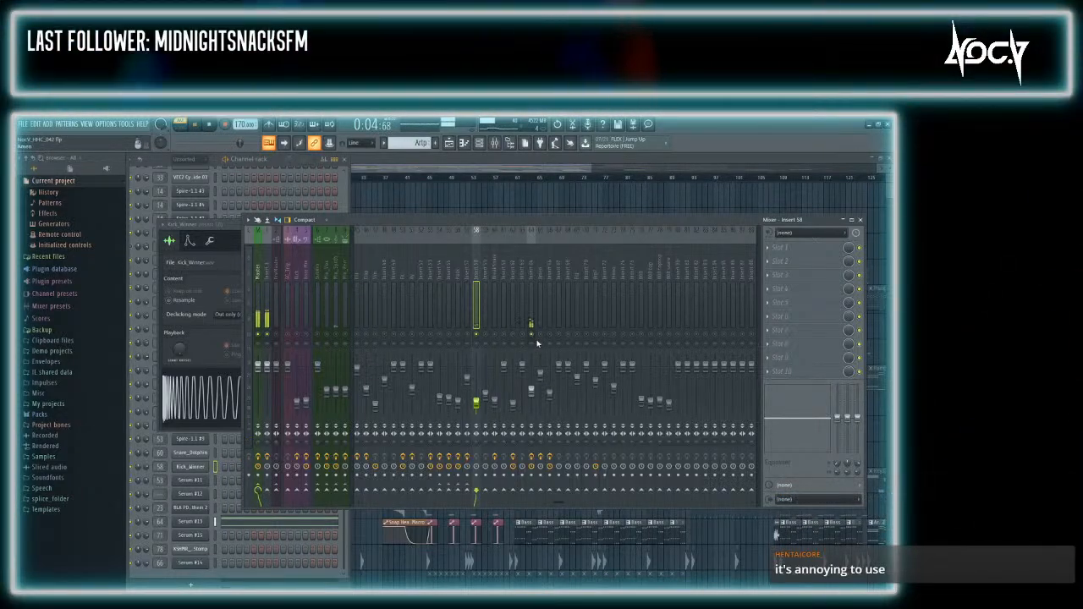
Lower the faders of the Arp and Arp2 patterns' tracks and the Insert 66 fader for the Pad3 pattern
{"action": "left_click", "coordinate": [535, 285]}
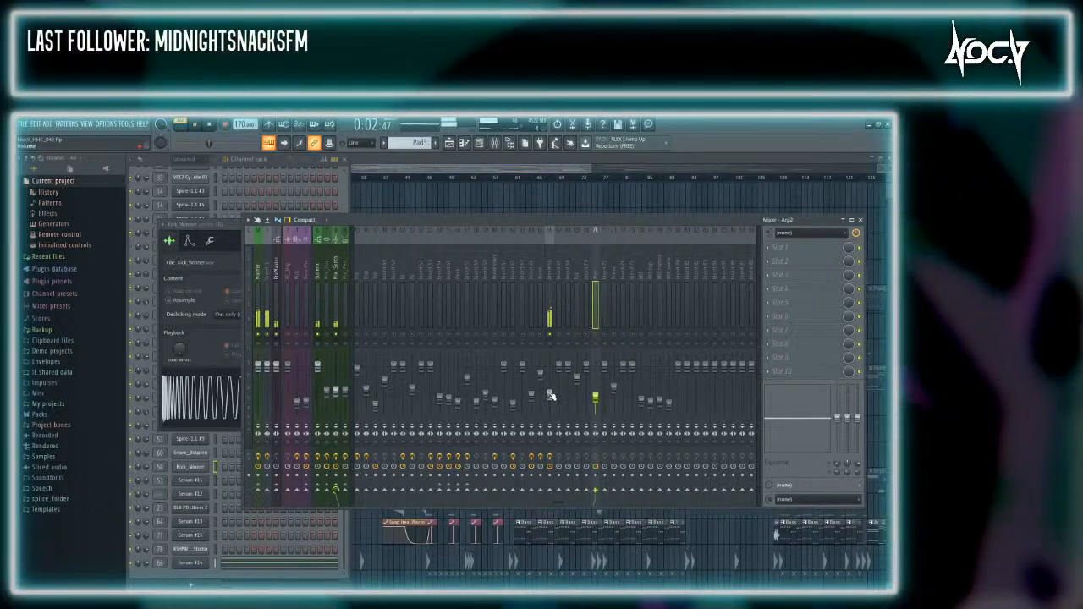
{"action": "left_click", "coordinate": [550, 386]}
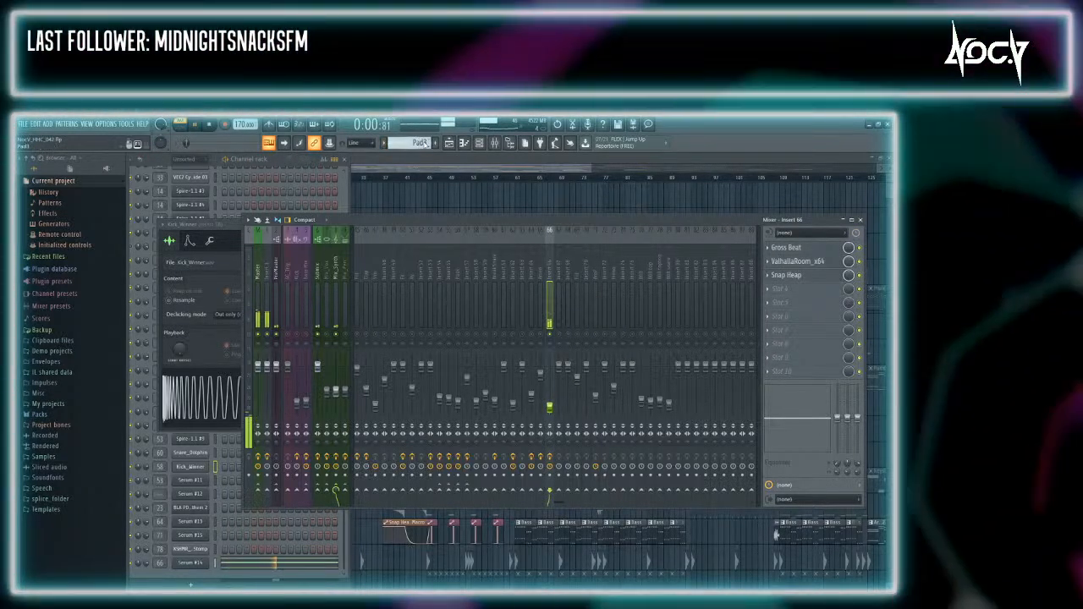
Switch the channel rack filter from Unsorted to All so the audio clip channels are listed
{"action": "left_click", "coordinate": [274, 167]}
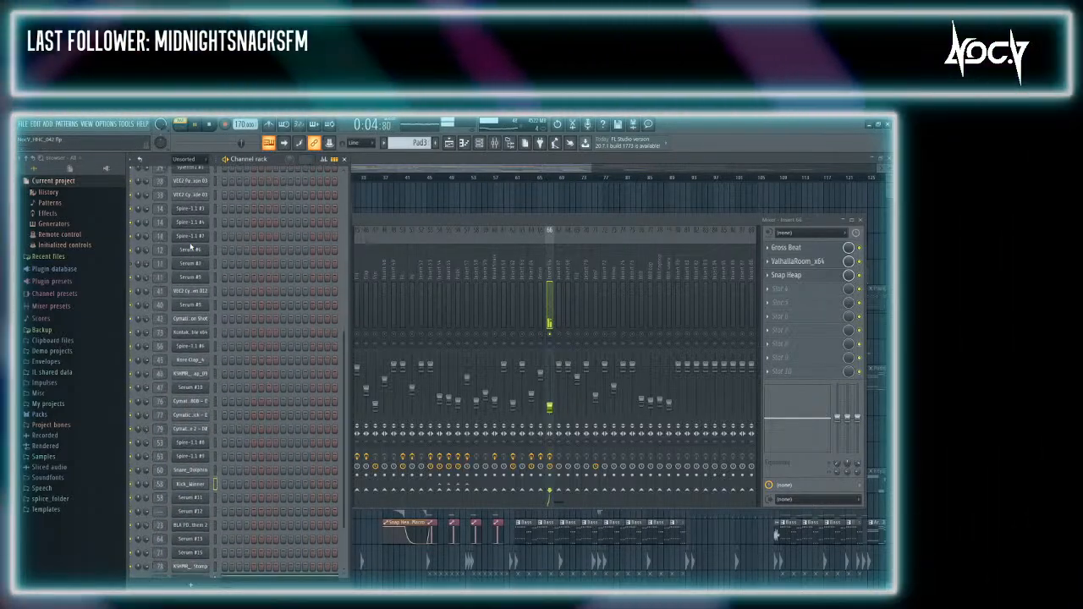
{"action": "left_click", "coordinate": [193, 159]}
{"action": "left_click", "coordinate": [192, 172]}
{"action": "scroll", "coordinate": [203, 328], "scroll_direction": "down", "scroll_amount": 5}
{"action": "scroll", "coordinate": [203, 330], "scroll_direction": "down", "scroll_amount": 7}
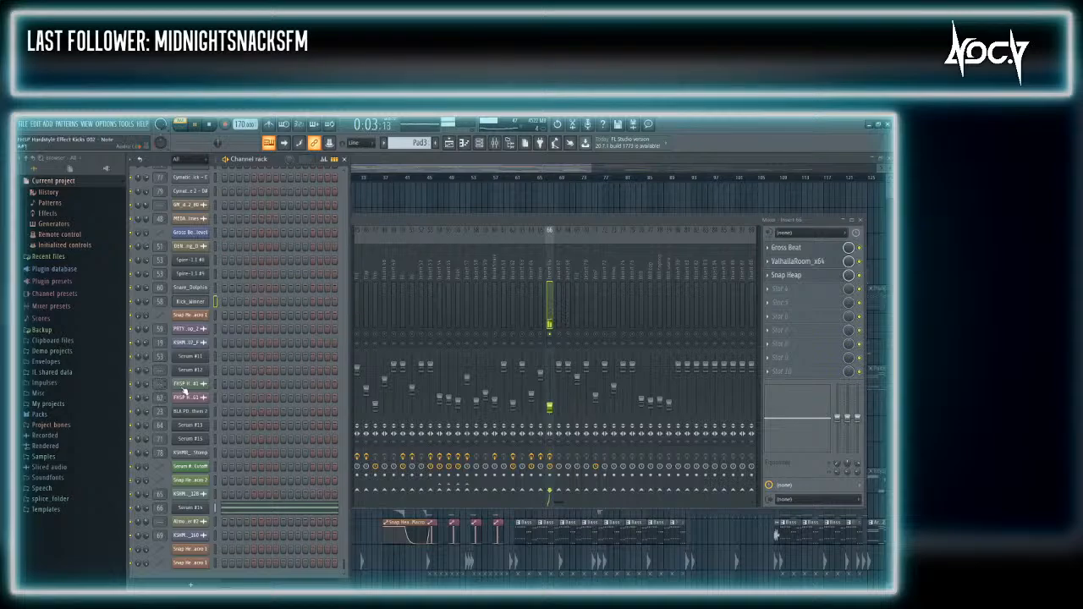
Open the FHSP Hardstyle Effect Kicks 002 channel, stop playback and check the channel's mixer track routing
{"action": "left_click", "coordinate": [183, 386]}
{"action": "left_click", "coordinate": [210, 124]}
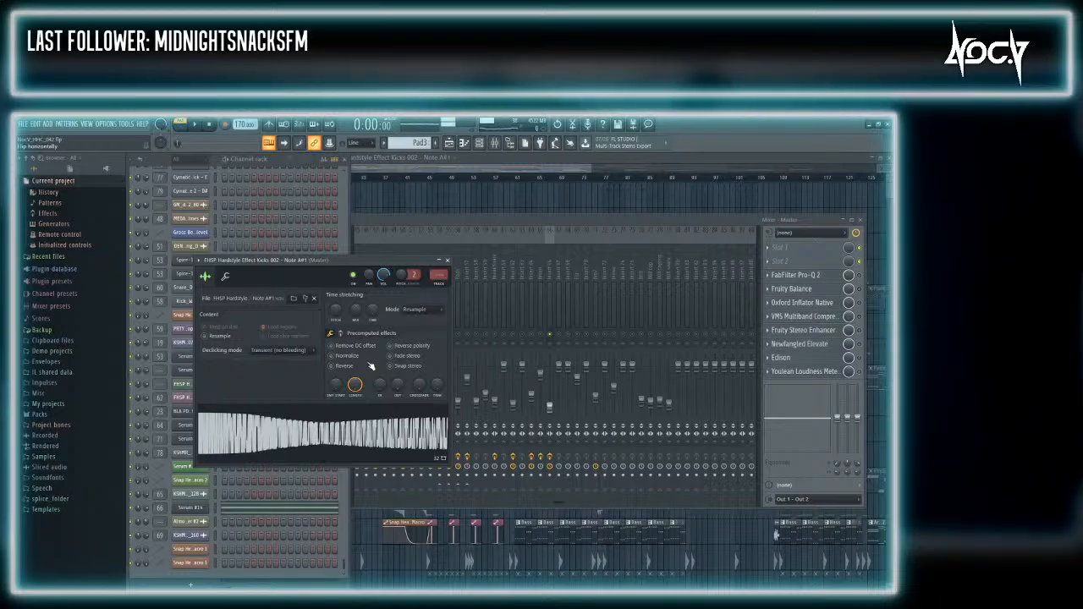
{"action": "left_click", "coordinate": [330, 247]}
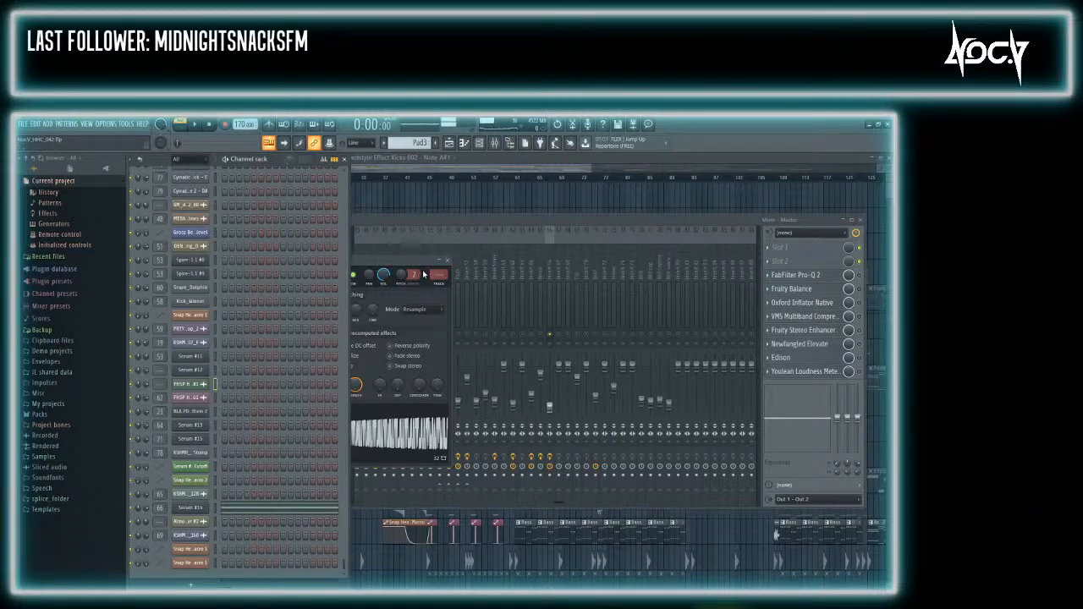
{"action": "left_click", "coordinate": [438, 276]}
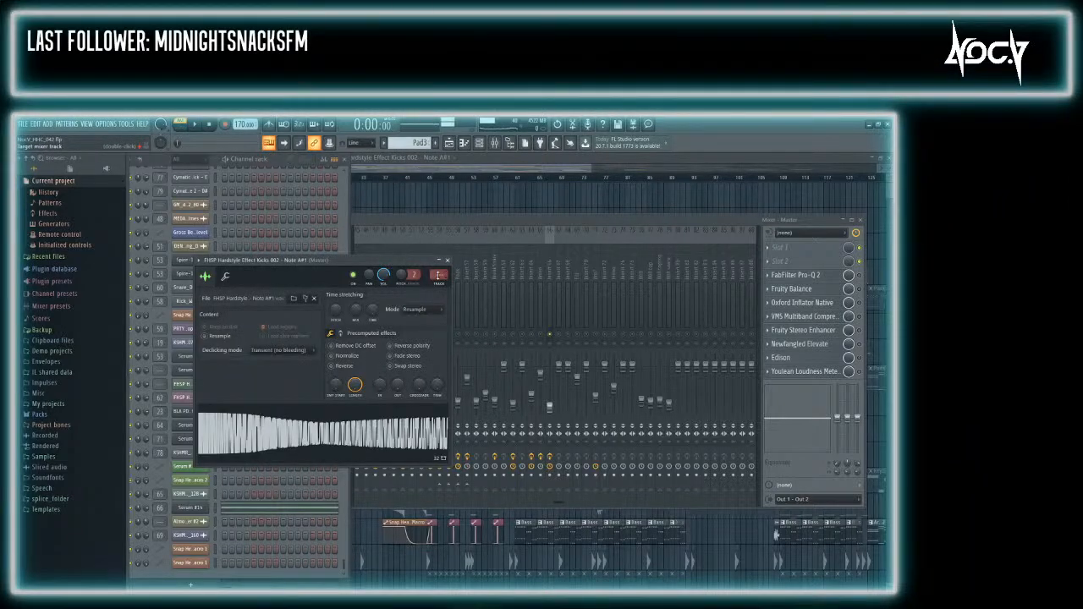
{"action": "left_click", "coordinate": [271, 163]}
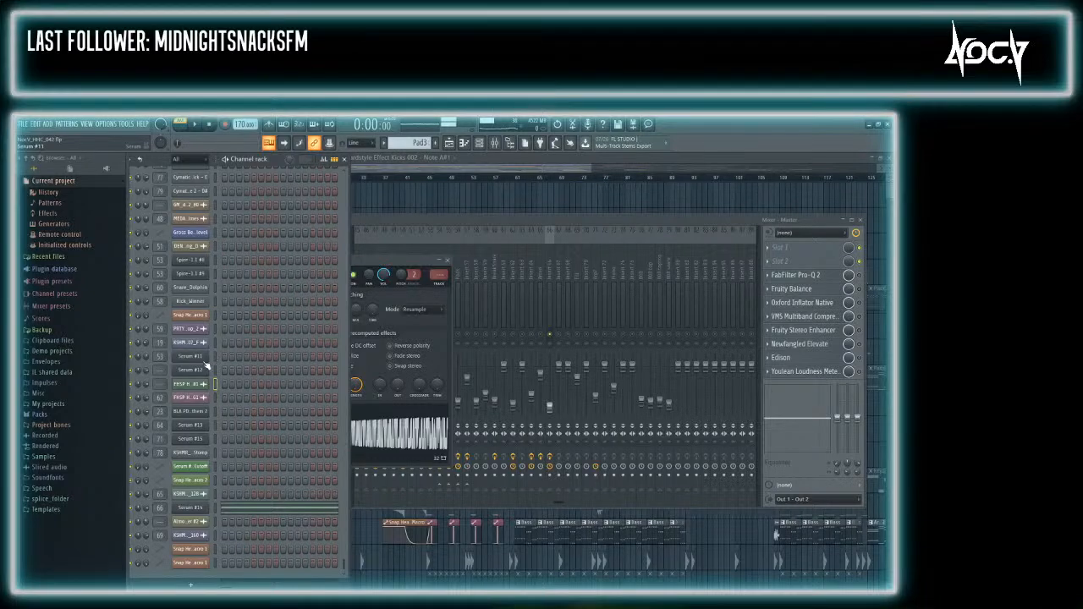
Open the FHSP Hardstyle Effect Kicks 057 channel, check its mixer track Insert 62 and look for its clips in the playlist
{"action": "left_click", "coordinate": [196, 397]}
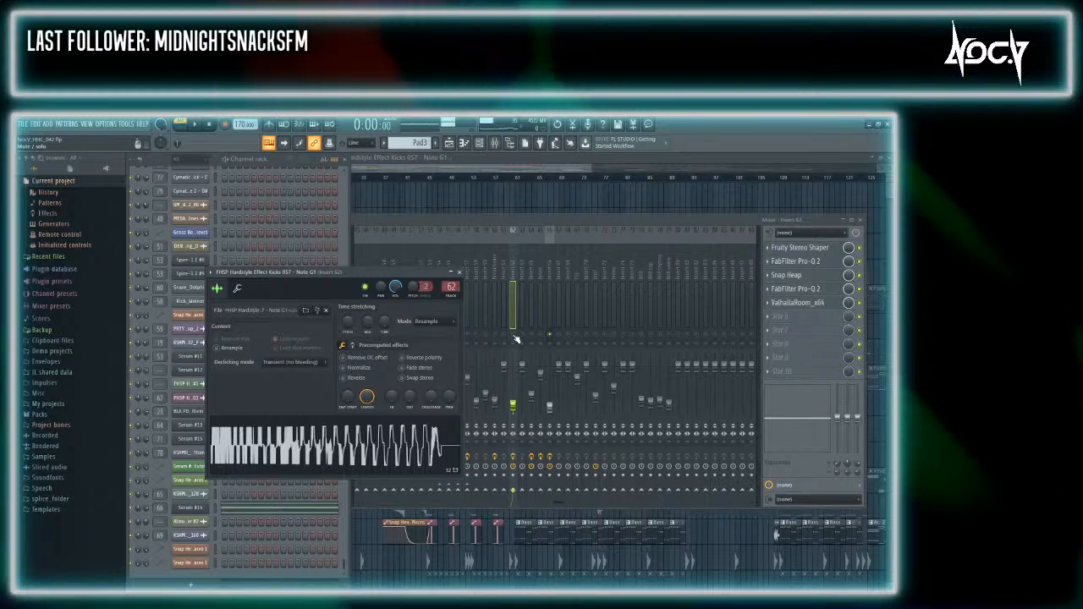
{"action": "left_click_drag", "start_coordinate": [548, 165], "coordinate": [555, 168]}
{"action": "key", "text": "F9"}
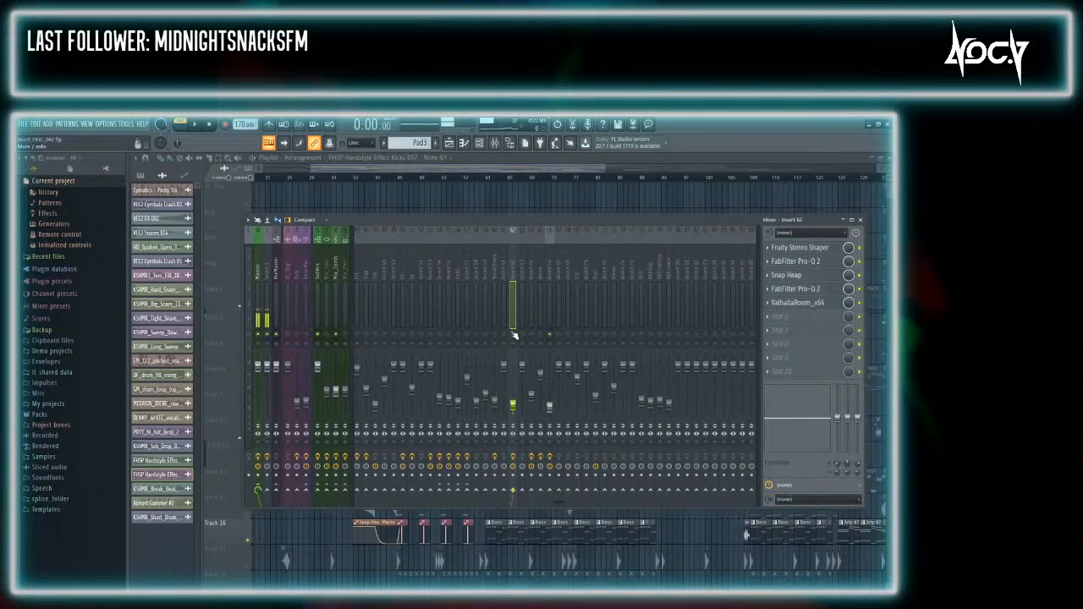
{"action": "scroll", "coordinate": [514, 546], "scroll_direction": "down", "scroll_amount": 5}
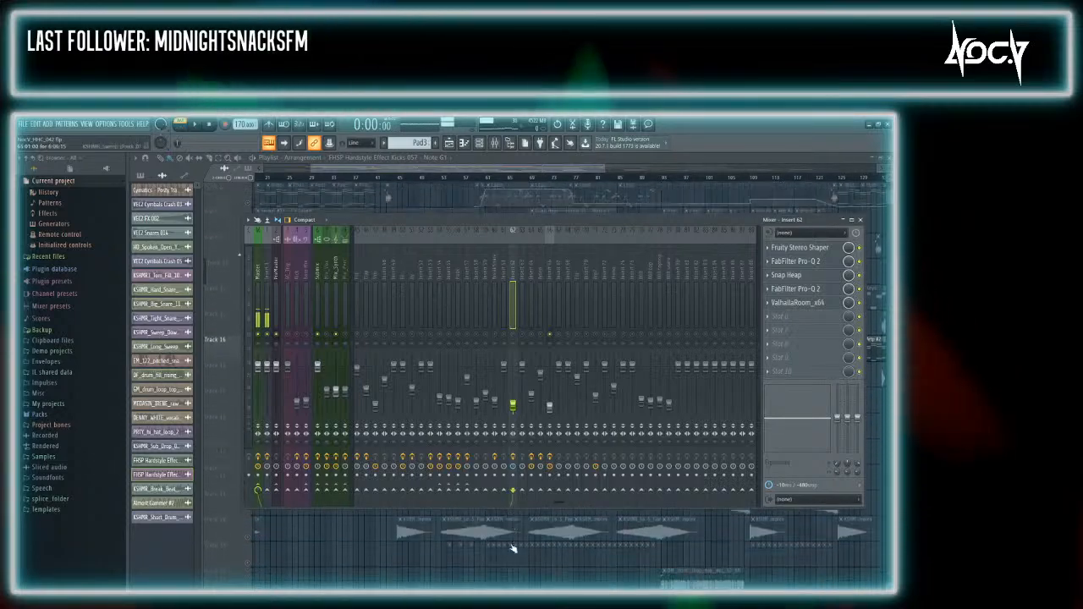
{"action": "scroll", "coordinate": [514, 546], "scroll_direction": "up", "scroll_amount": 5}
{"action": "scroll", "coordinate": [514, 541], "scroll_direction": "down", "scroll_amount": 11}
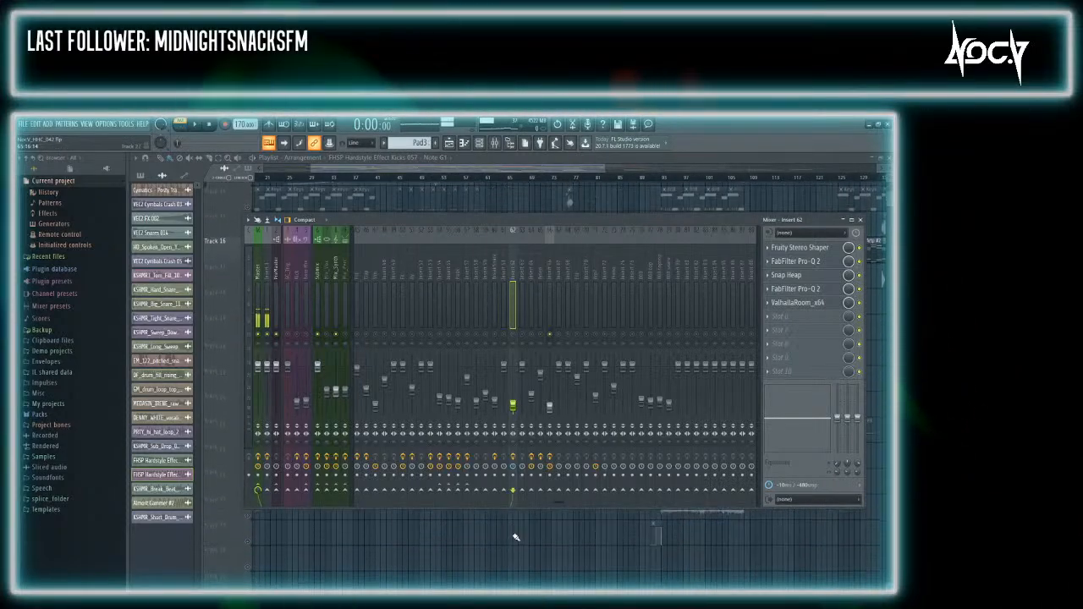
{"action": "scroll", "coordinate": [515, 538], "scroll_direction": "up", "scroll_amount": 9}
{"action": "scroll", "coordinate": [516, 495], "scroll_direction": "up", "scroll_amount": 1}
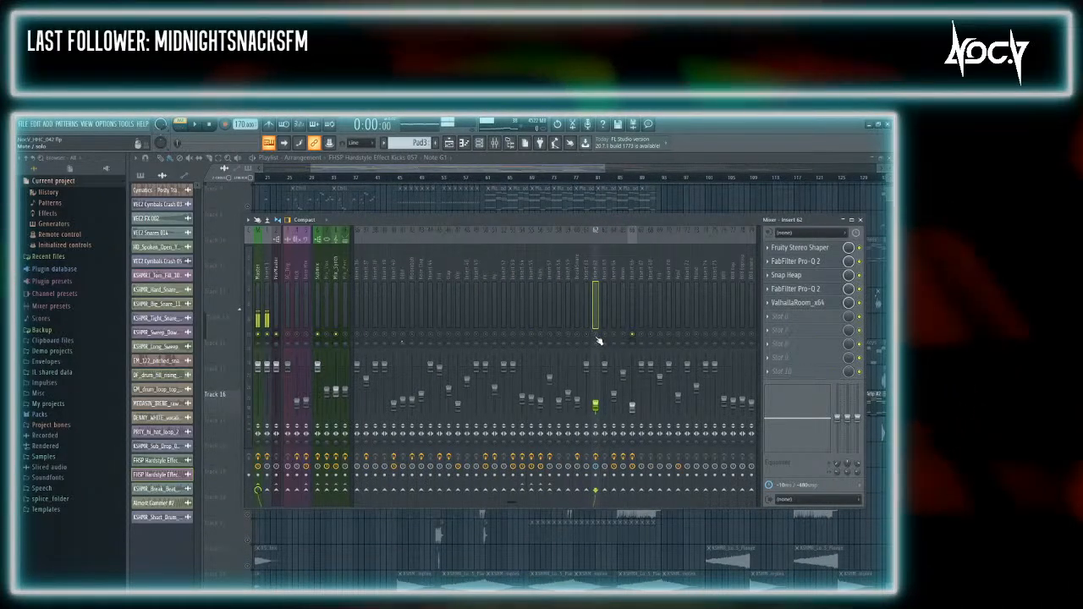
{"action": "key", "text": "F9"}
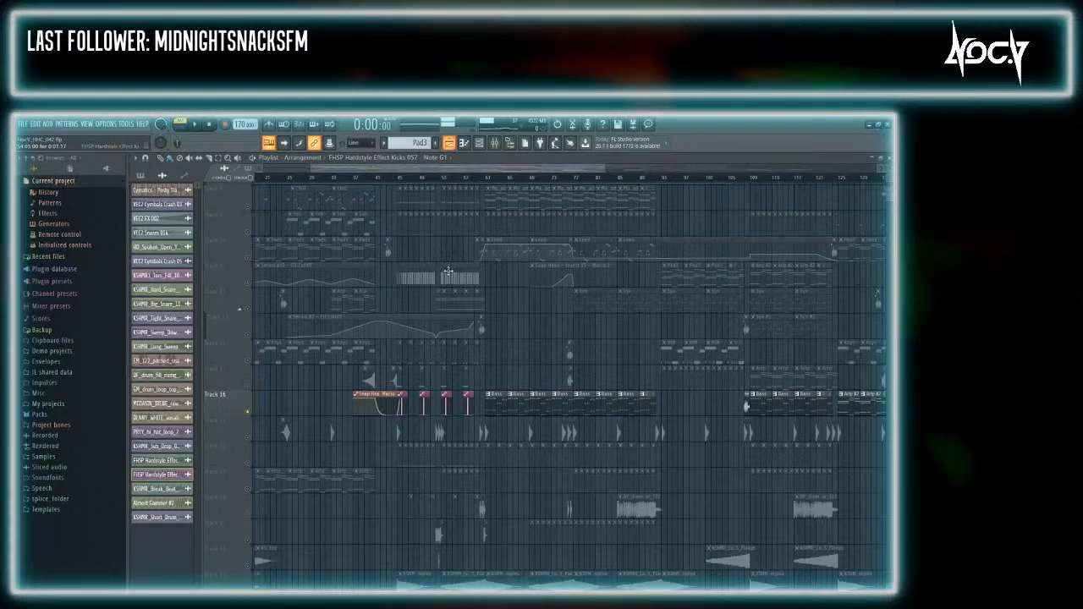
{"action": "key", "text": "F9"}
{"action": "key", "text": "F9"}
{"action": "key", "text": "F9"}
{"action": "key", "text": "F9"}
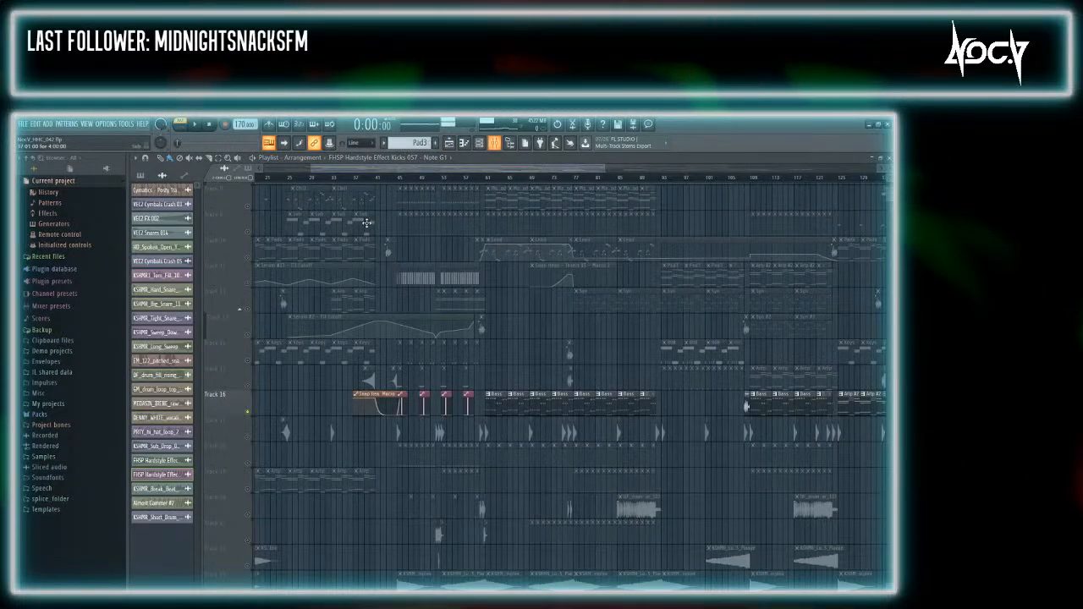
Play the soloed Track 16 from bar 49 and from bar 59 while checking the mixer levels
{"action": "left_click", "coordinate": [421, 177]}
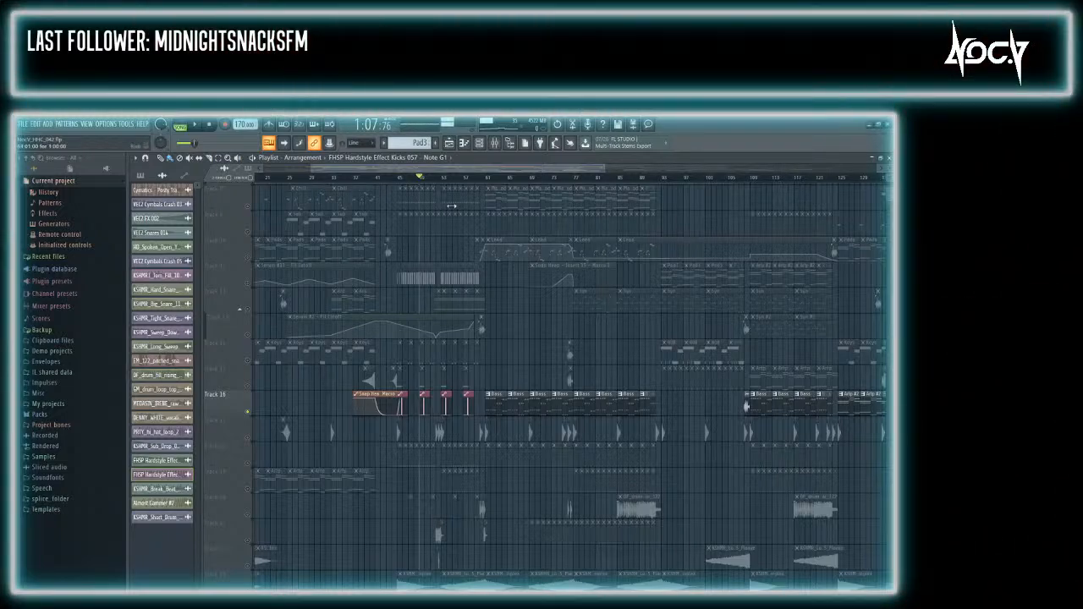
{"action": "key", "text": "F9"}
{"action": "left_click", "coordinate": [494, 143]}
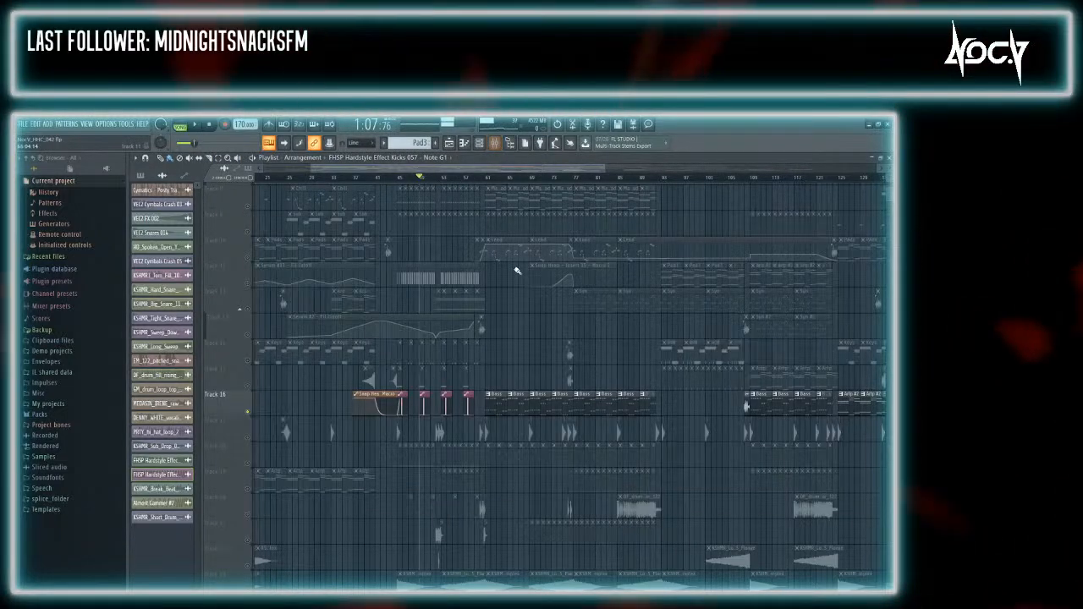
{"action": "left_click", "coordinate": [476, 179]}
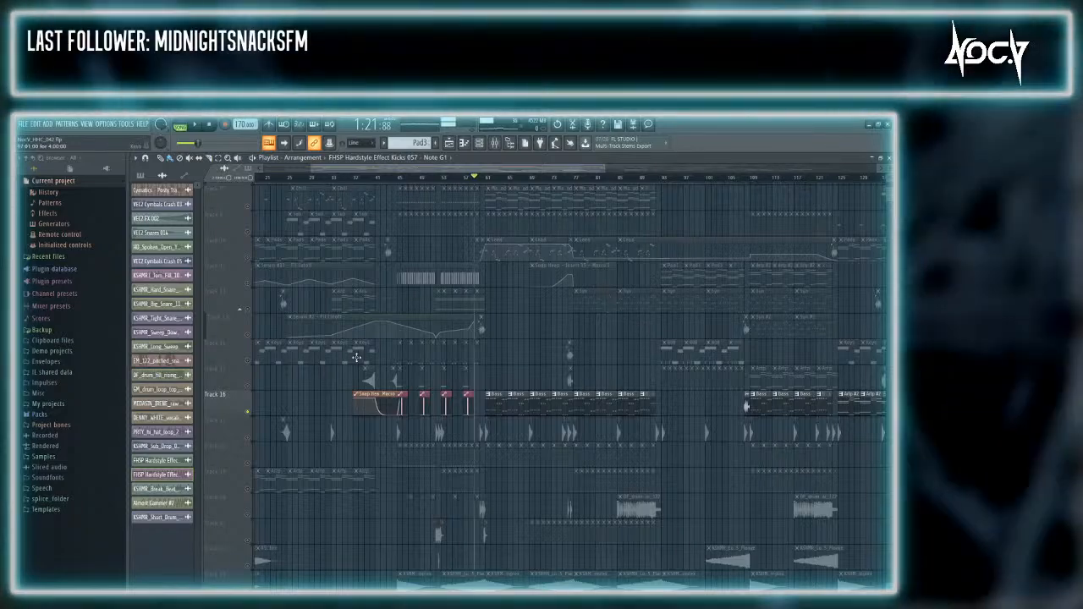
{"action": "key", "text": "F9"}
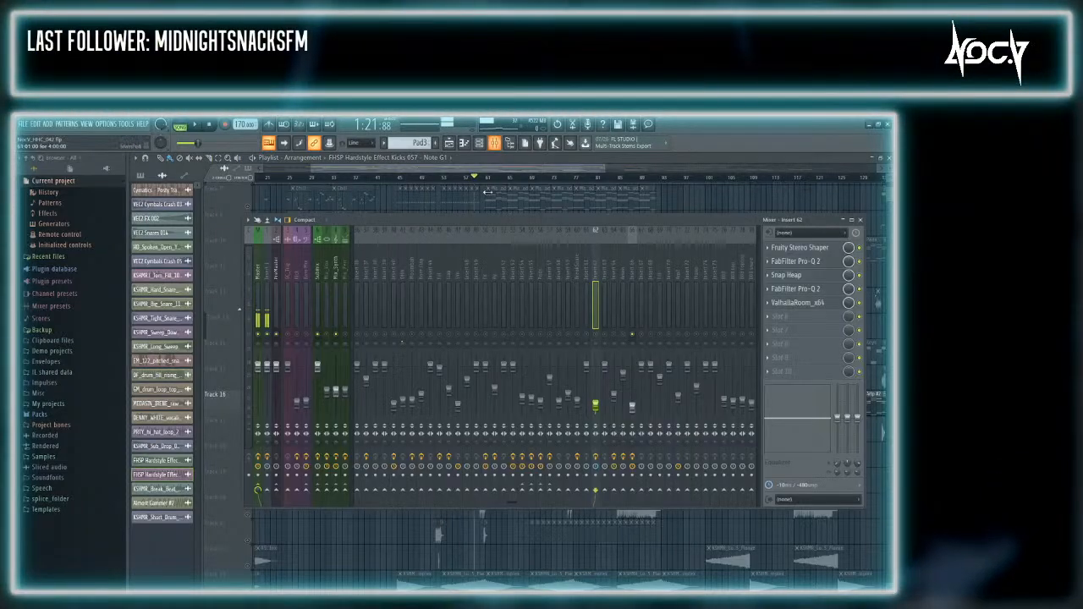
{"action": "key", "text": "F9"}
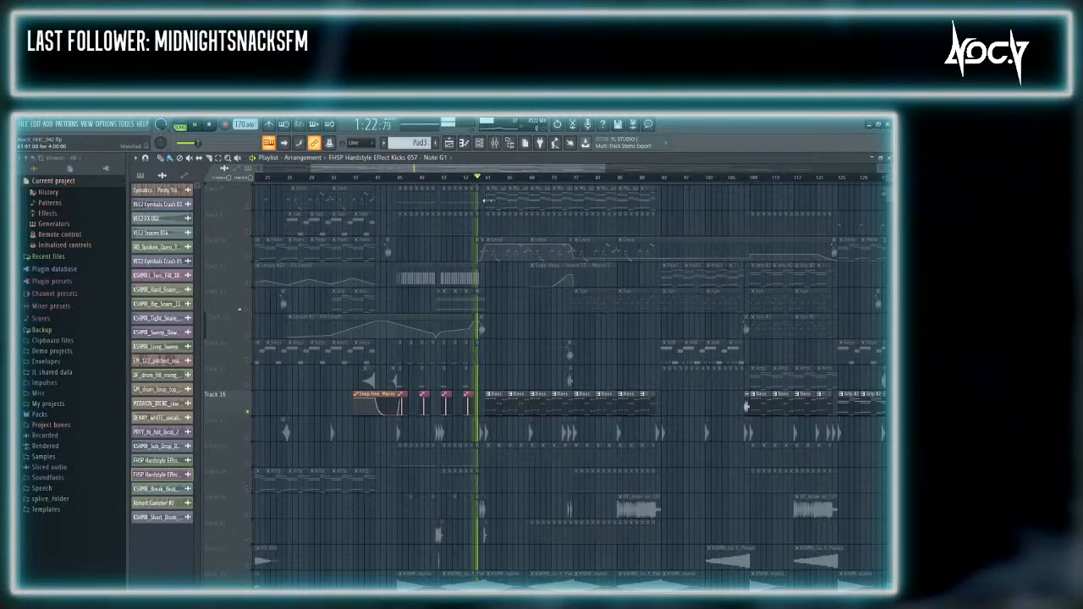
{"action": "key", "text": "F9"}
{"action": "key", "text": "F9"}
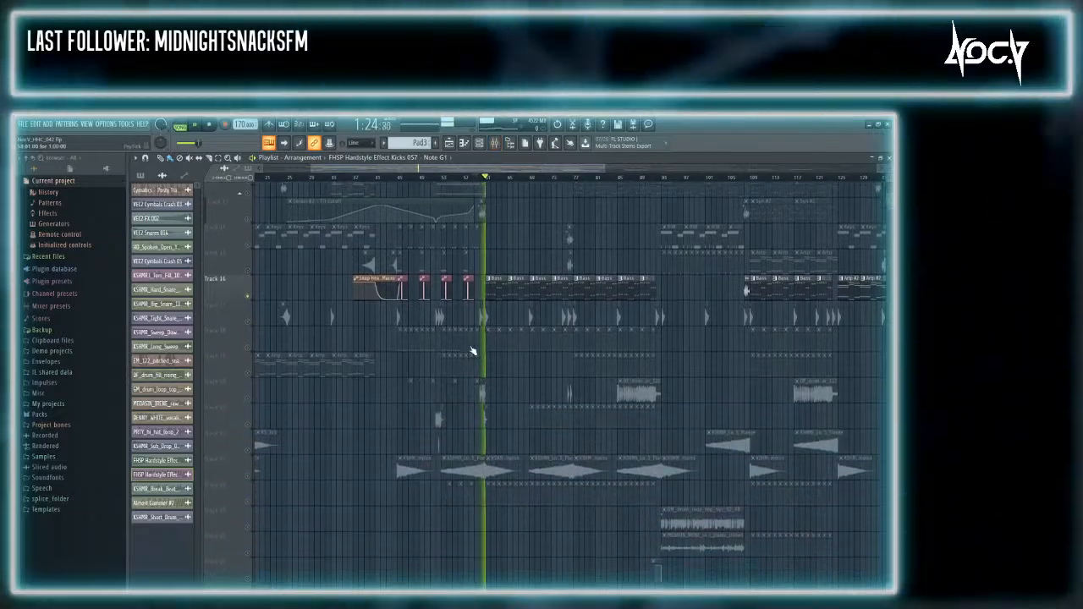
Unsolo Track 16 in the playlist and move playback to the start of the arrangement
{"action": "scroll", "coordinate": [471, 343], "scroll_direction": "up", "scroll_amount": 3}
{"action": "scroll", "coordinate": [470, 340], "scroll_direction": "up", "scroll_amount": 5}
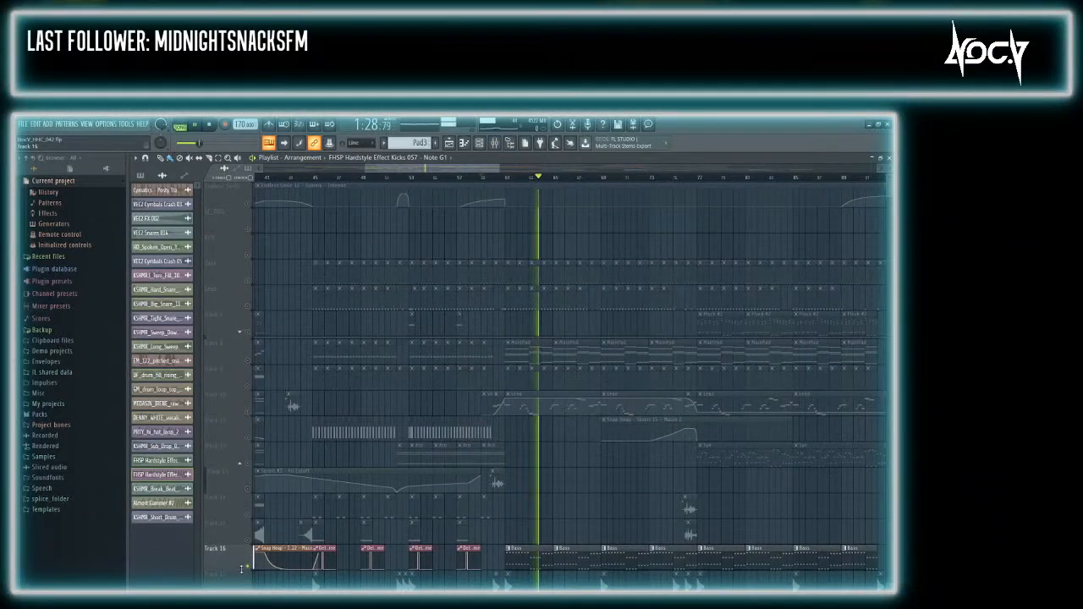
{"action": "scroll", "coordinate": [251, 558], "scroll_direction": "down", "scroll_amount": 4}
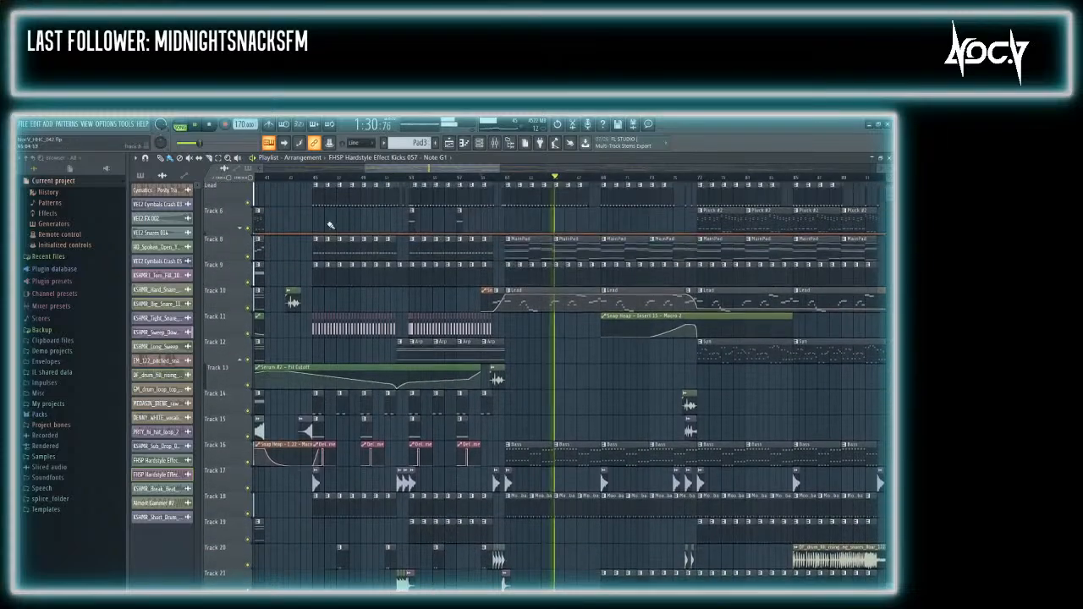
{"action": "left_click_drag", "start_coordinate": [401, 175], "coordinate": [122, 163]}
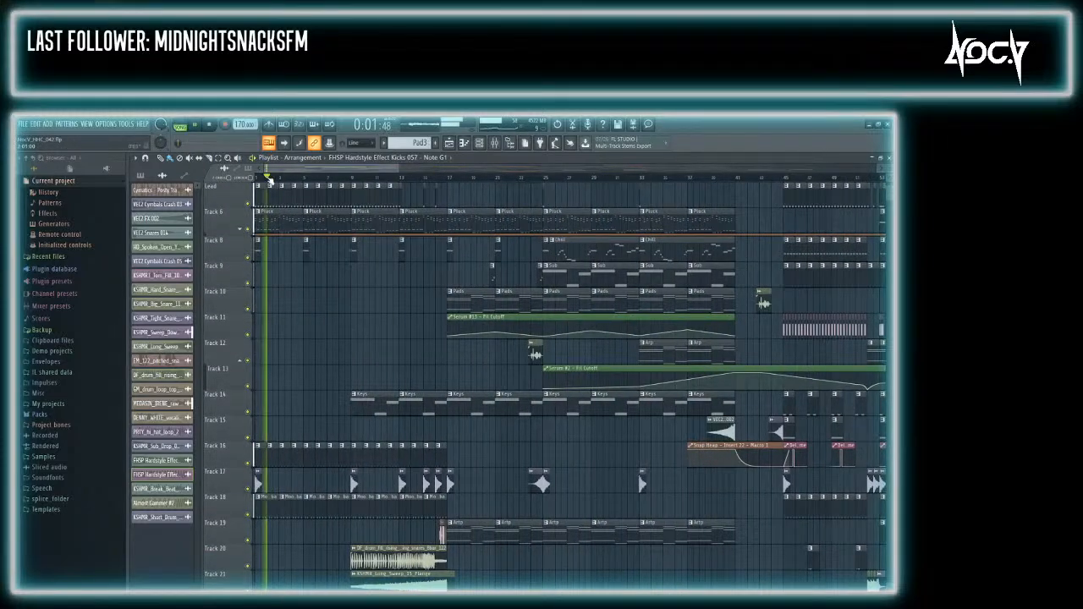
Open the KSHMR_Sweep_Down_08_Complex clip on Track 22, route its channel to a free mixer track and name that track FX
{"action": "scroll", "coordinate": [333, 383], "scroll_direction": "down", "scroll_amount": 7}
{"action": "double_click", "coordinate": [282, 433]}
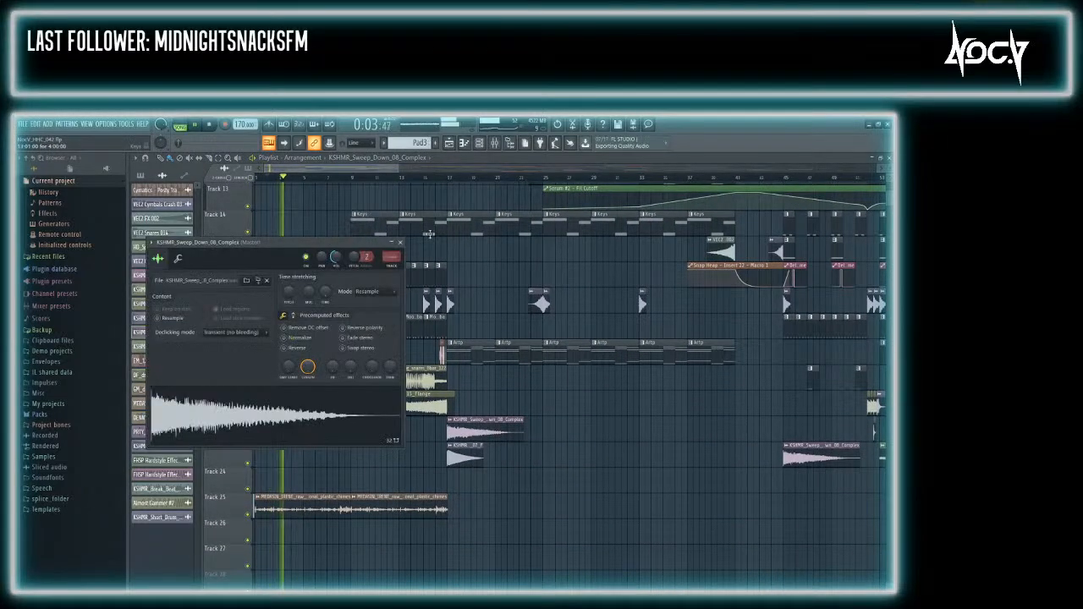
{"action": "key", "text": "F9"}
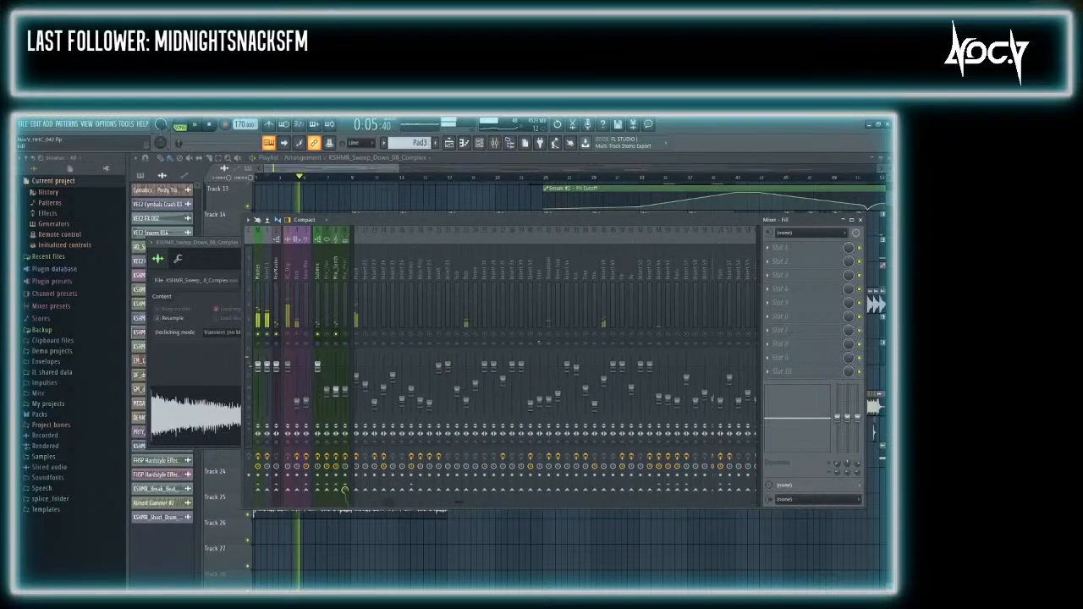
{"action": "key", "text": "Right"}
{"action": "key", "text": "Right"}
{"action": "key", "text": "Right"}
{"action": "key", "text": "Right"}
{"action": "key", "text": "Right"}
{"action": "key", "text": "Right"}
{"action": "key", "text": "Right"}
{"action": "key", "text": "Left"}
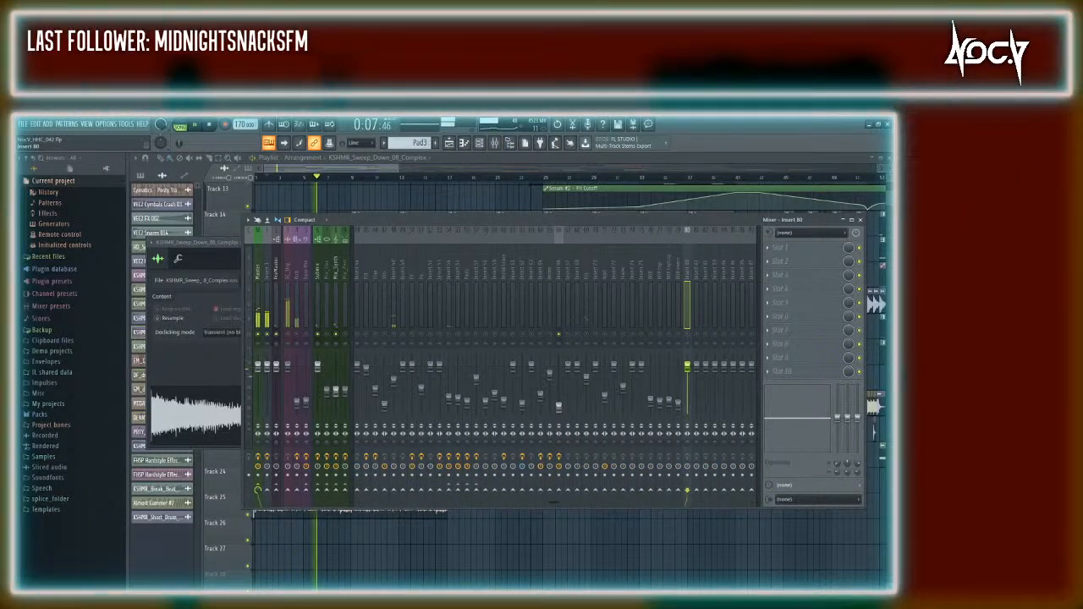
{"action": "key", "text": "Right"}
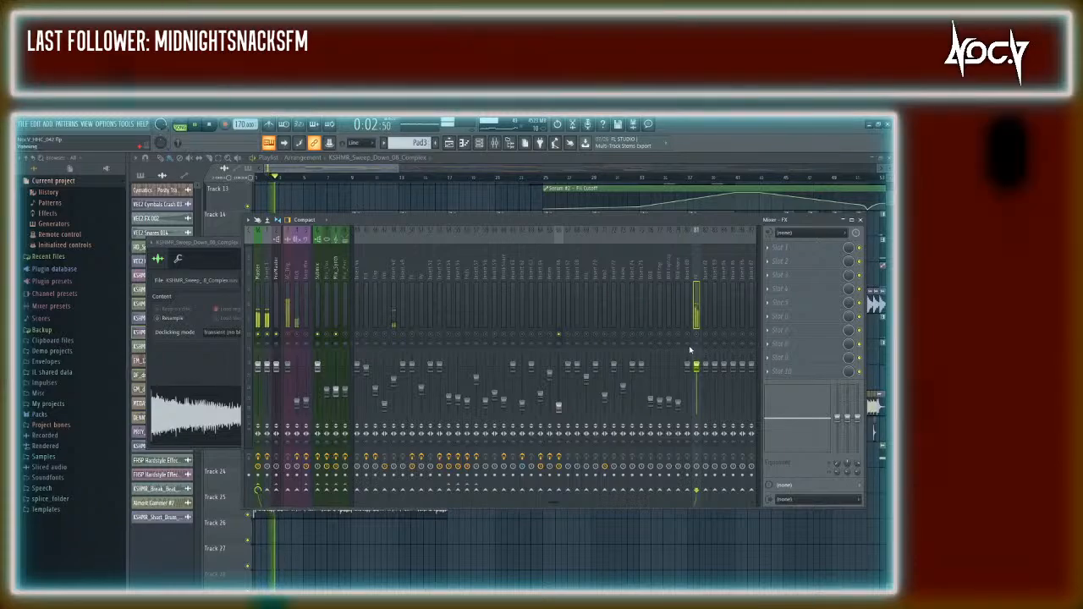
Lower the FX mixer track's fader and restart playback to check the sweep's level
{"action": "left_click_drag", "start_coordinate": [695, 366], "coordinate": [701, 403]}
{"action": "key", "text": "space"}
{"action": "key", "text": "space"}
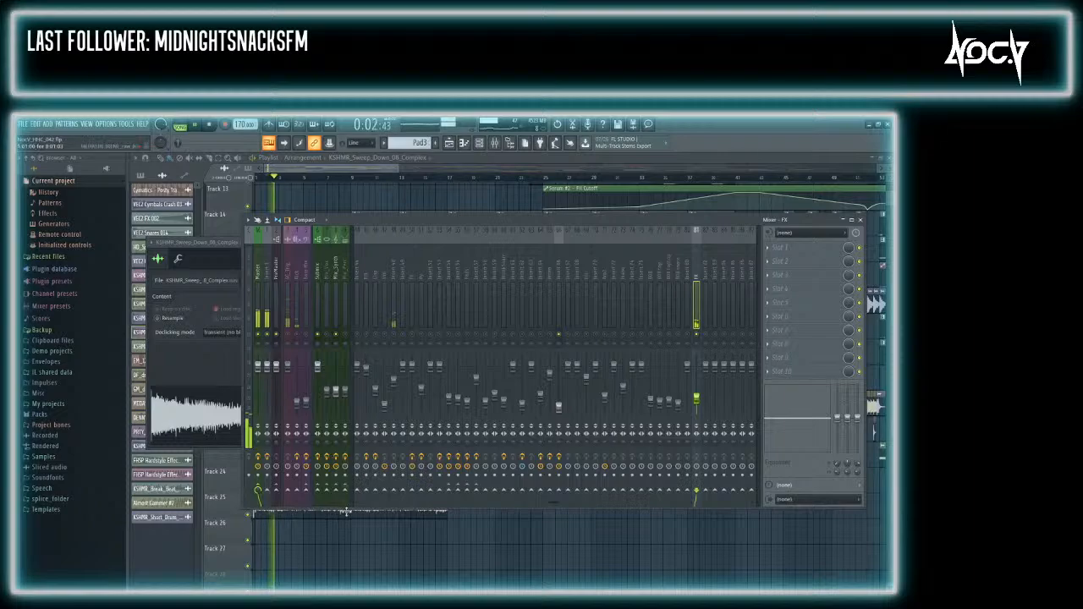
Open the MEDASIN_IRENE clip's channel on Track 25 and lower the fader of its mixer track, Insert 48
{"action": "left_click", "coordinate": [346, 511]}
{"action": "key", "text": "F9"}
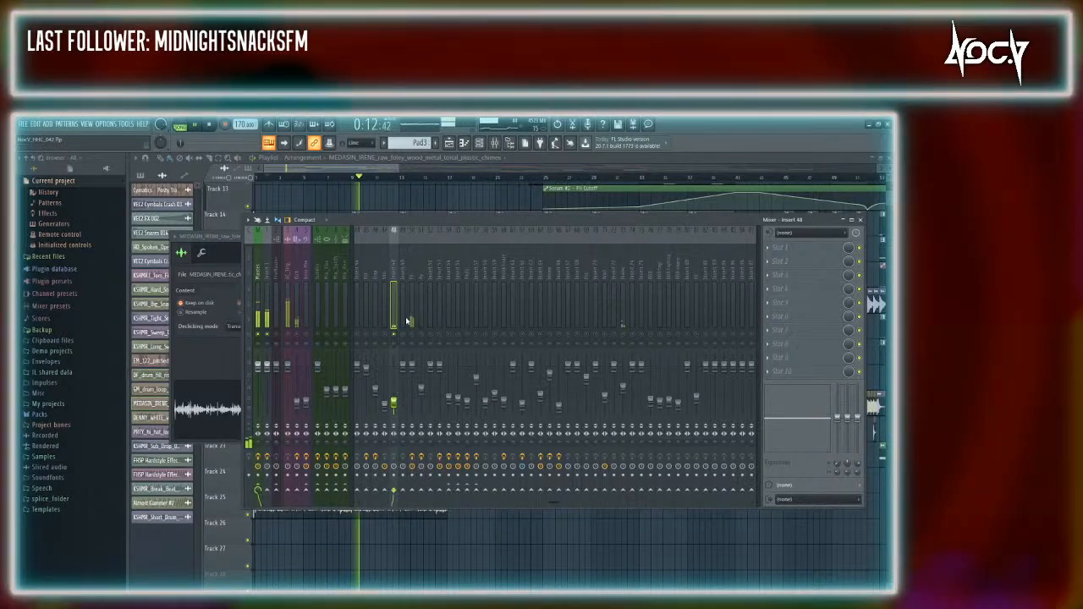
{"action": "left_click", "coordinate": [504, 165]}
Open the DF_drum_fill_rising_building_snares_8bar_122 clip on Track 20, route its channel to a free mixer track and name it LongFill
{"action": "double_click", "coordinate": [421, 384]}
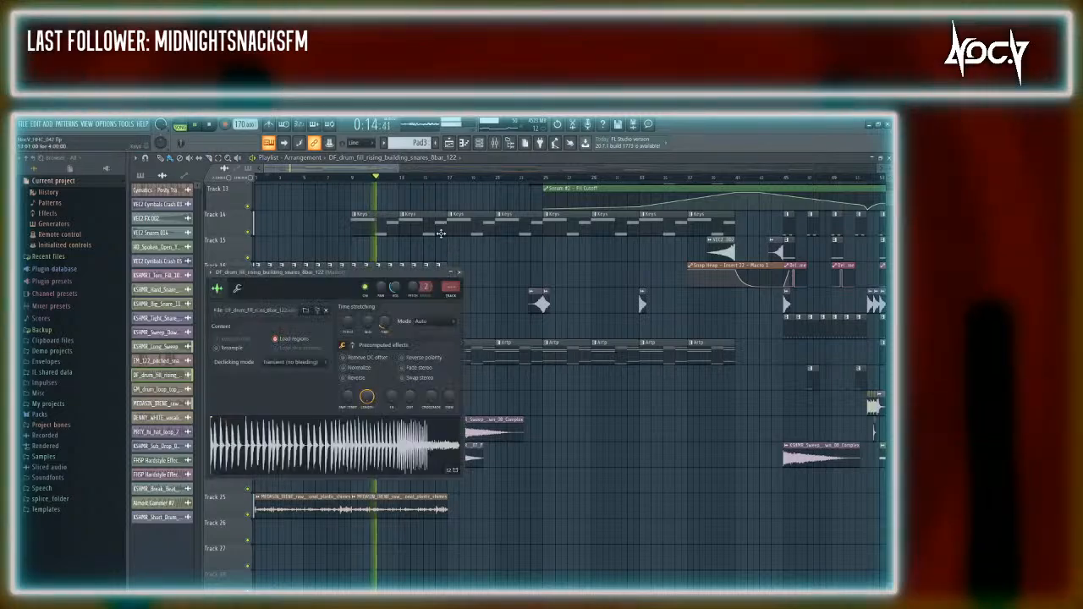
{"action": "key", "text": "F9"}
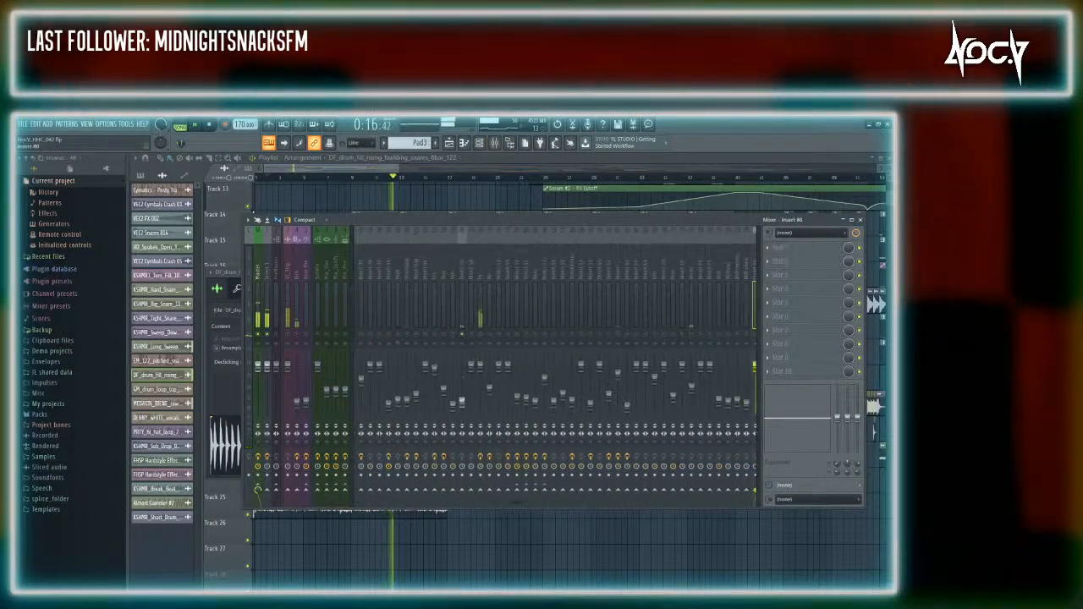
{"action": "key", "text": "Right"}
{"action": "key", "text": "Right"}
{"action": "key", "text": "Right"}
{"action": "key", "text": "Right"}
{"action": "key", "text": "Right"}
{"action": "key", "text": "Right"}
{"action": "key", "text": "Right"}
{"action": "key", "text": "Right"}
{"action": "key", "text": "Right"}
{"action": "key", "text": "Right"}
{"action": "key", "text": "Right"}
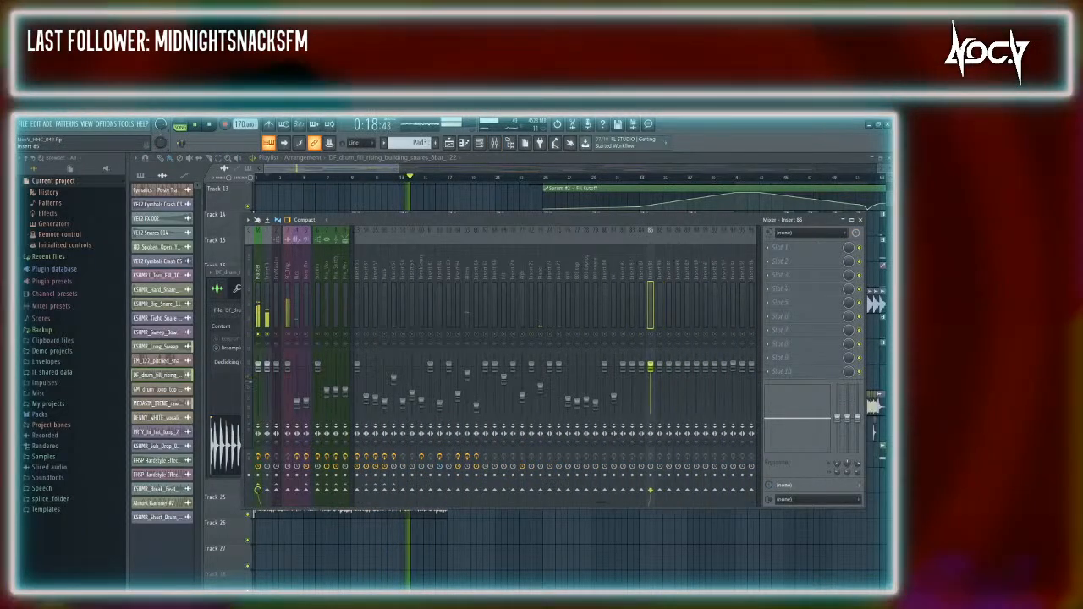
{"action": "key", "text": "Left"}
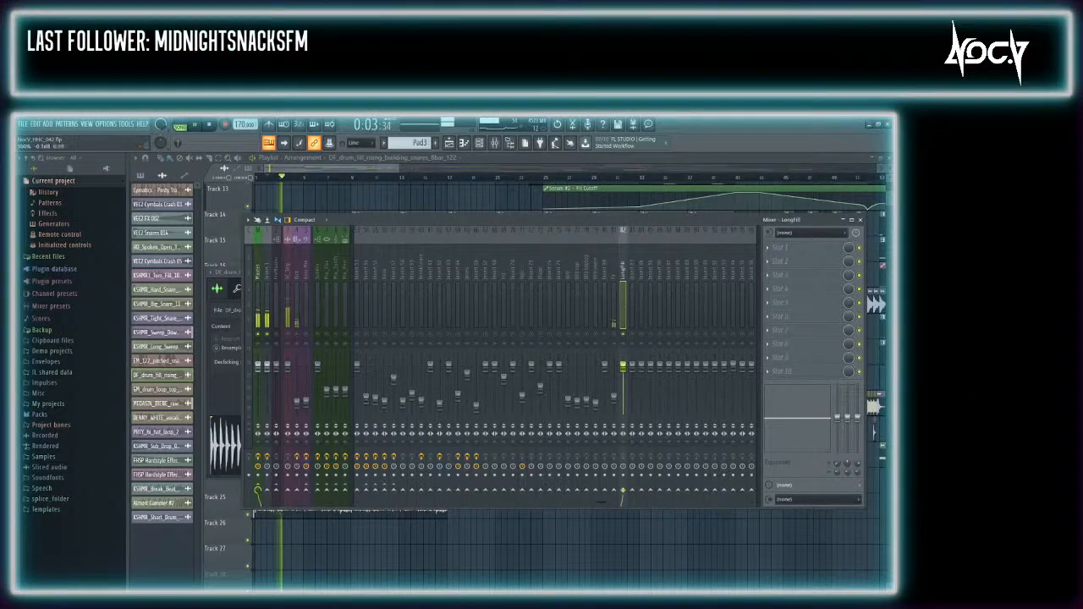
Play the arrangement from bar 9 and lower the LongFill mixer track's fader
{"action": "left_click", "coordinate": [355, 179]}
{"action": "key", "text": "F9"}
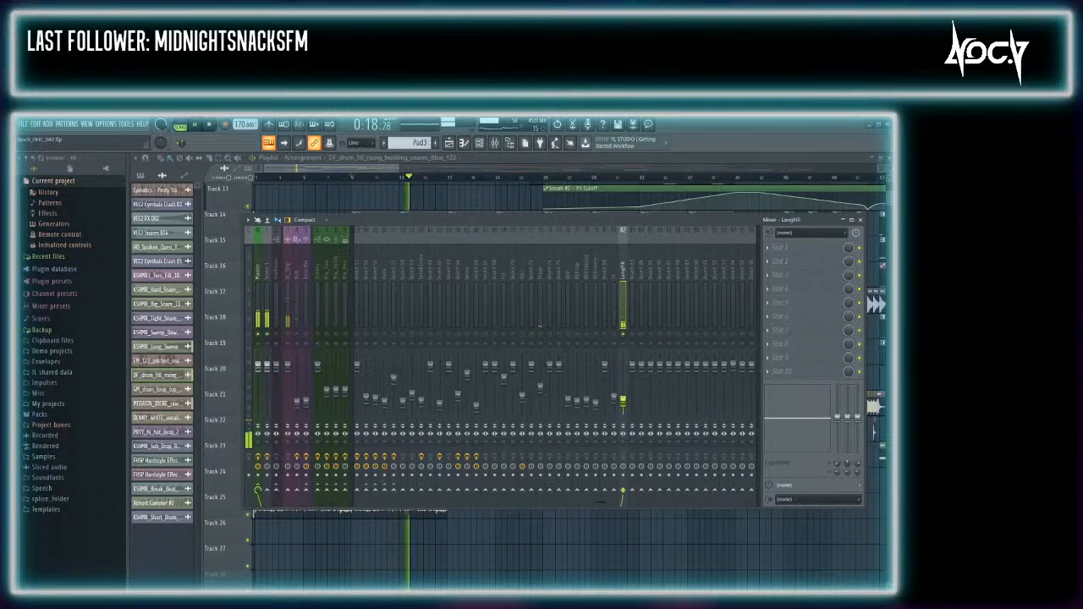
{"action": "key", "text": "F9"}
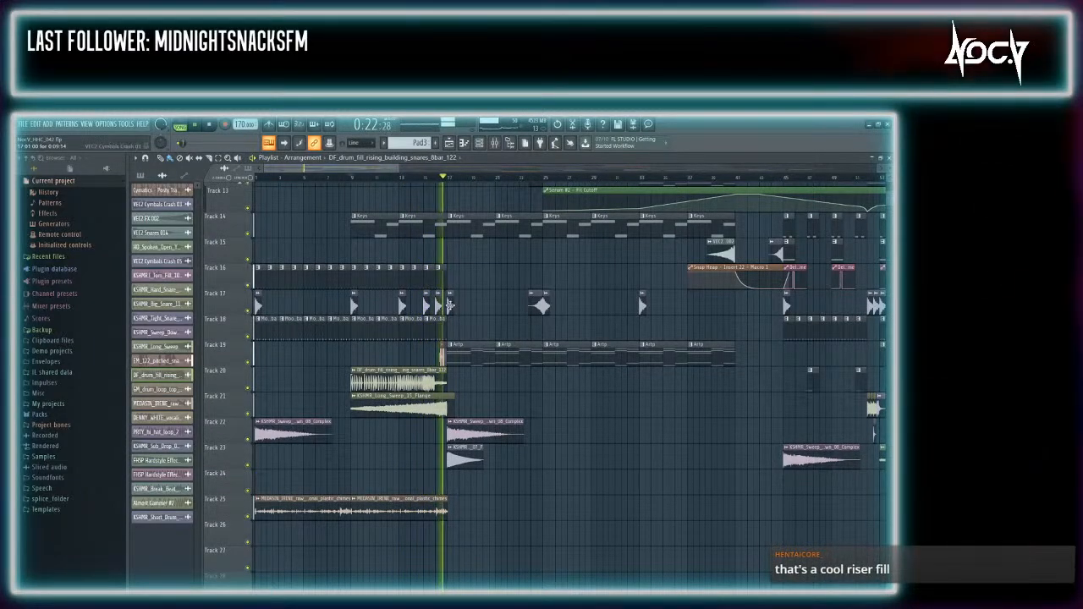
Open the VEC2 Cymbals Crash 03 clip on Track 17 and lower the fader of its Crash mixer track
{"action": "double_click", "coordinate": [462, 306]}
{"action": "key", "text": "F9"}
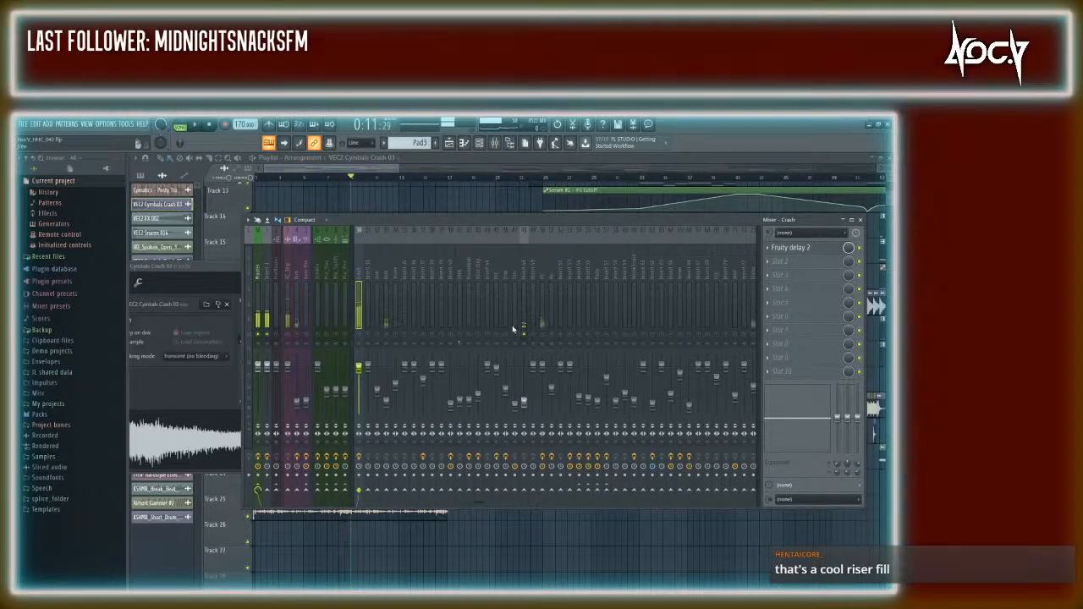
{"action": "key", "text": "F9"}
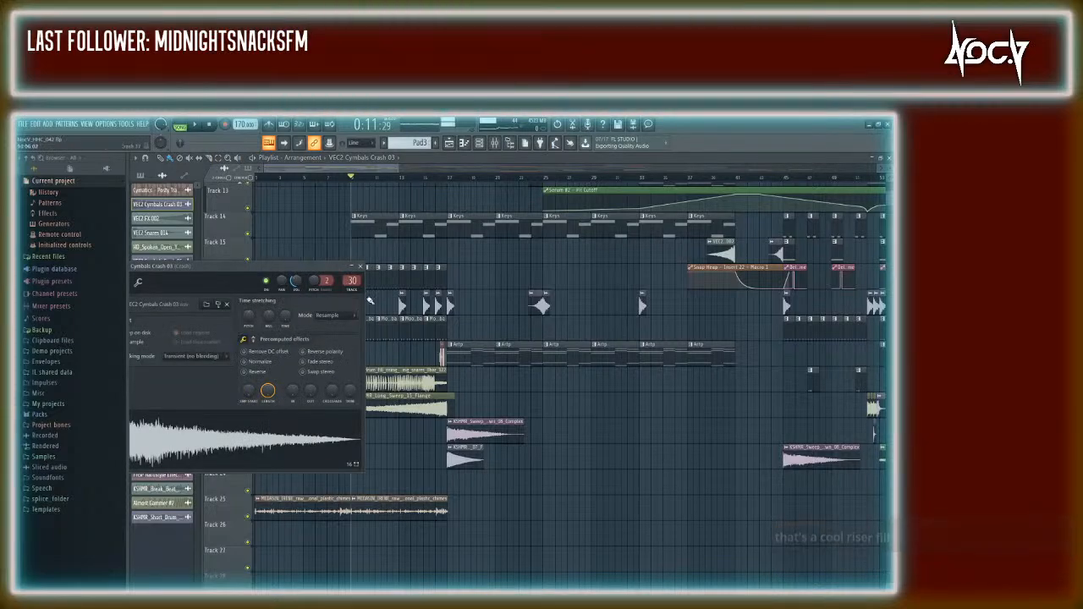
{"action": "key", "text": "F9"}
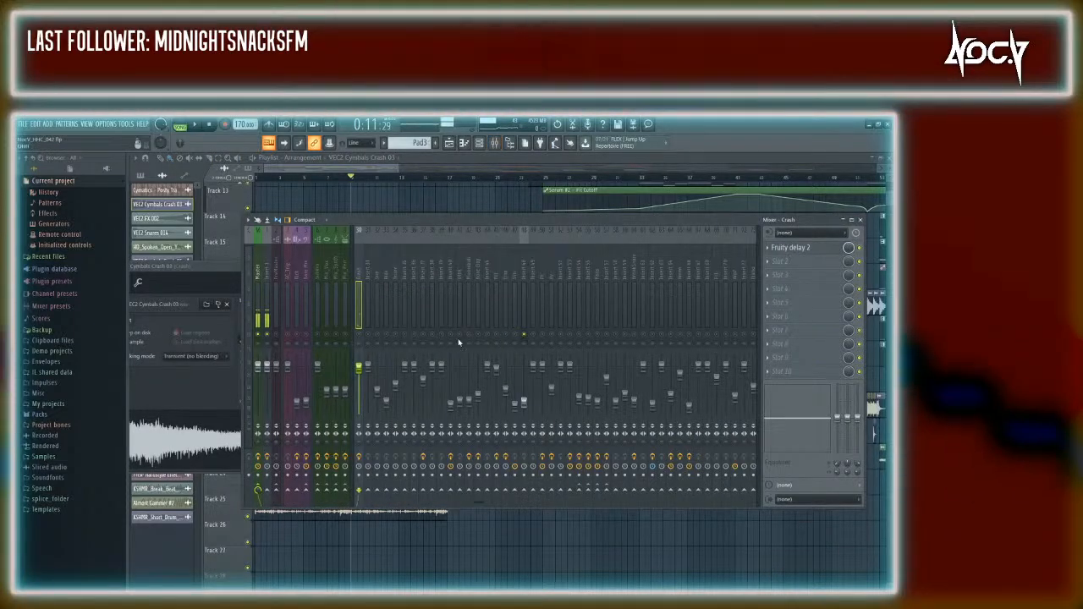
{"action": "left_click", "coordinate": [443, 366]}
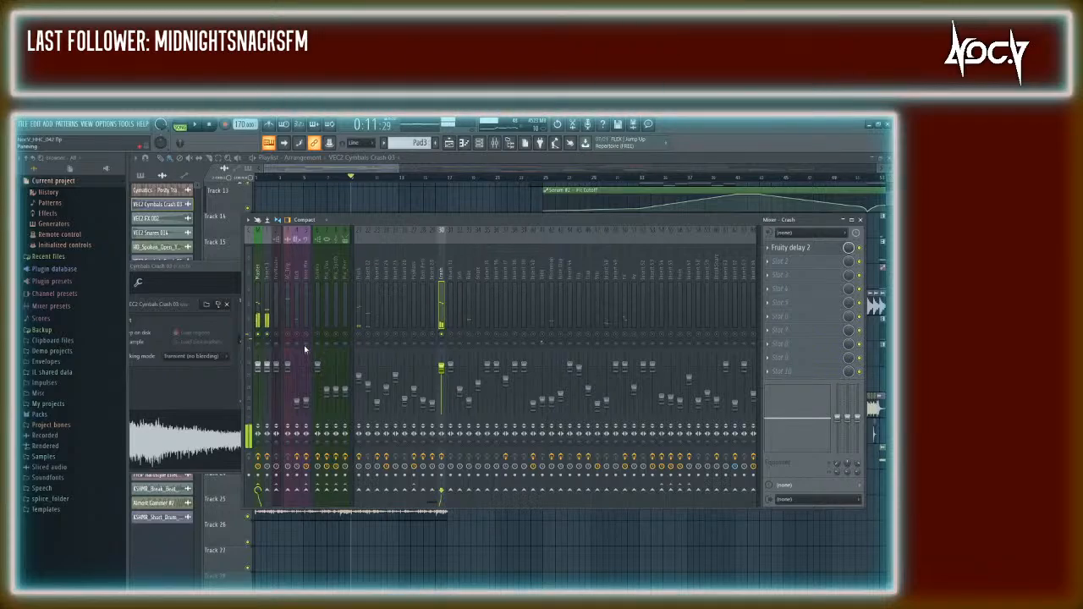
{"action": "left_click_drag", "start_coordinate": [443, 372], "coordinate": [442, 404]}
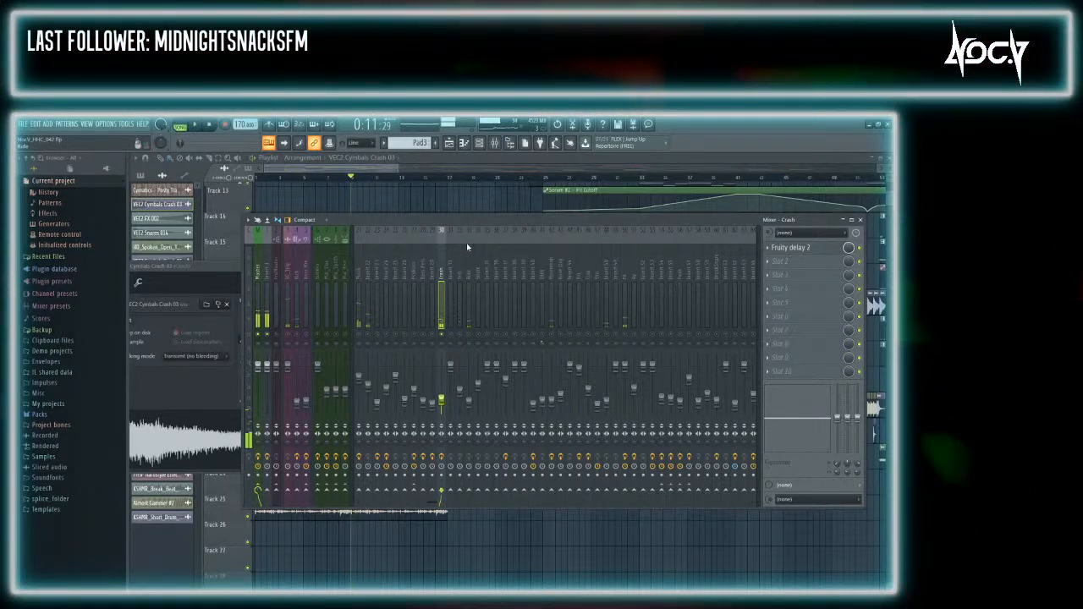
Open the reversed VEC2 Cymbals Crash 05 clip on Track 17, route its channel to mixer track 82 and name it FX
{"action": "left_click", "coordinate": [454, 165]}
{"action": "scroll", "coordinate": [482, 368], "scroll_direction": "up", "scroll_amount": 2}
{"action": "scroll", "coordinate": [461, 371], "scroll_direction": "down", "scroll_amount": 1}
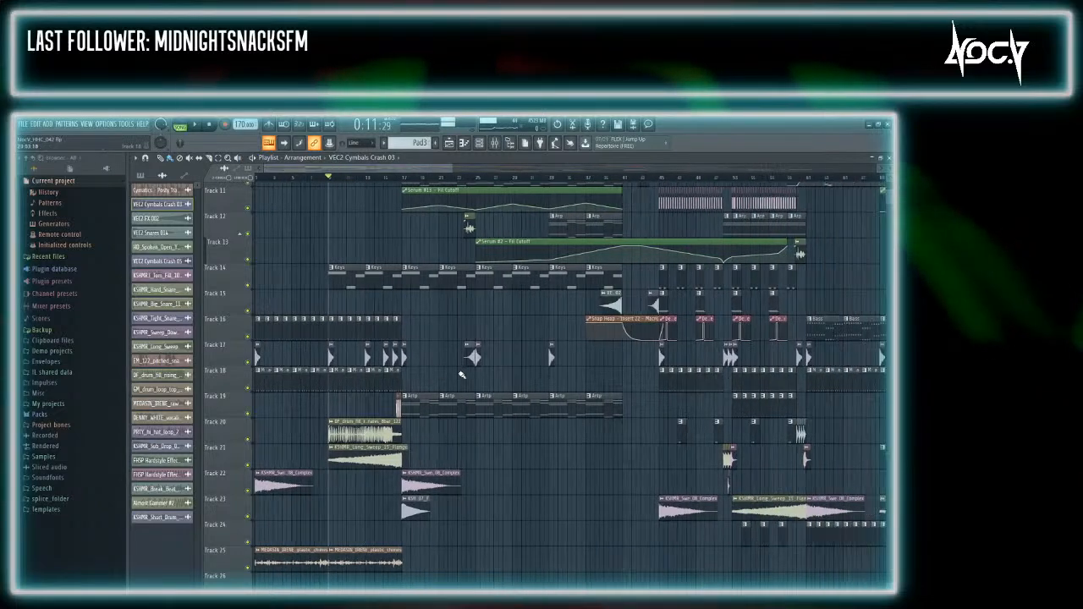
{"action": "scroll", "coordinate": [440, 368], "scroll_direction": "up", "scroll_amount": 3}
{"action": "double_click", "coordinate": [392, 359]}
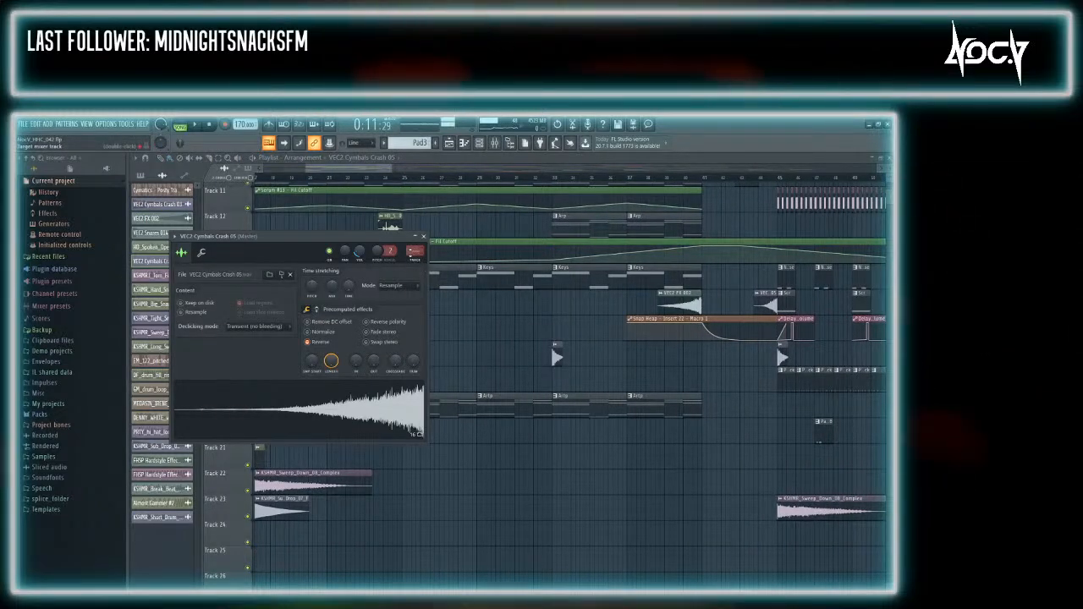
{"action": "key", "text": "F9"}
{"action": "key", "text": "F9"}
{"action": "key", "text": "F9"}
{"action": "left_click_drag", "start_coordinate": [414, 251], "coordinate": [415, 182]}
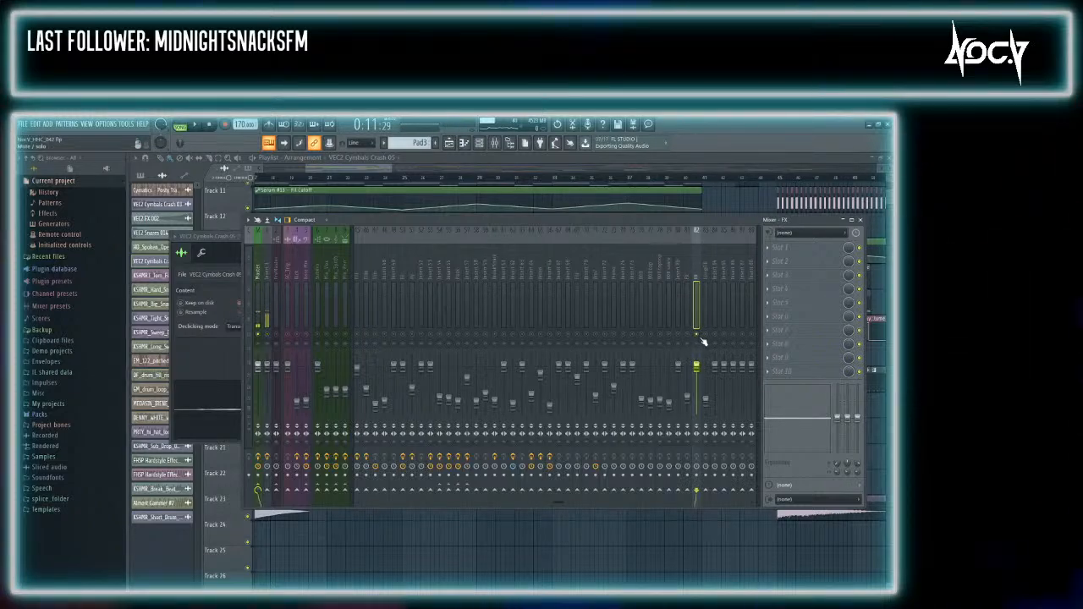
Play the arrangement from around bar 24 and lower the fader of the FX mixer track 82
{"action": "left_click", "coordinate": [392, 185]}
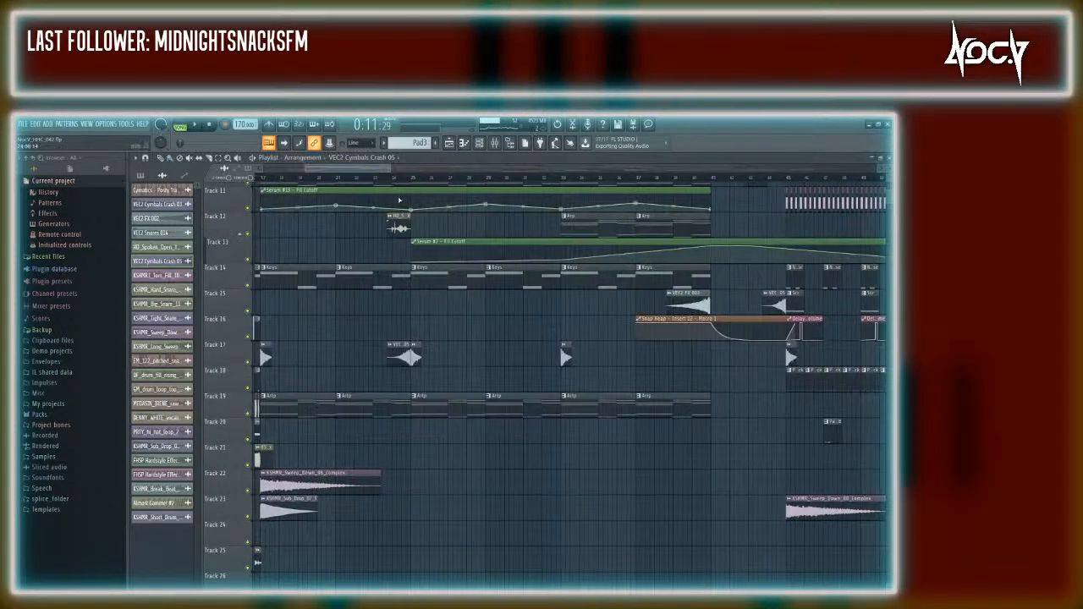
{"action": "key", "text": "F9"}
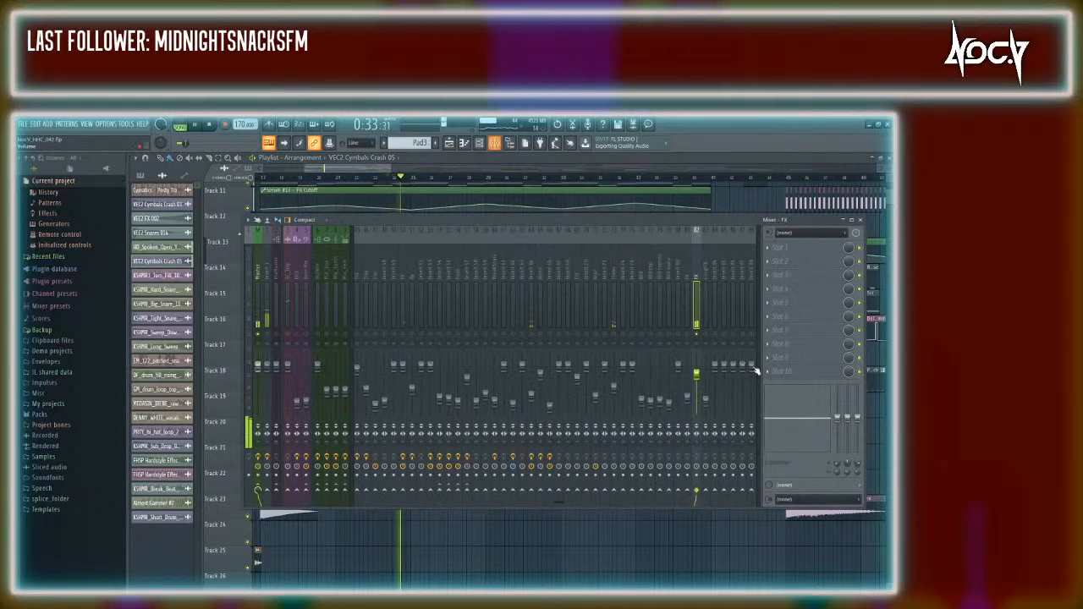
{"action": "left_click_drag", "start_coordinate": [697, 365], "coordinate": [696, 395]}
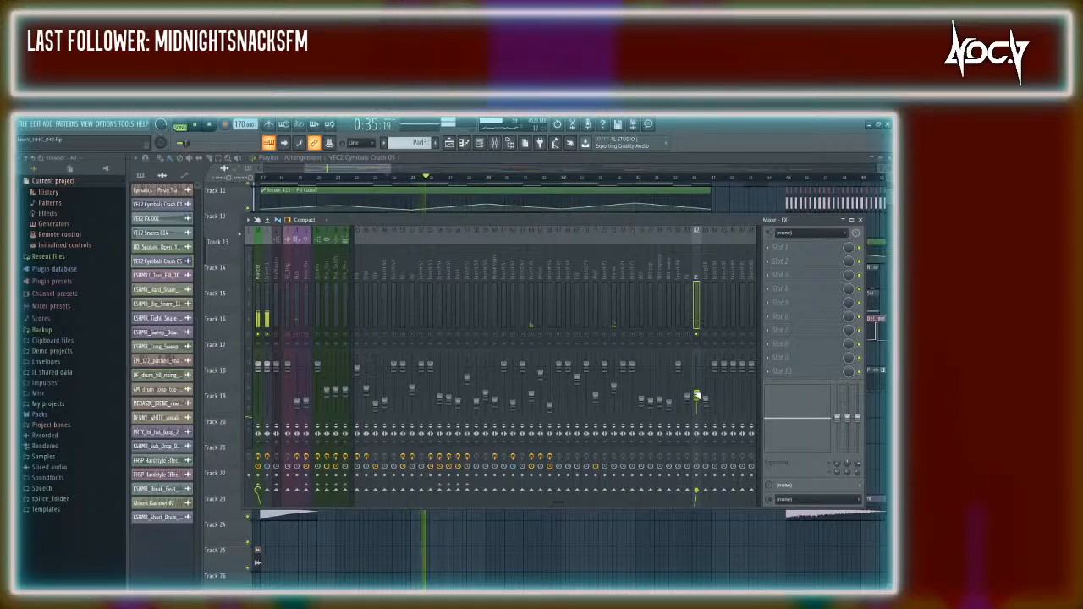
{"action": "key", "text": "space"}
{"action": "key", "text": "F9"}
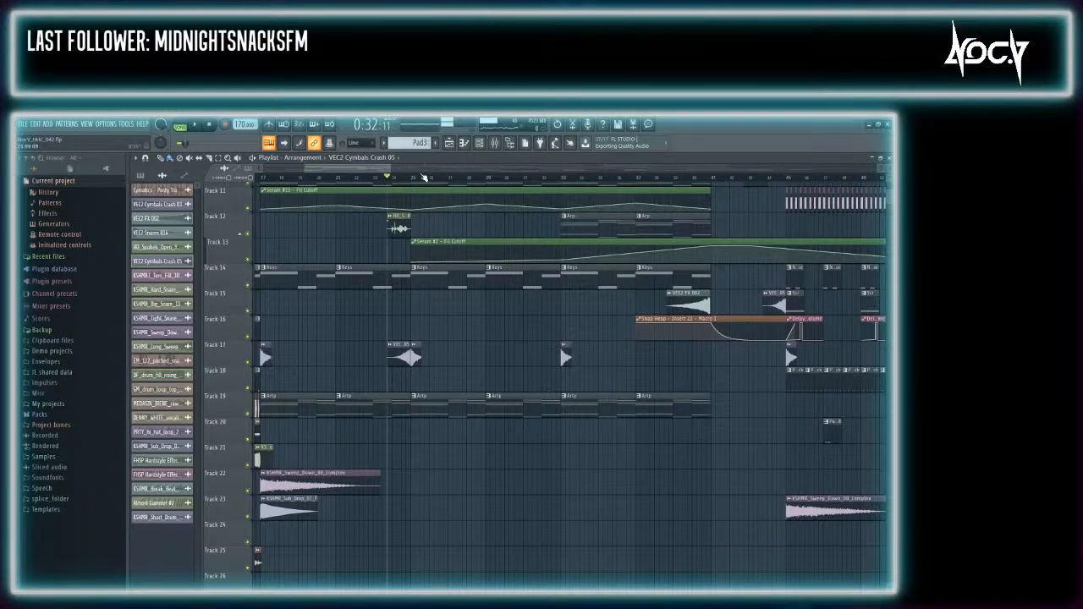
Open the HD_Spoken_Open_Your_Eyes_Whisper clip on Track 12 and lower the fader of its mixer track, Insert 37, to about -20.5 dB
{"action": "double_click", "coordinate": [403, 226]}
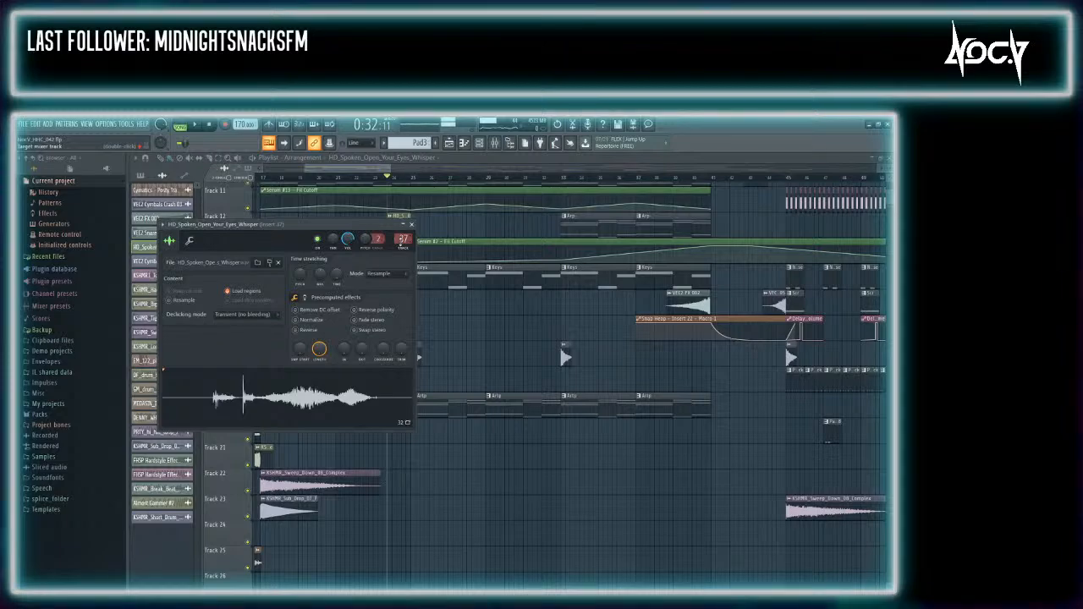
{"action": "double_click", "coordinate": [402, 238]}
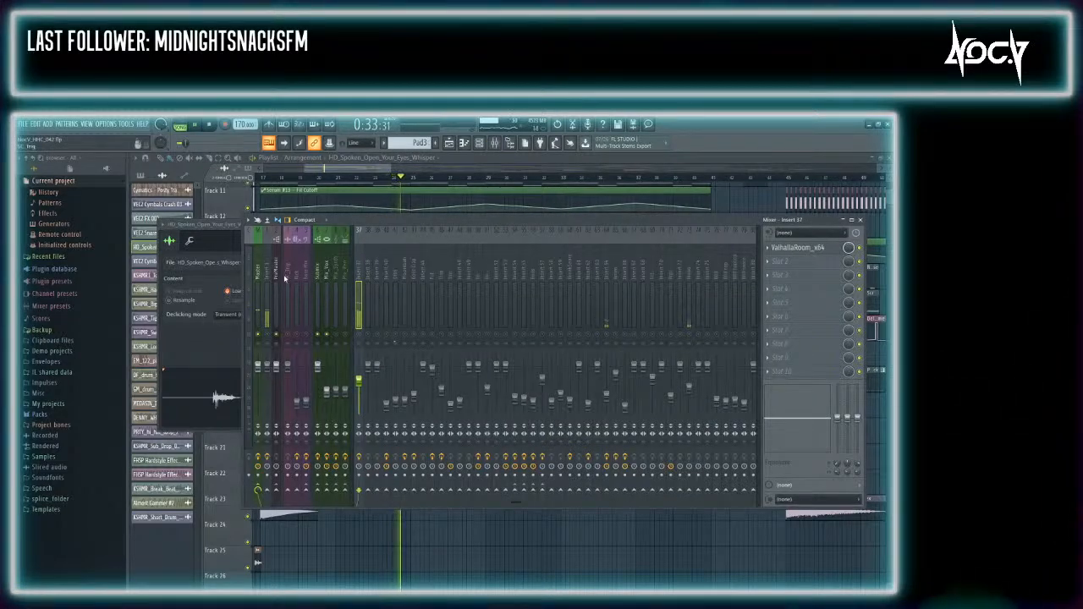
{"action": "left_click", "coordinate": [226, 225]}
{"action": "left_click", "coordinate": [520, 222]}
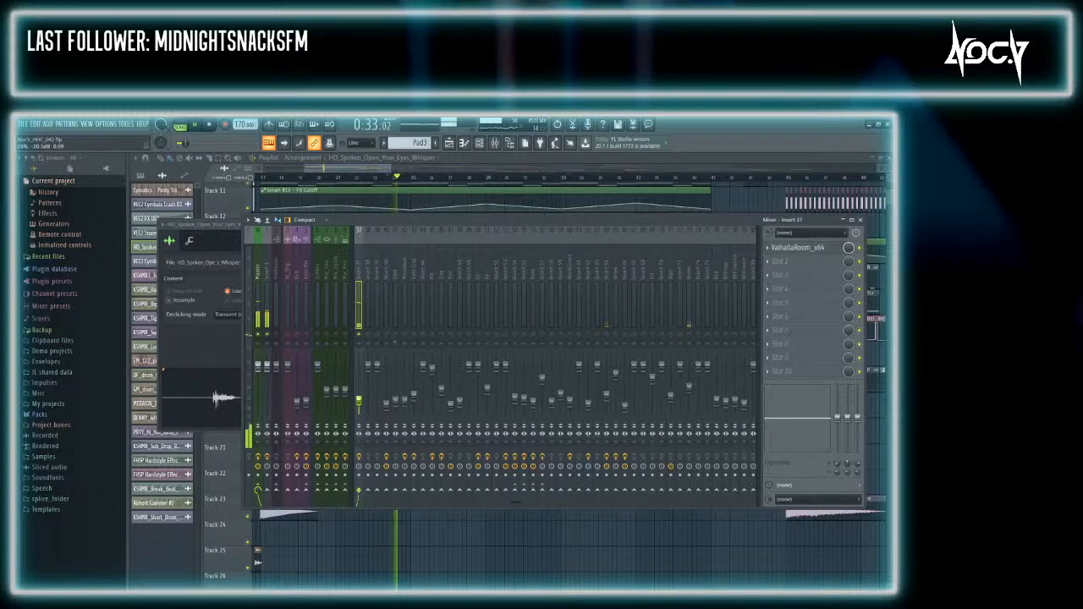
{"action": "left_click", "coordinate": [450, 189]}
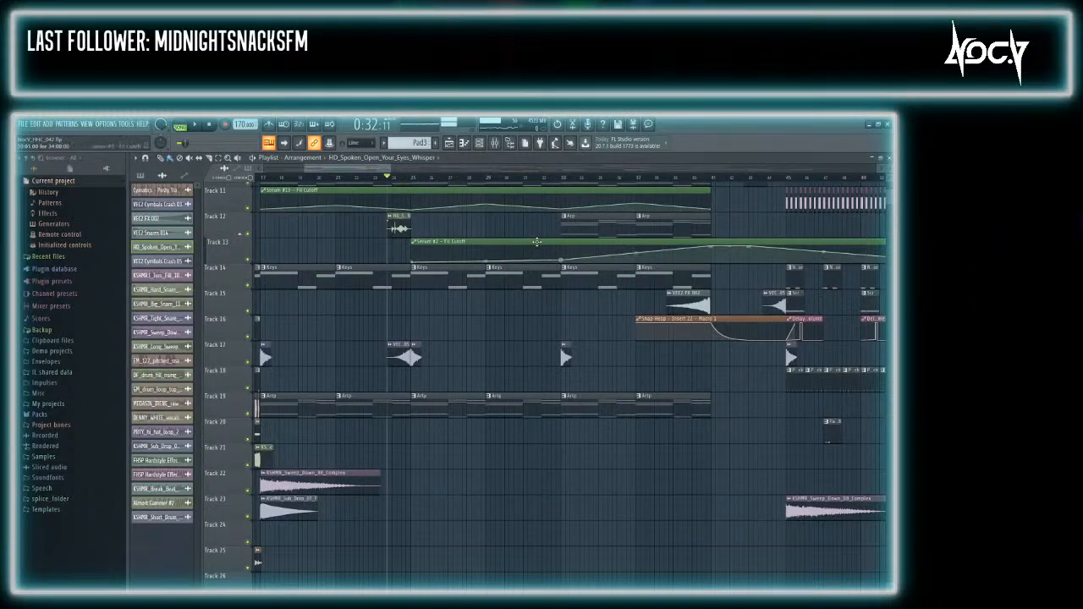
Route the VEC2 FX 002 clip on Track 15 to mixer track 83, name it FX and lower its fader to about -11 dB
{"action": "scroll", "coordinate": [480, 340], "scroll_direction": "down", "scroll_amount": 1}
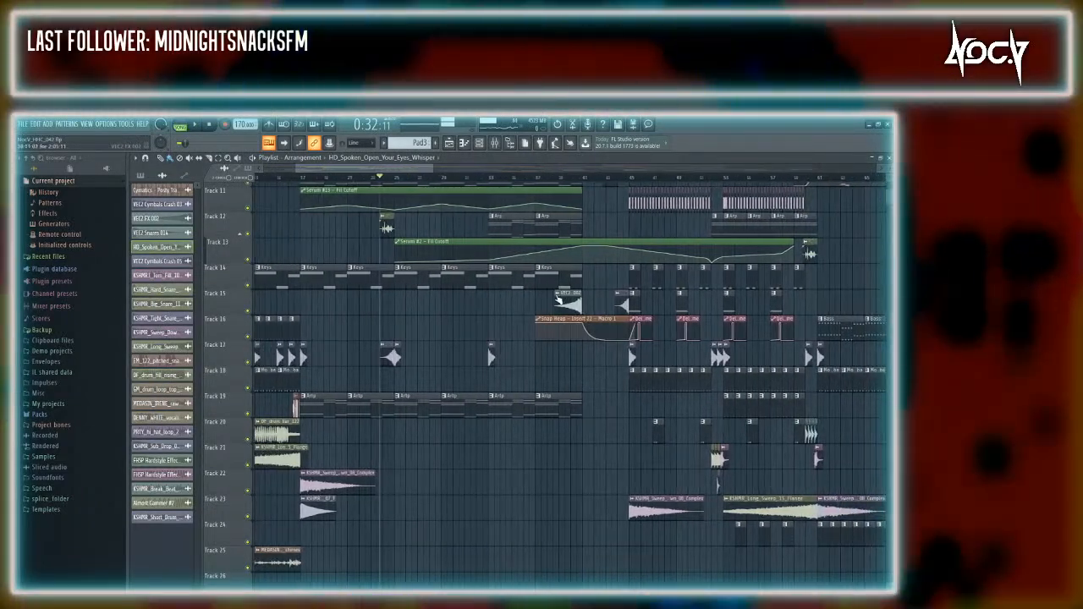
{"action": "double_click", "coordinate": [564, 297]}
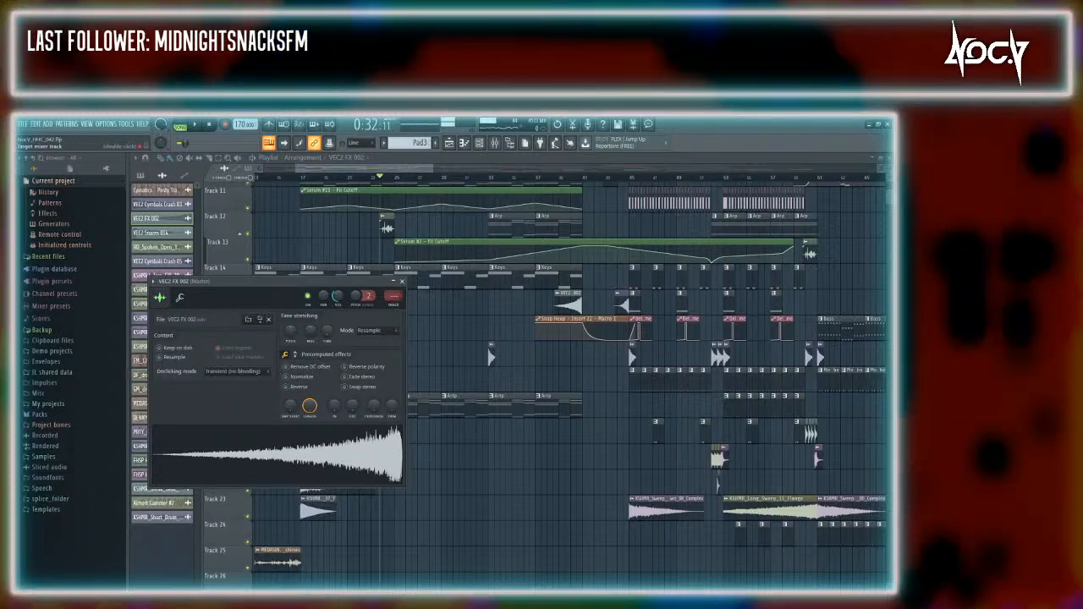
{"action": "double_click", "coordinate": [393, 297]}
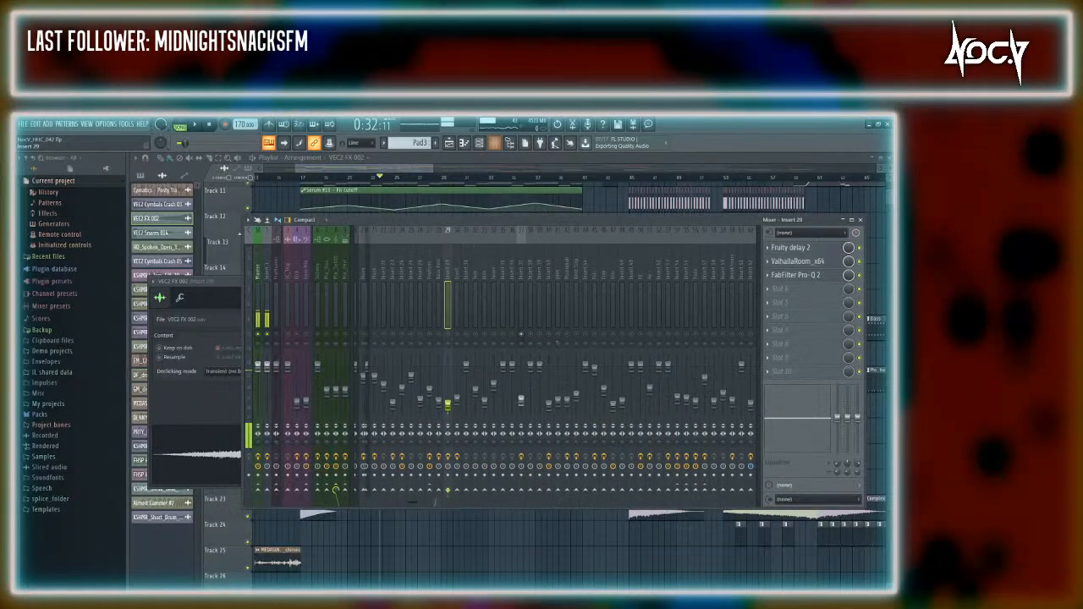
{"action": "left_click_drag", "start_coordinate": [395, 288], "coordinate": [394, 299]}
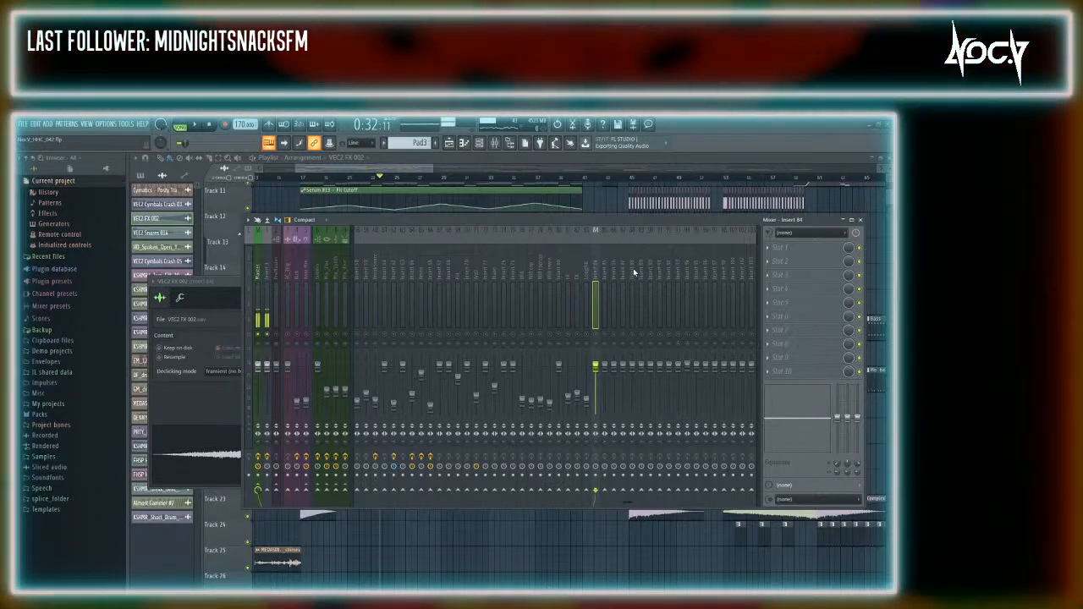
{"action": "left_click", "coordinate": [586, 374]}
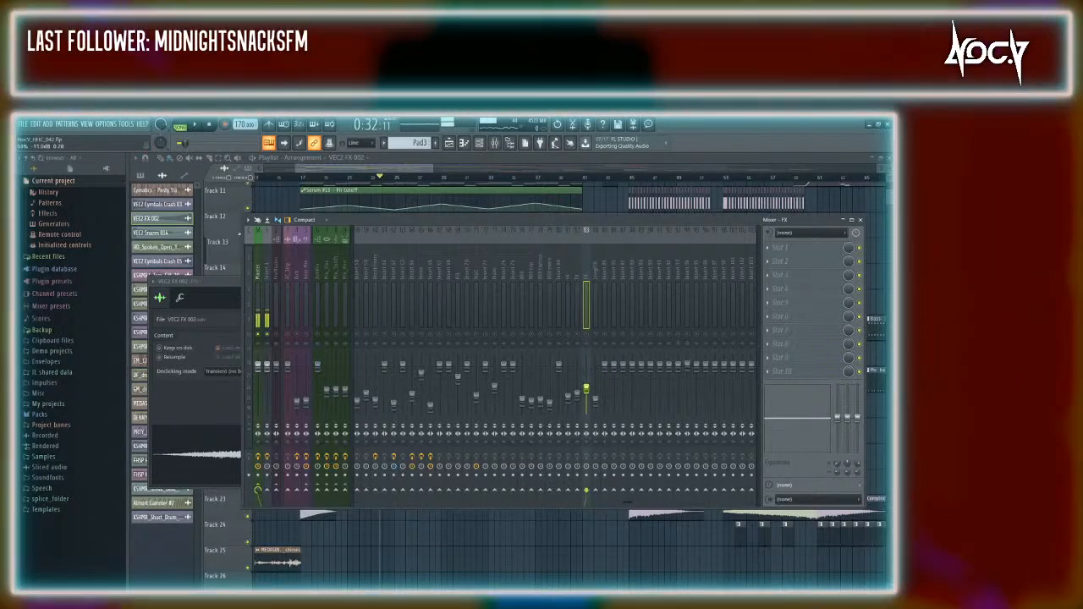
Play the arrangement from bar 38 and lower the fader of the FX mixer track 83 slightly further
{"action": "left_click", "coordinate": [549, 179]}
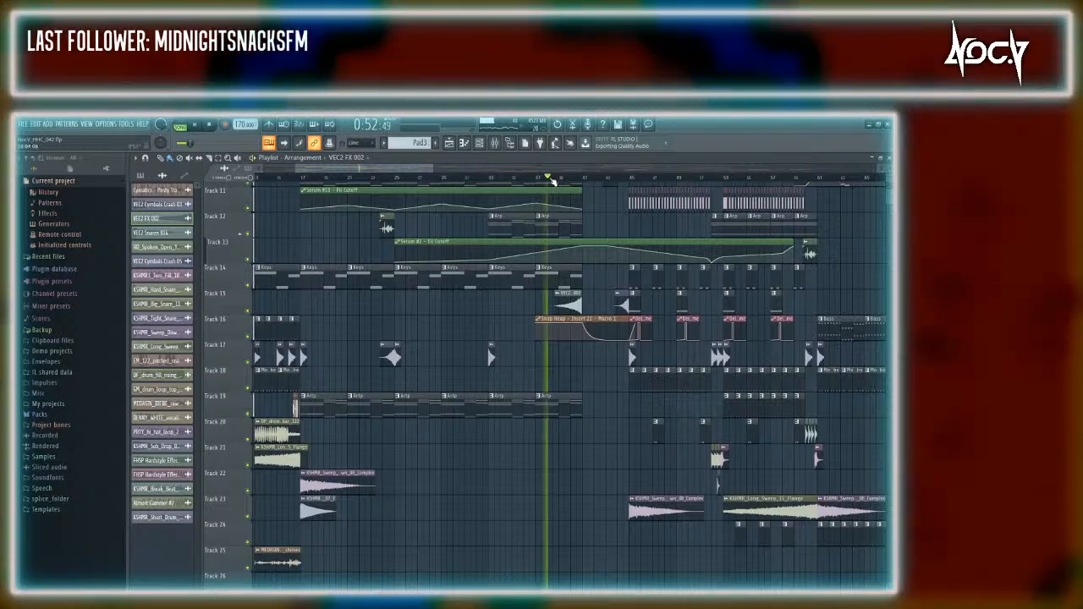
{"action": "key", "text": "F9"}
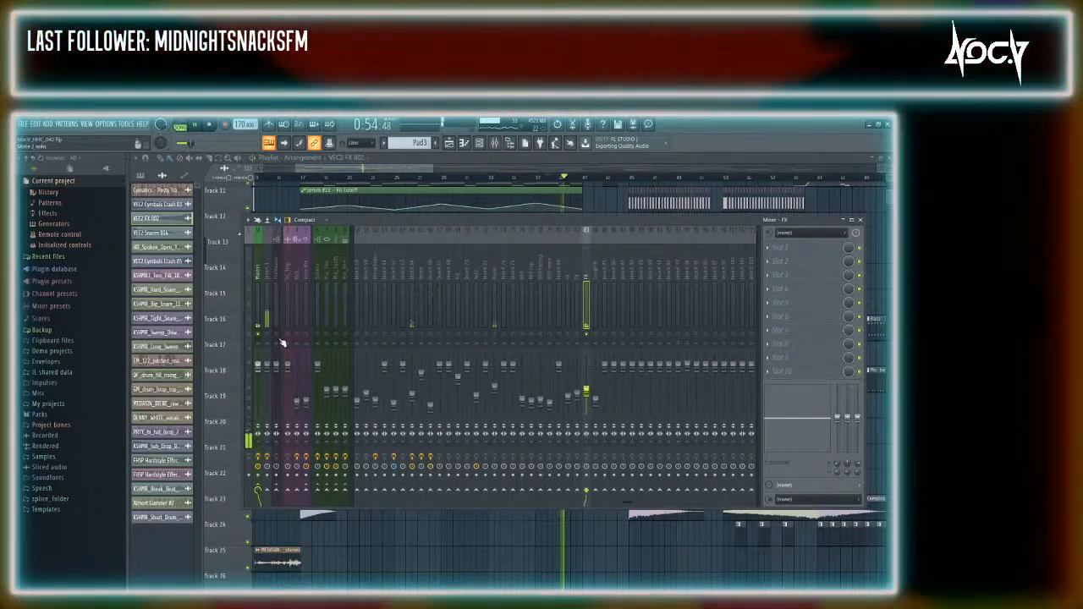
{"action": "key", "text": "space"}
{"action": "key", "text": "space"}
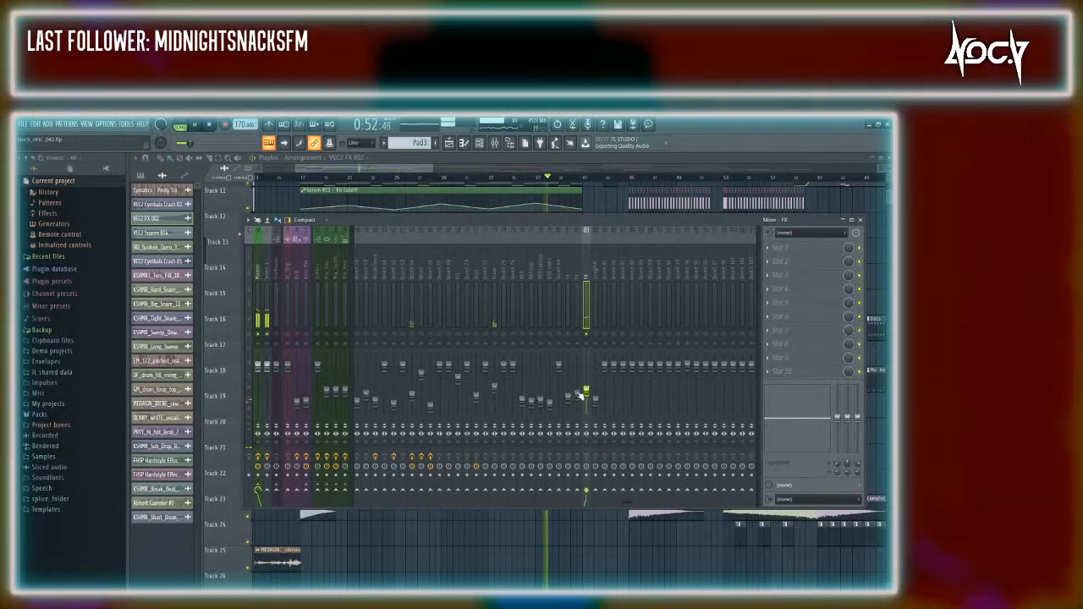
{"action": "left_click_drag", "start_coordinate": [585, 390], "coordinate": [590, 394]}
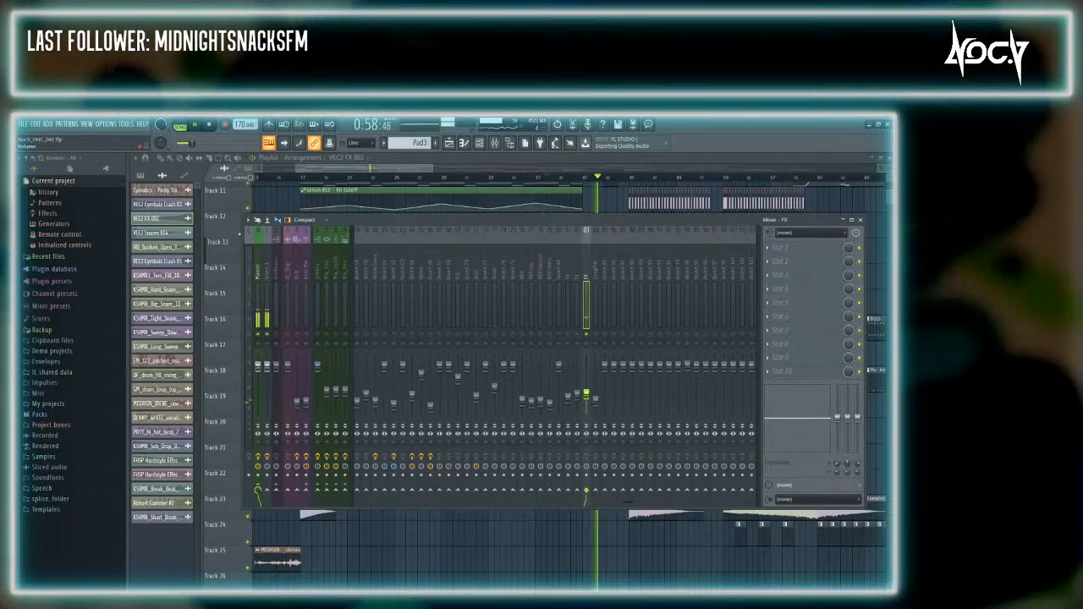
{"action": "key", "text": "F9"}
{"action": "key", "text": "space"}
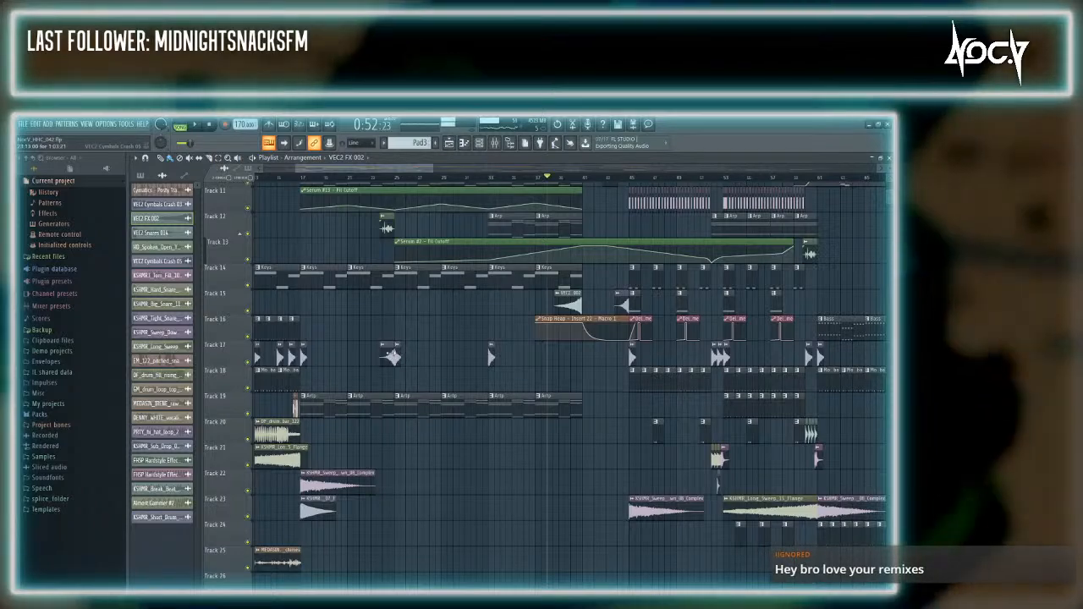
Check the mixer routing of the VEC2 Cymbals Crash 05 and VEC2 FX 002 clips in their channel settings
{"action": "double_click", "coordinate": [389, 358]}
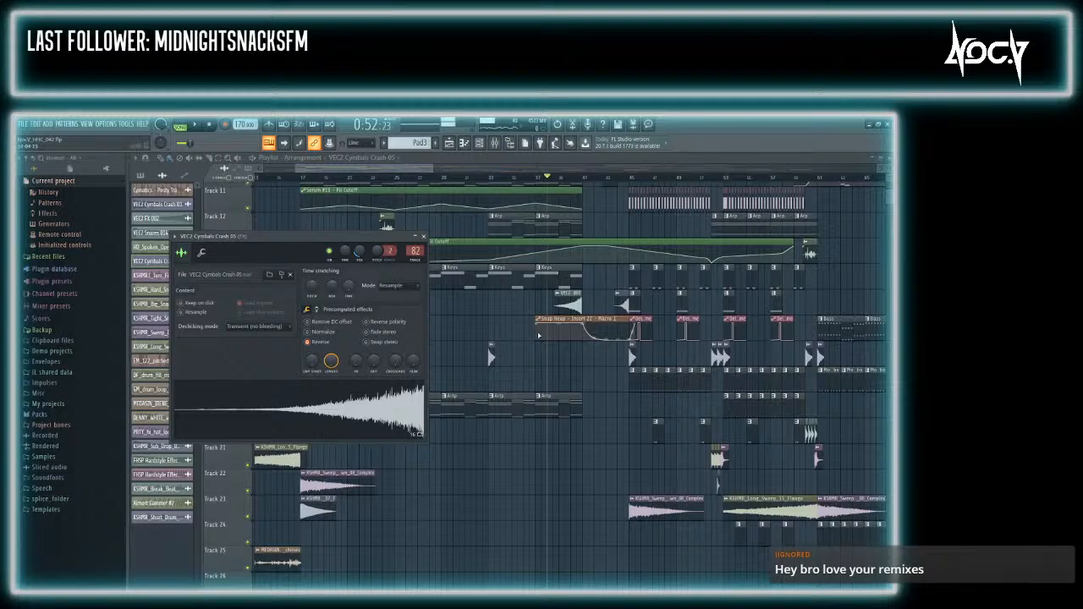
{"action": "key", "text": "space"}
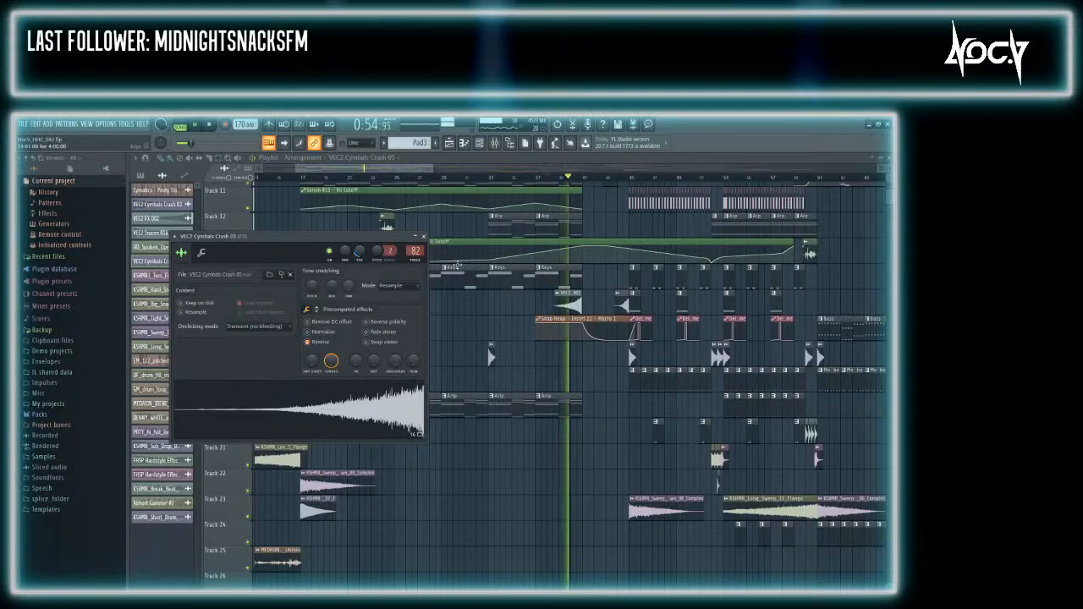
{"action": "key", "text": "space"}
{"action": "mouse_move", "coordinate": [423, 169]}
{"action": "left_mouse_down"}
{"action": "mouse_move", "coordinate": [402, 171]}
{"action": "mouse_move", "coordinate": [411, 171]}
{"action": "left_mouse_up"}
{"action": "double_click", "coordinate": [590, 302]}
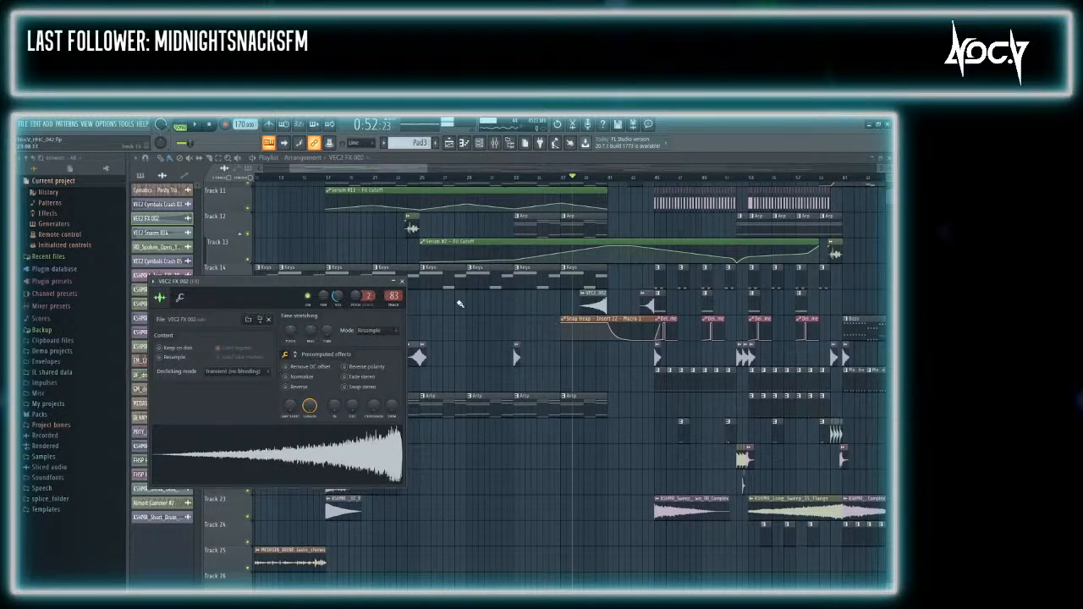
{"action": "left_click", "coordinate": [402, 282]}
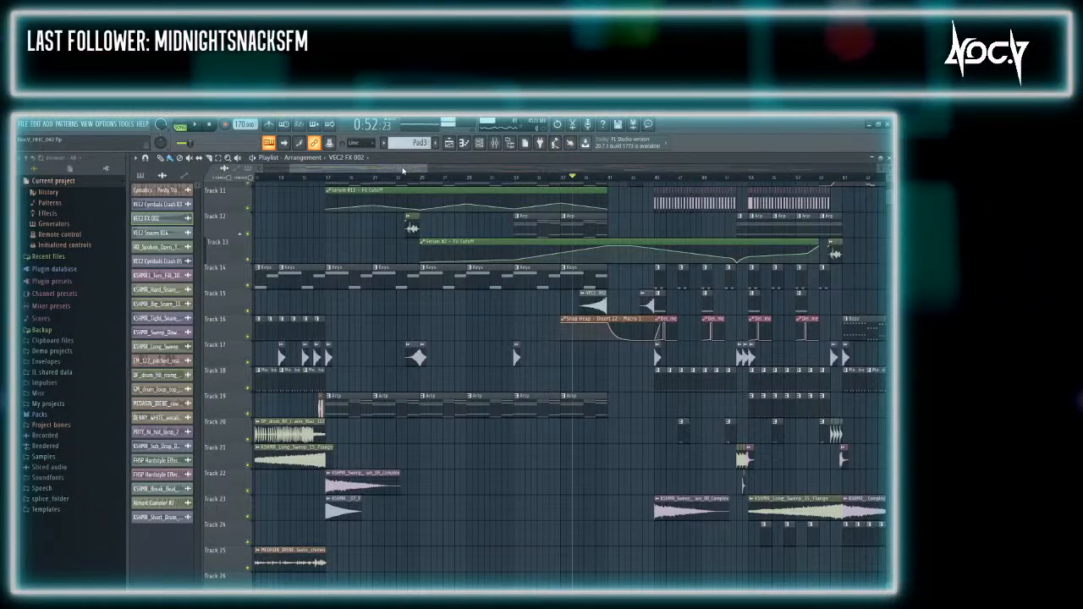
Play the arrangement from bar 47 and examine the clips around bars 45 to 60 for sounds still needing balancing
{"action": "left_click_drag", "start_coordinate": [406, 168], "coordinate": [471, 169]}
{"action": "left_click", "coordinate": [384, 178]}
{"action": "key", "text": "space"}
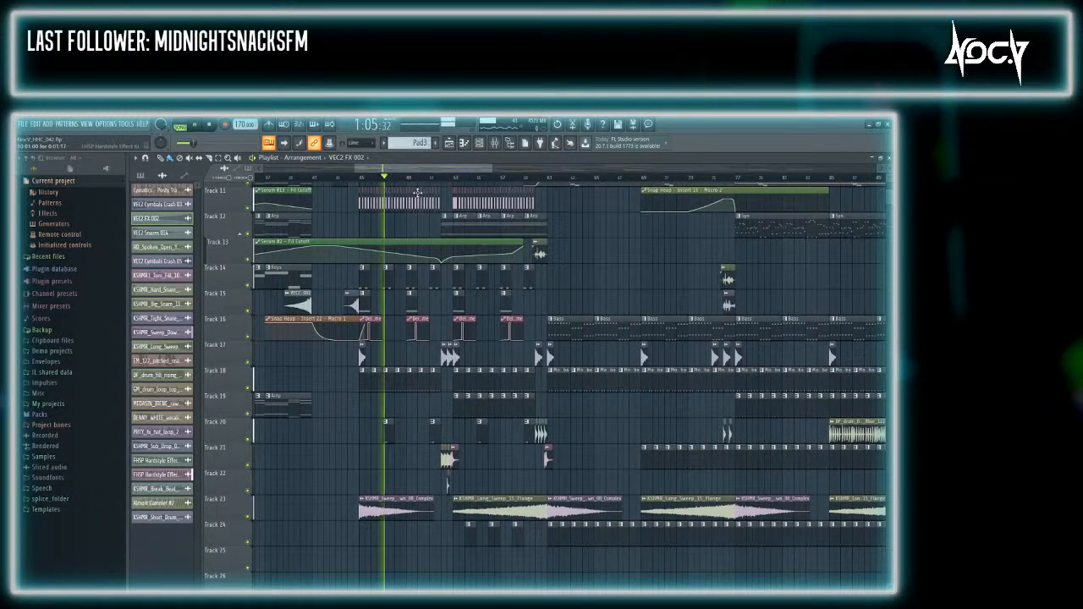
{"action": "key", "text": "F9"}
{"action": "left_click_drag", "start_coordinate": [452, 170], "coordinate": [443, 170]}
{"action": "scroll", "coordinate": [462, 267], "scroll_direction": "up", "scroll_amount": 4}
{"action": "scroll", "coordinate": [423, 387], "scroll_direction": "up", "scroll_amount": 6}
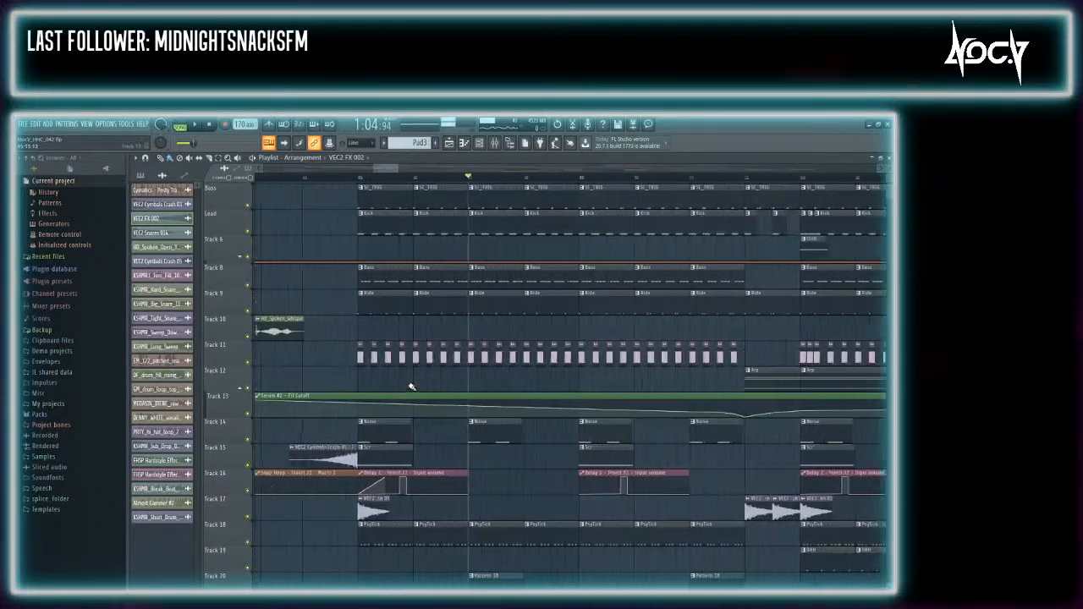
{"action": "scroll", "coordinate": [426, 387], "scroll_direction": "down", "scroll_amount": 3}
{"action": "scroll", "coordinate": [508, 432], "scroll_direction": "down", "scroll_amount": 5}
{"action": "scroll", "coordinate": [583, 442], "scroll_direction": "up", "scroll_amount": 2}
{"action": "scroll", "coordinate": [606, 440], "scroll_direction": "up", "scroll_amount": 1}
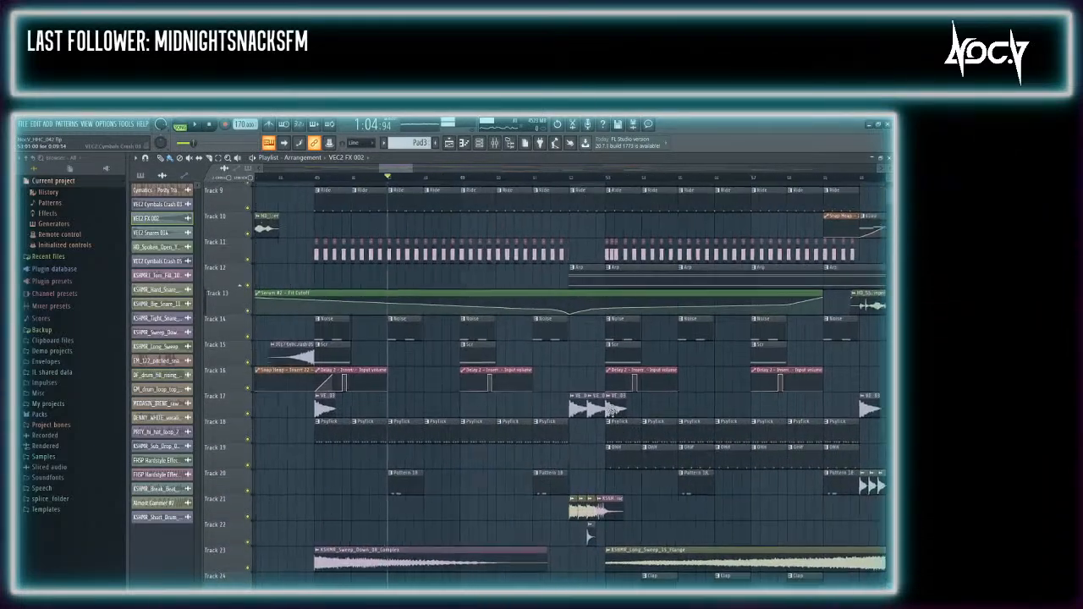
{"action": "scroll", "coordinate": [609, 414], "scroll_direction": "up", "scroll_amount": 2}
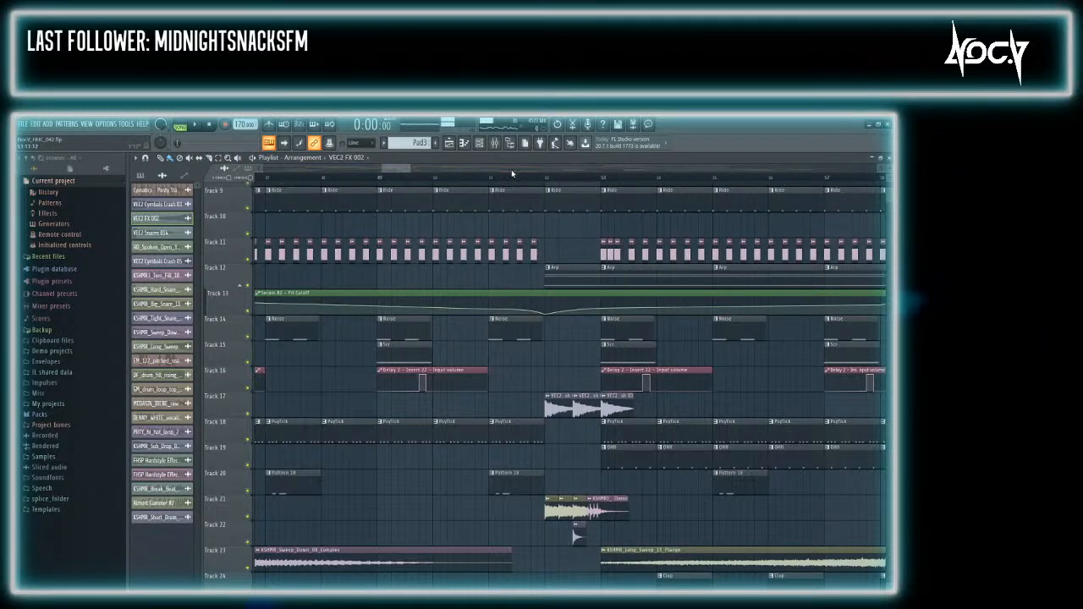
Open the KSHMR_Big_Snare_11 clip on Track 21, route its channel to mixer track 85, name it Fill and play it
{"action": "key", "text": "space"}
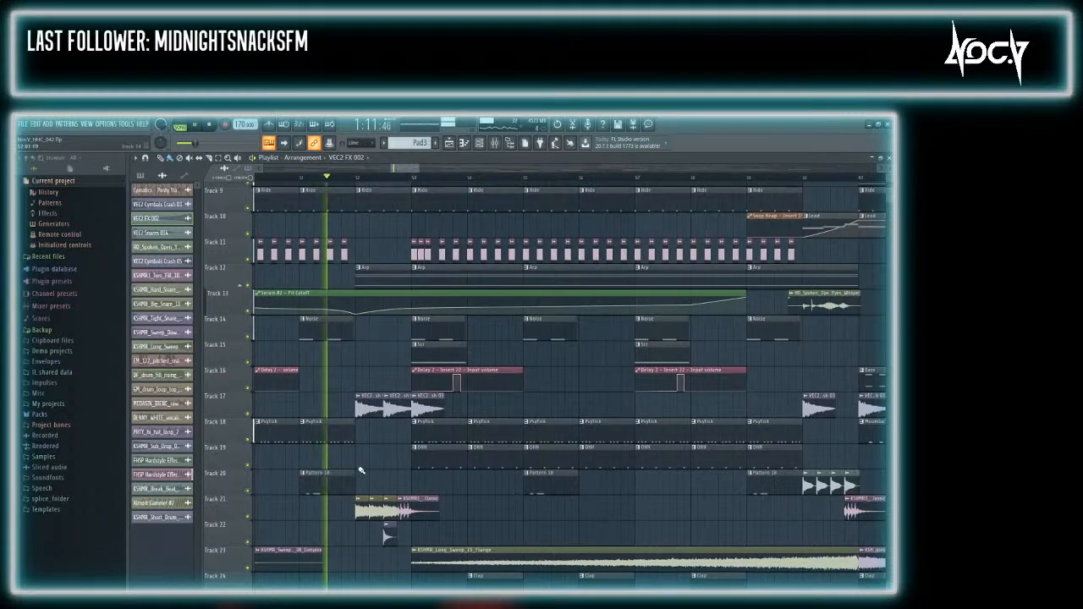
{"action": "double_click", "coordinate": [358, 504]}
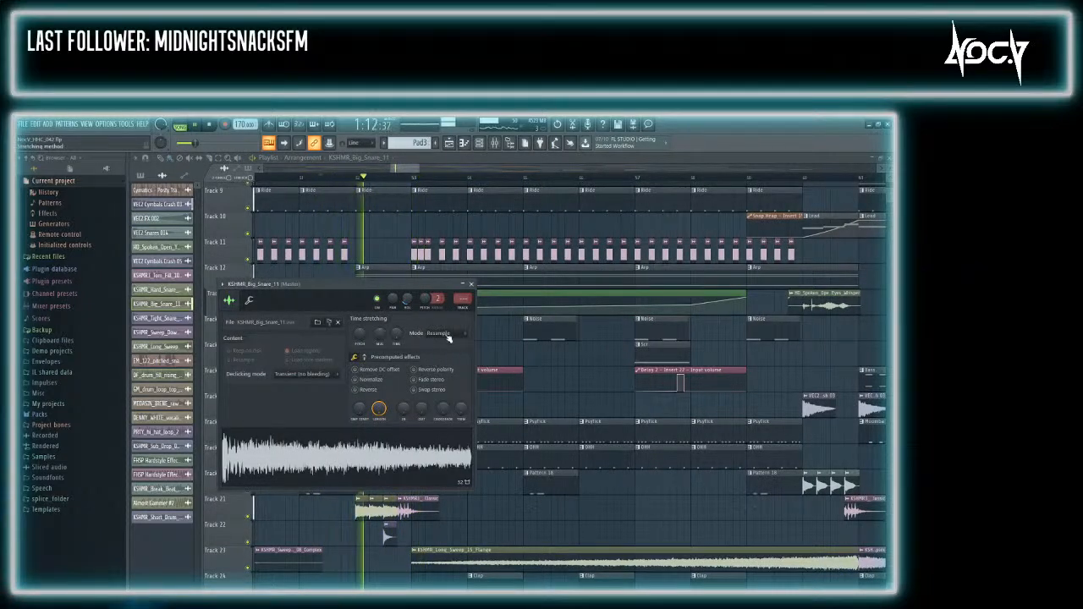
{"action": "key", "text": "F9"}
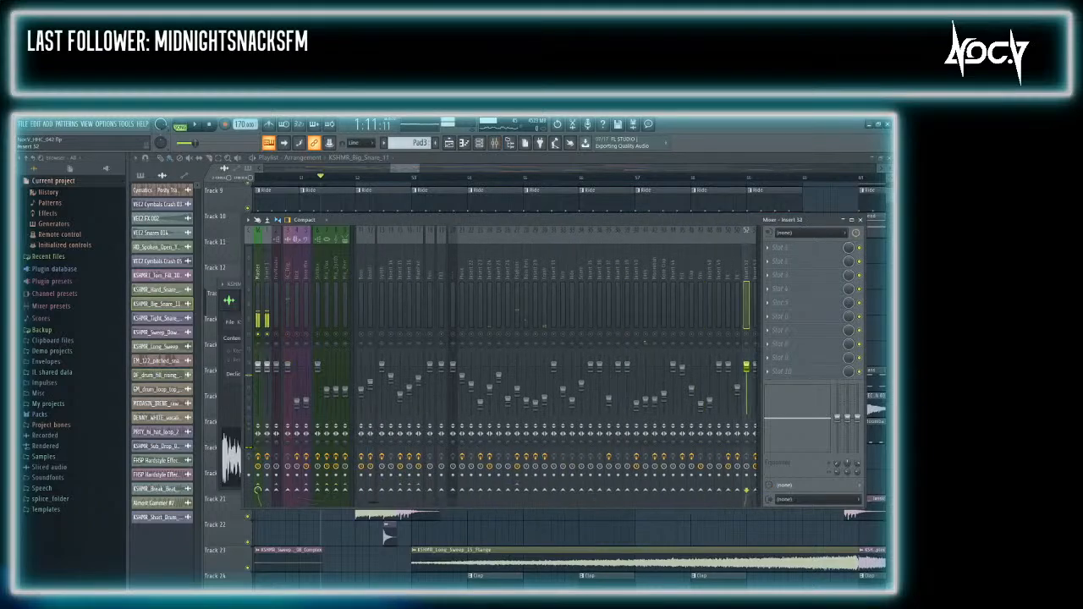
{"action": "scroll", "coordinate": [508, 364], "scroll_direction": "down", "scroll_amount": 2}
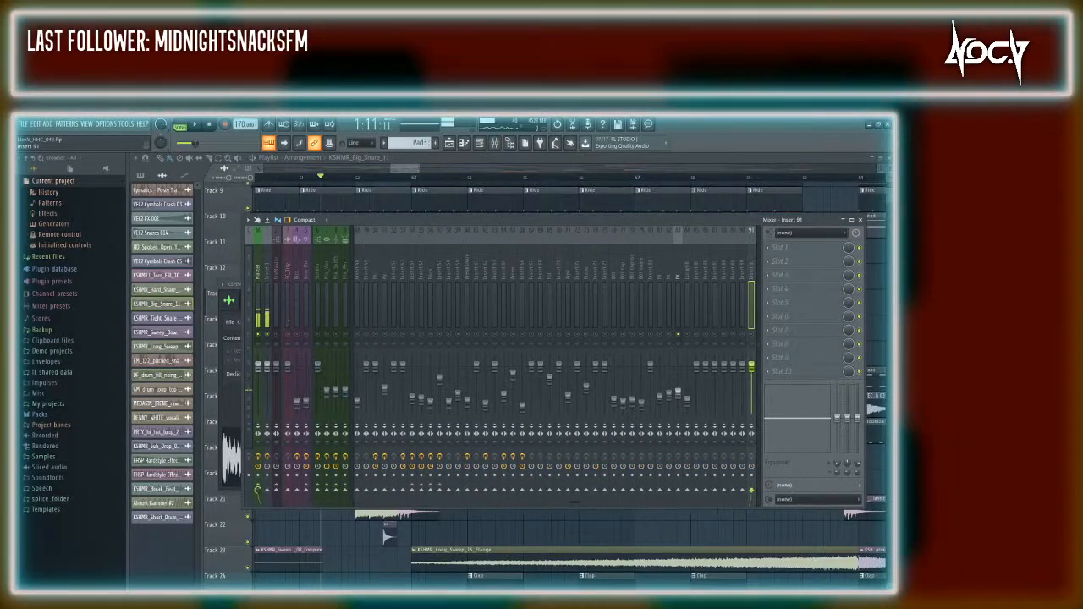
{"action": "scroll", "coordinate": [507, 363], "scroll_direction": "up", "scroll_amount": 7}
{"action": "scroll", "coordinate": [508, 364], "scroll_direction": "down", "scroll_amount": 1}
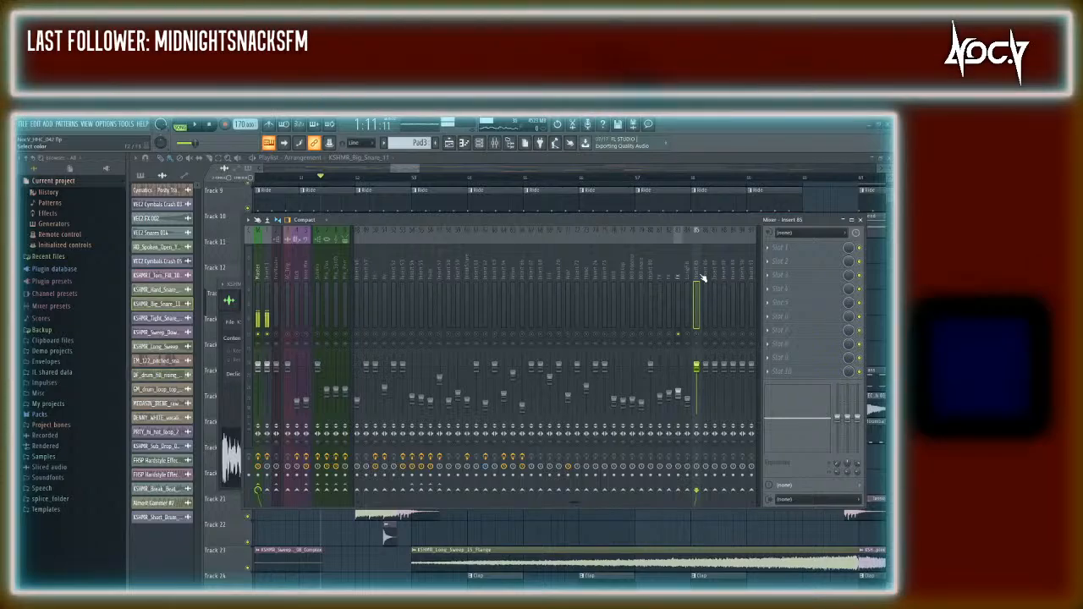
{"action": "key", "text": "space"}
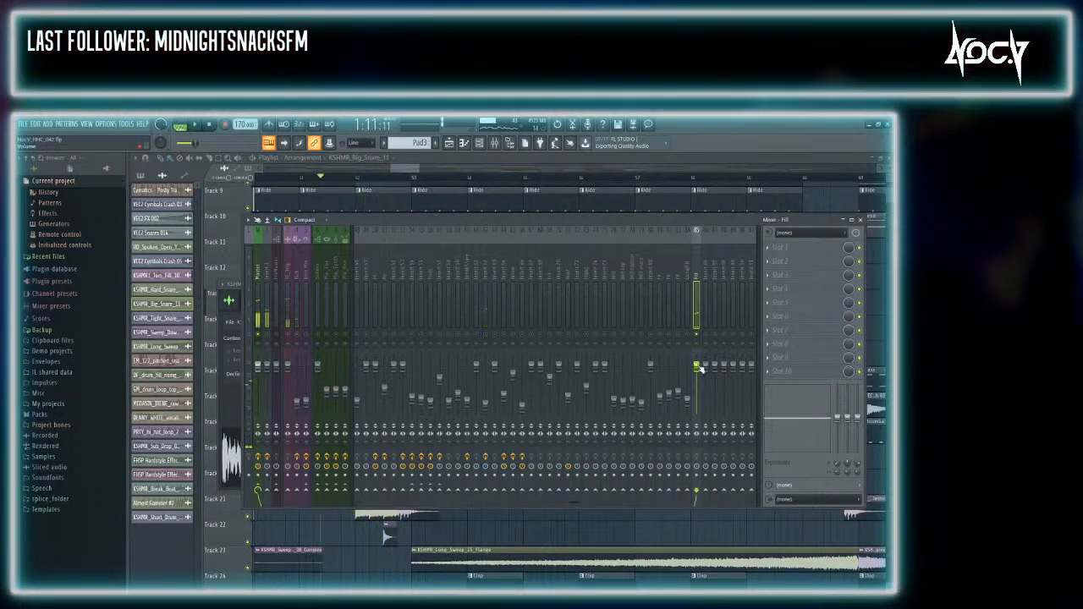
Play the arrangement and lower the fader of the Fill mixer track 85 to balance it against the noise
{"action": "key", "text": "space"}
{"action": "left_click_drag", "start_coordinate": [695, 367], "coordinate": [696, 390]}
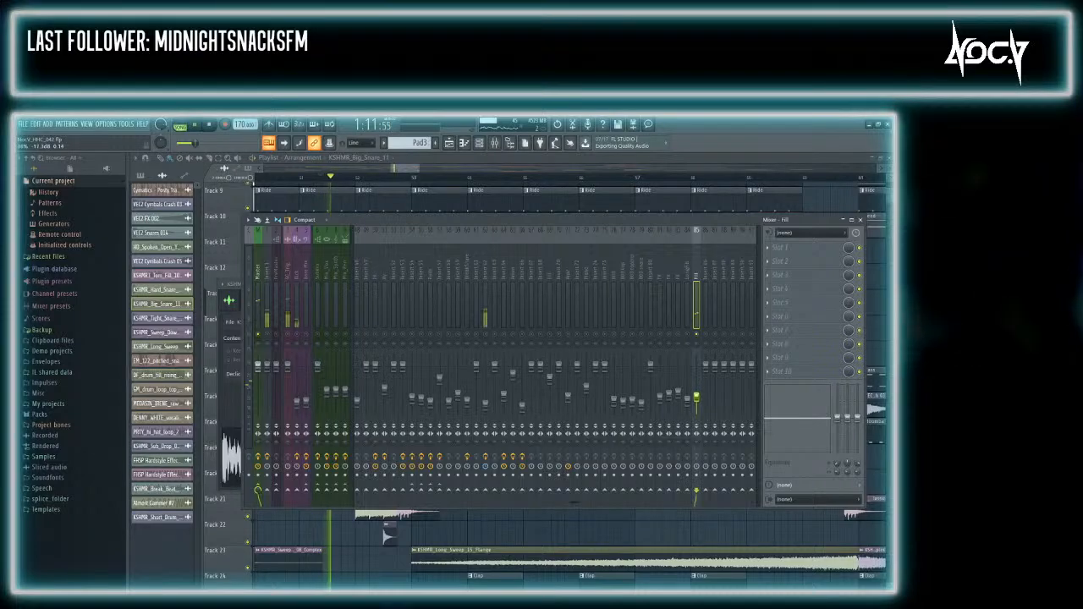
{"action": "key", "text": "space"}
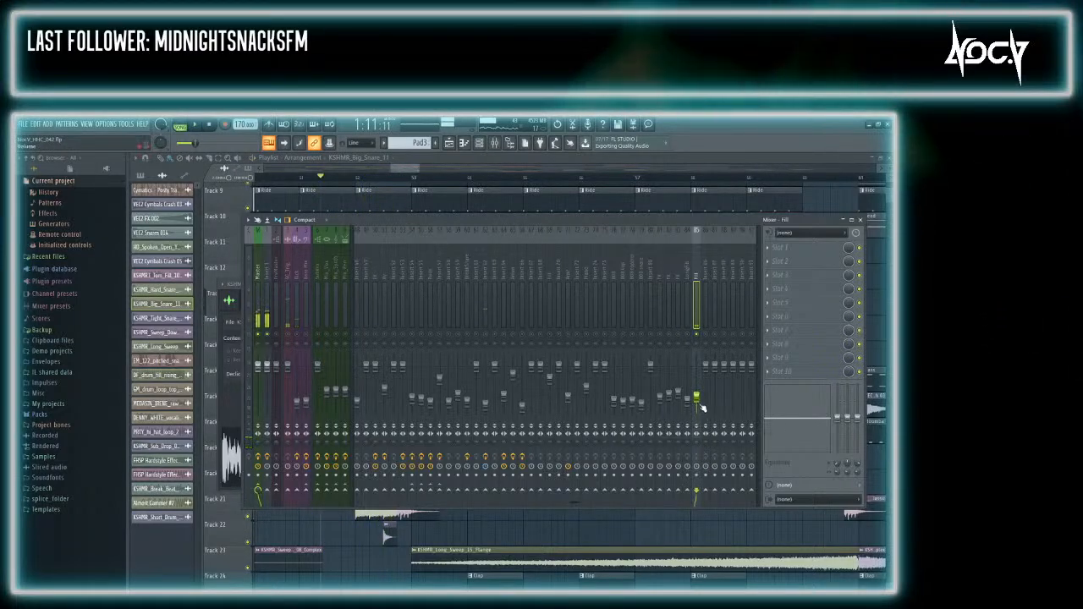
{"action": "key", "text": "space"}
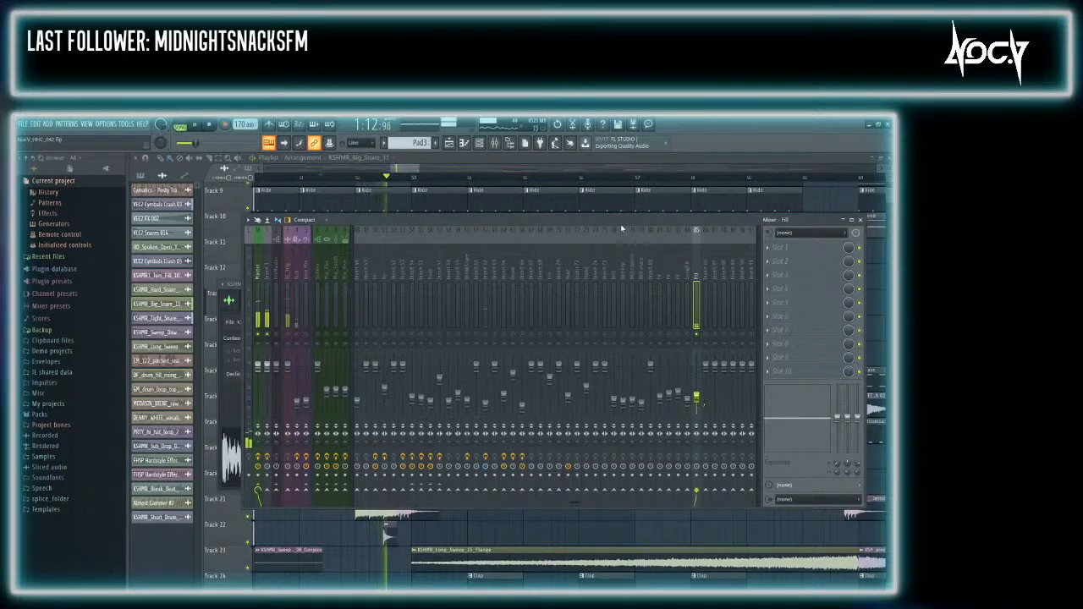
{"action": "key", "text": "space"}
Open the KSHMR_Tight_Snare_04_A clip on Track 22, route its channel to mixer track 86 and name that track FillSnare
{"action": "left_click", "coordinate": [576, 171]}
{"action": "scroll", "coordinate": [393, 532], "scroll_direction": "up", "scroll_amount": 5}
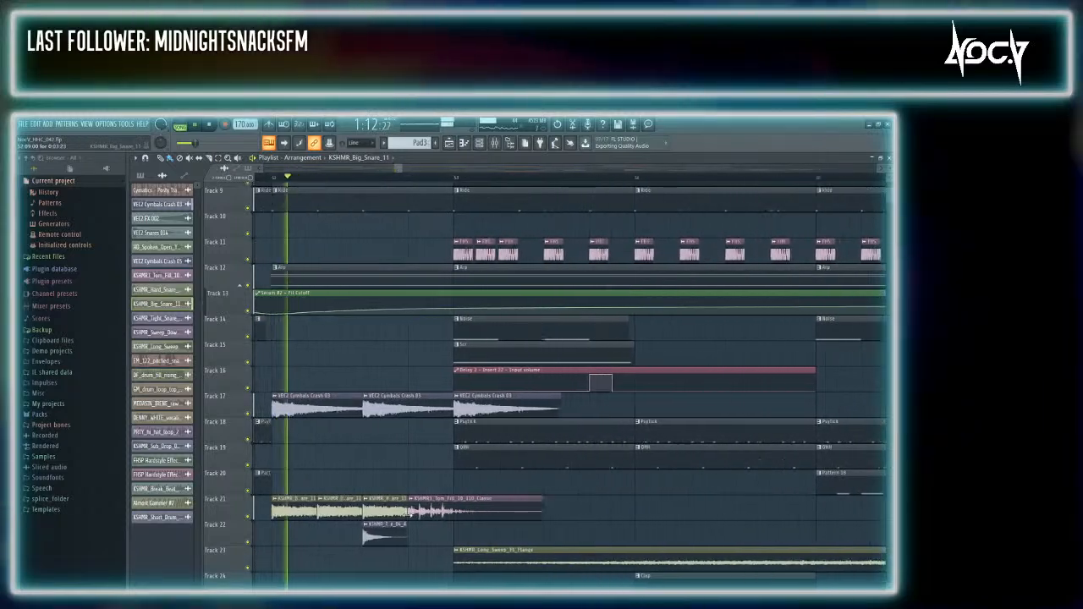
{"action": "double_click", "coordinate": [390, 535]}
{"action": "key", "text": "space"}
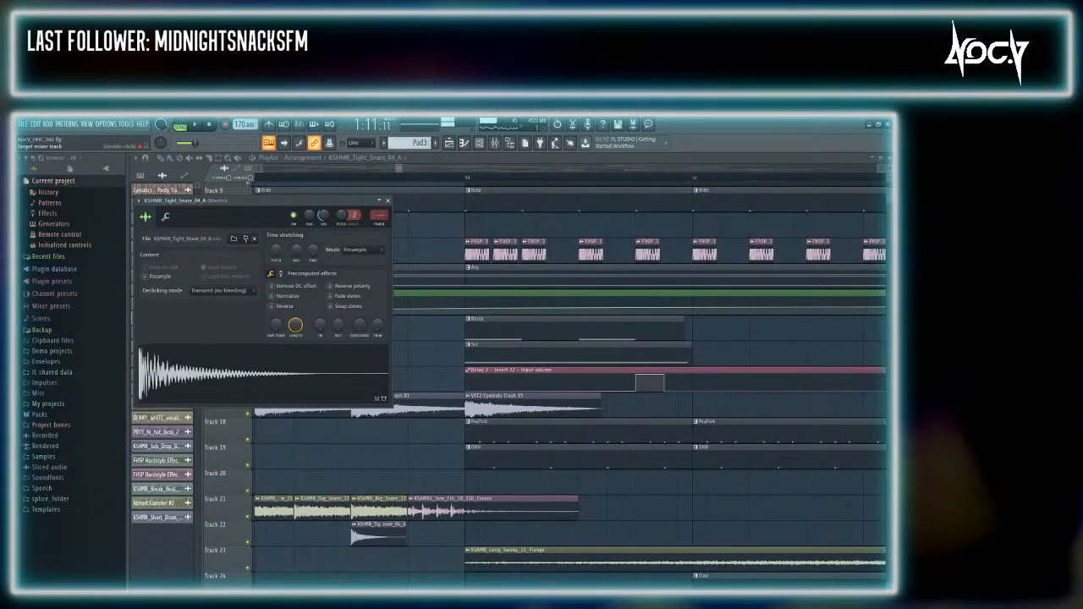
{"action": "key", "text": "F9"}
{"action": "scroll", "coordinate": [508, 364], "scroll_direction": "down", "scroll_amount": 20}
{"action": "scroll", "coordinate": [507, 363], "scroll_direction": "up", "scroll_amount": 4}
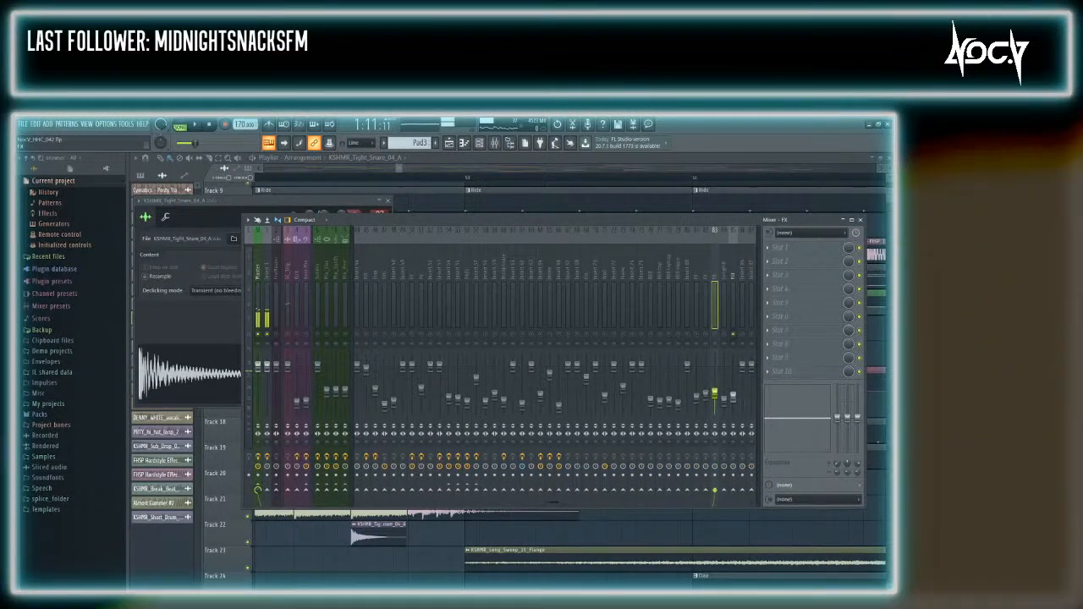
{"action": "scroll", "coordinate": [508, 364], "scroll_direction": "down", "scroll_amount": 7}
{"action": "scroll", "coordinate": [507, 364], "scroll_direction": "up", "scroll_amount": 4}
{"action": "key", "text": "ctrl+l"}
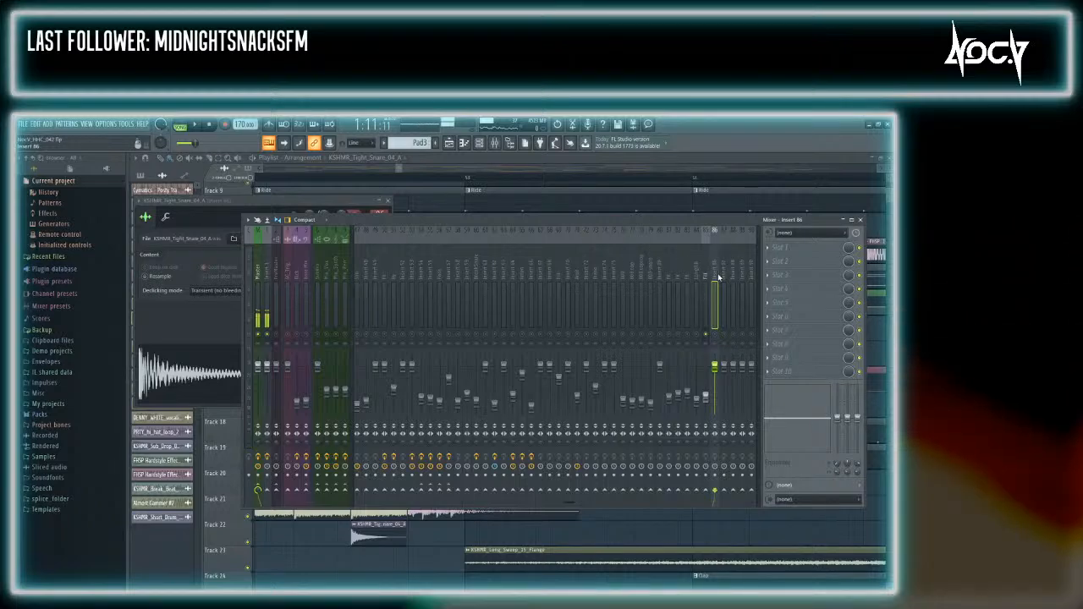
{"action": "type", "text": "FillSnare"}
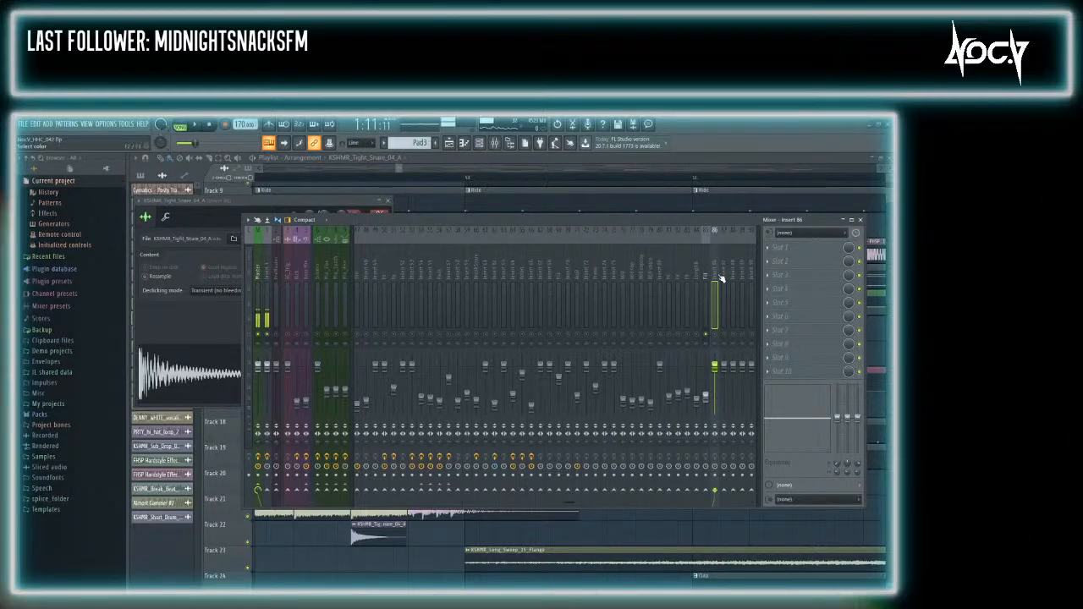
{"action": "key", "text": "Return"}
Play the arrangement and lower the FillSnare mixer track's fader, then return to the playlist
{"action": "key", "text": "space"}
{"action": "left_click_drag", "start_coordinate": [715, 367], "coordinate": [715, 393]}
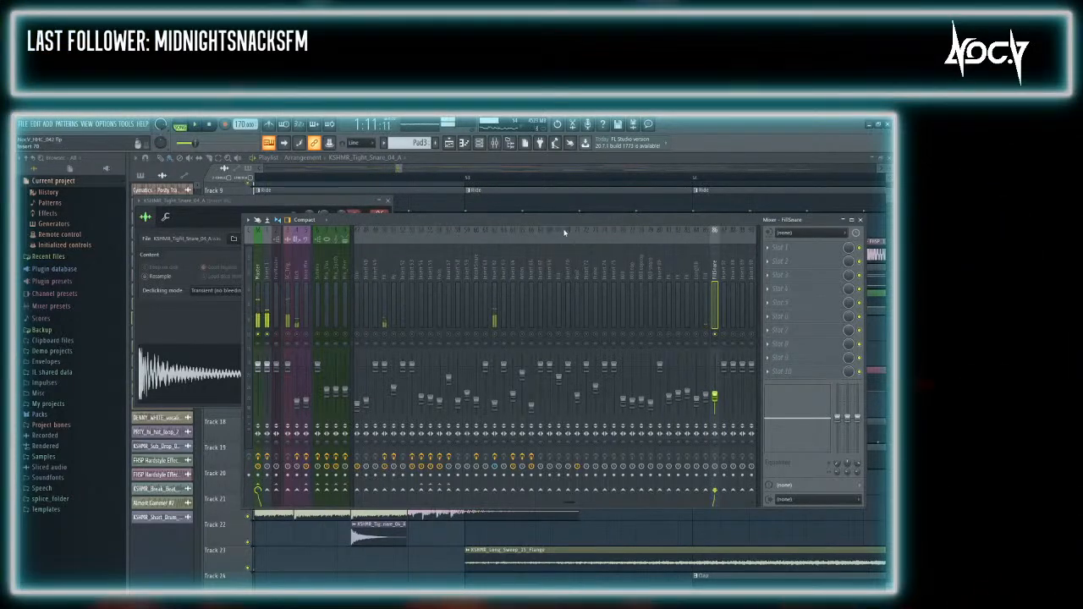
{"action": "left_click", "coordinate": [536, 182]}
Open the KSHMR3_Tom_Fill_10_110_Classic clip on Track 21, route its channel to mixer track 87 and name that track TomFill
{"action": "double_click", "coordinate": [472, 499]}
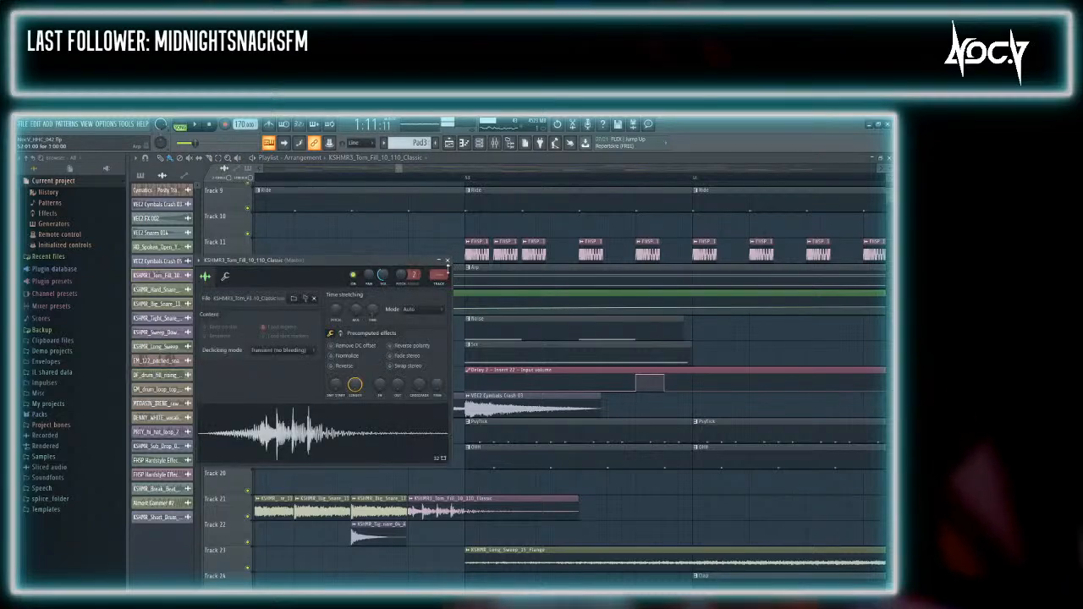
{"action": "key", "text": "F9"}
{"action": "scroll", "coordinate": [494, 313], "scroll_direction": "down", "scroll_amount": 6}
{"action": "left_click", "coordinate": [688, 306]}
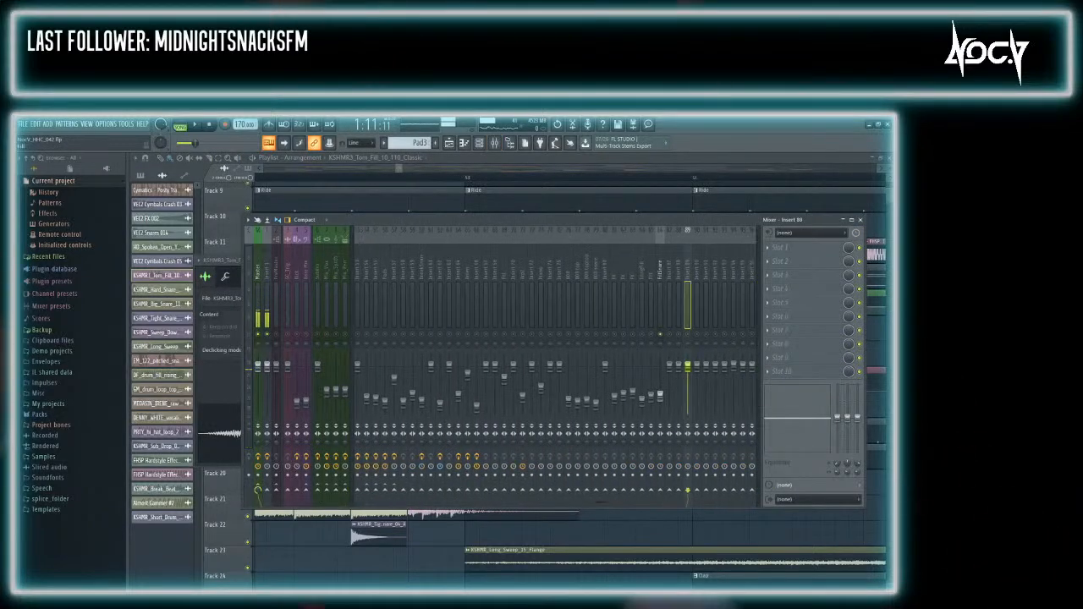
{"action": "left_click", "coordinate": [672, 279]}
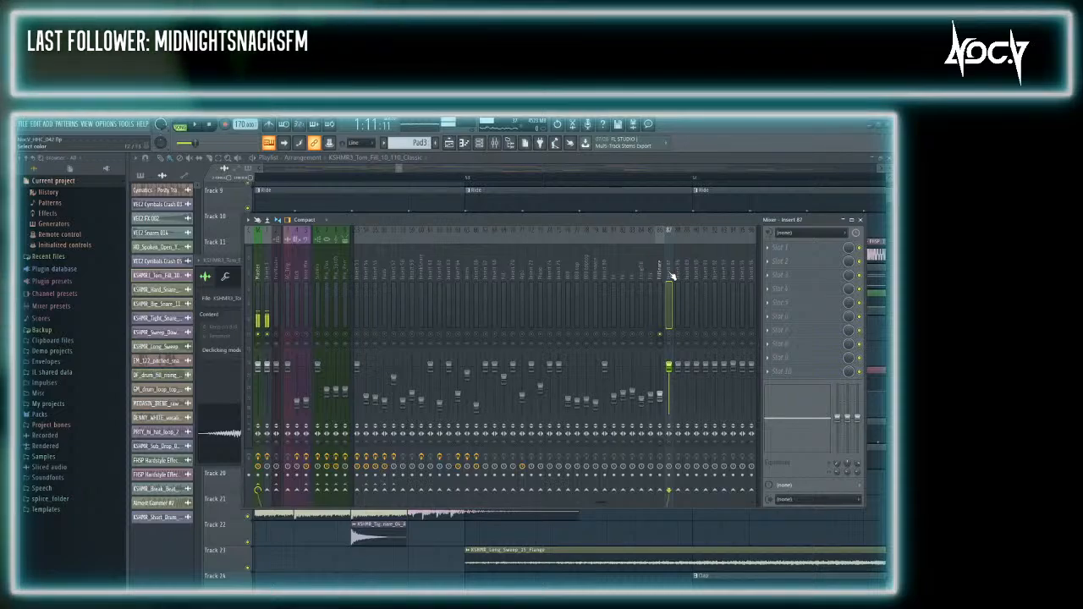
{"action": "type", "text": "TomFill"}
{"action": "key", "text": "Return"}
Lower the fader of the TomFill mixer track and check its level during playback
{"action": "left_click_drag", "start_coordinate": [669, 367], "coordinate": [671, 396]}
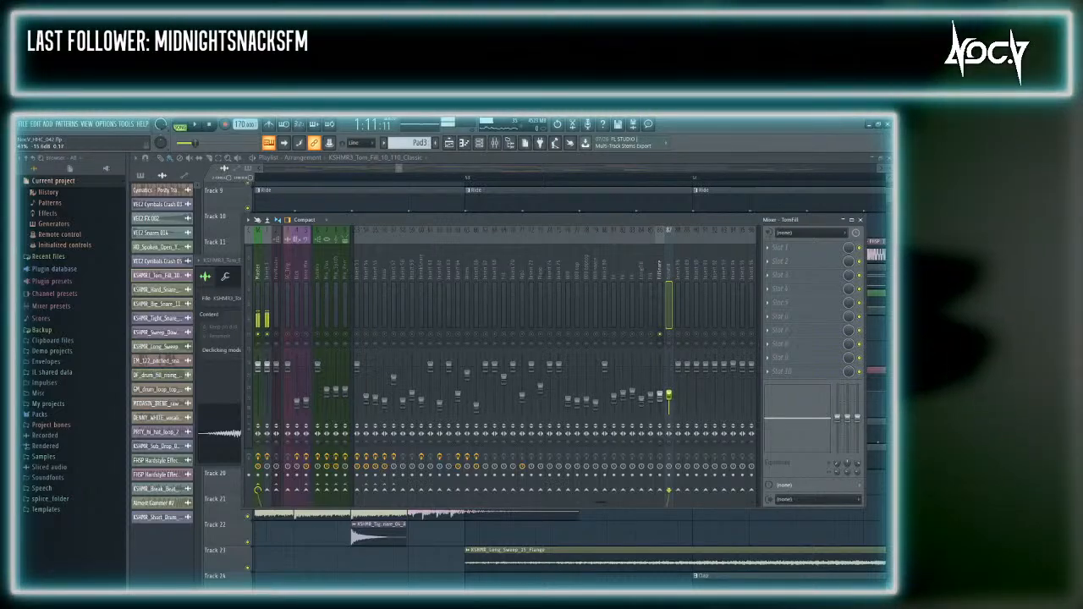
{"action": "key", "text": "space"}
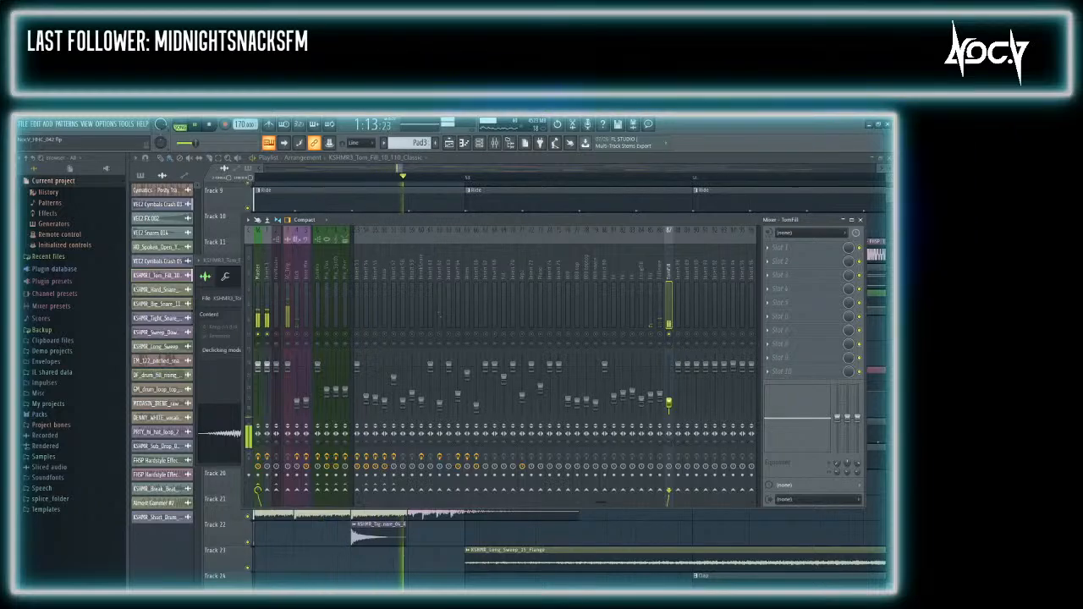
{"action": "key", "text": "space"}
Open the FHSP Hardstyle Effect Kicks 057 clip on Track 11 and lower its mixer track 62 fader during playback
{"action": "left_click", "coordinate": [583, 160]}
{"action": "scroll", "coordinate": [529, 263], "scroll_direction": "down", "scroll_amount": 3}
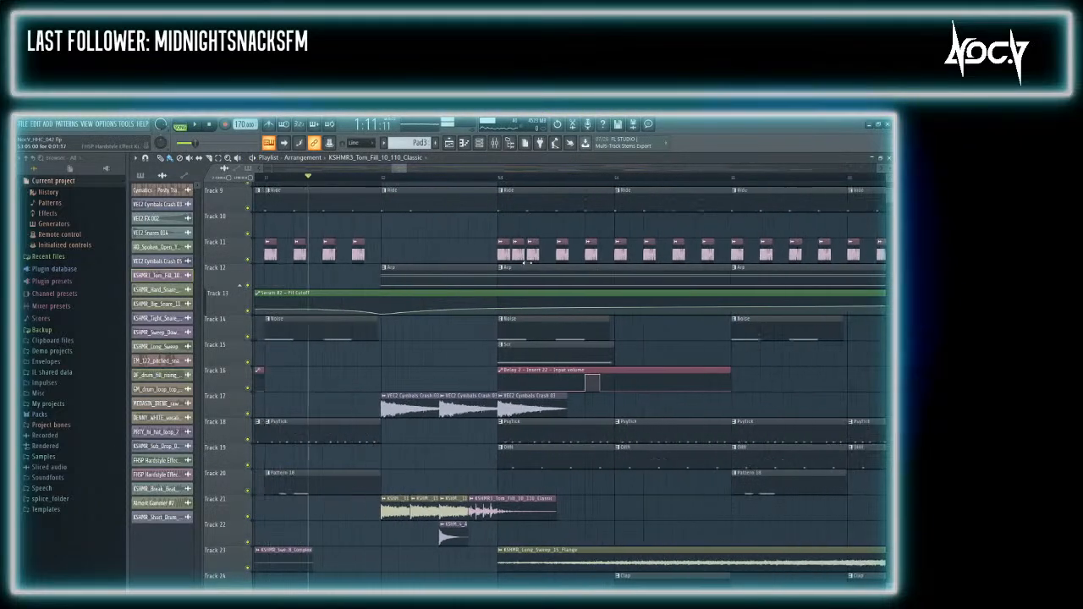
{"action": "scroll", "coordinate": [528, 263], "scroll_direction": "down", "scroll_amount": 2}
{"action": "scroll", "coordinate": [542, 255], "scroll_direction": "up", "scroll_amount": 4}
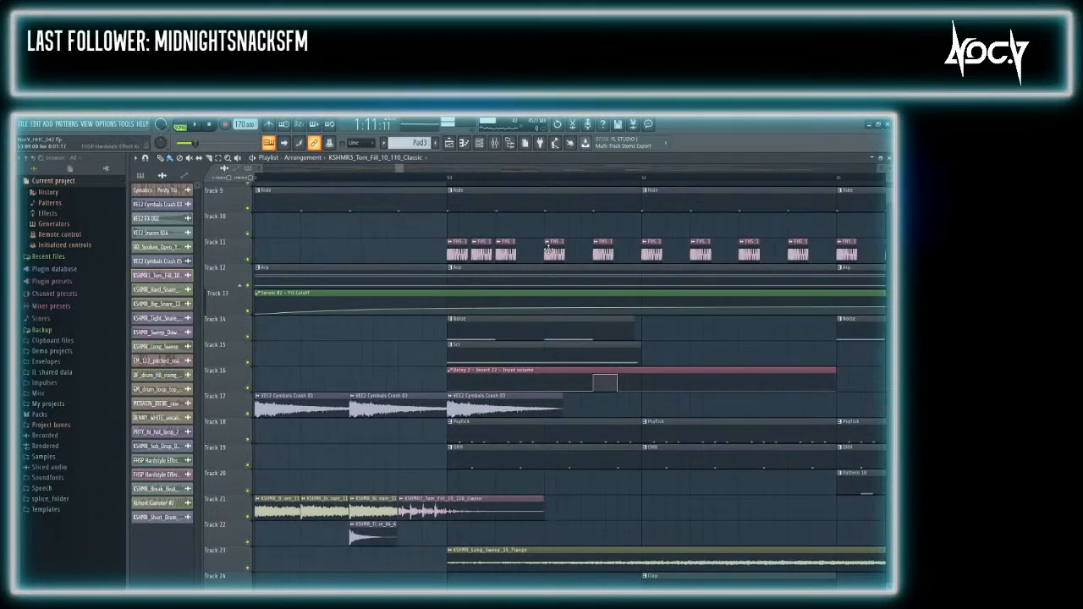
{"action": "left_click", "coordinate": [554, 252]}
{"action": "left_click", "coordinate": [451, 288]}
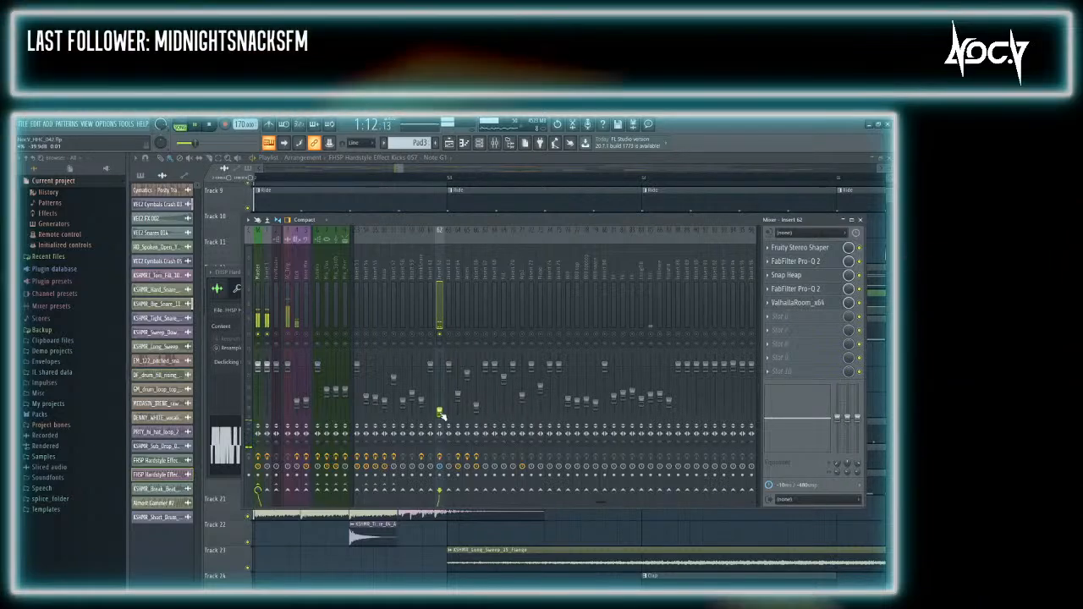
{"action": "key", "text": "space"}
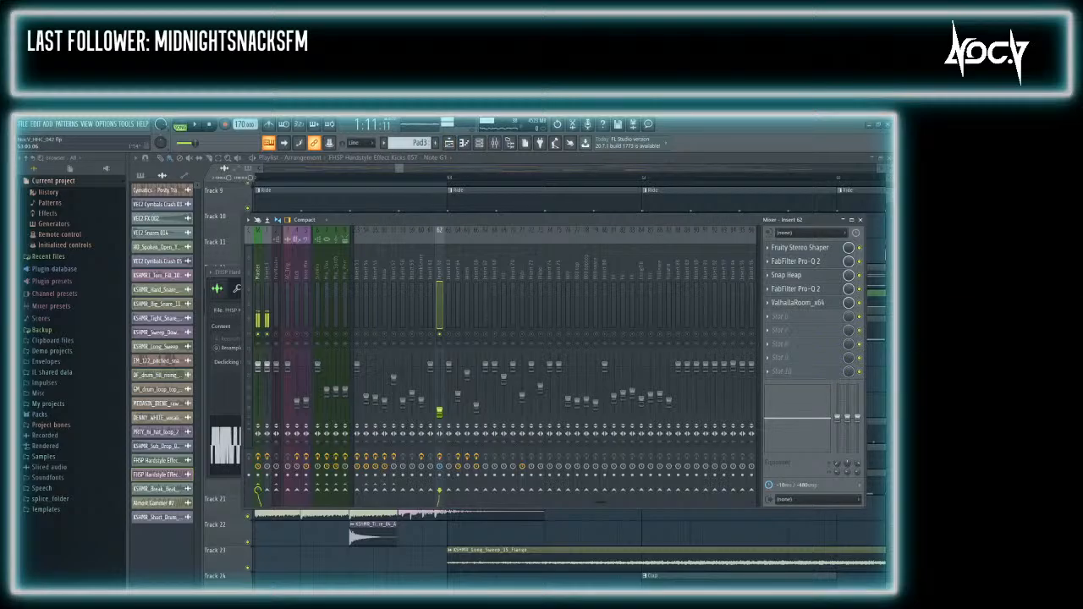
Set the playback position to bar 60 and look over the surrounding clips for sounds still needing balancing
{"action": "left_click", "coordinate": [507, 168]}
{"action": "scroll", "coordinate": [454, 235], "scroll_direction": "down", "scroll_amount": 8}
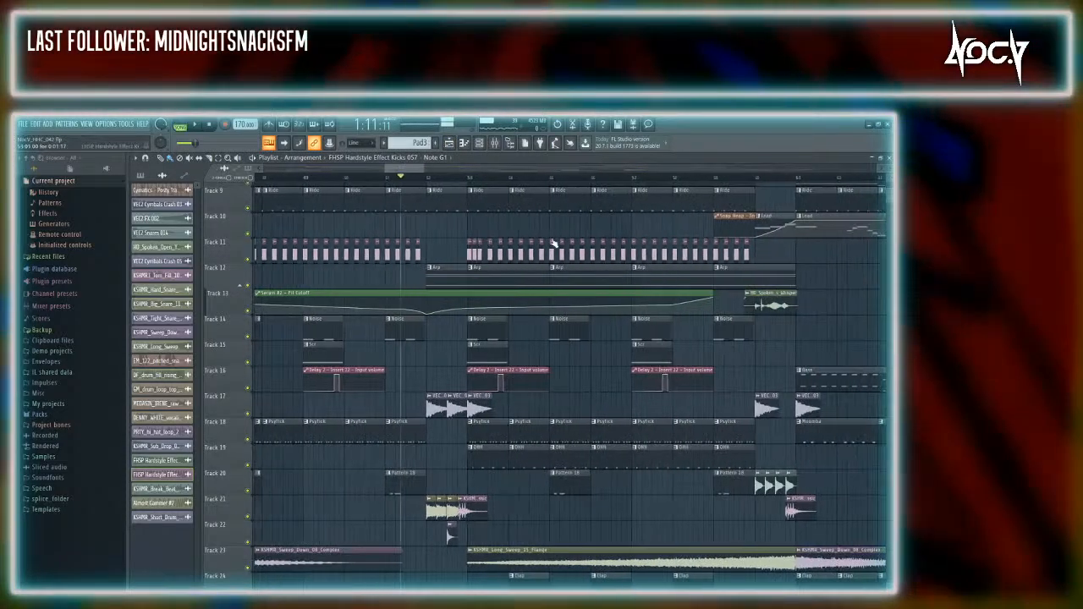
{"action": "scroll", "coordinate": [475, 290], "scroll_direction": "up", "scroll_amount": 8}
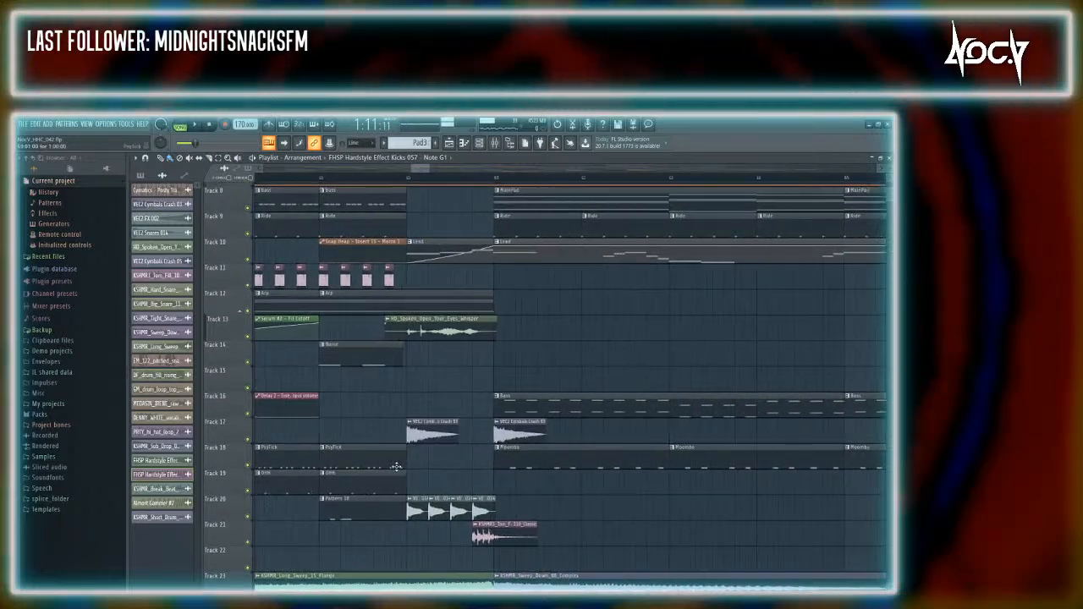
{"action": "left_click", "coordinate": [411, 176]}
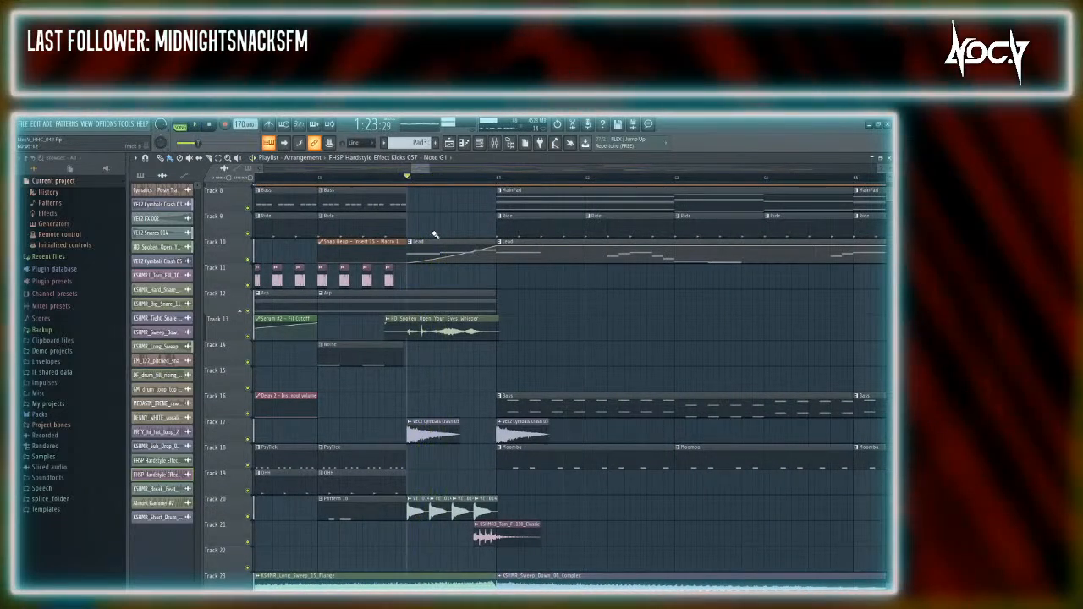
{"action": "key", "text": "F9"}
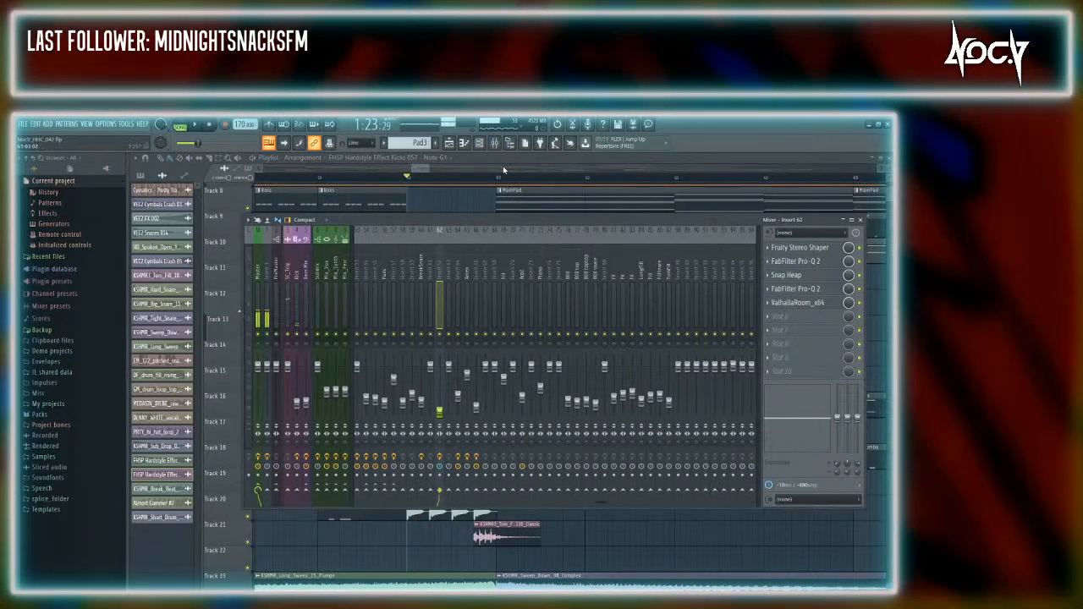
{"action": "left_click", "coordinate": [498, 161]}
{"action": "scroll", "coordinate": [406, 407], "scroll_direction": "down", "scroll_amount": 5}
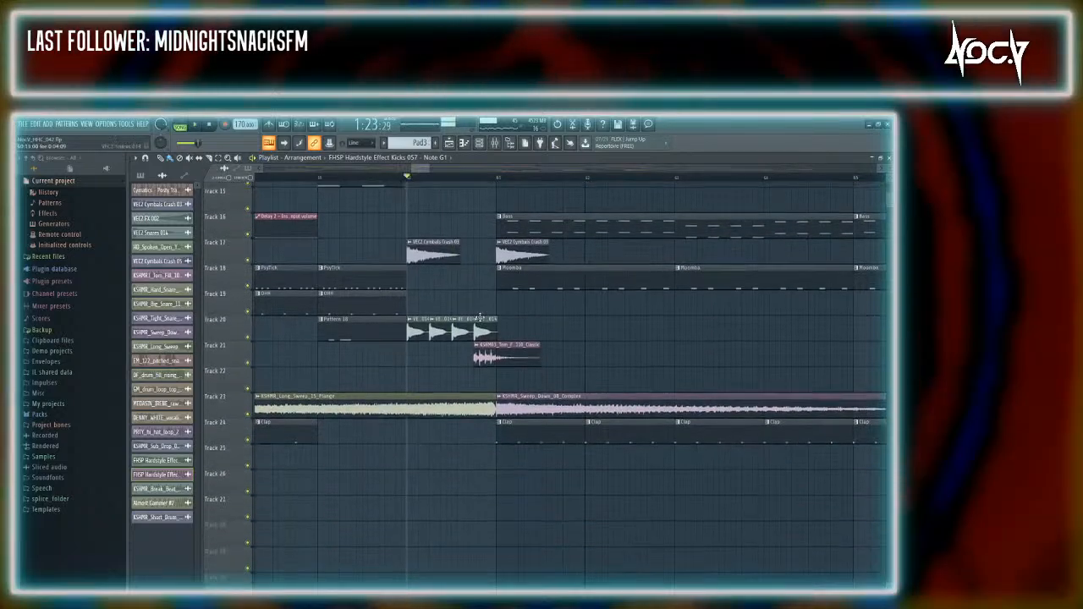
Open the KSHMR_Long_Sweep_15_Flange clip on Track 23, solo its FX mixer track 50 and lower the fader during playback
{"action": "double_click", "coordinate": [407, 407]}
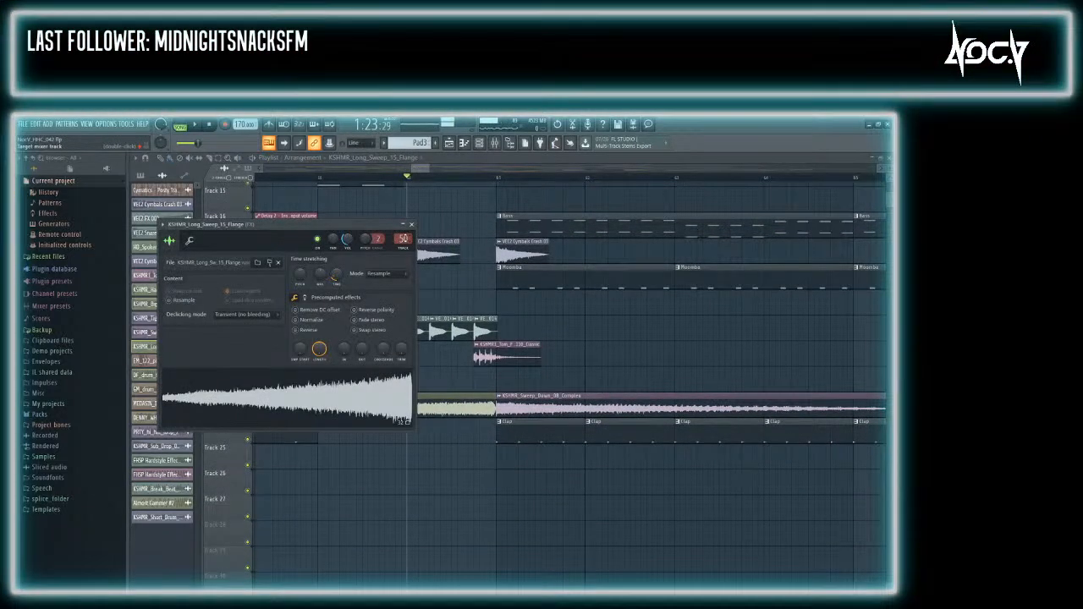
{"action": "key", "text": "F9"}
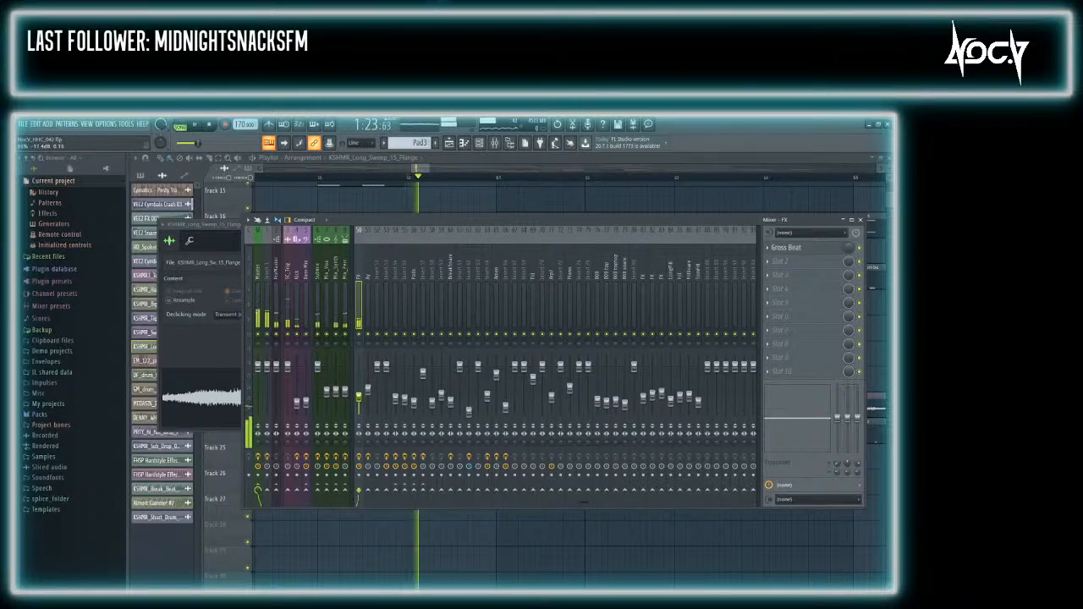
{"action": "right_click", "coordinate": [361, 335]}
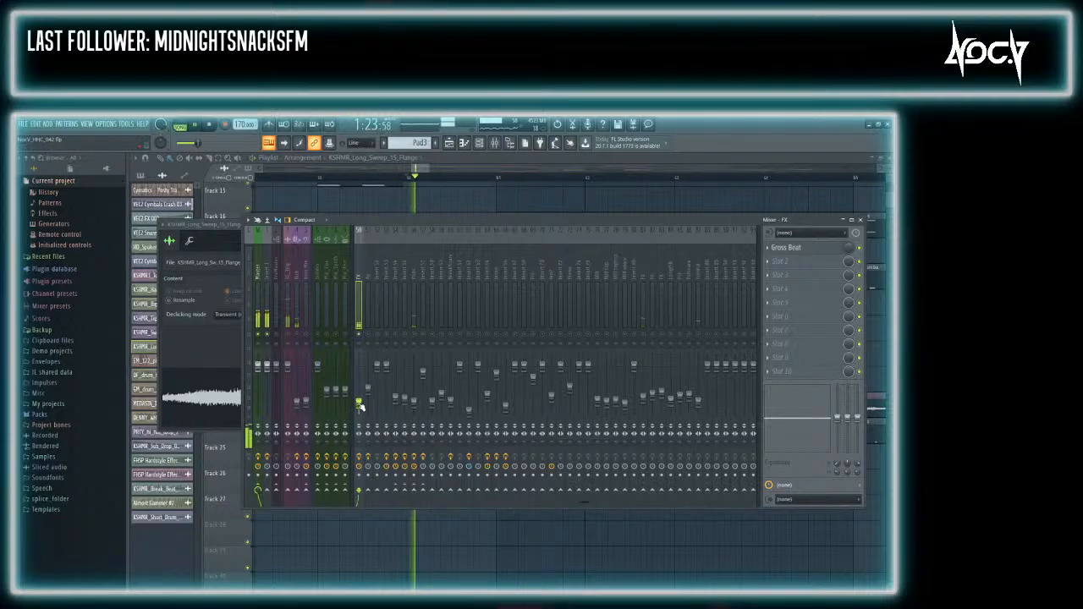
{"action": "left_click", "coordinate": [511, 159]}
{"action": "key", "text": "space"}
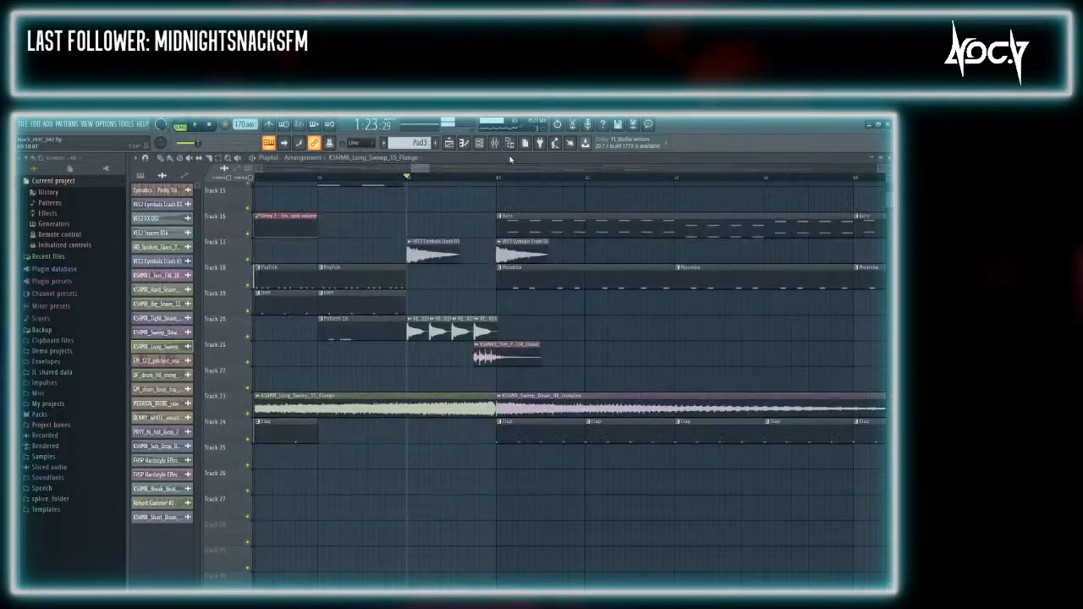
Open the VEC2 Snares 014 clip on Track 20, solo its Snare mixer track 34, audition the sample and lower the fader
{"action": "scroll", "coordinate": [474, 313], "scroll_direction": "down", "scroll_amount": 2}
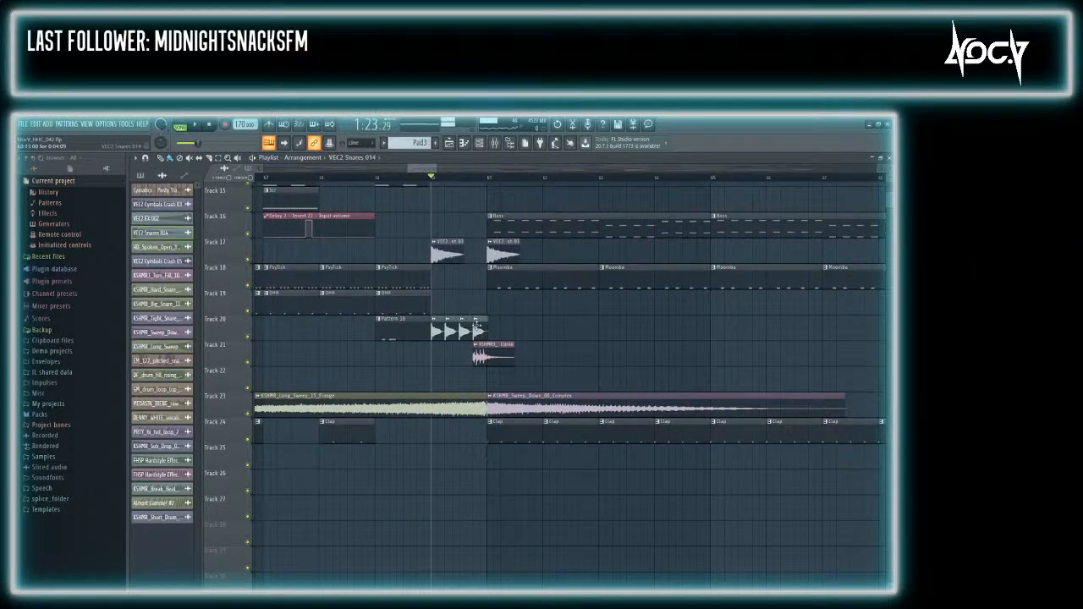
{"action": "double_click", "coordinate": [476, 325]}
{"action": "key", "text": "F9"}
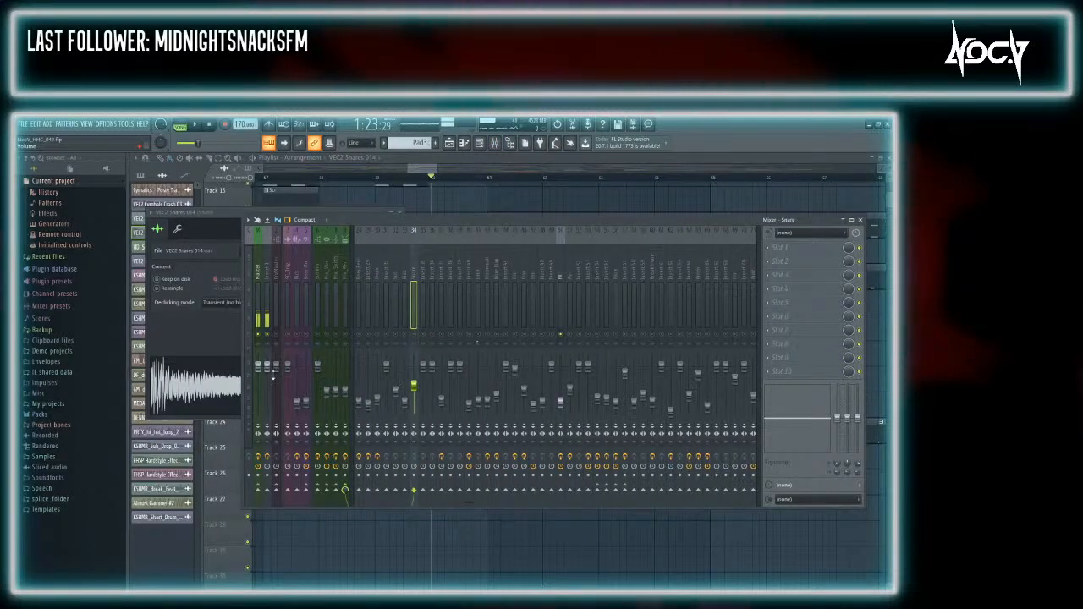
{"action": "left_click", "coordinate": [227, 382]}
{"action": "left_click", "coordinate": [416, 337]}
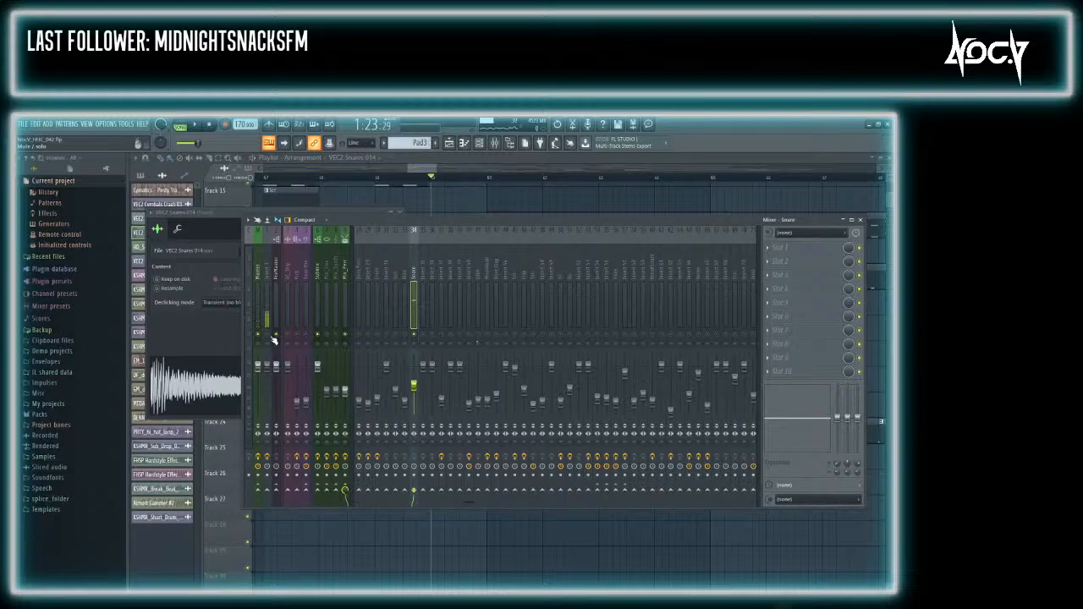
{"action": "left_click", "coordinate": [218, 392]}
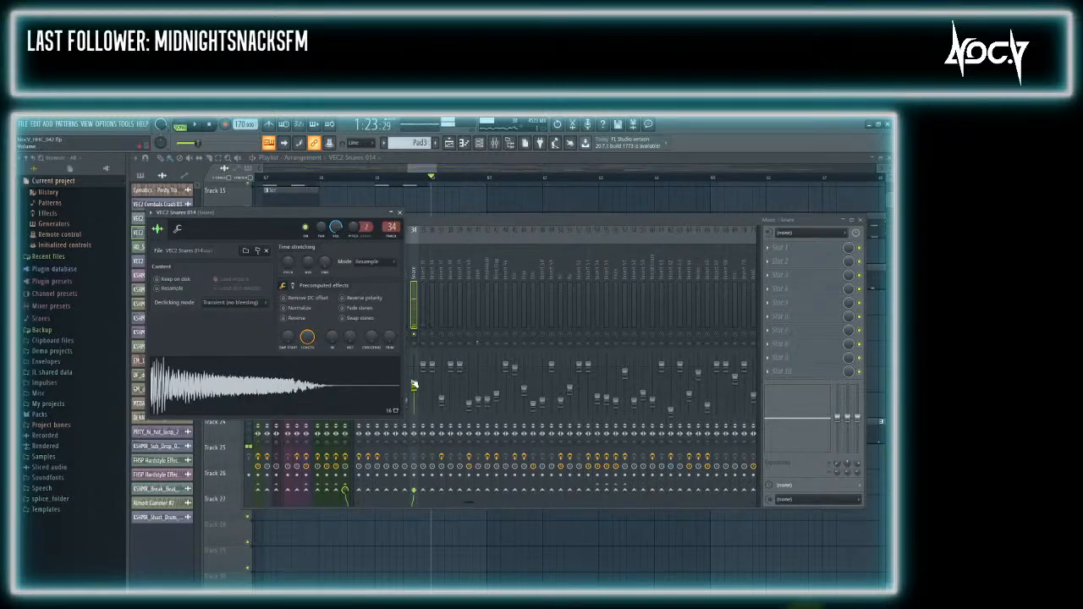
{"action": "left_click", "coordinate": [413, 386]}
{"action": "left_click", "coordinate": [184, 375]}
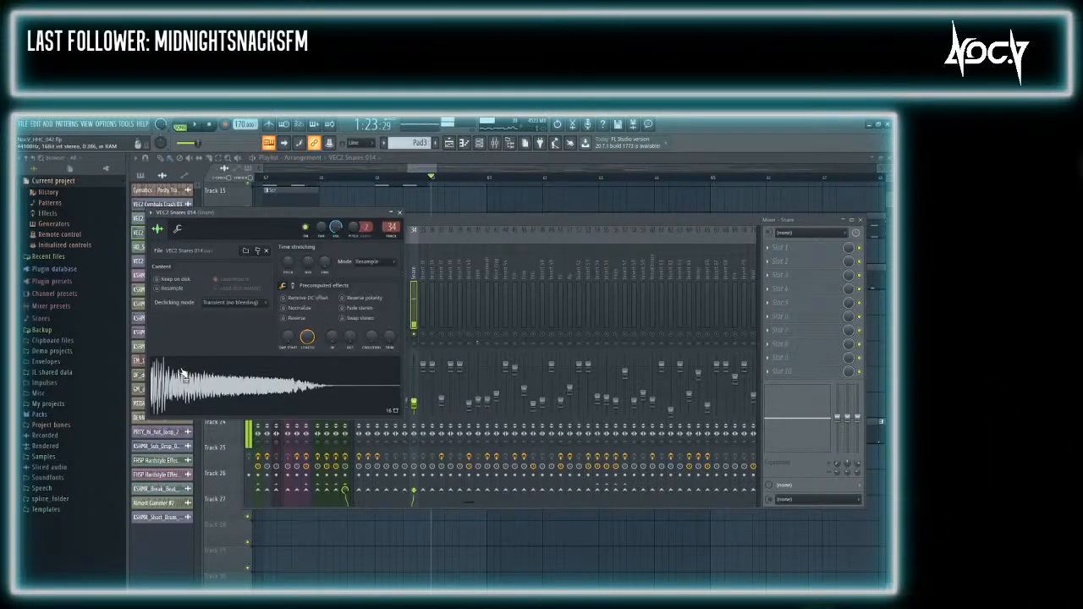
Check the mixer routing of the tom fill clip on Track 21 near bar 61 and return to the playlist
{"action": "left_click", "coordinate": [537, 195]}
{"action": "scroll", "coordinate": [505, 340], "scroll_direction": "up", "scroll_amount": 2}
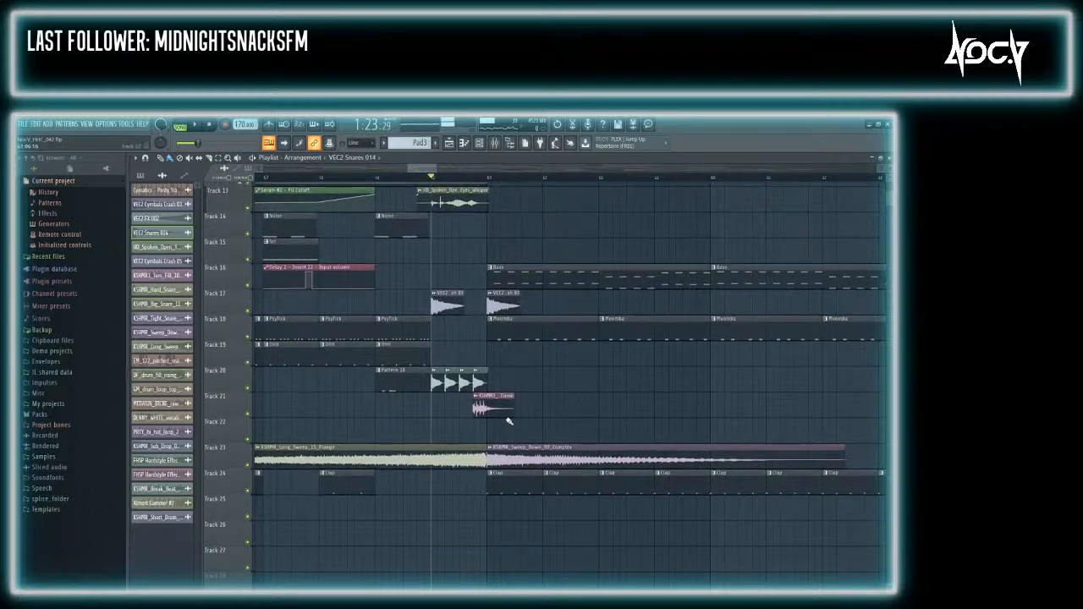
{"action": "double_click", "coordinate": [497, 409]}
{"action": "key", "text": "F9"}
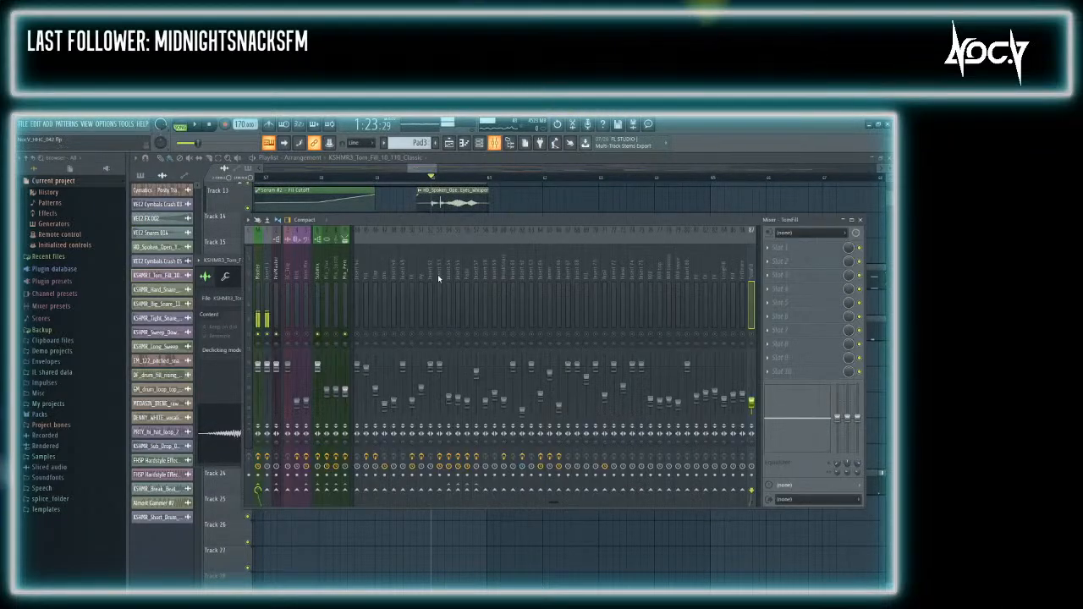
{"action": "key", "text": "F9"}
{"action": "scroll", "coordinate": [602, 265], "scroll_direction": "up", "scroll_amount": 3}
{"action": "key", "text": "Escape"}
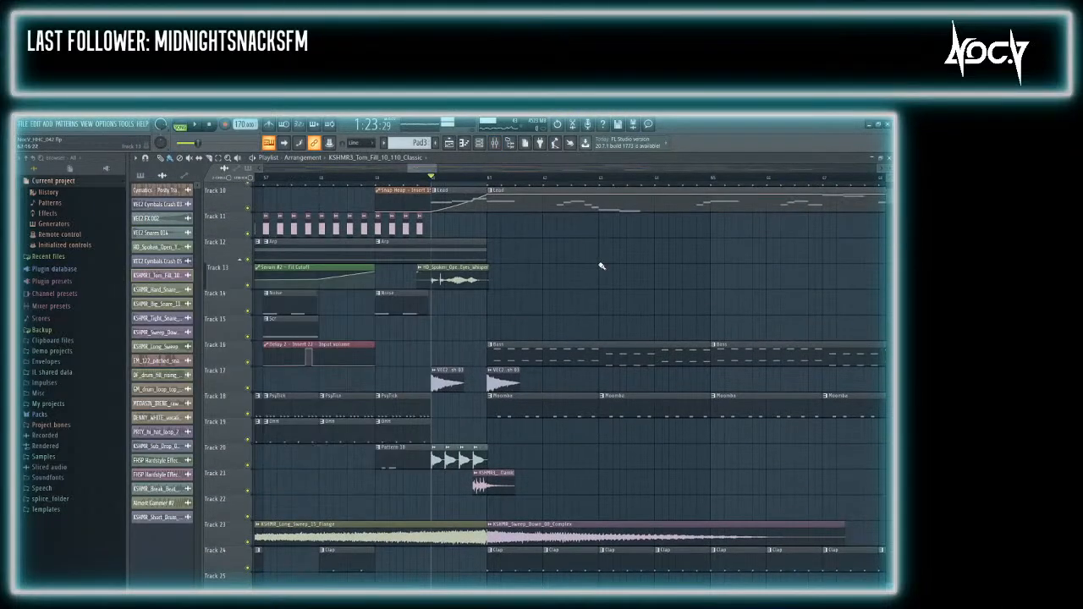
Check the mixer routing of the KSHMR_Long_Sweep_15_Flange clips on Track 23 and look over the rest of the arrangement for sounds still needing balancing
{"action": "scroll", "coordinate": [539, 277], "scroll_direction": "down", "scroll_amount": 4}
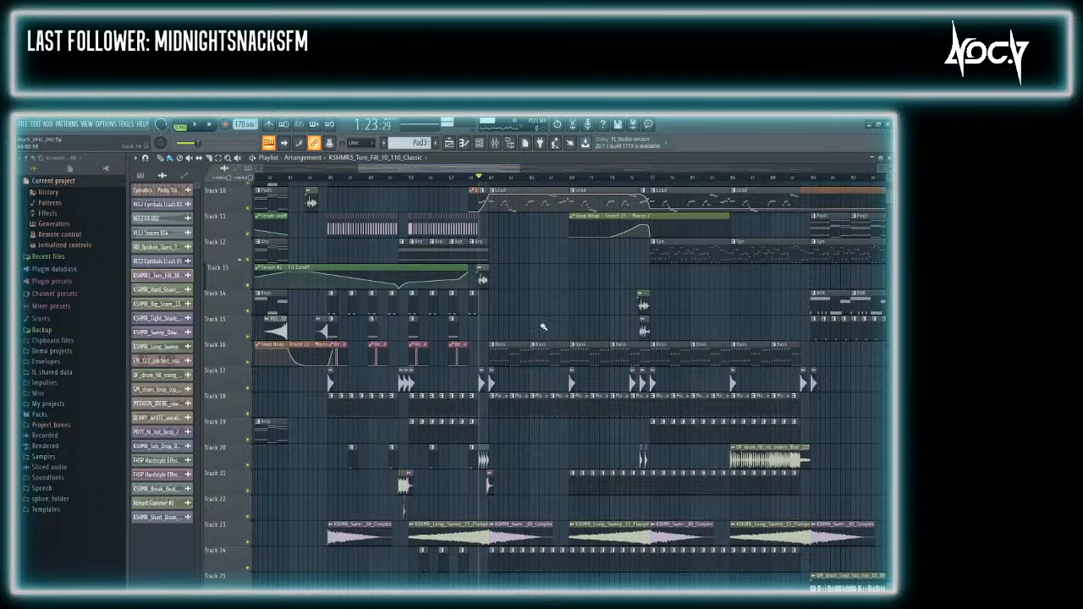
{"action": "scroll", "coordinate": [557, 216], "scroll_direction": "right", "scroll_amount": 5}
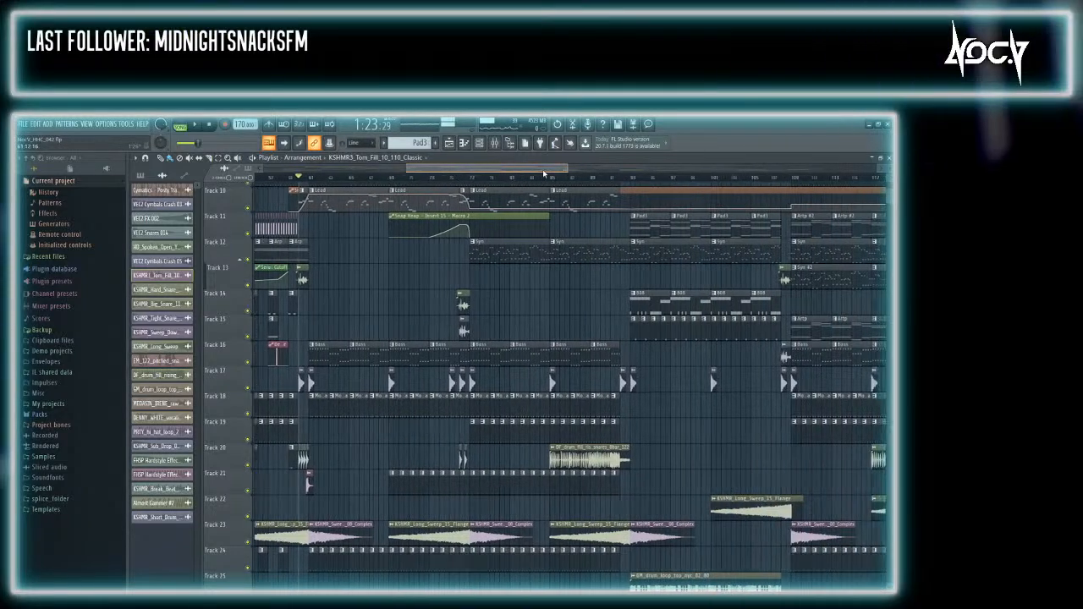
{"action": "double_click", "coordinate": [483, 534]}
{"action": "double_click", "coordinate": [567, 535]}
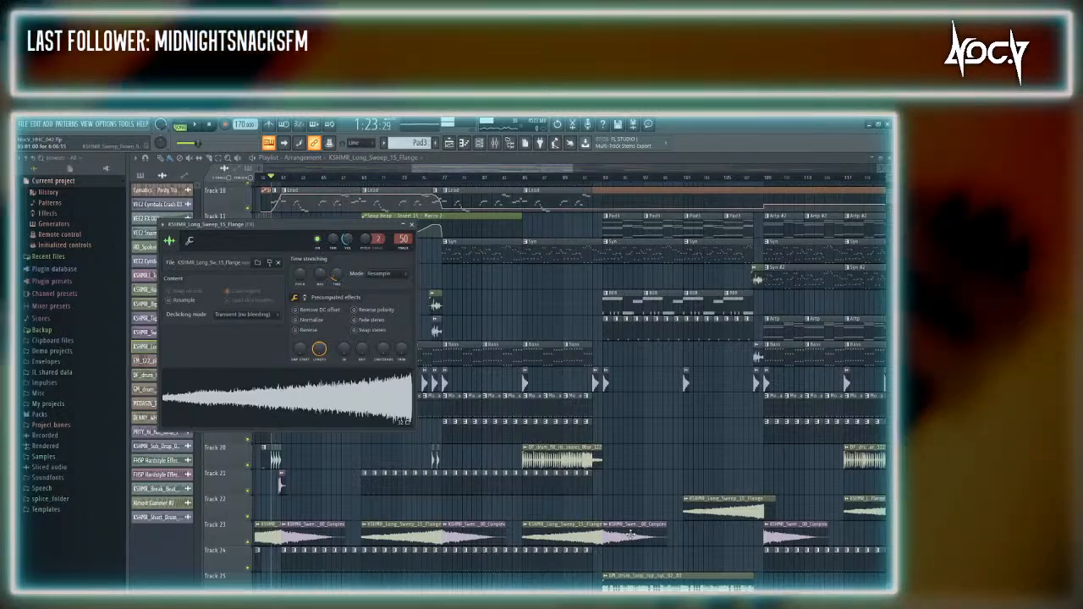
{"action": "key", "text": "F9"}
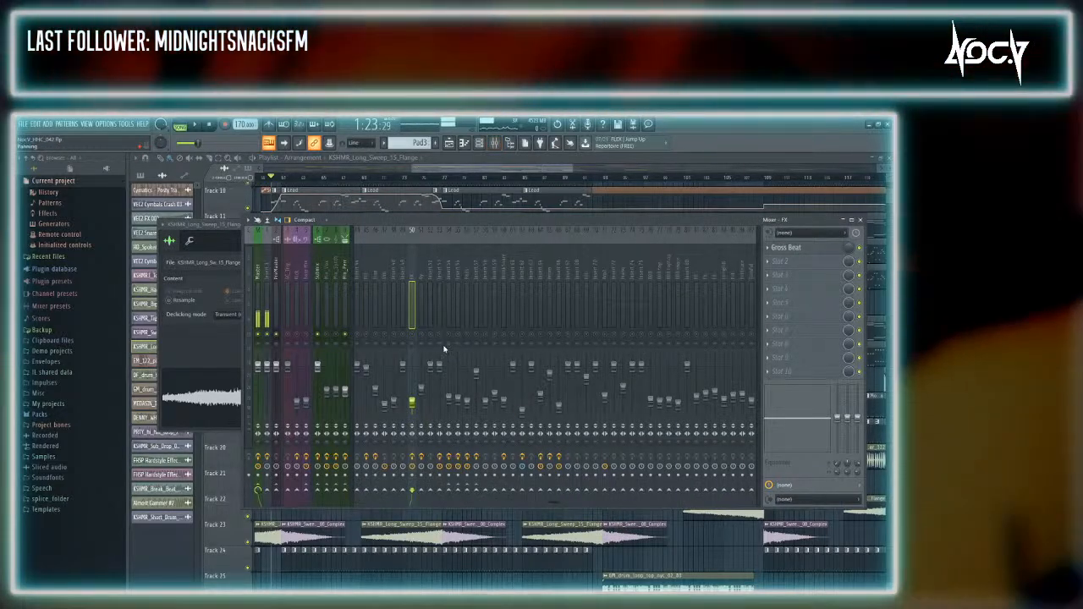
{"action": "key", "text": "F9"}
{"action": "scroll", "coordinate": [556, 307], "scroll_direction": "right", "scroll_amount": 4}
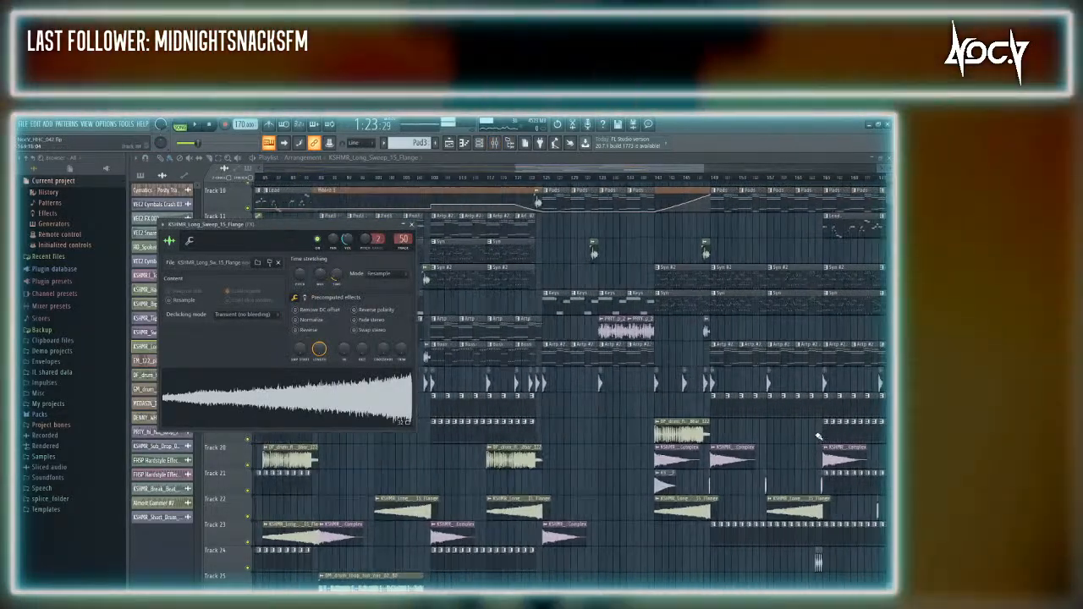
{"action": "scroll", "coordinate": [819, 436], "scroll_direction": "up", "scroll_amount": 5}
{"action": "left_click_drag", "start_coordinate": [650, 168], "coordinate": [721, 180]}
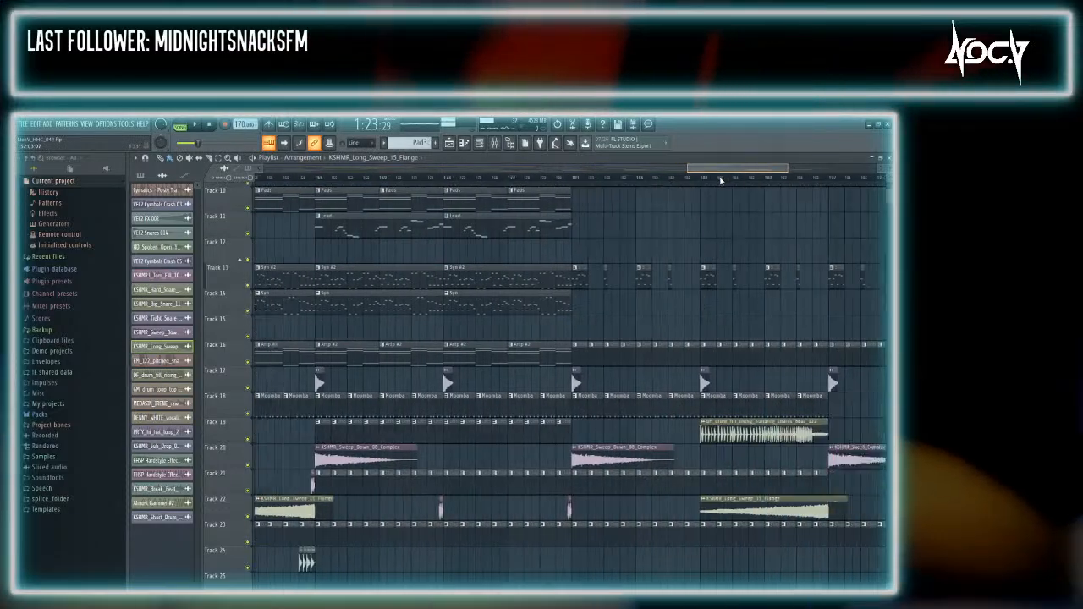
{"action": "scroll", "coordinate": [503, 310], "scroll_direction": "down", "scroll_amount": 5}
Lower the fader of the mda TestTone reference on Insert 1, clear the mixer solo and return to the playlist
{"action": "key", "text": "F9"}
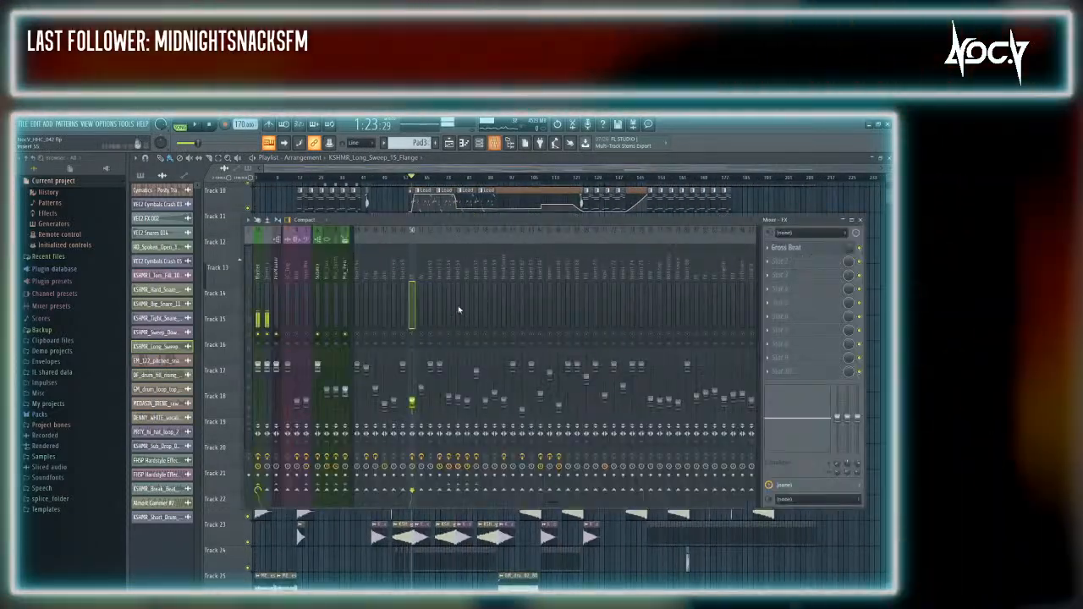
{"action": "left_click_drag", "start_coordinate": [268, 369], "coordinate": [269, 415]}
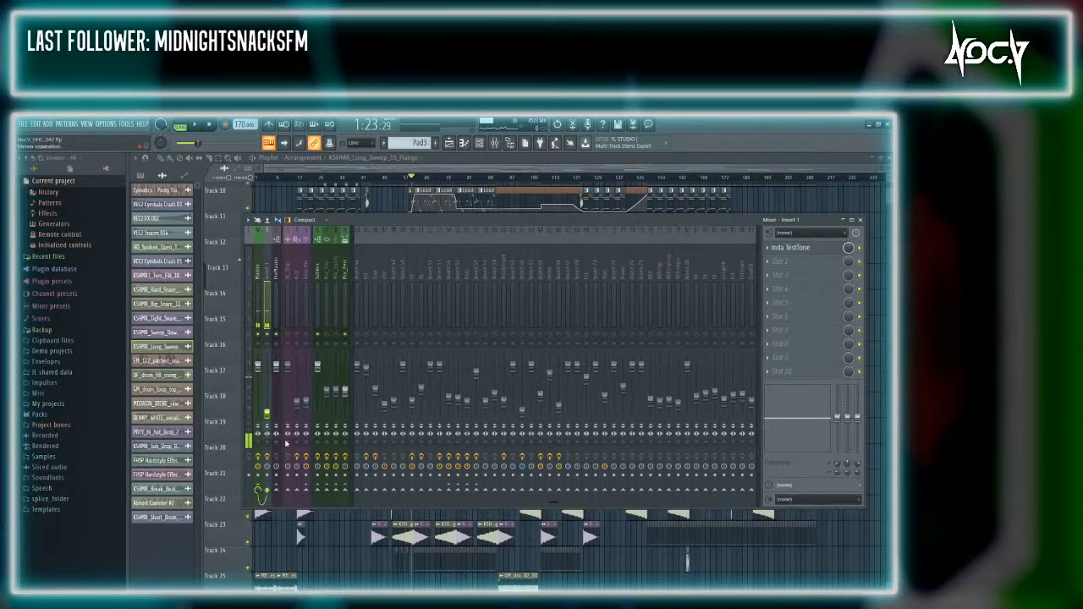
{"action": "left_click", "coordinate": [312, 335]}
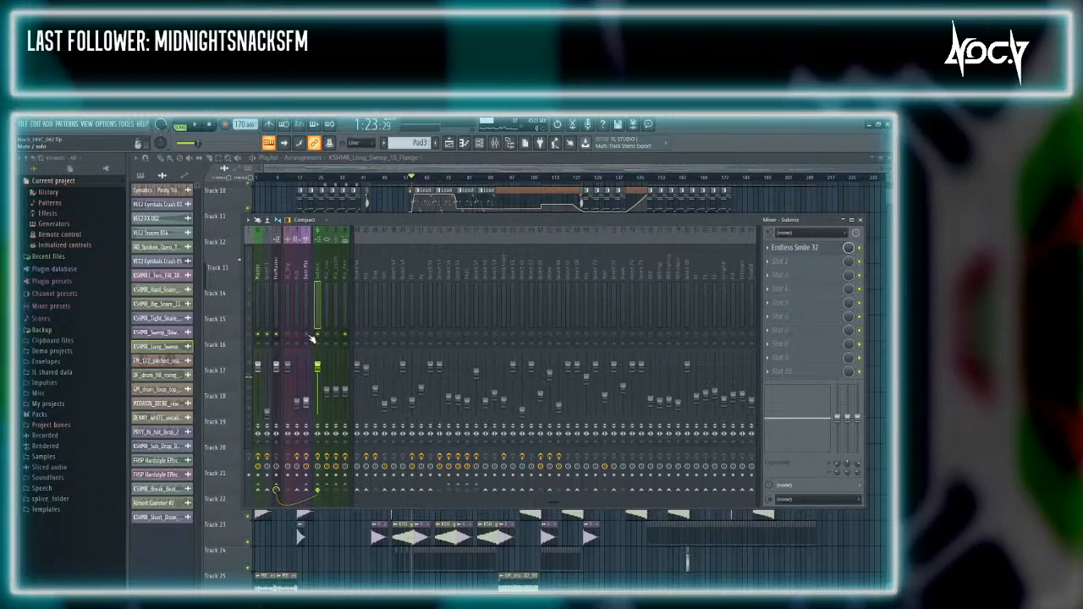
{"action": "left_click", "coordinate": [407, 162]}
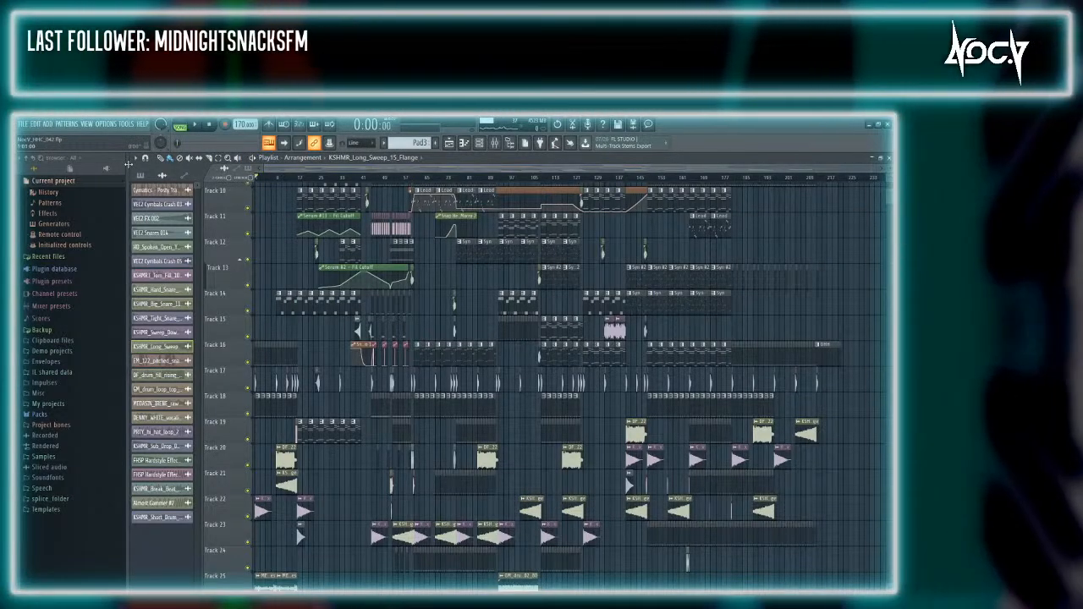
In the Master's Ozone 9 Maximizer, set the mode to IRC IV and the threshold to -7.5 dB during playback
{"action": "key", "text": "F9"}
{"action": "key", "text": "space"}
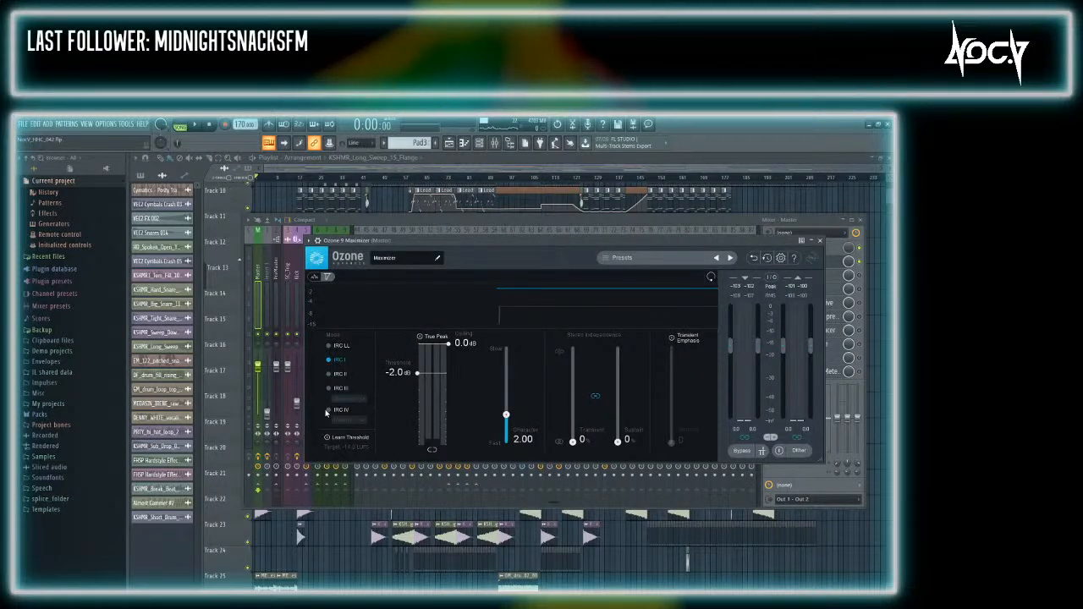
{"action": "left_click", "coordinate": [339, 410]}
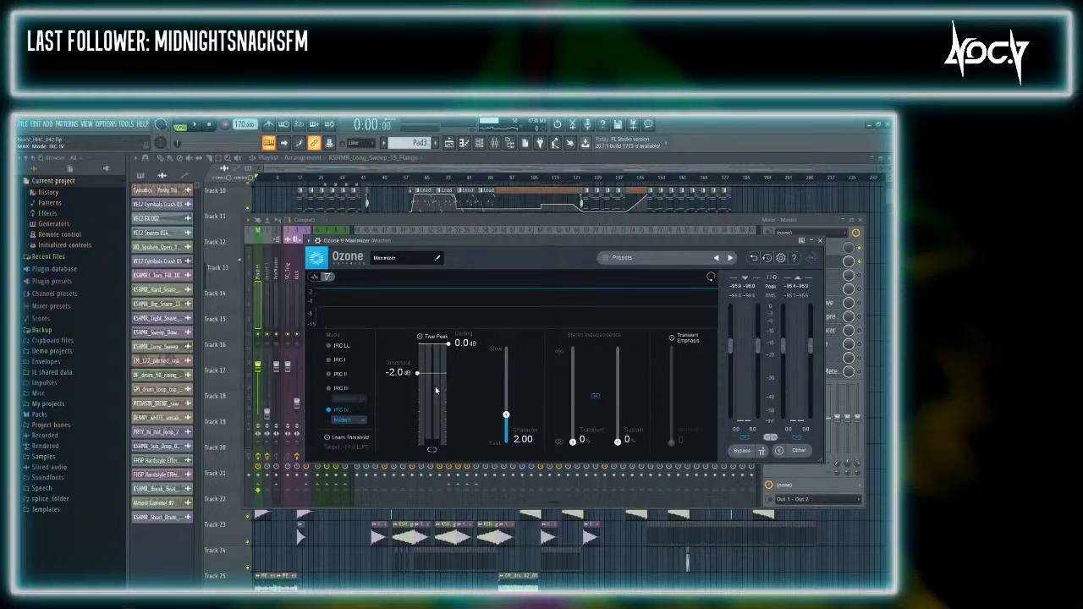
{"action": "key", "text": "space"}
{"action": "left_click_drag", "start_coordinate": [441, 399], "coordinate": [444, 415]}
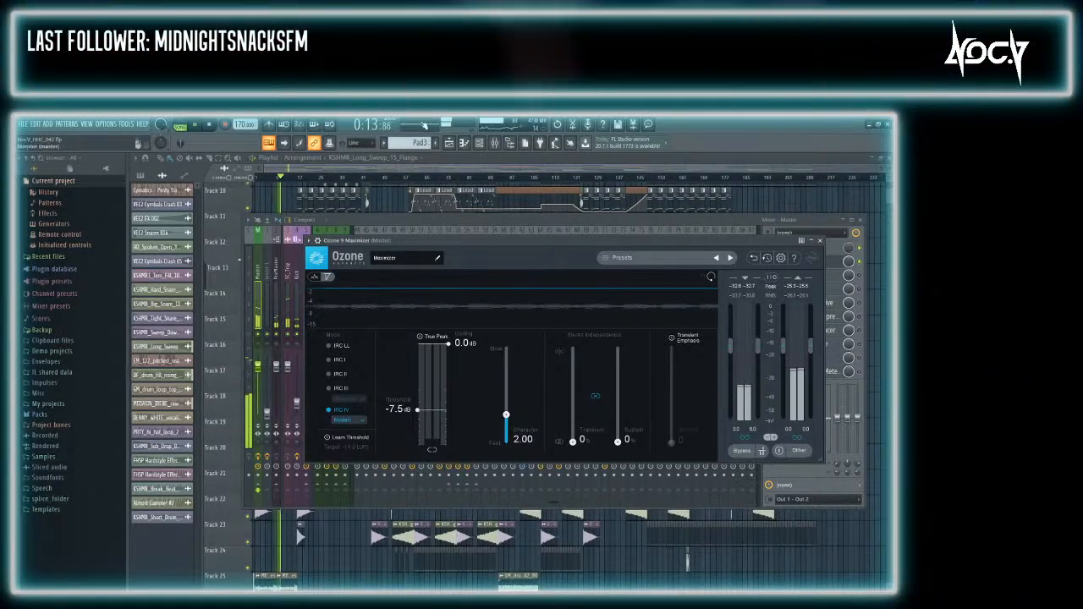
Open the EM_122_pitched_snare_fill clip on Track 19 and lower its Fill mixer track 45 fader during playback
{"action": "left_click", "coordinate": [465, 171]}
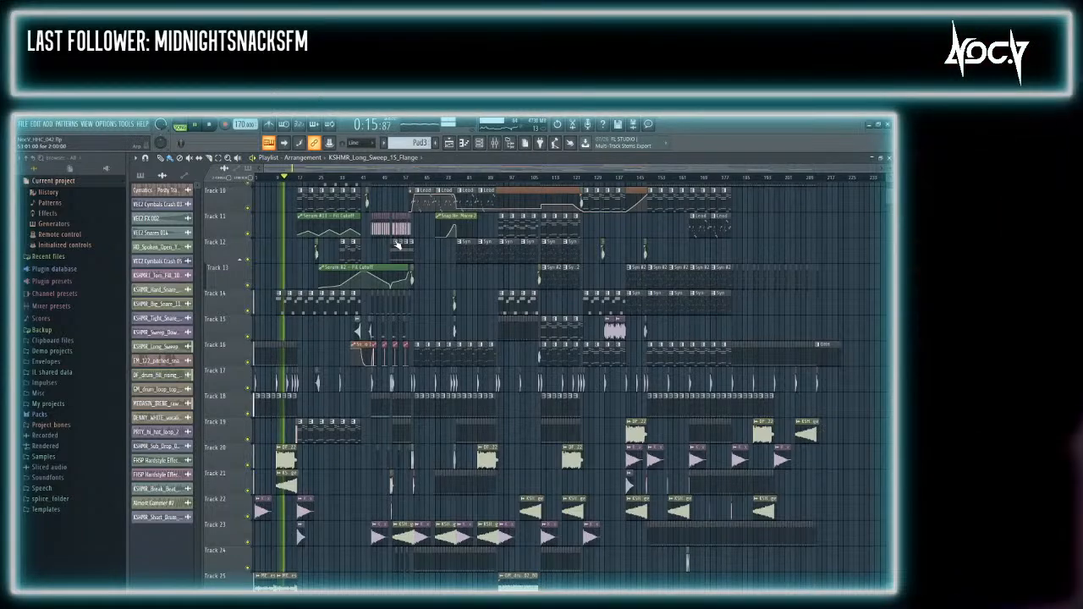
{"action": "scroll", "coordinate": [567, 381], "scroll_direction": "up", "scroll_amount": 2}
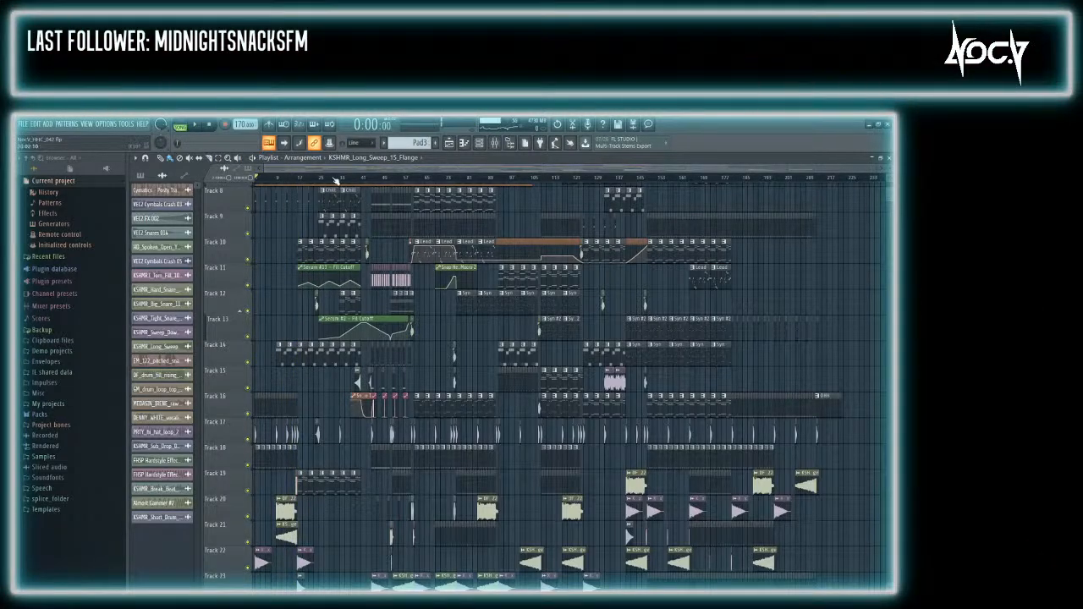
{"action": "scroll", "coordinate": [310, 529], "scroll_direction": "up", "scroll_amount": 5}
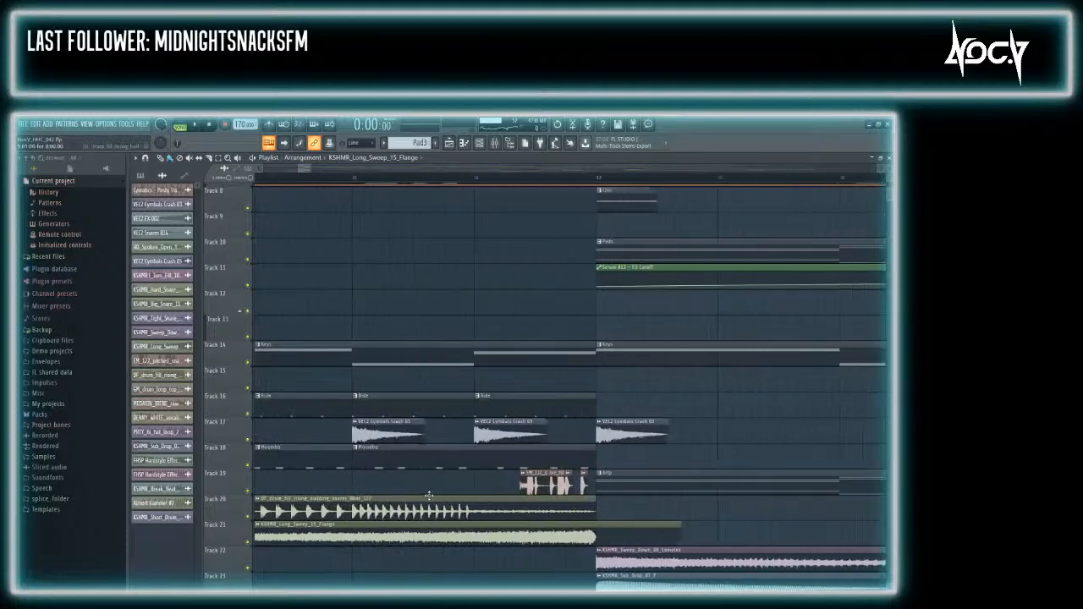
{"action": "double_click", "coordinate": [546, 489]}
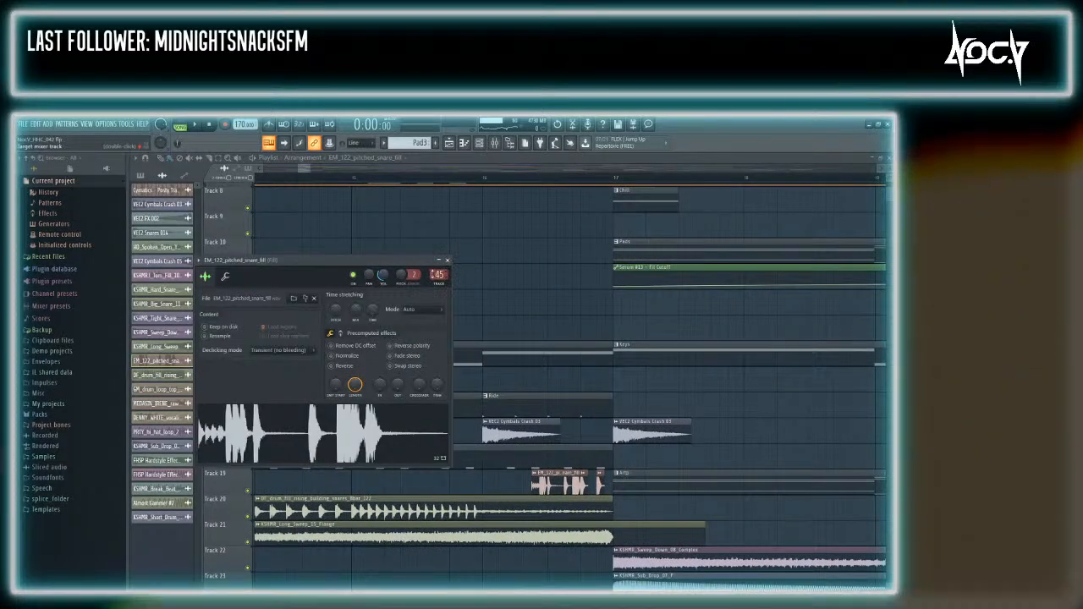
{"action": "key", "text": "F9"}
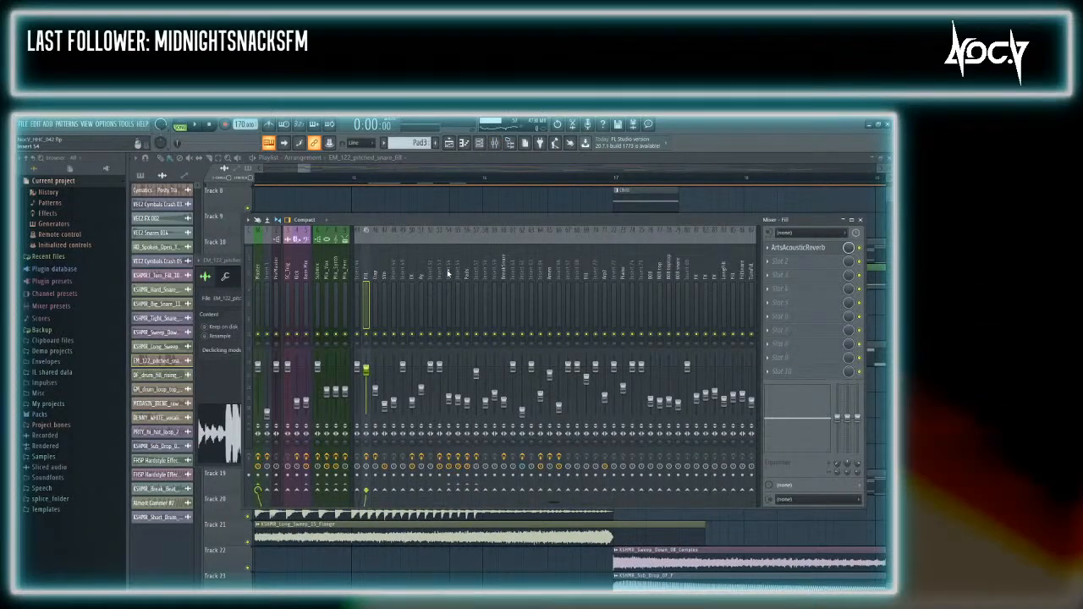
{"action": "key", "text": "space"}
{"action": "key", "text": "F9"}
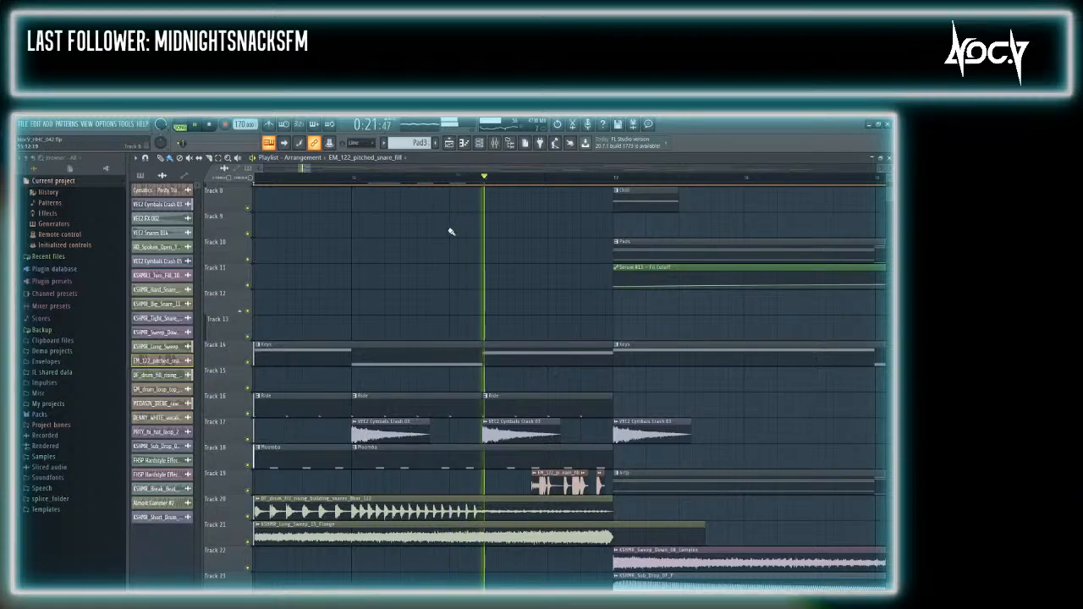
{"action": "key", "text": "F9"}
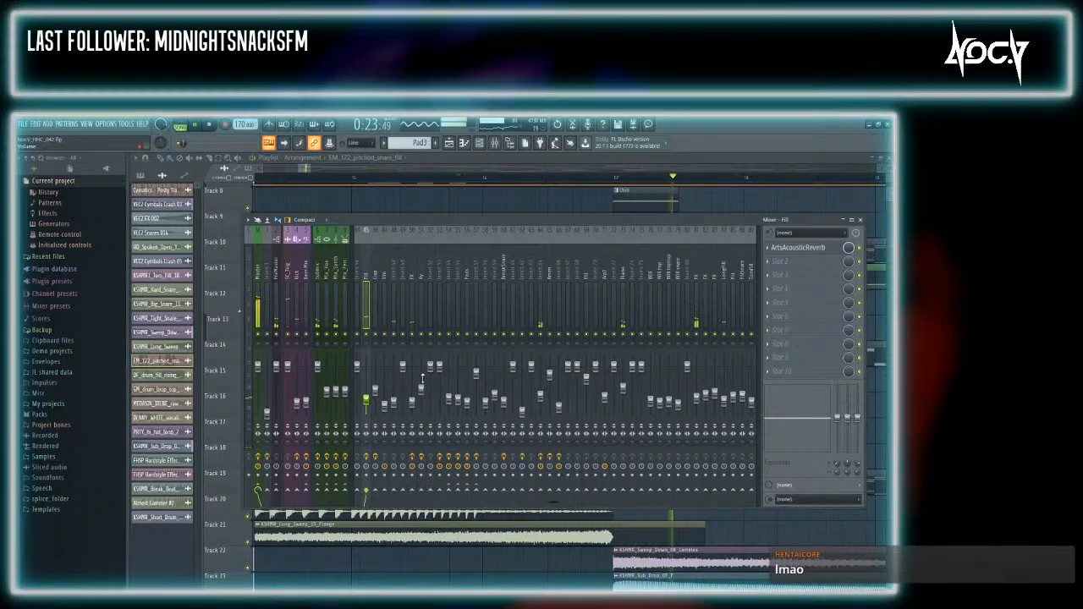
{"action": "key", "text": "F9"}
Open the KSHMR_Sub_Drop_07_F clip on Track 23 and lower its FX1 mixer track 19 fader during playback
{"action": "scroll", "coordinate": [581, 474], "scroll_direction": "down", "scroll_amount": 3}
{"action": "scroll", "coordinate": [582, 475], "scroll_direction": "down", "scroll_amount": 2}
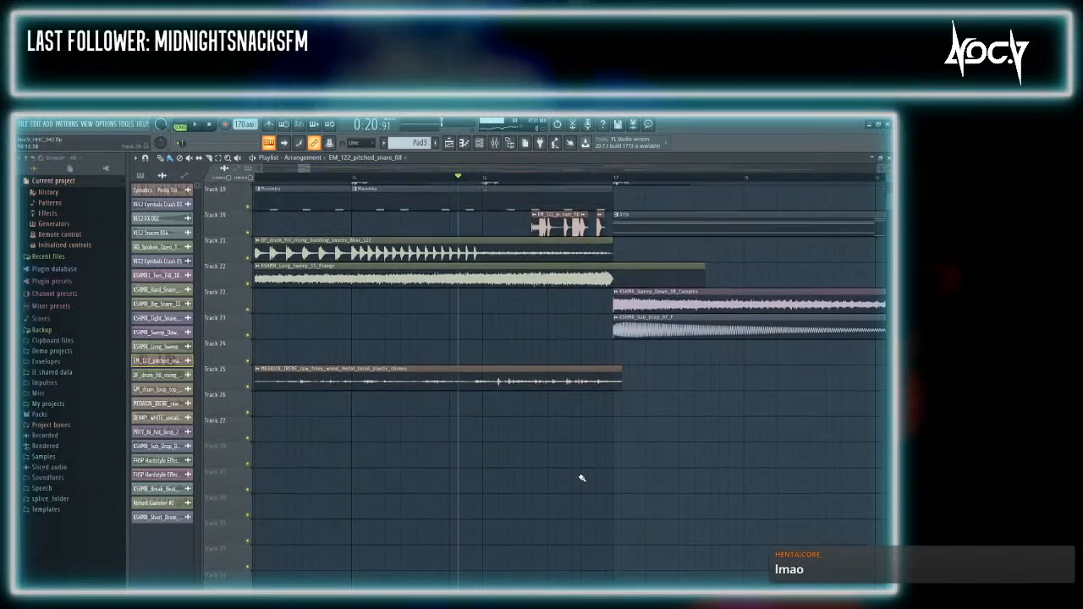
{"action": "scroll", "coordinate": [581, 473], "scroll_direction": "up", "scroll_amount": 3}
{"action": "scroll", "coordinate": [583, 463], "scroll_direction": "down", "scroll_amount": 3}
{"action": "double_click", "coordinate": [617, 475]}
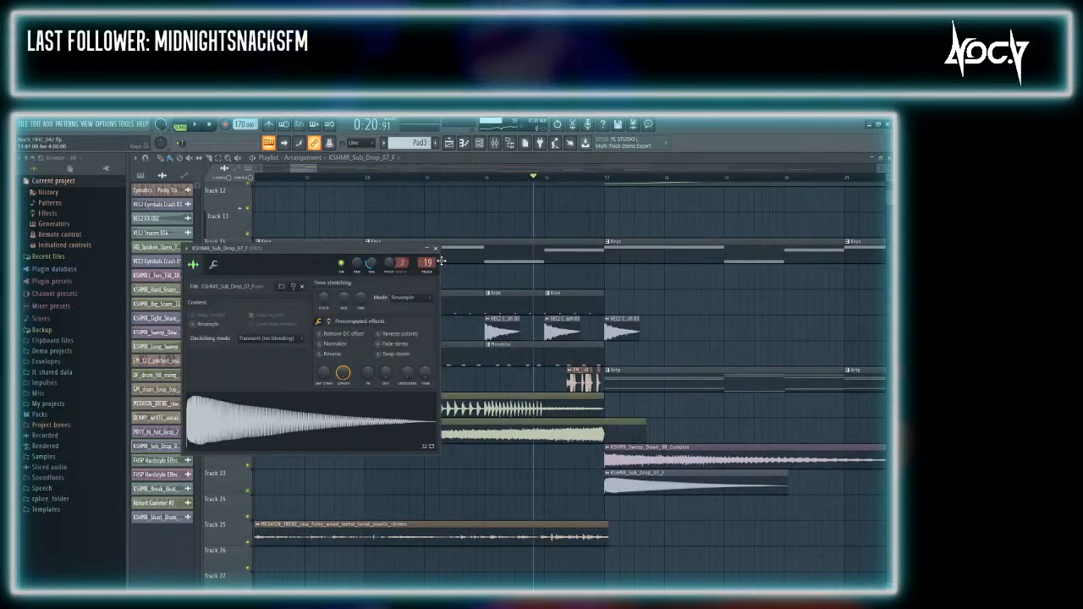
{"action": "key", "text": "F9"}
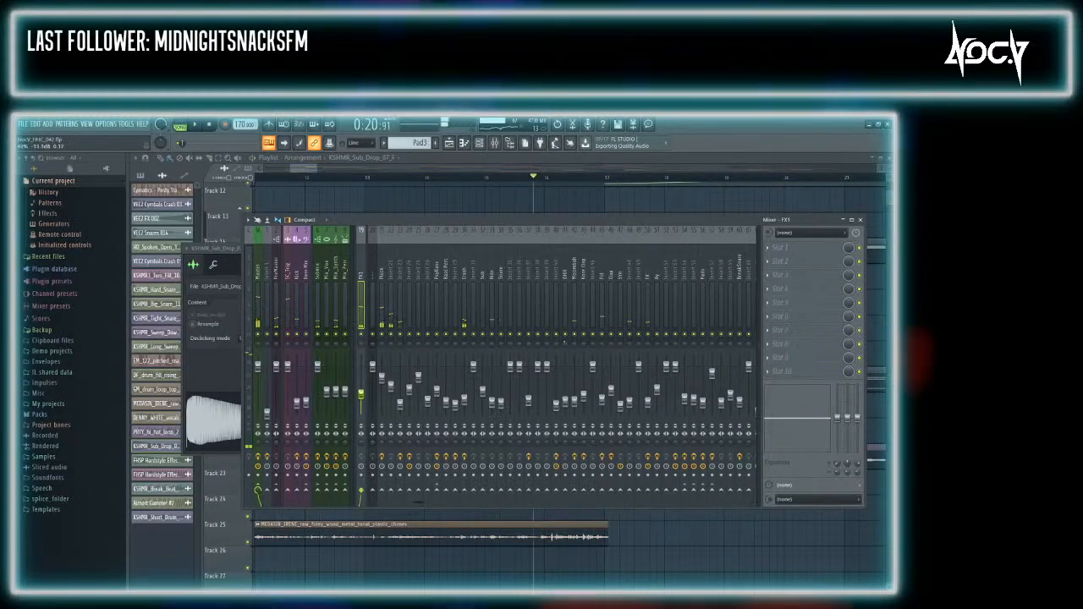
{"action": "scroll", "coordinate": [381, 304], "scroll_direction": "up", "scroll_amount": 5}
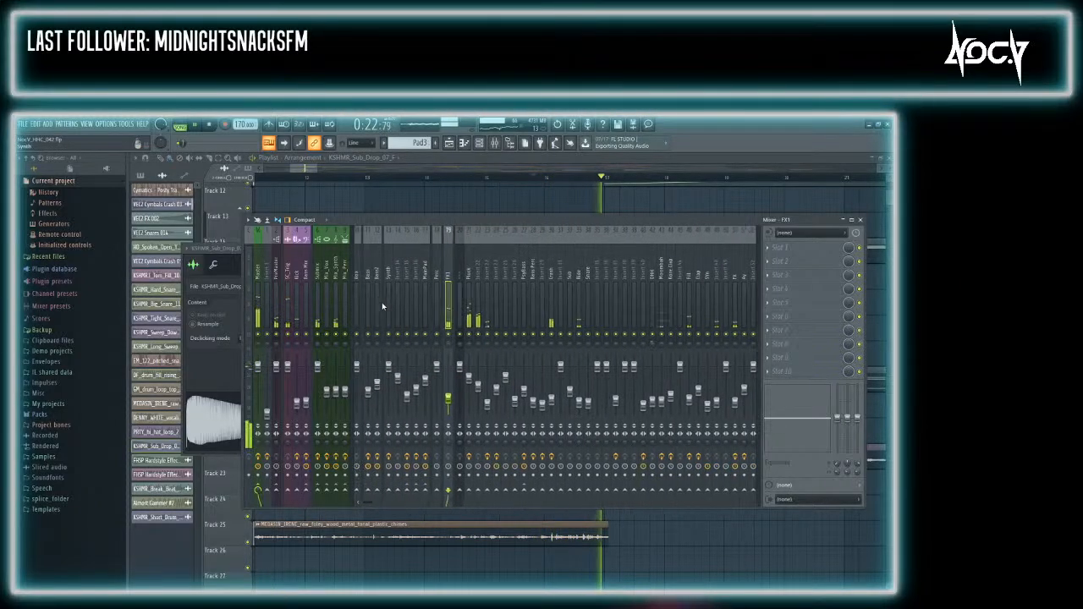
{"action": "left_click", "coordinate": [584, 158]}
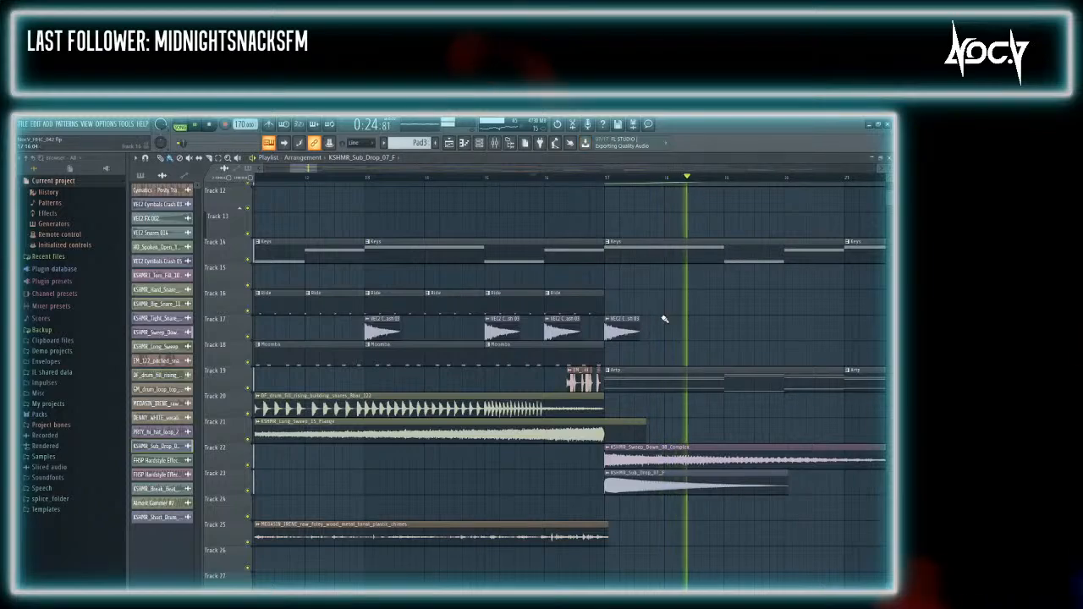
Open the Pads pattern on Track 10, lower its Insert 23 mixer fader while soloed, and restore all mixer tracks
{"action": "scroll", "coordinate": [650, 373], "scroll_direction": "up", "scroll_amount": 8}
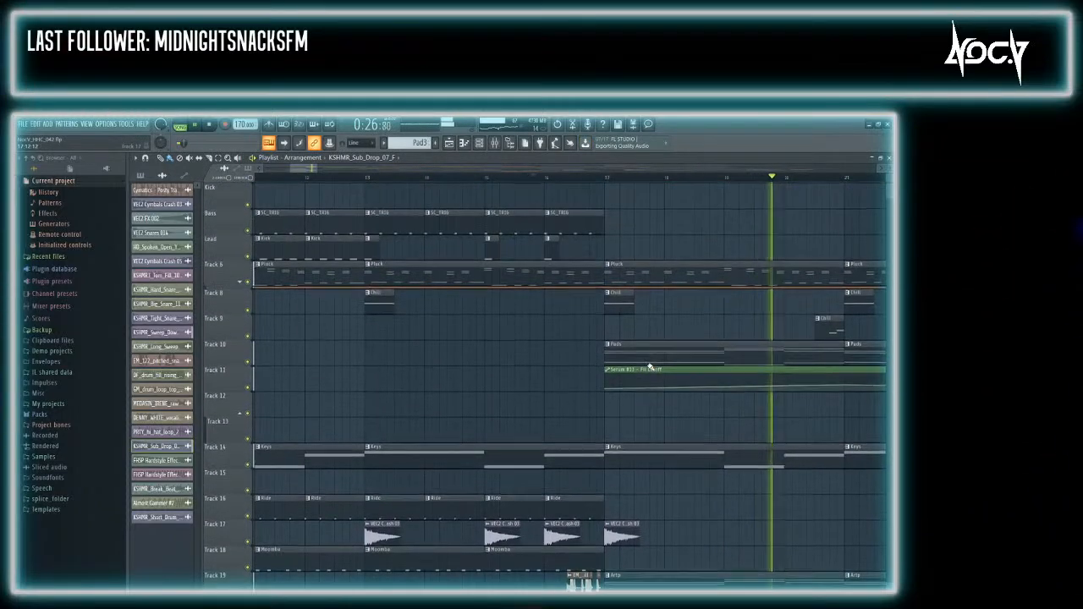
{"action": "scroll", "coordinate": [649, 368], "scroll_direction": "down", "scroll_amount": 3}
{"action": "double_click", "coordinate": [639, 351]}
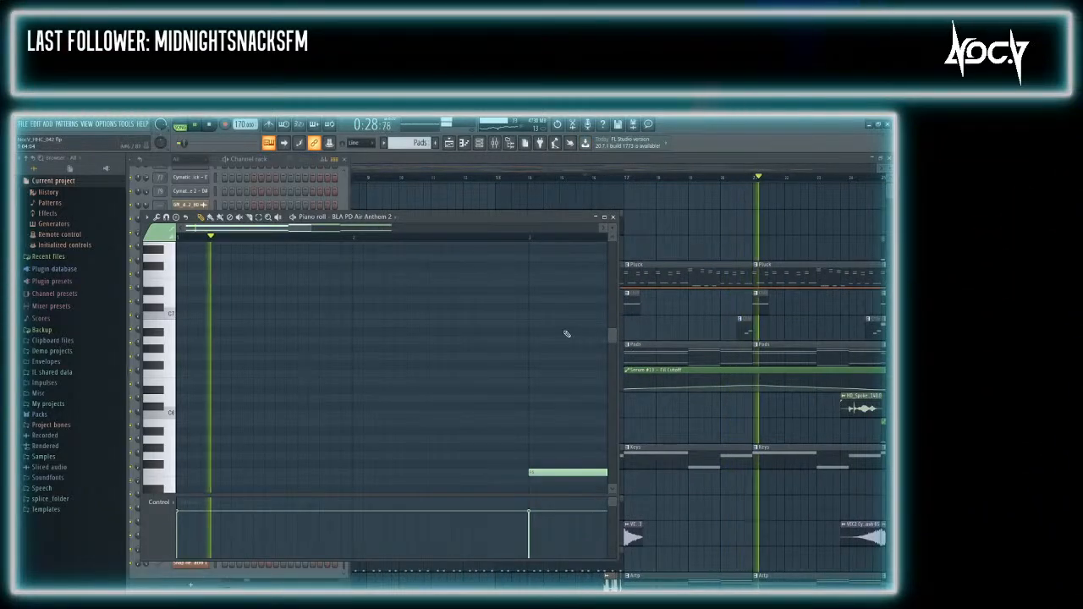
{"action": "key", "text": "F9"}
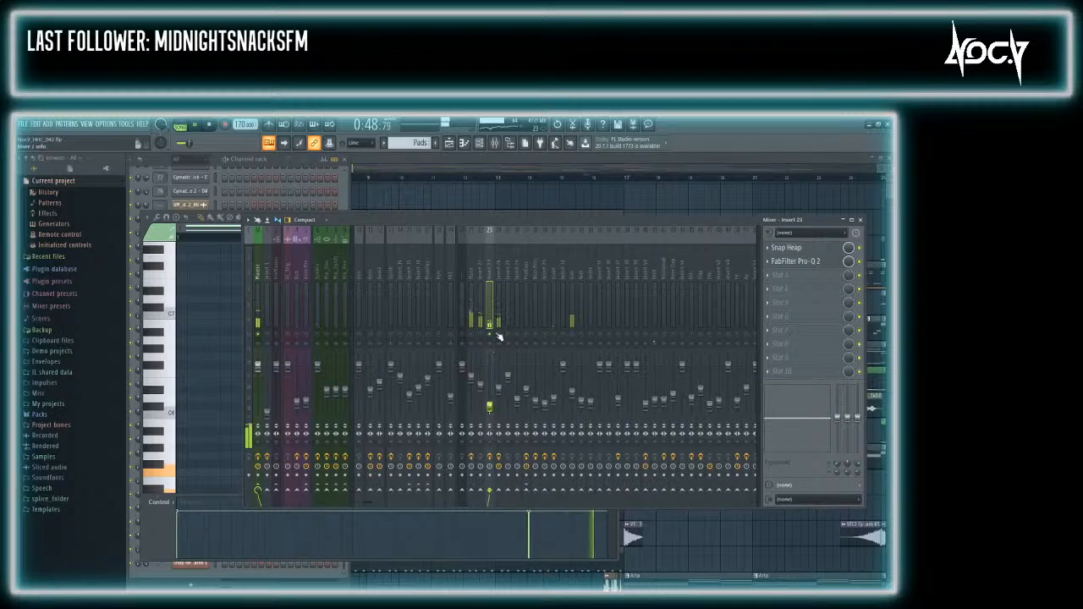
{"action": "right_click", "coordinate": [499, 336]}
{"action": "left_click", "coordinate": [522, 157]}
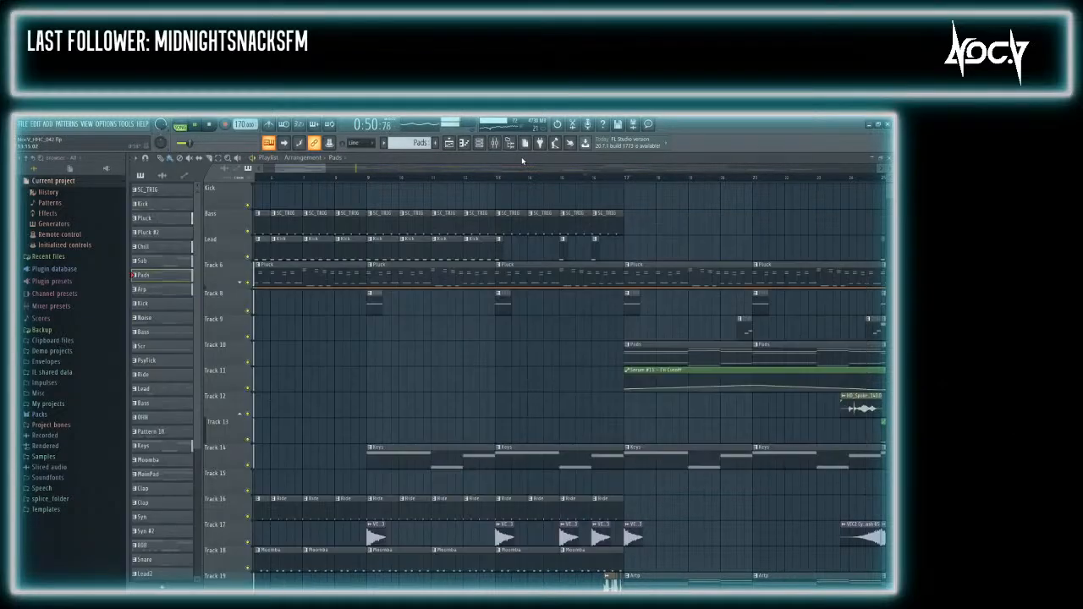
Lower the Insert 26 fader slightly during playback and check the Bass Perc mixer track on its own
{"action": "scroll", "coordinate": [470, 321], "scroll_direction": "down", "scroll_amount": 8, "text": "ctrl"}
{"action": "scroll", "coordinate": [468, 324], "scroll_direction": "up", "scroll_amount": 8, "text": "ctrl"}
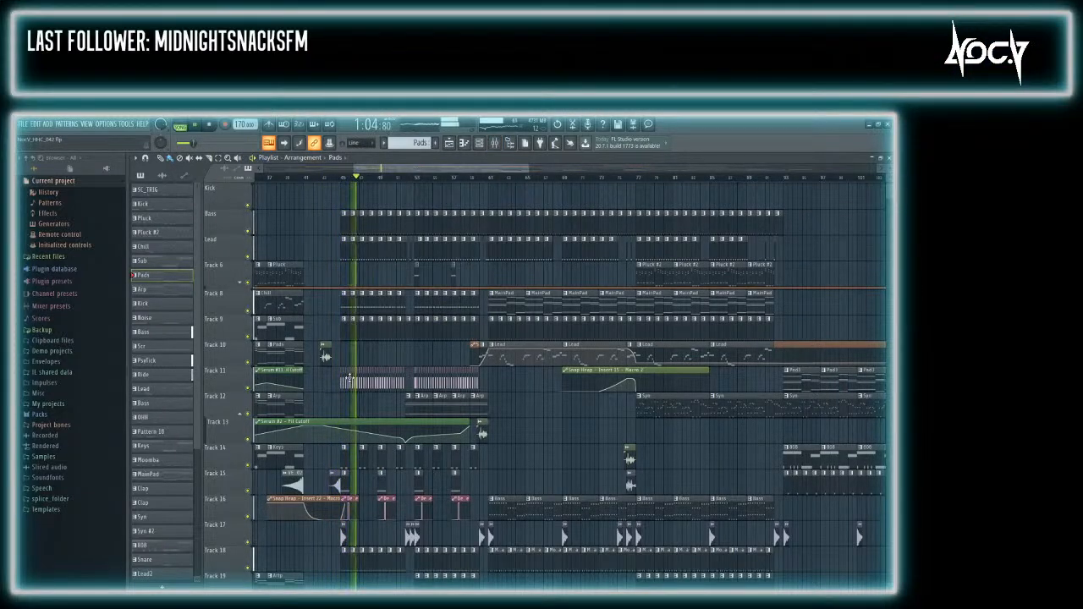
{"action": "key", "text": "F9"}
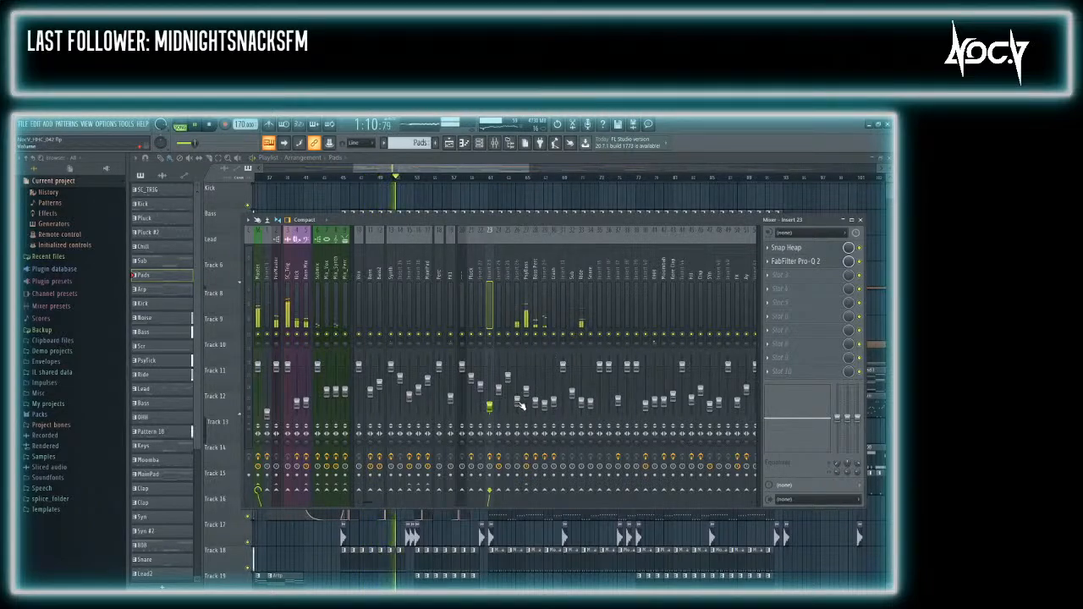
{"action": "left_click_drag", "start_coordinate": [519, 402], "coordinate": [521, 408]}
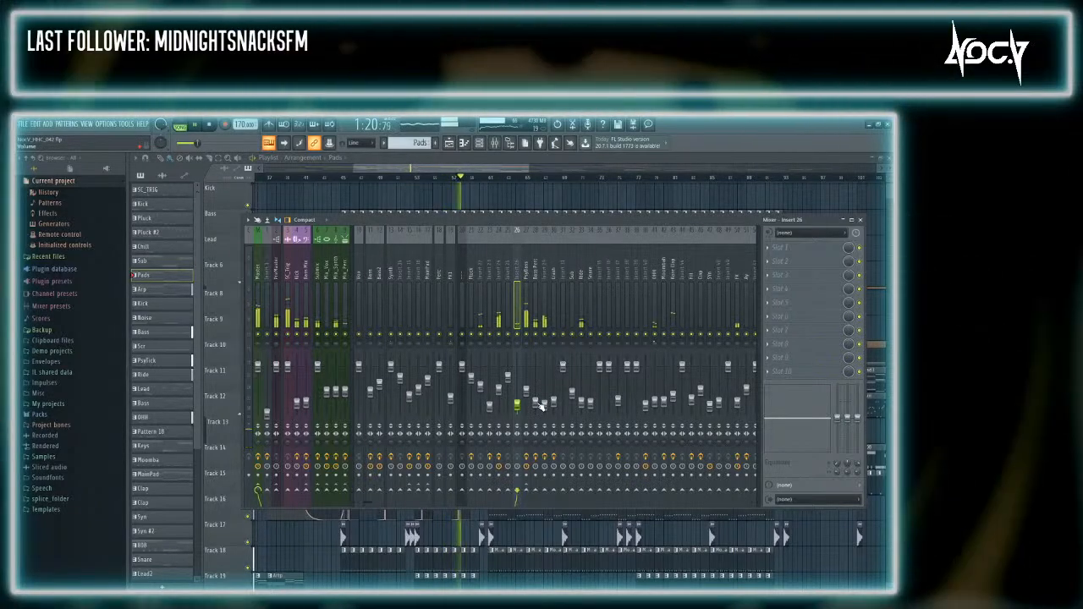
{"action": "left_click", "coordinate": [537, 336]}
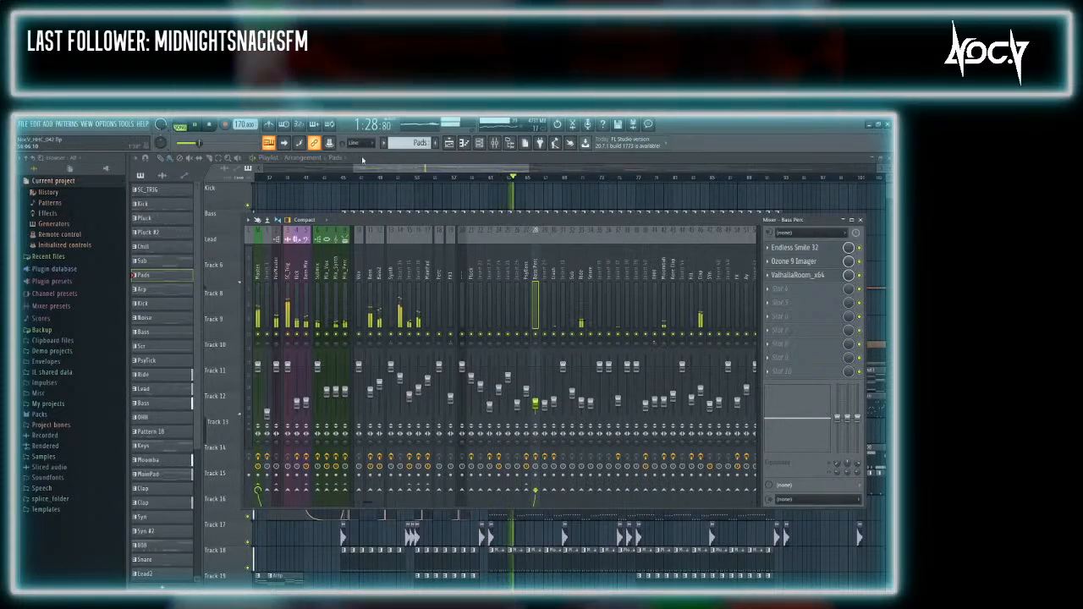
Replay the arrangement from an earlier section and raise the Insert 16 mixer fader slightly during playback
{"action": "left_click", "coordinate": [210, 126]}
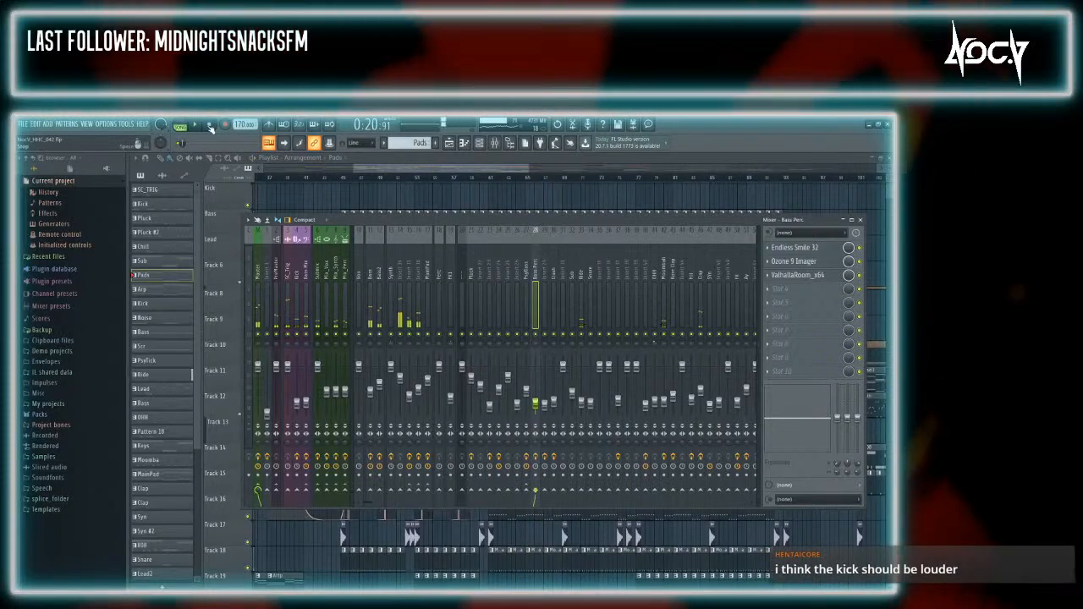
{"action": "left_click_drag", "start_coordinate": [493, 169], "coordinate": [538, 169]}
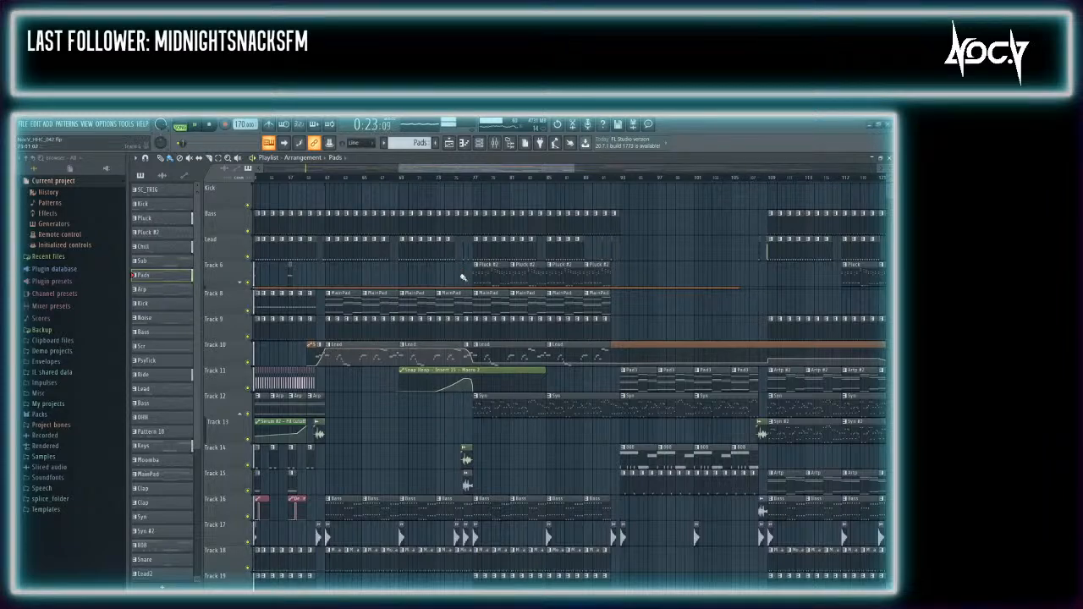
{"action": "left_click_drag", "start_coordinate": [514, 172], "coordinate": [494, 172]}
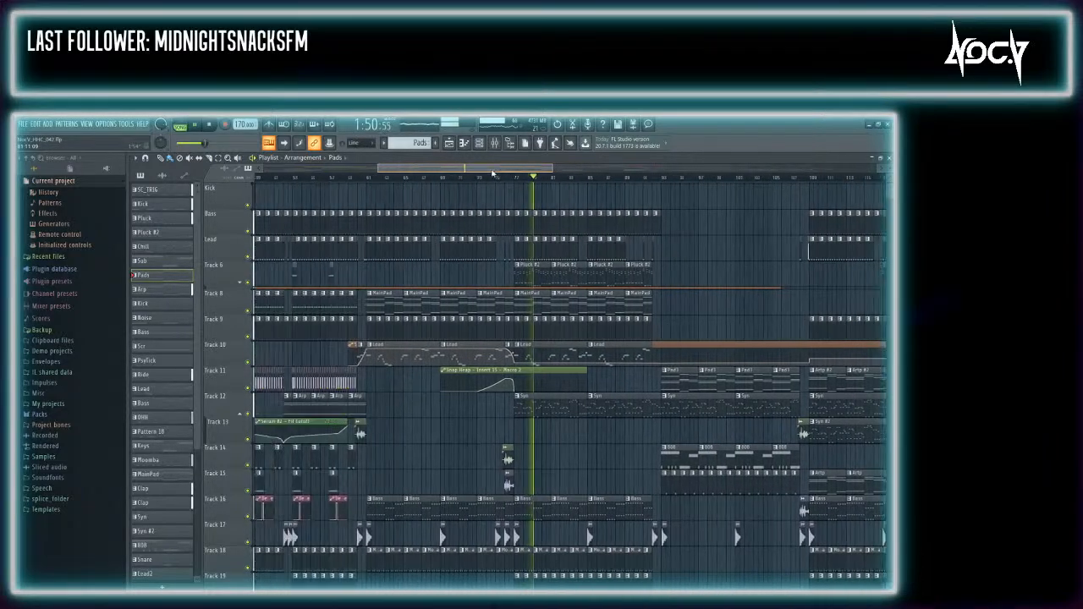
{"action": "left_click", "coordinate": [395, 177]}
{"action": "left_click_drag", "start_coordinate": [418, 171], "coordinate": [381, 172]}
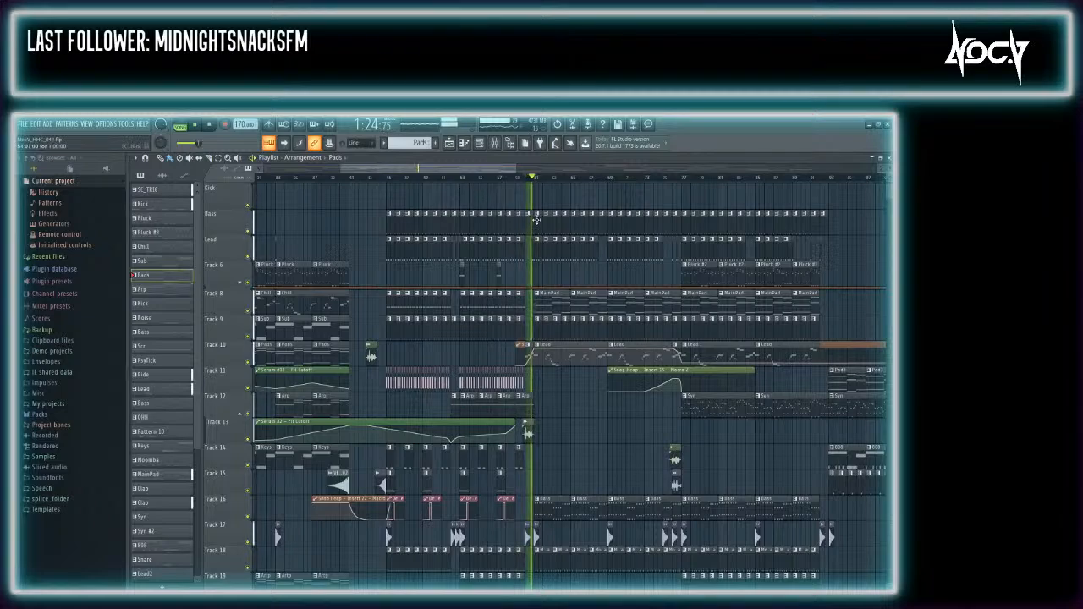
{"action": "key", "text": "F9"}
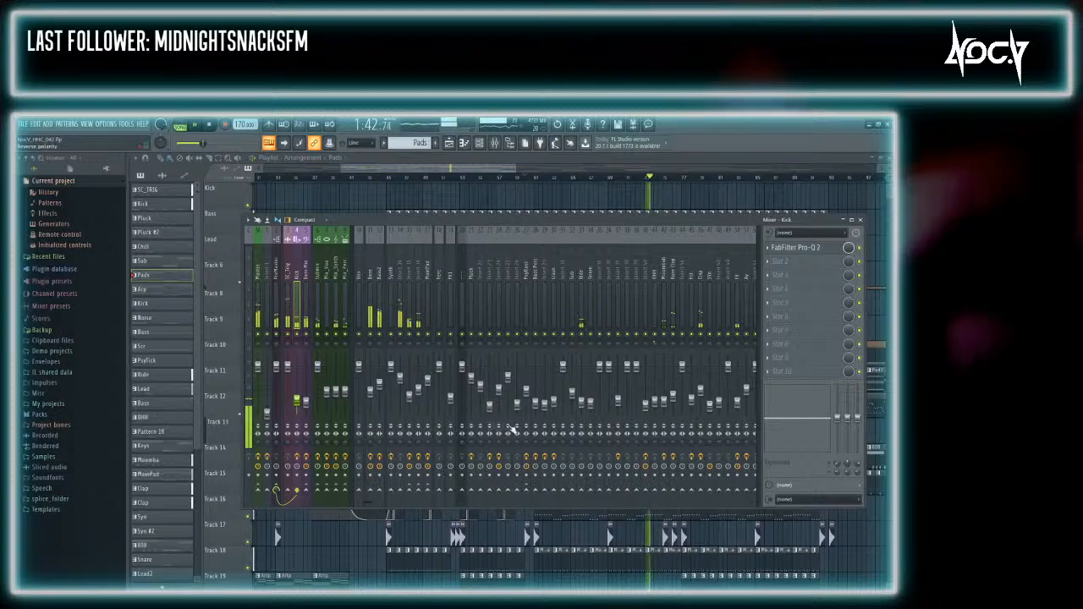
{"action": "left_click", "coordinate": [418, 378]}
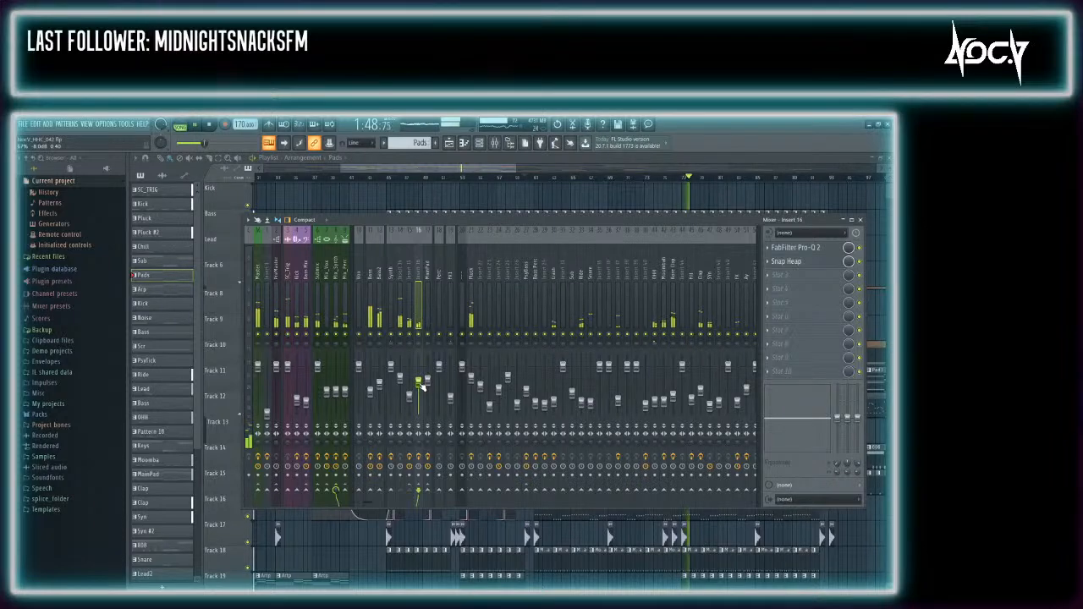
Follow playback into the next section and open the GM_drum_loop_top_nyc_02_80 clip on Track 25
{"action": "left_click_drag", "start_coordinate": [454, 167], "coordinate": [518, 176]}
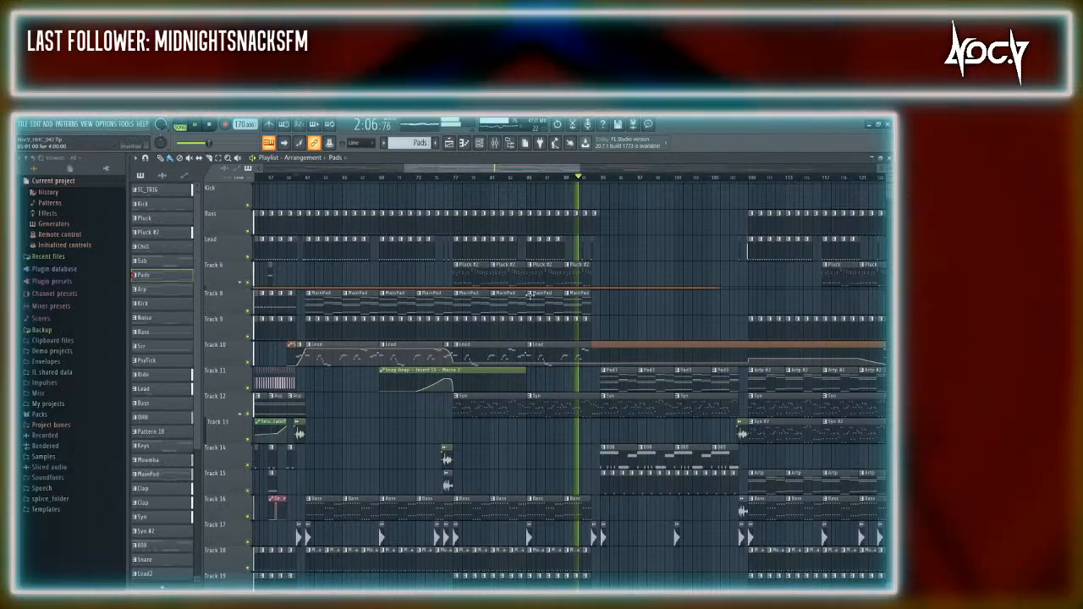
{"action": "left_click_drag", "start_coordinate": [493, 173], "coordinate": [532, 174]}
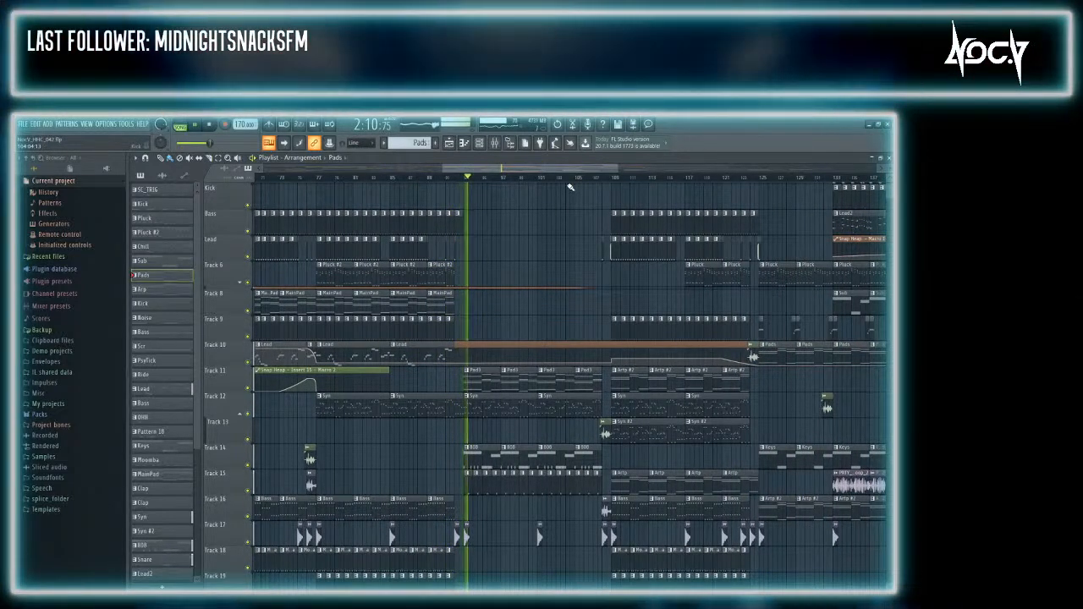
{"action": "scroll", "coordinate": [488, 468], "scroll_direction": "down", "scroll_amount": 7}
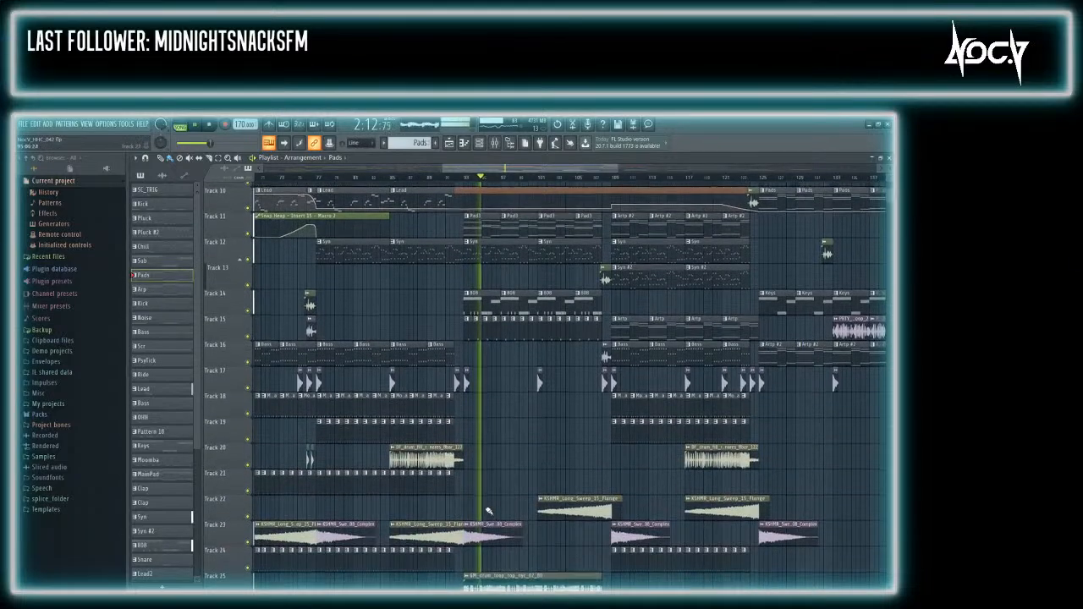
{"action": "left_click", "coordinate": [486, 461]}
{"action": "double_click", "coordinate": [486, 460]}
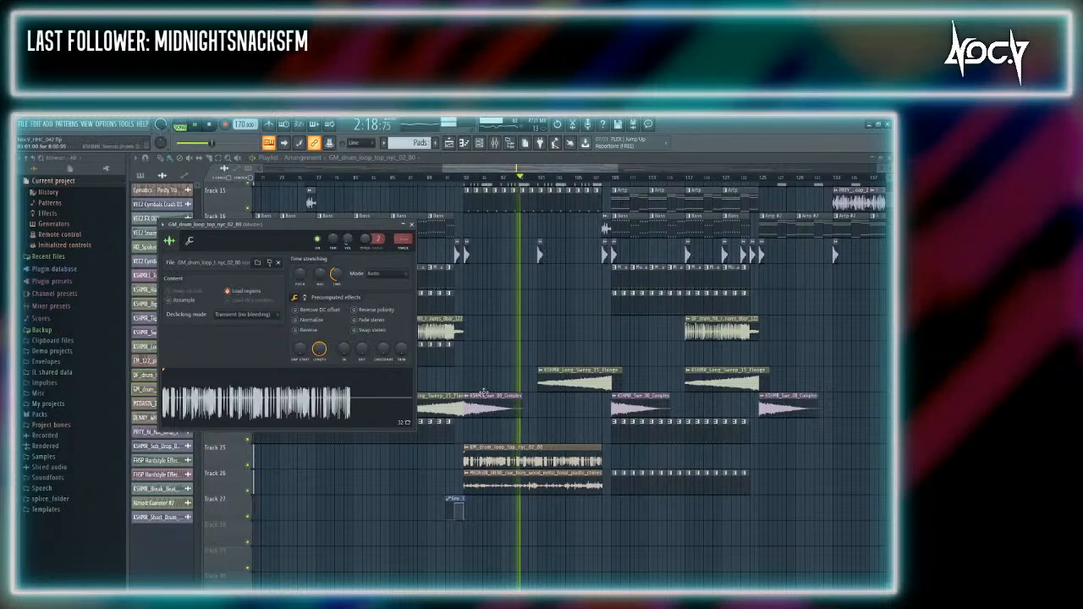
Open the MEDASIN_IRENE_raw_foley_wood_metal_tonal_plastic_chimes clip on Track 26 and set its channel volume to about 43%
{"action": "left_click", "coordinate": [508, 480]}
{"action": "double_click", "coordinate": [508, 481]}
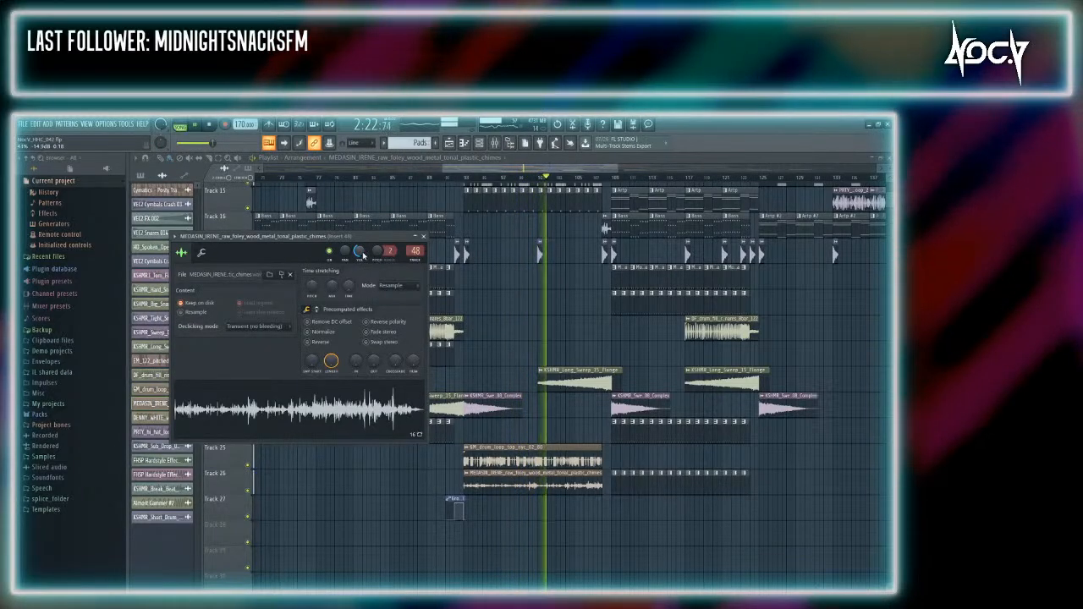
{"action": "left_click", "coordinate": [425, 243]}
Open the reversed Almost Gammer #2 clip on the Lead track, lower its channel volume, and replay the transition to check it
{"action": "scroll", "coordinate": [479, 262], "scroll_direction": "up", "scroll_amount": 3}
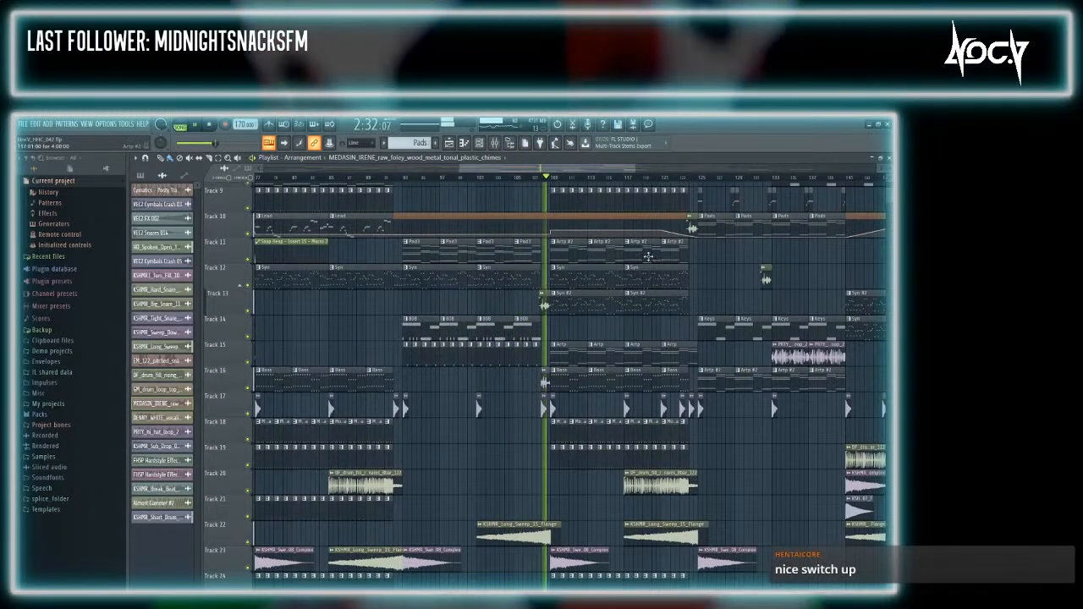
{"action": "scroll", "coordinate": [566, 271], "scroll_direction": "up", "scroll_amount": 4}
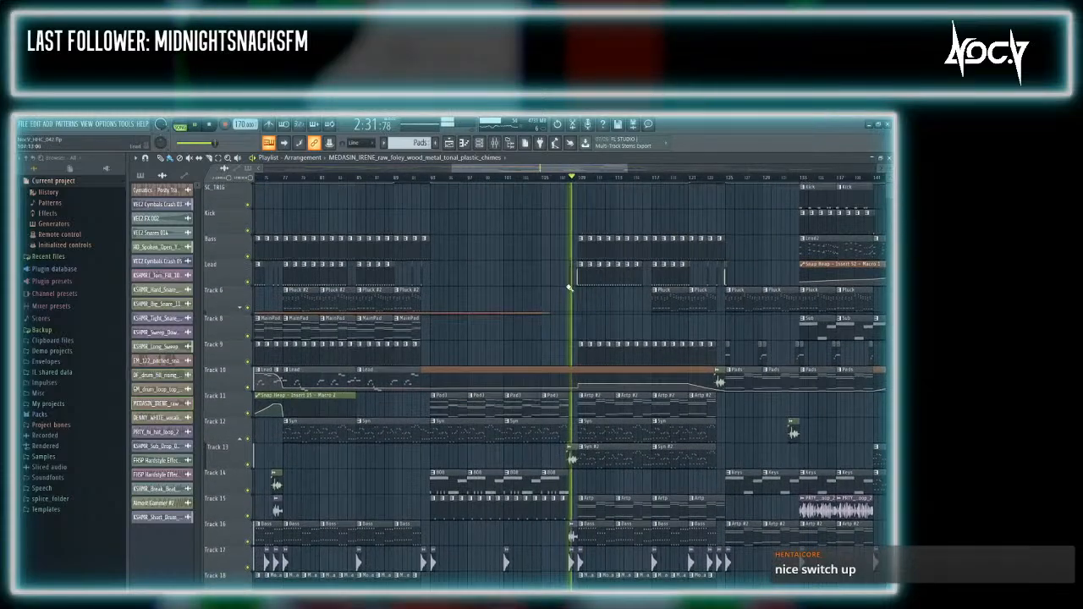
{"action": "scroll", "coordinate": [577, 298], "scroll_direction": "up", "scroll_amount": 8}
{"action": "key", "text": "space"}
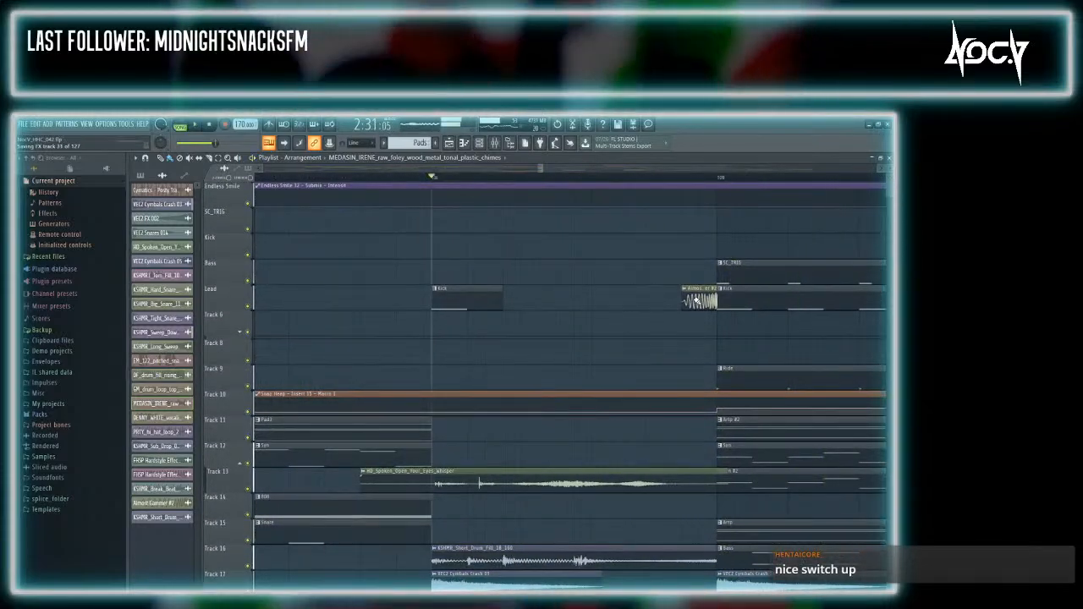
{"action": "double_click", "coordinate": [699, 301]}
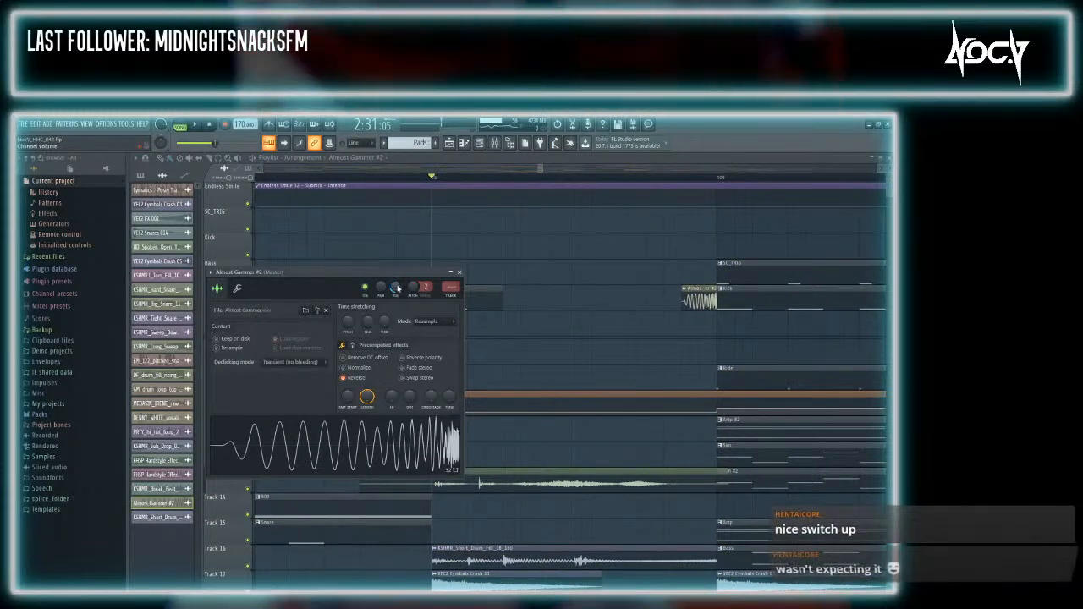
{"action": "key", "text": "space"}
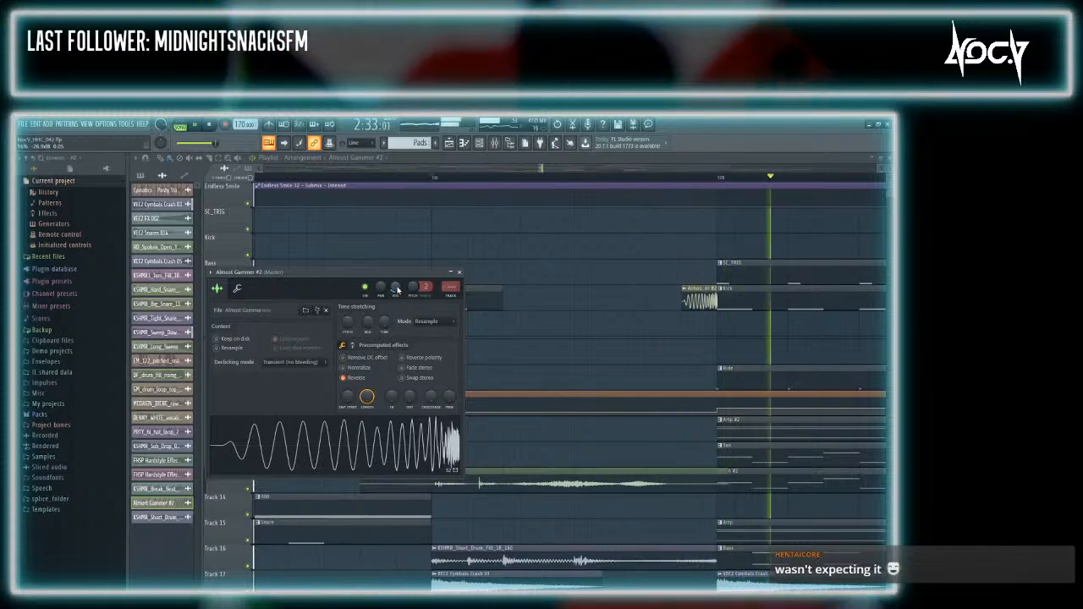
{"action": "key", "text": "space"}
{"action": "key", "text": "space"}
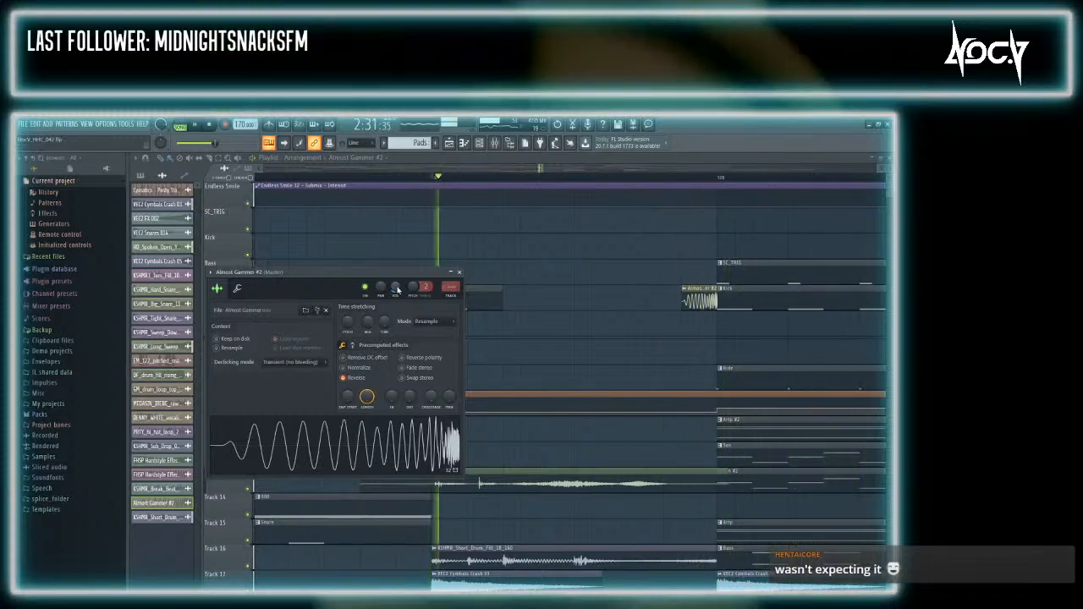
{"action": "left_click", "coordinate": [458, 274]}
Open the KSHMR_Short_Drum_Fill_18_160 clip on Track 16, lower its channel volume, and replay the fill to check its level
{"action": "scroll", "coordinate": [510, 338], "scroll_direction": "down", "scroll_amount": 8}
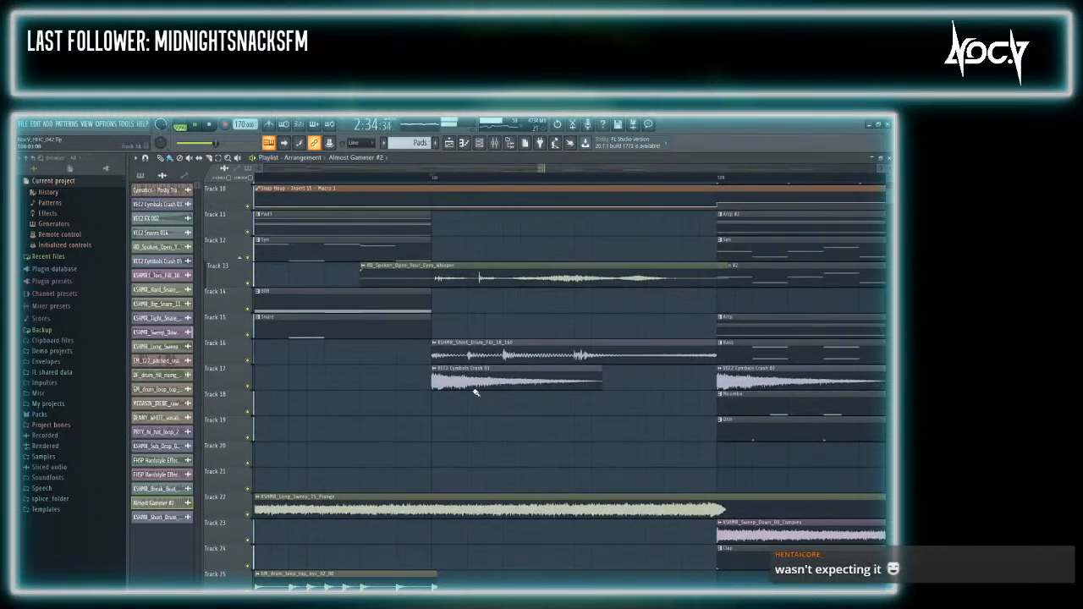
{"action": "key", "text": "space"}
{"action": "key", "text": "space"}
{"action": "double_click", "coordinate": [476, 356]}
{"action": "key", "text": "space"}
{"action": "left_click_drag", "start_coordinate": [407, 299], "coordinate": [407, 308]}
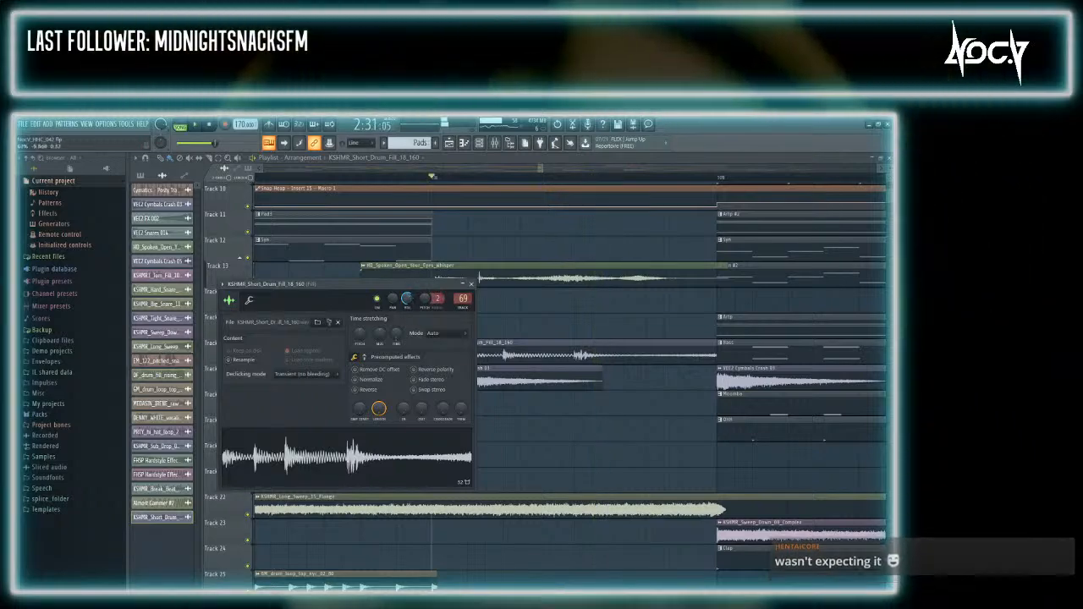
{"action": "key", "text": "space"}
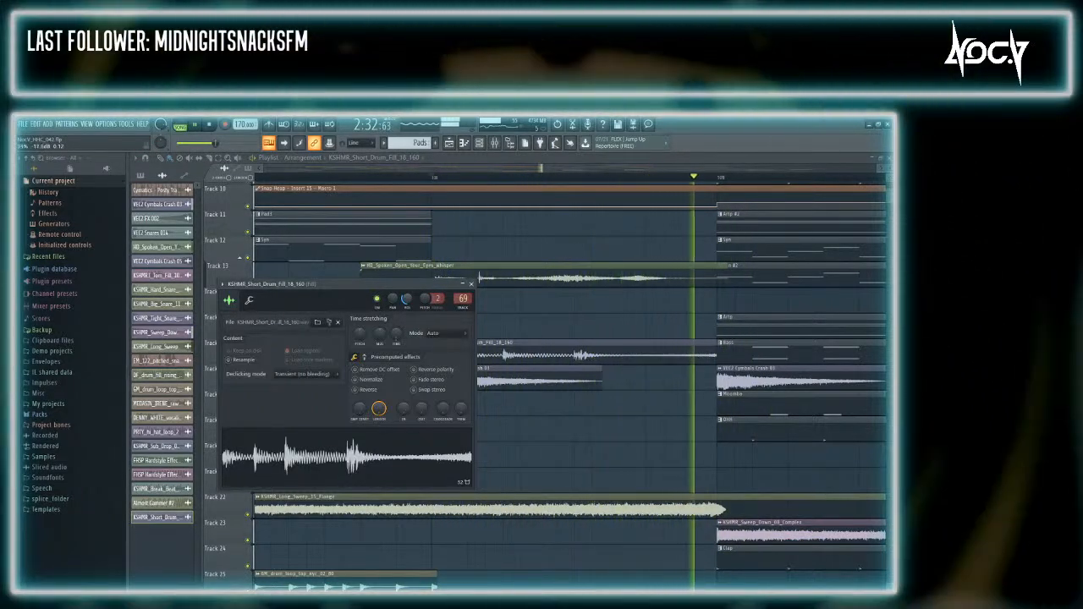
{"action": "key", "text": "space"}
{"action": "key", "text": "space"}
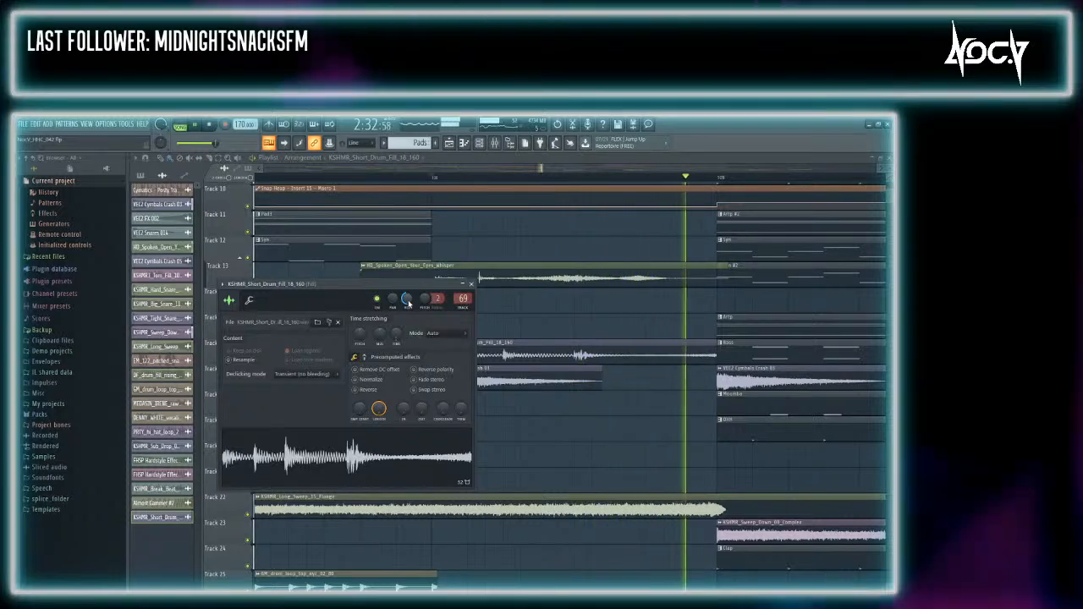
{"action": "left_click", "coordinate": [580, 166]}
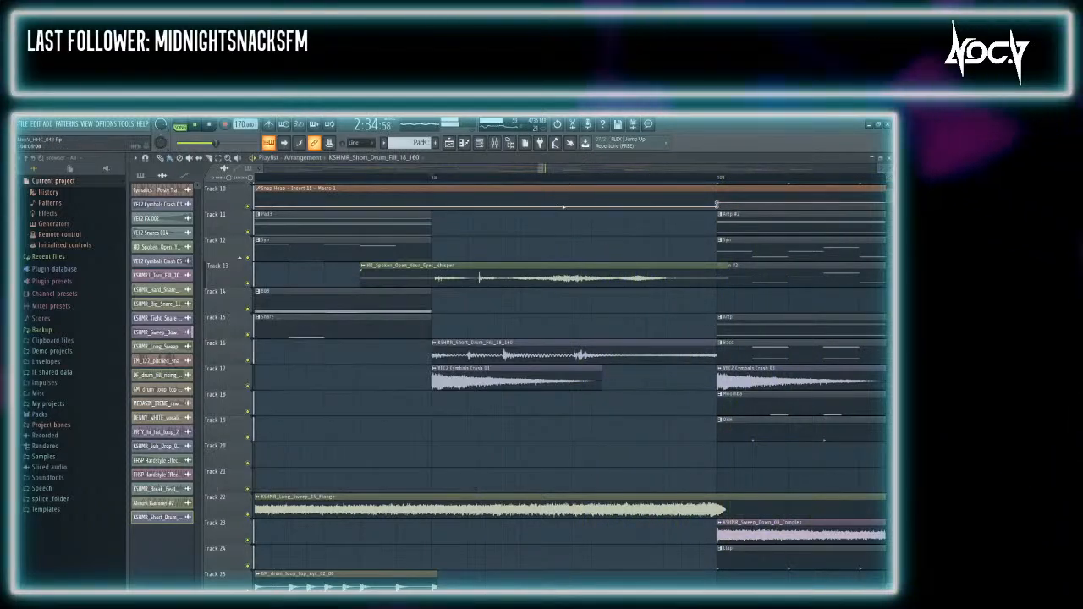
Check the mix balance from the Moombah section through the Keys breakdown and into the following drop, skipping ahead during playback
{"action": "scroll", "coordinate": [563, 206], "scroll_direction": "down", "scroll_amount": 10}
{"action": "left_click_drag", "start_coordinate": [560, 168], "coordinate": [618, 168]}
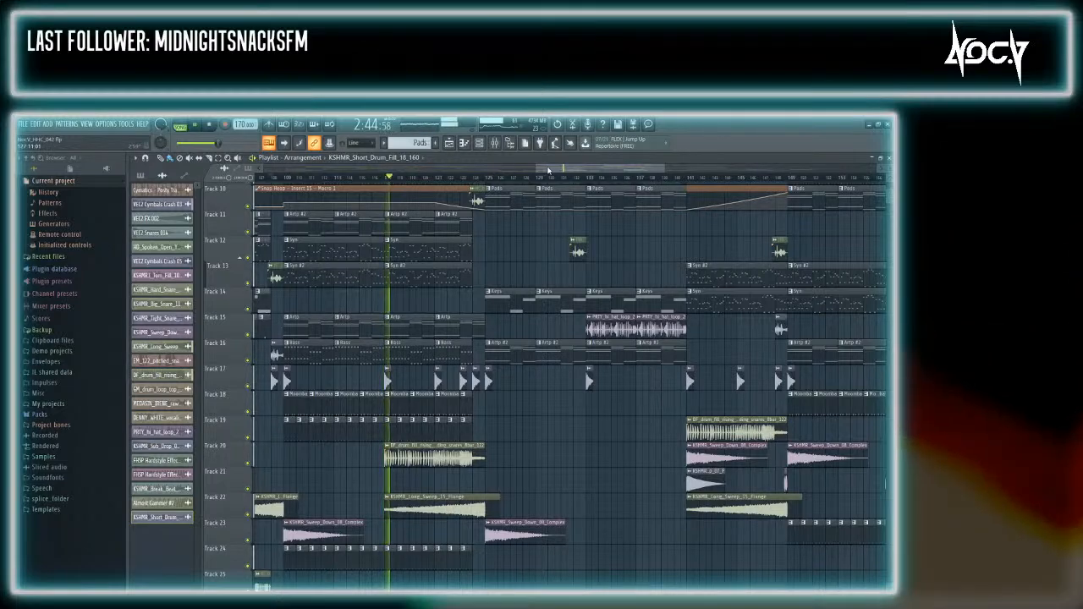
{"action": "left_click_drag", "start_coordinate": [559, 170], "coordinate": [567, 169]}
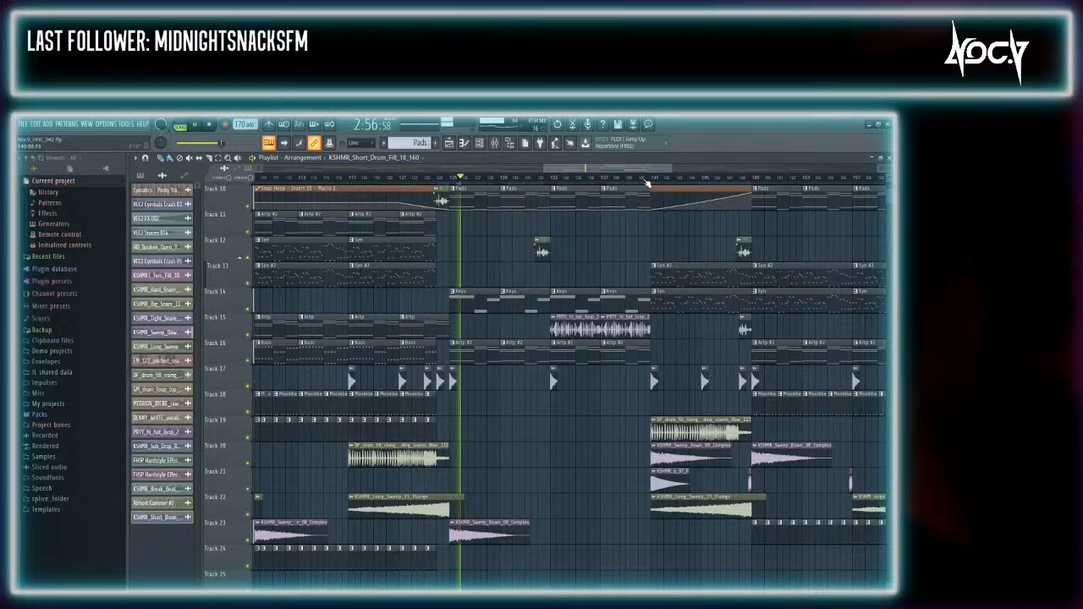
{"action": "left_click", "coordinate": [565, 178]}
{"action": "left_click", "coordinate": [620, 177]}
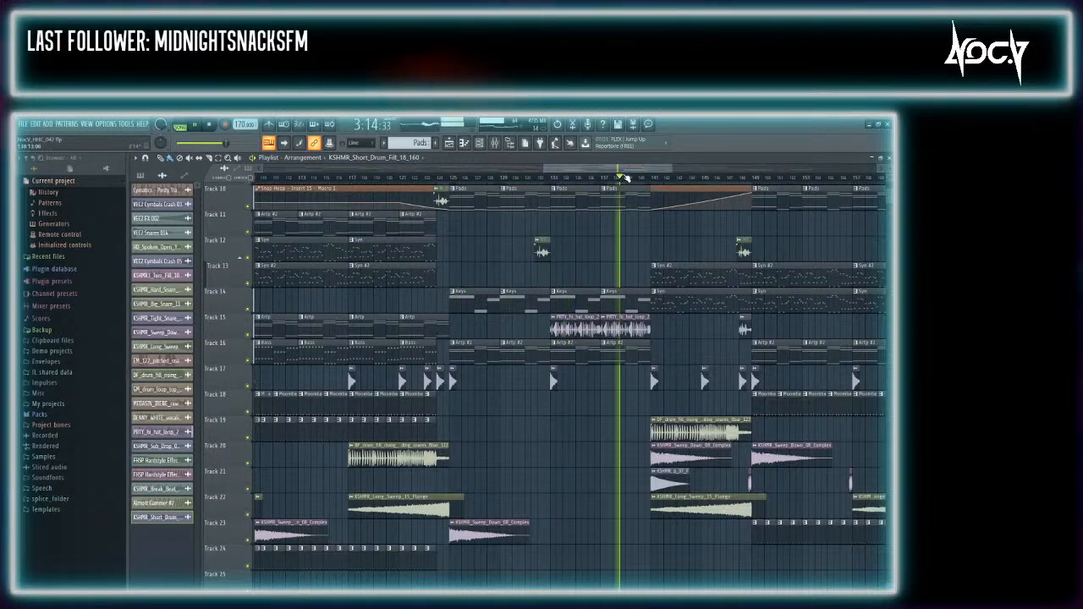
{"action": "left_click_drag", "start_coordinate": [626, 169], "coordinate": [646, 171]}
{"action": "scroll", "coordinate": [645, 175], "scroll_direction": "up", "scroll_amount": 5}
{"action": "left_click", "coordinate": [601, 178]}
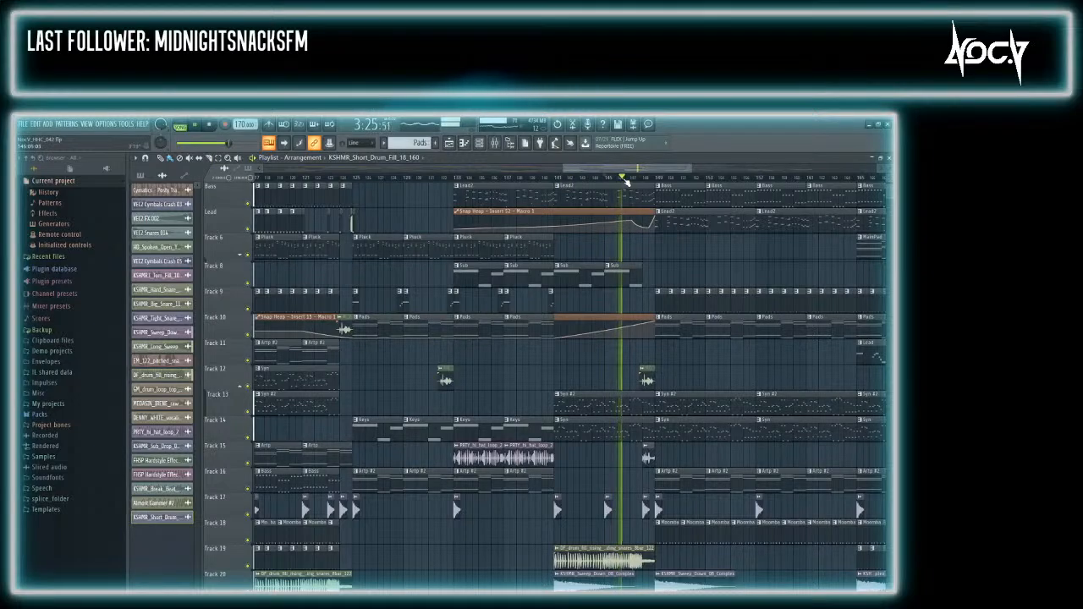
{"action": "left_click_drag", "start_coordinate": [636, 170], "coordinate": [660, 172]}
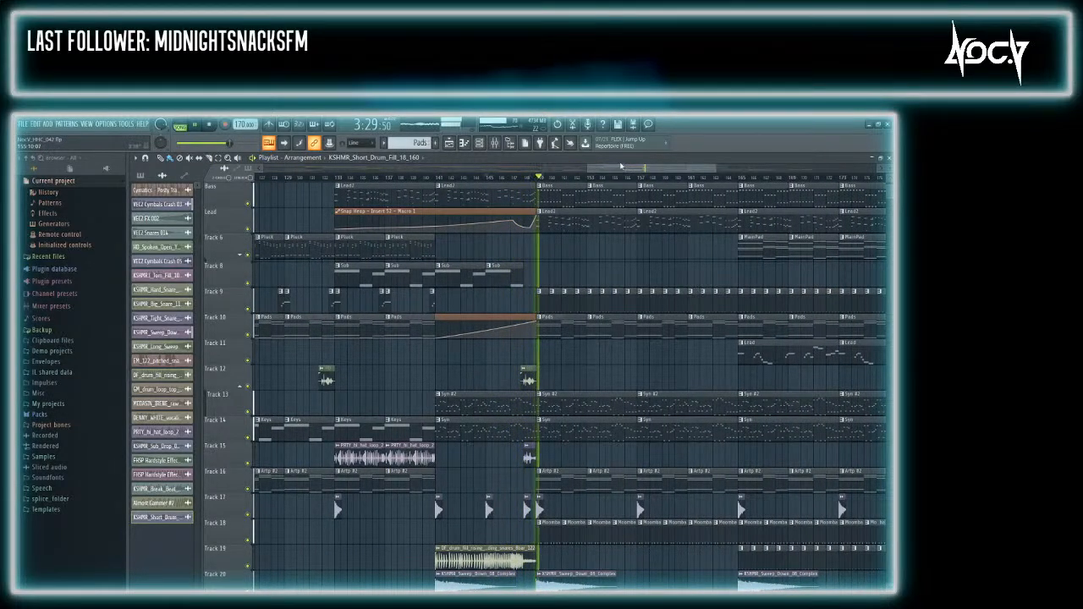
{"action": "left_click_drag", "start_coordinate": [620, 167], "coordinate": [663, 169]}
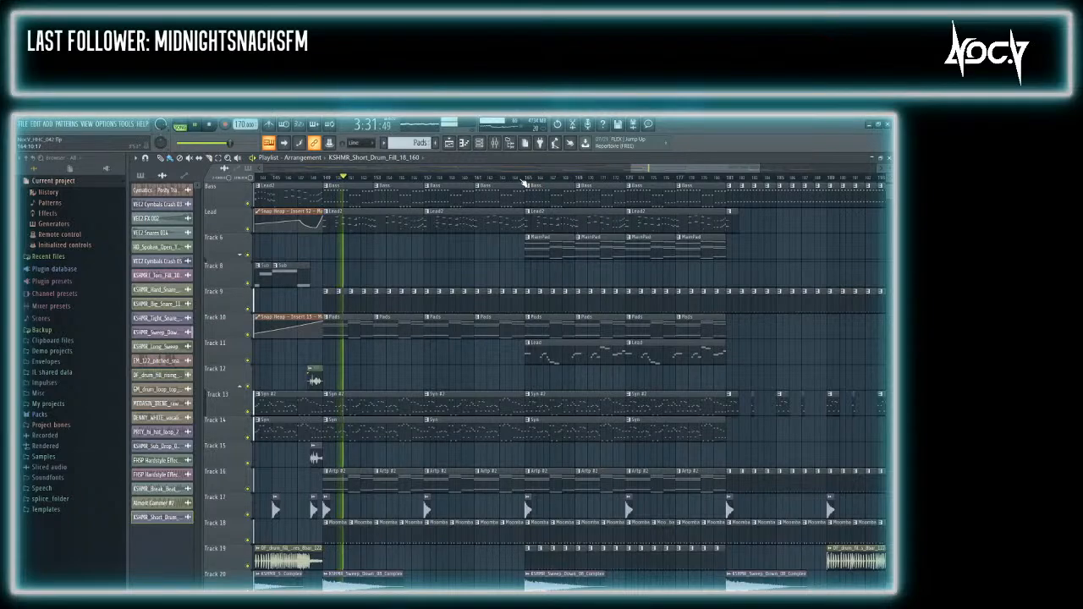
Raise the Insert 55 mixer fader slightly while the drop plays
{"action": "key", "text": "F9"}
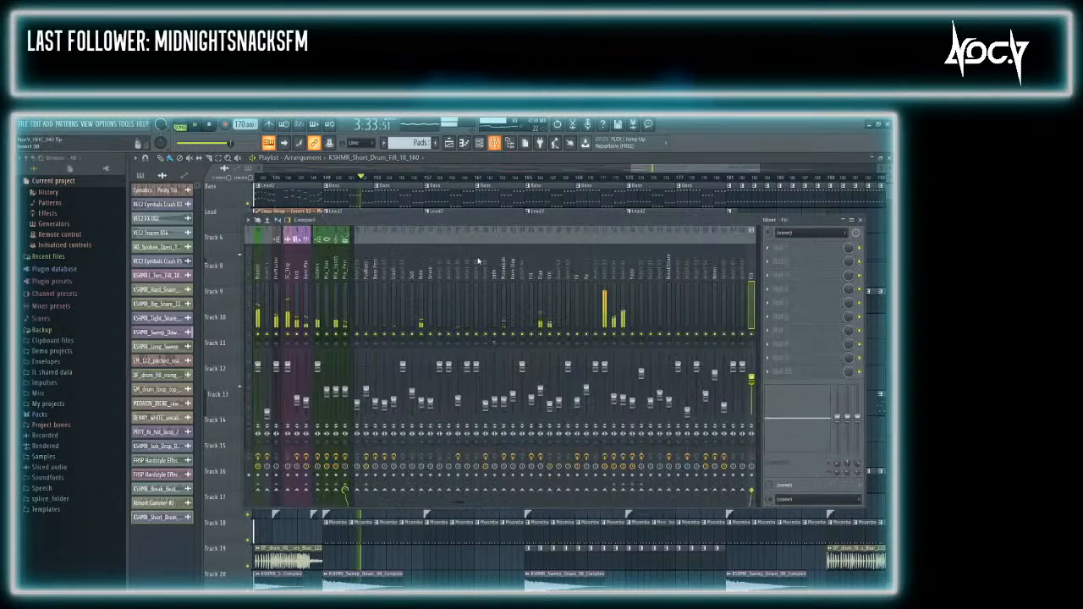
{"action": "left_click", "coordinate": [624, 400]}
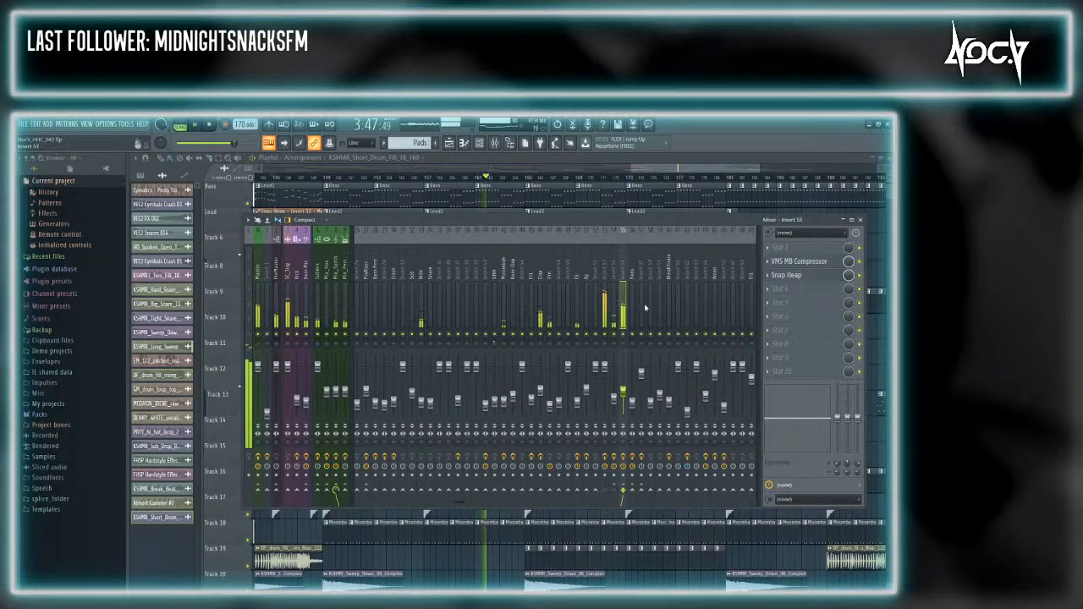
{"action": "key", "text": "F9"}
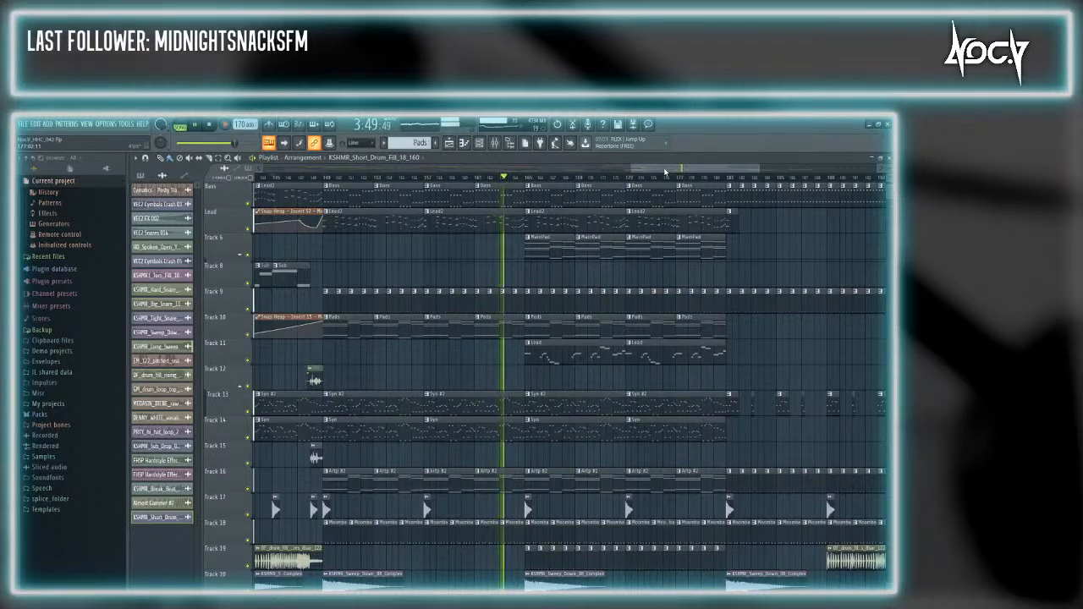
Check the remaining levels by skipping through the final section to the arrangement's end, and stop playback
{"action": "left_click_drag", "start_coordinate": [665, 171], "coordinate": [694, 171]}
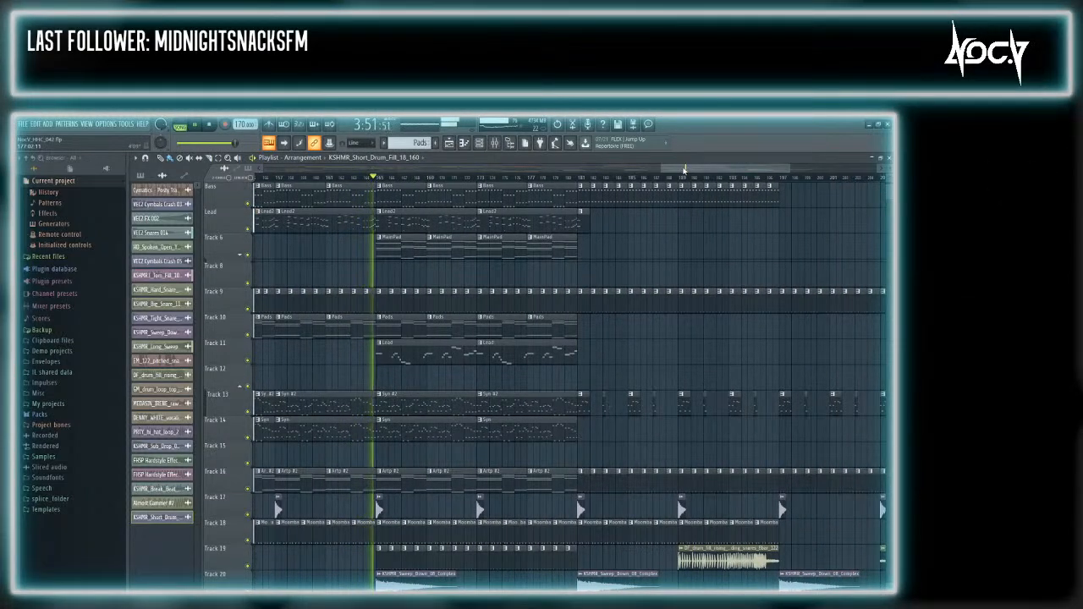
{"action": "scroll", "coordinate": [550, 295], "scroll_direction": "down", "scroll_amount": 5}
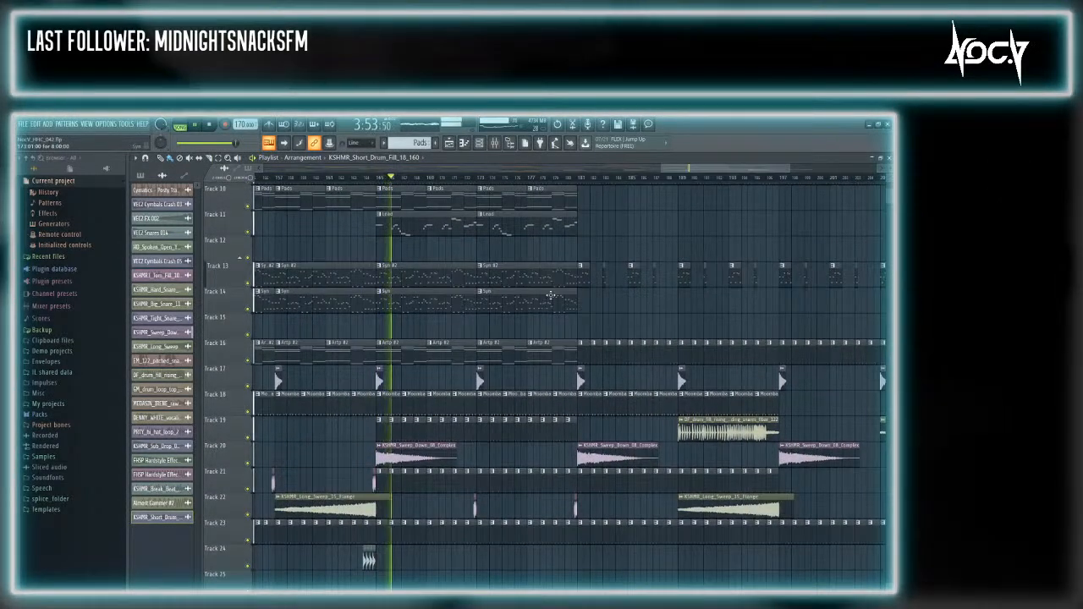
{"action": "scroll", "coordinate": [550, 294], "scroll_direction": "up", "scroll_amount": 2}
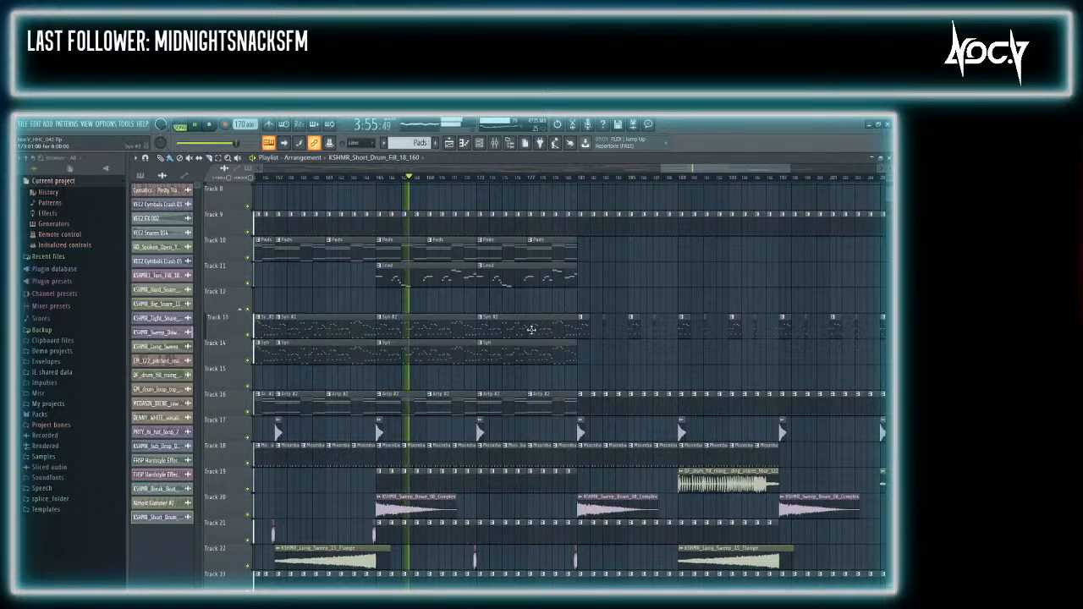
{"action": "scroll", "coordinate": [532, 330], "scroll_direction": "up", "scroll_amount": 2}
{"action": "left_click", "coordinate": [626, 176]}
{"action": "left_click", "coordinate": [697, 176]}
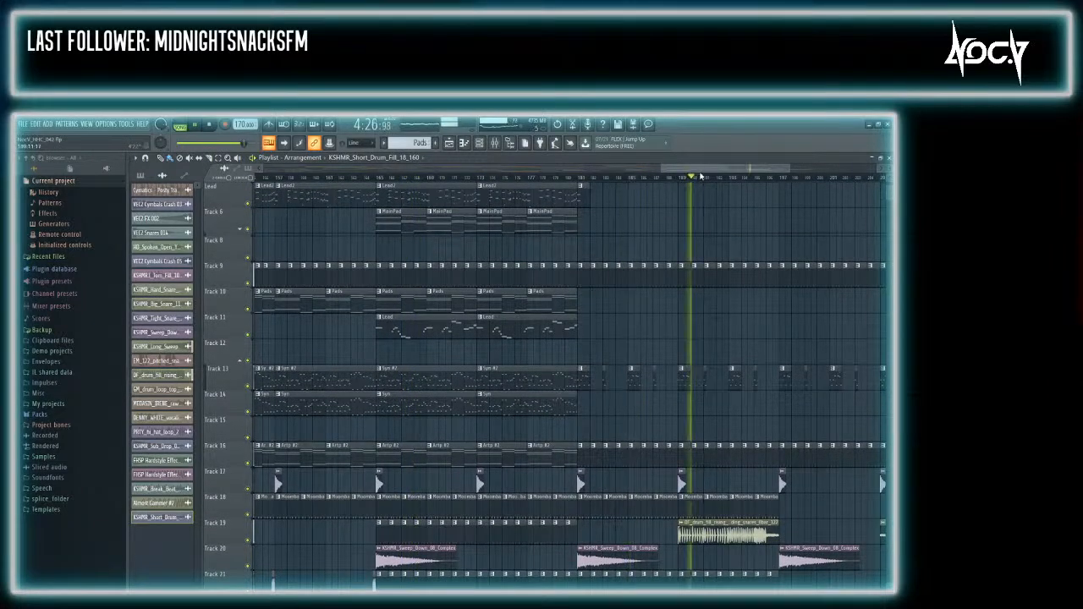
{"action": "left_click_drag", "start_coordinate": [699, 169], "coordinate": [743, 173]}
{"action": "key", "text": "space"}
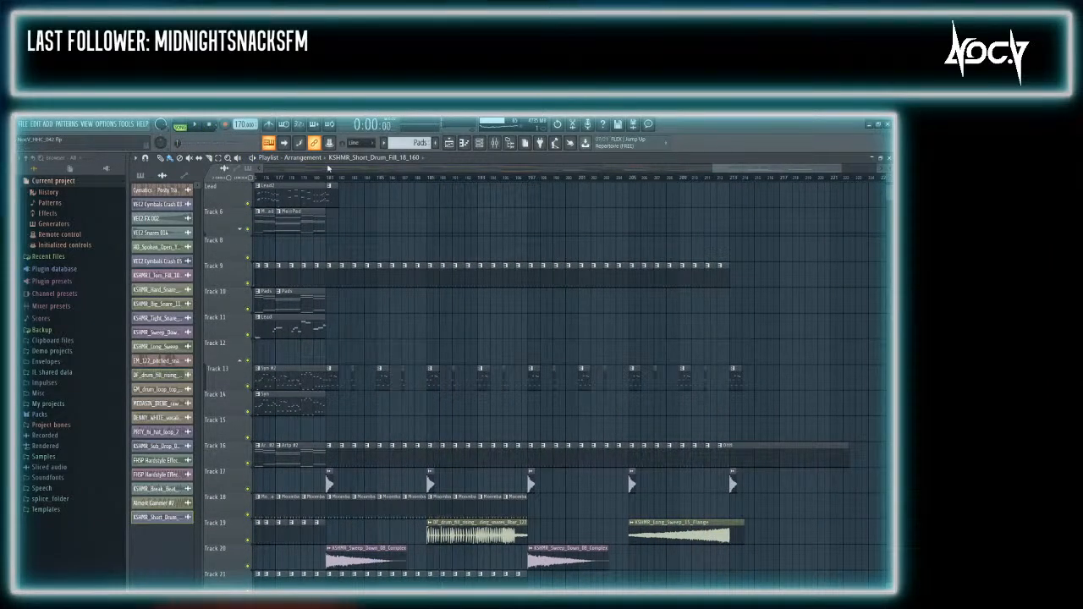
On the Master mixer track, move Ozone 9 Maximizer below Oxford Inflator and enable both, then enable VMS Multiband Compressor
{"action": "key", "text": "F9"}
{"action": "left_click", "coordinate": [257, 276]}
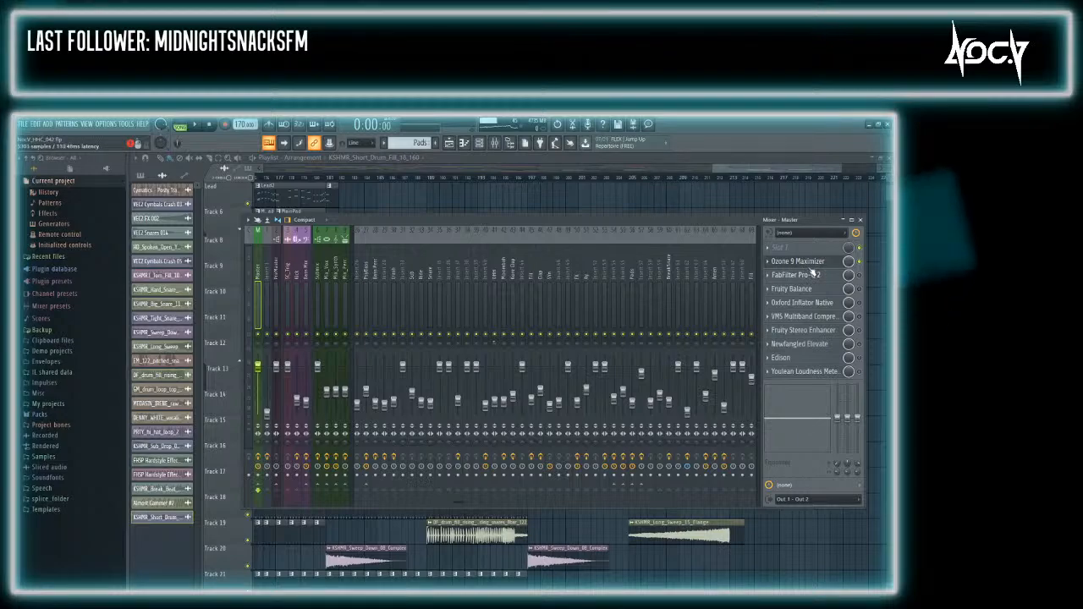
{"action": "scroll", "coordinate": [812, 276], "scroll_direction": "up", "scroll_amount": 1}
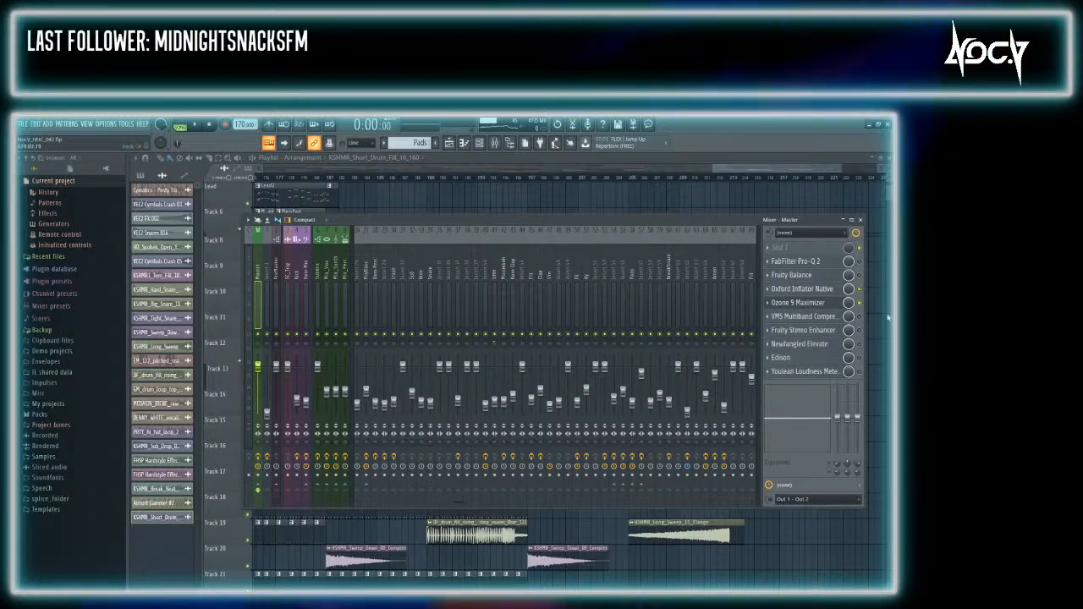
{"action": "left_click", "coordinate": [848, 317]}
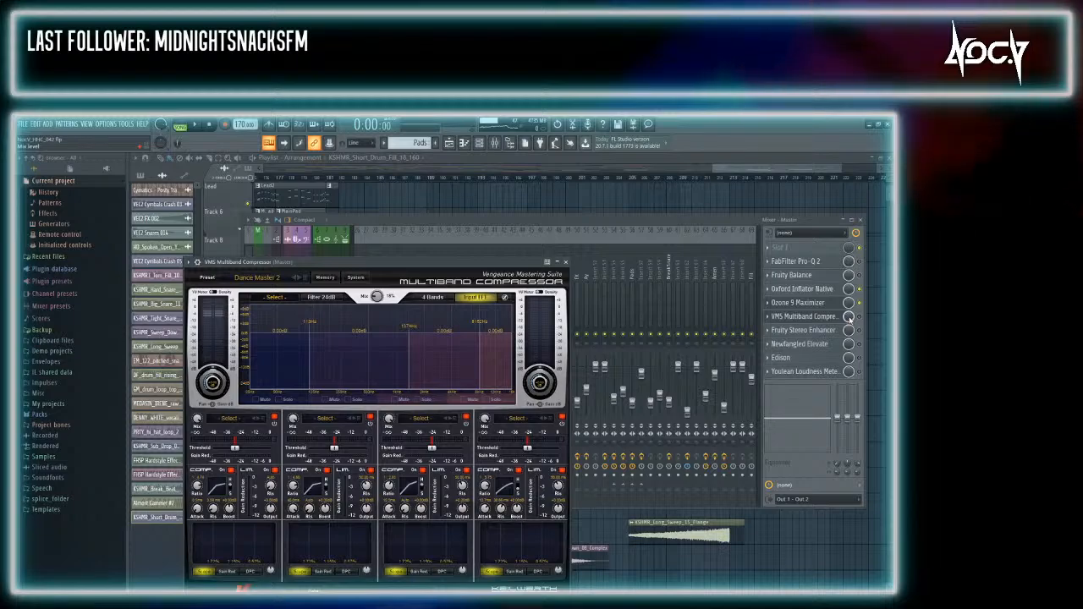
{"action": "left_click", "coordinate": [718, 380]}
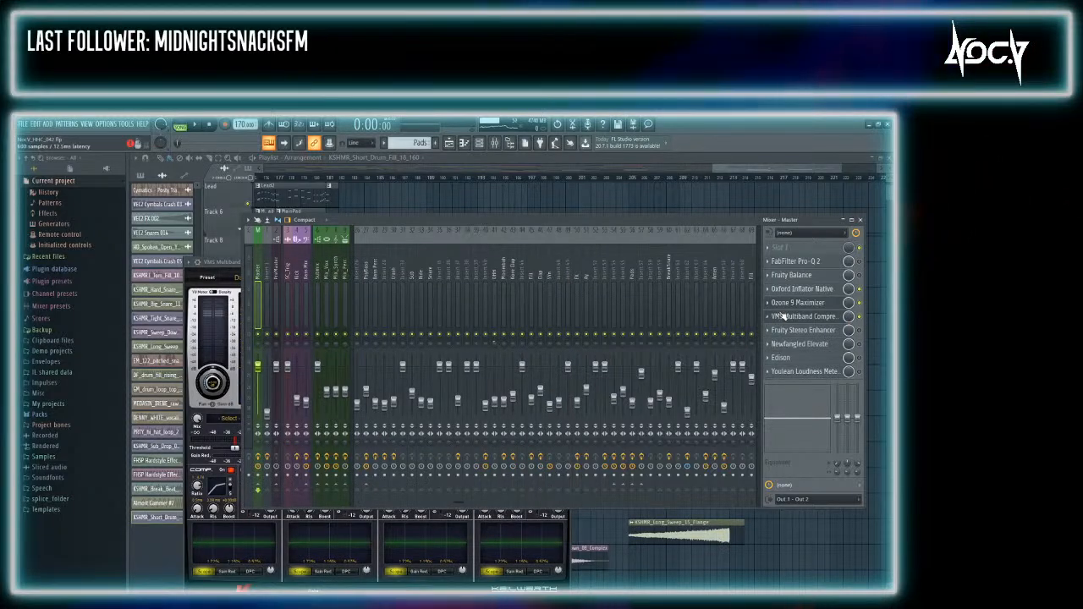
Play the arrangement from around bar 61 and check the mixer levels, including the Ride track
{"action": "key", "text": "space"}
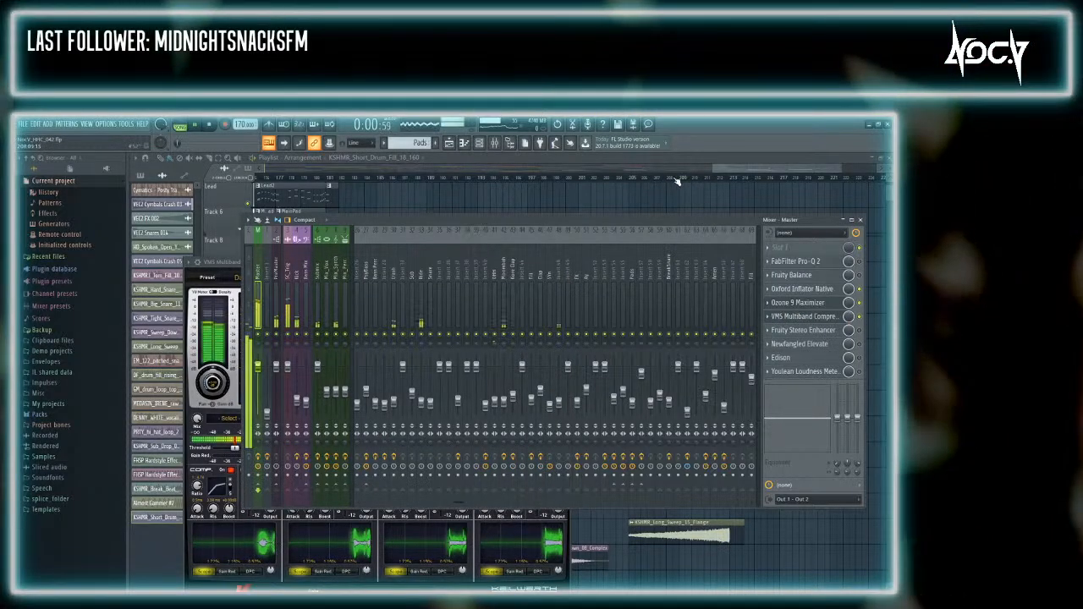
{"action": "left_click_drag", "start_coordinate": [718, 169], "coordinate": [394, 169]}
{"action": "scroll", "coordinate": [421, 198], "scroll_direction": "down", "scroll_amount": 3}
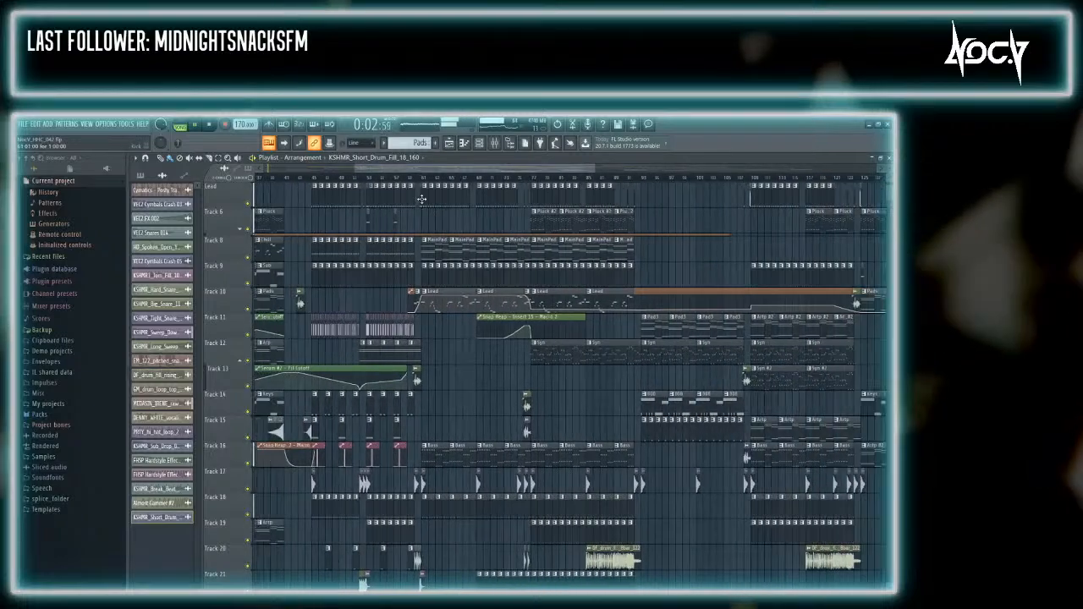
{"action": "left_click", "coordinate": [422, 178]}
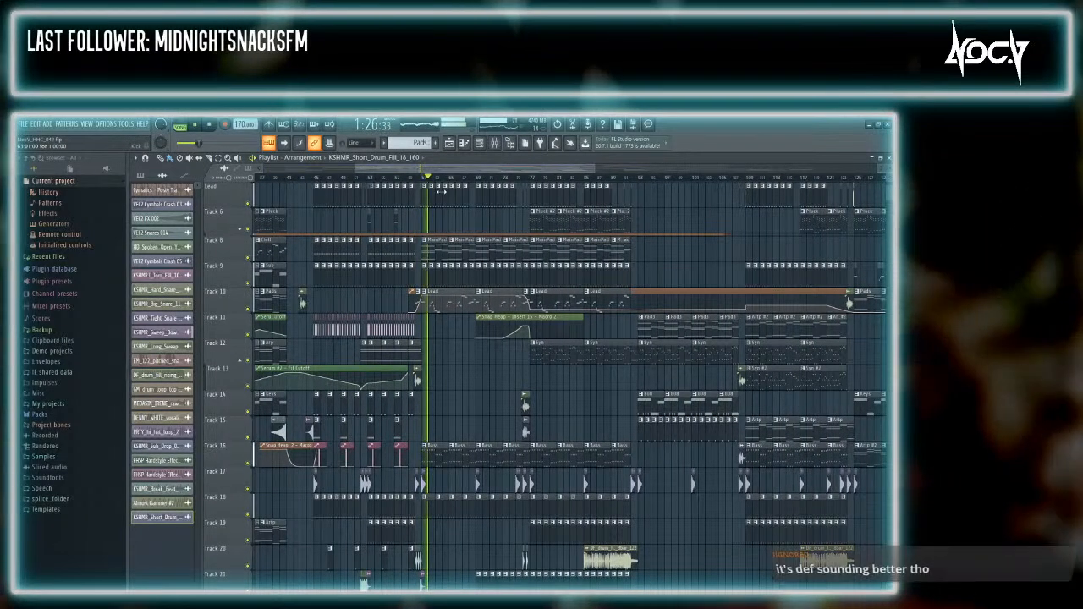
{"action": "key", "text": "F9"}
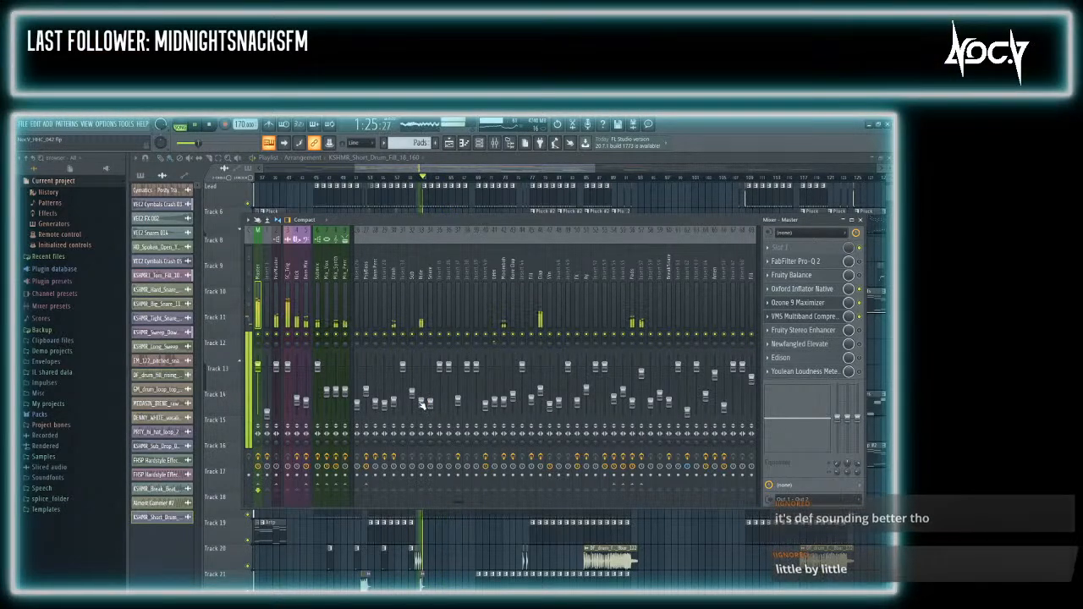
{"action": "left_click", "coordinate": [423, 405]}
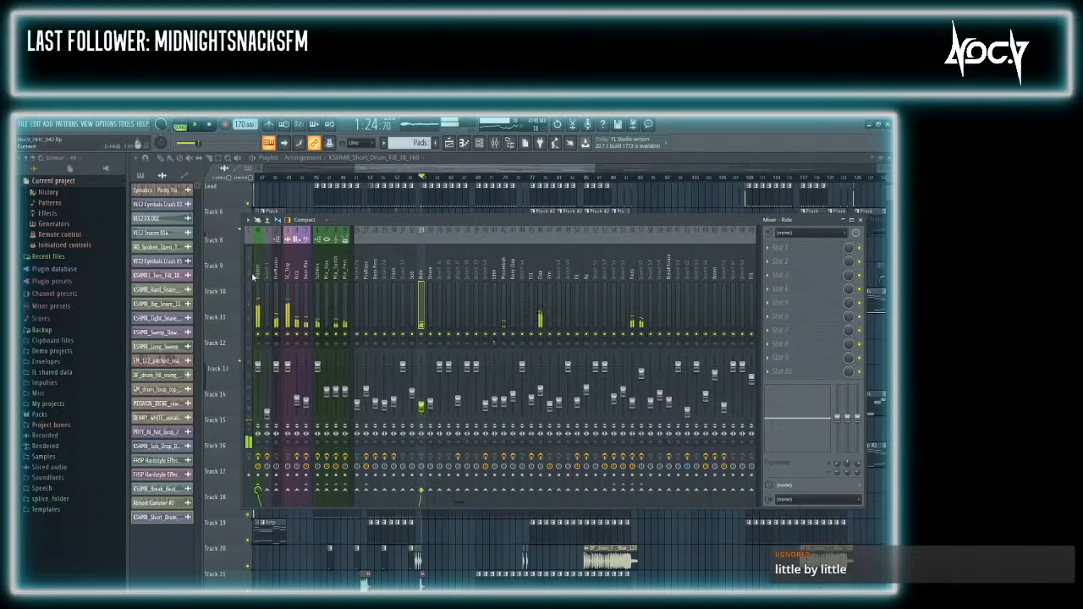
Open Newfangled Elevate on the Master mixer track and enable it
{"action": "left_click", "coordinate": [257, 277]}
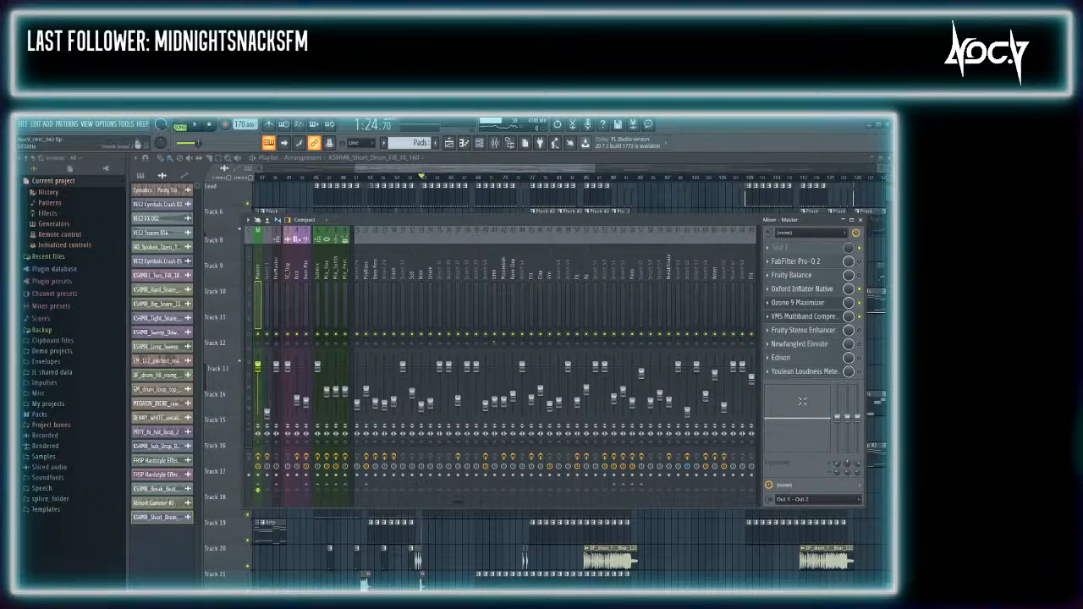
{"action": "left_click", "coordinate": [824, 347]}
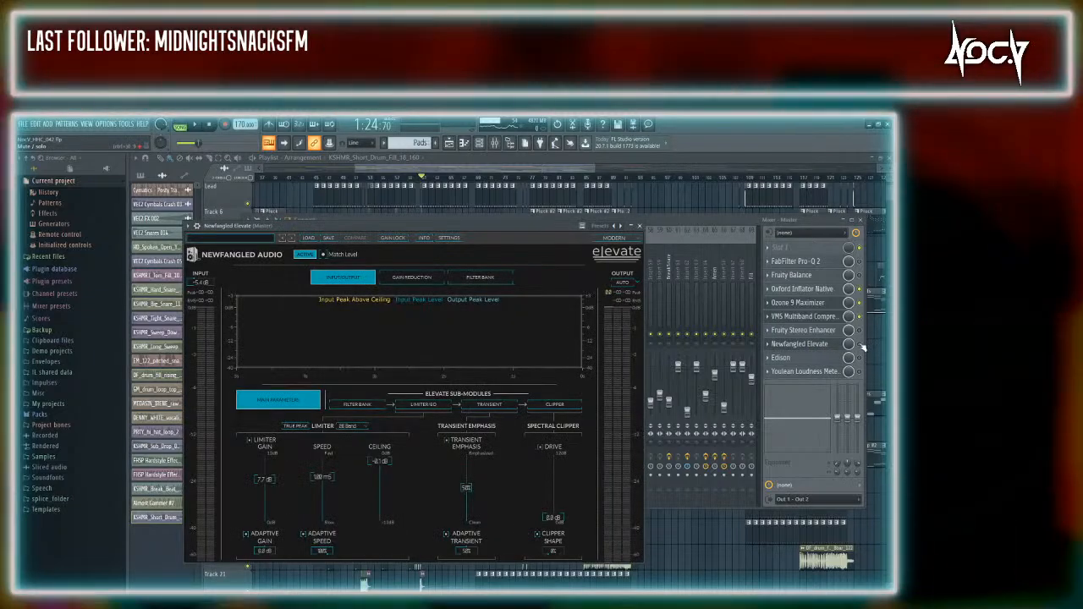
{"action": "left_click", "coordinate": [860, 344]}
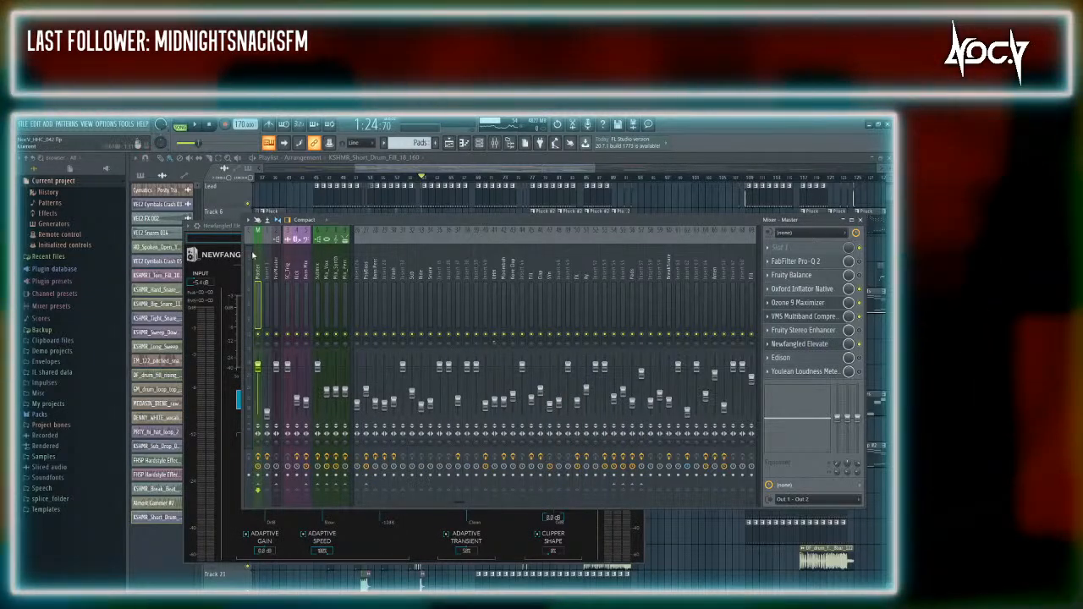
During playback, set Elevate's limiter gain to 10.3 dB and its input level to -1.4 dB
{"action": "left_click", "coordinate": [221, 237]}
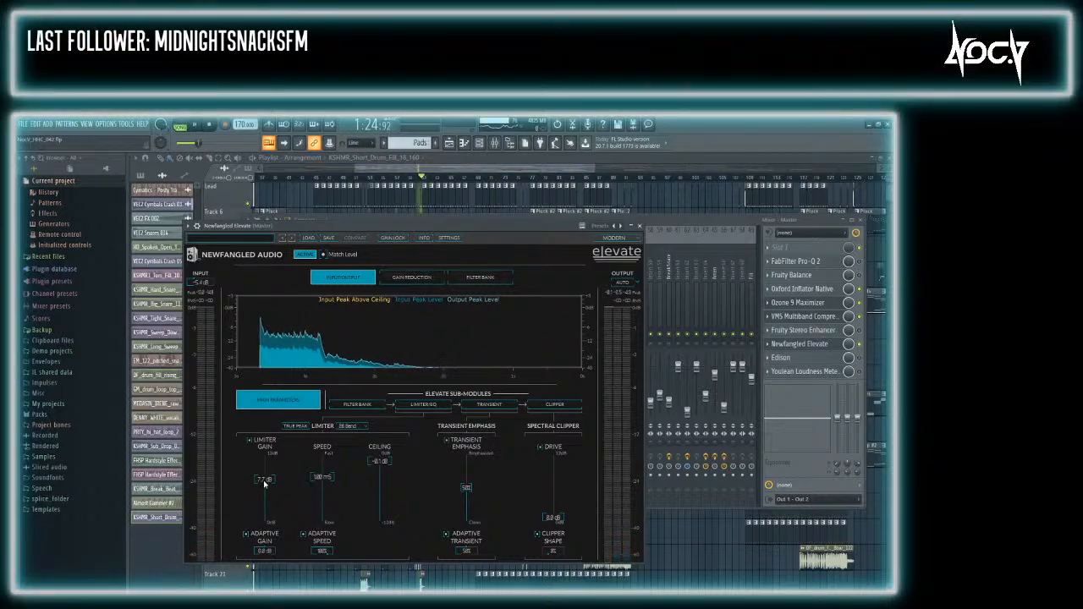
{"action": "key", "text": "space"}
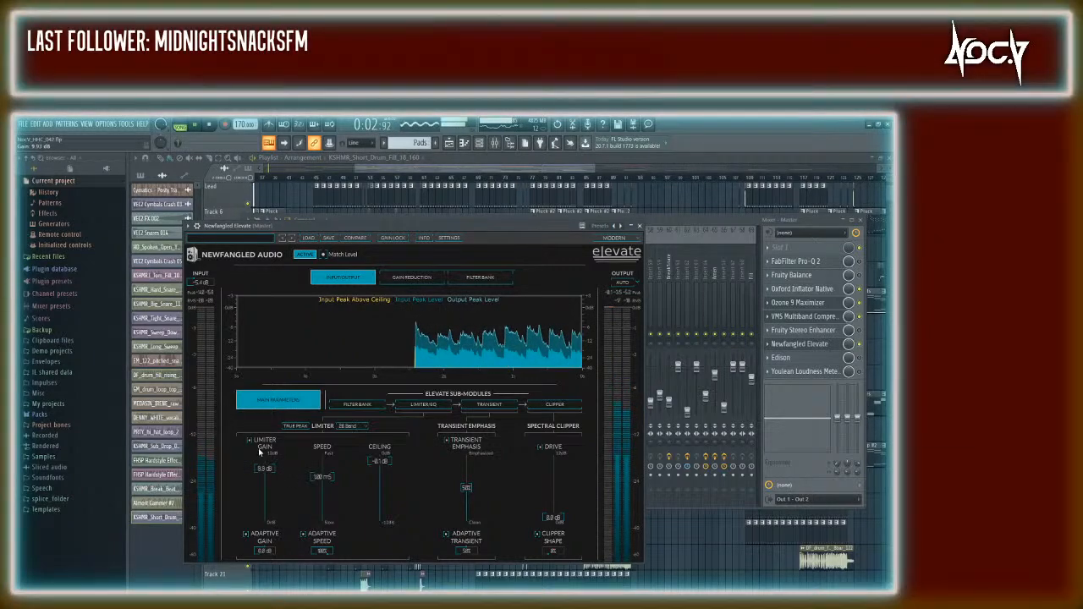
{"action": "left_click_drag", "start_coordinate": [265, 463], "coordinate": [266, 475]}
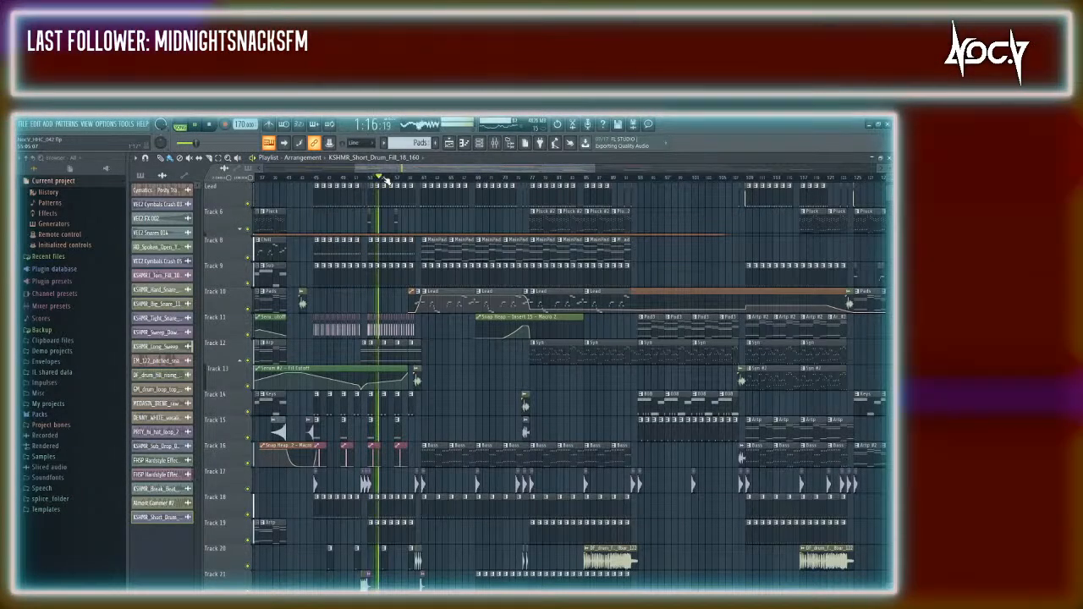
{"action": "key", "text": "F9"}
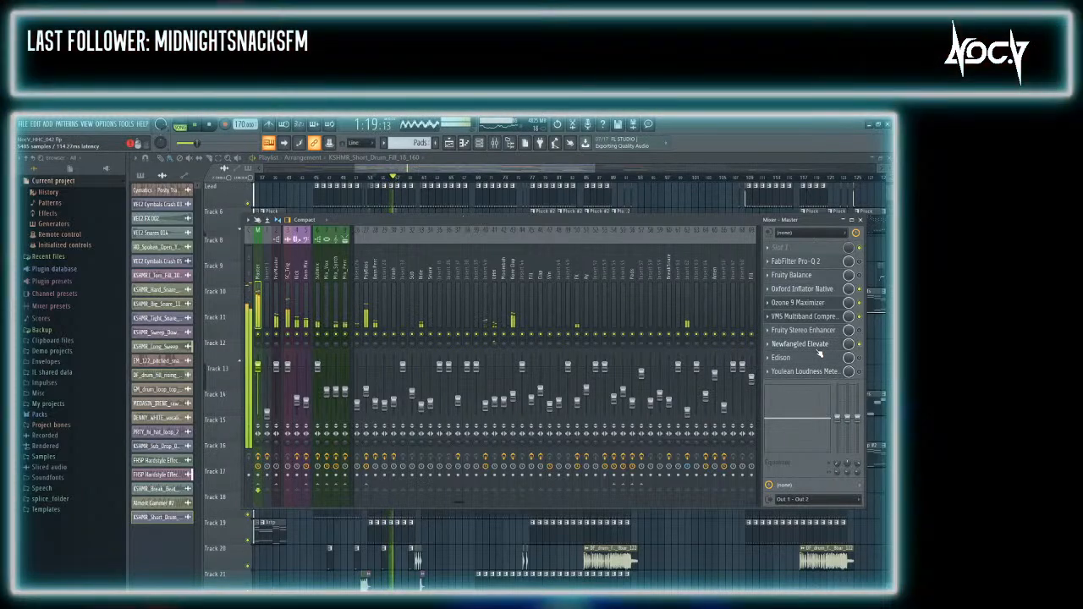
{"action": "left_click", "coordinate": [817, 347]}
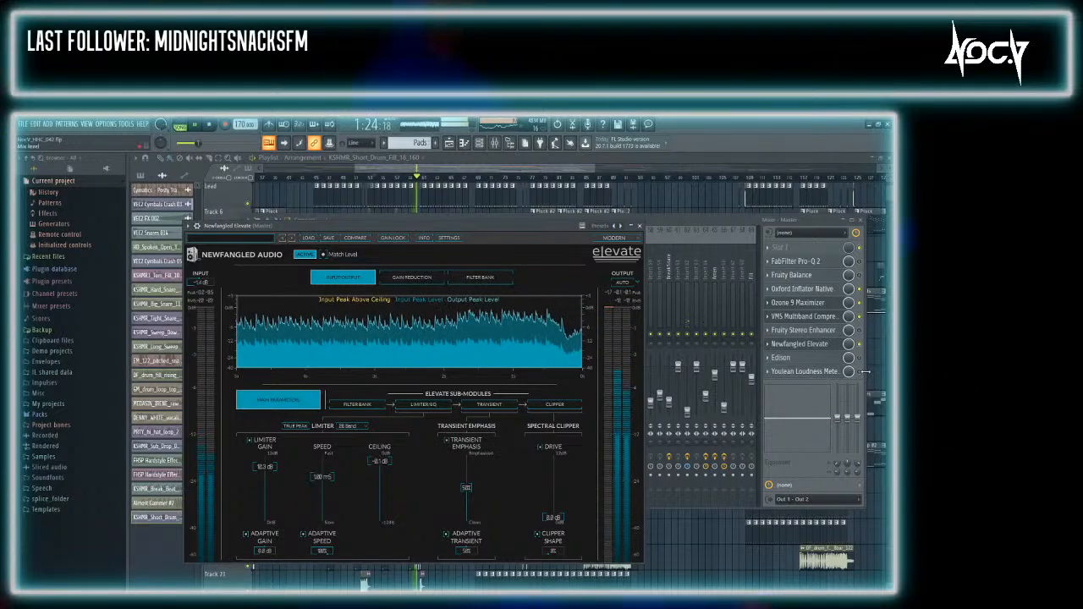
Enable Youlean Loudness Meter on the Master track, place its window beside the mixer during playback, and stop the song
{"action": "left_click", "coordinate": [860, 373]}
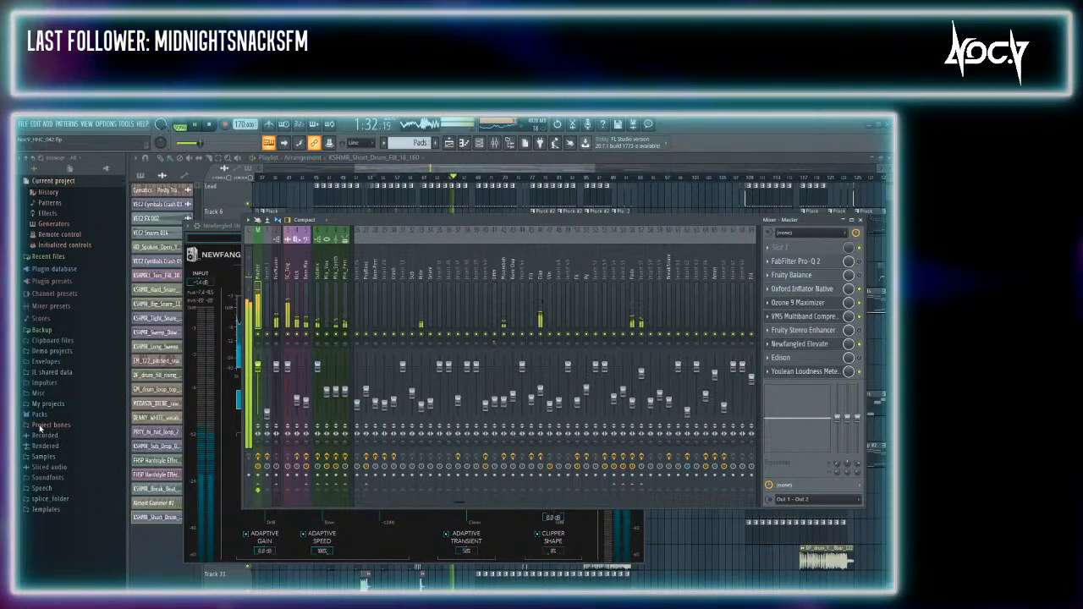
{"action": "left_click", "coordinate": [79, 583]}
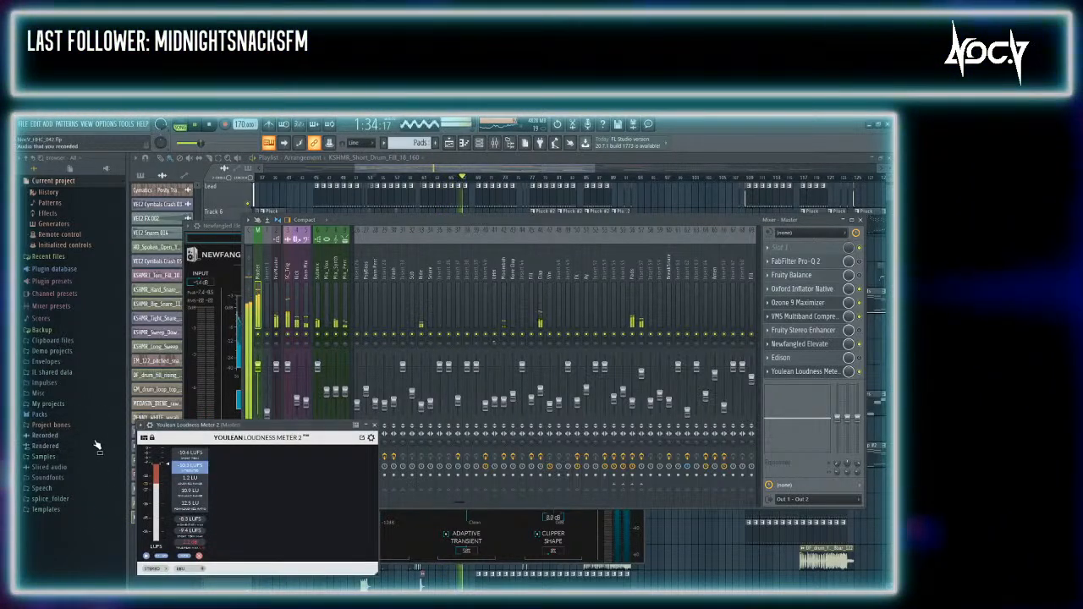
{"action": "left_click_drag", "start_coordinate": [202, 428], "coordinate": [218, 443]}
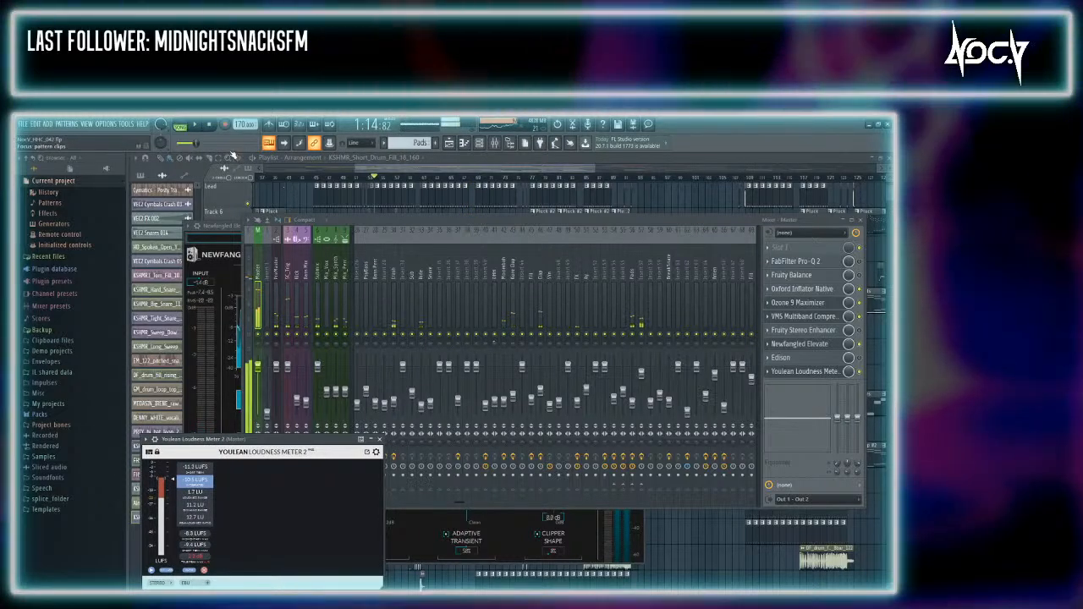
{"action": "left_click", "coordinate": [209, 126]}
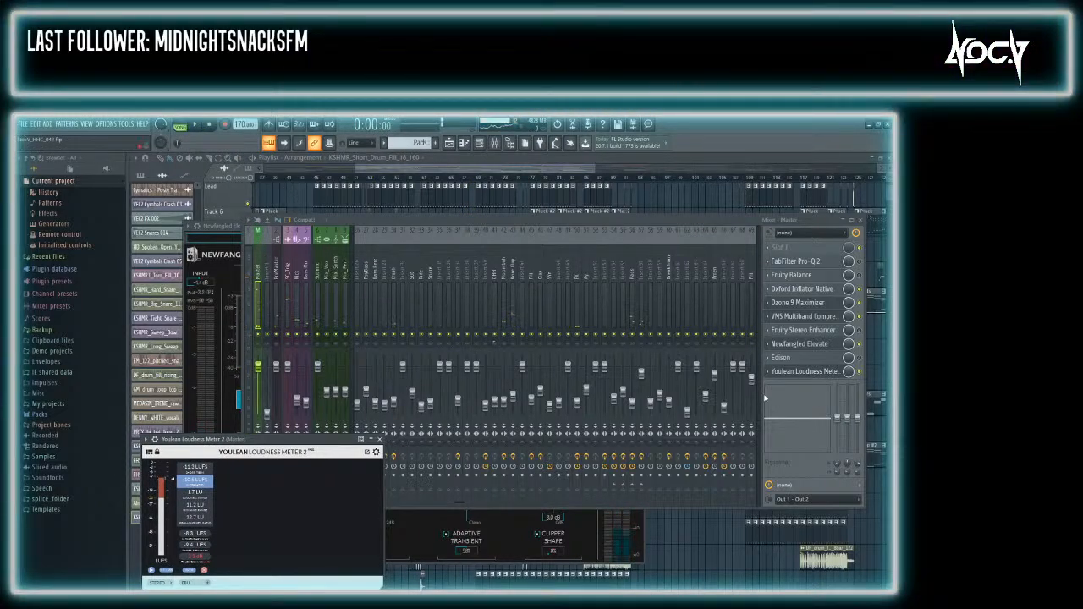
Reopen Elevate on the Master track, move its window clear of the loudness meter, and set the input level to 6.7 dB
{"action": "left_click", "coordinate": [800, 345]}
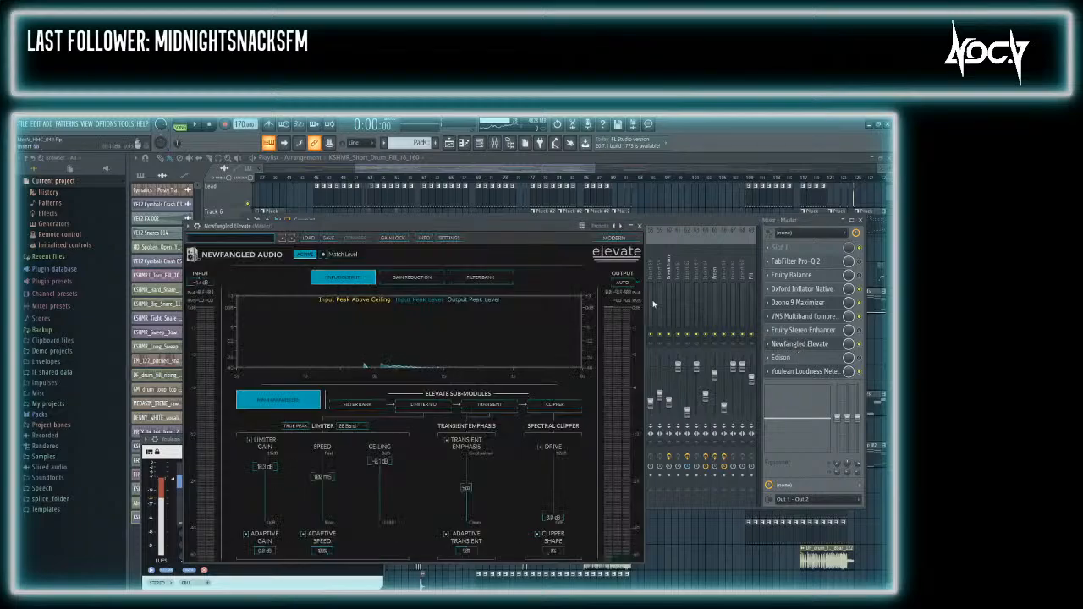
{"action": "left_click_drag", "start_coordinate": [438, 226], "coordinate": [575, 218]}
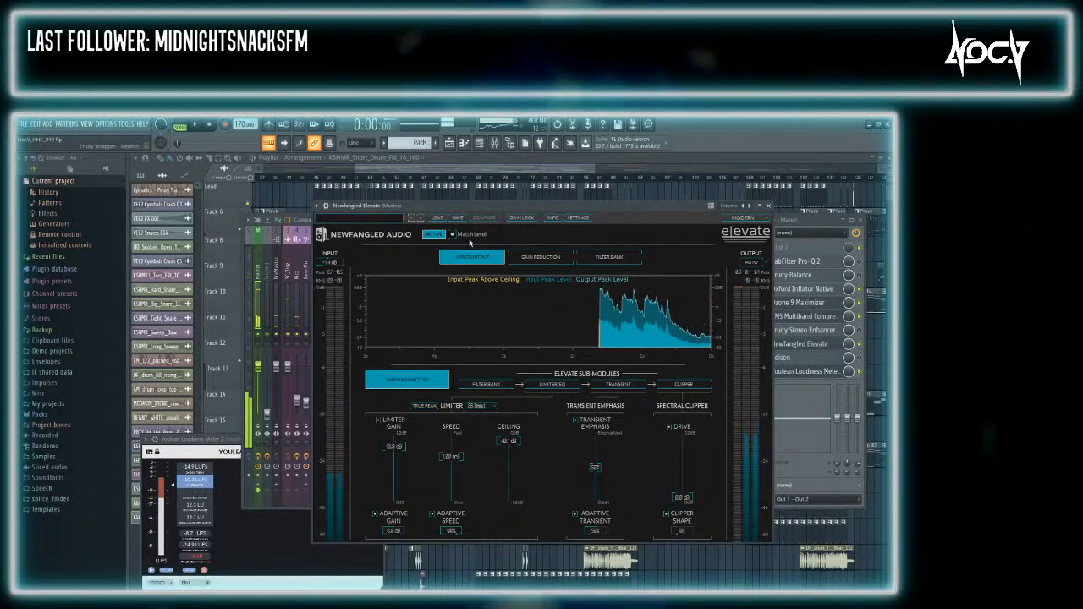
{"action": "left_click_drag", "start_coordinate": [328, 263], "coordinate": [331, 247]}
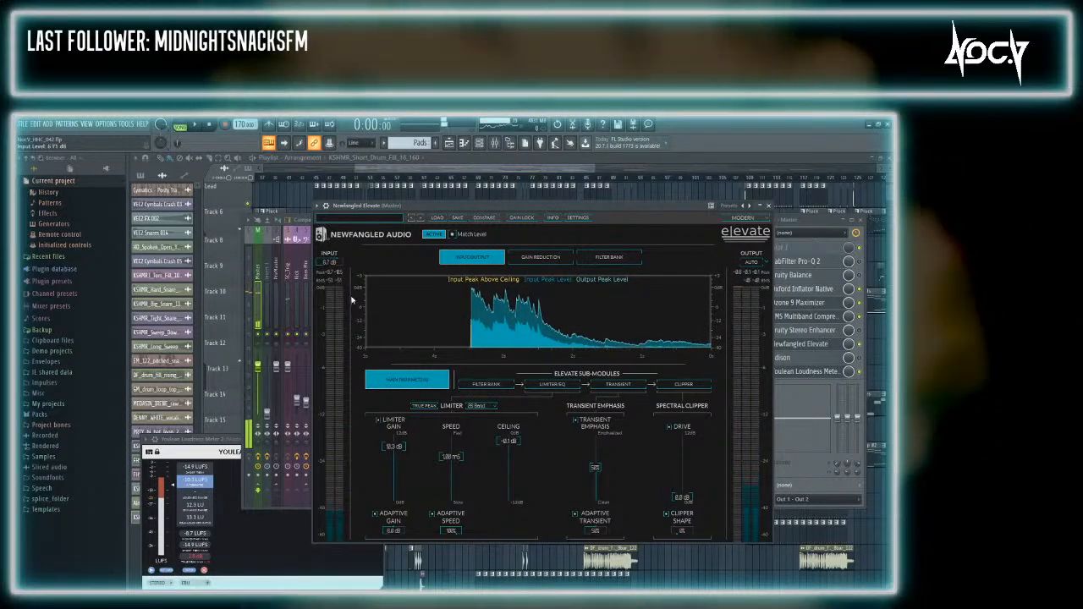
Play the drop while checking the master's loudness in Youlean Loudness Meter and limiting in Elevate, and stop playback
{"action": "key", "text": "space"}
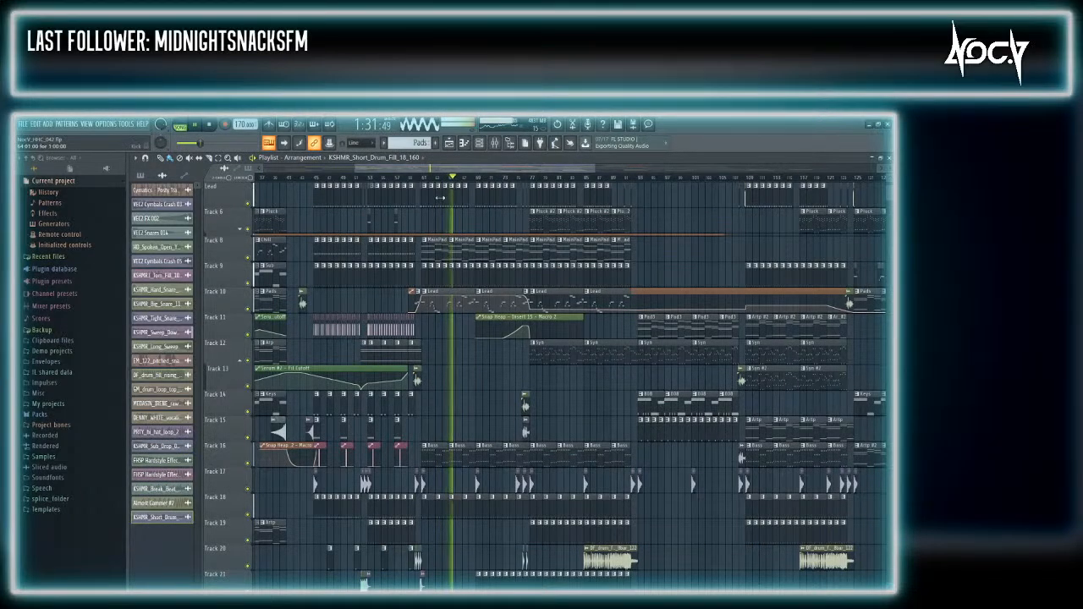
{"action": "key", "text": "F9"}
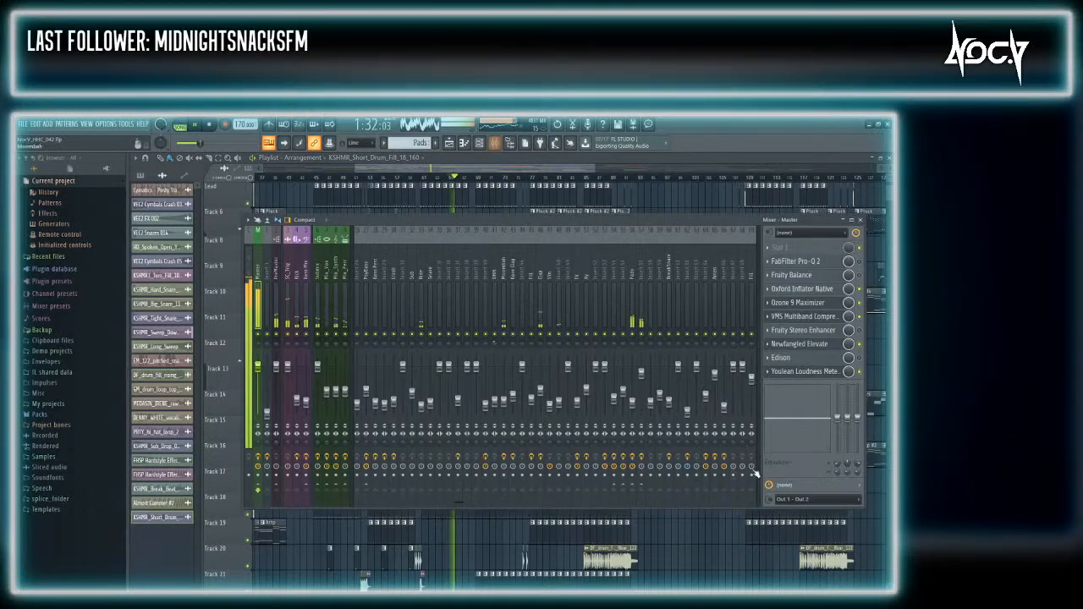
{"action": "left_click", "coordinate": [797, 373]}
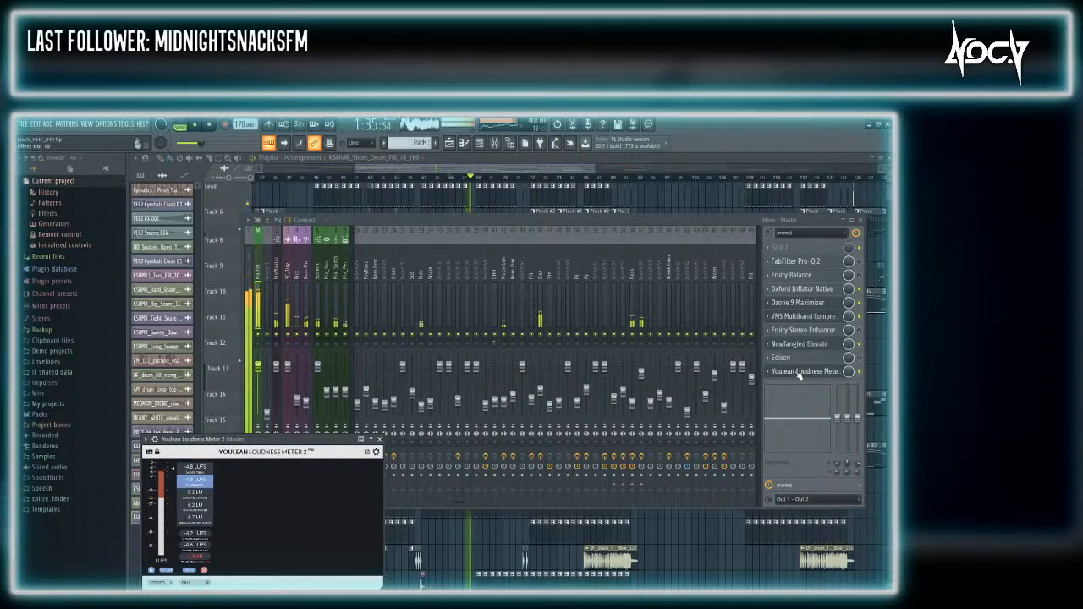
{"action": "left_click", "coordinate": [799, 344]}
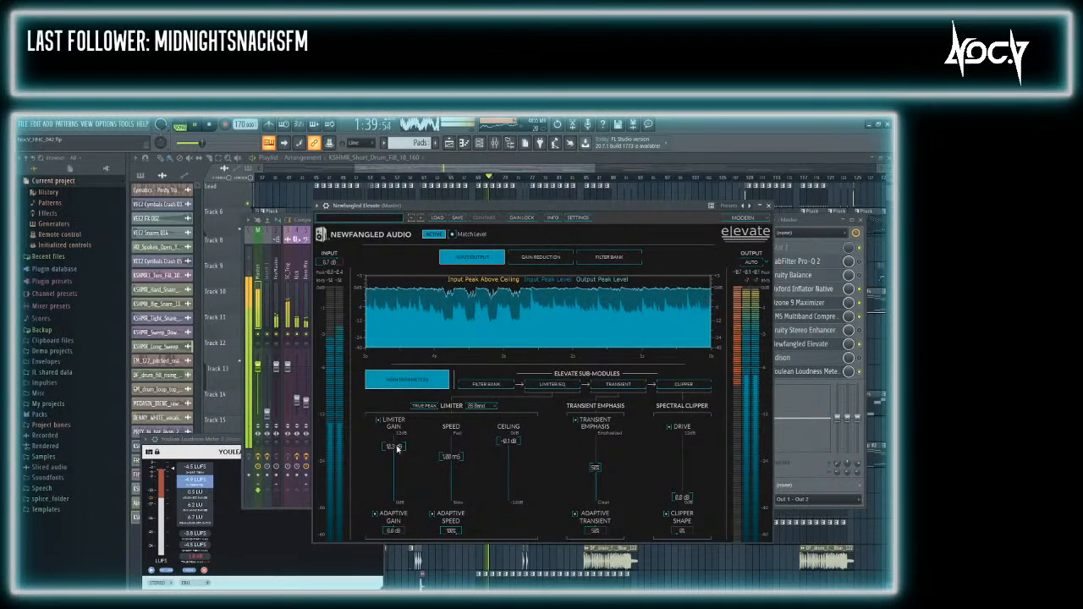
{"action": "left_click", "coordinate": [214, 125]}
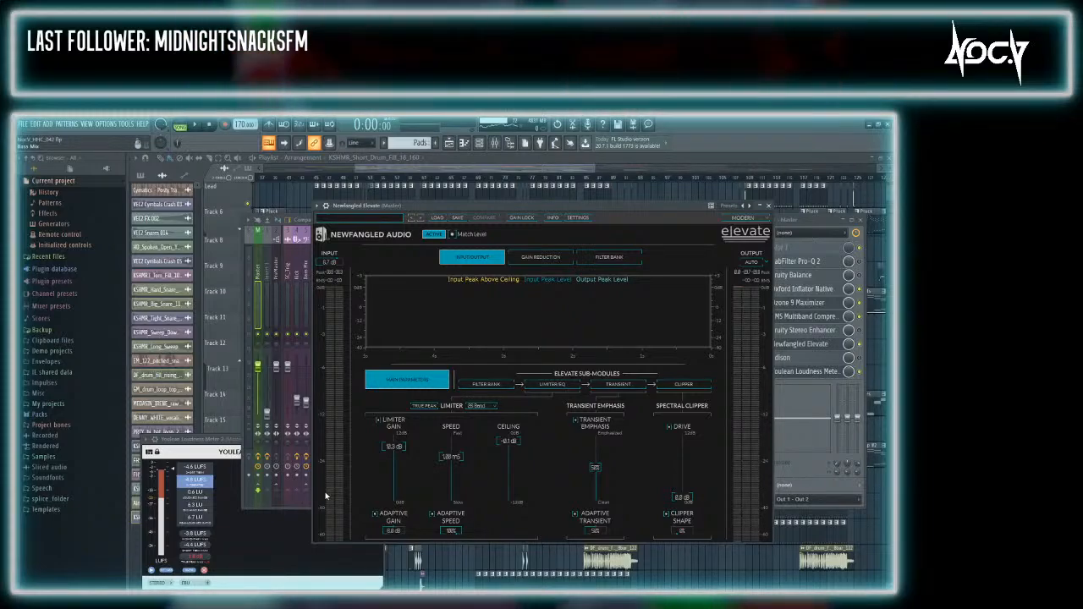
Replay the drop from around bar 61 and examine the first insert tracks' levels in the mixer, selecting Insert 16
{"action": "key", "text": "space"}
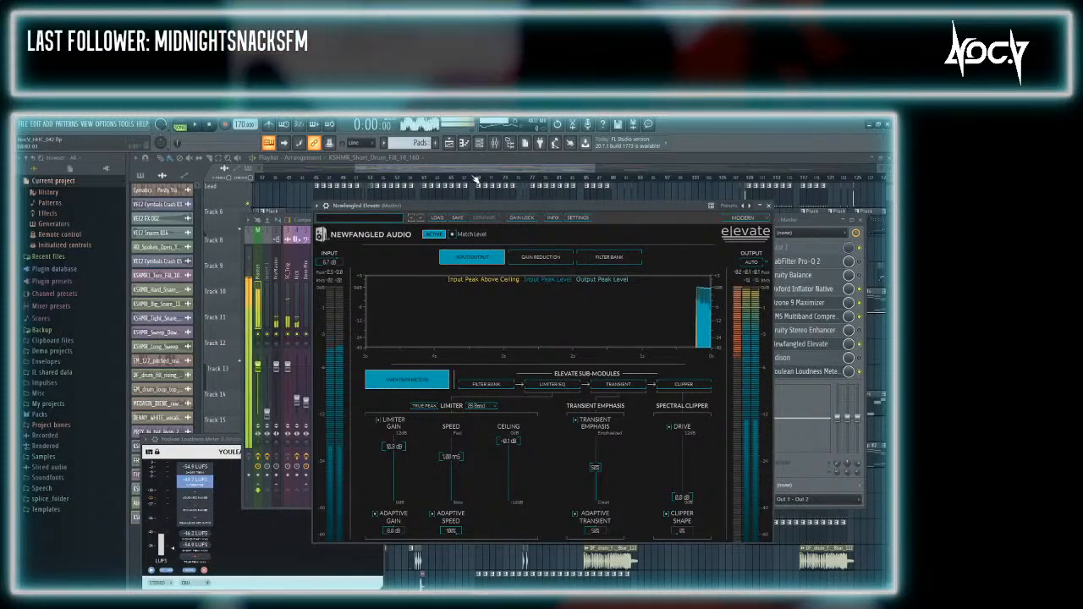
{"action": "key", "text": "F12"}
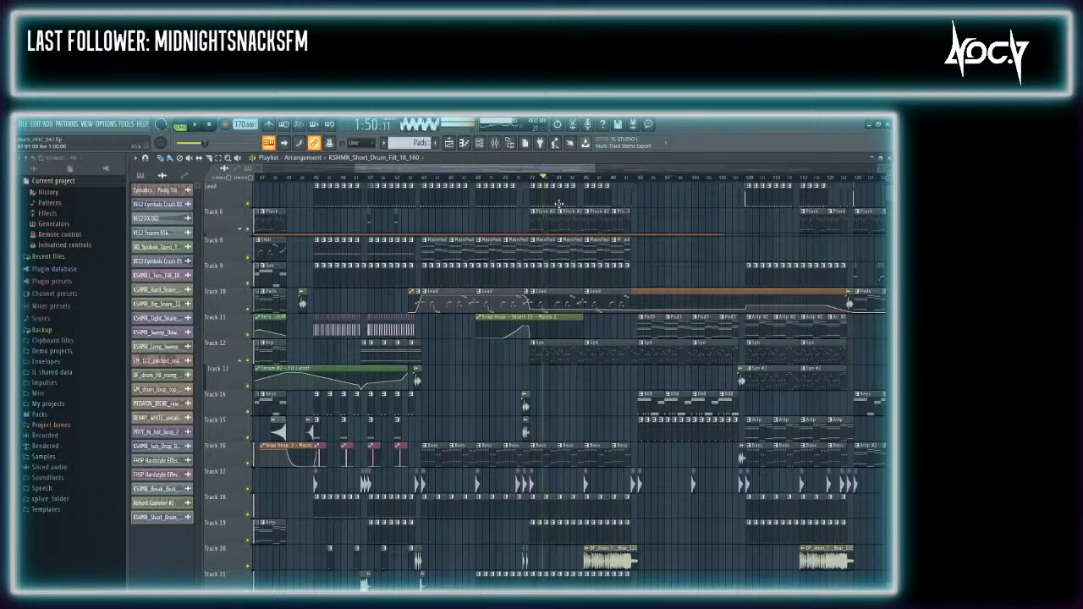
{"action": "left_click", "coordinate": [495, 143]}
{"action": "left_click", "coordinate": [495, 143]}
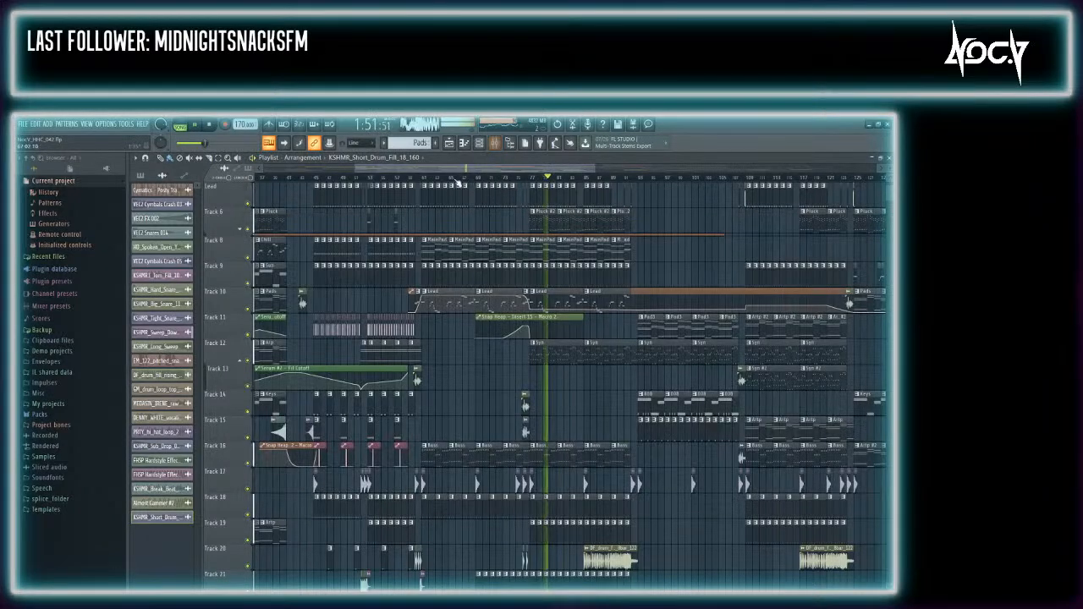
{"action": "key", "text": "F9"}
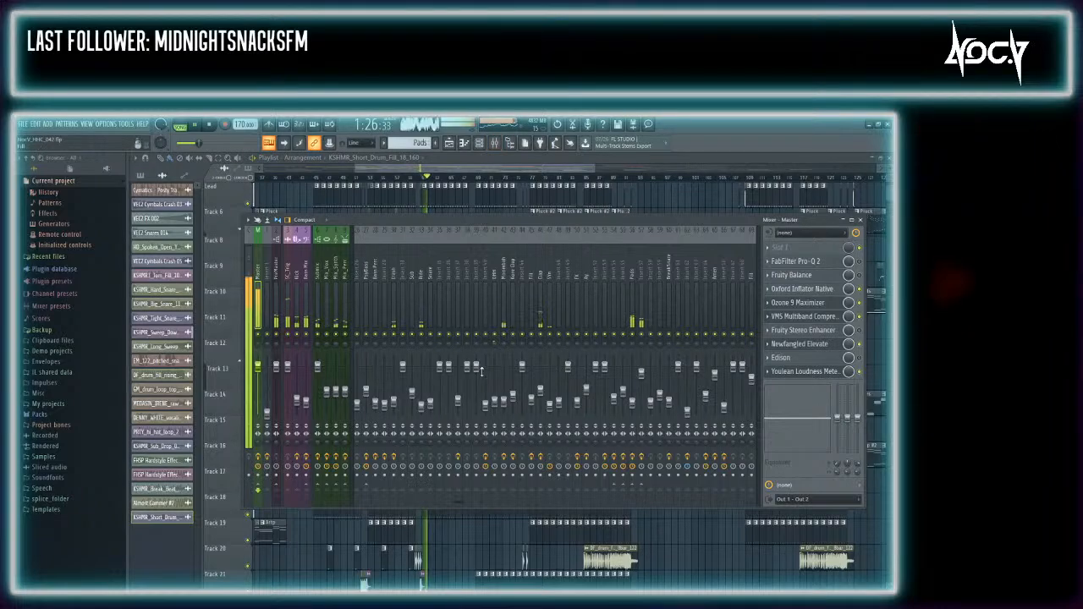
{"action": "scroll", "coordinate": [499, 349], "scroll_direction": "up", "scroll_amount": 5}
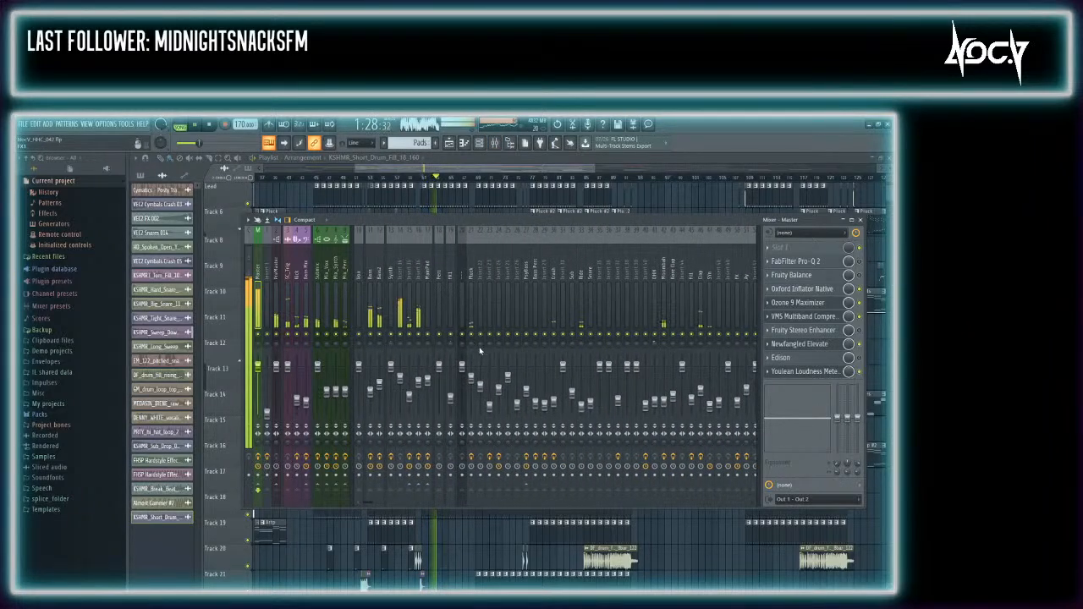
{"action": "left_click", "coordinate": [421, 377]}
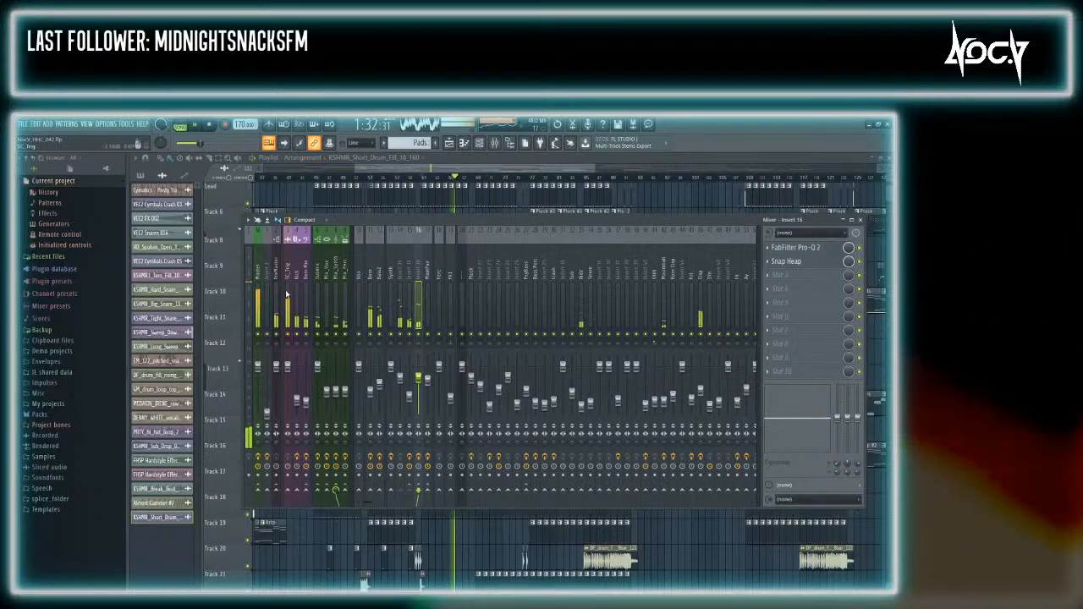
Reopen Youlean Loudness Meter and Elevate on the Master track during playback and set Elevate's limiter gain to about 7 dB
{"action": "left_click", "coordinate": [258, 275]}
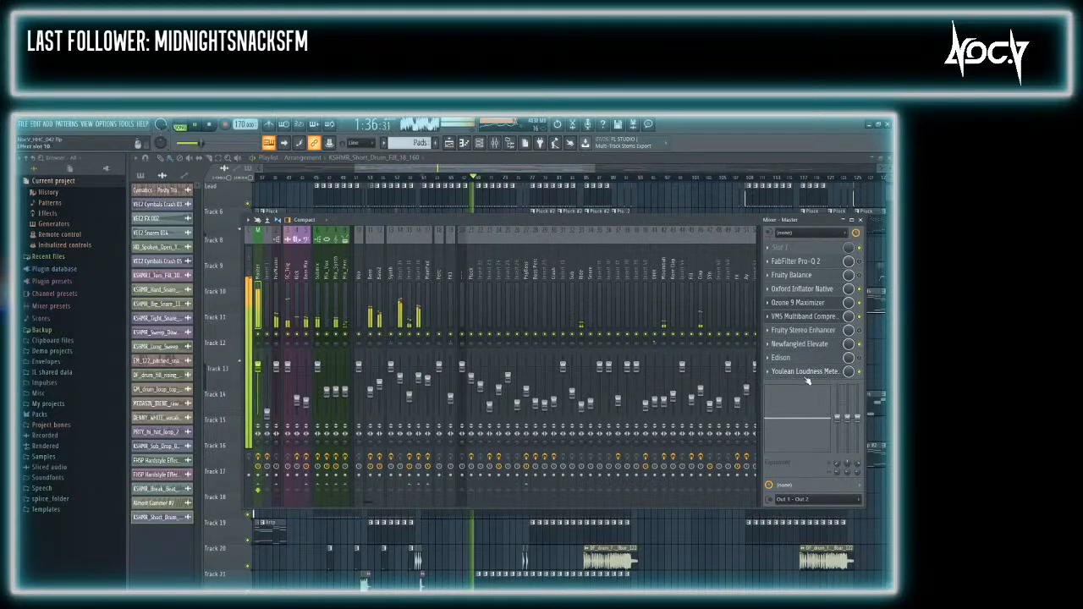
{"action": "left_click", "coordinate": [806, 372]}
{"action": "left_click", "coordinate": [800, 343]}
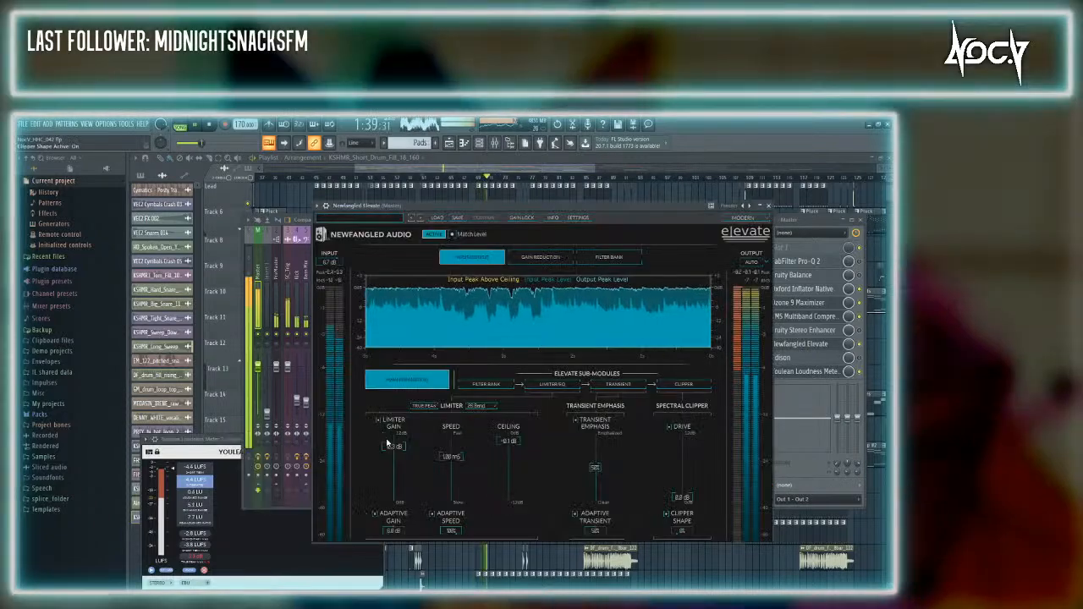
{"action": "left_click_drag", "start_coordinate": [388, 444], "coordinate": [401, 474]}
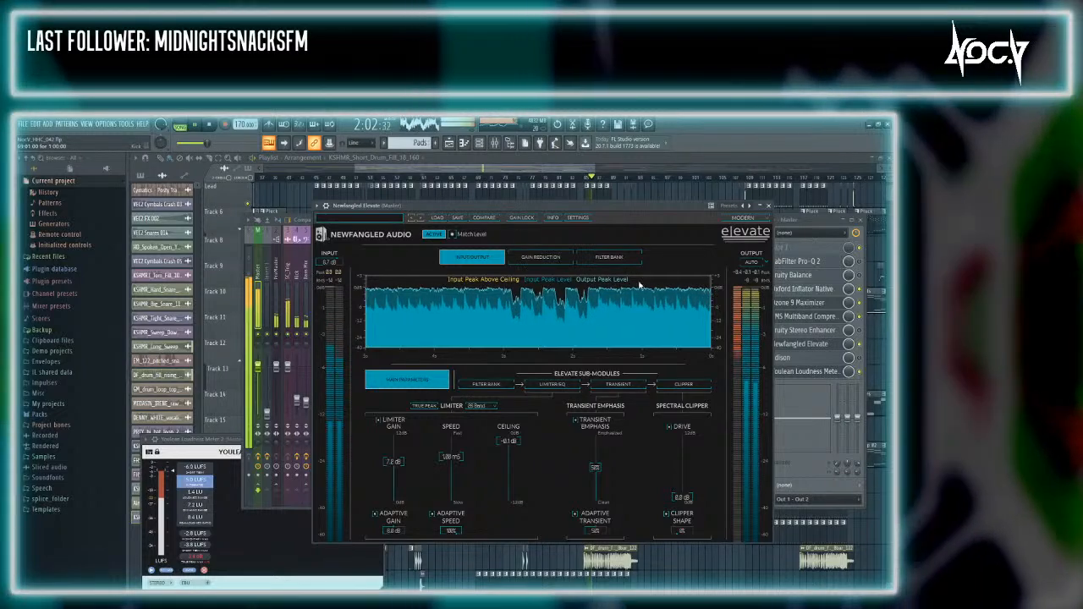
{"action": "left_click", "coordinate": [768, 206]}
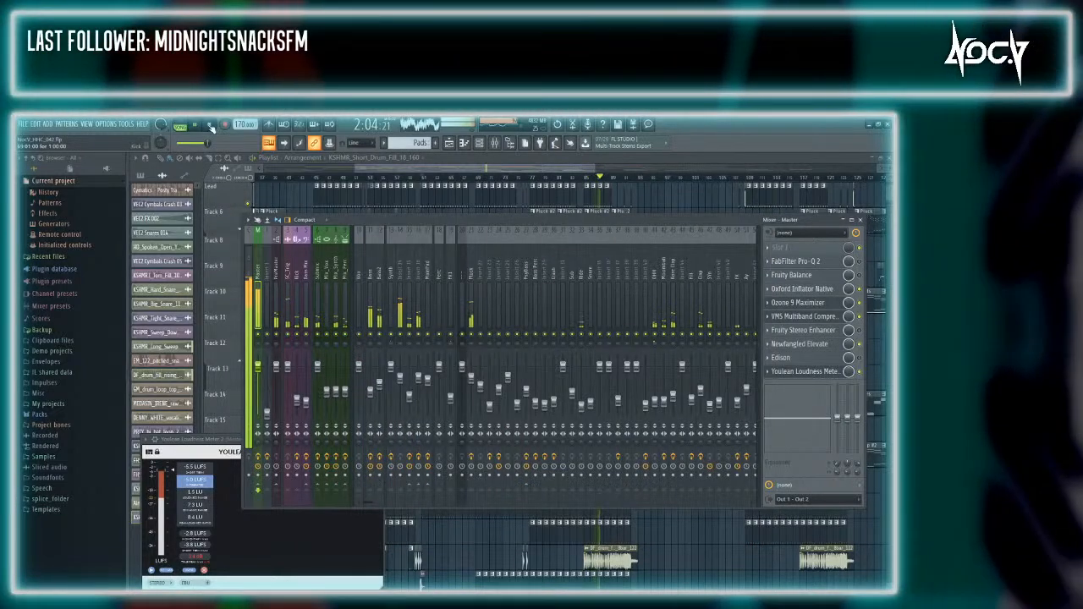
{"action": "key", "text": "space"}
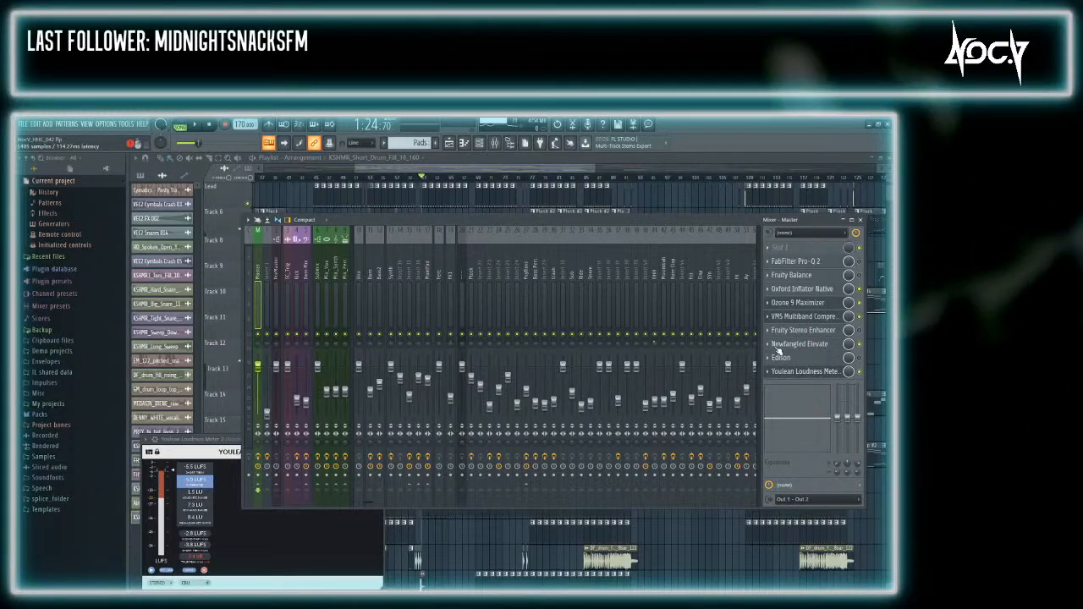
Inspect the Elevate and VMS Multiband Compressor settings on the Master track, closing each plugin window
{"action": "left_click", "coordinate": [780, 347]}
{"action": "left_click", "coordinate": [782, 346]}
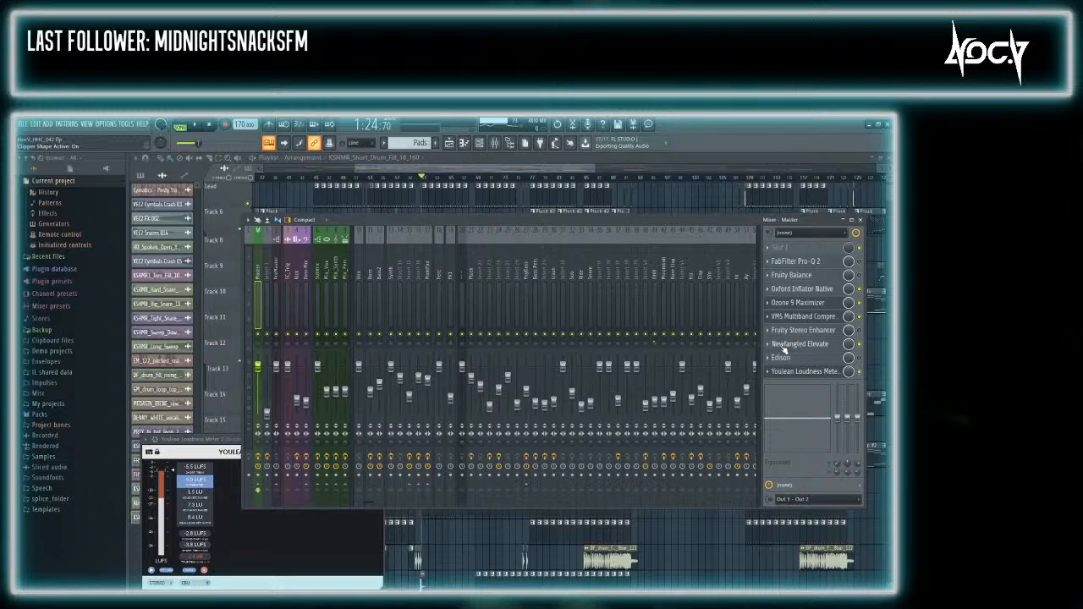
{"action": "left_click", "coordinate": [782, 345]}
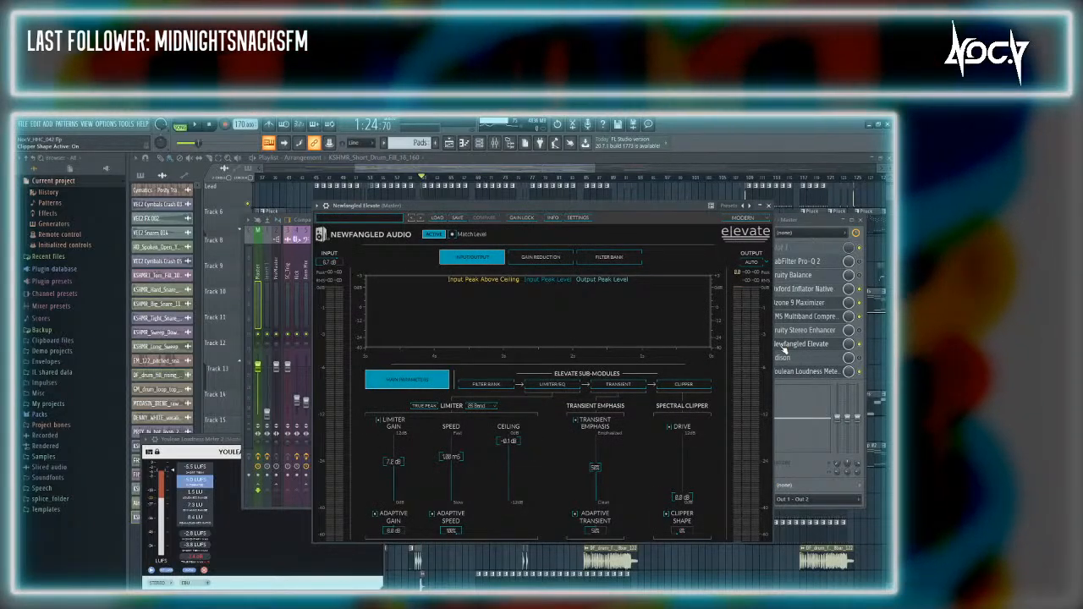
{"action": "left_click", "coordinate": [781, 345]}
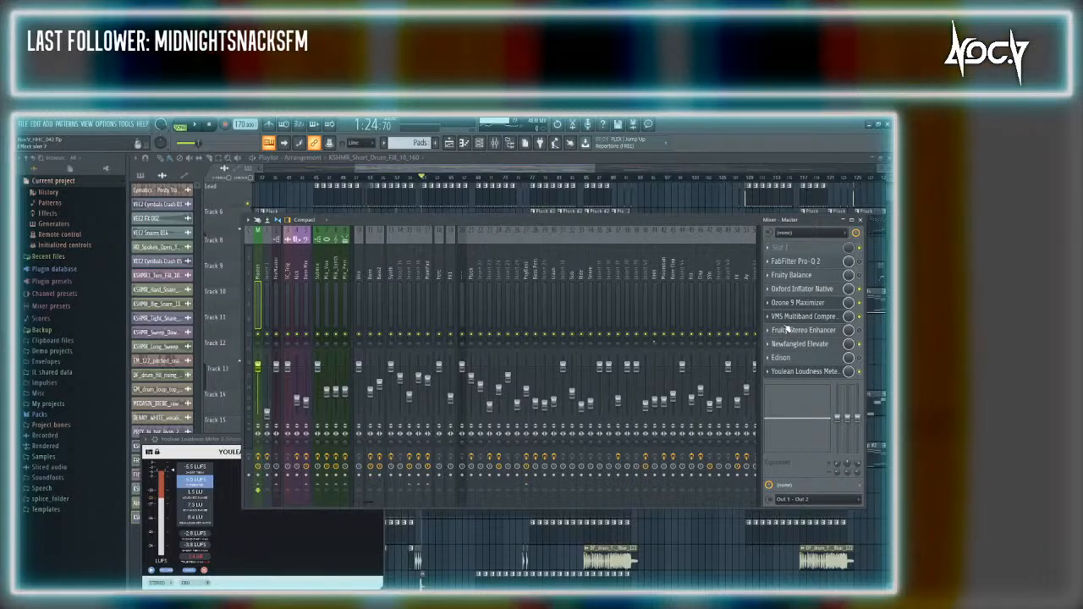
{"action": "left_click", "coordinate": [803, 317]}
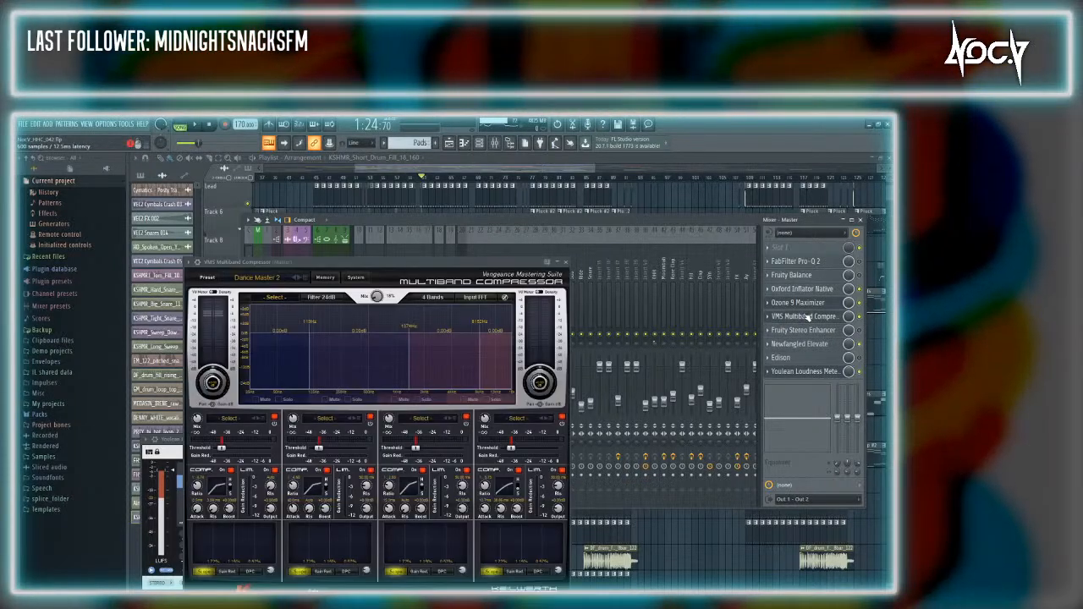
{"action": "left_click", "coordinate": [804, 316]}
{"action": "left_click", "coordinate": [803, 316]}
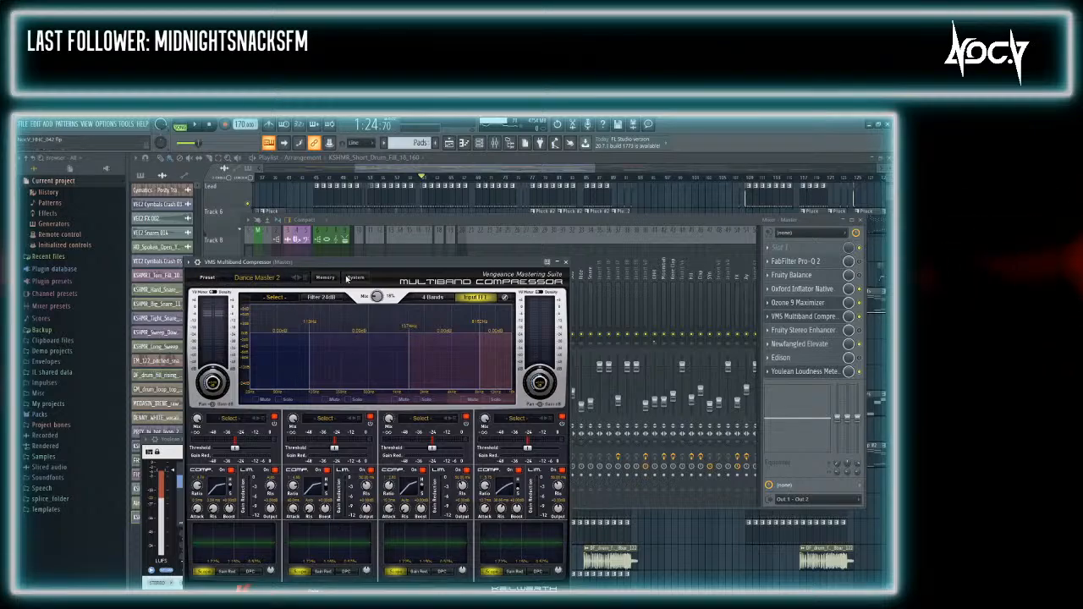
{"action": "left_click", "coordinate": [567, 262]}
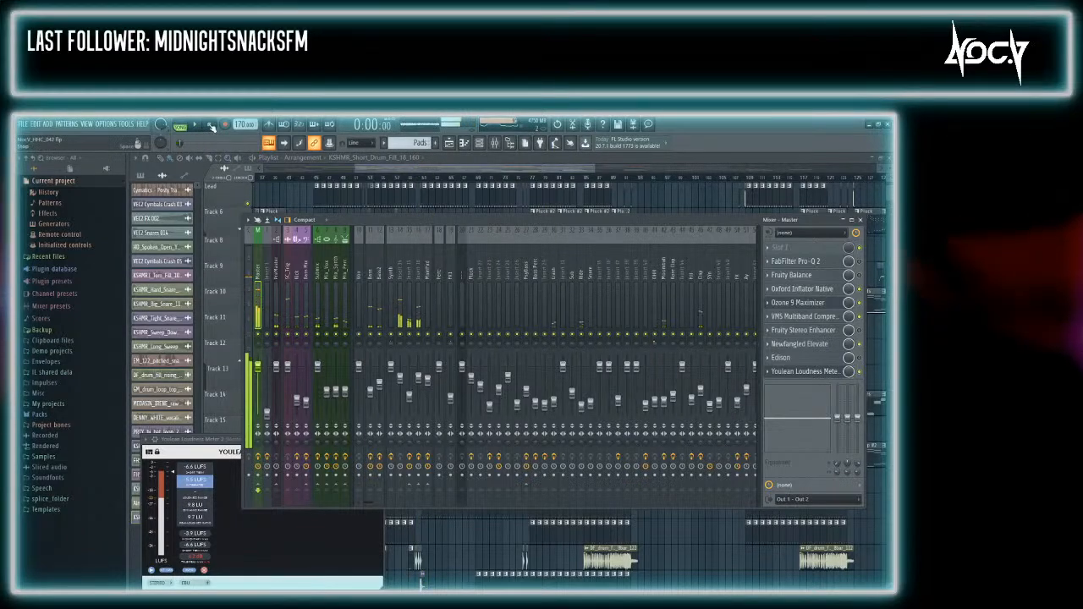
Inspect the Track 8 Bass pattern in the piano roll and channel rack, and return to the playlist
{"action": "left_click", "coordinate": [458, 168]}
{"action": "scroll", "coordinate": [347, 254], "scroll_direction": "up", "scroll_amount": 4}
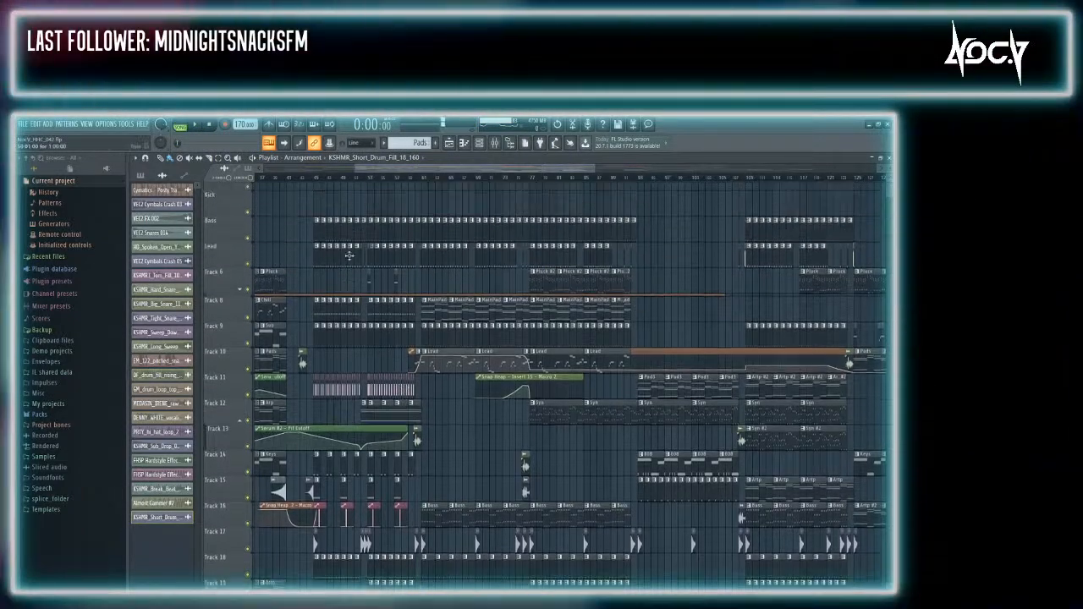
{"action": "scroll", "coordinate": [369, 336], "scroll_direction": "up", "scroll_amount": 4}
{"action": "scroll", "coordinate": [556, 355], "scroll_direction": "down", "scroll_amount": 1}
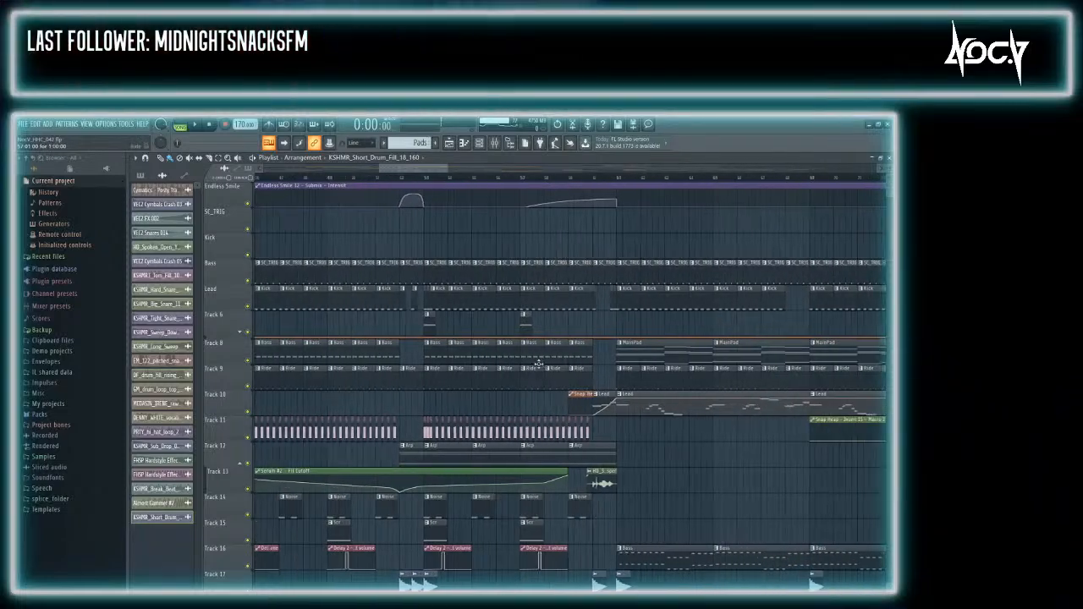
{"action": "left_click", "coordinate": [524, 354]}
{"action": "double_click", "coordinate": [524, 354]}
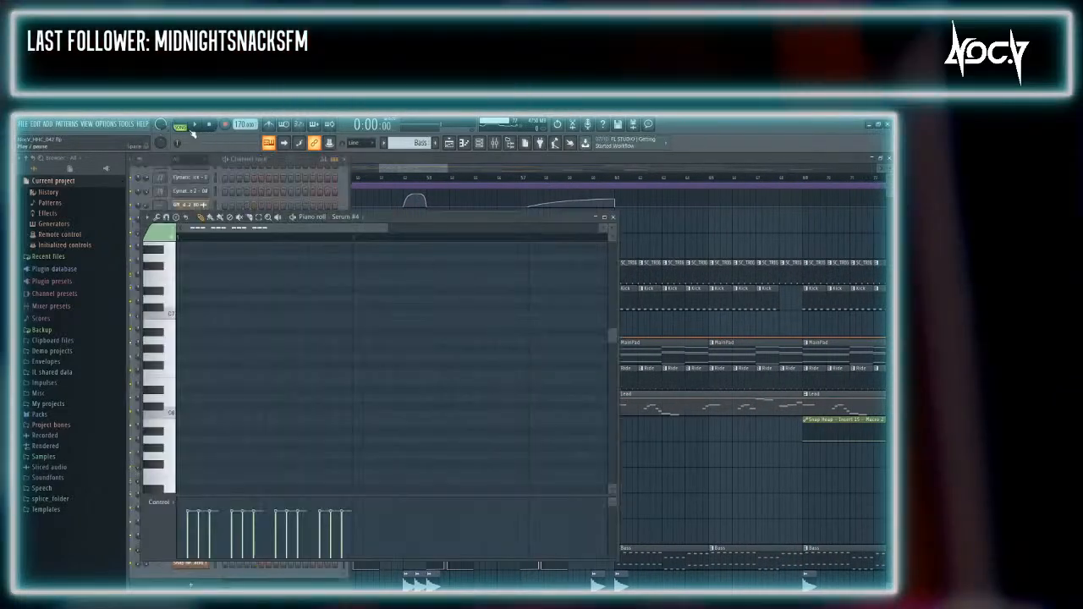
{"action": "left_click", "coordinate": [280, 158]}
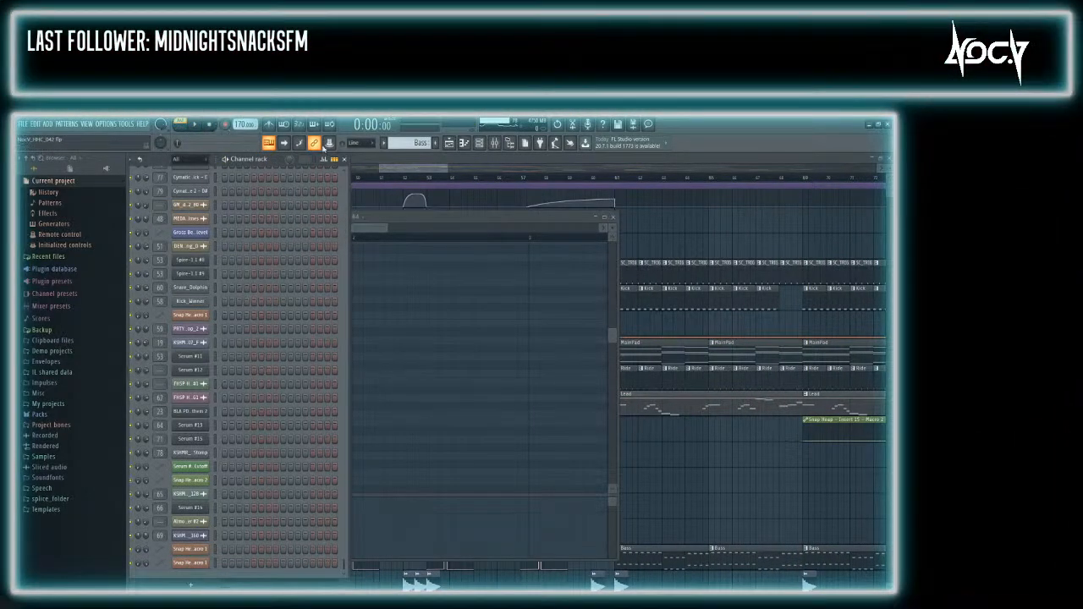
{"action": "left_click", "coordinate": [667, 165]}
Play the drop from around bar 45 while checking the mixer levels, and restart it from about the same place
{"action": "scroll", "coordinate": [441, 222], "scroll_direction": "down", "scroll_amount": 3}
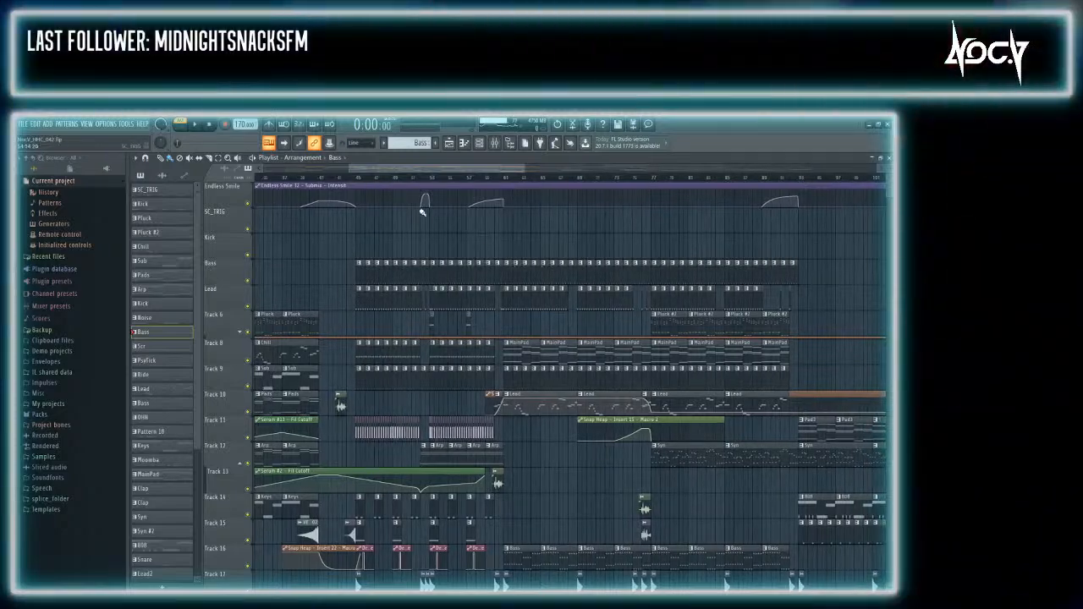
{"action": "left_click", "coordinate": [358, 177]}
{"action": "key", "text": "space"}
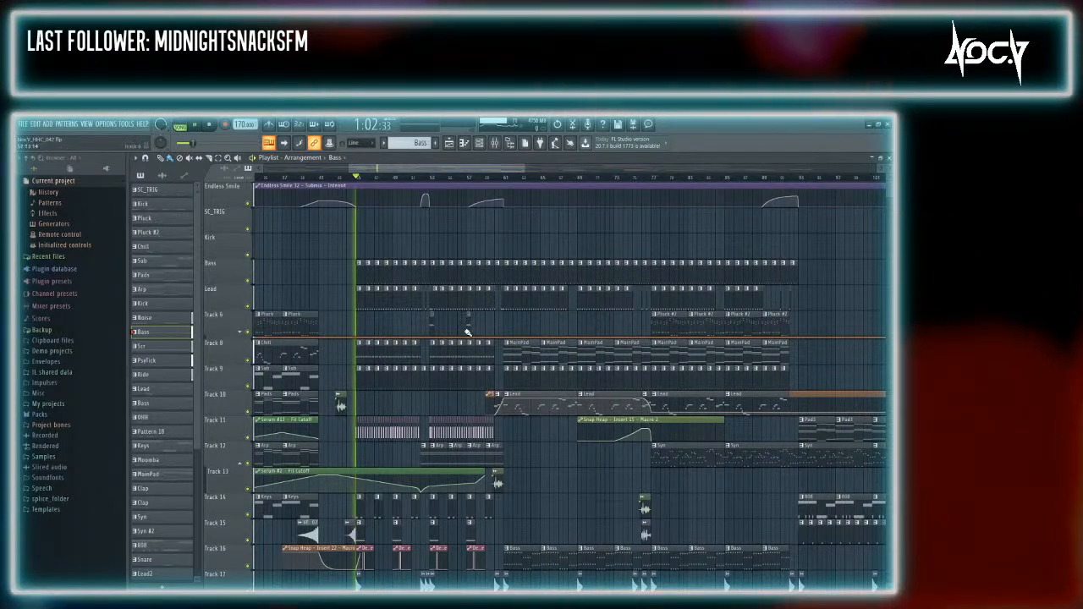
{"action": "key", "text": "F9"}
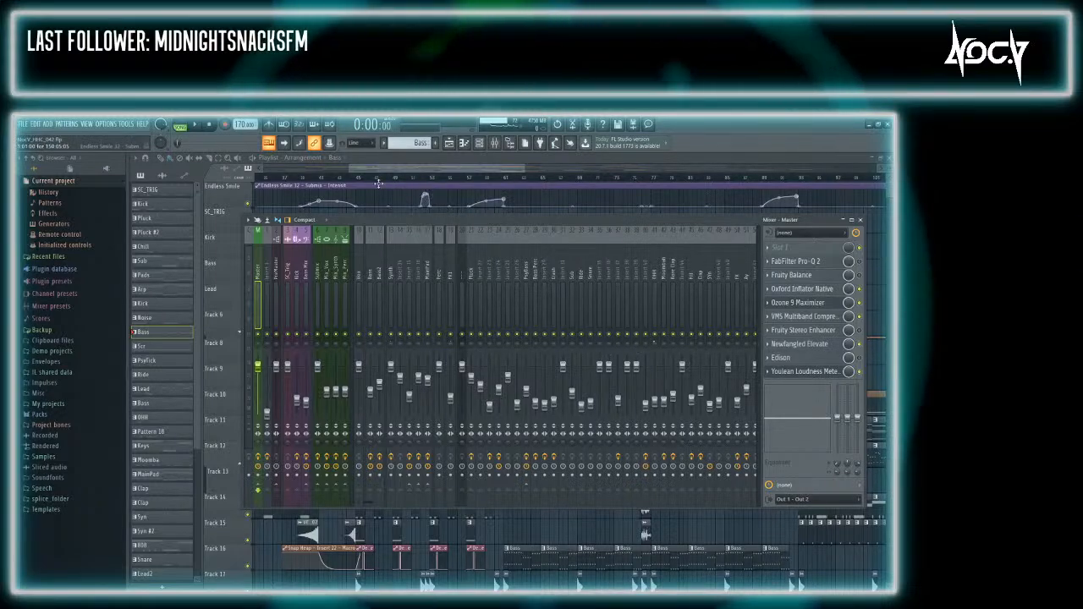
{"action": "left_click", "coordinate": [366, 178]}
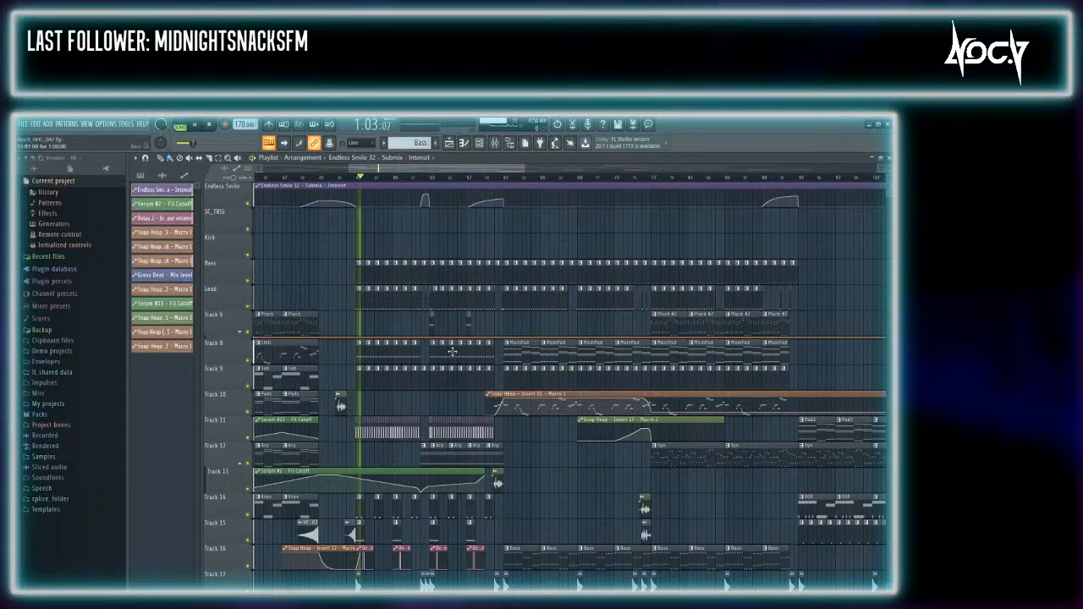
Check the Track 11 effect kick sample's settings and compare the levels of Insert 40 and Insert 62 in the mixer
{"action": "double_click", "coordinate": [397, 436]}
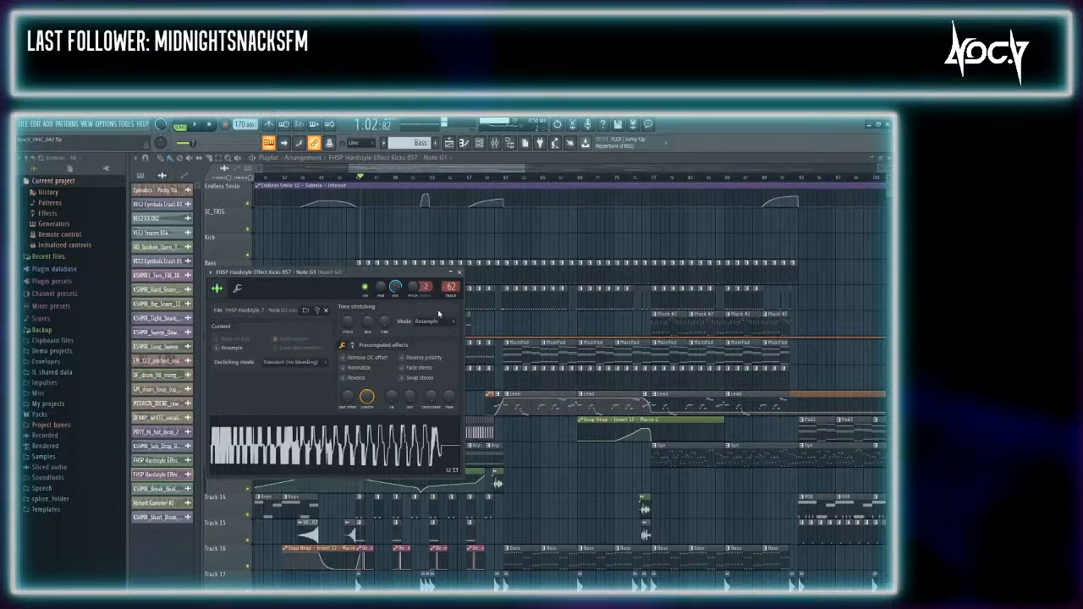
{"action": "left_click", "coordinate": [461, 275]}
{"action": "scroll", "coordinate": [503, 349], "scroll_direction": "right", "scroll_amount": 4}
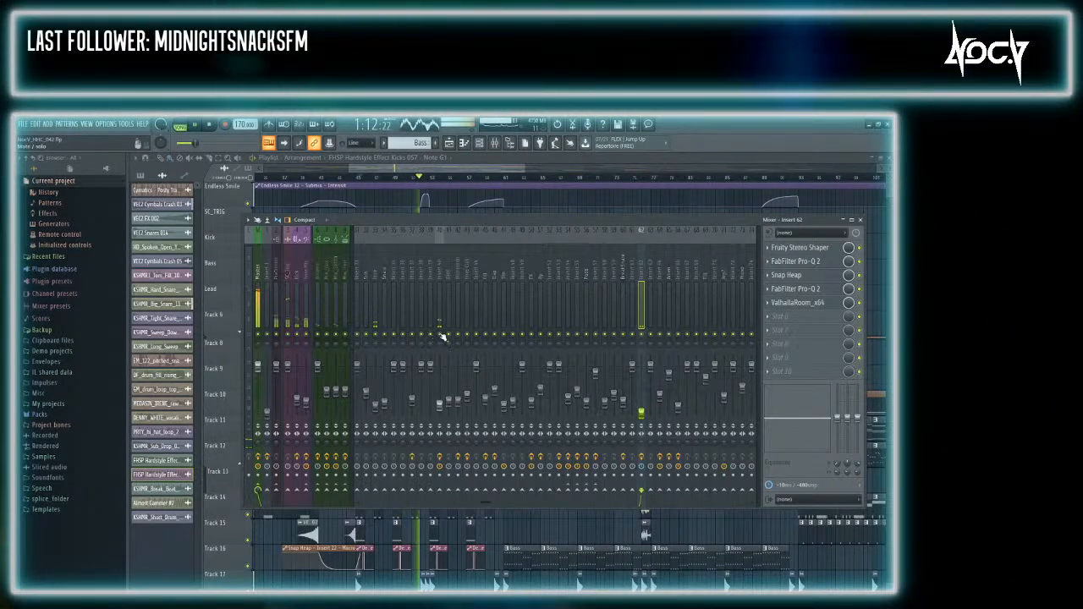
{"action": "left_click", "coordinate": [440, 406]}
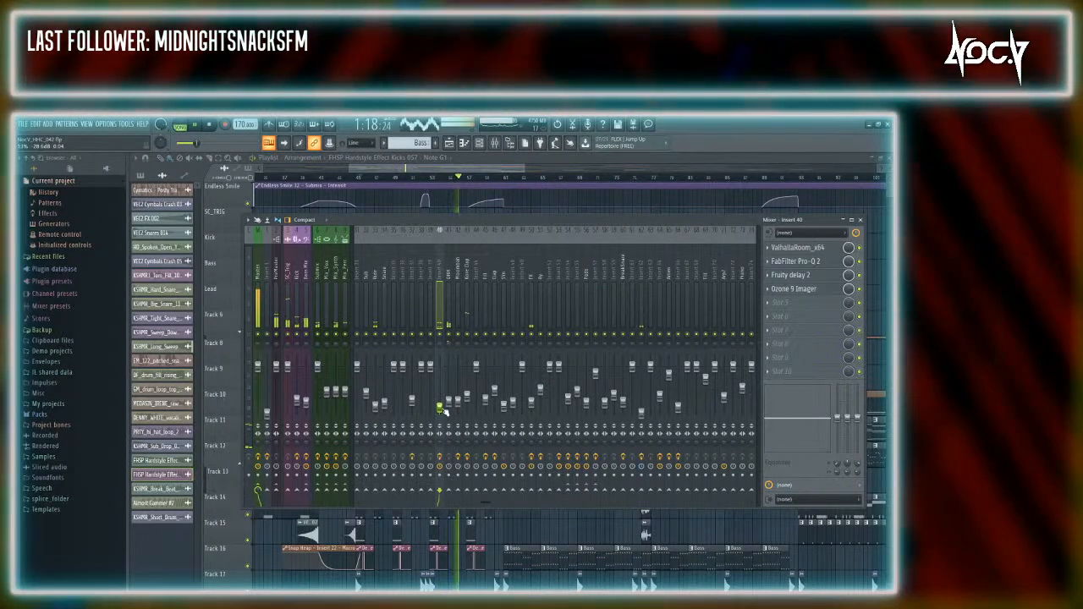
{"action": "left_click", "coordinate": [641, 412]}
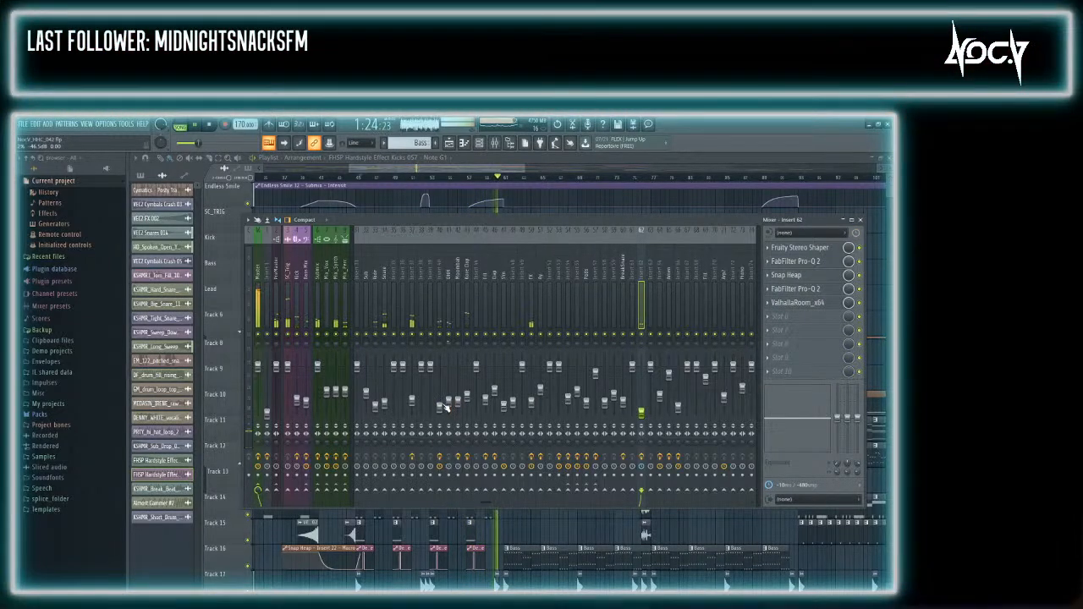
{"action": "scroll", "coordinate": [442, 280], "scroll_direction": "up", "scroll_amount": 3}
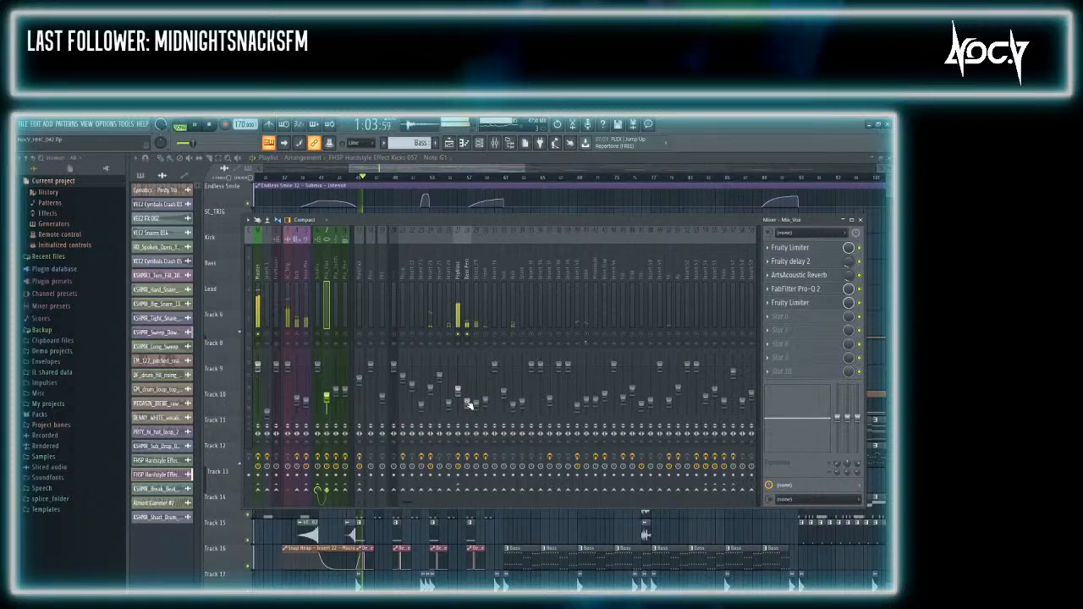
Restore all soloed-out mixer tracks and set the PsyBass track's volume to -11.0 dB during playback
{"action": "right_click", "coordinate": [451, 335]}
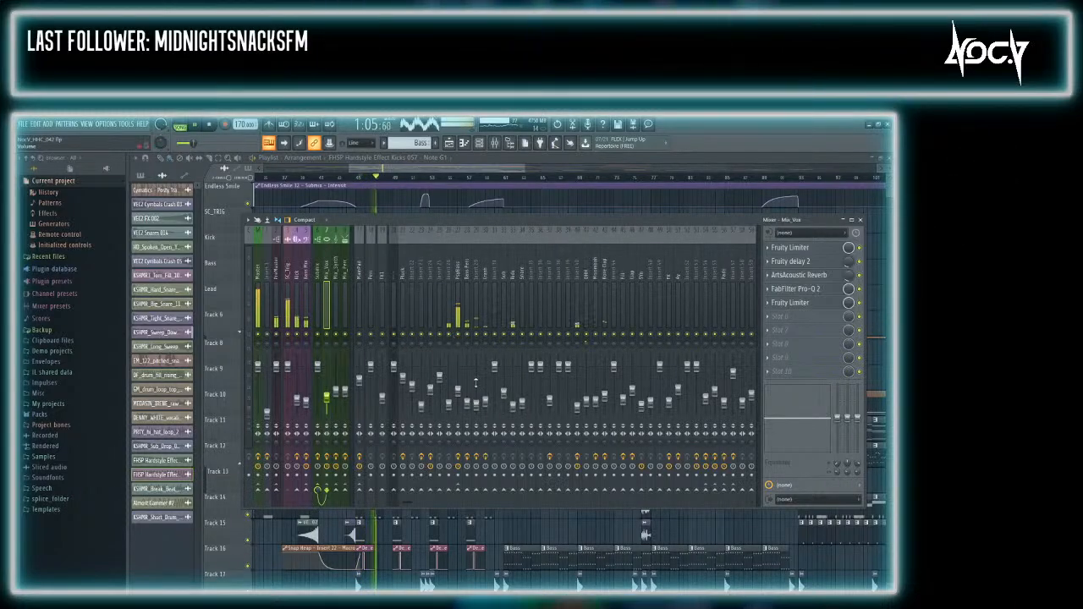
{"action": "key", "text": "space"}
{"action": "key", "text": "space"}
{"action": "left_click_drag", "start_coordinate": [458, 376], "coordinate": [457, 385]}
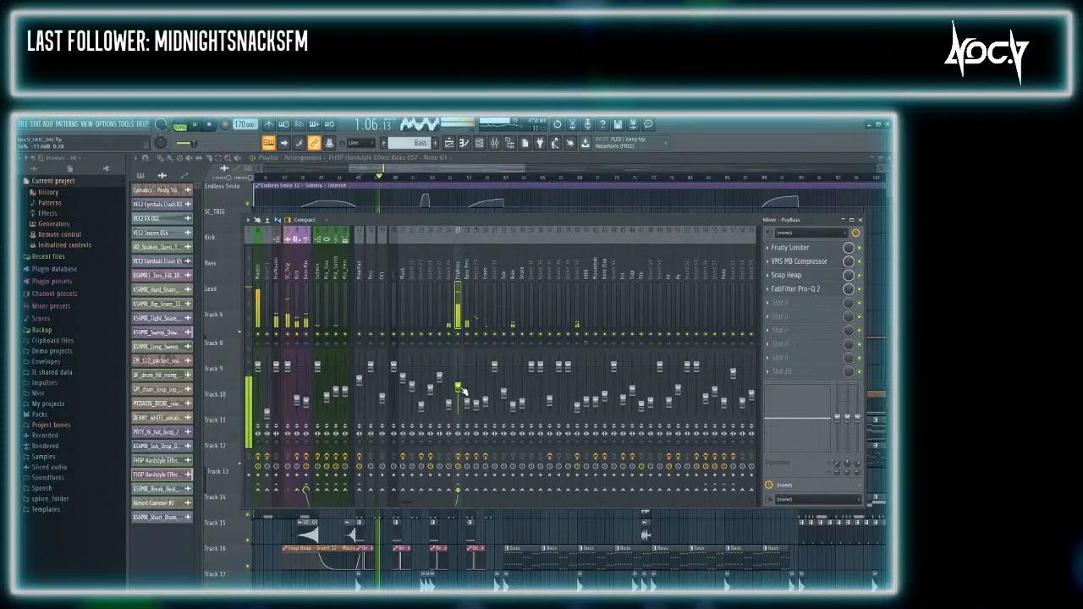
Select the bass percussion track and Insert 26 in turn to examine their levels while the drop plays
{"action": "left_click", "coordinate": [466, 405]}
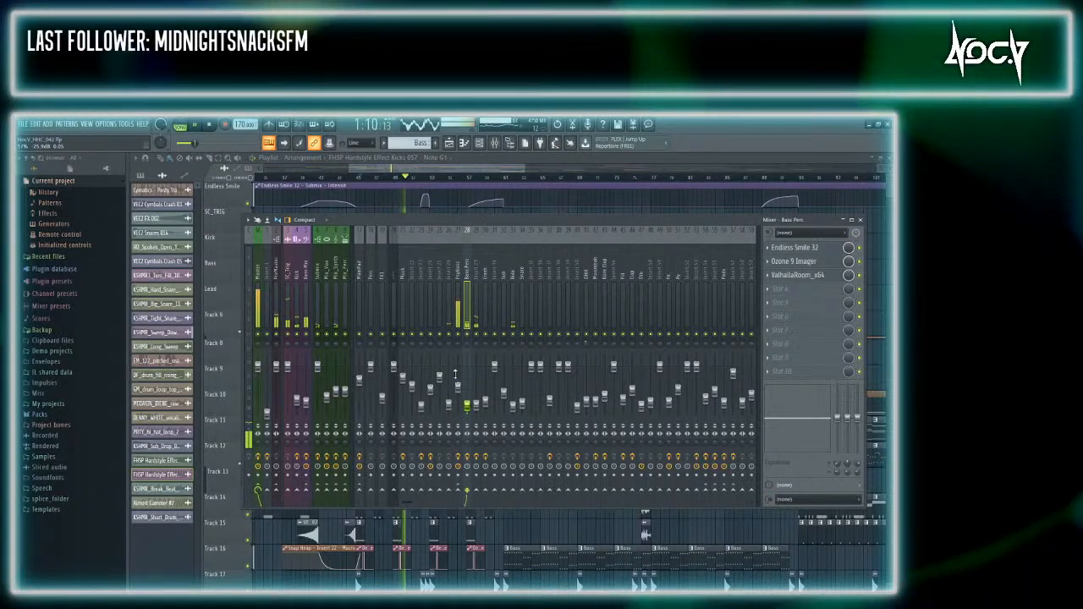
{"action": "left_click", "coordinate": [449, 407]}
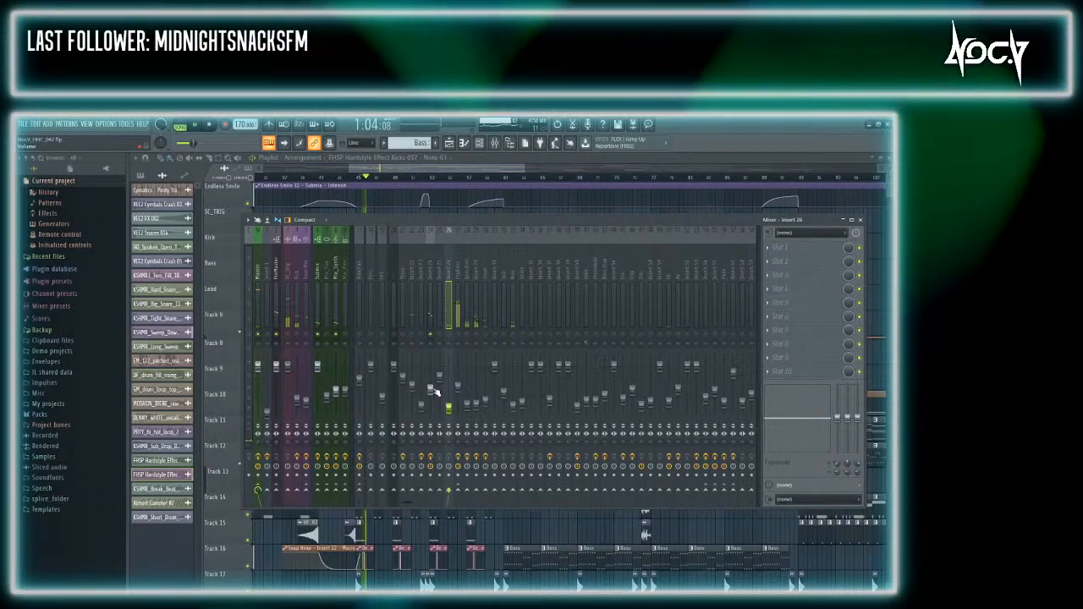
{"action": "left_click", "coordinate": [434, 356]}
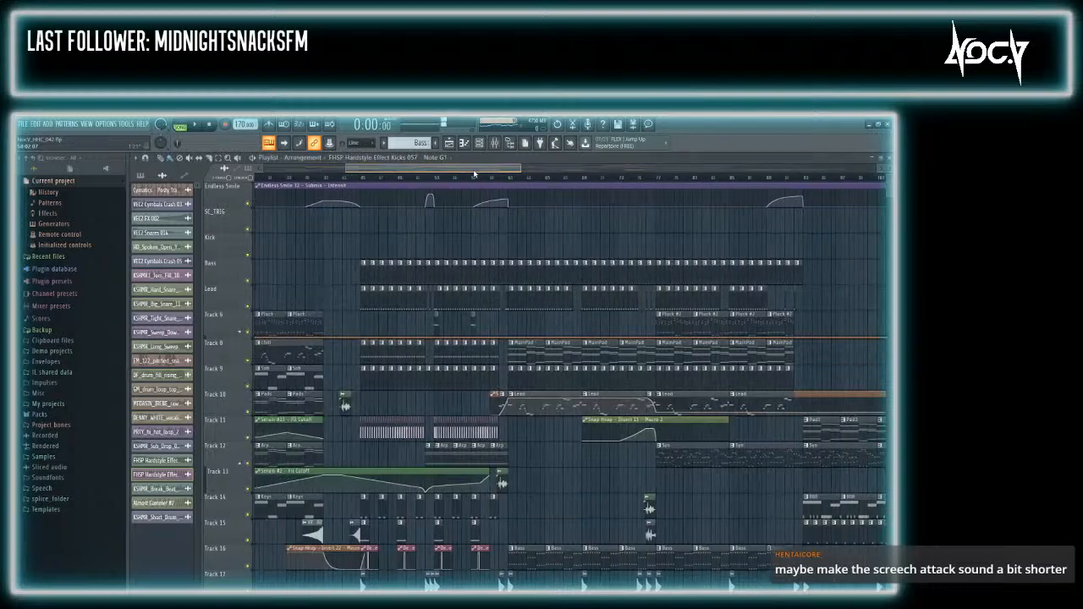
Open the Scr pattern from Track 15 in the piano roll, audition it, and stop playback
{"action": "scroll", "coordinate": [396, 461], "scroll_direction": "down", "scroll_amount": 4}
{"action": "scroll", "coordinate": [374, 452], "scroll_direction": "up", "scroll_amount": 8}
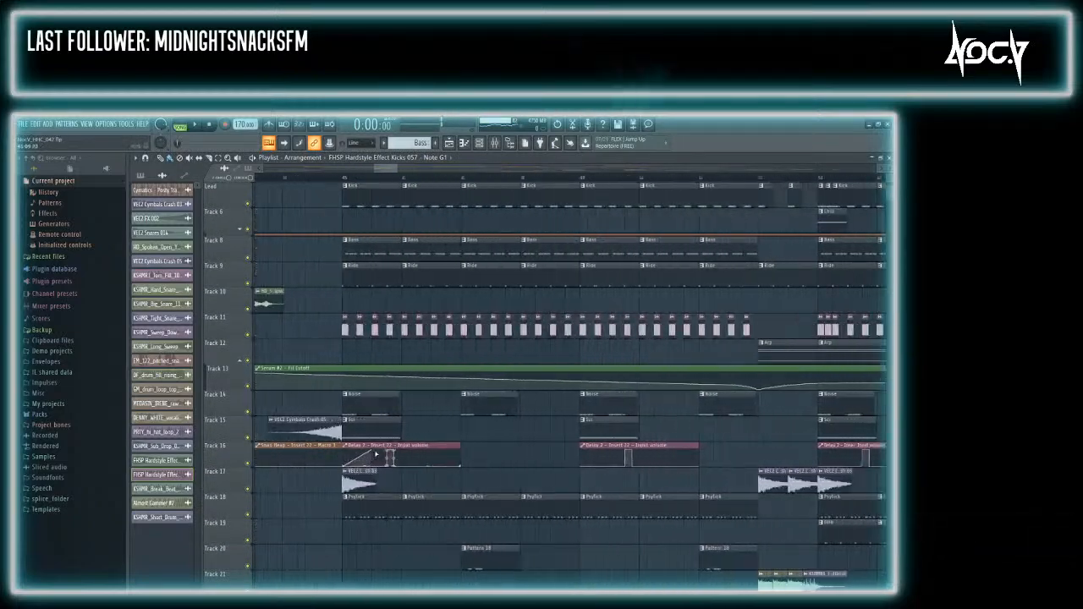
{"action": "scroll", "coordinate": [435, 387], "scroll_direction": "down", "scroll_amount": 4}
{"action": "scroll", "coordinate": [428, 393], "scroll_direction": "up", "scroll_amount": 2}
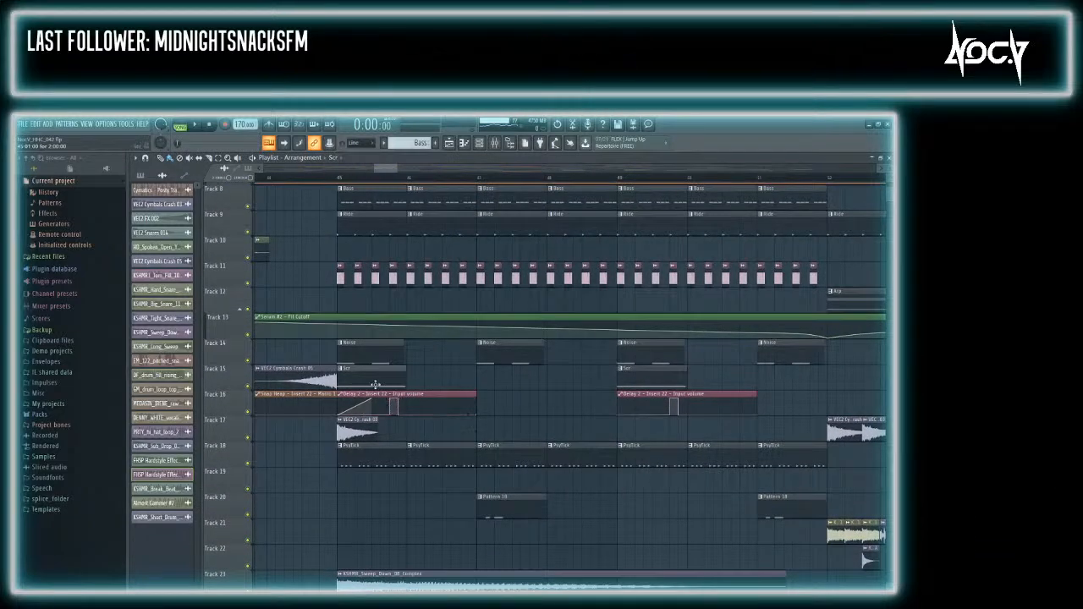
{"action": "double_click", "coordinate": [375, 385]}
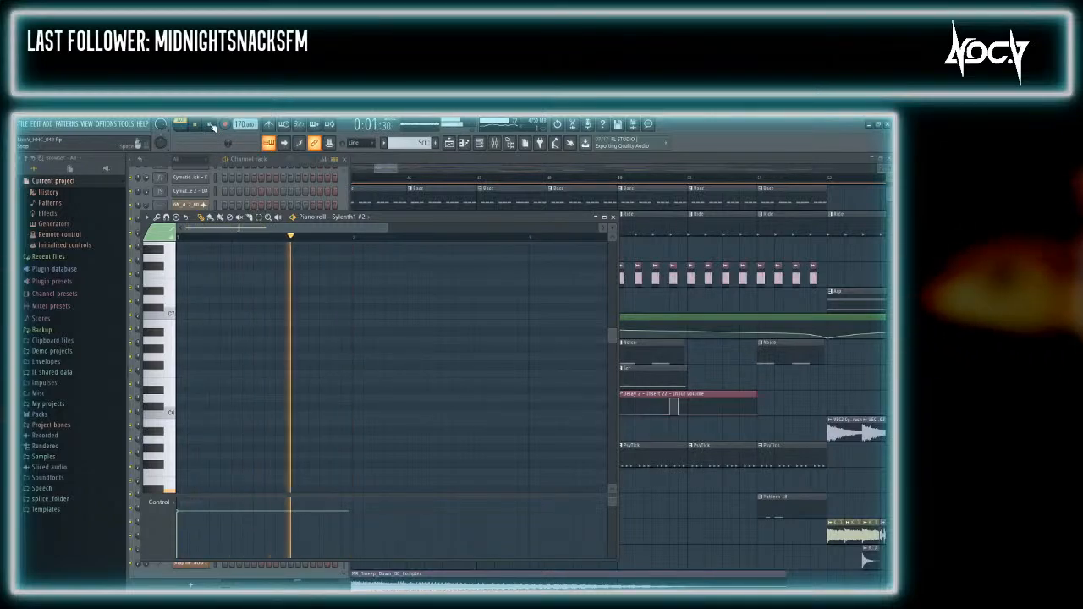
{"action": "left_click", "coordinate": [216, 128]}
Open the Scr pattern's Sylenth1 instrument from the channel rack to inspect its SCR Driver preset, and return to the playlist
{"action": "left_click", "coordinate": [262, 156]}
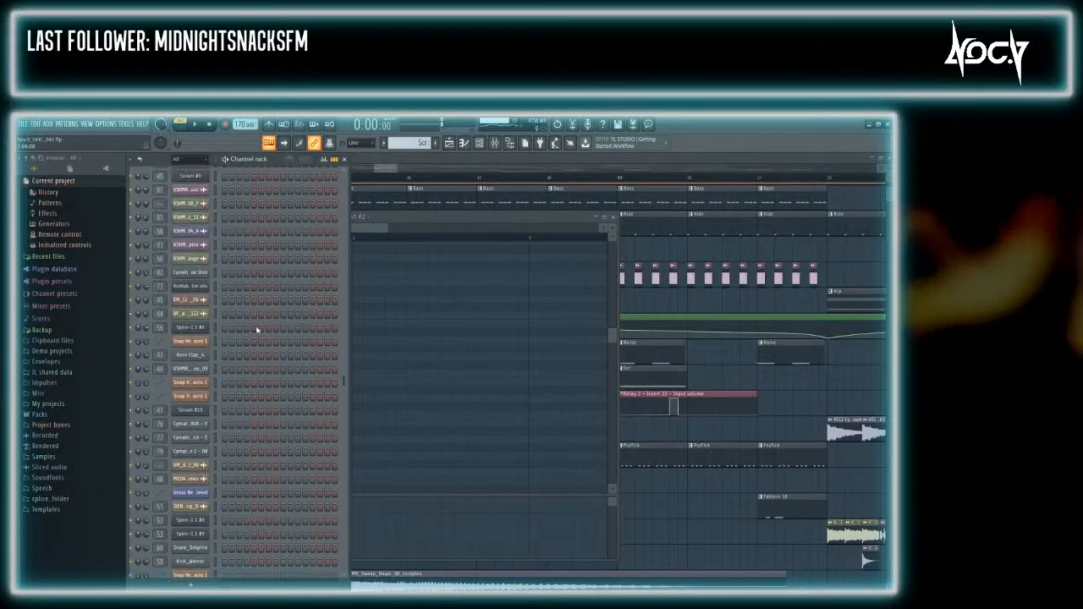
{"action": "scroll", "coordinate": [267, 341], "scroll_direction": "up", "scroll_amount": 3}
{"action": "left_click", "coordinate": [189, 374]}
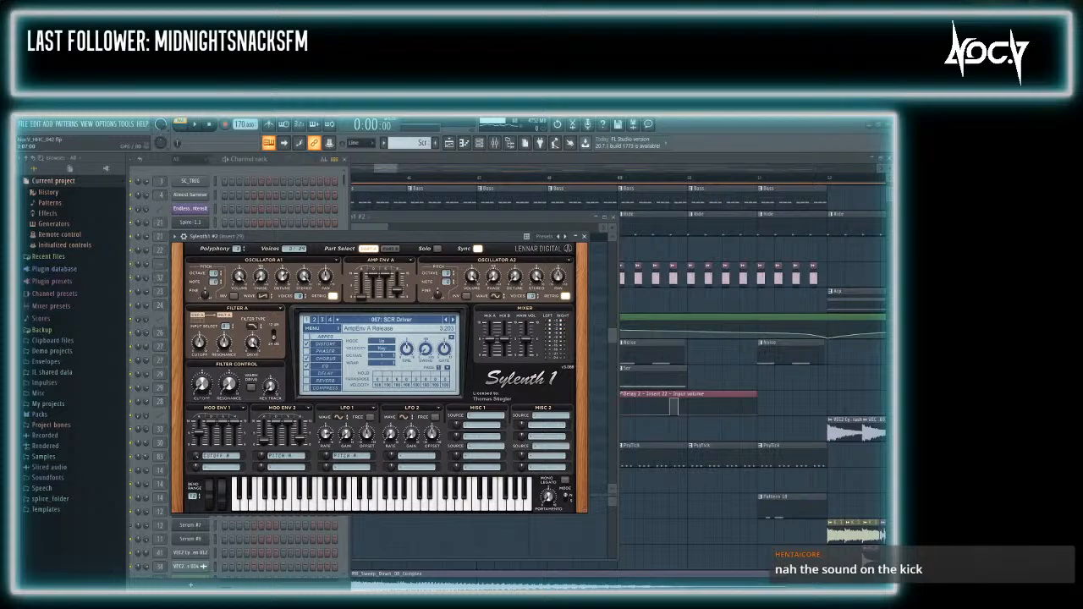
{"action": "left_click", "coordinate": [555, 158]}
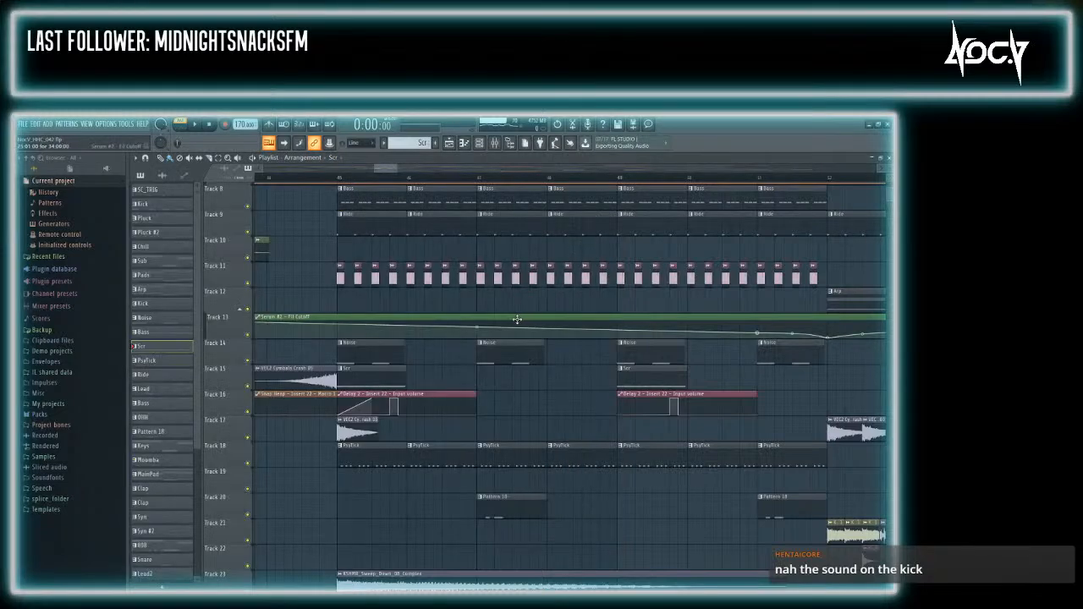
Open a hardstyle kick clip from Track 11 in its sampler window to inspect the waveform, and close it
{"action": "scroll", "coordinate": [392, 283], "scroll_direction": "up", "scroll_amount": 4}
{"action": "scroll", "coordinate": [331, 276], "scroll_direction": "down", "scroll_amount": 3}
{"action": "double_click", "coordinate": [343, 278]}
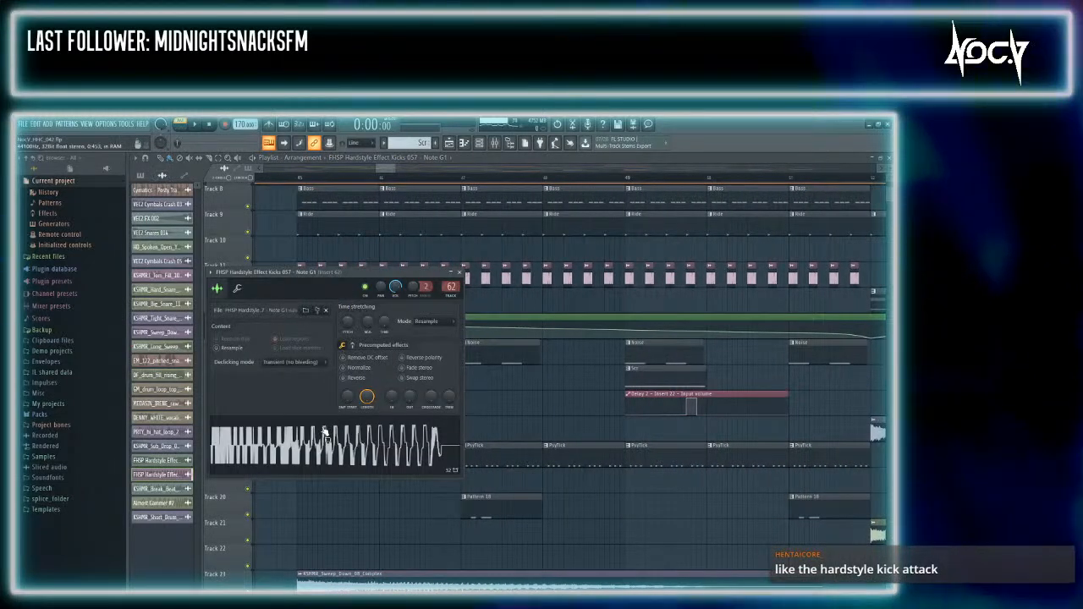
{"action": "left_click", "coordinate": [462, 272]}
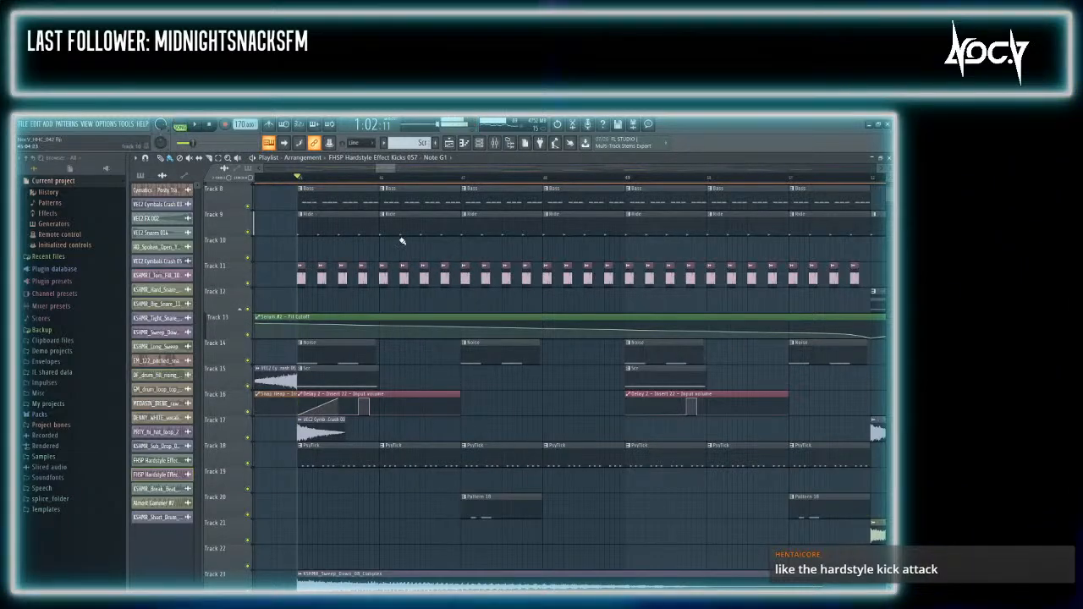
Play the drop, select all the hardstyle kick clips across Track 11, and stop playback
{"action": "key", "text": "space"}
{"action": "scroll", "coordinate": [335, 234], "scroll_direction": "down", "scroll_amount": 3}
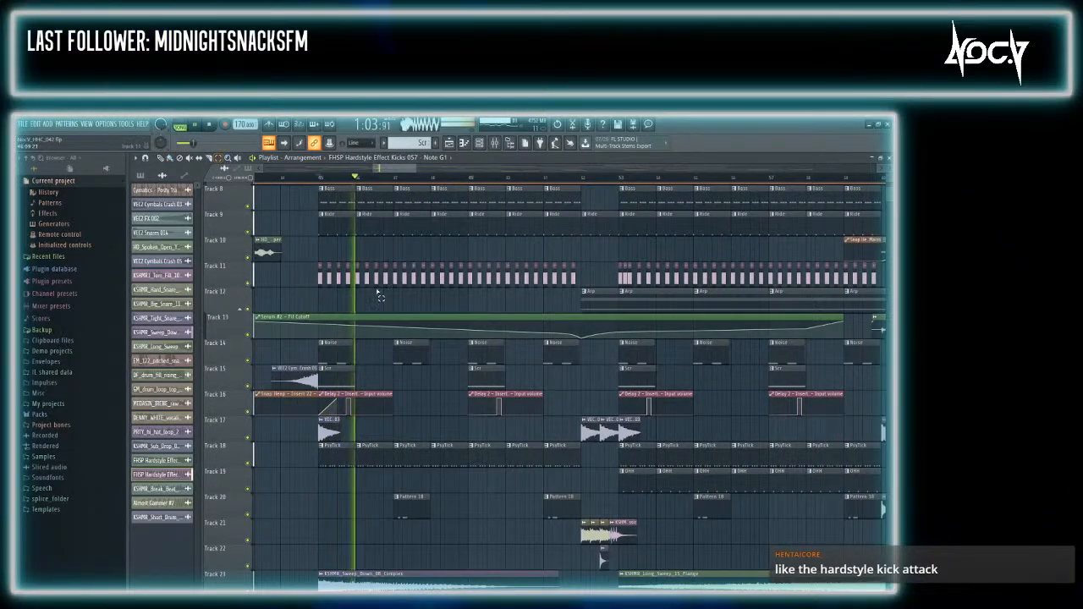
{"action": "left_click_drag", "start_coordinate": [310, 277], "coordinate": [851, 282]}
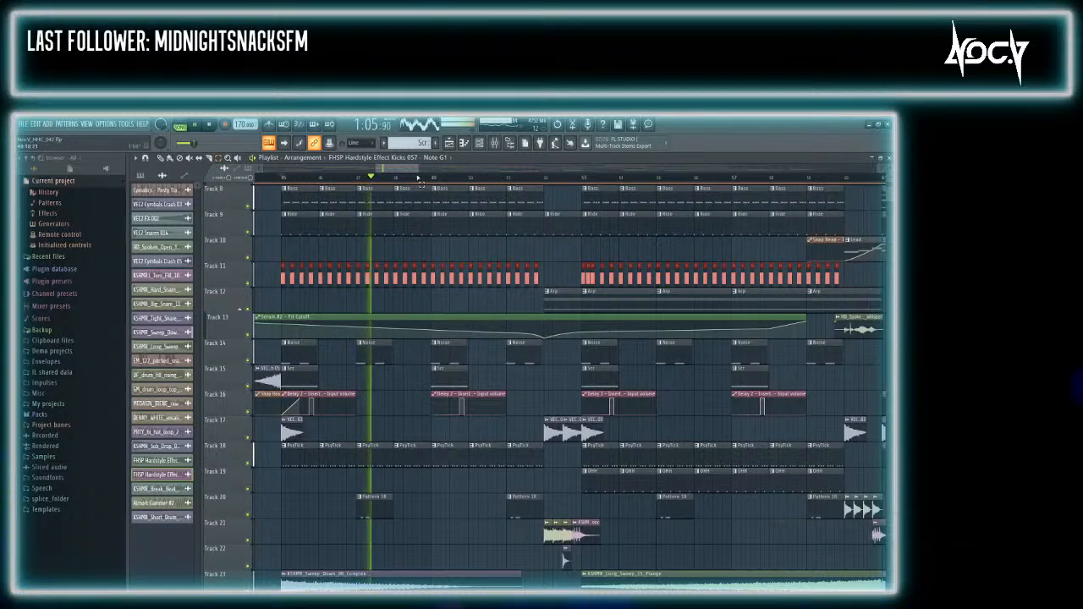
{"action": "scroll", "coordinate": [362, 176], "scroll_direction": "up", "scroll_amount": 2}
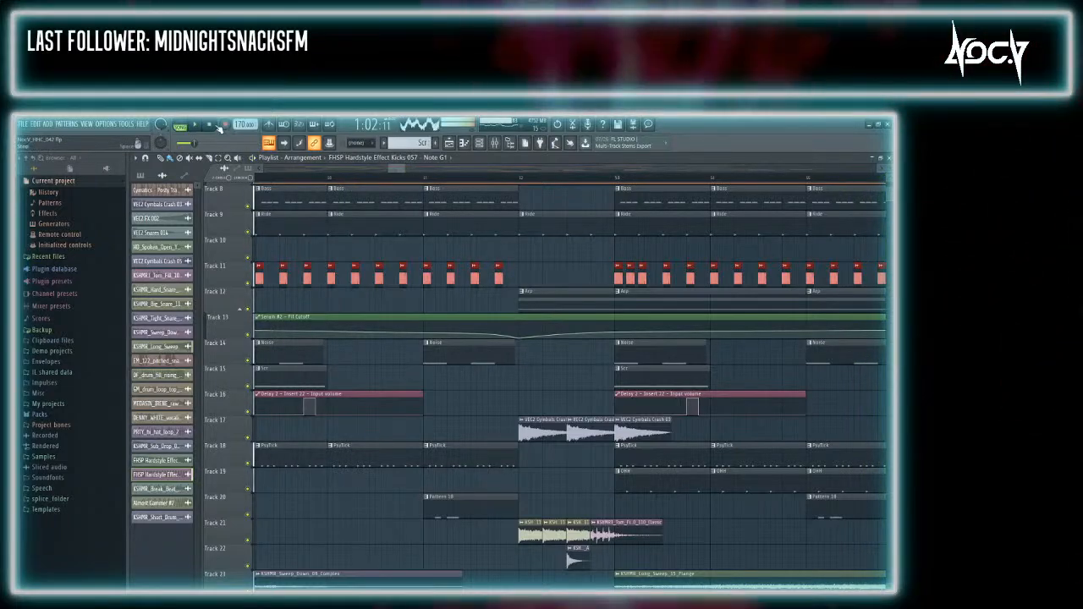
{"action": "left_click", "coordinate": [212, 125]}
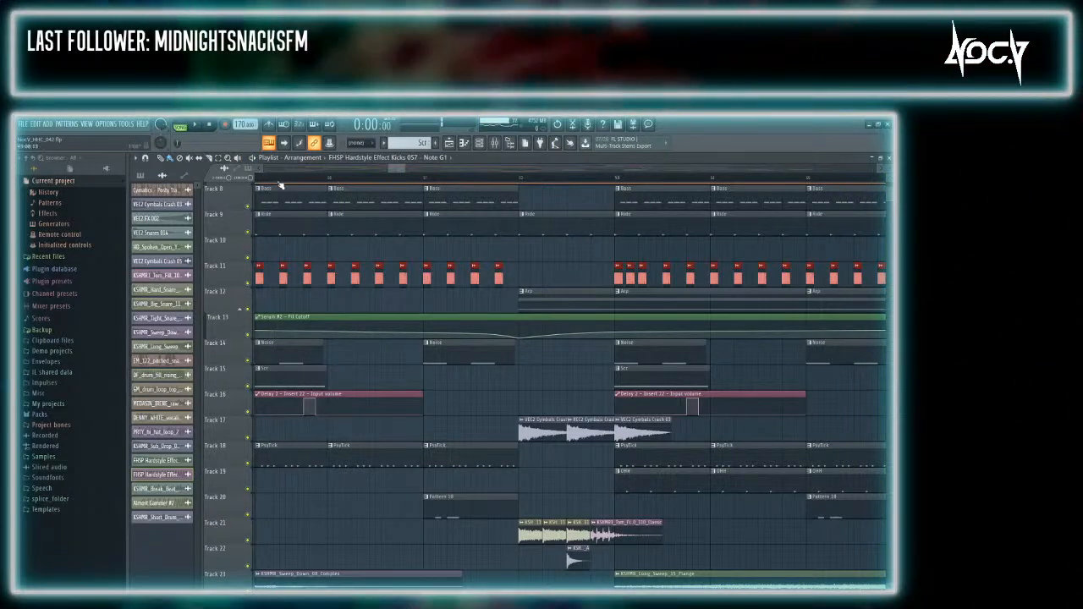
Play the song from the drop into the MainPad section and check the track levels in the mixer
{"action": "scroll", "coordinate": [382, 217], "scroll_direction": "down", "scroll_amount": 6}
{"action": "key", "text": "space"}
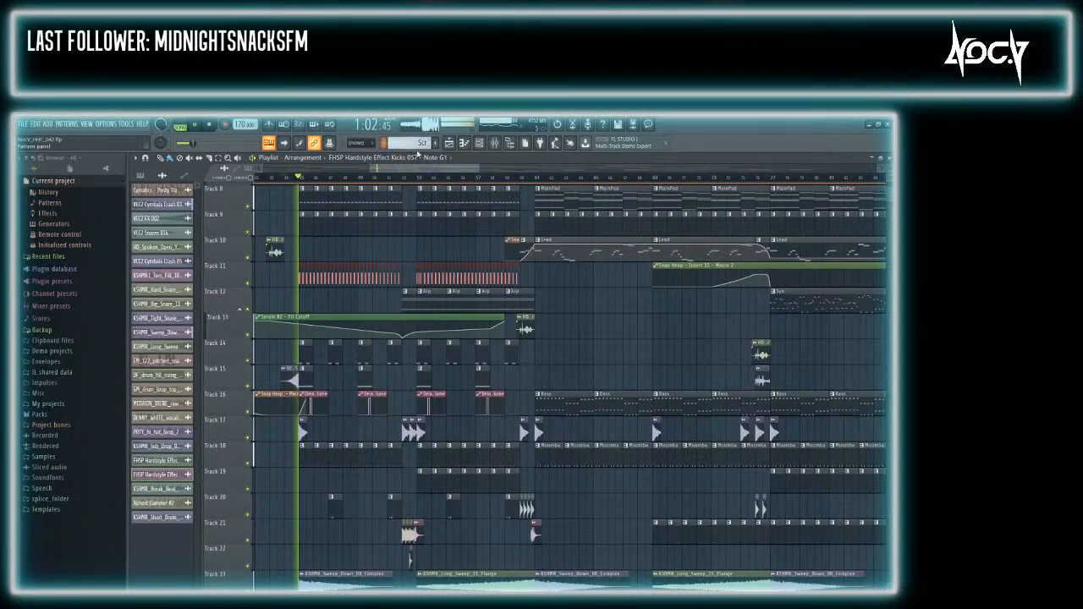
{"action": "key", "text": "F9"}
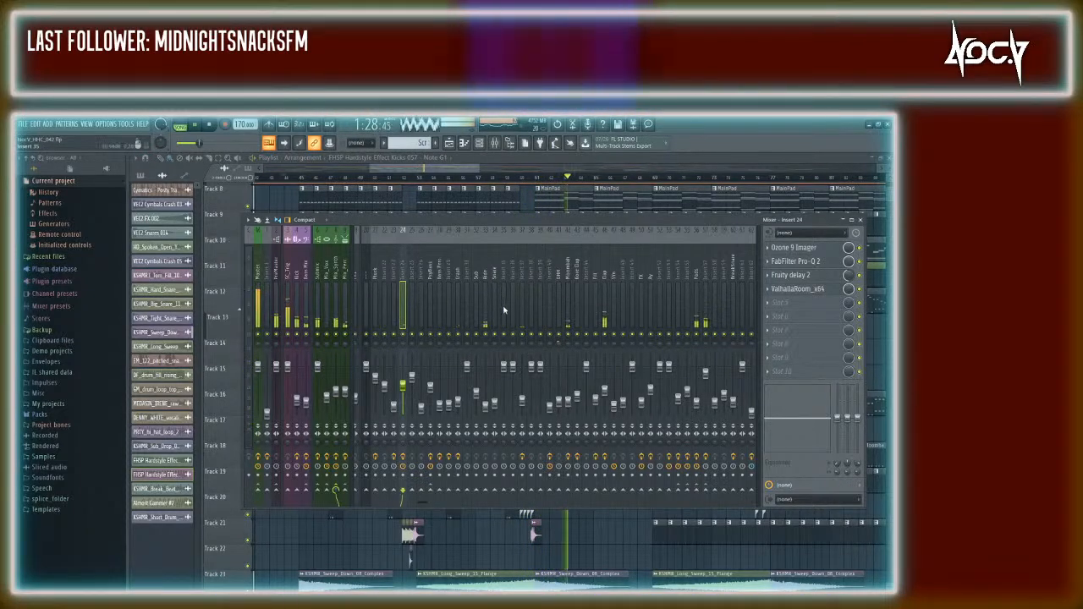
{"action": "key", "text": "F9"}
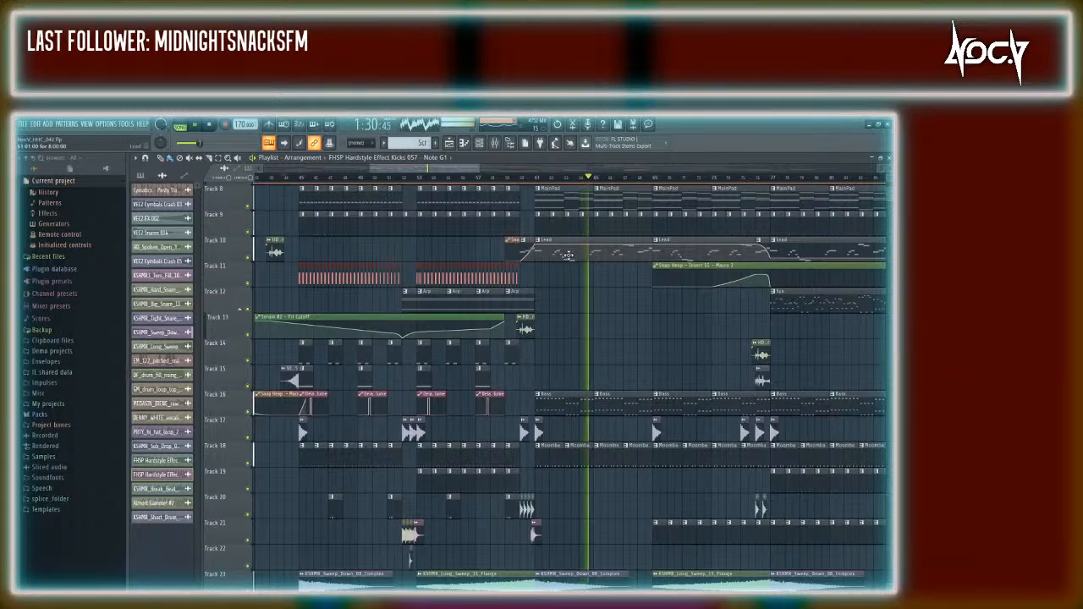
Open the Bass pattern from Track 16 in the piano roll and channel rack, audition it, and stop playback
{"action": "double_click", "coordinate": [554, 400]}
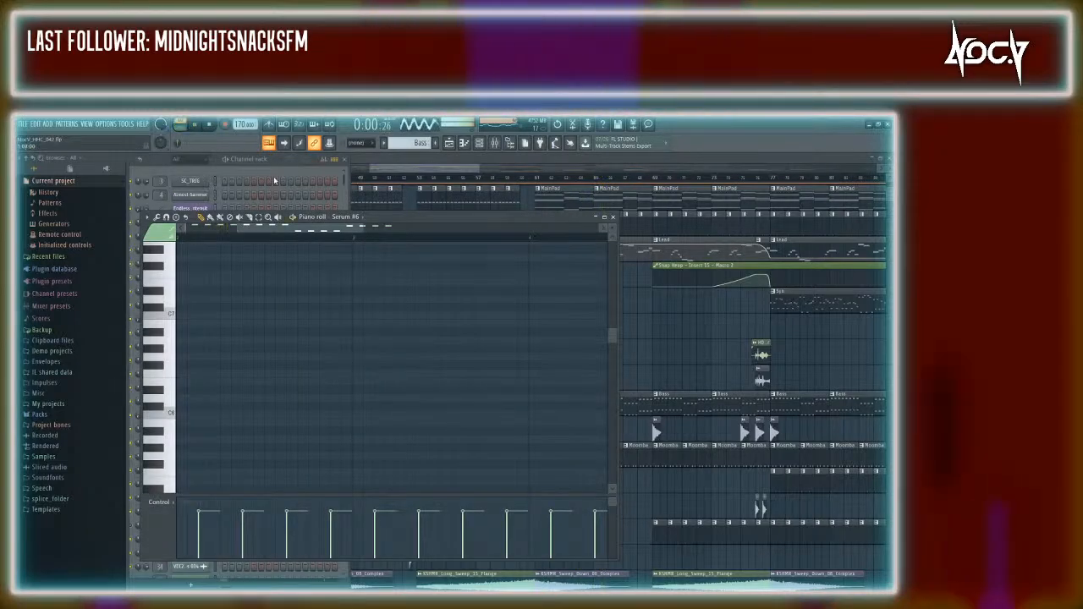
{"action": "left_click", "coordinate": [284, 162]}
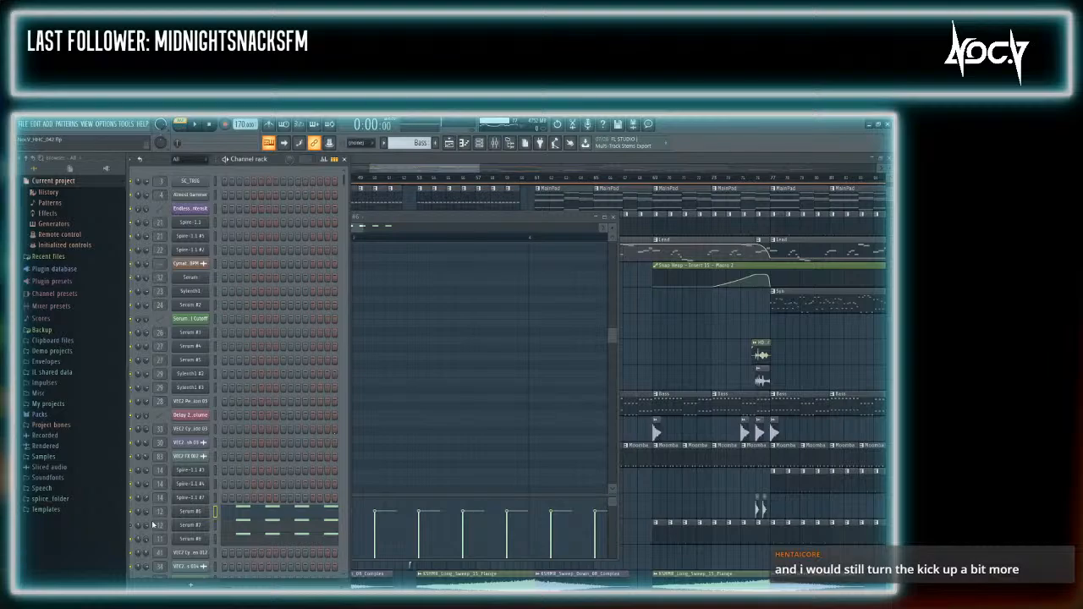
{"action": "key", "text": "space"}
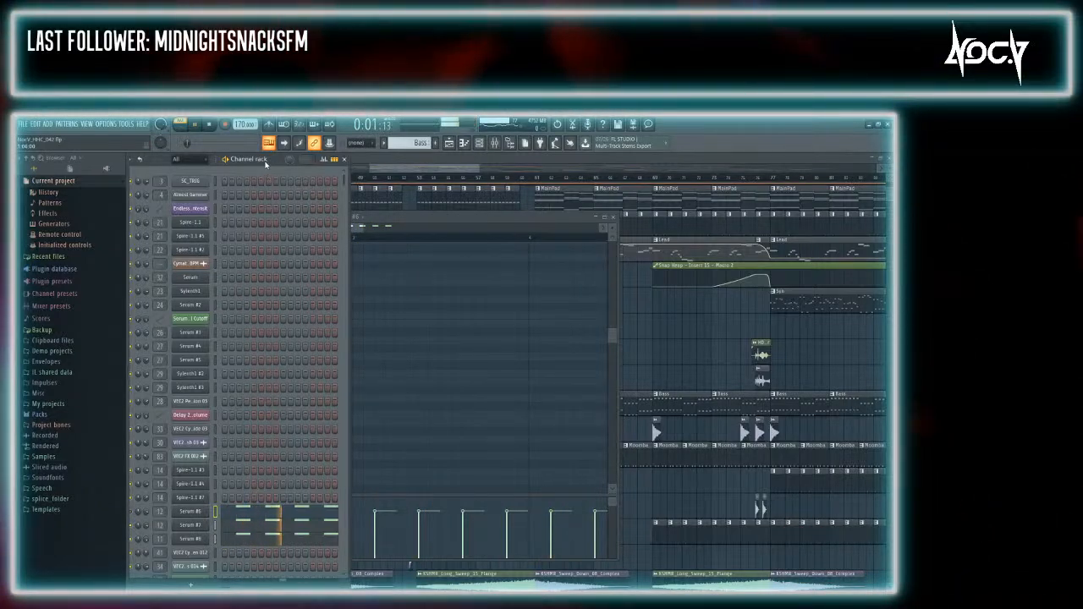
{"action": "left_click_drag", "start_coordinate": [272, 163], "coordinate": [348, 164]}
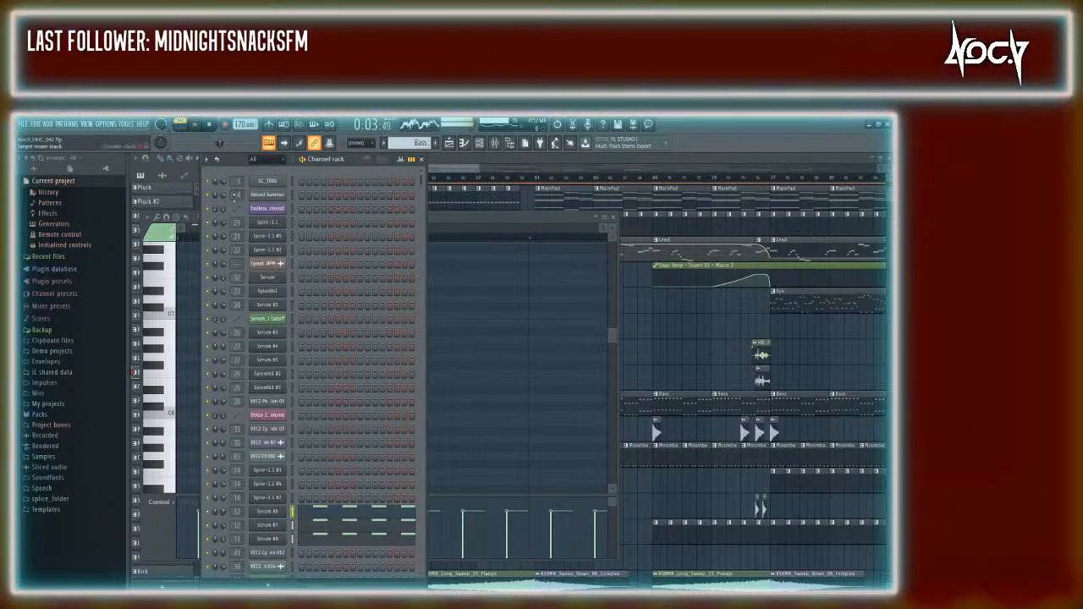
{"action": "left_click", "coordinate": [210, 126]}
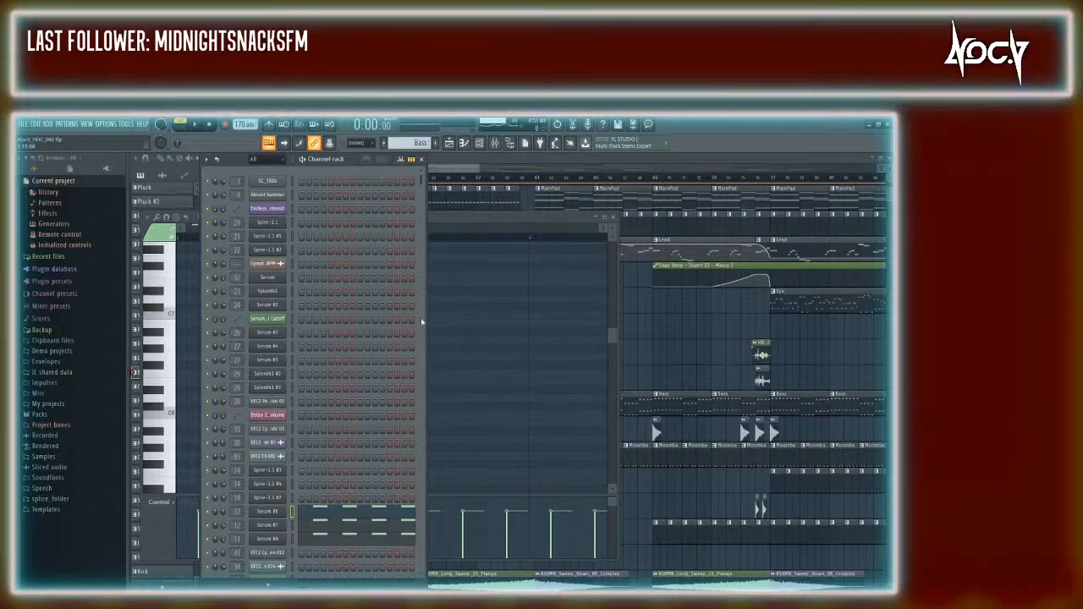
Play the song from the start of the MainPad section and raise the Kick mixer track's volume slightly
{"action": "left_click", "coordinate": [539, 180]}
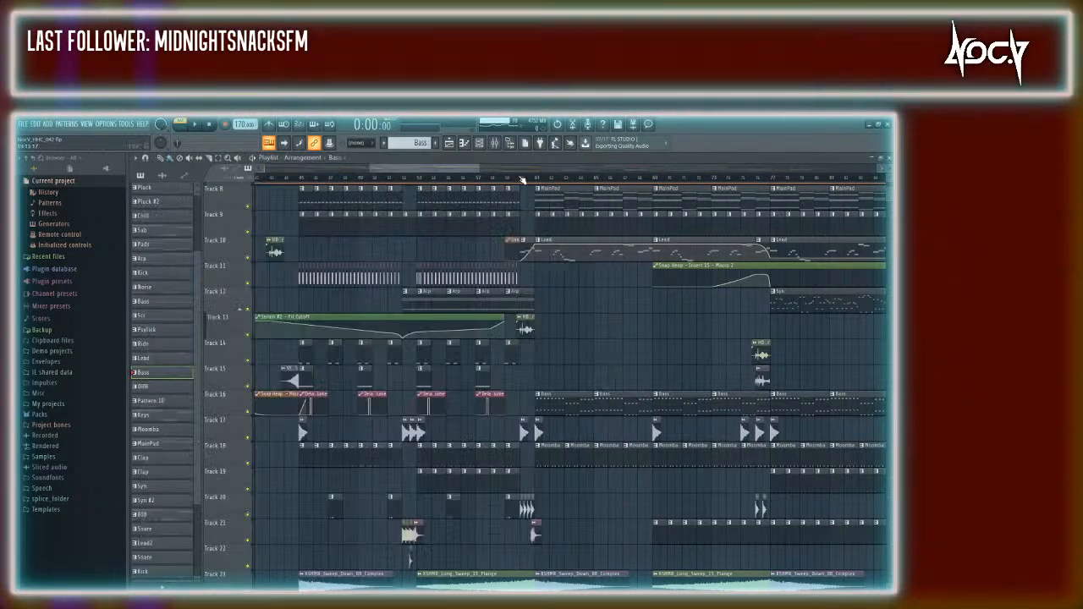
{"action": "key", "text": "F9"}
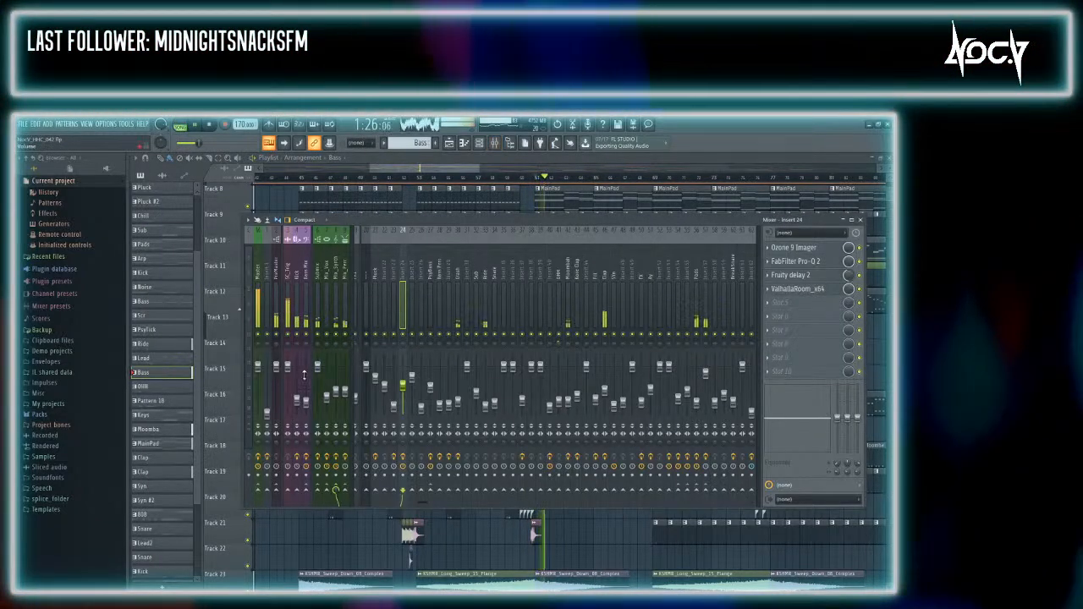
{"action": "left_click", "coordinate": [300, 399]}
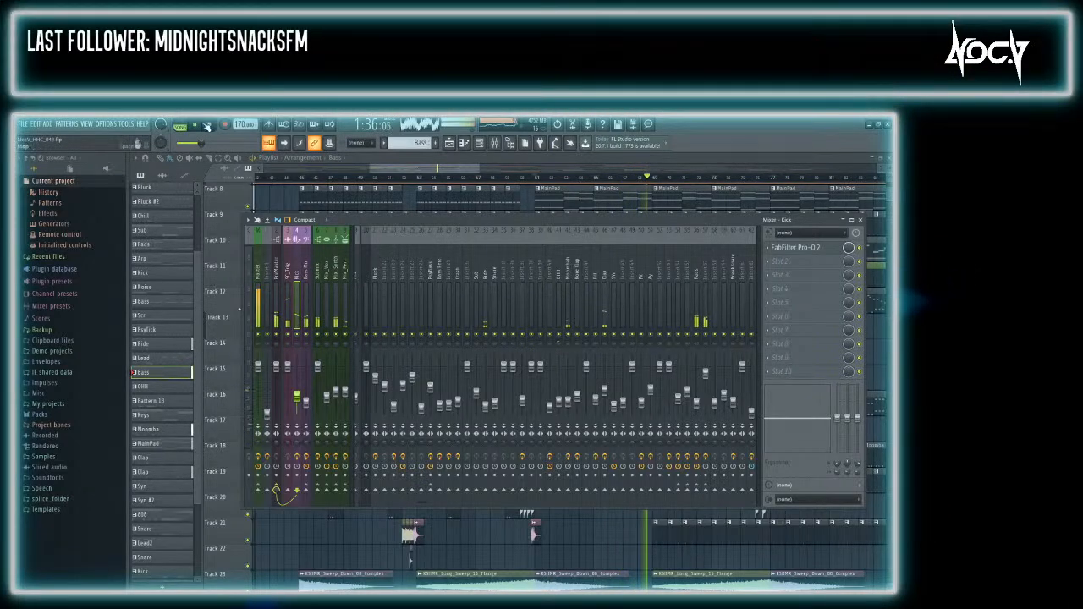
{"action": "key", "text": "F9"}
Open the Kick pattern before the MainPad section to inspect its notes and channel, and close both editors
{"action": "scroll", "coordinate": [529, 229], "scroll_direction": "up", "scroll_amount": 6}
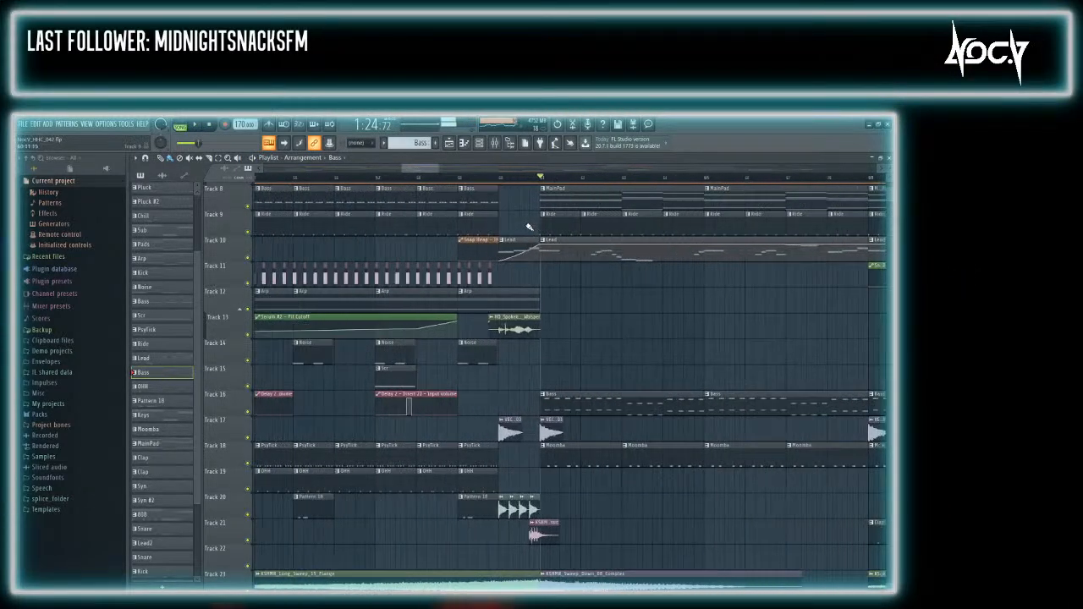
{"action": "scroll", "coordinate": [422, 305], "scroll_direction": "up", "scroll_amount": 3}
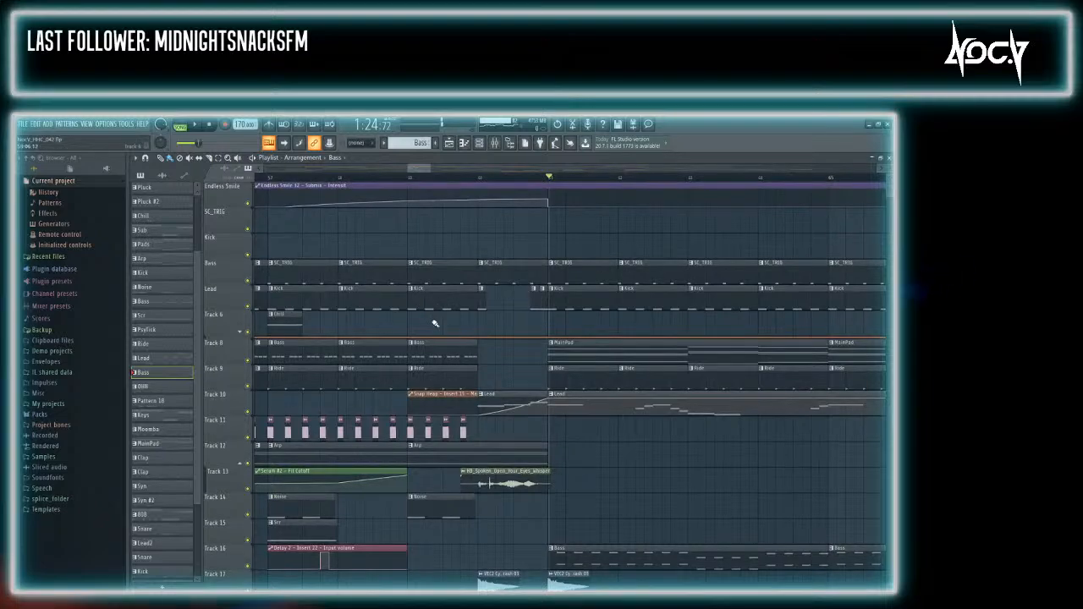
{"action": "double_click", "coordinate": [433, 305]}
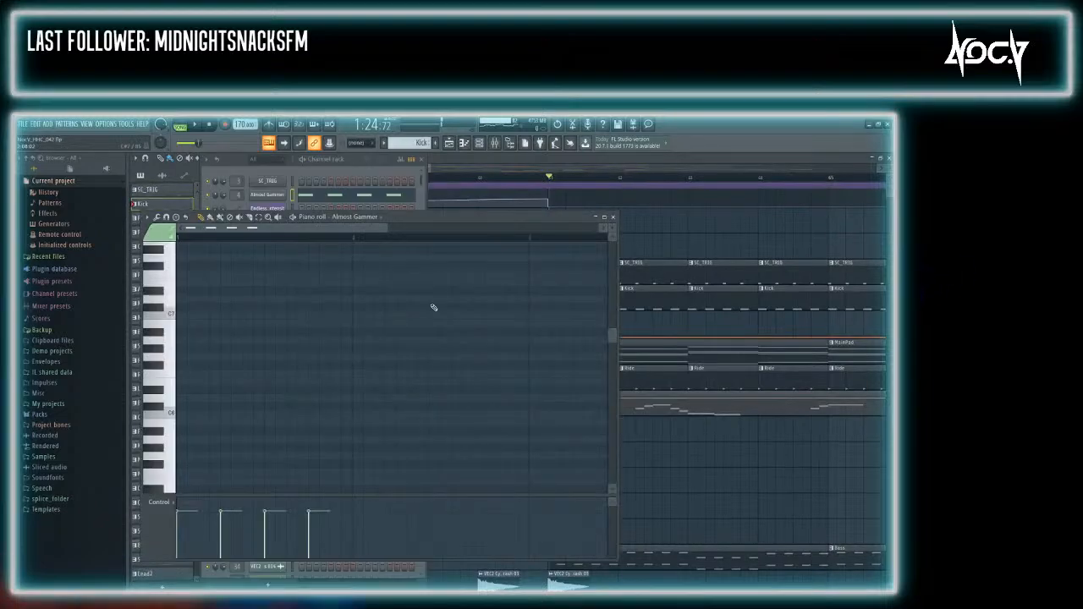
{"action": "left_click", "coordinate": [350, 167]}
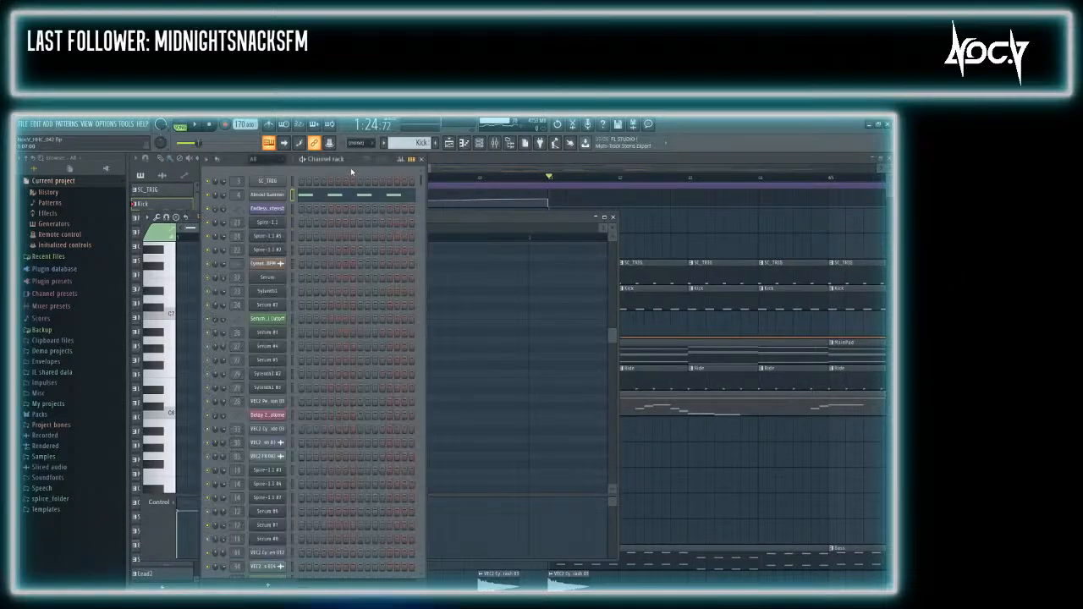
{"action": "left_click", "coordinate": [615, 220]}
{"action": "left_click", "coordinate": [421, 159]}
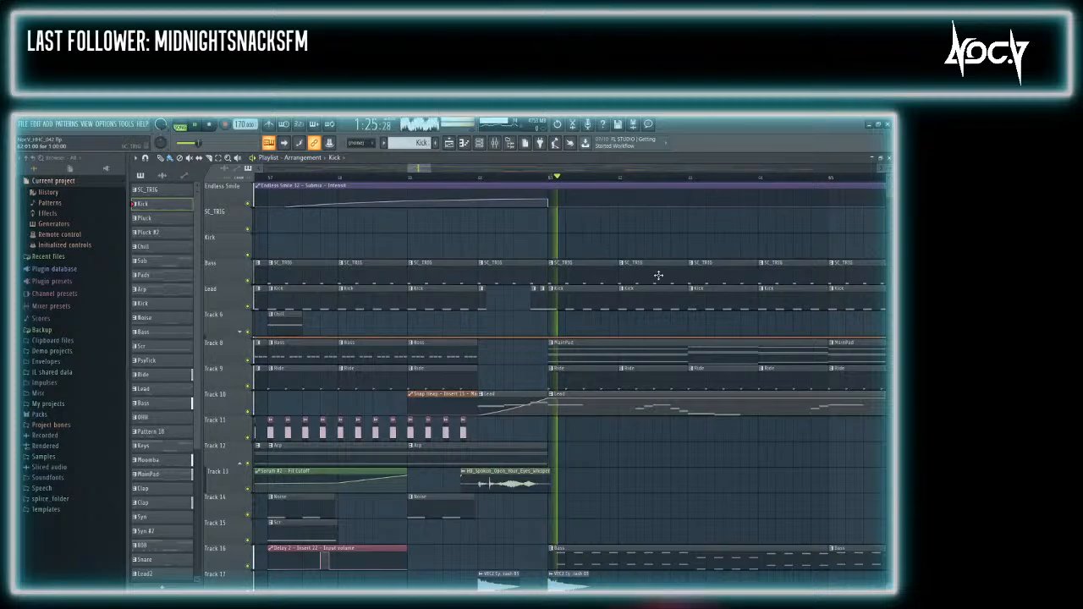
Replay the transition into the MainPad section, examine the Kick and Mix_Vox levels in the mixer, and stop playback
{"action": "key", "text": "F9"}
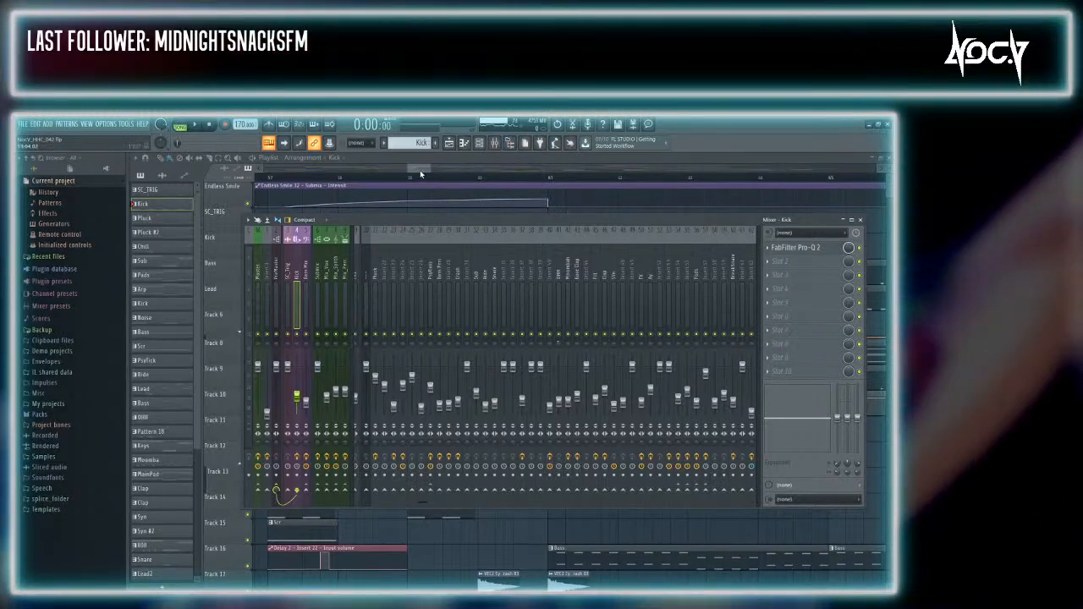
{"action": "mouse_move", "coordinate": [421, 171]}
{"action": "left_mouse_down"}
{"action": "mouse_move", "coordinate": [434, 171]}
{"action": "mouse_move", "coordinate": [418, 172]}
{"action": "left_mouse_up"}
{"action": "left_click", "coordinate": [381, 178]}
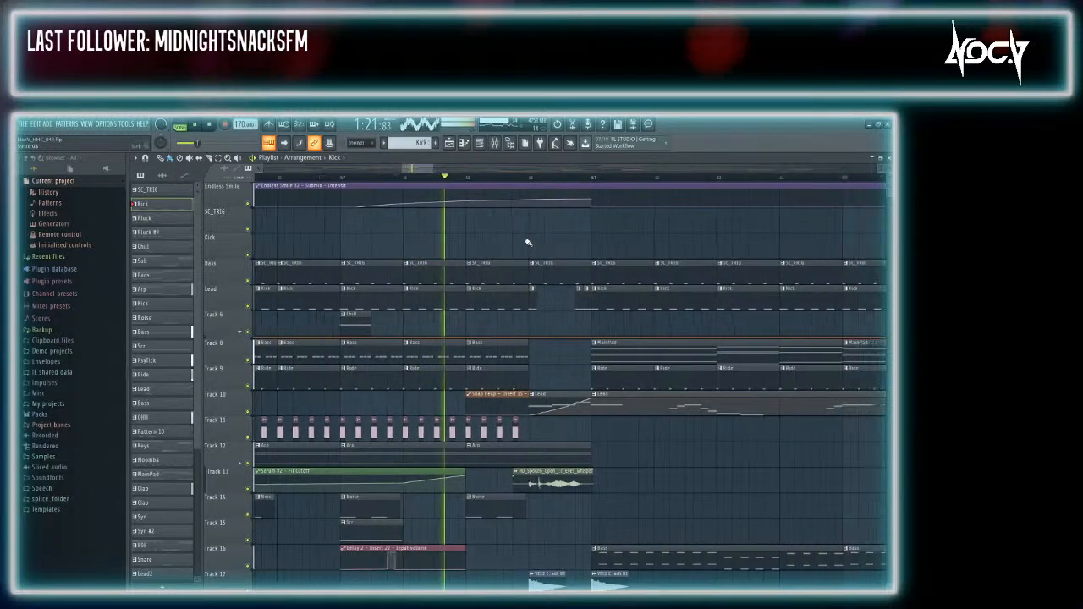
{"action": "scroll", "coordinate": [524, 245], "scroll_direction": "down", "scroll_amount": 3}
{"action": "key", "text": "F9"}
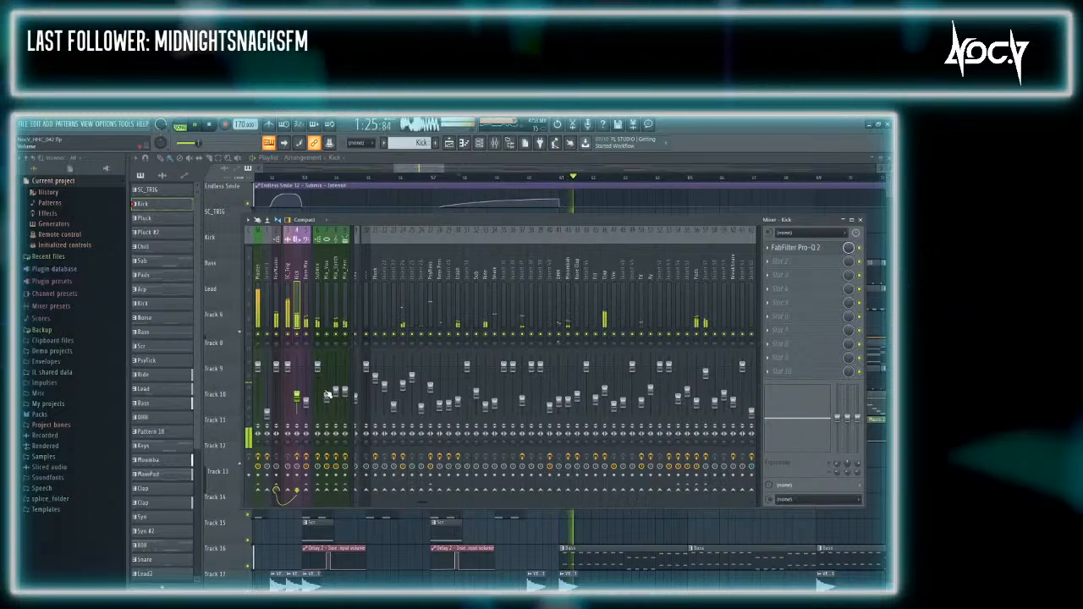
{"action": "left_click", "coordinate": [327, 309]}
{"action": "key", "text": "space"}
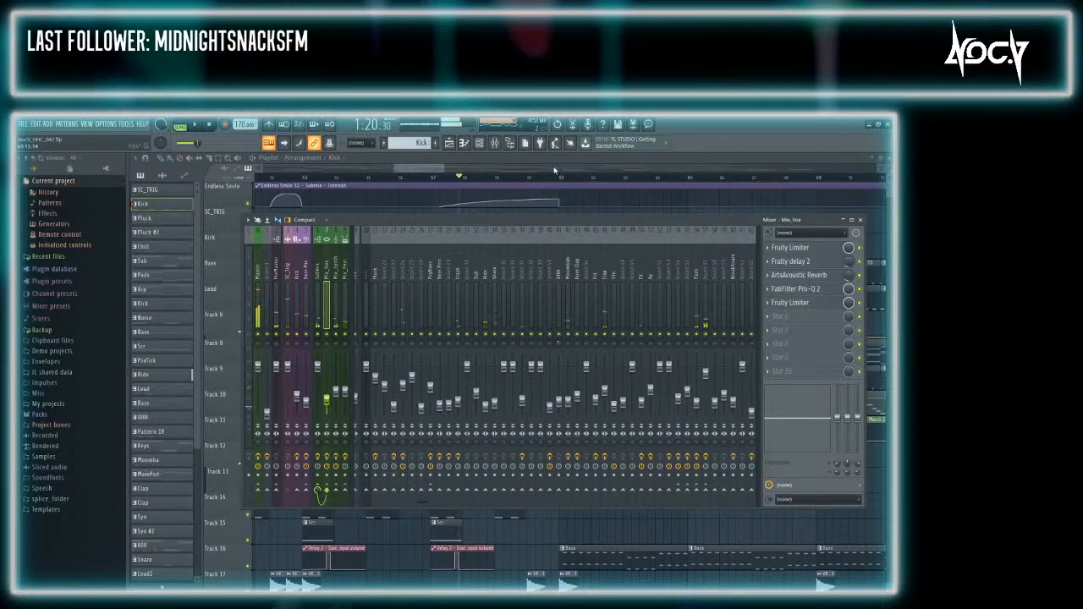
Look through the channels in the channel rack, and return to the mixer with the playlist hidden
{"action": "key", "text": "F5"}
{"action": "key", "text": "F5"}
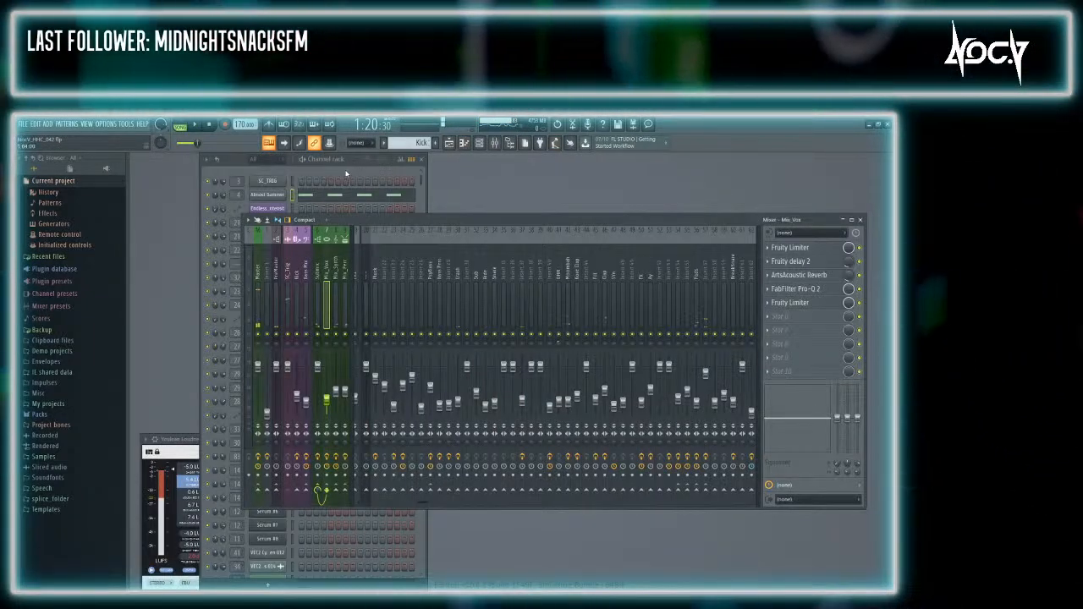
{"action": "left_click", "coordinate": [345, 171]}
{"action": "scroll", "coordinate": [328, 307], "scroll_direction": "down", "scroll_amount": 10}
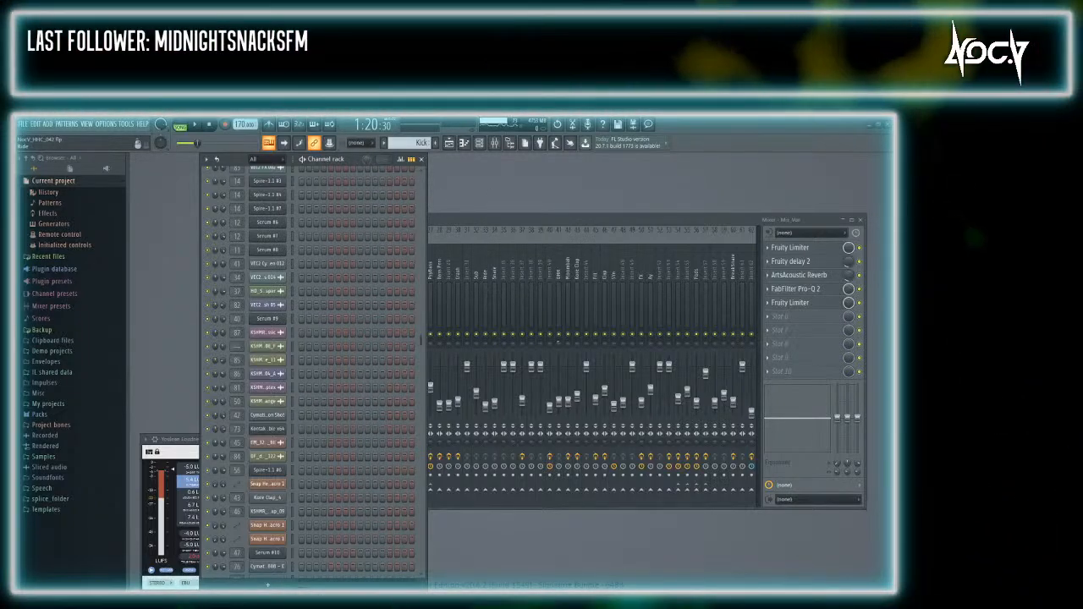
{"action": "left_click", "coordinate": [471, 214]}
{"action": "key", "text": "F5"}
{"action": "key", "text": "F5"}
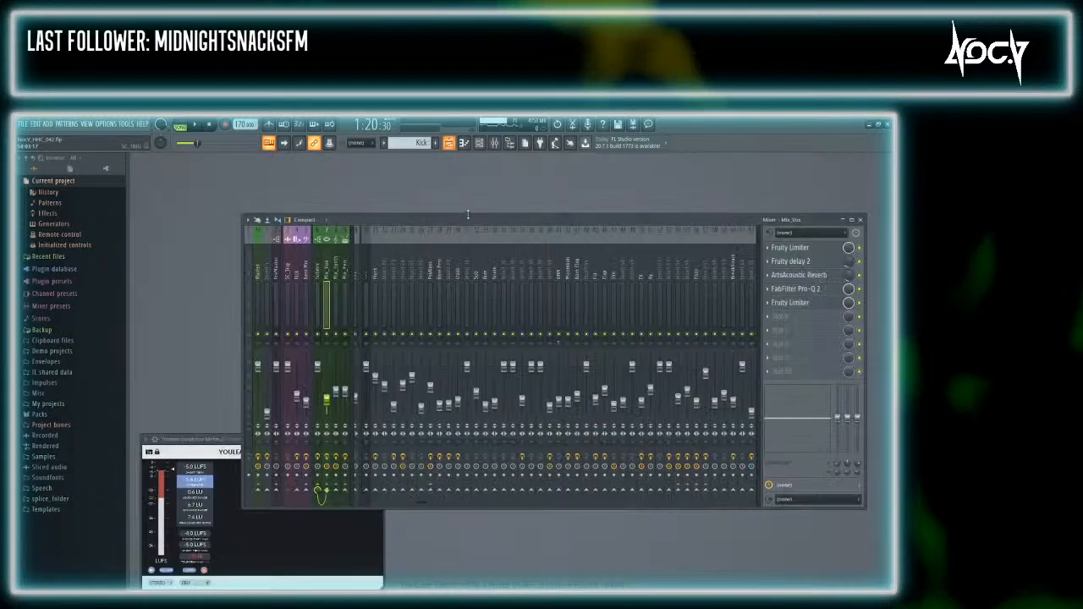
Open the Fruity Limiter on the Mix_Synth track and examine its compression during playback
{"action": "key", "text": "space"}
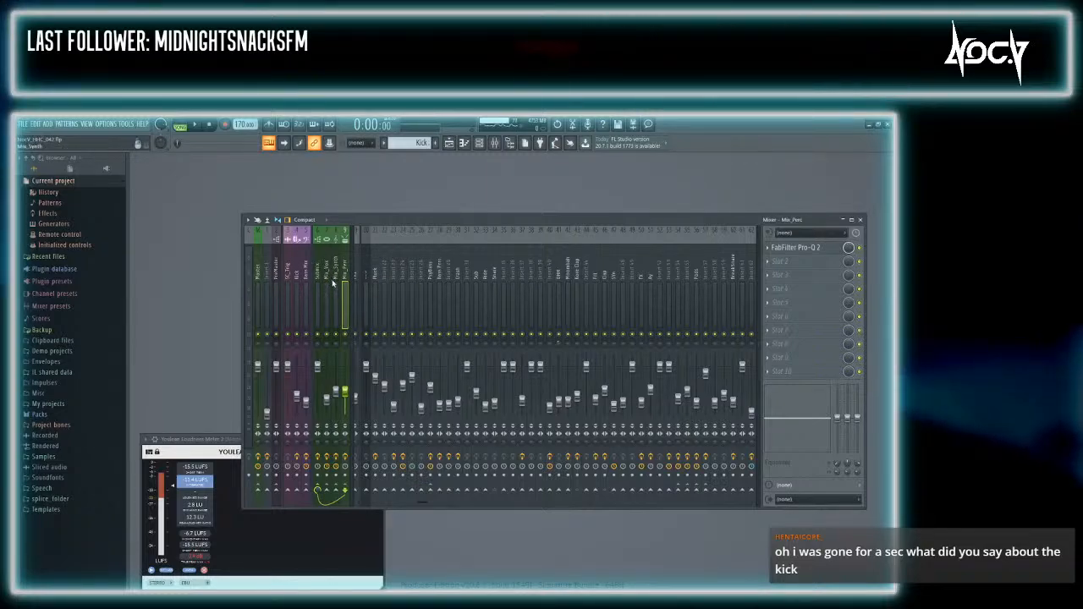
{"action": "left_click", "coordinate": [785, 262]}
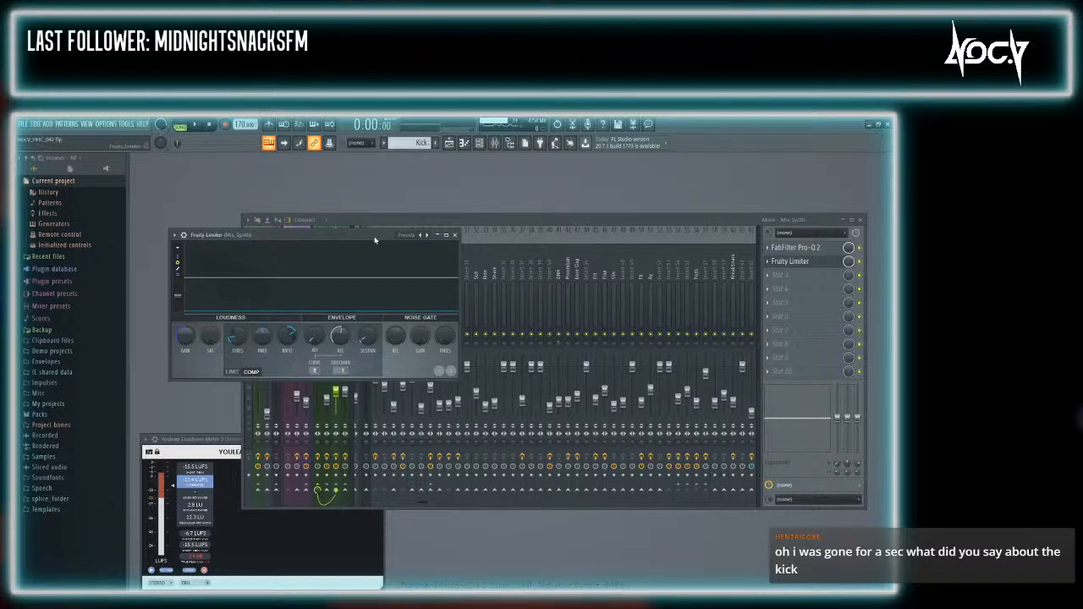
{"action": "left_click_drag", "start_coordinate": [375, 240], "coordinate": [538, 319]}
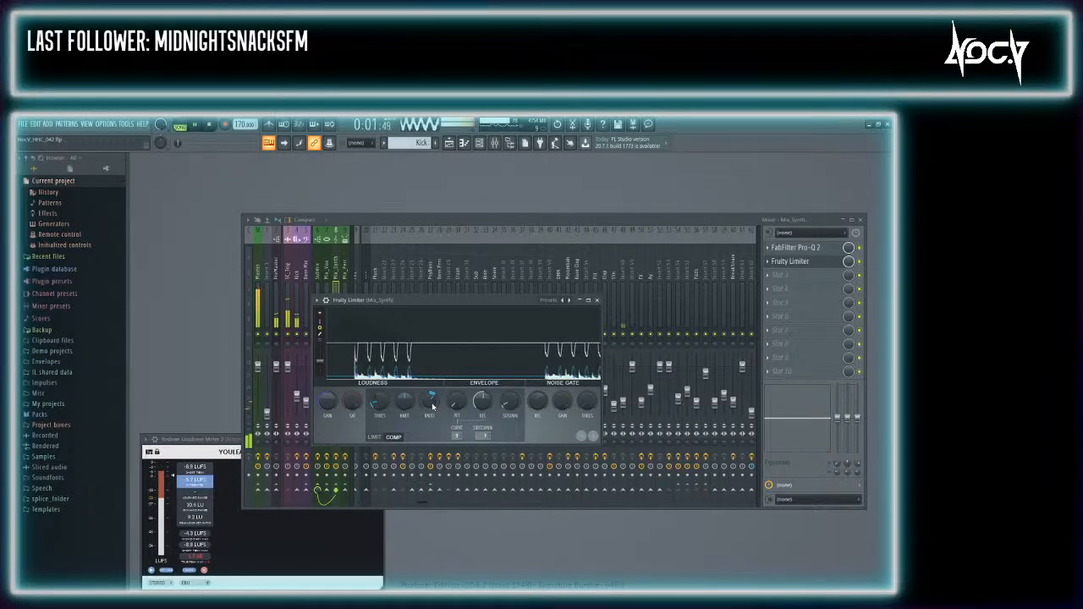
Play the arrangement through the transition into the MainPad section and check the submix levels in the mixer
{"action": "key", "text": "F5"}
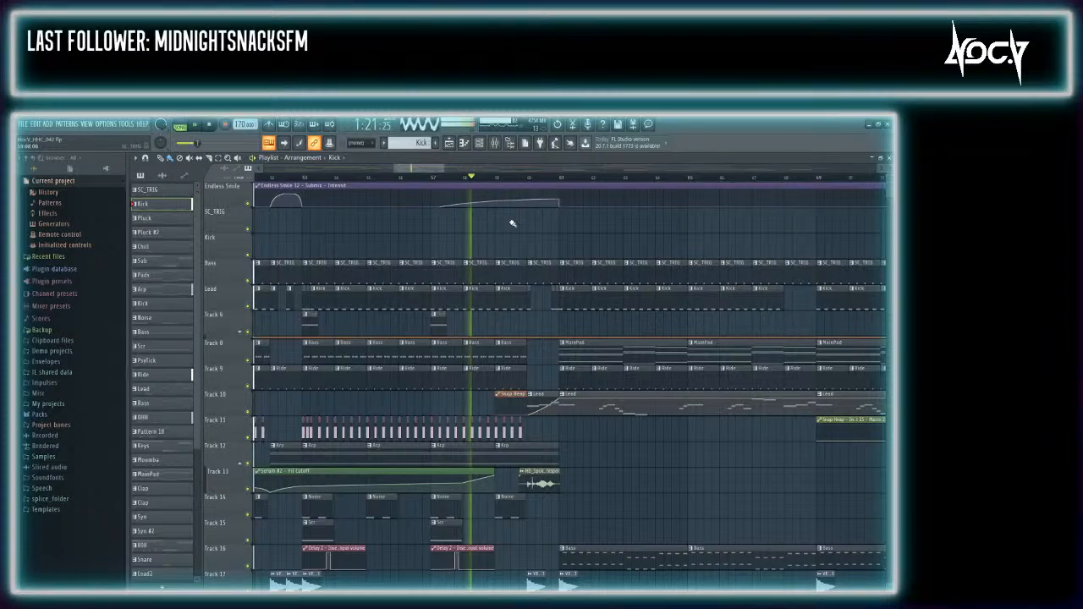
{"action": "scroll", "coordinate": [507, 233], "scroll_direction": "down", "scroll_amount": 3}
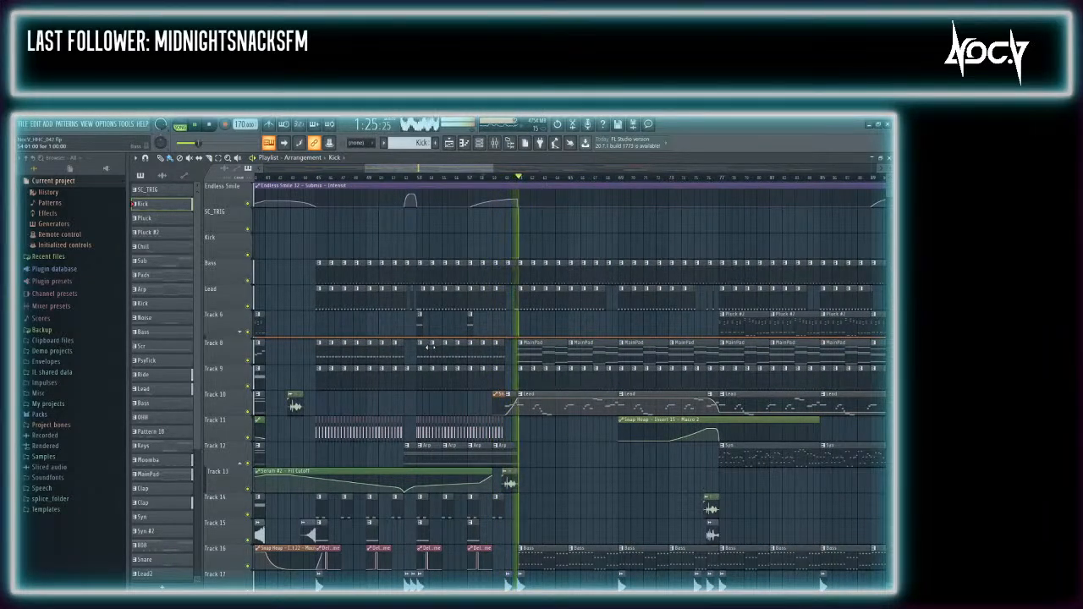
{"action": "key", "text": "F9"}
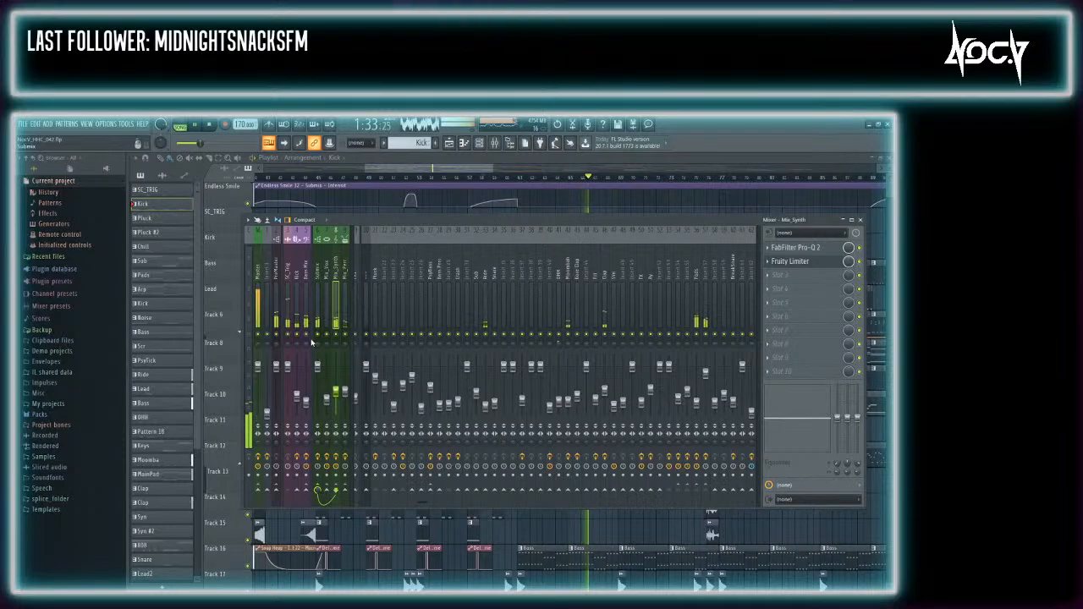
Fine-tune the MainPad fader and select the Insert 16 track in the mixer while the MainPad section plays
{"action": "scroll", "coordinate": [443, 282], "scroll_direction": "up", "scroll_amount": 5}
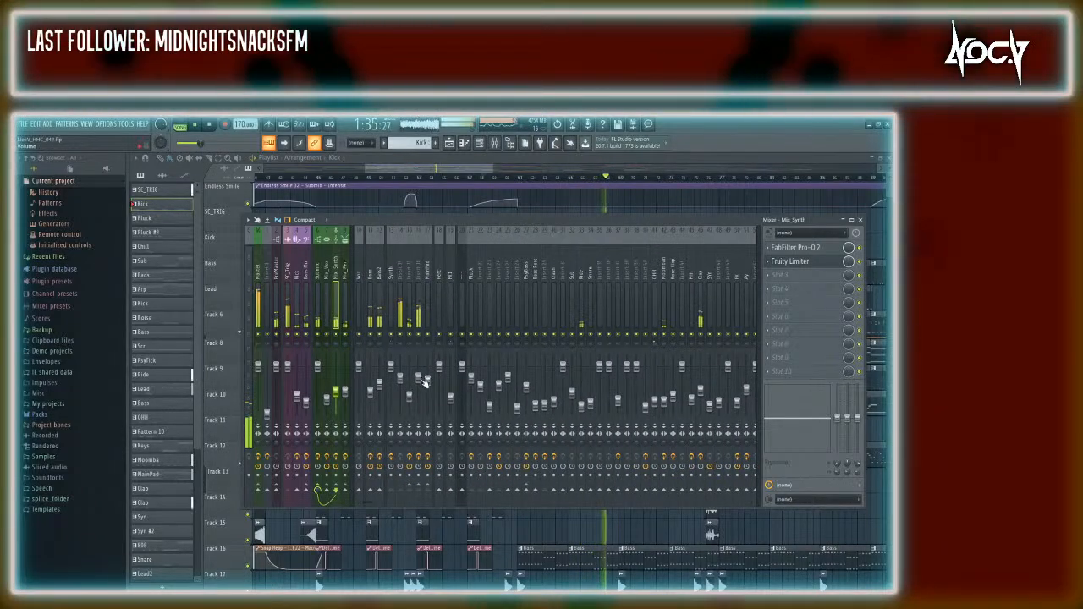
{"action": "left_click_drag", "start_coordinate": [428, 380], "coordinate": [427, 377]}
{"action": "left_click", "coordinate": [417, 375]}
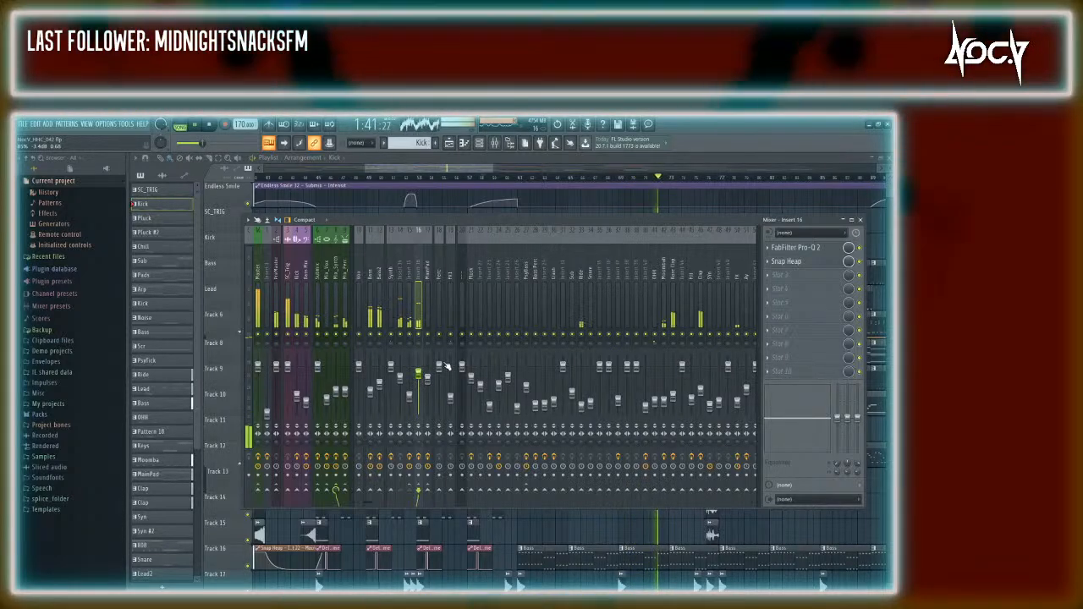
{"action": "key", "text": "F9"}
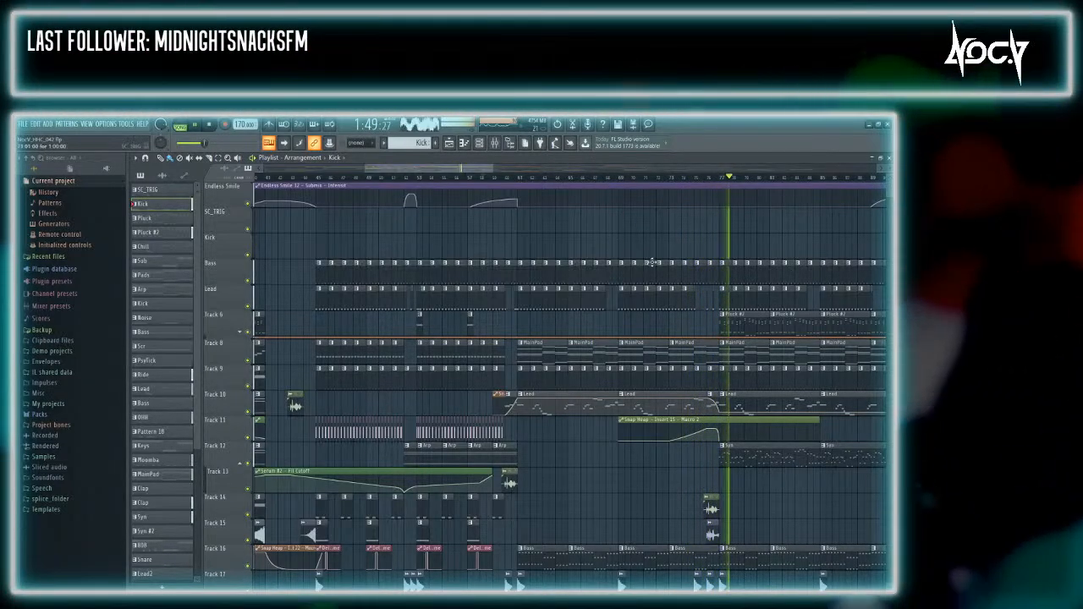
Open the Bass pattern at bar 77 and examine its Serum #6, #7 and #8 notes in the channel rack
{"action": "scroll", "coordinate": [651, 263], "scroll_direction": "up", "scroll_amount": 5}
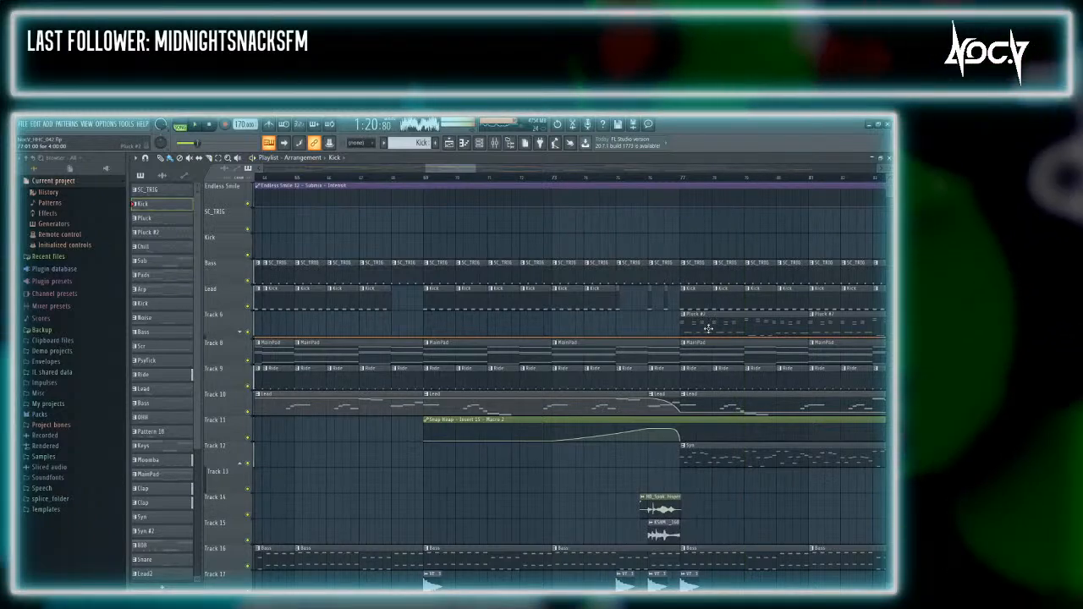
{"action": "double_click", "coordinate": [698, 552]}
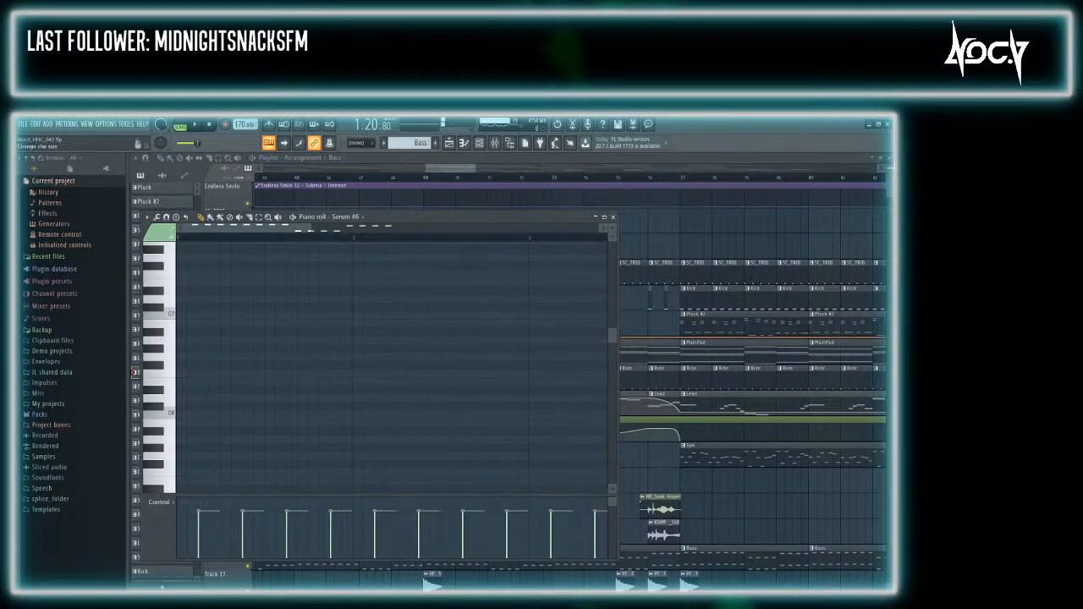
{"action": "left_click", "coordinate": [888, 158]}
{"action": "left_click", "coordinate": [479, 143]}
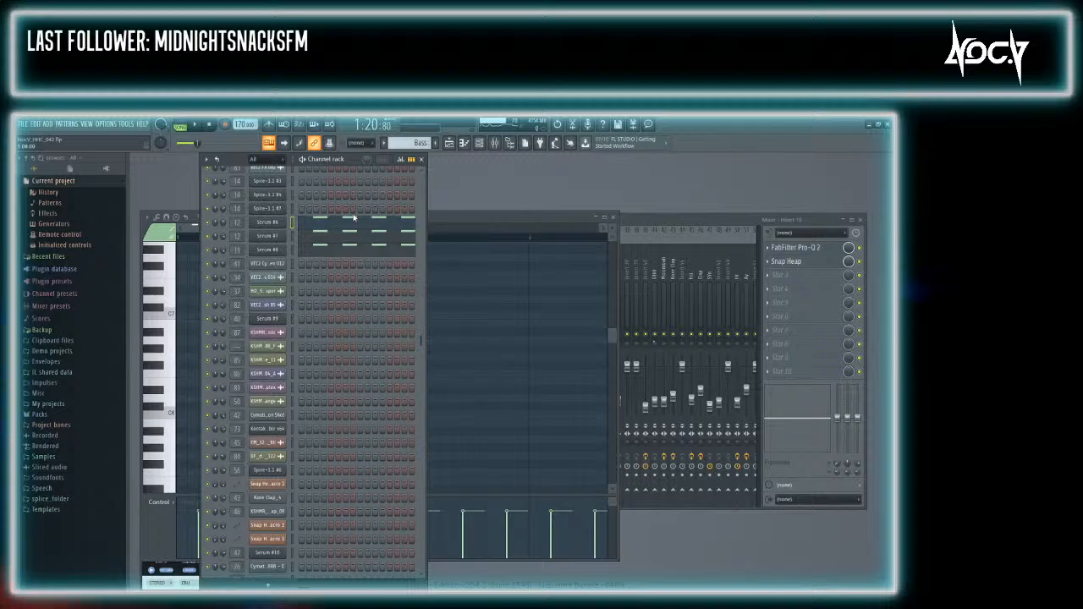
{"action": "key", "text": "F9"}
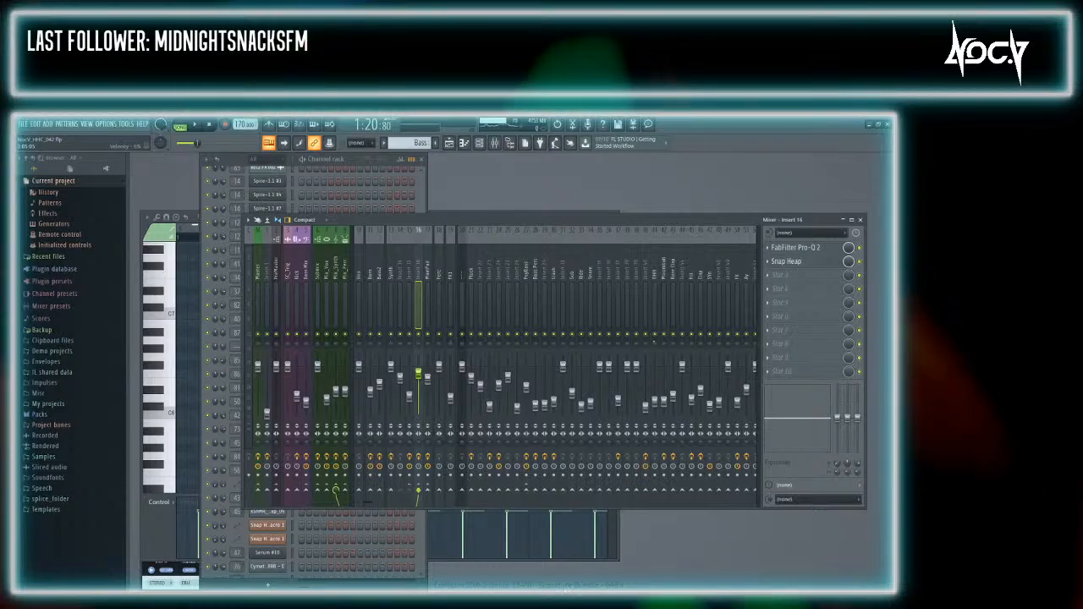
{"action": "left_click", "coordinate": [457, 170]}
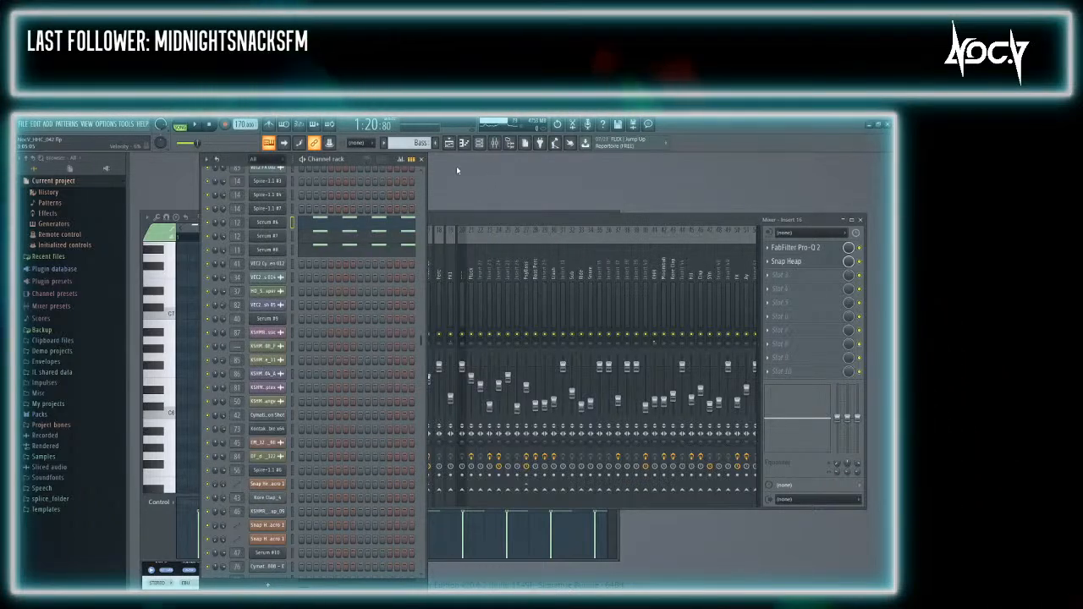
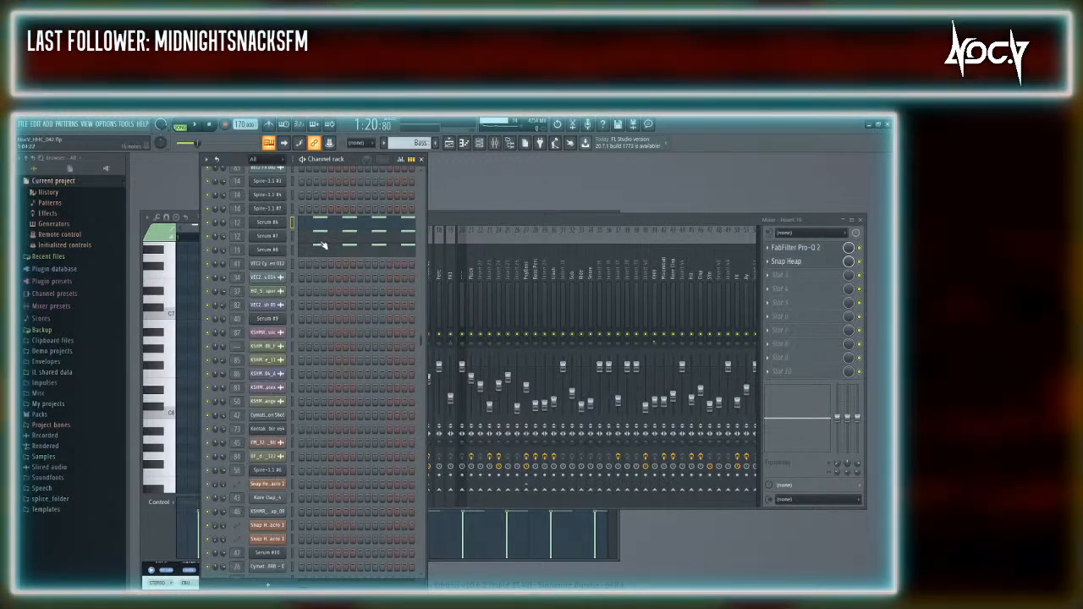
Return to the playlist, play the end of the drop briefly, and stop playback
{"action": "key", "text": "F5"}
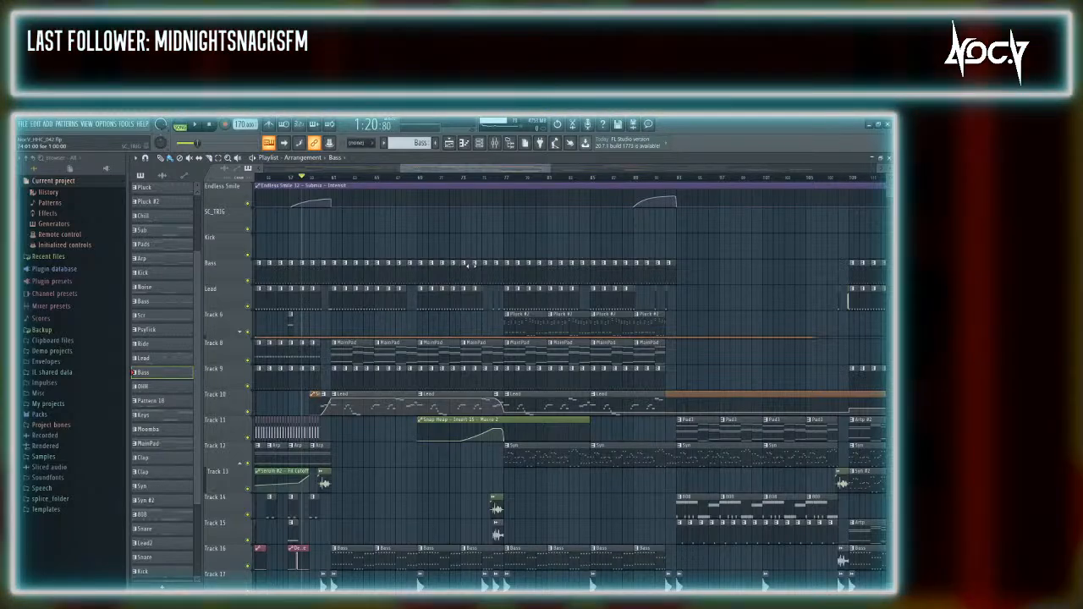
{"action": "key", "text": "space"}
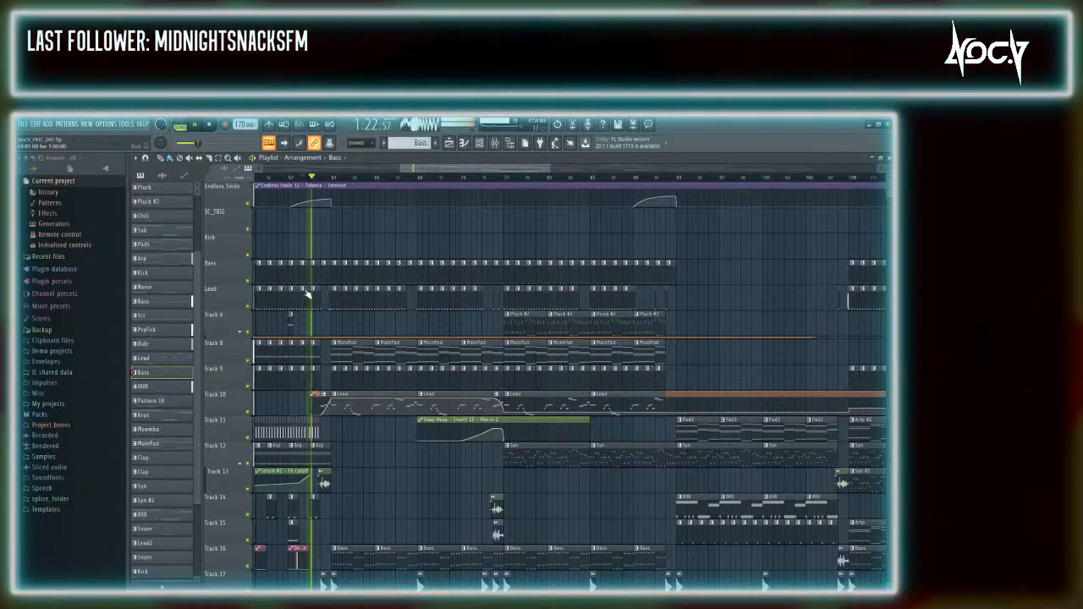
{"action": "left_click", "coordinate": [209, 125]}
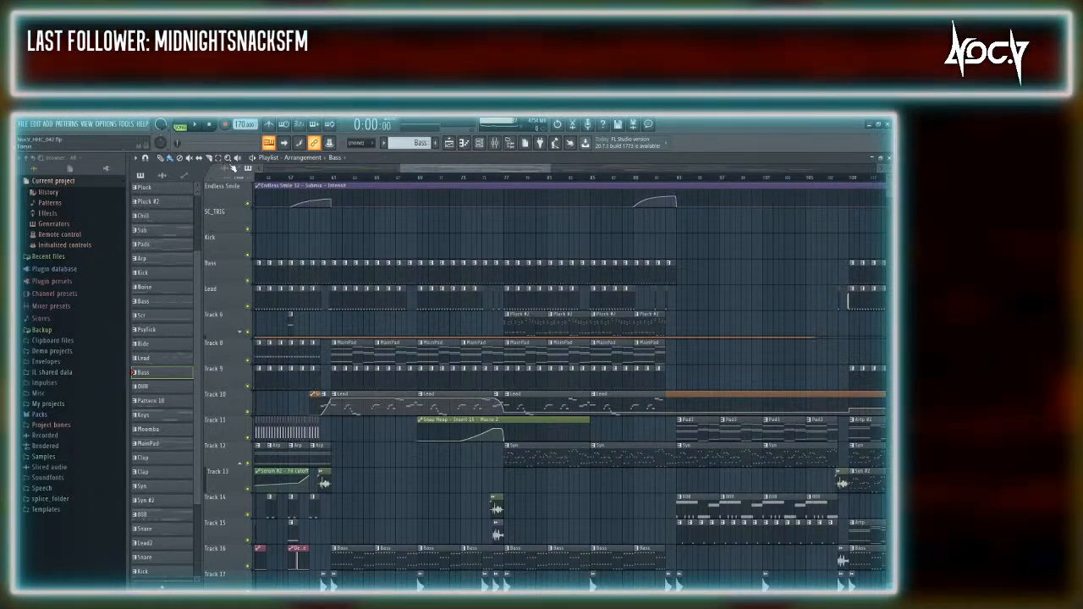
Play the drop from its start at bar 45 and stop playback
{"action": "scroll", "coordinate": [421, 175], "scroll_direction": "left", "scroll_amount": 3}
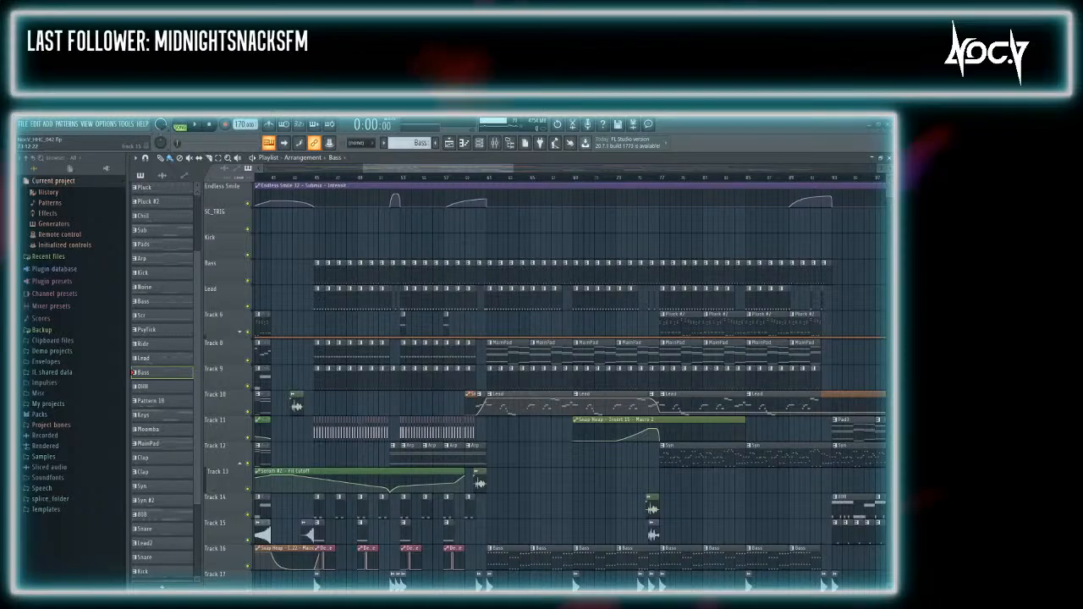
{"action": "left_click", "coordinate": [316, 181]}
{"action": "key", "text": "space"}
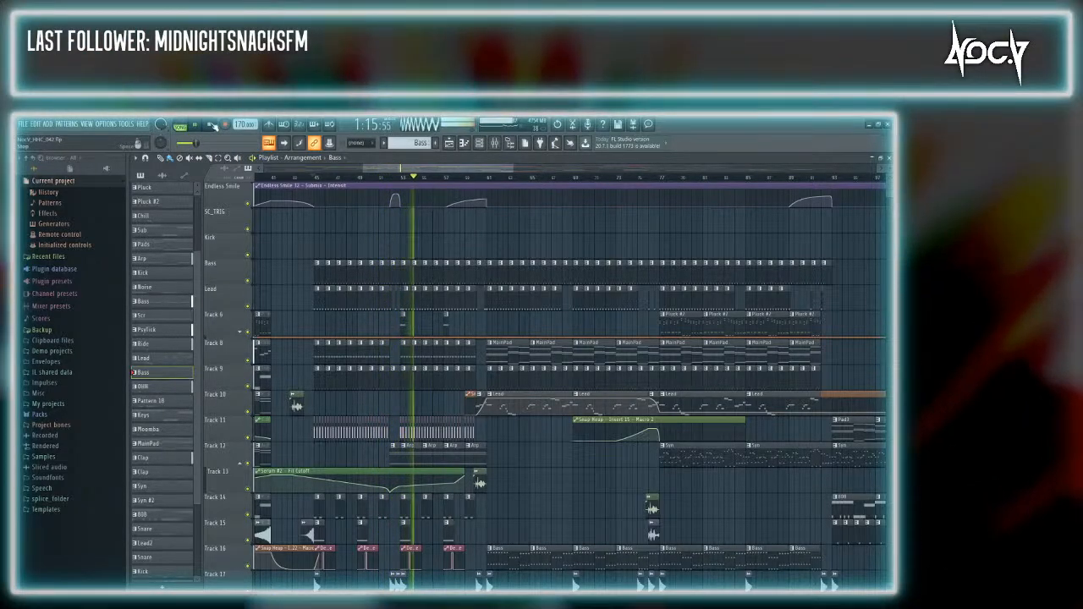
{"action": "left_click", "coordinate": [212, 125]}
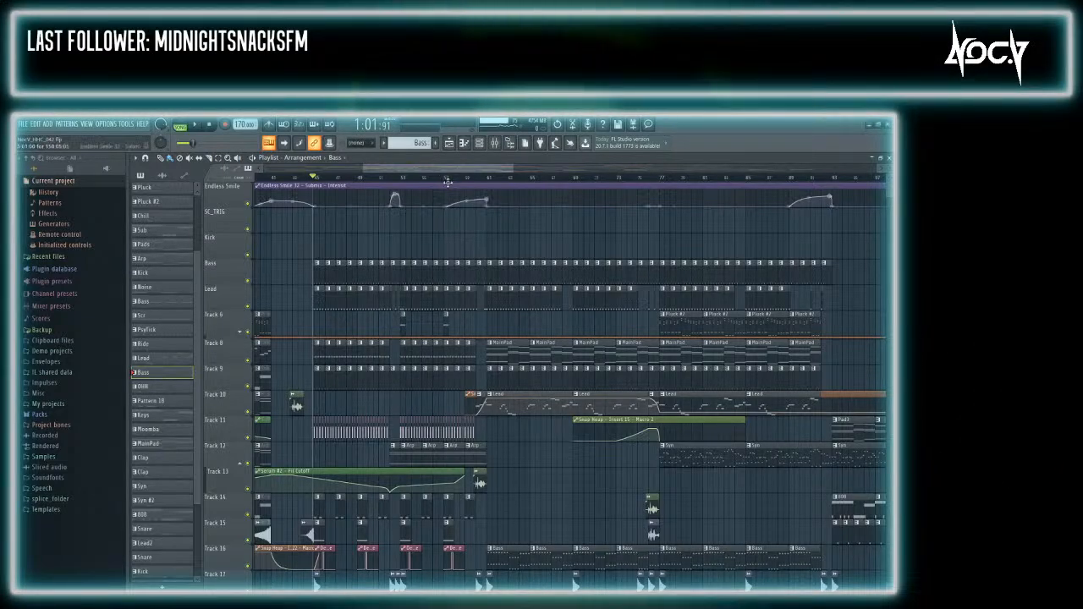
Play the second half of the drop from bar 53, examine the lower playlist tracks, and stop playback
{"action": "left_click", "coordinate": [404, 177]}
{"action": "key", "text": "space"}
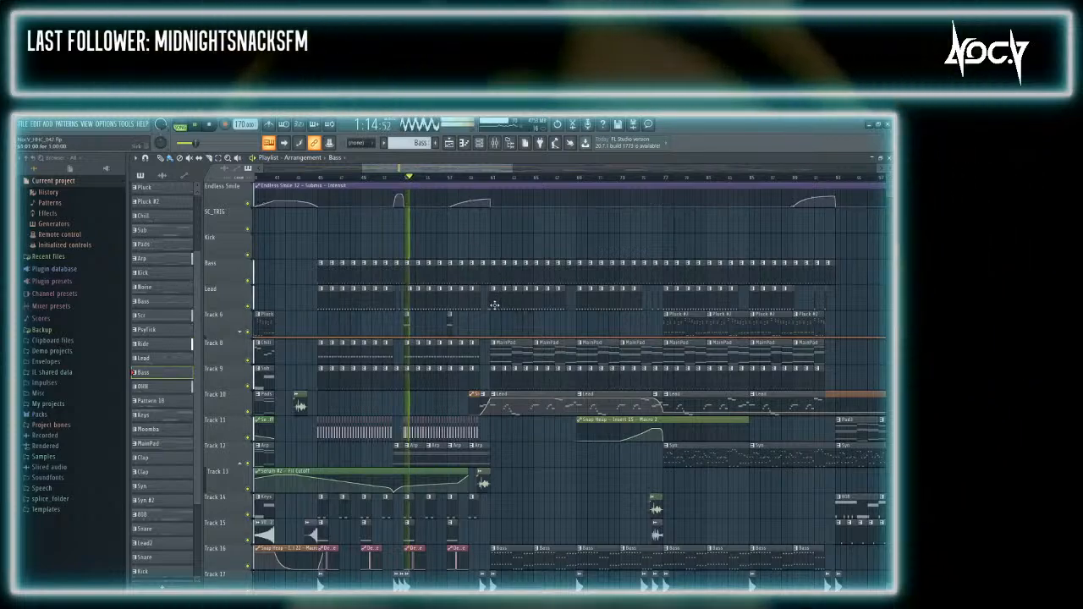
{"action": "scroll", "coordinate": [474, 356], "scroll_direction": "down", "scroll_amount": 3}
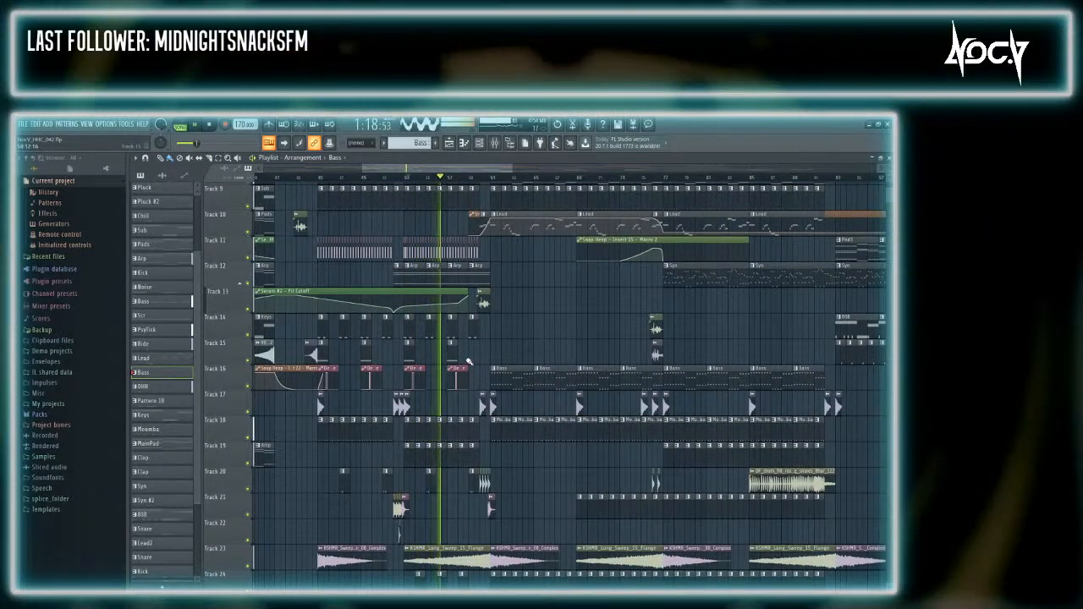
{"action": "left_click", "coordinate": [209, 125]}
{"action": "left_click", "coordinate": [209, 125]}
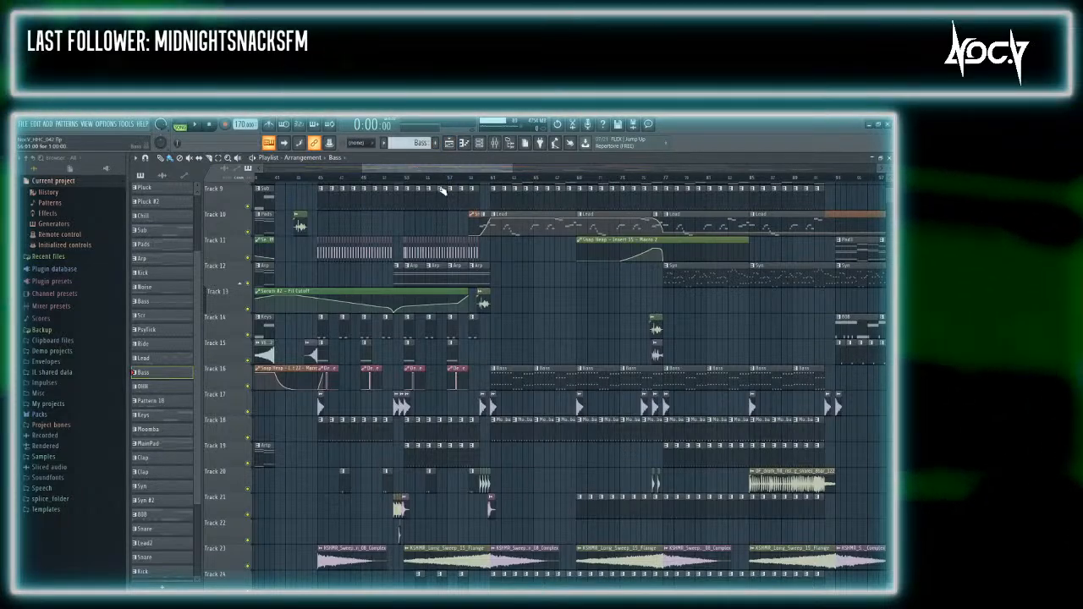
Open the Fruity Limiter on the Mix_Synth track in the mixer
{"action": "key", "text": "F9"}
{"action": "left_click", "coordinate": [337, 296]}
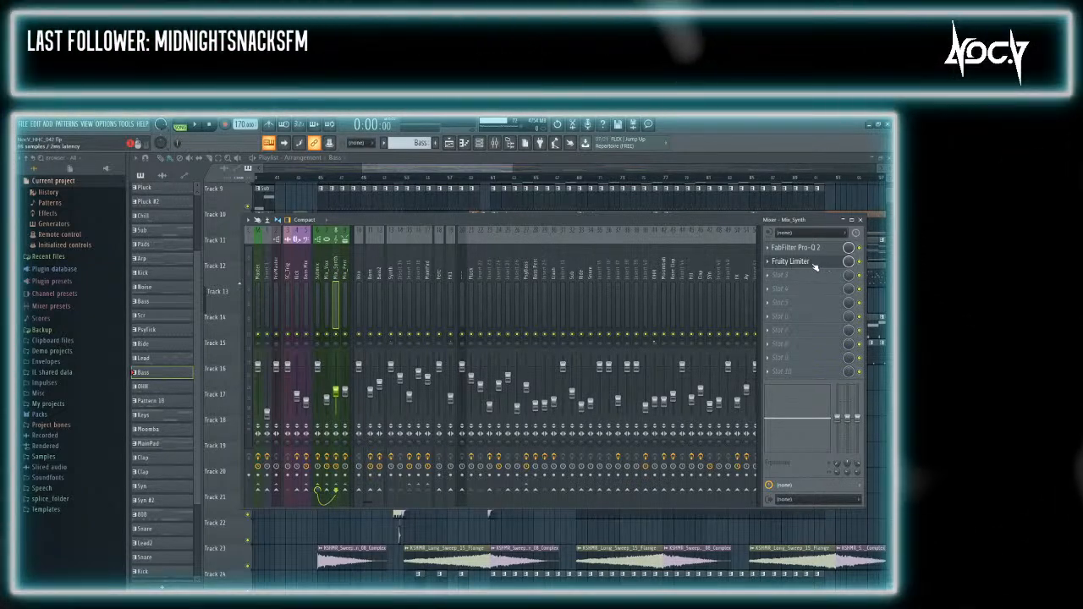
{"action": "left_click", "coordinate": [812, 263]}
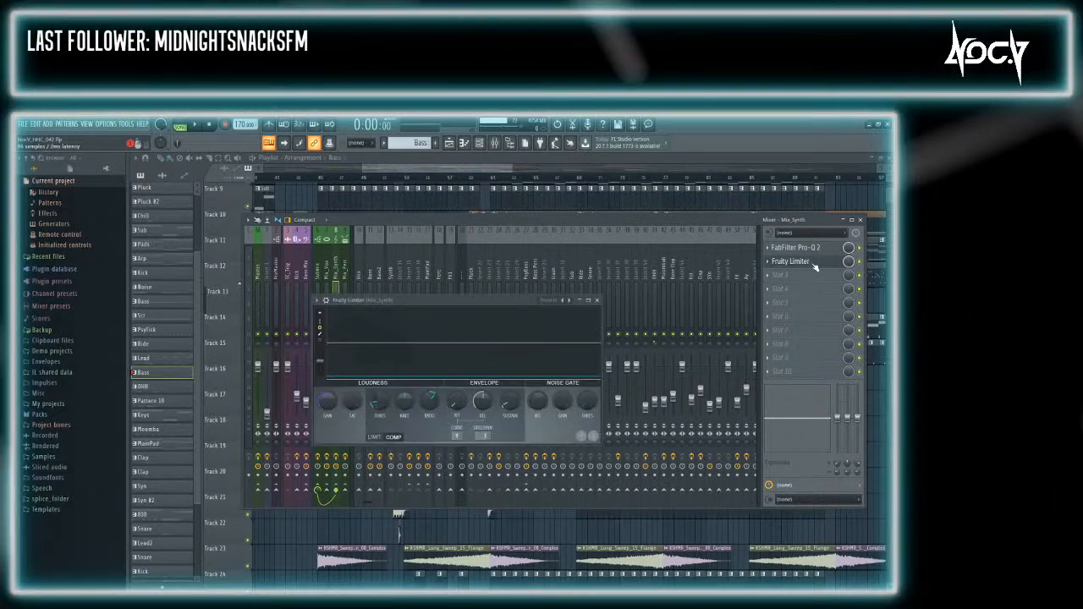
Open the SC_TRIG pattern at the start of the MainPad section and audition it alone in pattern mode
{"action": "left_click", "coordinate": [495, 143]}
{"action": "scroll", "coordinate": [449, 241], "scroll_direction": "up", "scroll_amount": 5}
{"action": "scroll", "coordinate": [474, 248], "scroll_direction": "up", "scroll_amount": 8}
{"action": "scroll", "coordinate": [584, 245], "scroll_direction": "up", "scroll_amount": 2}
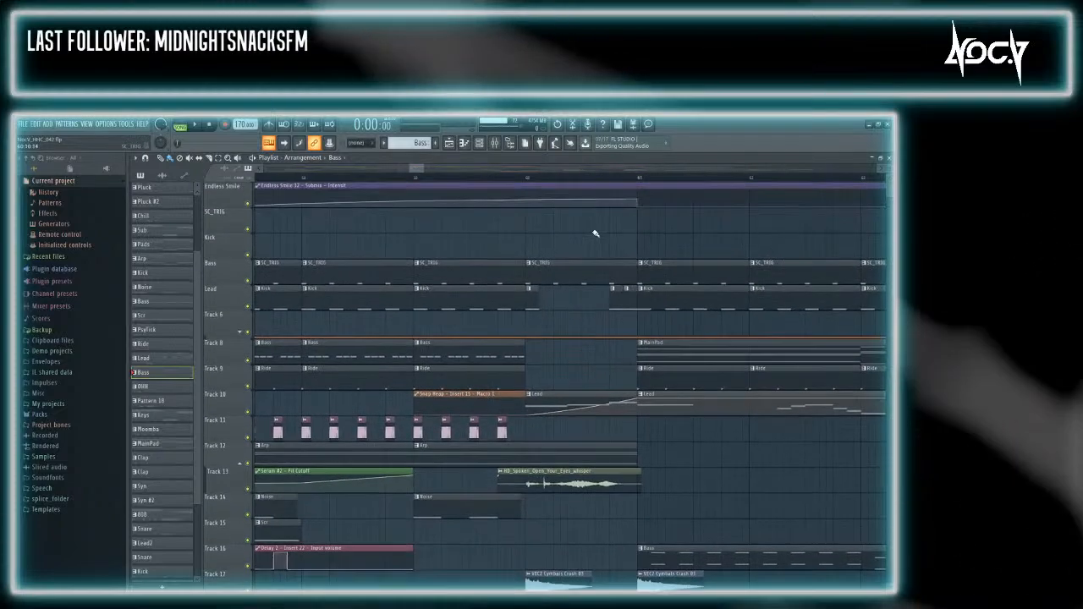
{"action": "double_click", "coordinate": [667, 271]}
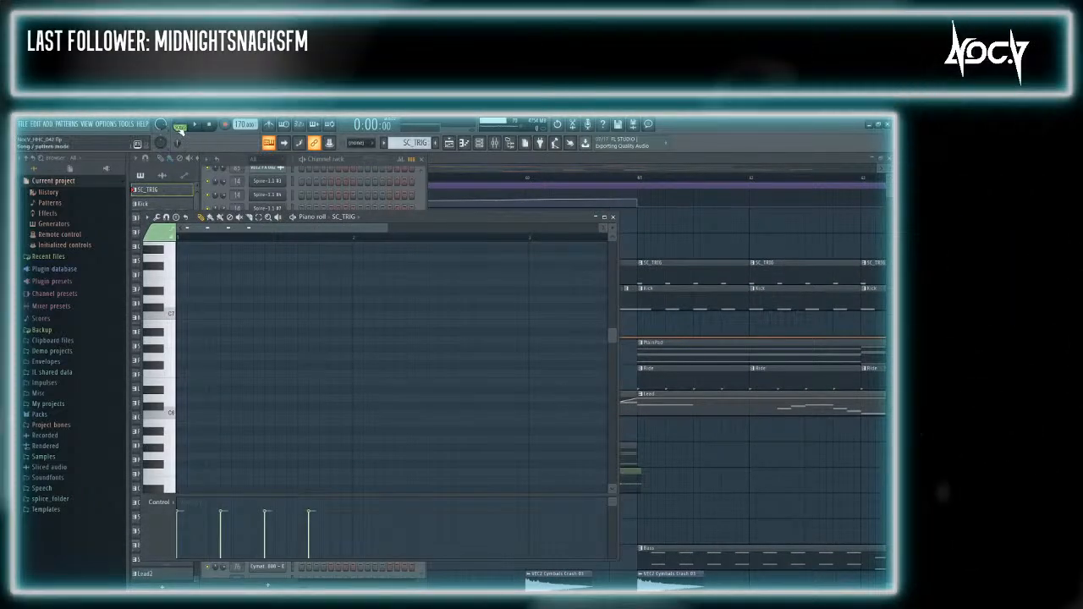
{"action": "left_click", "coordinate": [197, 125]}
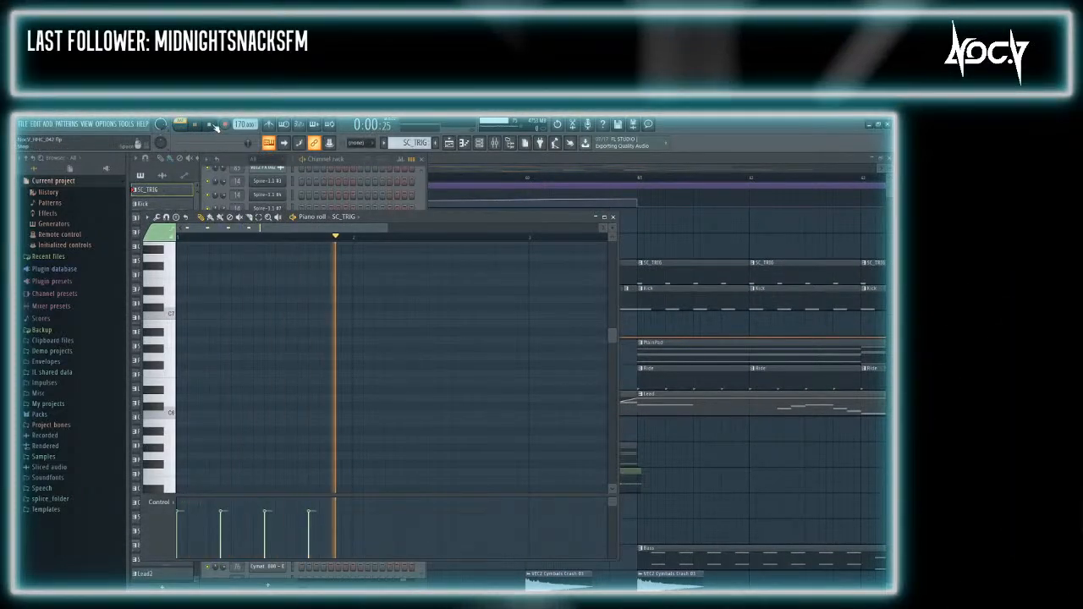
{"action": "key", "text": "space"}
Play the arrangement from the drop into the MainPad section, examine the Mix_Synth Fruity Limiter's compression, and stop playback
{"action": "key", "text": "F9"}
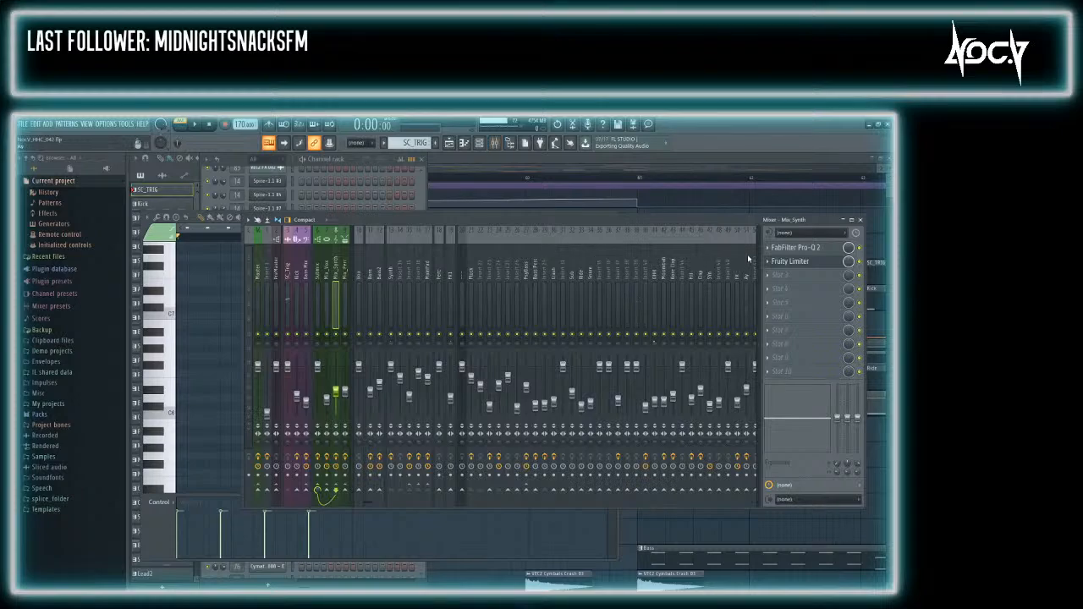
{"action": "left_click", "coordinate": [824, 268]}
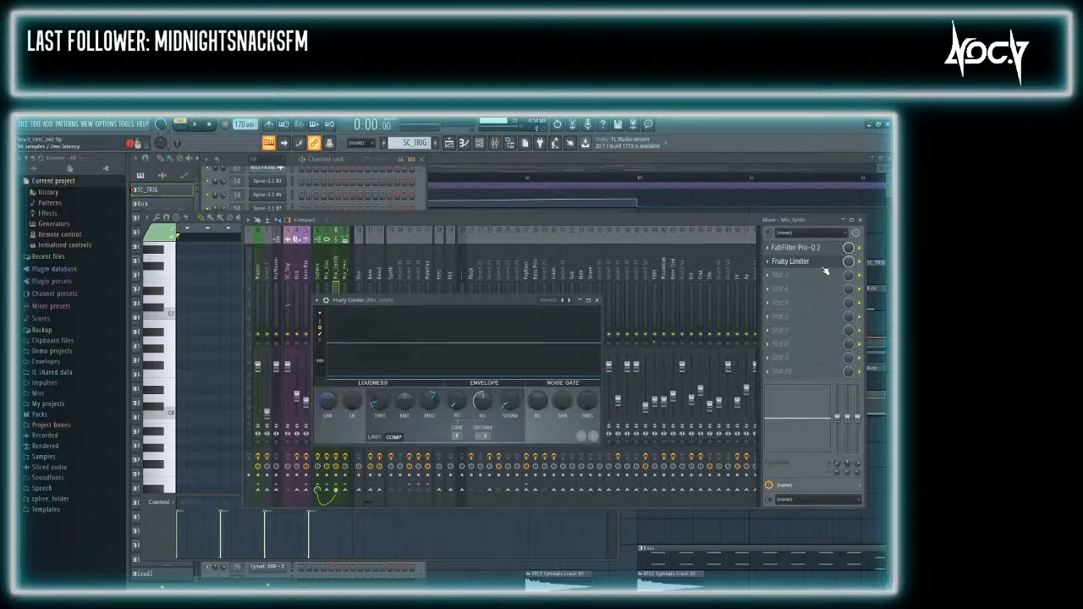
{"action": "left_click", "coordinate": [548, 160]}
{"action": "scroll", "coordinate": [478, 179], "scroll_direction": "down", "scroll_amount": 5}
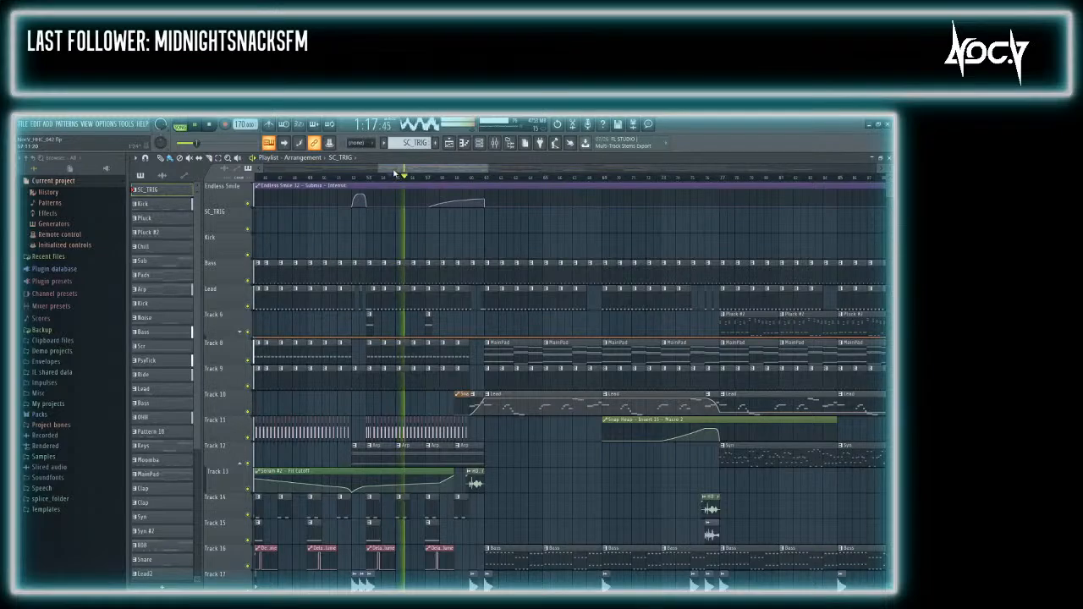
{"action": "key", "text": "F9"}
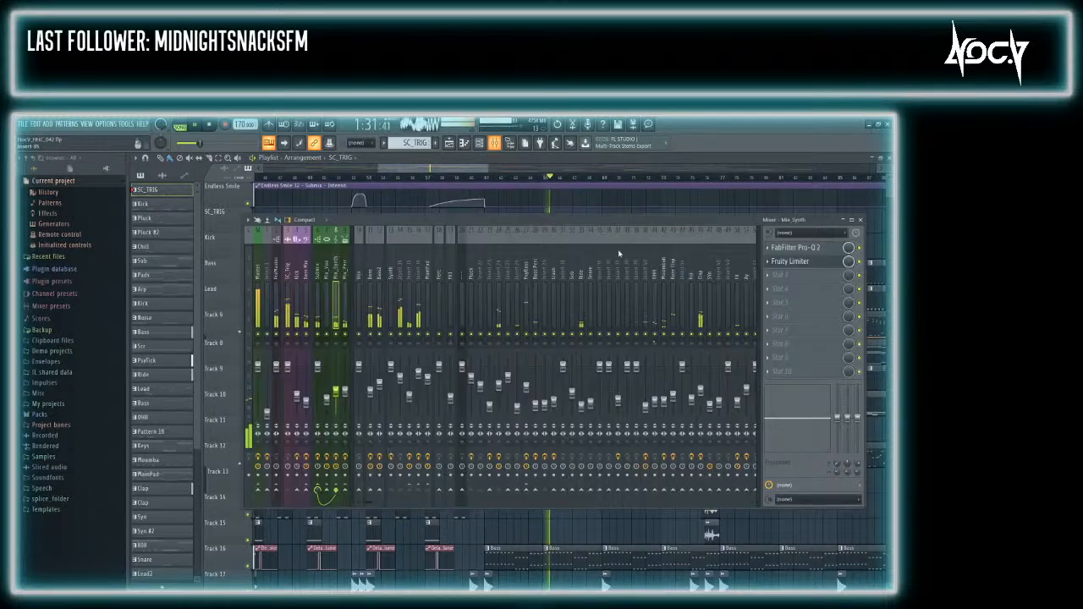
{"action": "left_click", "coordinate": [810, 263]}
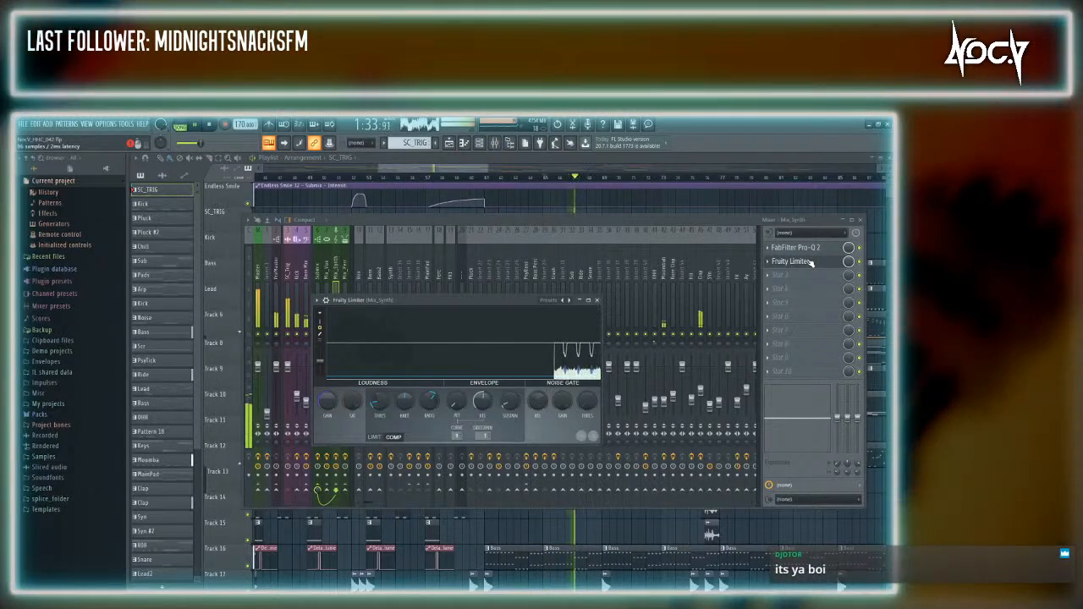
{"action": "left_click", "coordinate": [212, 126]}
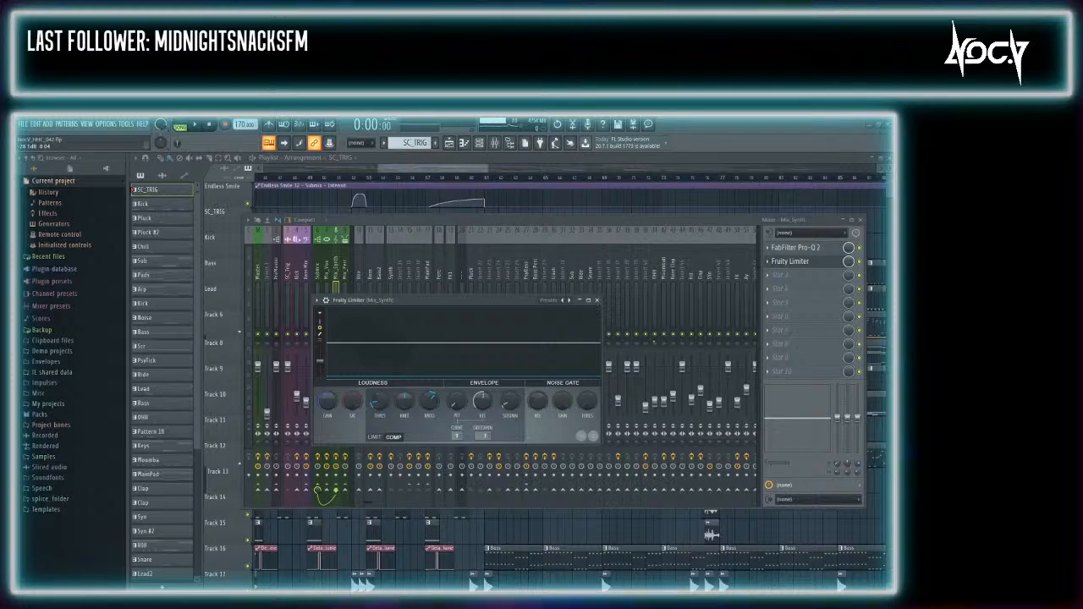
Replay the drop from bar 45 and check the track levels in the mixer, including Insert 40
{"action": "left_click", "coordinate": [424, 170]}
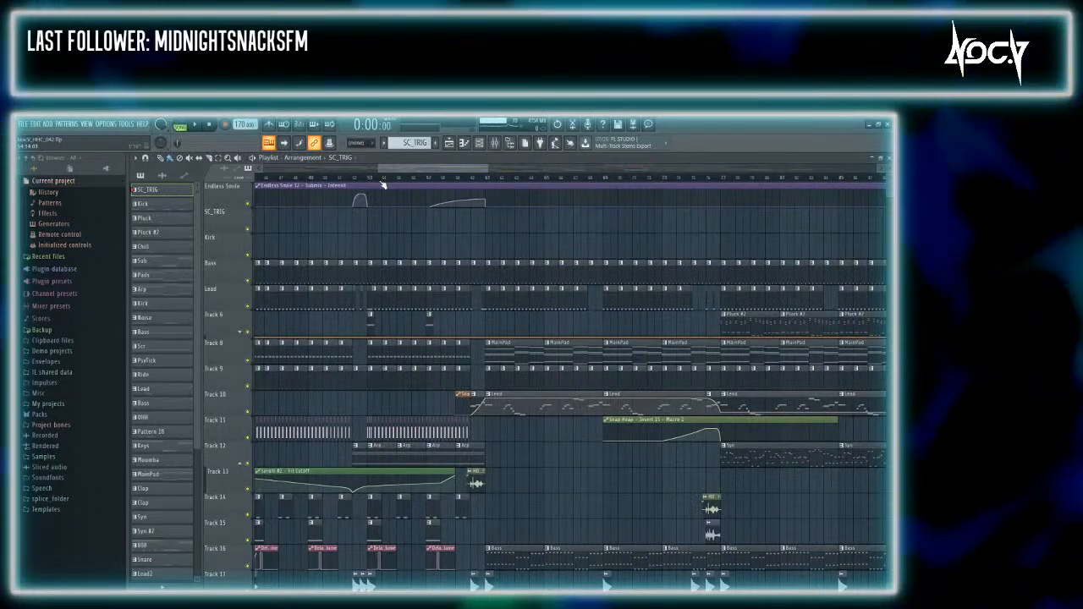
{"action": "left_click_drag", "start_coordinate": [396, 176], "coordinate": [356, 174]}
{"action": "left_click", "coordinate": [474, 177]}
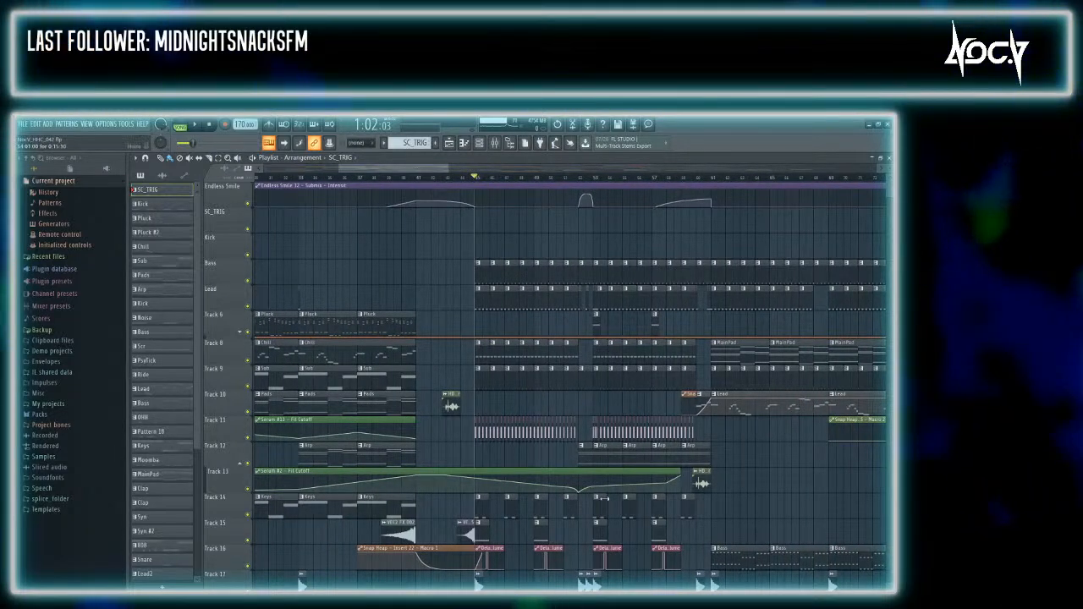
{"action": "key", "text": "F9"}
{"action": "key", "text": "F9"}
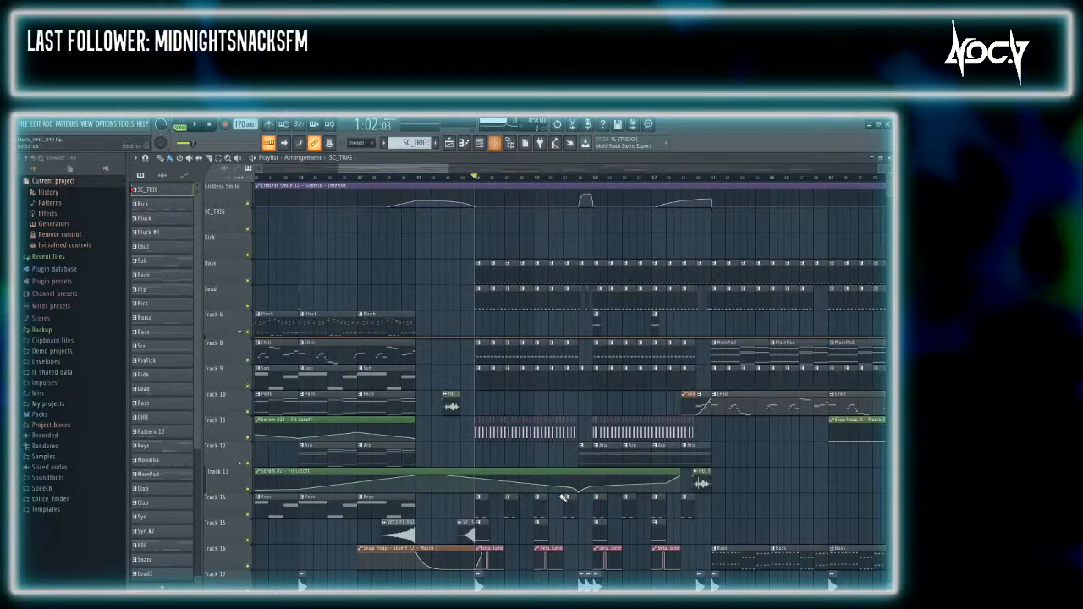
{"action": "key", "text": "space"}
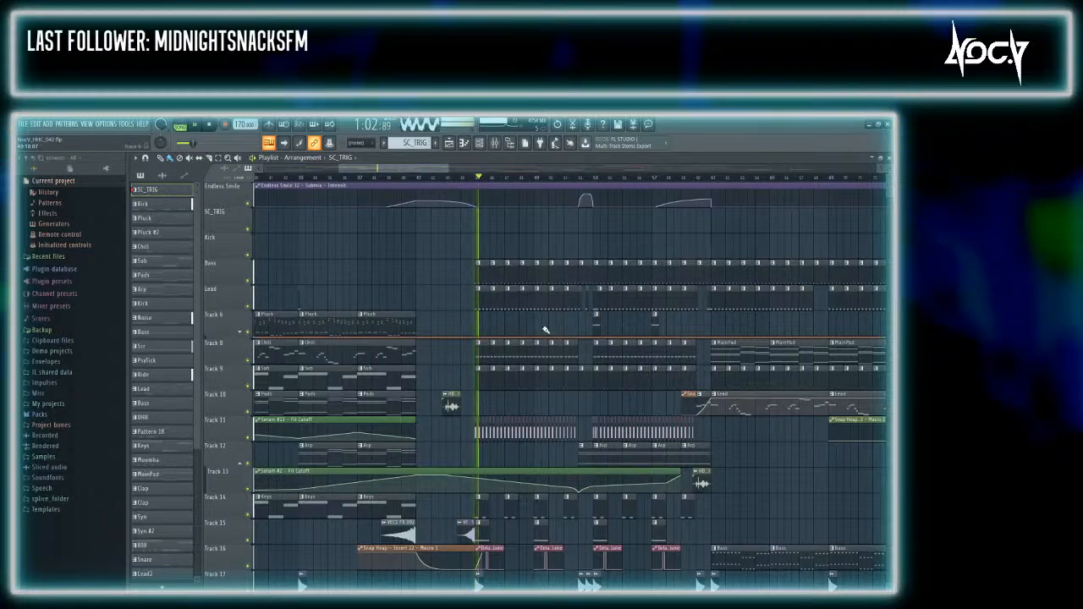
{"action": "scroll", "coordinate": [501, 302], "scroll_direction": "down", "scroll_amount": 5}
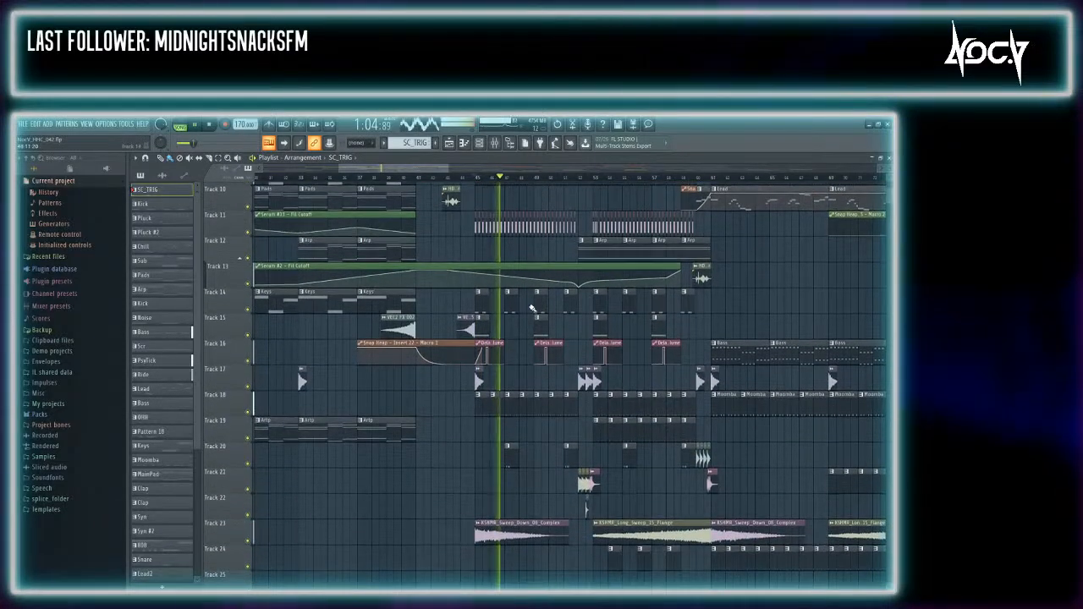
{"action": "key", "text": "F9"}
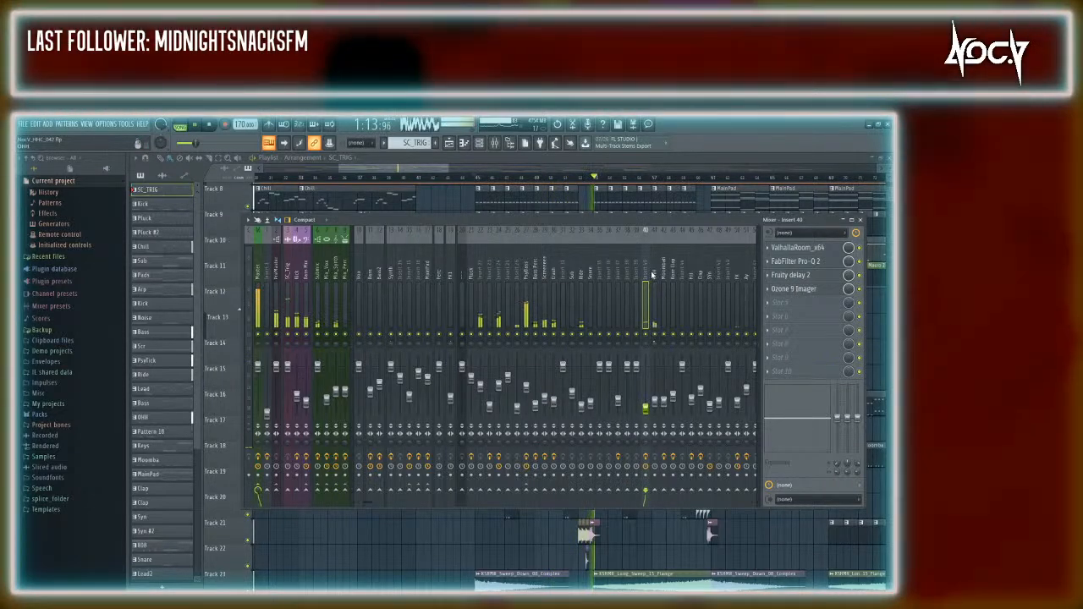
Move the Insert 40 mixer track back ten places to position 30 and close the mixer
{"action": "key", "text": "alt+Left"}
{"action": "key", "text": "alt+Left"}
{"action": "key", "text": "alt+Left"}
{"action": "key", "text": "alt+Left"}
{"action": "key", "text": "alt+Left"}
{"action": "key", "text": "alt+Left"}
{"action": "key", "text": "alt+Left"}
{"action": "key", "text": "alt+Left"}
{"action": "key", "text": "alt+Left"}
{"action": "key", "text": "alt+Left"}
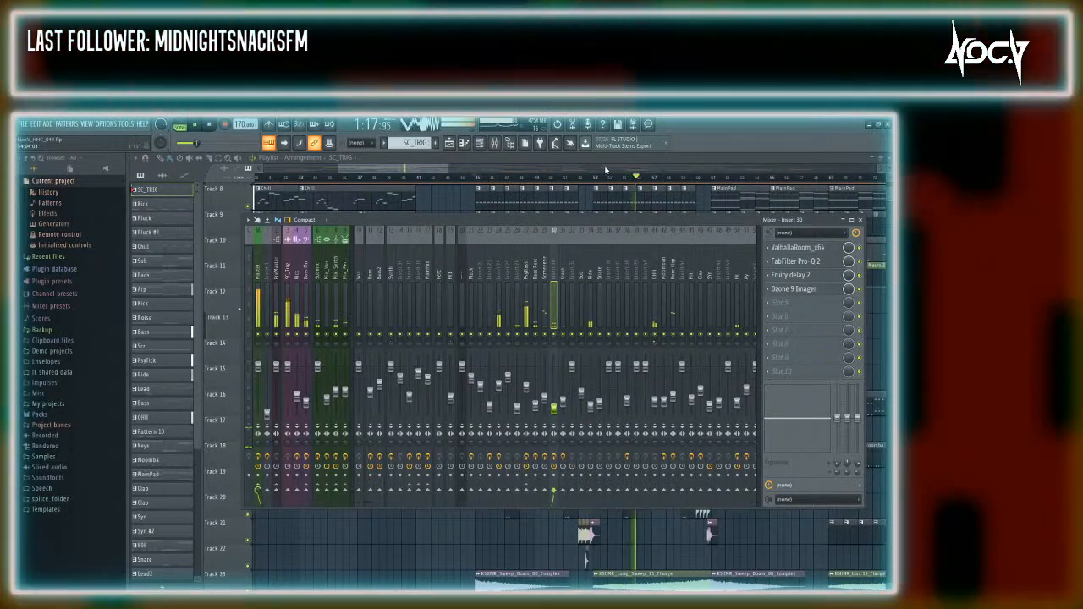
{"action": "key", "text": "F9"}
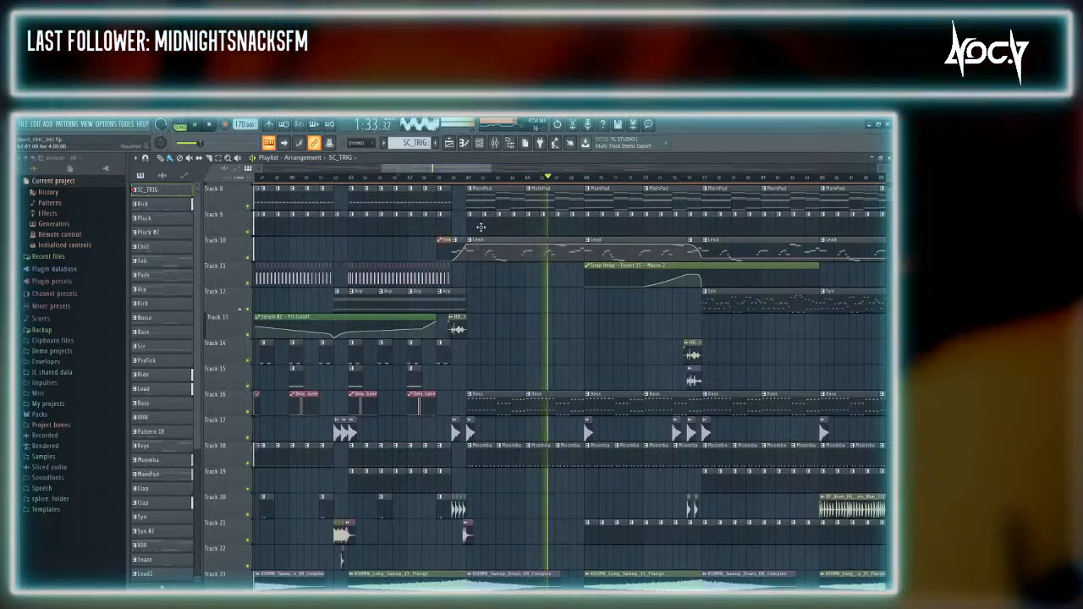
Stop the arrangement, open the Bass pattern at the start of the MainPad section, and audition its Serum channels in pattern mode
{"action": "key", "text": "space"}
{"action": "scroll", "coordinate": [556, 373], "scroll_direction": "up", "scroll_amount": 3}
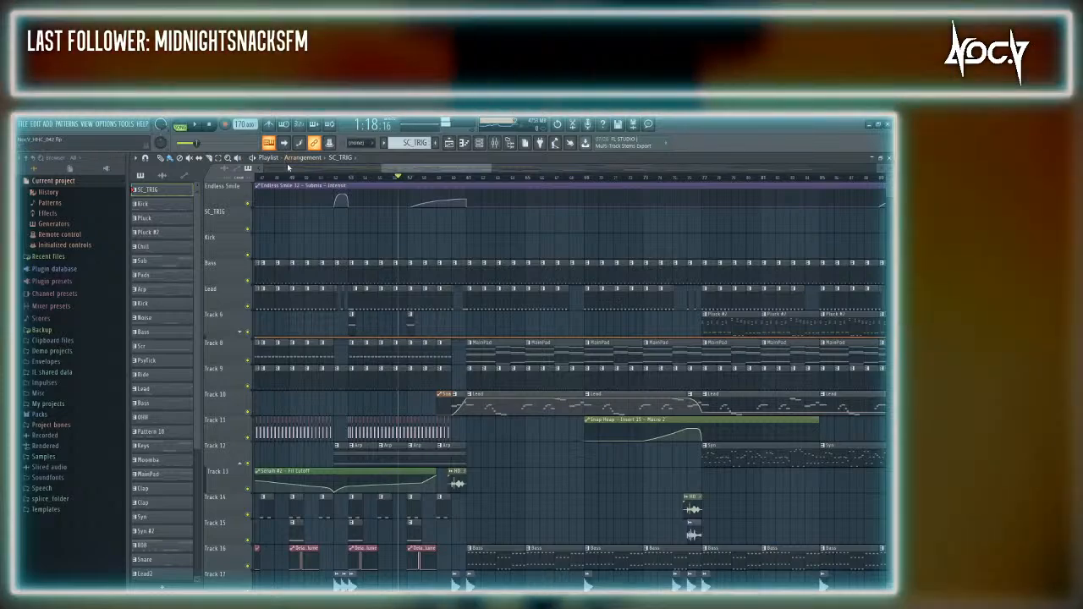
{"action": "scroll", "coordinate": [529, 325], "scroll_direction": "down", "scroll_amount": 3}
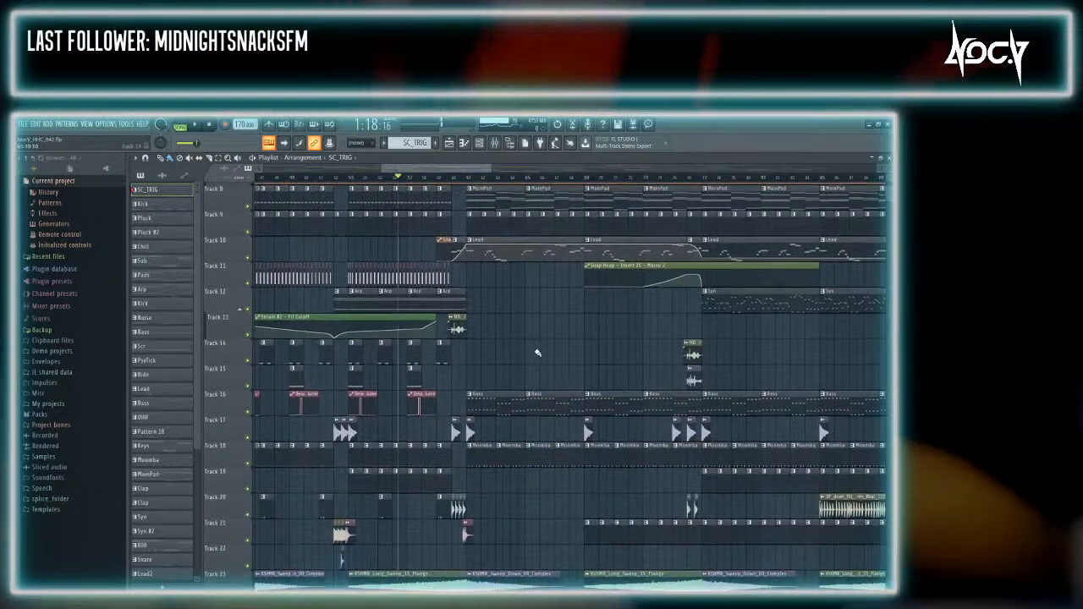
{"action": "double_click", "coordinate": [488, 407]}
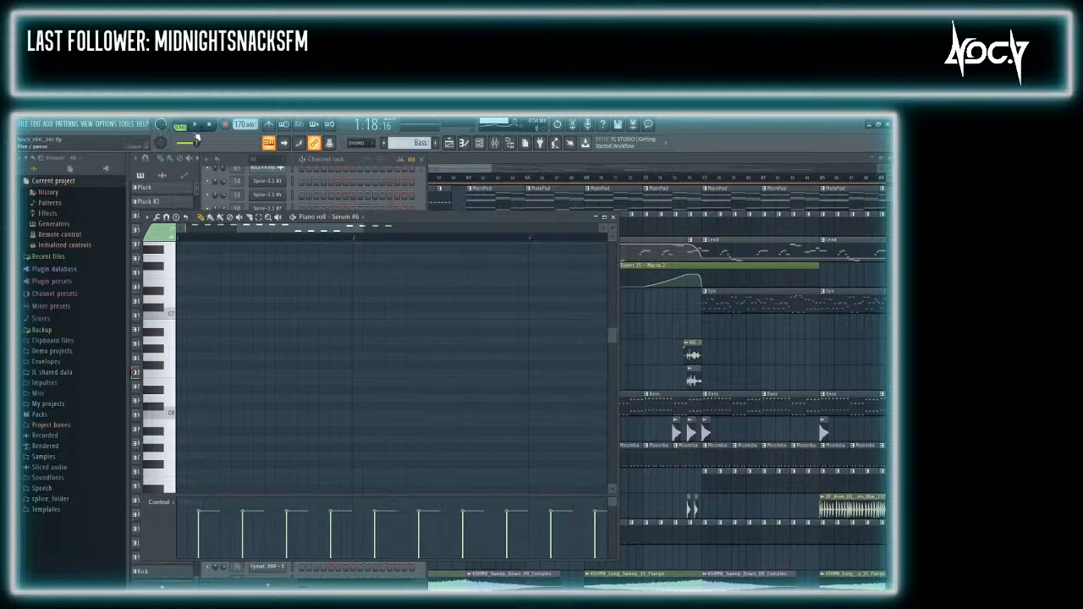
{"action": "left_click", "coordinate": [340, 159]}
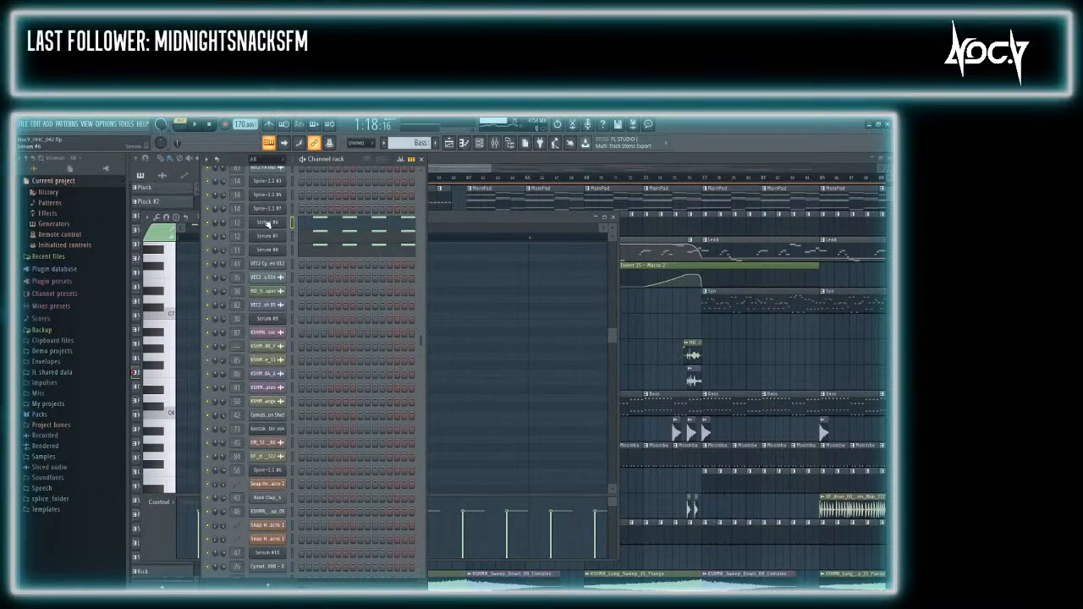
{"action": "scroll", "coordinate": [307, 315], "scroll_direction": "up", "scroll_amount": 3}
{"action": "scroll", "coordinate": [307, 315], "scroll_direction": "up", "scroll_amount": 3}
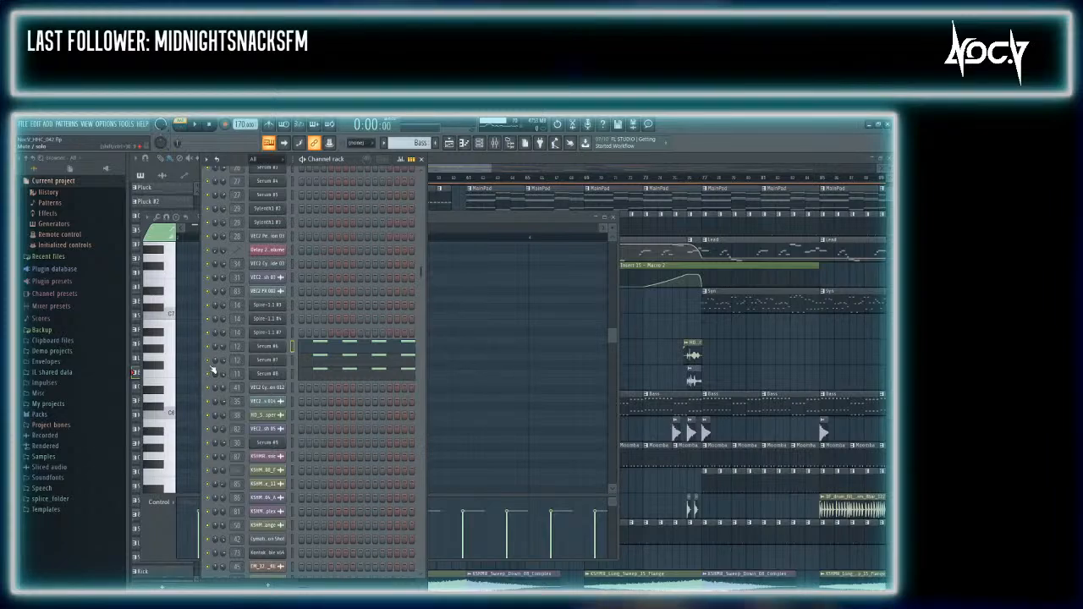
{"action": "key", "text": "space"}
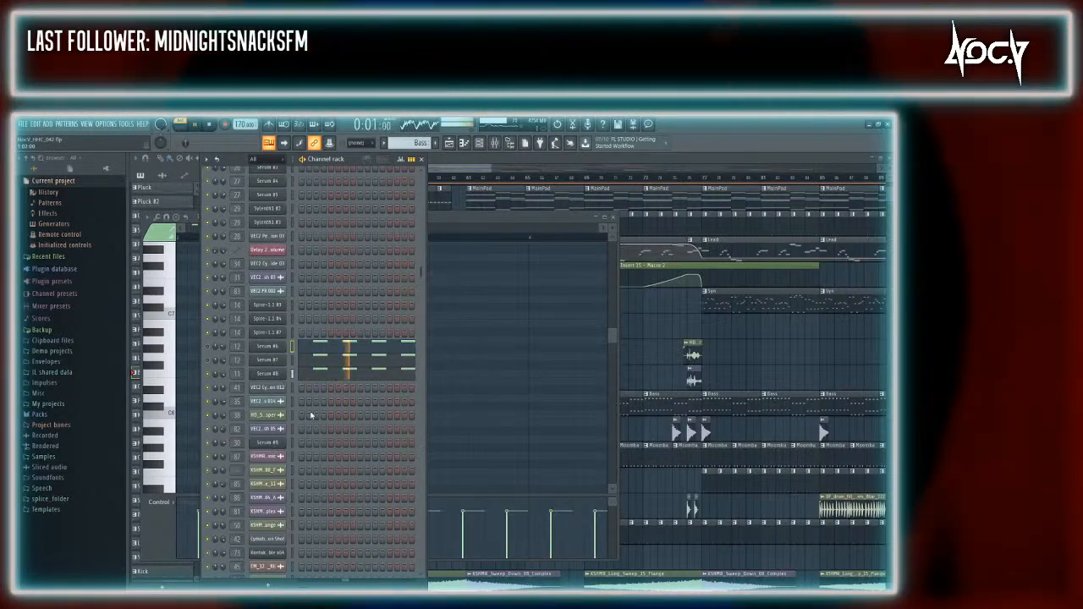
{"action": "key", "text": "space"}
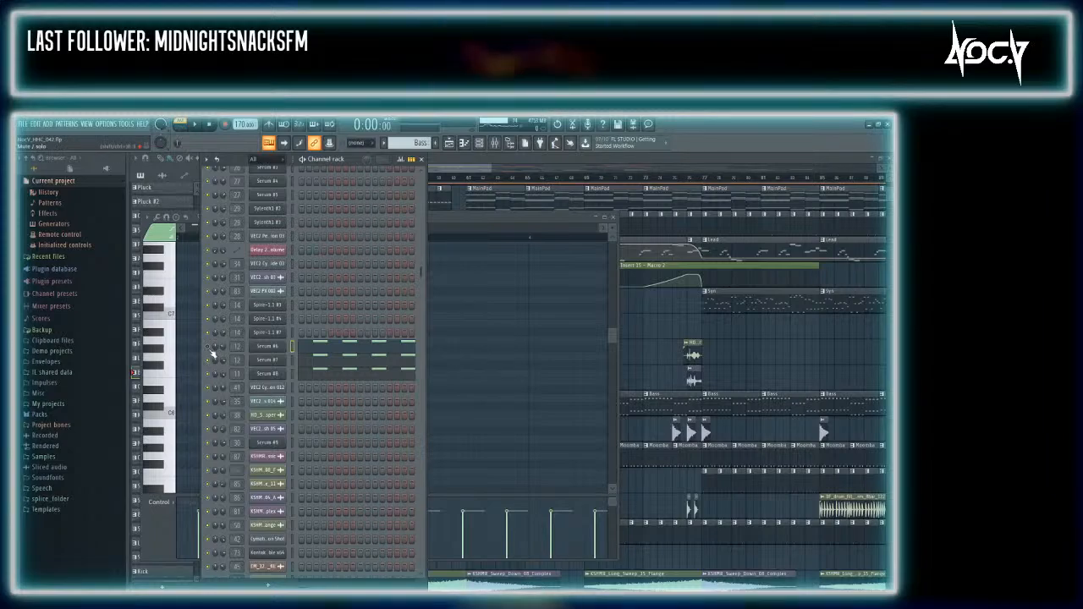
Load the BLA BS Hard Edge preset in Serum #7 and play the Bass pattern with it
{"action": "left_click", "coordinate": [269, 362]}
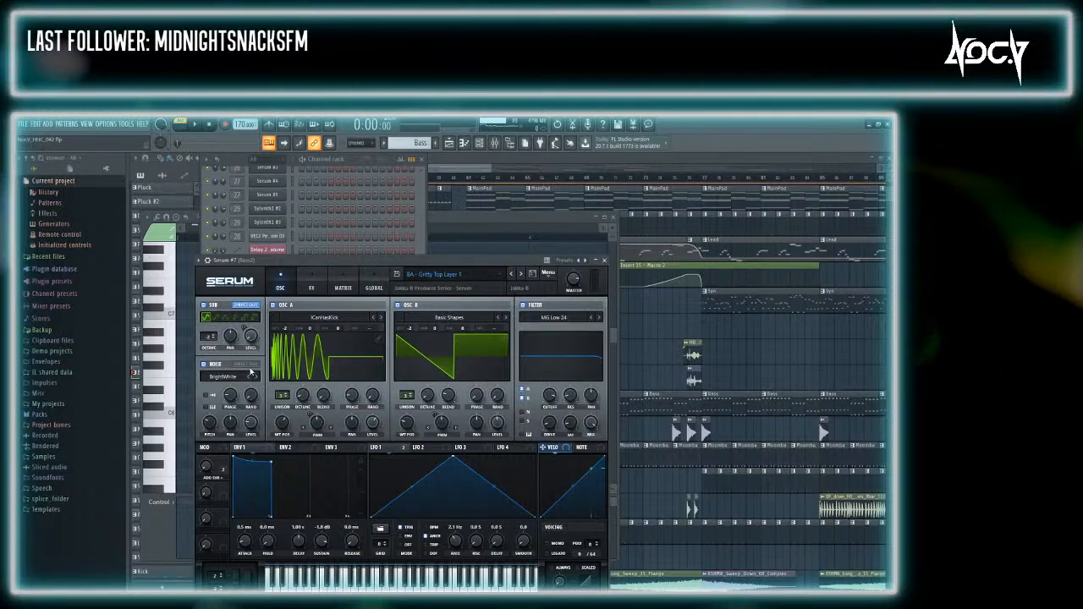
{"action": "left_click", "coordinate": [48, 197]}
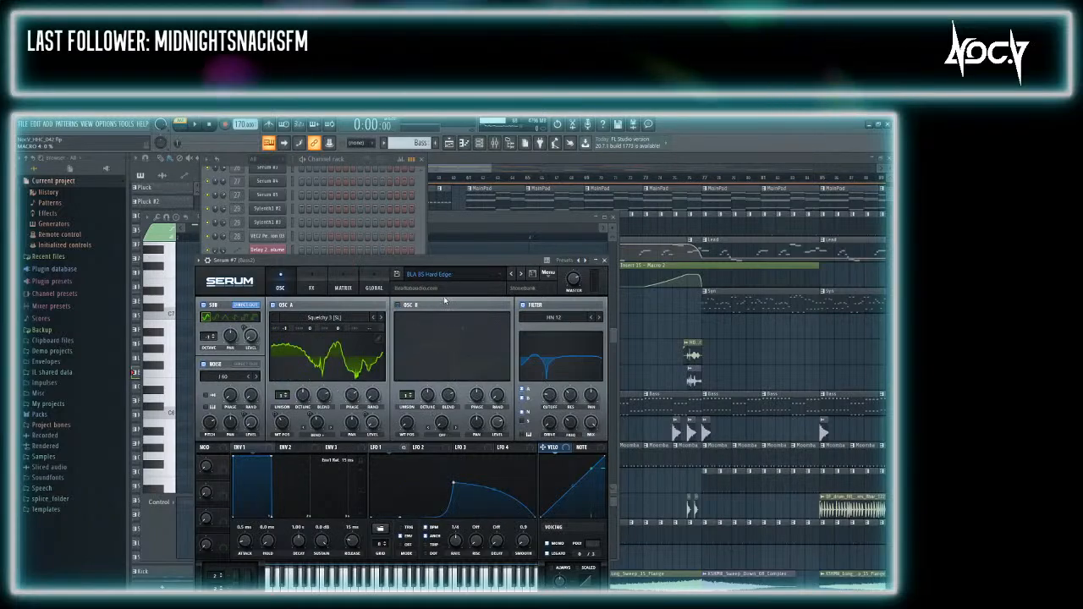
{"action": "left_click", "coordinate": [351, 164]}
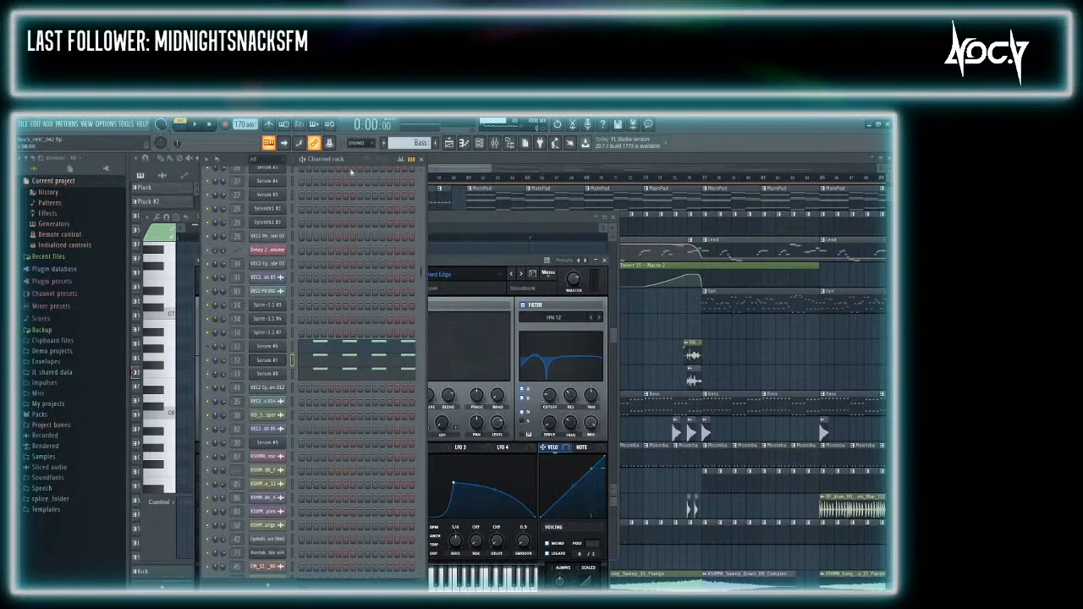
{"action": "key", "text": "space"}
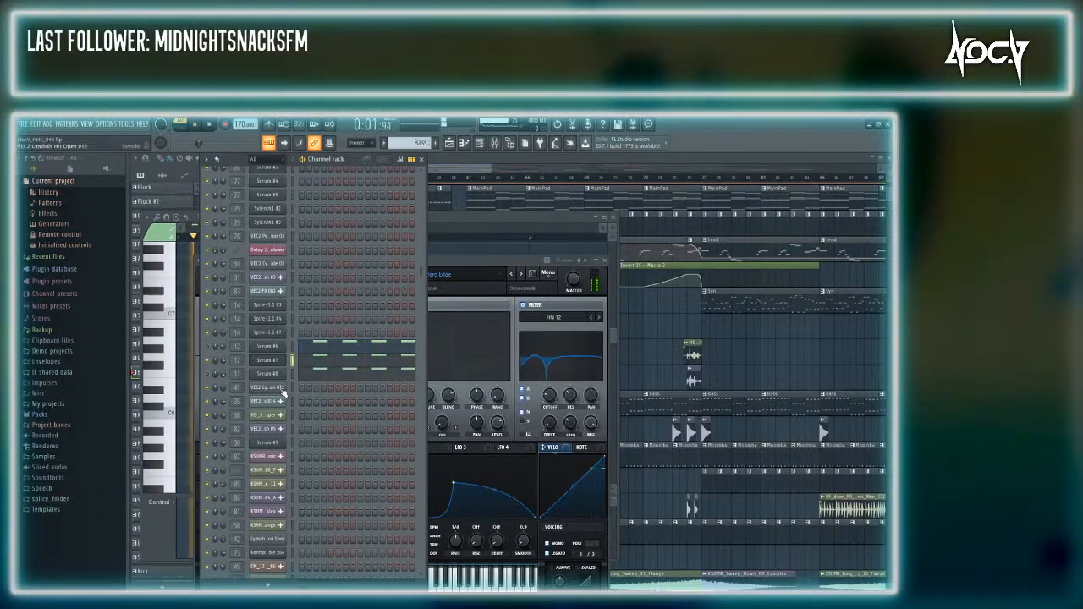
Join all Serum #7 notes into a continuous legato line starting at the first beat and transpose them down one octave
{"action": "double_click", "coordinate": [378, 355]}
{"action": "right_click", "coordinate": [373, 356]}
{"action": "scroll", "coordinate": [246, 295], "scroll_direction": "down", "scroll_amount": 2}
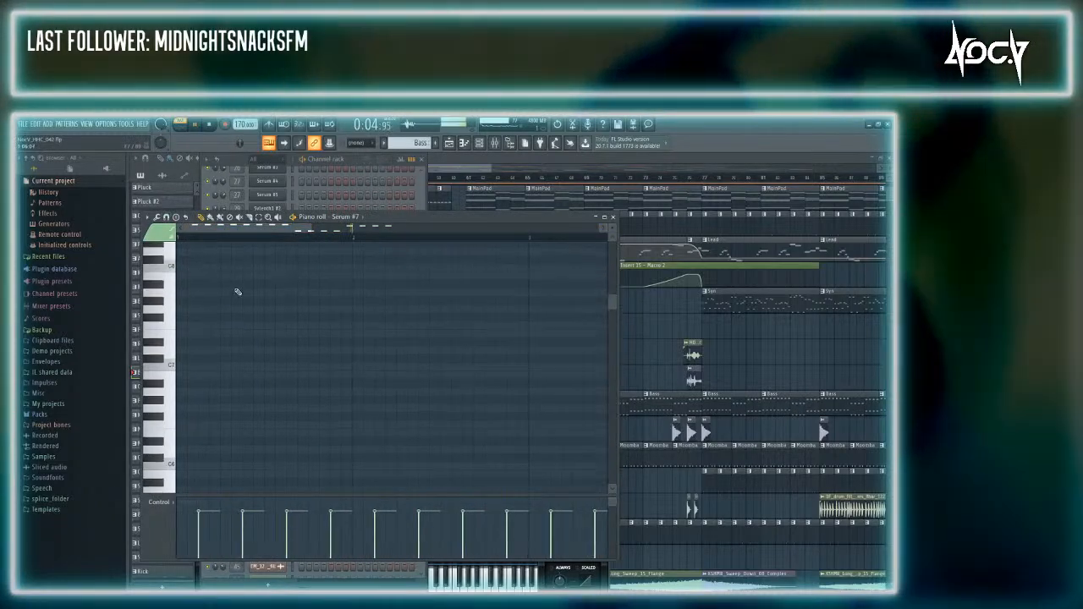
{"action": "scroll", "coordinate": [319, 343], "scroll_direction": "down", "scroll_amount": 4}
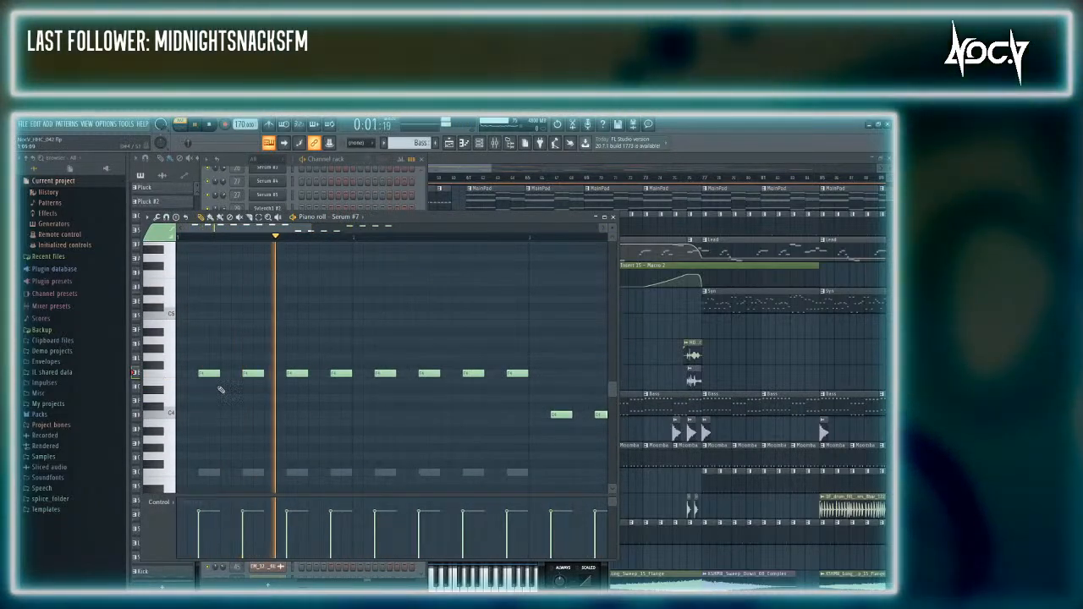
{"action": "key", "text": "ctrl+a"}
{"action": "key", "text": "ctrl+l"}
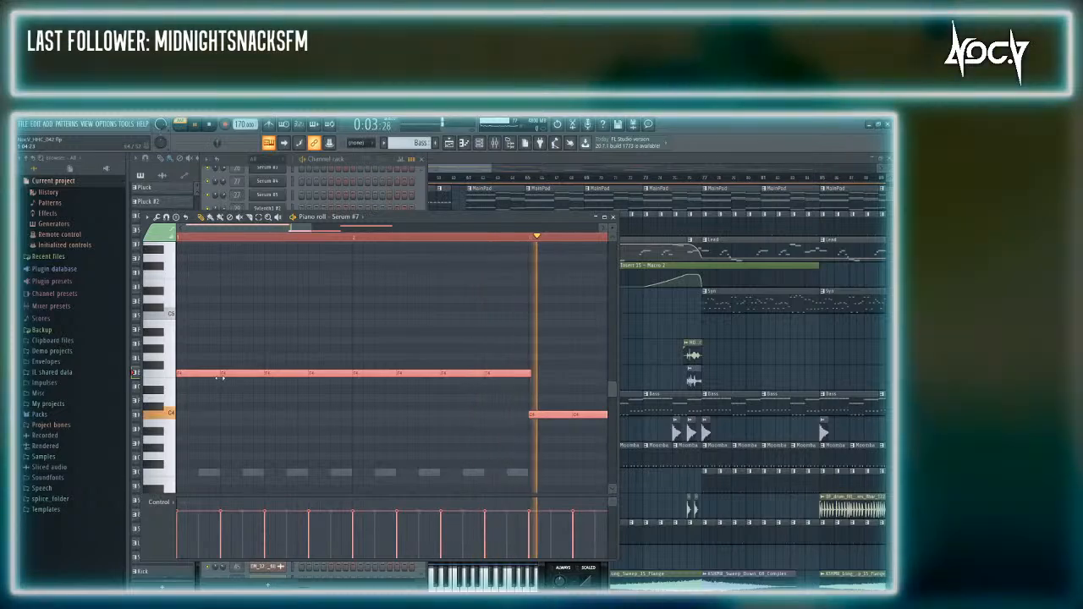
{"action": "scroll", "coordinate": [212, 401], "scroll_direction": "up", "scroll_amount": 1}
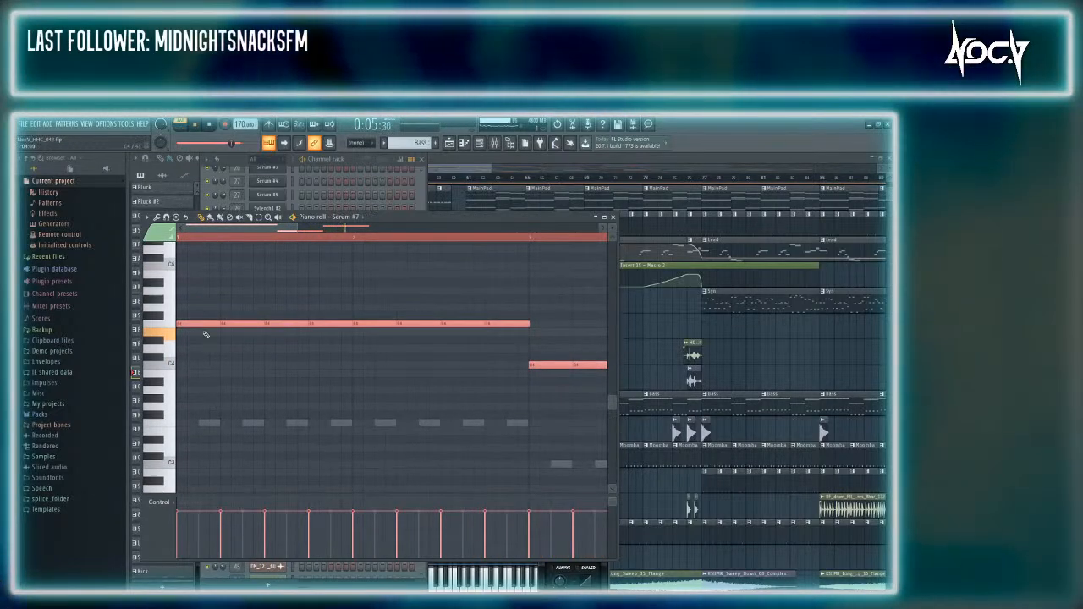
{"action": "left_click_drag", "start_coordinate": [205, 326], "coordinate": [141, 419]}
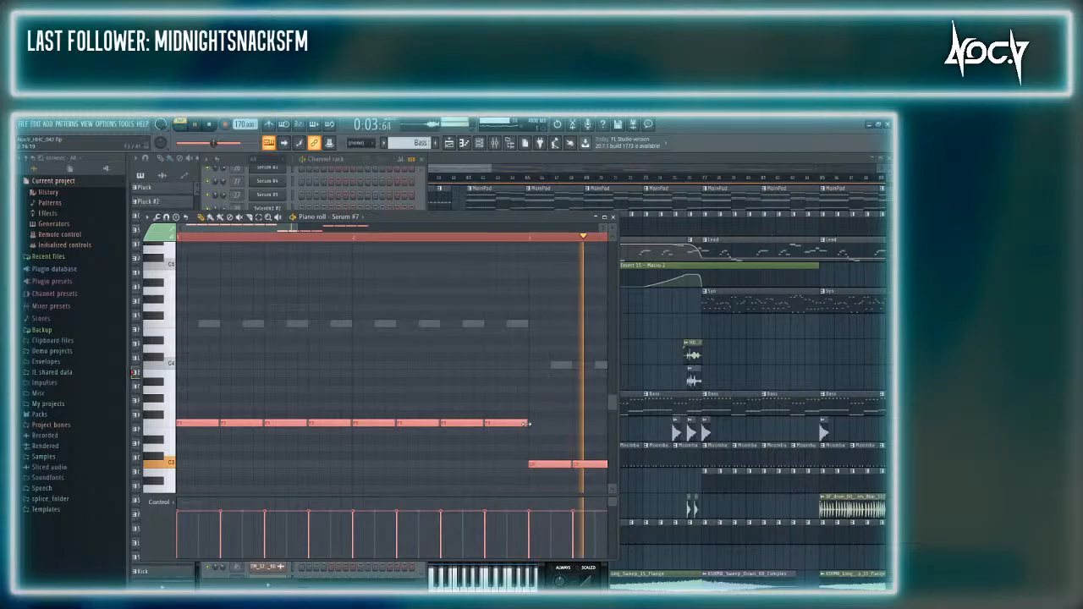
Open Serum #6 and reset it to the initial preset
{"action": "left_click", "coordinate": [357, 174]}
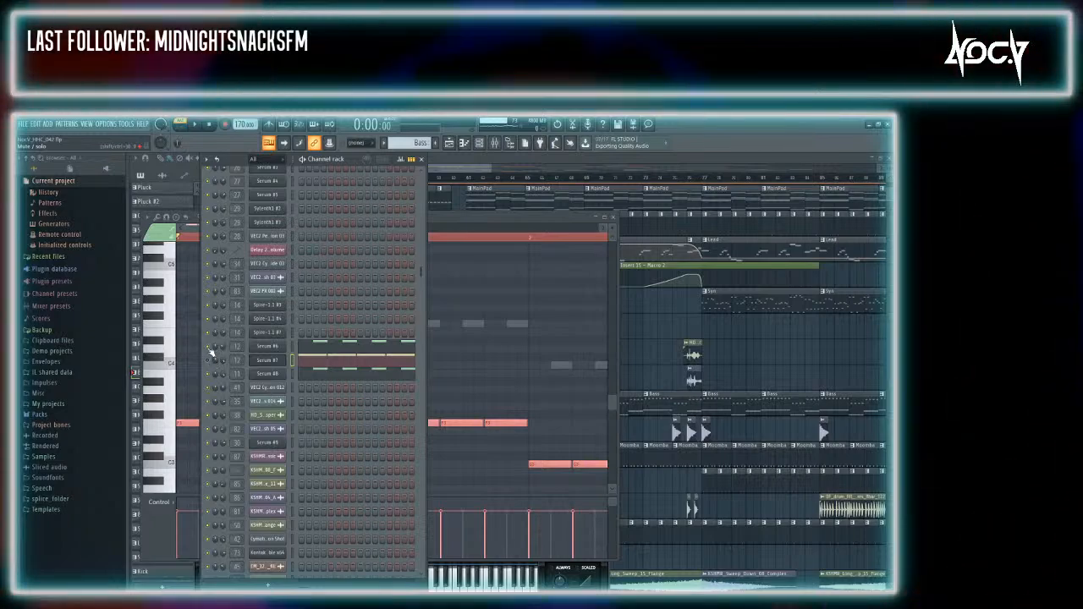
{"action": "left_click", "coordinate": [267, 346]}
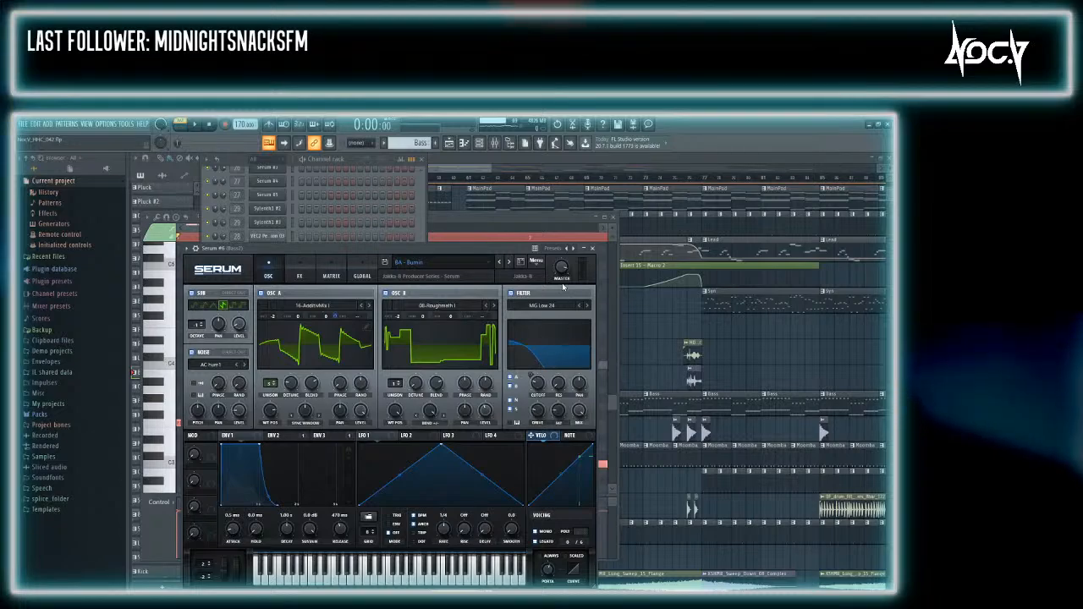
{"action": "left_click", "coordinate": [565, 311]}
Check the Serum #6 notes in the piano roll and audition the Bass pattern while toggling the Serum #7 channel's mute
{"action": "left_click", "coordinate": [350, 158]}
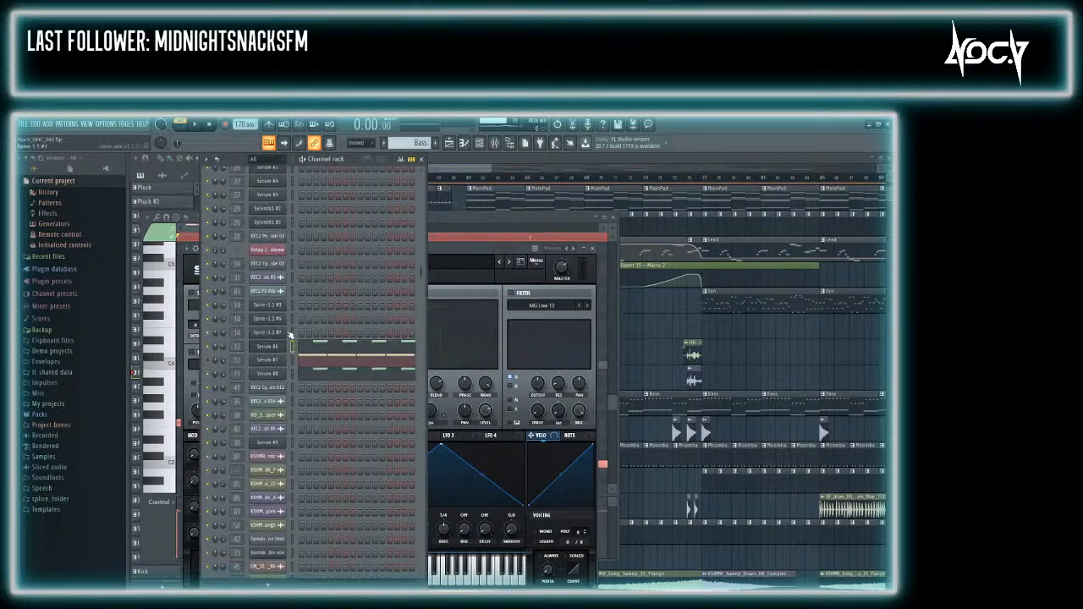
{"action": "left_click", "coordinate": [331, 345]}
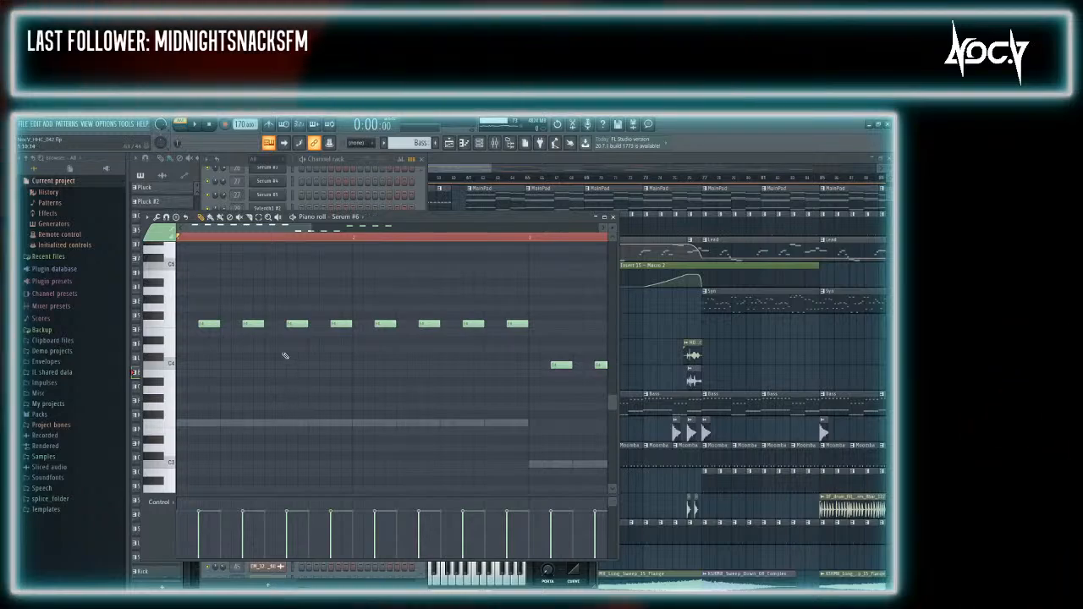
{"action": "left_click", "coordinate": [351, 159]}
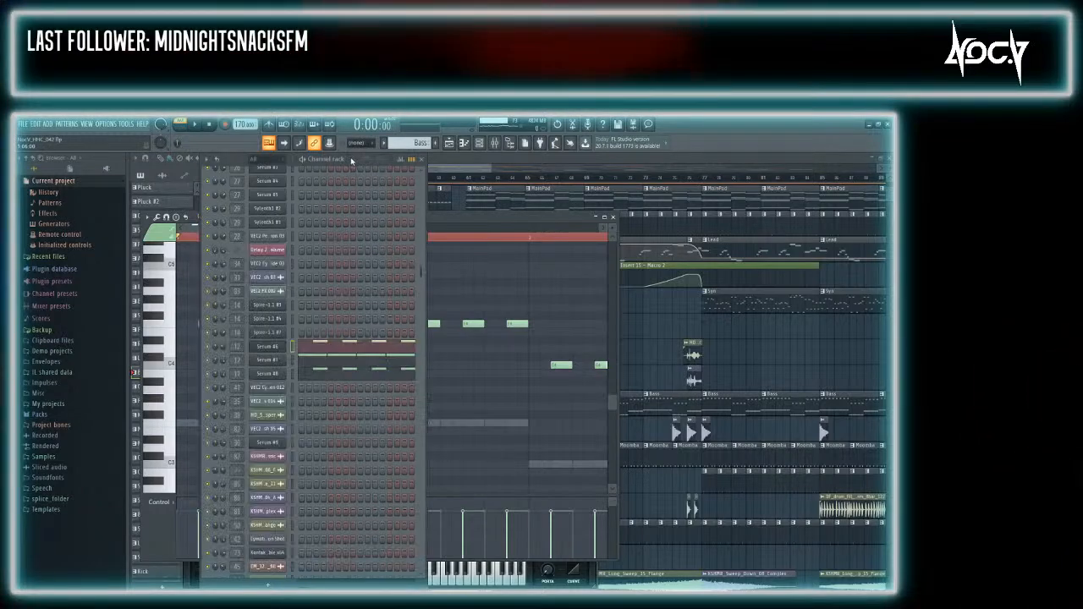
{"action": "left_click", "coordinate": [278, 347]}
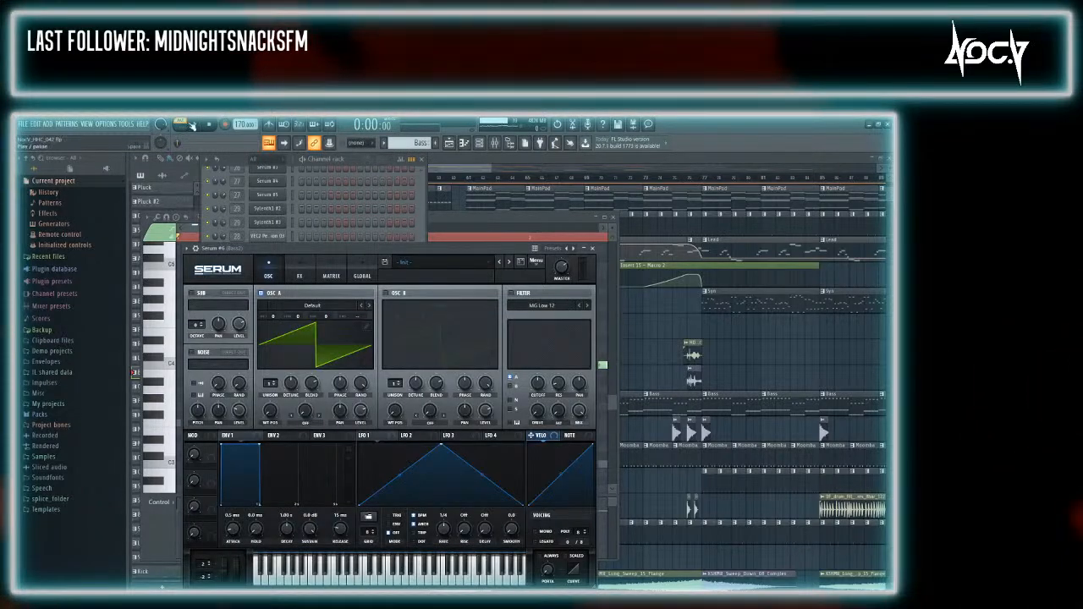
{"action": "left_click", "coordinate": [345, 172]}
{"action": "left_click", "coordinate": [209, 361]}
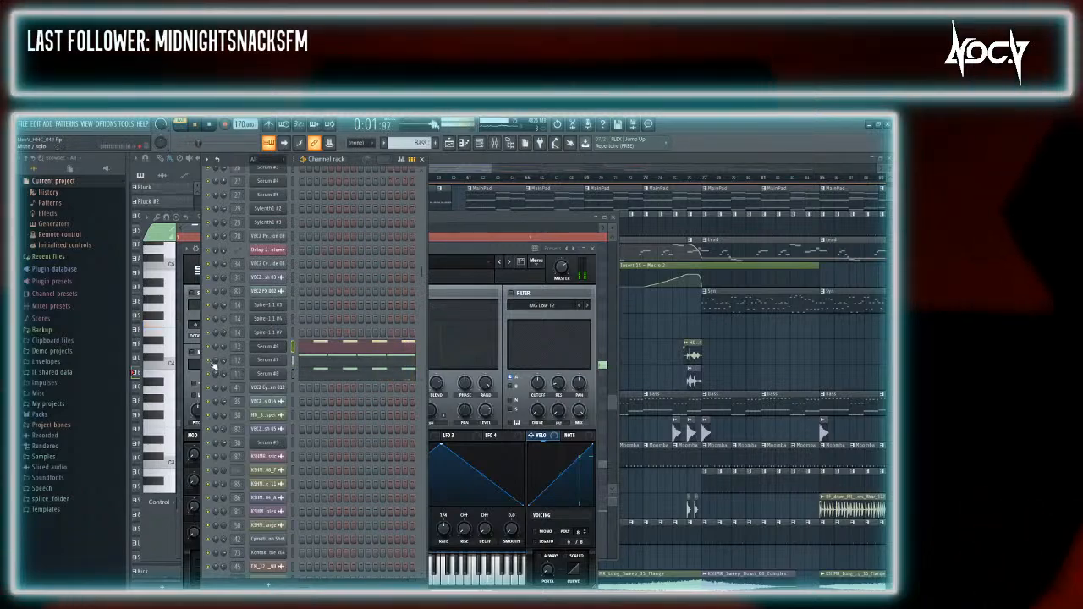
Sweep oscillator A's wavetable position on the Dist d00t wavetable in Serum #6, auditioning it with test notes and the pattern
{"action": "left_click", "coordinate": [272, 347]}
{"action": "left_click", "coordinate": [270, 348]}
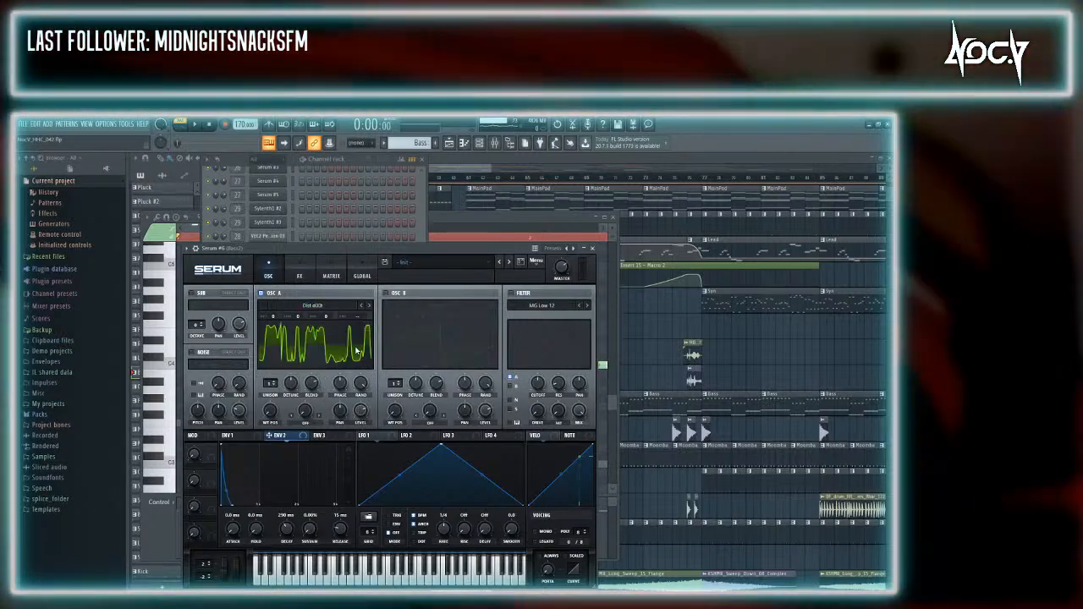
{"action": "key", "text": "z"}
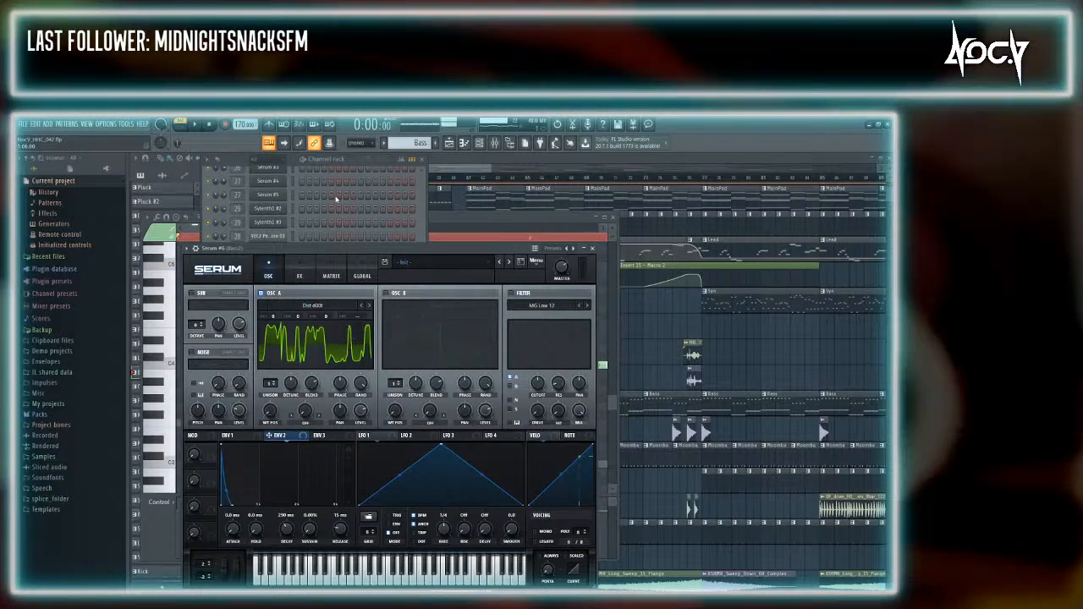
{"action": "key", "text": "z"}
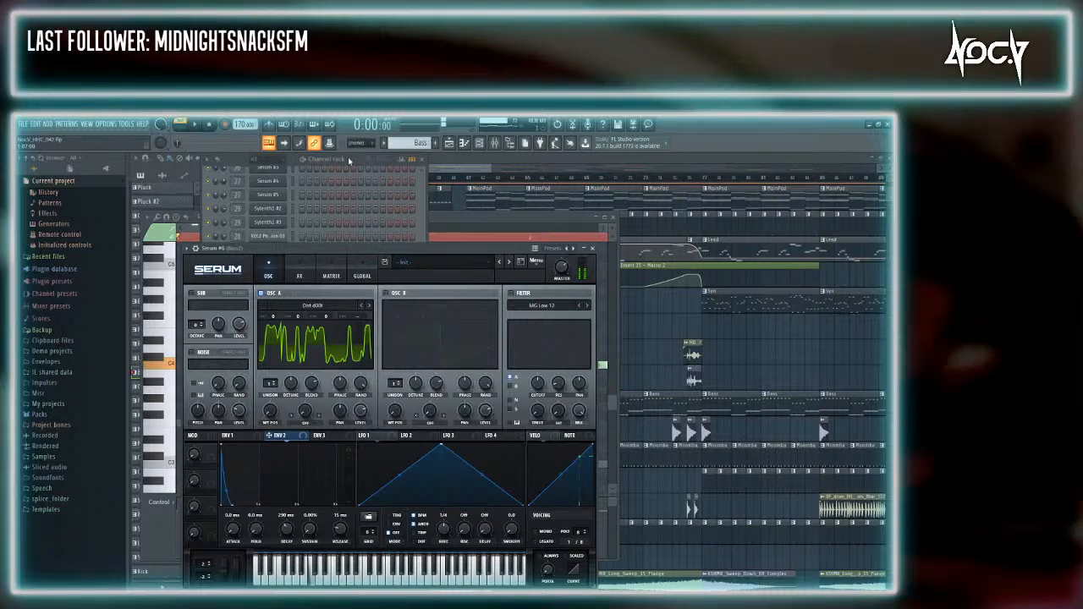
{"action": "key", "text": "space"}
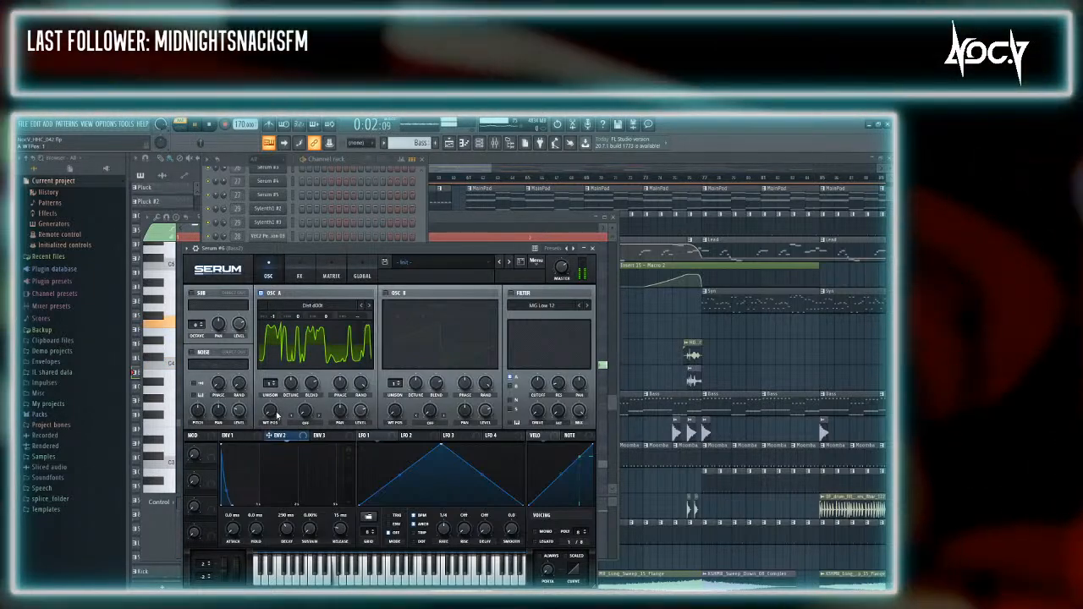
{"action": "mouse_move", "coordinate": [270, 411]}
{"action": "left_mouse_down"}
{"action": "mouse_move", "coordinate": [266, 368]}
{"action": "mouse_move", "coordinate": [279, 422]}
{"action": "left_mouse_up"}
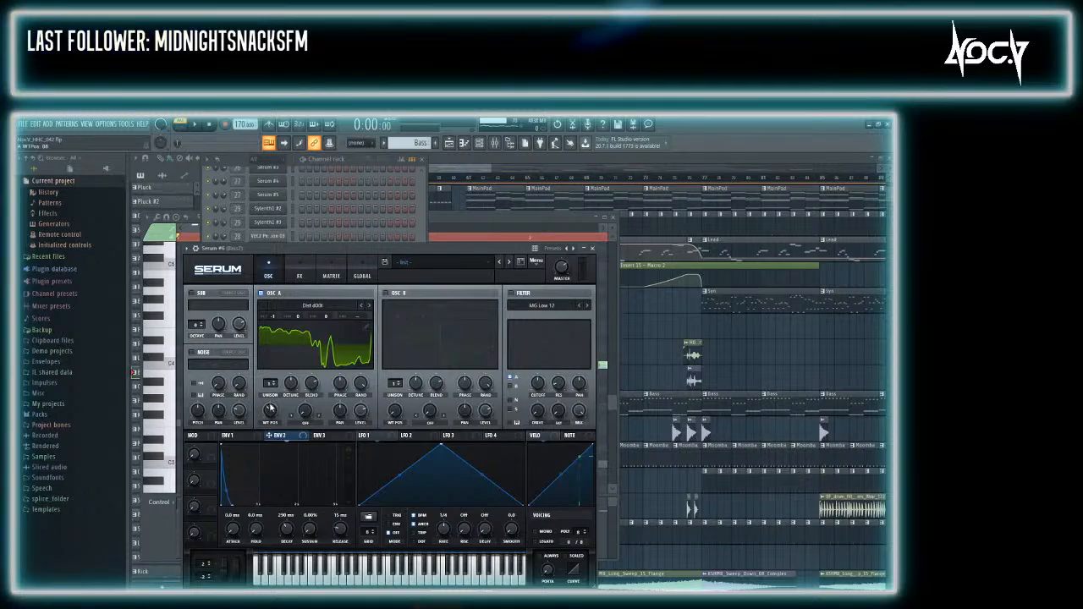
{"action": "mouse_move", "coordinate": [270, 410]}
{"action": "left_mouse_down"}
{"action": "mouse_move", "coordinate": [270, 425]}
{"action": "mouse_move", "coordinate": [274, 413]}
{"action": "left_mouse_up"}
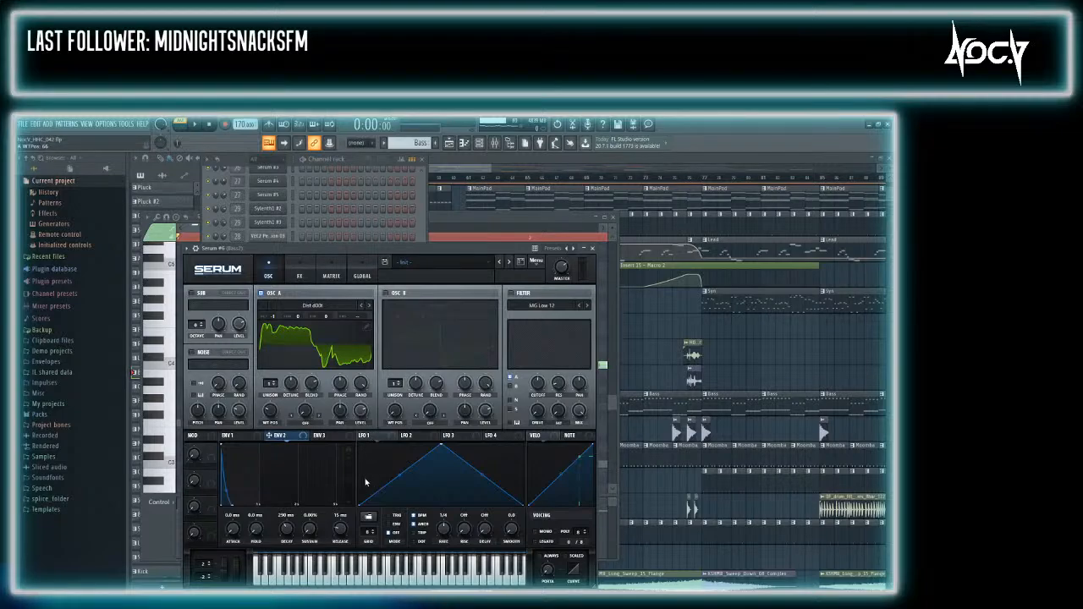
Audition successive oscillator A wavetables in Serum #6, including Prime and PWM Weird, sweeping the wavetable position on each with test notes
{"action": "left_click", "coordinate": [418, 380]}
{"action": "key", "text": "z"}
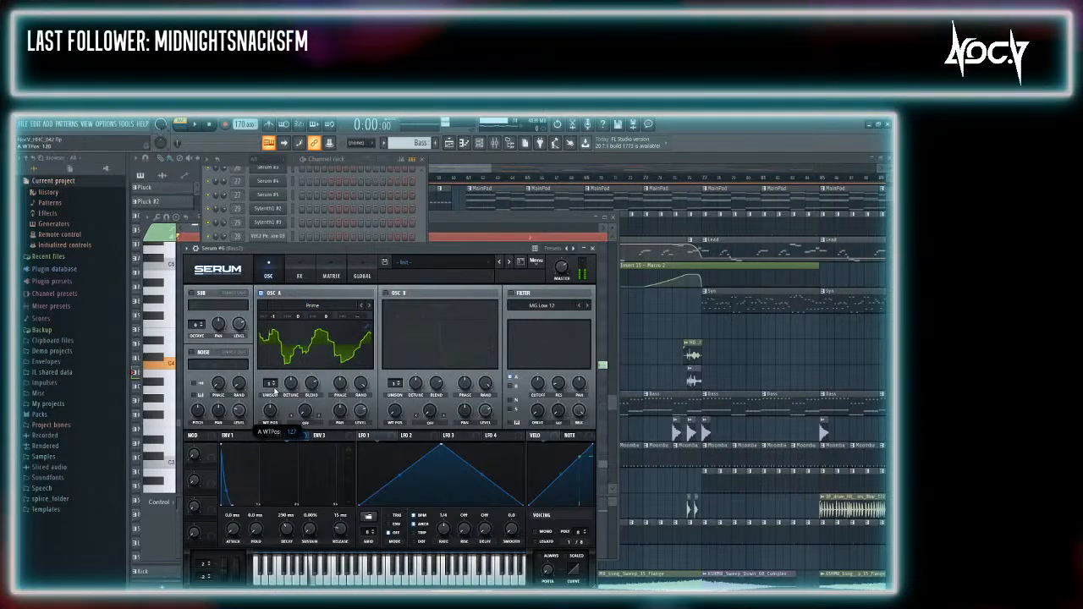
{"action": "left_click_drag", "start_coordinate": [272, 419], "coordinate": [279, 437]}
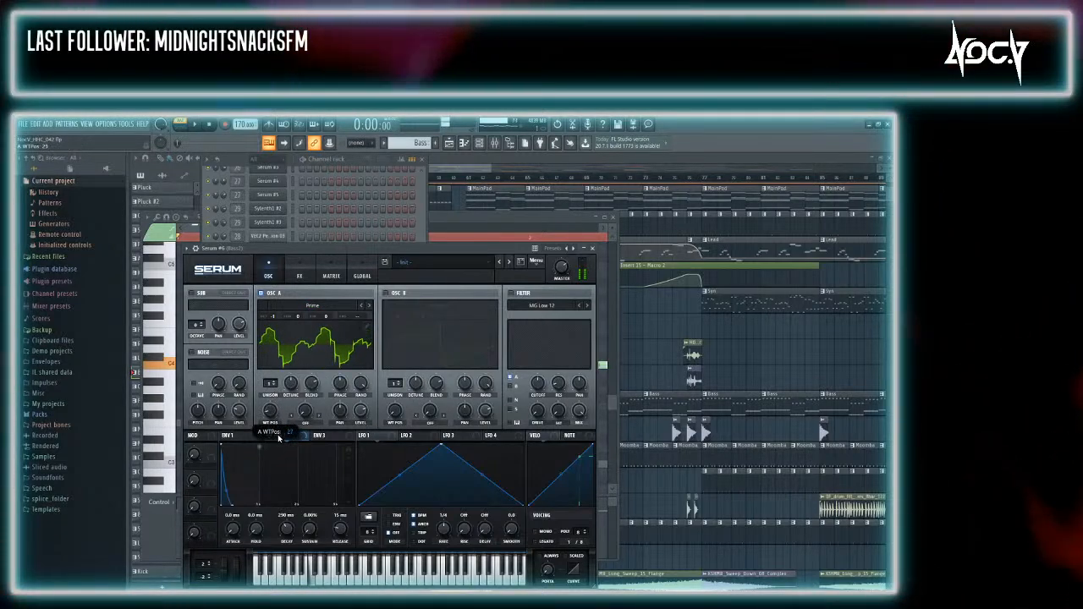
{"action": "left_click", "coordinate": [369, 306]}
{"action": "left_click_drag", "start_coordinate": [270, 418], "coordinate": [275, 431]}
{"action": "left_click", "coordinate": [369, 305]}
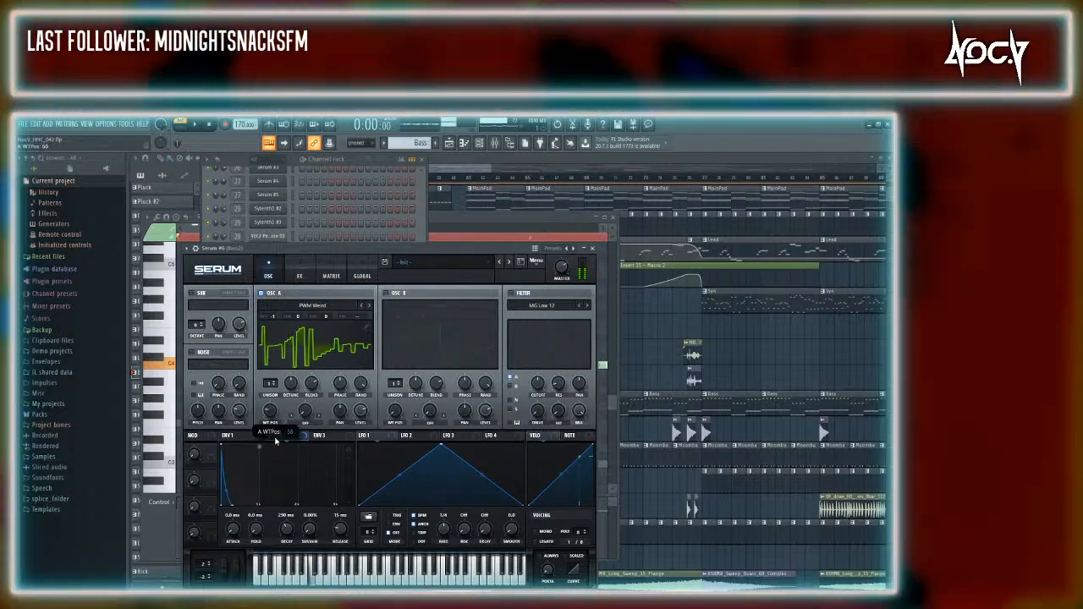
{"action": "left_click", "coordinate": [367, 306]}
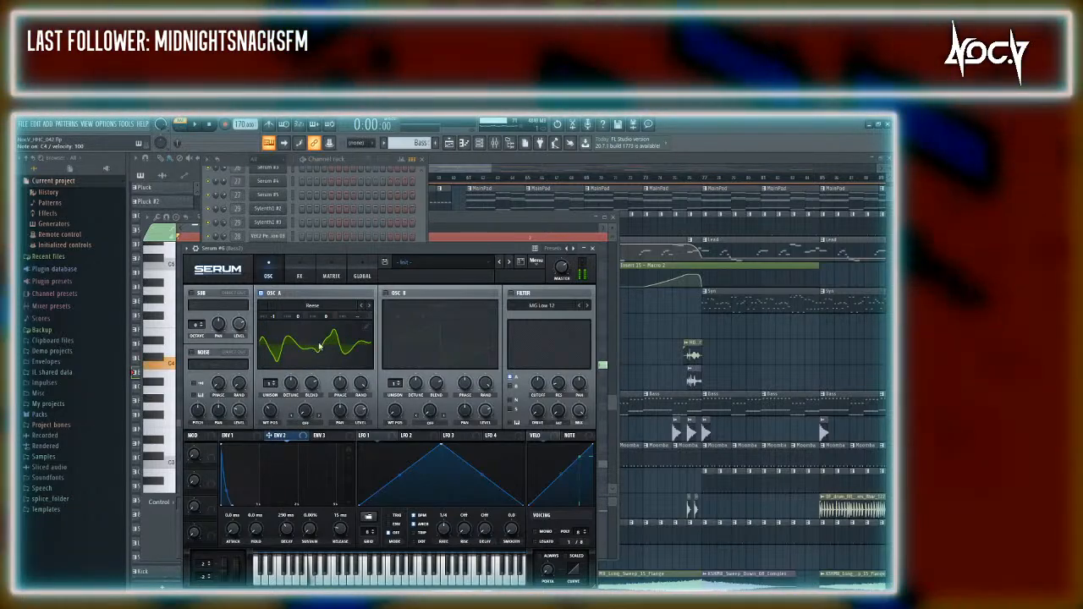
{"action": "mouse_move", "coordinate": [270, 429]}
{"action": "left_mouse_down"}
{"action": "mouse_move", "coordinate": [286, 408]}
{"action": "mouse_move", "coordinate": [283, 445]}
{"action": "left_mouse_up"}
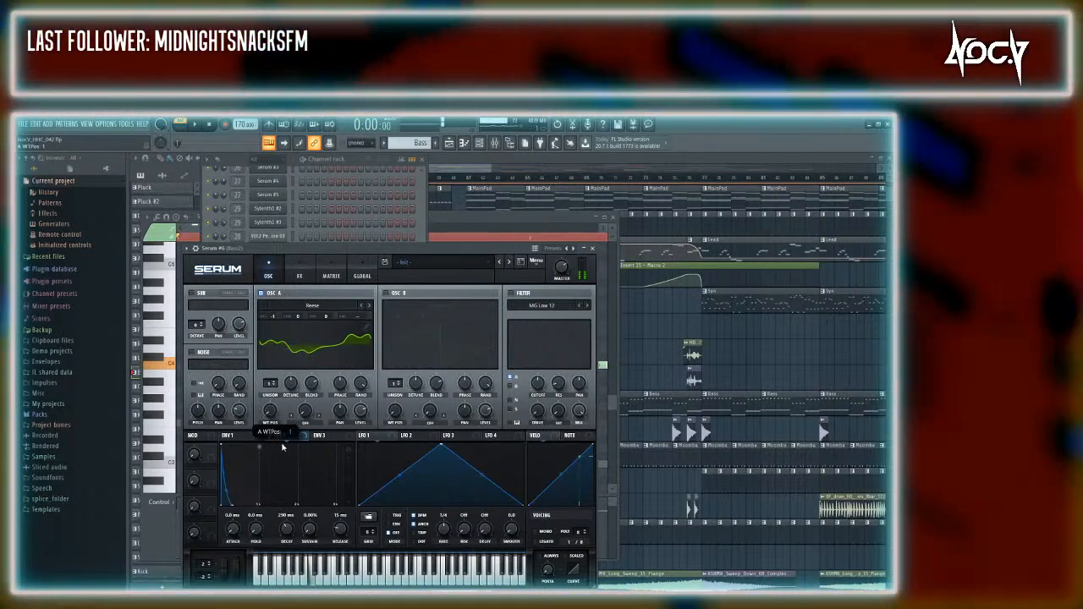
Load the Scream wavetable in oscillator A and modulate its wavetable position with Env 2 at an amount of about 51
{"action": "left_click", "coordinate": [371, 306]}
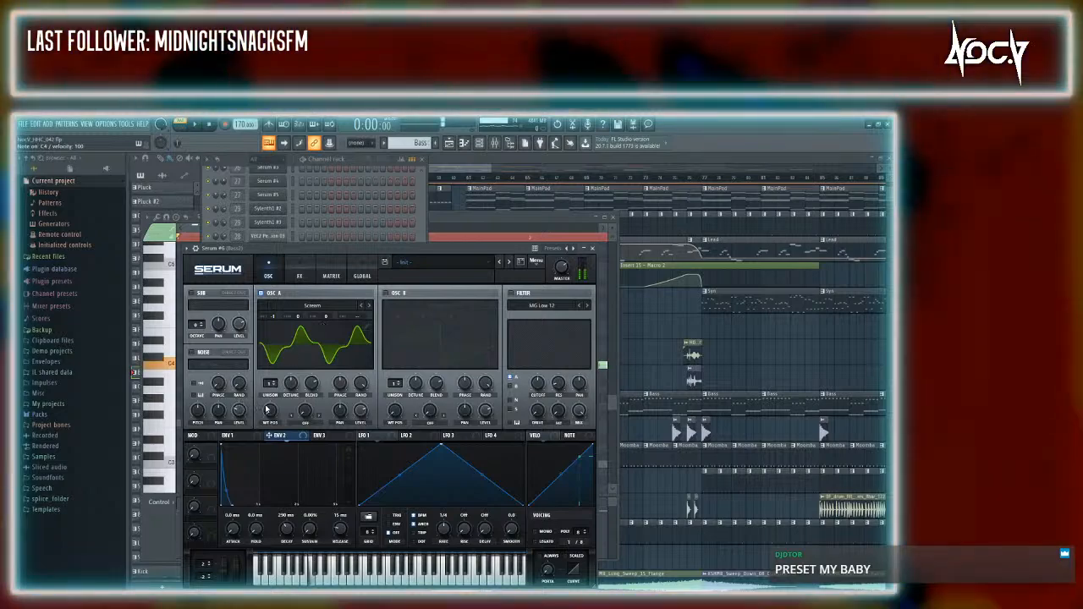
{"action": "left_click_drag", "start_coordinate": [280, 379], "coordinate": [280, 427]}
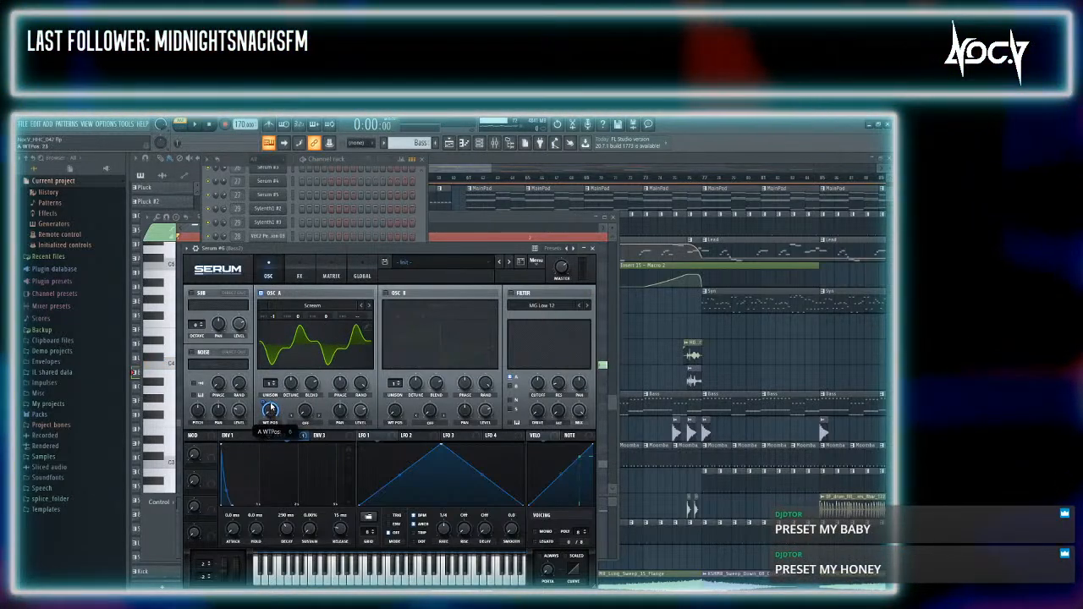
{"action": "left_click_drag", "start_coordinate": [268, 431], "coordinate": [271, 433]}
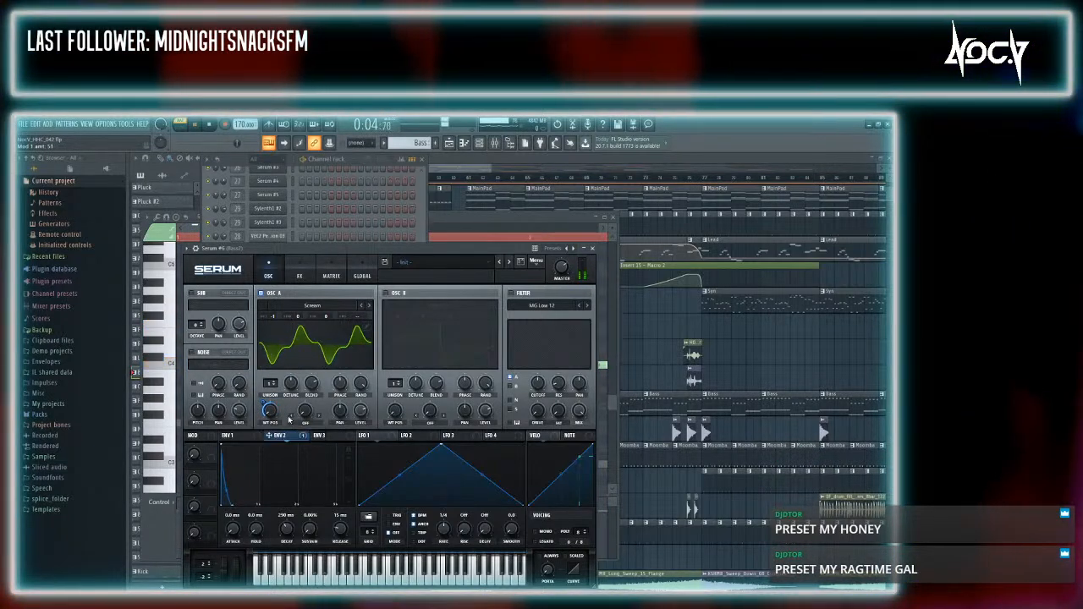
Audition the wavetables following Scream up to SSQ with the Bass pattern, and lower oscillator A's octave to -2
{"action": "left_click", "coordinate": [369, 306]}
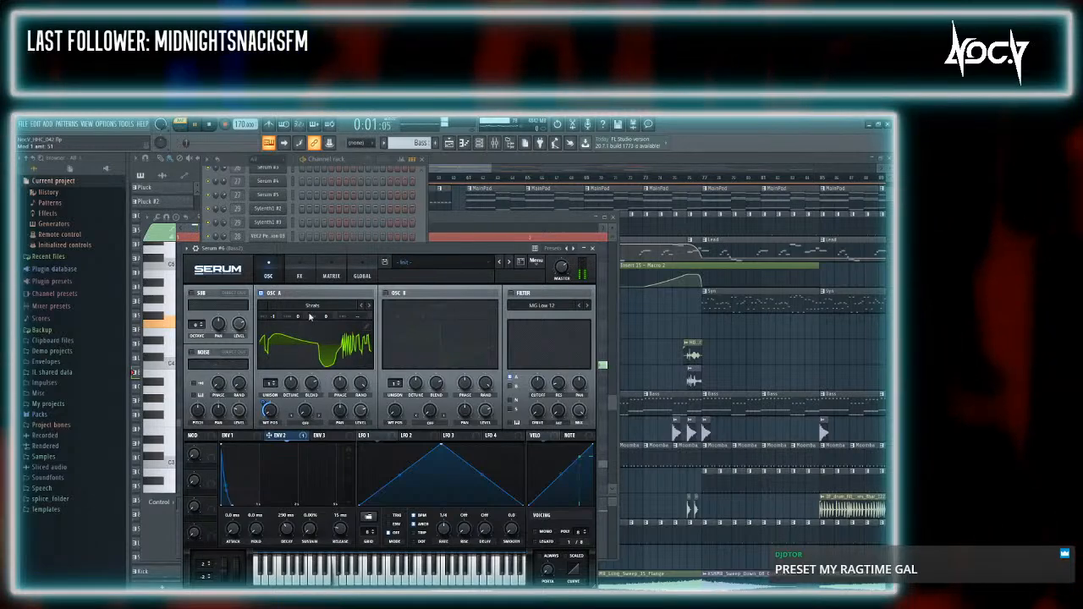
{"action": "left_click", "coordinate": [369, 305]}
{"action": "left_click", "coordinate": [368, 305]}
{"action": "left_click", "coordinate": [367, 307]}
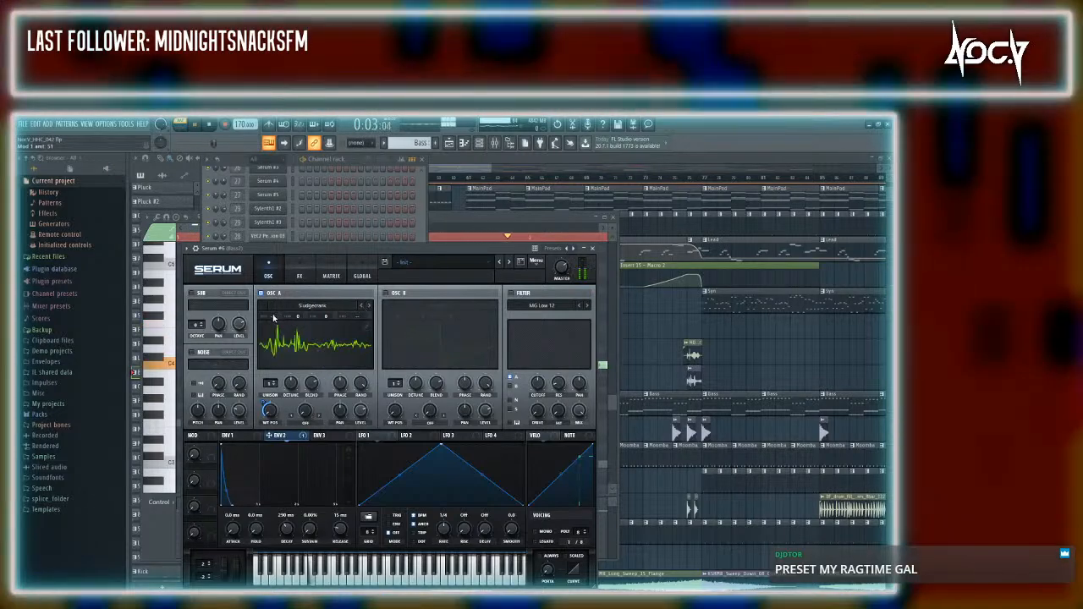
{"action": "left_click_drag", "start_coordinate": [273, 316], "coordinate": [274, 331]}
{"action": "left_click_drag", "start_coordinate": [276, 410], "coordinate": [280, 382]}
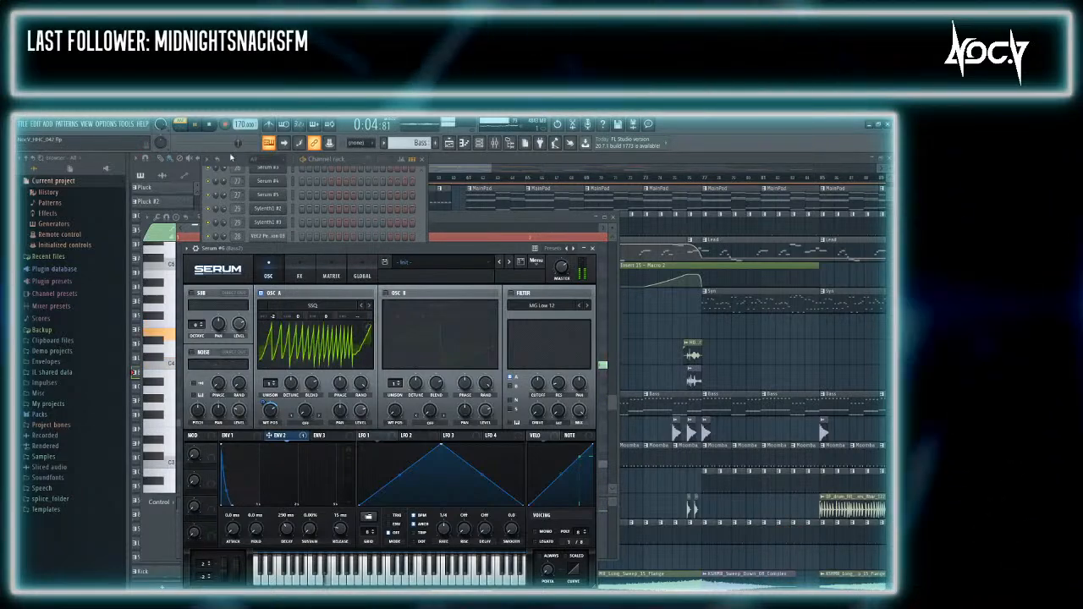
Load the Tigrs wavetable in oscillator A and set Env 2's wavetable position modulation to about -24 while auditioning
{"action": "left_click", "coordinate": [211, 126]}
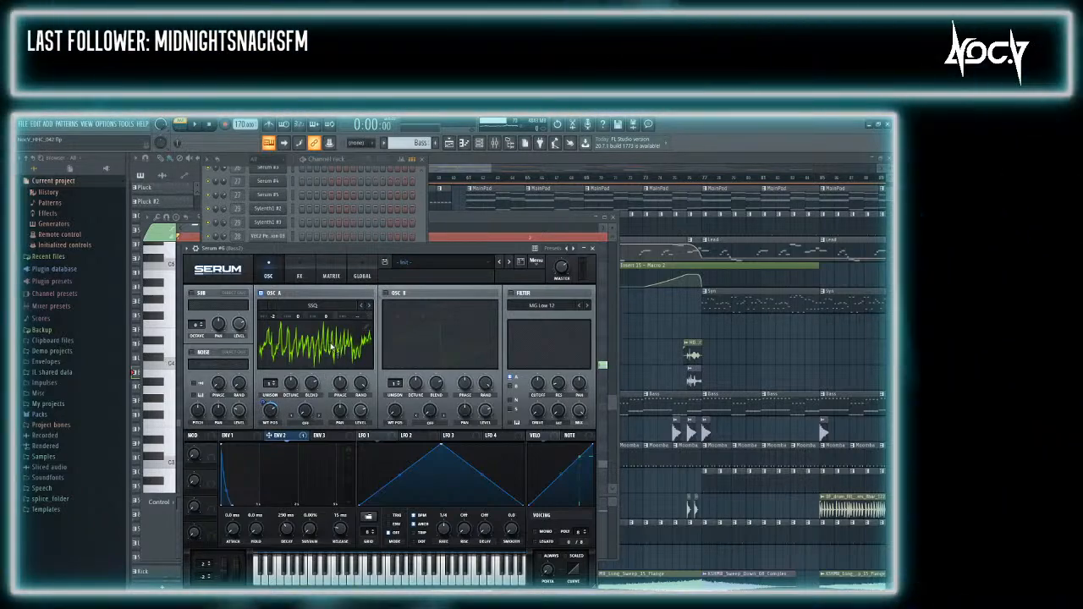
{"action": "key", "text": "z"}
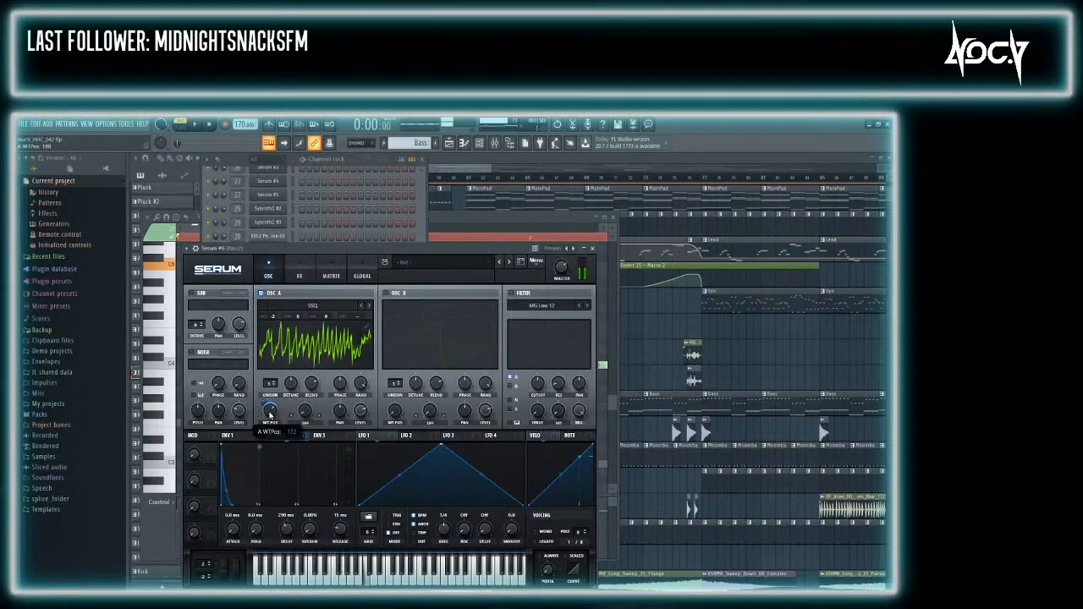
{"action": "mouse_move", "coordinate": [261, 405]}
{"action": "left_mouse_down"}
{"action": "mouse_move", "coordinate": [272, 473]}
{"action": "mouse_move", "coordinate": [274, 415]}
{"action": "left_mouse_up"}
{"action": "left_click", "coordinate": [368, 306]}
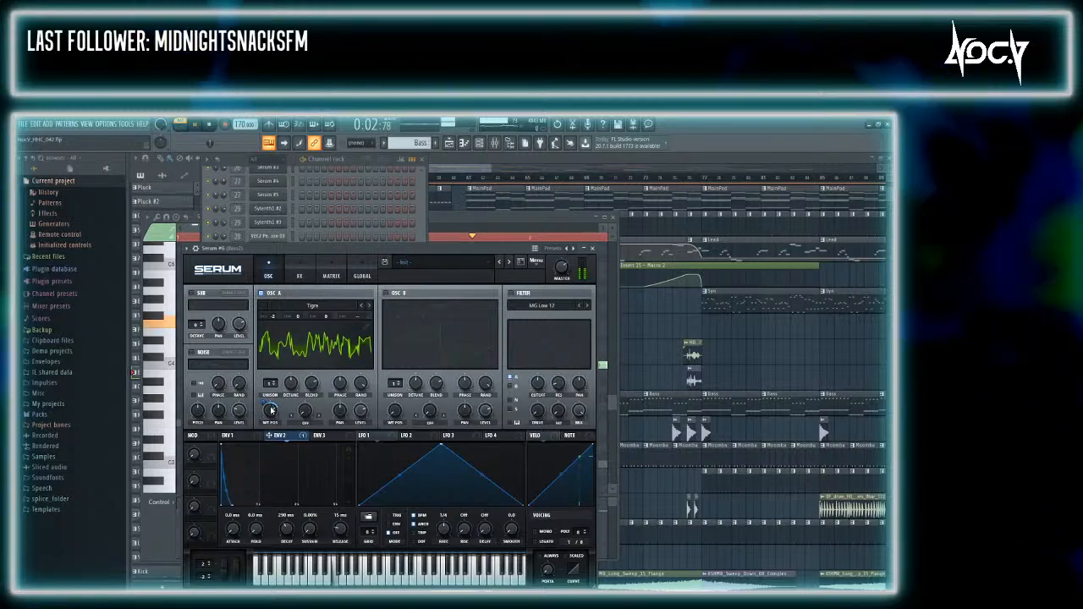
{"action": "left_click_drag", "start_coordinate": [266, 408], "coordinate": [272, 443]}
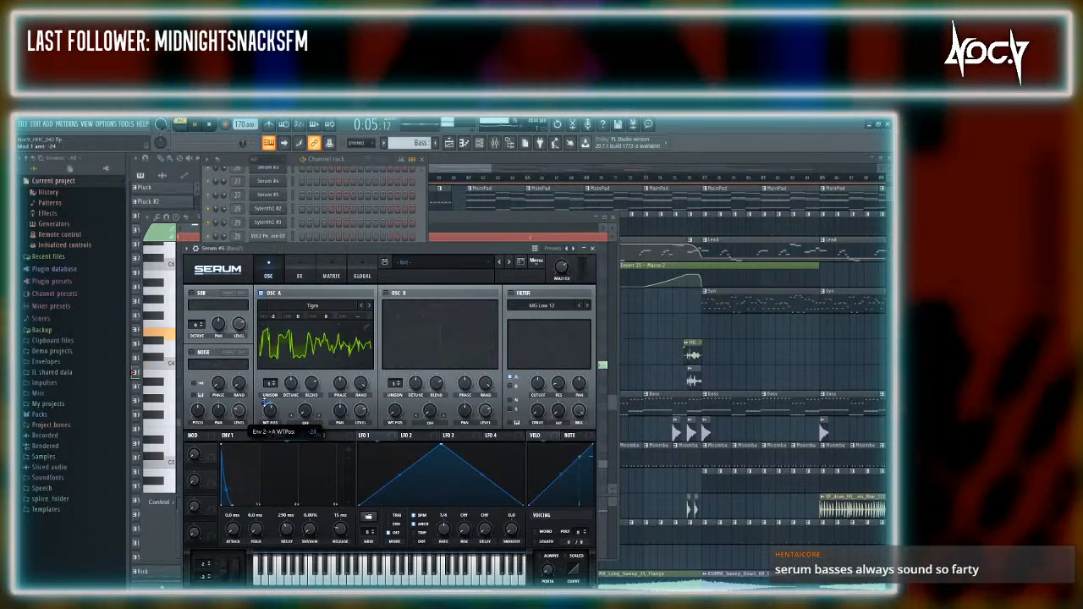
{"action": "key", "text": "space"}
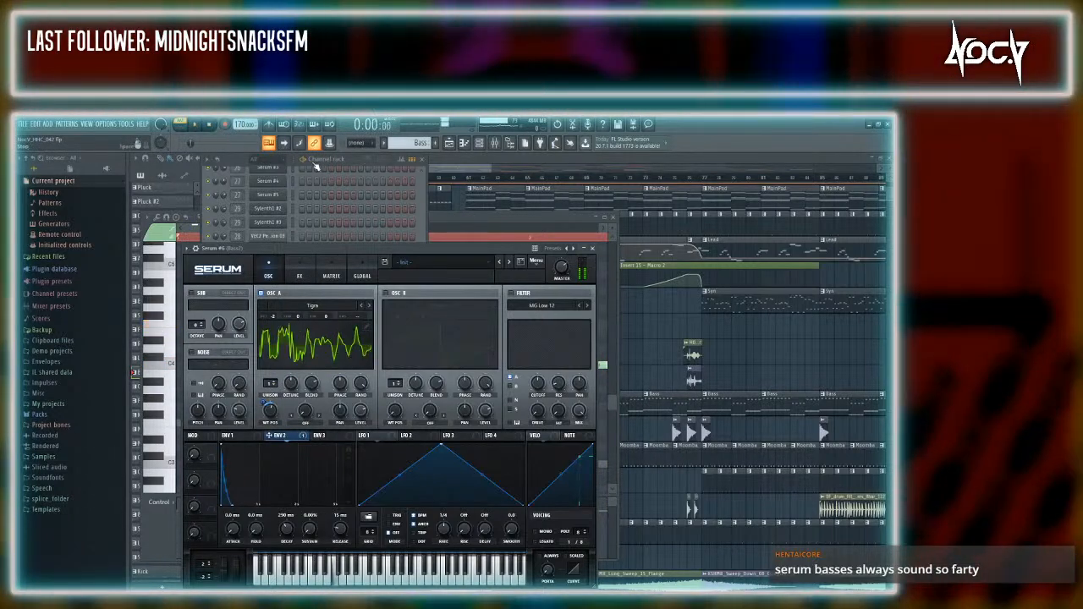
Check the FabFilter Pro-Q 2 low-cut curve on Serum #6's Bass2 mixer track
{"action": "left_click", "coordinate": [316, 166]}
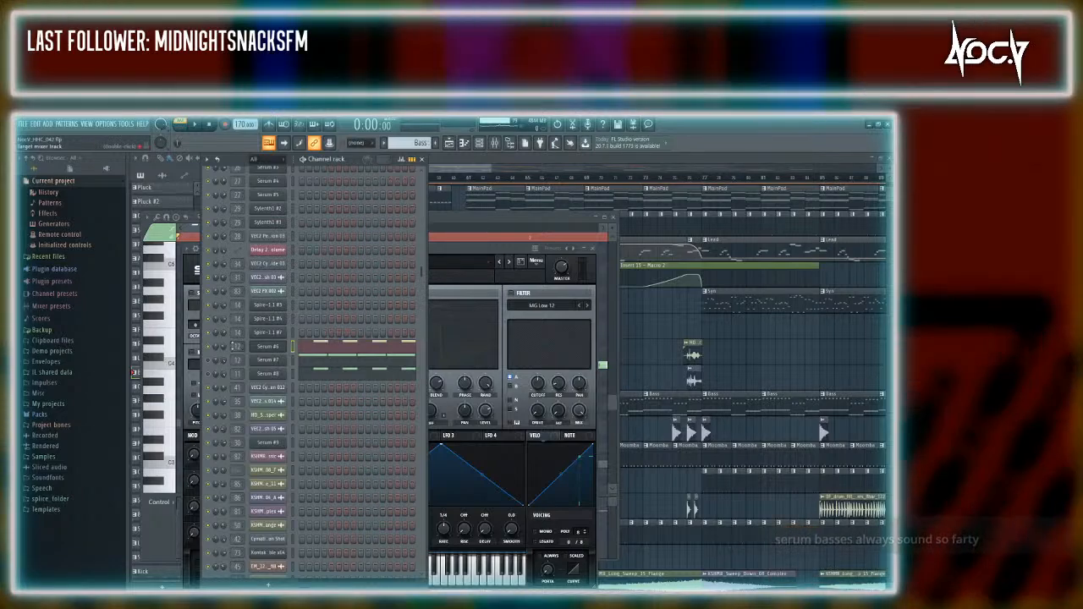
{"action": "key", "text": "F9"}
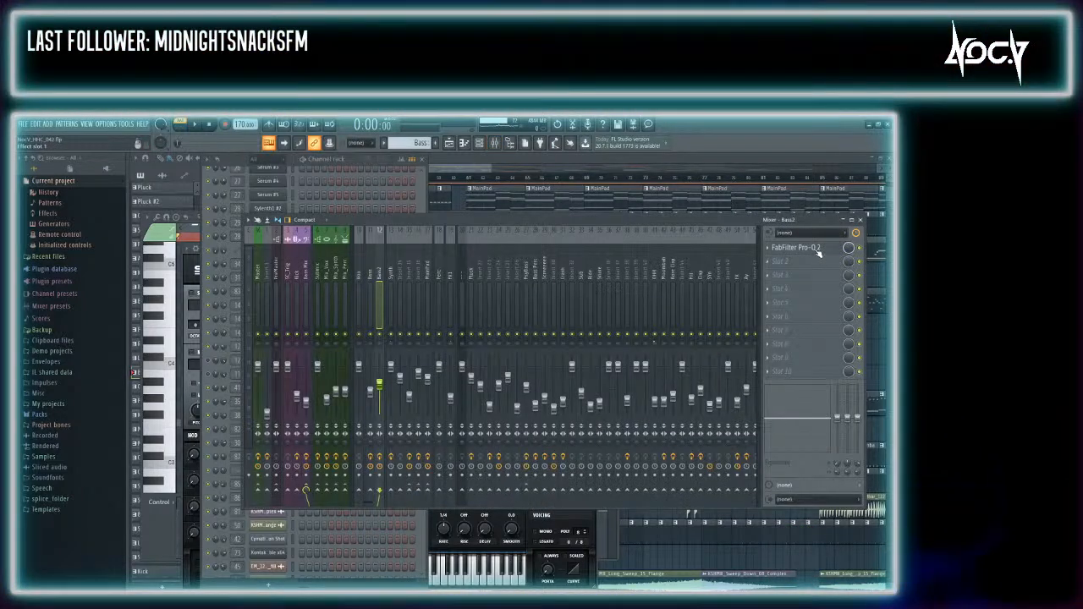
{"action": "left_click", "coordinate": [787, 253]}
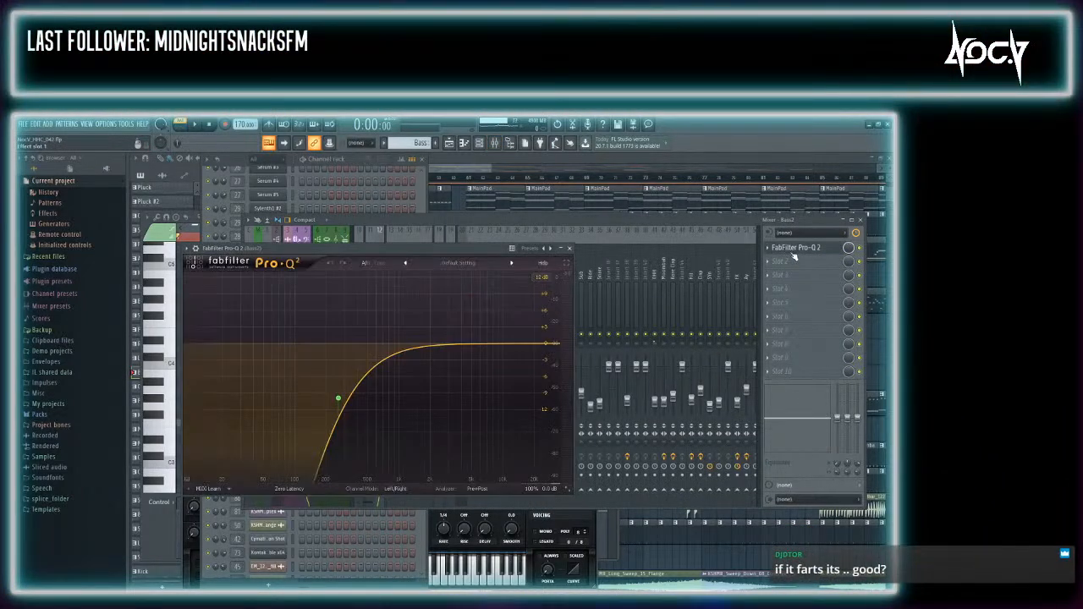
{"action": "left_click", "coordinate": [792, 253]}
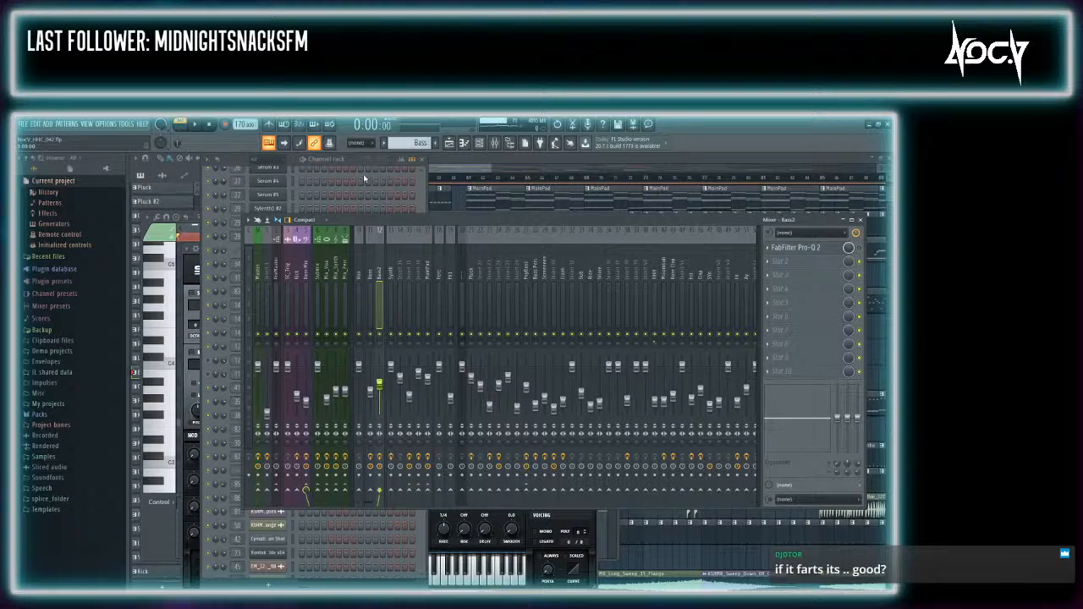
{"action": "left_click", "coordinate": [351, 168]}
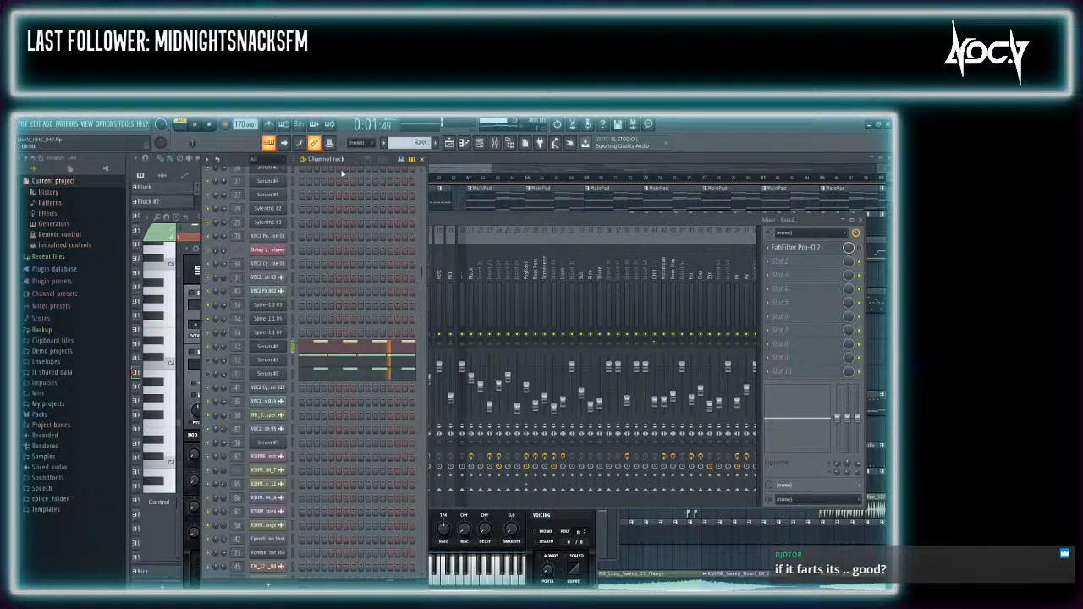
Refine oscillator A's wavetable position and its Env 2 modulation in Serum #6, shortening Env 2's decay to 205 ms
{"action": "left_click", "coordinate": [263, 349]}
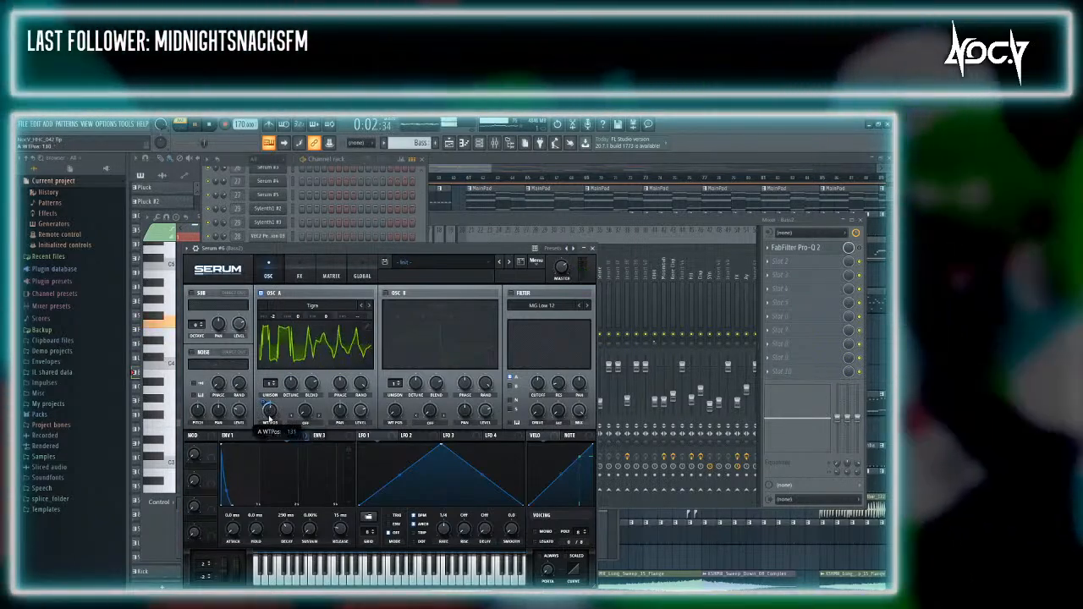
{"action": "left_click_drag", "start_coordinate": [269, 428], "coordinate": [262, 396]}
{"action": "left_click", "coordinate": [280, 435]}
{"action": "mouse_move", "coordinate": [286, 530]}
{"action": "left_mouse_down"}
{"action": "mouse_move", "coordinate": [288, 544]}
{"action": "mouse_move", "coordinate": [293, 536]}
{"action": "left_mouse_up"}
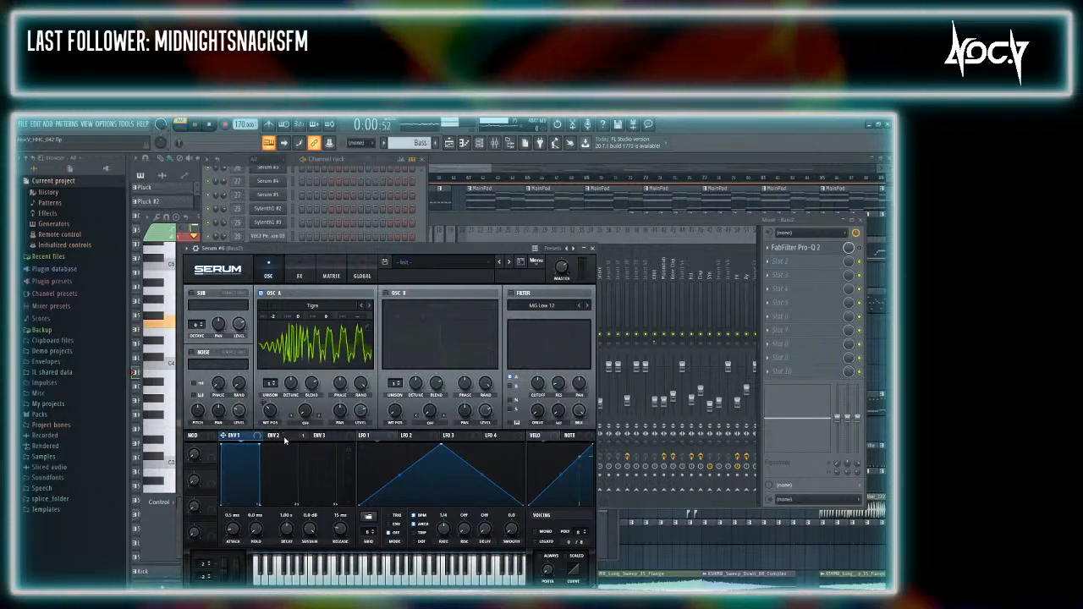
{"action": "key", "text": "space"}
{"action": "left_click", "coordinate": [276, 435]}
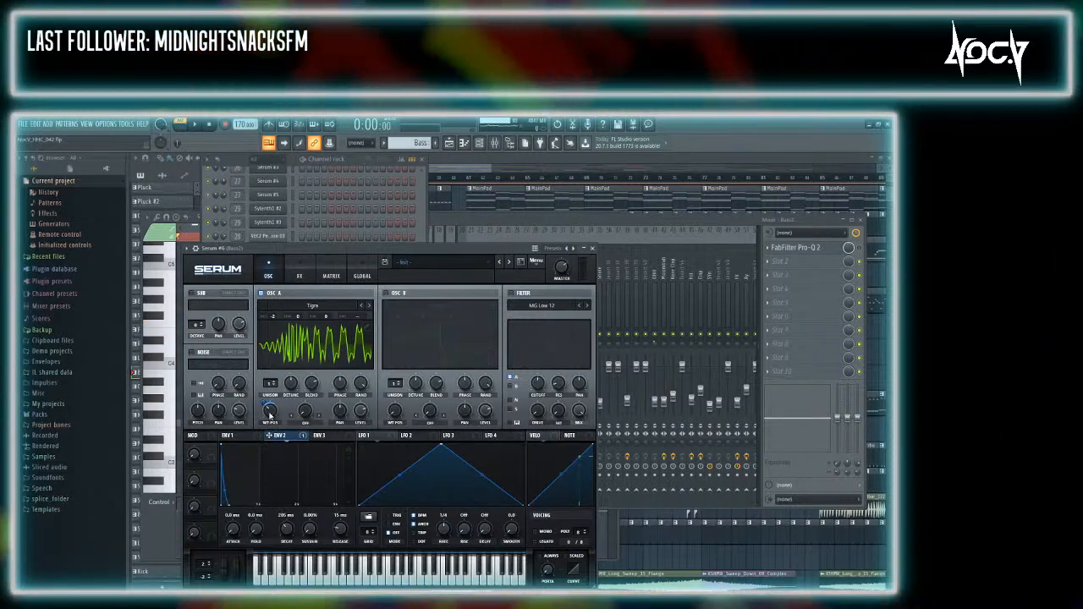
{"action": "key", "text": "space"}
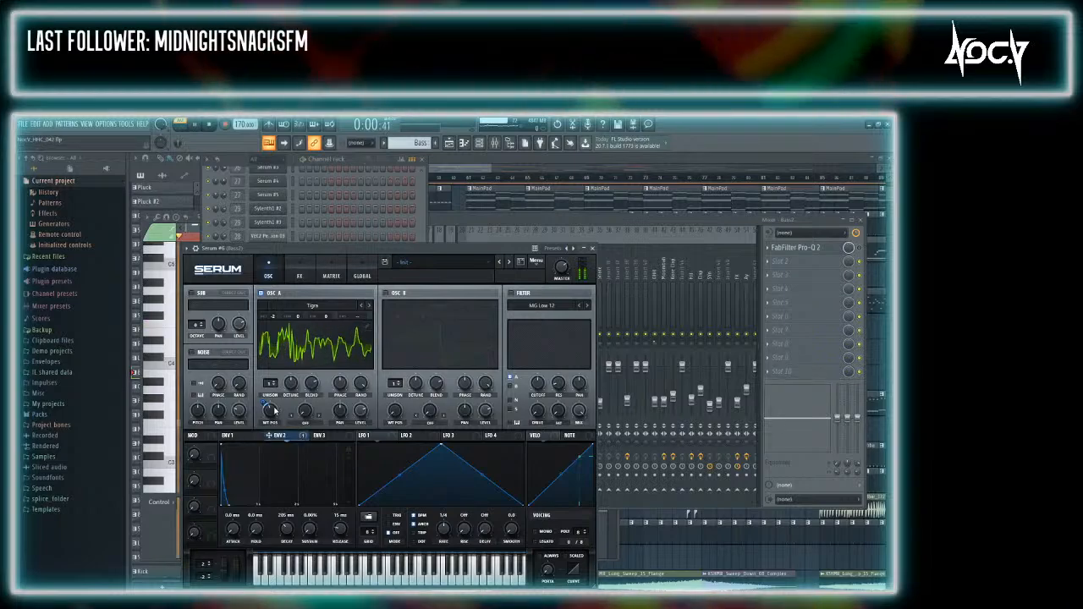
{"action": "left_click_drag", "start_coordinate": [264, 404], "coordinate": [271, 286]}
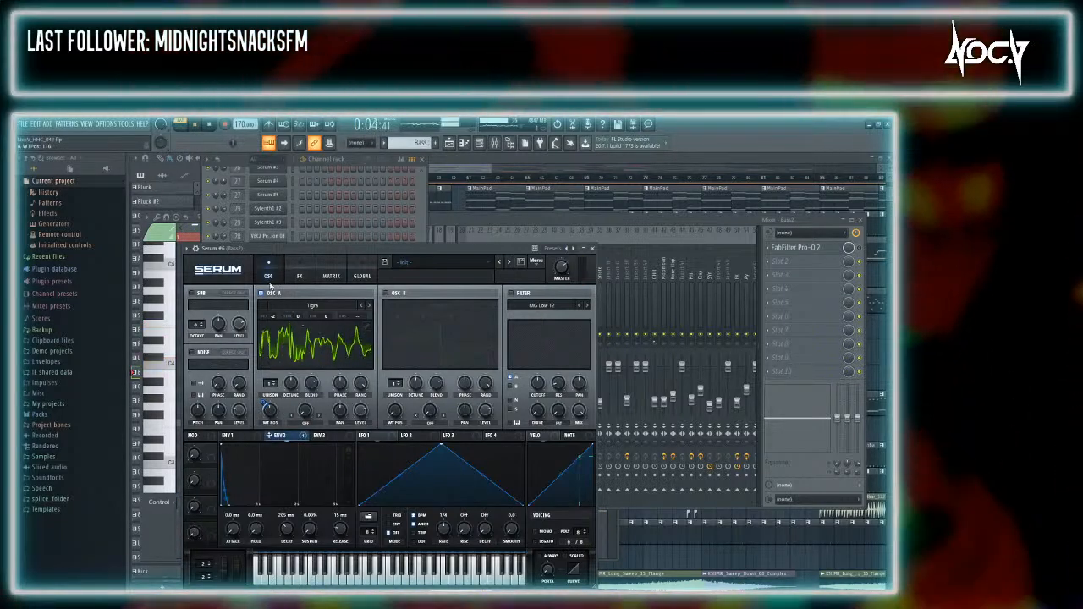
Add Tube distortion to Serum #6 with its filter set to Pre, adjust the filter blend and cutoff, and raise the drive to nearly full
{"action": "left_click", "coordinate": [299, 276]}
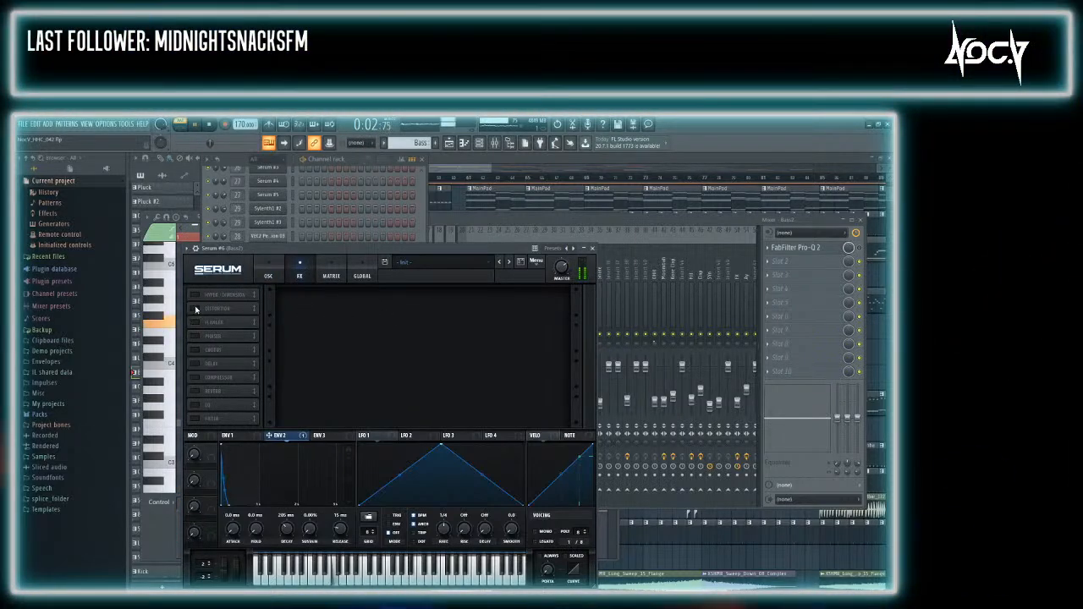
{"action": "left_click", "coordinate": [391, 303]}
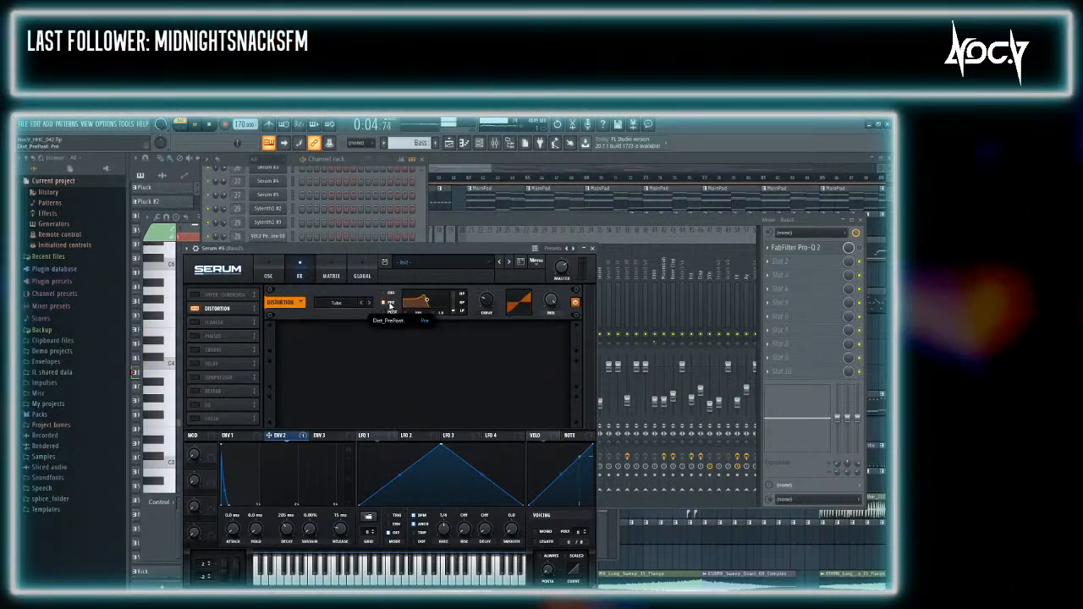
{"action": "left_click_drag", "start_coordinate": [486, 303], "coordinate": [485, 269]}
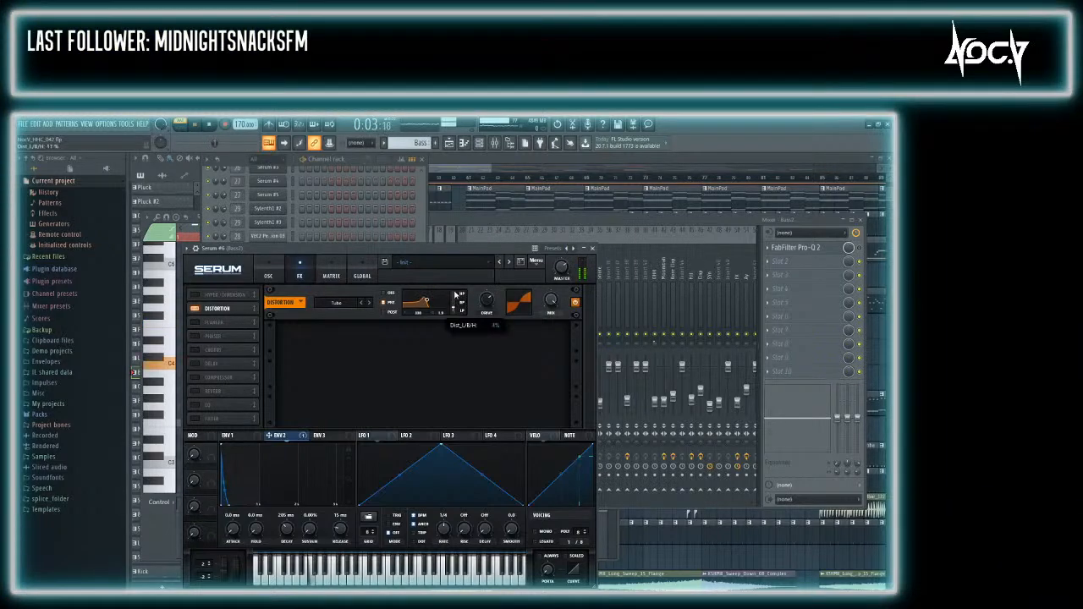
{"action": "left_click_drag", "start_coordinate": [454, 240], "coordinate": [440, 203]}
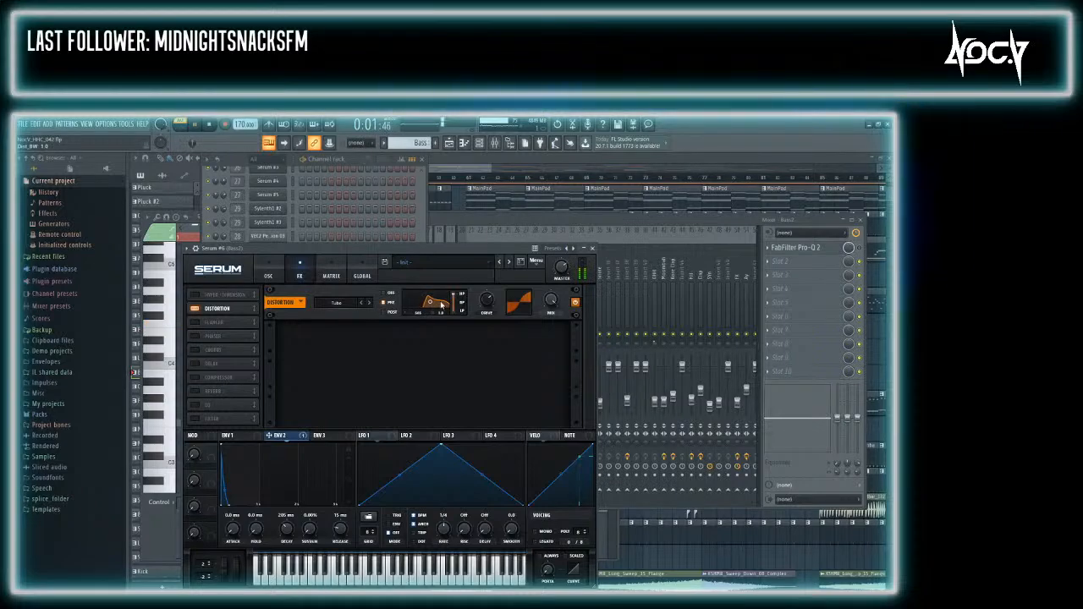
{"action": "left_click_drag", "start_coordinate": [486, 301], "coordinate": [456, 271]}
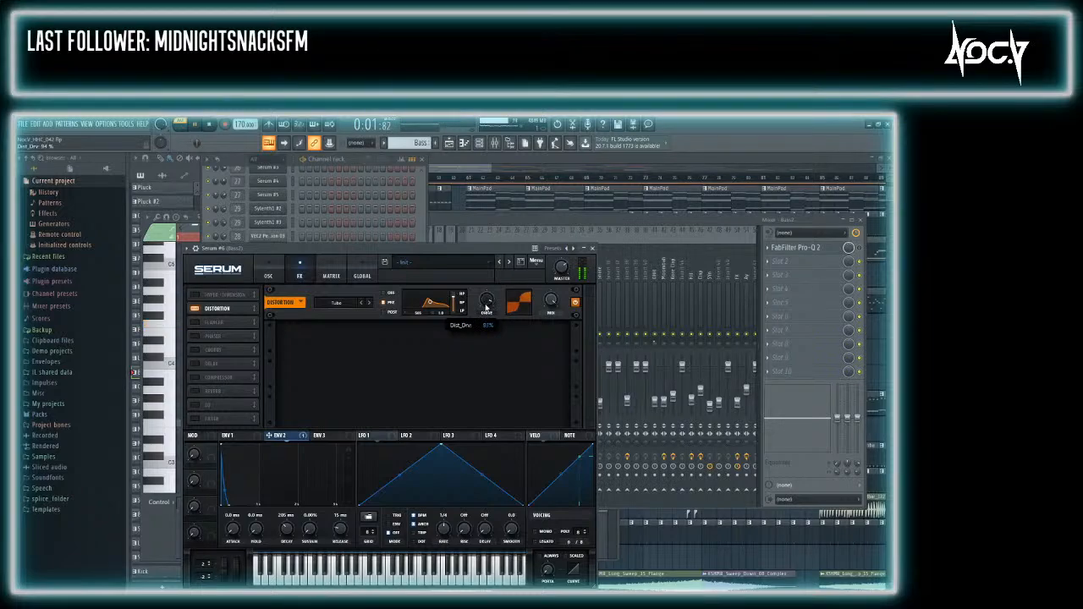
{"action": "scroll", "coordinate": [486, 301], "scroll_direction": "down", "scroll_amount": 1}
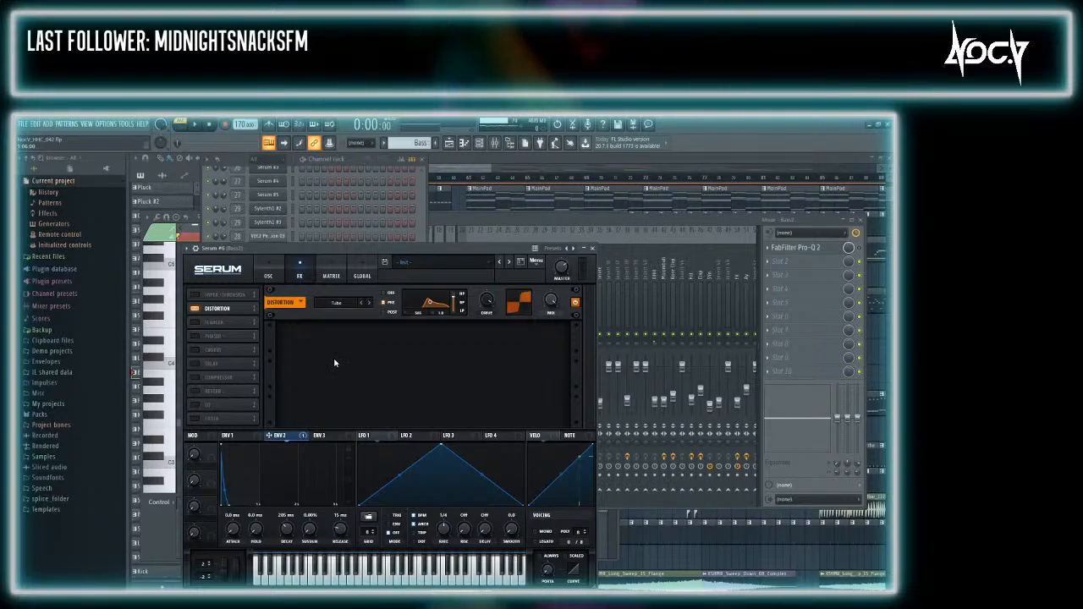
Check the Bass2 track in the mixer against the Serum #6, #7 and #8 channels of the Bass pattern
{"action": "left_click", "coordinate": [348, 161]}
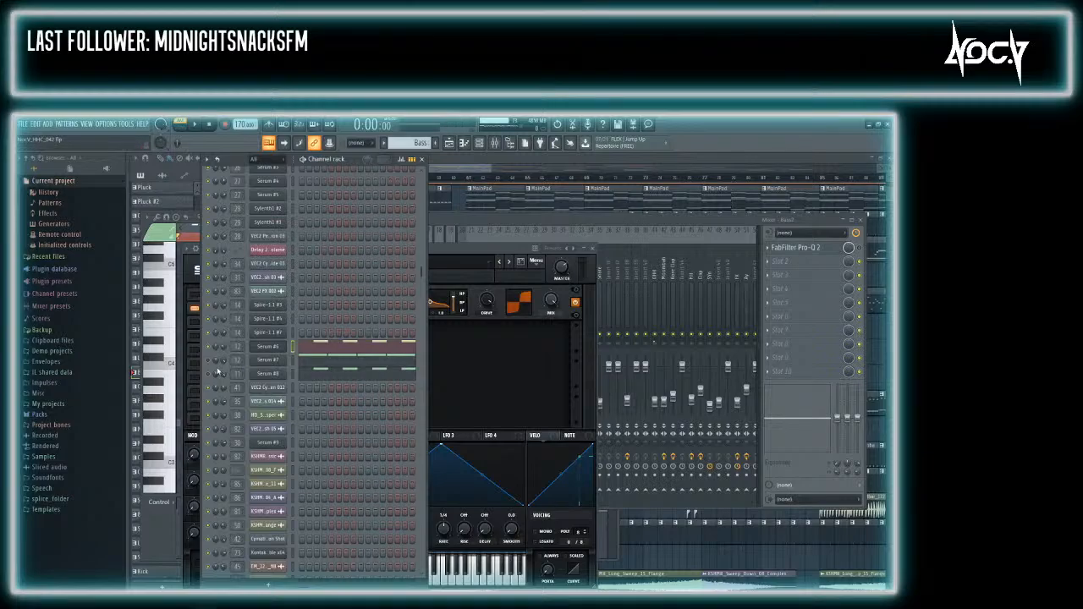
{"action": "key", "text": "F9"}
{"action": "key", "text": "F9"}
{"action": "key", "text": "F9"}
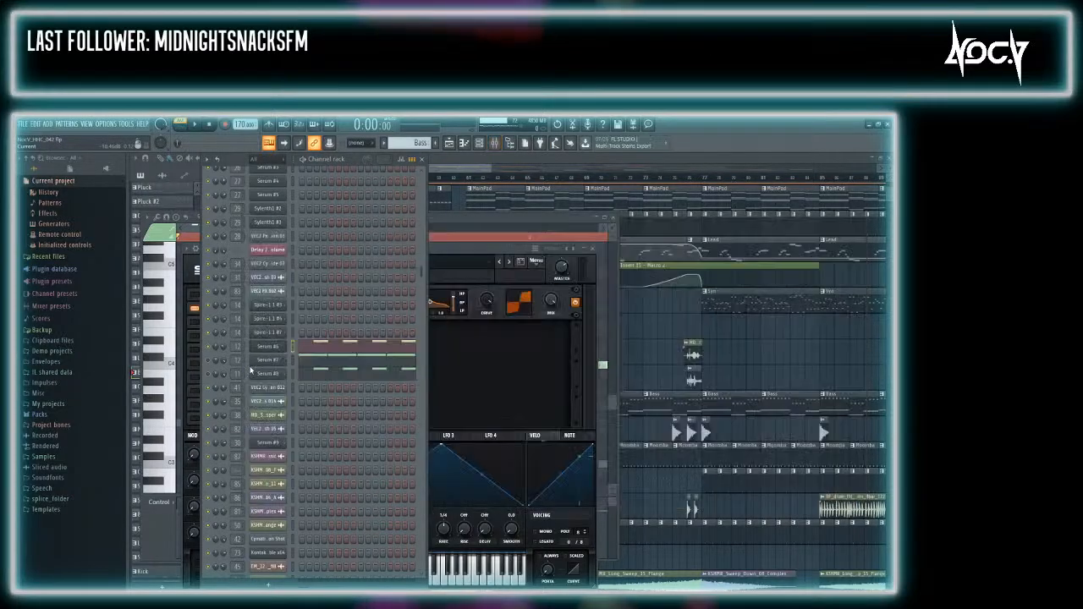
{"action": "key", "text": "F9"}
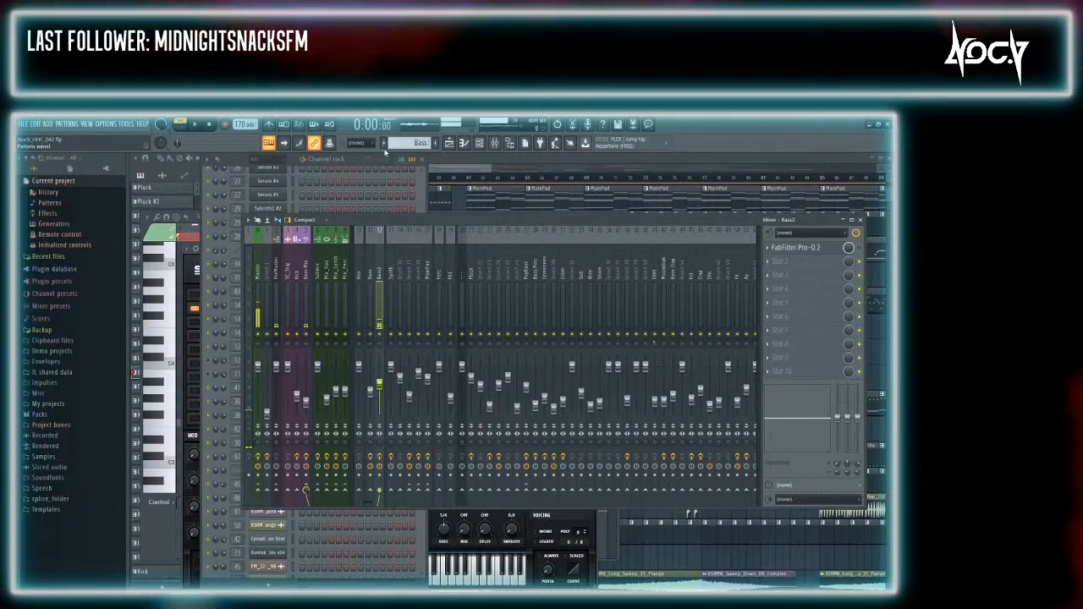
Check FabFilter Pro-Q 2's effect on the Bass2 track and set the Serum #7 channel's volume to 74%
{"action": "left_click", "coordinate": [364, 160]}
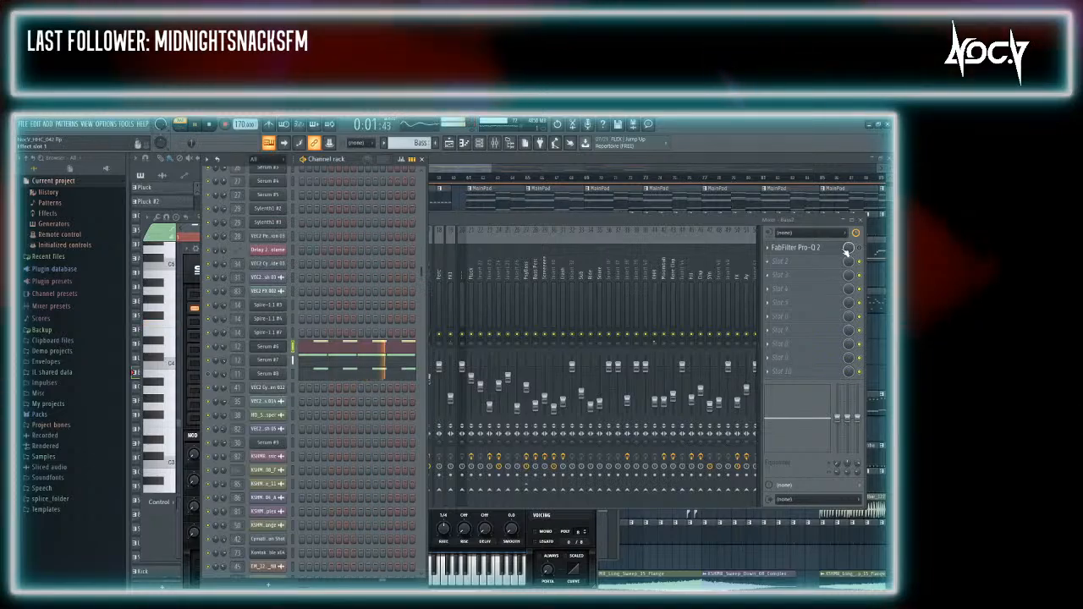
{"action": "left_click", "coordinate": [859, 247]}
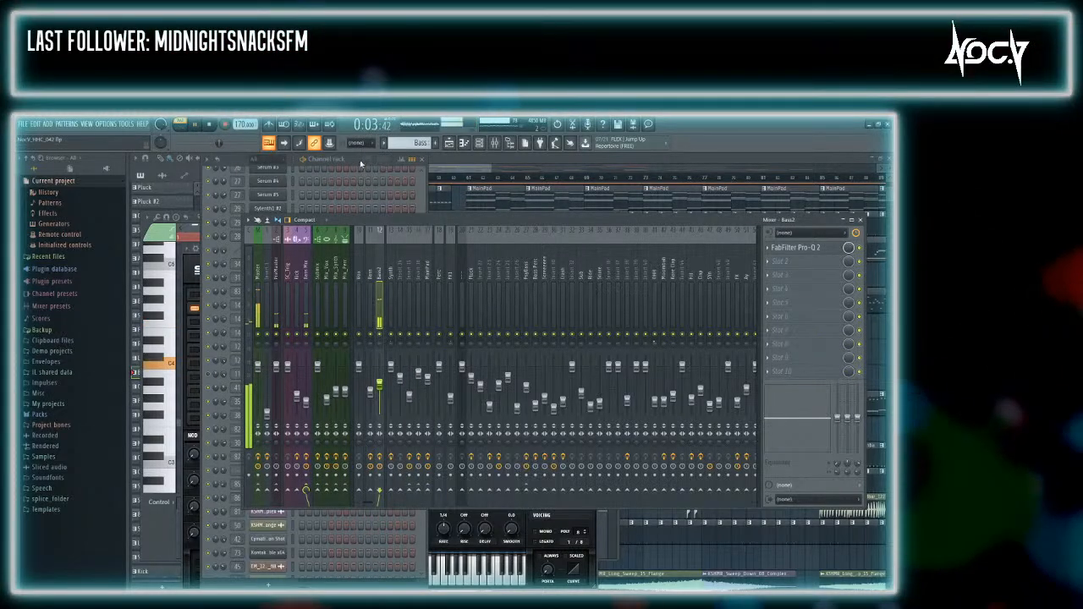
{"action": "left_click", "coordinate": [223, 357]}
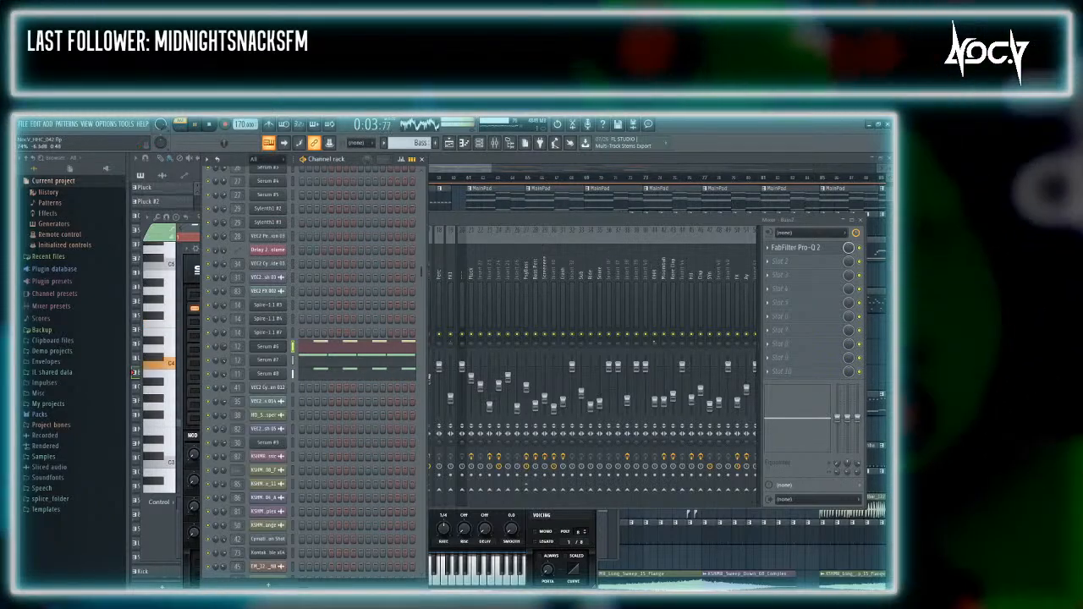
Reopen Serum #6's effects and readjust the Tube distortion filter, setting its blend to about 97% and changing its bandwidth
{"action": "left_click", "coordinate": [262, 349]}
{"action": "left_click", "coordinate": [262, 350]}
{"action": "key", "text": "space"}
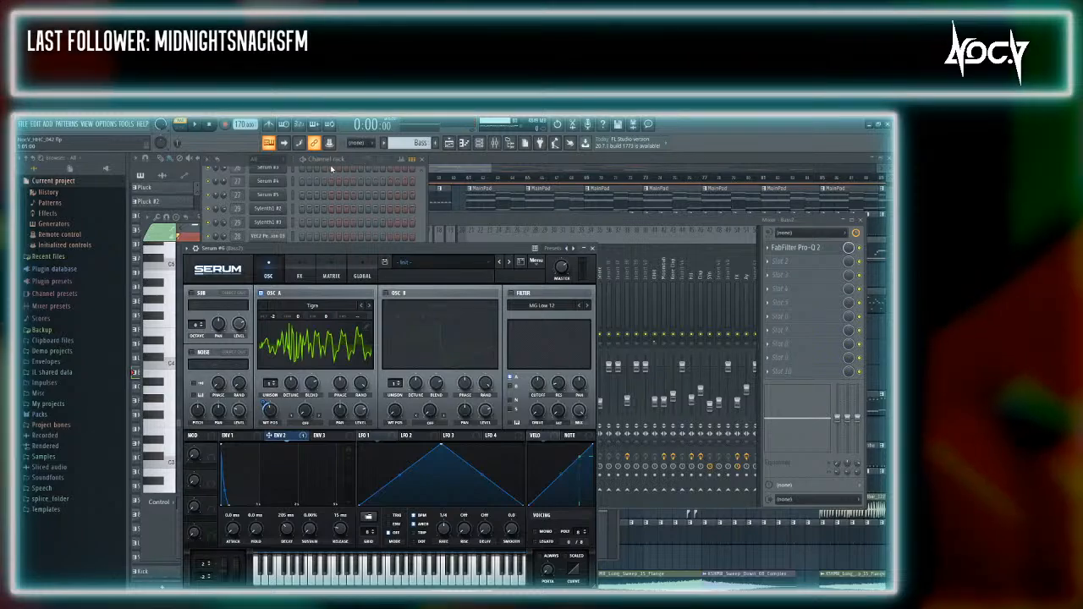
{"action": "left_click", "coordinate": [331, 165]}
{"action": "left_click", "coordinate": [272, 348]}
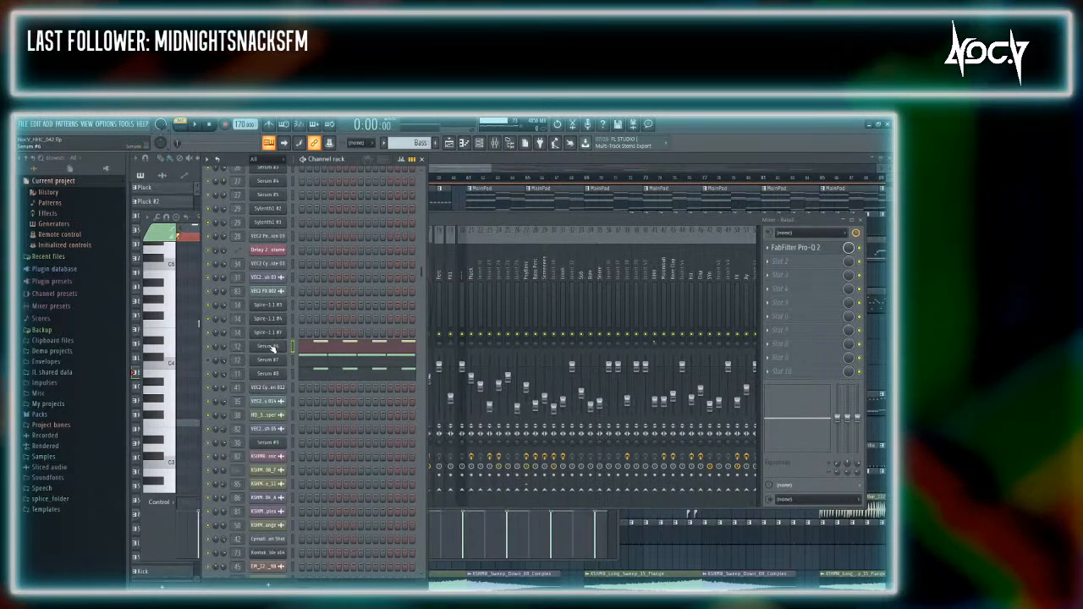
{"action": "left_click", "coordinate": [272, 349]}
{"action": "left_click", "coordinate": [331, 276]}
{"action": "left_click", "coordinate": [299, 276]}
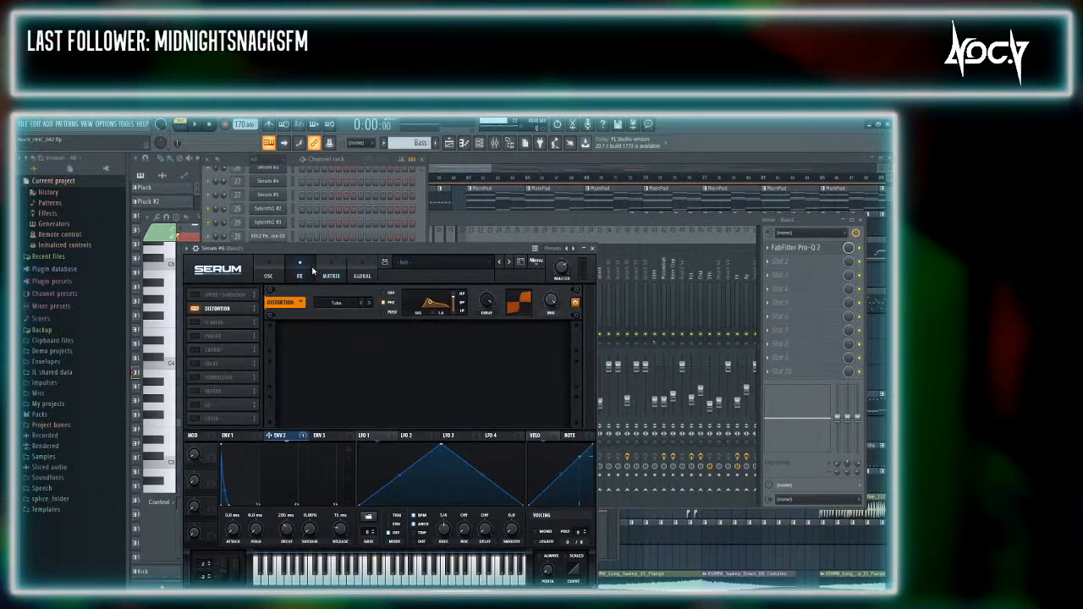
{"action": "left_click_drag", "start_coordinate": [454, 300], "coordinate": [429, 313]}
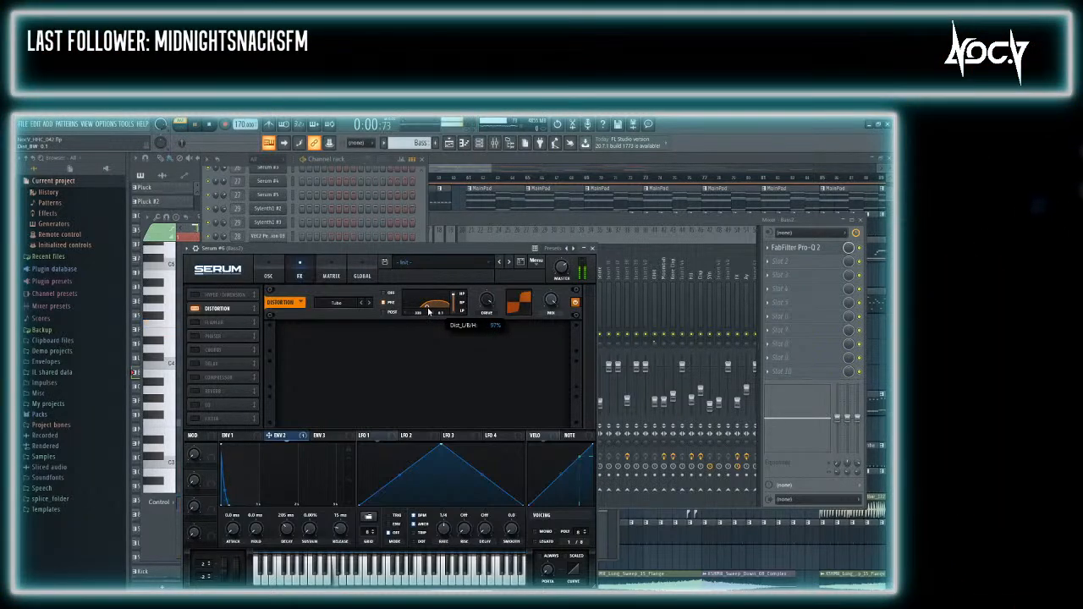
Compare the Bass layers and set Serum #6's distortion drive to 95%
{"action": "left_click", "coordinate": [350, 163]}
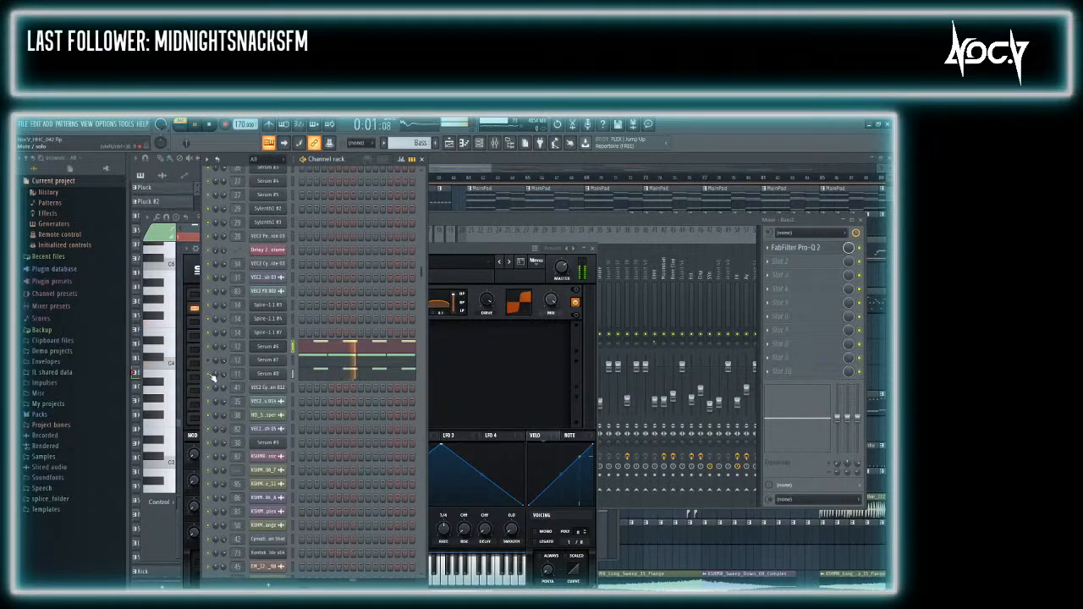
{"action": "left_click", "coordinate": [484, 296]}
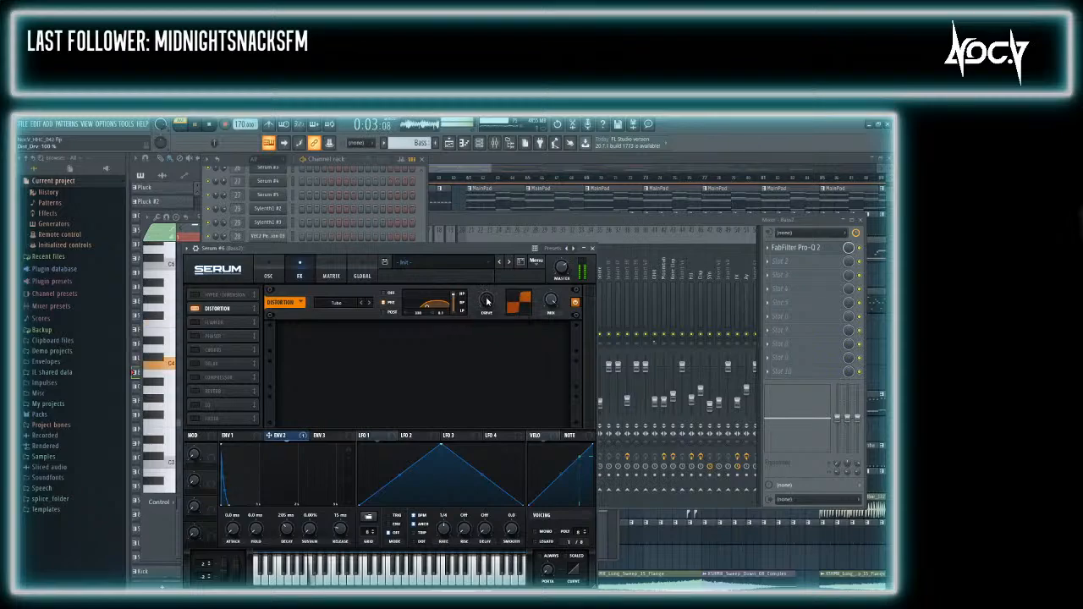
{"action": "mouse_move", "coordinate": [486, 305]}
{"action": "left_mouse_down"}
{"action": "mouse_move", "coordinate": [417, 310]}
{"action": "mouse_move", "coordinate": [487, 310]}
{"action": "left_mouse_up"}
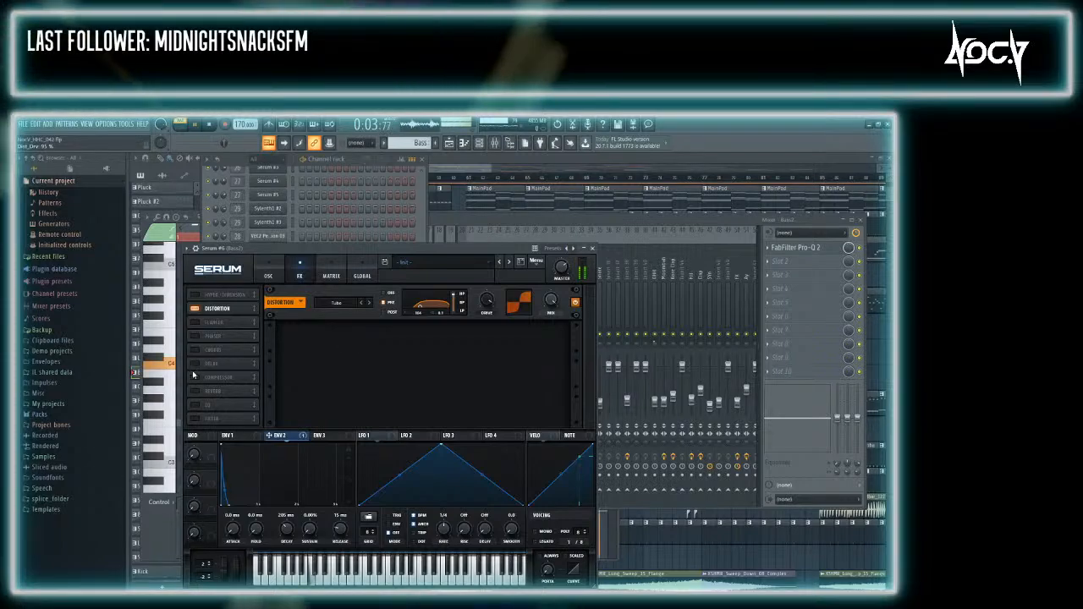
Enable Serum #6's EQ with the low band at 443 Hz and about 16 dB gain, and set the layer's channel volume to -4.9 dB
{"action": "left_click", "coordinate": [195, 404]}
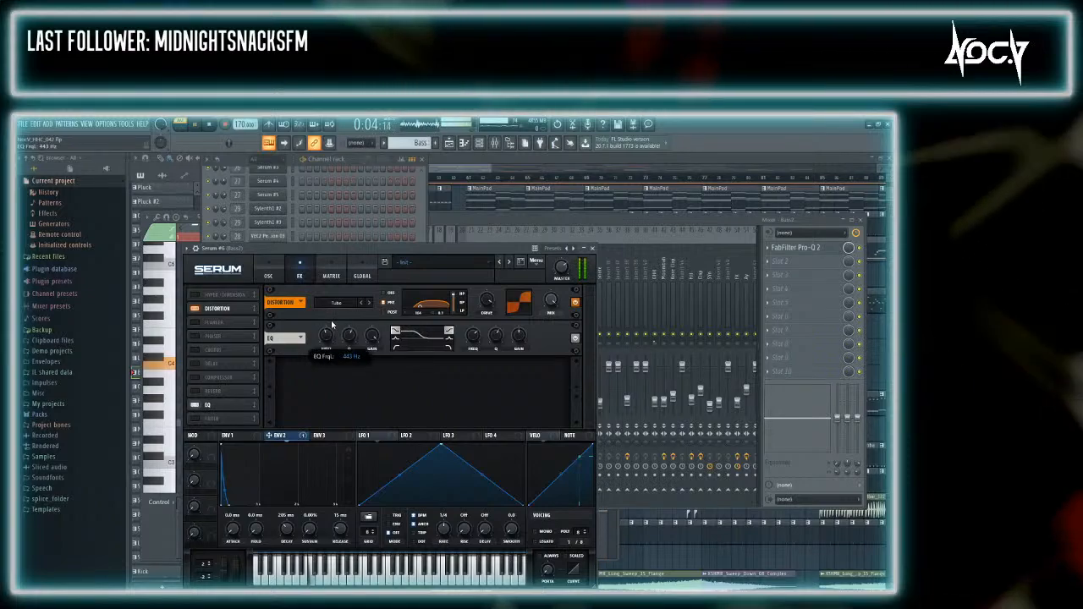
{"action": "left_click_drag", "start_coordinate": [332, 324], "coordinate": [372, 356]}
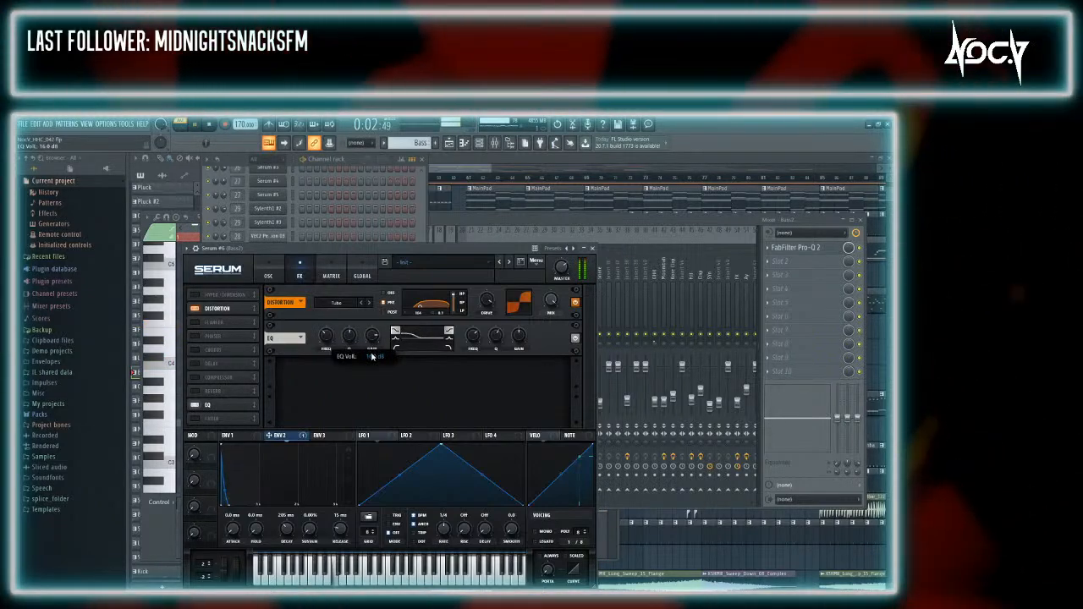
{"action": "left_click", "coordinate": [353, 161]}
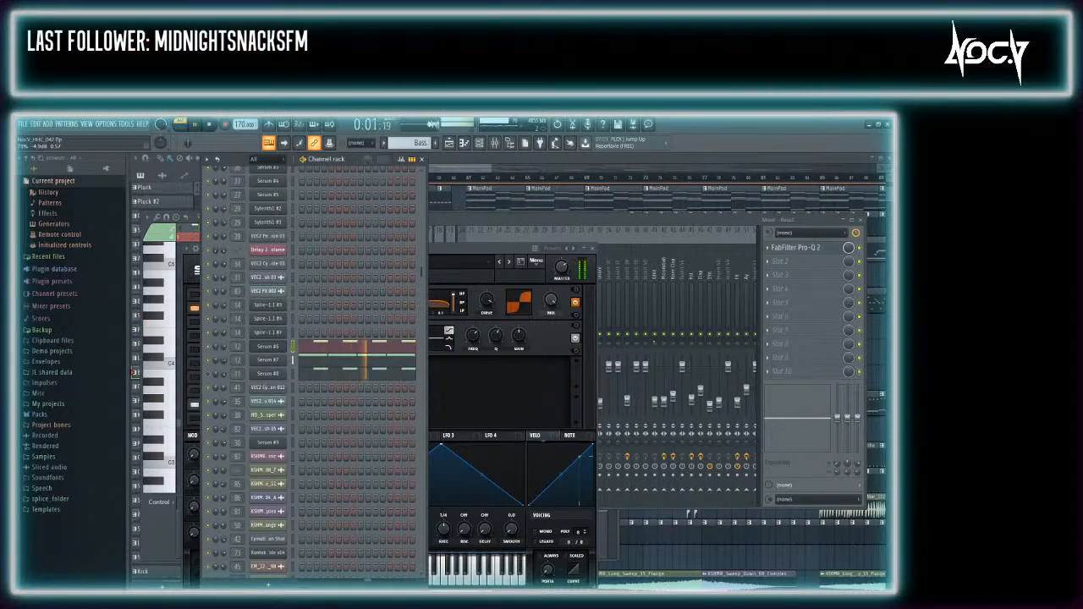
{"action": "left_click", "coordinate": [256, 364]}
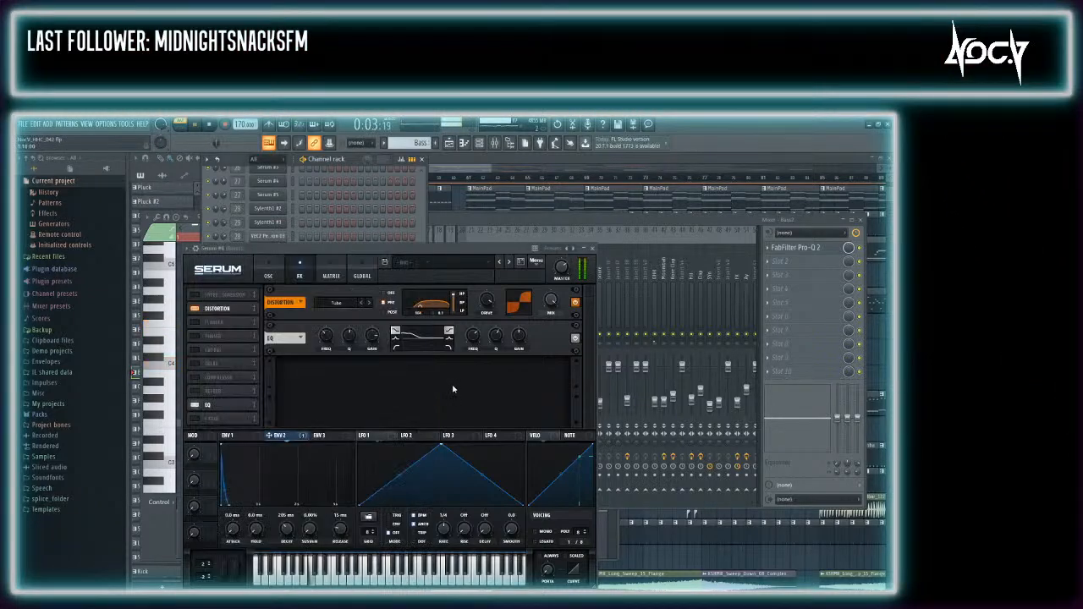
Enable Hyper/Dimension in Serum #6, set the Hyper mix to 16%, and set the layer's channel volume to -3.9 dB
{"action": "left_click", "coordinate": [196, 296]}
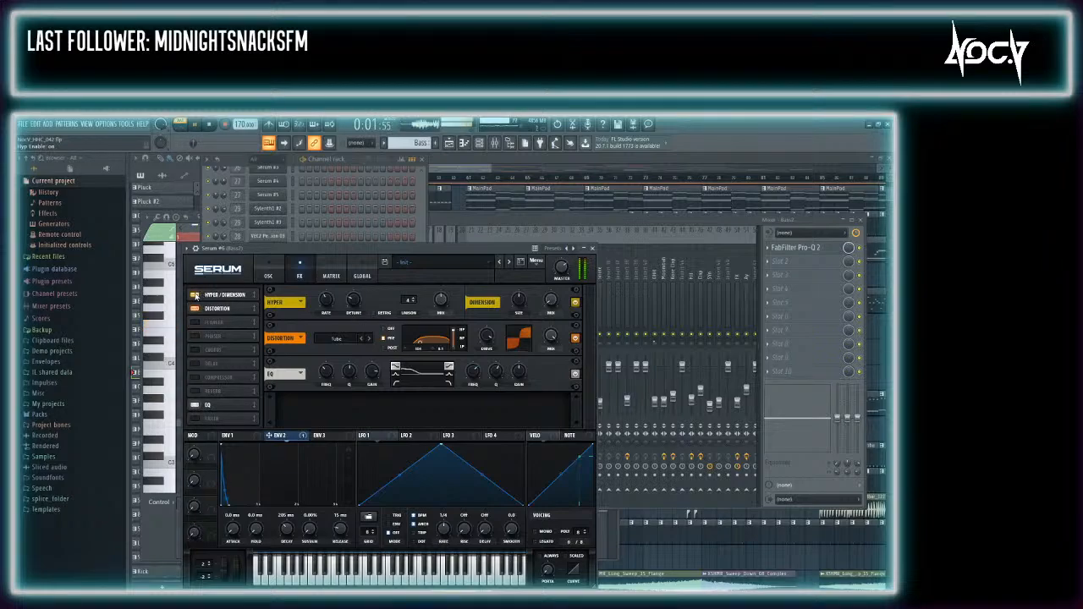
{"action": "left_click", "coordinate": [196, 295]}
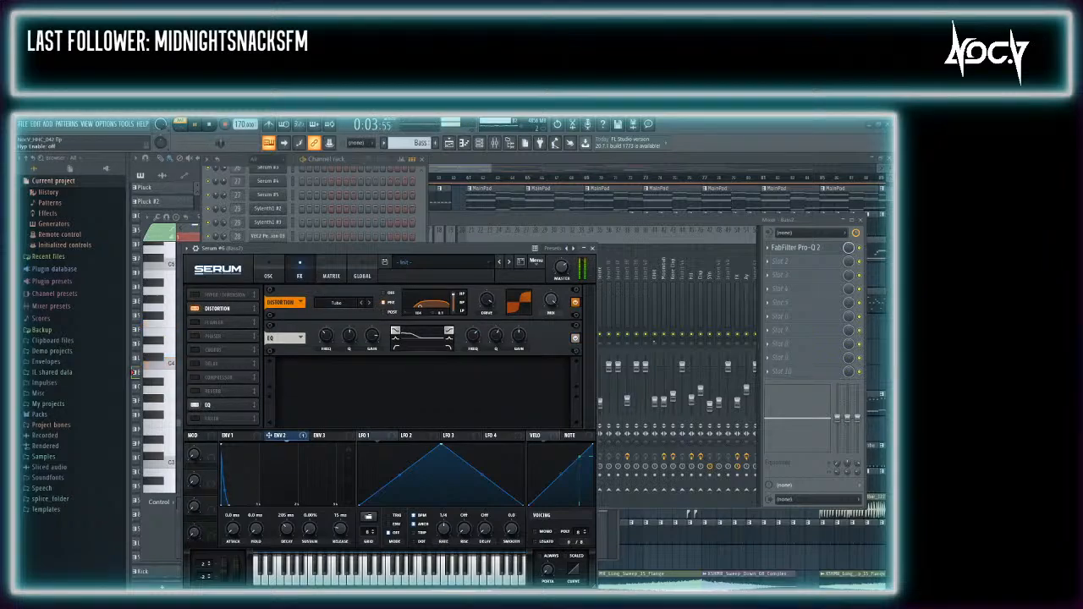
{"action": "left_click", "coordinate": [196, 296]}
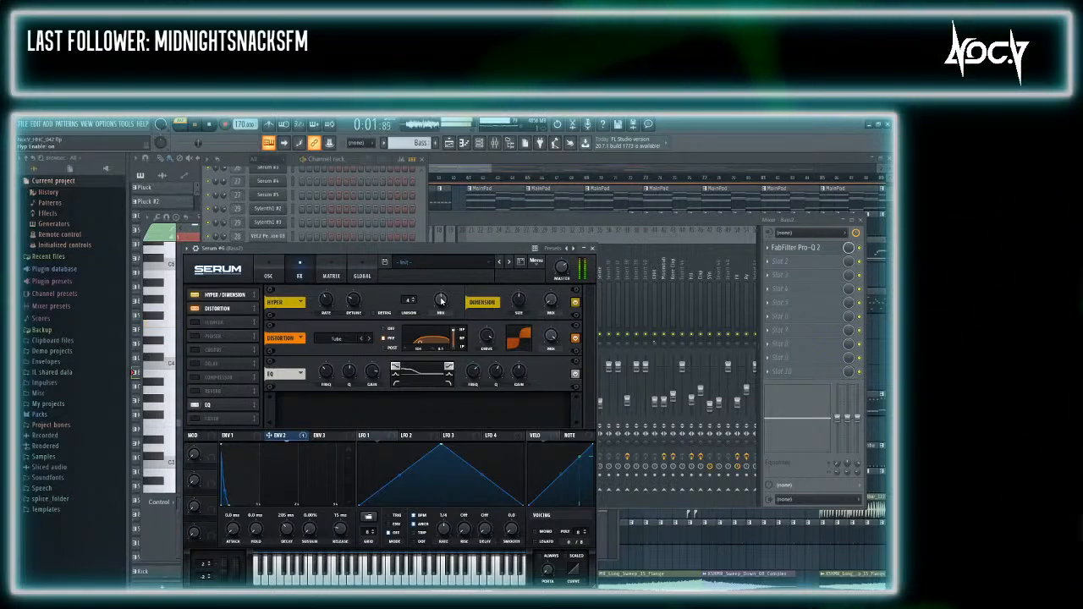
{"action": "left_click_drag", "start_coordinate": [441, 300], "coordinate": [440, 335]}
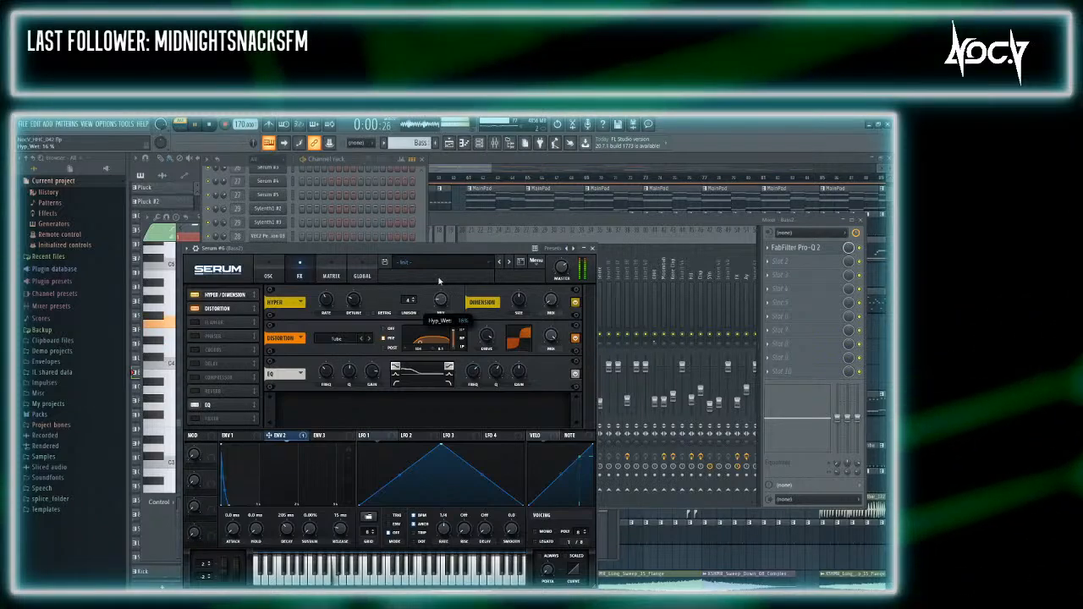
{"action": "left_click", "coordinate": [355, 169]}
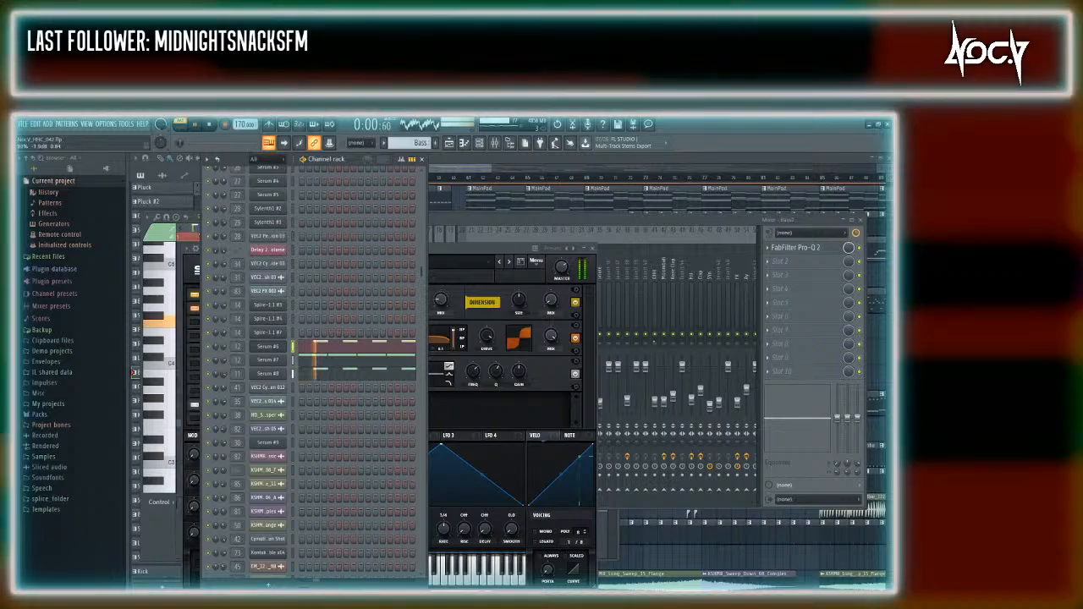
Play the arrangement from the start of the MainPad section and check the track levels in the mixer
{"action": "left_click", "coordinate": [209, 126]}
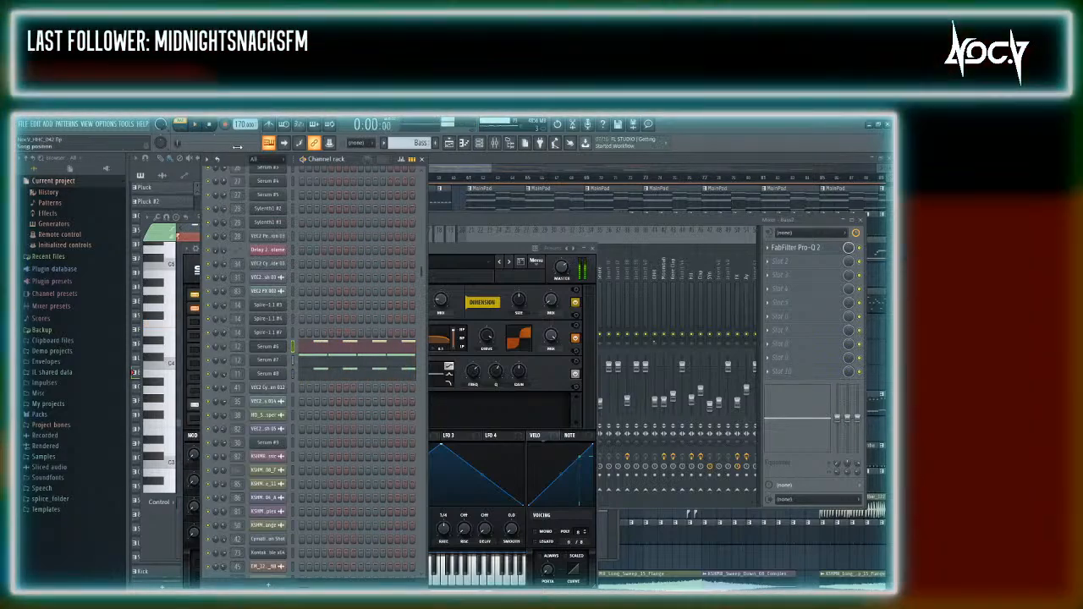
{"action": "left_click", "coordinate": [446, 178]}
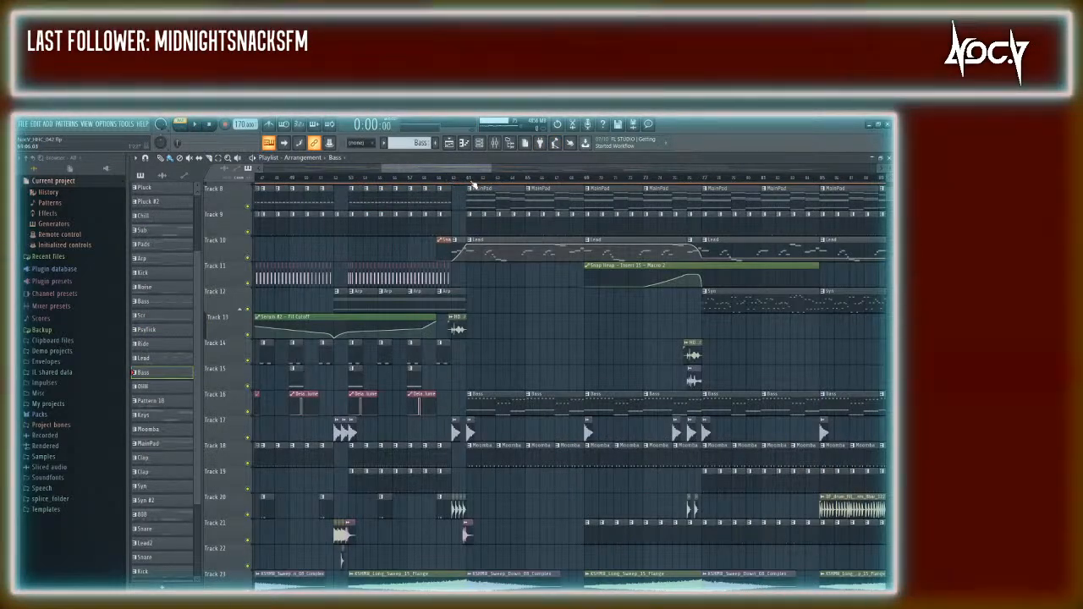
{"action": "left_click", "coordinate": [195, 125]}
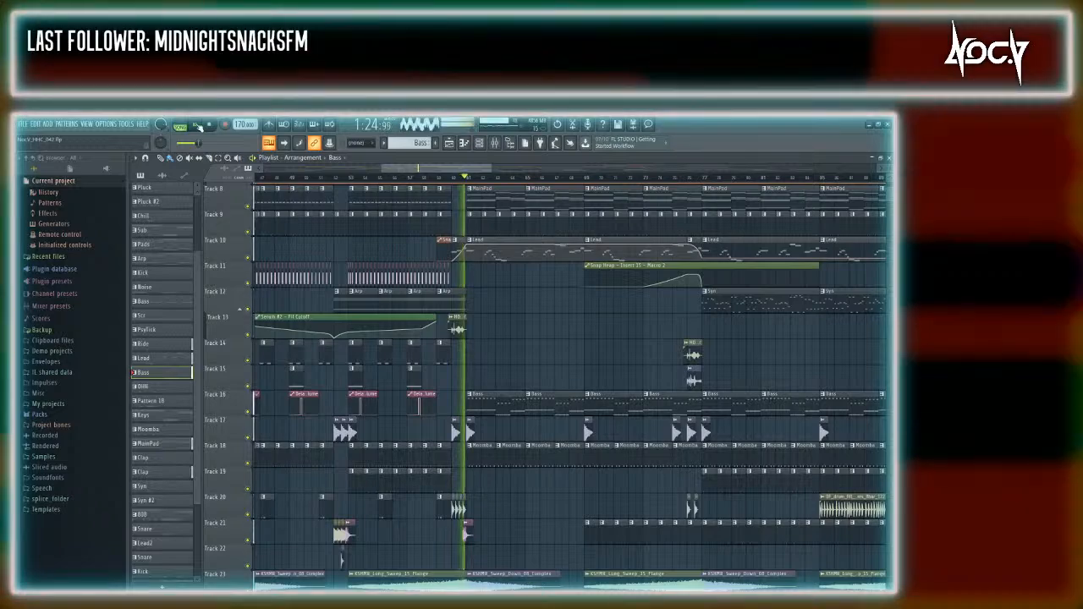
{"action": "key", "text": "F9"}
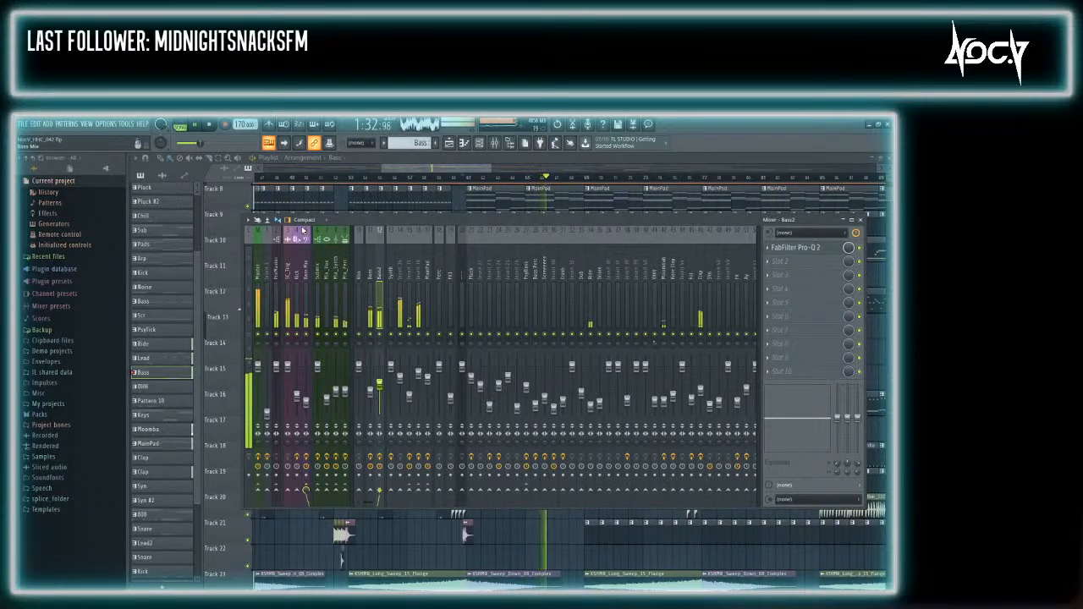
{"action": "key", "text": "F9"}
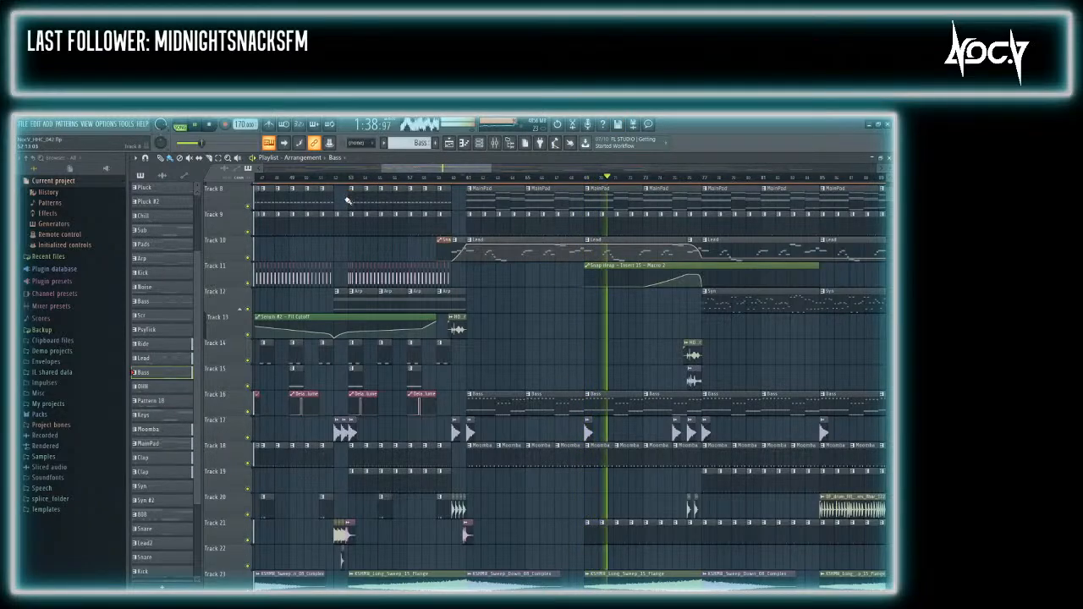
{"action": "scroll", "coordinate": [496, 314], "scroll_direction": "down", "scroll_amount": 5}
{"action": "scroll", "coordinate": [487, 317], "scroll_direction": "up", "scroll_amount": 5}
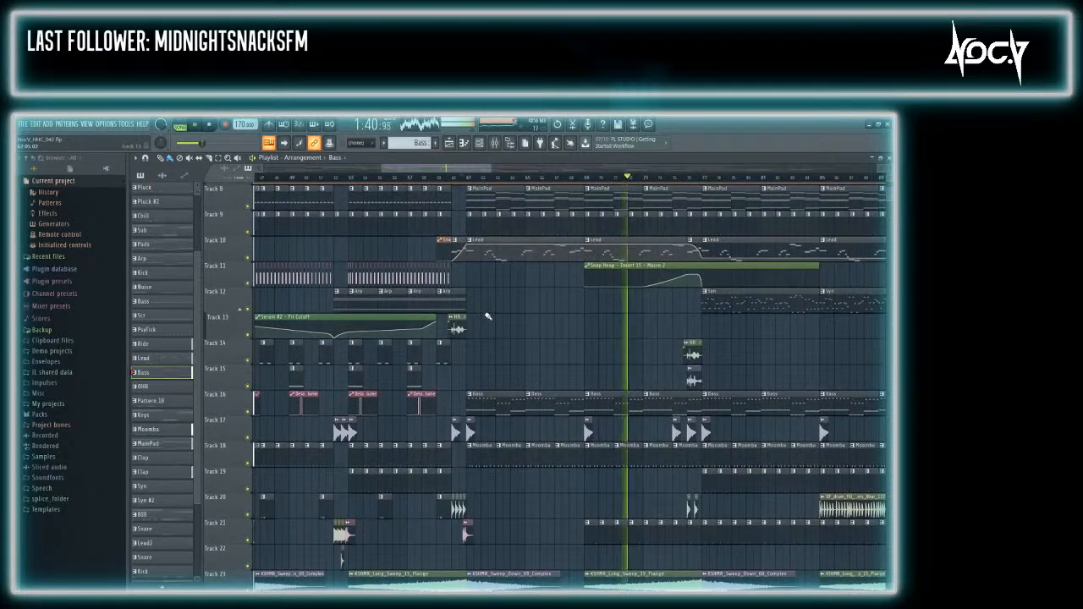
Open the MainPad pattern and look through the channel rack for the channel that plays its notes
{"action": "scroll", "coordinate": [489, 315], "scroll_direction": "up", "scroll_amount": 5}
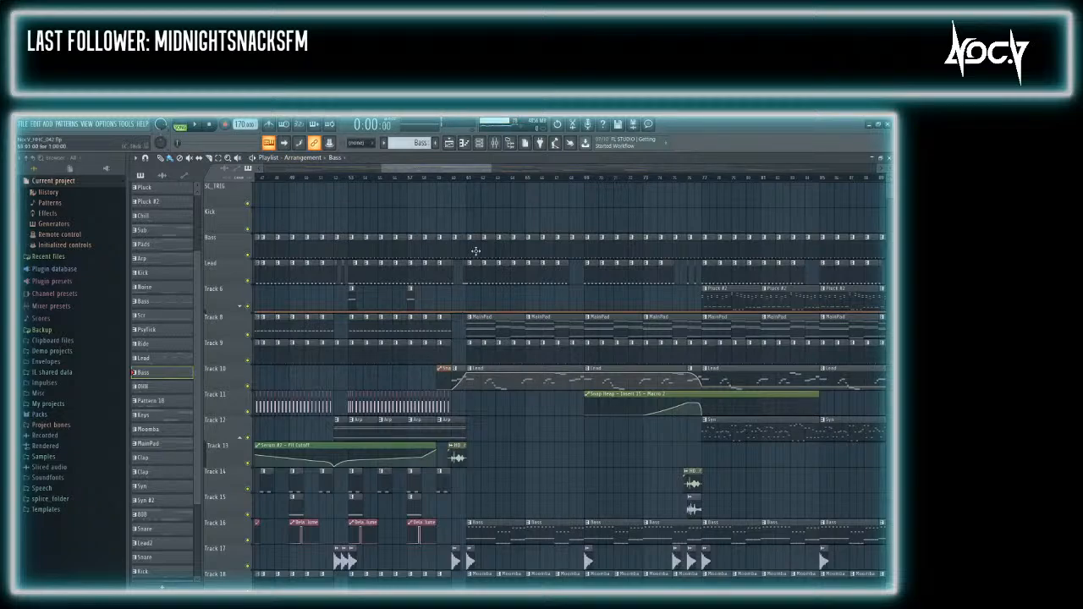
{"action": "double_click", "coordinate": [489, 316]}
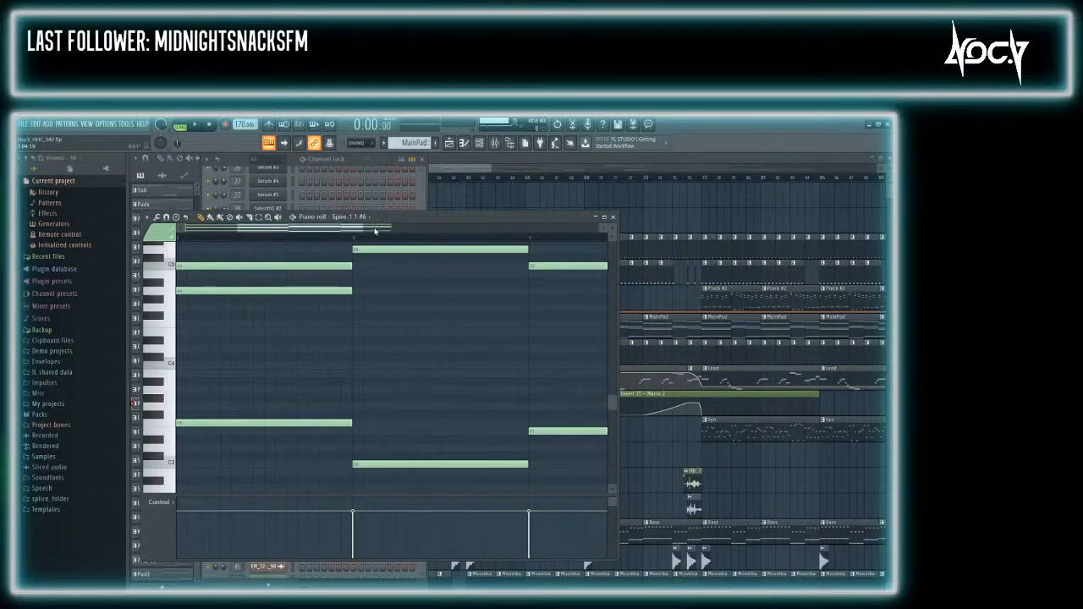
{"action": "key", "text": "F9"}
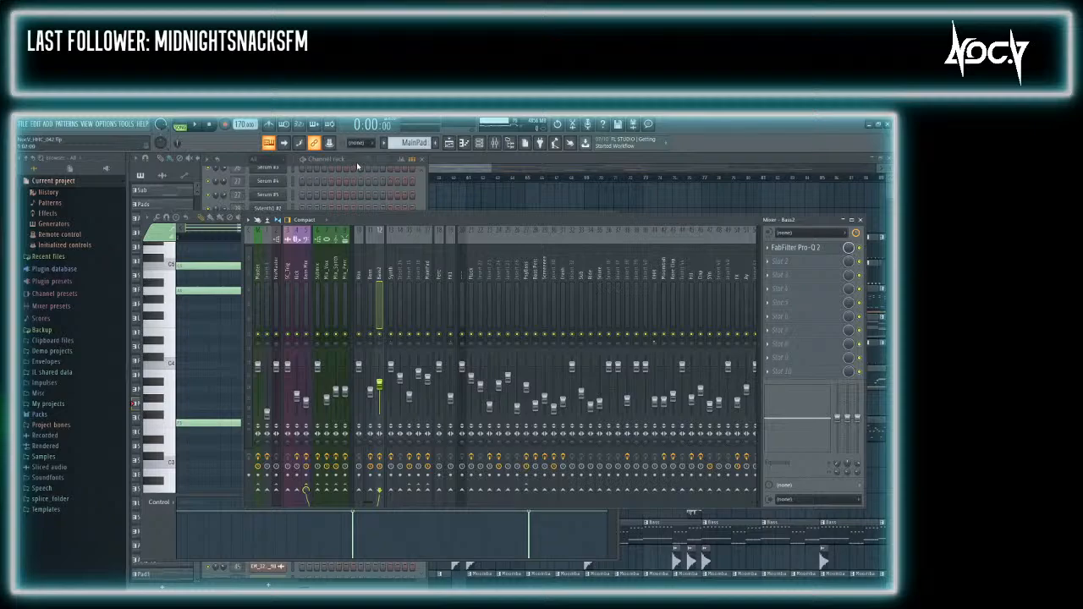
{"action": "left_click", "coordinate": [356, 161]}
{"action": "scroll", "coordinate": [261, 254], "scroll_direction": "up", "scroll_amount": 3}
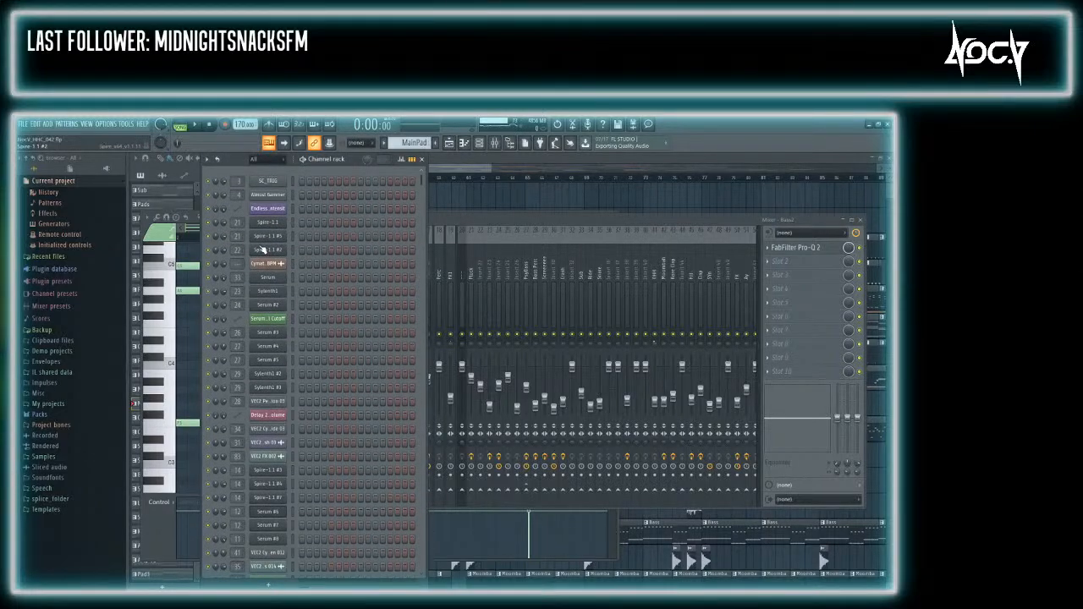
{"action": "left_click", "coordinate": [585, 157]}
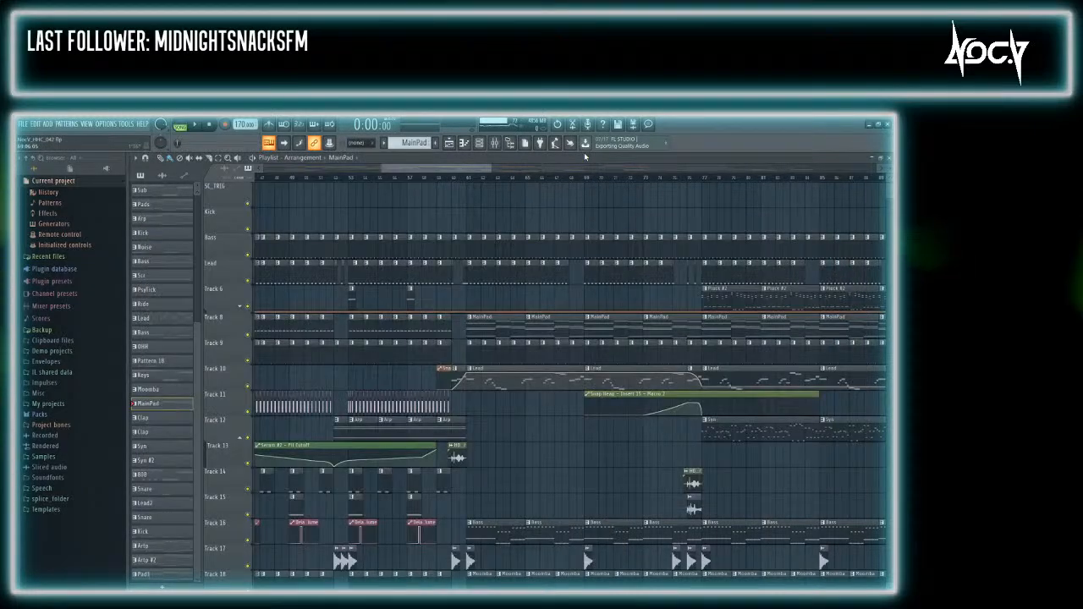
{"action": "double_click", "coordinate": [485, 325]}
{"action": "left_click", "coordinate": [353, 160]}
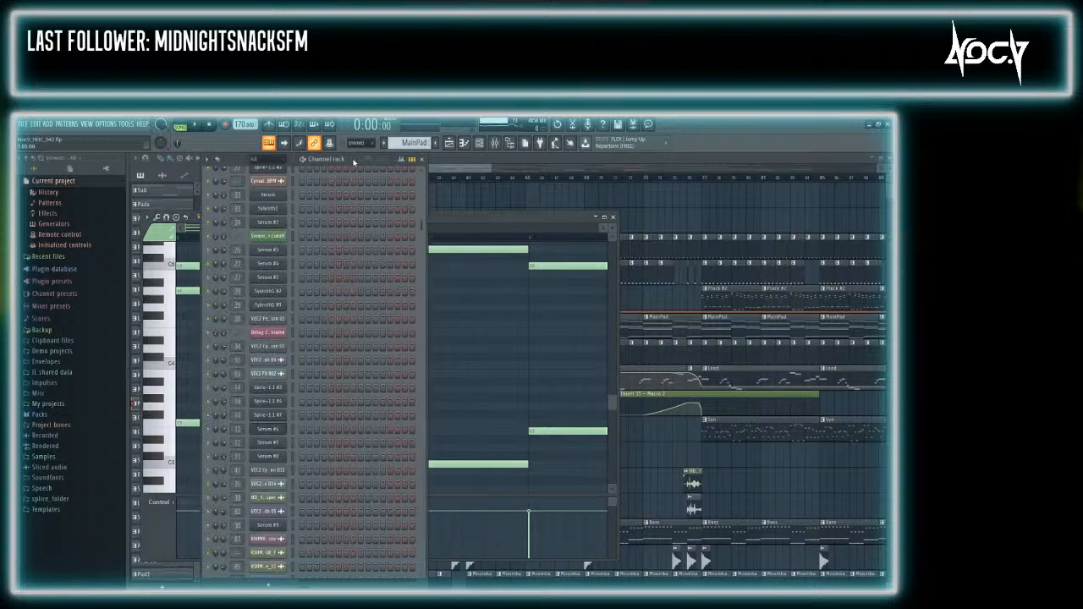
Locate the MainPad pattern's Spire channel in the channel rack and select the Pads track in the mixer
{"action": "left_click", "coordinate": [494, 143]}
{"action": "left_click", "coordinate": [361, 161]}
{"action": "scroll", "coordinate": [392, 353], "scroll_direction": "down", "scroll_amount": 9}
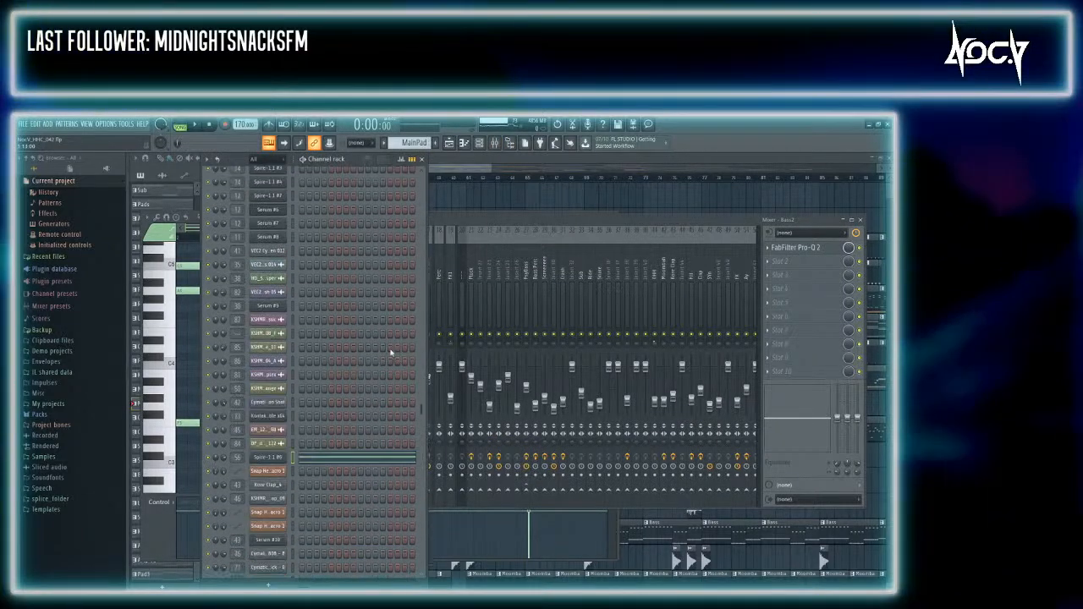
{"action": "scroll", "coordinate": [379, 357], "scroll_direction": "up", "scroll_amount": 3}
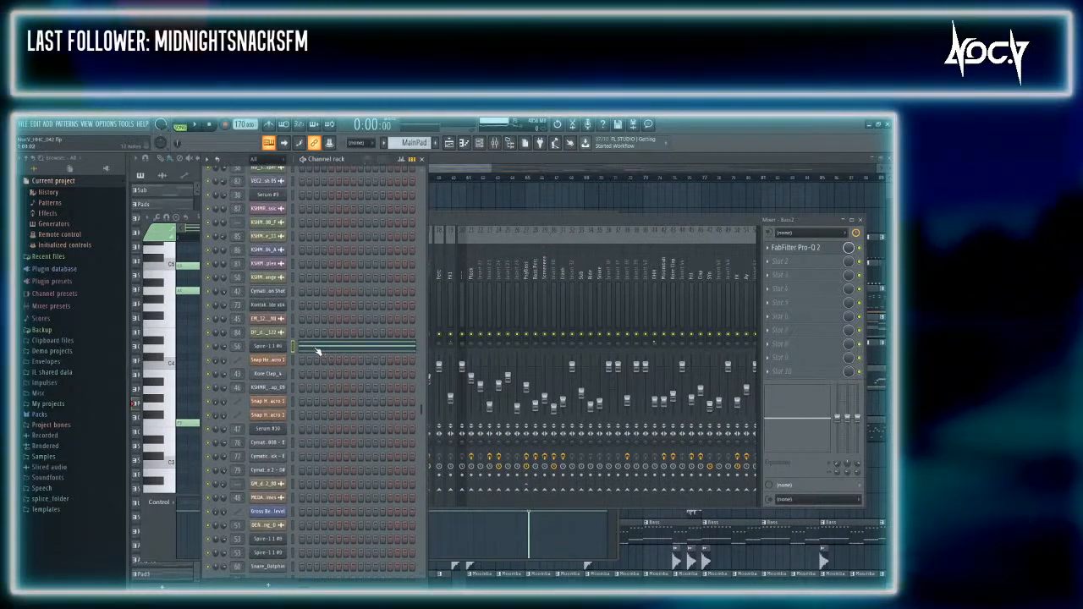
{"action": "left_click", "coordinate": [563, 252]}
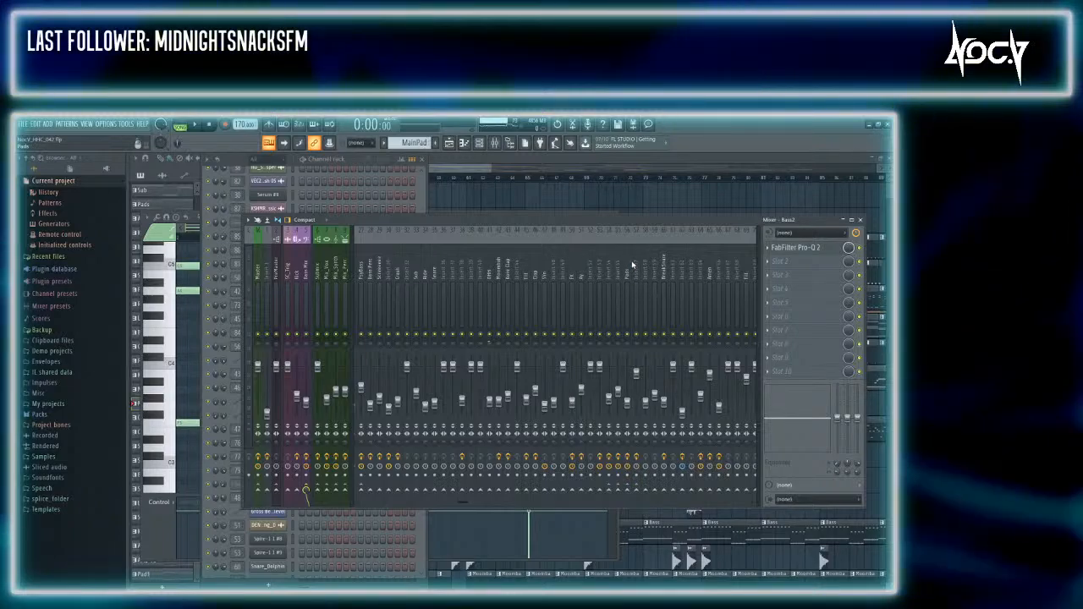
{"action": "left_click", "coordinate": [629, 266]}
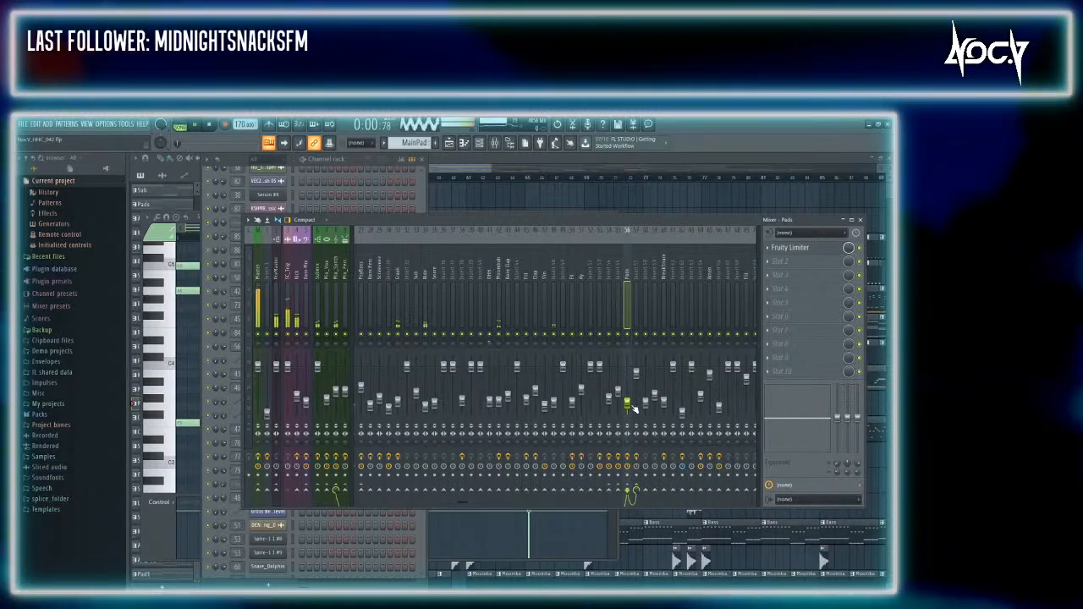
Set the playback position just before the MainPad clips and open the Bass pattern's notes from the playlist
{"action": "left_click", "coordinate": [455, 180]}
{"action": "key", "text": "F9"}
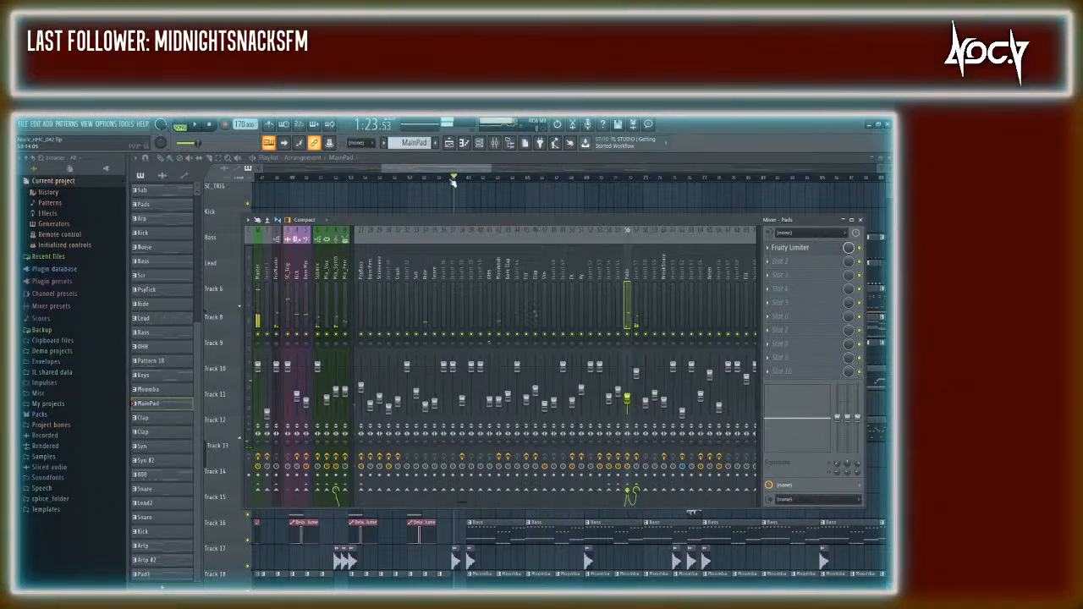
{"action": "key", "text": "F9"}
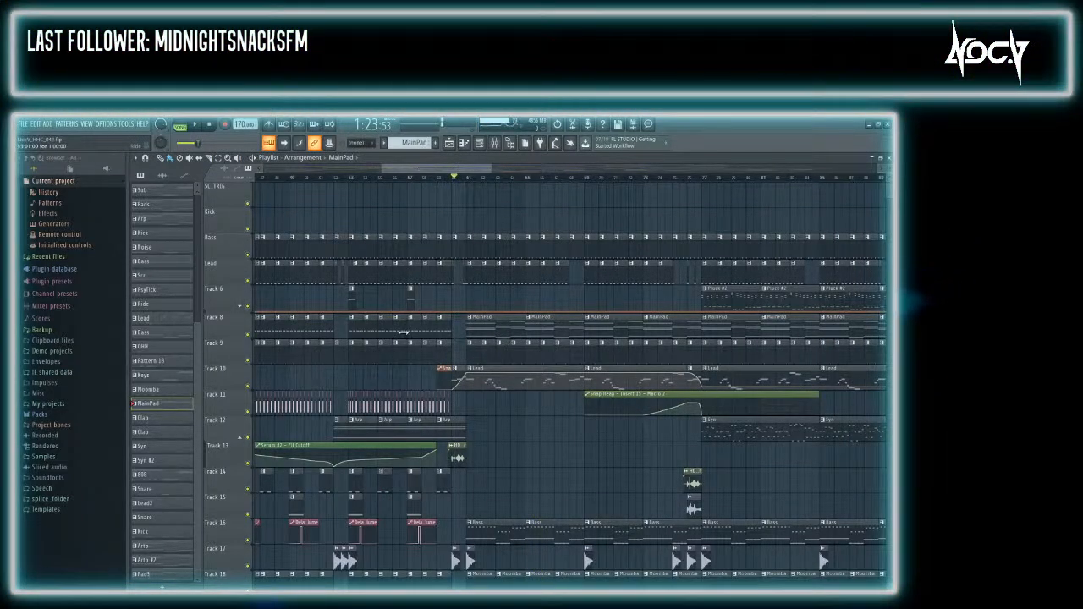
{"action": "scroll", "coordinate": [551, 356], "scroll_direction": "up", "scroll_amount": 1}
{"action": "scroll", "coordinate": [542, 364], "scroll_direction": "down", "scroll_amount": 4}
{"action": "double_click", "coordinate": [515, 357]}
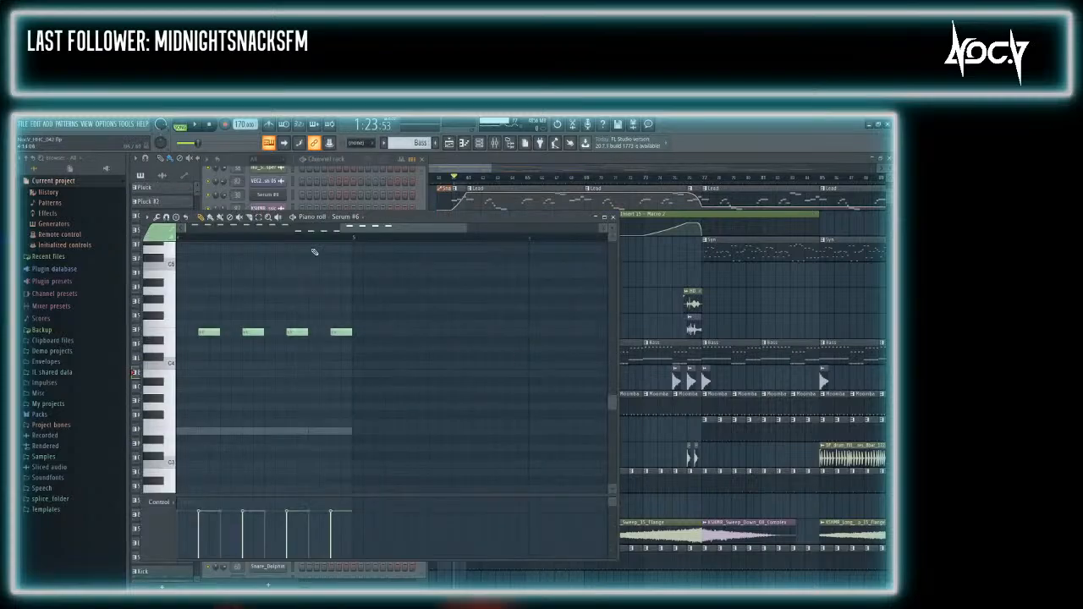
Locate the Bass pattern's Serum #6, #7 and #8 channels in the channel rack and stop playback
{"action": "left_click", "coordinate": [349, 161]}
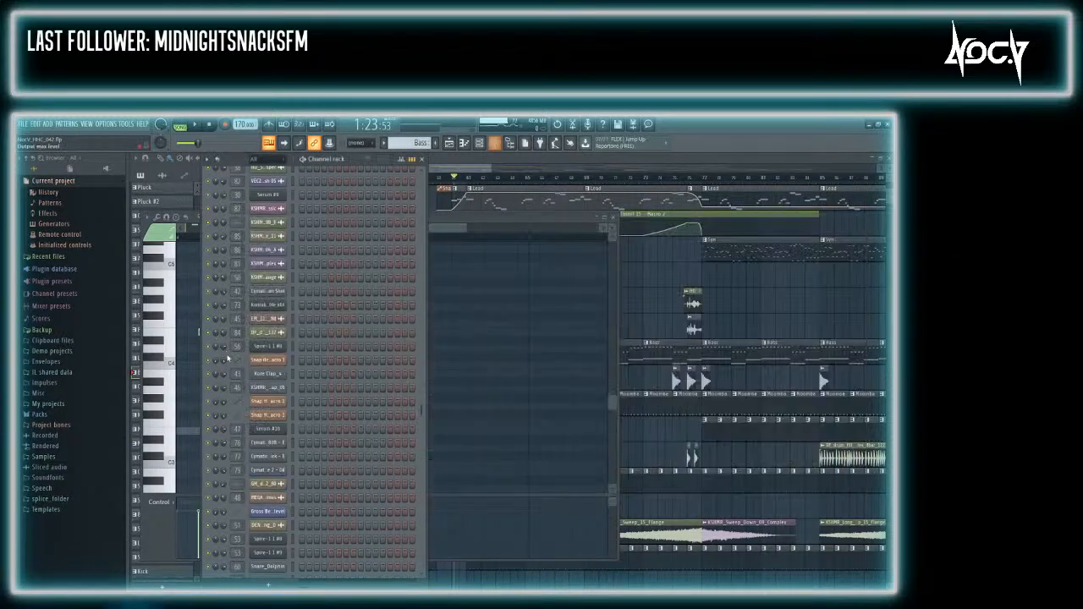
{"action": "scroll", "coordinate": [228, 355], "scroll_direction": "down", "scroll_amount": 4}
{"action": "scroll", "coordinate": [271, 453], "scroll_direction": "up", "scroll_amount": 20}
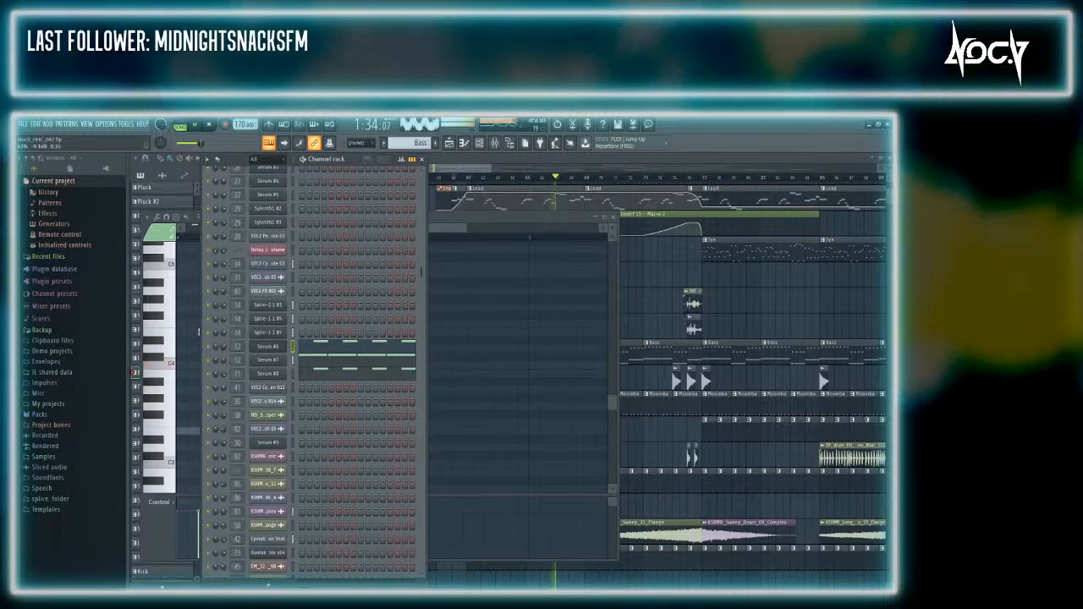
{"action": "left_click", "coordinate": [209, 124]}
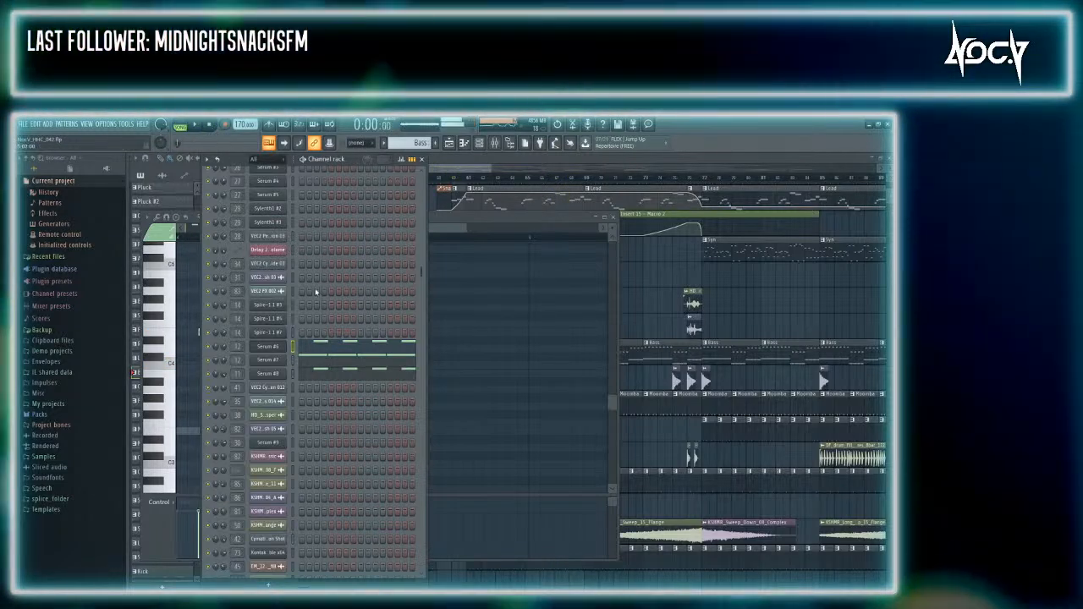
Examine the Bass pattern's Serum #6 notes in the piano roll and audition the layer with its synth window open
{"action": "left_click", "coordinate": [318, 345]}
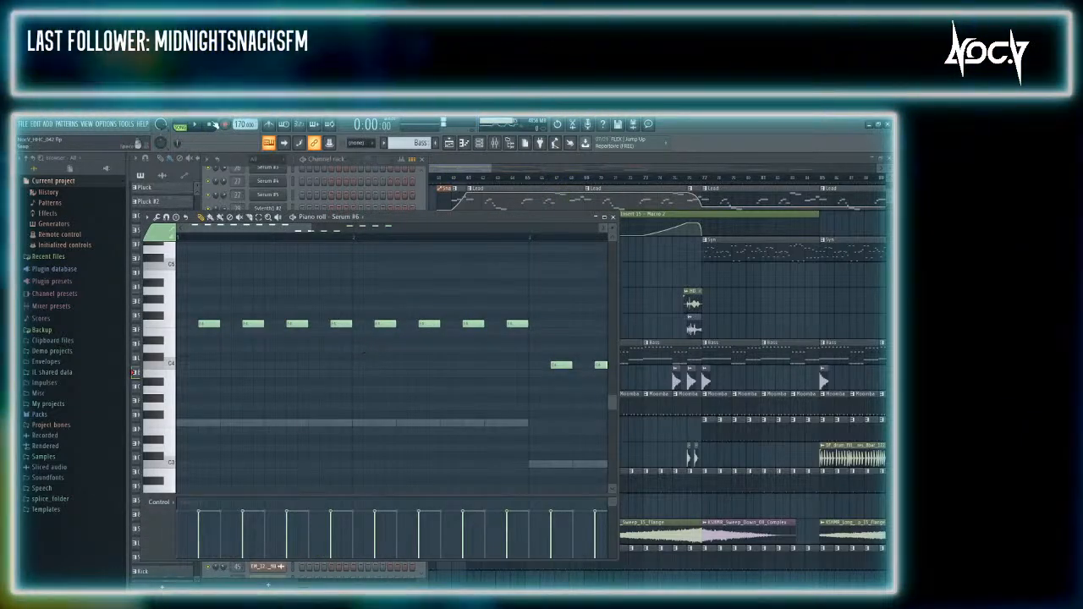
{"action": "left_click", "coordinate": [363, 162]}
{"action": "left_click", "coordinate": [328, 346]}
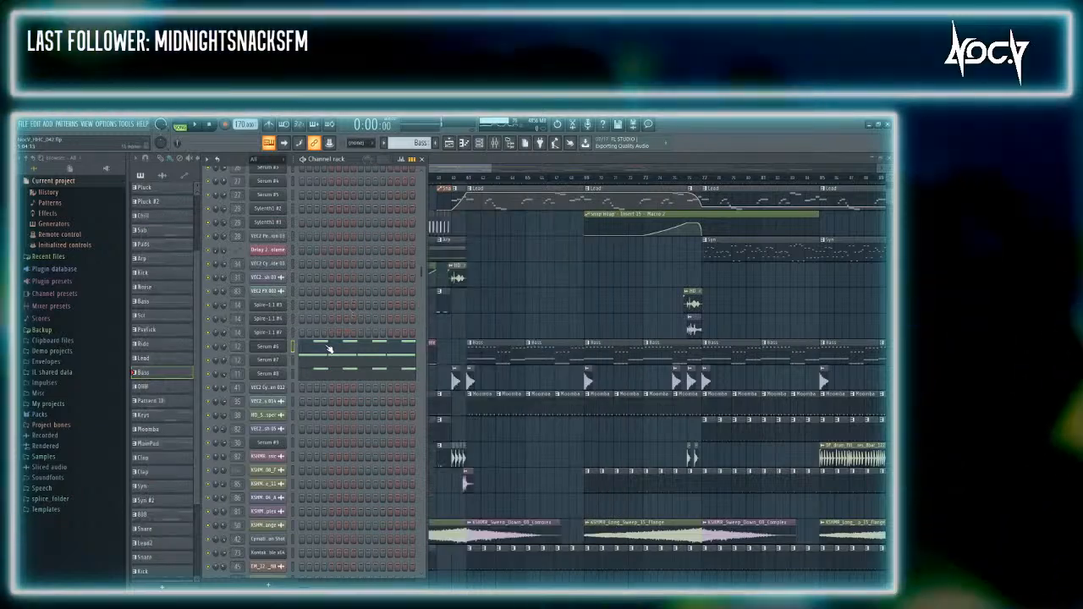
{"action": "left_click", "coordinate": [346, 343]}
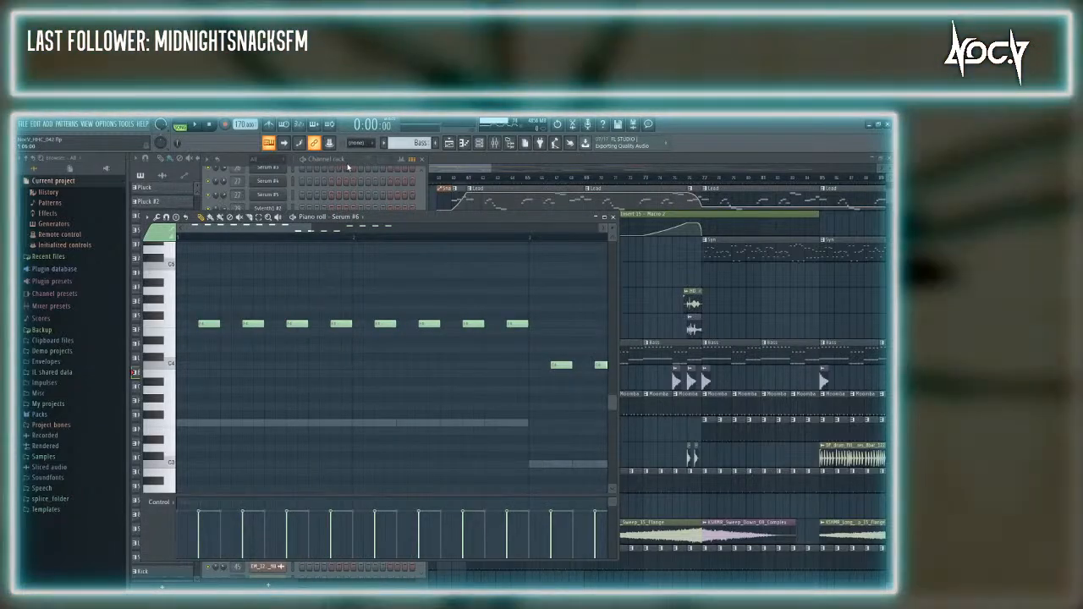
{"action": "left_click", "coordinate": [347, 164]}
{"action": "left_click", "coordinate": [334, 347]}
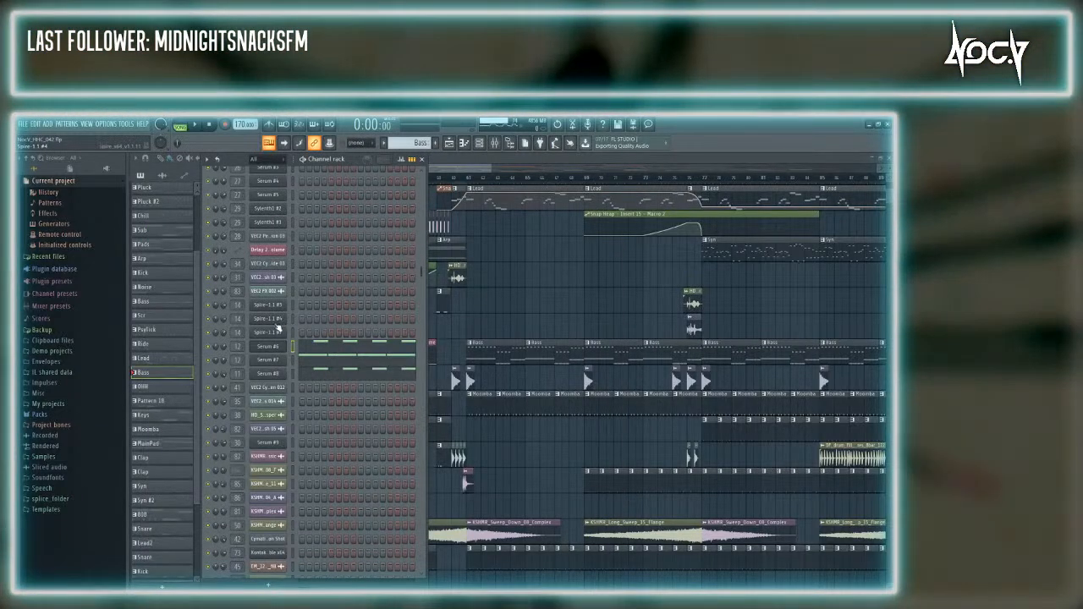
{"action": "left_click", "coordinate": [318, 344]}
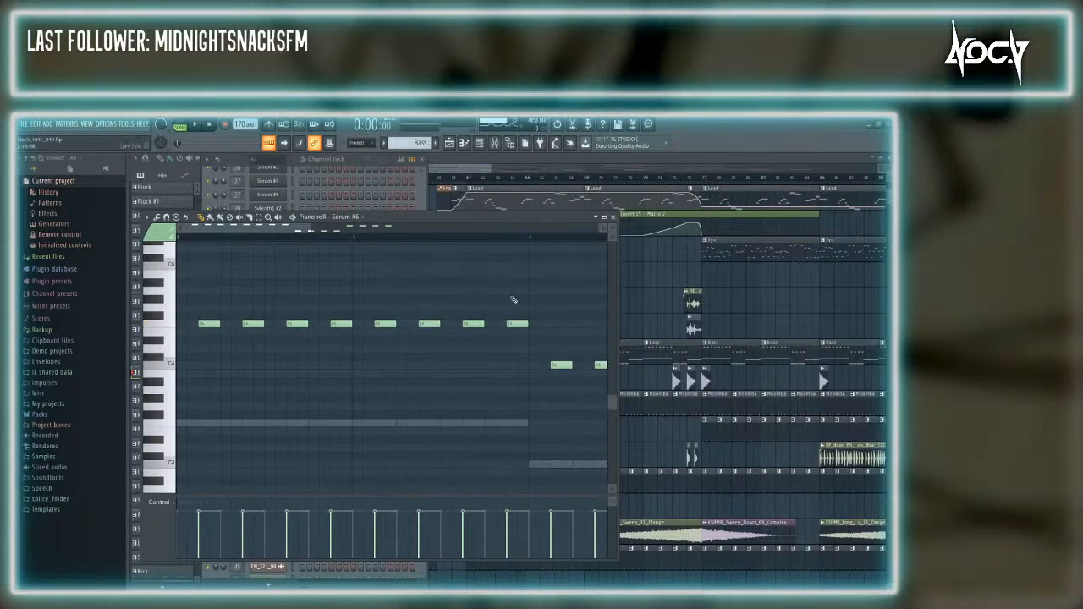
{"action": "left_click", "coordinate": [355, 165]}
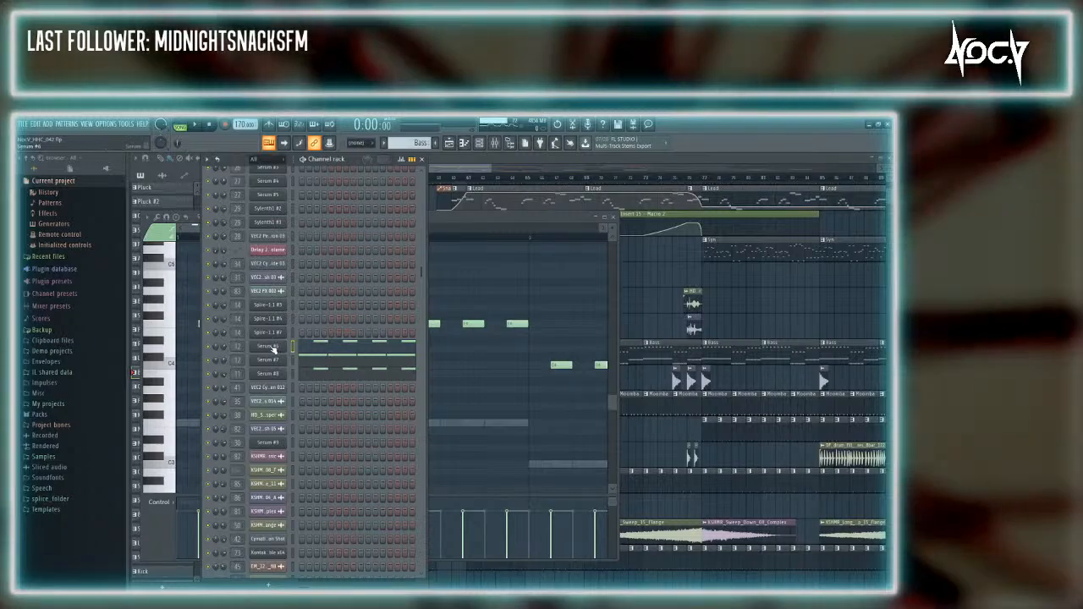
{"action": "left_click", "coordinate": [273, 344]}
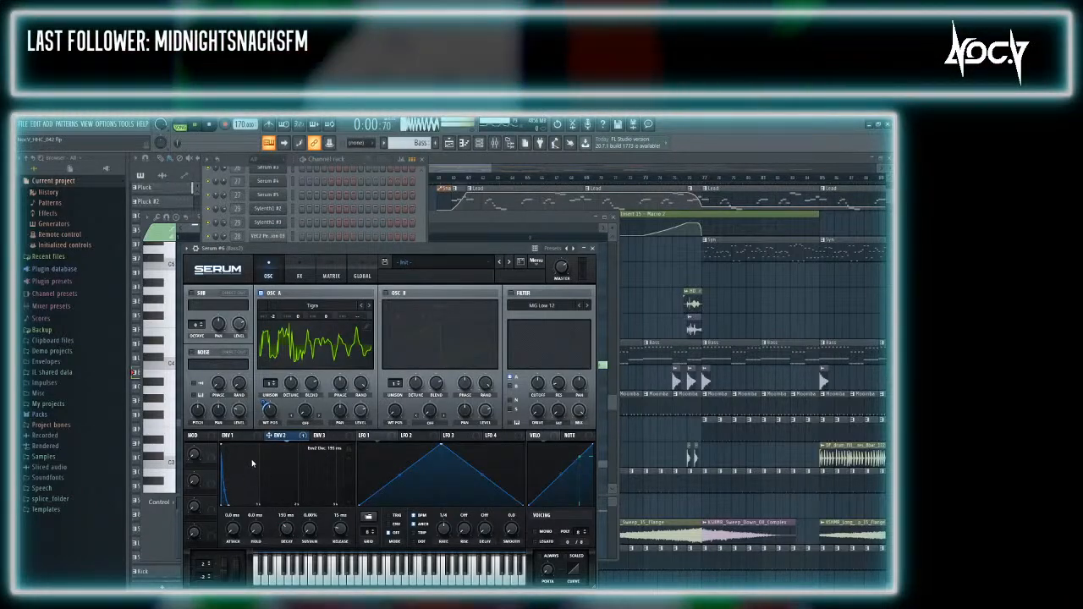
{"action": "key", "text": "space"}
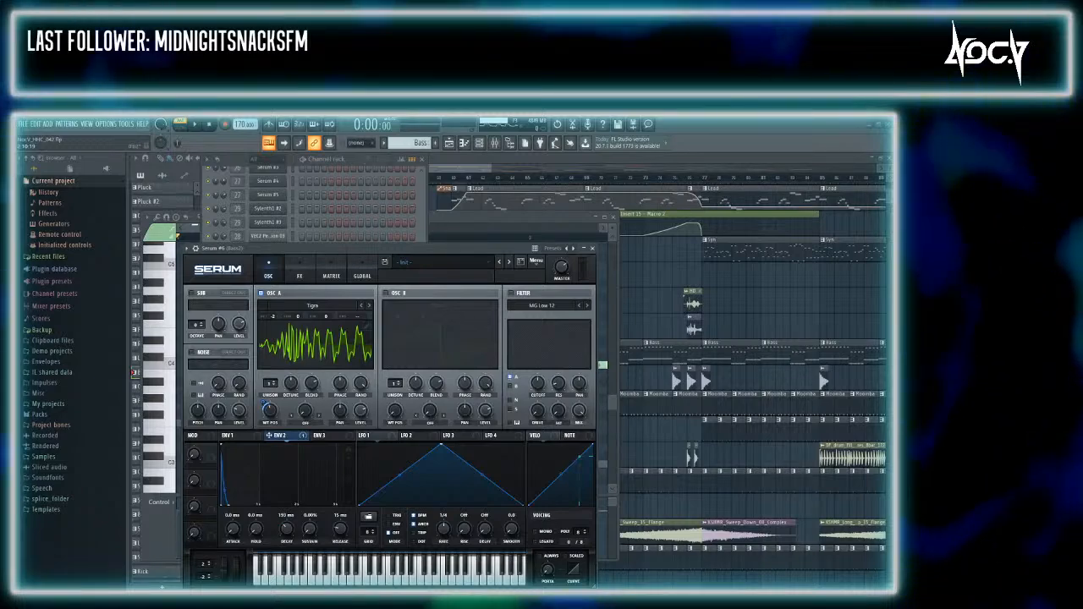
Play the arrangement from just before the Bass and MainPad section and check the track levels in the mixer
{"action": "left_click", "coordinate": [521, 173]}
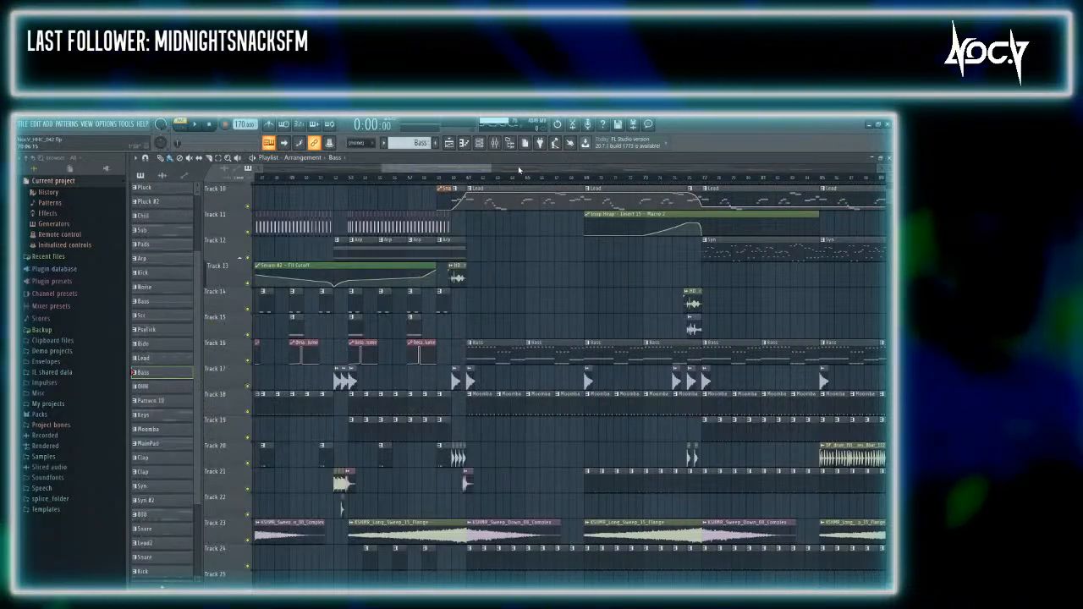
{"action": "left_click", "coordinate": [430, 177]}
{"action": "key", "text": "space"}
{"action": "key", "text": "F9"}
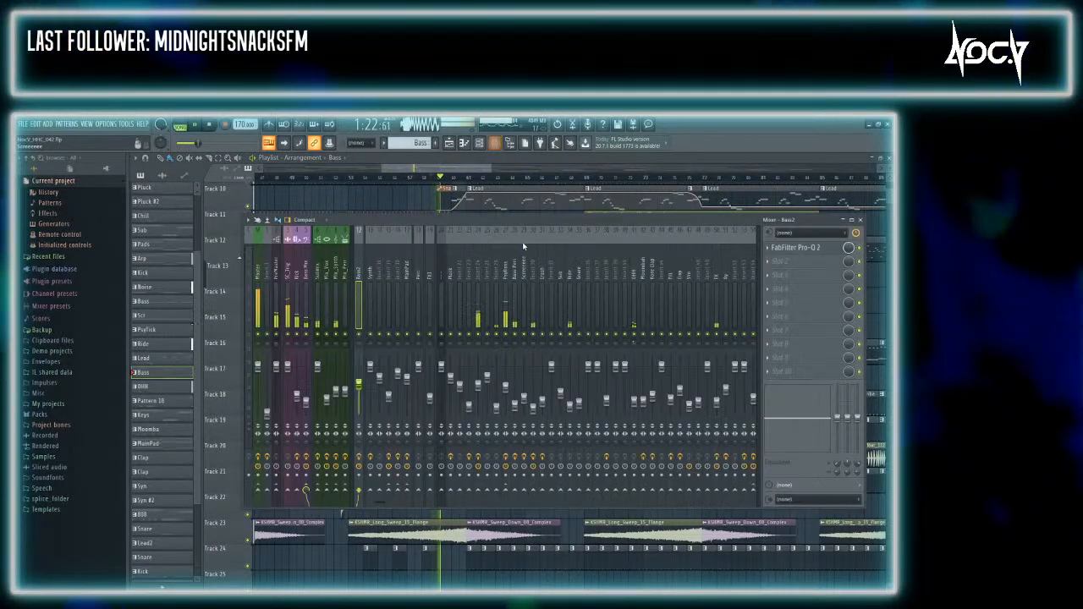
{"action": "key", "text": "F9"}
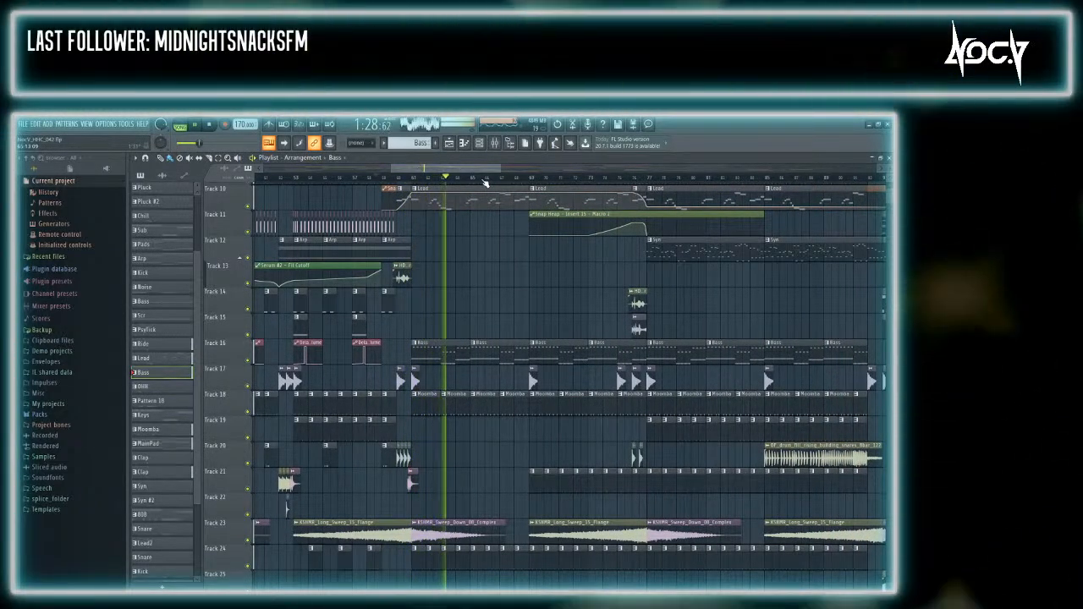
{"action": "key", "text": "F9"}
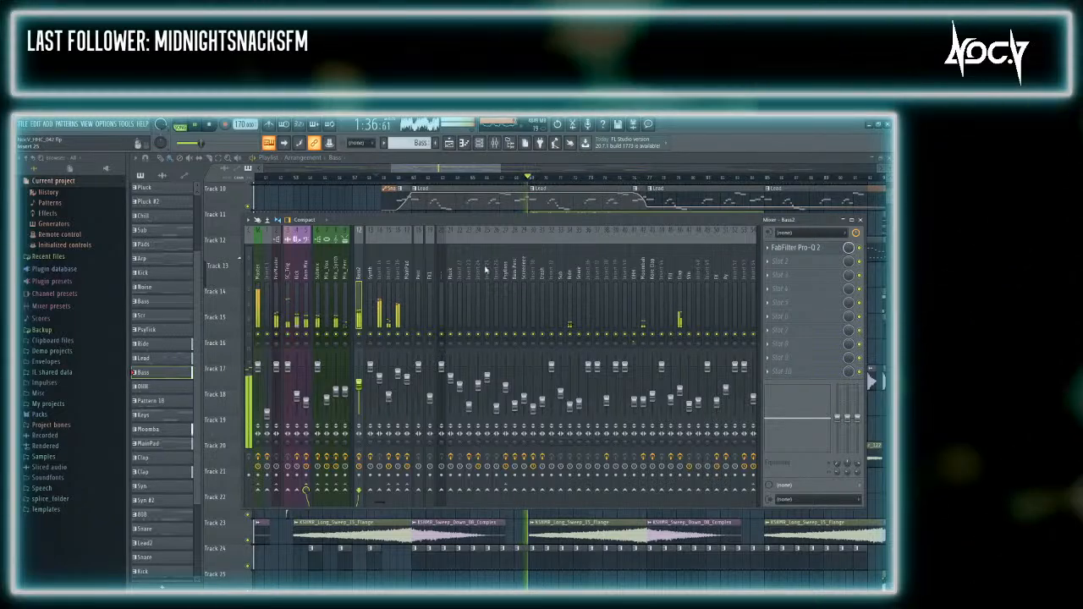
{"action": "key", "text": "F9"}
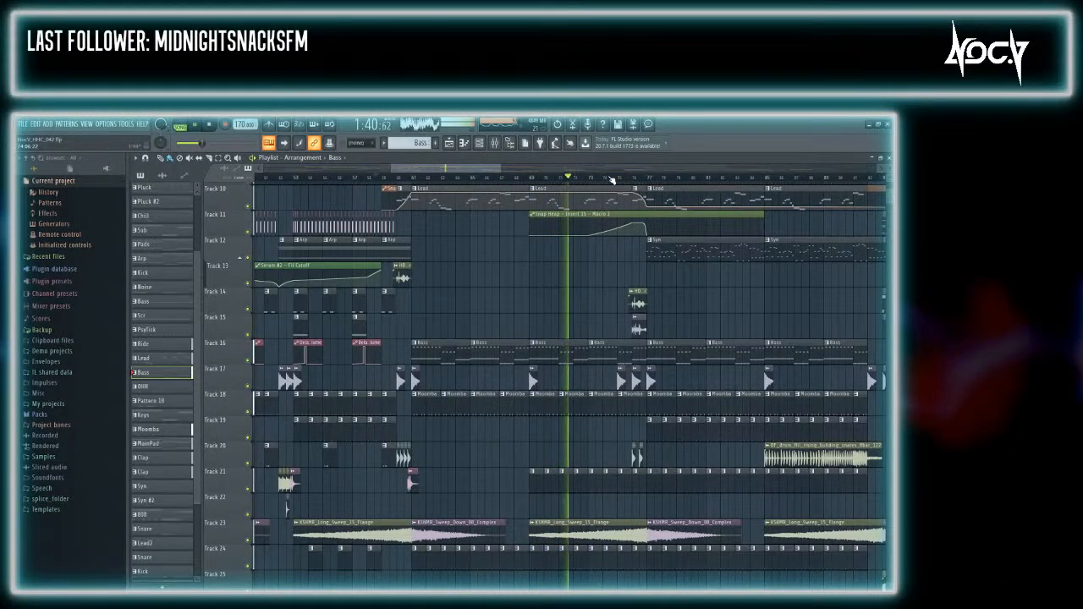
{"action": "key", "text": "F9"}
{"action": "left_click", "coordinate": [257, 271]}
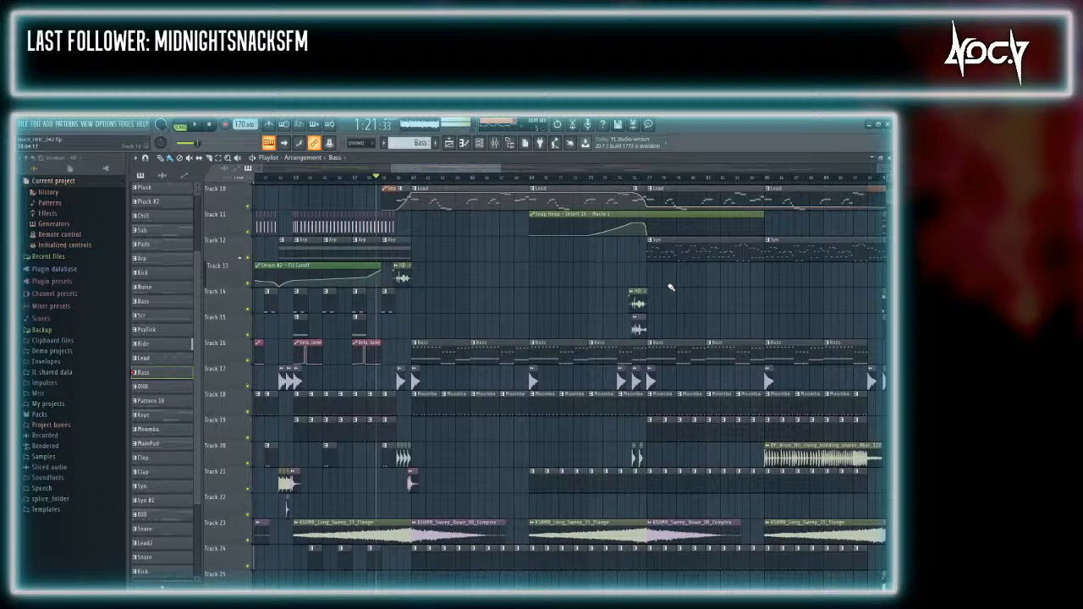
Play the transition into the Pluck #2 section and listen to how the lead, bass and pads change
{"action": "scroll", "coordinate": [677, 281], "scroll_direction": "up", "scroll_amount": 3}
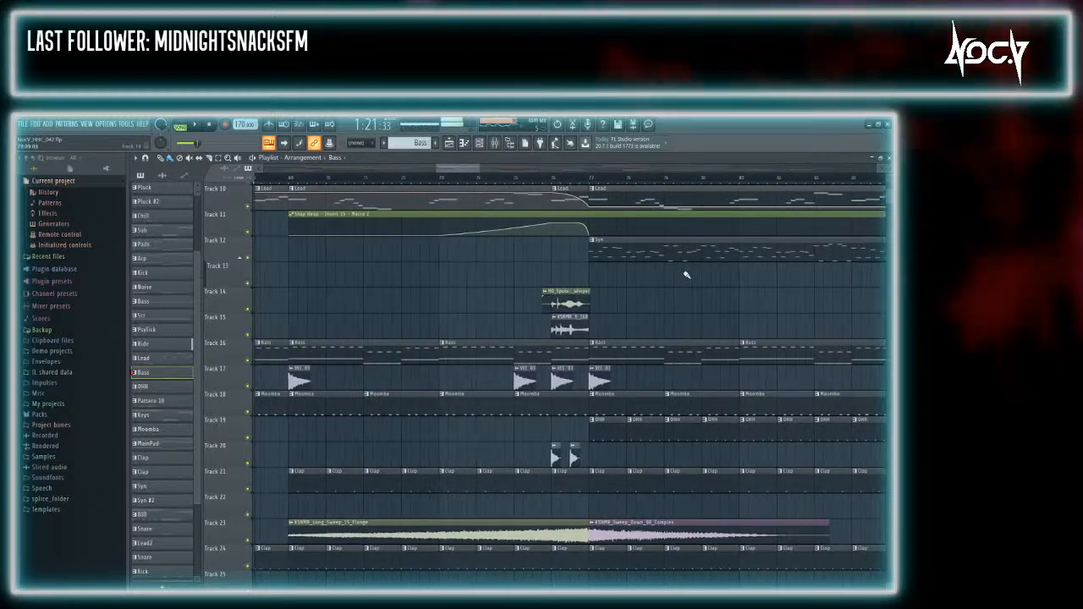
{"action": "scroll", "coordinate": [626, 271], "scroll_direction": "up", "scroll_amount": 4}
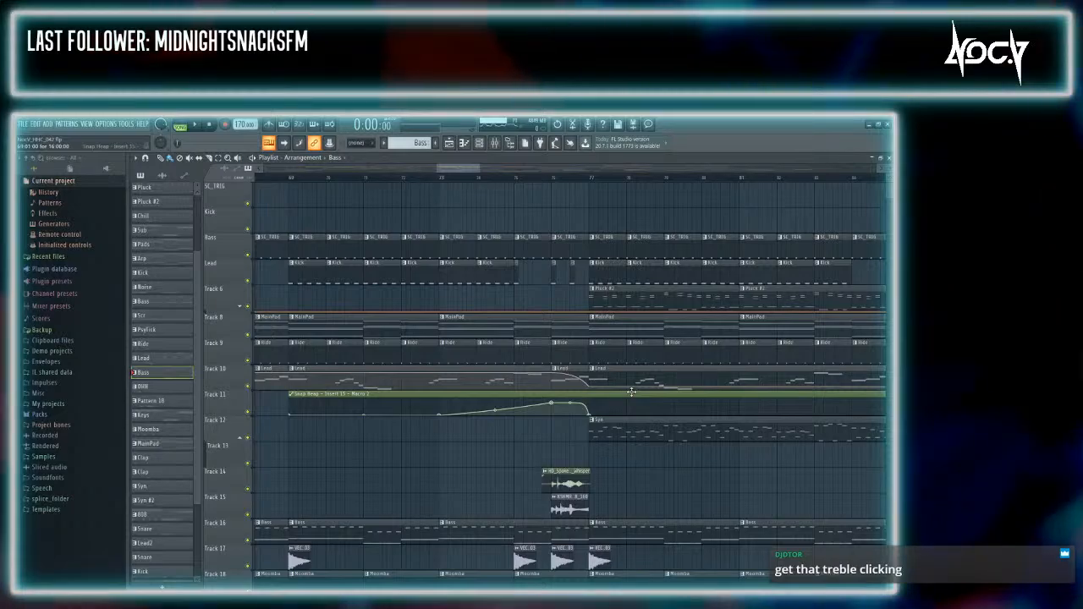
{"action": "scroll", "coordinate": [550, 286], "scroll_direction": "down", "scroll_amount": 5}
{"action": "scroll", "coordinate": [554, 296], "scroll_direction": "up", "scroll_amount": 5}
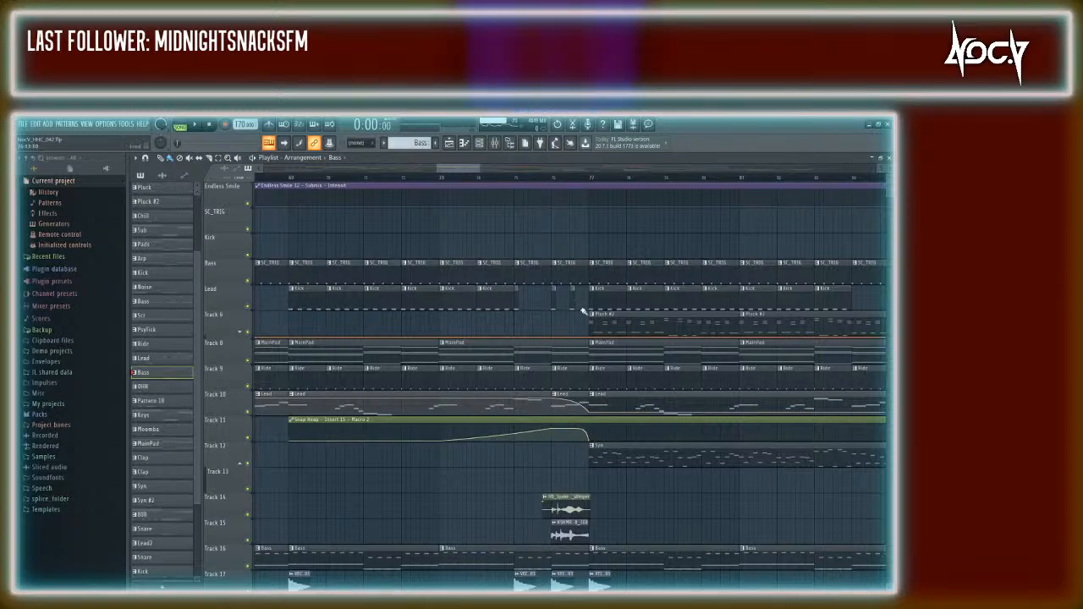
{"action": "left_click", "coordinate": [517, 177]}
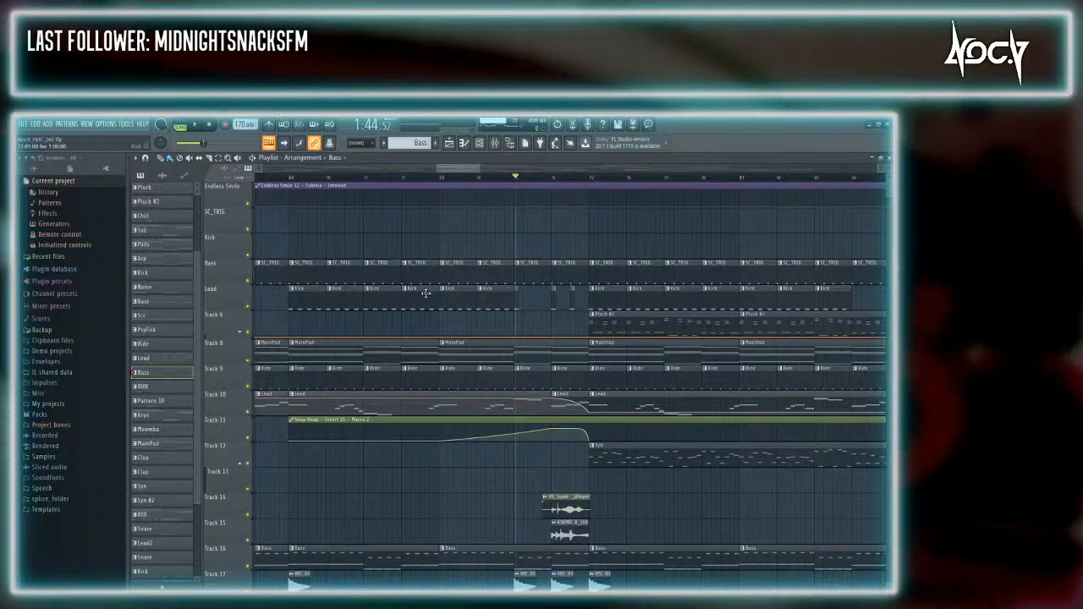
{"action": "key", "text": "space"}
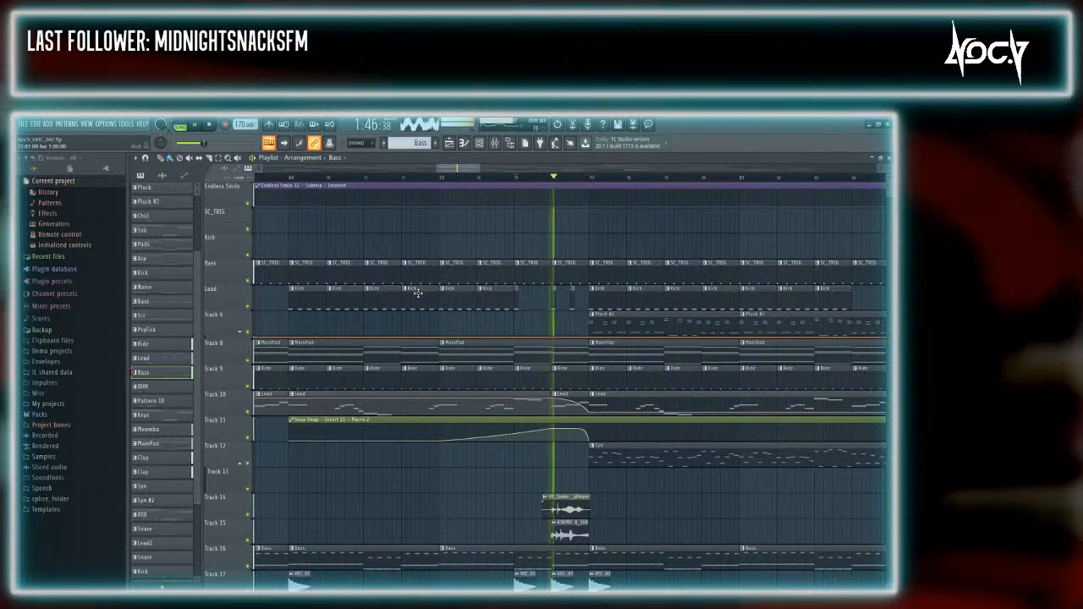
{"action": "left_click", "coordinate": [440, 176]}
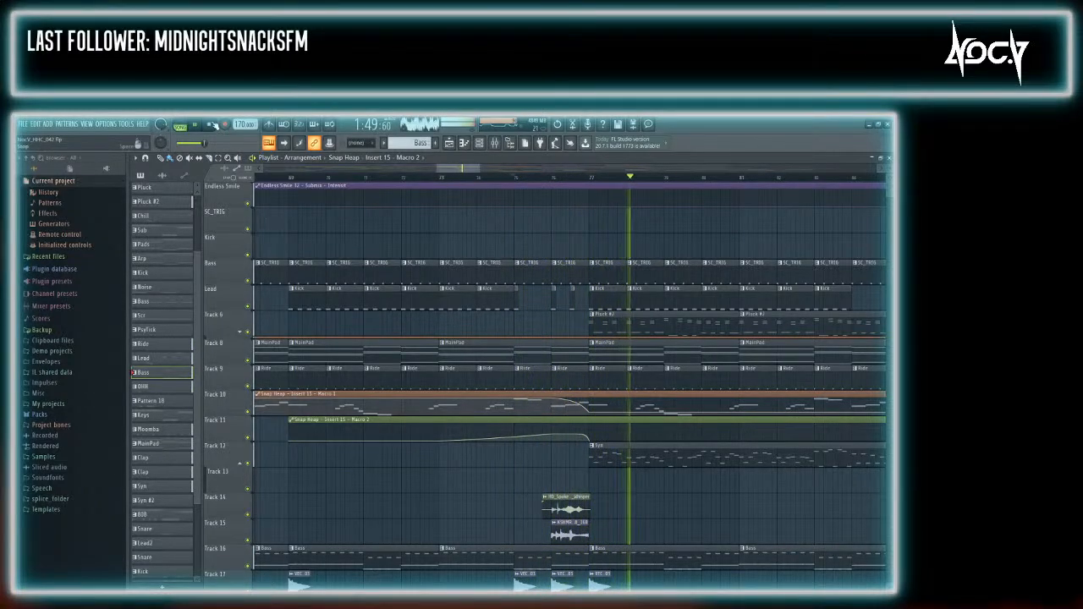
Set the playlist snap to Line and move the Snap Heap - Insert 15 - Macro 1 automation clip from Track 10 to Track 11
{"action": "scroll", "coordinate": [466, 296], "scroll_direction": "down", "scroll_amount": 3}
{"action": "scroll", "coordinate": [626, 303], "scroll_direction": "down", "scroll_amount": 1}
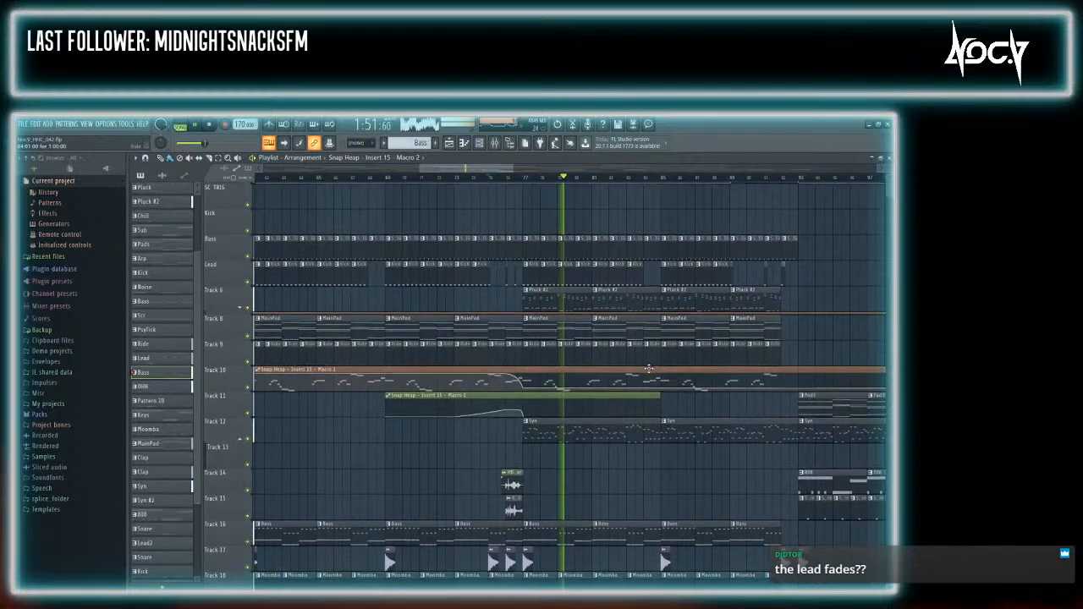
{"action": "scroll", "coordinate": [627, 303], "scroll_direction": "down", "scroll_amount": 3}
{"action": "left_click_drag", "start_coordinate": [464, 170], "coordinate": [526, 170]}
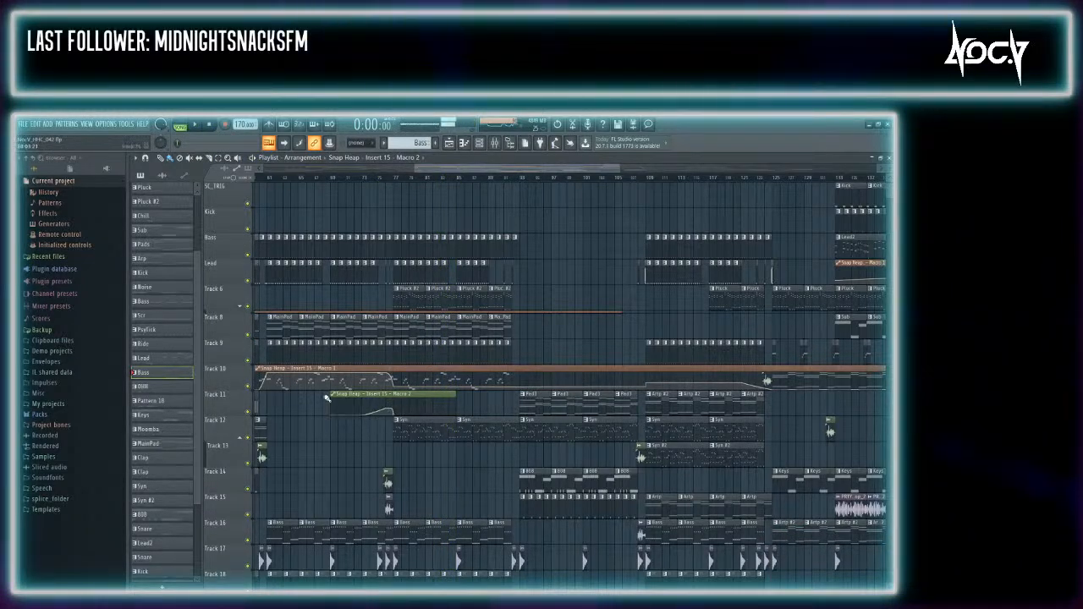
{"action": "scroll", "coordinate": [493, 378], "scroll_direction": "up", "scroll_amount": 3}
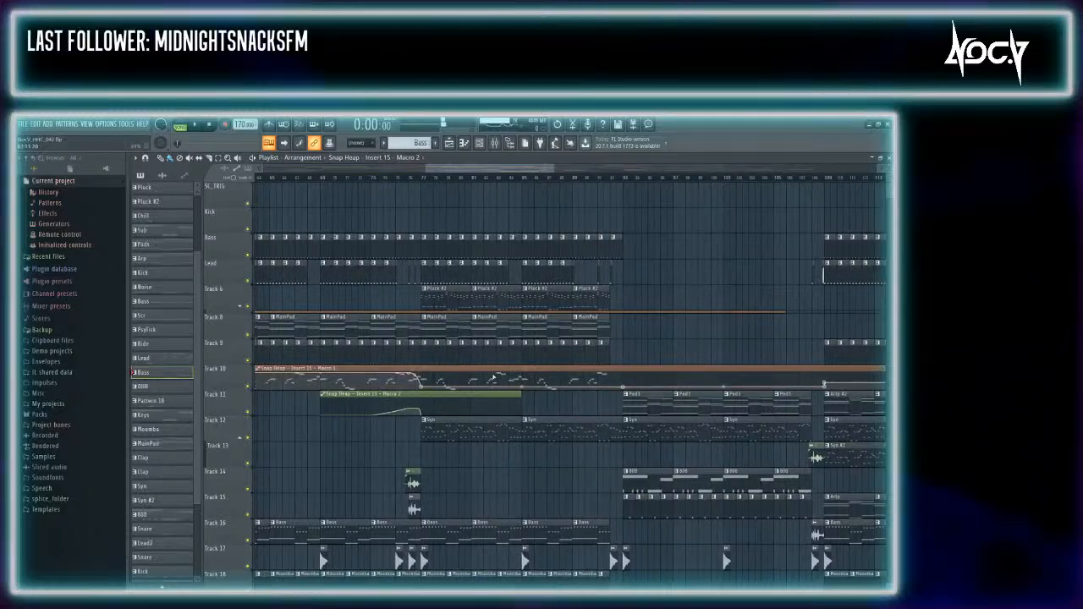
{"action": "left_click", "coordinate": [490, 368]}
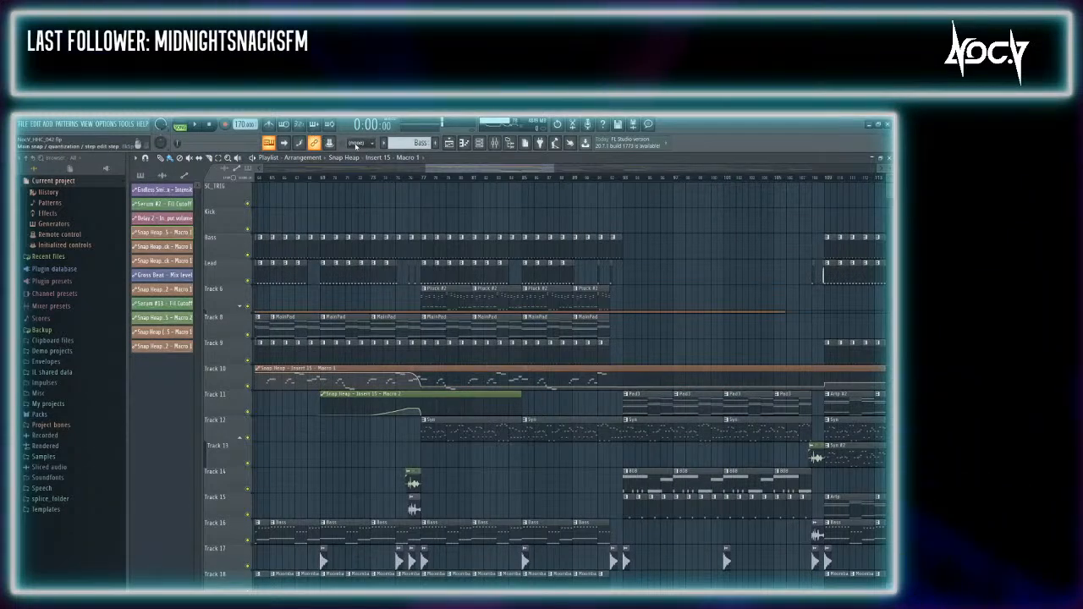
{"action": "left_click_drag", "start_coordinate": [437, 381], "coordinate": [437, 396]}
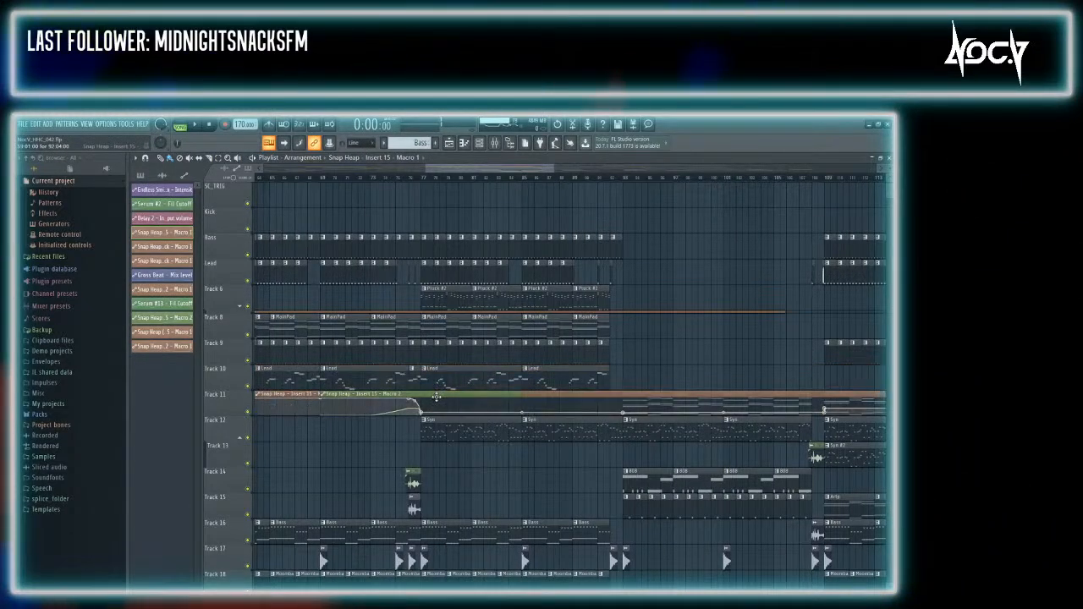
Audition the Lead pattern on its own and solo its Track 10 in the playlist
{"action": "double_click", "coordinate": [450, 382]}
{"action": "left_click", "coordinate": [180, 124]}
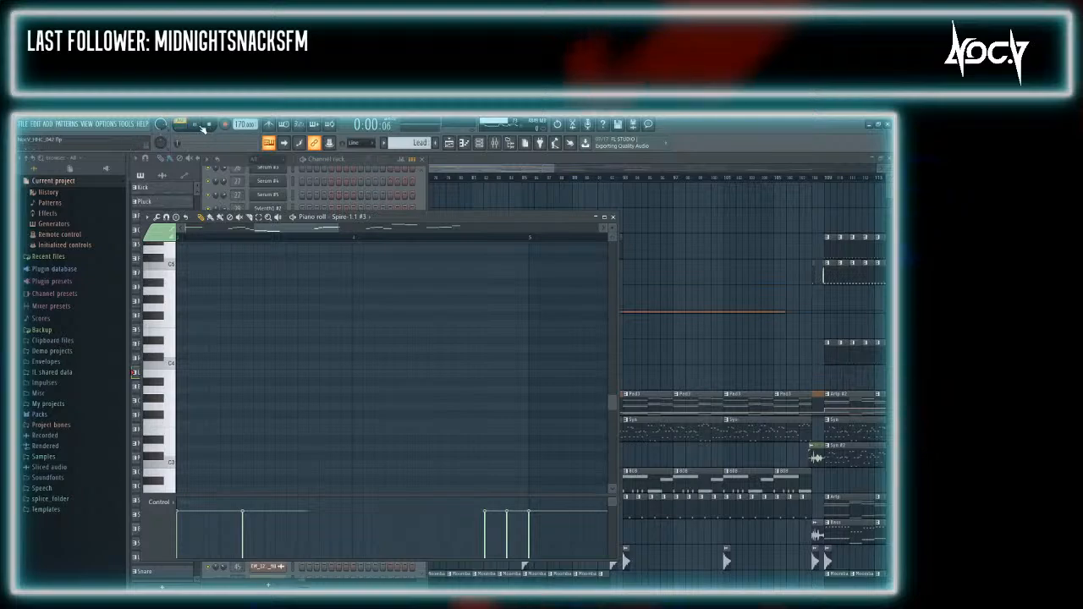
{"action": "left_click", "coordinate": [486, 159]}
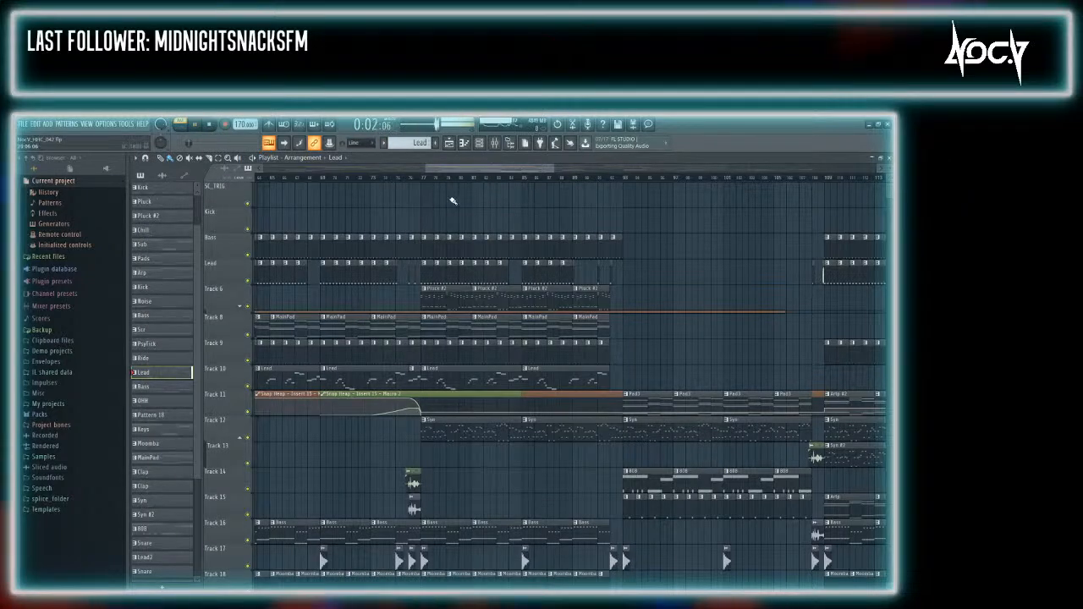
{"action": "left_click", "coordinate": [211, 125]}
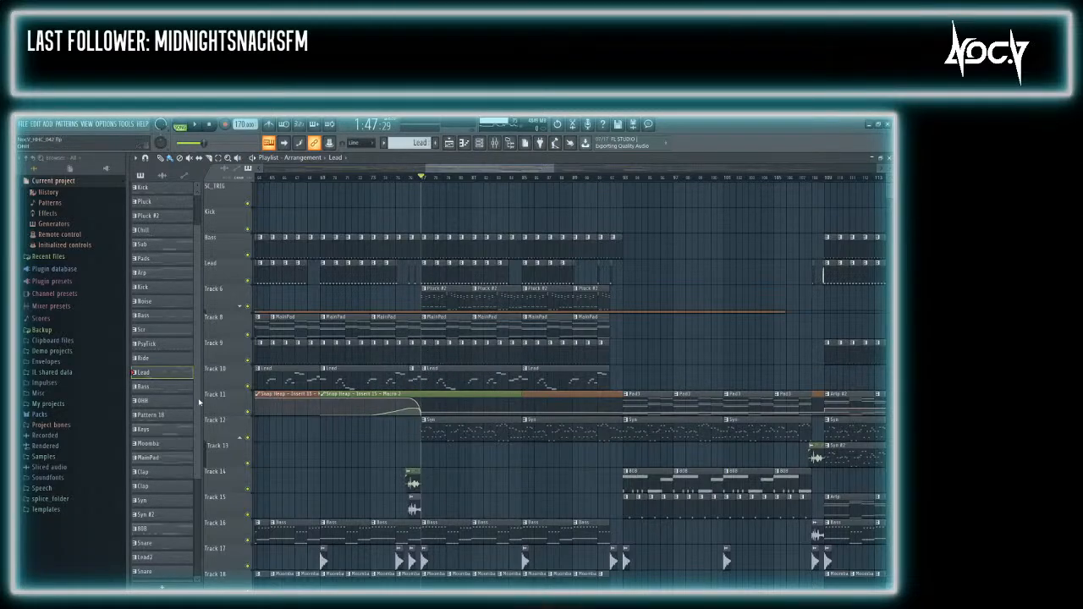
{"action": "right_click", "coordinate": [248, 386]}
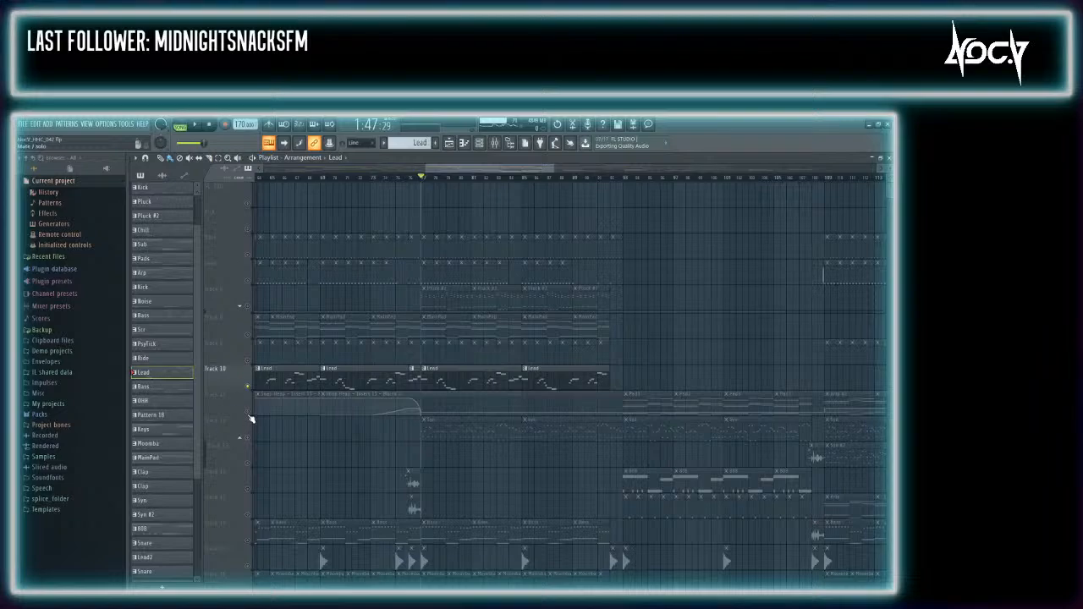
Unmute Track 11 to hear the soloed Lead with its Snap Heap automation, and restore all playlist tracks to audible
{"action": "left_click", "coordinate": [249, 414]}
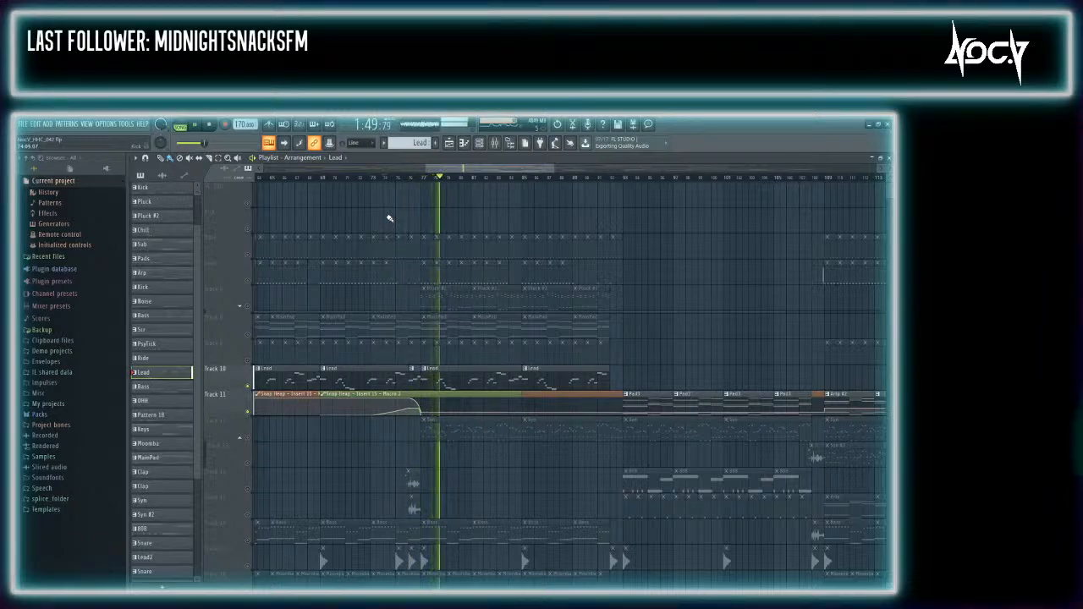
{"action": "middle_click", "coordinate": [389, 218], "text": "shift"}
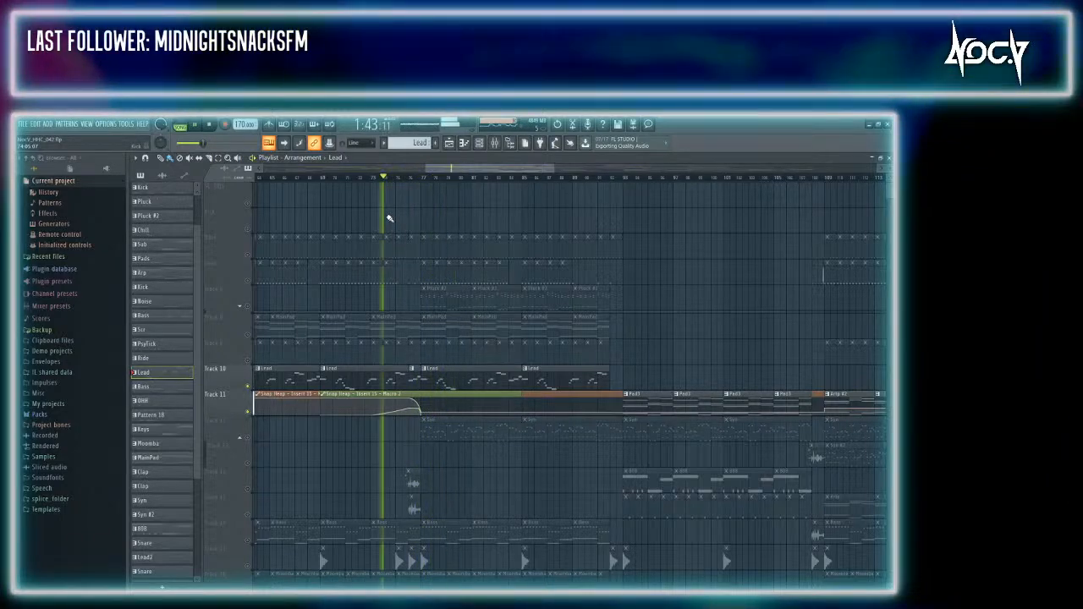
{"action": "key", "text": "space"}
{"action": "right_click", "coordinate": [248, 387]}
{"action": "right_click", "coordinate": [247, 386]}
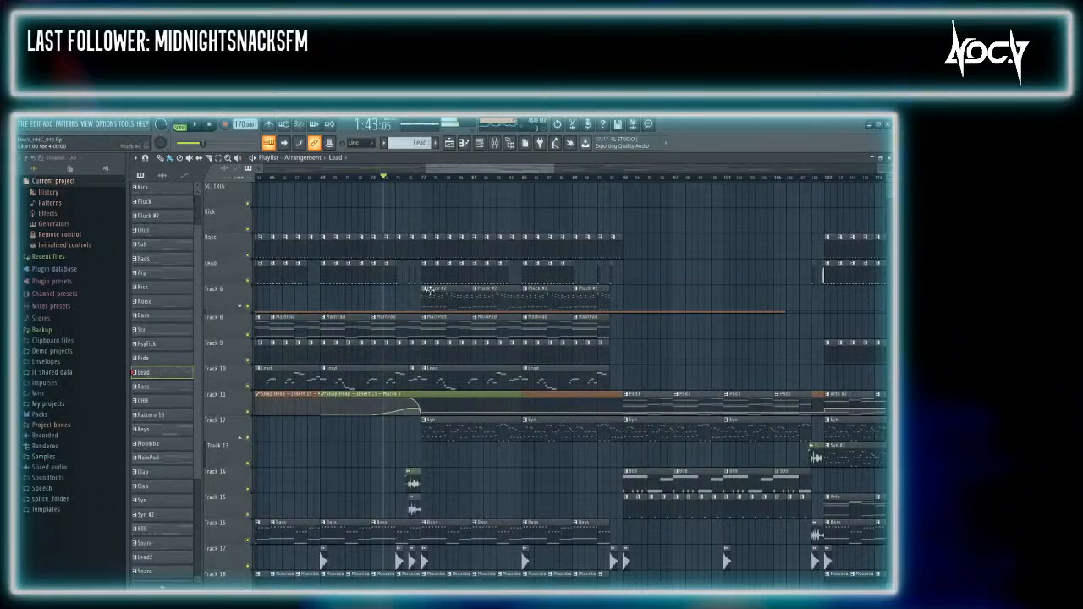
Play the full mix through the drop and inspect the Newfangled Elevate limiter on the Master track
{"action": "left_click", "coordinate": [406, 178]}
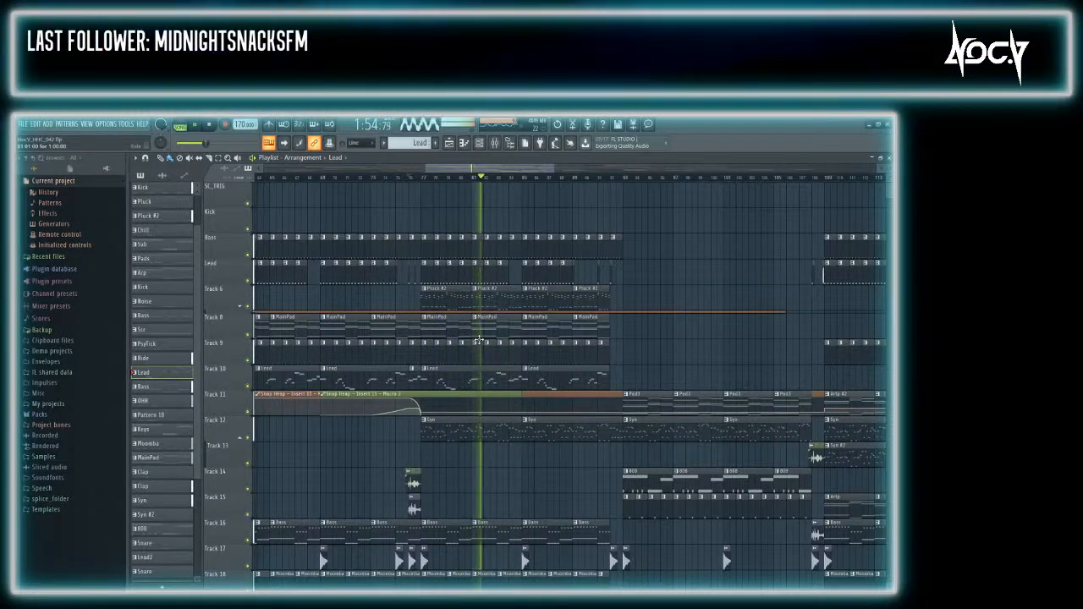
{"action": "left_click", "coordinate": [210, 125]}
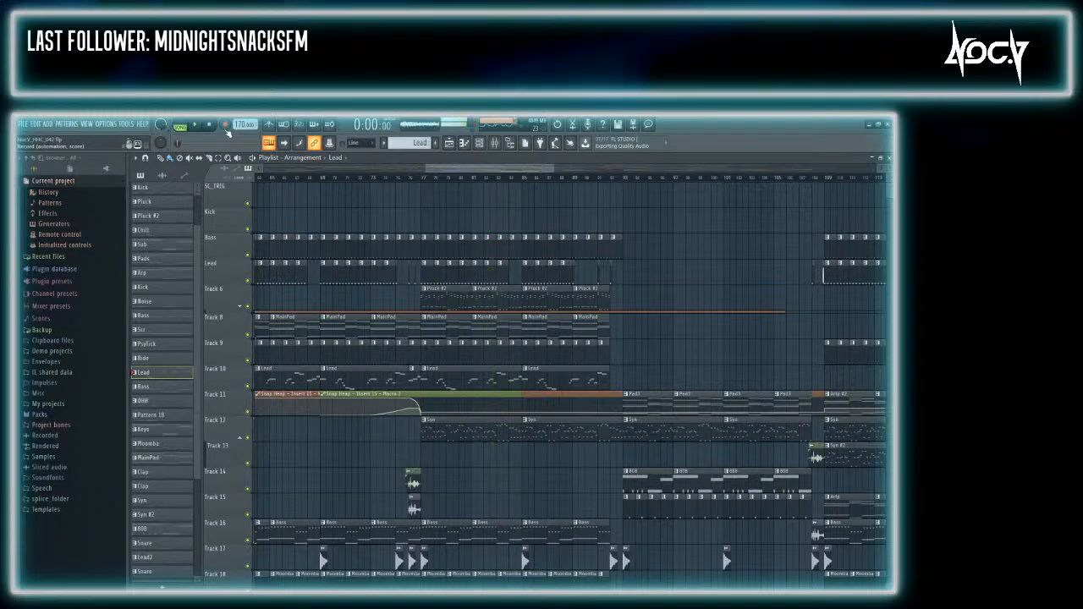
{"action": "key", "text": "F9"}
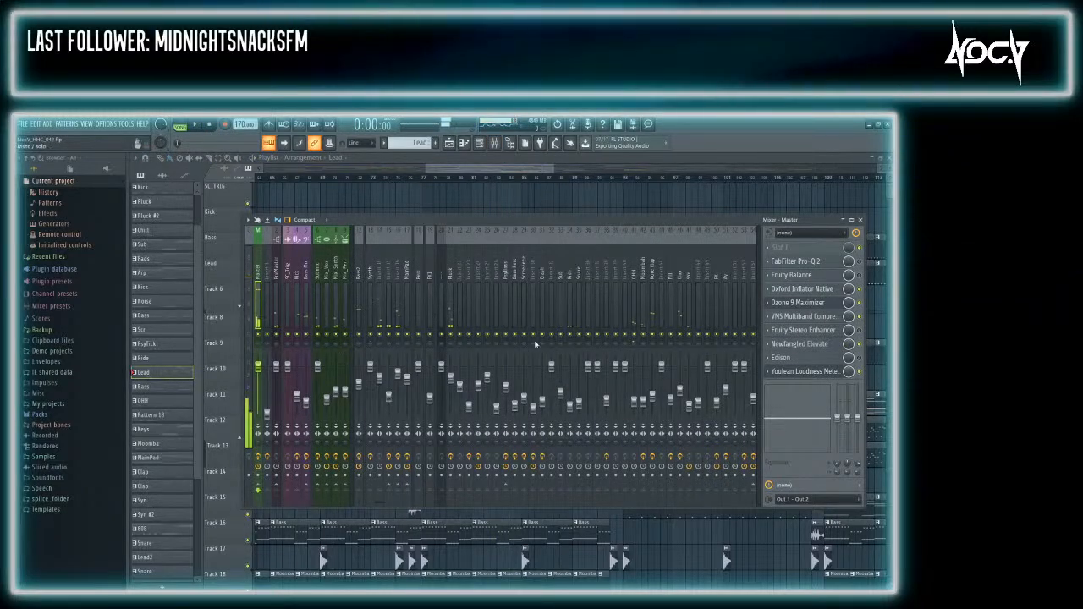
{"action": "left_click", "coordinate": [819, 345]}
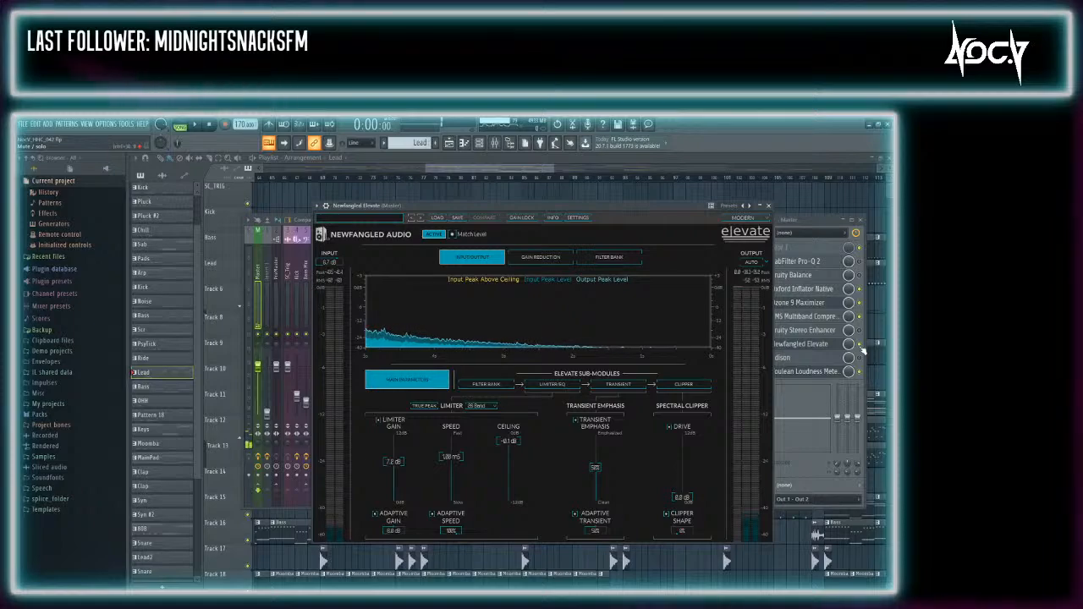
{"action": "left_click", "coordinate": [812, 226]}
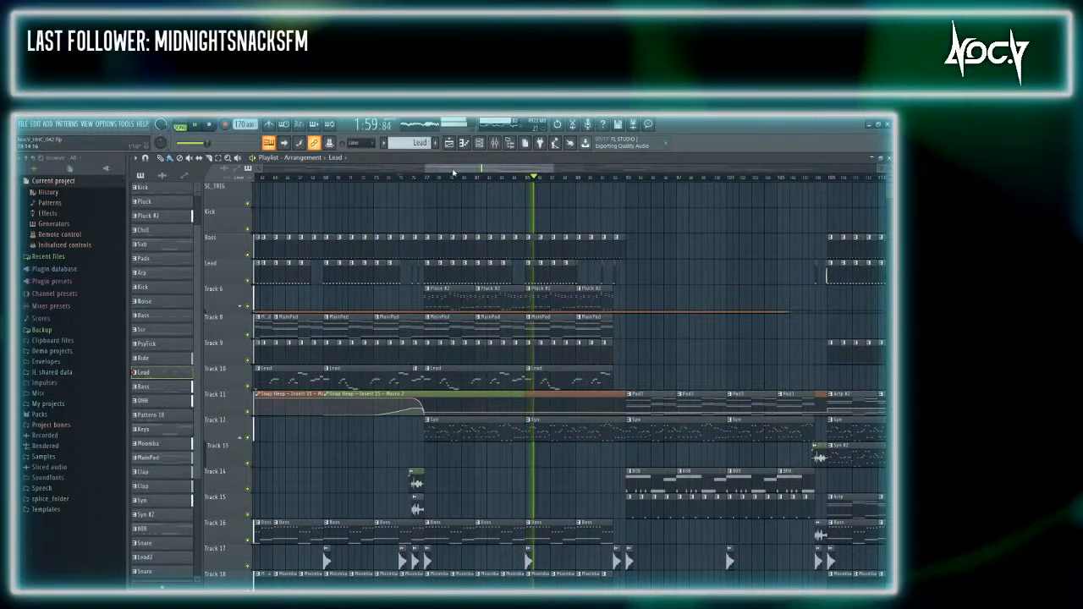
Listen through the end of the drop into the 808 break while following the lower playlist tracks
{"action": "left_click_drag", "start_coordinate": [454, 171], "coordinate": [523, 172]}
{"action": "scroll", "coordinate": [483, 347], "scroll_direction": "down", "scroll_amount": 6}
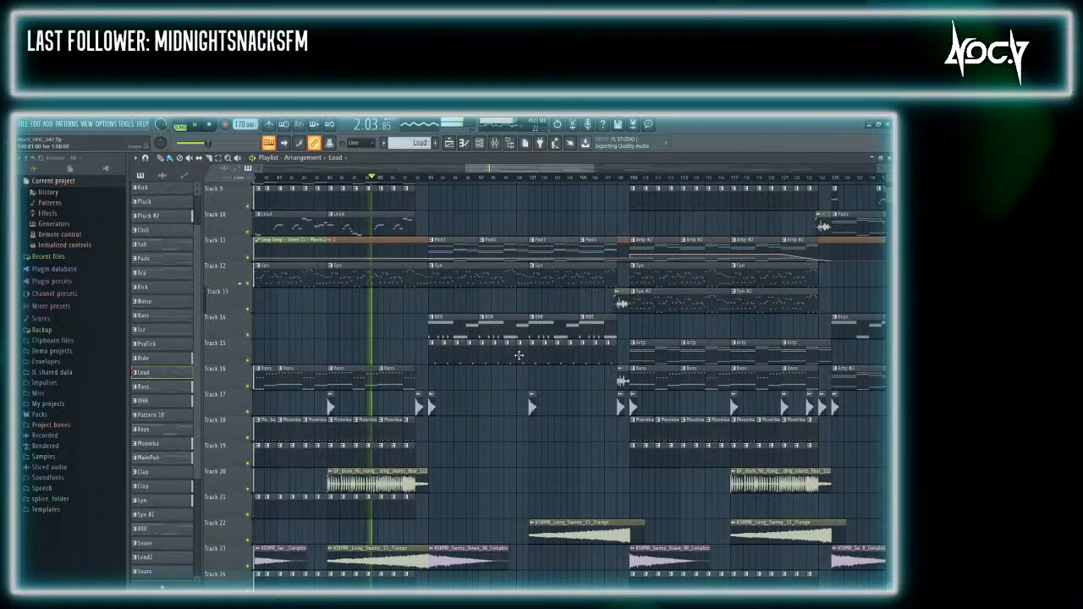
{"action": "scroll", "coordinate": [461, 420], "scroll_direction": "down", "scroll_amount": 1}
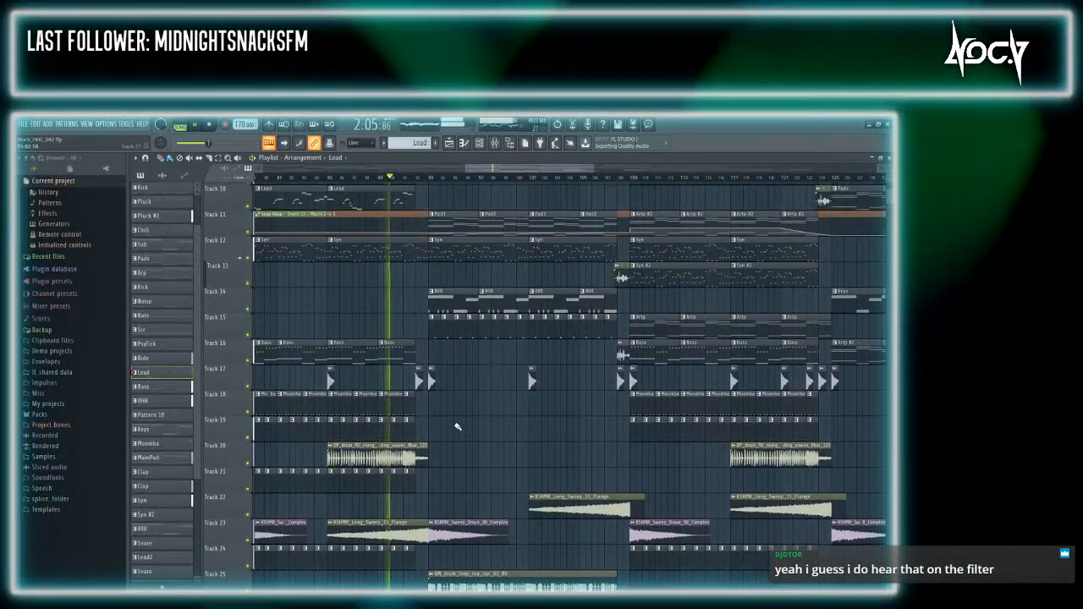
{"action": "scroll", "coordinate": [468, 424], "scroll_direction": "up", "scroll_amount": 2}
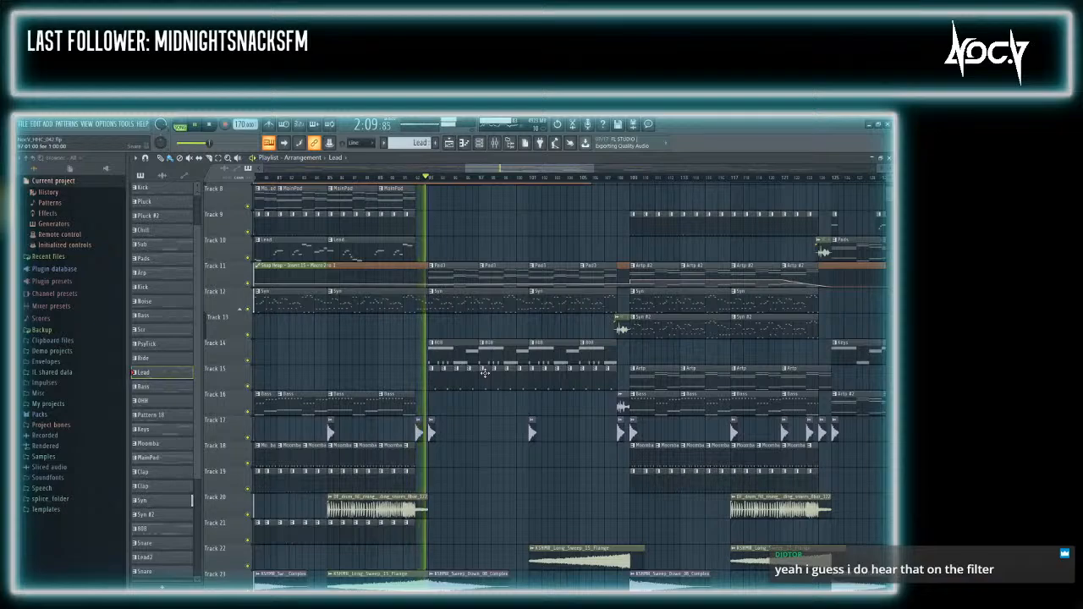
{"action": "key", "text": "space"}
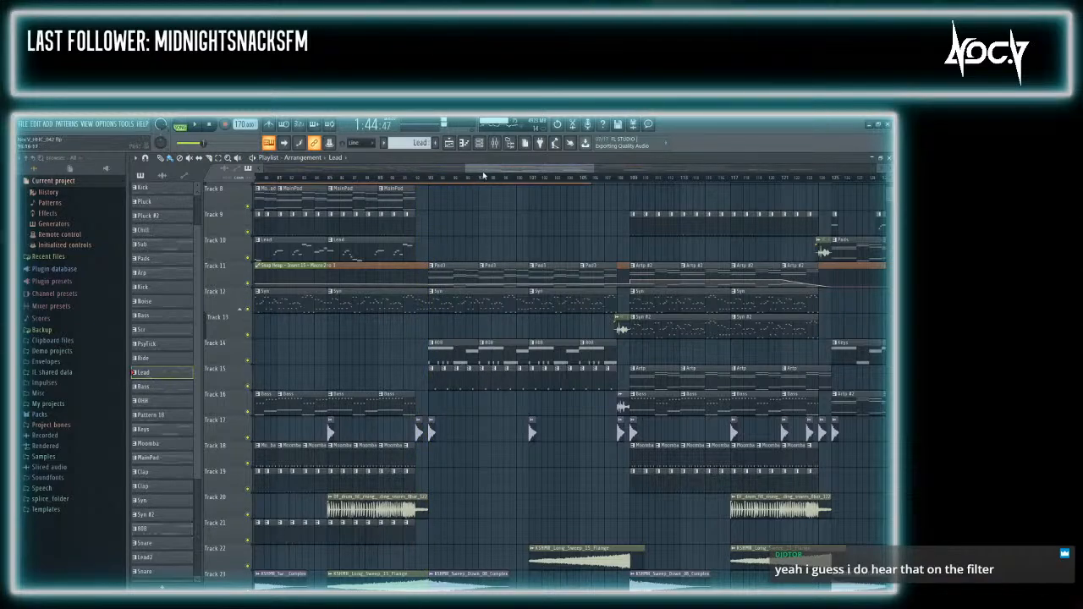
Look over the 808 break and the following section across the synth, drum and sweep tracks in the playlist
{"action": "left_click_drag", "start_coordinate": [483, 173], "coordinate": [493, 174]}
{"action": "scroll", "coordinate": [494, 228], "scroll_direction": "up", "scroll_amount": 5}
{"action": "left_click_drag", "start_coordinate": [383, 454], "coordinate": [392, 442]}
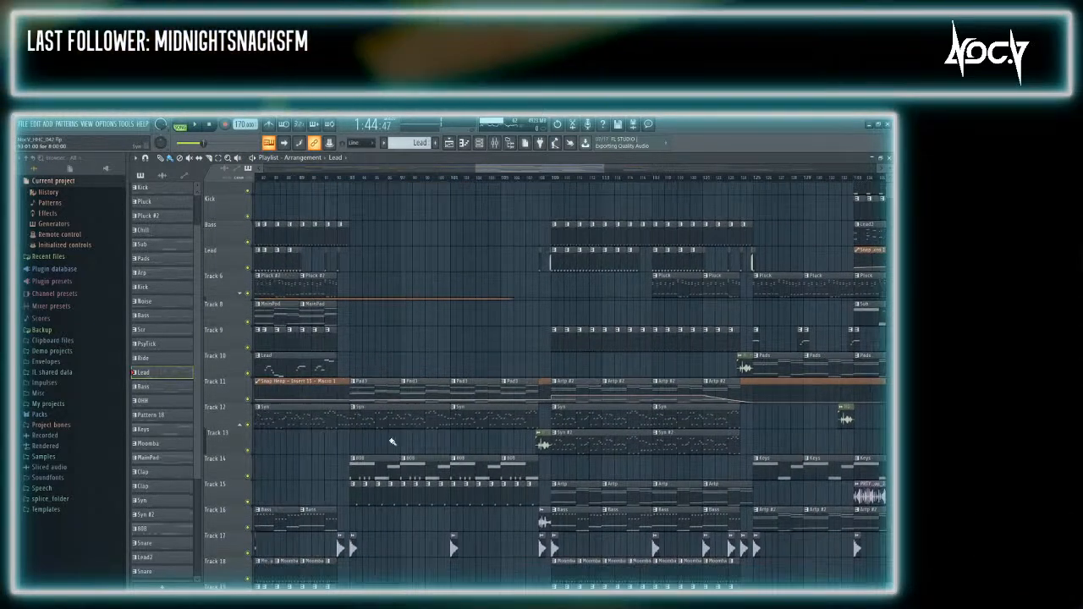
{"action": "scroll", "coordinate": [392, 442], "scroll_direction": "down", "scroll_amount": 5}
{"action": "scroll", "coordinate": [434, 391], "scroll_direction": "down", "scroll_amount": 4}
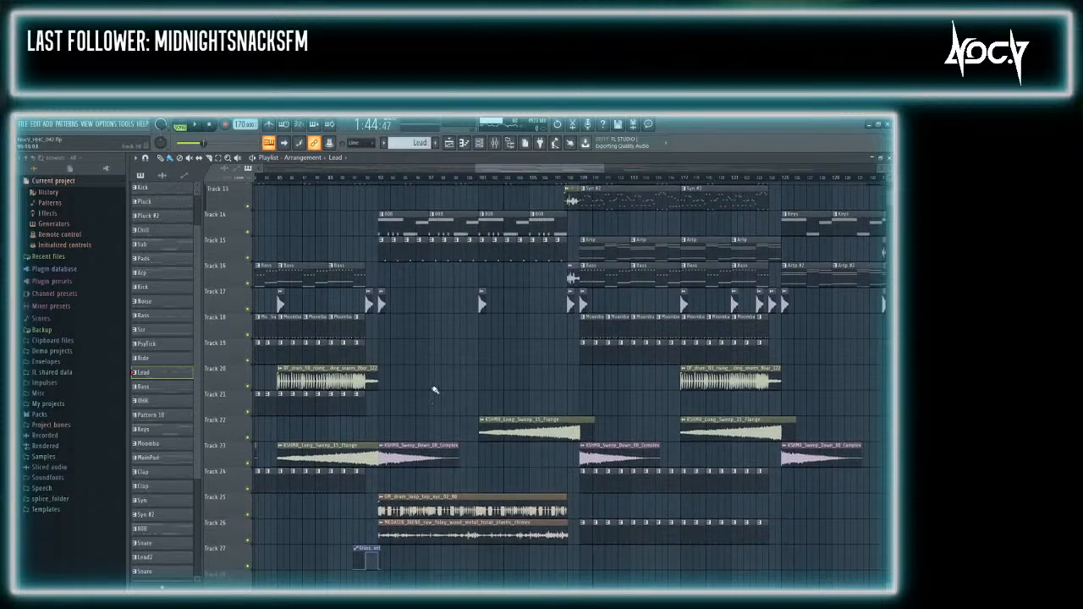
{"action": "scroll", "coordinate": [434, 390], "scroll_direction": "up", "scroll_amount": 12}
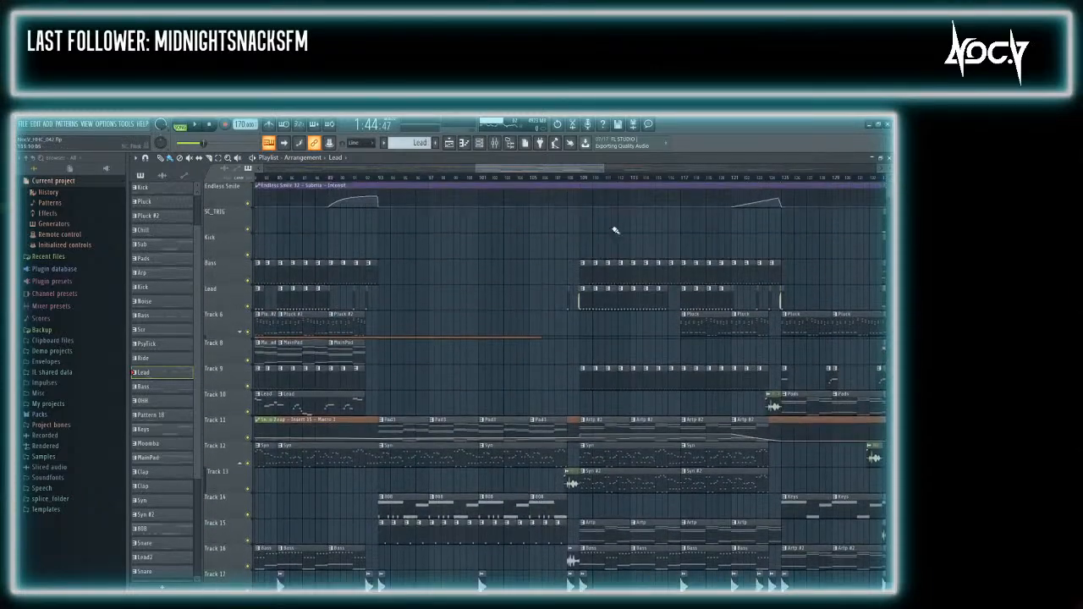
Play the later part of the drop and audition the Track 12 Syn pattern on its own
{"action": "left_click_drag", "start_coordinate": [568, 177], "coordinate": [361, 237]}
{"action": "key", "text": "space"}
{"action": "double_click", "coordinate": [385, 457]}
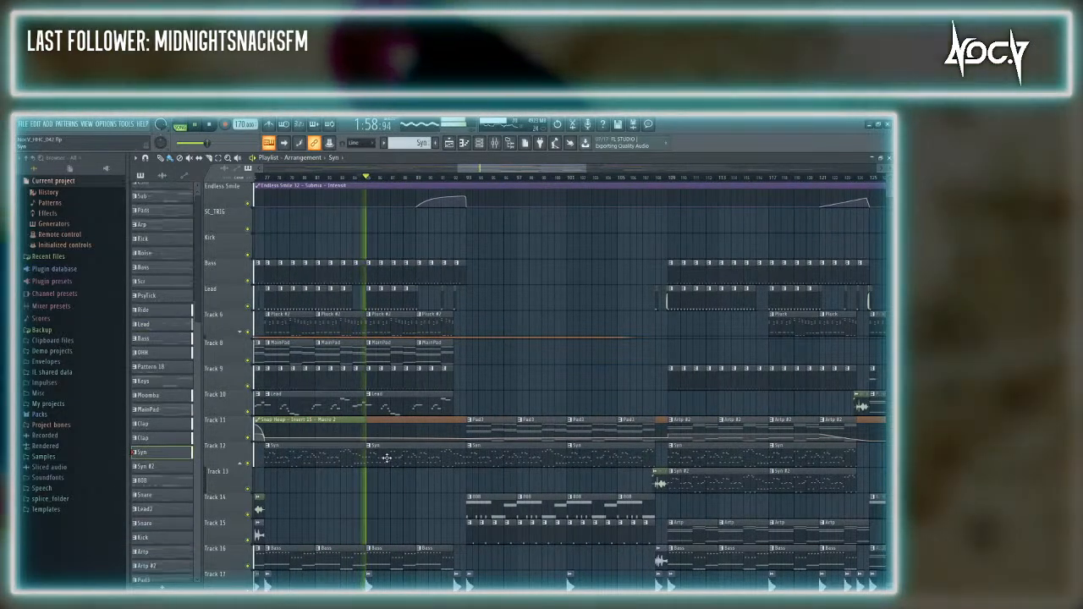
{"action": "key", "text": "space"}
{"action": "key", "text": "space"}
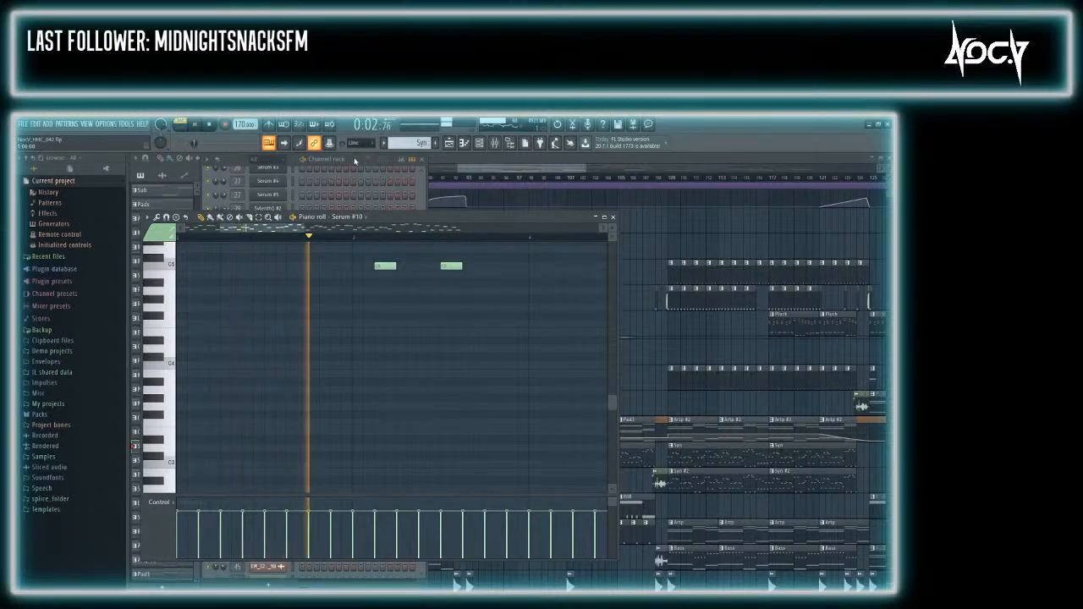
{"action": "left_click", "coordinate": [212, 125]}
{"action": "left_click", "coordinate": [449, 149]}
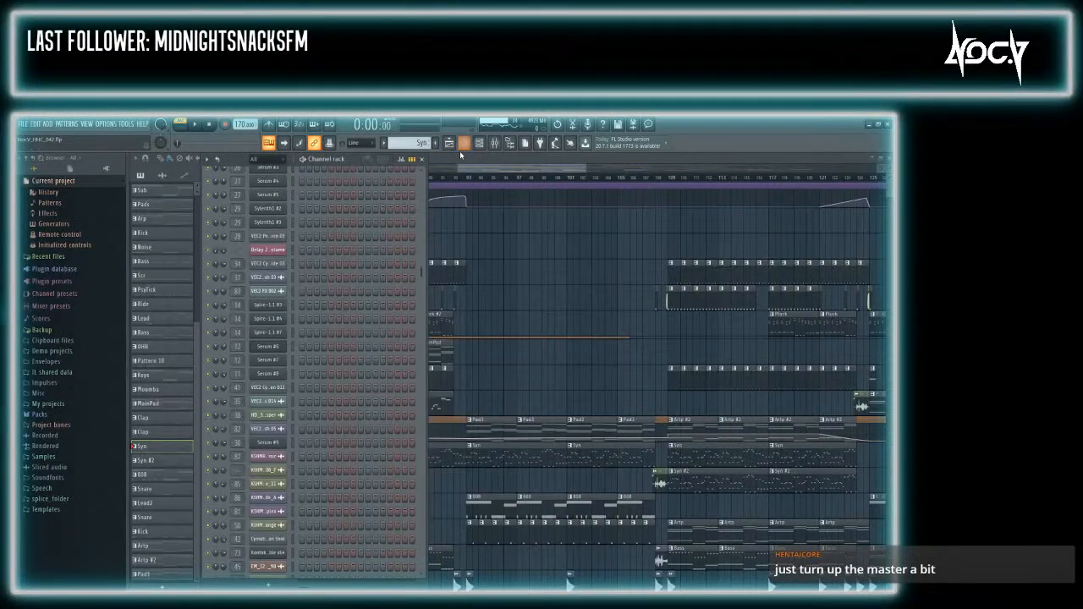
{"action": "left_click", "coordinate": [459, 159]}
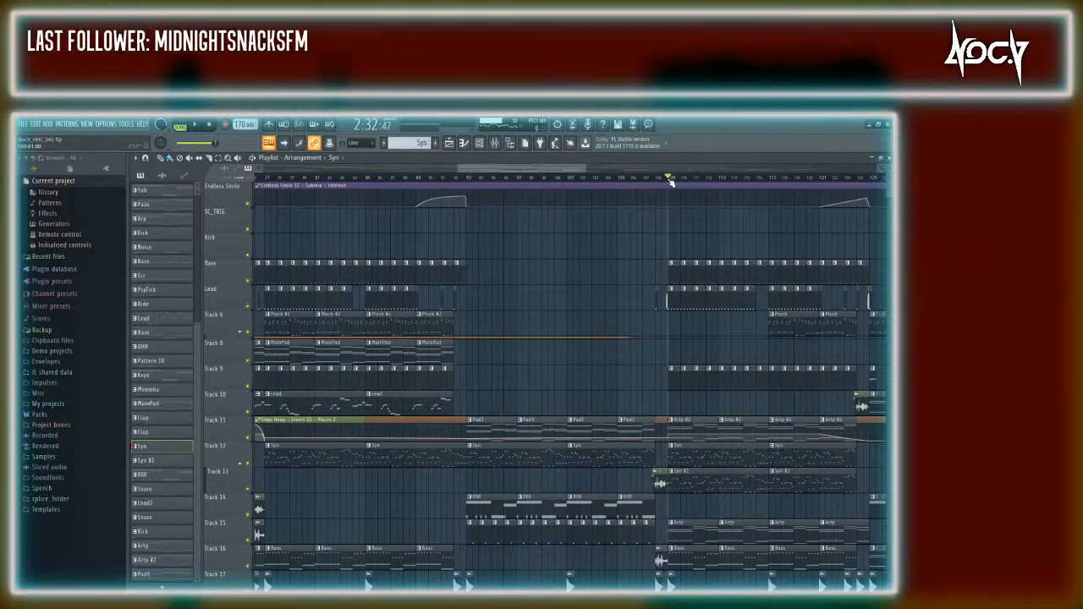
Open the Track 13 Syn #2 pattern and audition it on its own in pattern mode
{"action": "double_click", "coordinate": [701, 482]}
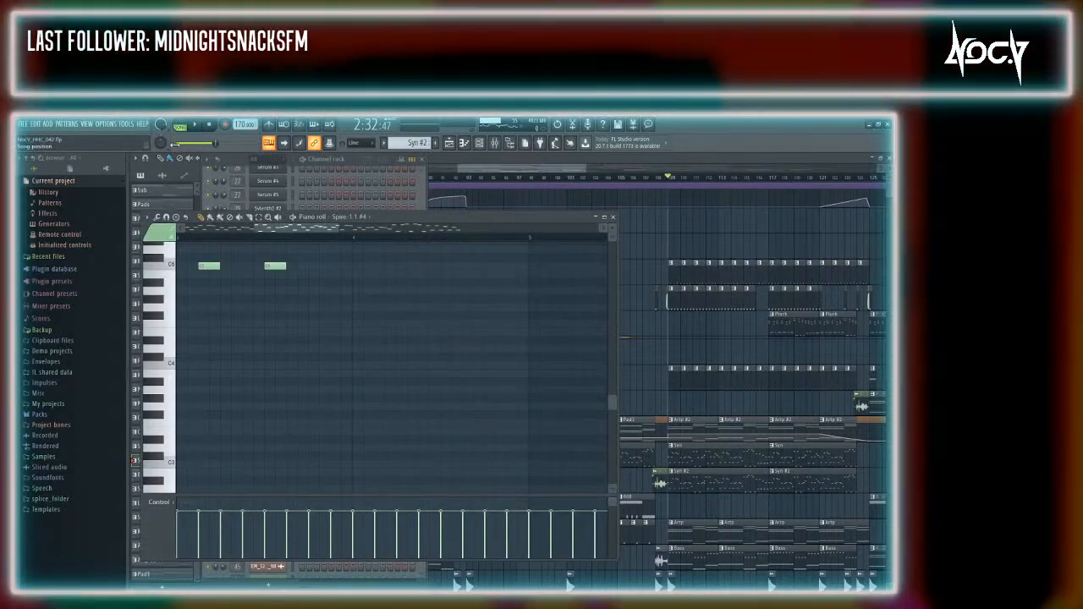
{"action": "left_click", "coordinate": [180, 128]}
{"action": "left_click", "coordinate": [364, 161]}
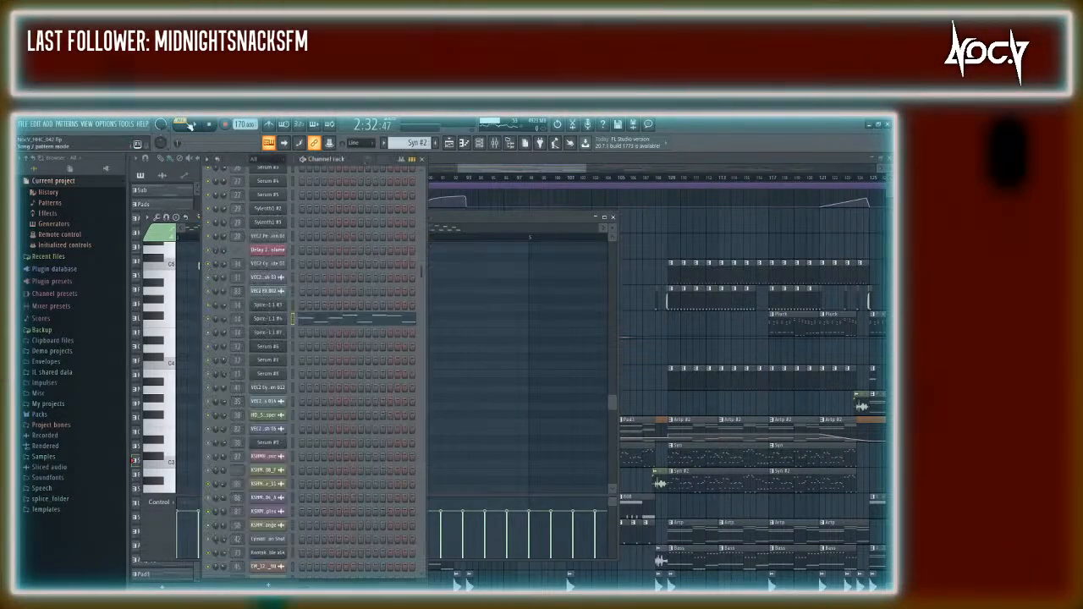
{"action": "left_click", "coordinate": [197, 126]}
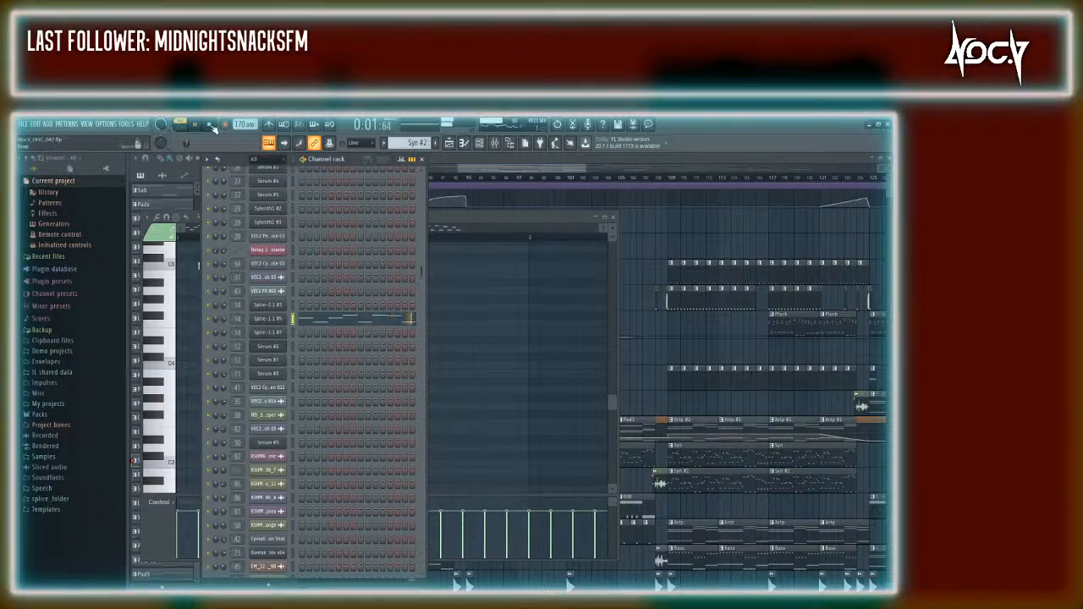
Play the arrangement from just before the section after the 808 break and check the track levels in the mixer
{"action": "left_click", "coordinate": [633, 178]}
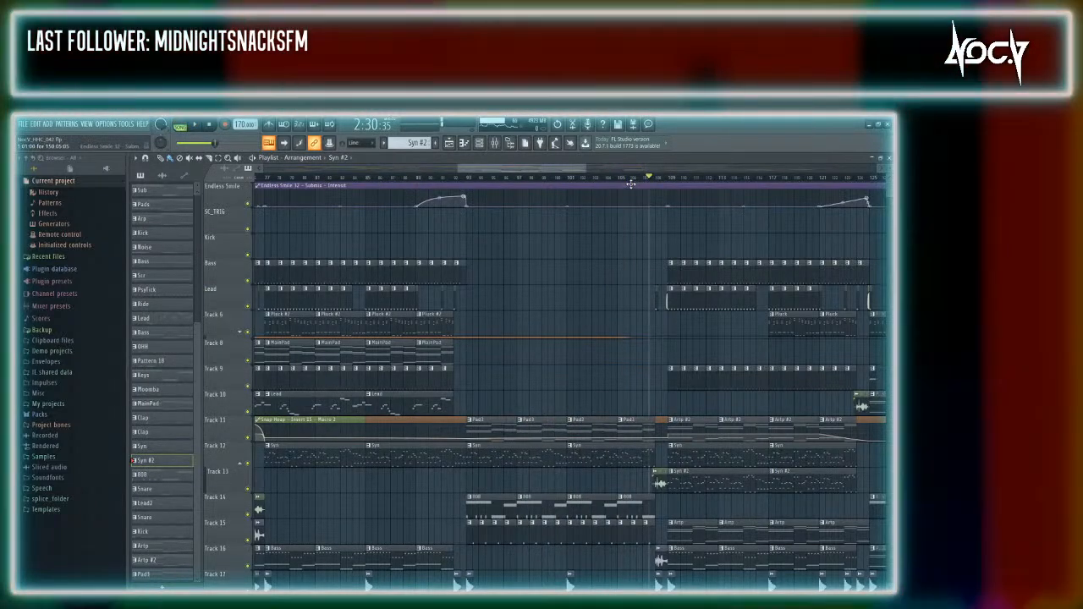
{"action": "left_click", "coordinate": [641, 177]}
{"action": "key", "text": "space"}
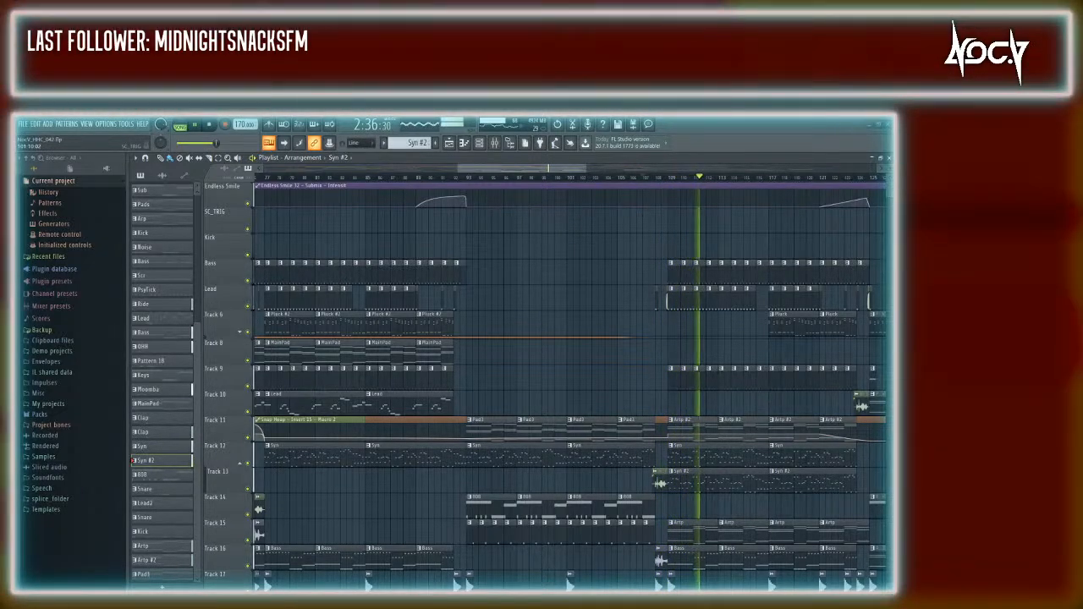
{"action": "key", "text": "F9"}
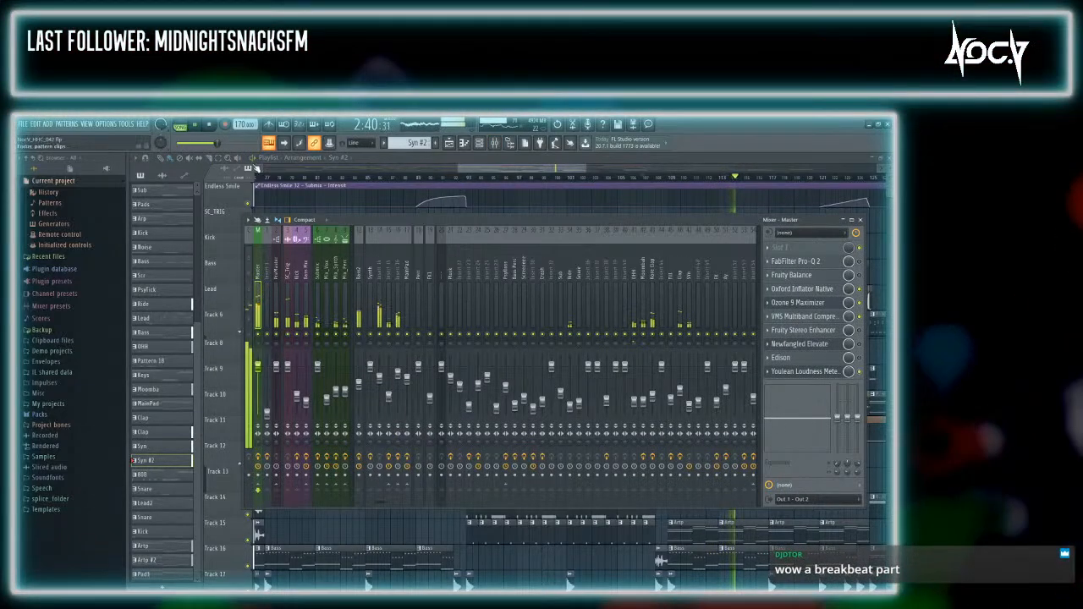
{"action": "left_click", "coordinate": [210, 125]}
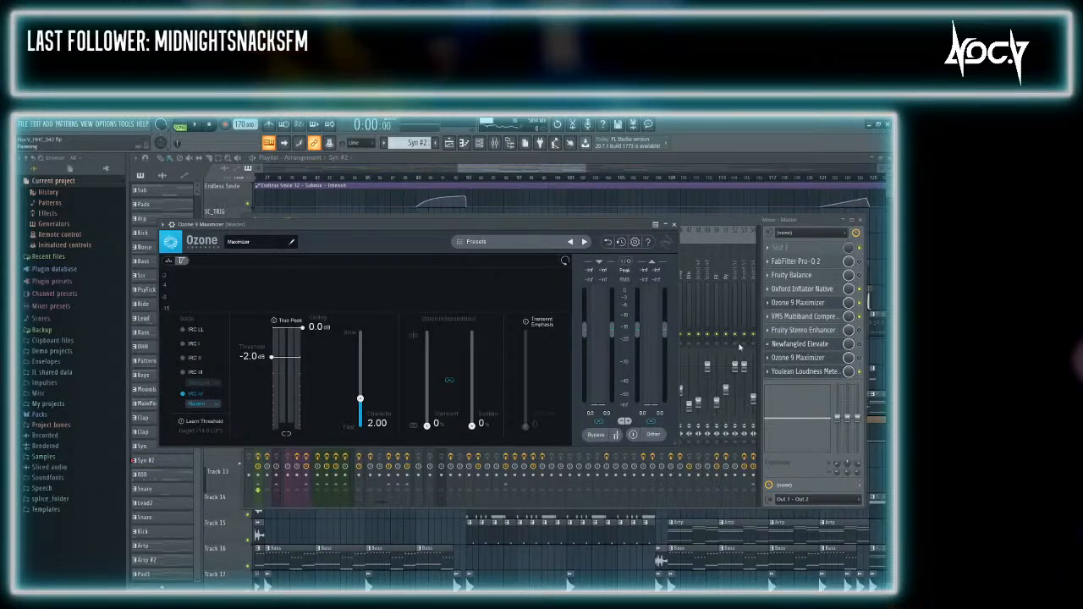
Set the second Ozone 9 Maximizer on the Master track to the IRC IV Classic style and enable it
{"action": "left_click", "coordinate": [202, 418]}
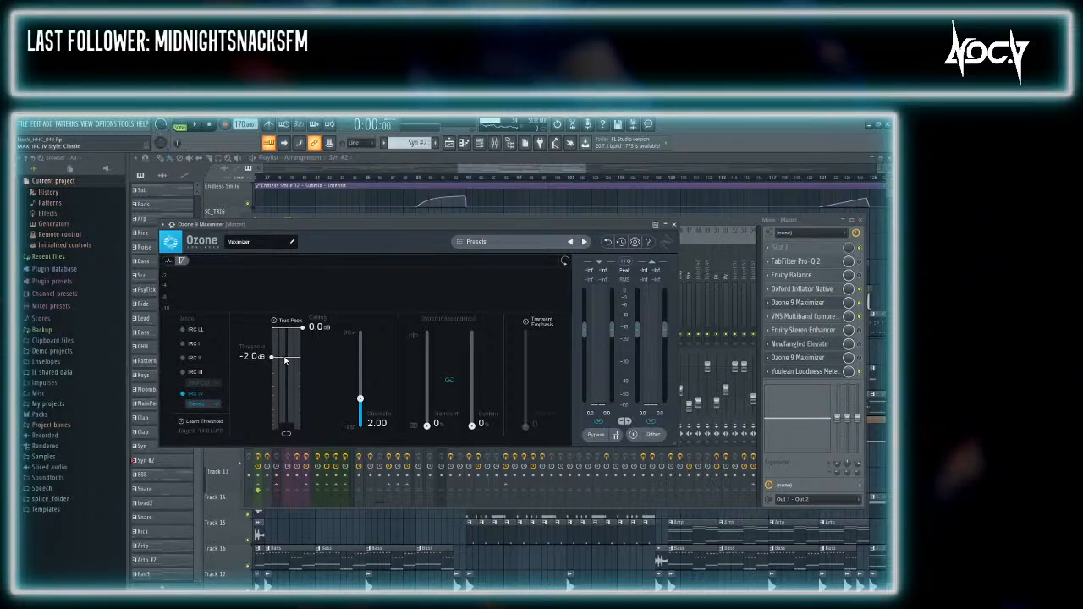
{"action": "mouse_move", "coordinate": [285, 359]}
{"action": "left_mouse_down"}
{"action": "mouse_move", "coordinate": [286, 390]}
{"action": "mouse_move", "coordinate": [286, 359]}
{"action": "left_mouse_up"}
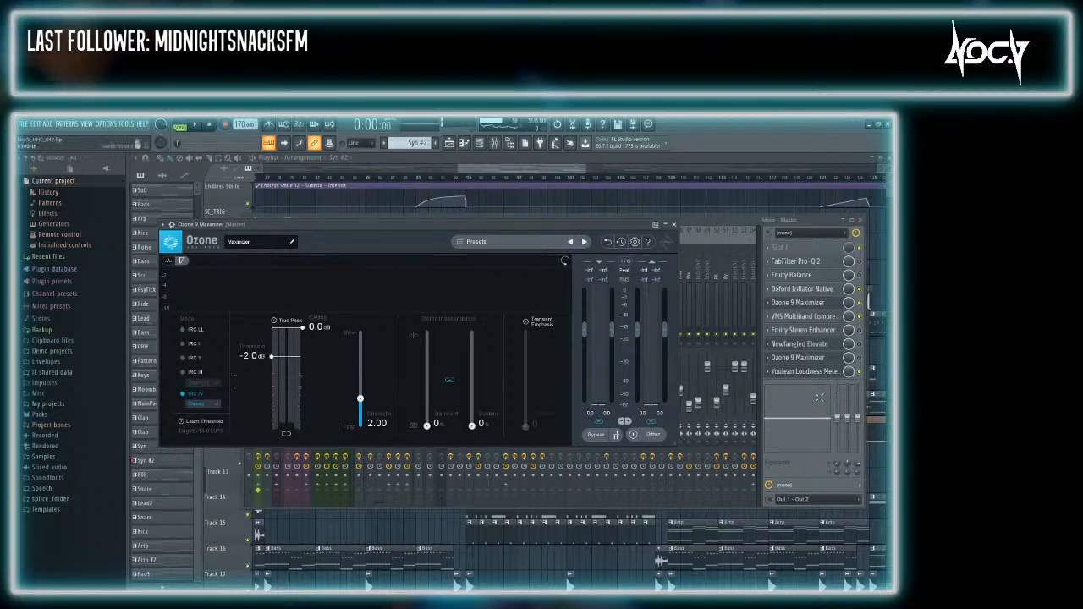
{"action": "left_click", "coordinate": [859, 358]}
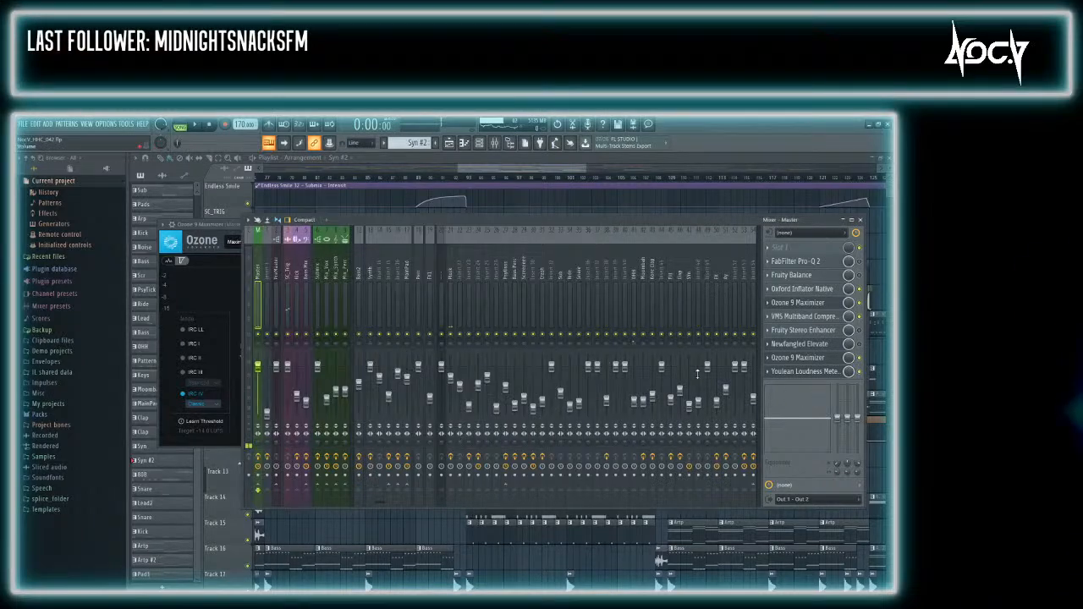
Lower the second Ozone 9 Maximizer's threshold and start playback to hear the limiting
{"action": "left_click", "coordinate": [209, 250]}
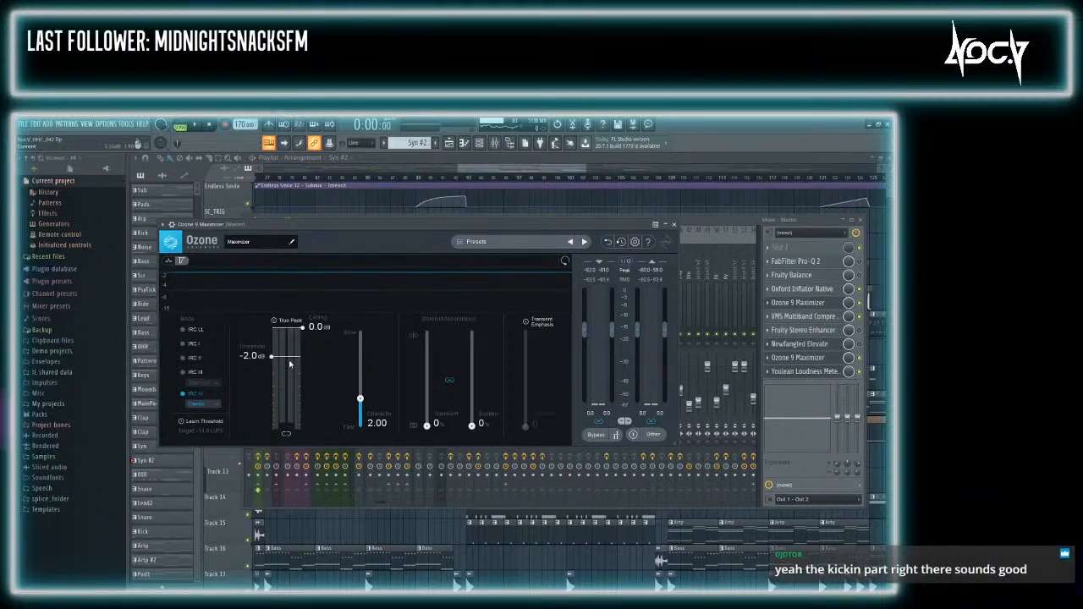
{"action": "left_click_drag", "start_coordinate": [290, 364], "coordinate": [295, 421]}
{"action": "key", "text": "space"}
Play from the end of the drop into the 808 break, checking the master level and the playlist's lower tracks
{"action": "left_click", "coordinate": [402, 177]}
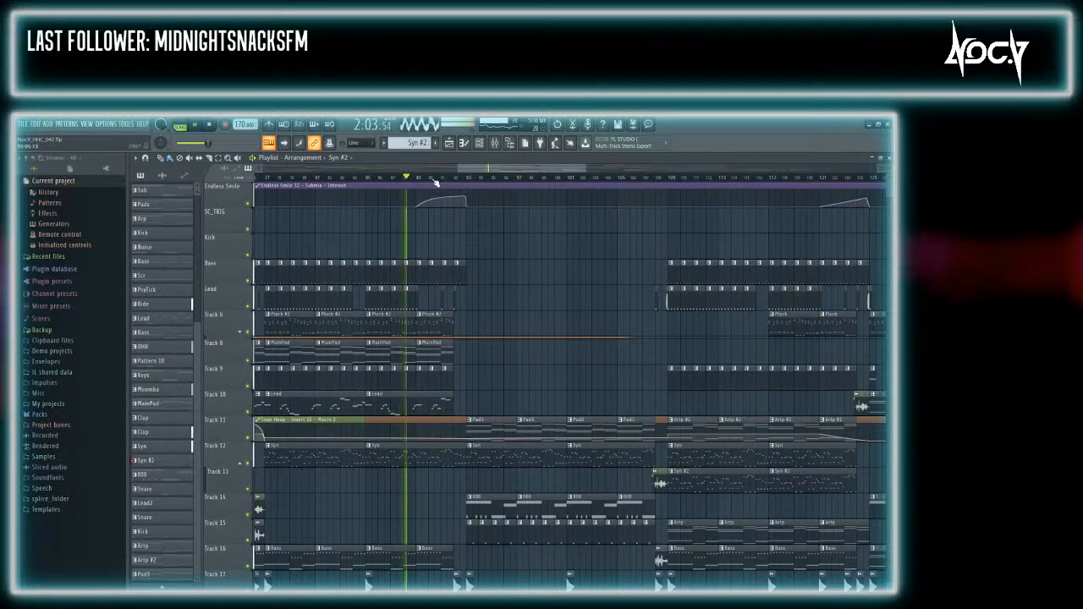
{"action": "key", "text": "F9"}
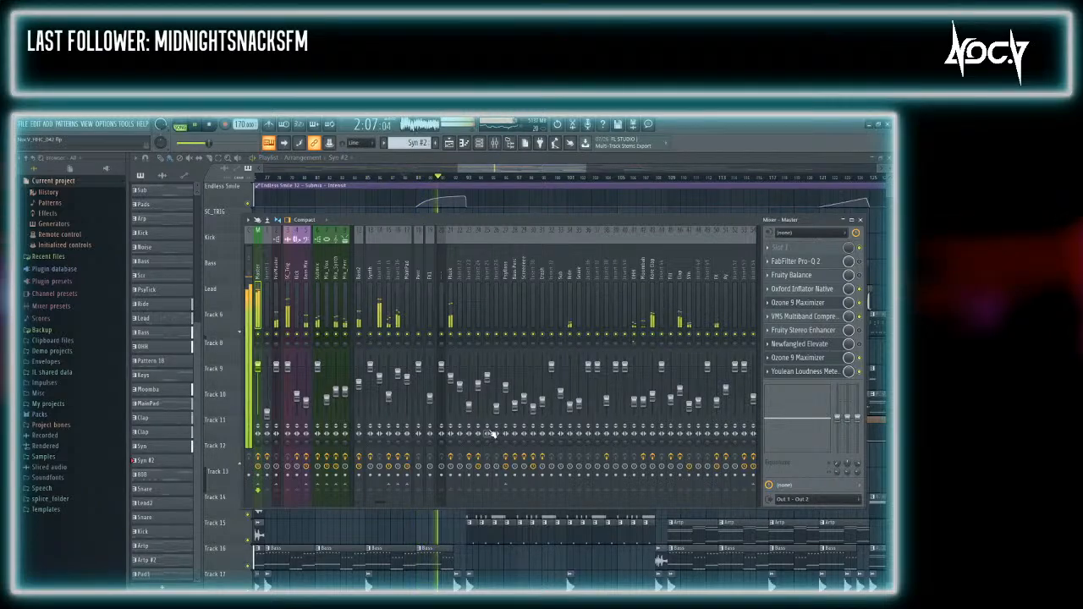
{"action": "key", "text": "space"}
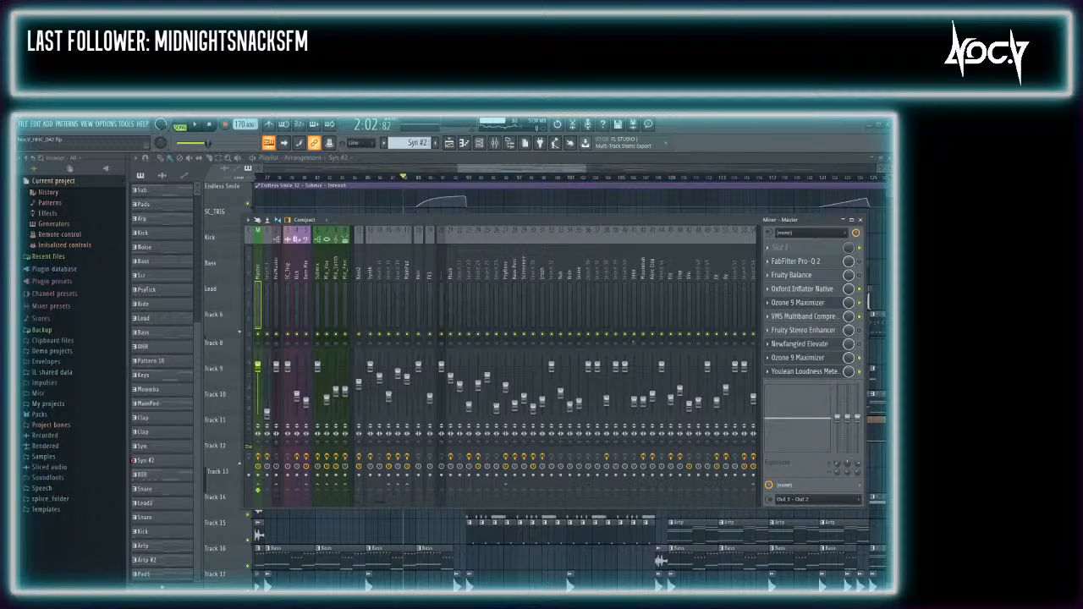
{"action": "key", "text": "F9"}
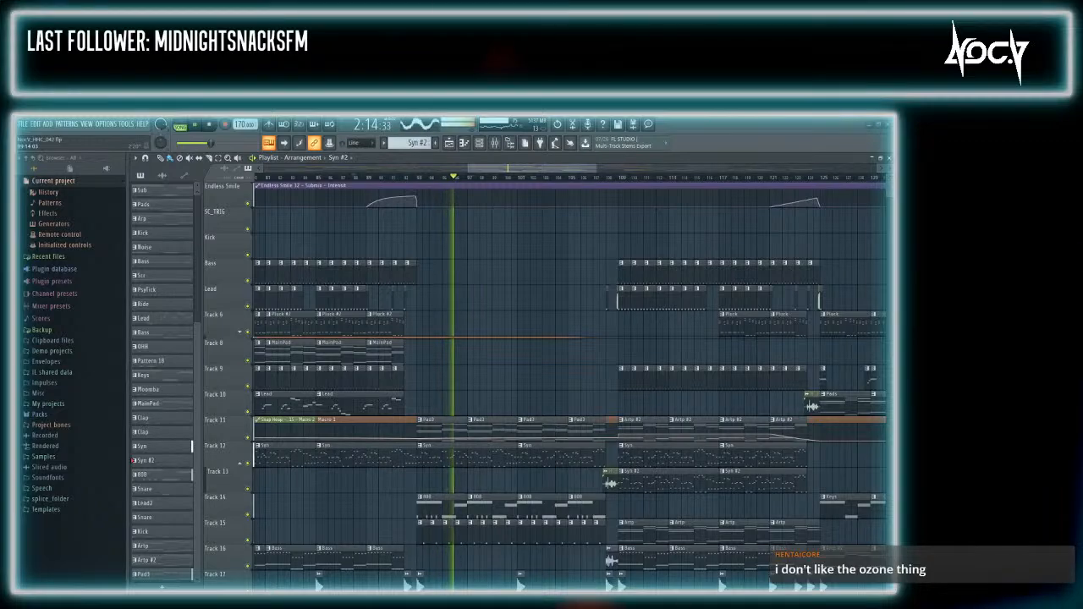
{"action": "scroll", "coordinate": [501, 378], "scroll_direction": "down", "scroll_amount": 6}
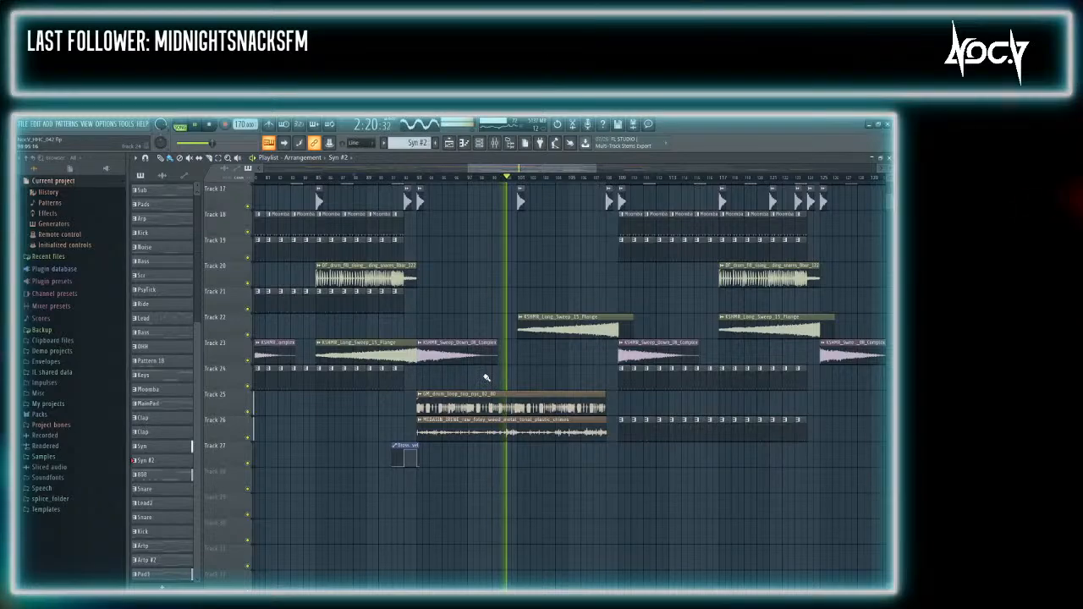
Play from the end of the 808 break into the Syn #2 section and open the second Ozone 9 Maximizer on the Master
{"action": "scroll", "coordinate": [479, 379], "scroll_direction": "up", "scroll_amount": 3}
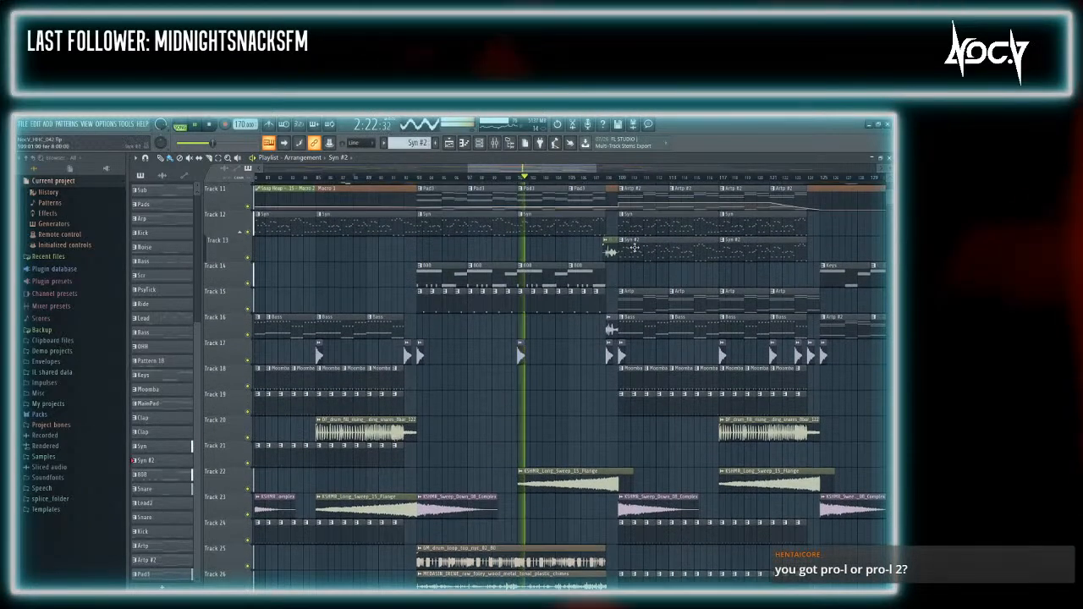
{"action": "left_click", "coordinate": [609, 179]}
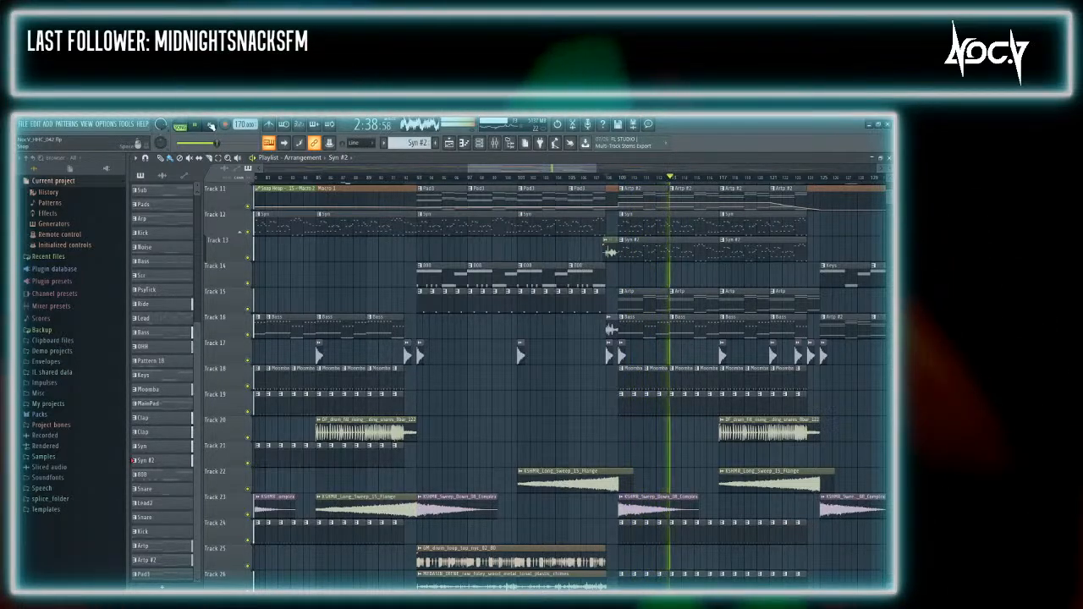
{"action": "left_click", "coordinate": [210, 125]}
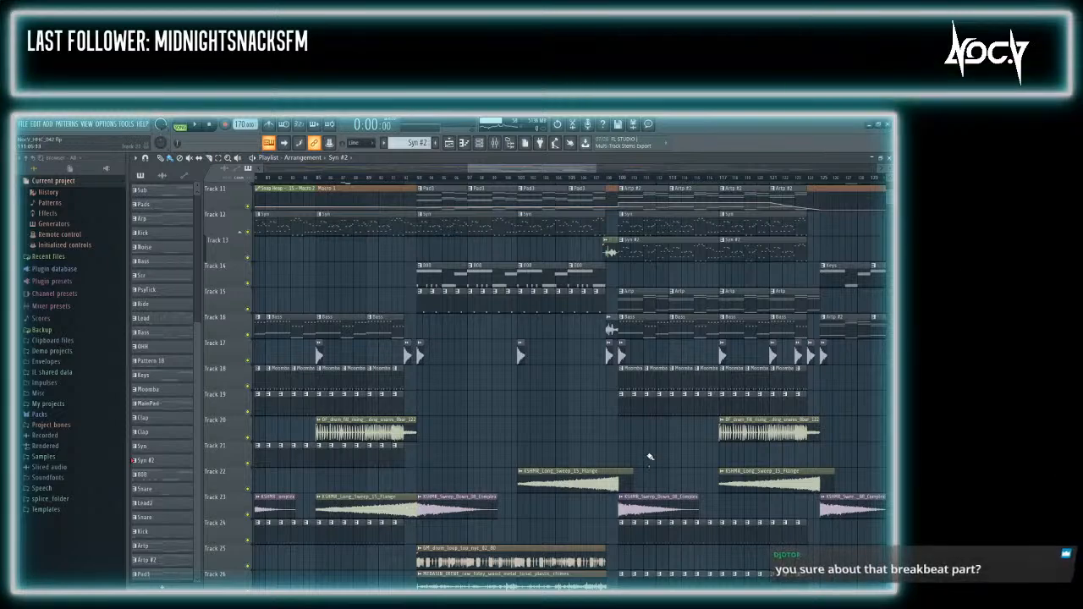
{"action": "key", "text": "F9"}
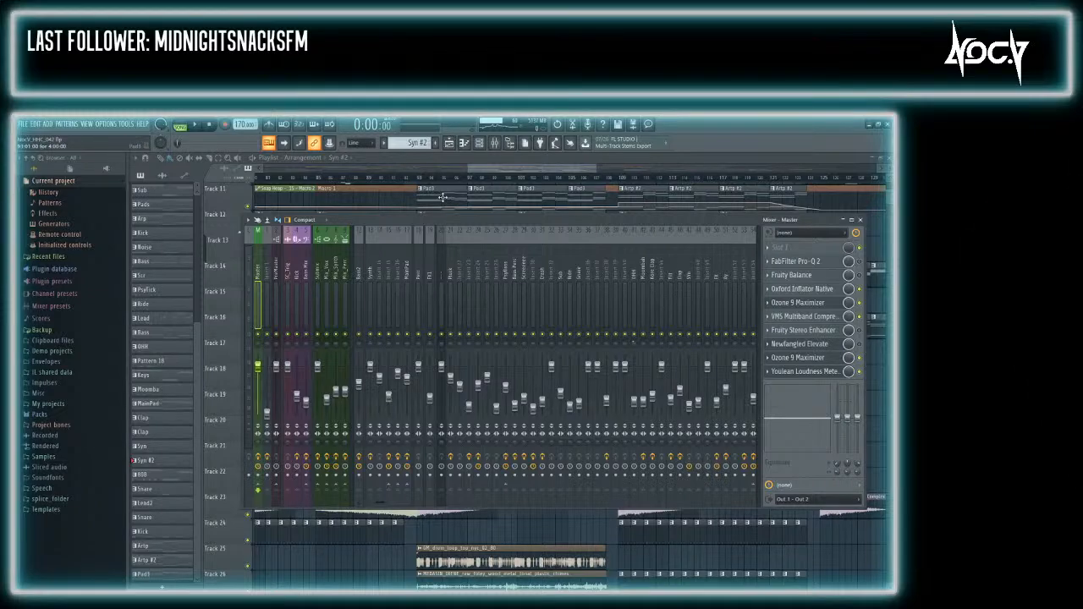
{"action": "left_click", "coordinate": [798, 358]}
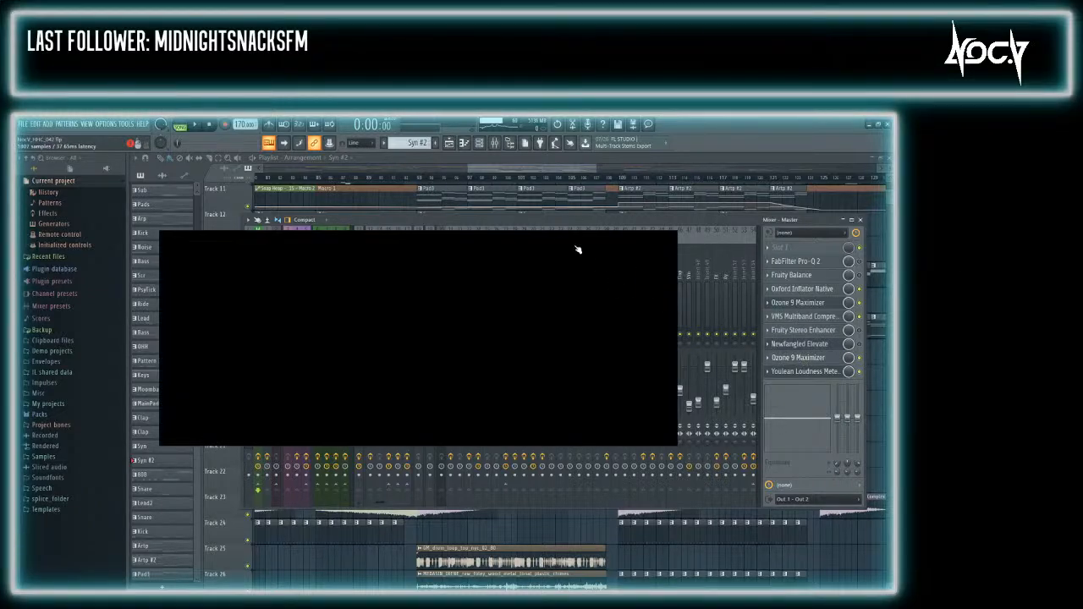
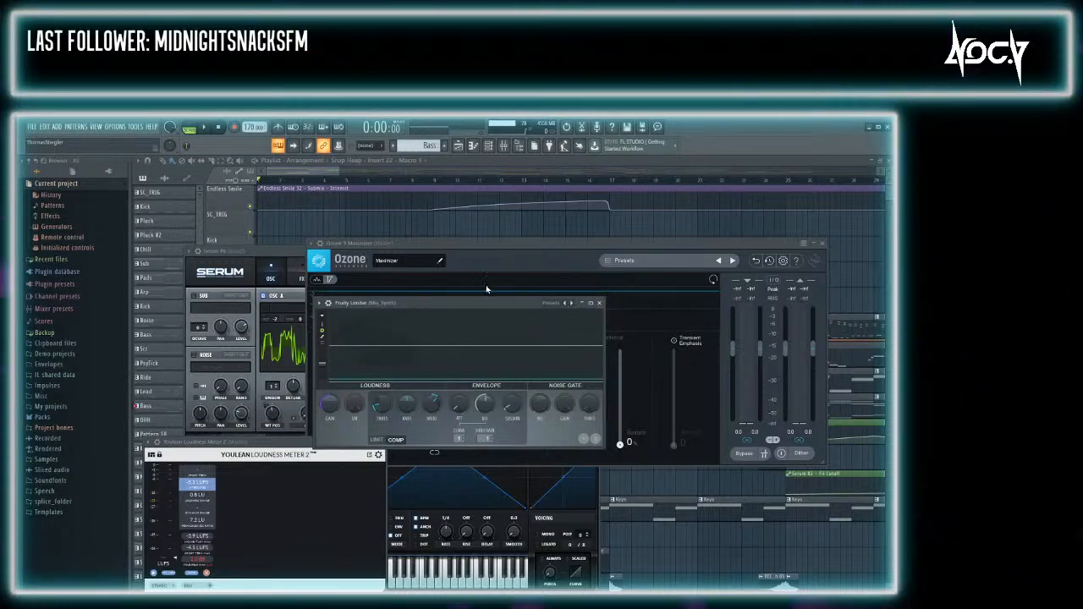
Examine the reopened project's arrangement from the intro through the first drop to the MainPad and Syn sections
{"action": "key", "text": "F9"}
{"action": "key", "text": "F9"}
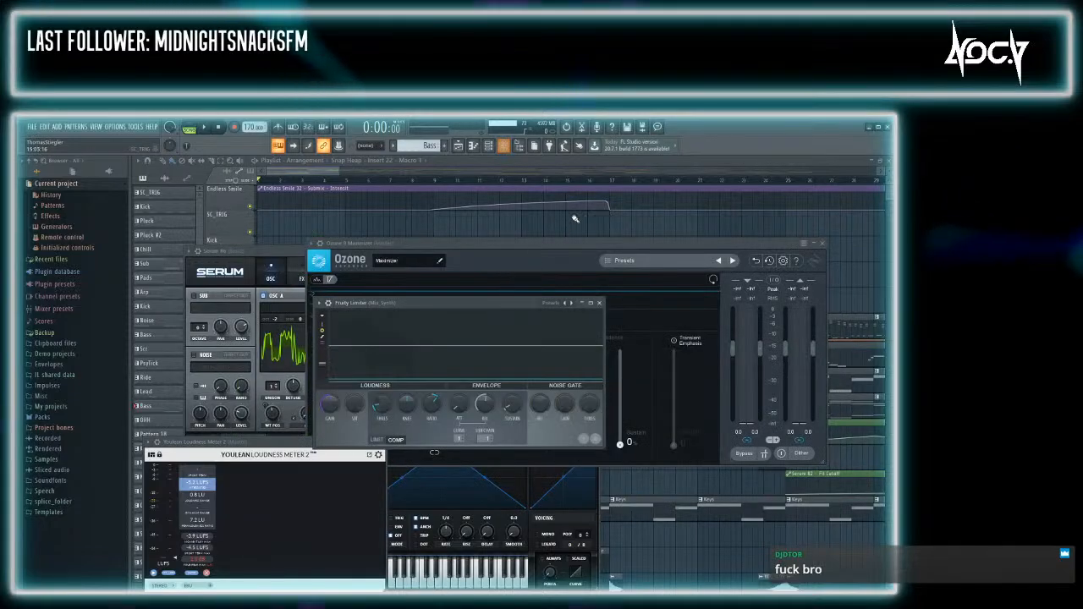
{"action": "left_click", "coordinate": [593, 167]}
{"action": "scroll", "coordinate": [544, 306], "scroll_direction": "down", "scroll_amount": 8, "text": "ctrl"}
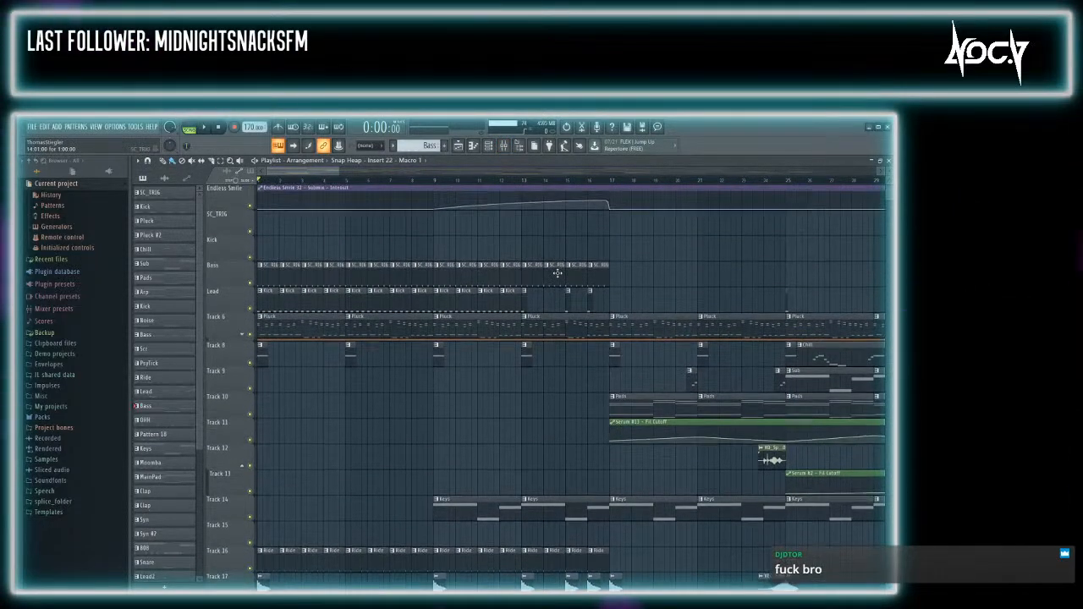
{"action": "scroll", "coordinate": [532, 328], "scroll_direction": "up", "scroll_amount": 6, "text": "ctrl"}
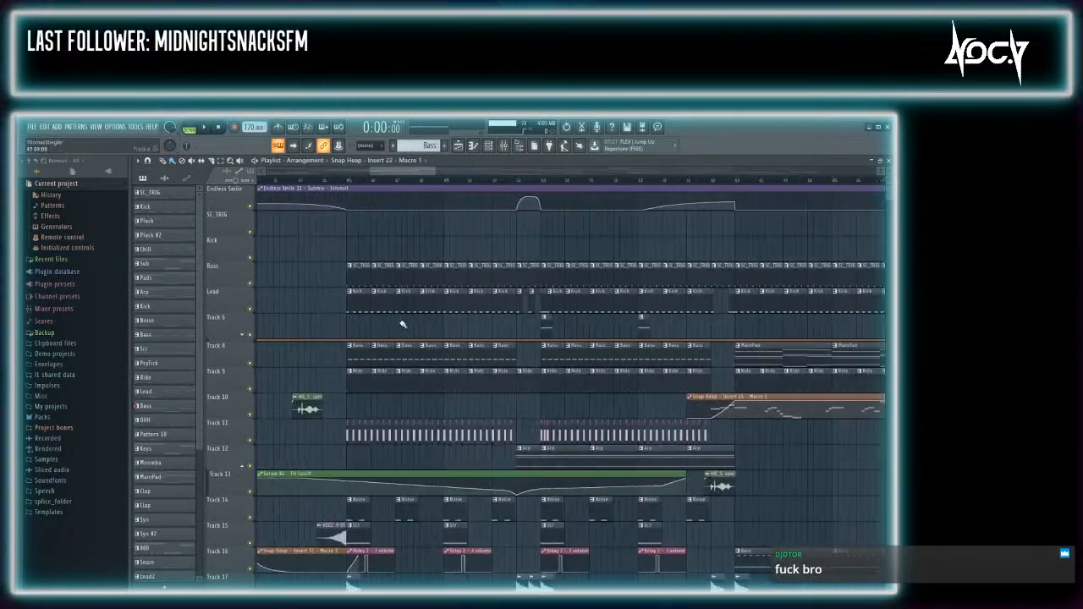
{"action": "scroll", "coordinate": [465, 352], "scroll_direction": "up", "scroll_amount": 6, "text": "ctrl"}
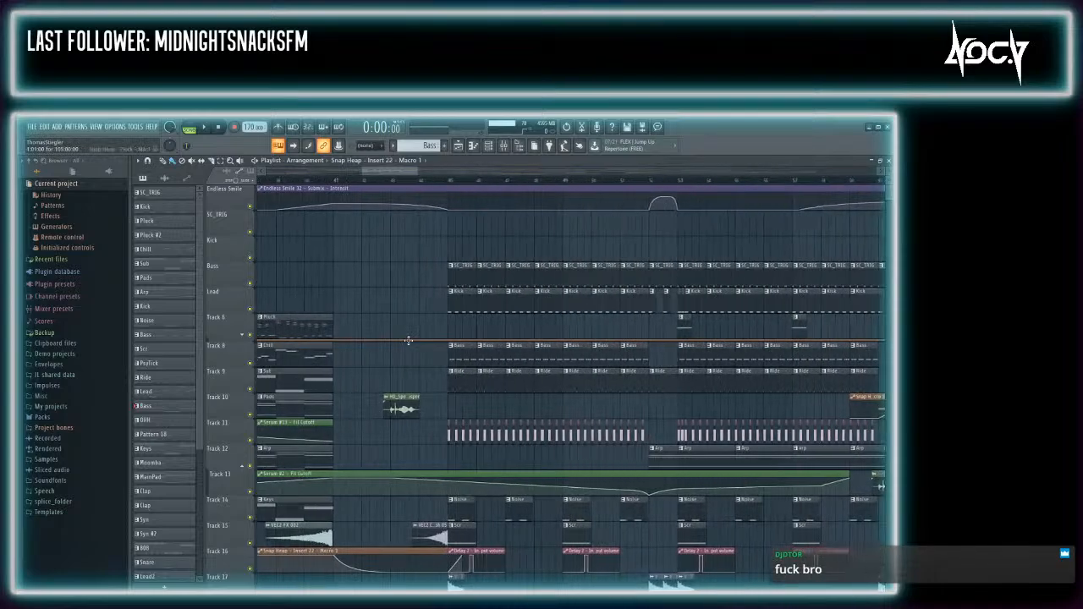
{"action": "scroll", "coordinate": [534, 350], "scroll_direction": "down", "scroll_amount": 5, "text": "ctrl"}
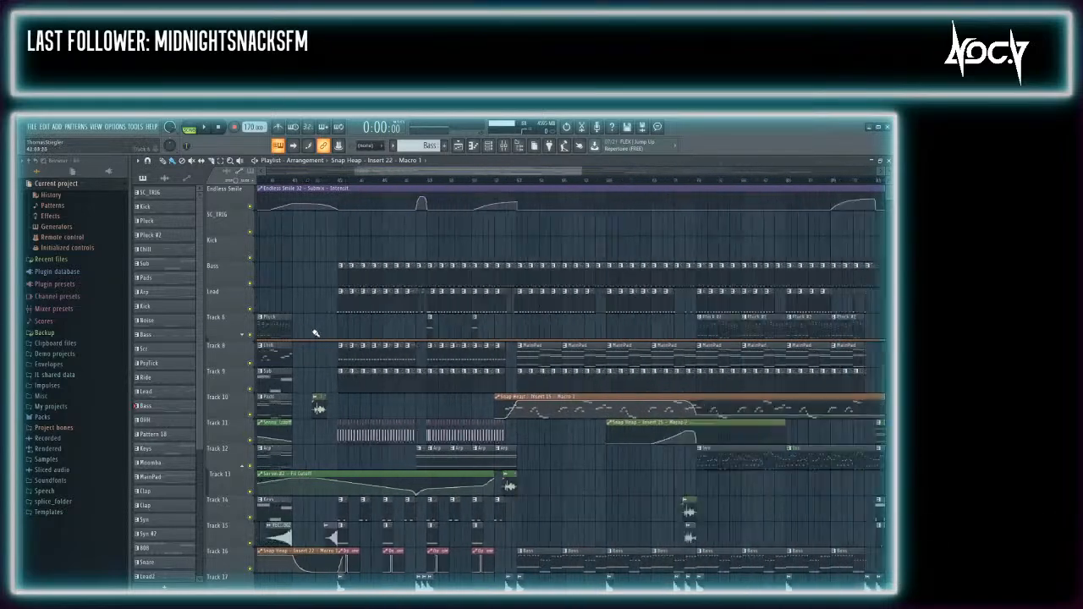
{"action": "scroll", "coordinate": [573, 418], "scroll_direction": "down", "scroll_amount": 6}
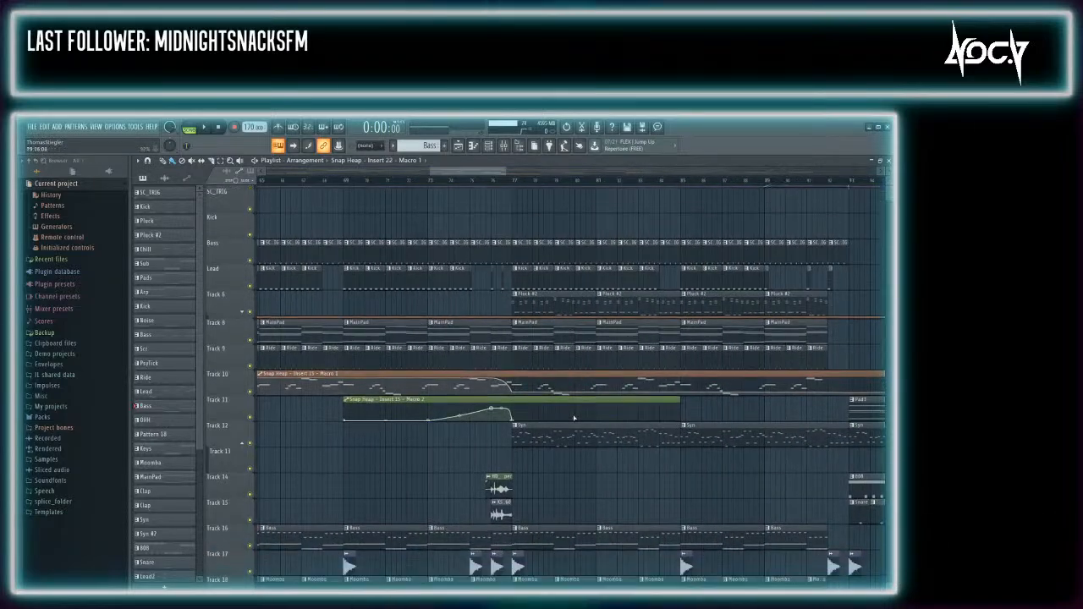
Open the Bass pattern and its Serum #6 instrument, and play the pattern on its own
{"action": "double_click", "coordinate": [551, 415]}
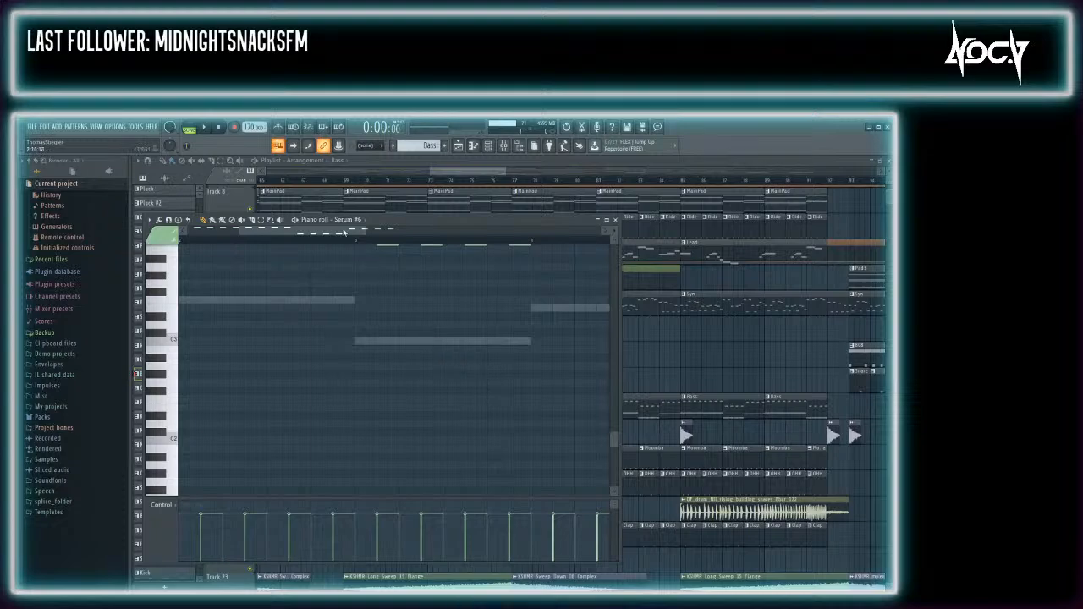
{"action": "key", "text": "F6"}
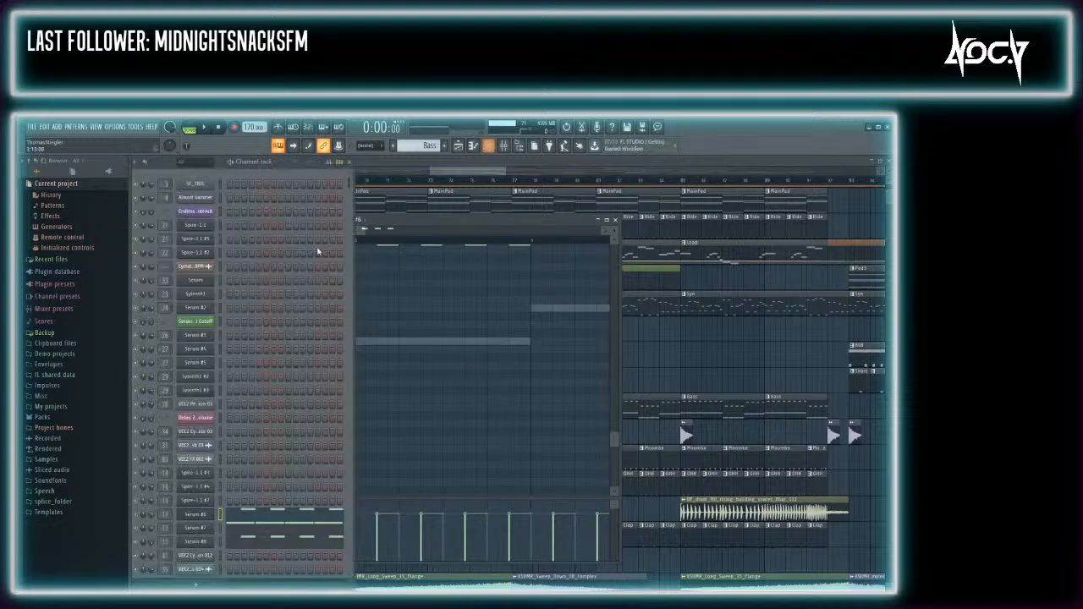
{"action": "left_click", "coordinate": [192, 517]}
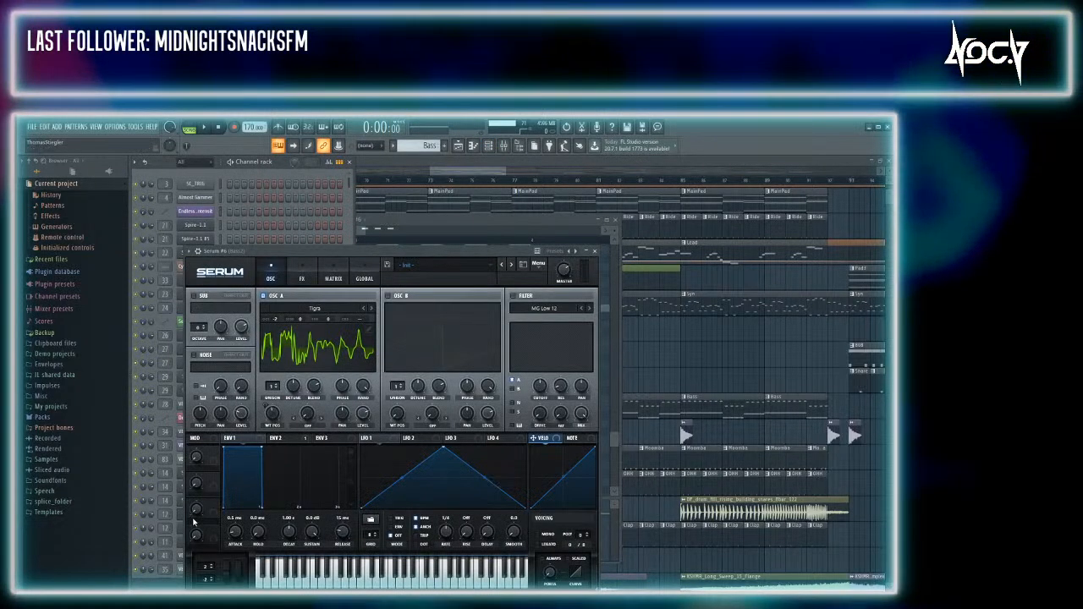
{"action": "left_click", "coordinate": [264, 214]}
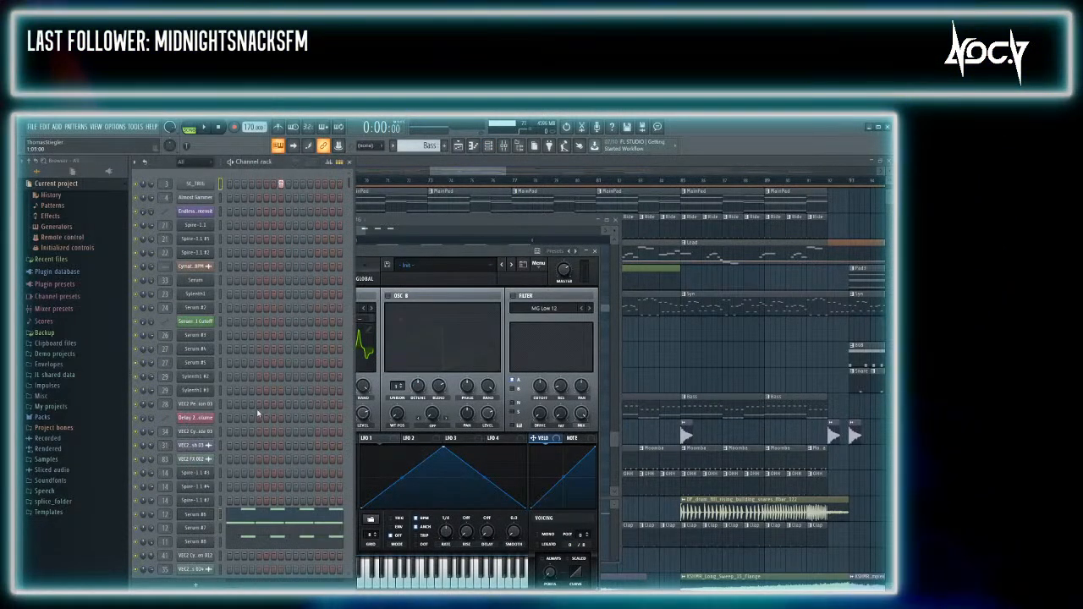
{"action": "left_click", "coordinate": [272, 517]}
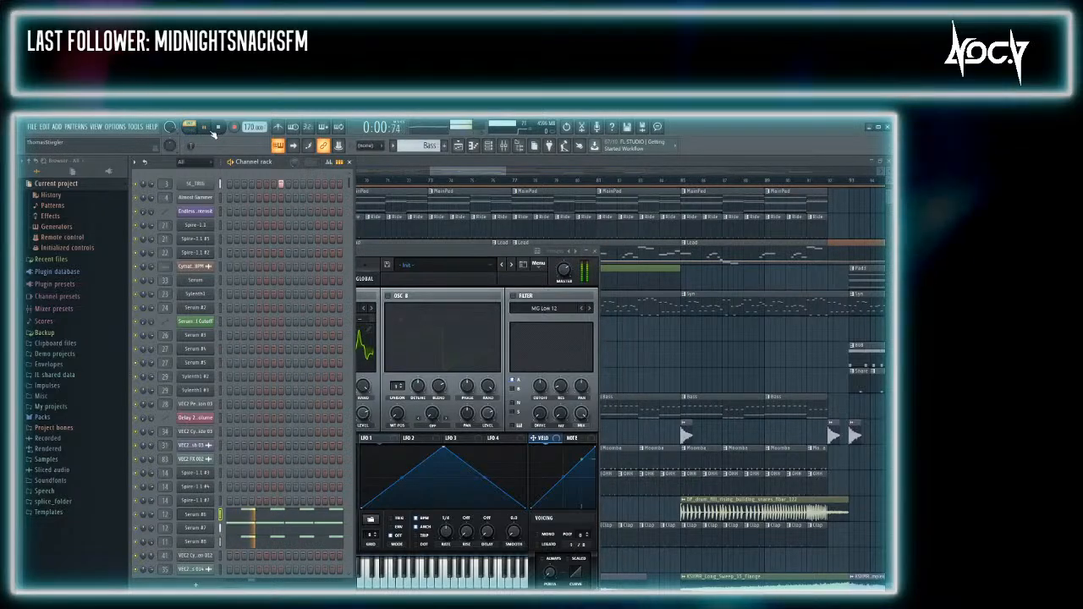
Inspect the effects on Insert 1 and on the Master track in the mixer
{"action": "key", "text": "F9"}
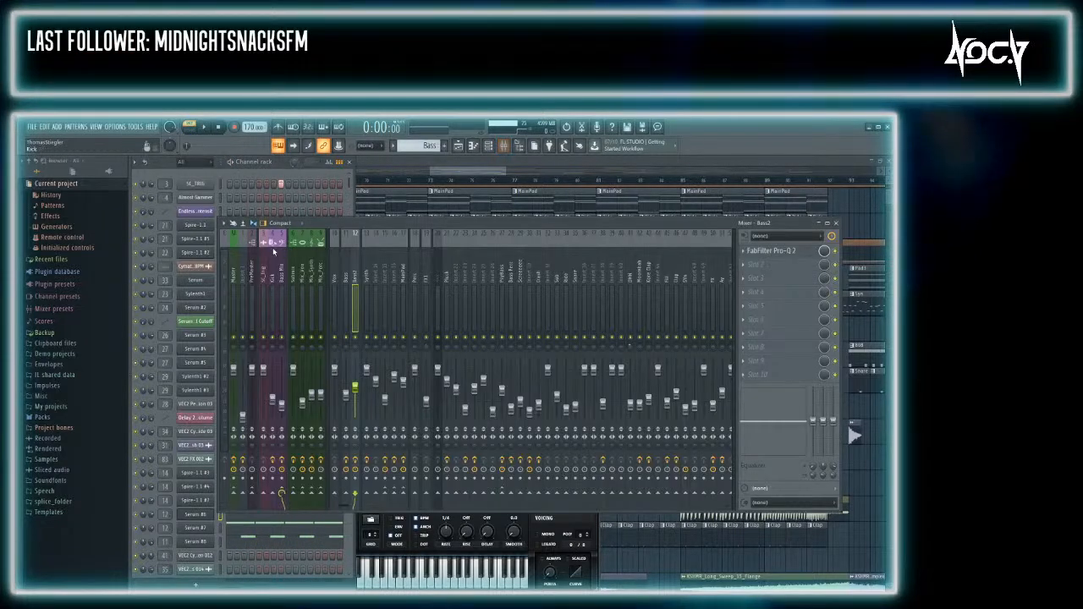
{"action": "left_click", "coordinate": [243, 270]}
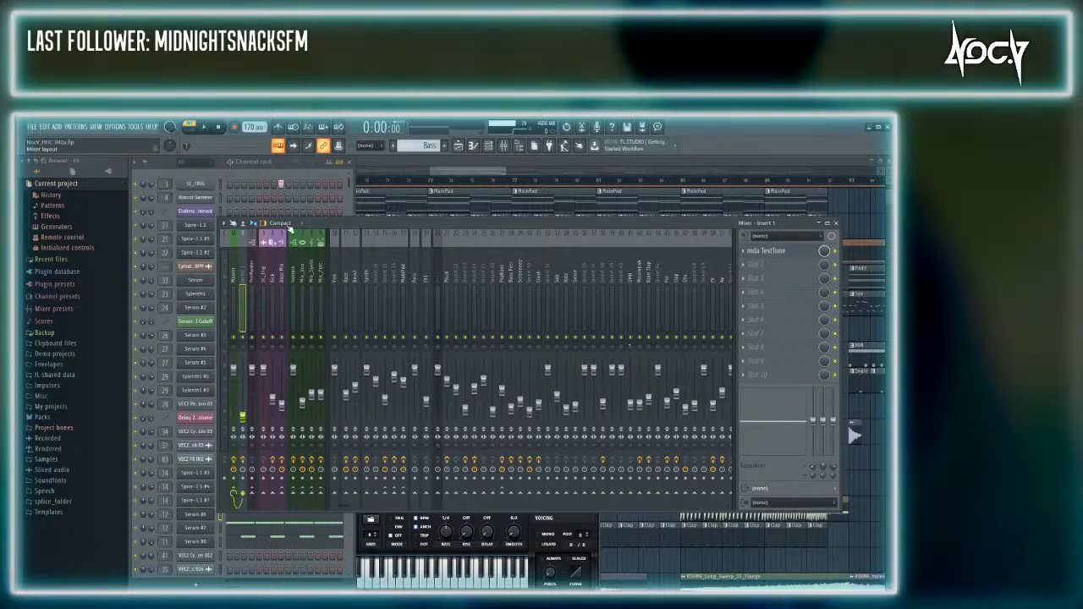
{"action": "left_click", "coordinate": [234, 269]}
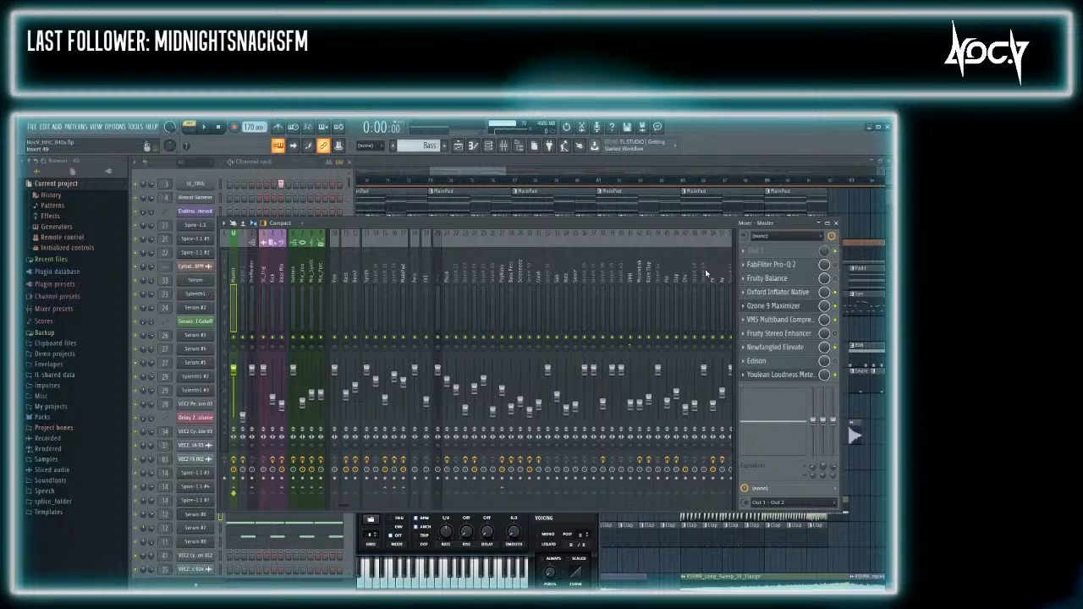
Add a time marker in the playlist and play the arrangement from bar 69, ahead of the Syn entry
{"action": "key", "text": "F5"}
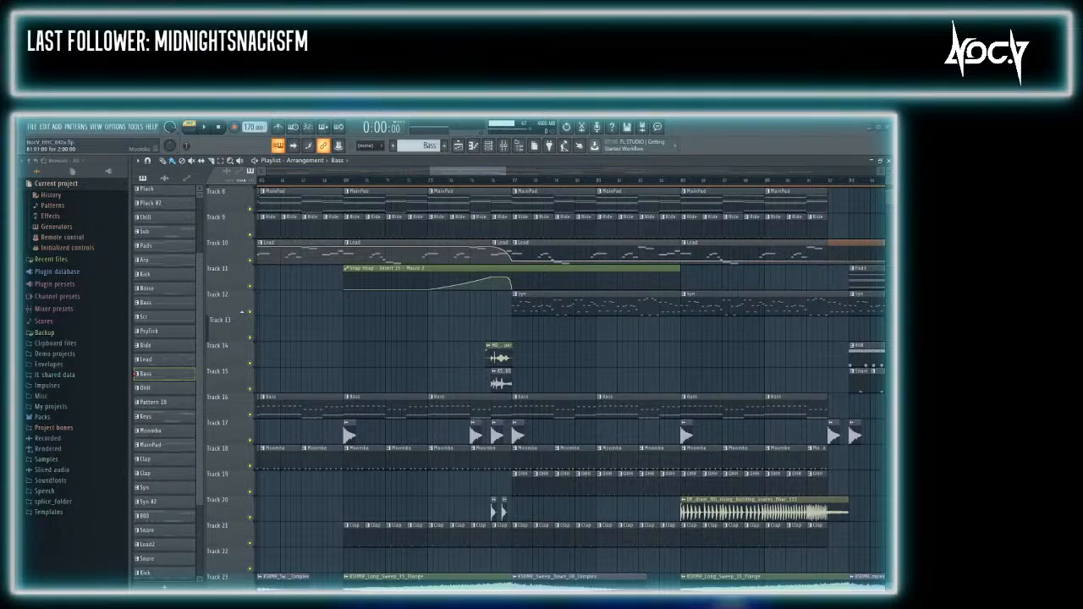
{"action": "key", "text": "alt+t"}
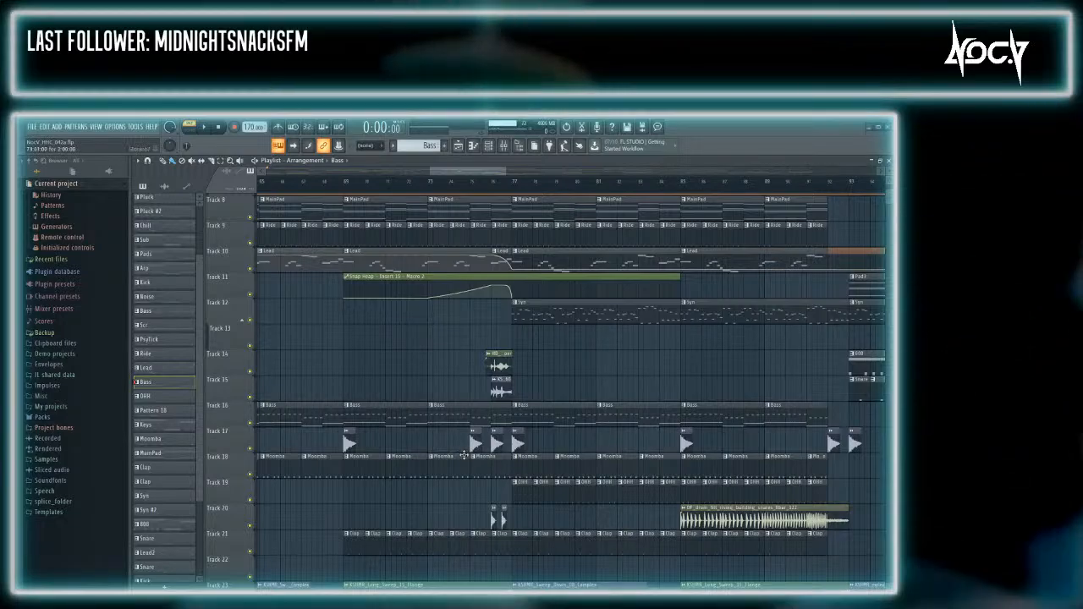
{"action": "left_click", "coordinate": [353, 185]}
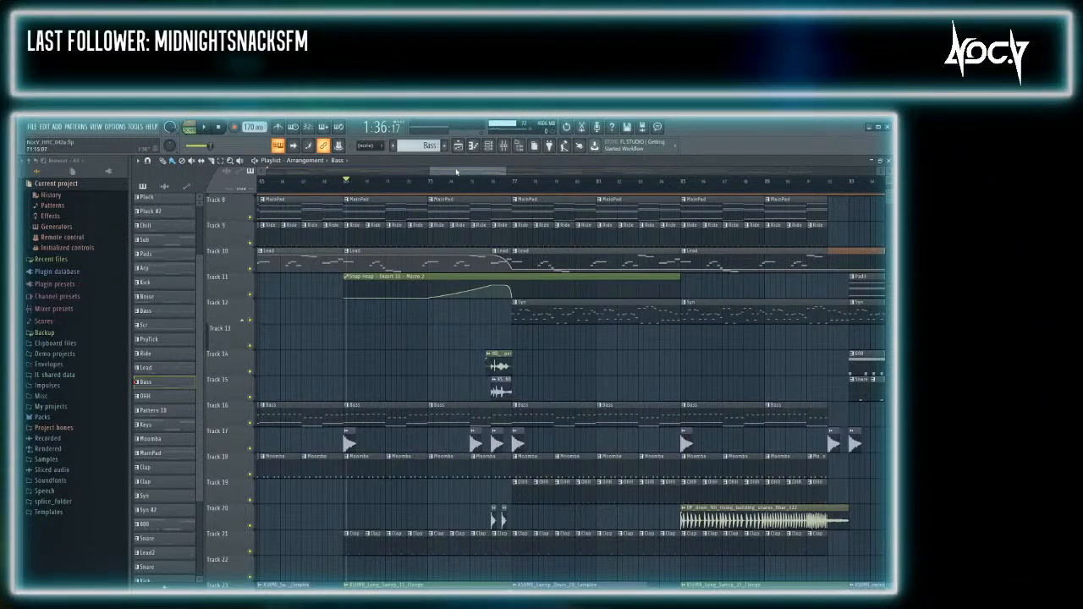
{"action": "left_click_drag", "start_coordinate": [457, 172], "coordinate": [402, 191]}
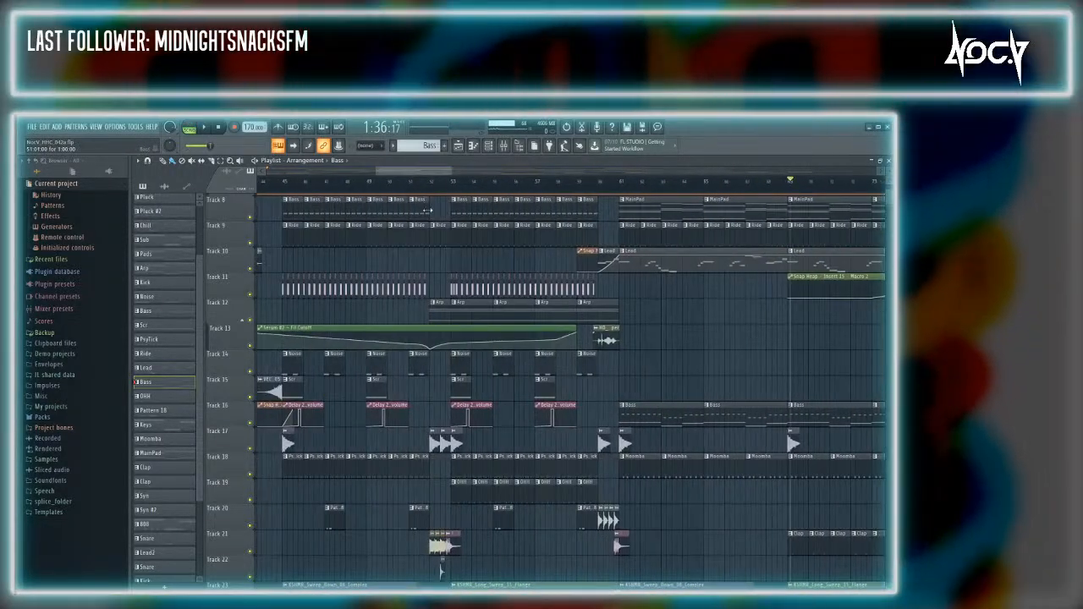
{"action": "scroll", "coordinate": [617, 411], "scroll_direction": "down", "scroll_amount": 2}
{"action": "scroll", "coordinate": [617, 416], "scroll_direction": "up", "scroll_amount": 3}
{"action": "scroll", "coordinate": [616, 415], "scroll_direction": "down", "scroll_amount": 3}
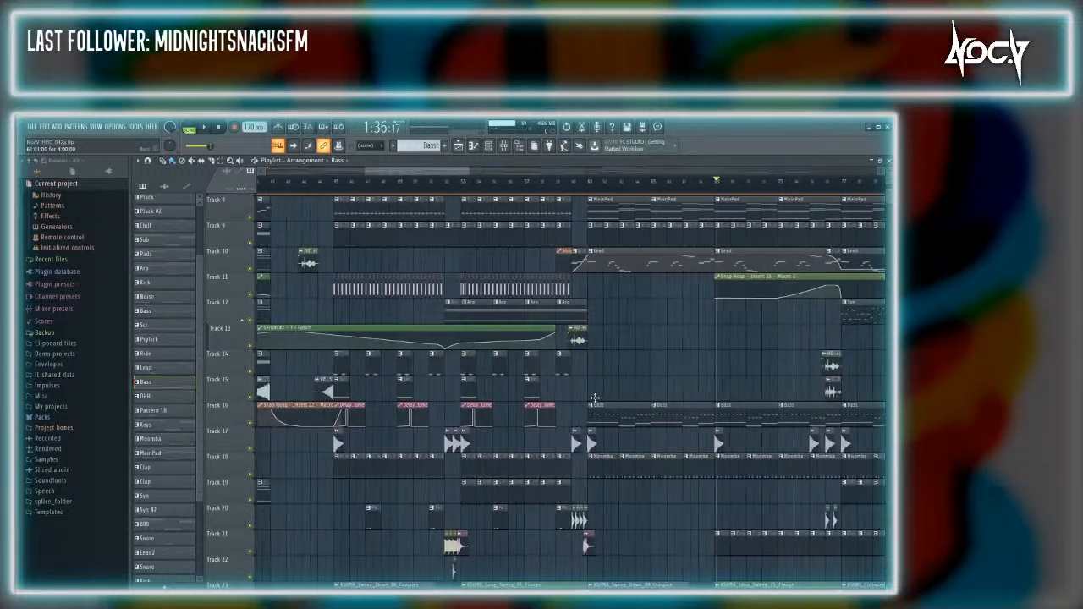
{"action": "left_click_drag", "start_coordinate": [426, 173], "coordinate": [434, 197]}
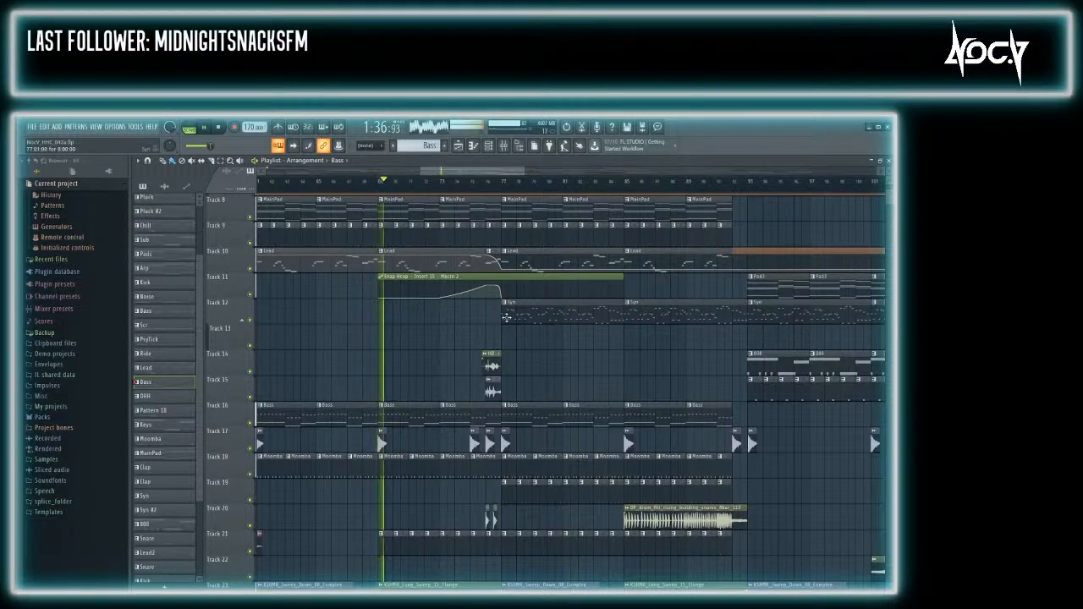
{"action": "left_click_drag", "start_coordinate": [446, 174], "coordinate": [421, 181]}
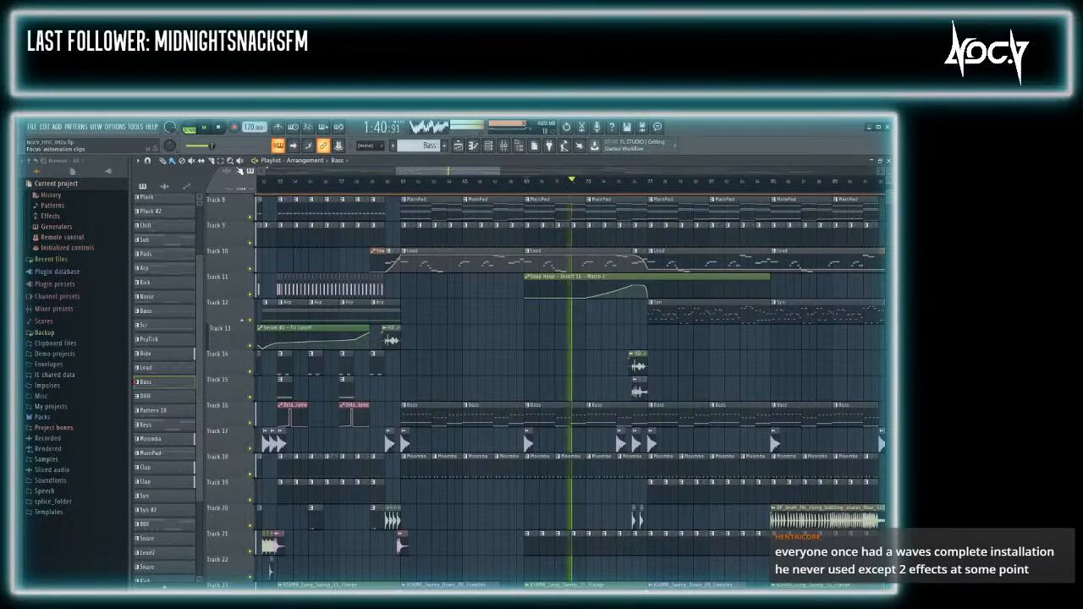
{"action": "scroll", "coordinate": [658, 387], "scroll_direction": "up", "scroll_amount": 3}
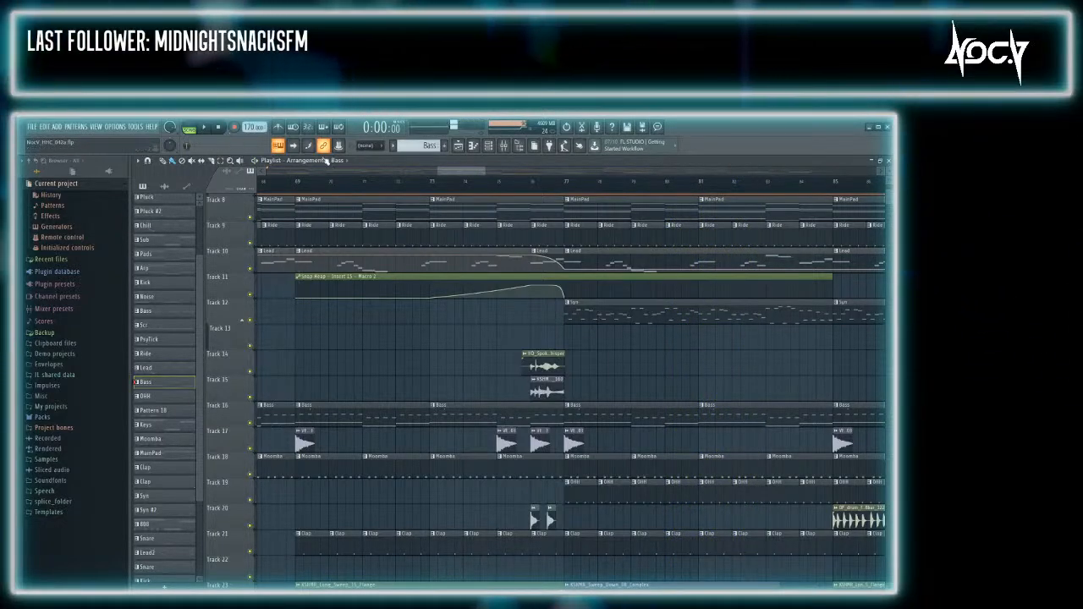
{"action": "key", "text": "space"}
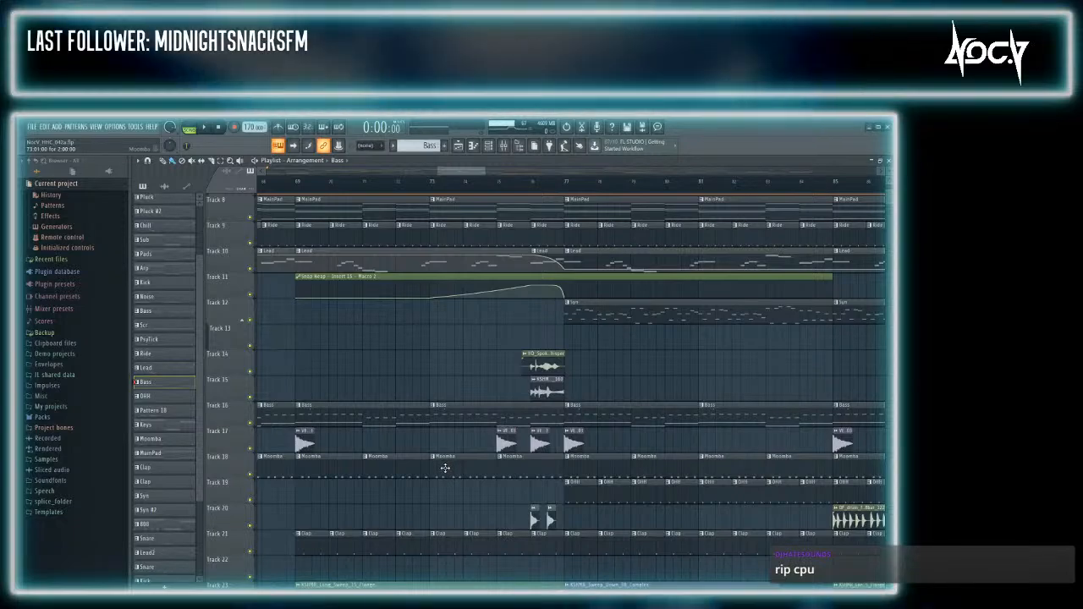
Replace Edison with Ozone 9 Maximizer on the Master track, disable Newfangled Elevate and open the new maximizer's settings
{"action": "key", "text": "F9"}
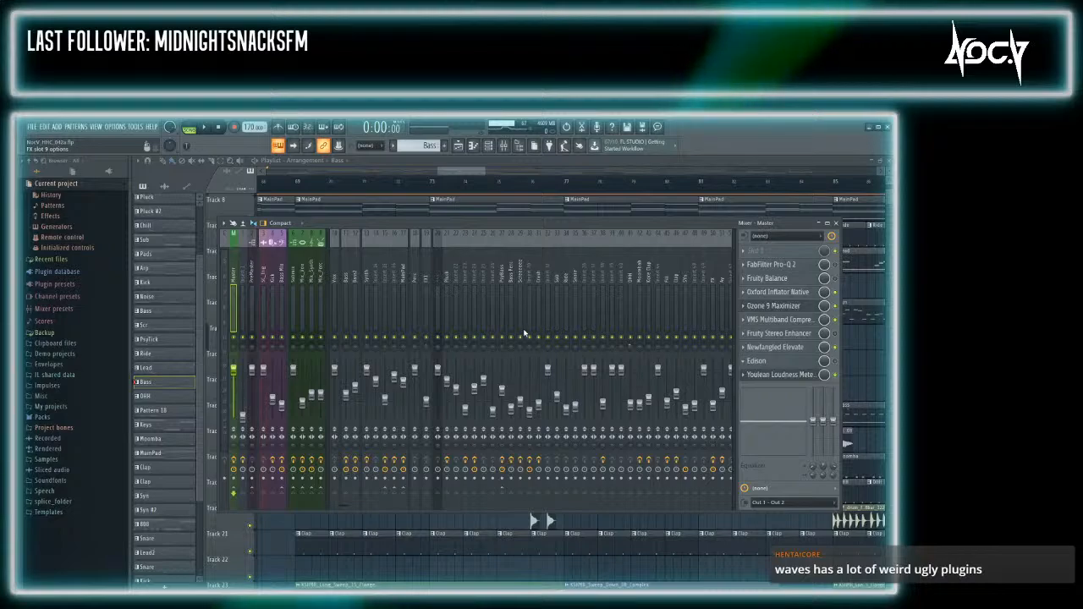
{"action": "left_click", "coordinate": [550, 336]}
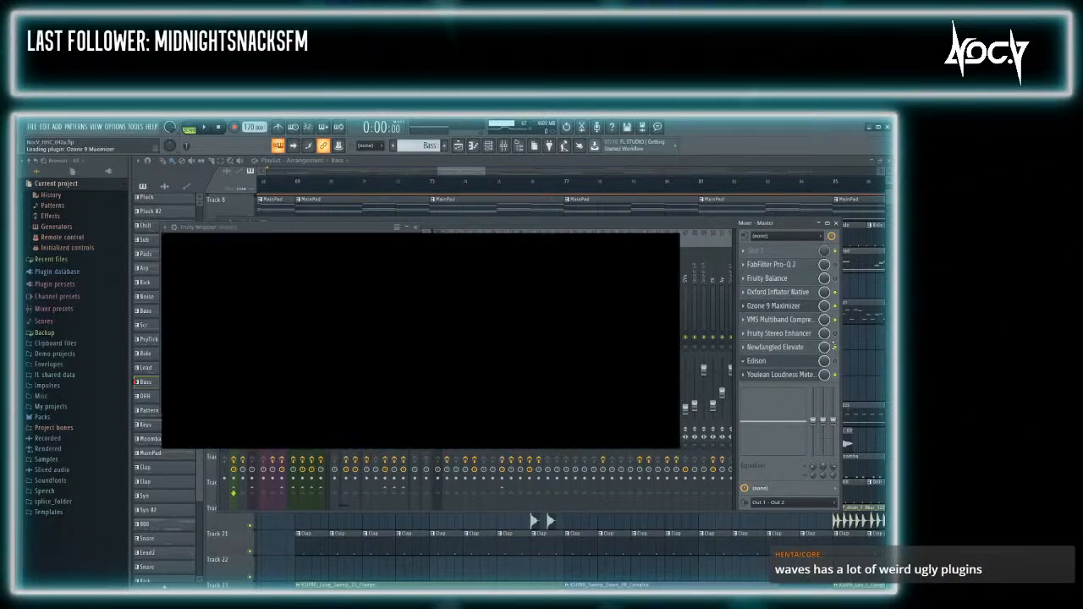
{"action": "left_click", "coordinate": [836, 348]}
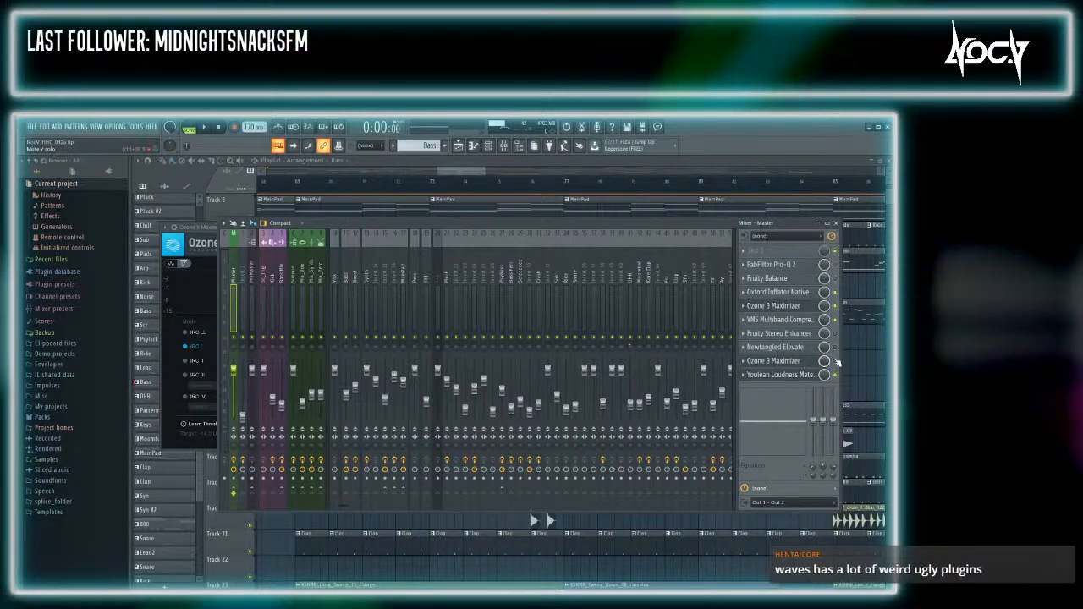
{"action": "left_click", "coordinate": [803, 364]}
{"action": "left_click", "coordinate": [775, 361]}
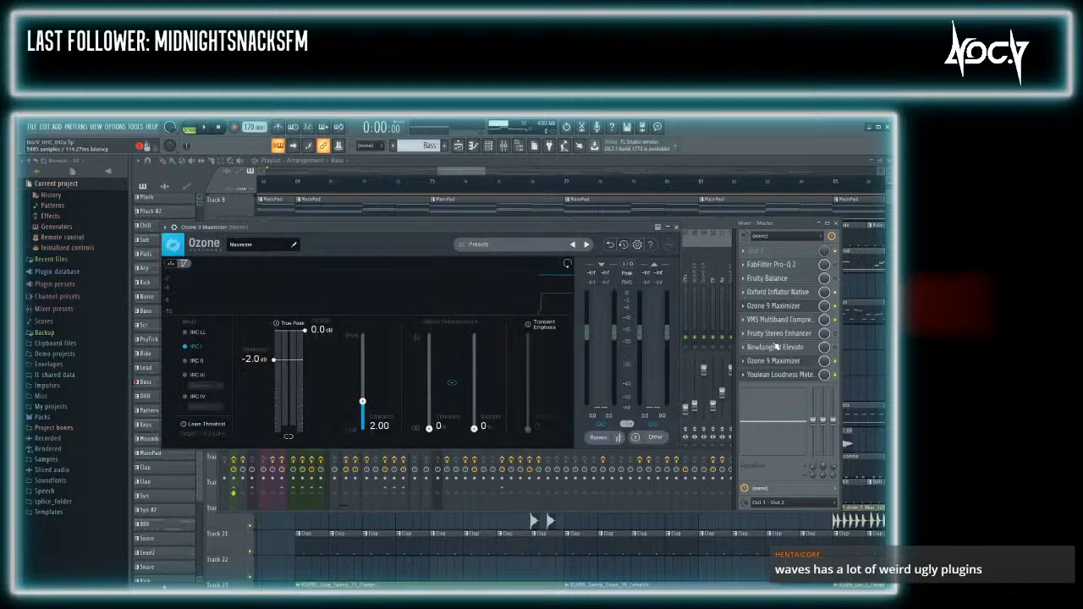
Set the new Ozone 9 Maximizer's threshold to -11.5 dB during playback and audition the passage leading into the Syn entry
{"action": "key", "text": "space"}
{"action": "left_click_drag", "start_coordinate": [280, 364], "coordinate": [284, 413]}
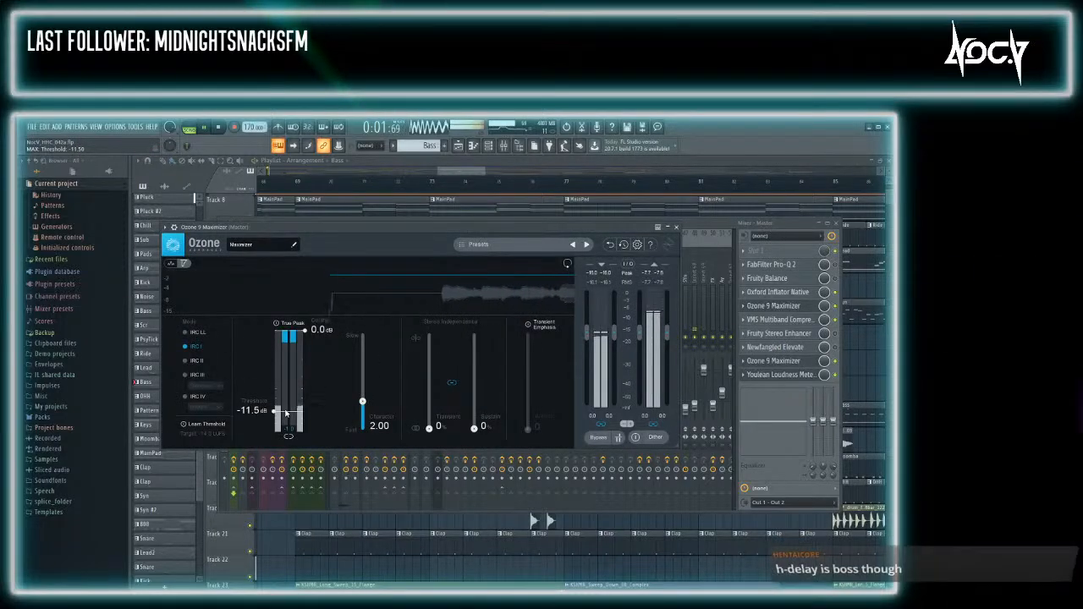
{"action": "left_click", "coordinate": [512, 184]}
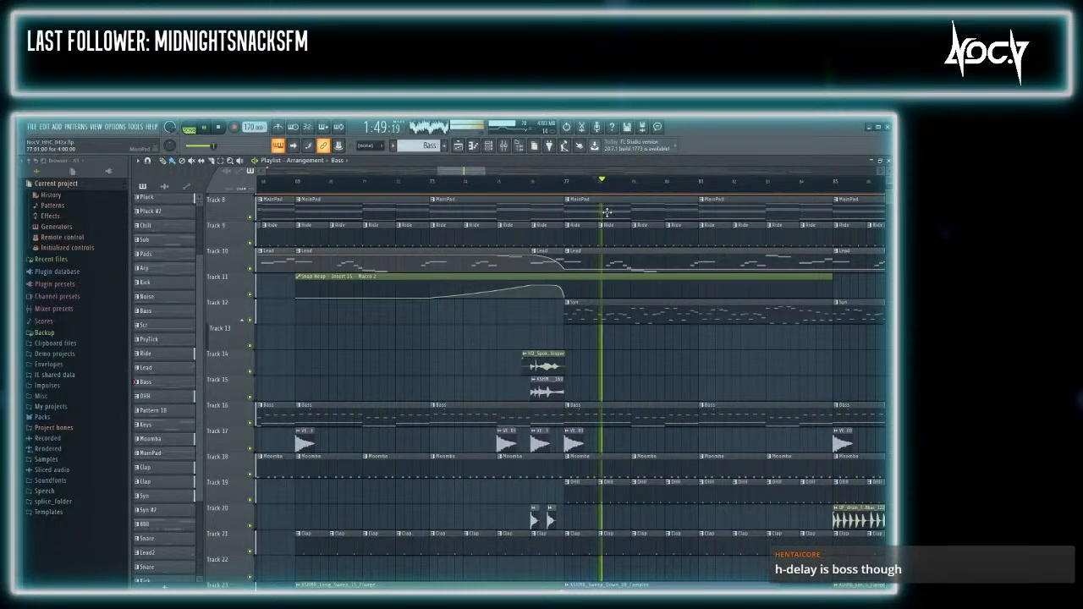
Check the second Ozone 9 Maximizer and the Master's loudness in Youlean Loudness Meter during playback, stop playback, and reopen the maximizer
{"action": "key", "text": "F9"}
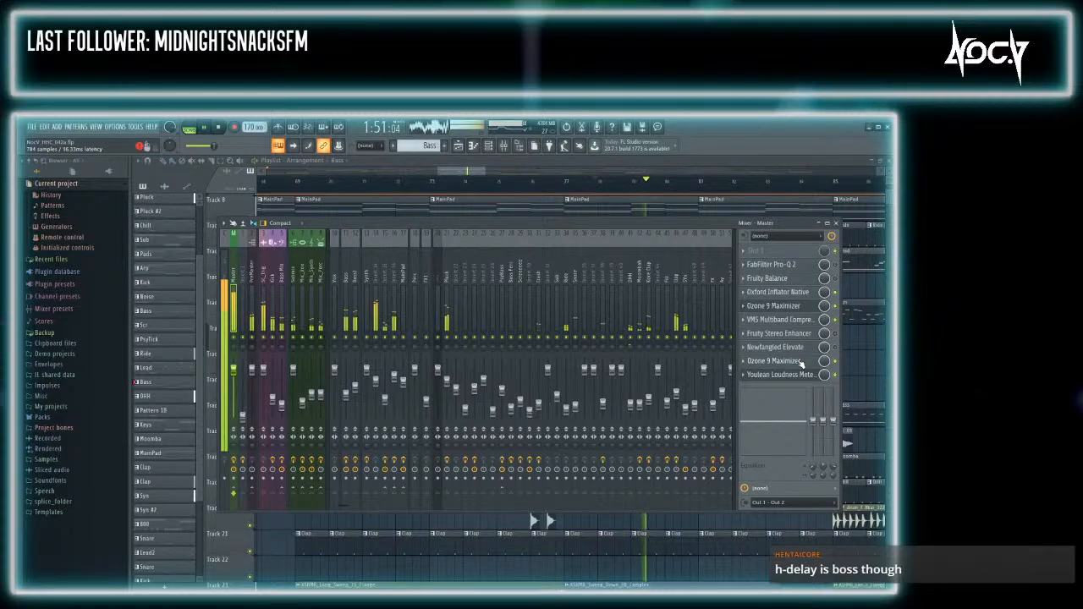
{"action": "left_click", "coordinate": [799, 362]}
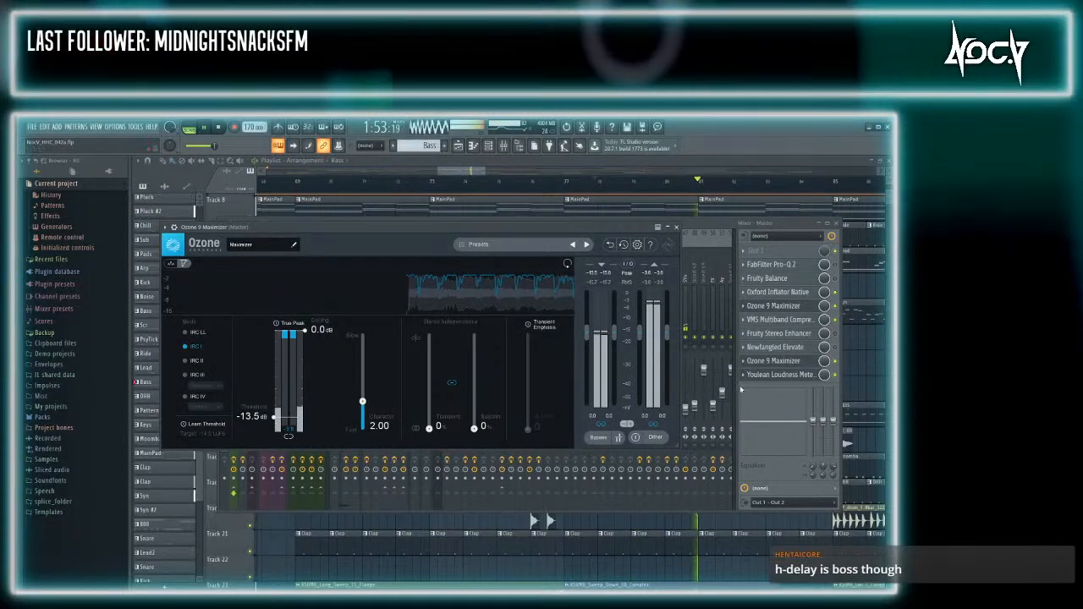
{"action": "left_click", "coordinate": [779, 374]}
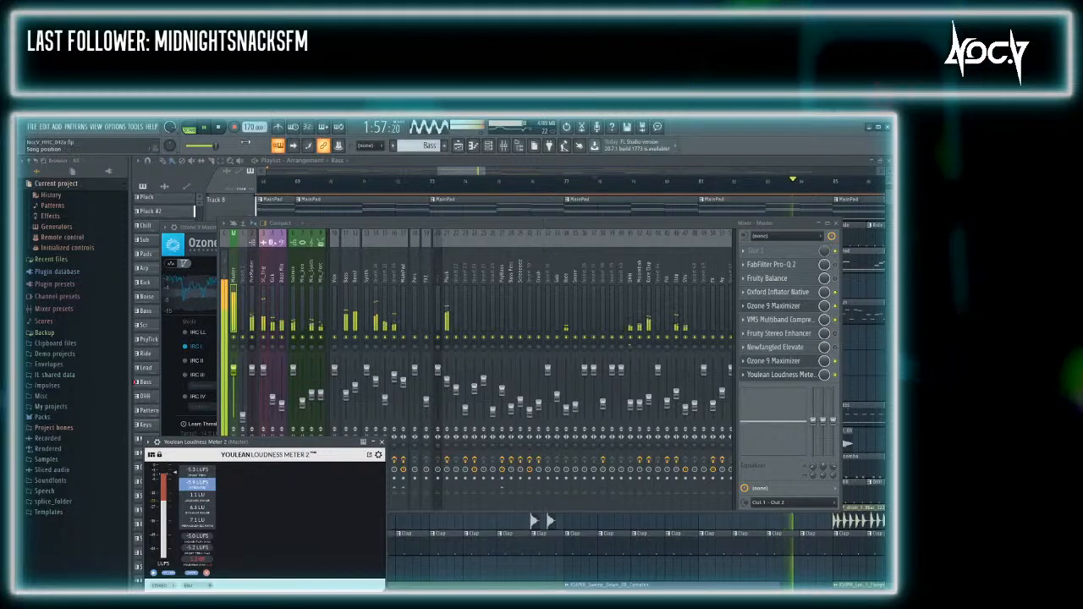
{"action": "left_click", "coordinate": [227, 128]}
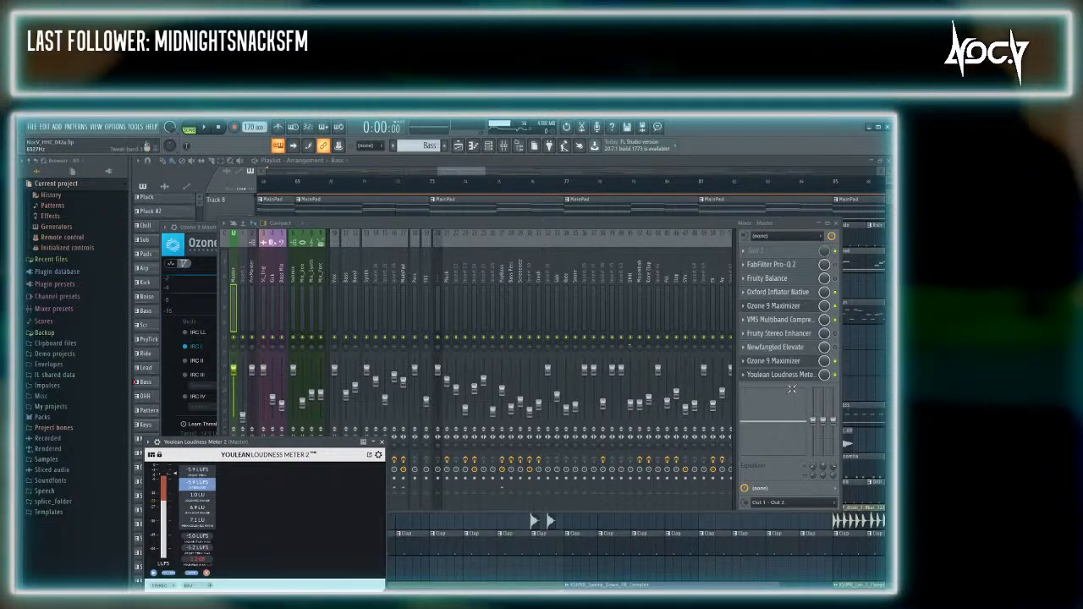
{"action": "left_click", "coordinate": [775, 363]}
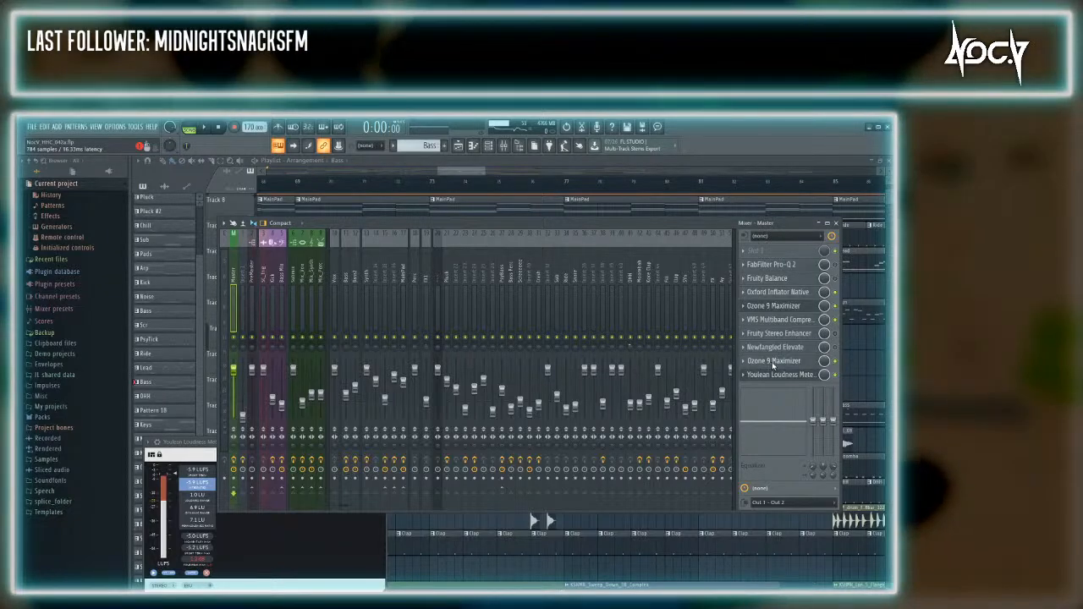
{"action": "left_click", "coordinate": [773, 362]}
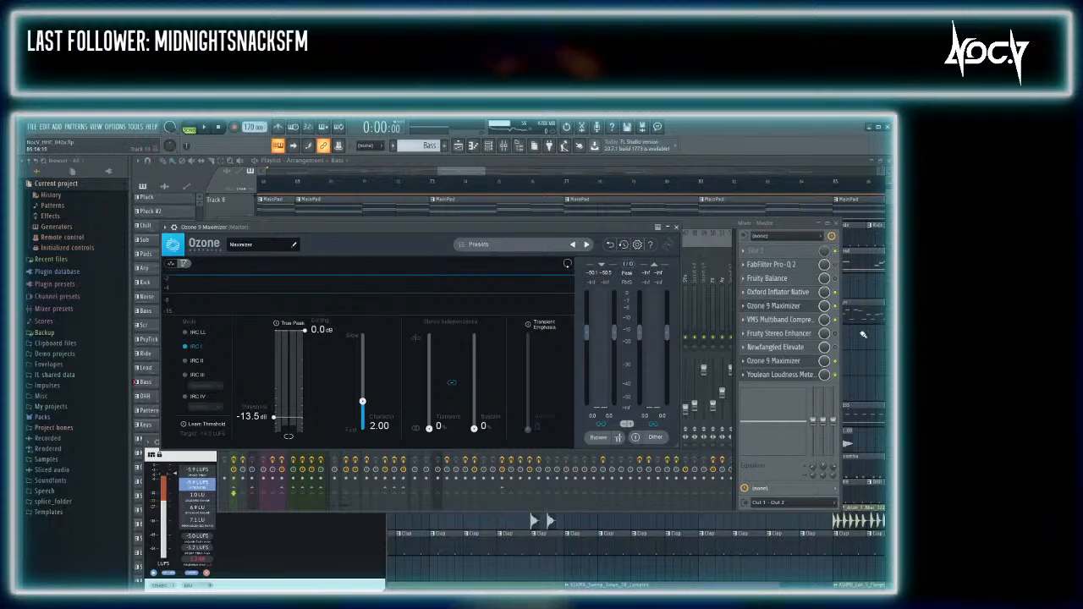
Audition the track from about bar 74 with Newfangled Elevate replacing the second Ozone 9 Maximizer on the Master, and inspect Elevate's settings
{"action": "left_click", "coordinate": [477, 182]}
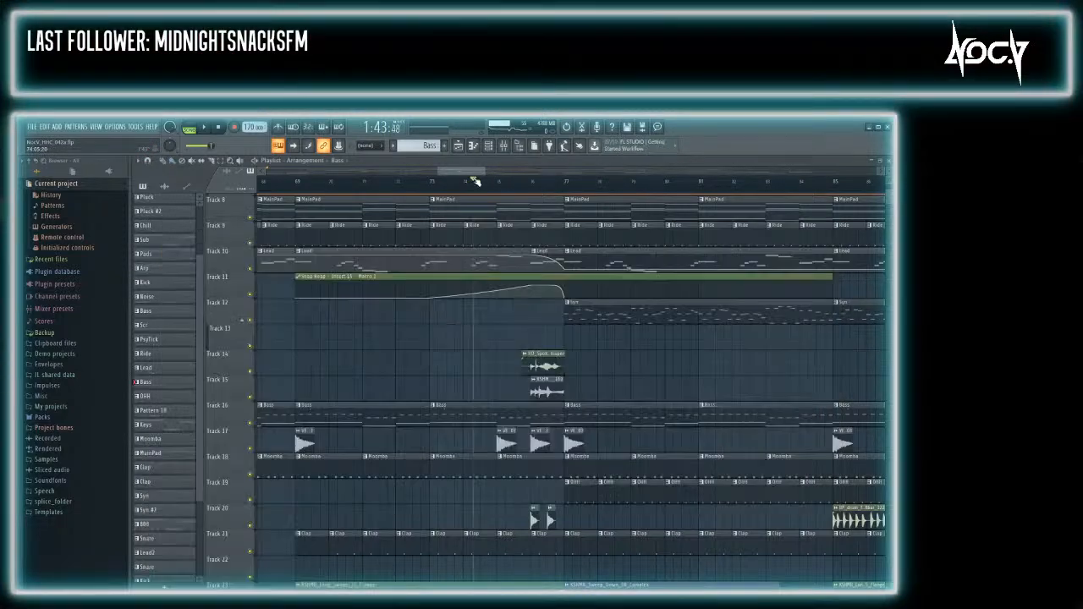
{"action": "key", "text": "F9"}
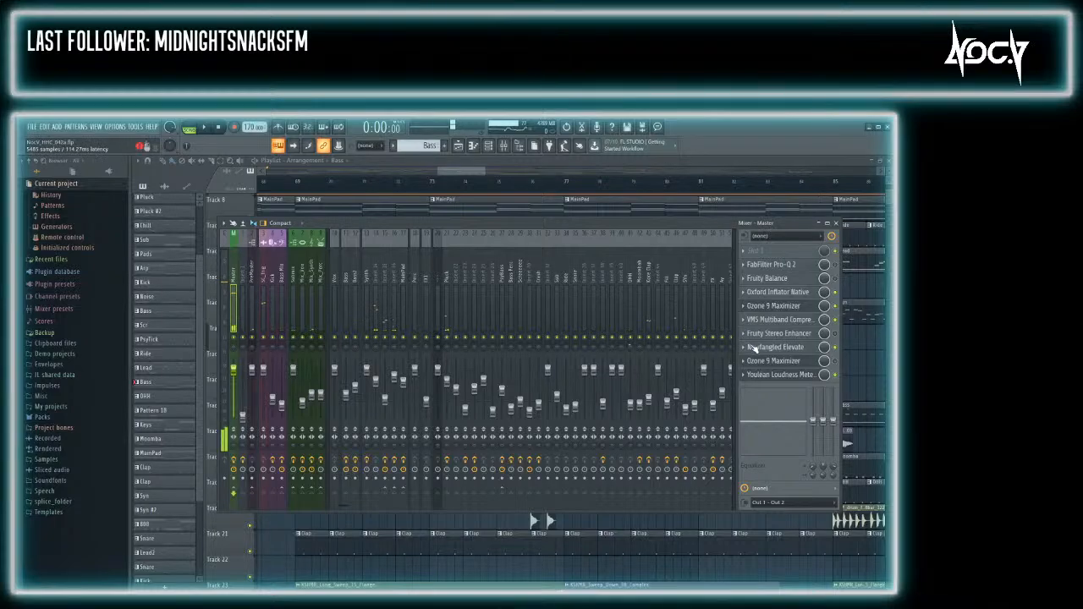
{"action": "left_click", "coordinate": [751, 347]}
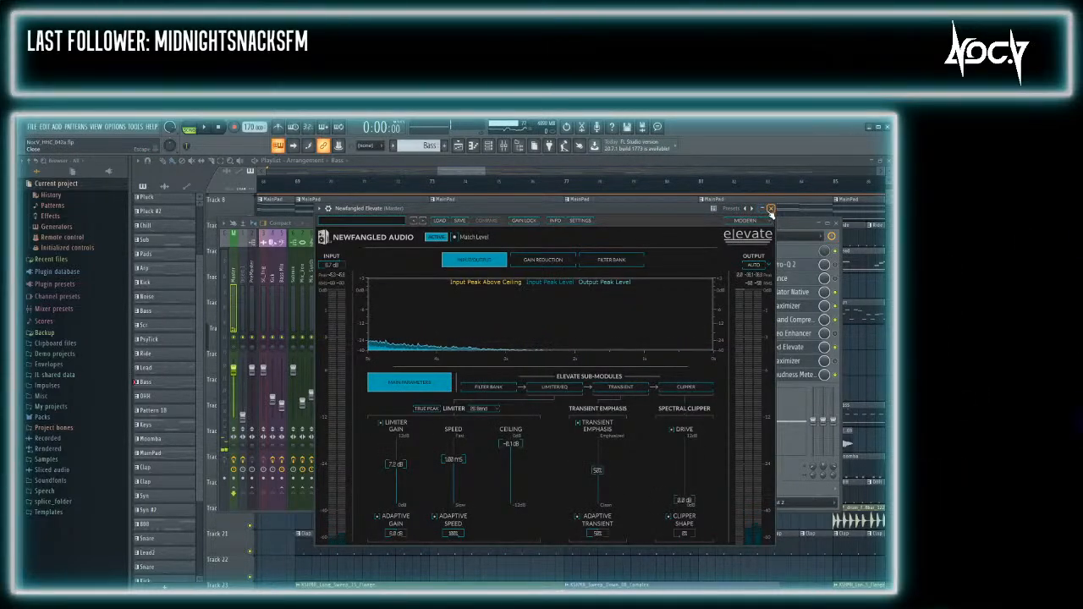
{"action": "left_click", "coordinate": [770, 208]}
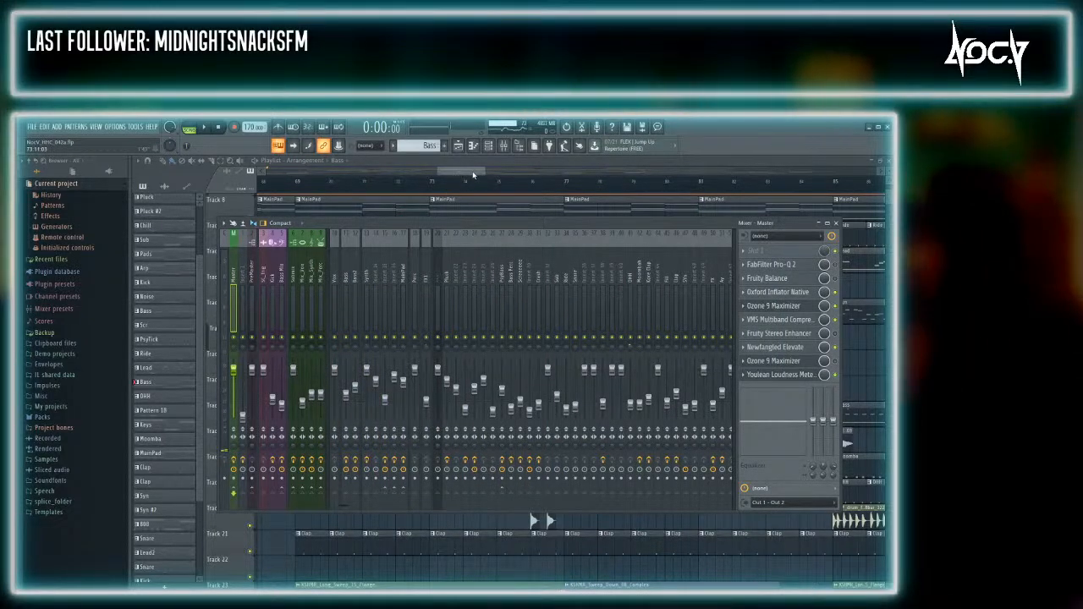
{"action": "left_click", "coordinate": [473, 175]}
{"action": "left_click_drag", "start_coordinate": [451, 175], "coordinate": [461, 170]}
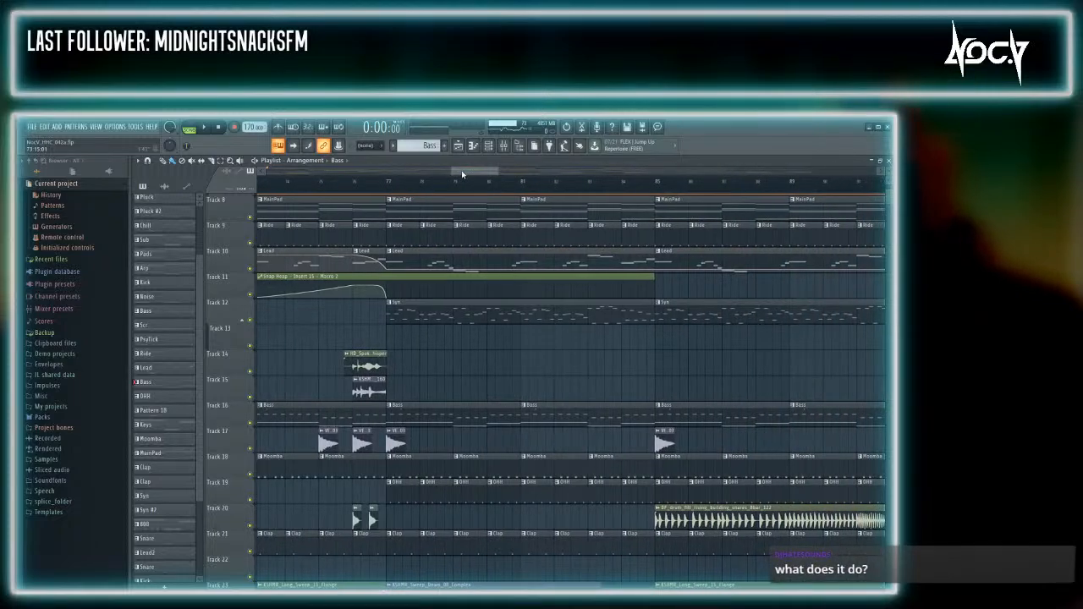
Reopen Newfangled Elevate from the Master track and move its window clear of the Master's effect slots
{"action": "key", "text": "F9"}
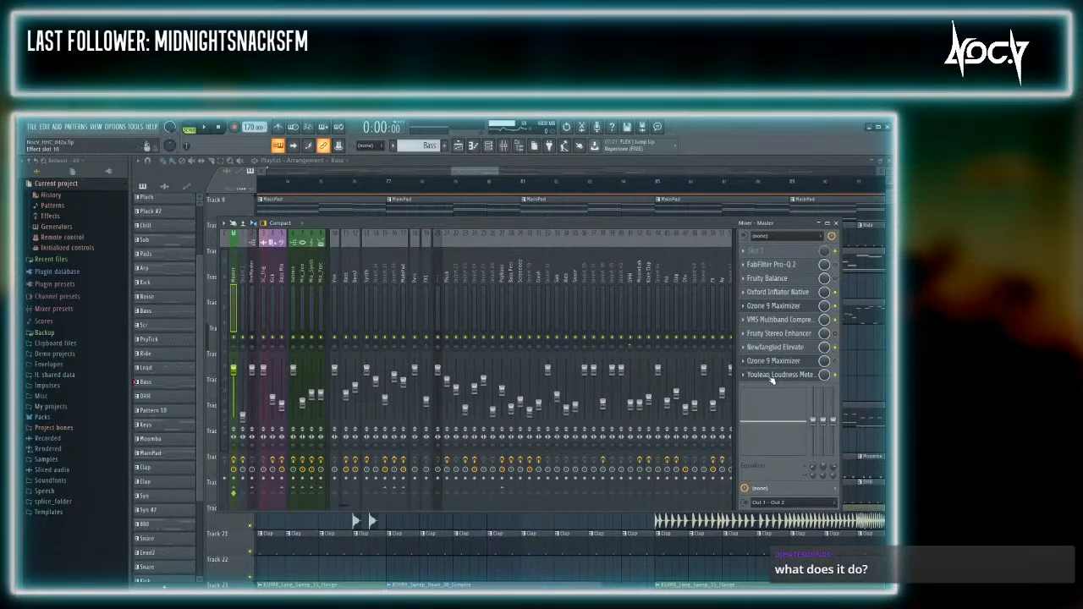
{"action": "left_click", "coordinate": [768, 348]}
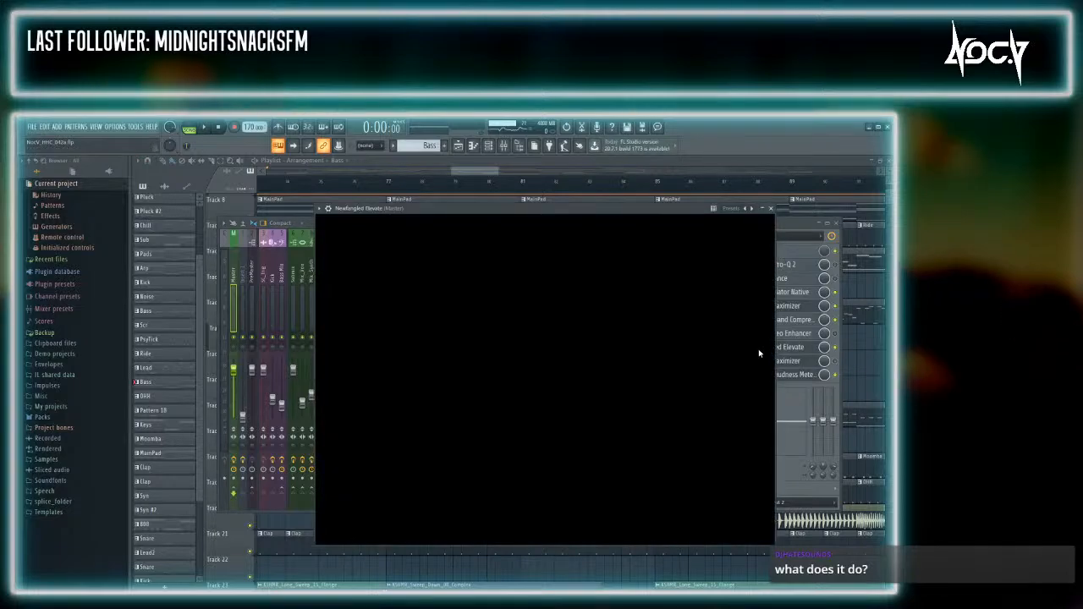
{"action": "left_click", "coordinate": [771, 209]}
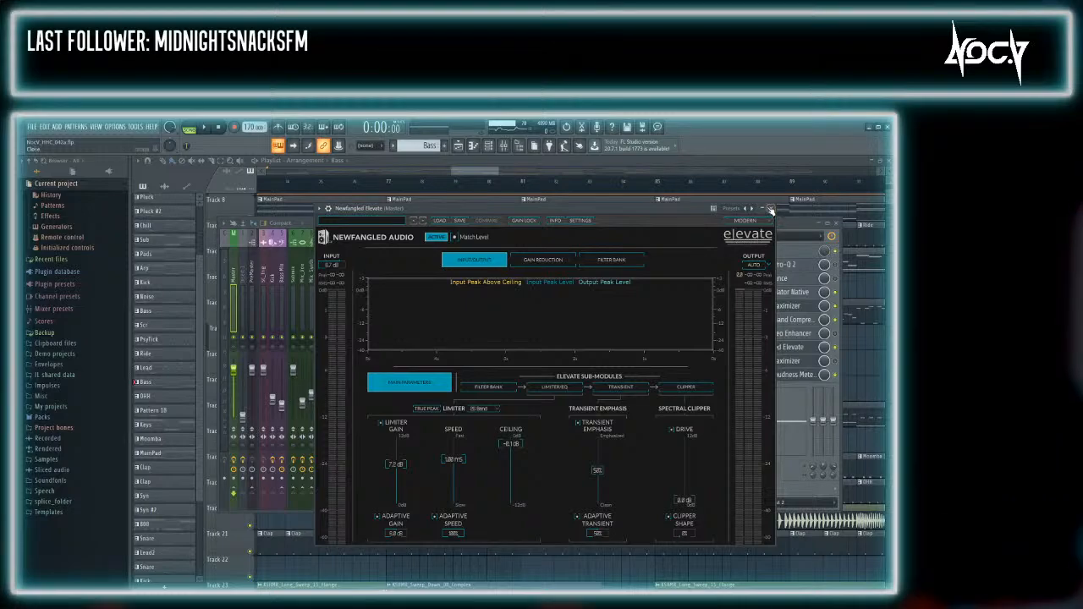
{"action": "left_click", "coordinate": [771, 208]}
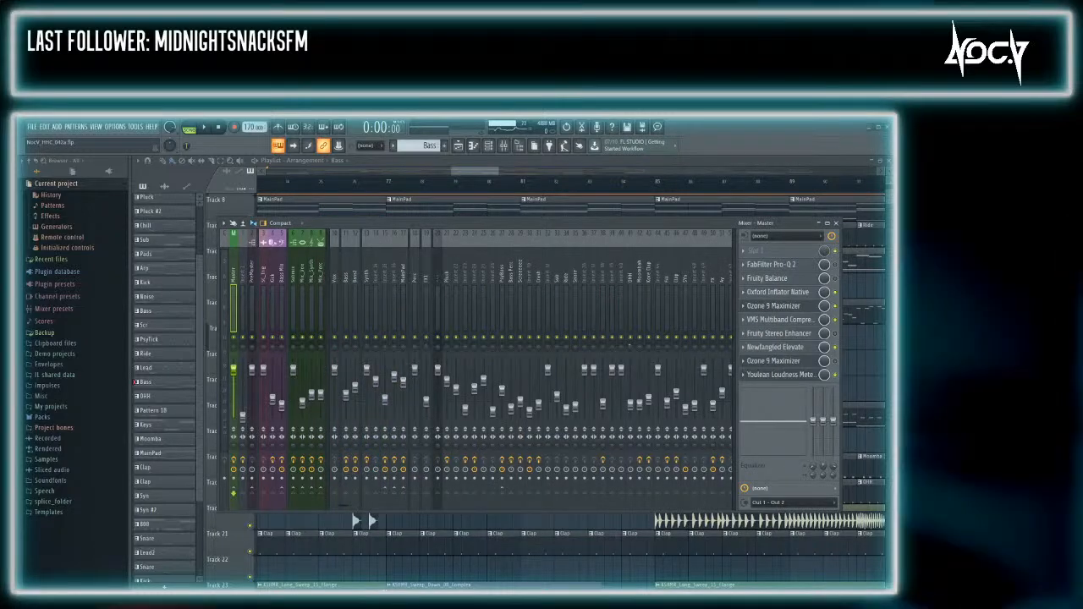
{"action": "left_click", "coordinate": [775, 347]}
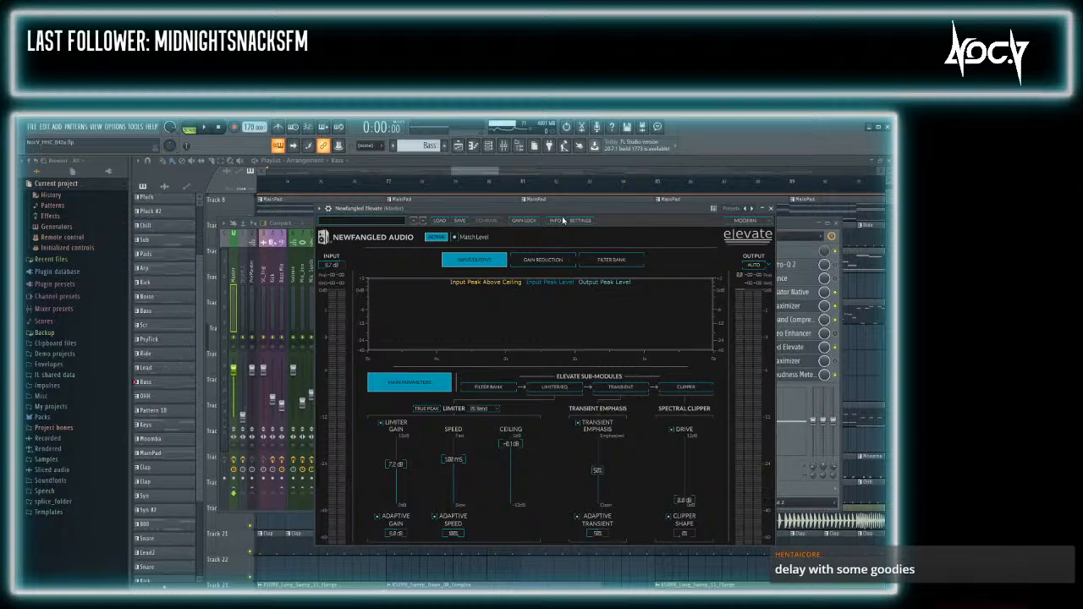
{"action": "left_click_drag", "start_coordinate": [630, 219], "coordinate": [542, 216]}
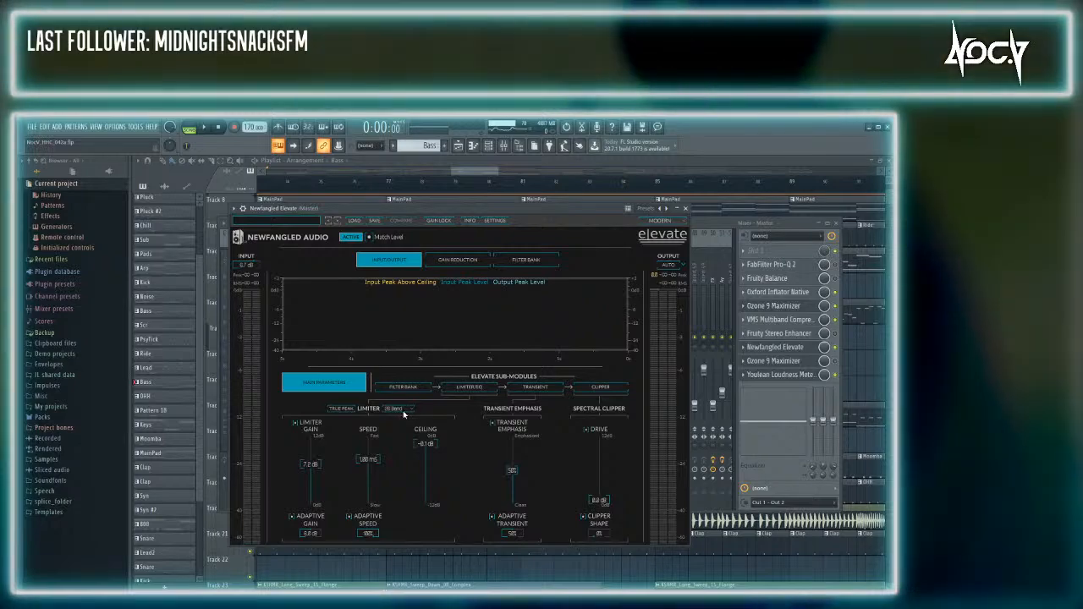
Examine Elevate's Filter Bank, Limiter/EQ, Transient and Clipper sub-modules, going back and forth to follow the signal flow between them
{"action": "left_click", "coordinate": [402, 386]}
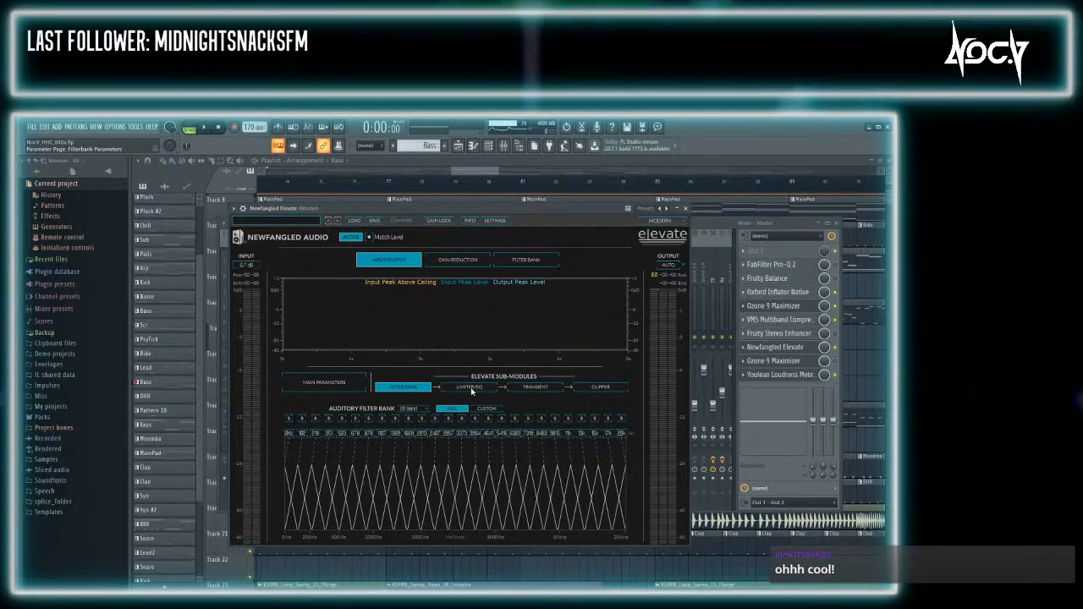
{"action": "left_click", "coordinate": [471, 389]}
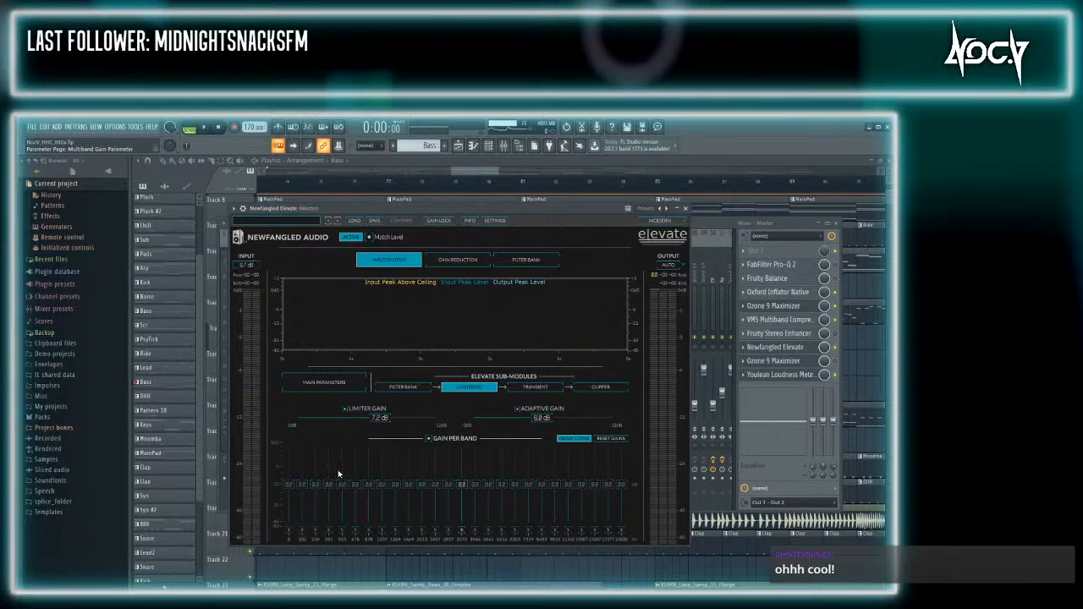
{"action": "left_click", "coordinate": [538, 388]}
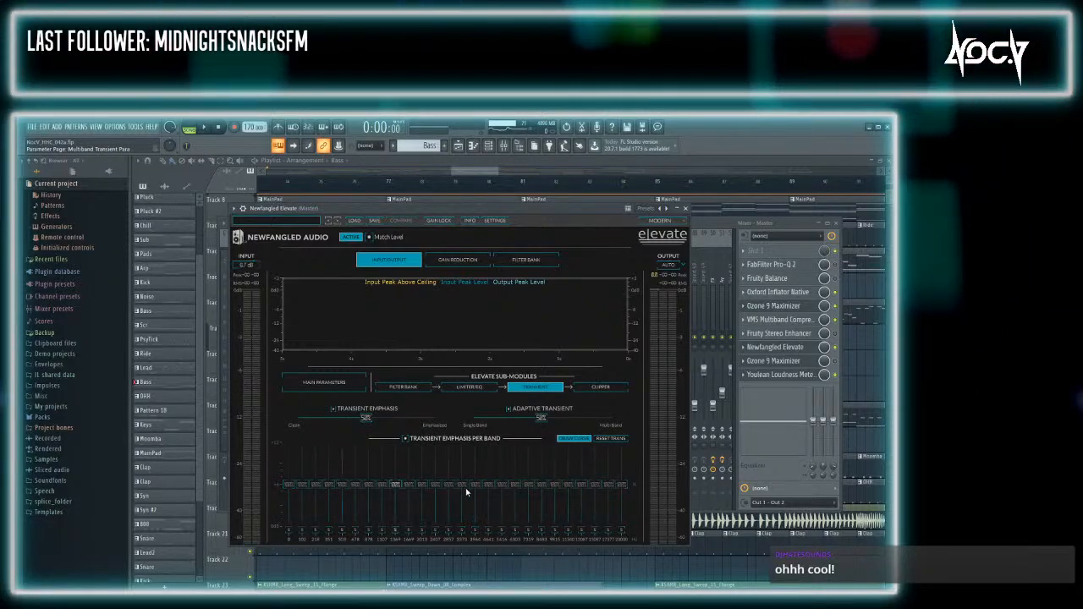
{"action": "left_click", "coordinate": [597, 387]}
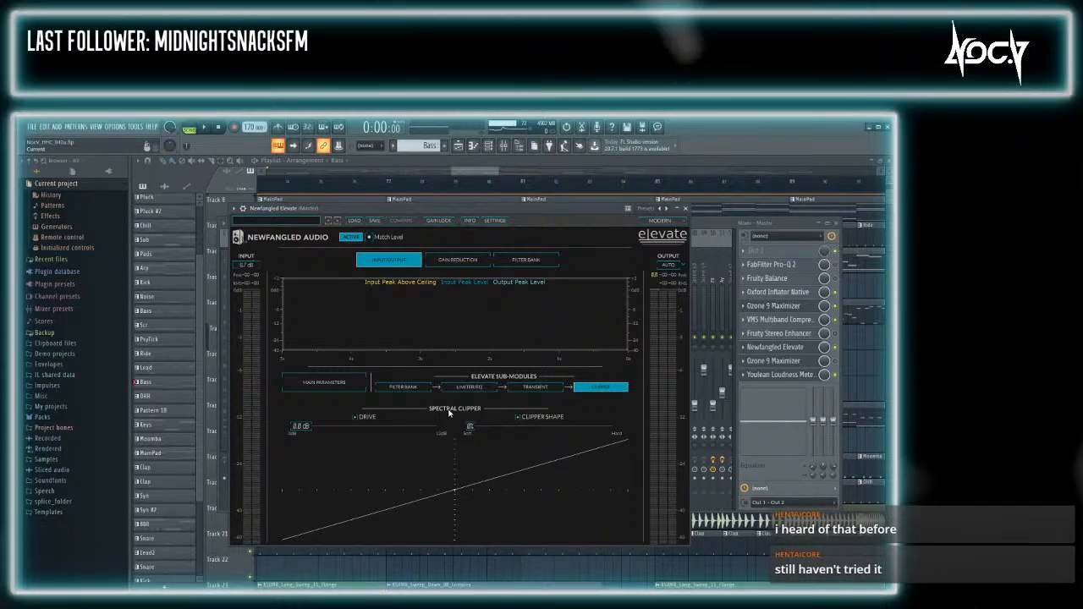
{"action": "left_click", "coordinate": [529, 387]}
{"action": "left_click", "coordinate": [590, 389]}
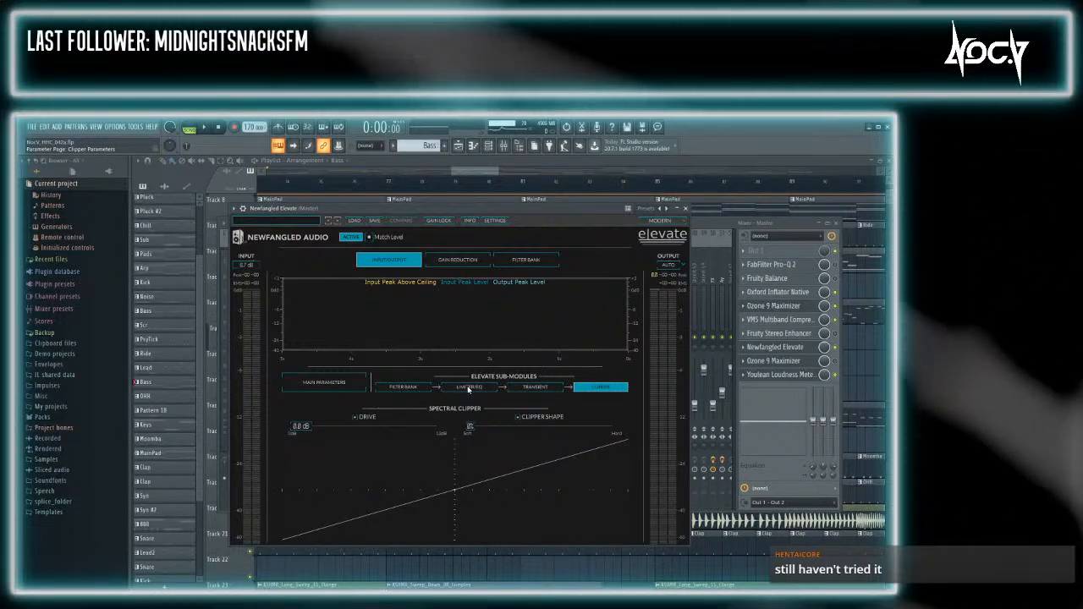
{"action": "left_click", "coordinate": [520, 387]}
{"action": "left_click", "coordinate": [470, 386]}
{"action": "left_click", "coordinate": [403, 386]}
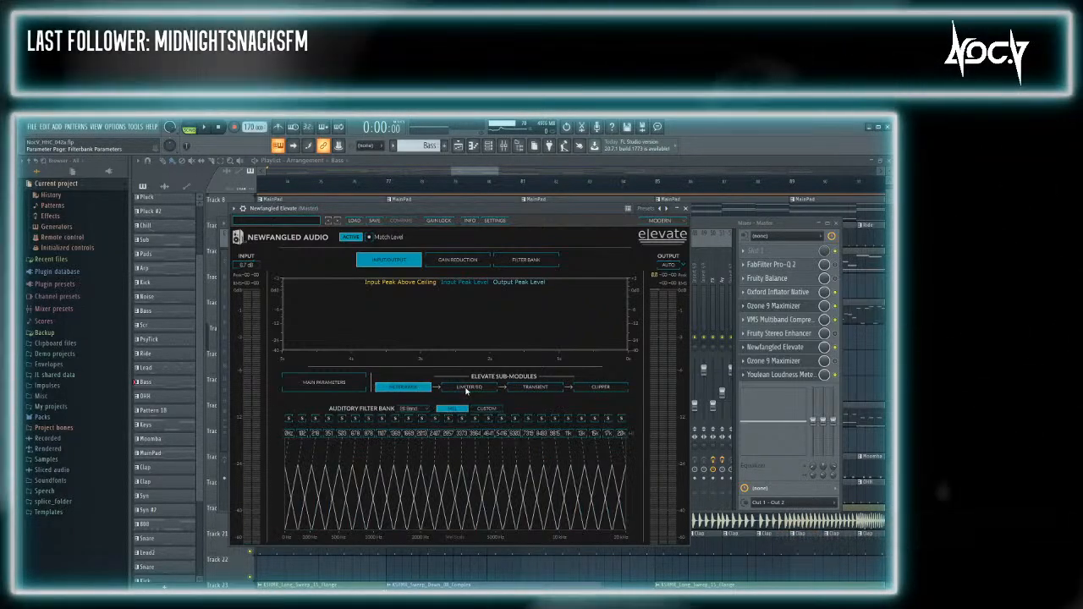
{"action": "left_click", "coordinate": [469, 387]}
{"action": "left_click", "coordinate": [535, 386]}
{"action": "left_click", "coordinate": [403, 387]}
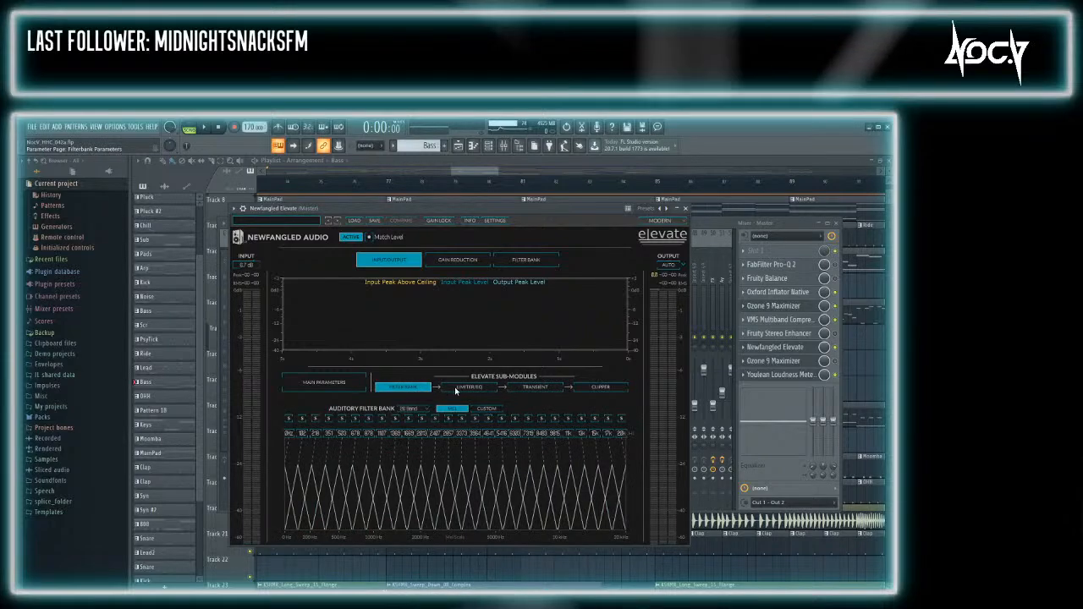
{"action": "left_click", "coordinate": [470, 387]}
{"action": "left_click", "coordinate": [533, 388]}
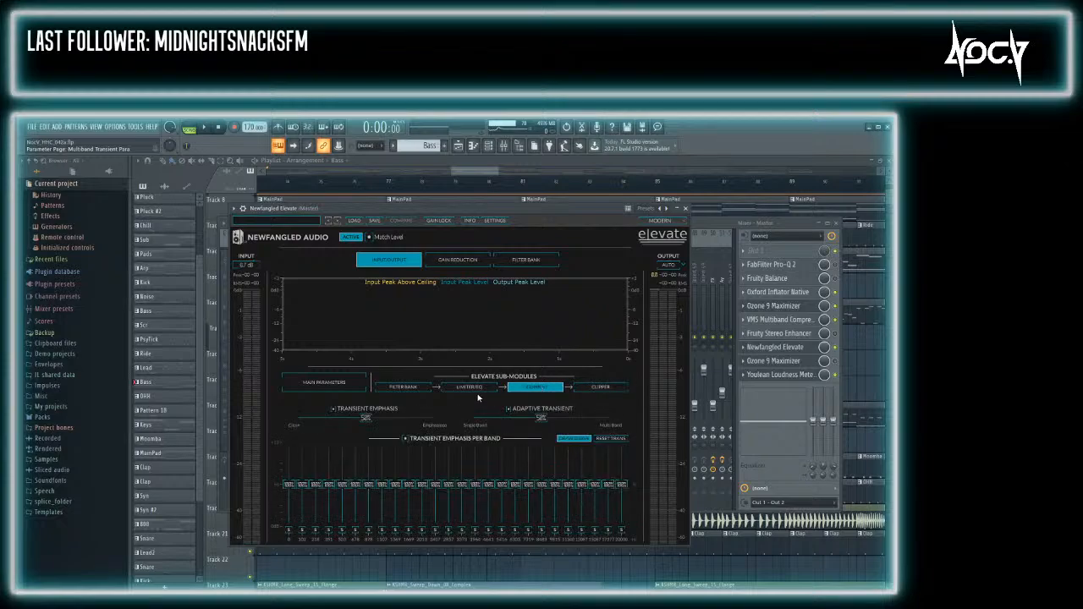
{"action": "left_click", "coordinate": [413, 387]}
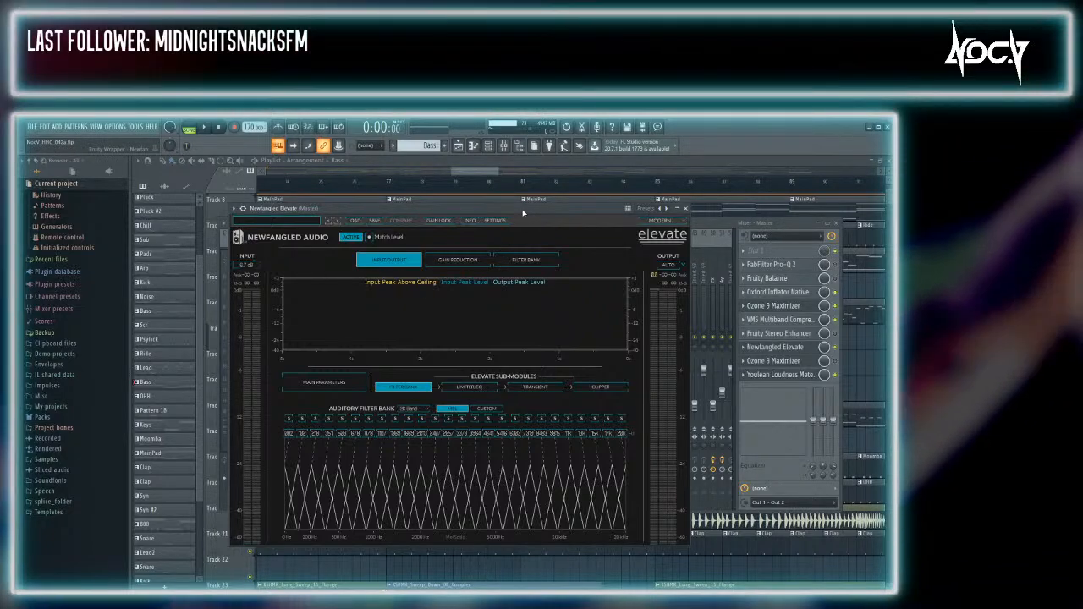
{"action": "mouse_move", "coordinate": [522, 209]}
{"action": "left_mouse_down"}
{"action": "mouse_move", "coordinate": [539, 204]}
{"action": "mouse_move", "coordinate": [524, 217]}
{"action": "left_mouse_up"}
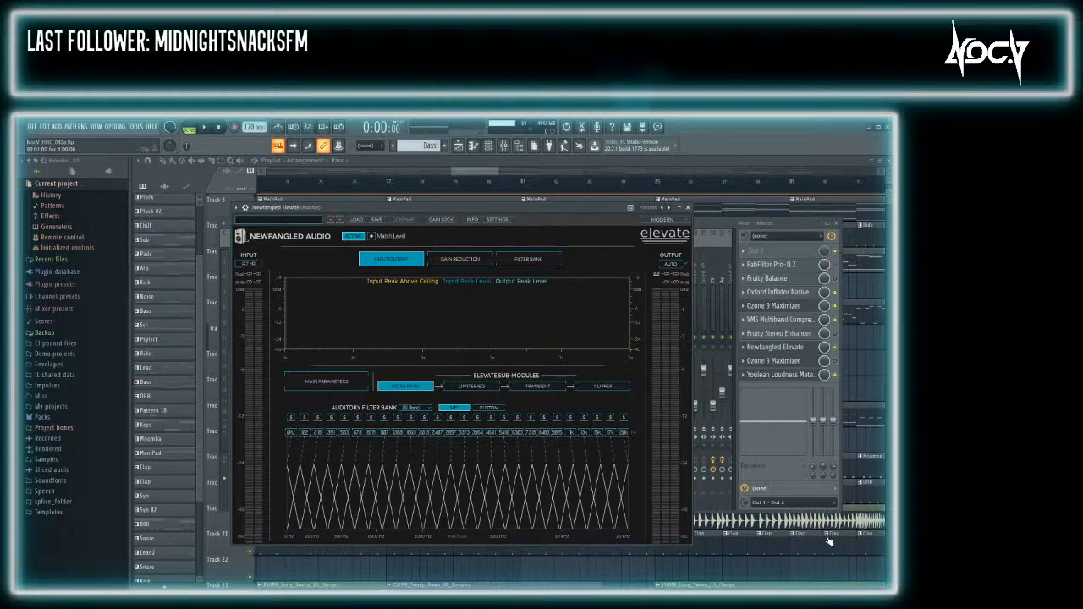
Disable Elevate, enable the second Ozone 9 Maximizer on the Master, and audition the arrangement from about bar 80
{"action": "left_click", "coordinate": [781, 225]}
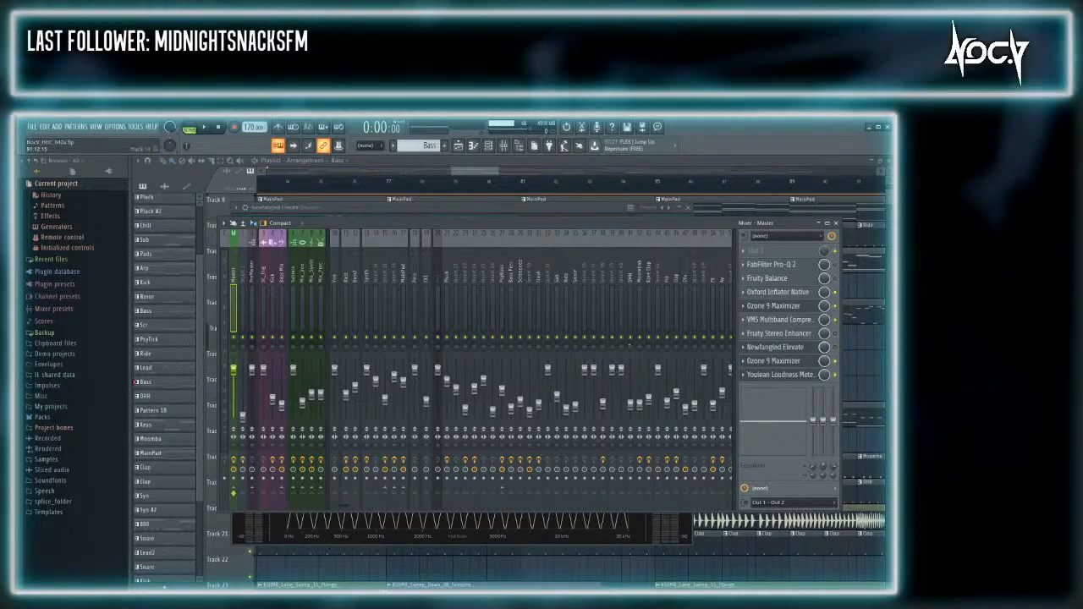
{"action": "left_click", "coordinate": [488, 184]}
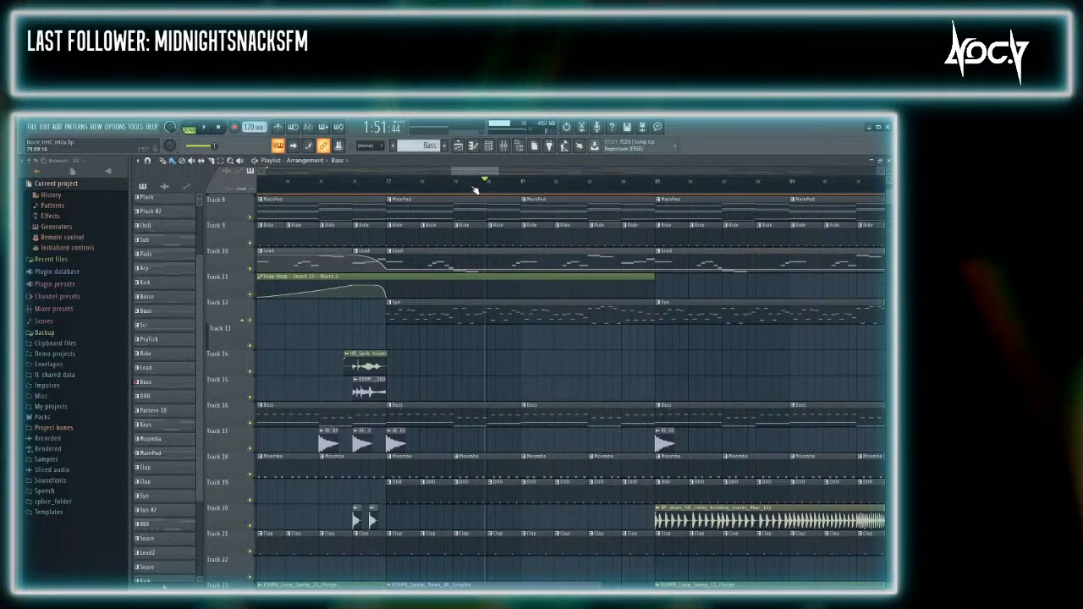
{"action": "key", "text": "space"}
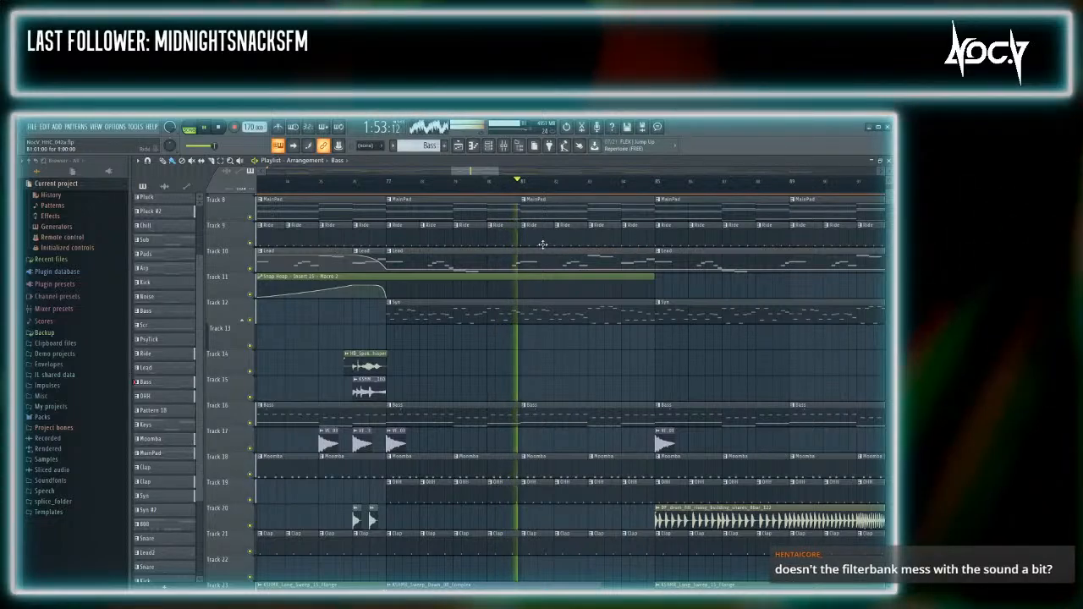
{"action": "scroll", "coordinate": [542, 242], "scroll_direction": "down", "scroll_amount": 4}
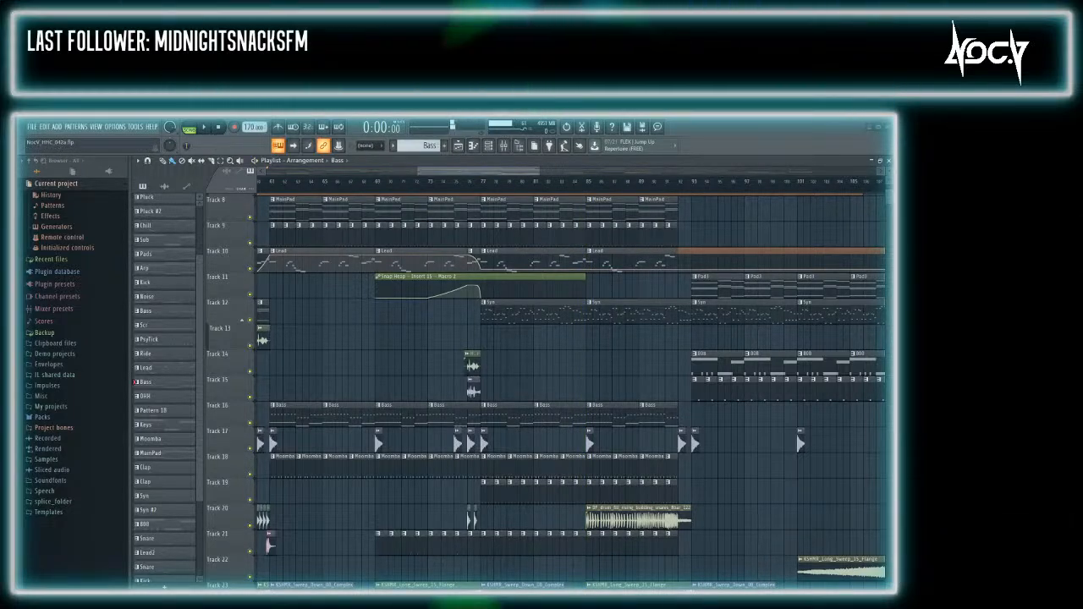
Disable the second Ozone 9 Maximizer, enable Newfangled Elevate on the Master, and play the track from the beginning
{"action": "key", "text": "F9"}
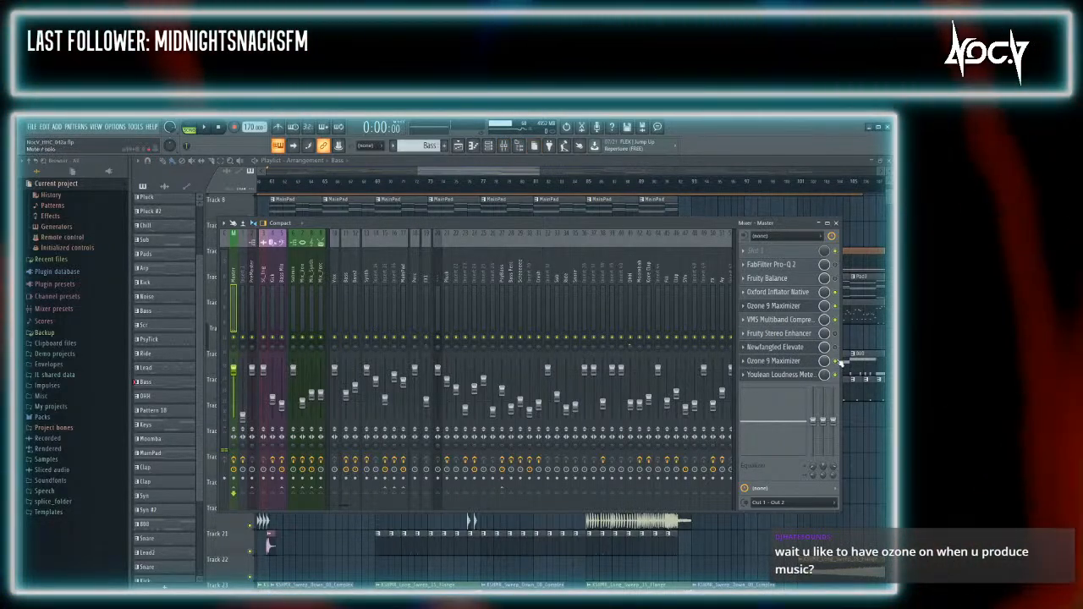
{"action": "key", "text": "space"}
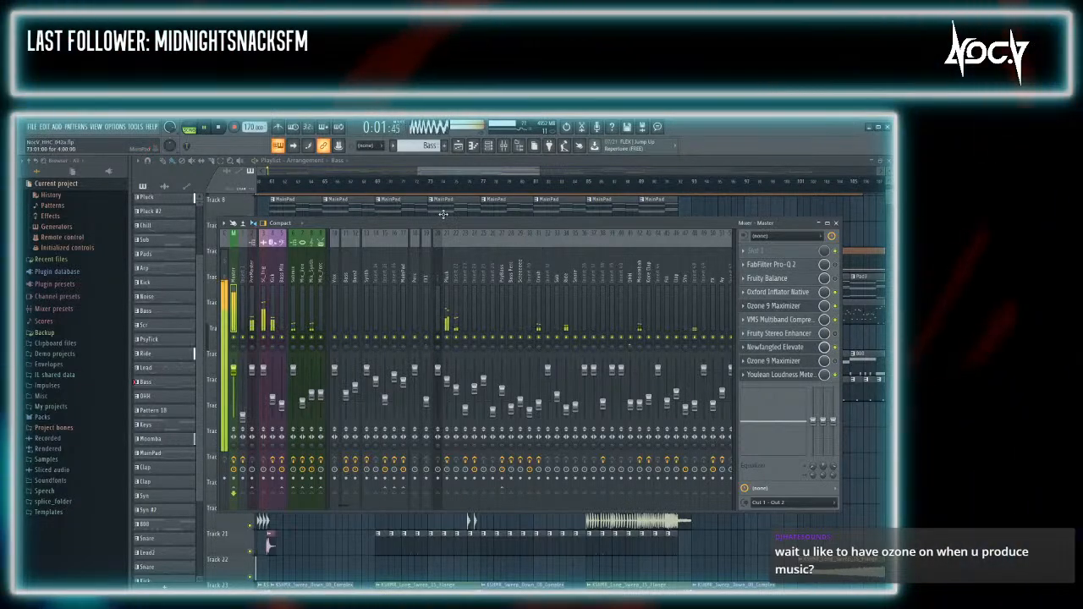
Open Newfangled Elevate from the master channel's effects and inspect its Transient, Filter Bank and Limiter/EQ sub-modules
{"action": "left_click", "coordinate": [442, 214]}
{"action": "key", "text": "F9"}
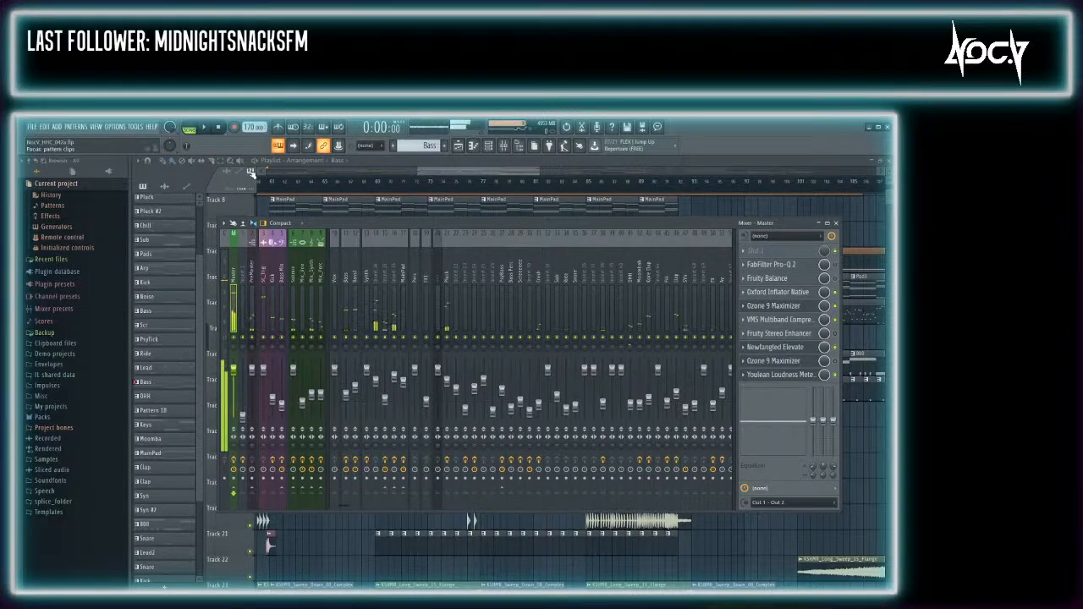
{"action": "left_click", "coordinate": [810, 348]}
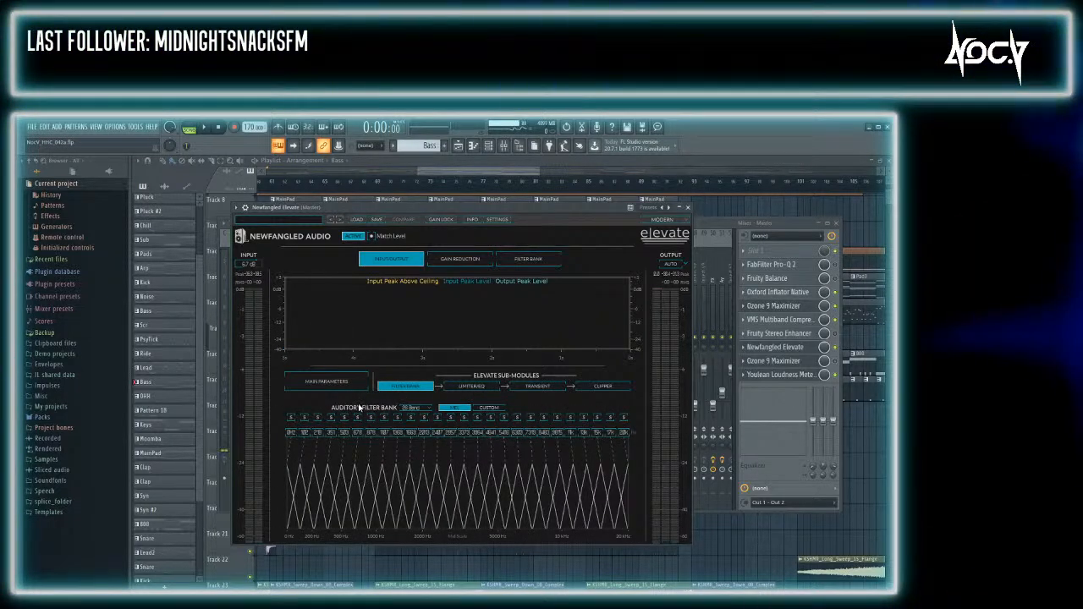
{"action": "left_click", "coordinate": [542, 386]}
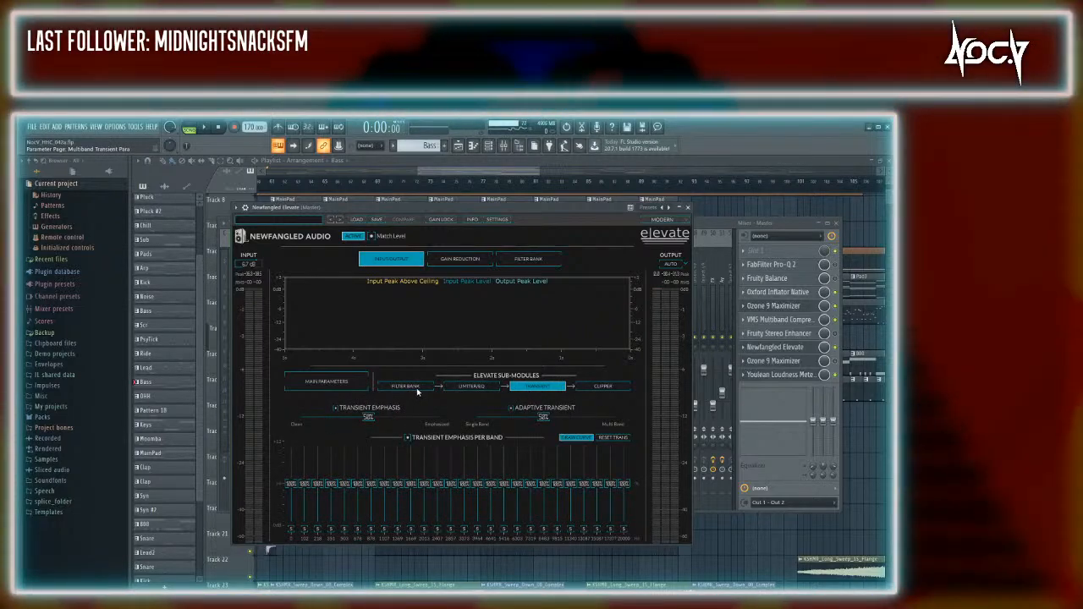
{"action": "left_click", "coordinate": [406, 386]}
{"action": "left_click", "coordinate": [471, 385]}
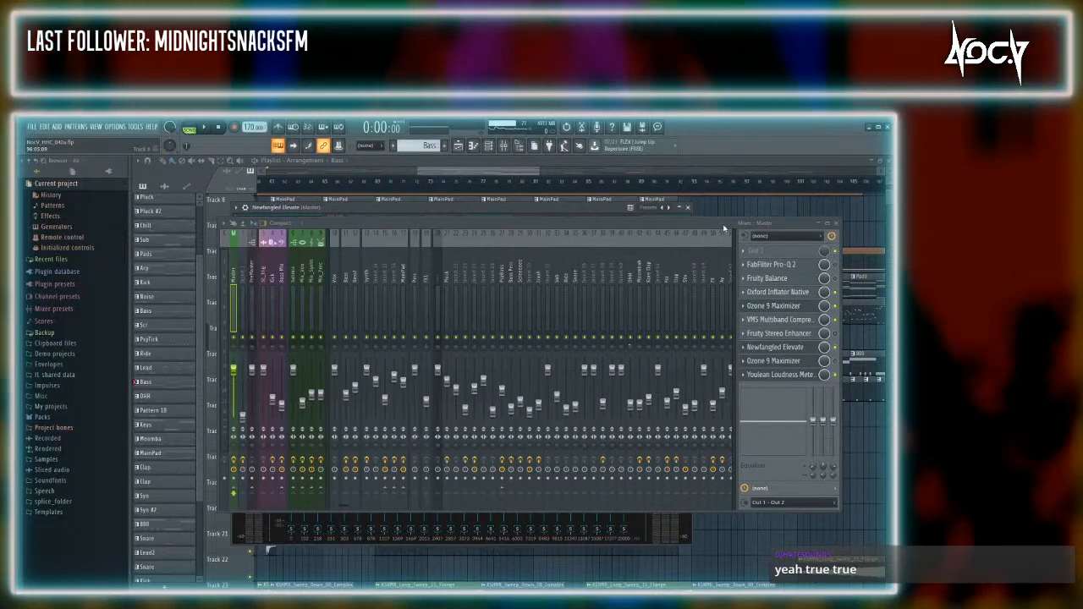
Move the mixer window down so that it leaves the playlist timeline and the uppermost tracks uncovered
{"action": "left_click", "coordinate": [724, 229]}
{"action": "left_click_drag", "start_coordinate": [675, 228], "coordinate": [670, 221]}
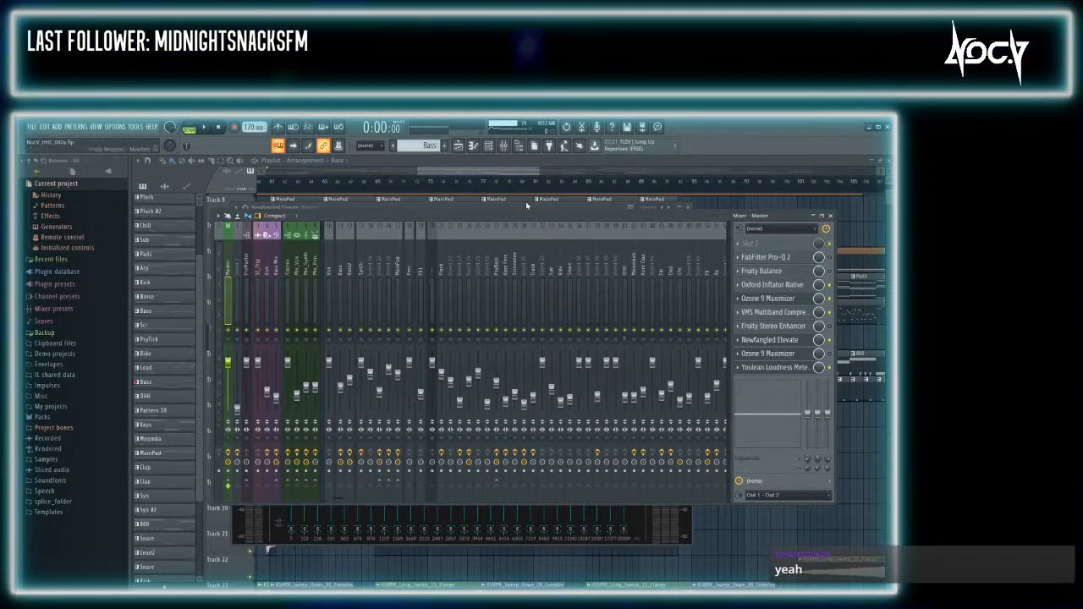
{"action": "mouse_move", "coordinate": [523, 215]}
{"action": "left_mouse_down"}
{"action": "mouse_move", "coordinate": [536, 200]}
{"action": "mouse_move", "coordinate": [481, 184]}
{"action": "mouse_move", "coordinate": [517, 205]}
{"action": "left_mouse_up"}
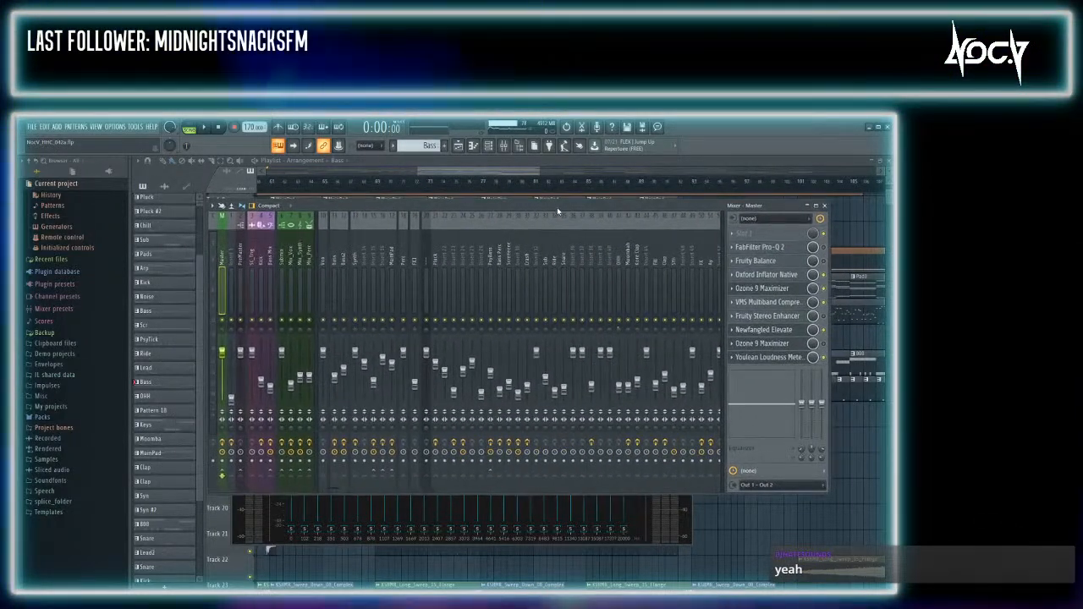
{"action": "left_click_drag", "start_coordinate": [615, 214], "coordinate": [546, 299]}
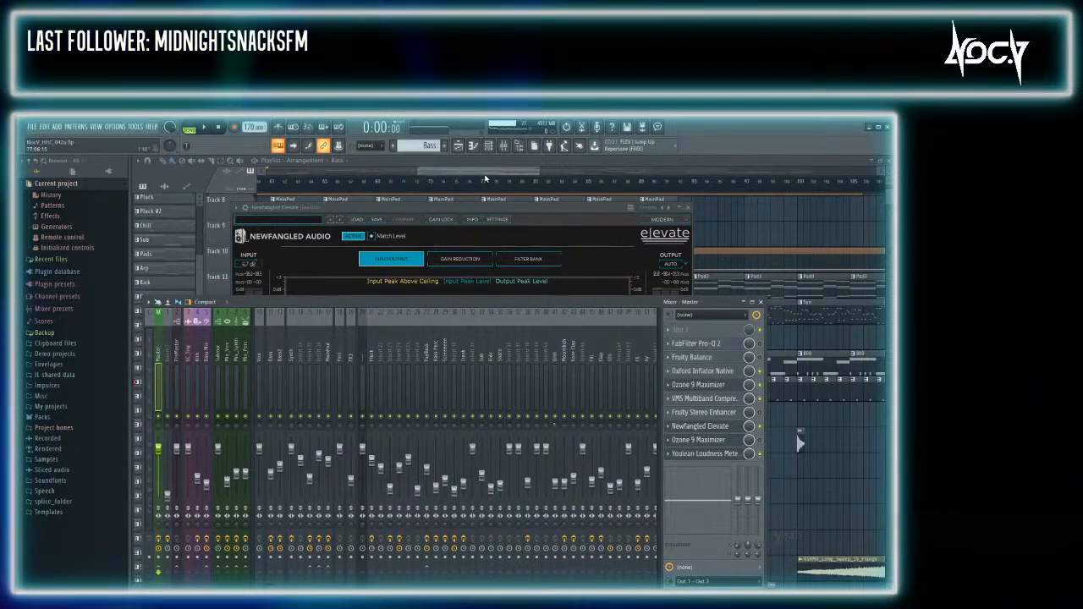
Play the arrangement from around bar 112 and check the channel levels in the mixer
{"action": "left_click", "coordinate": [457, 186]}
{"action": "scroll", "coordinate": [575, 188], "scroll_direction": "down", "scroll_amount": 5}
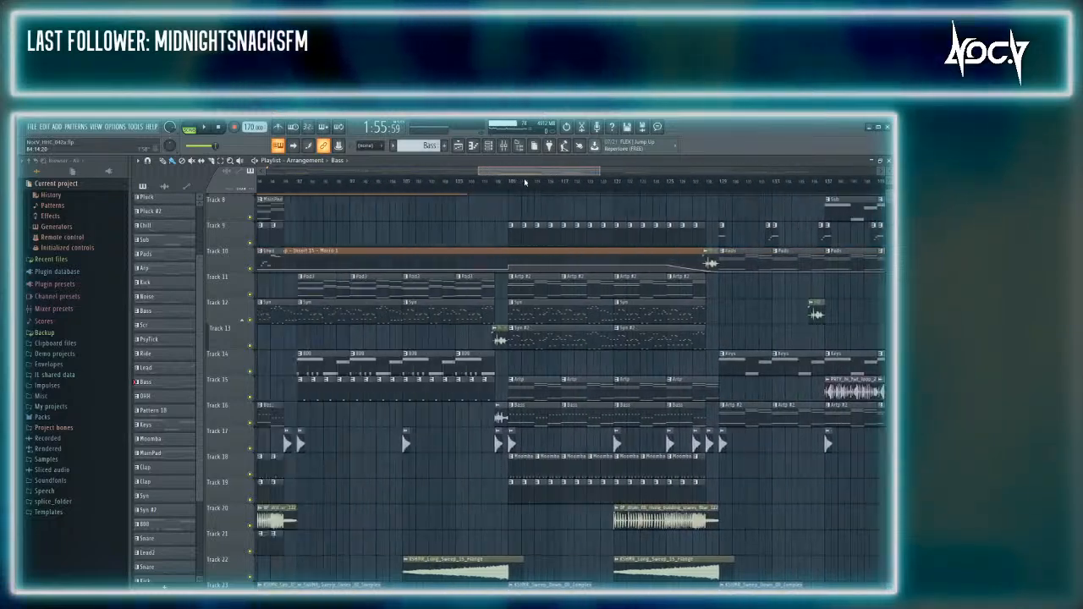
{"action": "left_click_drag", "start_coordinate": [537, 171], "coordinate": [576, 174]}
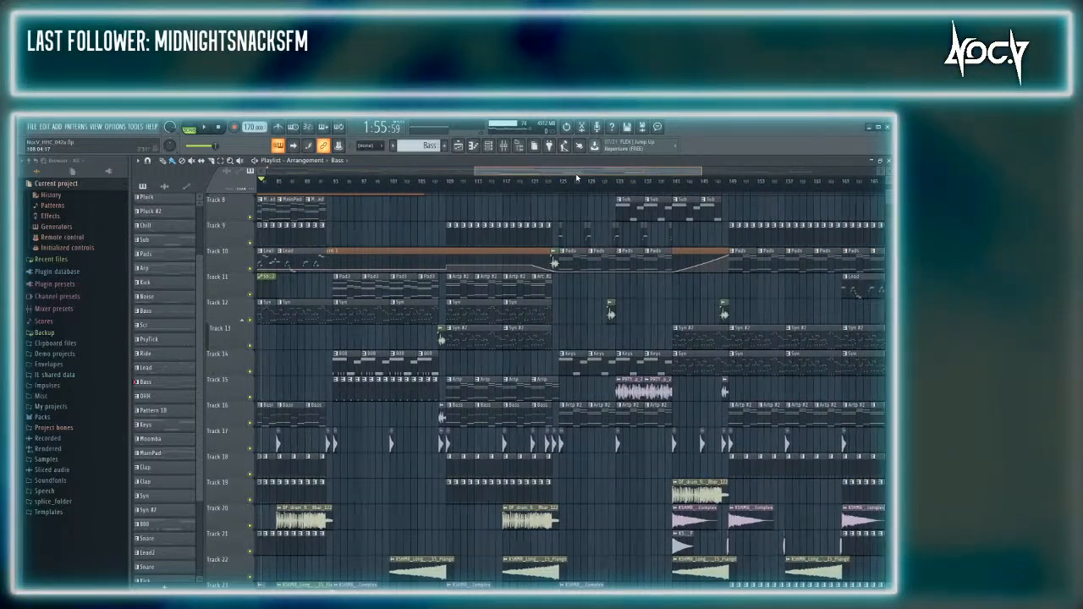
{"action": "key", "text": "F9"}
{"action": "key", "text": "F9"}
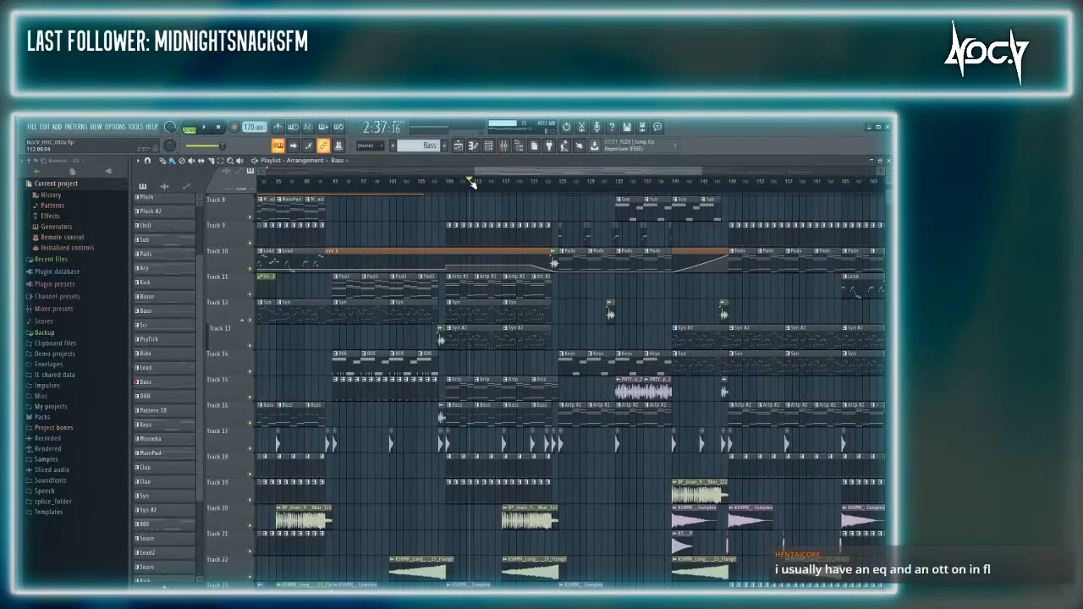
{"action": "key", "text": "F9"}
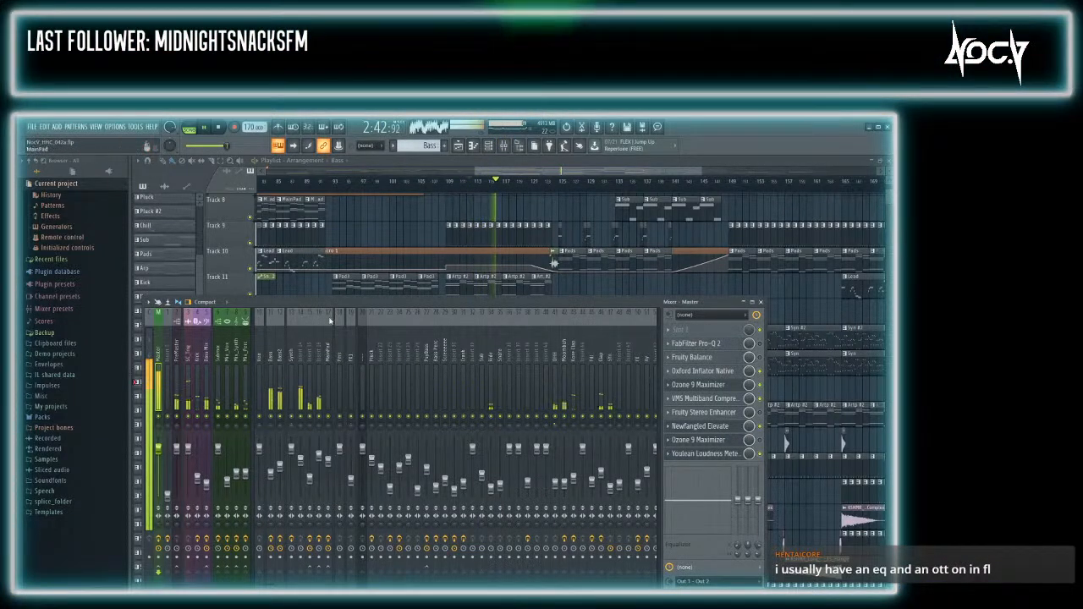
{"action": "key", "text": "F9"}
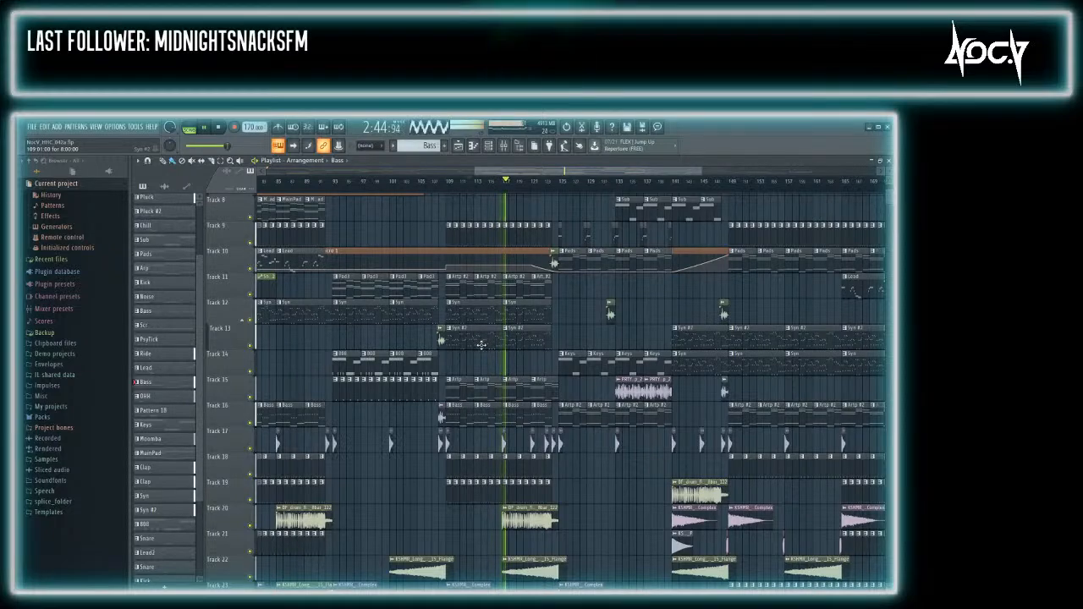
Open the Bass pattern from track 16 and slightly lower the channel volume of Serum #6
{"action": "scroll", "coordinate": [486, 346], "scroll_direction": "up", "scroll_amount": 3}
{"action": "double_click", "coordinate": [480, 418]}
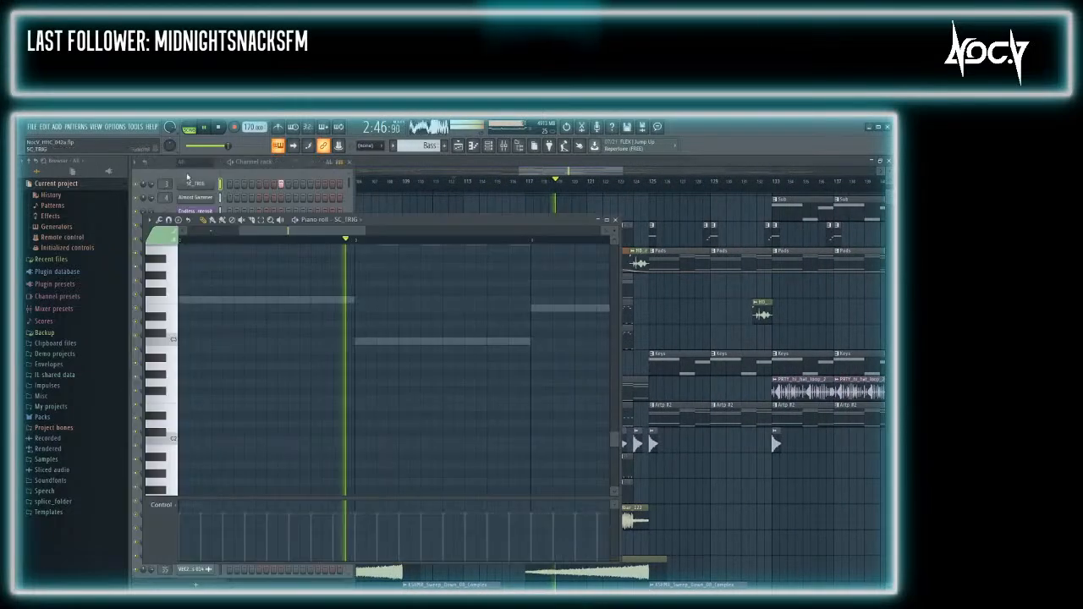
{"action": "left_click", "coordinate": [260, 172]}
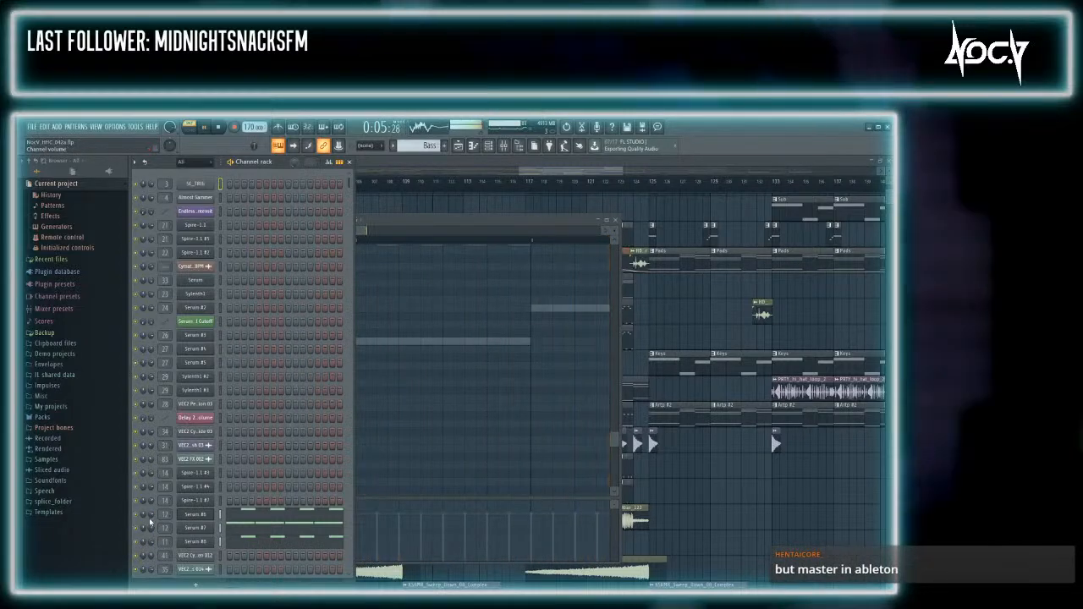
{"action": "left_click_drag", "start_coordinate": [151, 517], "coordinate": [150, 522]}
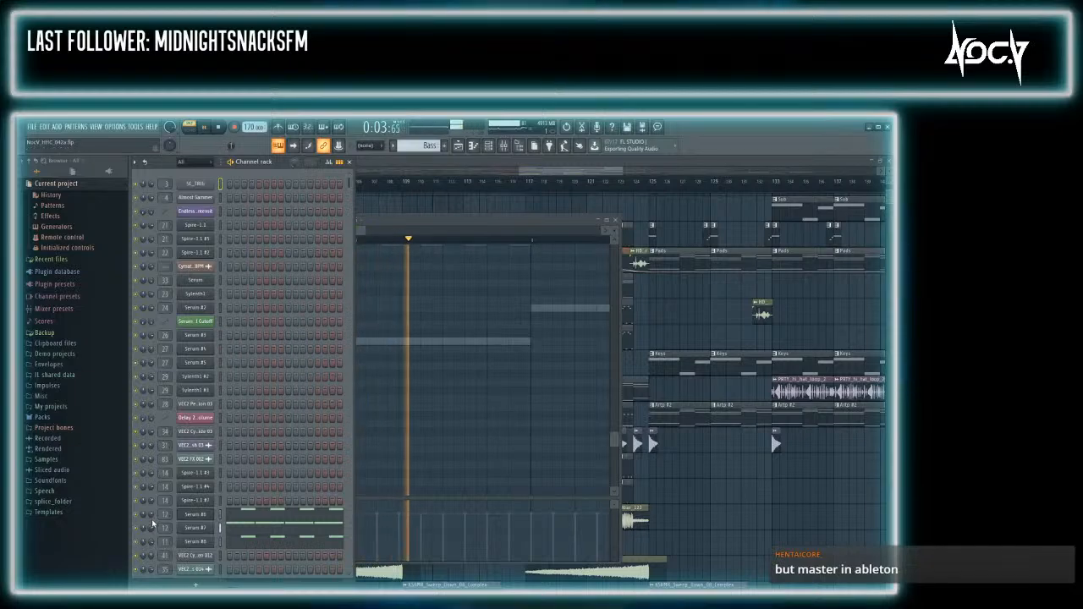
Audition the arrangement from about bar 109 with the Kore Clap mixer track selected, and save the project
{"action": "left_click", "coordinate": [423, 183]}
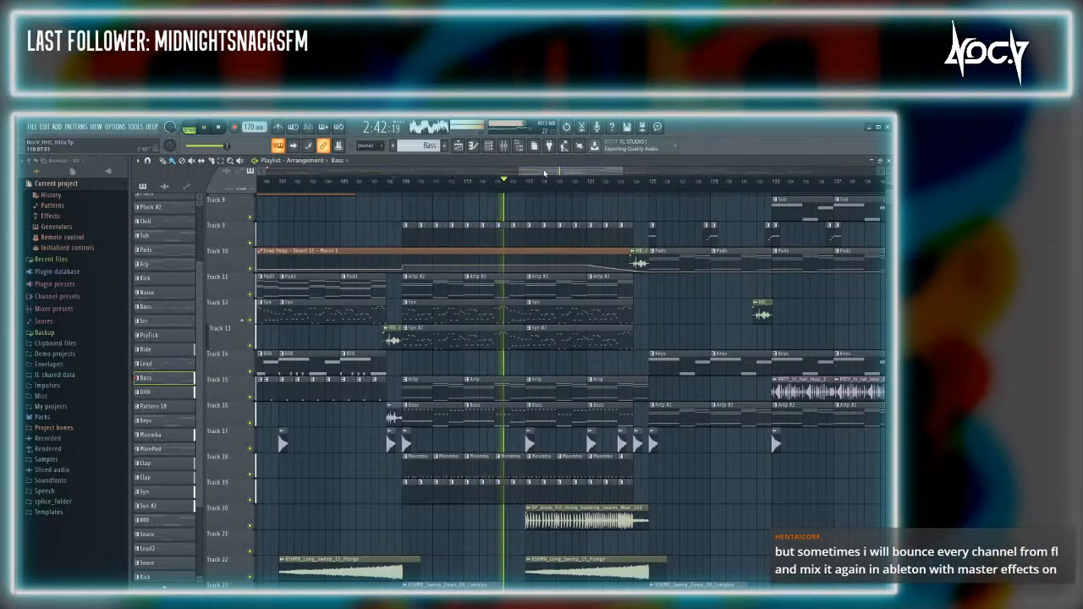
{"action": "key", "text": "F9"}
{"action": "left_click", "coordinate": [558, 482]}
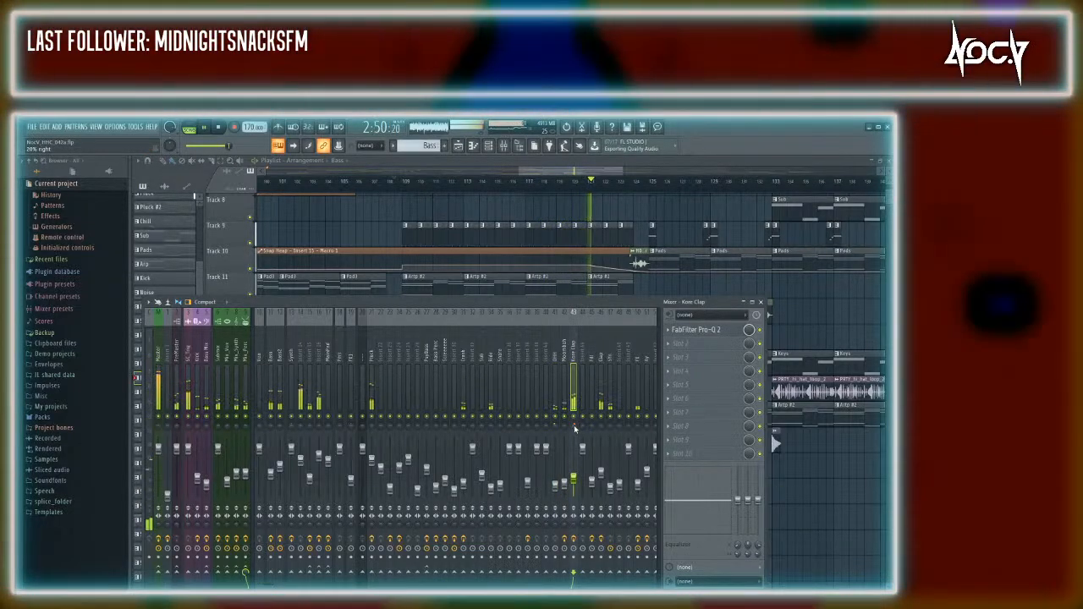
{"action": "key", "text": "space"}
{"action": "key", "text": "ctrl+s"}
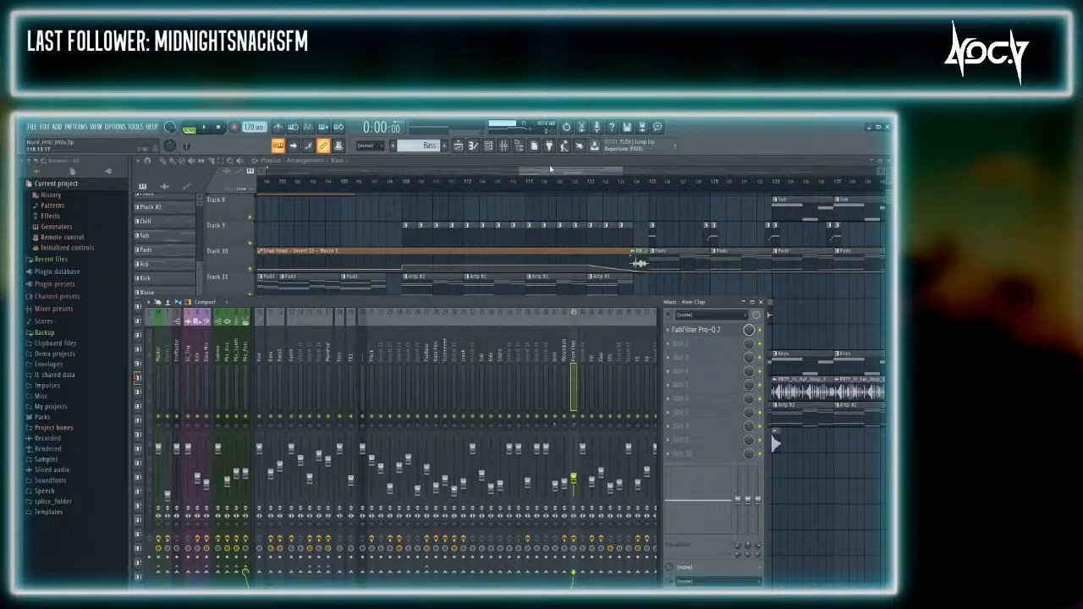
Look over the whole arrangement in the playlist, from the intro to the final clips
{"action": "left_click_drag", "start_coordinate": [551, 170], "coordinate": [593, 176]}
{"action": "scroll", "coordinate": [587, 203], "scroll_direction": "down", "scroll_amount": 3}
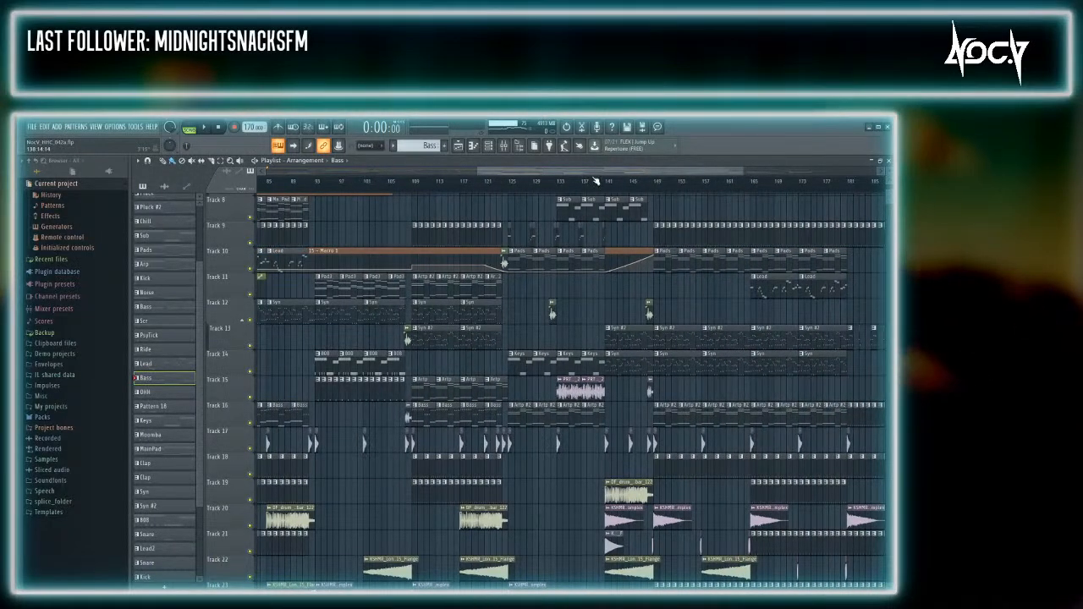
{"action": "scroll", "coordinate": [596, 180], "scroll_direction": "left", "scroll_amount": 10}
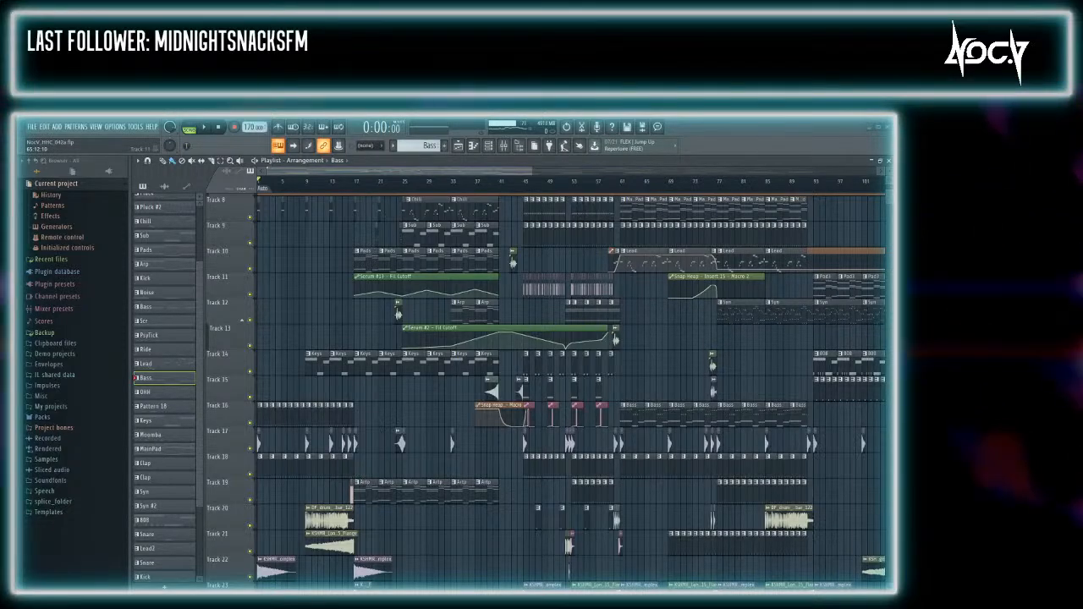
{"action": "left_click_drag", "start_coordinate": [465, 175], "coordinate": [610, 174]}
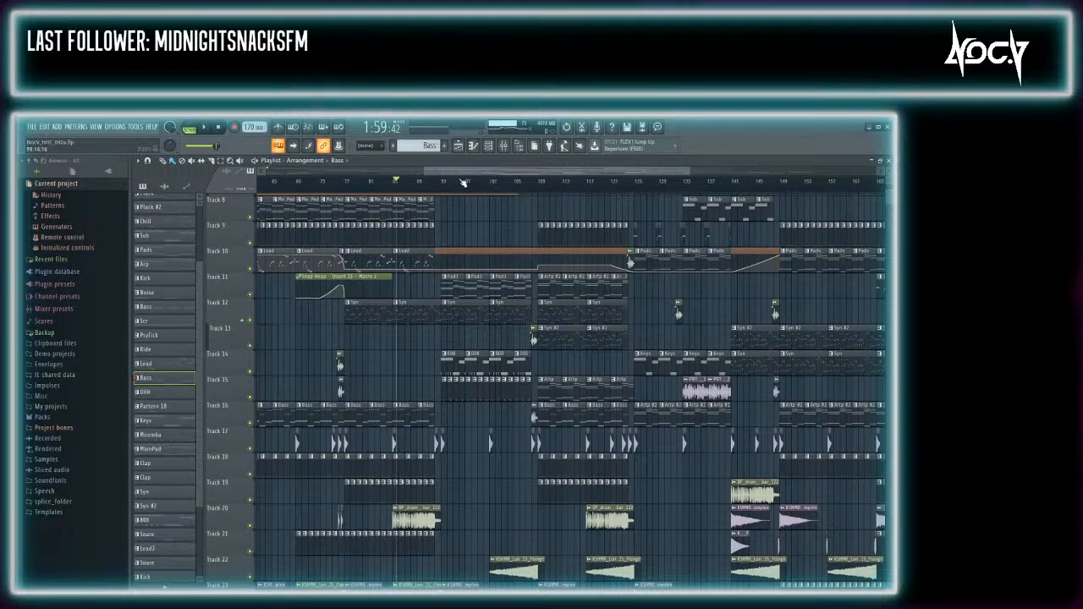
{"action": "left_click_drag", "start_coordinate": [483, 171], "coordinate": [624, 196]}
{"action": "scroll", "coordinate": [663, 288], "scroll_direction": "down", "scroll_amount": 3}
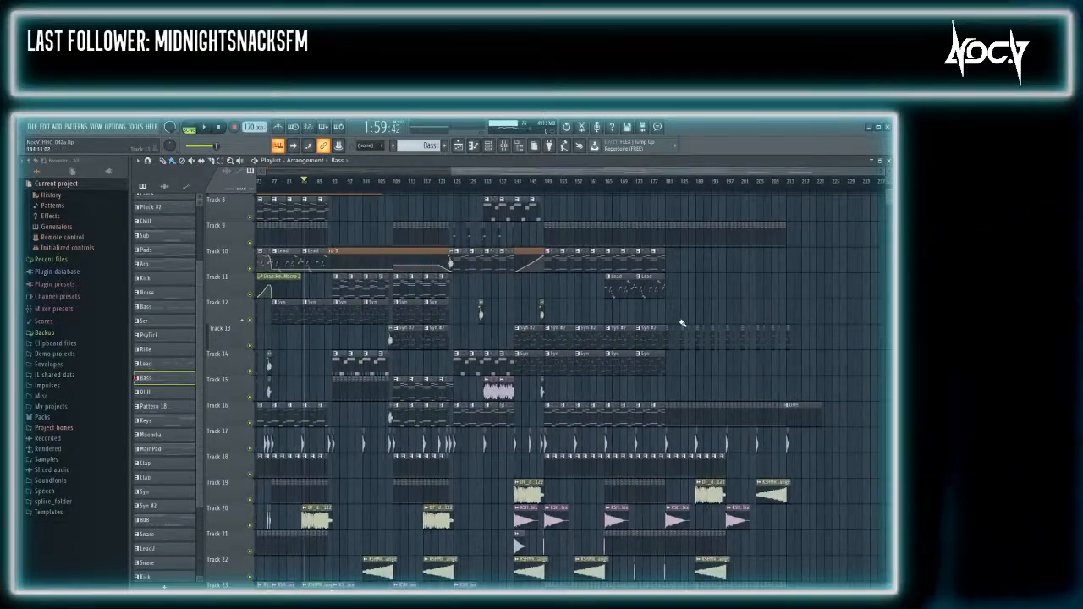
{"action": "scroll", "coordinate": [682, 319], "scroll_direction": "up", "scroll_amount": 1}
Play the section around bar 83 and check its levels in the mixer
{"action": "left_click_drag", "start_coordinate": [615, 174], "coordinate": [443, 189]}
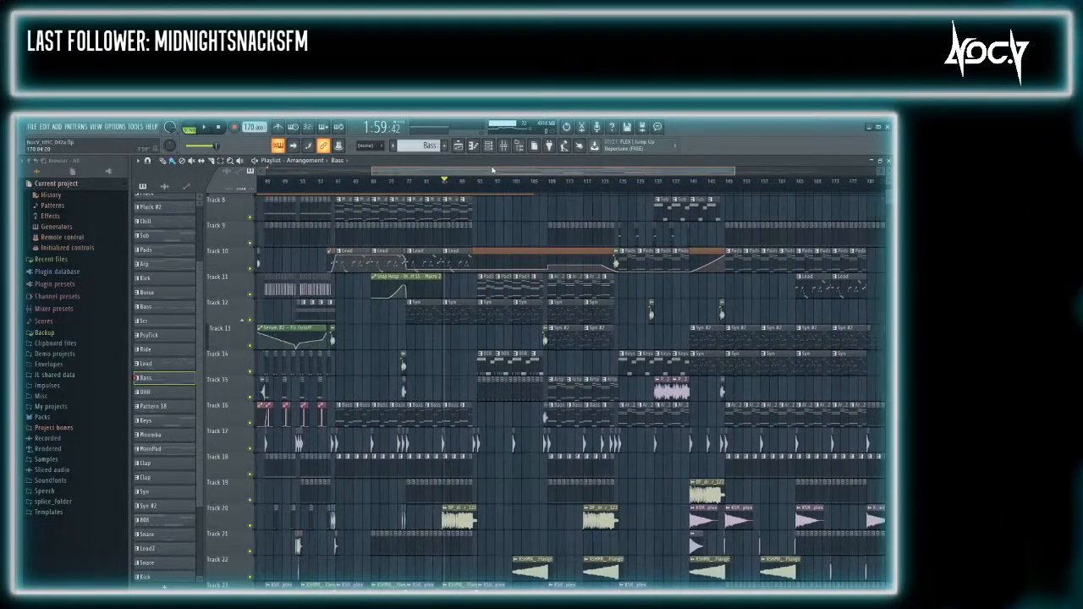
{"action": "key", "text": "F9"}
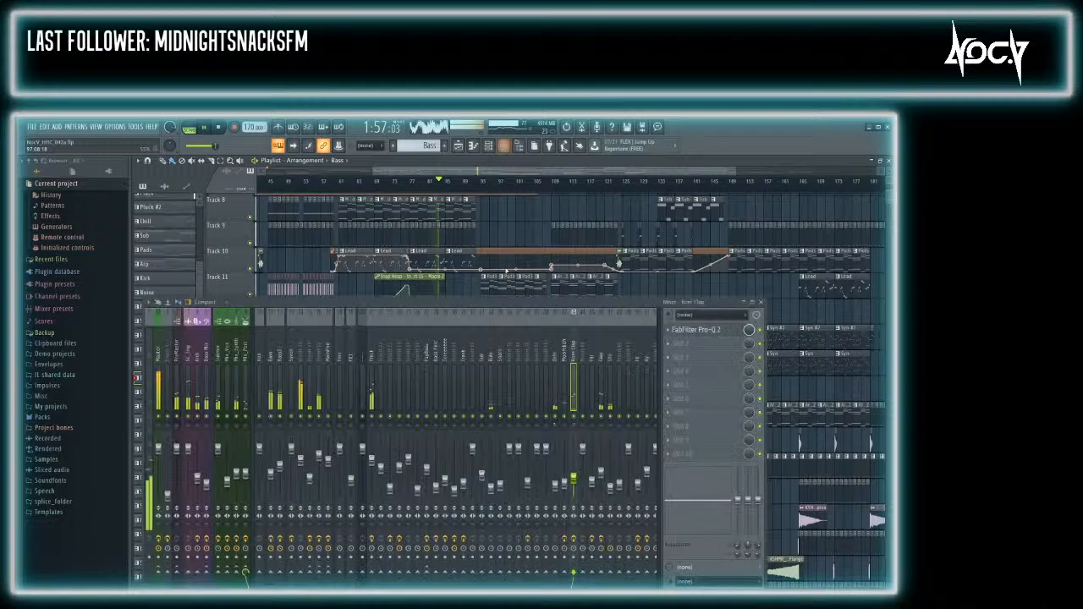
{"action": "key", "text": "F9"}
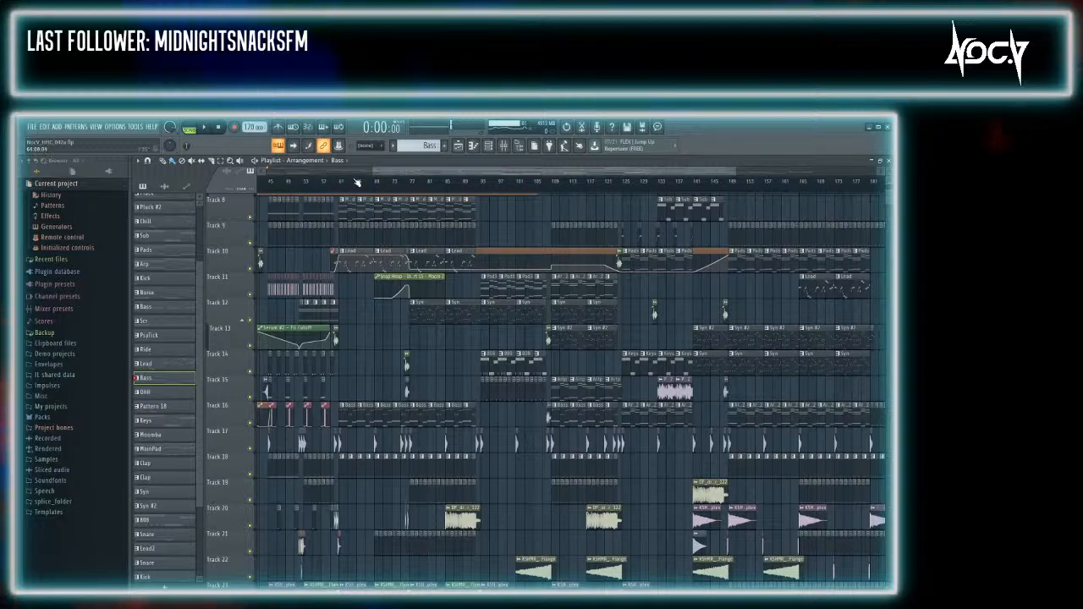
Play the song from about bar 67 while checking the track levels in the mixer
{"action": "mouse_move", "coordinate": [387, 174]}
{"action": "left_mouse_down"}
{"action": "mouse_move", "coordinate": [568, 195]}
{"action": "mouse_move", "coordinate": [352, 191]}
{"action": "mouse_move", "coordinate": [377, 192]}
{"action": "left_mouse_up"}
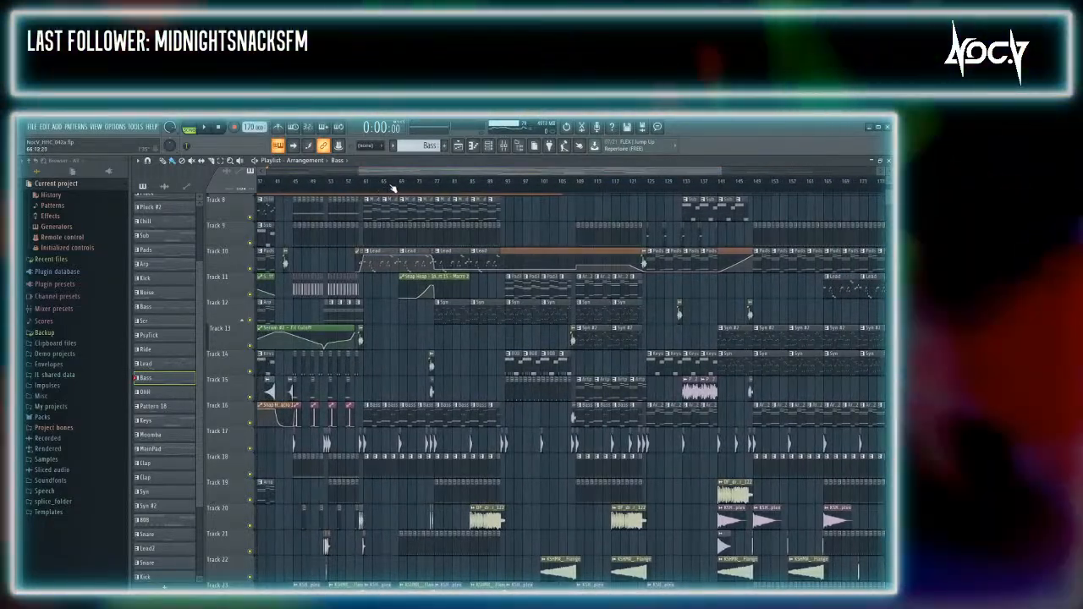
{"action": "left_click", "coordinate": [392, 183]}
{"action": "key", "text": "space"}
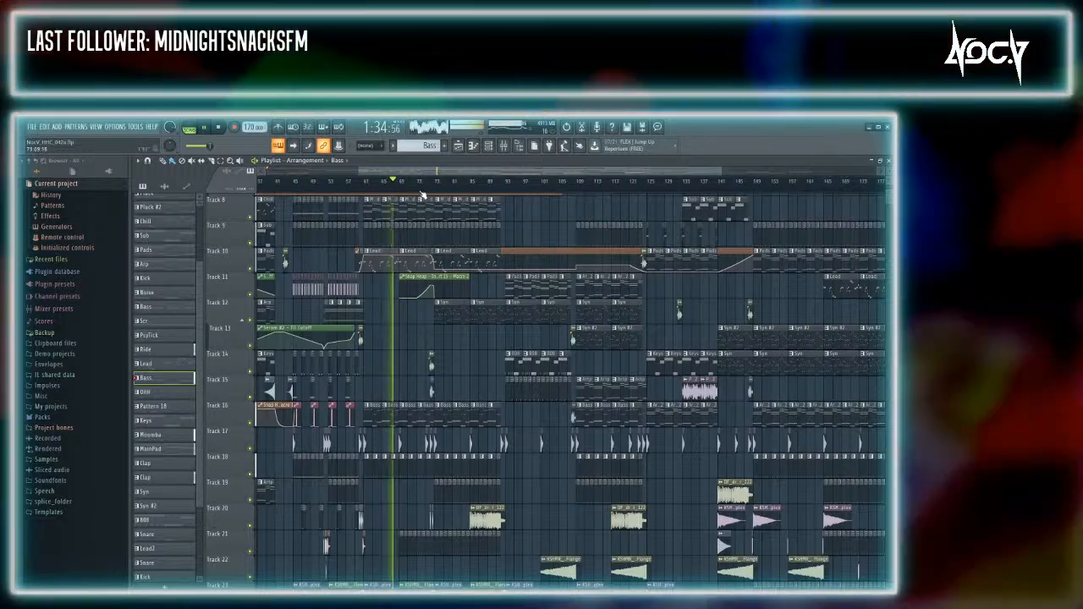
{"action": "key", "text": "F9"}
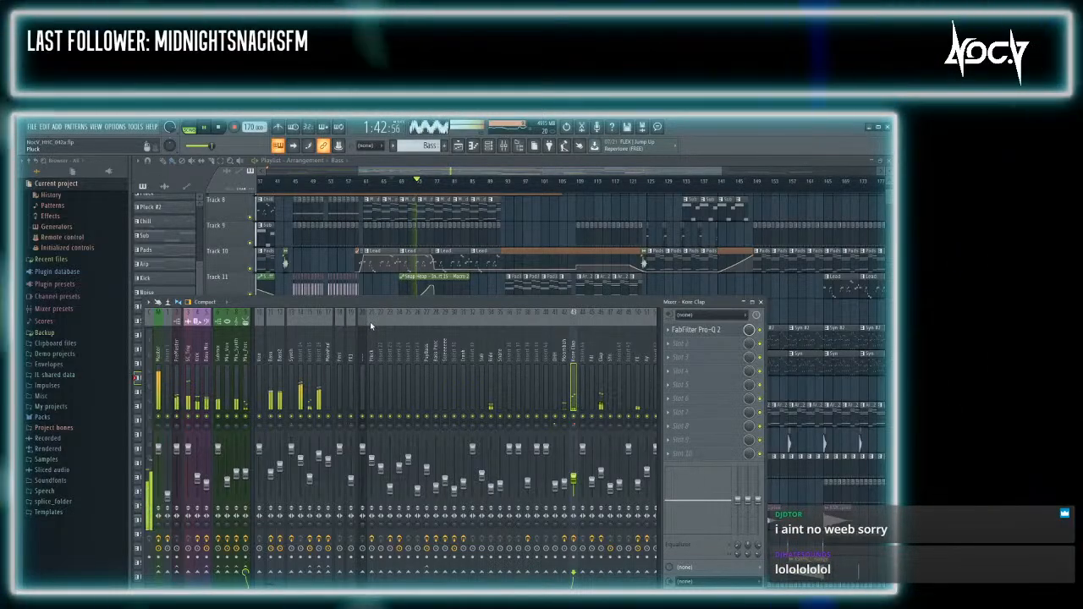
{"action": "left_click", "coordinate": [448, 167]}
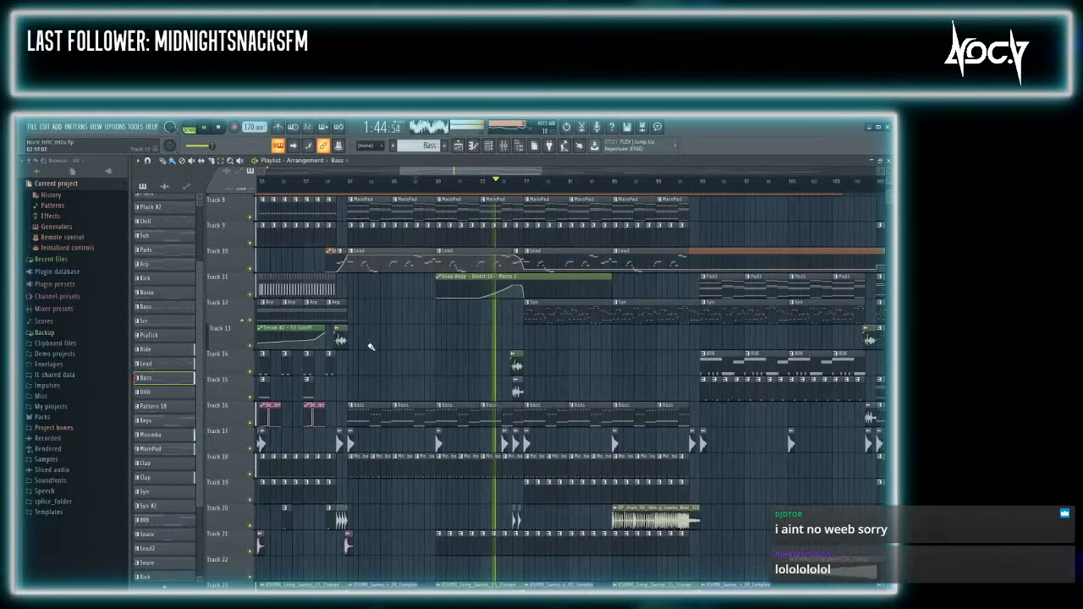
Stop playback and view the notes of the MainPad pattern on track 8 in the piano roll
{"action": "scroll", "coordinate": [377, 326], "scroll_direction": "up", "scroll_amount": 6}
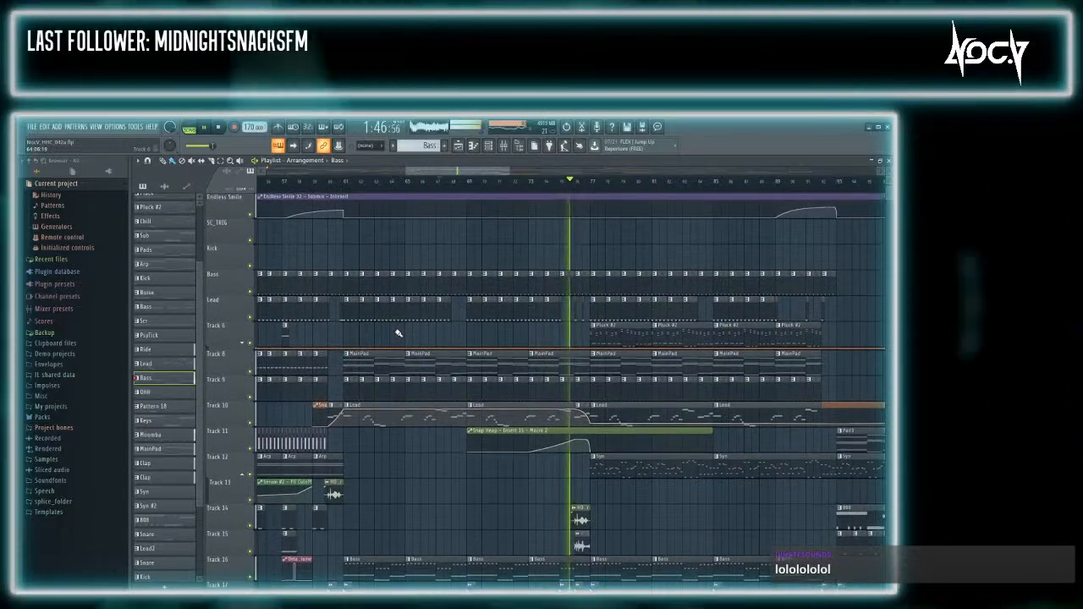
{"action": "left_click", "coordinate": [218, 128]}
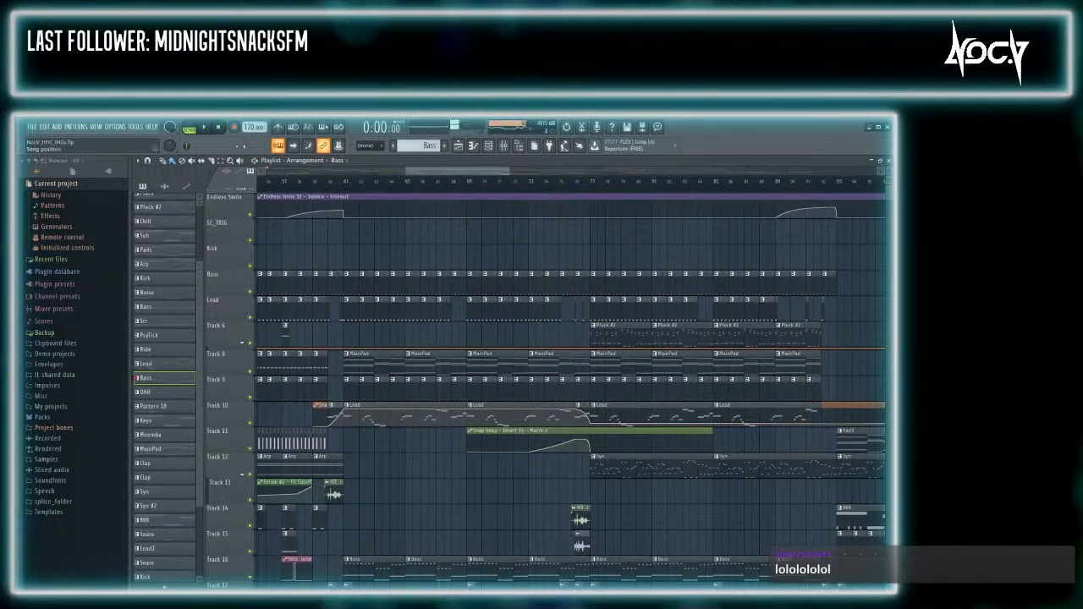
{"action": "double_click", "coordinate": [367, 354]}
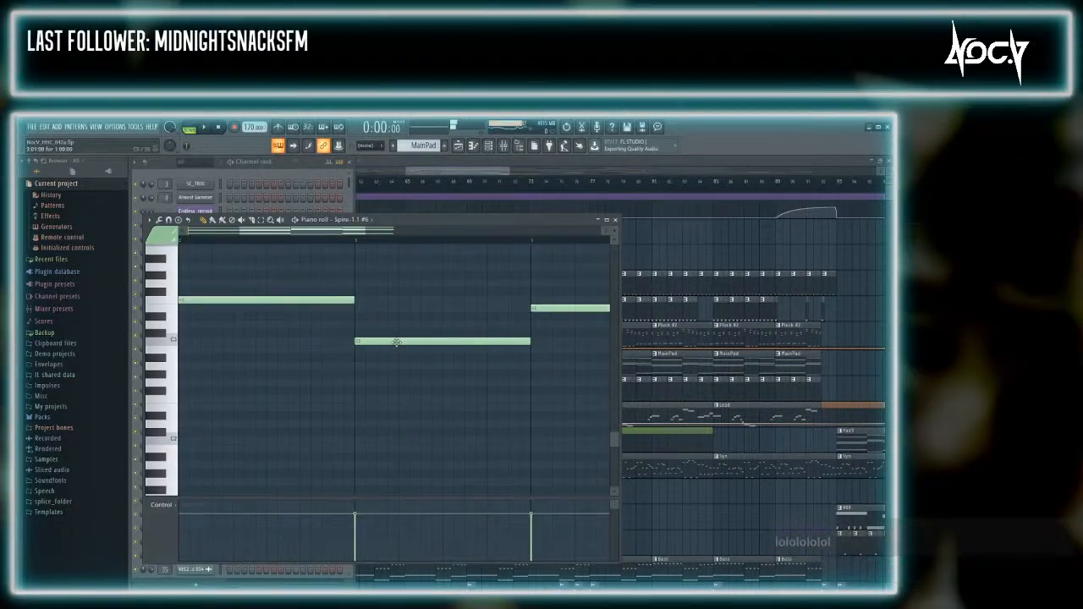
{"action": "left_click", "coordinate": [615, 220]}
Check the mixer briefly and reopen the first MainPad clip of the drop in the piano roll
{"action": "key", "text": "F9"}
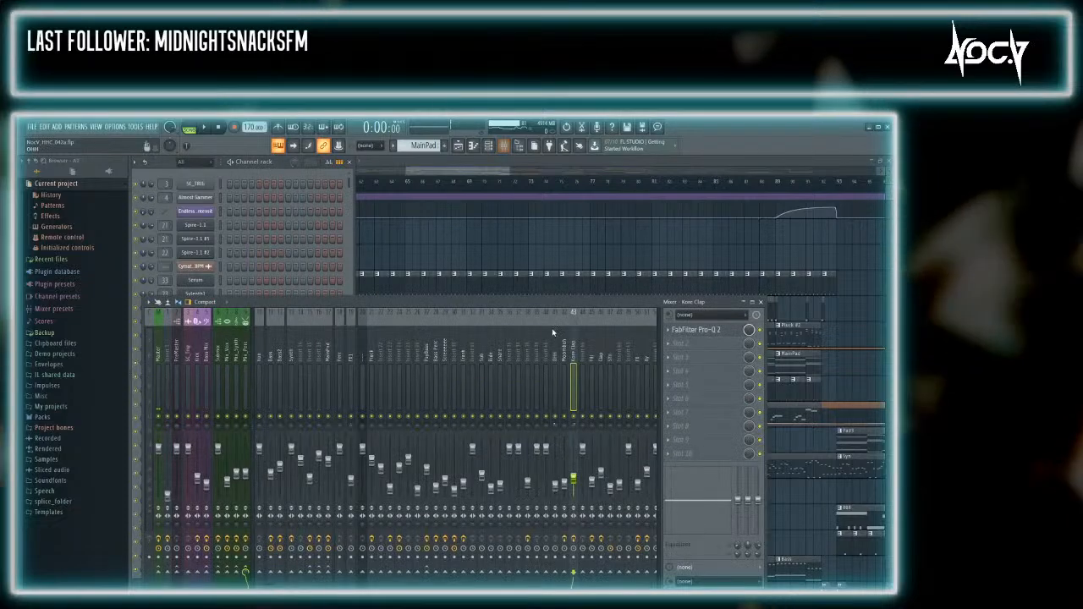
{"action": "left_click", "coordinate": [355, 296]}
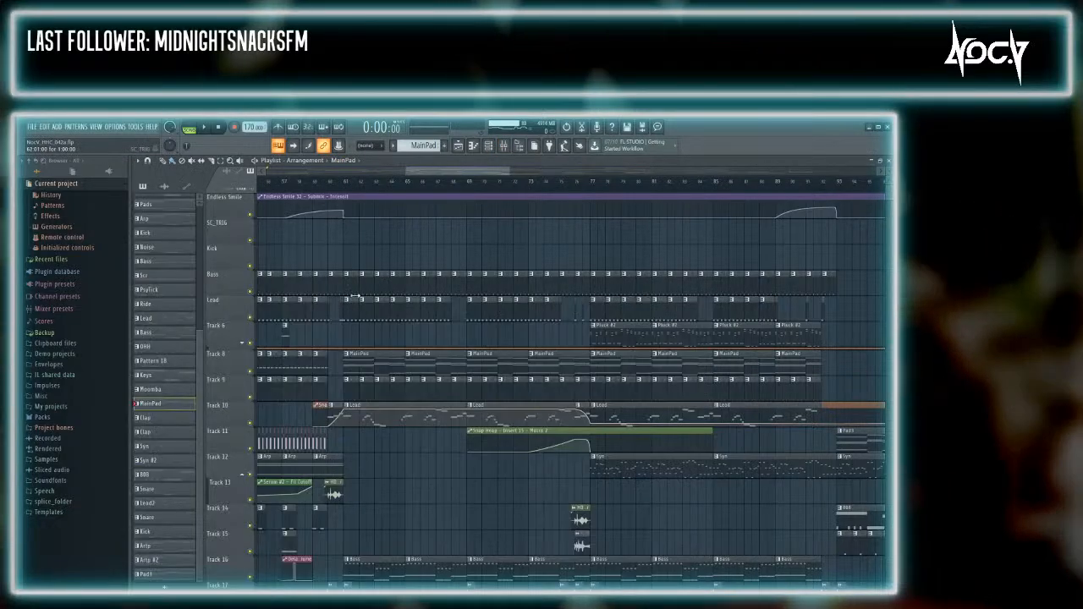
{"action": "double_click", "coordinate": [351, 363]}
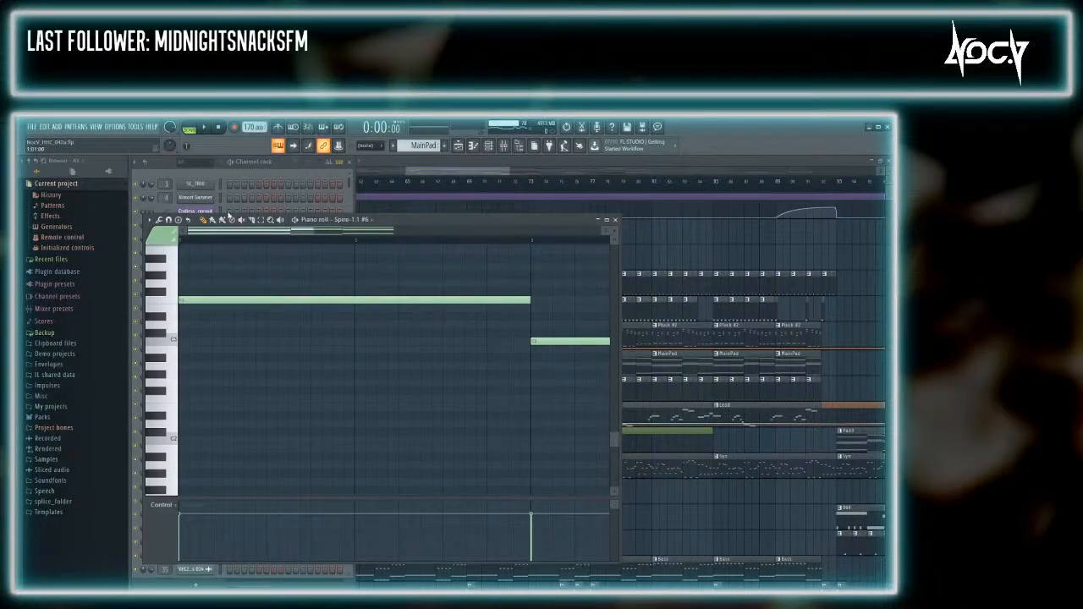
Play the MainPad pattern on its own and glance at its levels in the mixer
{"action": "left_click", "coordinate": [189, 127]}
{"action": "left_click", "coordinate": [205, 127]}
{"action": "key", "text": "F9"}
{"action": "key", "text": "F9"}
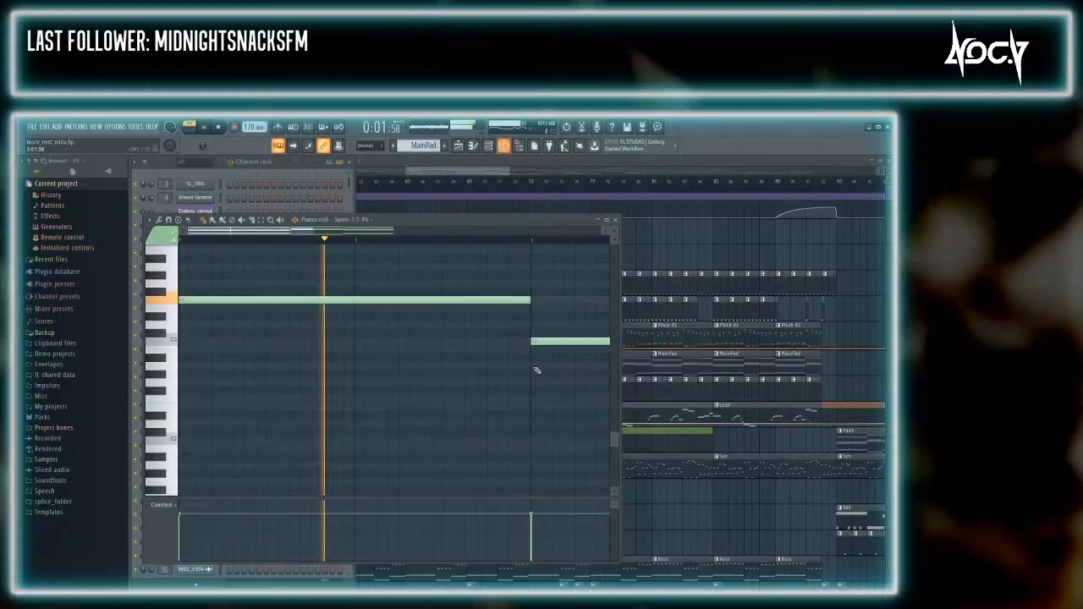
Switch back to song playback just before the drop and check the track levels in the mixer
{"action": "left_click", "coordinate": [276, 173]}
{"action": "left_click", "coordinate": [505, 182]}
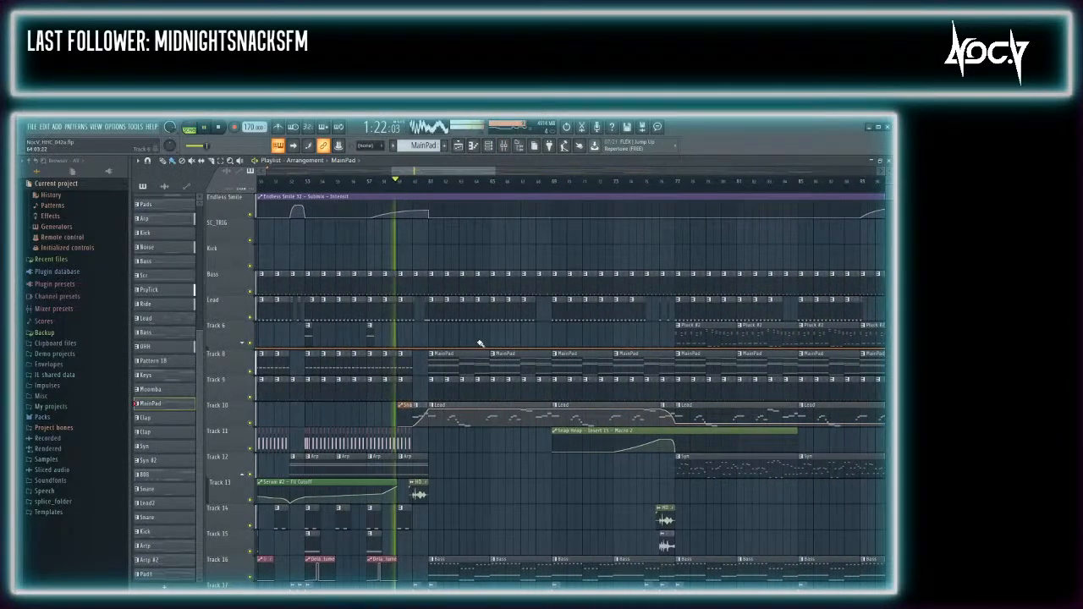
{"action": "key", "text": "F9"}
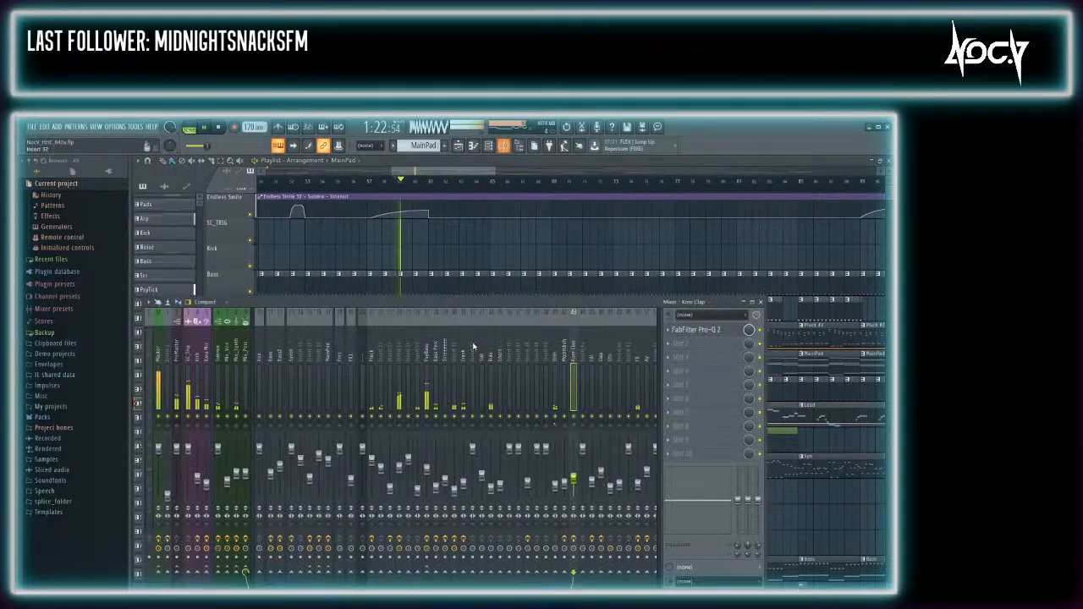
{"action": "key", "text": "F9"}
Reopen the first MainPad clip of the drop and trace its Spire channel to the Pads track in the mixer
{"action": "double_click", "coordinate": [444, 360]}
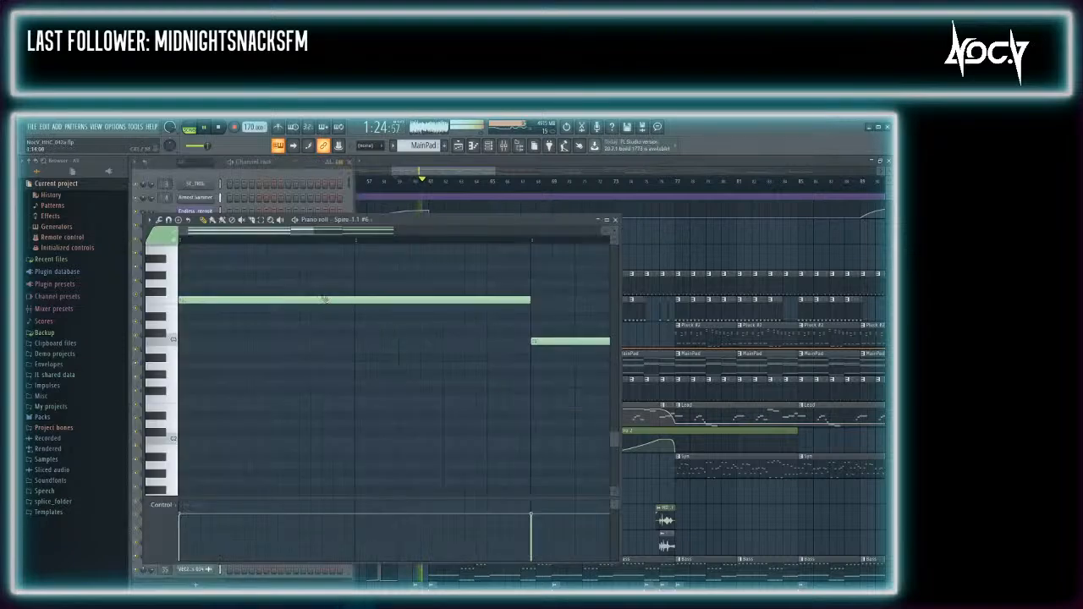
{"action": "left_click", "coordinate": [256, 180]}
{"action": "scroll", "coordinate": [225, 330], "scroll_direction": "down", "scroll_amount": 6}
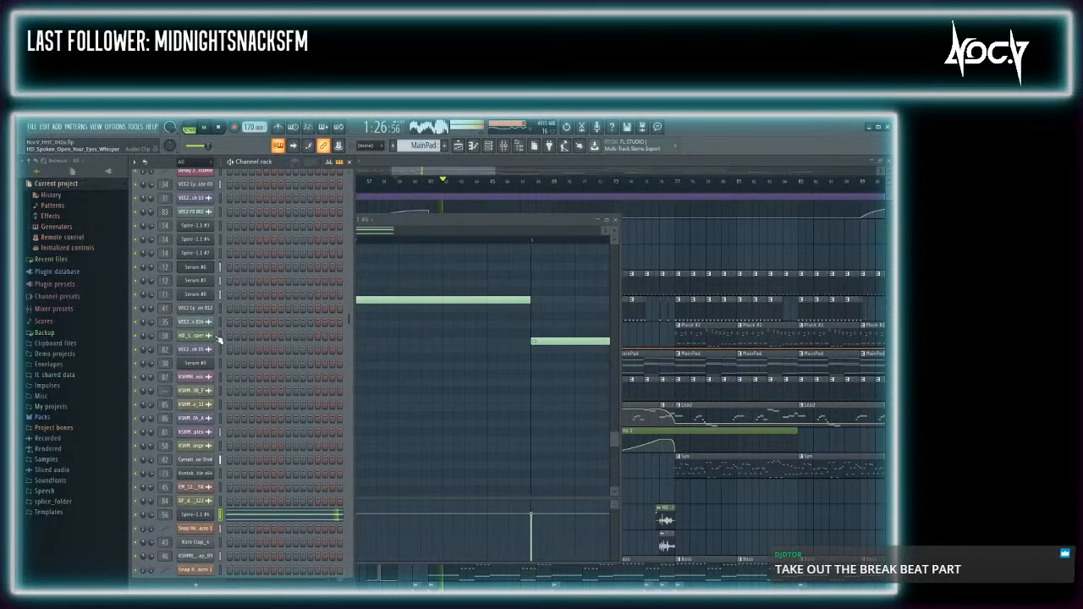
{"action": "key", "text": "F9"}
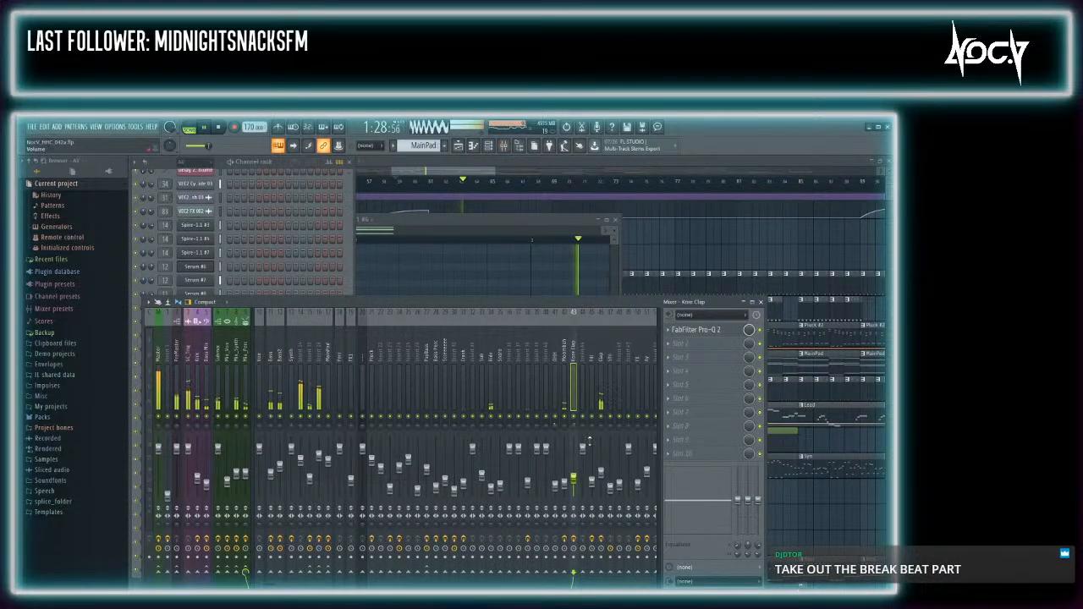
{"action": "scroll", "coordinate": [569, 380], "scroll_direction": "right", "scroll_amount": 10}
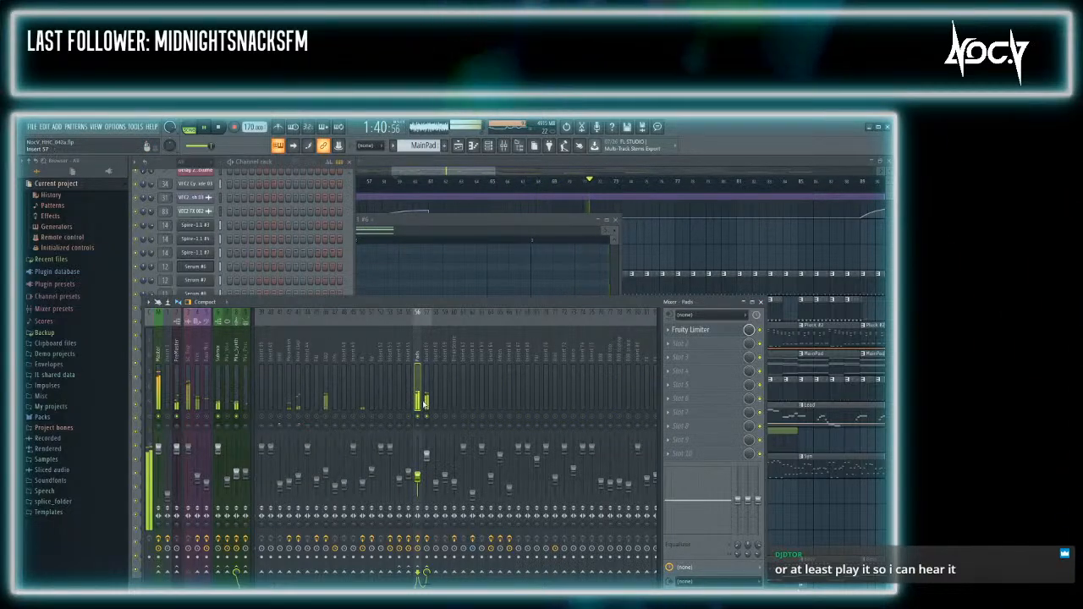
Stop playback and load FabFilter Pro-Q 2 into the second effect slot of the Pads mixer track
{"action": "key", "text": "space"}
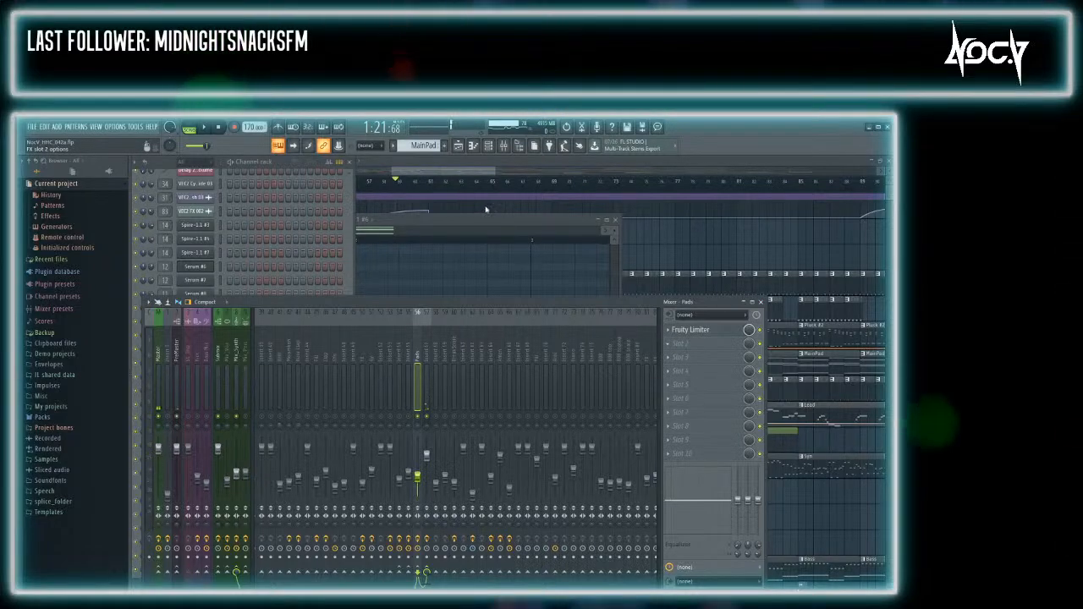
{"action": "left_click", "coordinate": [472, 183]}
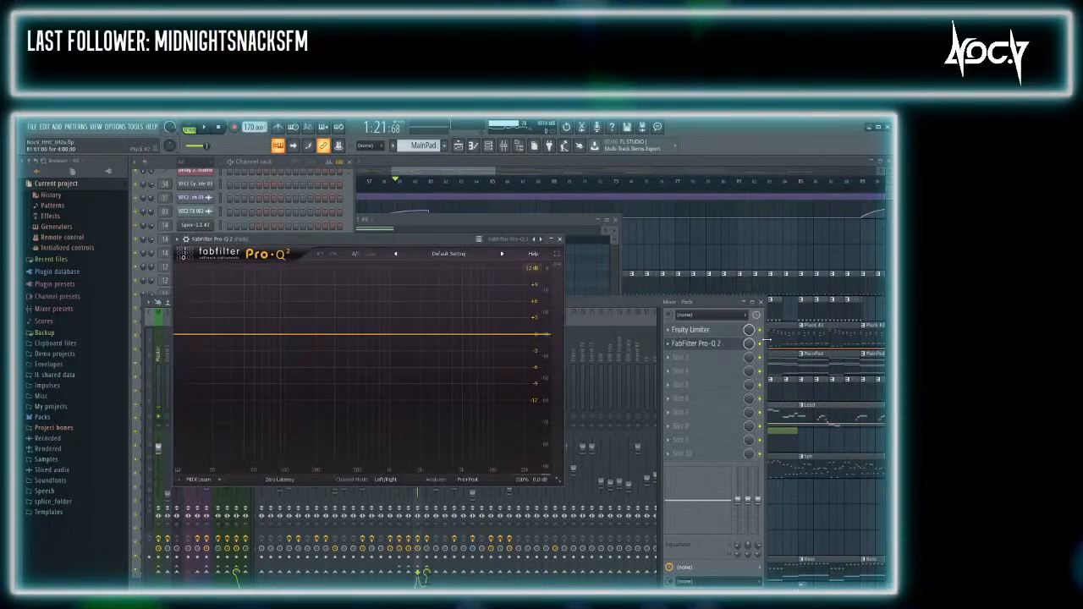
Try FabFilter Pro-L 2 in the third effect slot of the Pads track, and remove it again
{"action": "left_click", "coordinate": [670, 346]}
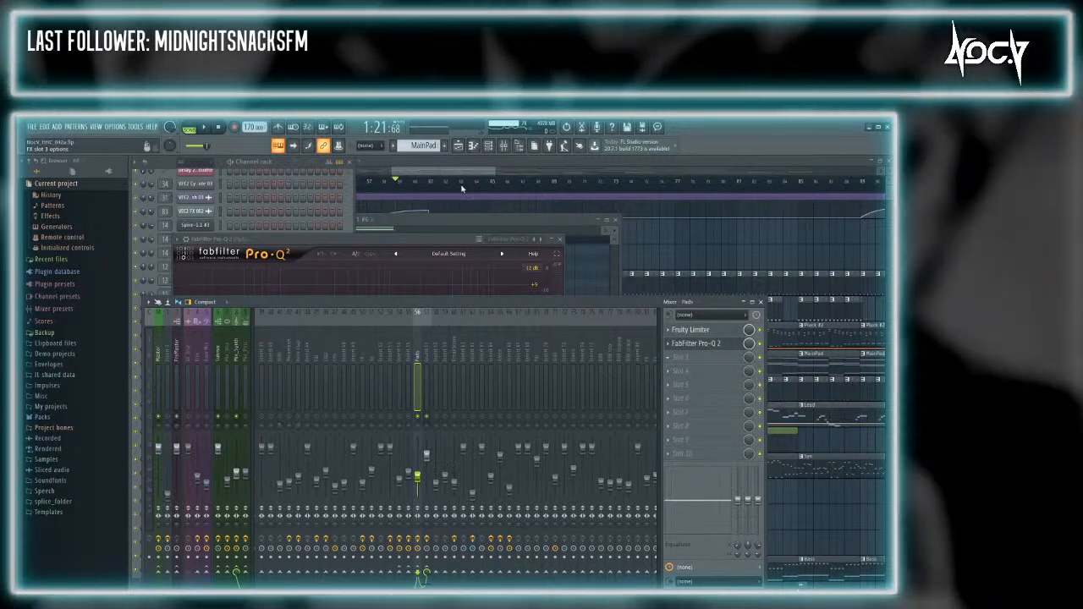
{"action": "left_click", "coordinate": [471, 174]}
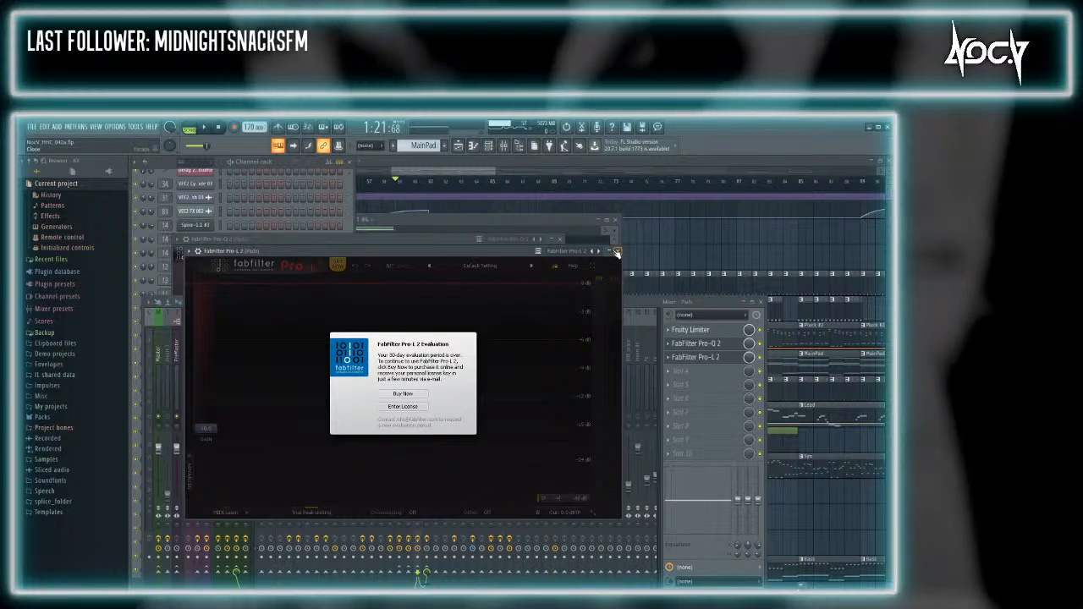
{"action": "left_click", "coordinate": [618, 251]}
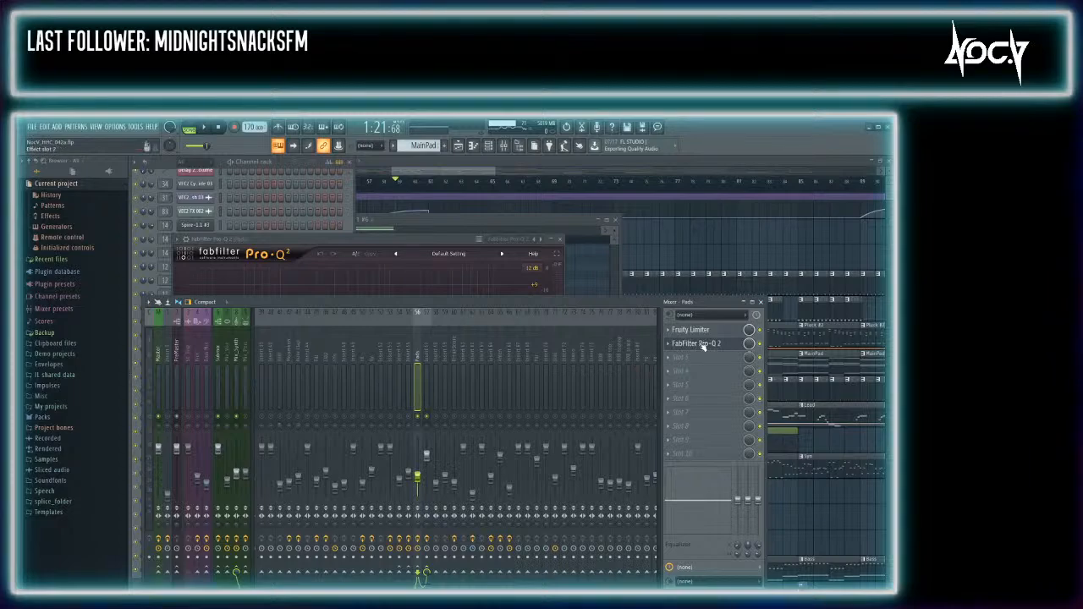
Play the song from about bar 60 and check the Pads track with its Pro-Q 2 in the mixer
{"action": "left_click", "coordinate": [699, 344]}
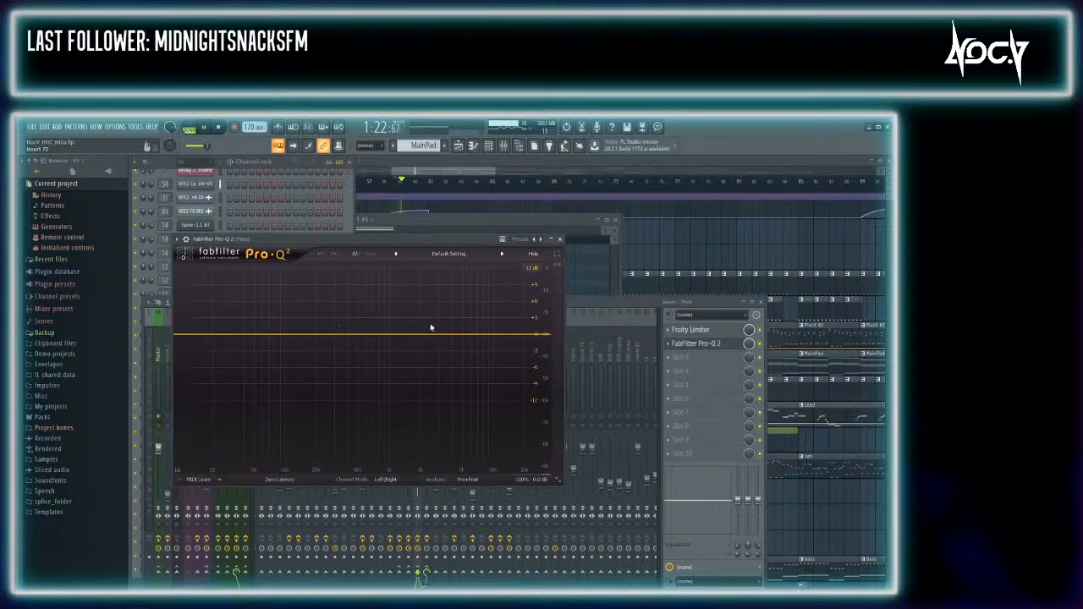
{"action": "left_click", "coordinate": [415, 195]}
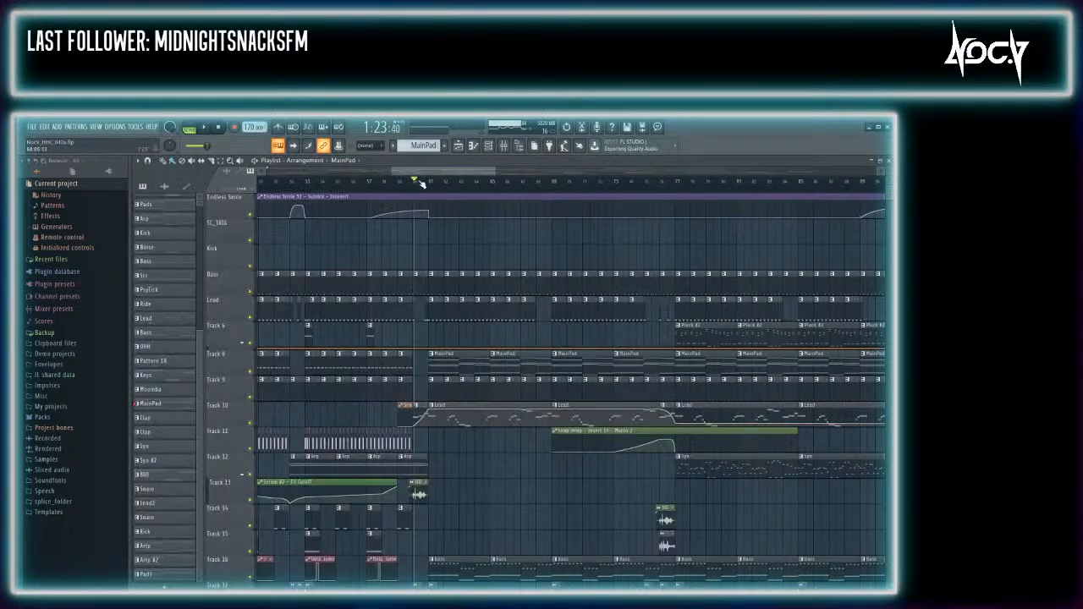
{"action": "key", "text": "F9"}
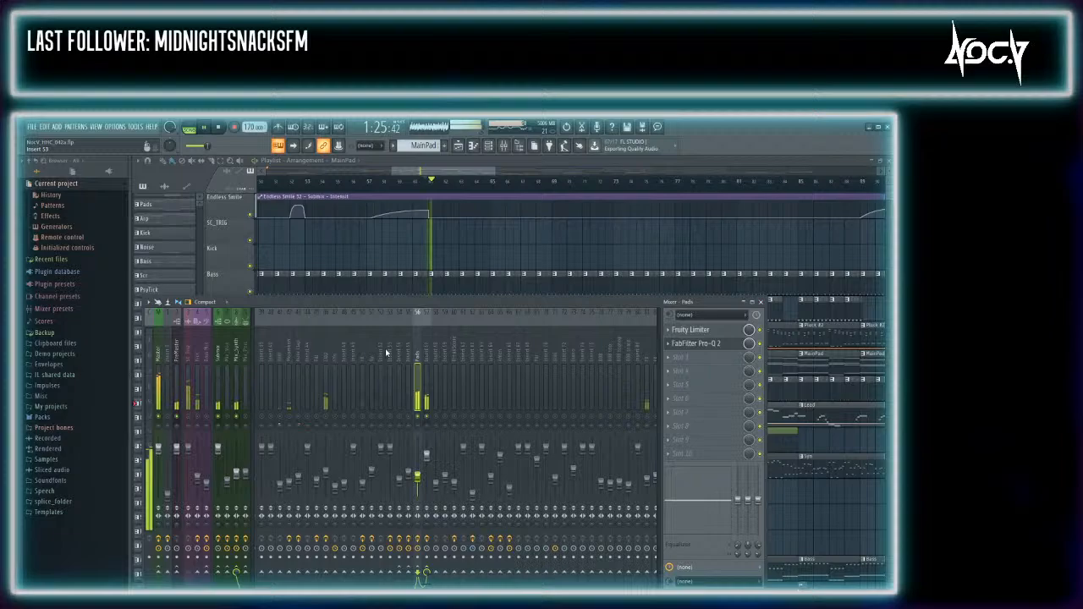
{"action": "left_click", "coordinate": [696, 344]}
Inspect the effects of the Pads send track and the Pro-Q 2 curve on the Mix_Synth bus
{"action": "left_click", "coordinate": [623, 303]}
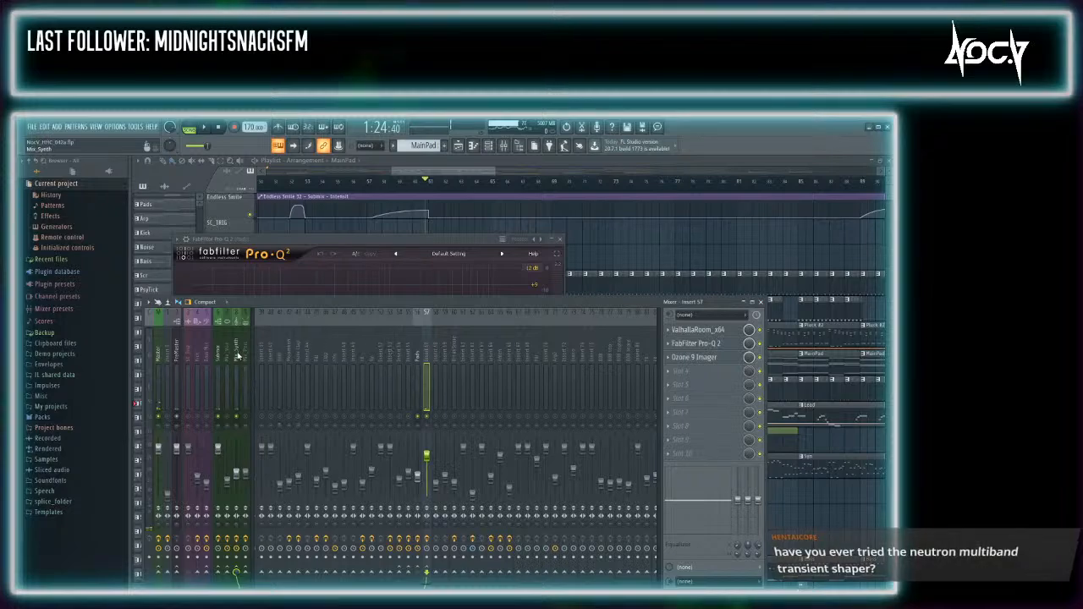
{"action": "left_click", "coordinate": [691, 338]}
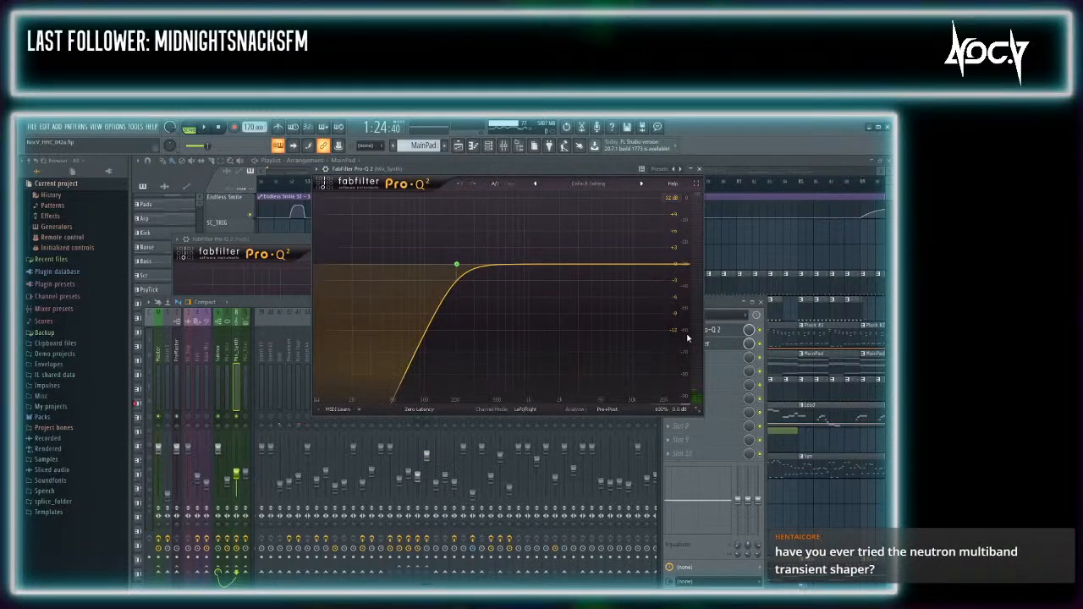
{"action": "left_click", "coordinate": [699, 169]}
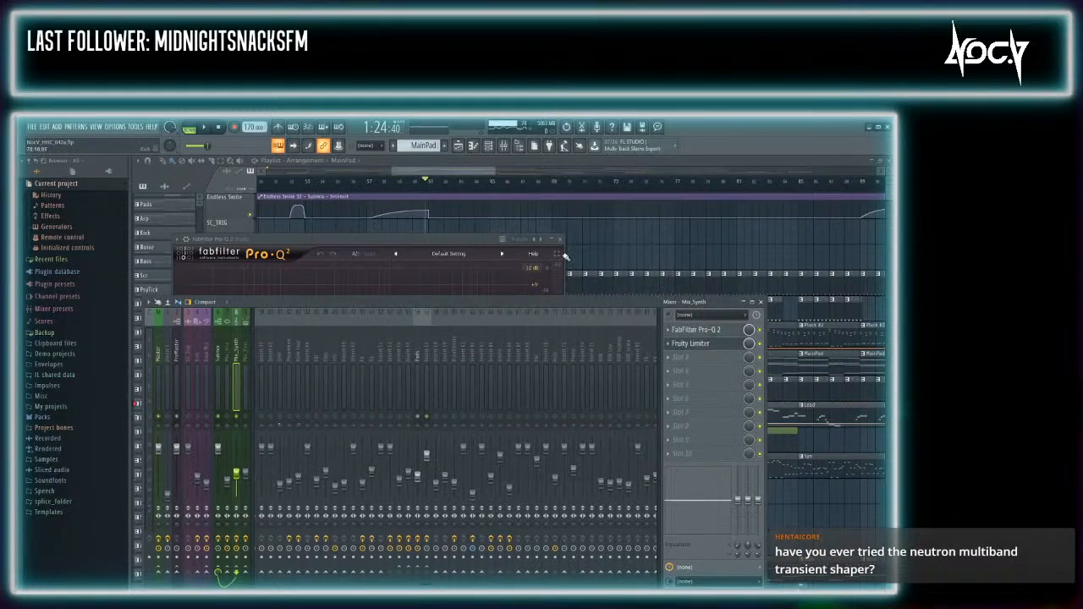
Cut the Pads track by about 8 dB near 410 Hz in Pro-Q 2, and set its mixer fader to 47%
{"action": "left_click", "coordinate": [696, 343]}
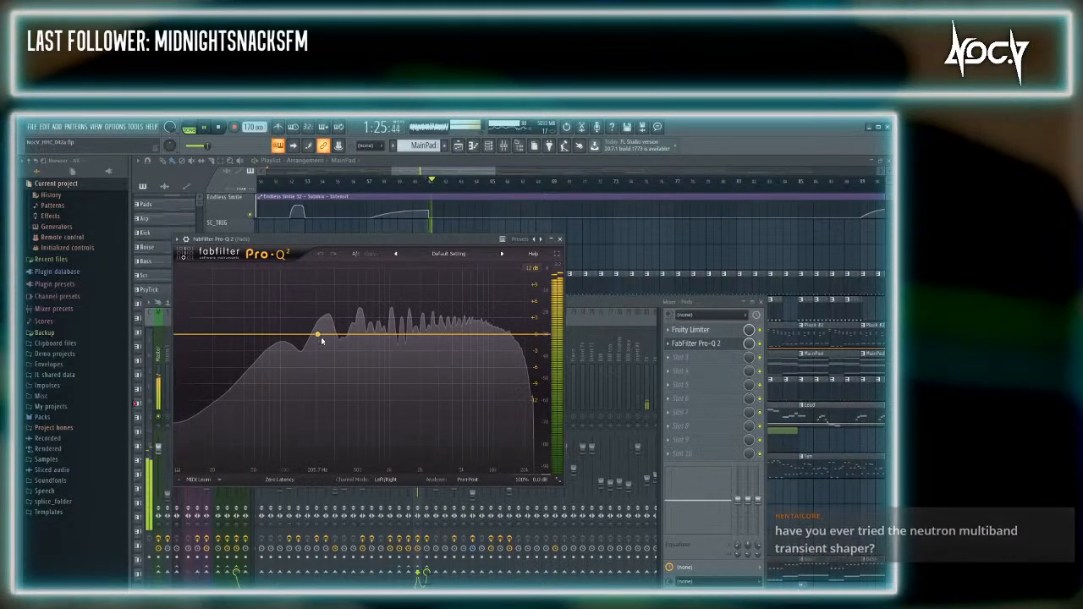
{"action": "left_click_drag", "start_coordinate": [322, 336], "coordinate": [350, 375]}
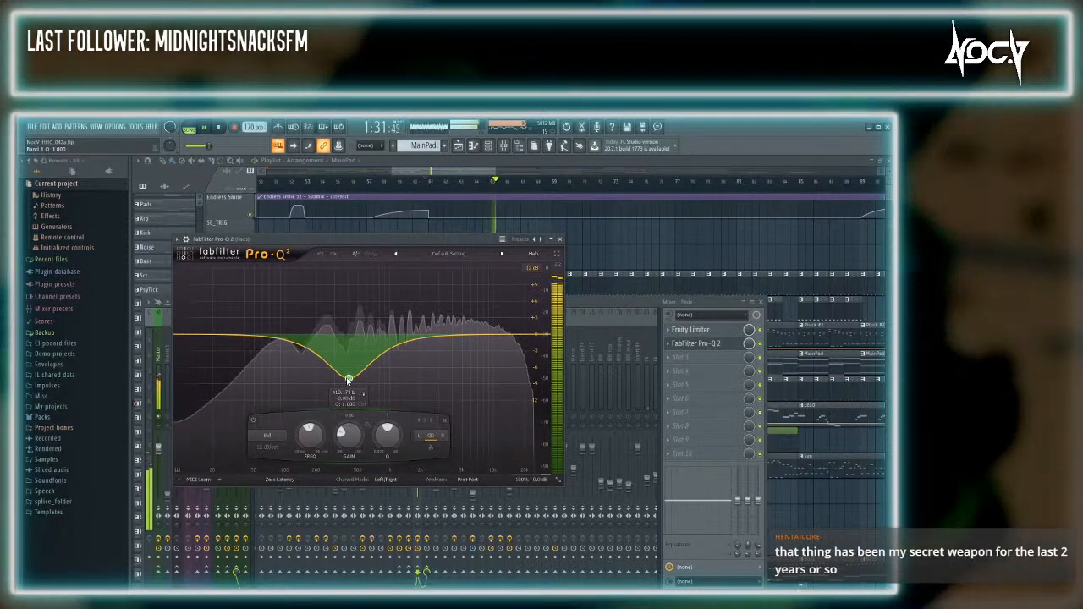
{"action": "left_click", "coordinate": [487, 349]}
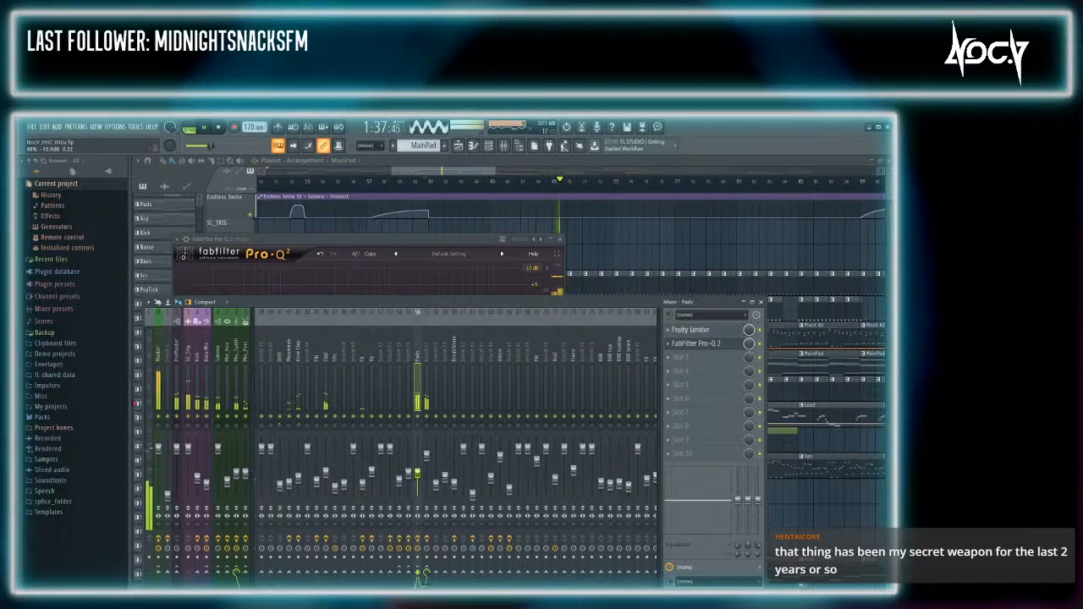
{"action": "left_click_drag", "start_coordinate": [421, 478], "coordinate": [421, 476]}
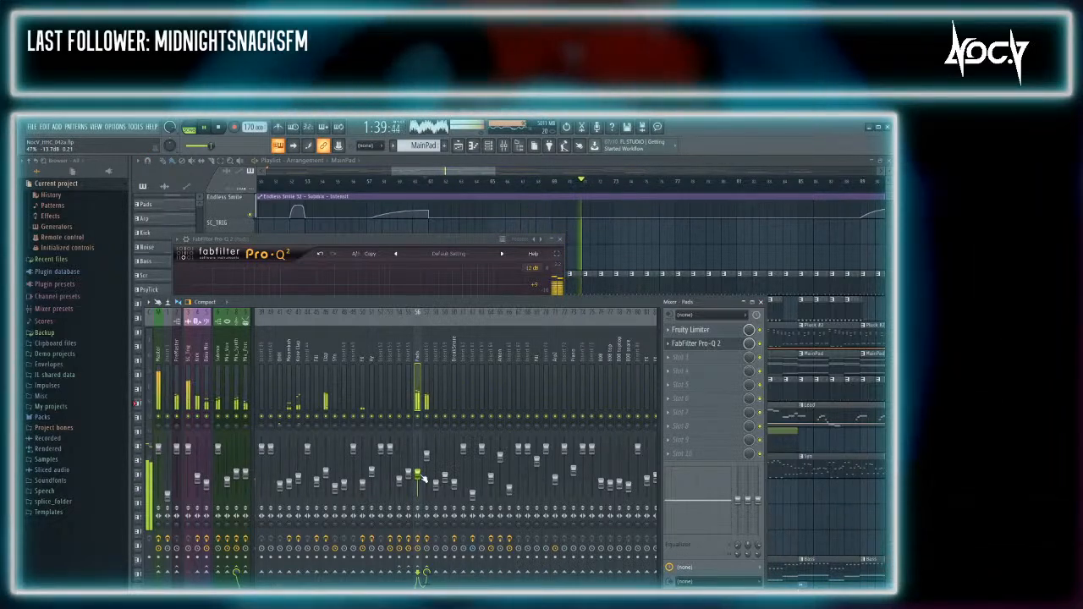
Stop playback, load Multipass on the Pads track and add a Transient Shaper to each of bands 2, 3 and 4
{"action": "left_click", "coordinate": [218, 128]}
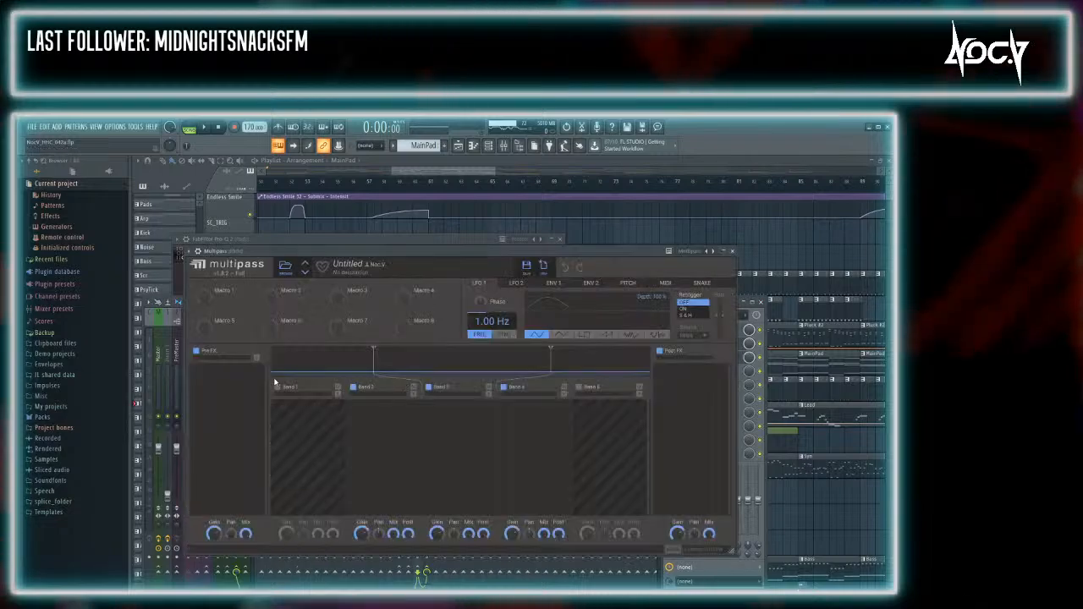
{"action": "left_click", "coordinate": [477, 460]}
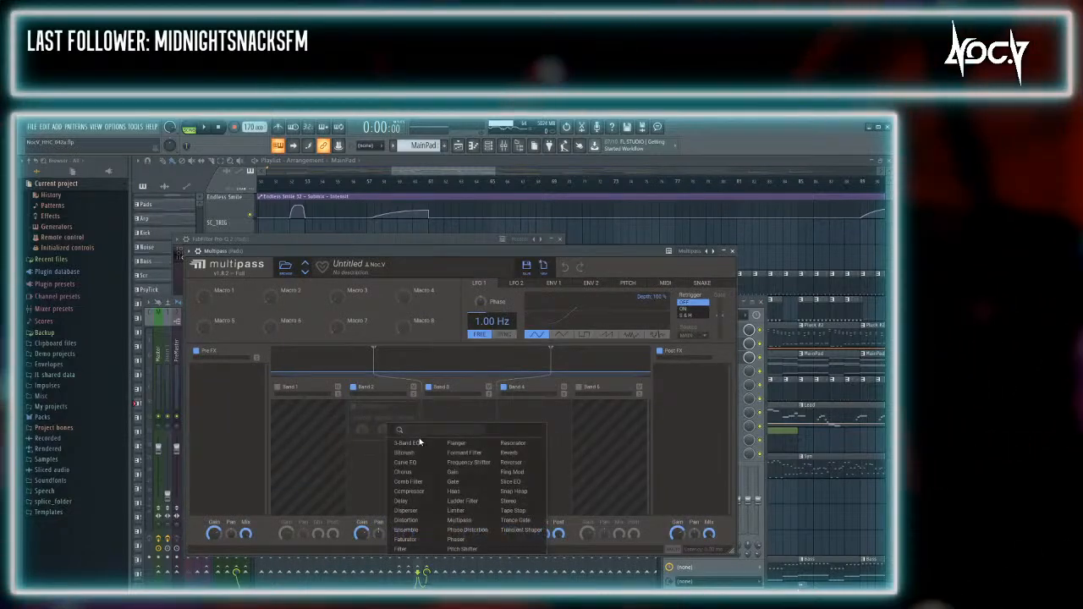
{"action": "left_click", "coordinate": [510, 531]}
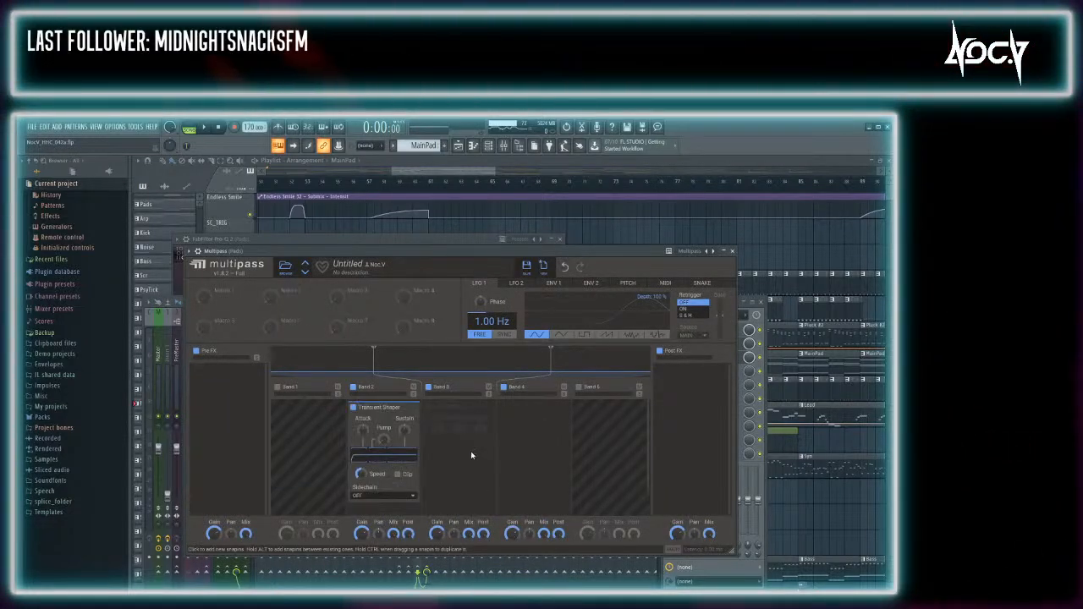
{"action": "left_click", "coordinate": [493, 462]}
{"action": "left_click", "coordinate": [583, 526]}
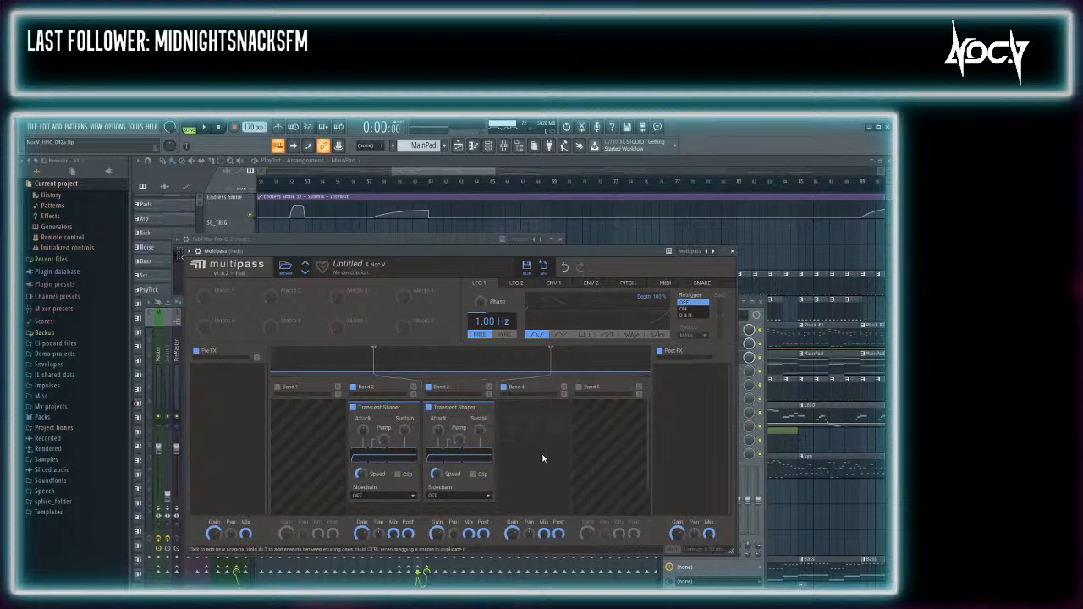
{"action": "left_click", "coordinate": [541, 461]}
{"action": "left_click", "coordinate": [676, 531]}
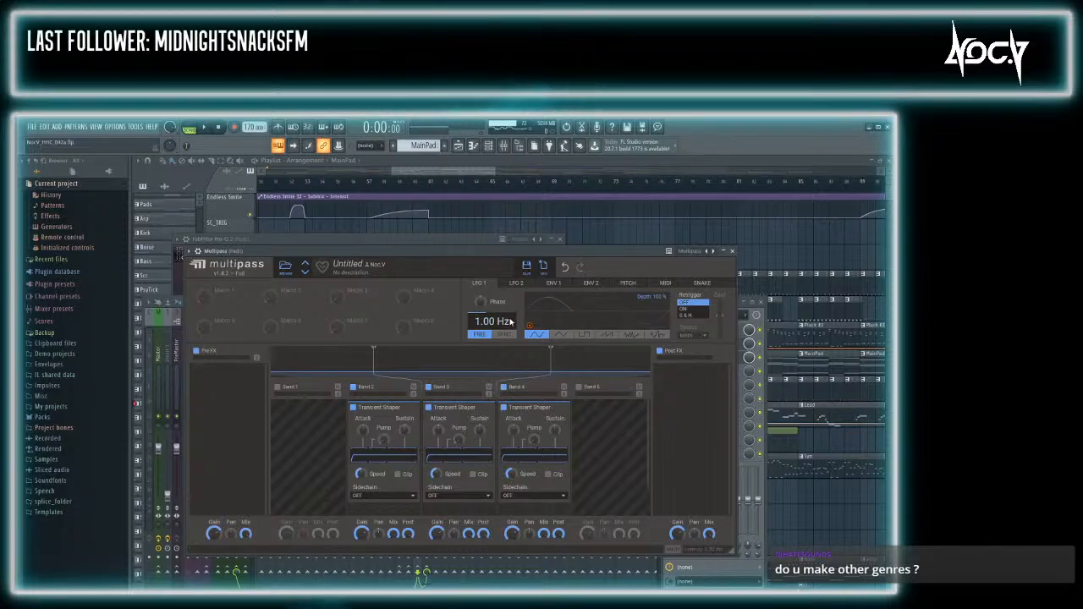
{"action": "left_click", "coordinate": [734, 252]}
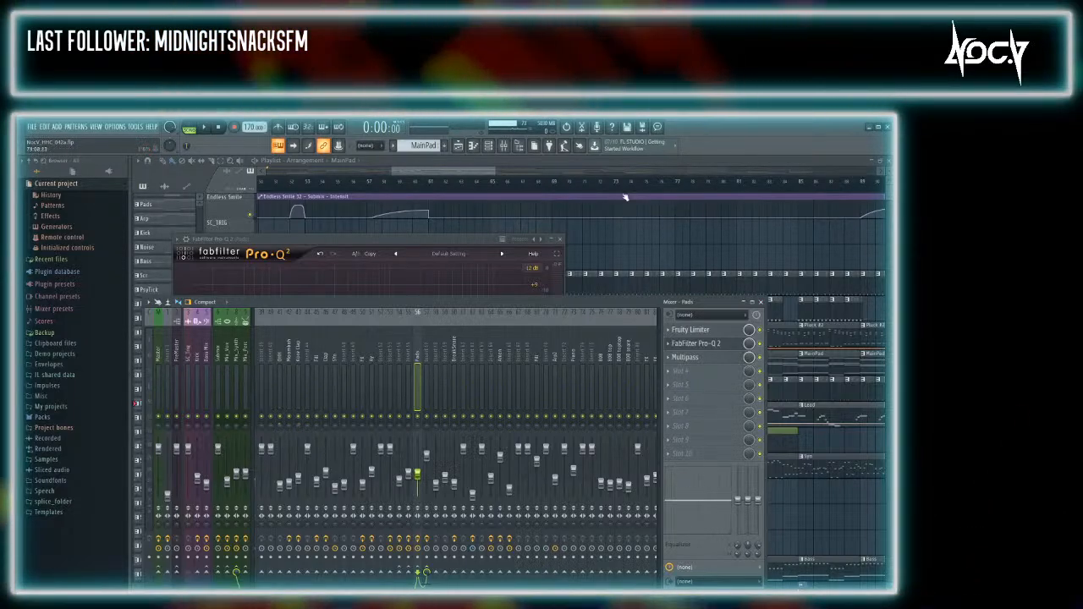
Move on through the arrangement past the first drop and check the section around bar 117 by playback
{"action": "mouse_move", "coordinate": [491, 174]}
{"action": "left_mouse_down"}
{"action": "mouse_move", "coordinate": [544, 177]}
{"action": "mouse_move", "coordinate": [482, 178]}
{"action": "left_mouse_up"}
{"action": "left_click_drag", "start_coordinate": [405, 171], "coordinate": [477, 171]}
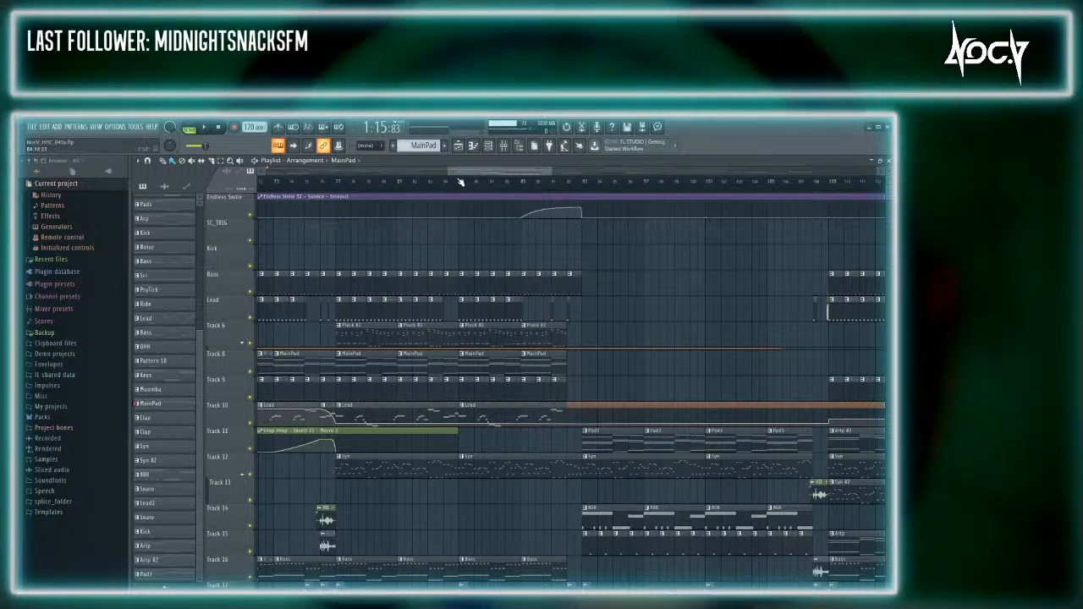
{"action": "left_click_drag", "start_coordinate": [472, 172], "coordinate": [581, 181]}
{"action": "key", "text": "space"}
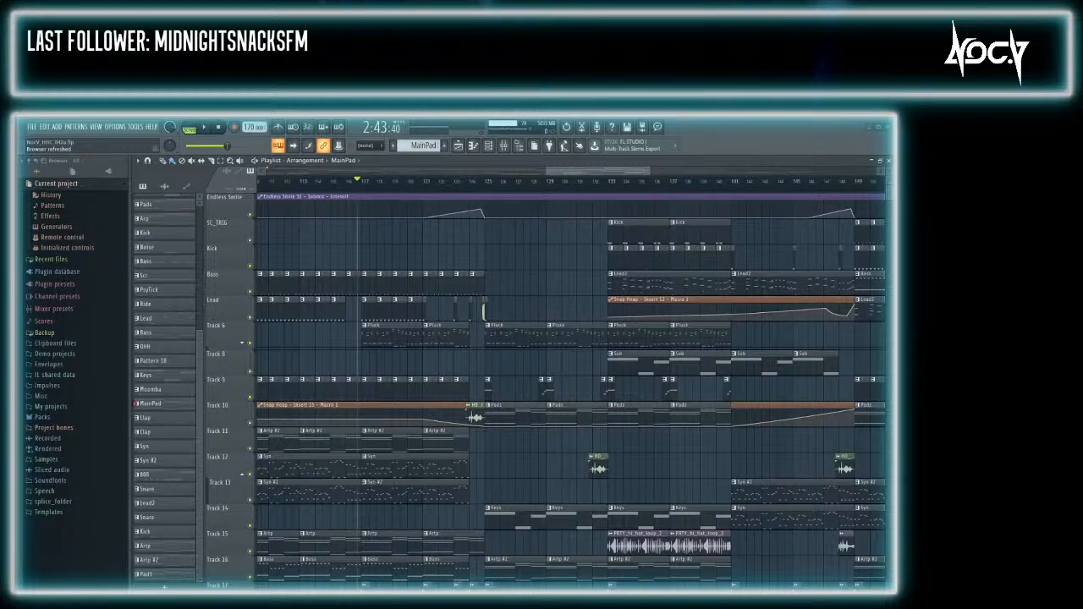
Play the final drop from about bar 166, check the levels and the Master effect chain in the mixer, and stop playback
{"action": "left_click_drag", "start_coordinate": [554, 173], "coordinate": [654, 176]}
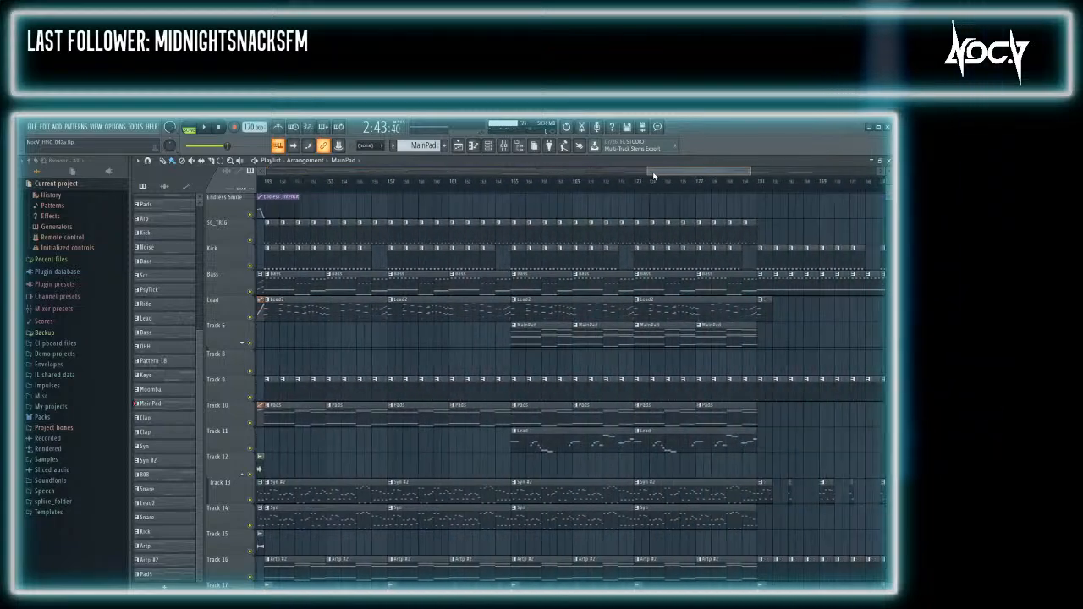
{"action": "left_click", "coordinate": [514, 180]}
{"action": "key", "text": "F9"}
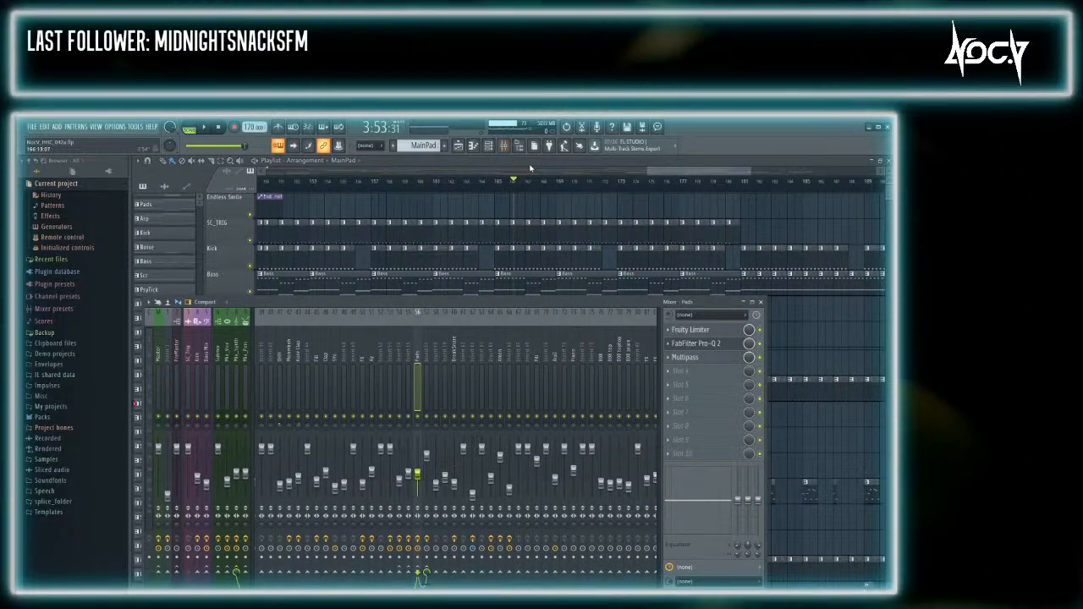
{"action": "key", "text": "space"}
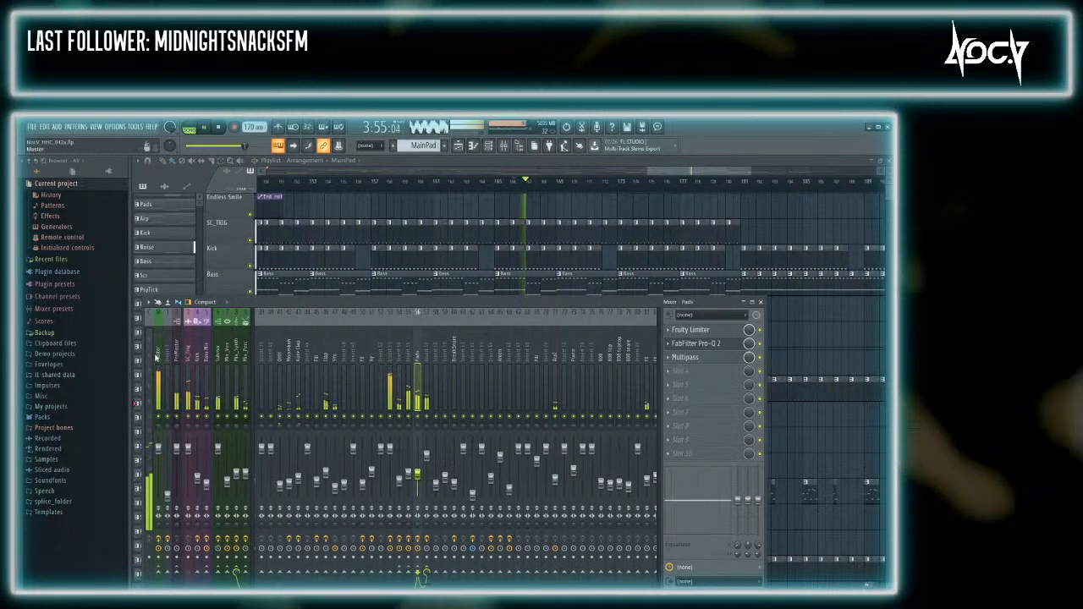
{"action": "left_click", "coordinate": [156, 357]}
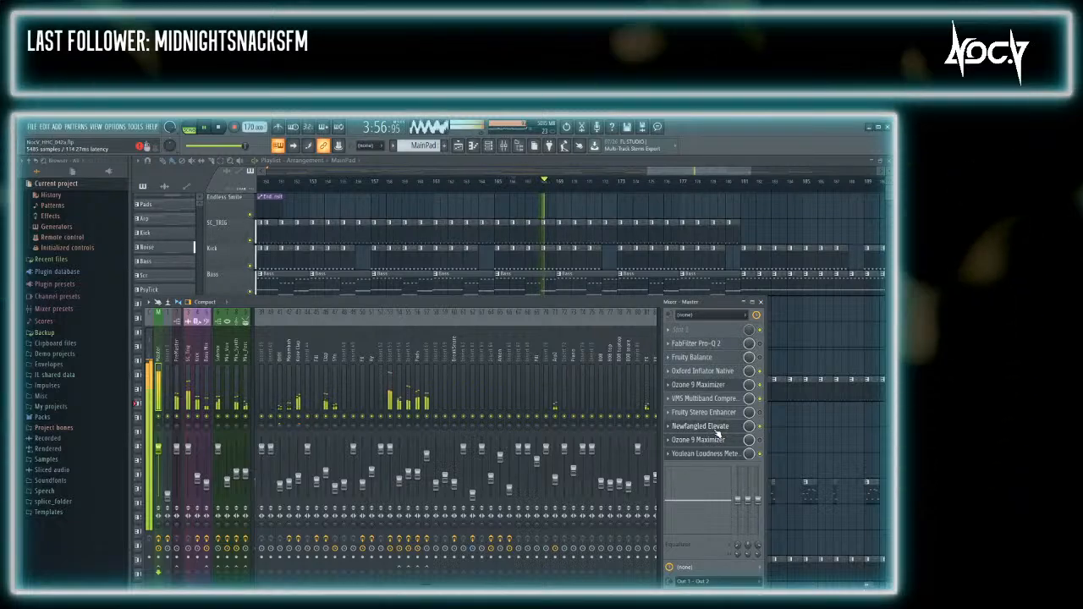
{"action": "left_click", "coordinate": [220, 127]}
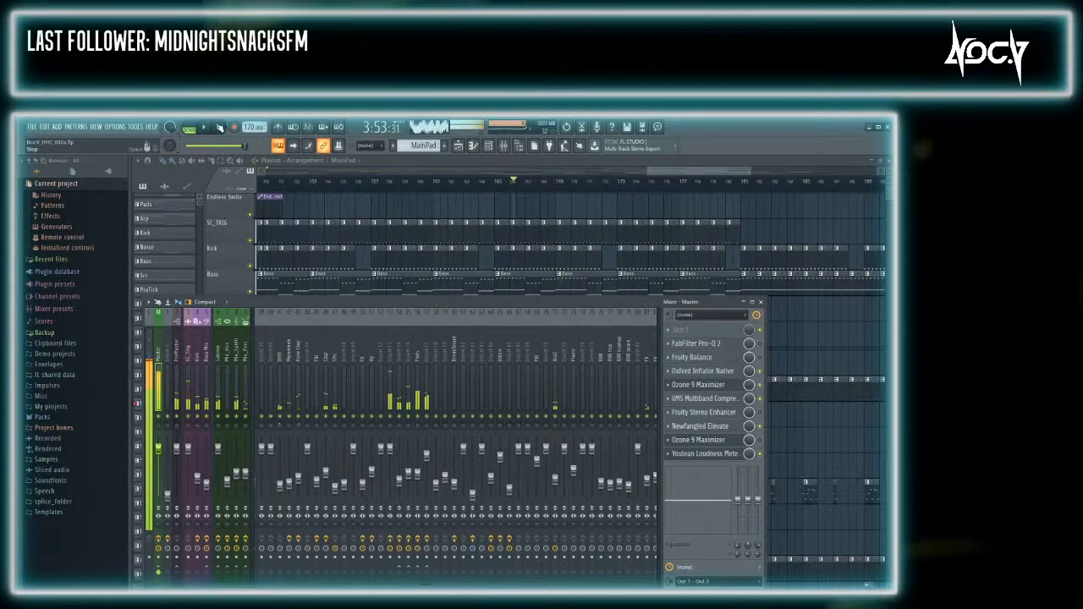
Open Newfangled Elevate from the Master effect chain and check its settings
{"action": "left_click", "coordinate": [700, 425]}
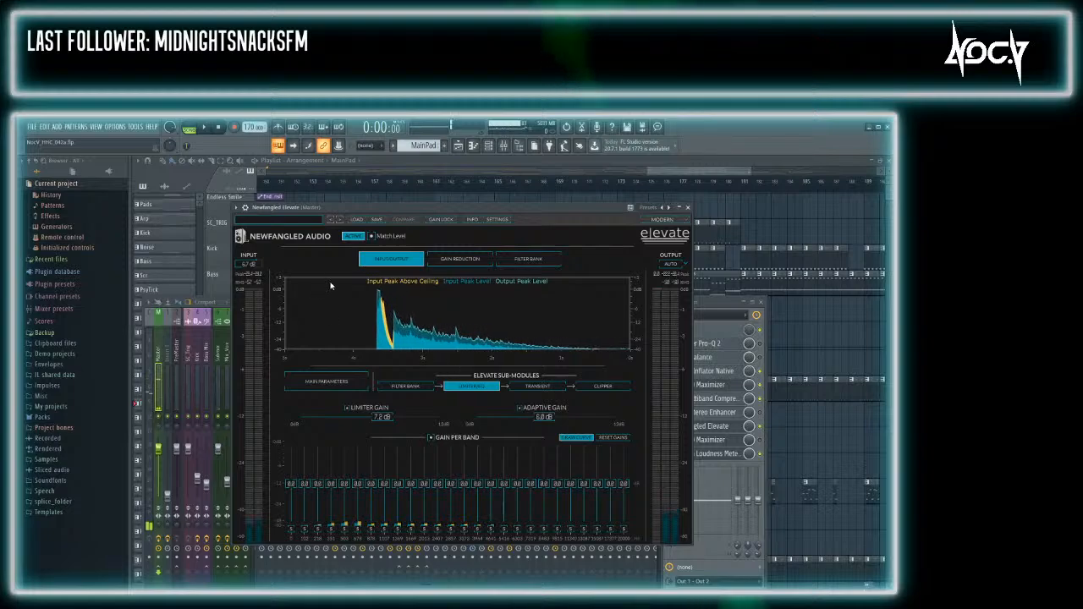
{"action": "left_click", "coordinate": [497, 219]}
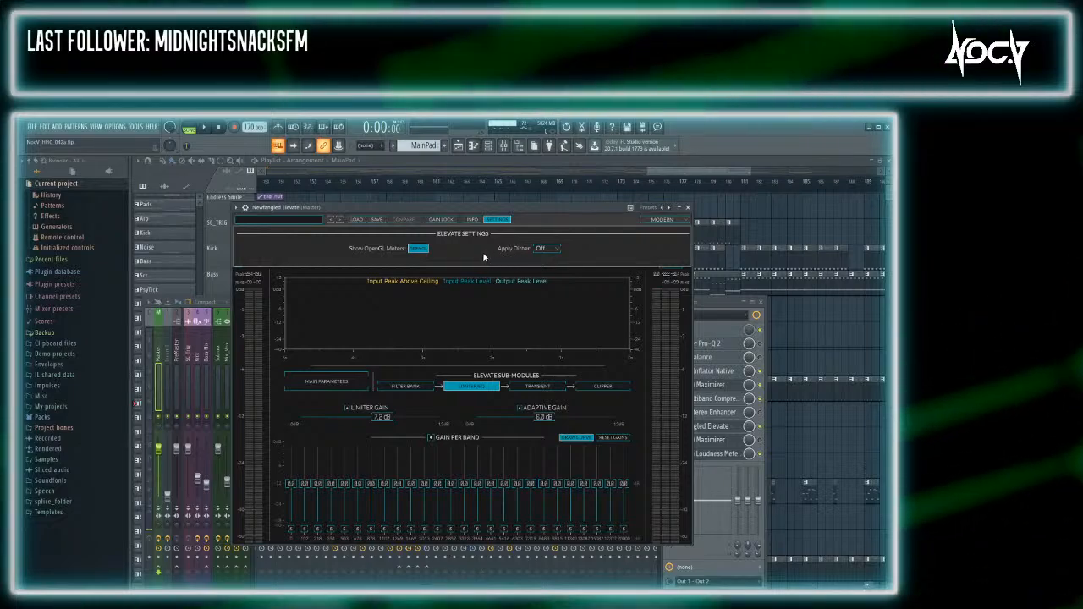
{"action": "left_click", "coordinate": [497, 219]}
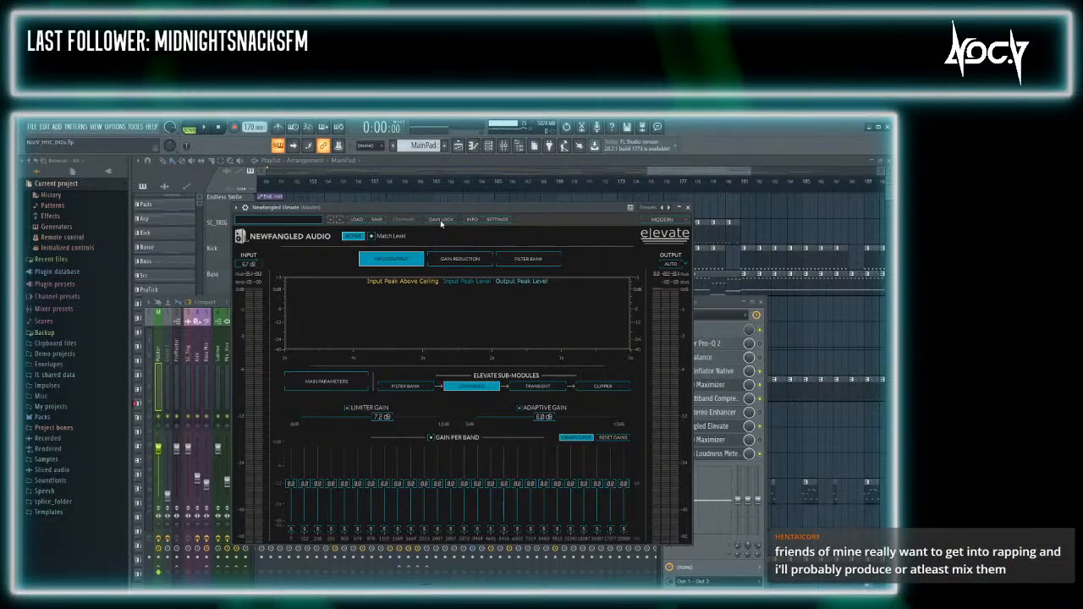
Try the NEWFANGLED colour scheme in Elevate and switch back to MODERN
{"action": "left_click", "coordinate": [659, 254]}
{"action": "left_click", "coordinate": [652, 244]}
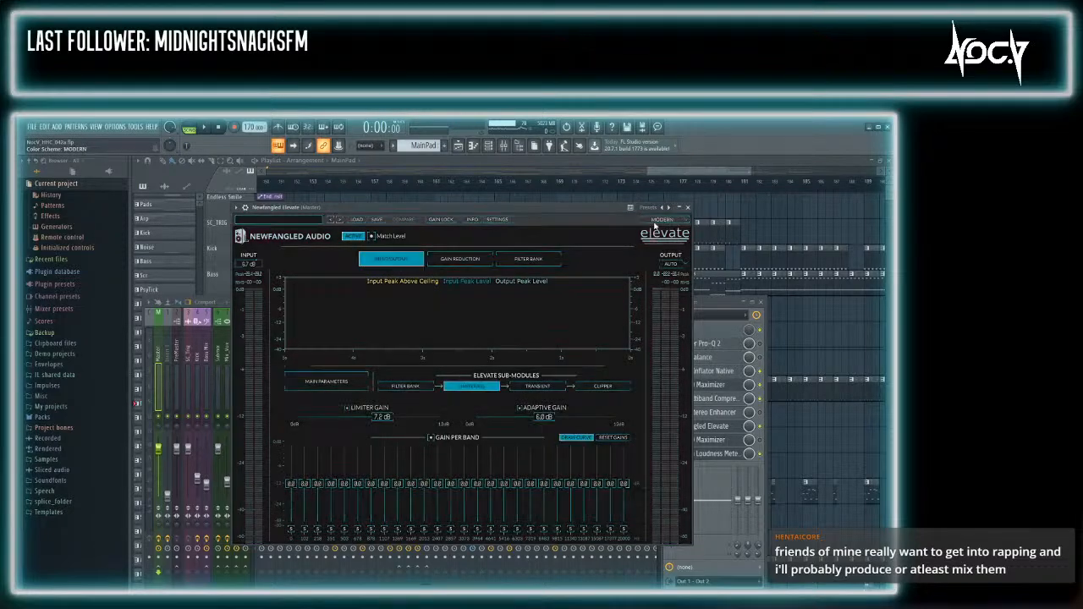
{"action": "left_click", "coordinate": [663, 225]}
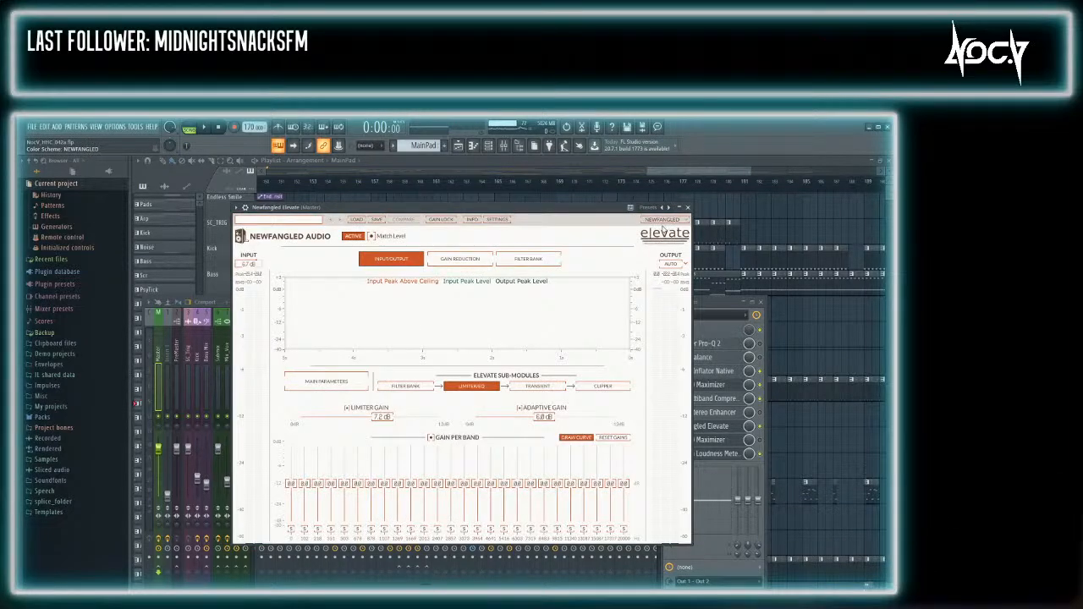
{"action": "left_click", "coordinate": [651, 229]}
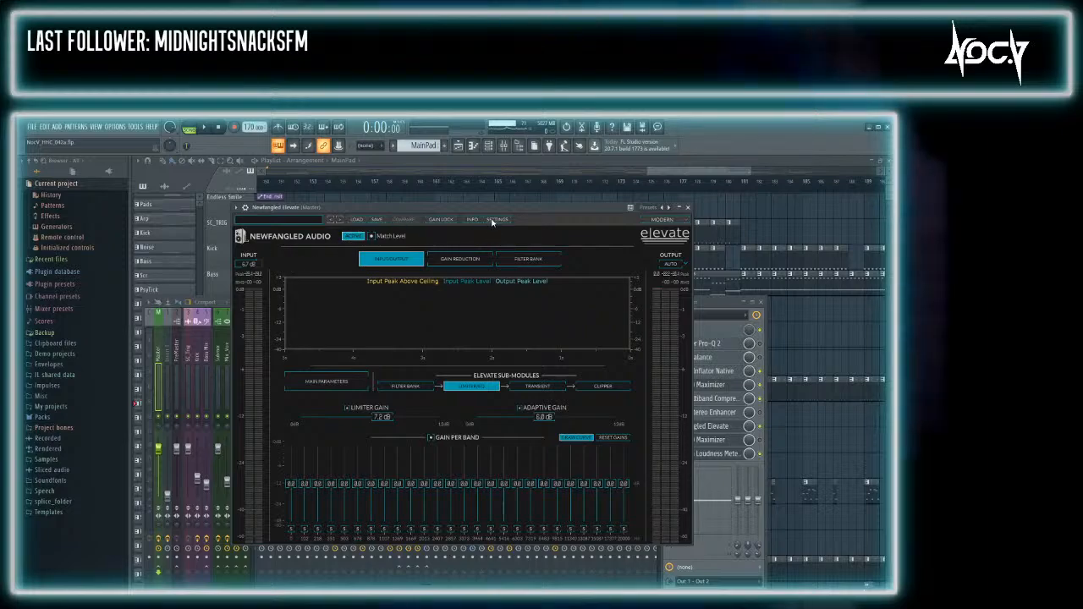
View Elevate's main parameters, close it, and play the final drop with the second Ozone 9 Maximizer active instead of Elevate
{"action": "left_click", "coordinate": [327, 380]}
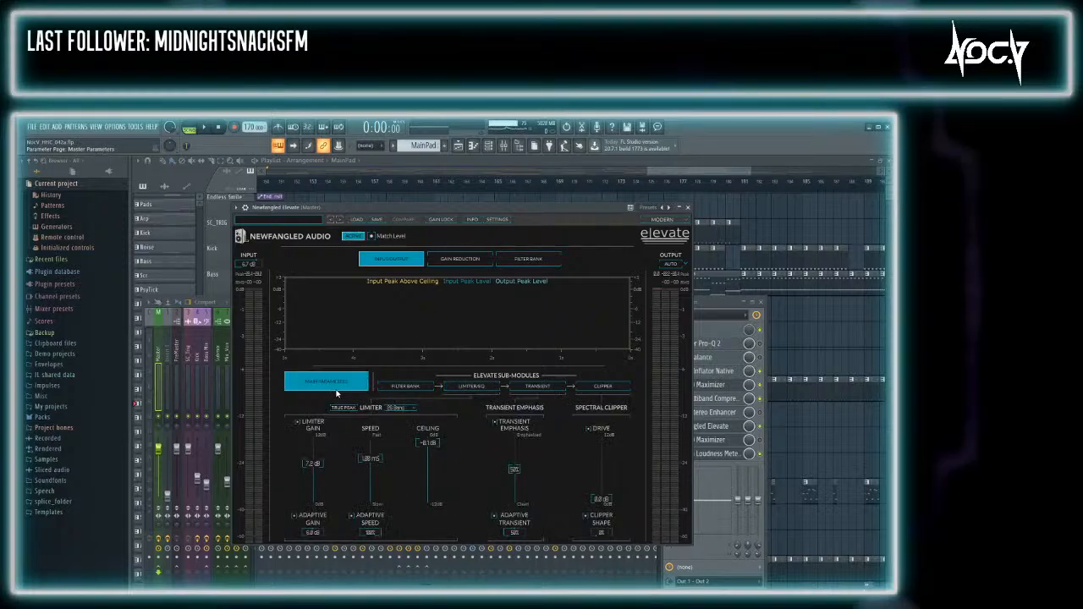
{"action": "left_click", "coordinate": [688, 207]}
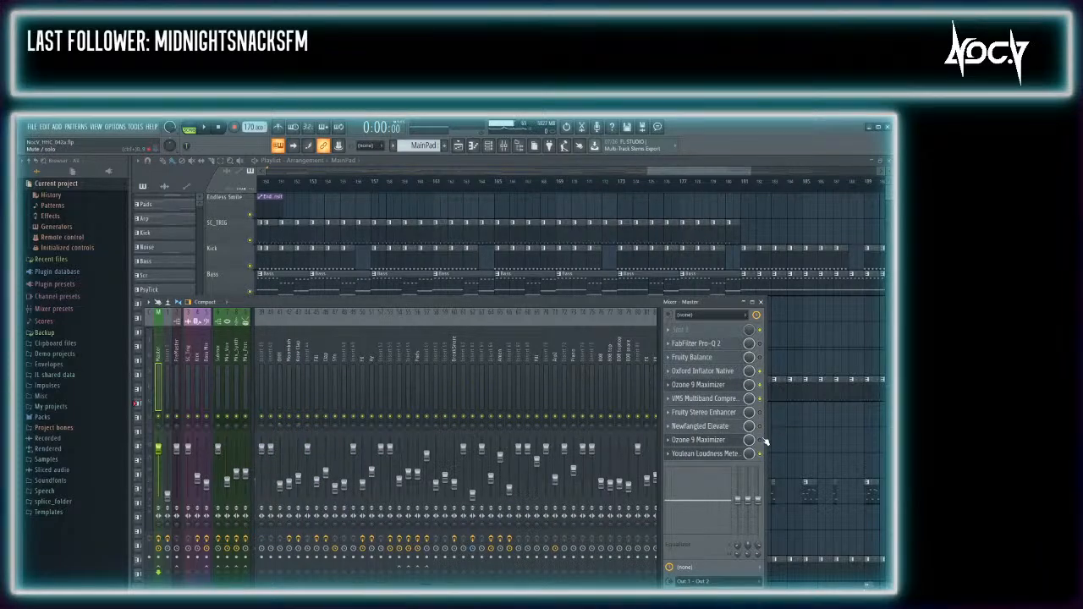
{"action": "key", "text": "F9"}
{"action": "left_click", "coordinate": [411, 182]}
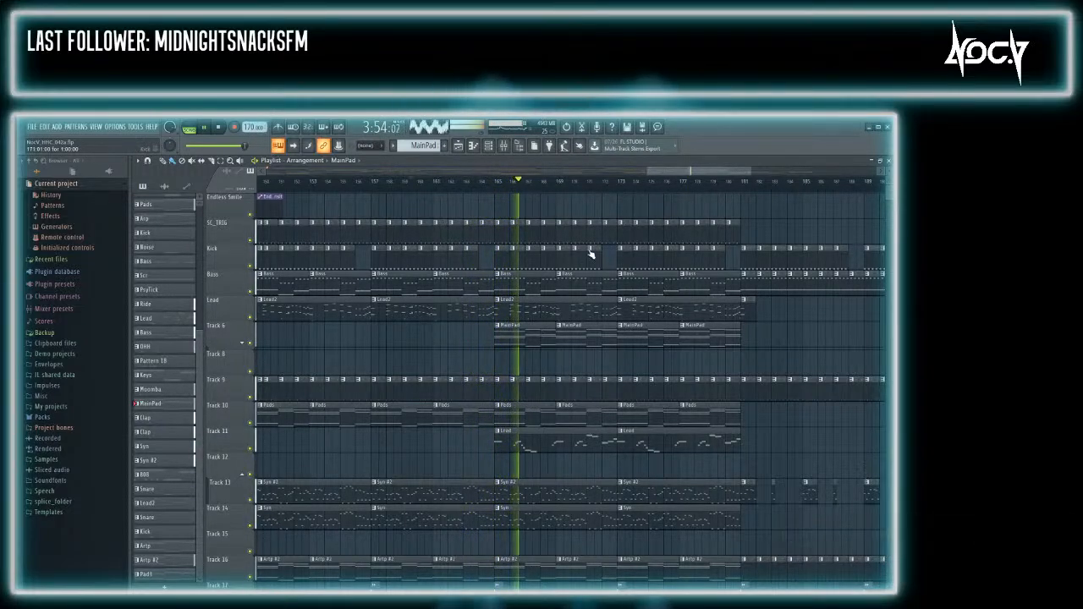
{"action": "left_click_drag", "start_coordinate": [664, 173], "coordinate": [595, 174]}
{"action": "left_click", "coordinate": [220, 129]}
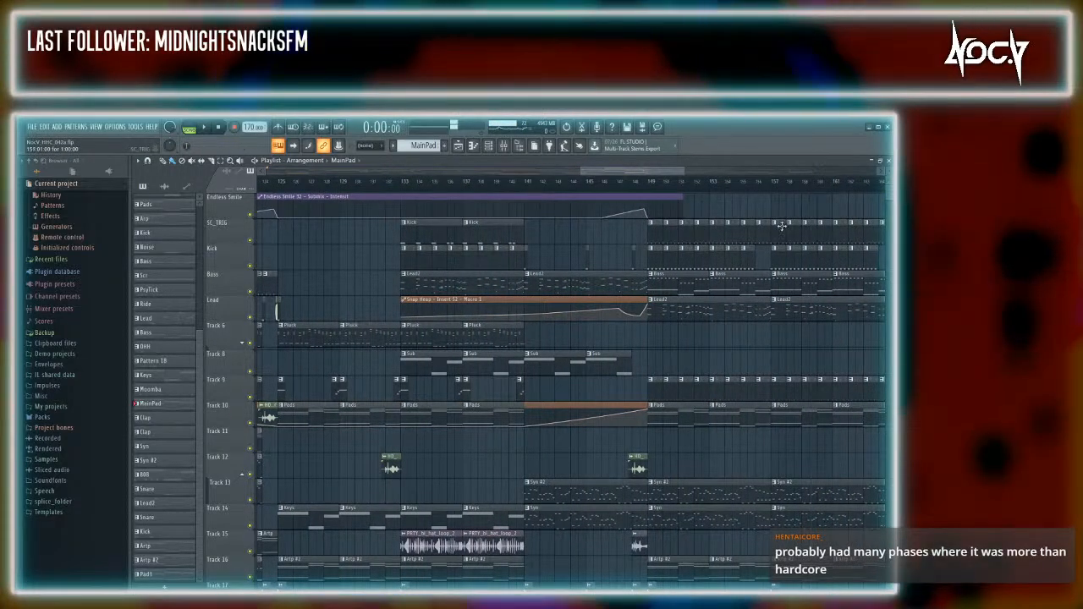
Play the breakdown from about bar 125, stop playback and look over the mixer tracks
{"action": "scroll", "coordinate": [526, 292], "scroll_direction": "down", "scroll_amount": 4}
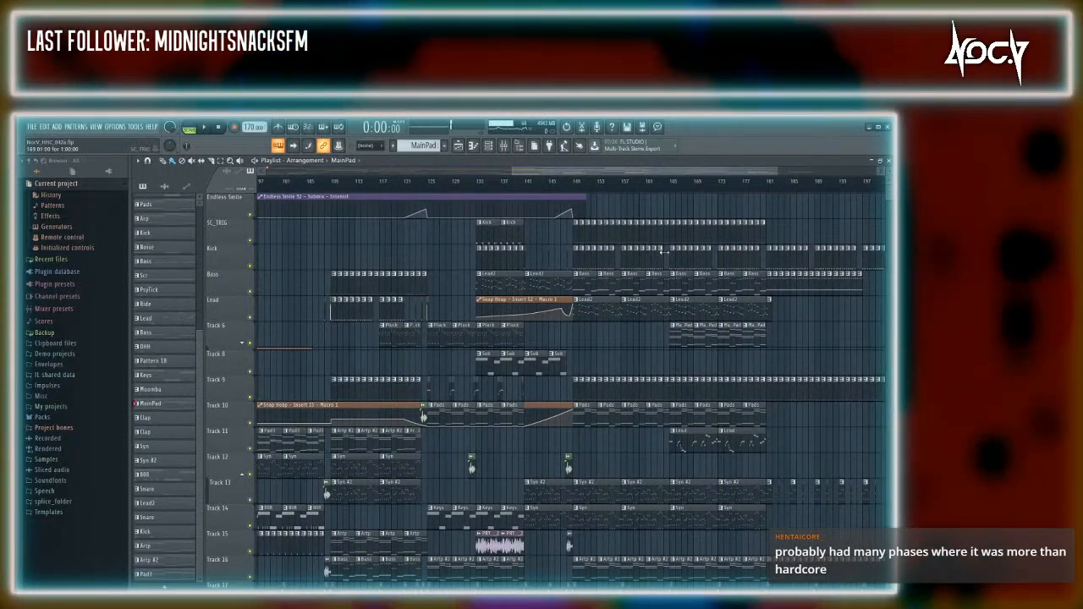
{"action": "scroll", "coordinate": [719, 438], "scroll_direction": "down", "scroll_amount": 3}
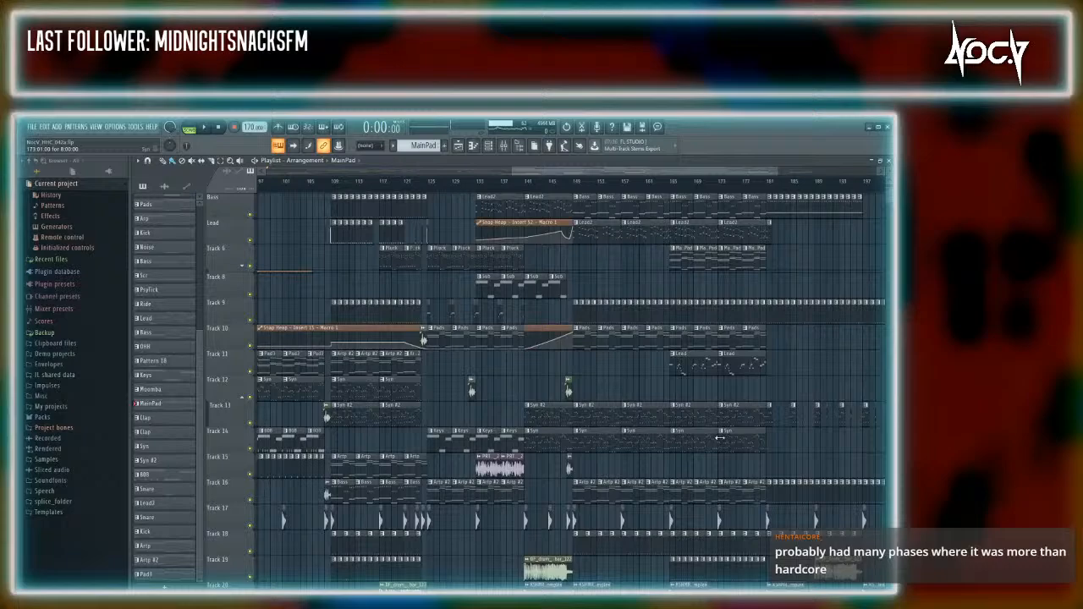
{"action": "left_click", "coordinate": [427, 183]}
{"action": "key", "text": "space"}
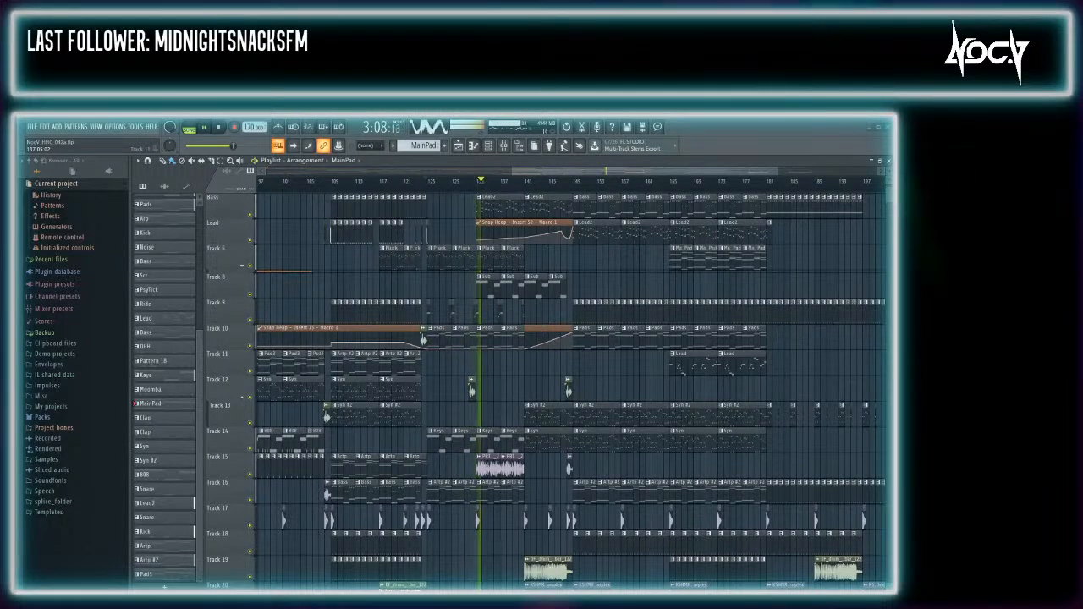
{"action": "key", "text": "F9"}
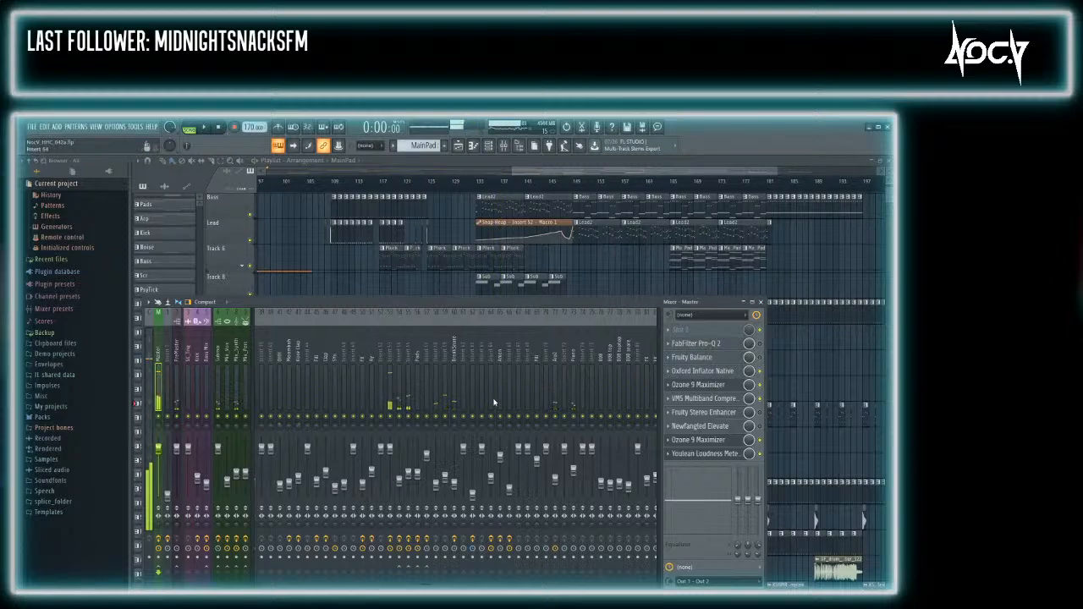
{"action": "scroll", "coordinate": [578, 394], "scroll_direction": "down", "scroll_amount": 10}
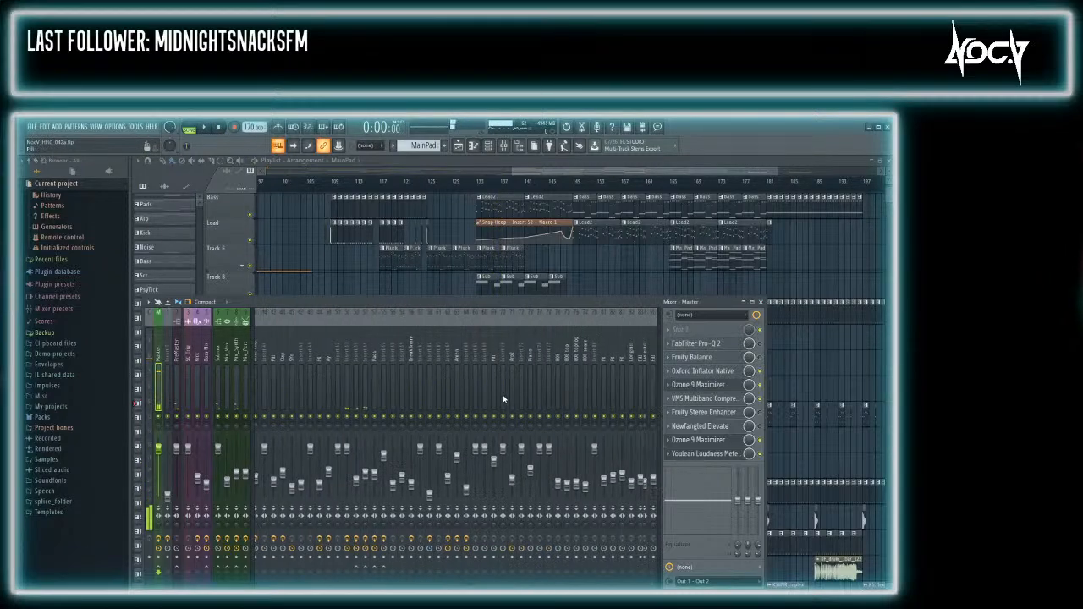
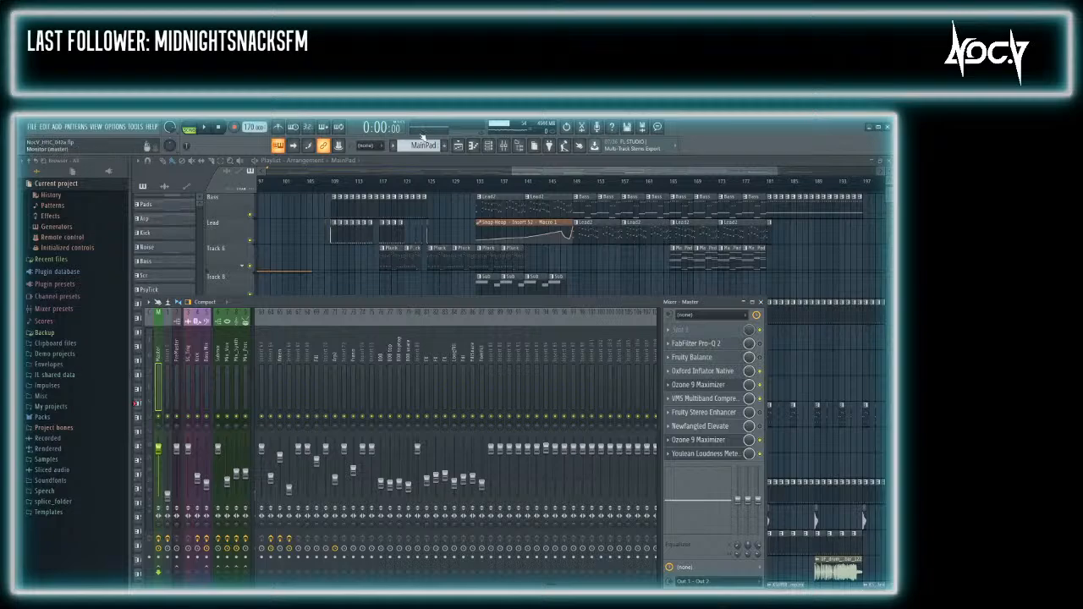
Play the final drop from about bar 149 and check the mixer levels
{"action": "key", "text": "F9"}
{"action": "left_click", "coordinate": [578, 181]}
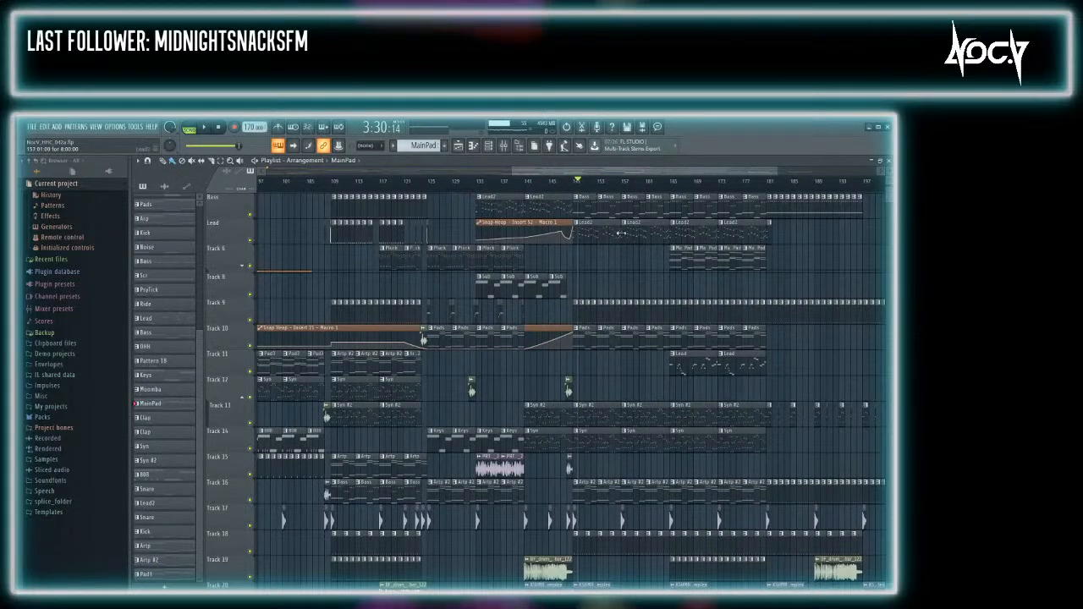
{"action": "key", "text": "space"}
{"action": "key", "text": "F9"}
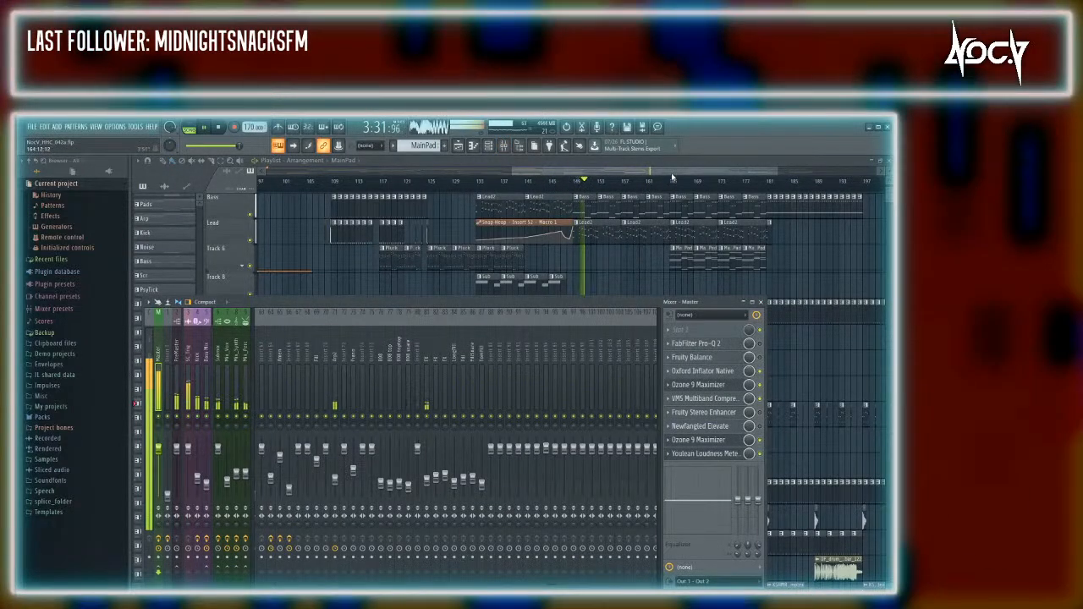
{"action": "key", "text": "F9"}
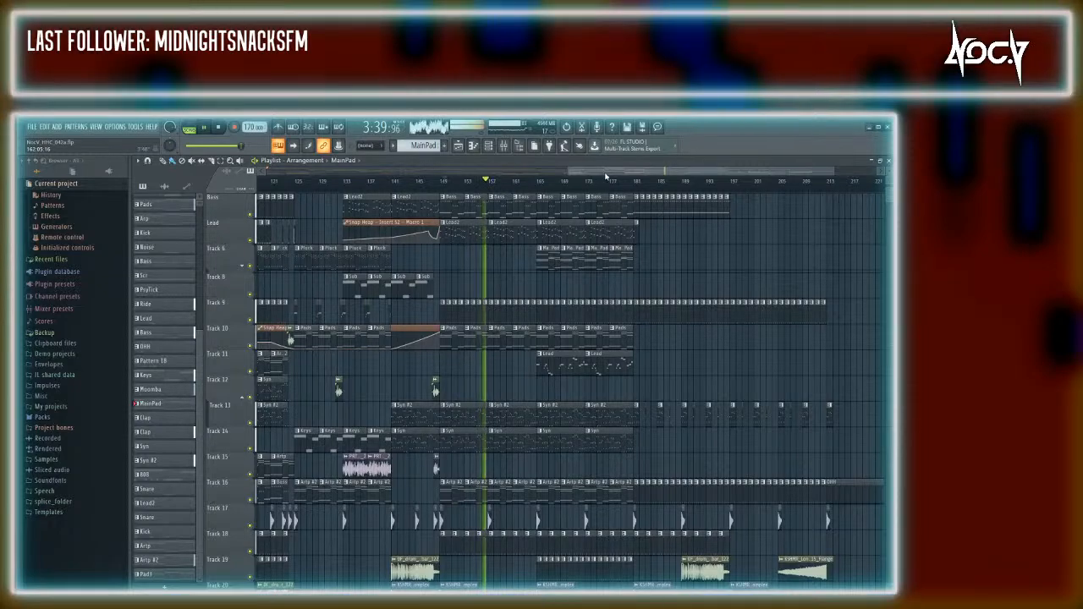
{"action": "left_click_drag", "start_coordinate": [606, 173], "coordinate": [560, 172]}
{"action": "key", "text": "F9"}
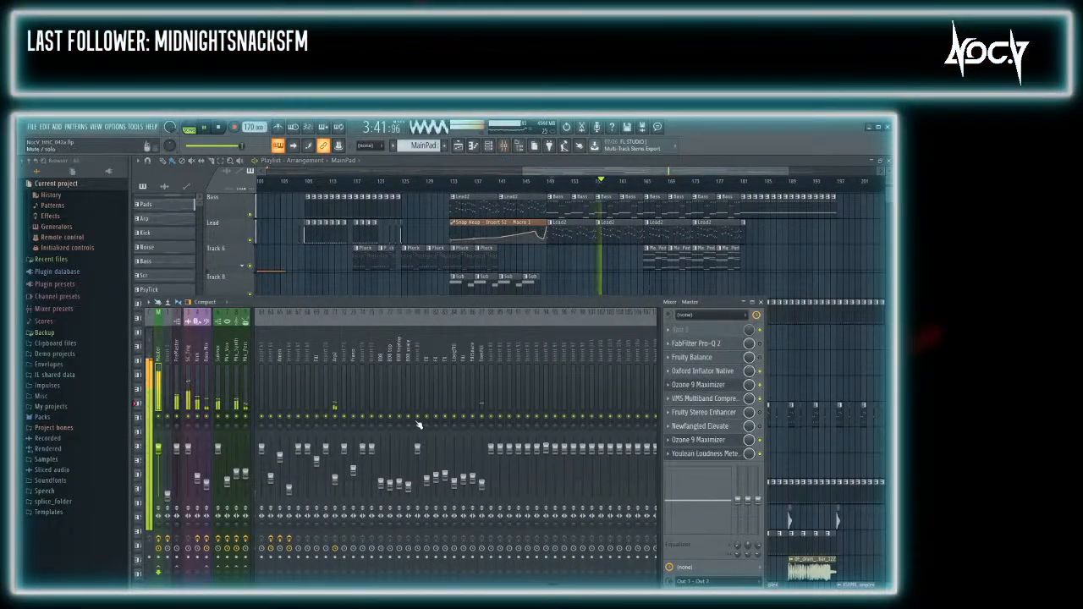
Raise the fader of Insert 55 slightly in the mixer and stop playback
{"action": "scroll", "coordinate": [312, 392], "scroll_direction": "up", "scroll_amount": 10}
{"action": "left_click", "coordinate": [462, 474]}
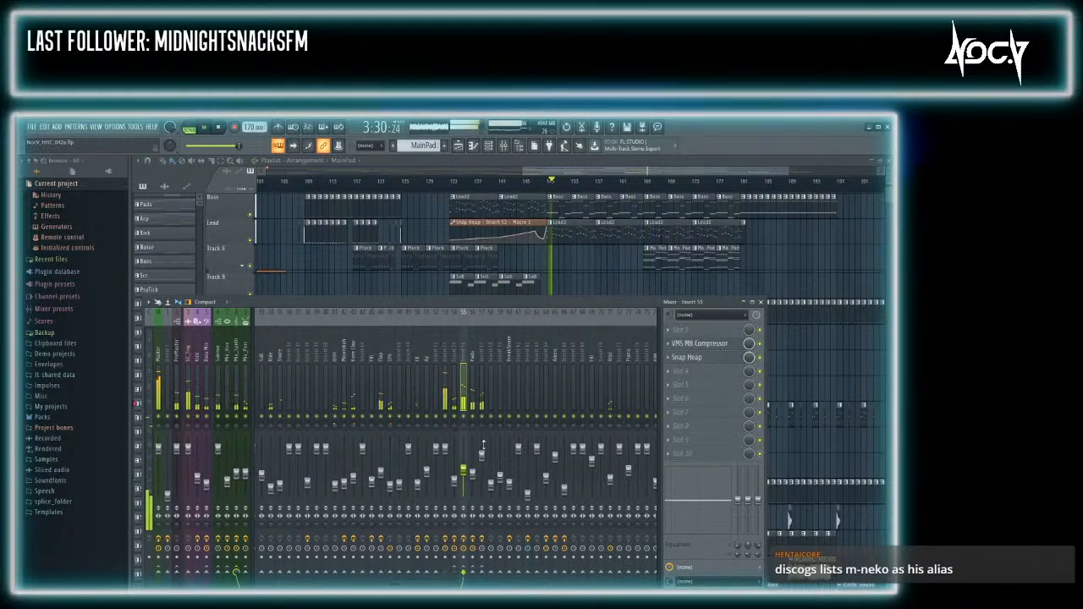
{"action": "key", "text": "space"}
Move playback to about bar 165, open the KSHMR_Sweep_Down_08_Complex clip's channel settings and check its FX mixer track
{"action": "left_click", "coordinate": [643, 181]}
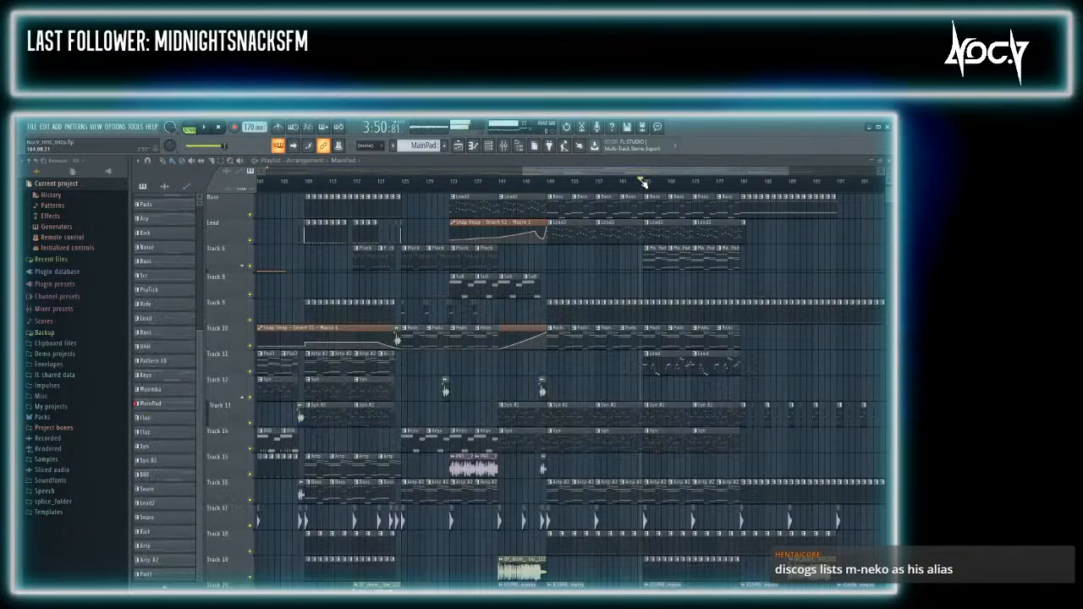
{"action": "scroll", "coordinate": [663, 382], "scroll_direction": "down", "scroll_amount": 8}
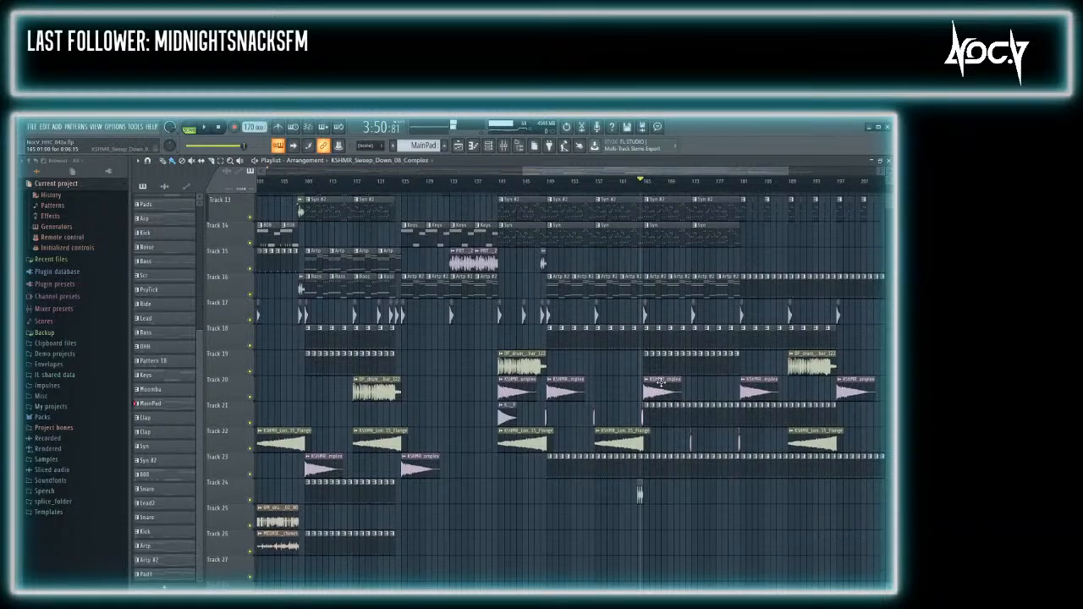
{"action": "double_click", "coordinate": [662, 383]}
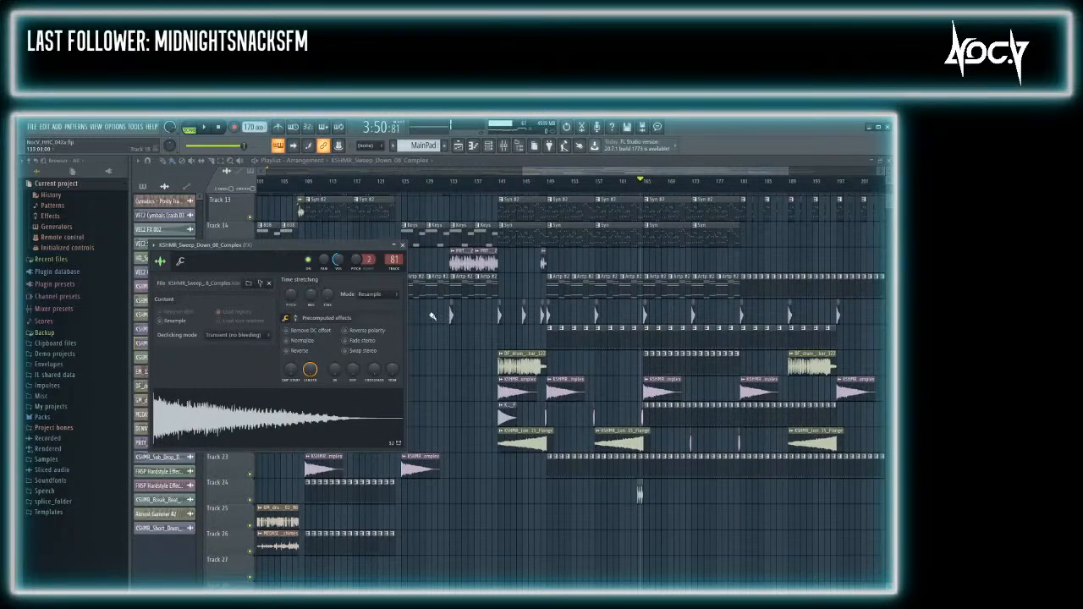
{"action": "key", "text": "F9"}
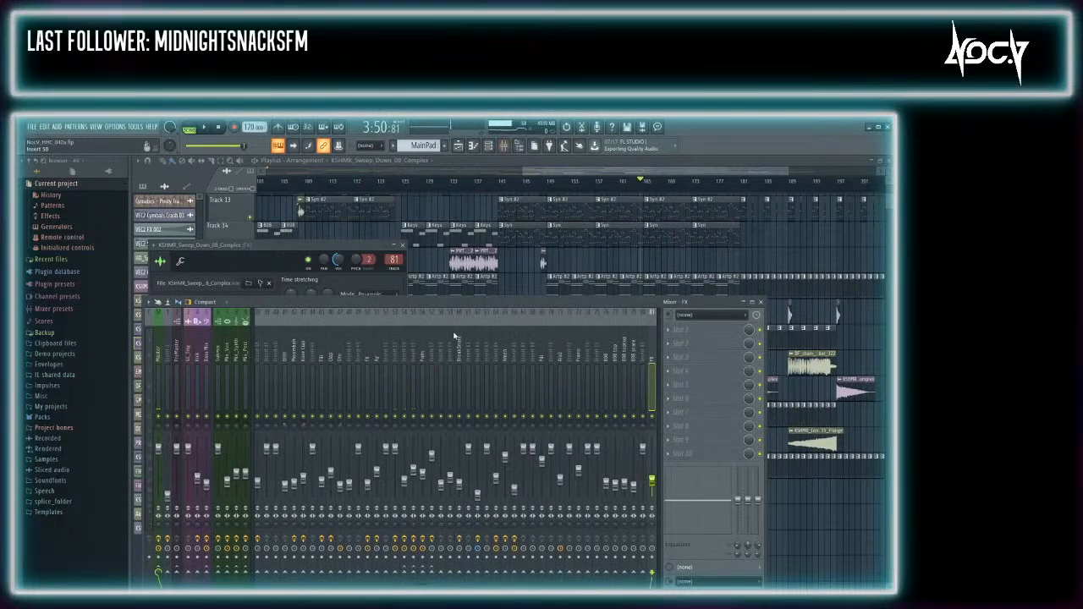
Play from just before bar 165 with Elevate active instead of the second Ozone 9 Maximizer, check the Master levels and stop playback
{"action": "left_click", "coordinate": [652, 172]}
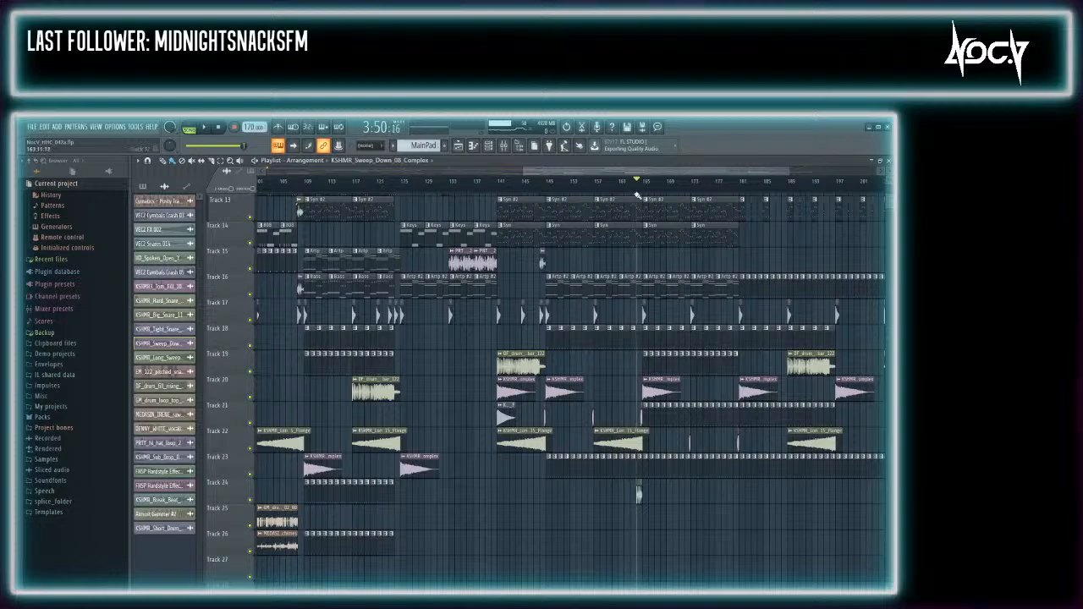
{"action": "key", "text": "F9"}
{"action": "left_click", "coordinate": [159, 360]}
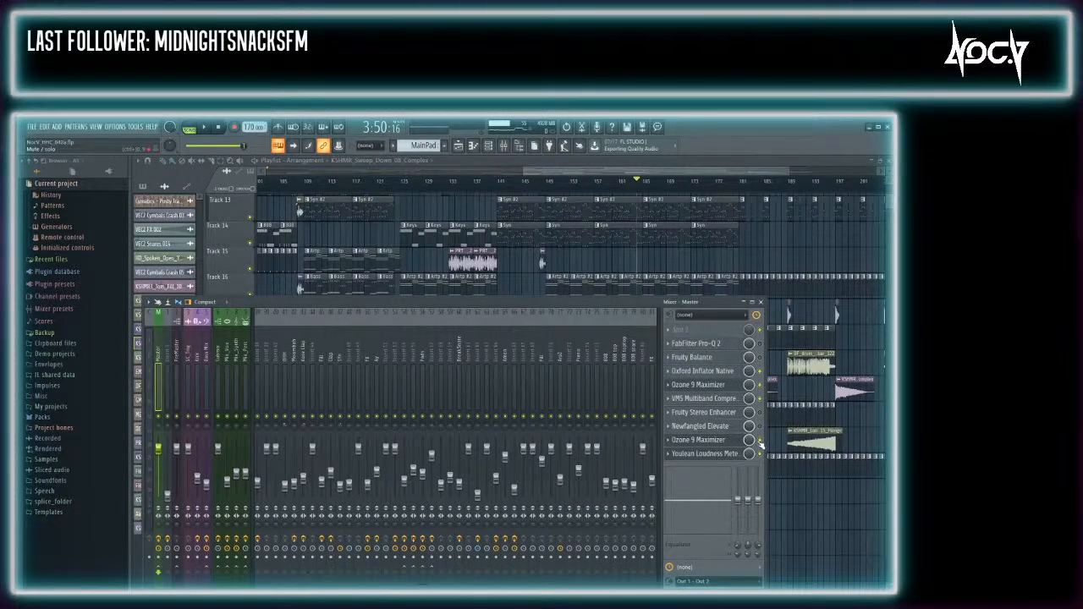
{"action": "key", "text": "F9"}
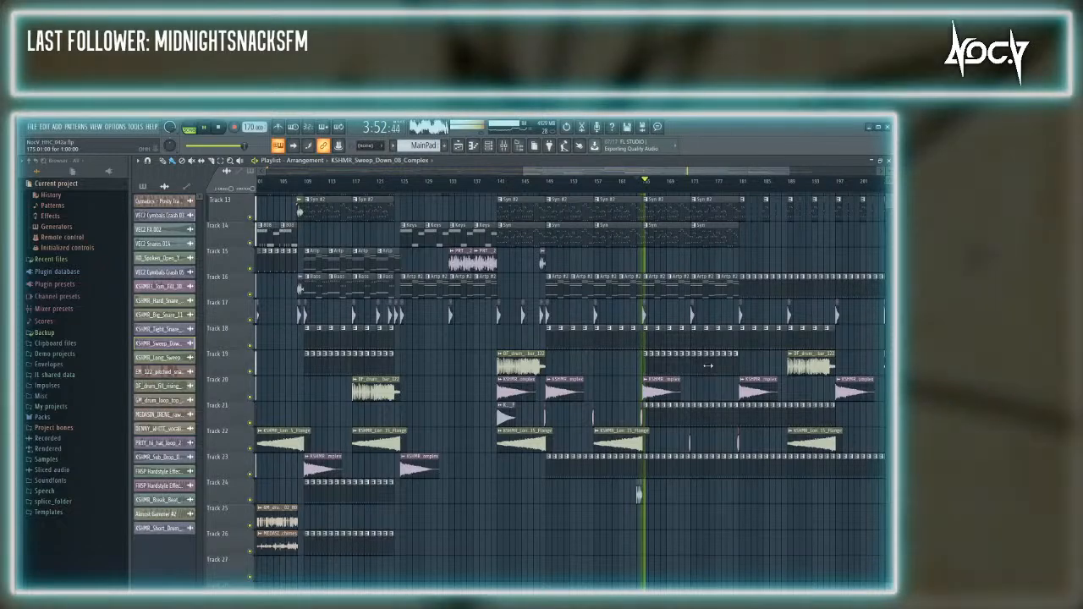
{"action": "key", "text": "F9"}
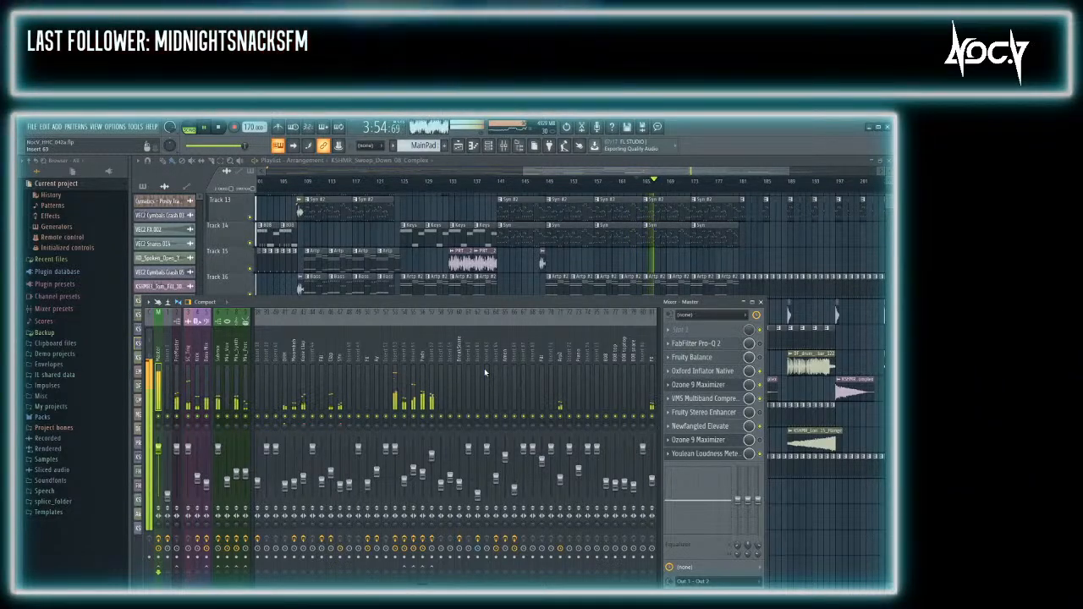
{"action": "key", "text": "space"}
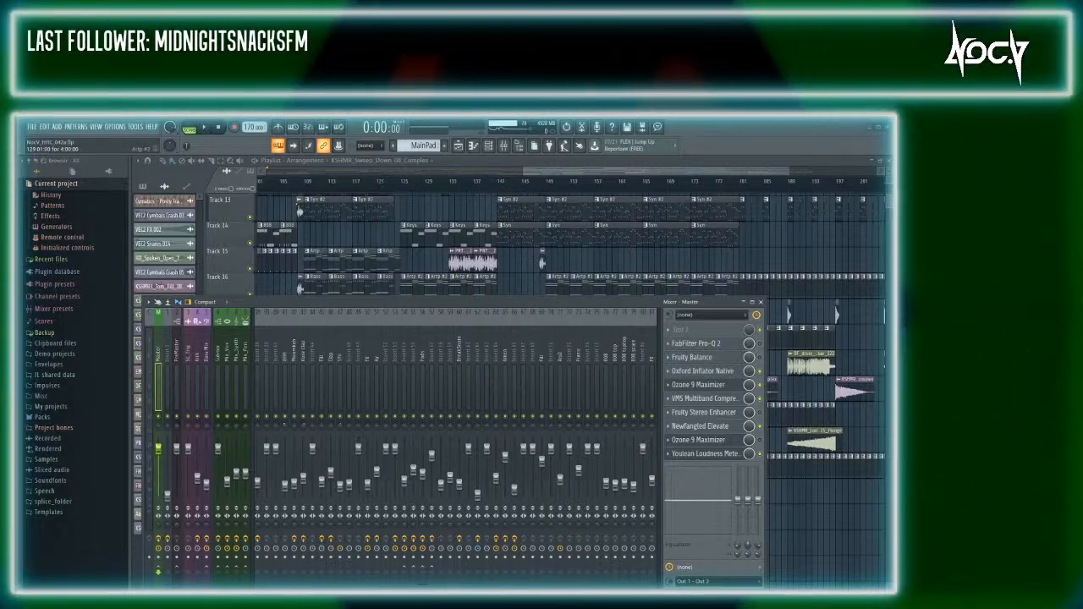
Play from about bar 133, skip ahead to about bar 146 and check the Master levels with Elevate active
{"action": "key", "text": "F9"}
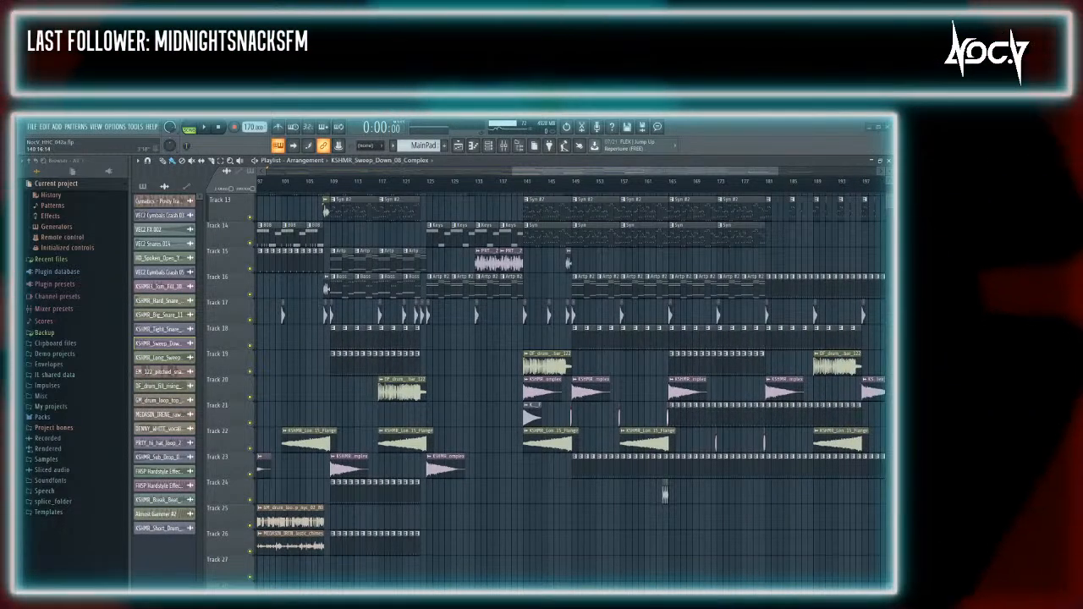
{"action": "left_click", "coordinate": [479, 182]}
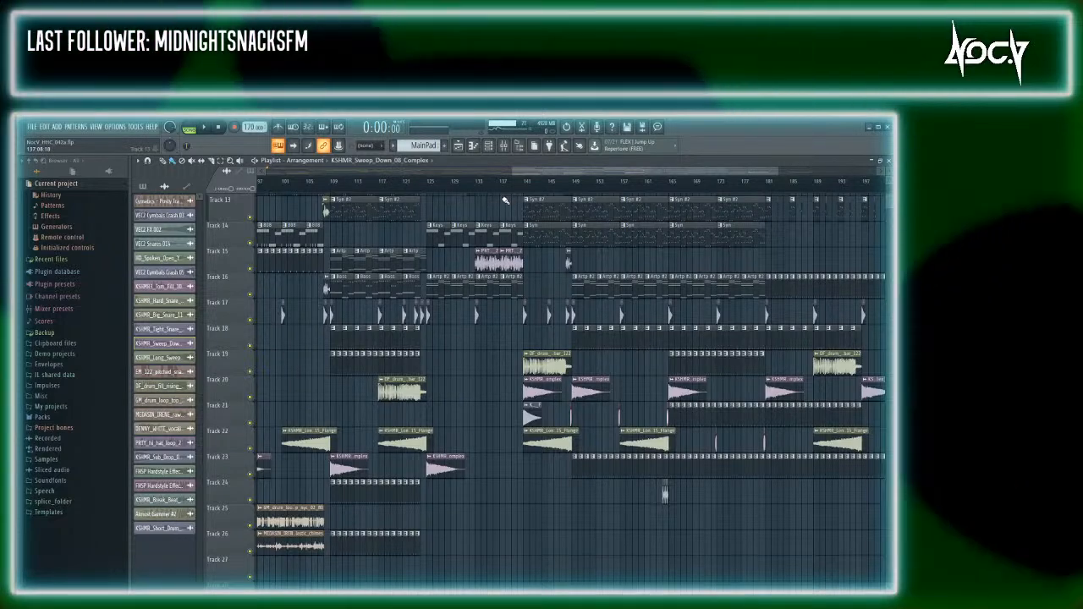
{"action": "key", "text": "space"}
{"action": "key", "text": "F9"}
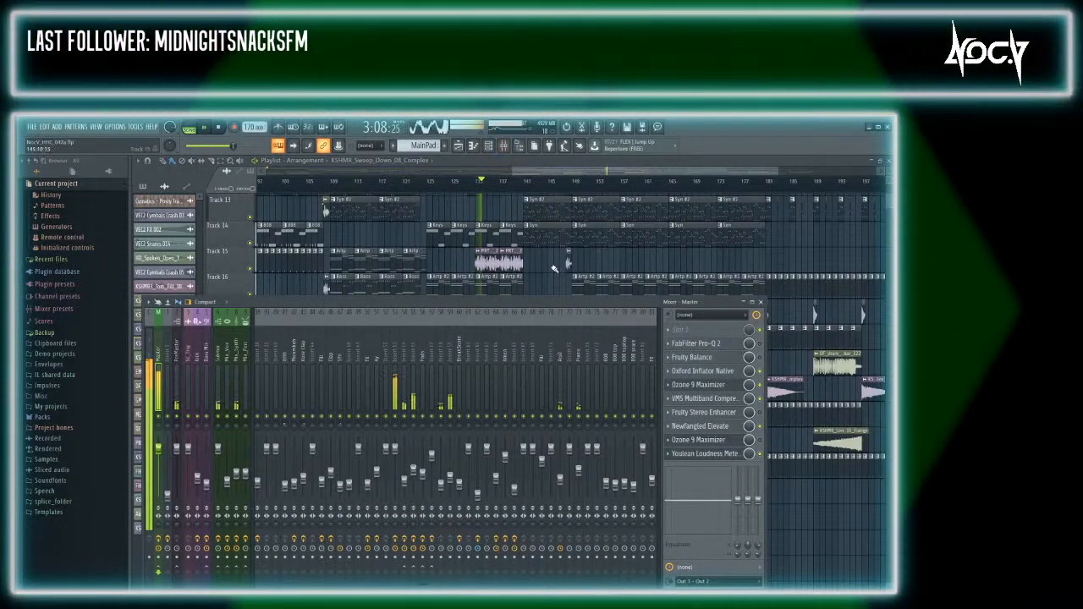
{"action": "left_click", "coordinate": [554, 183]}
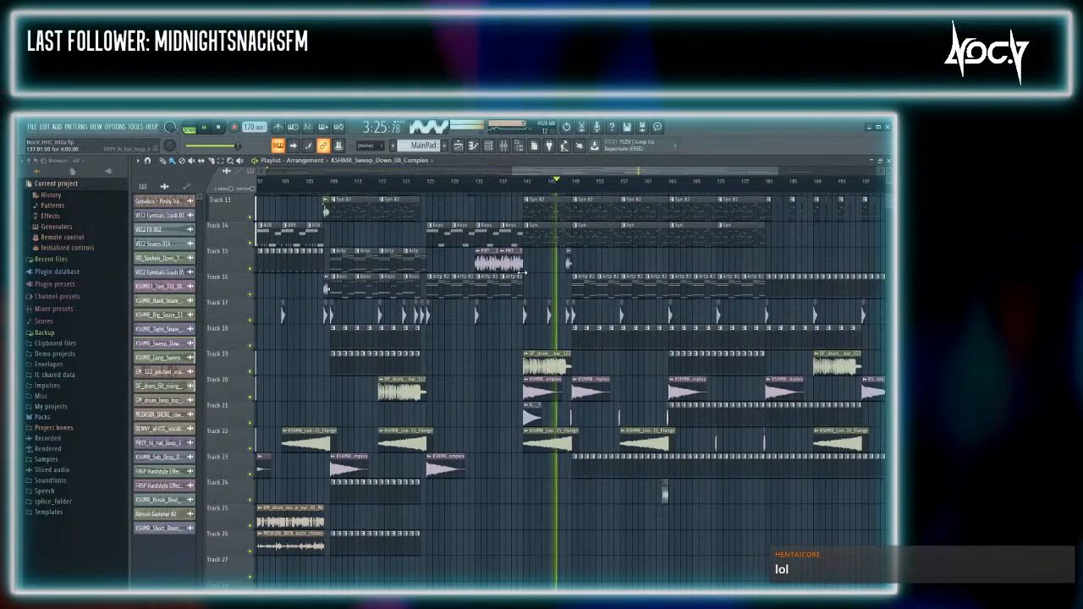
{"action": "key", "text": "F9"}
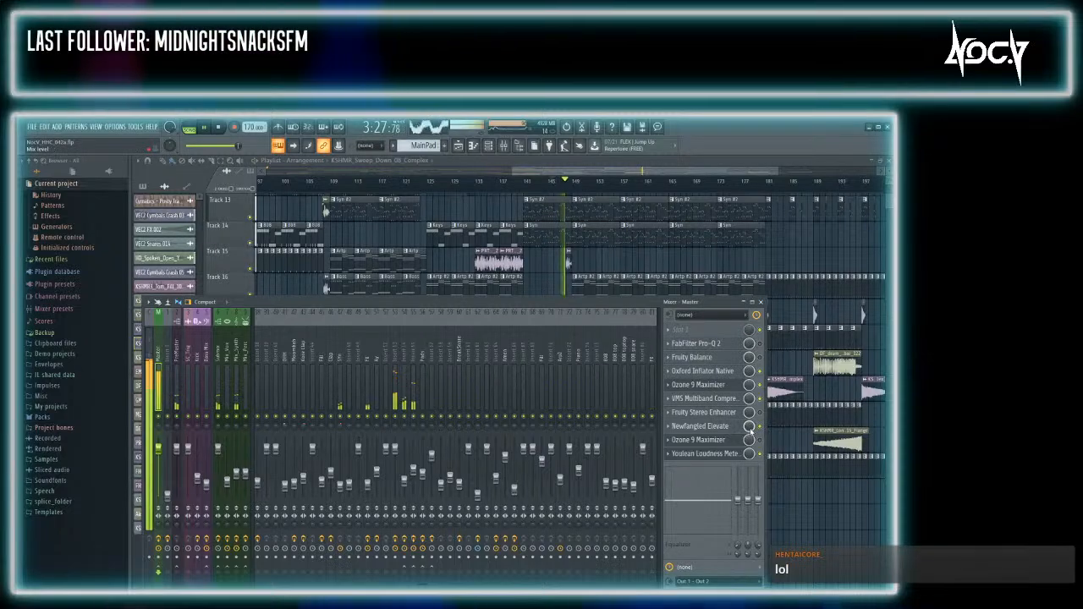
Inspect the second Ozone 9 Maximizer, Newfangled Elevate and Youlean Loudness Meter 2 on the Master during playback
{"action": "left_click", "coordinate": [729, 455]}
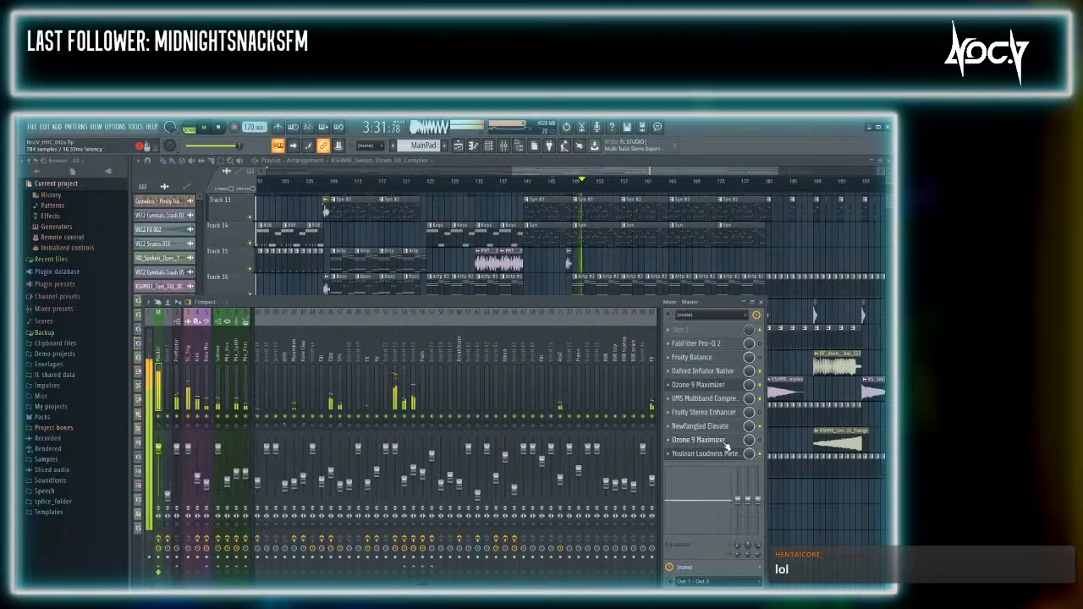
{"action": "left_click", "coordinate": [728, 454]}
{"action": "left_click", "coordinate": [724, 442]}
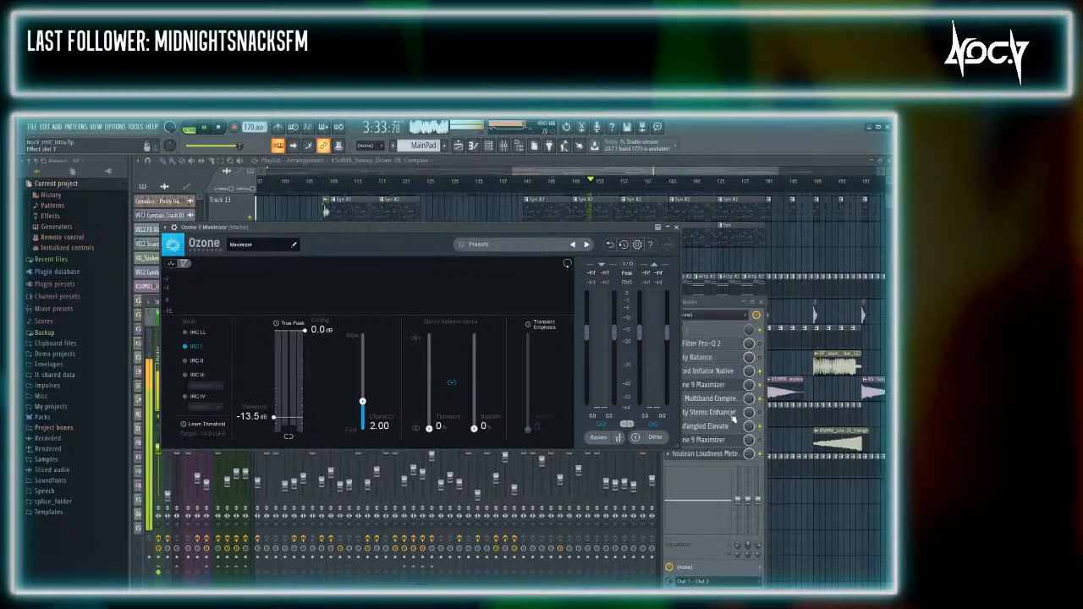
{"action": "left_click", "coordinate": [724, 442]}
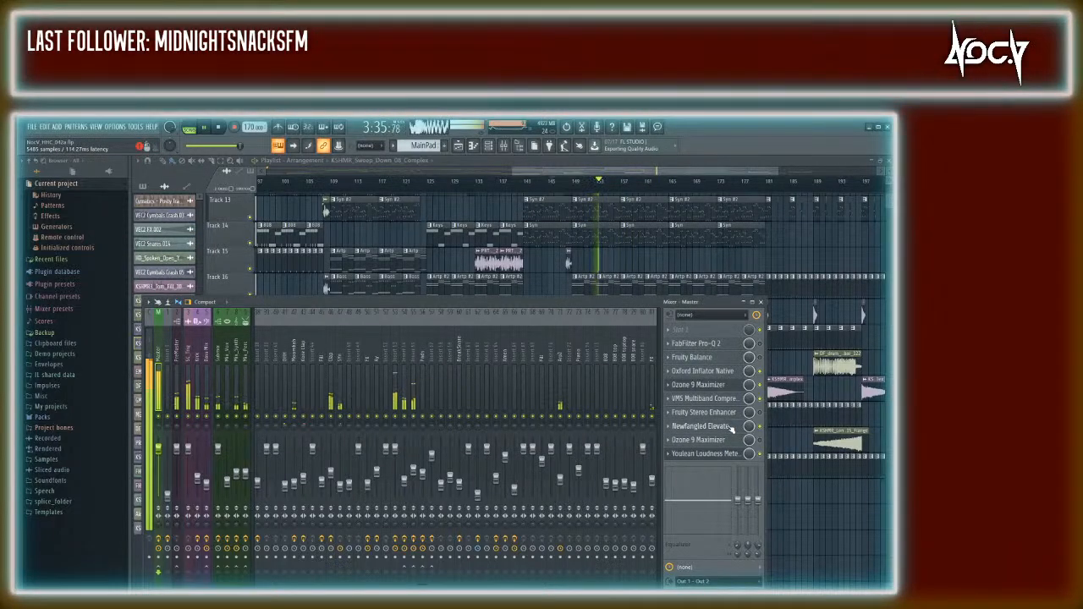
{"action": "left_click", "coordinate": [729, 426]}
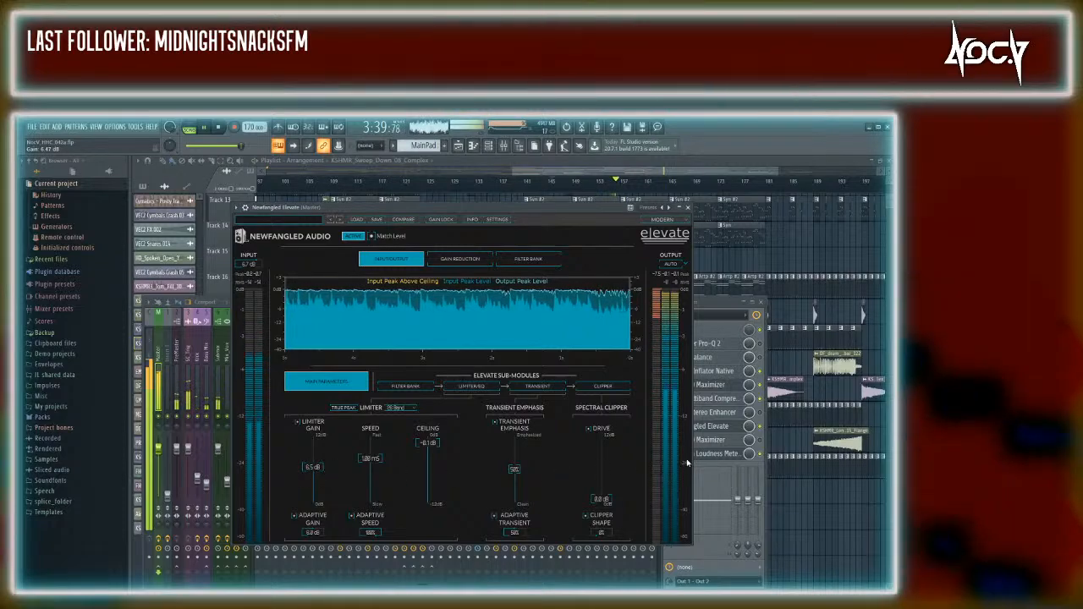
{"action": "left_click", "coordinate": [715, 461]}
{"action": "left_click", "coordinate": [715, 457]}
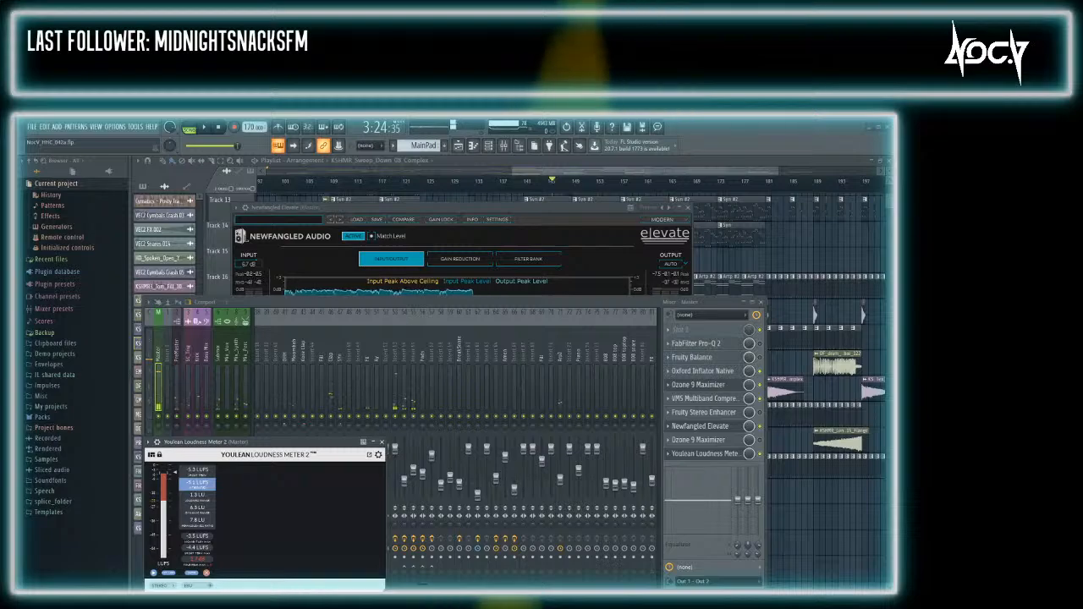
Skip playback ahead to about bar 179 and examine the final section of the arrangement
{"action": "left_click", "coordinate": [568, 181]}
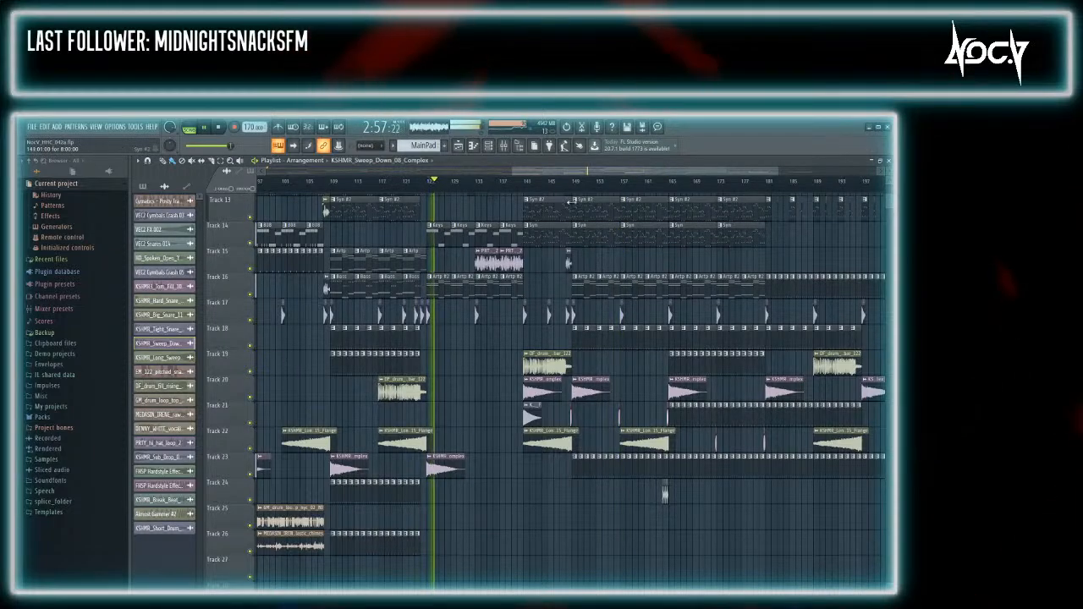
{"action": "left_click", "coordinate": [761, 182]}
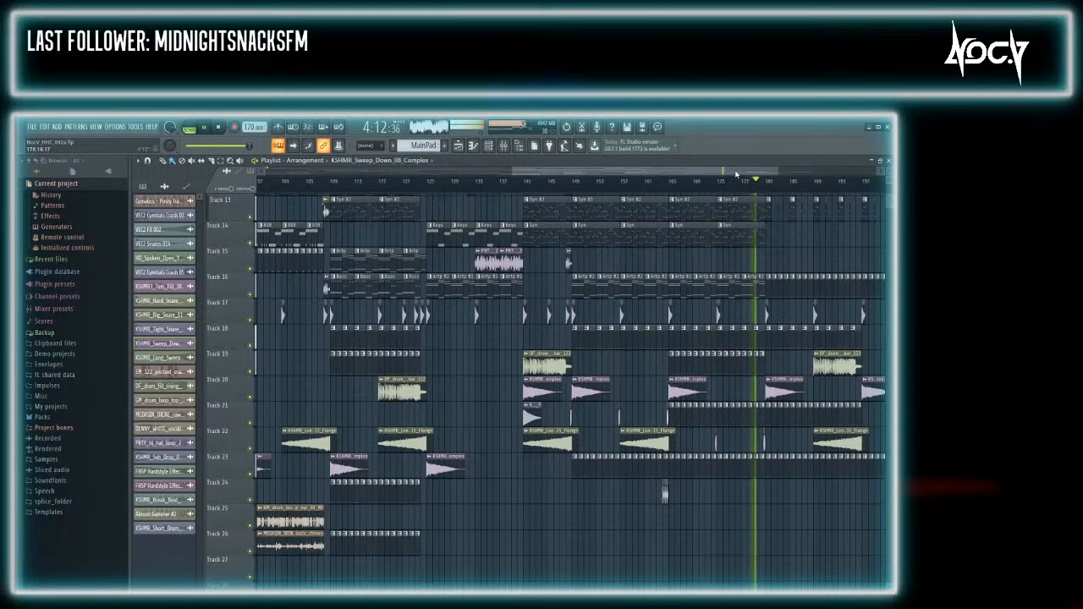
{"action": "left_click_drag", "start_coordinate": [735, 173], "coordinate": [777, 185]}
{"action": "scroll", "coordinate": [768, 194], "scroll_direction": "up", "scroll_amount": 3}
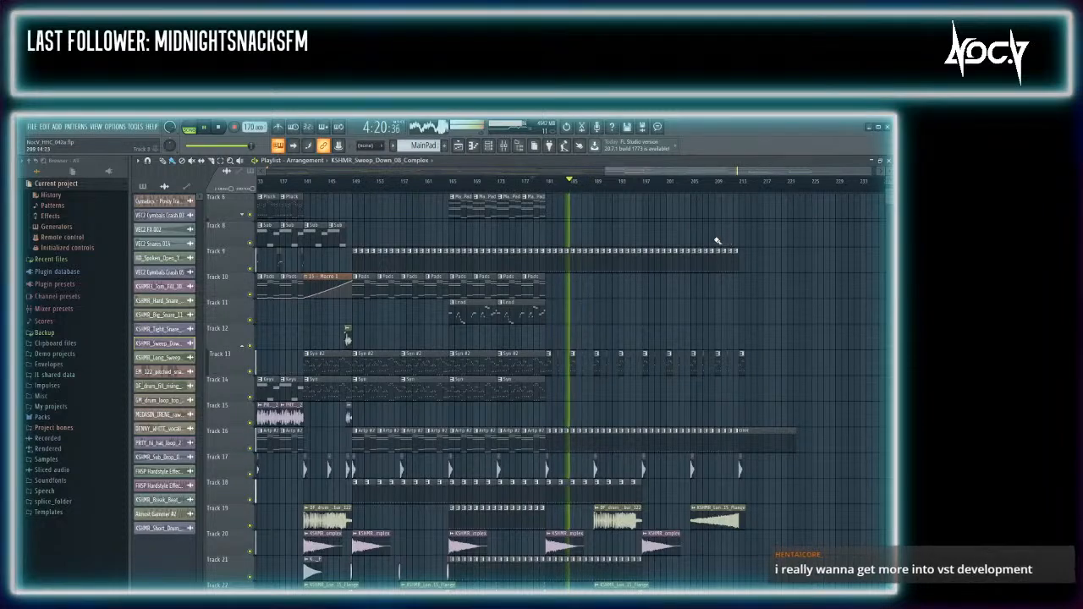
Move FabFilter Pro-Q 2 below the VMS Multiband Compressor on the Bass Mix track and open its window
{"action": "key", "text": "F9"}
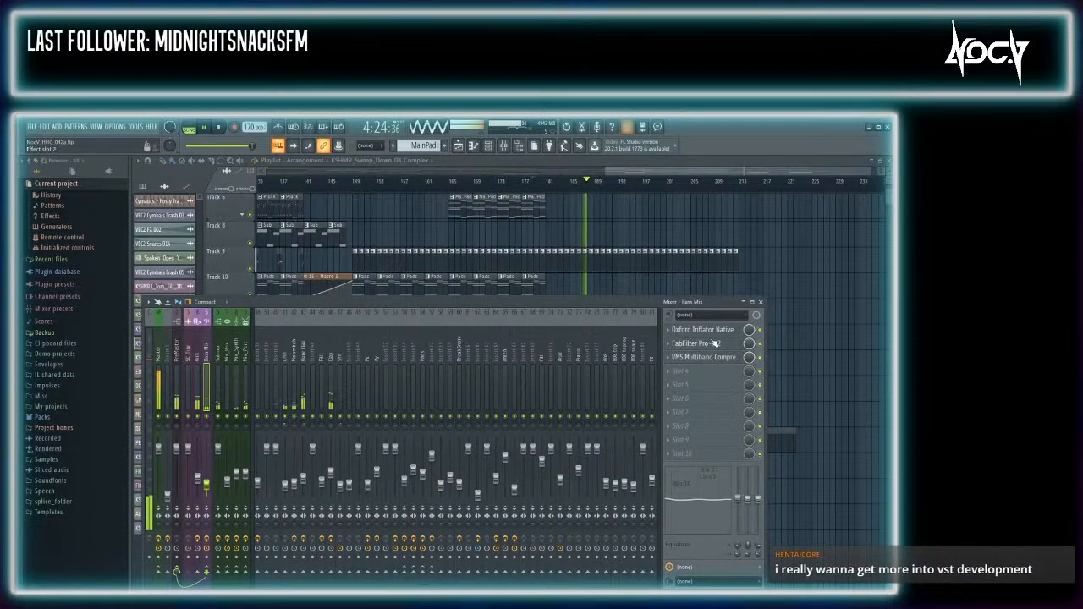
{"action": "left_click", "coordinate": [710, 347]}
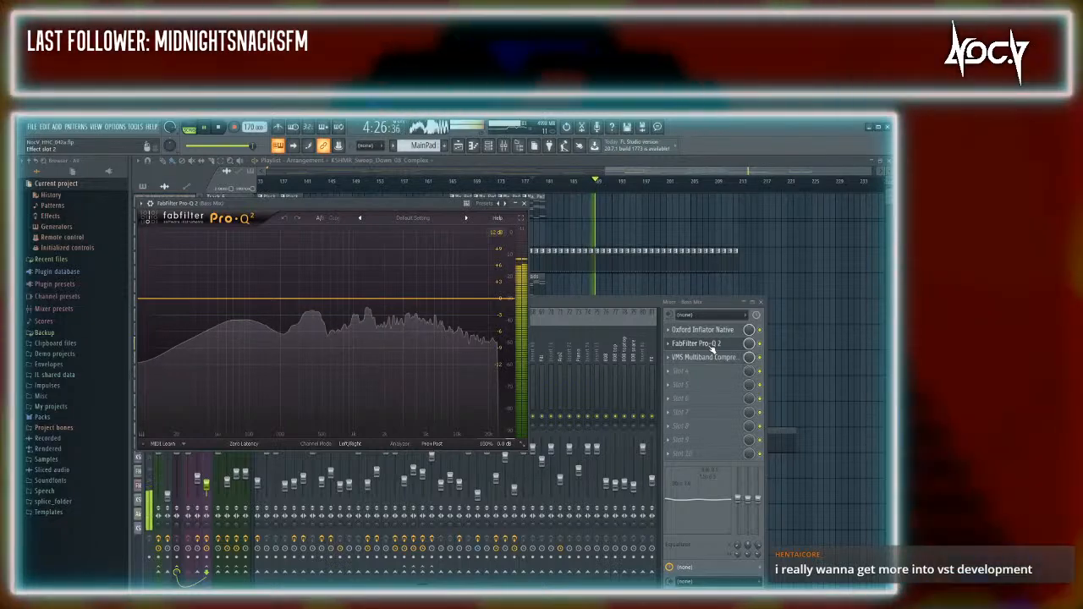
{"action": "left_click", "coordinate": [712, 349]}
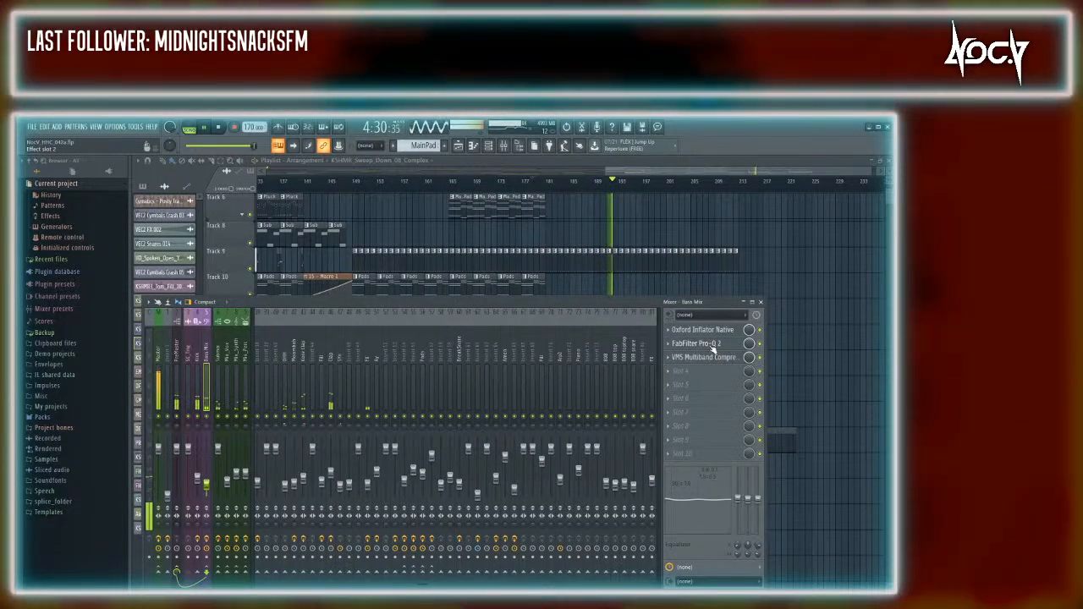
{"action": "left_click_drag", "start_coordinate": [712, 349], "coordinate": [713, 361]}
{"action": "left_click", "coordinate": [713, 359]}
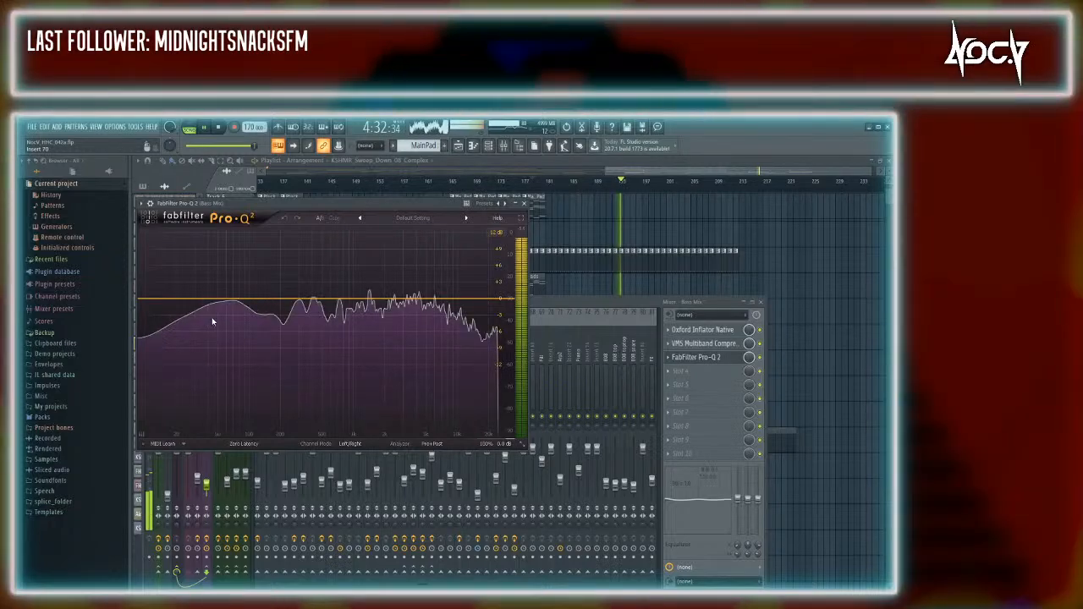
Stop playback, listen to the section from about bar 181 and set the playback position back to around bar 180
{"action": "left_click", "coordinate": [218, 128]}
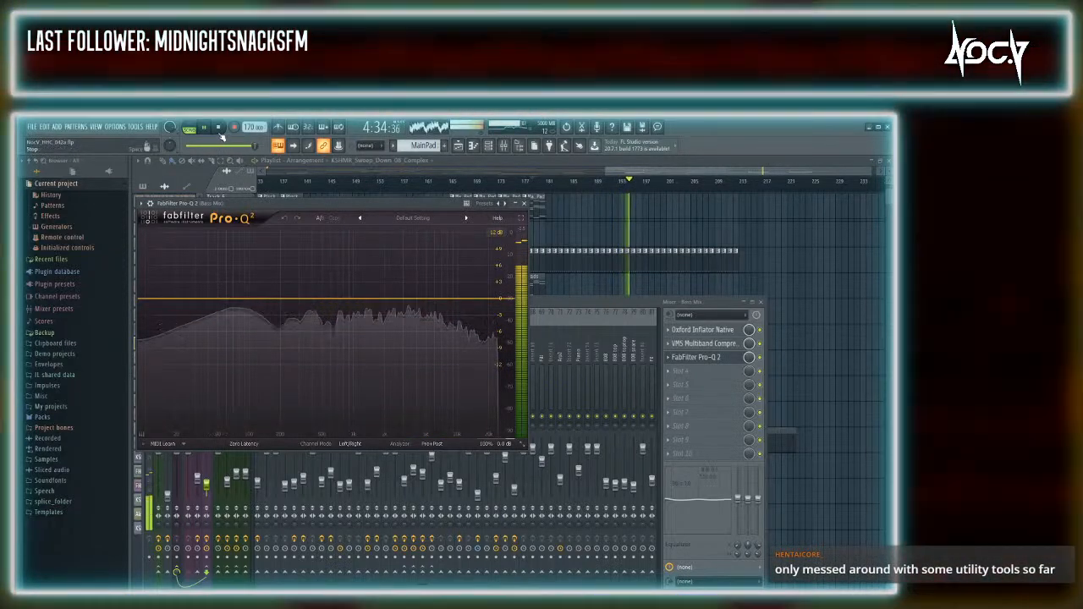
{"action": "left_click", "coordinate": [219, 128]}
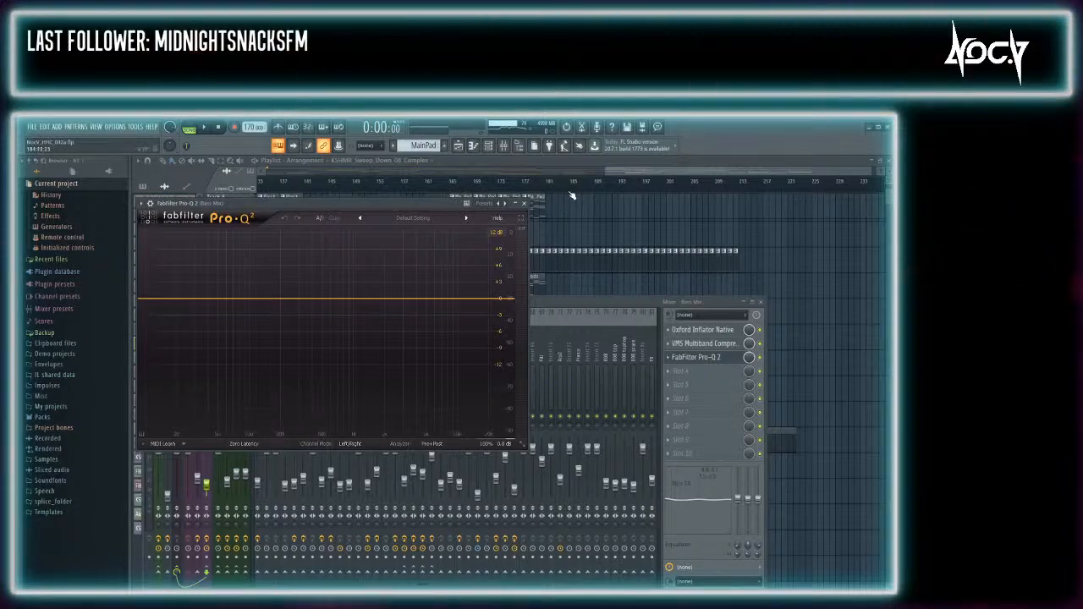
{"action": "left_click", "coordinate": [549, 183]}
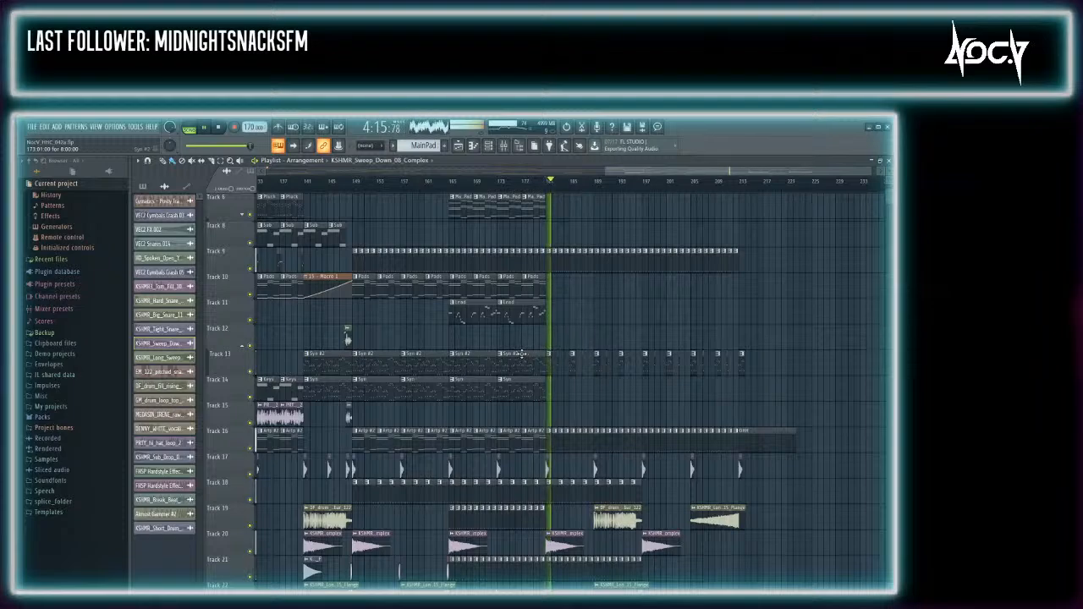
{"action": "left_click", "coordinate": [219, 127]}
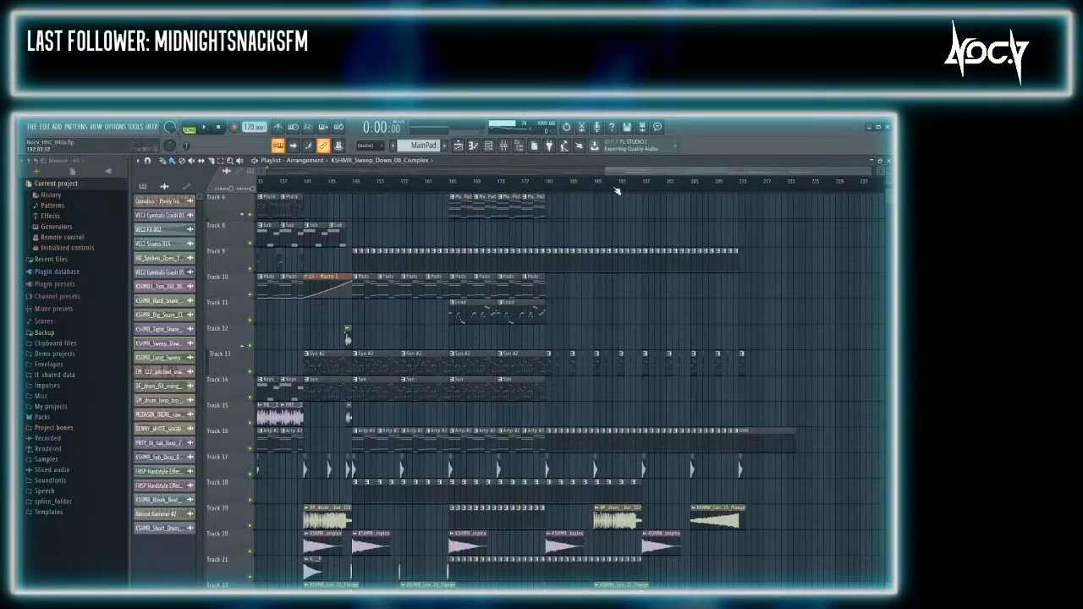
{"action": "left_click_drag", "start_coordinate": [621, 173], "coordinate": [644, 177]}
{"action": "left_click", "coordinate": [487, 182]}
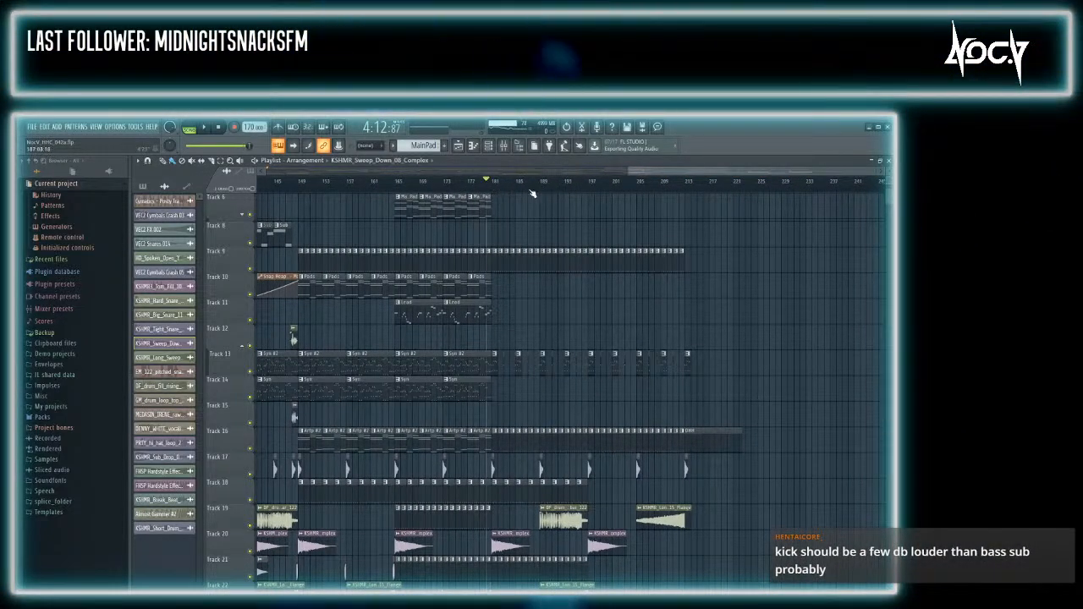
{"action": "key", "text": "F9"}
{"action": "key", "text": "F9"}
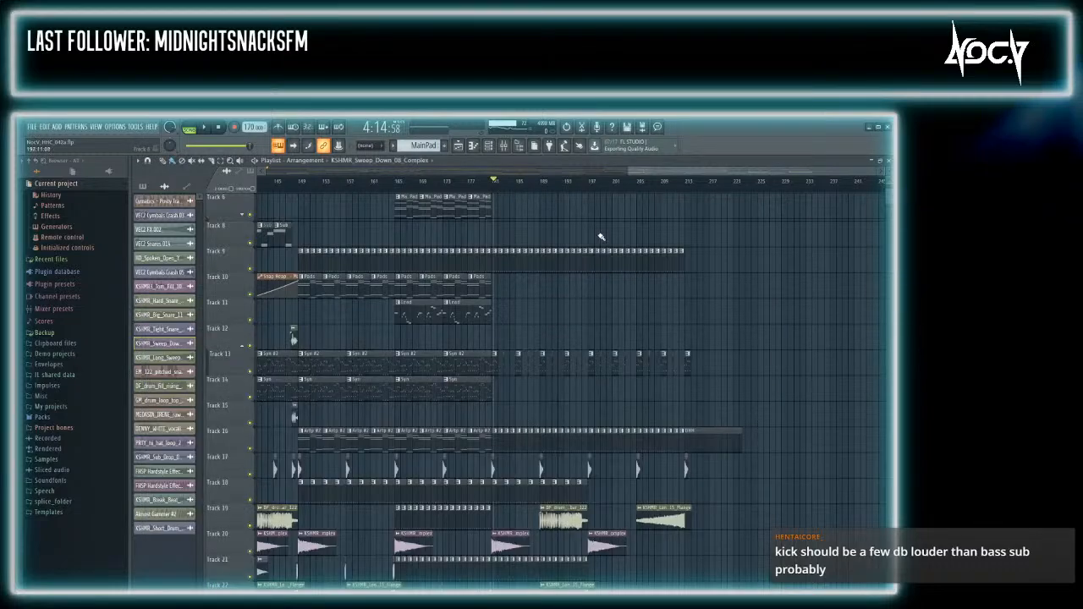
Review the Bass Mix track's Oxford Inflator, VMS Multiband Compressor and FabFilter Pro-Q 2, and start playback
{"action": "key", "text": "F9"}
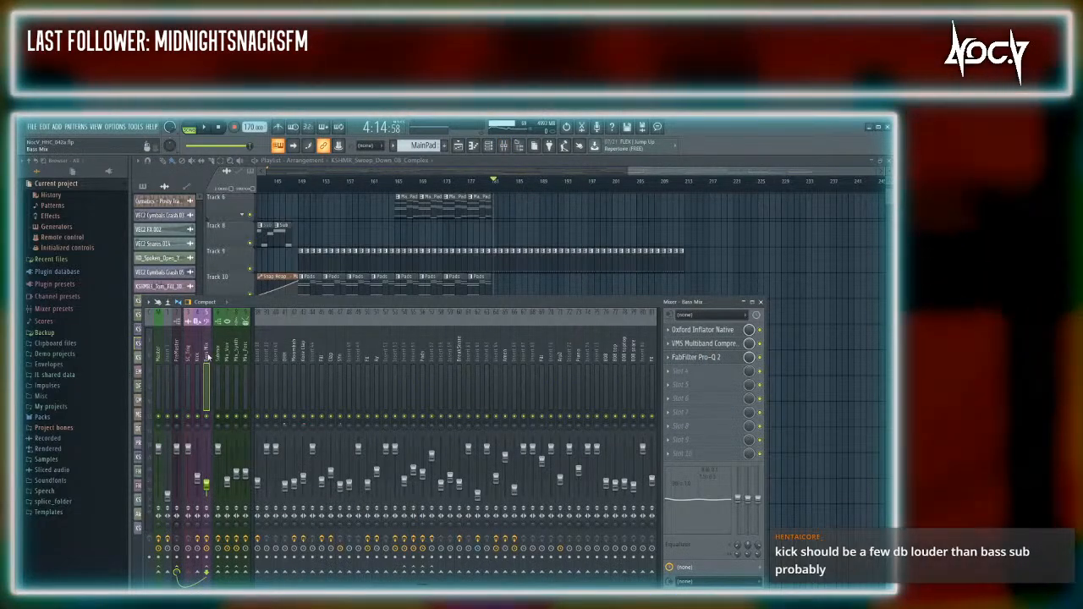
{"action": "left_click", "coordinate": [694, 330]}
{"action": "left_click", "coordinate": [709, 343]}
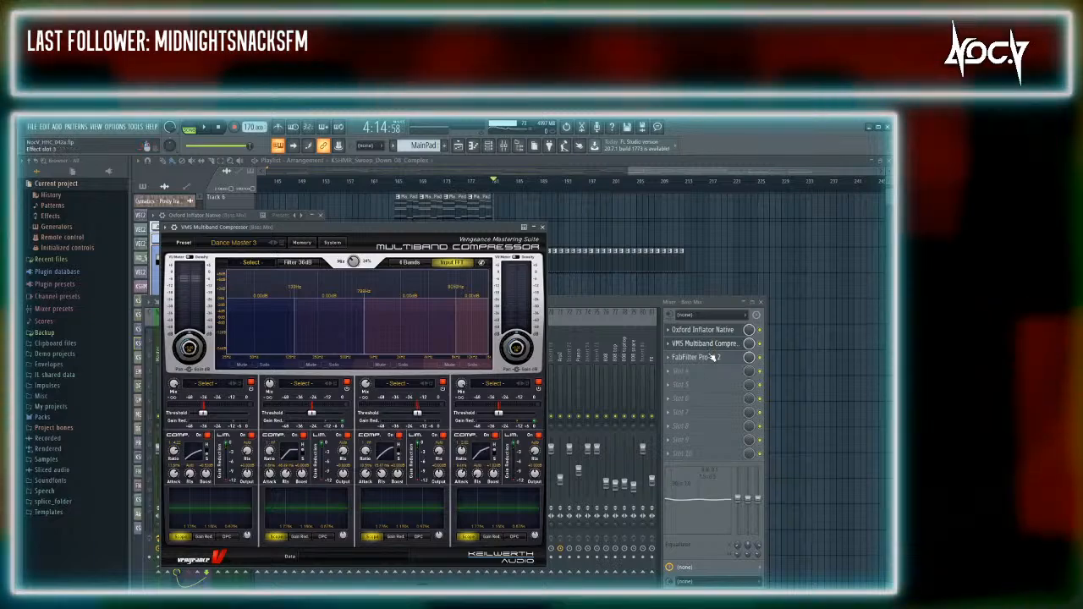
{"action": "left_click", "coordinate": [710, 358]}
{"action": "key", "text": "space"}
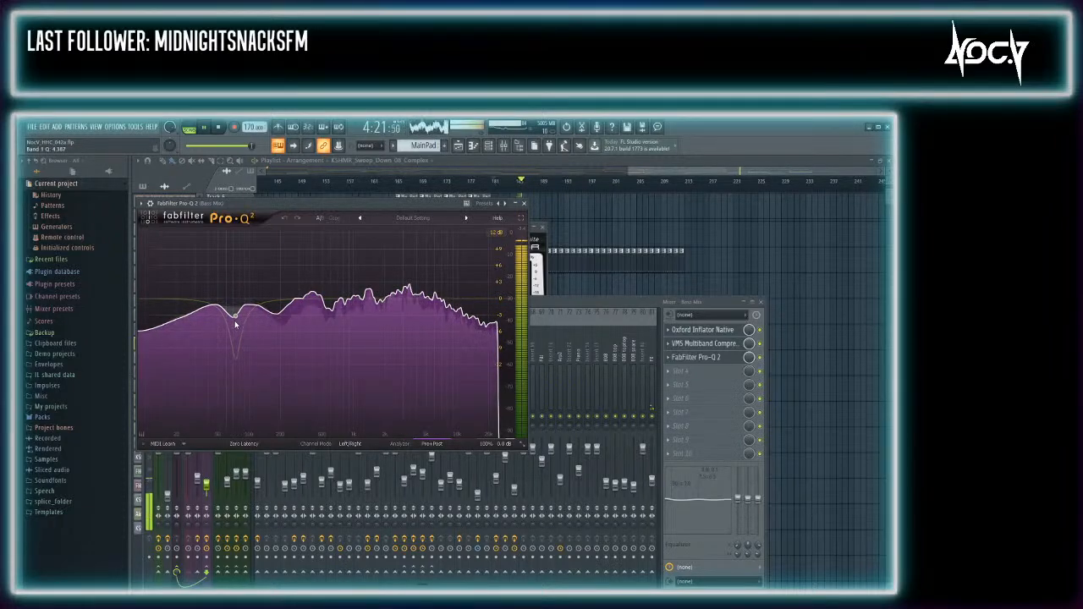
Set a wide Pro-Q 2 cut of about -2.8 dB at roughly 76 Hz on the Bass Mix, audition it and stop playback
{"action": "left_click", "coordinate": [236, 324]}
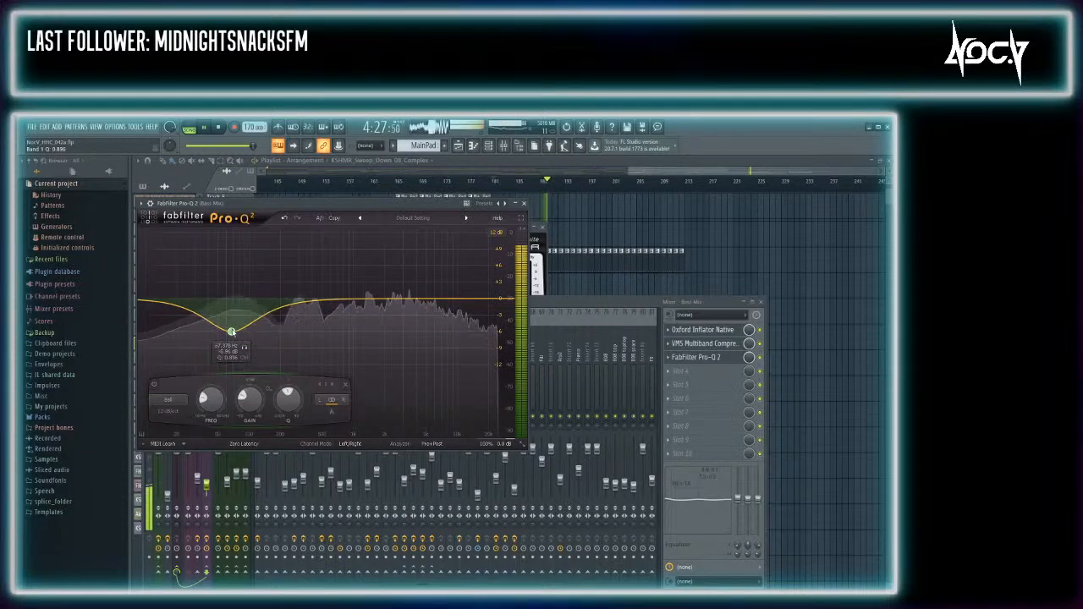
{"action": "left_click_drag", "start_coordinate": [234, 326], "coordinate": [238, 314]}
{"action": "left_click", "coordinate": [219, 127]}
{"action": "left_click", "coordinate": [207, 126]}
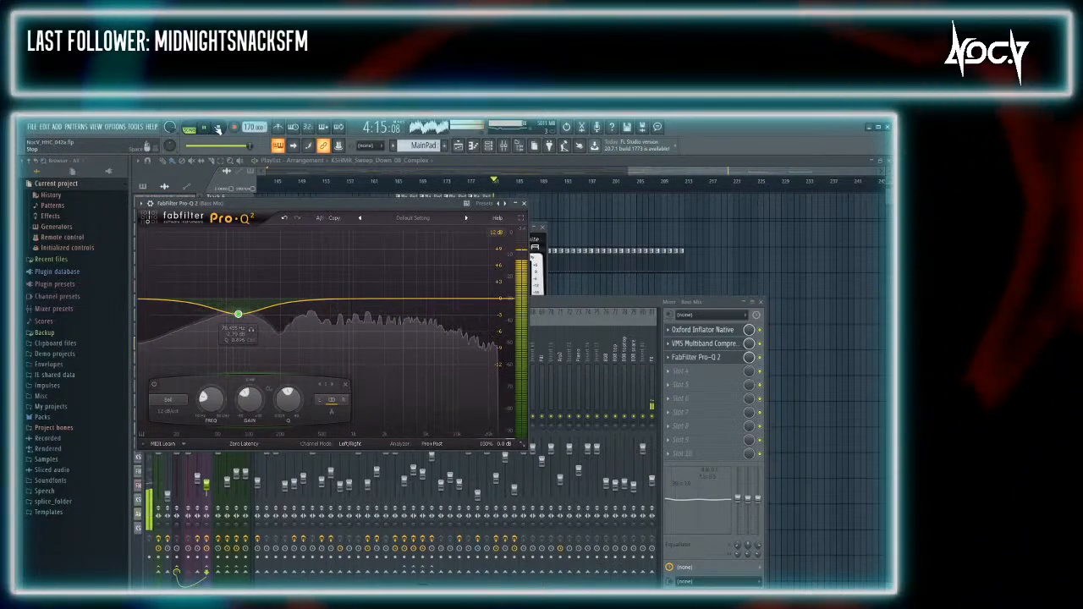
{"action": "left_click", "coordinate": [218, 127]}
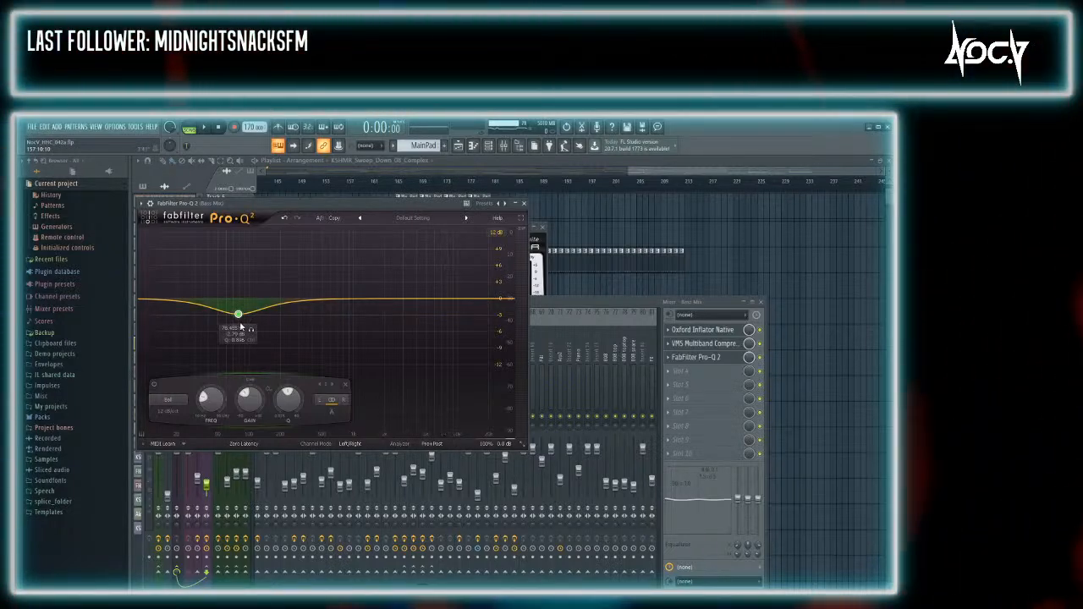
Compare the Bass Mix track's Pro-Q 2 low cut with the Kick track's effects in the mixer
{"action": "left_click", "coordinate": [143, 332]}
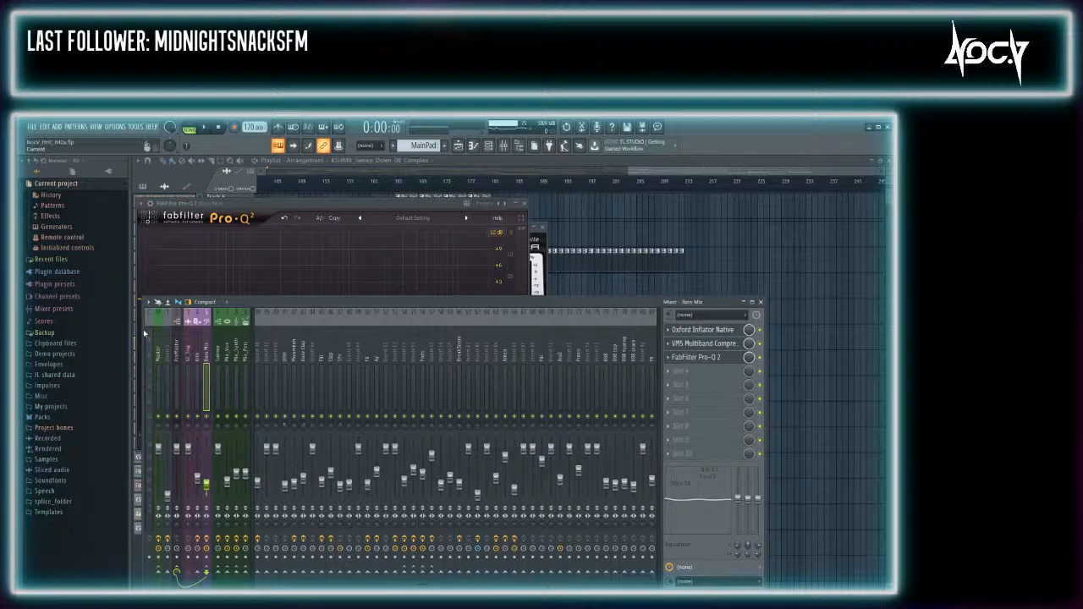
{"action": "left_click", "coordinate": [287, 210]}
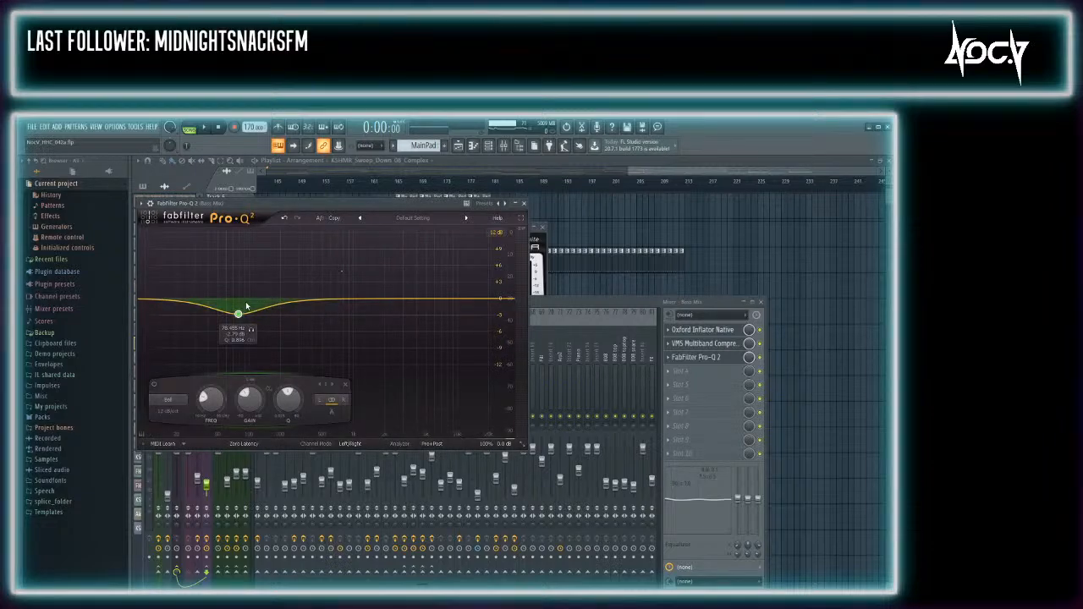
{"action": "left_click", "coordinate": [645, 302]}
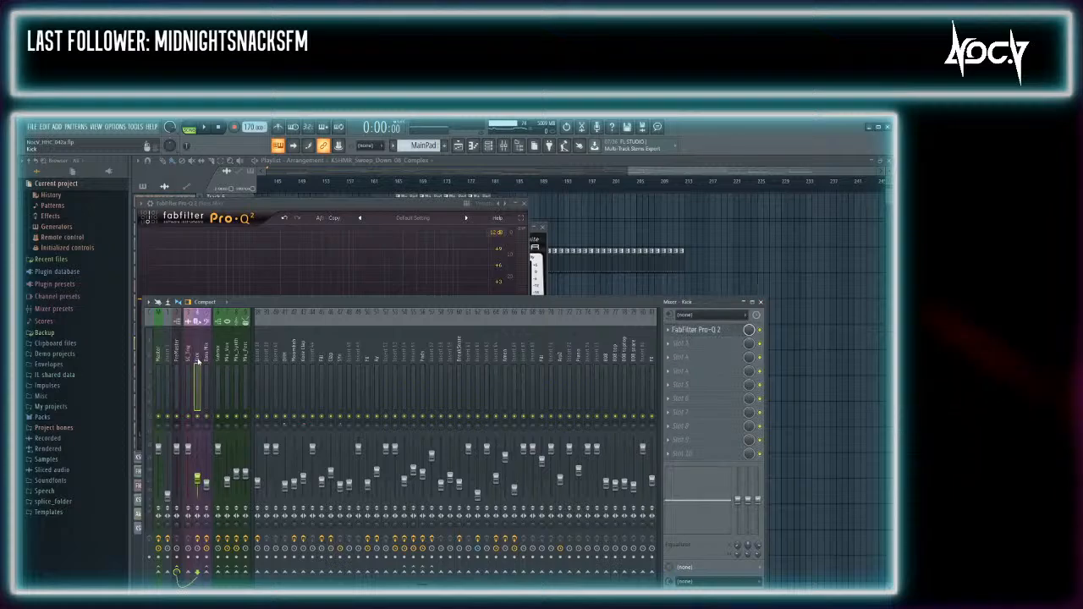
{"action": "left_click", "coordinate": [314, 210]}
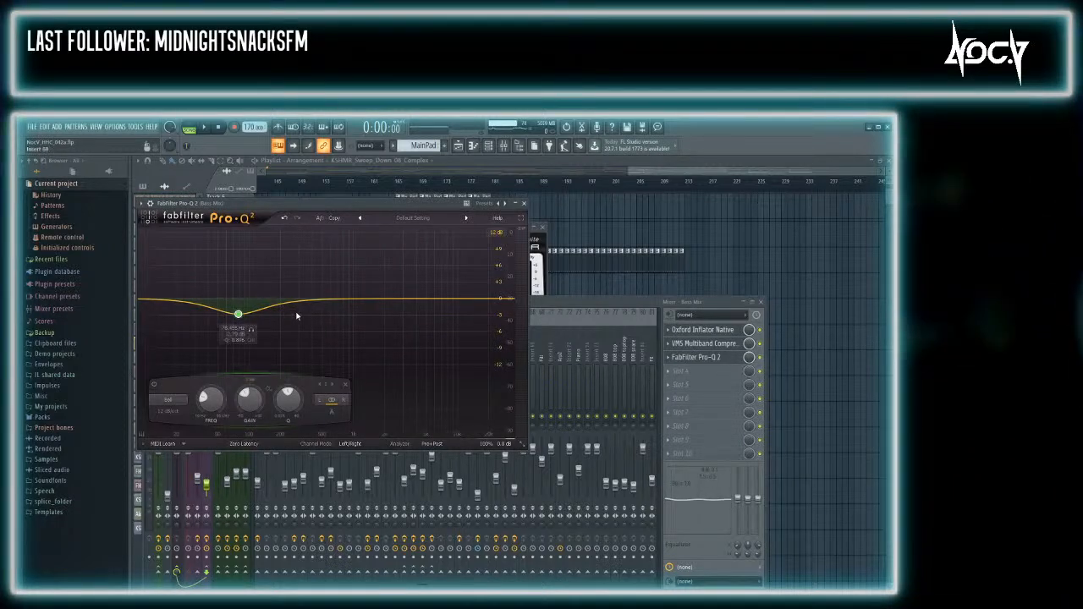
Play from about bar 190 and check the FabFilter Pro-Q 2 on the Kick track
{"action": "left_click", "coordinate": [547, 310]}
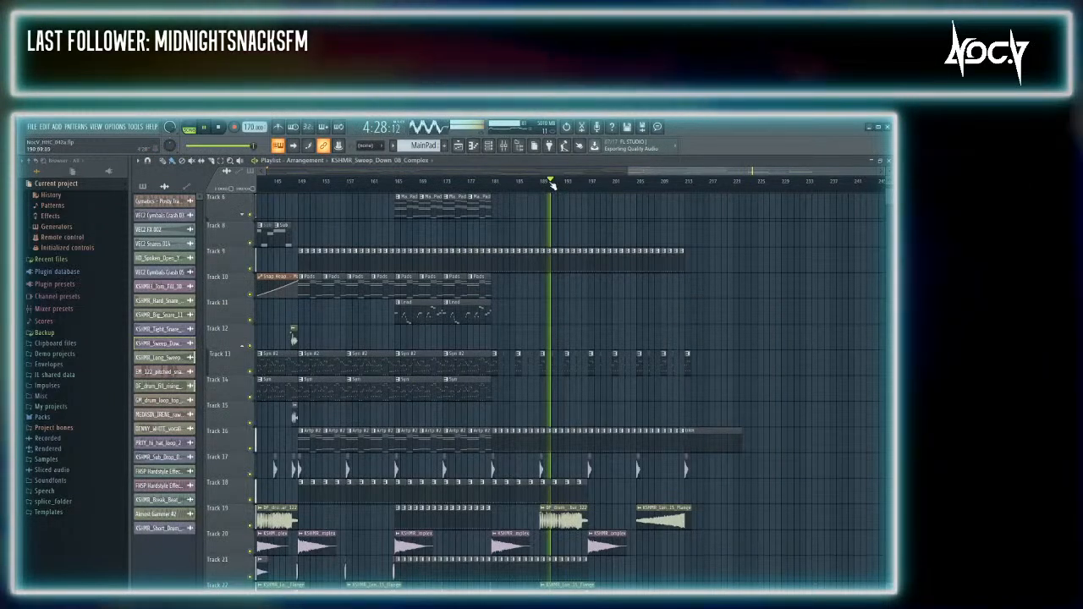
{"action": "key", "text": "F9"}
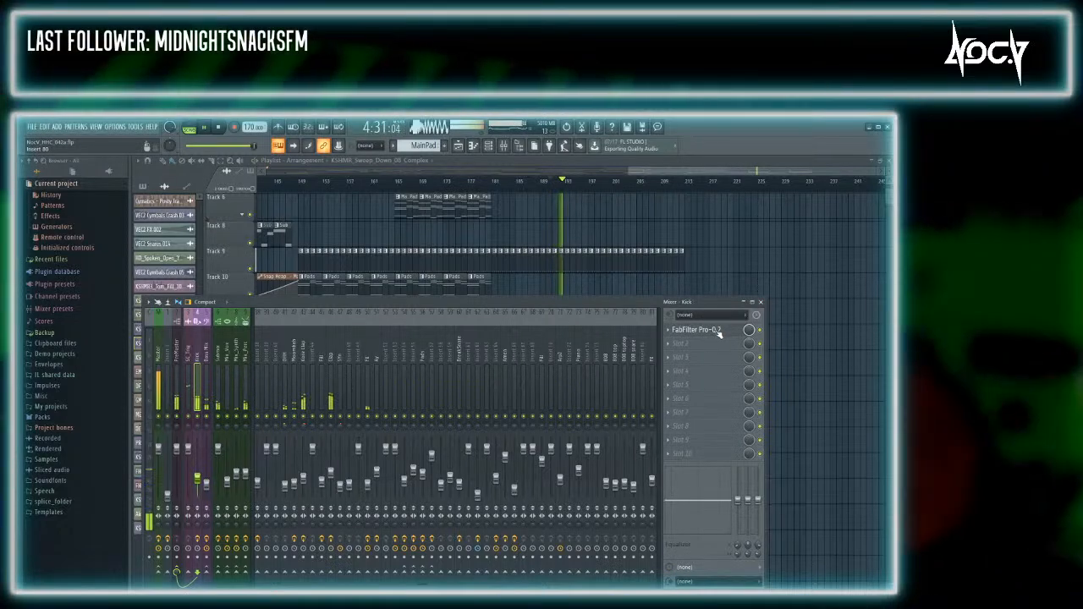
{"action": "left_click", "coordinate": [716, 330]}
{"action": "left_click", "coordinate": [716, 330]}
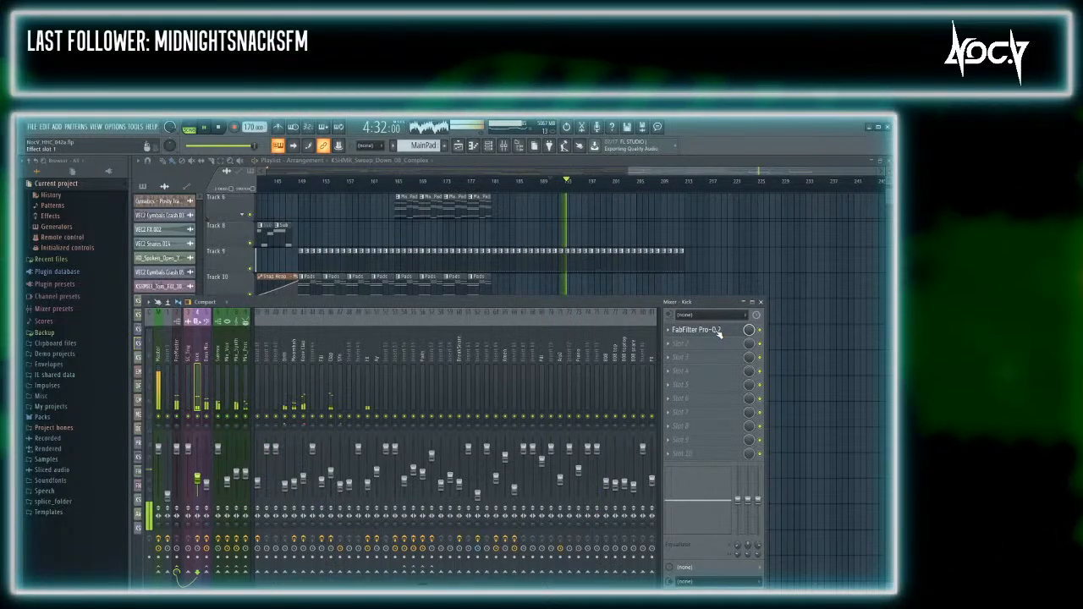
{"action": "left_click", "coordinate": [716, 330]}
{"action": "left_click", "coordinate": [716, 330]}
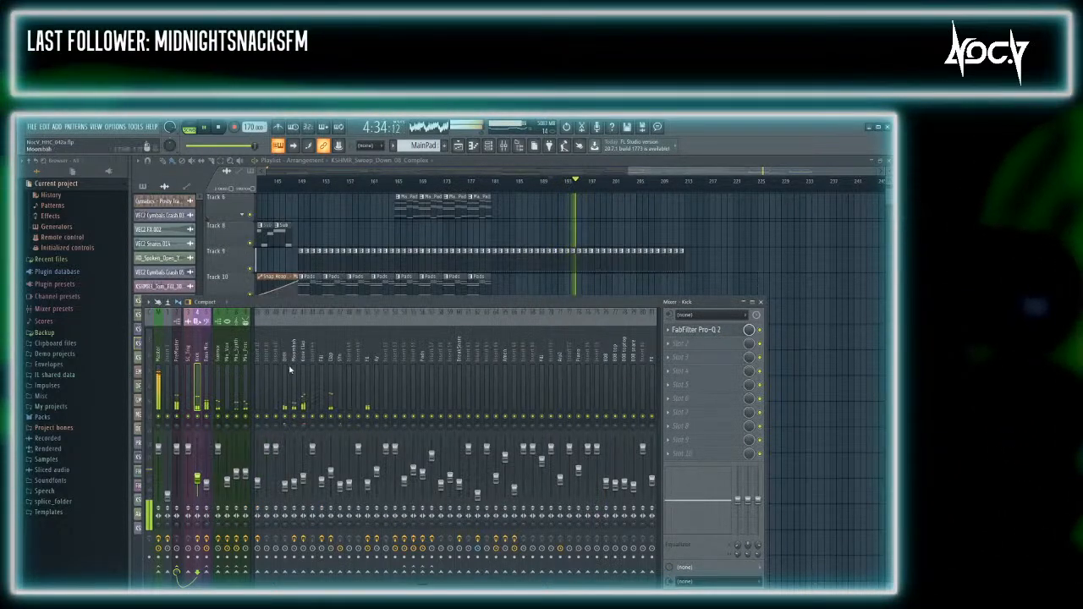
Add a second, narrow Pro-Q 2 cut on the Bass Mix near 1.5 kHz with a Q of about 12.3
{"action": "left_click", "coordinate": [204, 357]}
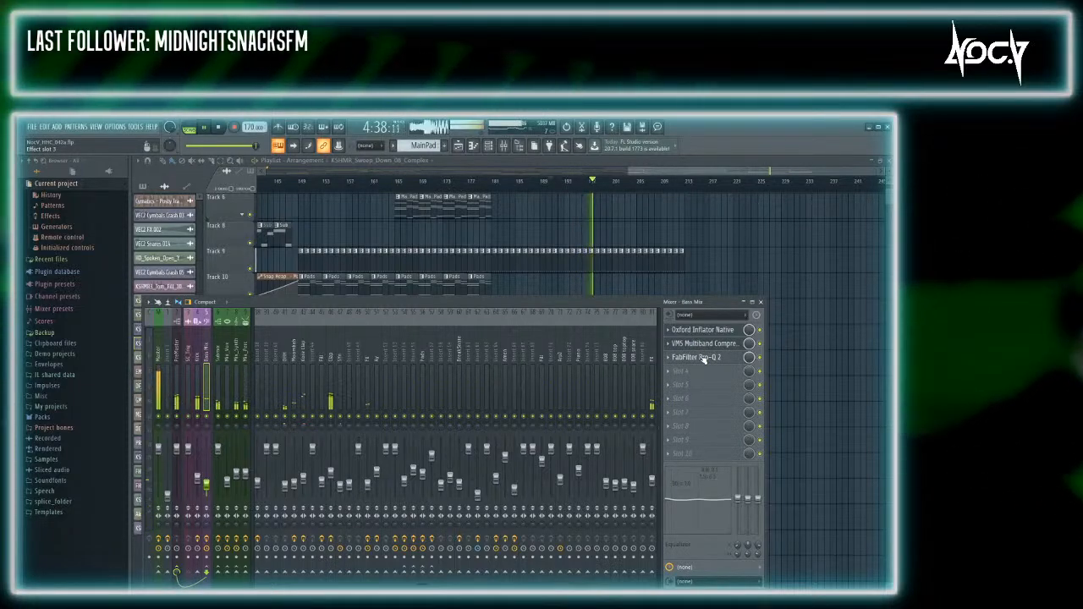
{"action": "left_click", "coordinate": [702, 357]}
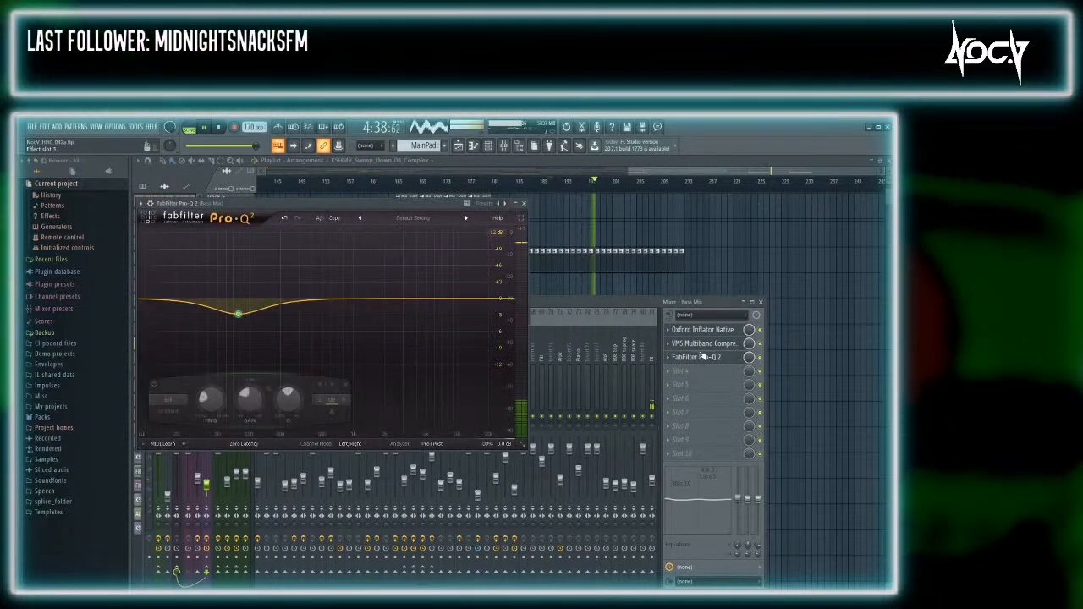
{"action": "double_click", "coordinate": [372, 306]}
{"action": "left_click_drag", "start_coordinate": [373, 306], "coordinate": [373, 310]}
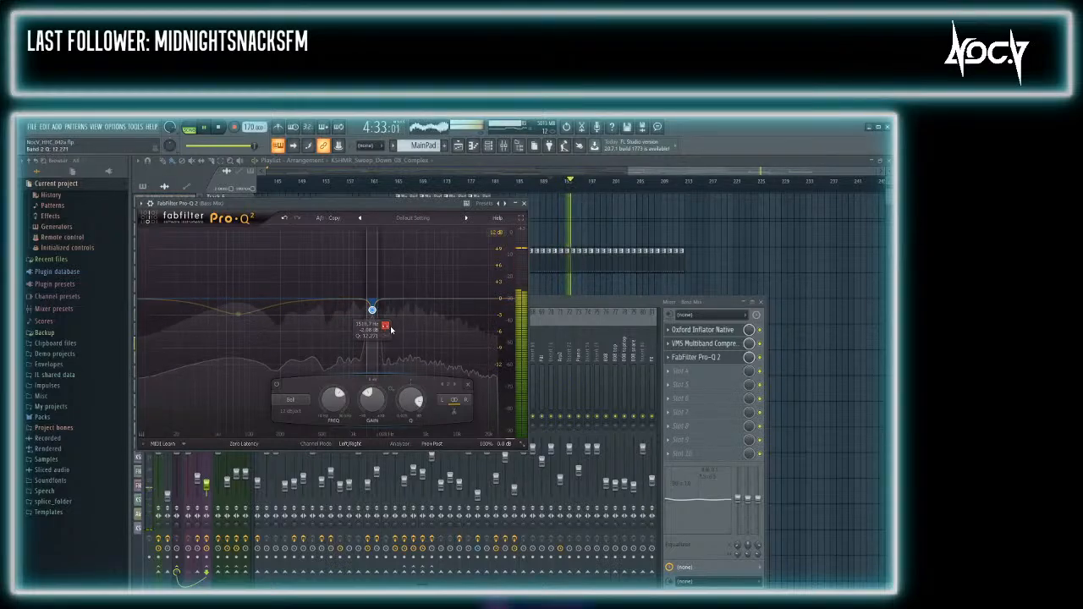
Reshape the Bass Mix's Pro-Q 2 cut near 1.5 kHz to about -5.4 dB with a Q of about 4.4, and ease the low cut to about -1.5 dB
{"action": "left_click", "coordinate": [550, 305]}
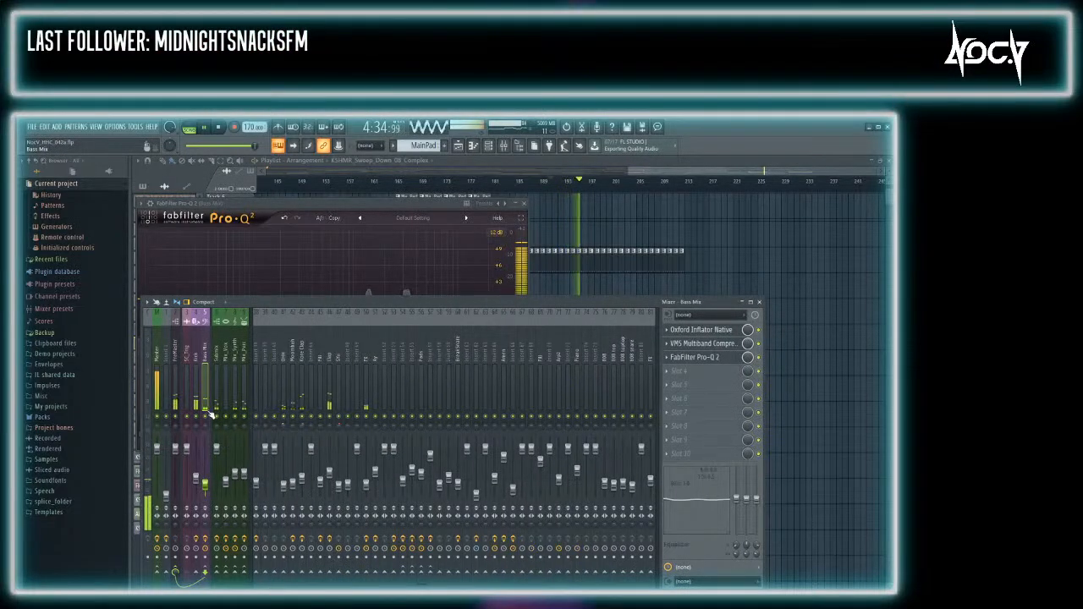
{"action": "scroll", "coordinate": [297, 419], "scroll_direction": "up", "scroll_amount": 8}
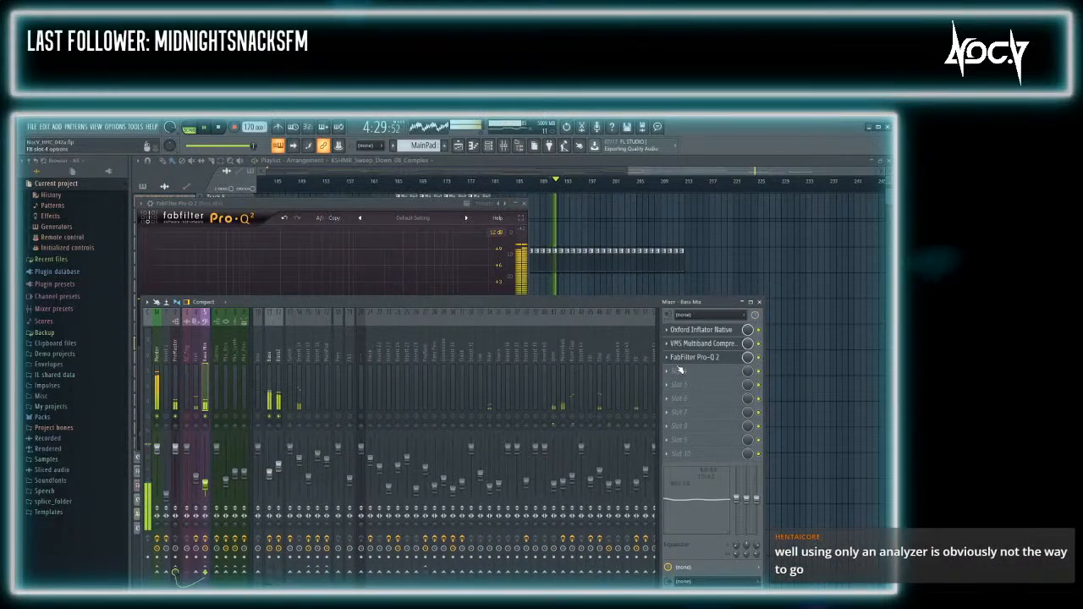
{"action": "left_click", "coordinate": [713, 361]}
{"action": "left_click", "coordinate": [713, 358]}
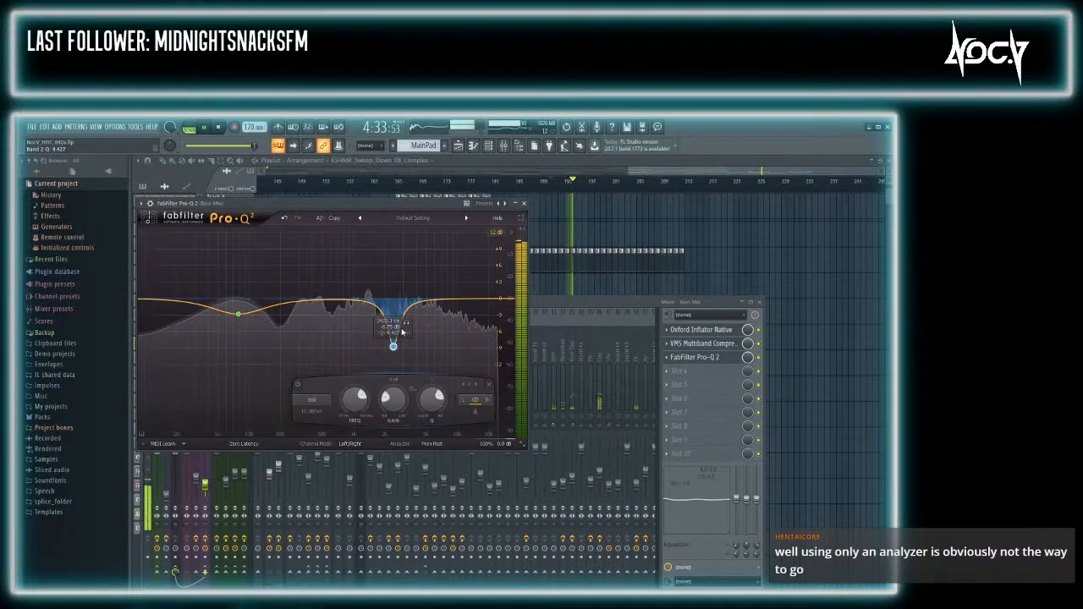
{"action": "left_click_drag", "start_coordinate": [407, 328], "coordinate": [373, 328]}
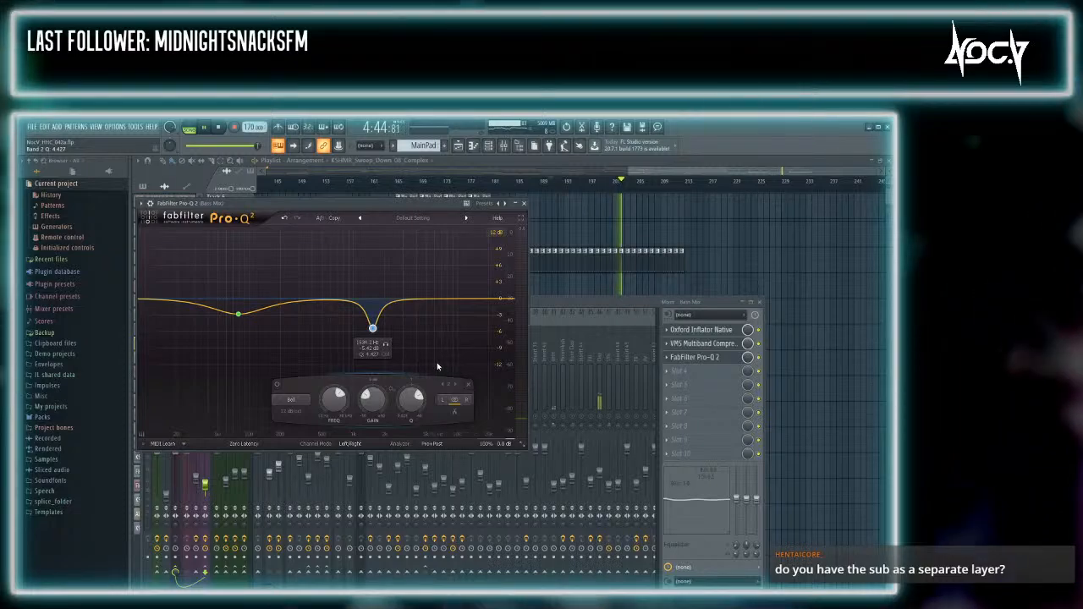
{"action": "key", "text": "space"}
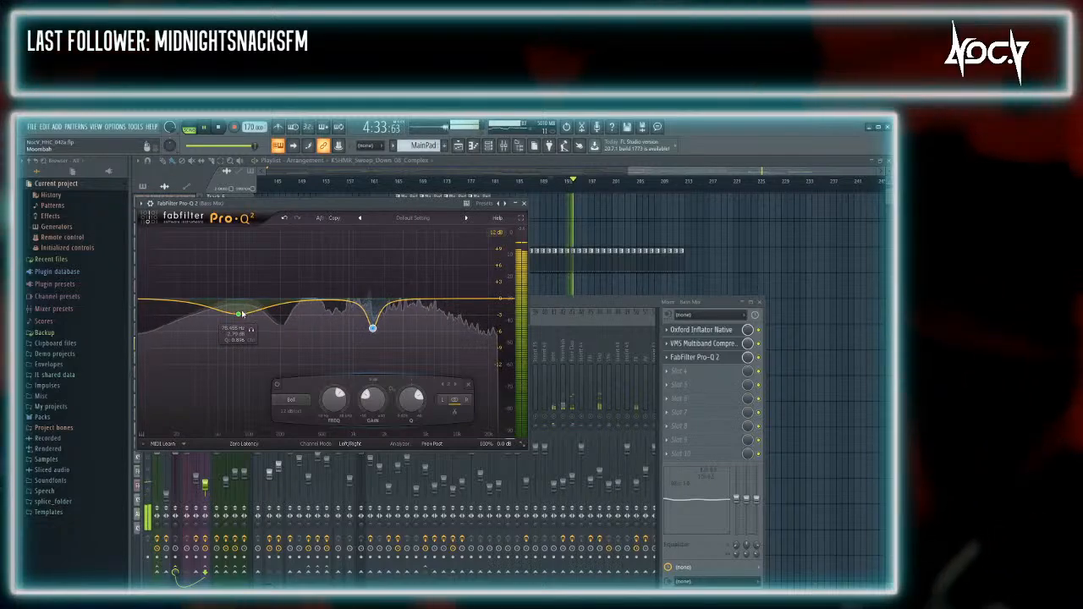
{"action": "left_click_drag", "start_coordinate": [238, 314], "coordinate": [237, 307]}
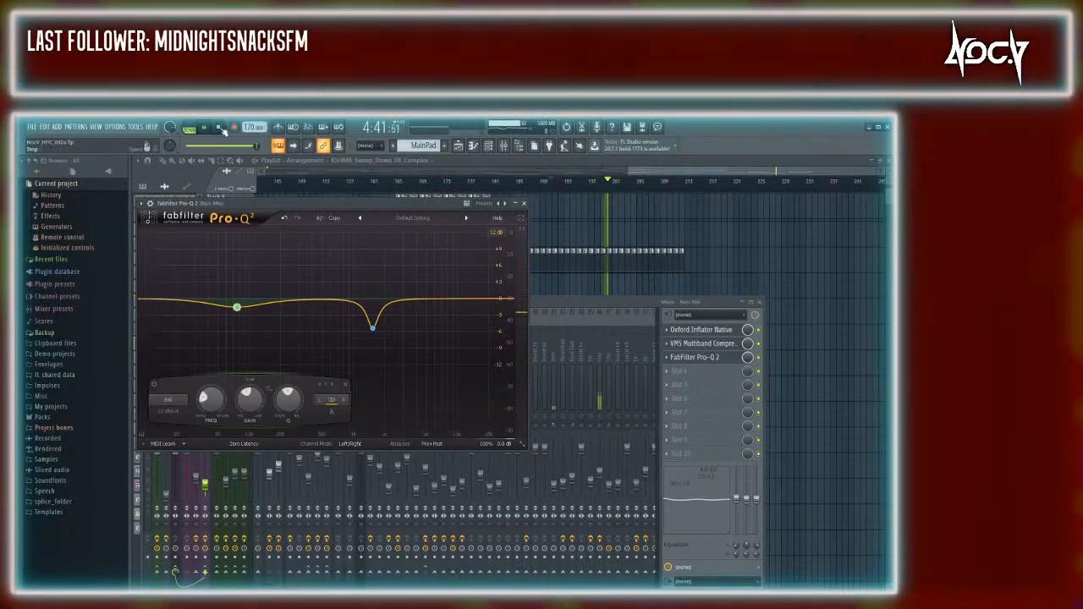
Compare the Bass2, Kick and Bass mixer tracks and their effects during playback of the drop
{"action": "left_click", "coordinate": [599, 303]}
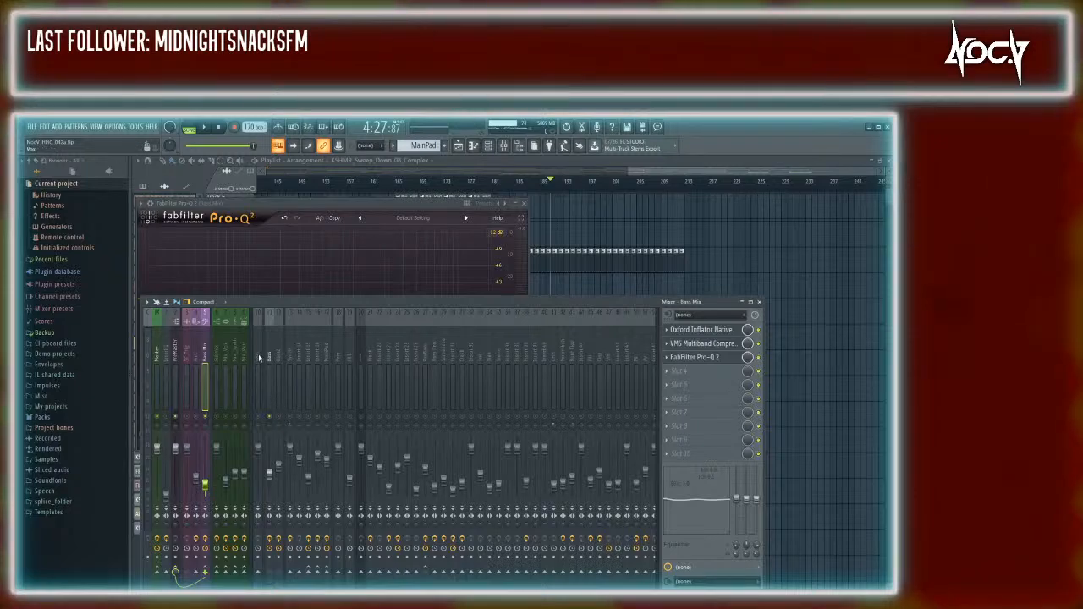
{"action": "left_click", "coordinate": [279, 350]}
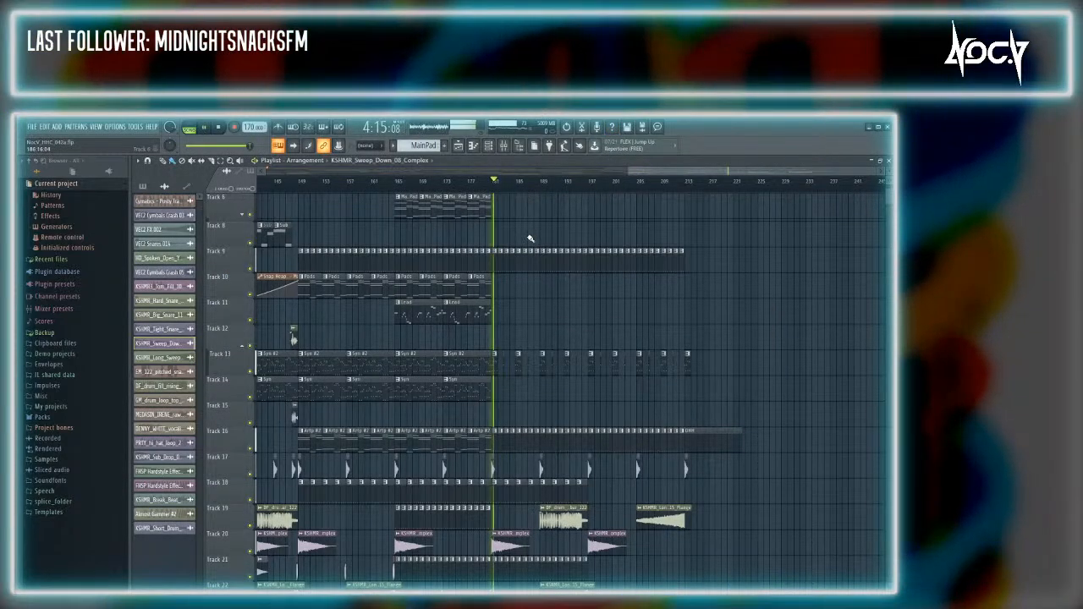
{"action": "key", "text": "F9"}
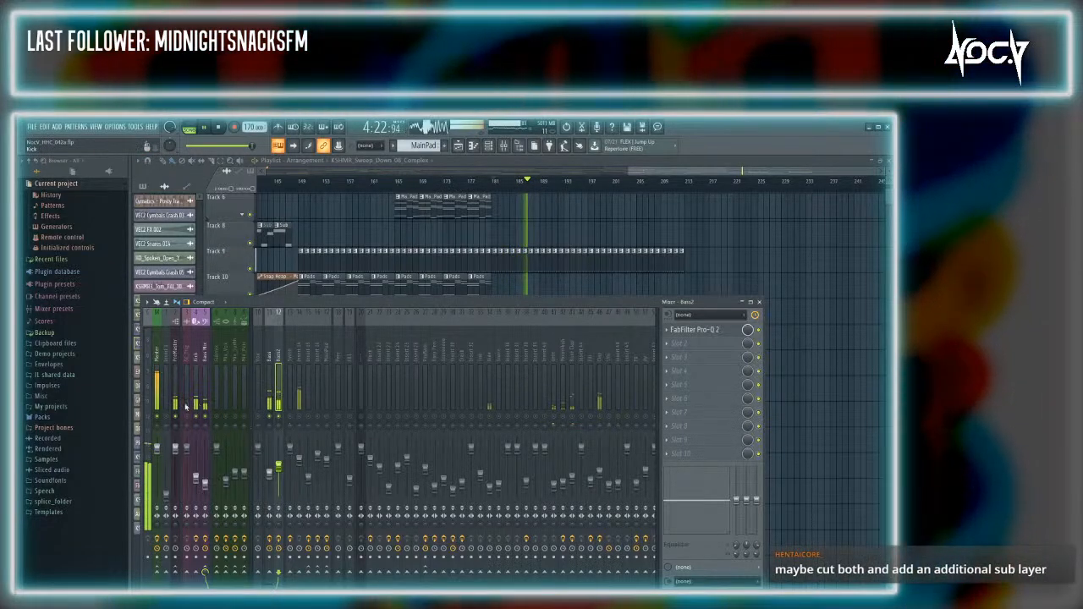
{"action": "left_click", "coordinate": [196, 403]}
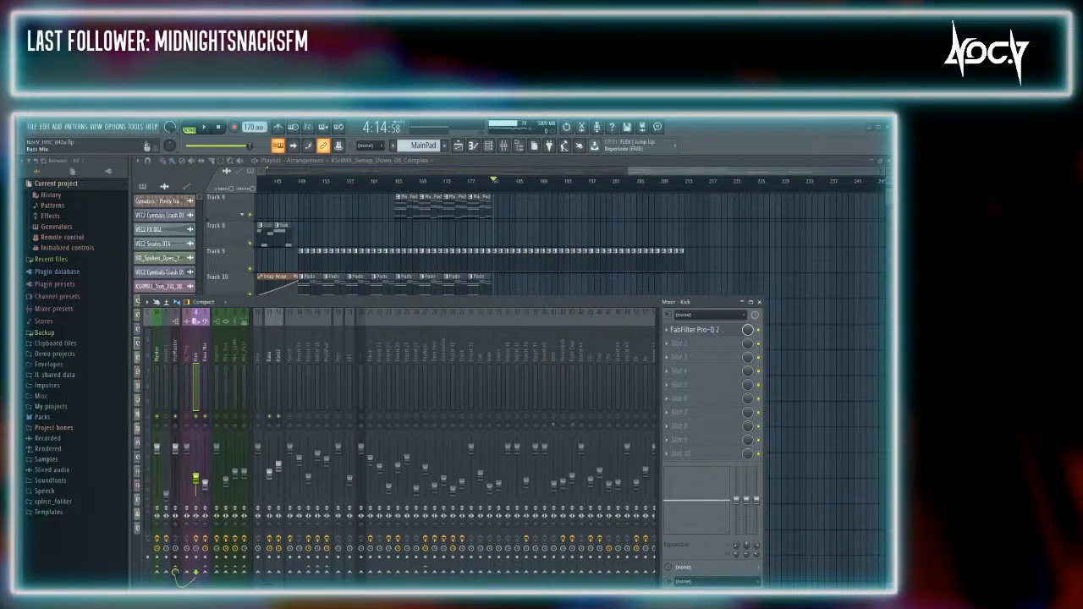
{"action": "left_click", "coordinate": [271, 364]}
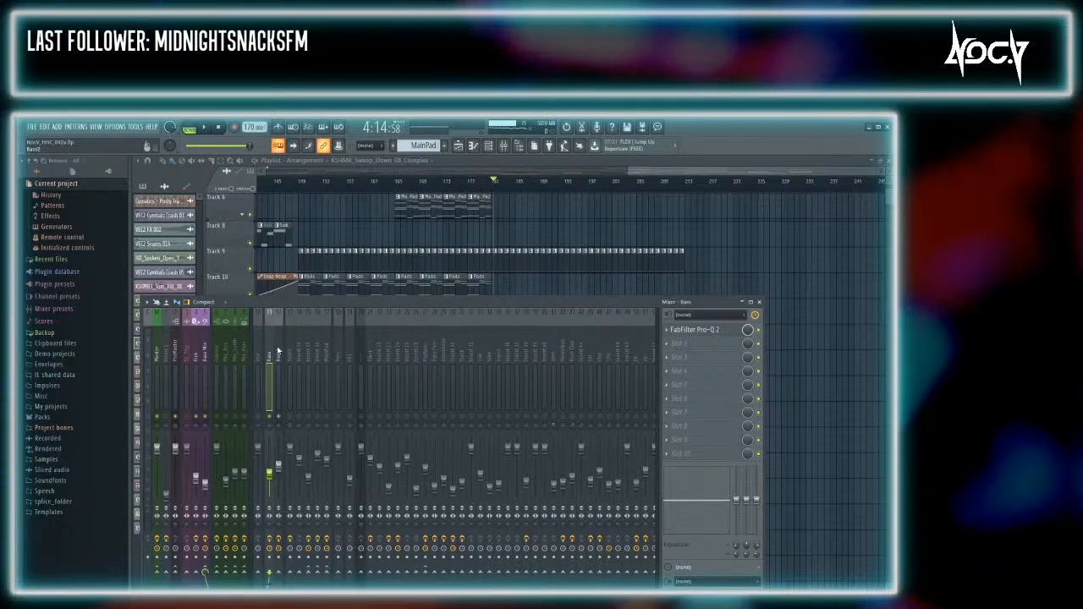
Find the Bass pattern clips in the playlist, open the pattern in the piano roll and show its channels in the channel rack
{"action": "key", "text": "F9"}
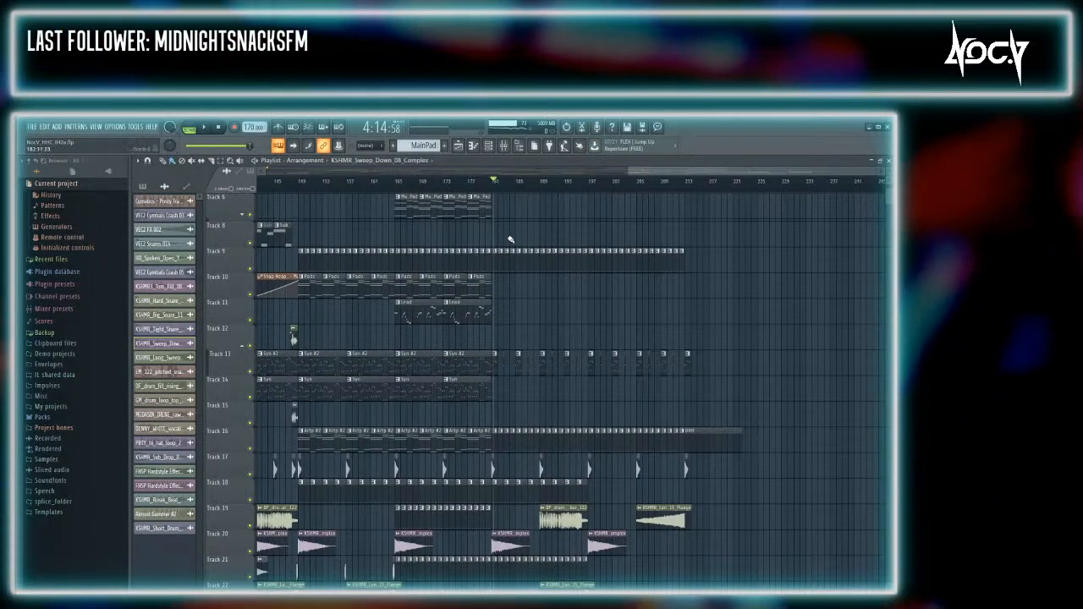
{"action": "scroll", "coordinate": [518, 355], "scroll_direction": "up", "scroll_amount": 4}
{"action": "scroll", "coordinate": [519, 429], "scroll_direction": "down", "scroll_amount": 2}
{"action": "scroll", "coordinate": [519, 428], "scroll_direction": "up", "scroll_amount": 4}
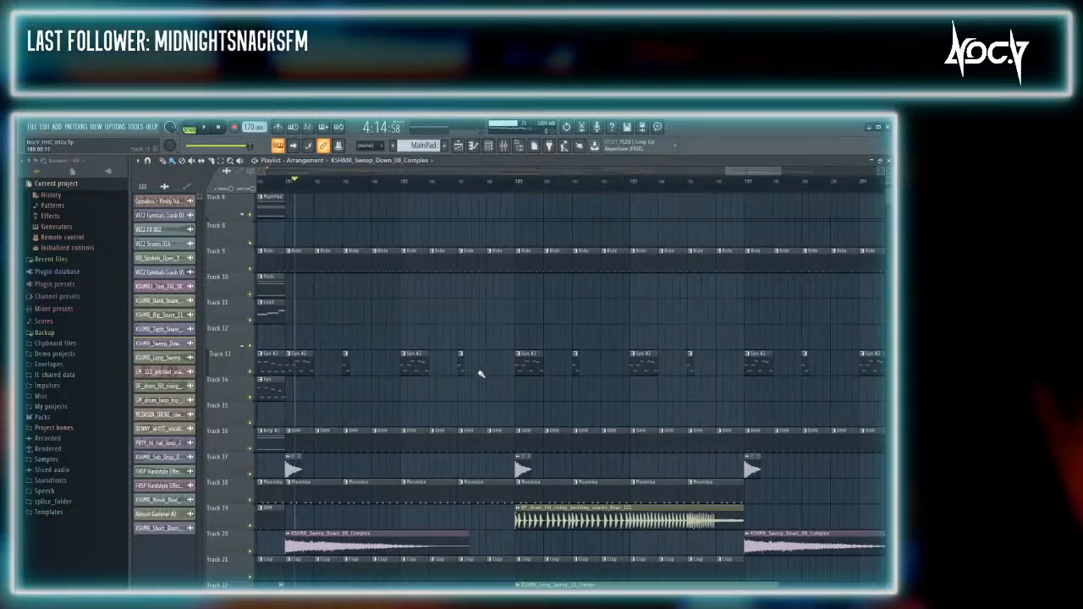
{"action": "scroll", "coordinate": [476, 339], "scroll_direction": "up", "scroll_amount": 3}
{"action": "double_click", "coordinate": [463, 280]}
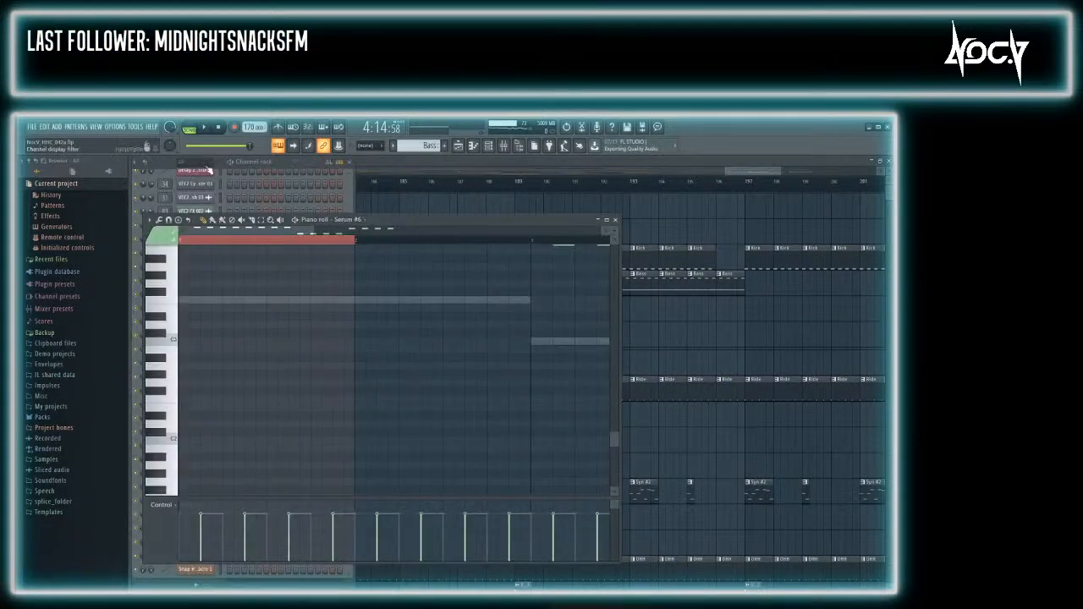
{"action": "left_click", "coordinate": [287, 162]}
Move an empty mixer insert next to Bass2, name it Sub and route it to the Bass Mix
{"action": "key", "text": "F9"}
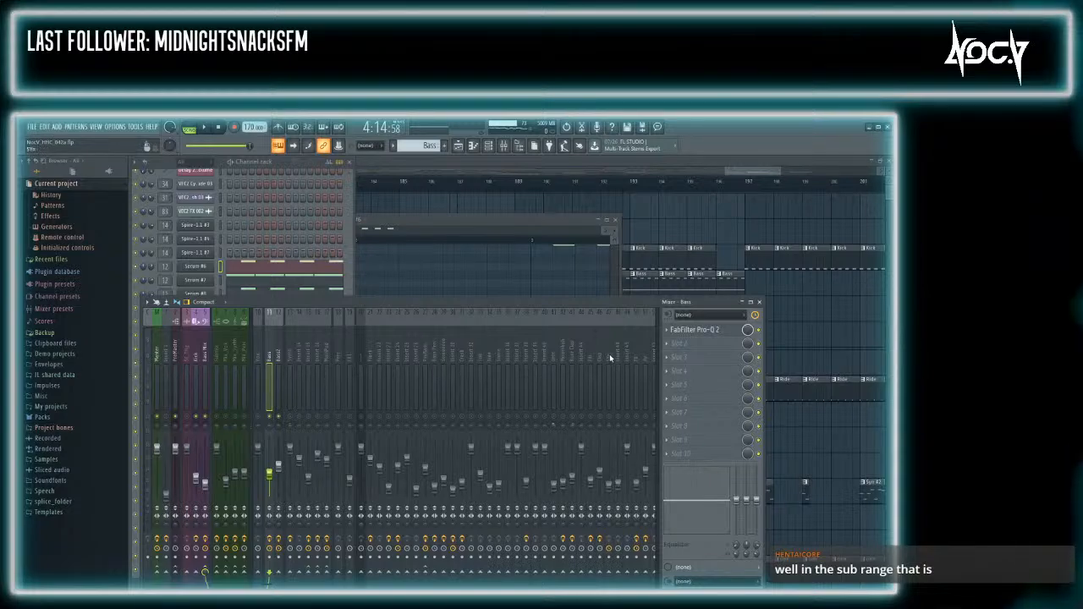
{"action": "scroll", "coordinate": [610, 354], "scroll_direction": "down", "scroll_amount": 10}
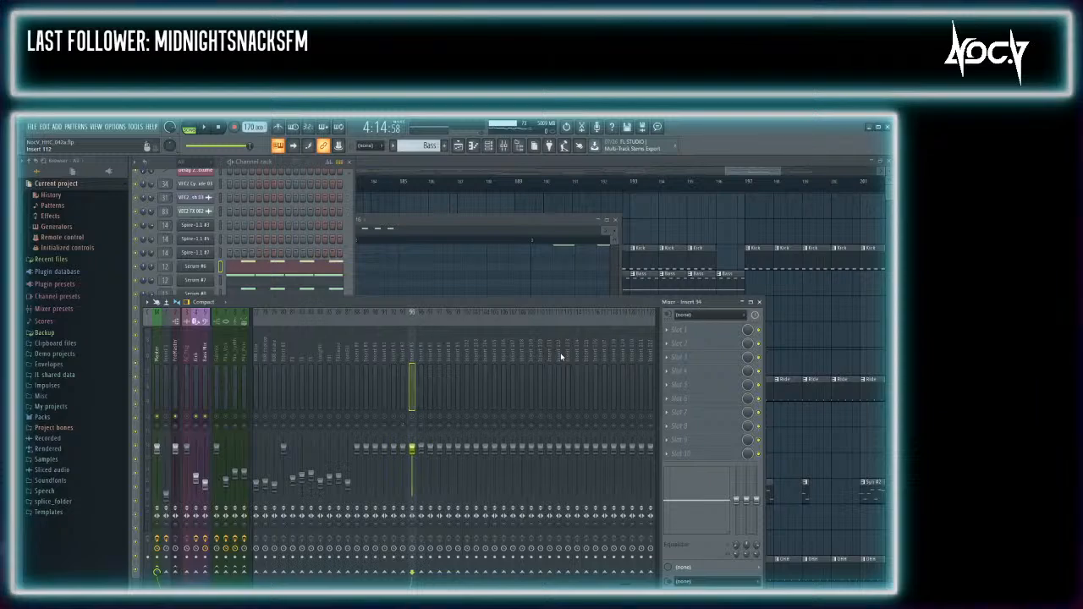
{"action": "key", "text": "alt+Left"}
{"action": "key", "text": "alt+Left"}
{"action": "key", "text": "alt+Left"}
{"action": "key", "text": "alt+Left"}
{"action": "key", "text": "alt+Left"}
{"action": "key", "text": "alt+Left"}
{"action": "key", "text": "alt+Left"}
{"action": "key", "text": "alt+Left"}
{"action": "key", "text": "alt+Left"}
{"action": "key", "text": "alt+Left"}
{"action": "key", "text": "alt+Left"}
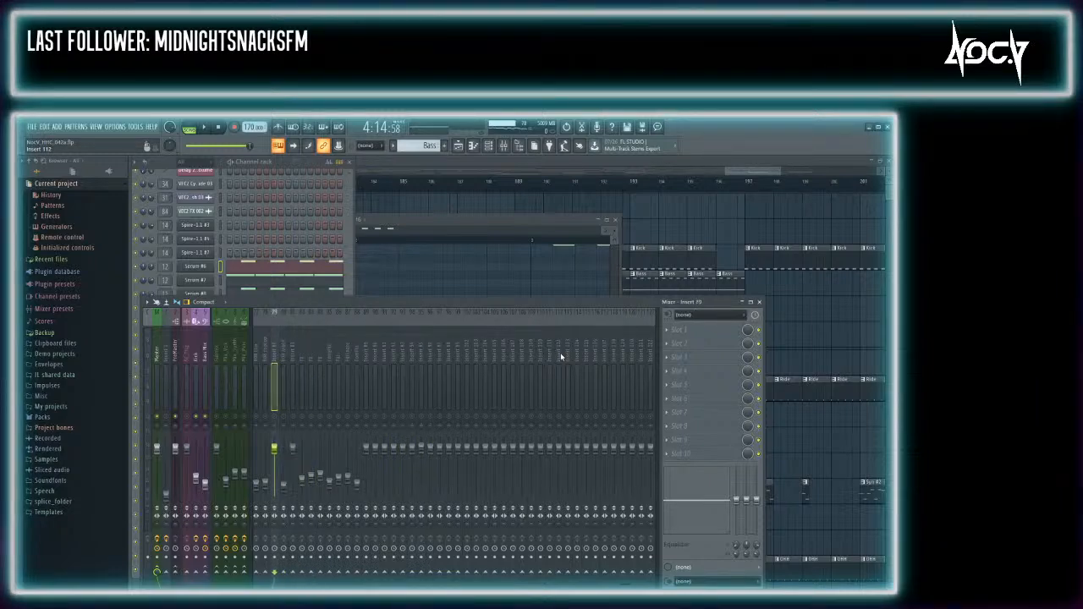
{"action": "key", "text": "alt+Left"}
{"action": "key", "text": "alt+Left"}
{"action": "key", "text": "alt+Left"}
{"action": "key", "text": "alt+Left"}
{"action": "key", "text": "alt+Left"}
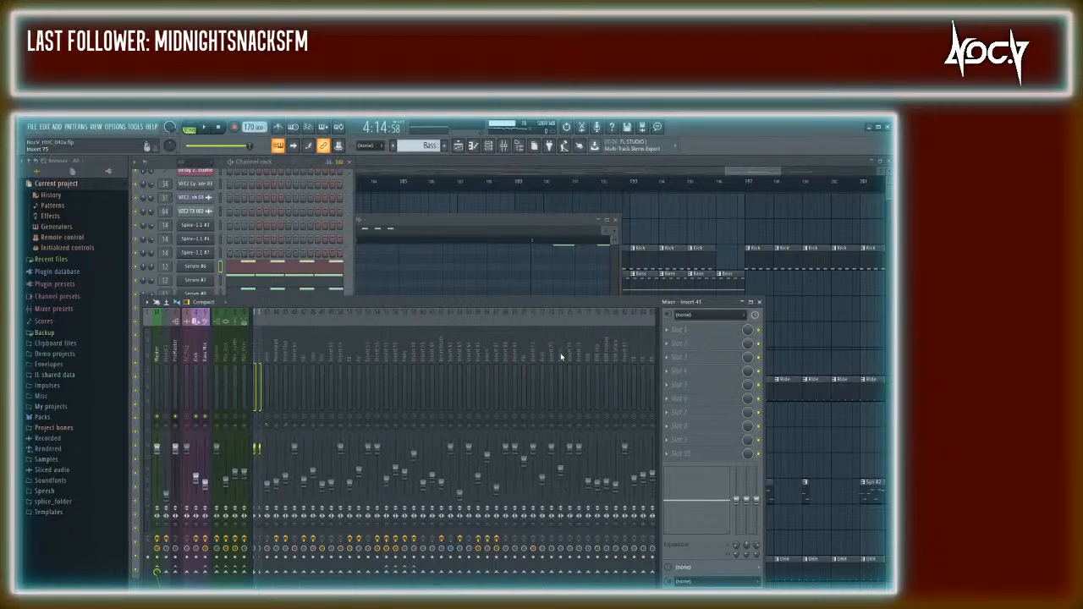
{"action": "key", "text": "alt+Left"}
{"action": "key", "text": "alt+Left"}
{"action": "key", "text": "alt+Left"}
{"action": "key", "text": "alt+Left"}
{"action": "key", "text": "alt+Left"}
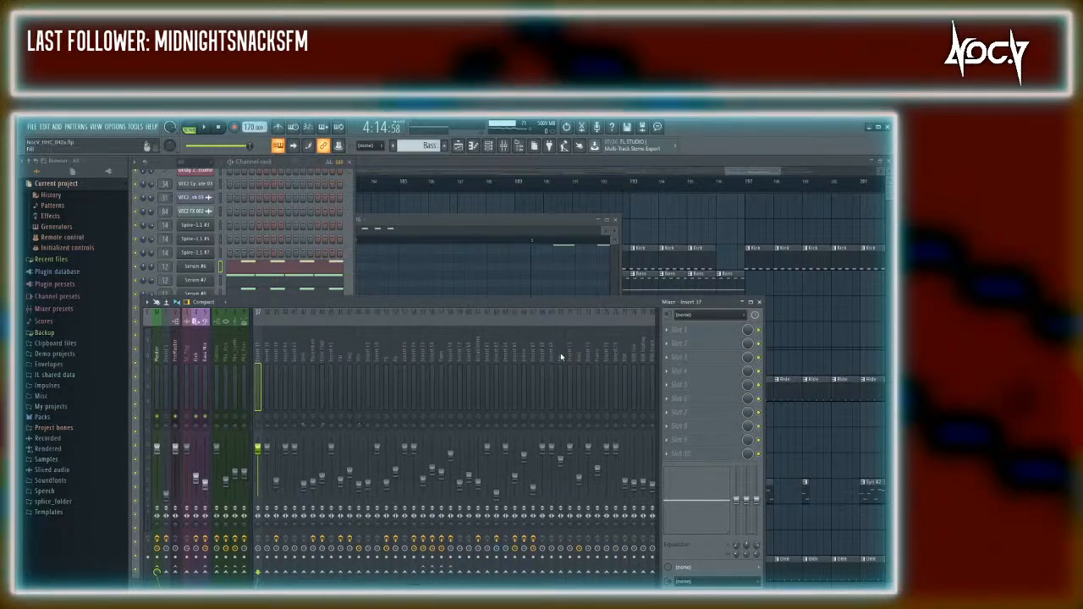
{"action": "key", "text": "alt+Right"}
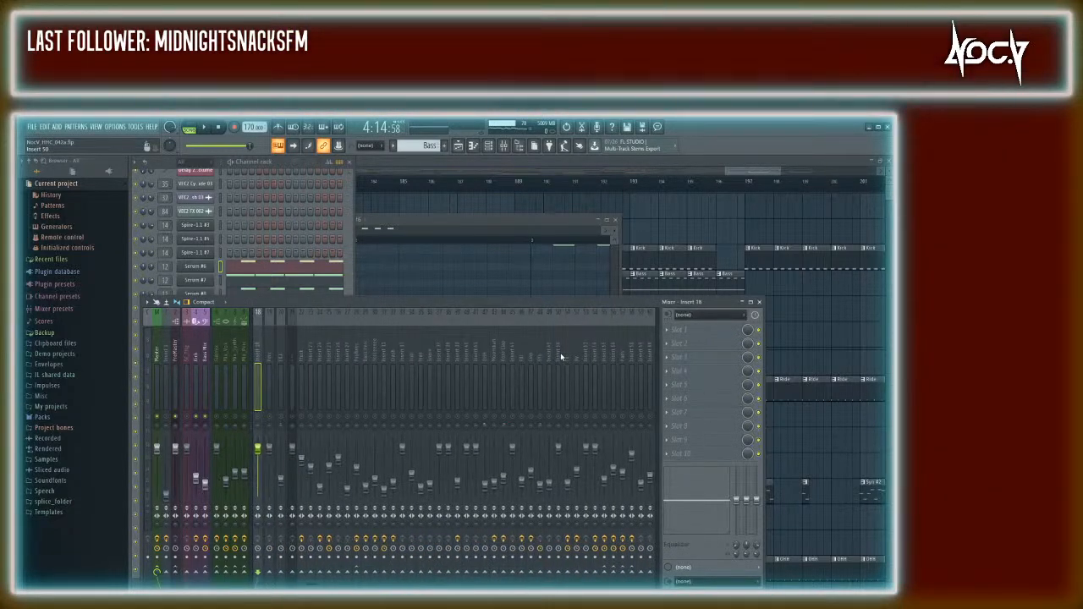
{"action": "key", "text": "alt+Left"}
{"action": "key", "text": "alt+Left"}
{"action": "key", "text": "alt+Left"}
{"action": "key", "text": "alt+Left"}
{"action": "key", "text": "alt+Left"}
{"action": "key", "text": "alt+Left"}
{"action": "key", "text": "alt+Left"}
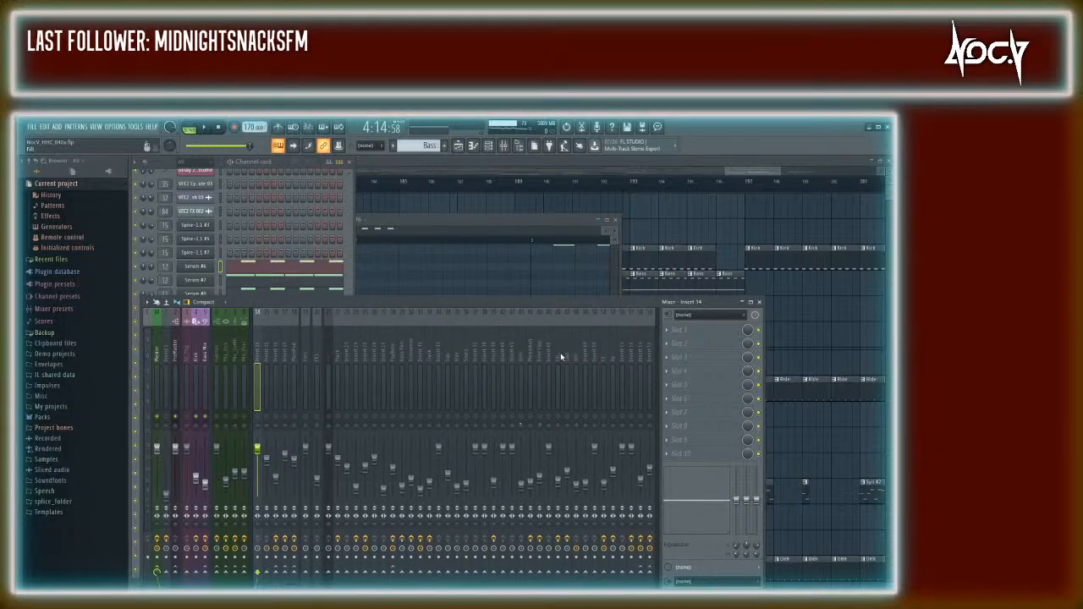
{"action": "key", "text": "alt+Right"}
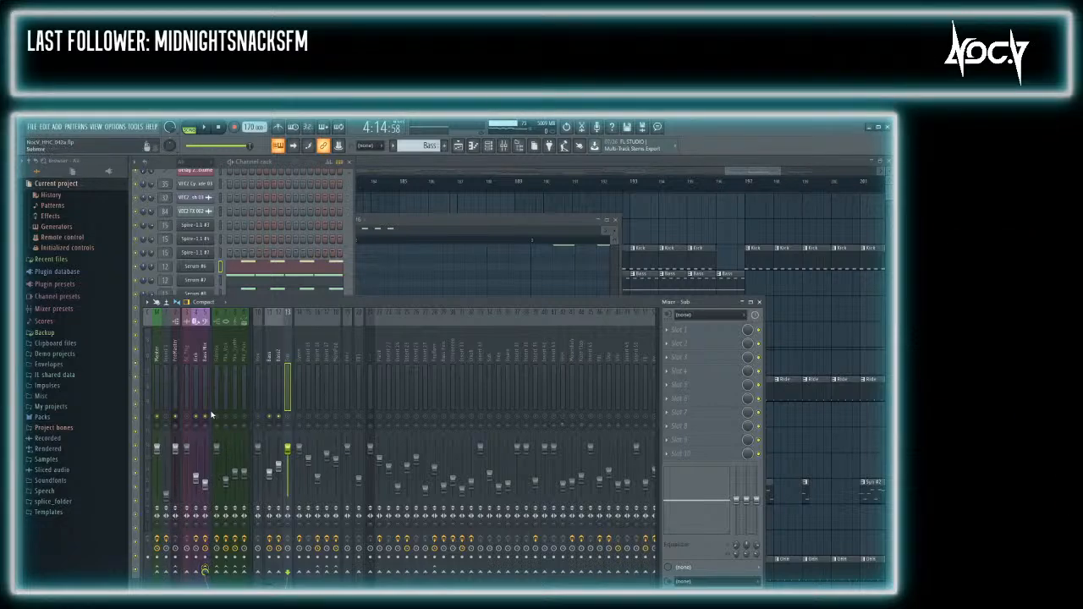
Check the VMS Multiband Compressor settings on the Bass Mix track
{"action": "left_click", "coordinate": [208, 359]}
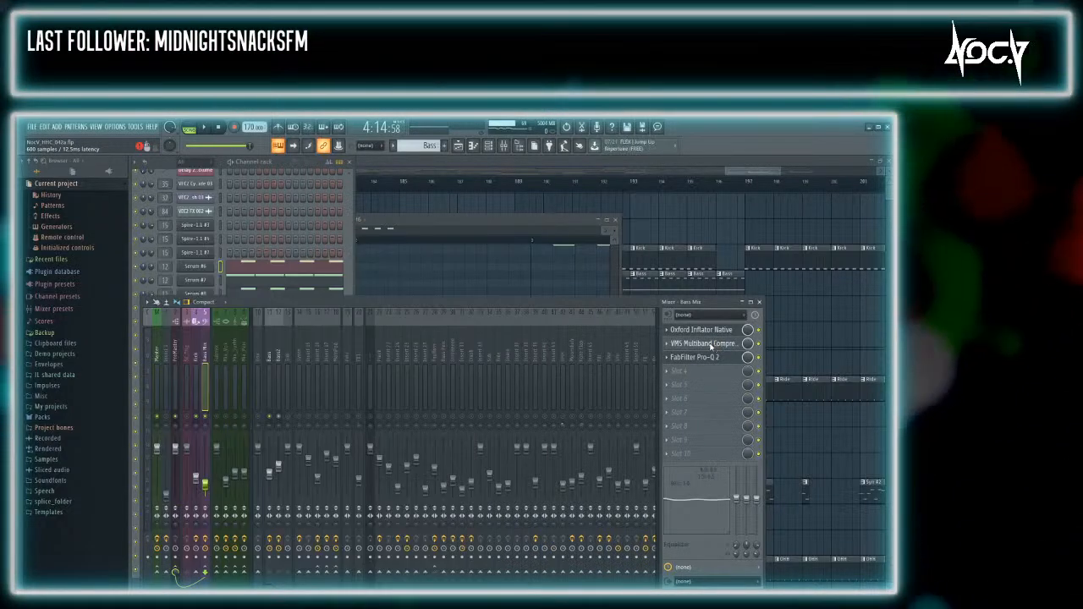
{"action": "left_click", "coordinate": [715, 343]}
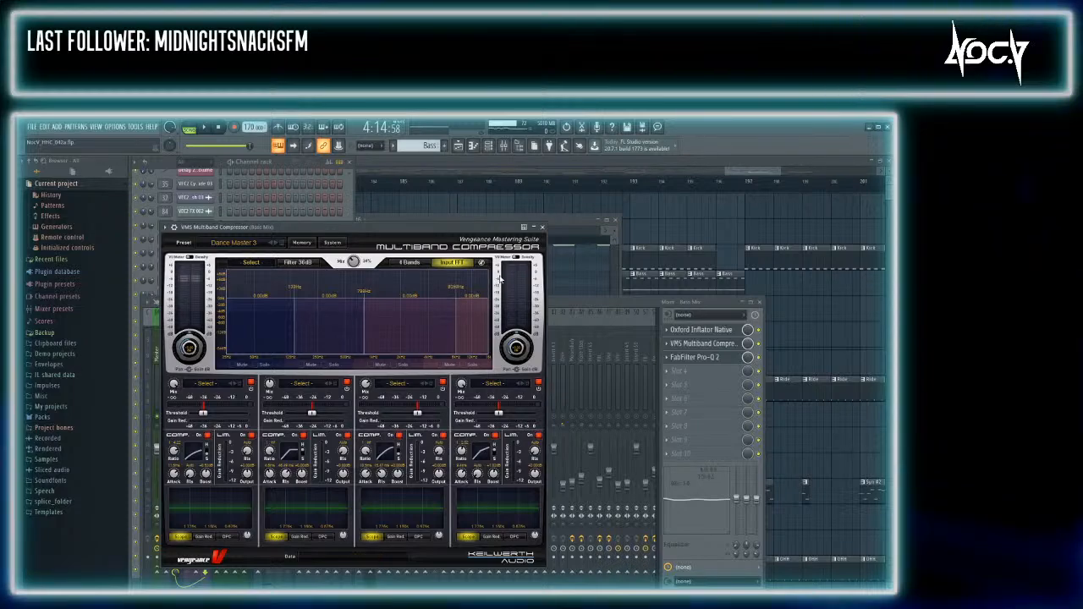
{"action": "left_click", "coordinate": [542, 227]}
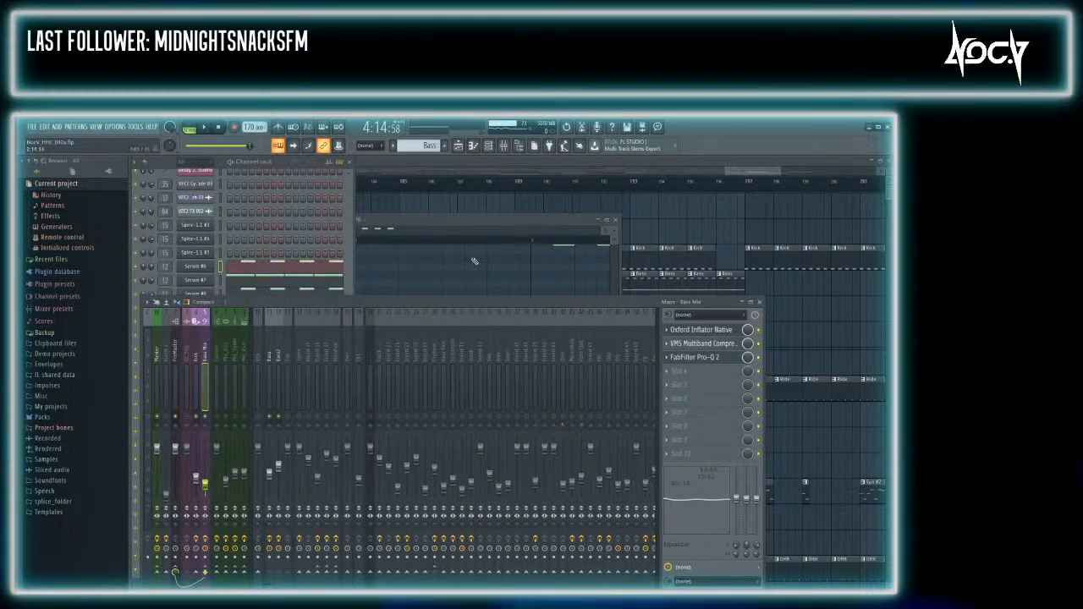
Add a low-cut band at about 100 Hz with a 36 dB/oct slope in the Bass track's Pro-Q 2
{"action": "left_click", "coordinate": [272, 359]}
{"action": "left_click", "coordinate": [692, 330]}
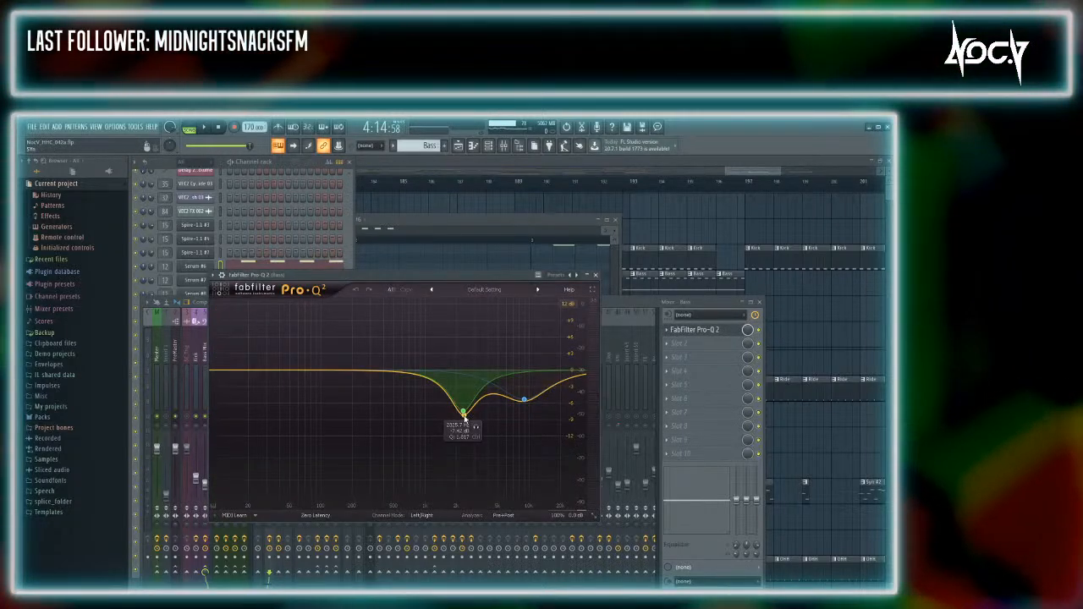
{"action": "left_click", "coordinate": [267, 373]}
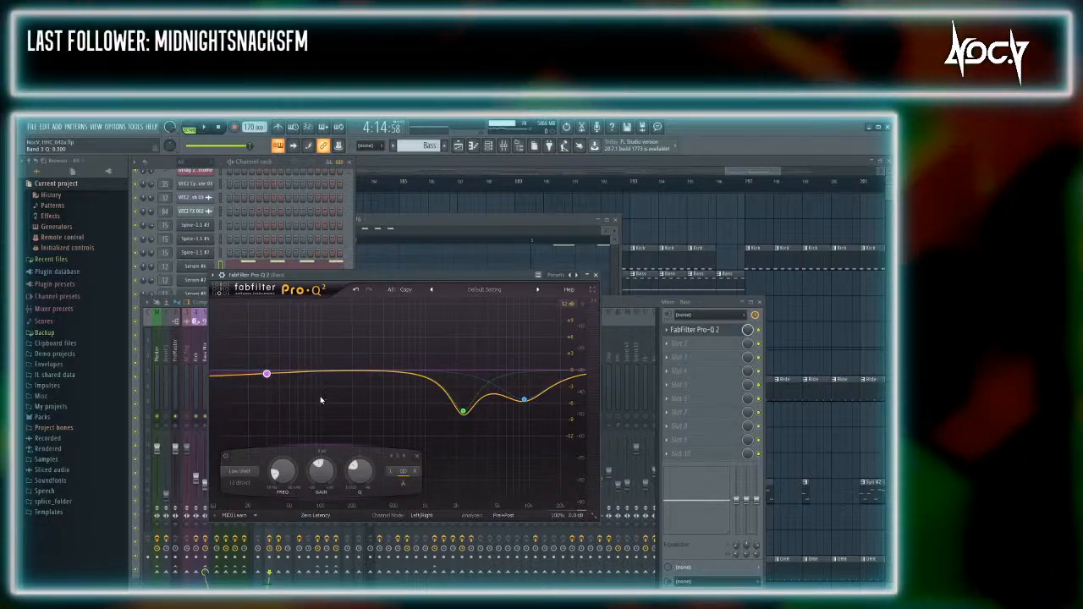
{"action": "left_click_drag", "start_coordinate": [266, 373], "coordinate": [321, 419]}
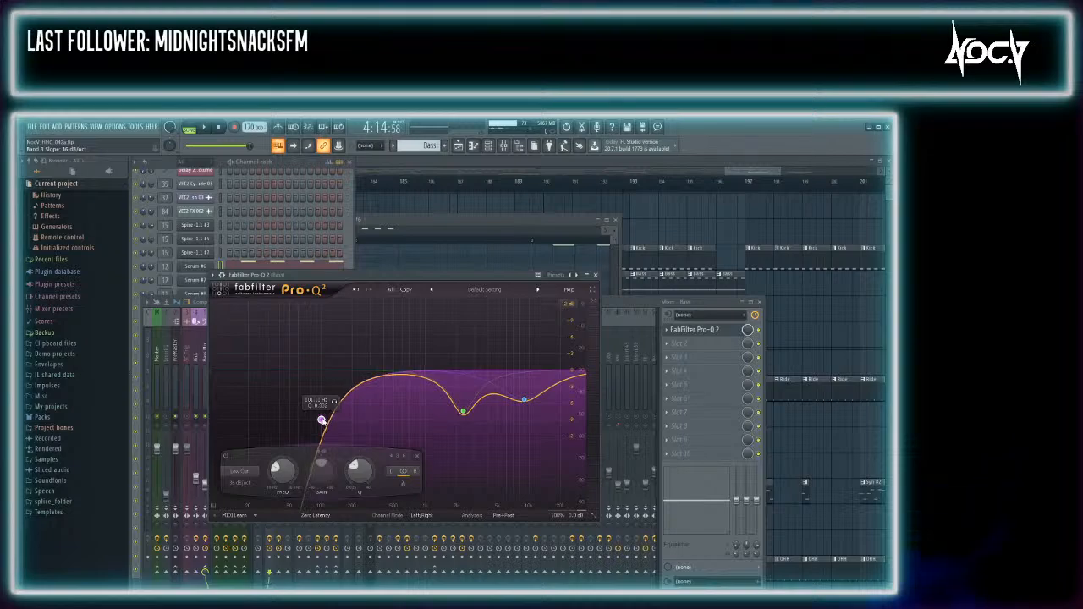
Audition the Bass pattern through the low cut, check the mixer levels and stop playback
{"action": "key", "text": "space"}
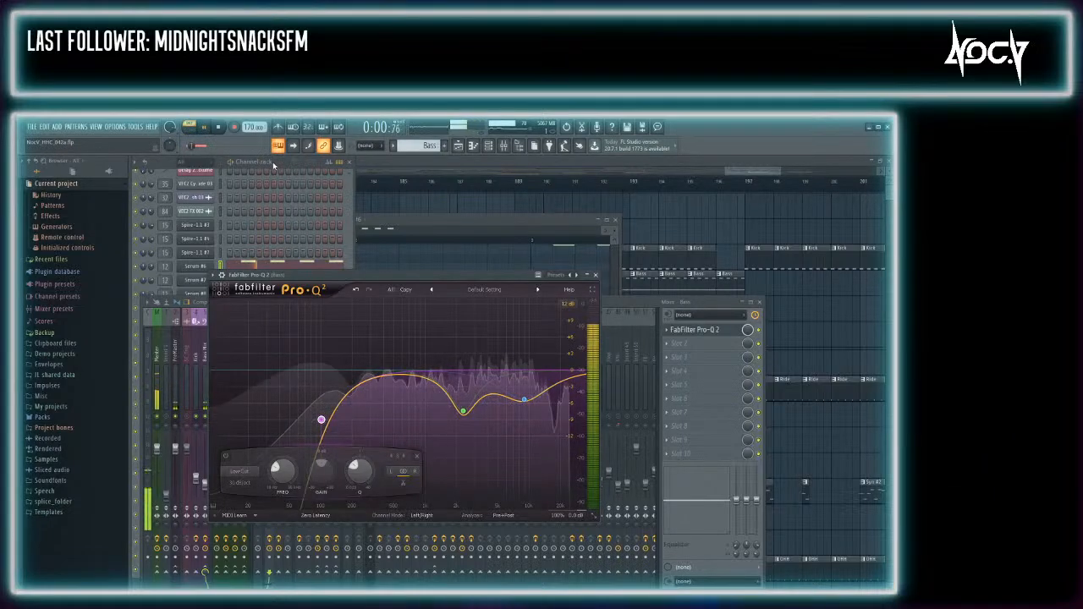
{"action": "left_click", "coordinate": [272, 162]}
{"action": "left_click", "coordinate": [364, 398]}
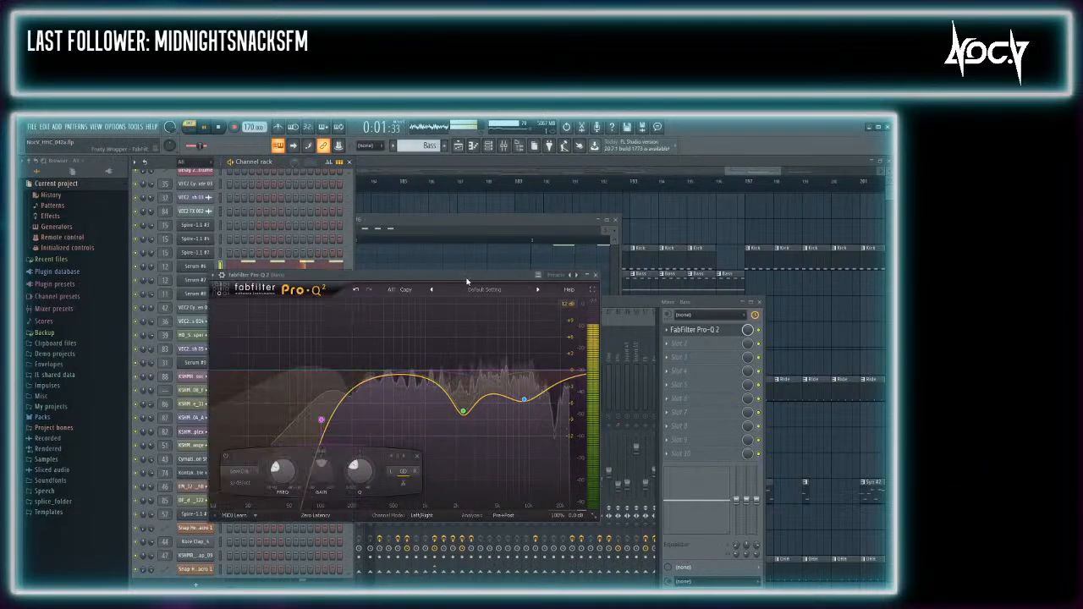
{"action": "left_click", "coordinate": [630, 304]}
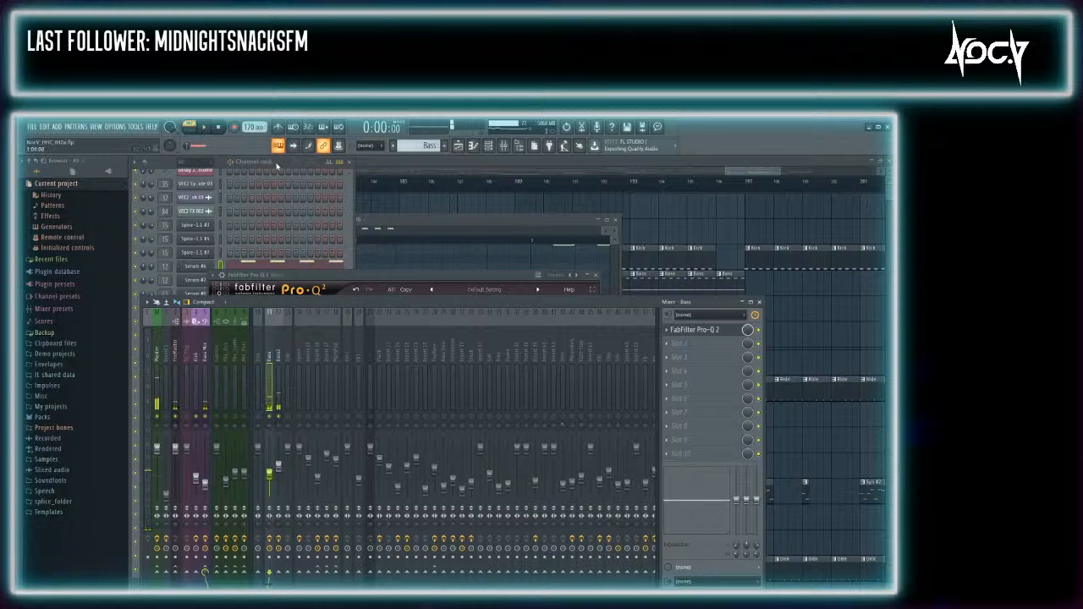
Add a 3x Osc instrument to the channel rack and adjust the coarse pitch of its second oscillator
{"action": "left_click", "coordinate": [276, 165]}
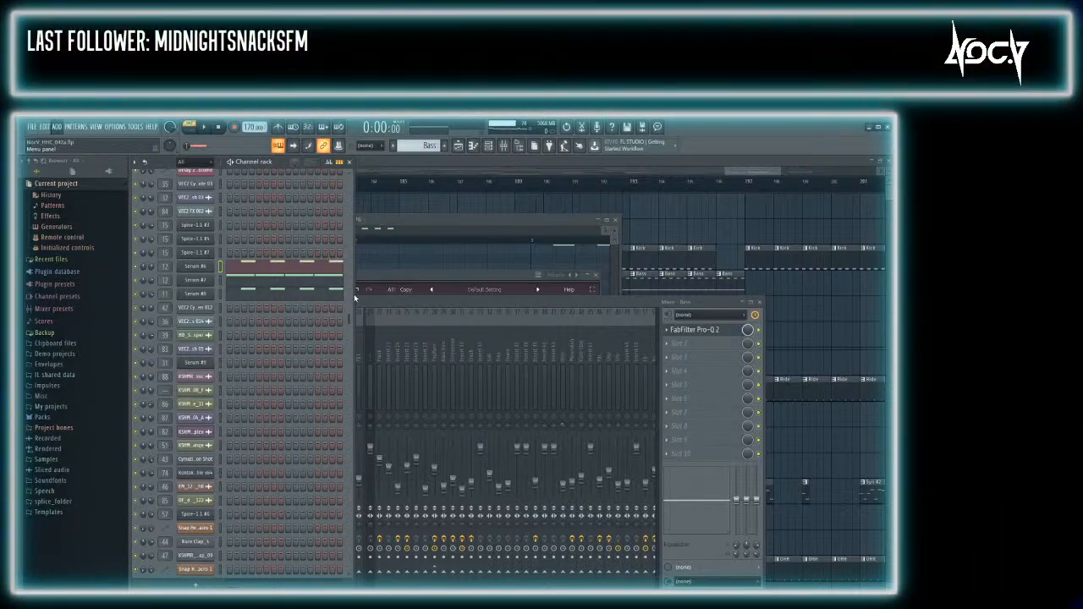
{"action": "left_click", "coordinate": [350, 293]}
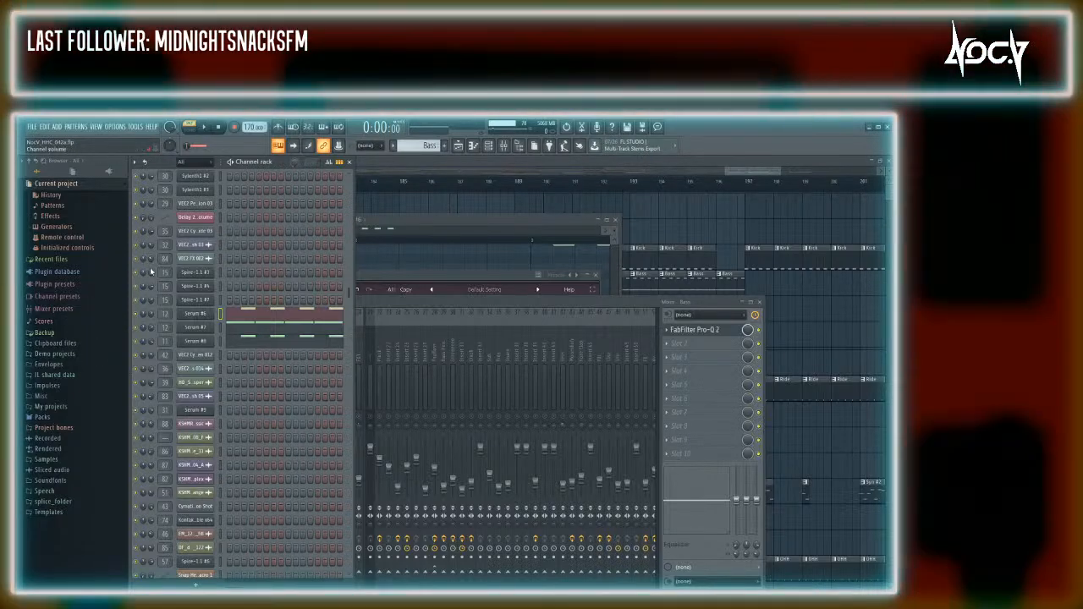
{"action": "scroll", "coordinate": [136, 347], "scroll_direction": "down", "scroll_amount": 6}
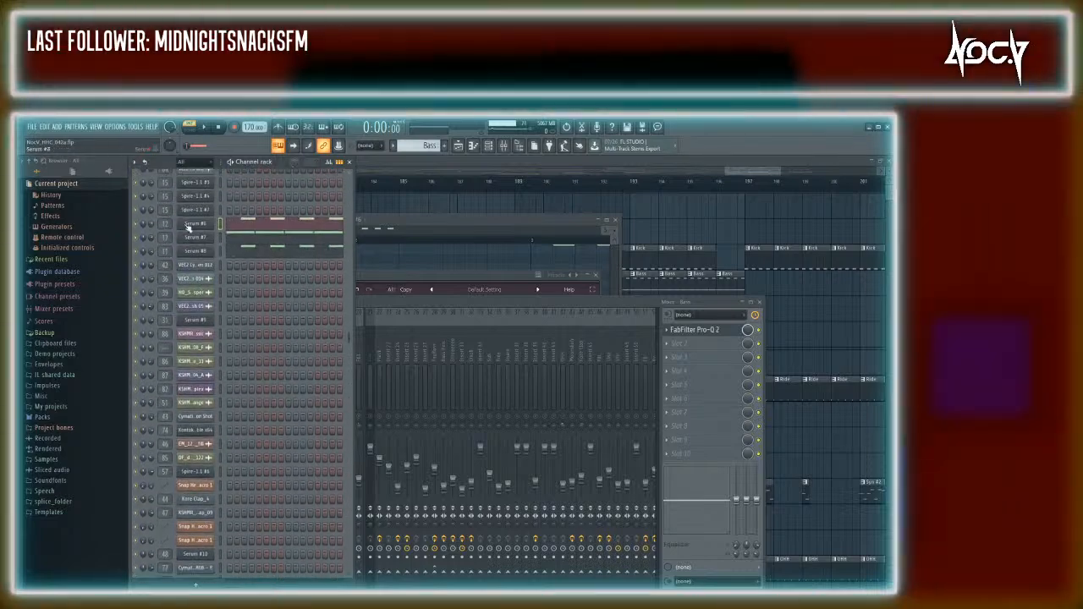
{"action": "scroll", "coordinate": [187, 227], "scroll_direction": "up", "scroll_amount": 20}
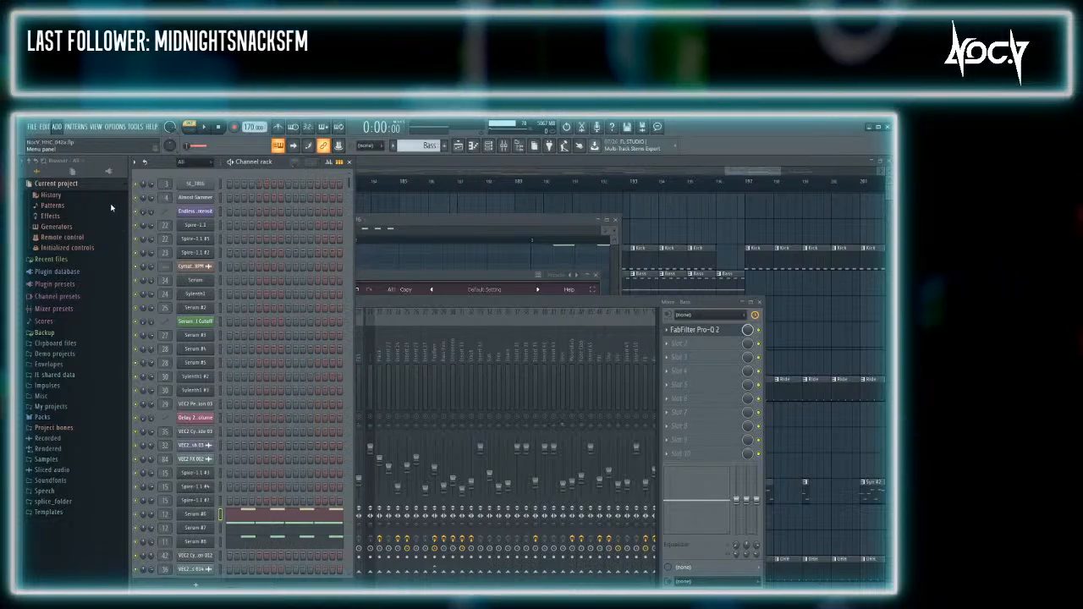
{"action": "left_click", "coordinate": [163, 310]}
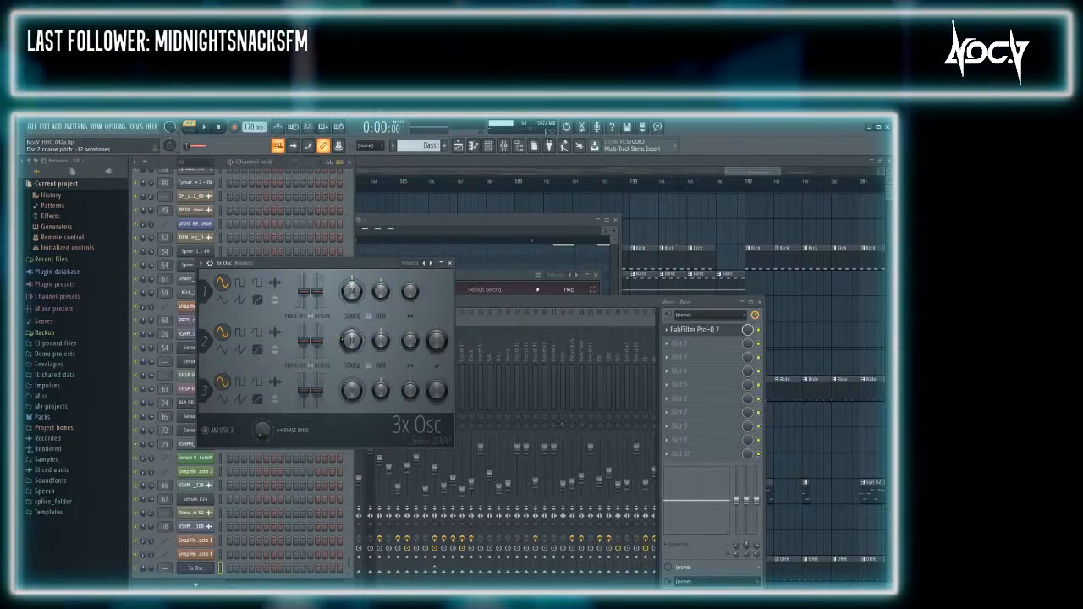
{"action": "left_click_drag", "start_coordinate": [351, 334], "coordinate": [348, 368]}
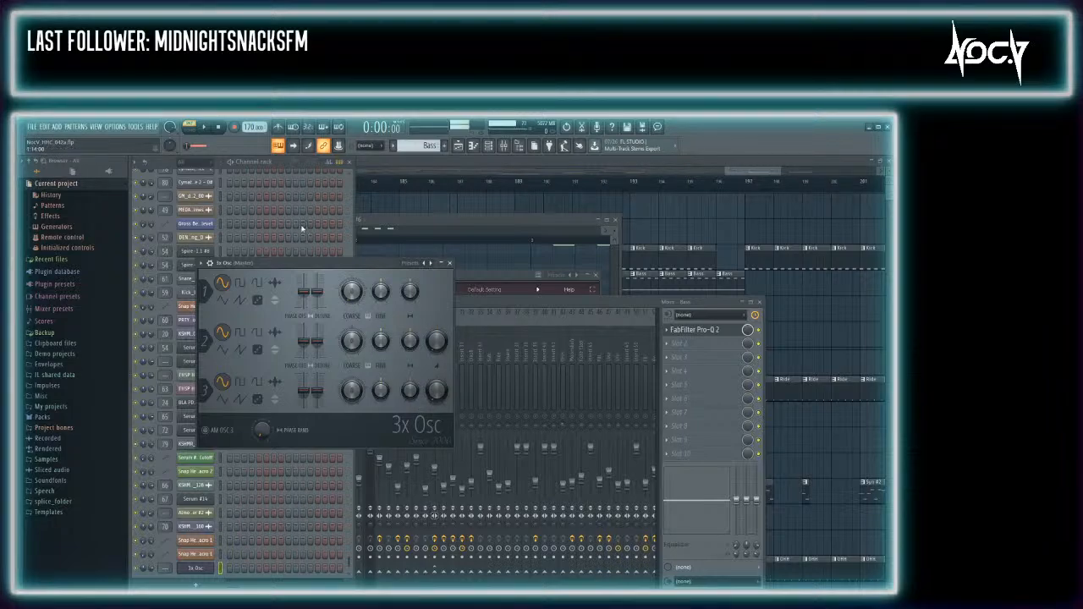
Route the 3x Osc channel to mixer insert 13, Sub
{"action": "left_click", "coordinate": [276, 168]}
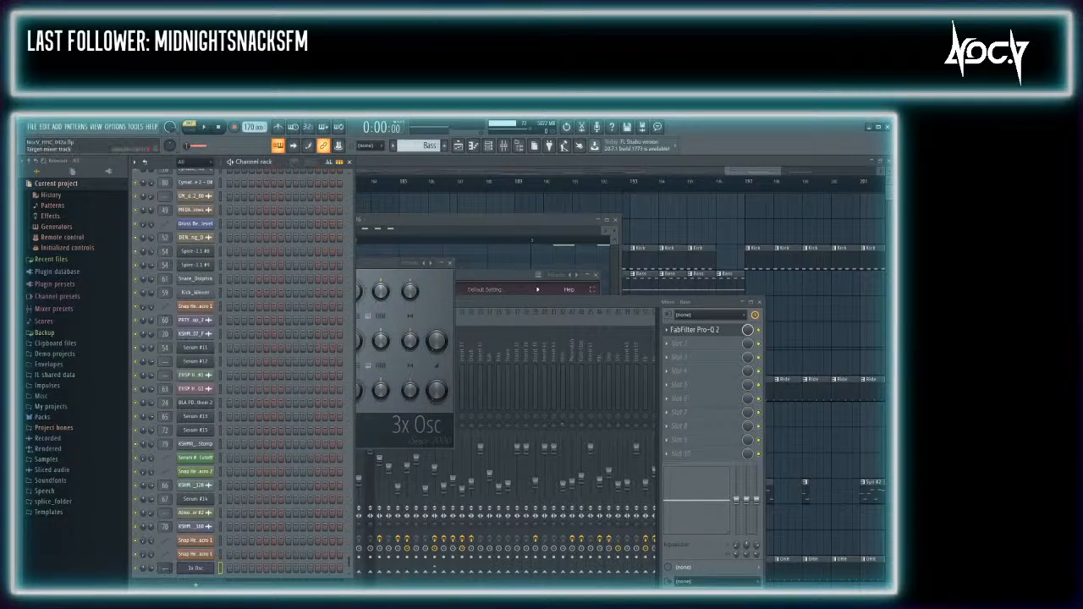
{"action": "left_click_drag", "start_coordinate": [165, 568], "coordinate": [165, 543]}
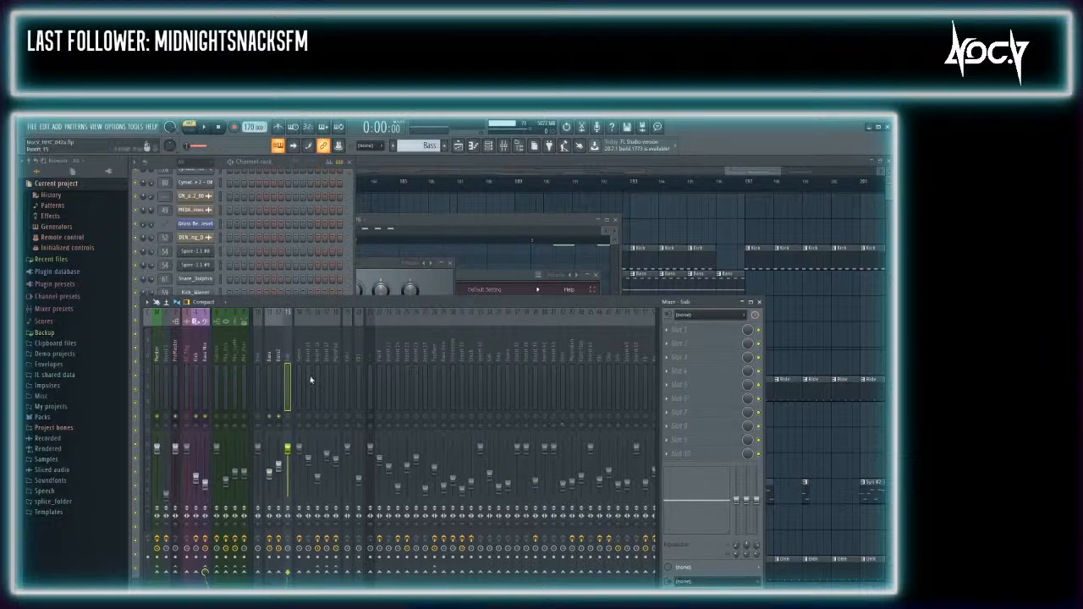
{"action": "left_click", "coordinate": [292, 420]}
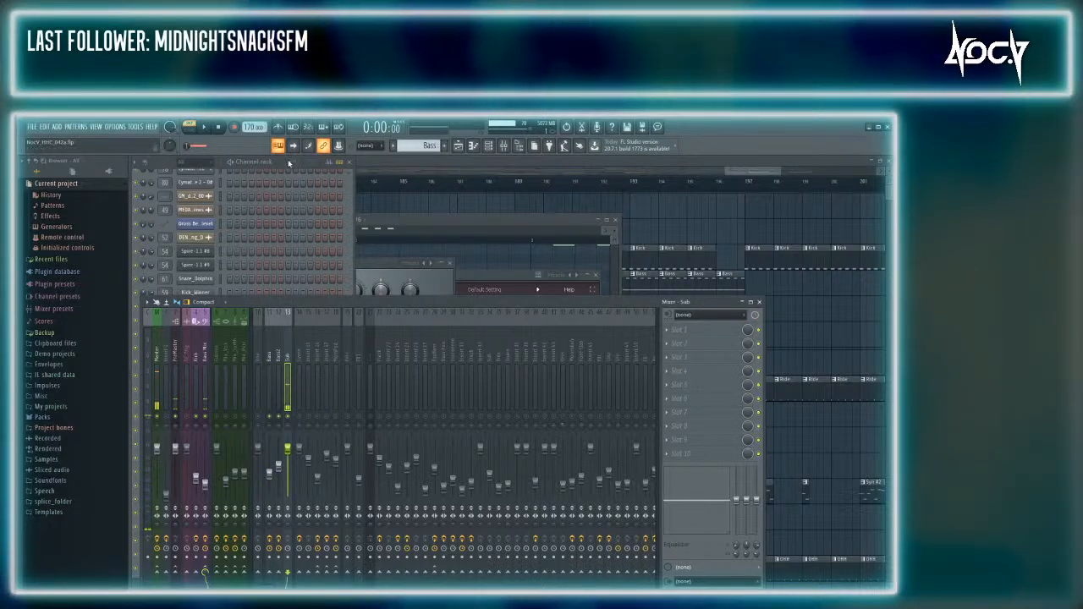
Draw short offbeat F3 notes across the first two bars of 3x Osc's piano roll, an octave below the ghost notes
{"action": "left_click", "coordinate": [290, 163]}
{"action": "scroll", "coordinate": [254, 381], "scroll_direction": "up", "scroll_amount": 15}
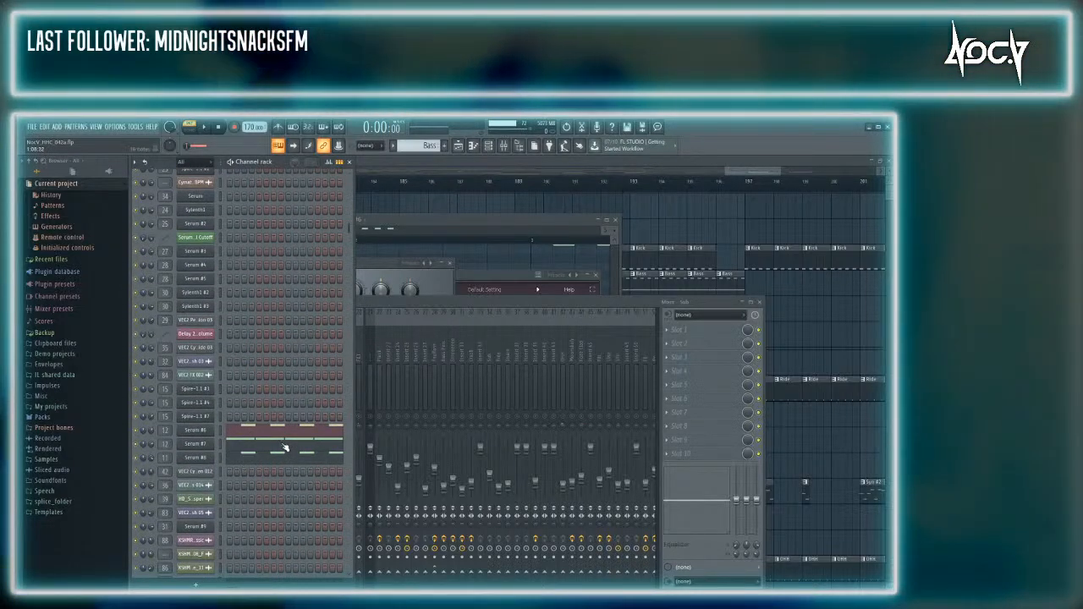
{"action": "scroll", "coordinate": [265, 462], "scroll_direction": "down", "scroll_amount": 3}
{"action": "scroll", "coordinate": [265, 462], "scroll_direction": "down", "scroll_amount": 15}
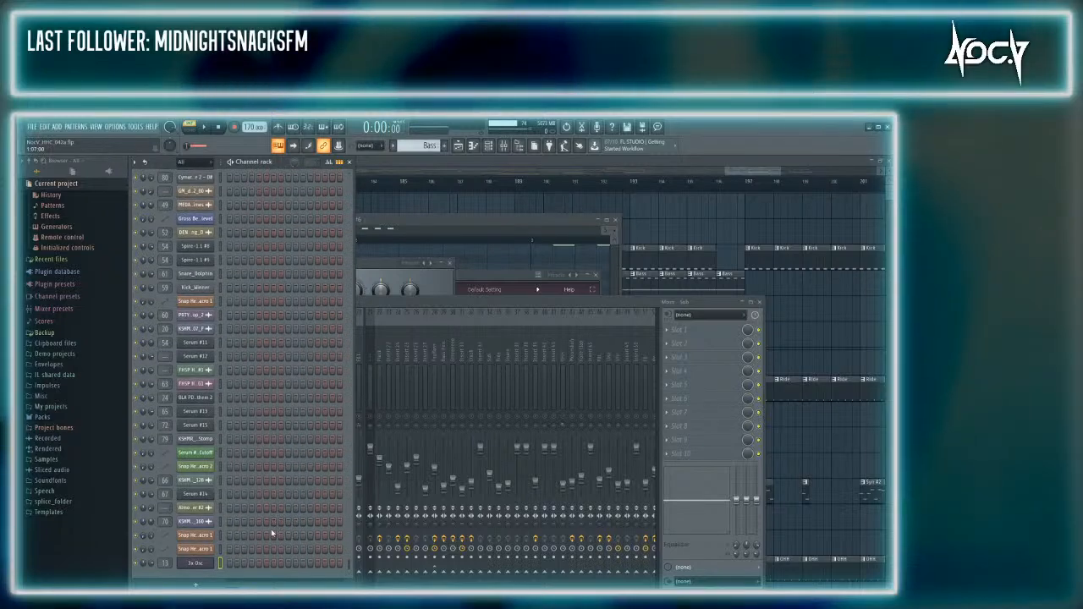
{"action": "key", "text": "F7"}
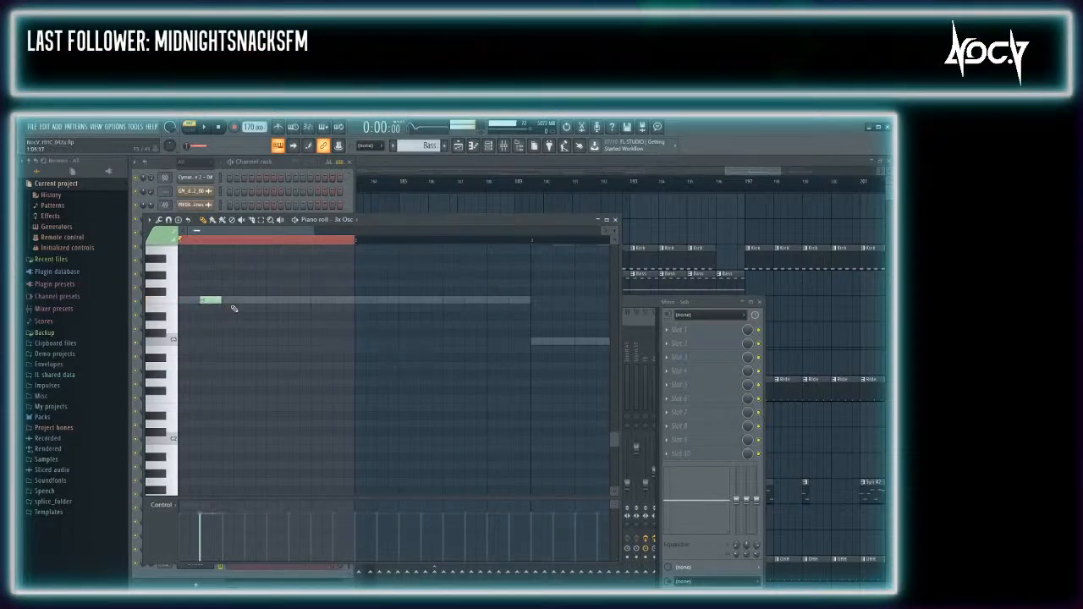
{"action": "scroll", "coordinate": [254, 333], "scroll_direction": "up", "scroll_amount": 3}
{"action": "scroll", "coordinate": [248, 345], "scroll_direction": "down", "scroll_amount": 3}
{"action": "scroll", "coordinate": [243, 361], "scroll_direction": "up", "scroll_amount": 4}
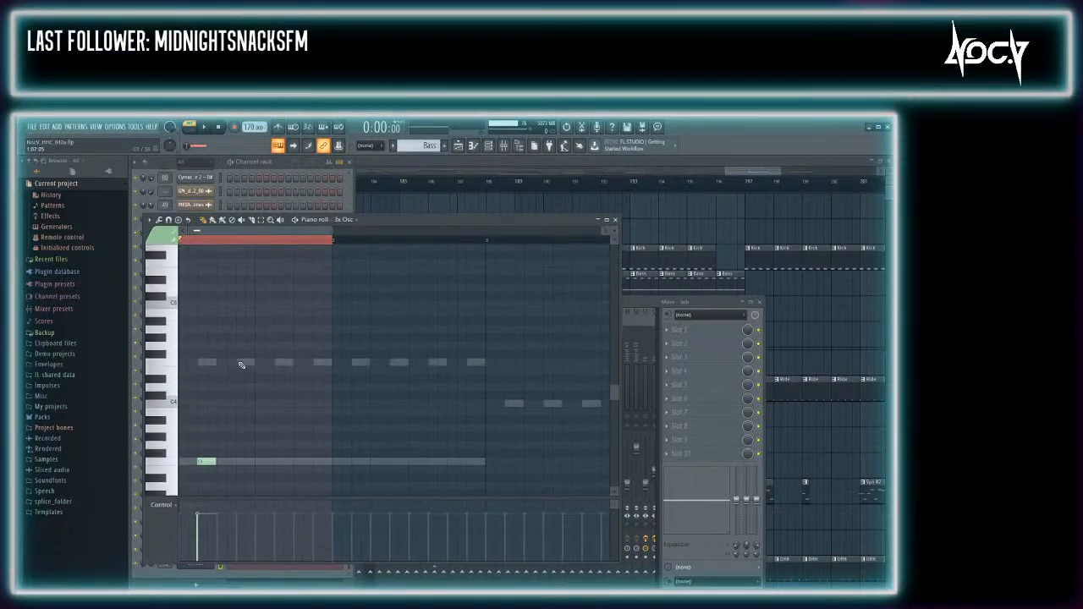
{"action": "scroll", "coordinate": [224, 402], "scroll_direction": "down", "scroll_amount": 1}
{"action": "left_click", "coordinate": [198, 370]}
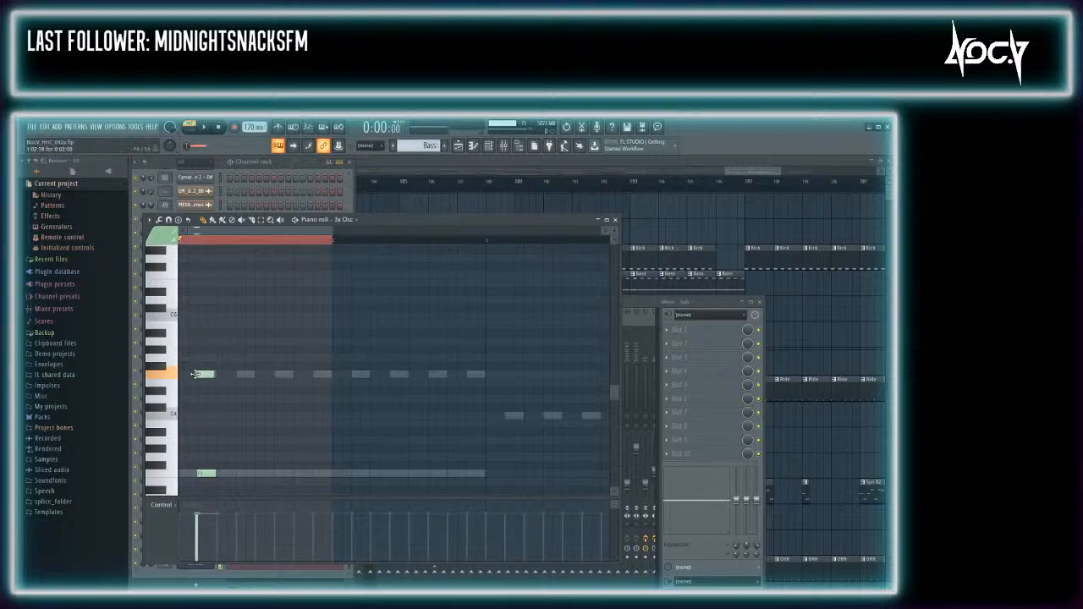
{"action": "left_click", "coordinate": [200, 472]}
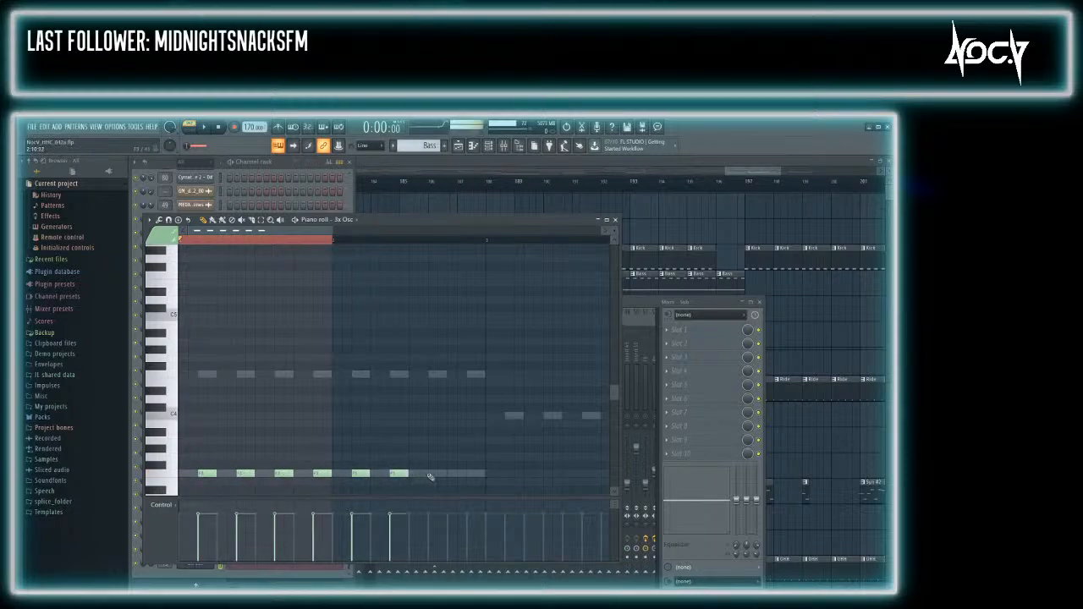
Continue the offbeat sub line with four C3 notes in bar three and four E3 notes in bar four
{"action": "scroll", "coordinate": [511, 403], "scroll_direction": "down", "scroll_amount": 7}
{"action": "scroll", "coordinate": [532, 381], "scroll_direction": "down", "scroll_amount": 2}
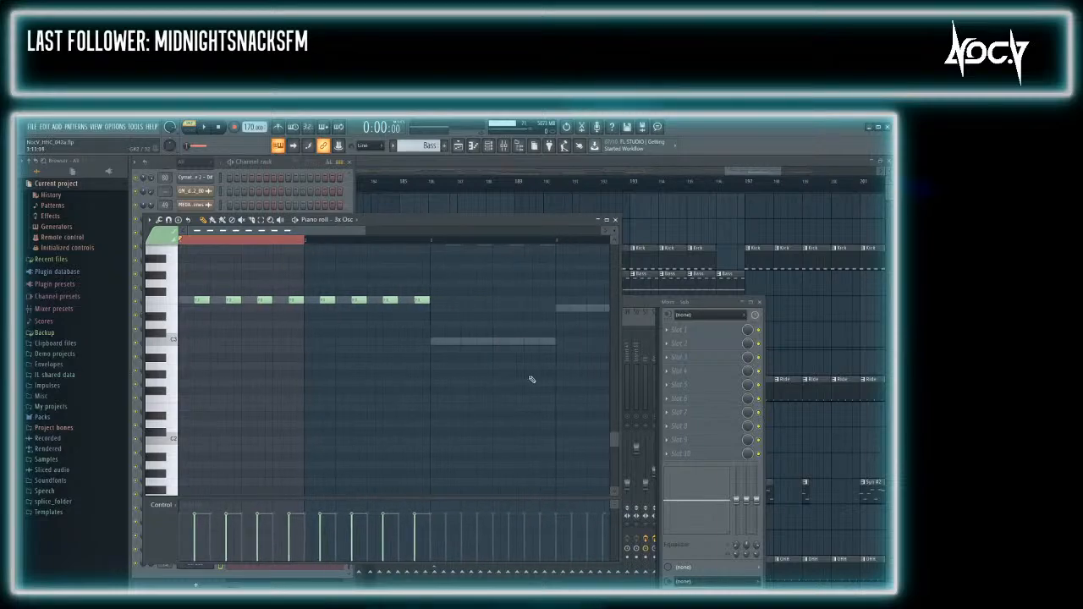
{"action": "scroll", "coordinate": [518, 401], "scroll_direction": "up", "scroll_amount": 5}
{"action": "scroll", "coordinate": [508, 410], "scroll_direction": "down", "scroll_amount": 1}
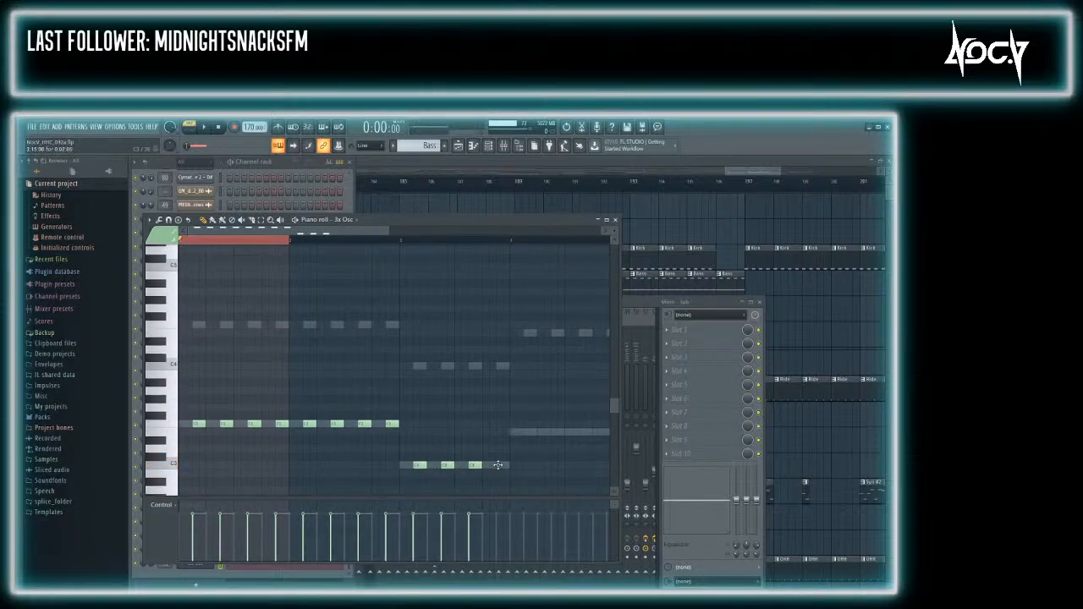
{"action": "scroll", "coordinate": [474, 440], "scroll_direction": "down", "scroll_amount": 2}
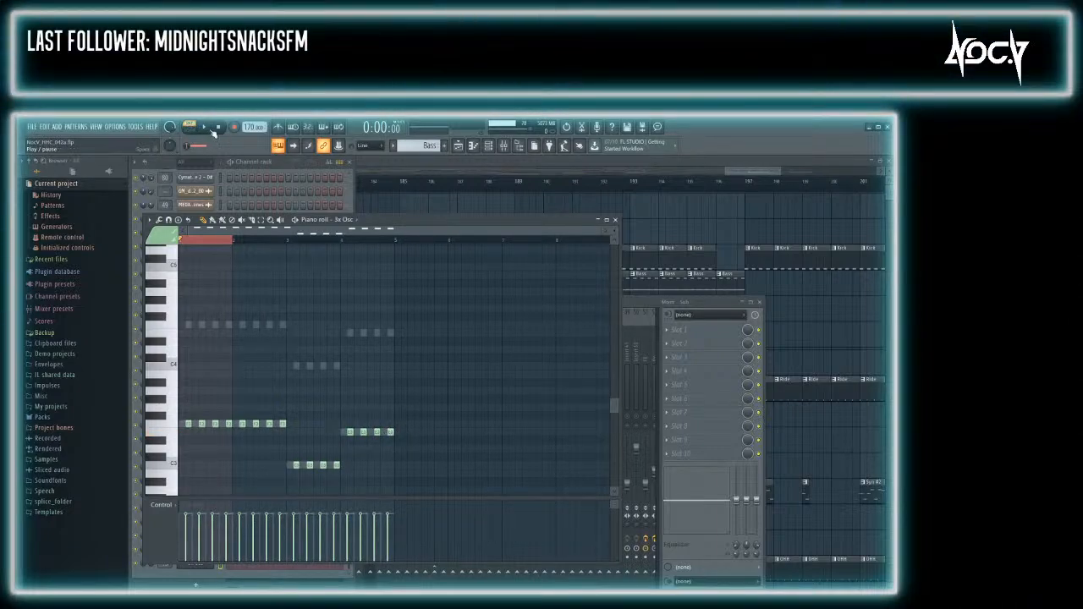
Audition the sub line with the Bass pattern and lower the Sub mixer fader to about -3.4 dB
{"action": "left_click", "coordinate": [205, 128]}
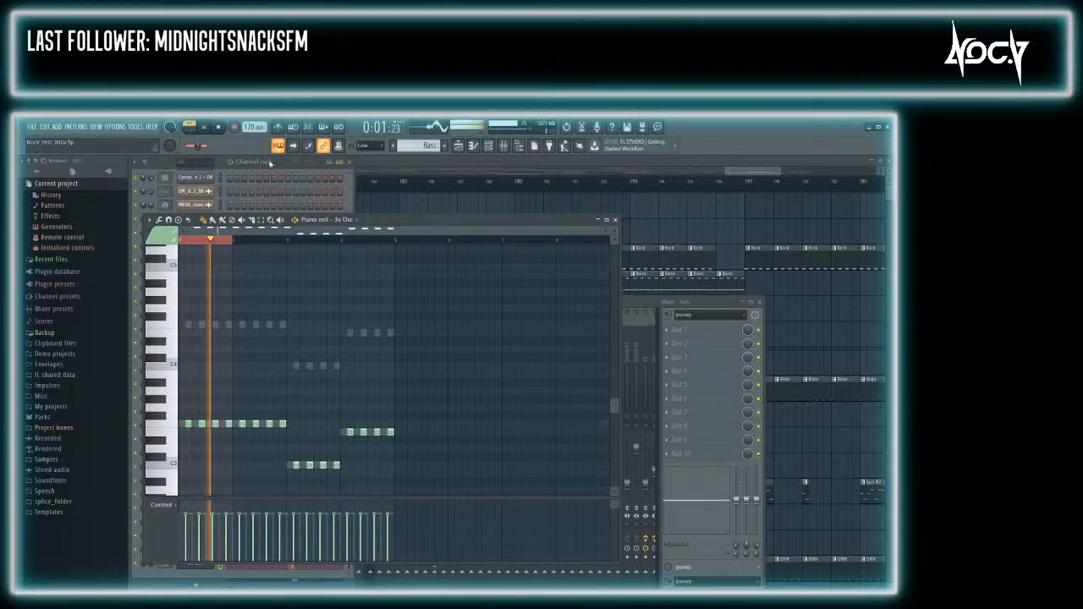
{"action": "left_click", "coordinate": [278, 166]}
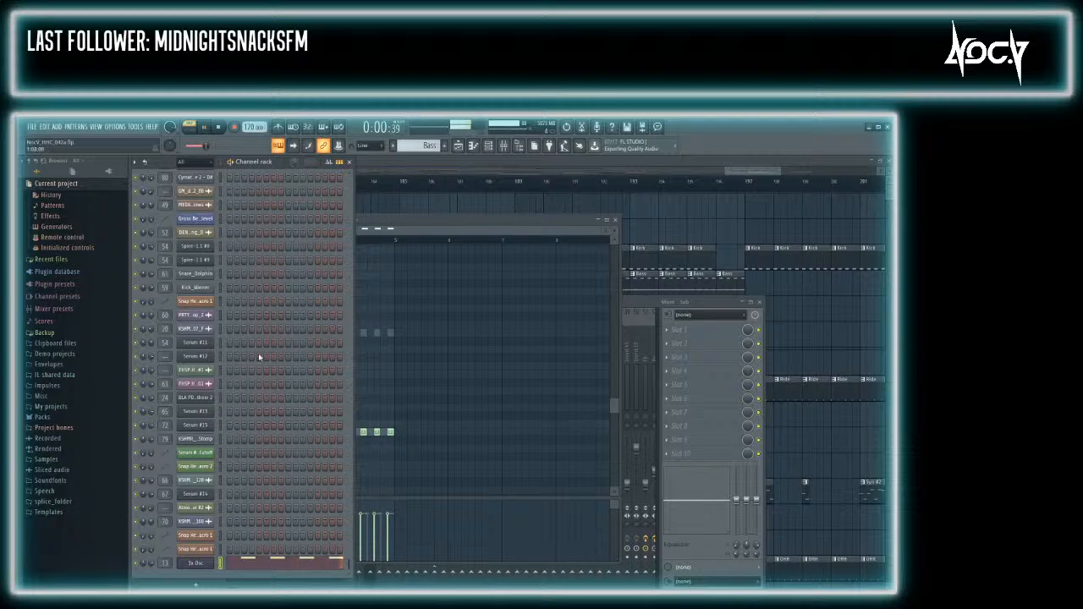
{"action": "key", "text": "F9"}
{"action": "left_click", "coordinate": [245, 564]}
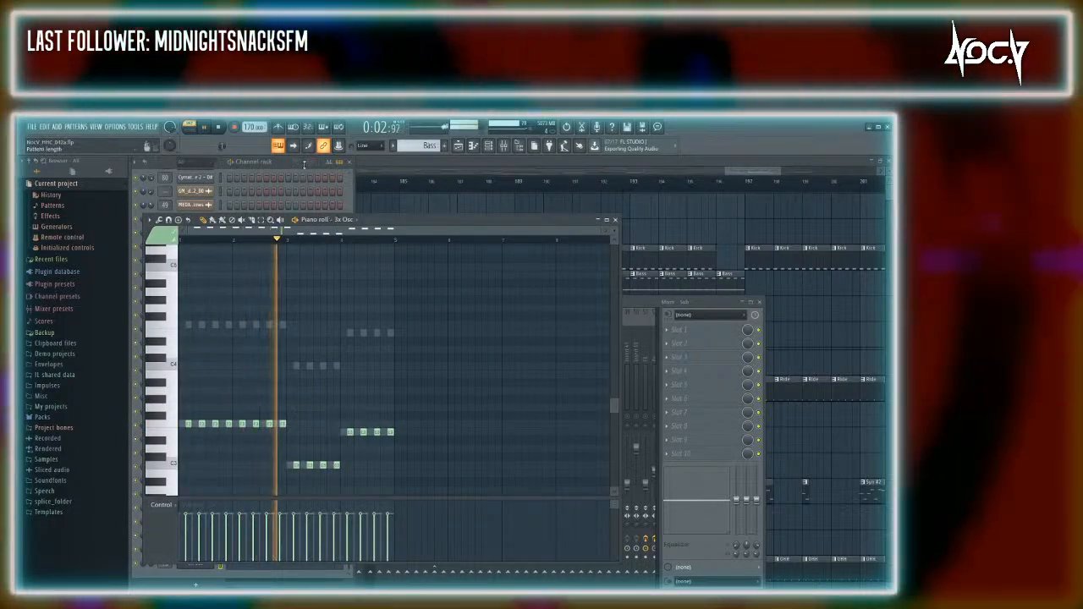
{"action": "left_click", "coordinate": [277, 159]}
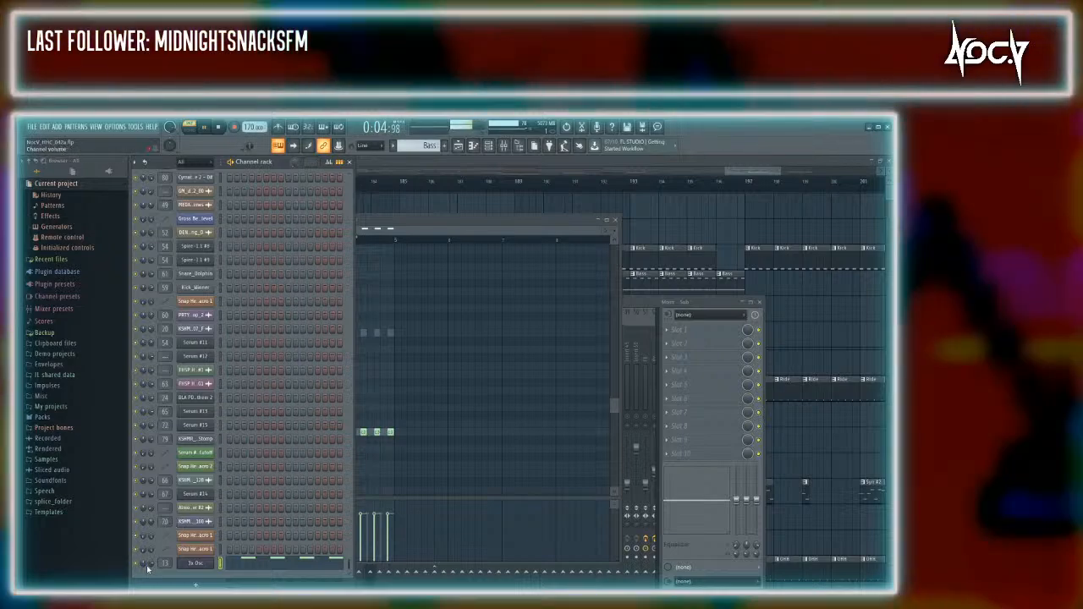
{"action": "key", "text": "space"}
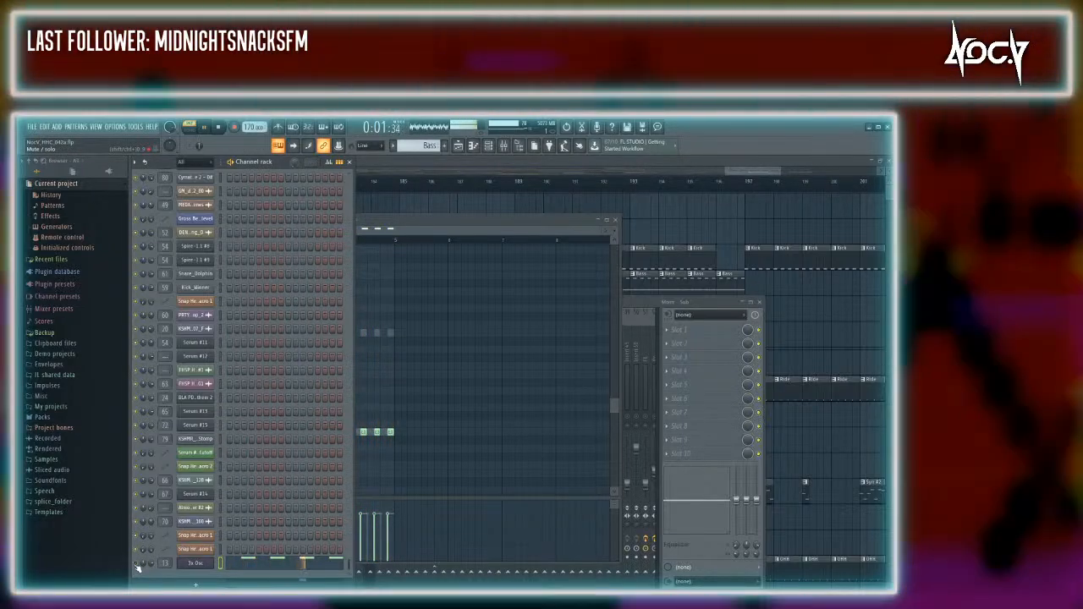
{"action": "key", "text": "space"}
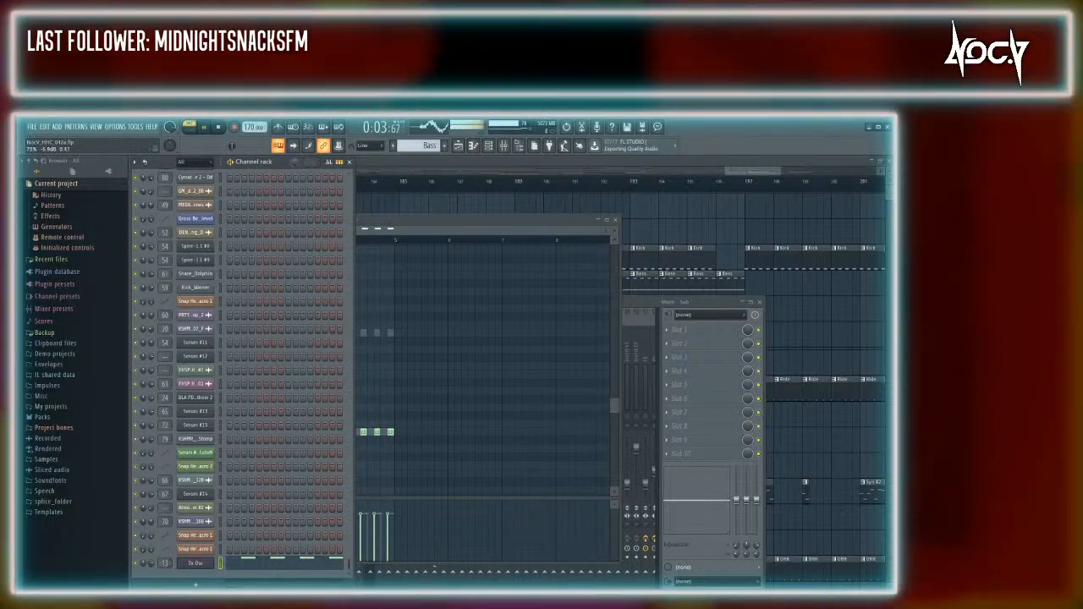
{"action": "left_click", "coordinate": [155, 566]}
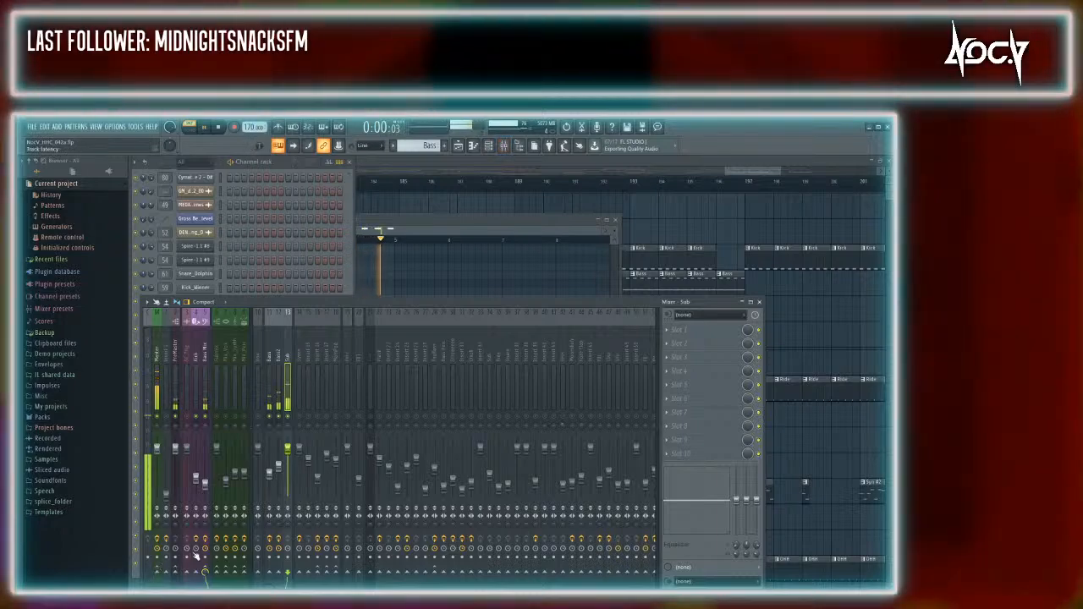
{"action": "left_click_drag", "start_coordinate": [288, 450], "coordinate": [288, 458]}
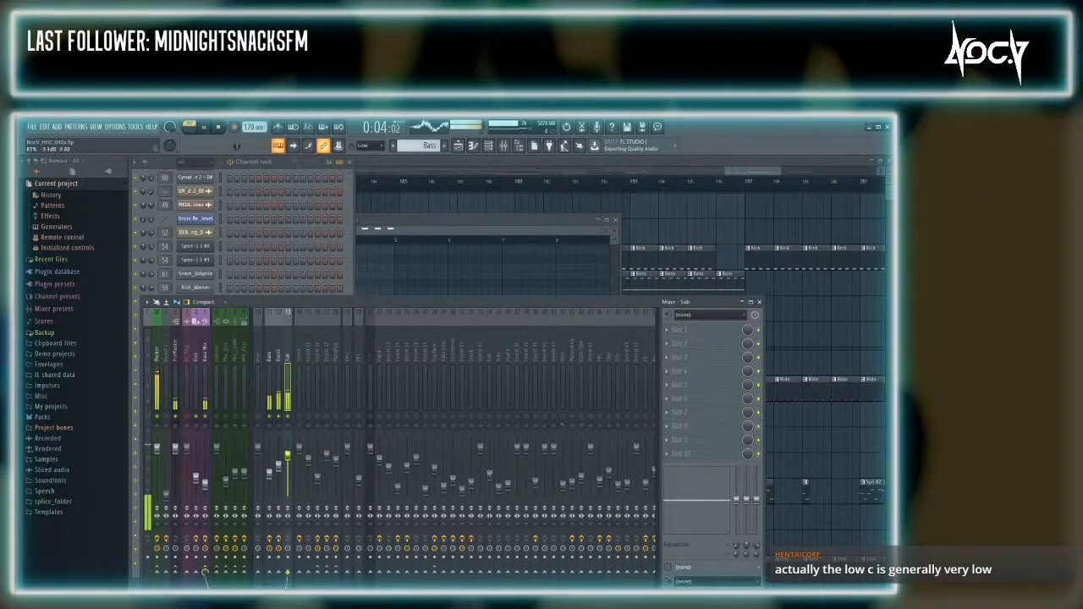
Try all the 3x Osc notes an octave higher, play them back and return them to the lower octave
{"action": "left_click", "coordinate": [283, 171]}
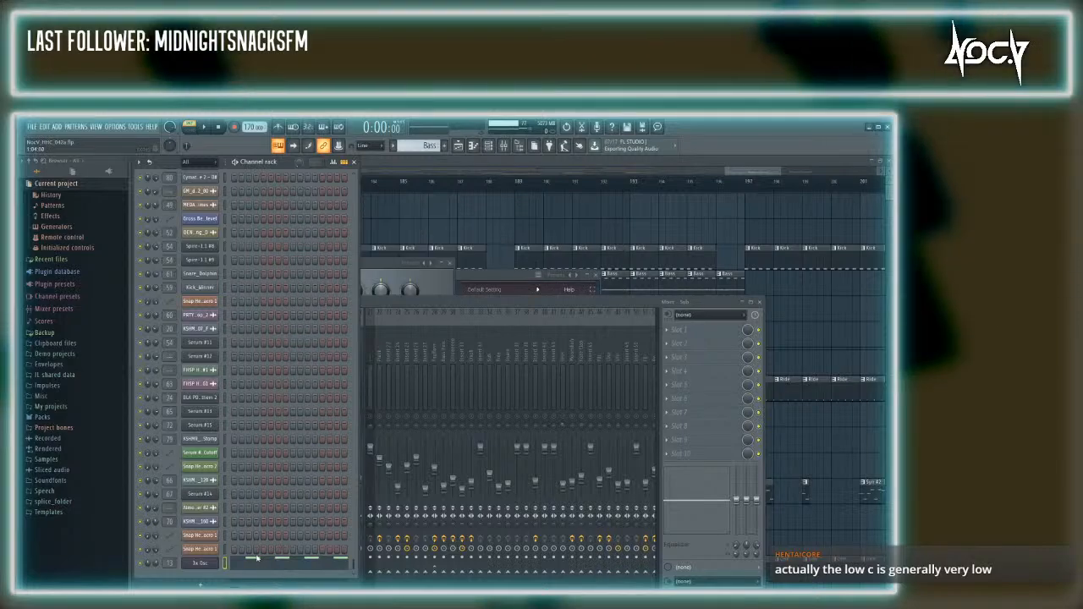
{"action": "left_click", "coordinate": [258, 560]}
{"action": "key", "text": "ctrl+a"}
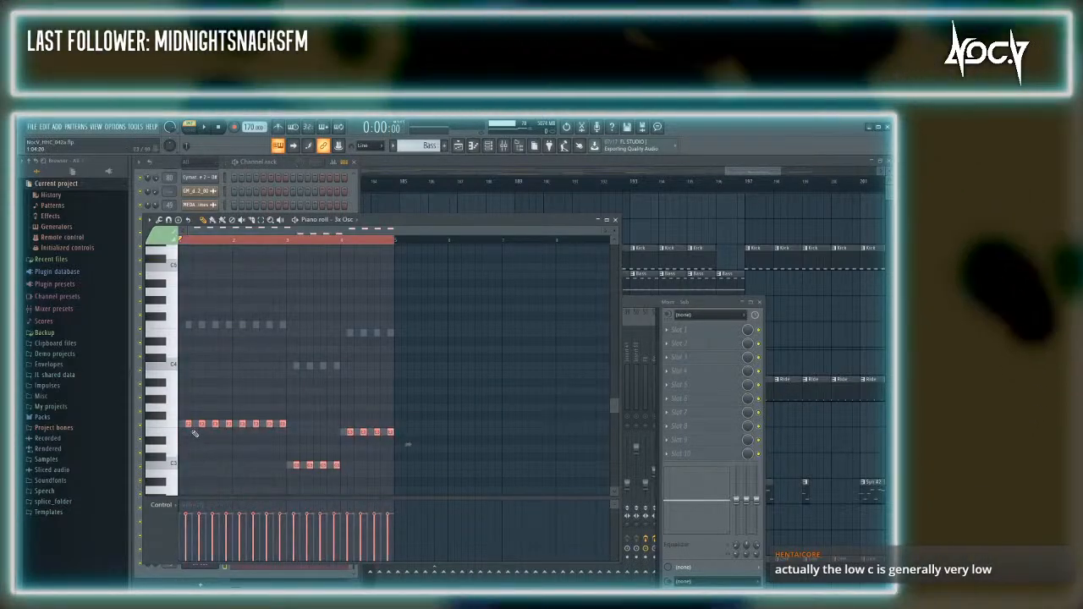
{"action": "left_click_drag", "start_coordinate": [189, 424], "coordinate": [187, 323]}
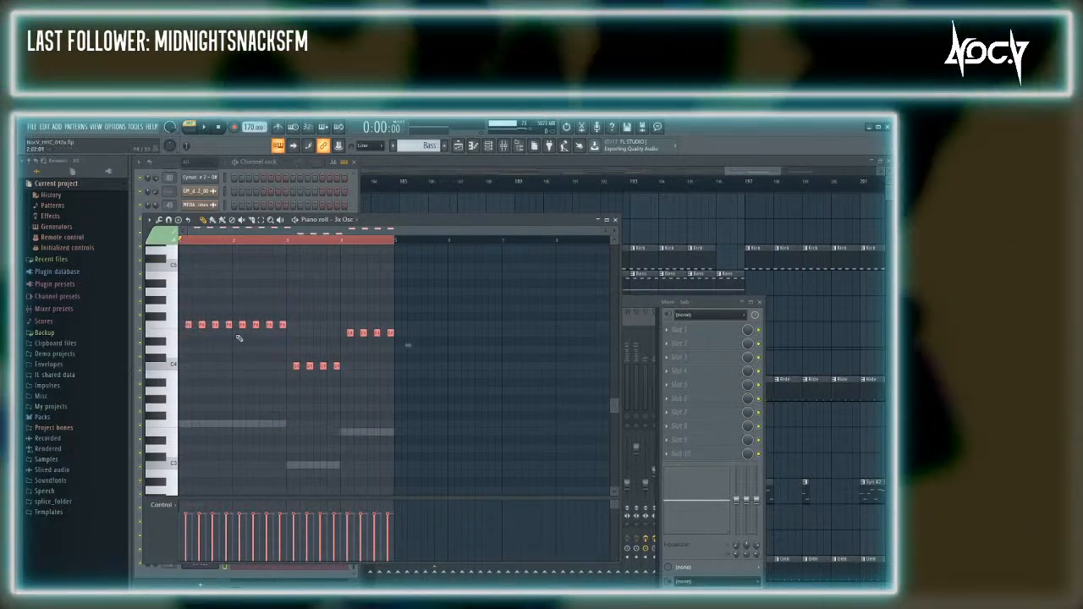
{"action": "key", "text": "space"}
{"action": "key", "text": "space"}
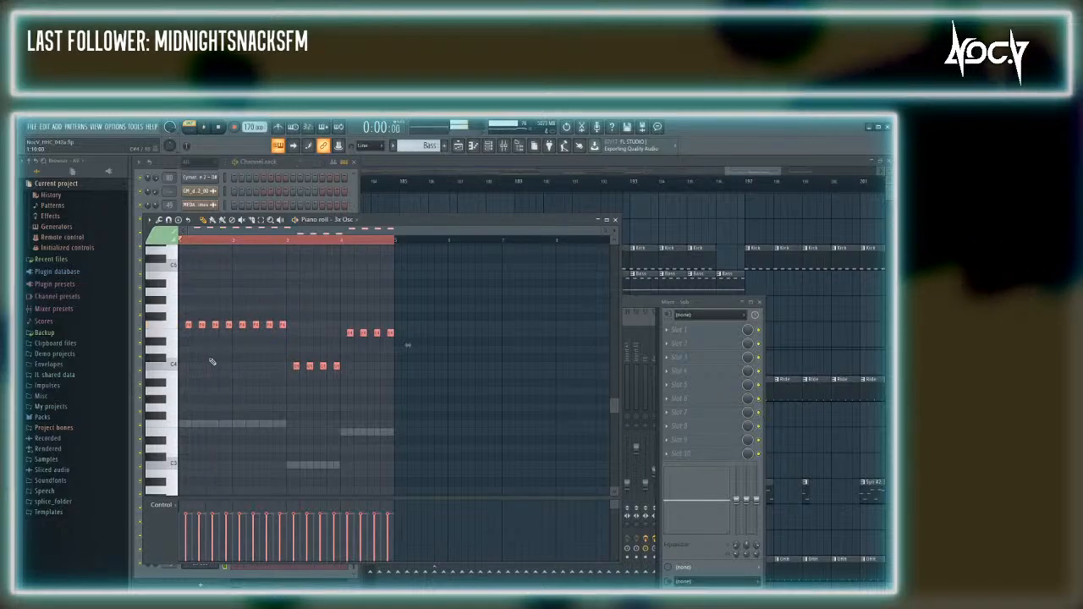
{"action": "left_click_drag", "start_coordinate": [190, 326], "coordinate": [196, 393]}
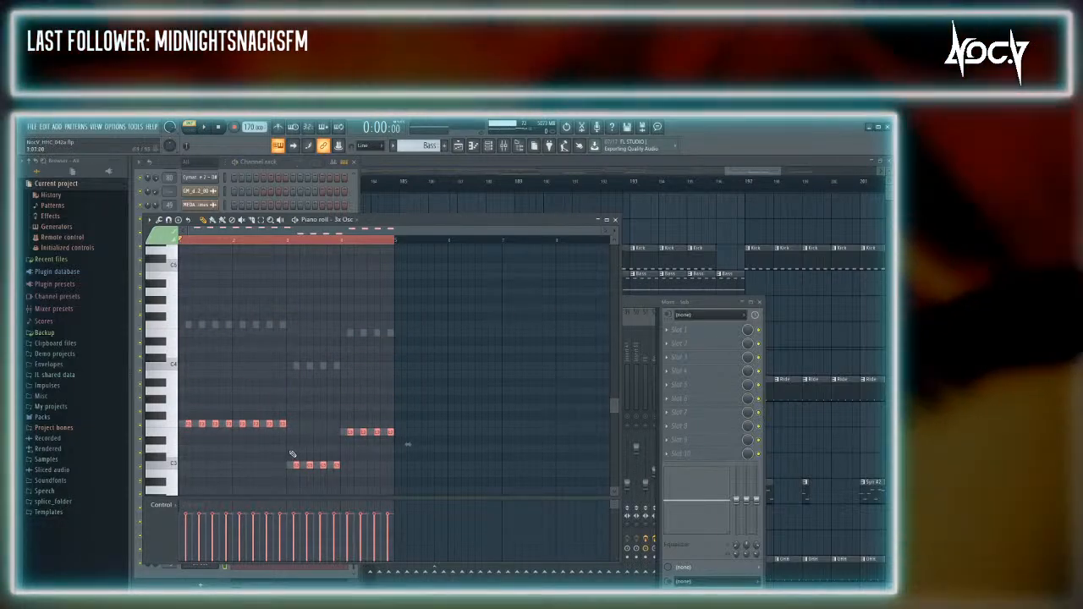
Extend all the 3x Osc notes back onto the beat so they join into a continuous sub line
{"action": "scroll", "coordinate": [290, 452], "scroll_direction": "up", "scroll_amount": 3}
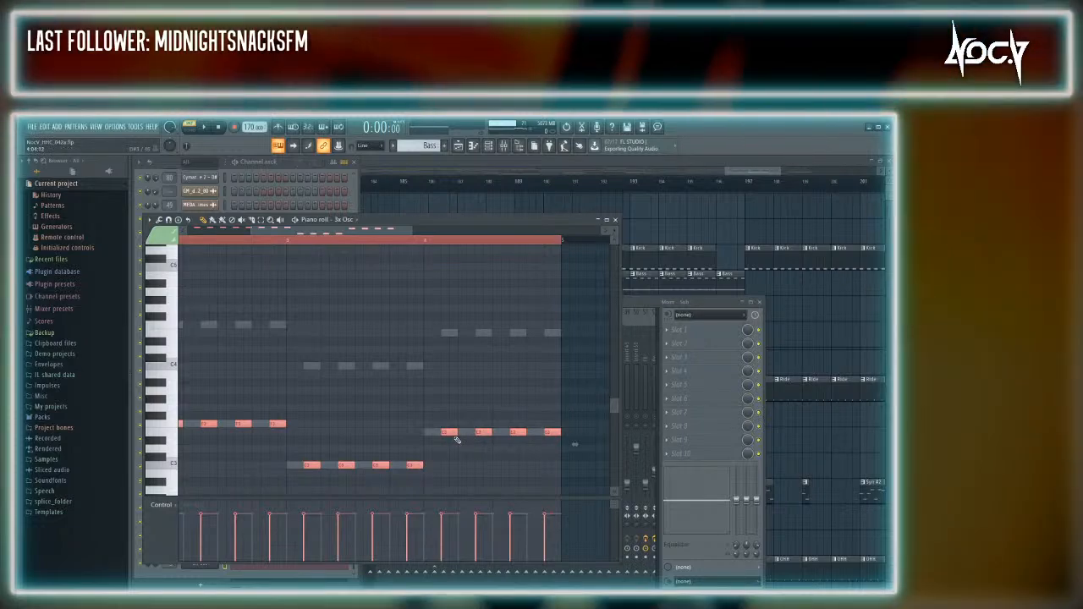
{"action": "mouse_move", "coordinate": [451, 433]}
{"action": "left_mouse_down"}
{"action": "mouse_move", "coordinate": [434, 434]}
{"action": "mouse_move", "coordinate": [455, 434]}
{"action": "left_mouse_up"}
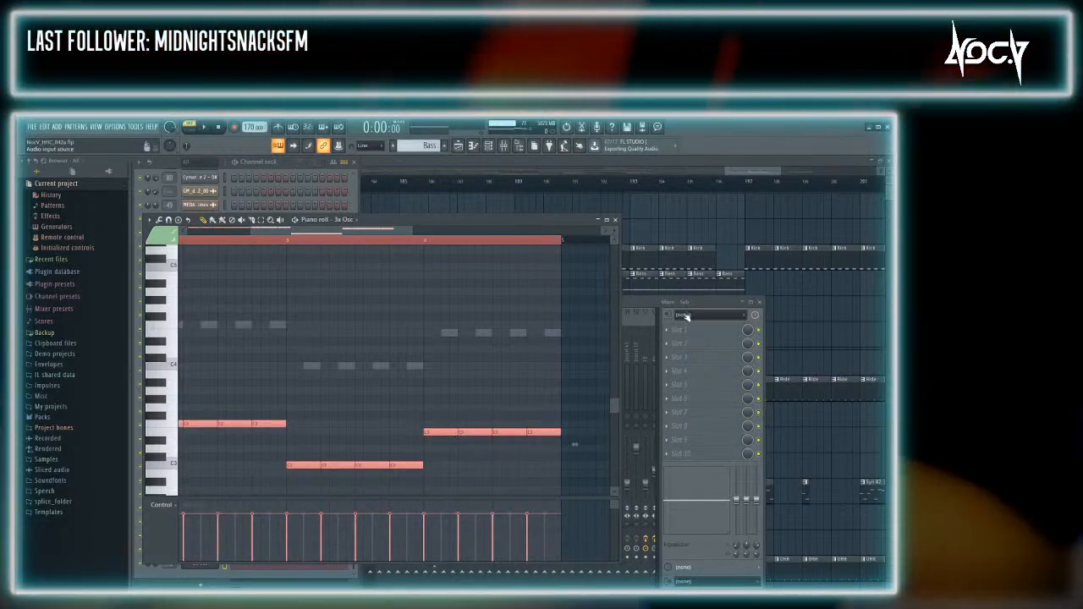
Load Gross Beat on the Sub mixer insert and select its Empty volume slot
{"action": "key", "text": "F9"}
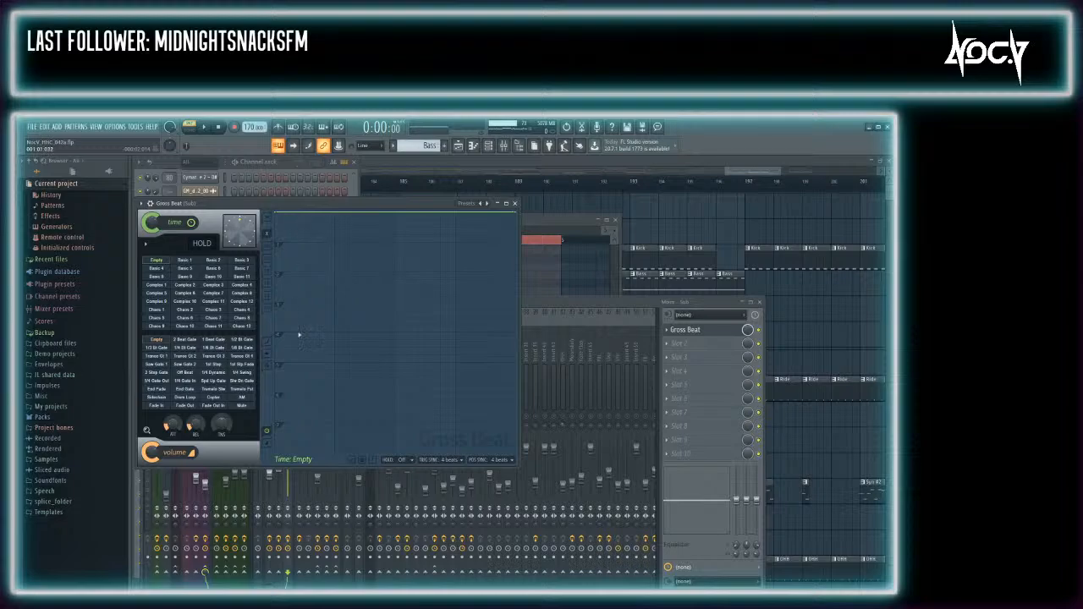
{"action": "left_click", "coordinate": [156, 341]}
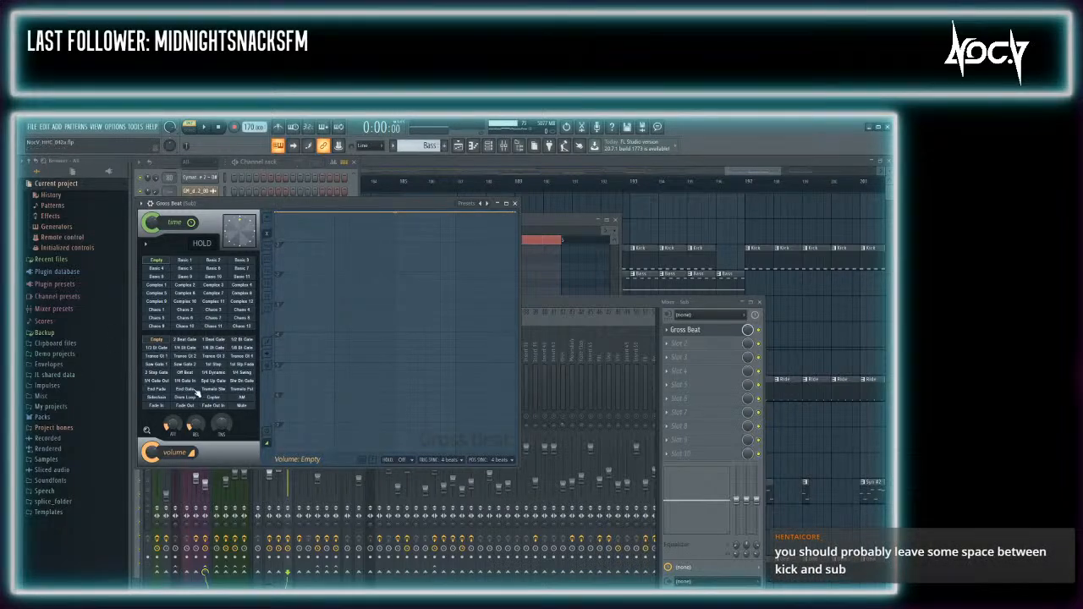
Draw the first two ducking ramps in Gross Beat's Empty volume envelope, each starting from zero on the beat and rising to full volume
{"action": "left_click", "coordinate": [158, 397]}
{"action": "left_click", "coordinate": [157, 340]}
{"action": "left_click_drag", "start_coordinate": [295, 262], "coordinate": [325, 412]}
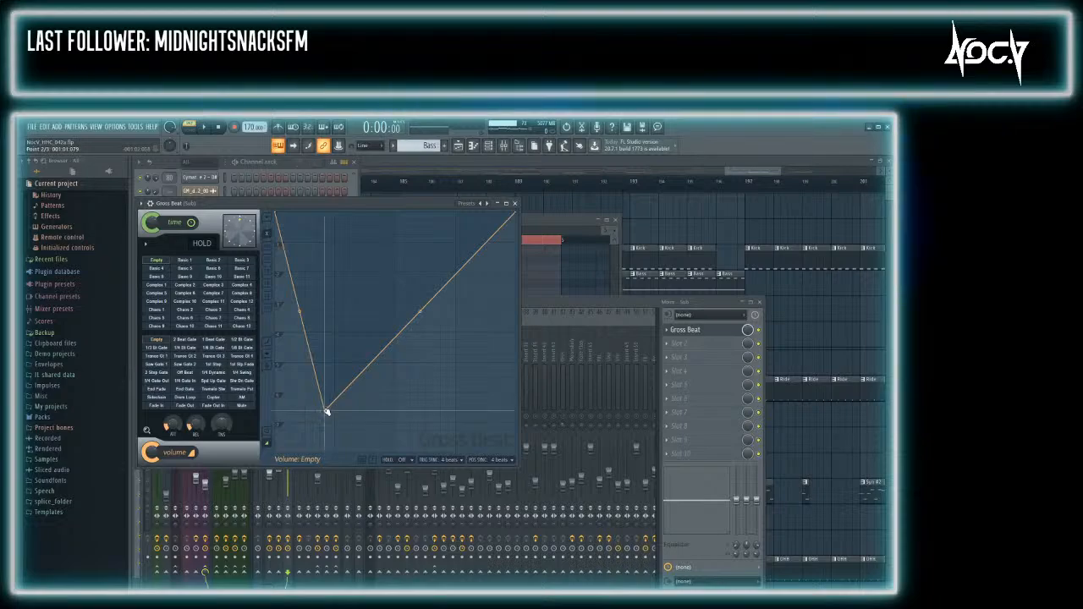
{"action": "left_click_drag", "start_coordinate": [327, 412], "coordinate": [298, 240]}
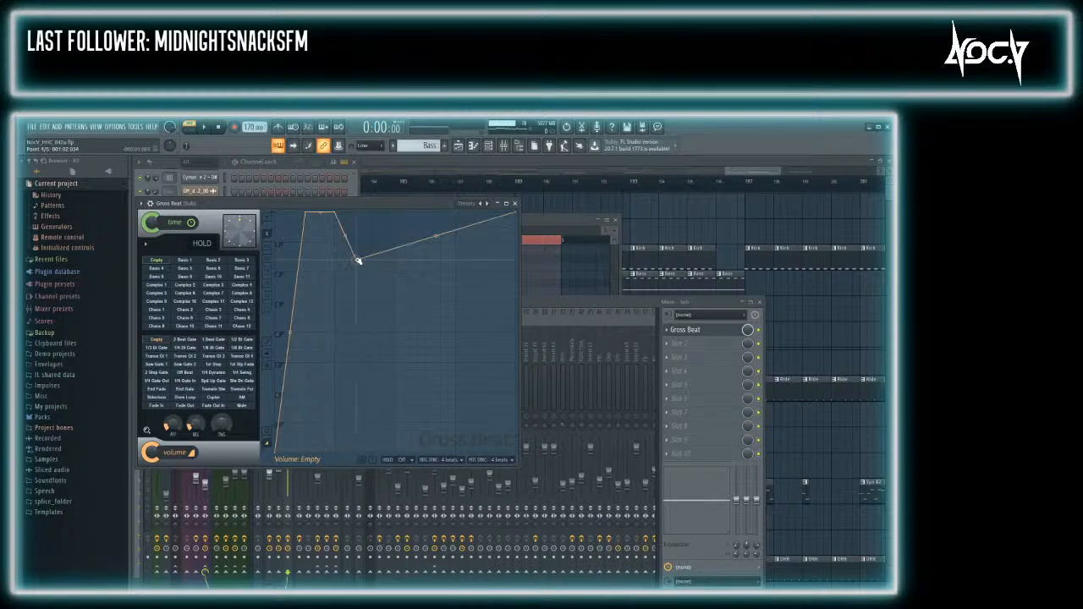
{"action": "left_click_drag", "start_coordinate": [359, 261], "coordinate": [313, 532]}
{"action": "left_click_drag", "start_coordinate": [382, 246], "coordinate": [367, 210]}
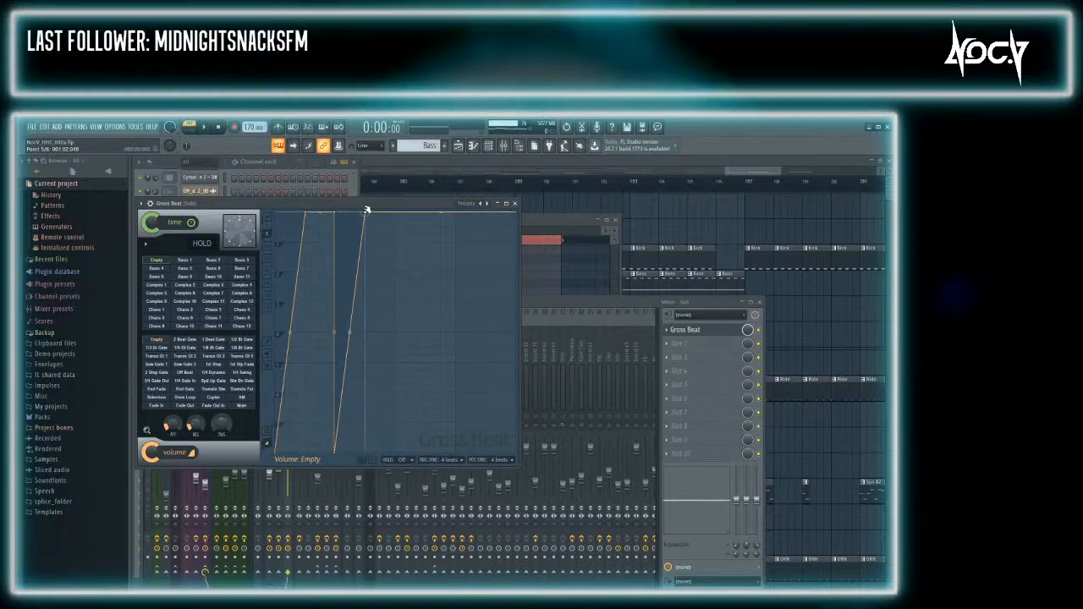
Add matching ducking ramps on the third and fourth beats of the envelope and bend all four rises into slow-starting curves
{"action": "left_click", "coordinate": [395, 210]}
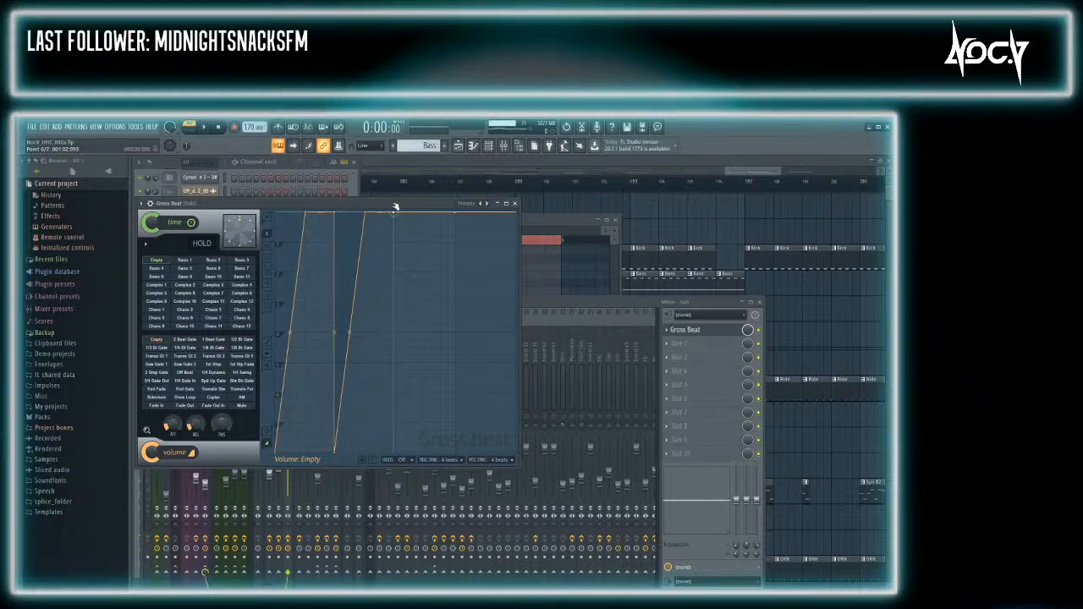
{"action": "left_click_drag", "start_coordinate": [395, 211], "coordinate": [395, 453]}
{"action": "right_click", "coordinate": [432, 210]}
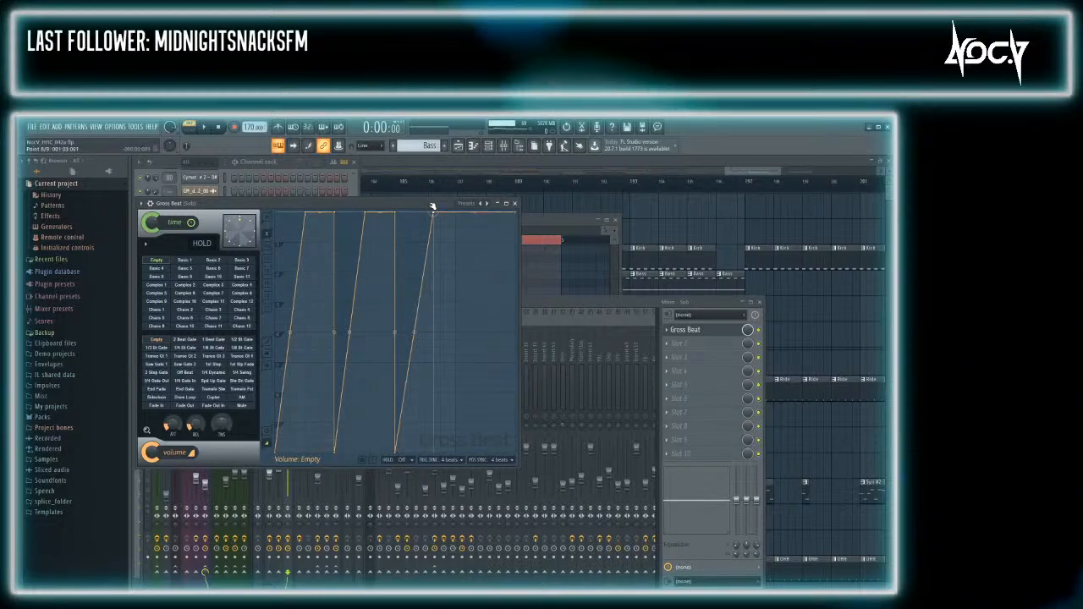
{"action": "left_click_drag", "start_coordinate": [432, 206], "coordinate": [206, 575]}
{"action": "right_click", "coordinate": [454, 210]}
{"action": "right_click", "coordinate": [466, 213]}
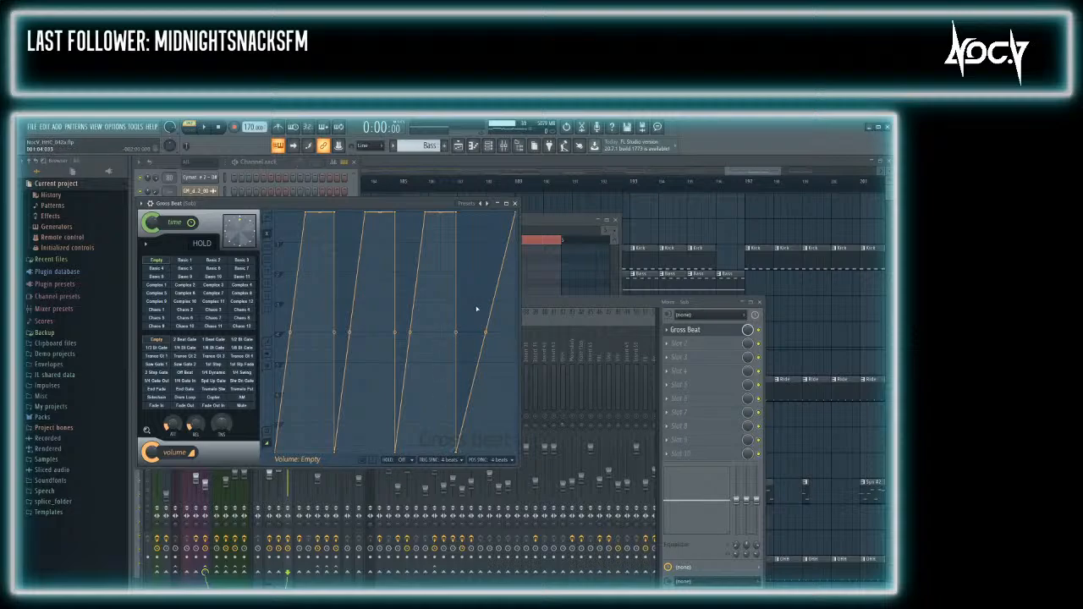
{"action": "left_click_drag", "start_coordinate": [490, 206], "coordinate": [486, 202]}
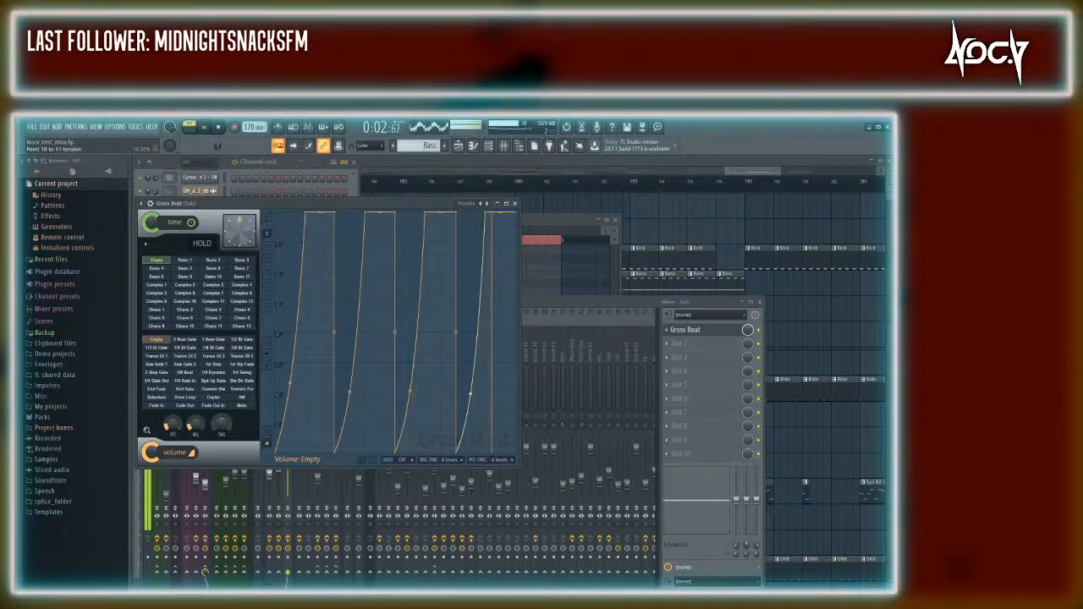
Audition the ducked sub in the song from bars 197 and 189, checking the mixer levels and the 3x Osc notes
{"action": "key", "text": "F6"}
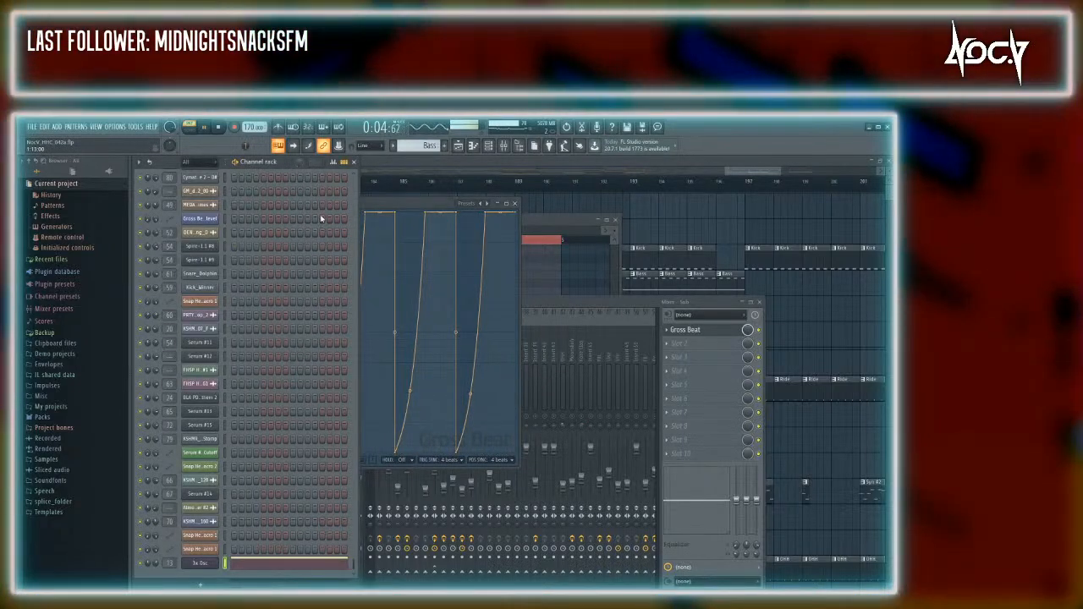
{"action": "left_click", "coordinate": [751, 181]}
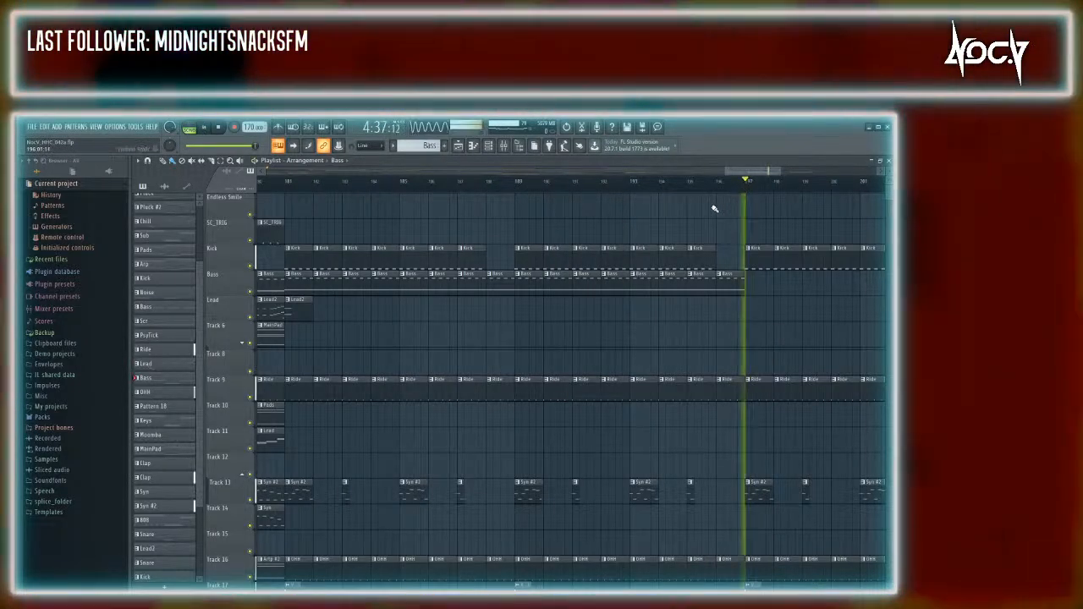
{"action": "key", "text": "F9"}
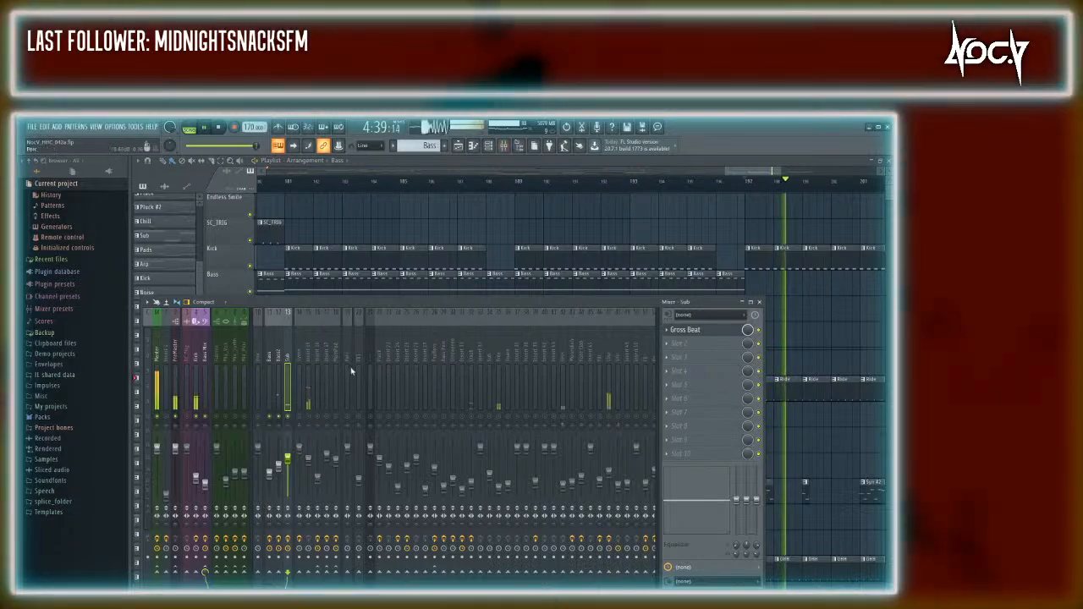
{"action": "left_click", "coordinate": [516, 181]}
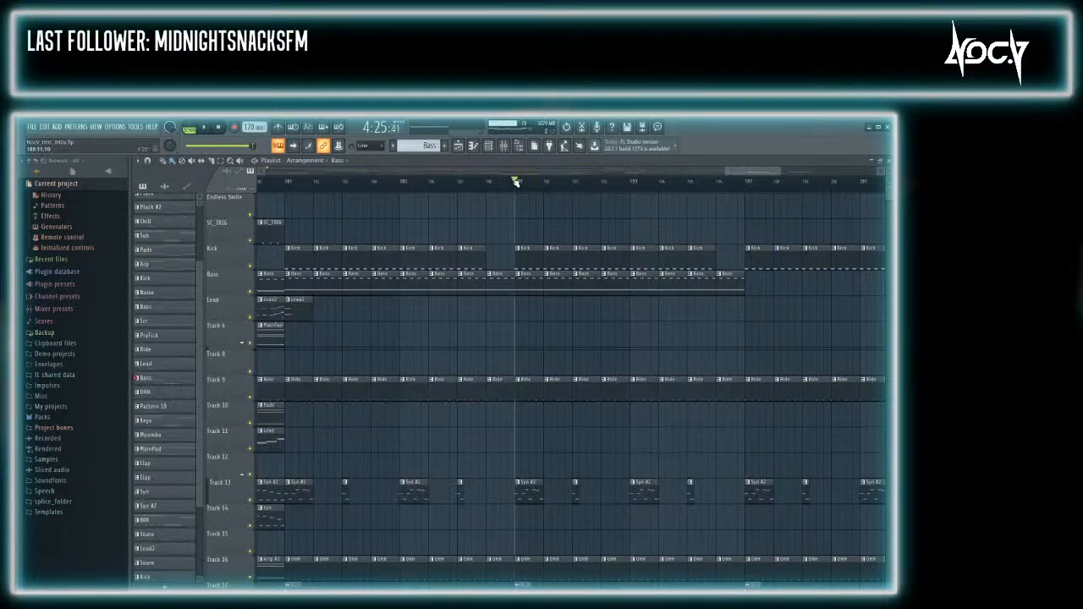
{"action": "key", "text": "F9"}
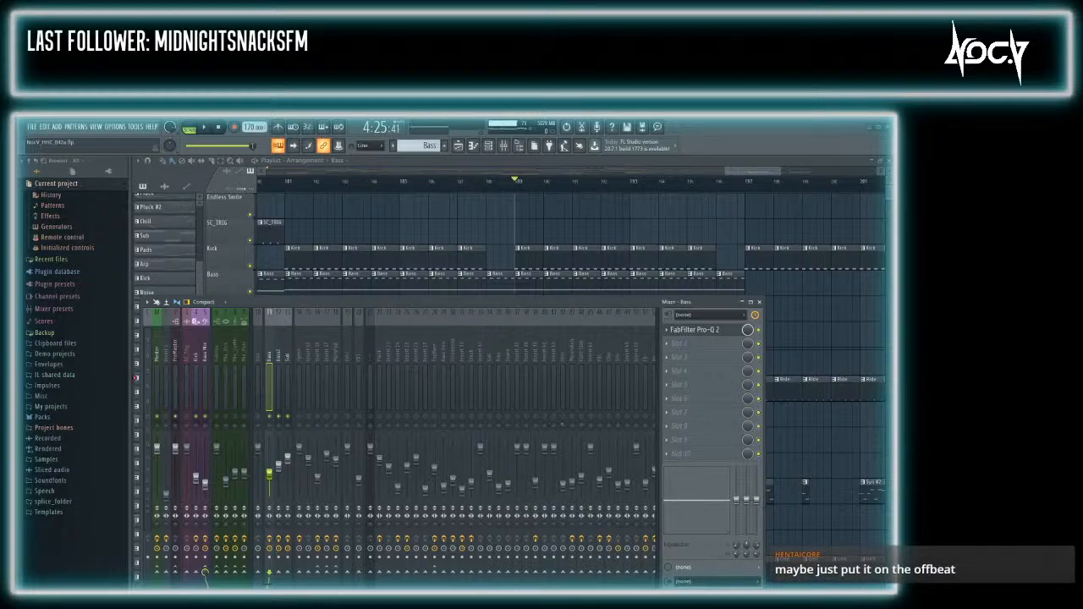
{"action": "key", "text": "F6"}
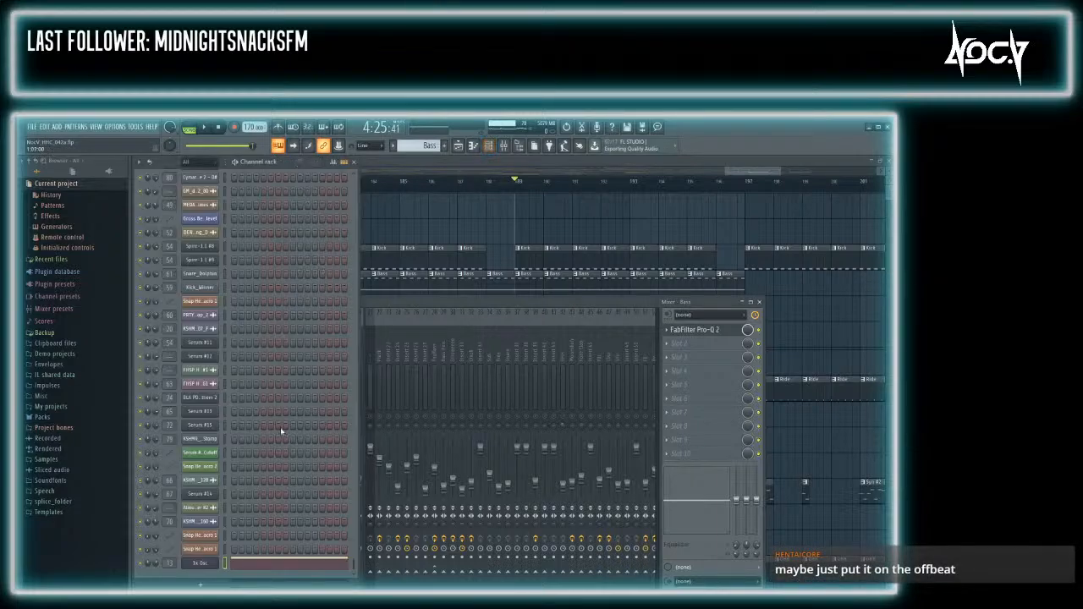
{"action": "left_click", "coordinate": [259, 565]}
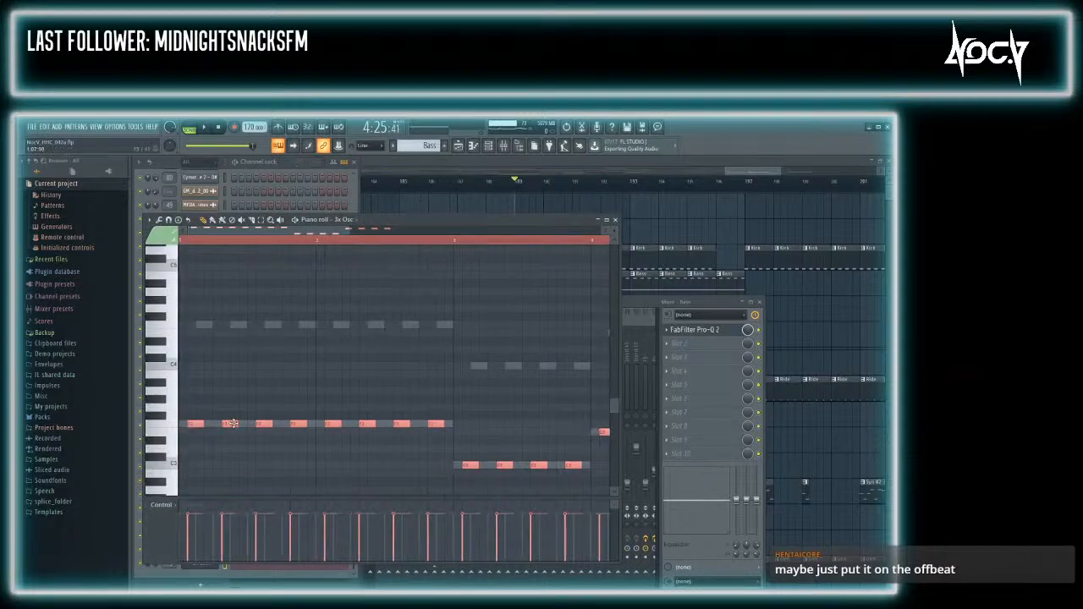
{"action": "left_click", "coordinate": [636, 302]}
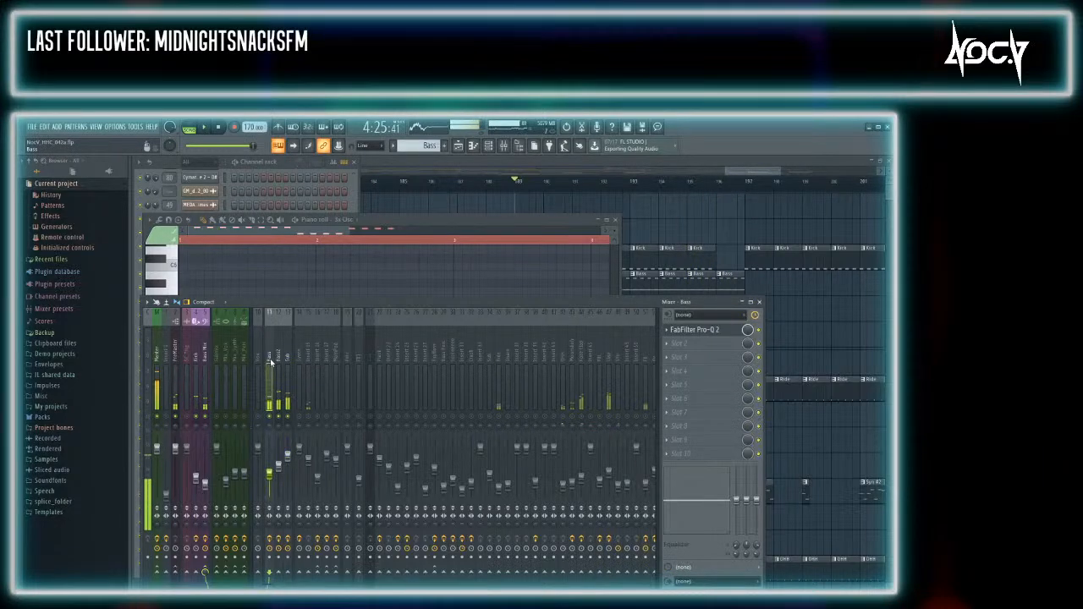
Lower the low-cut frequency in the Bass insert's FabFilter Pro-Q 2 to about 61 Hz while the song plays
{"action": "left_click", "coordinate": [713, 331]}
{"action": "left_click", "coordinate": [712, 331]}
{"action": "left_click", "coordinate": [713, 331]}
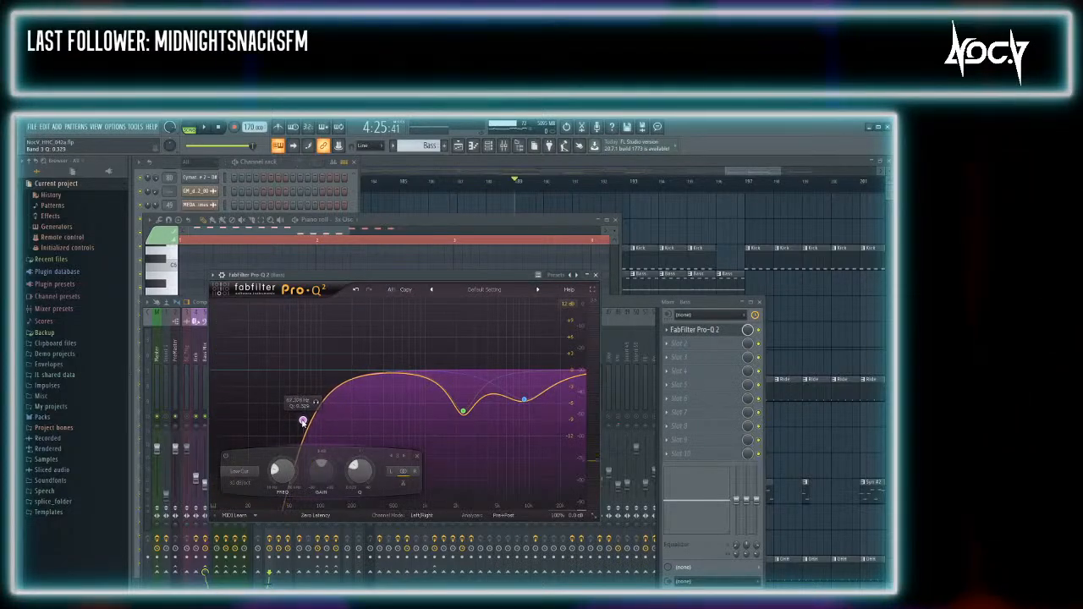
{"action": "key", "text": "space"}
{"action": "mouse_move", "coordinate": [303, 422]}
{"action": "left_mouse_down"}
{"action": "mouse_move", "coordinate": [216, 414]}
{"action": "mouse_move", "coordinate": [298, 419]}
{"action": "left_mouse_up"}
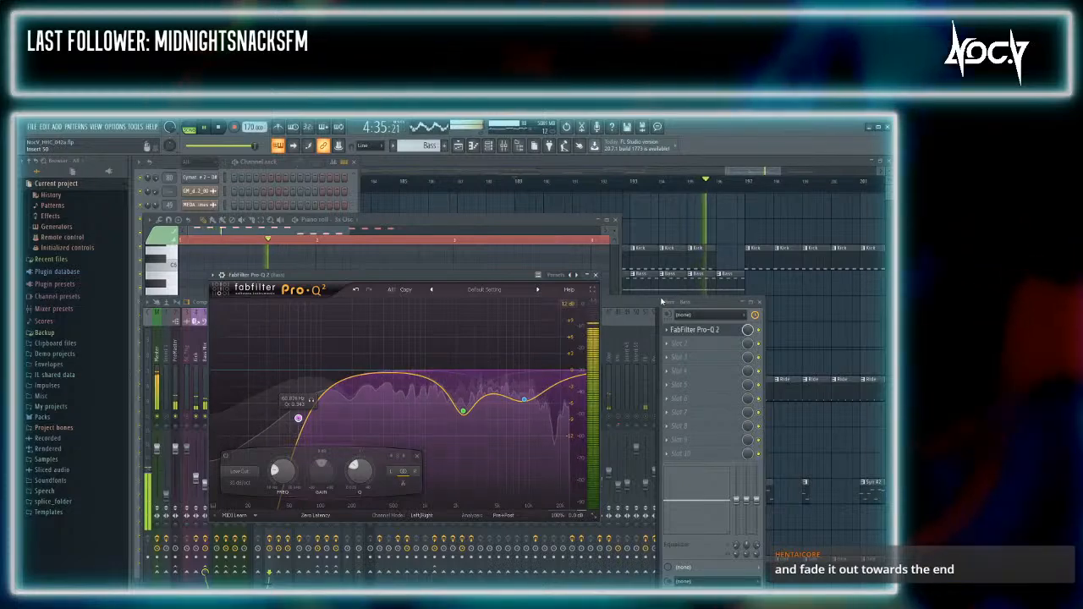
Load SerumFX in the second effect slot of the Sub mixer insert and enable its Distortion module
{"action": "left_click", "coordinate": [662, 301]}
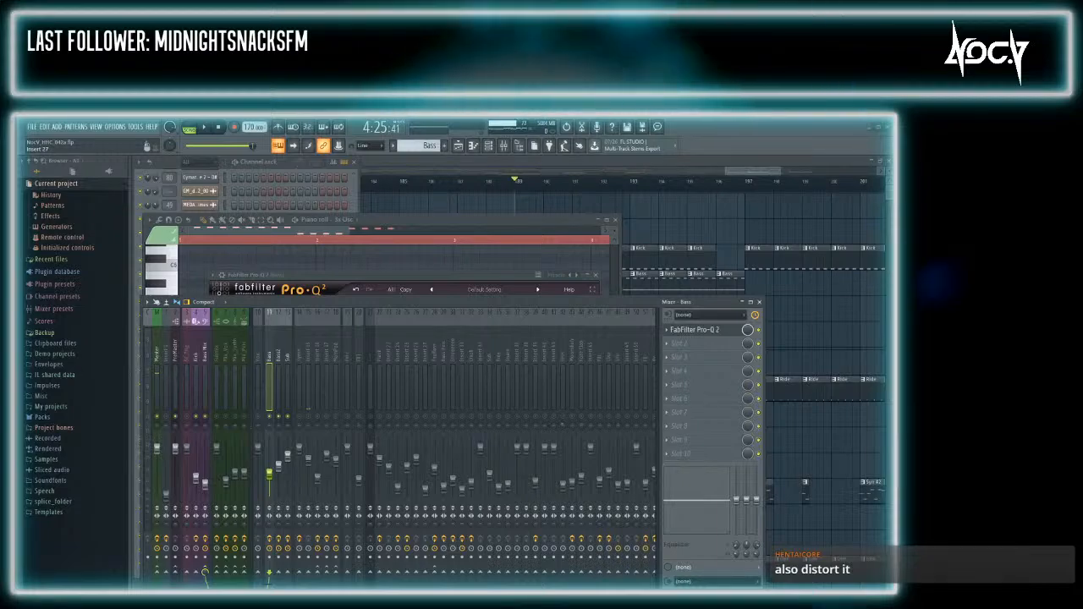
{"action": "left_click", "coordinate": [291, 342]}
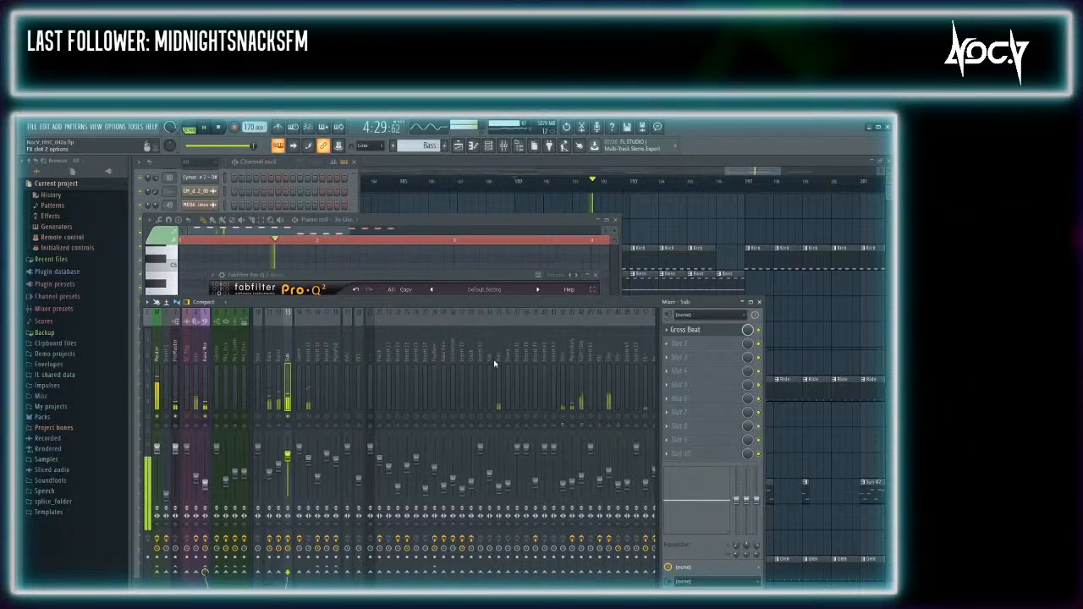
{"action": "left_click", "coordinate": [466, 379]}
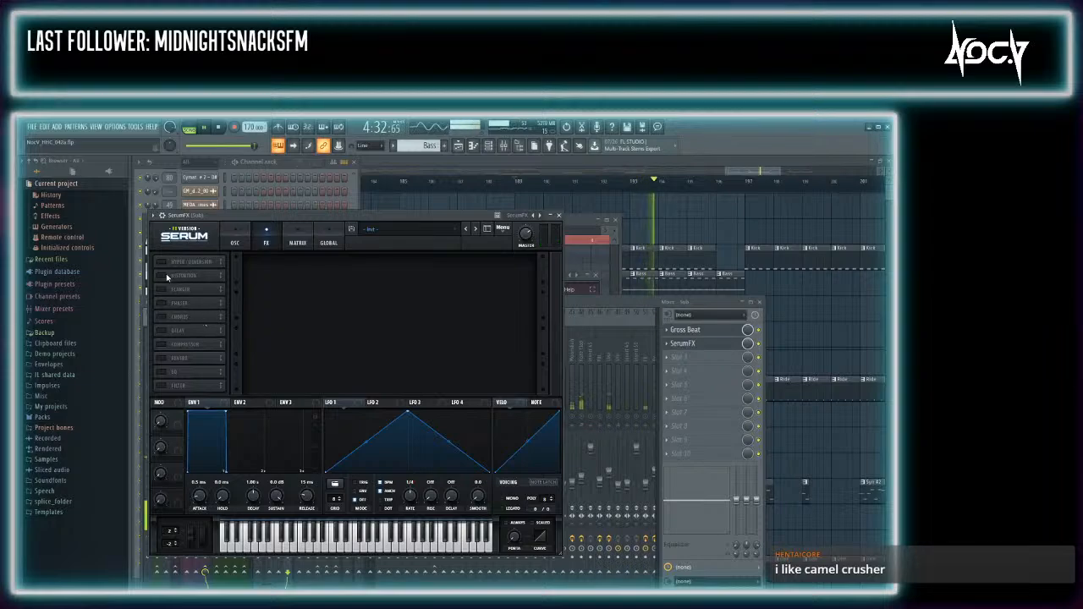
{"action": "left_click", "coordinate": [166, 276]}
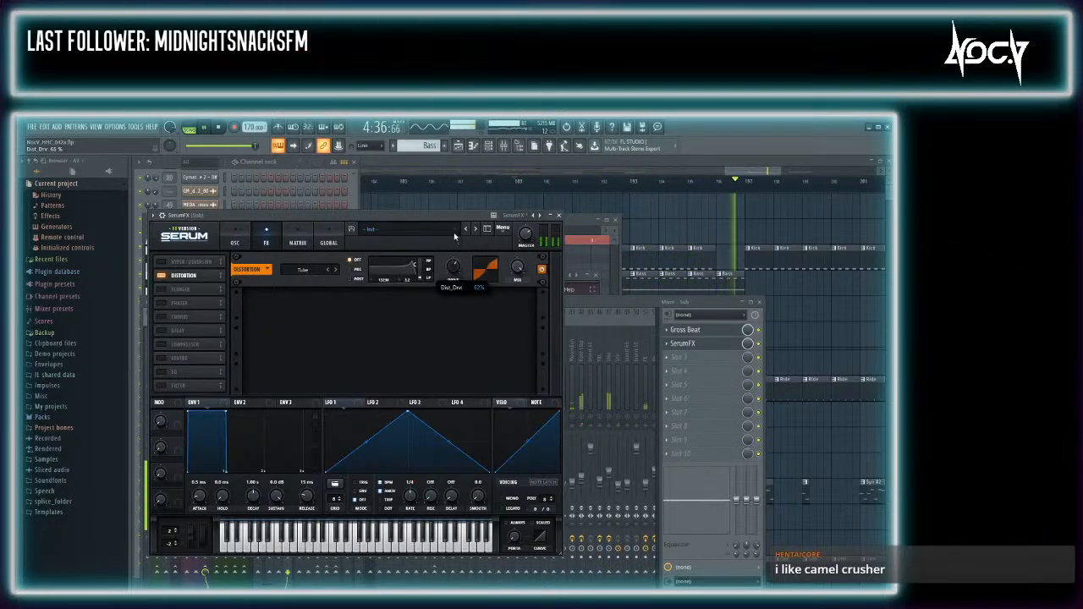
Set the Tube distortion's filter to Pre with a low-pass shape and raise the drive to about 81%
{"action": "left_click_drag", "start_coordinate": [440, 193], "coordinate": [441, 209]}
{"action": "key", "text": "space"}
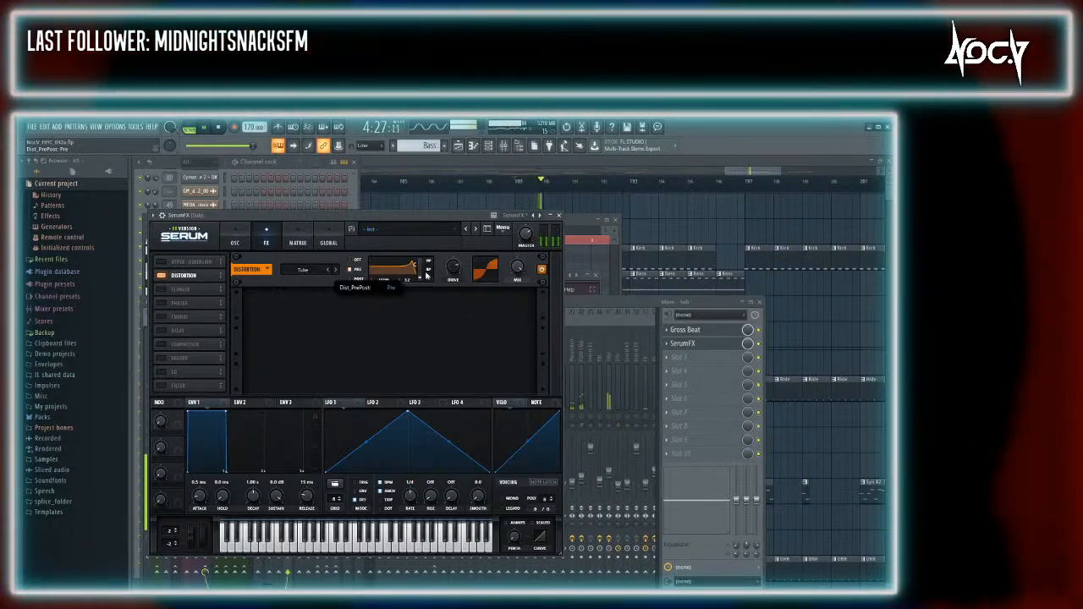
{"action": "mouse_move", "coordinate": [415, 266]}
{"action": "left_mouse_down"}
{"action": "mouse_move", "coordinate": [449, 257]}
{"action": "mouse_move", "coordinate": [447, 288]}
{"action": "mouse_move", "coordinate": [419, 256]}
{"action": "left_mouse_up"}
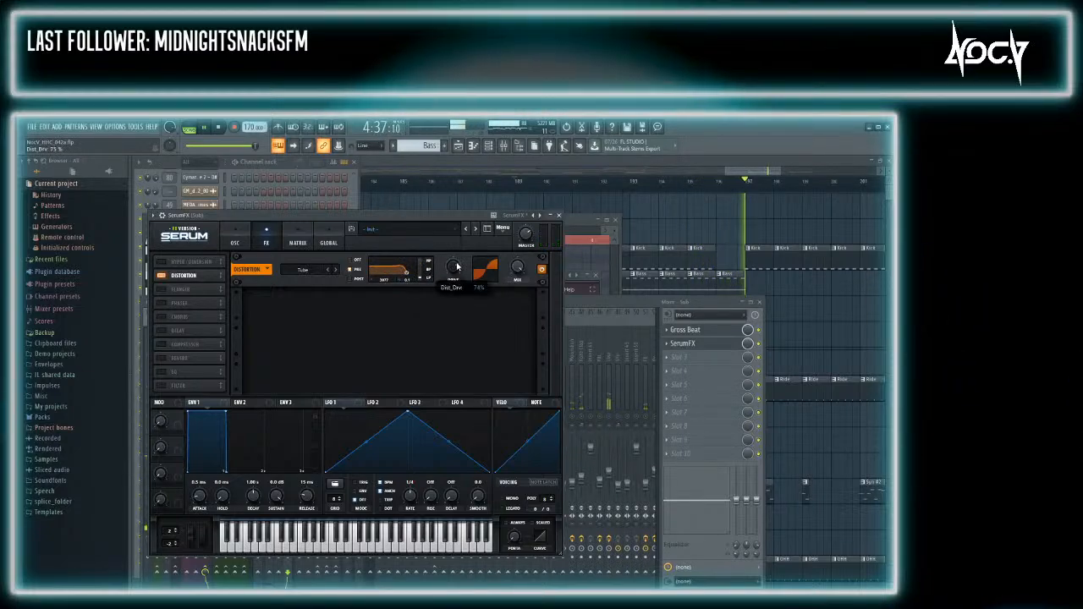
{"action": "left_click_drag", "start_coordinate": [457, 267], "coordinate": [449, 214]}
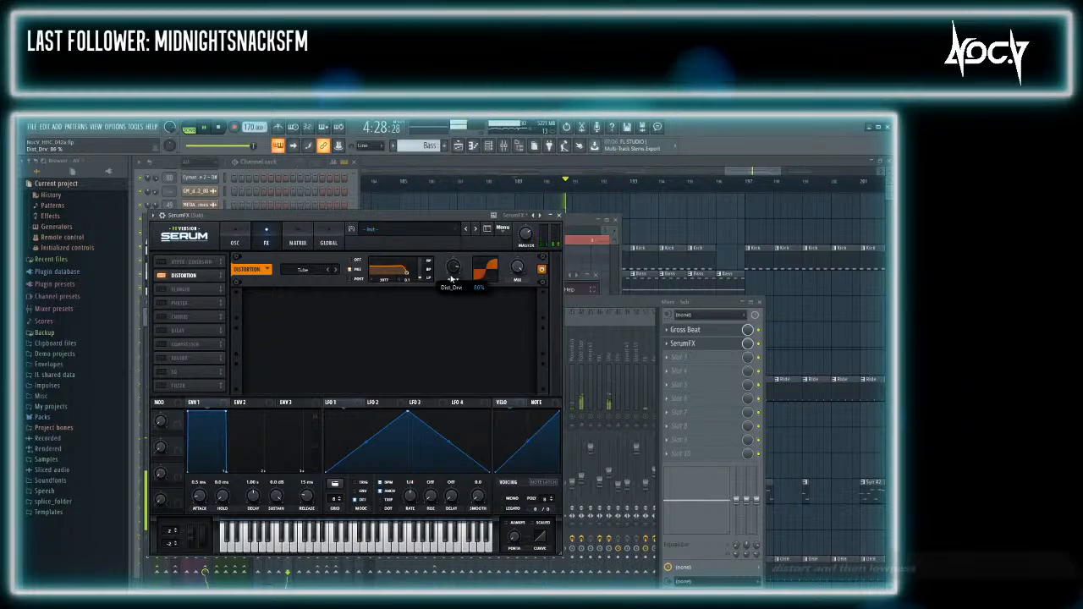
{"action": "left_click_drag", "start_coordinate": [451, 278], "coordinate": [451, 288]}
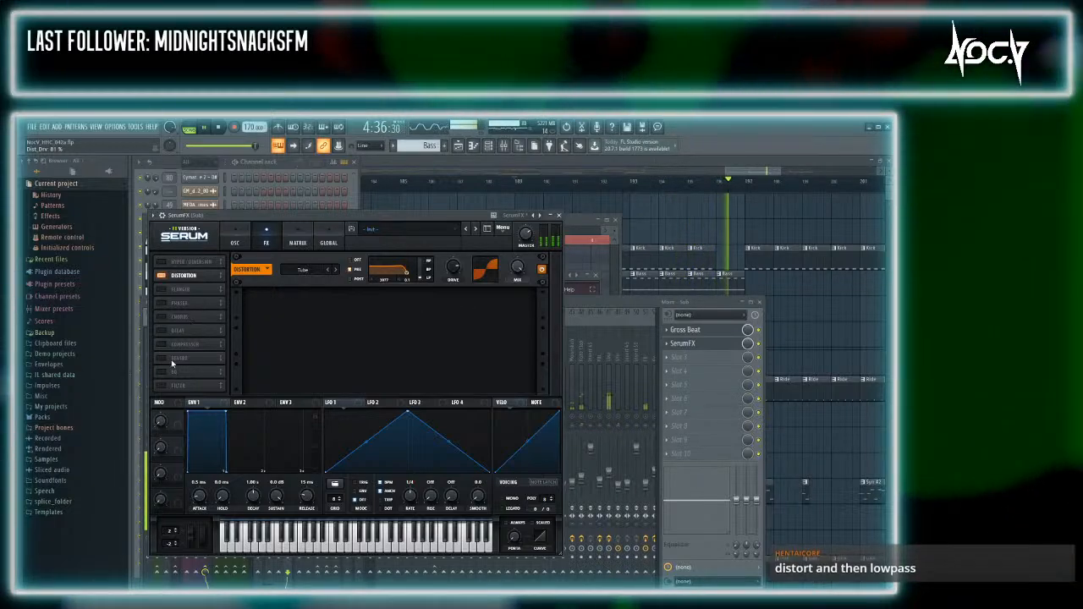
Enable SerumFX's low-pass Filter module after the distortion and audition the sub with the Bass pattern
{"action": "left_click", "coordinate": [161, 385]}
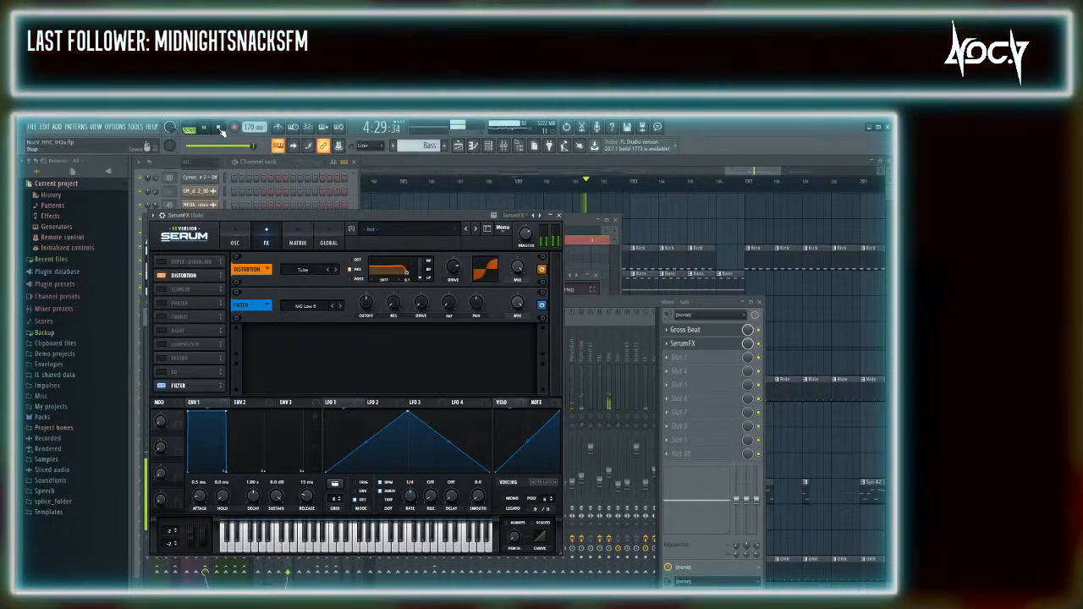
{"action": "left_click", "coordinate": [219, 128]}
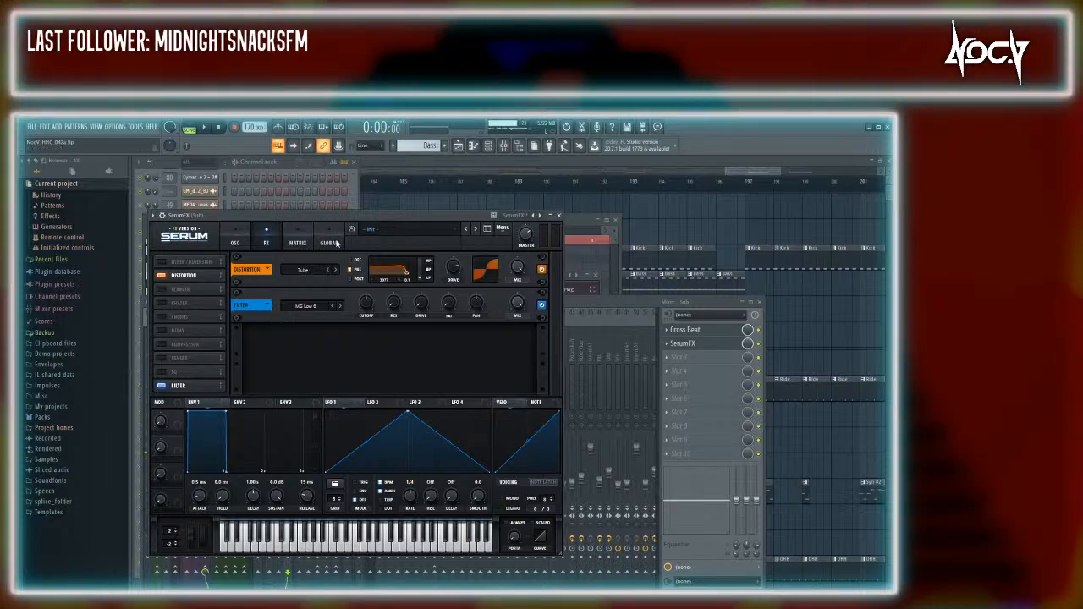
{"action": "left_click", "coordinate": [600, 307]}
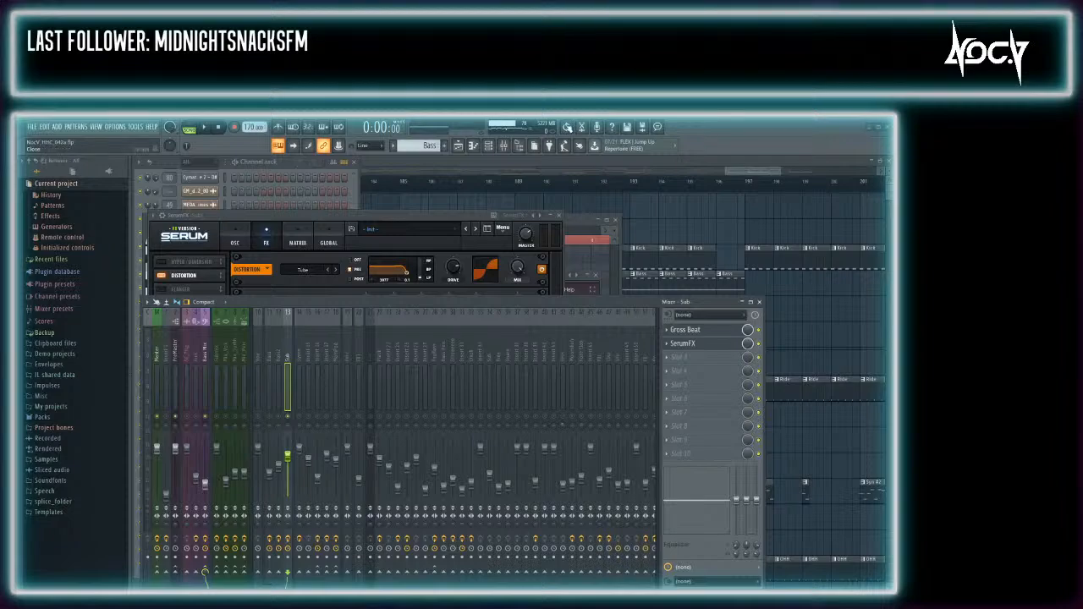
{"action": "left_click", "coordinate": [414, 221]}
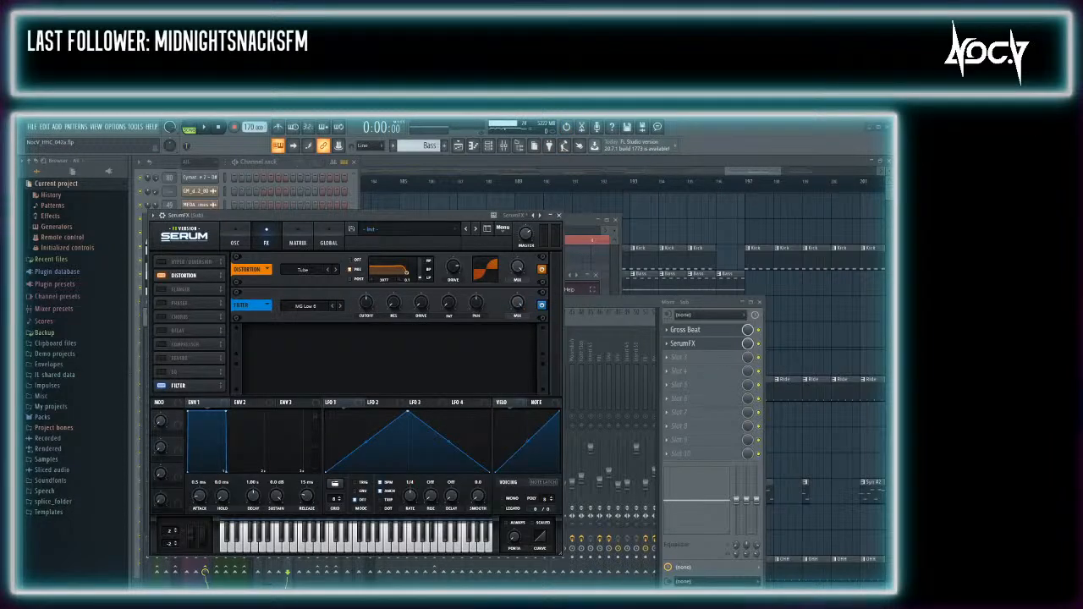
{"action": "key", "text": "space"}
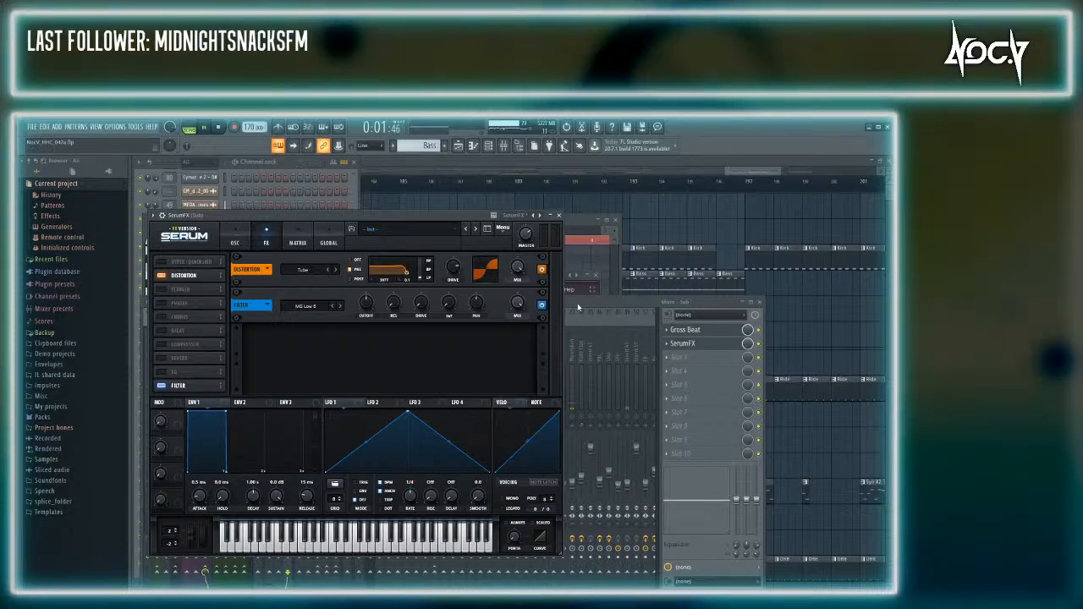
{"action": "left_click", "coordinate": [578, 306]}
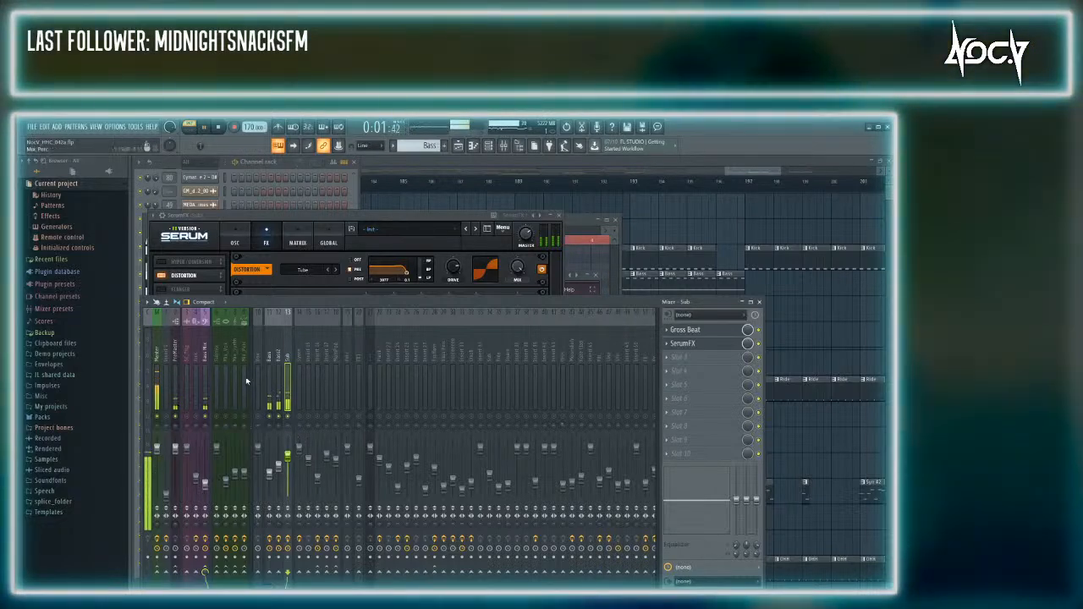
Raise the Bass Mix insert's fader slightly and compare its level by playing the Bass pattern
{"action": "left_click", "coordinate": [206, 356]}
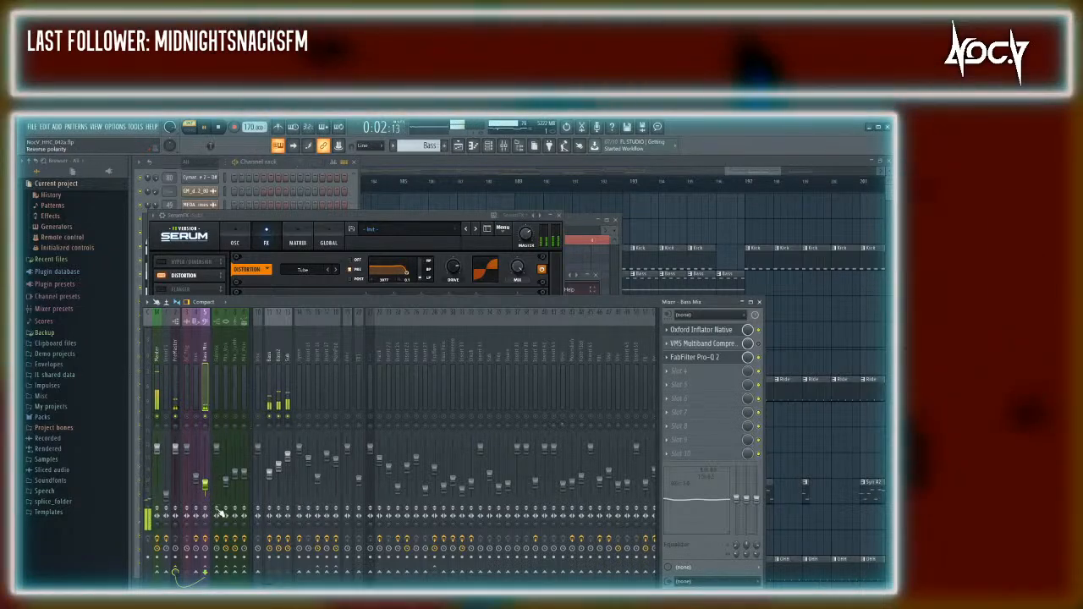
{"action": "left_click_drag", "start_coordinate": [206, 487], "coordinate": [205, 467]}
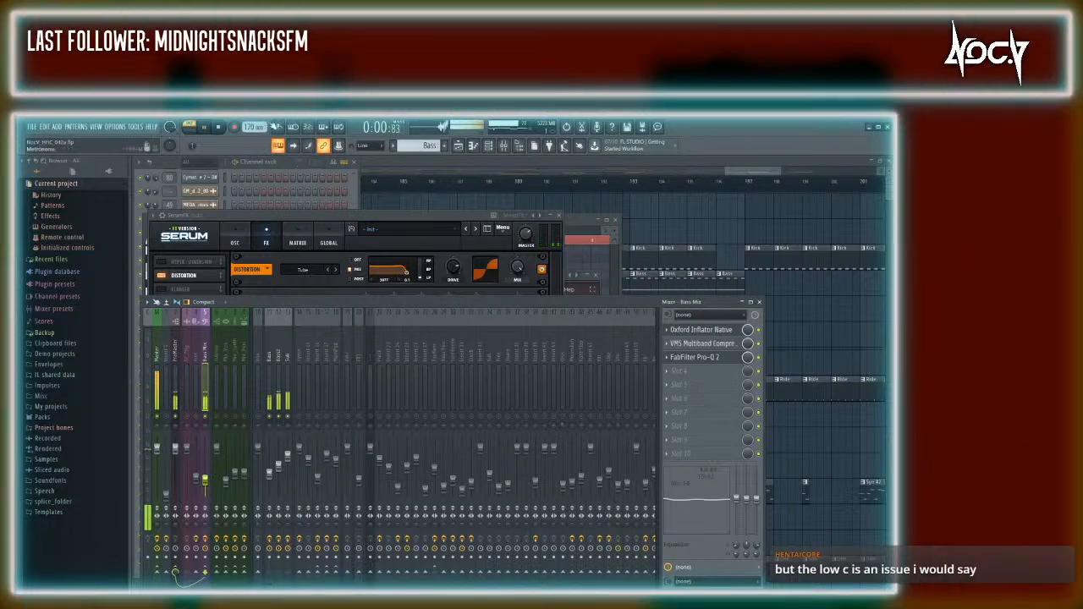
{"action": "left_click", "coordinate": [219, 129]}
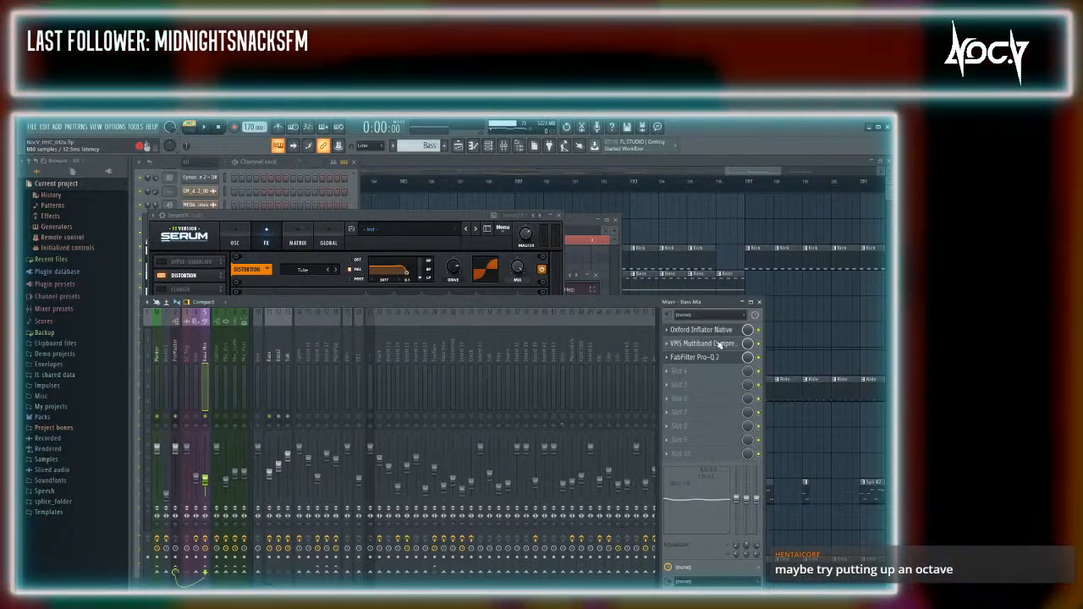
{"action": "key", "text": "space"}
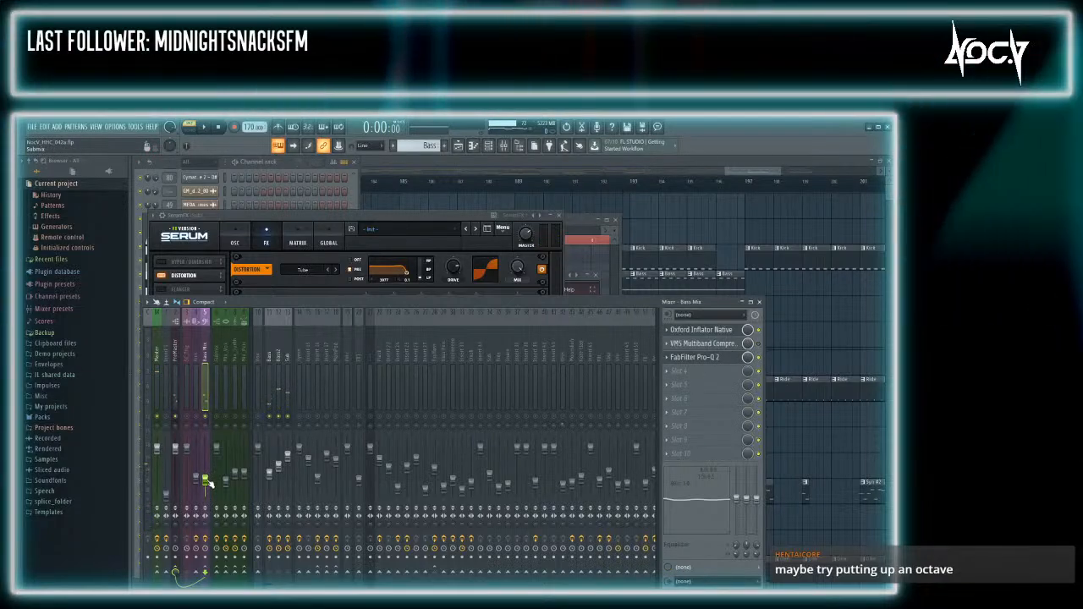
Raise the Bass Mix insert's fader to about -11.3 dB and audition the Bass pattern at that level
{"action": "left_click_drag", "start_coordinate": [205, 481], "coordinate": [205, 471]}
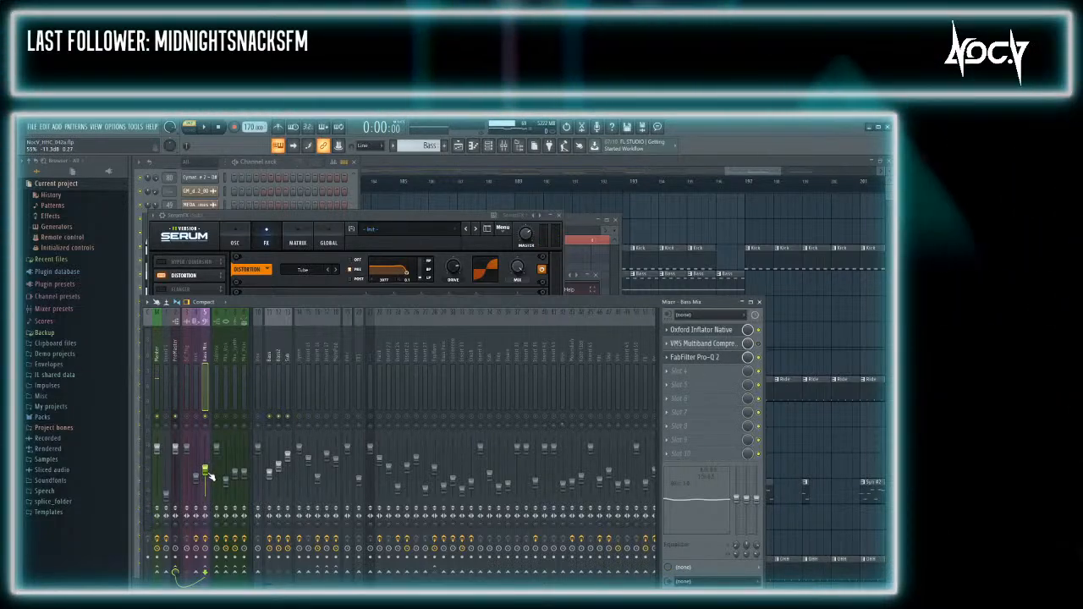
{"action": "key", "text": "space"}
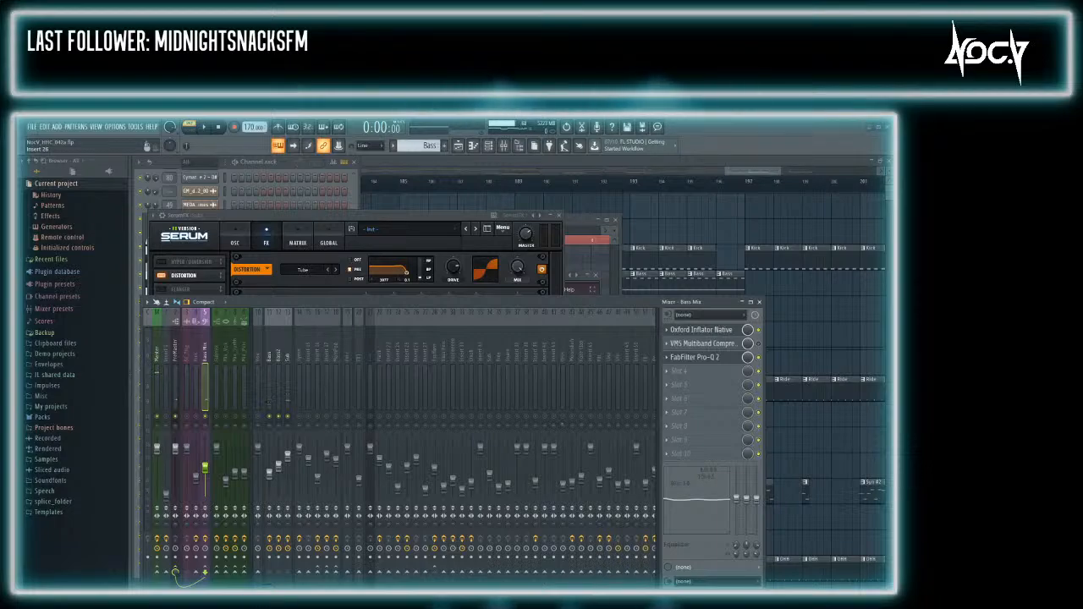
In the 3x Osc piano roll, transpose the four bar-3 notes up one octave from C3 to C4
{"action": "left_click", "coordinate": [291, 168]}
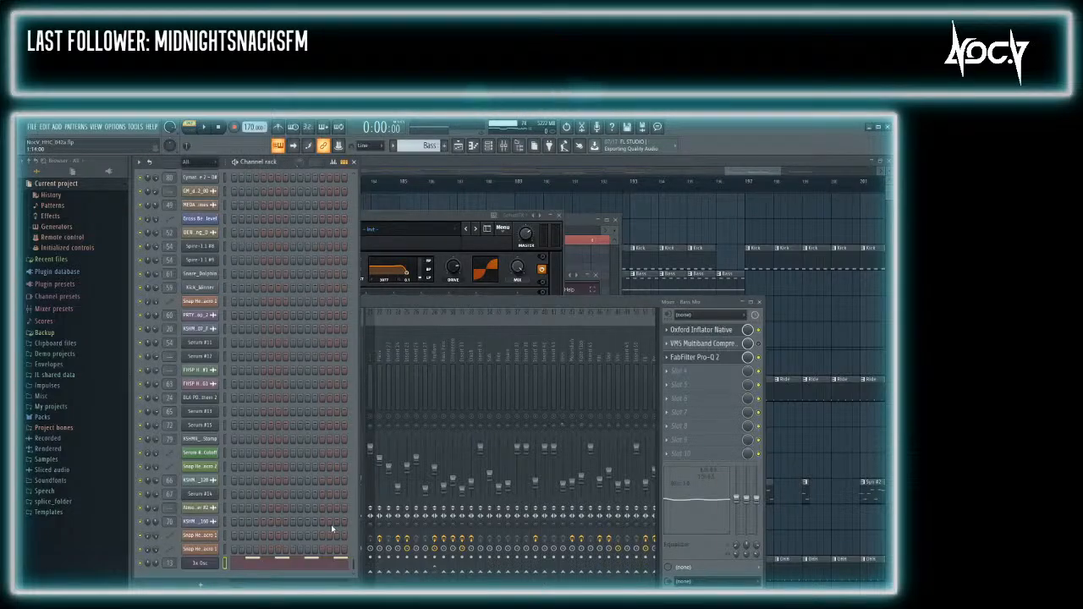
{"action": "left_click", "coordinate": [276, 562]}
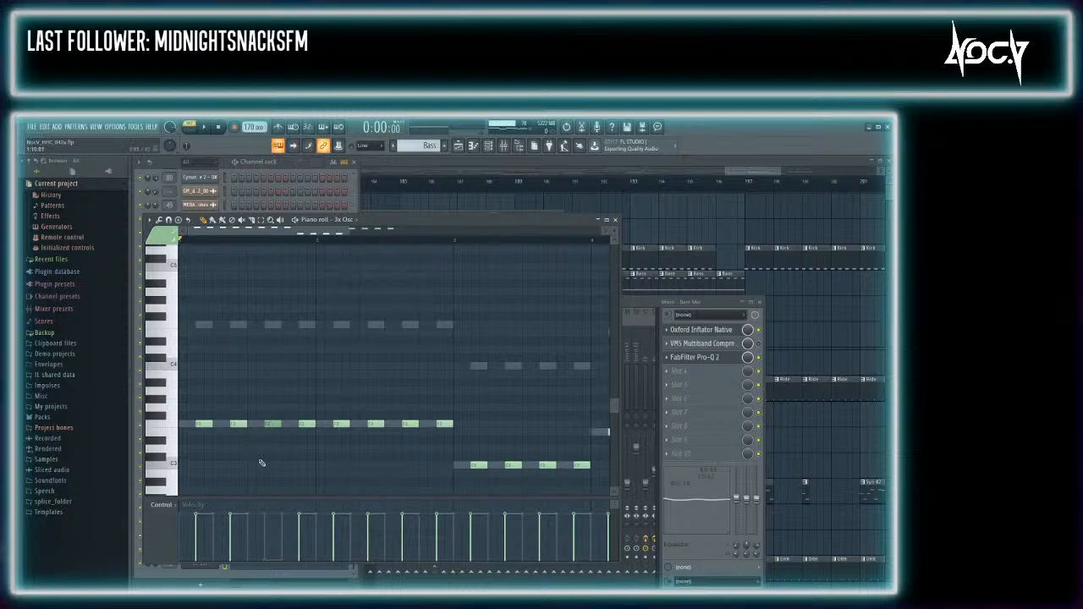
{"action": "scroll", "coordinate": [280, 458], "scroll_direction": "down", "scroll_amount": 10}
{"action": "scroll", "coordinate": [414, 401], "scroll_direction": "up", "scroll_amount": 7}
{"action": "scroll", "coordinate": [356, 423], "scroll_direction": "down", "scroll_amount": 3}
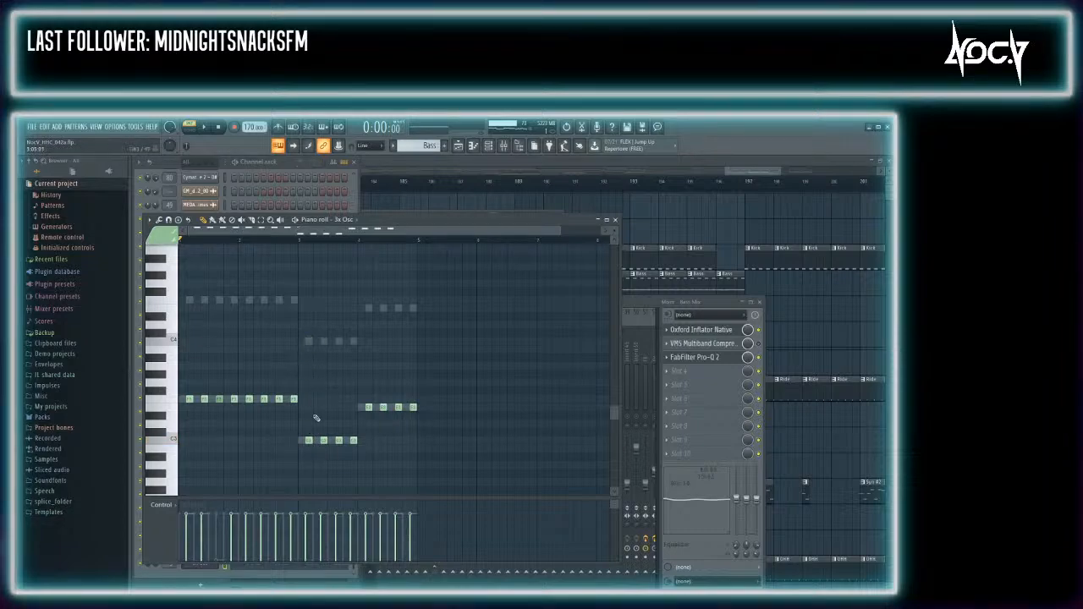
{"action": "left_click_drag", "start_coordinate": [307, 440], "coordinate": [339, 342]}
{"action": "left_click", "coordinate": [344, 342]}
{"action": "left_click", "coordinate": [354, 342]}
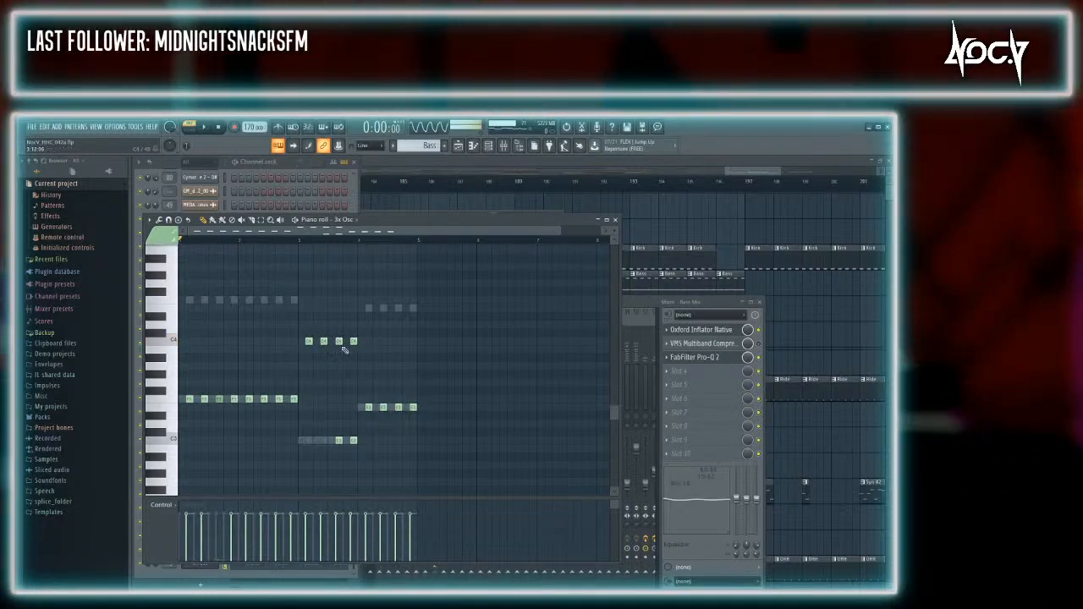
{"action": "right_click", "coordinate": [338, 440]}
{"action": "right_click", "coordinate": [354, 441]}
Audition the Bass pattern with the raised sub notes, replaying the transition from bar 2 into bar 3
{"action": "key", "text": "space"}
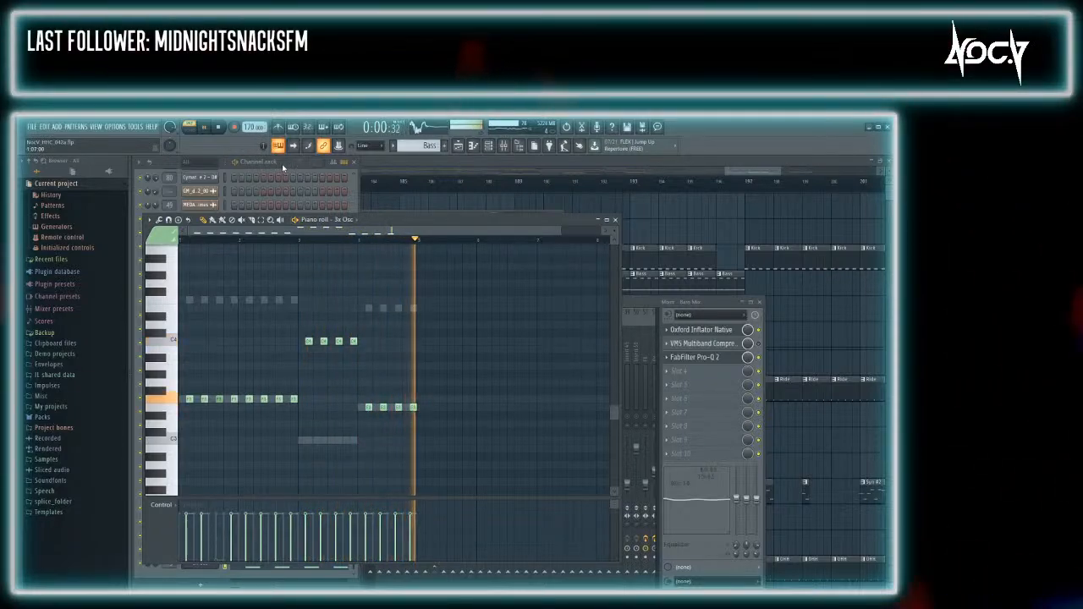
{"action": "left_click", "coordinate": [219, 127]}
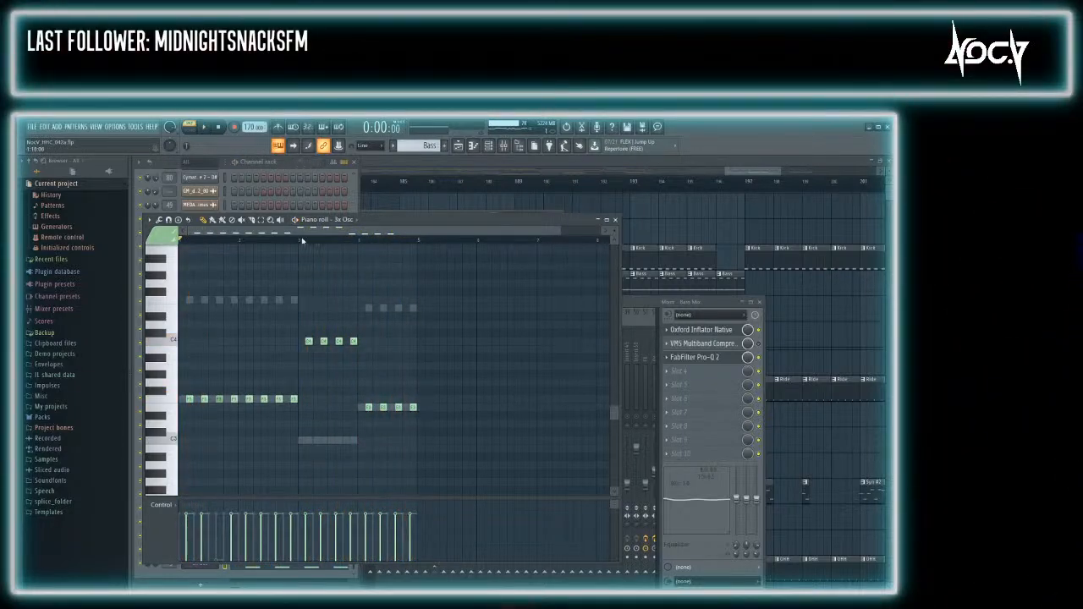
{"action": "left_click", "coordinate": [637, 304]}
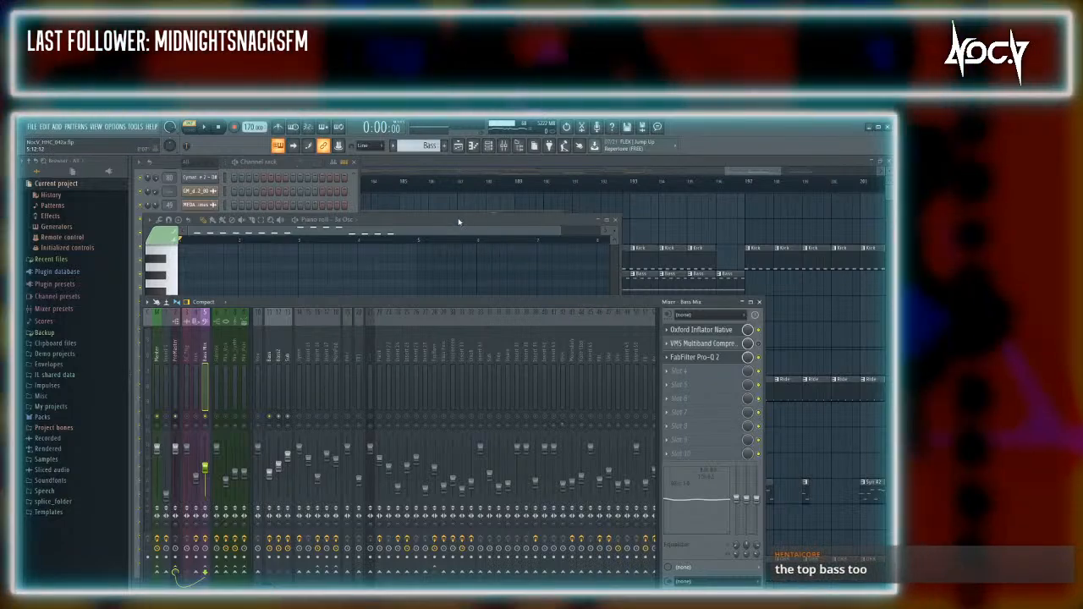
{"action": "left_click", "coordinate": [307, 245]}
{"action": "key", "text": "space"}
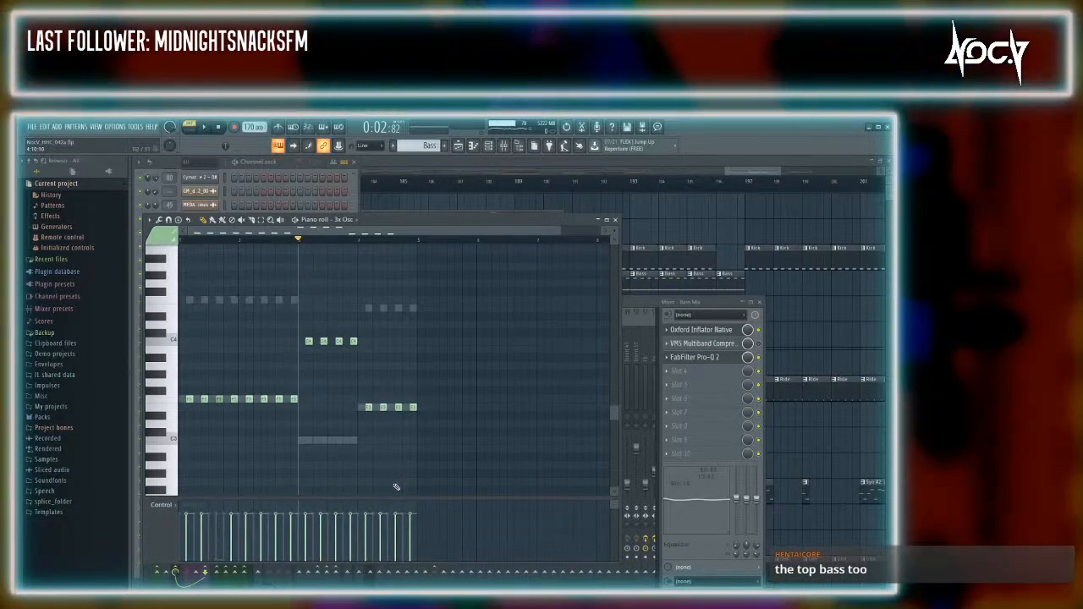
{"action": "left_click", "coordinate": [240, 241]}
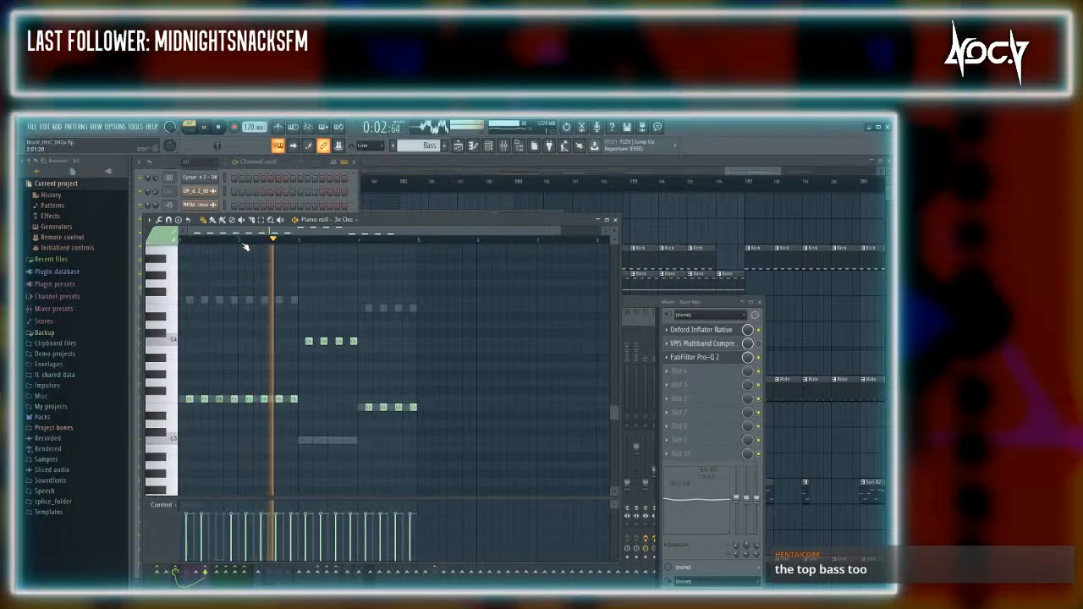
{"action": "key", "text": "space"}
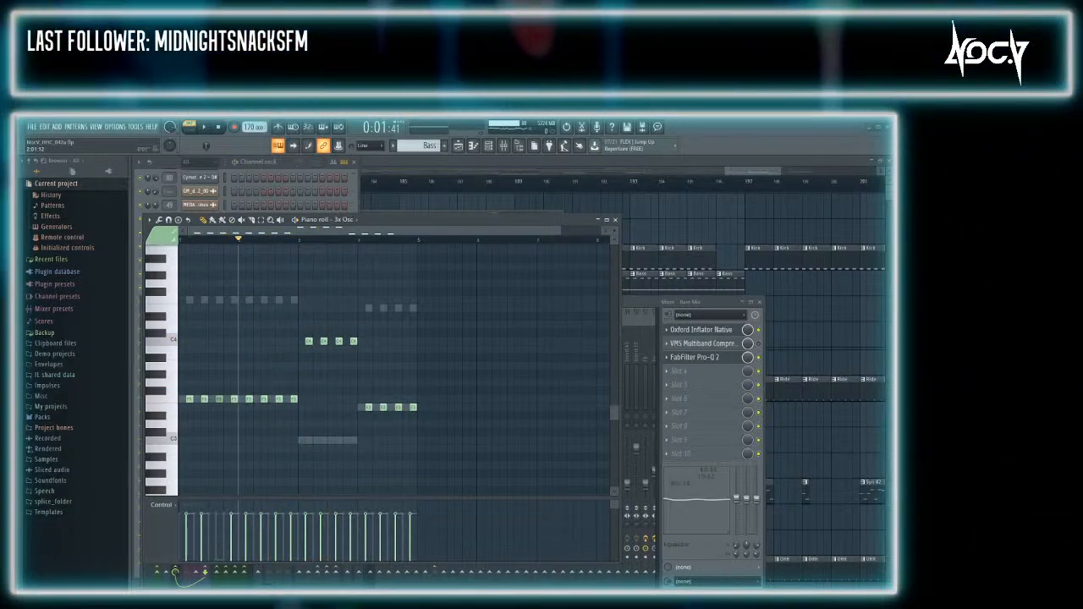
In the Serum #7 piano roll, move the four bar-3 bass notes up an octave from C3 to C4
{"action": "left_click", "coordinate": [280, 163]}
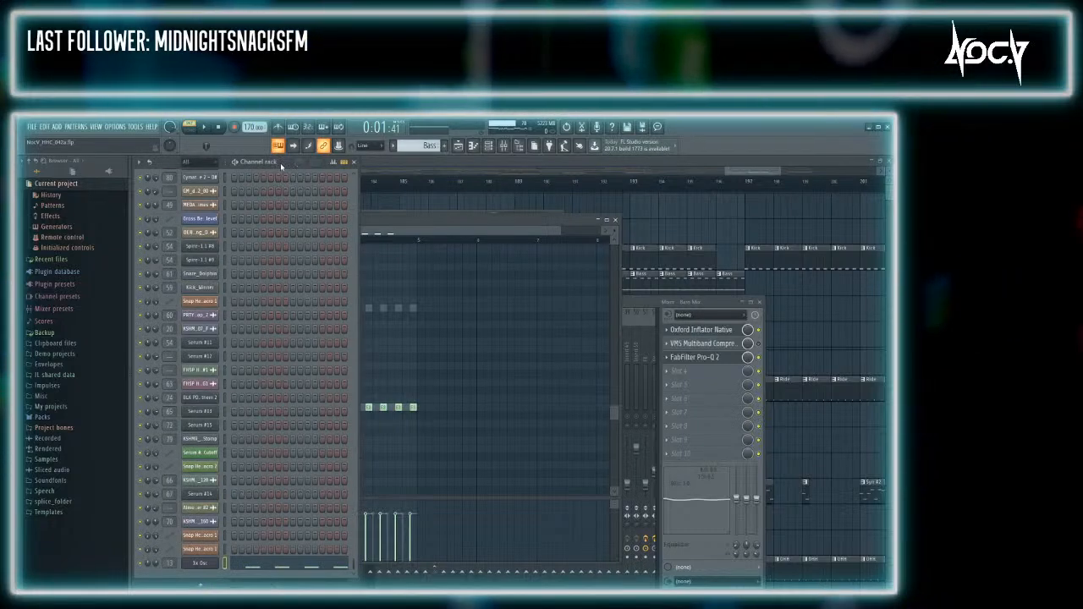
{"action": "scroll", "coordinate": [269, 408], "scroll_direction": "up", "scroll_amount": 10}
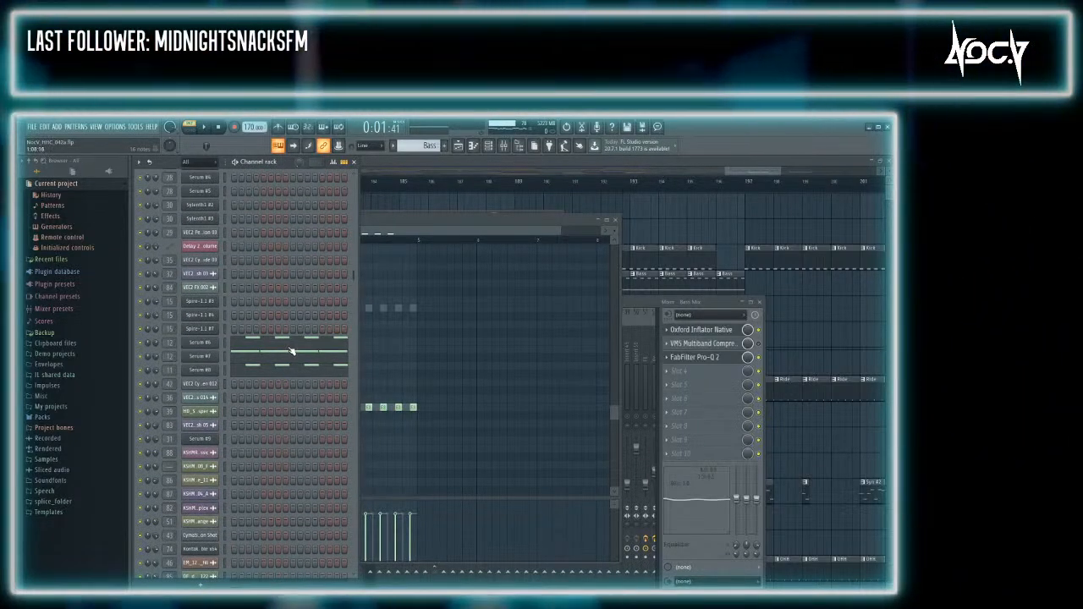
{"action": "left_click", "coordinate": [269, 351]}
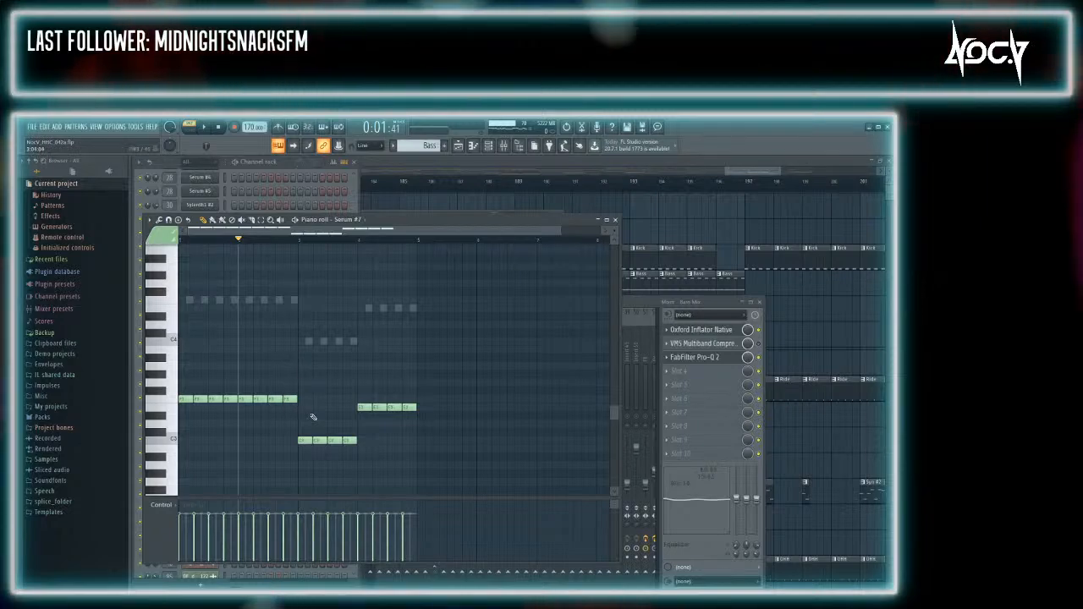
{"action": "left_click_drag", "start_coordinate": [305, 440], "coordinate": [306, 341]}
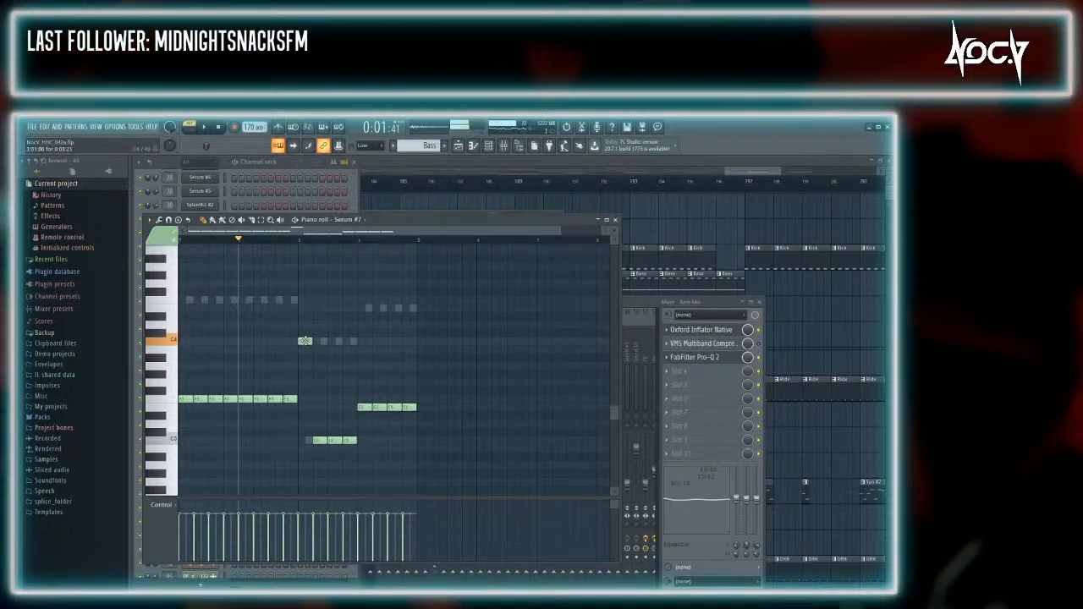
{"action": "left_click_drag", "start_coordinate": [320, 439], "coordinate": [320, 341]}
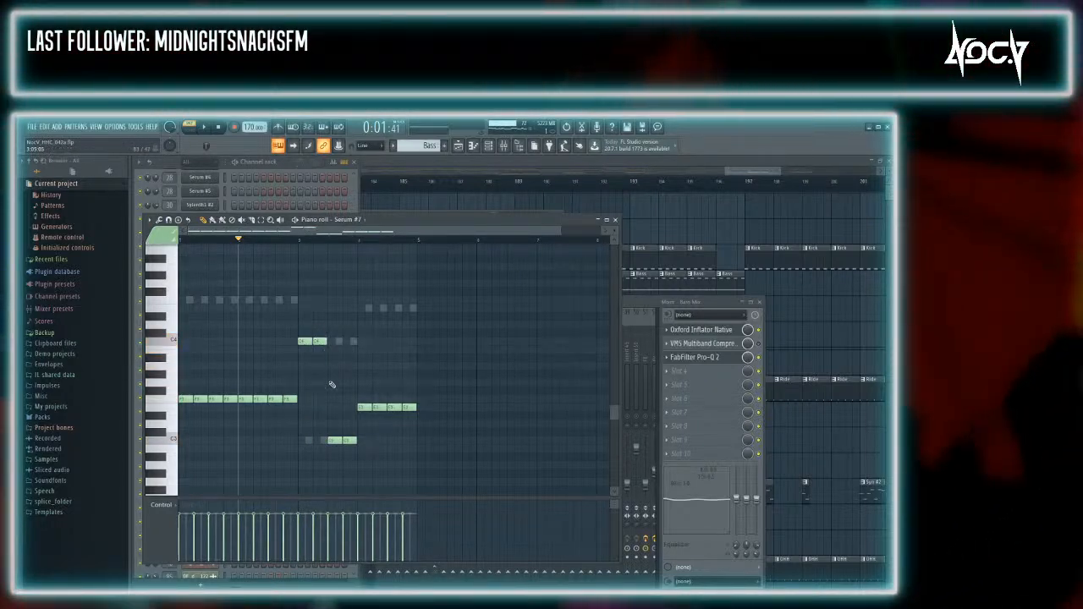
{"action": "left_click_drag", "start_coordinate": [343, 440], "coordinate": [349, 341]}
Raise the bar-3 notes of Serum #8 to C4 and those of Serum #6 to C5, and play the pattern
{"action": "left_click", "coordinate": [281, 164]}
{"action": "left_click", "coordinate": [305, 371]}
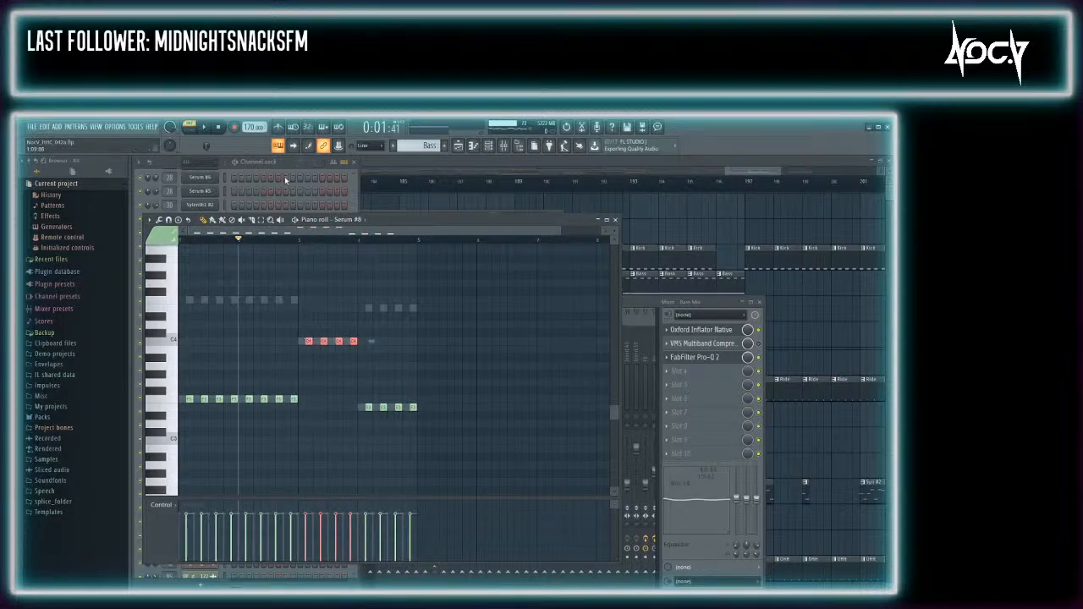
{"action": "left_click", "coordinate": [284, 166]}
{"action": "left_click", "coordinate": [288, 370]}
{"action": "left_click", "coordinate": [286, 342]}
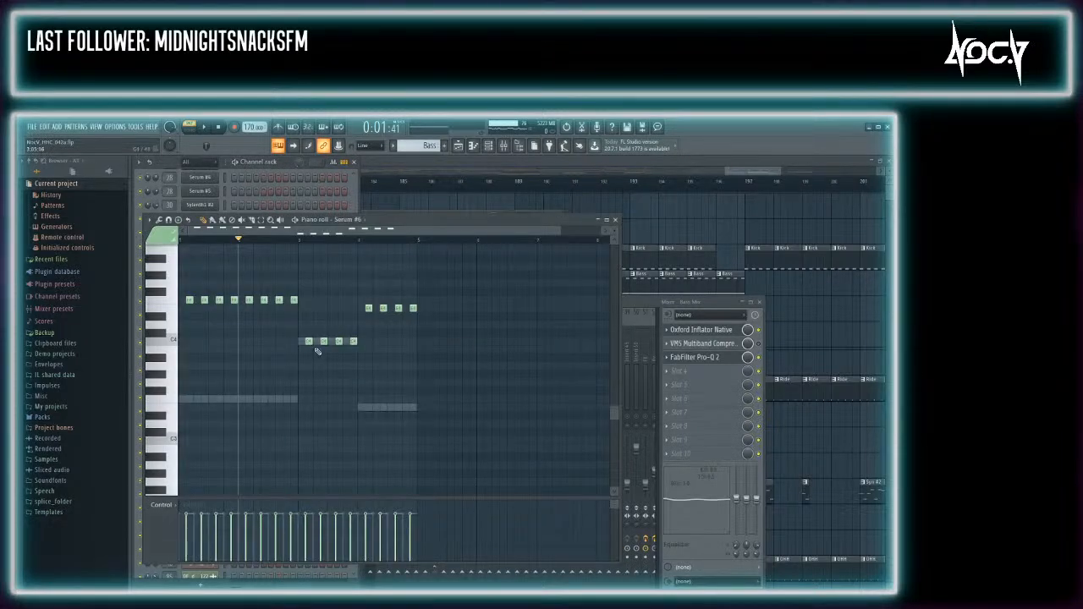
{"action": "scroll", "coordinate": [357, 396], "scroll_direction": "up", "scroll_amount": 3}
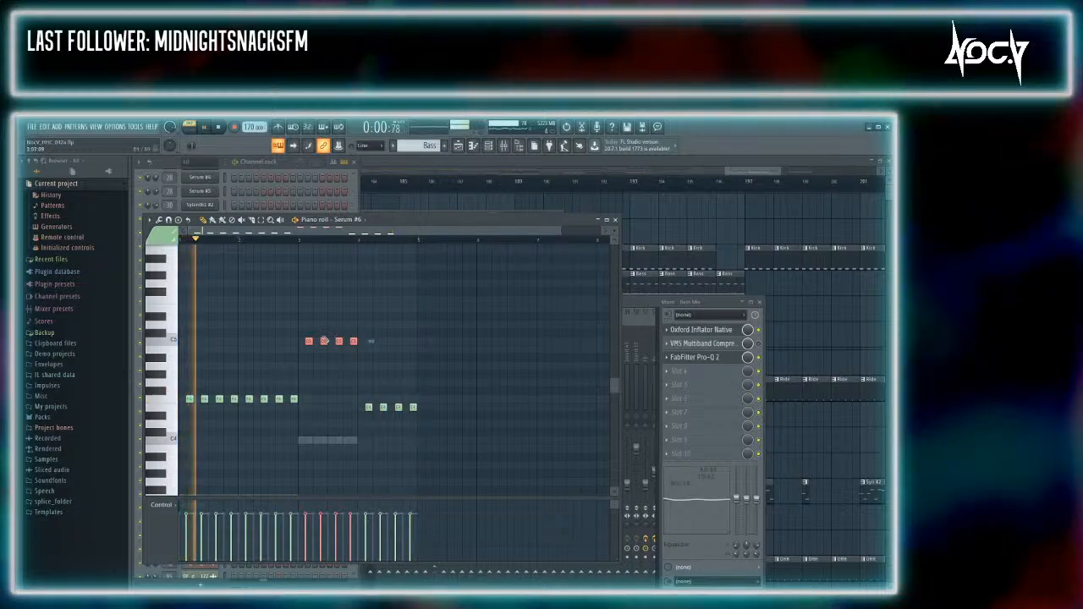
{"action": "left_click", "coordinate": [277, 161]}
{"action": "key", "text": "F9"}
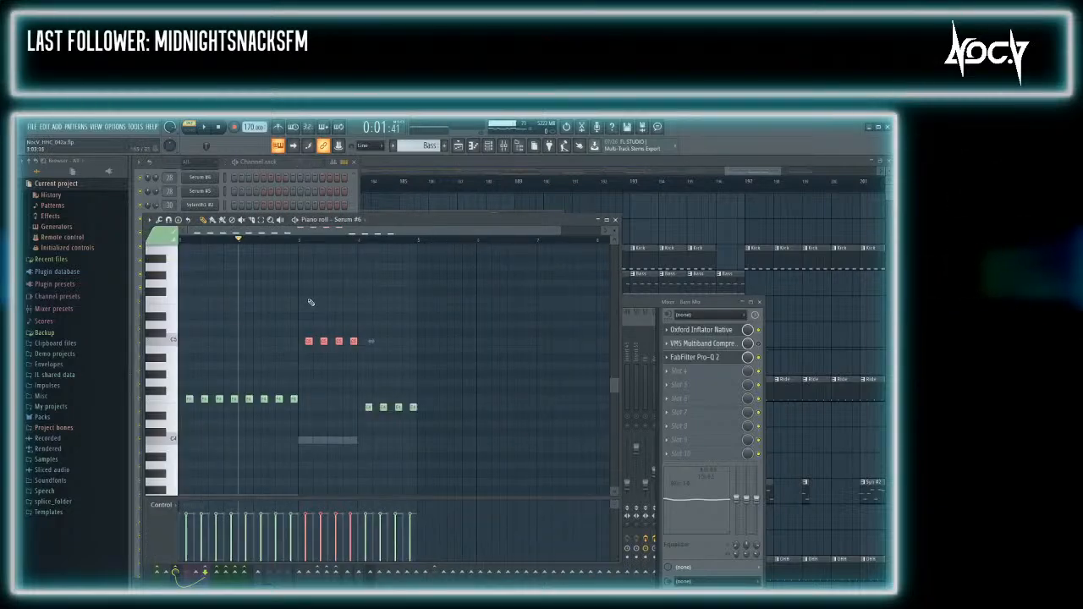
{"action": "scroll", "coordinate": [308, 316], "scroll_direction": "down", "scroll_amount": 1}
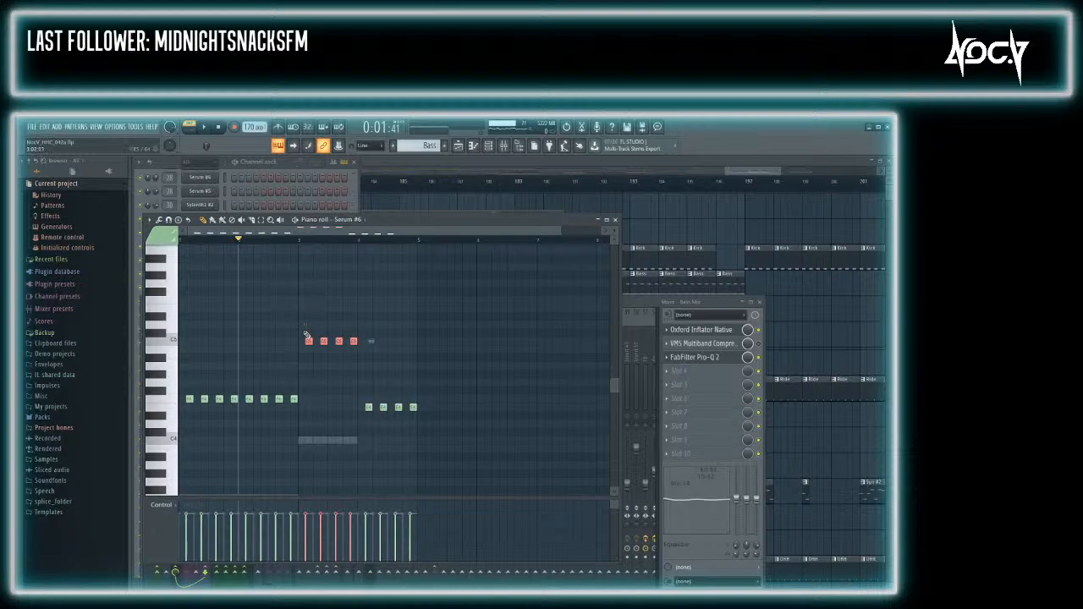
{"action": "key", "text": "space"}
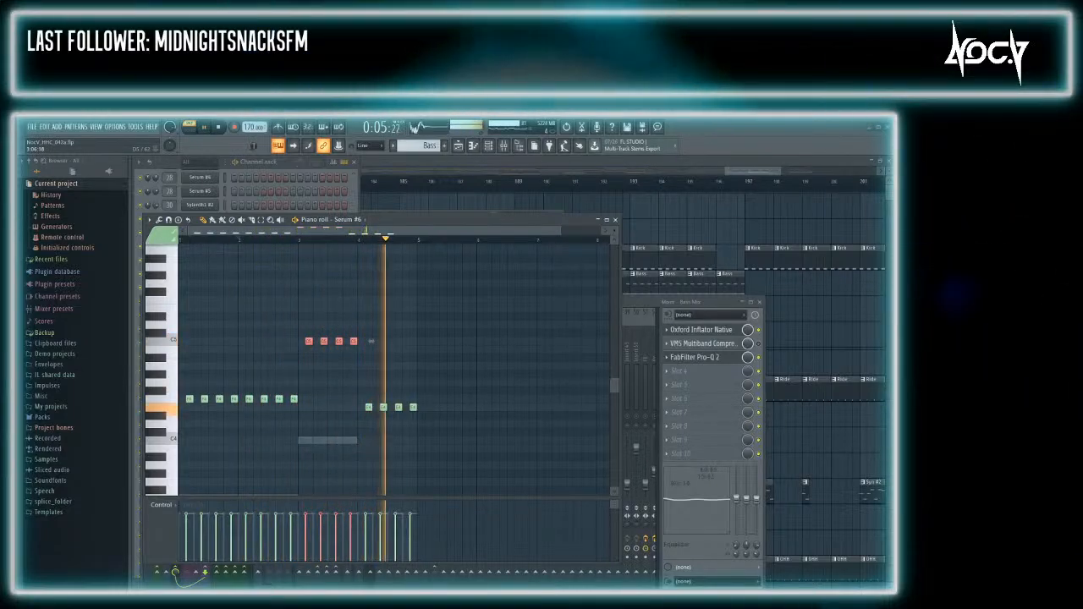
Play the song's closing section from several positions after the leads end, checking the bass against the kick and the mixer levels
{"action": "left_click", "coordinate": [499, 182]}
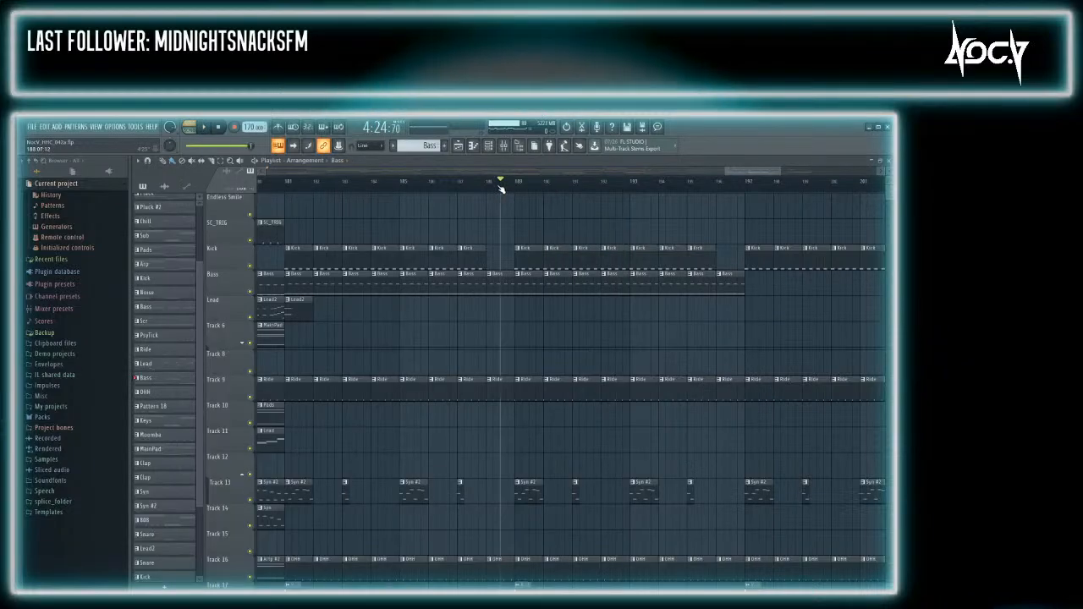
{"action": "scroll", "coordinate": [396, 269], "scroll_direction": "down", "scroll_amount": 4}
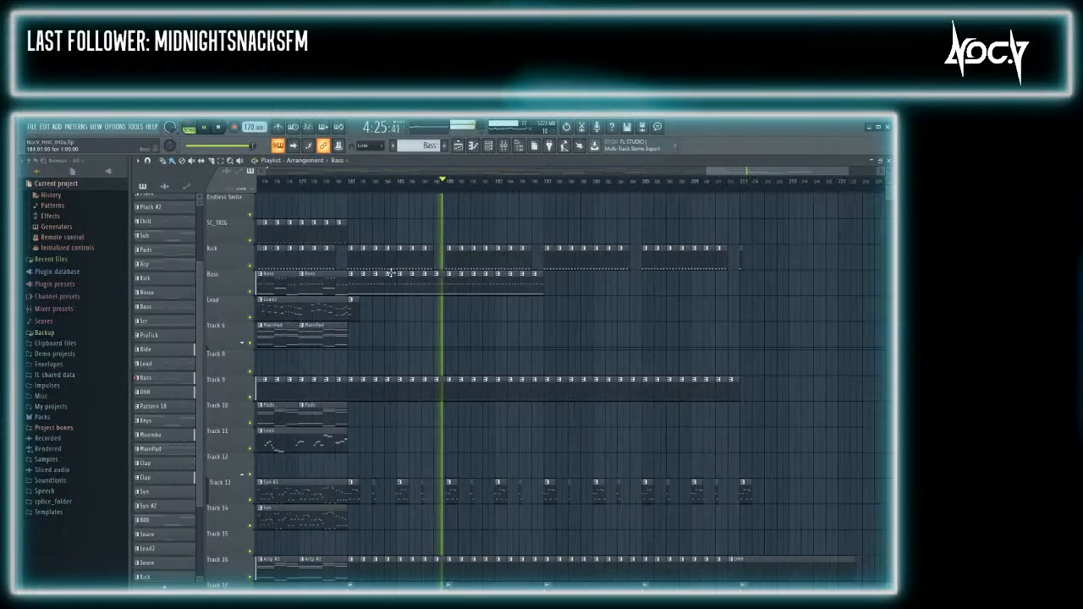
{"action": "left_click", "coordinate": [358, 181]}
{"action": "key", "text": "F9"}
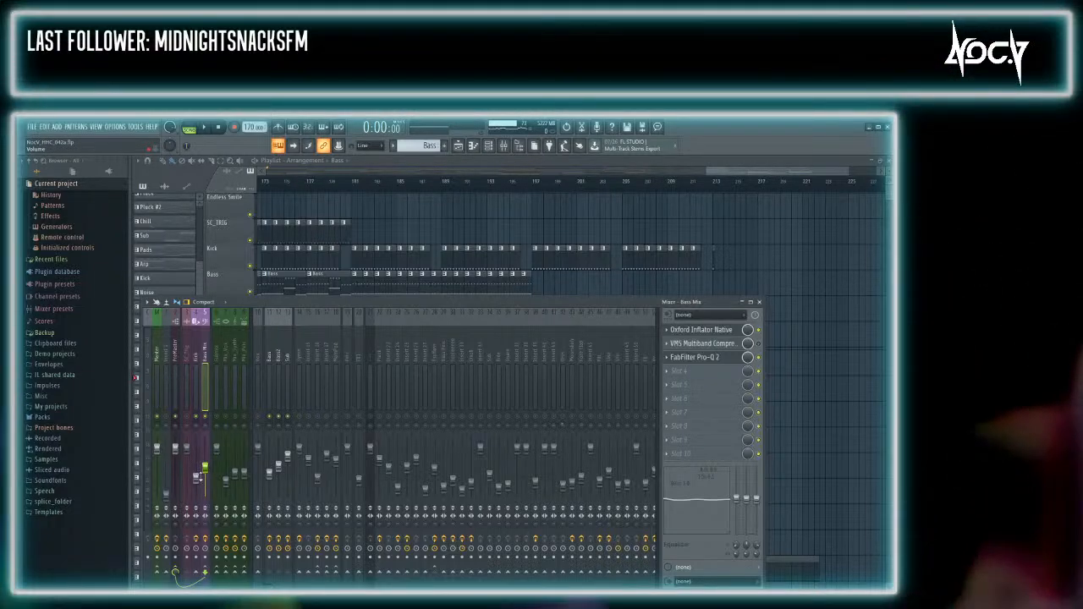
{"action": "left_click_drag", "start_coordinate": [738, 172], "coordinate": [709, 172]}
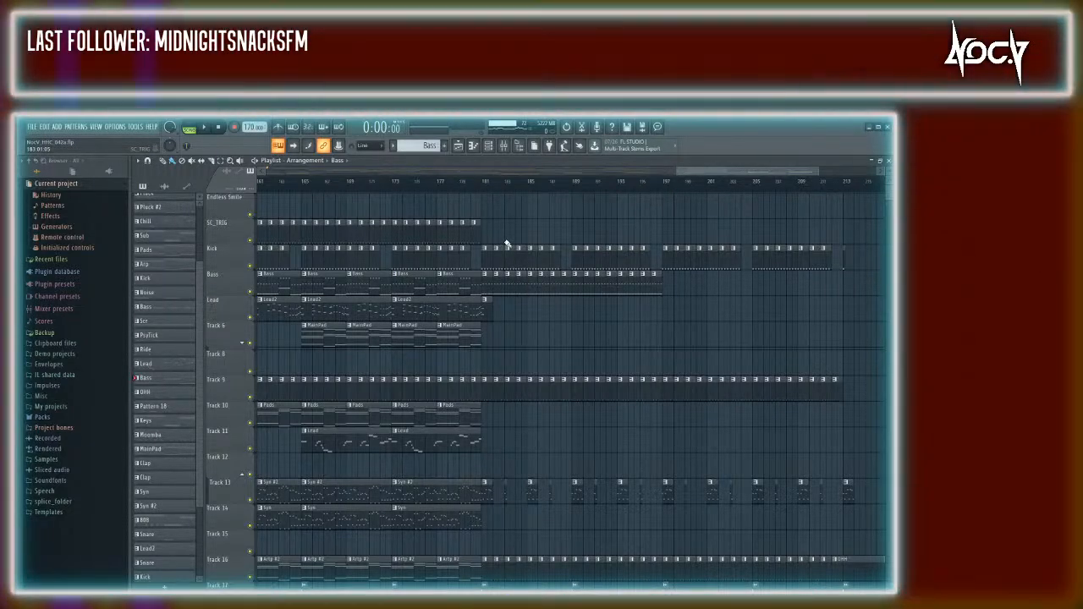
{"action": "left_click", "coordinate": [484, 183]}
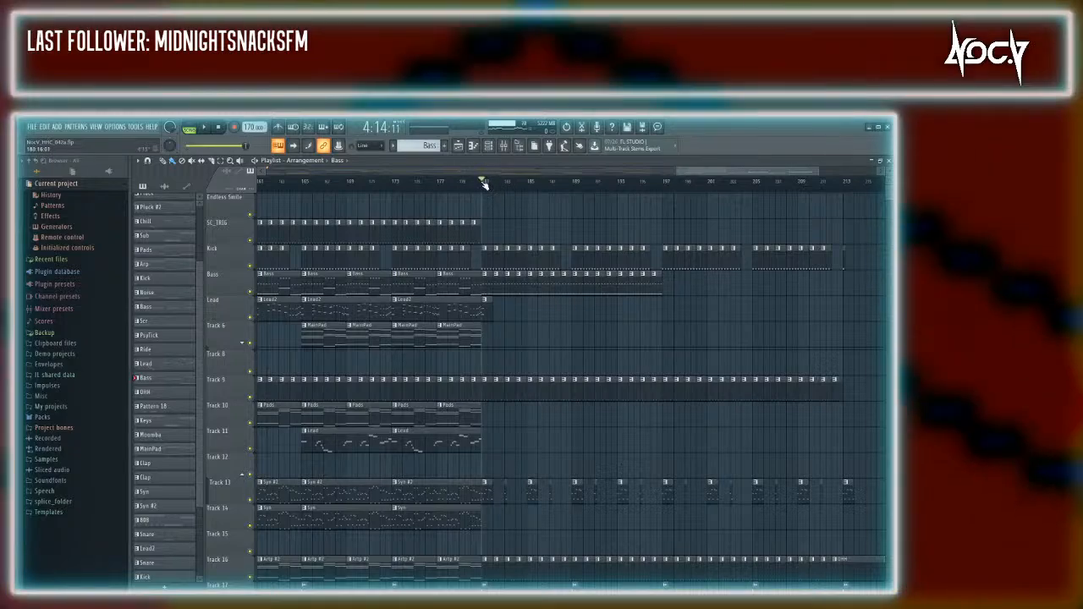
{"action": "key", "text": "F9"}
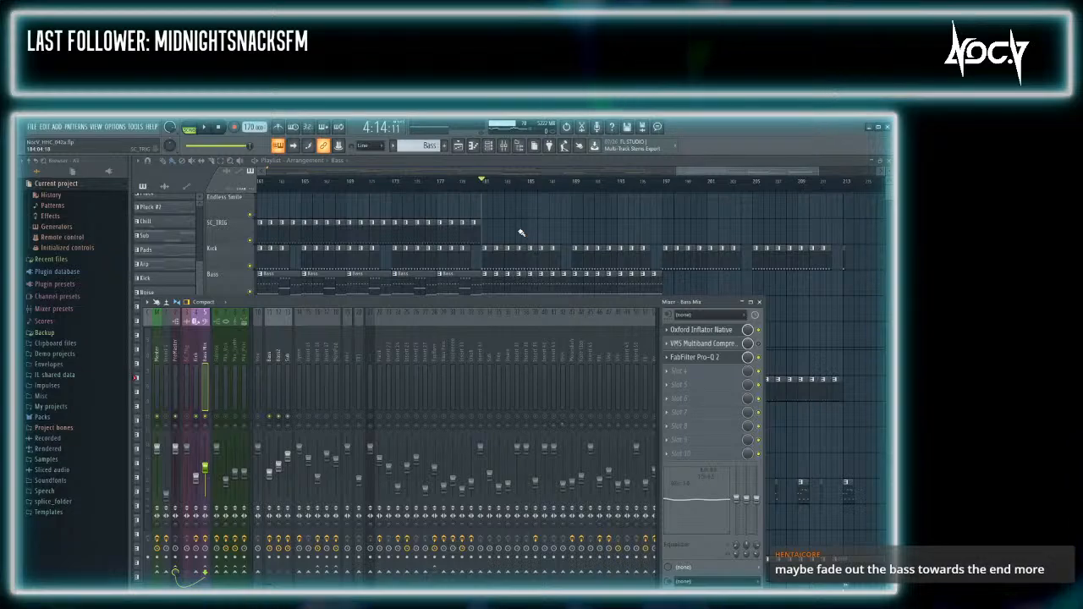
{"action": "left_click", "coordinate": [530, 182]}
{"action": "key", "text": "F9"}
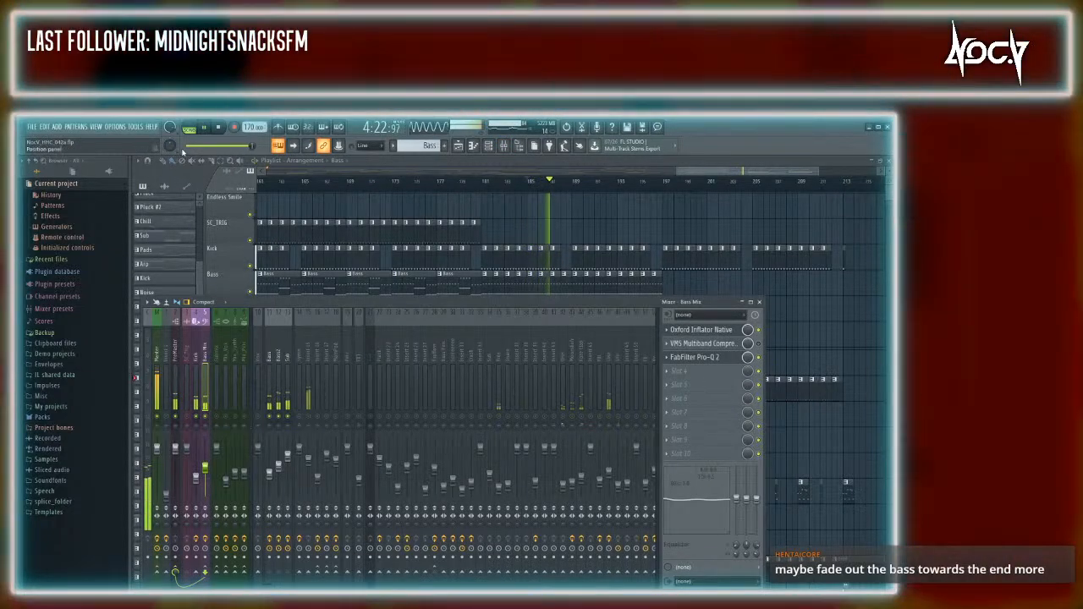
{"action": "left_click", "coordinate": [219, 127]}
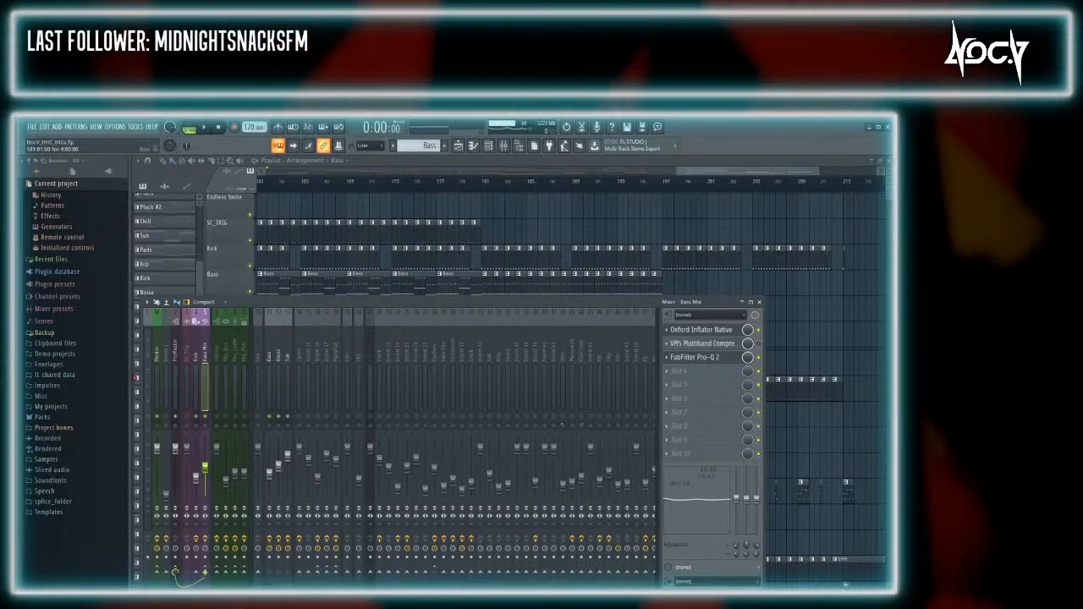
Select all Serum #6 notes in the Bass pattern, shorten them slightly and play the pattern
{"action": "key", "text": "F9"}
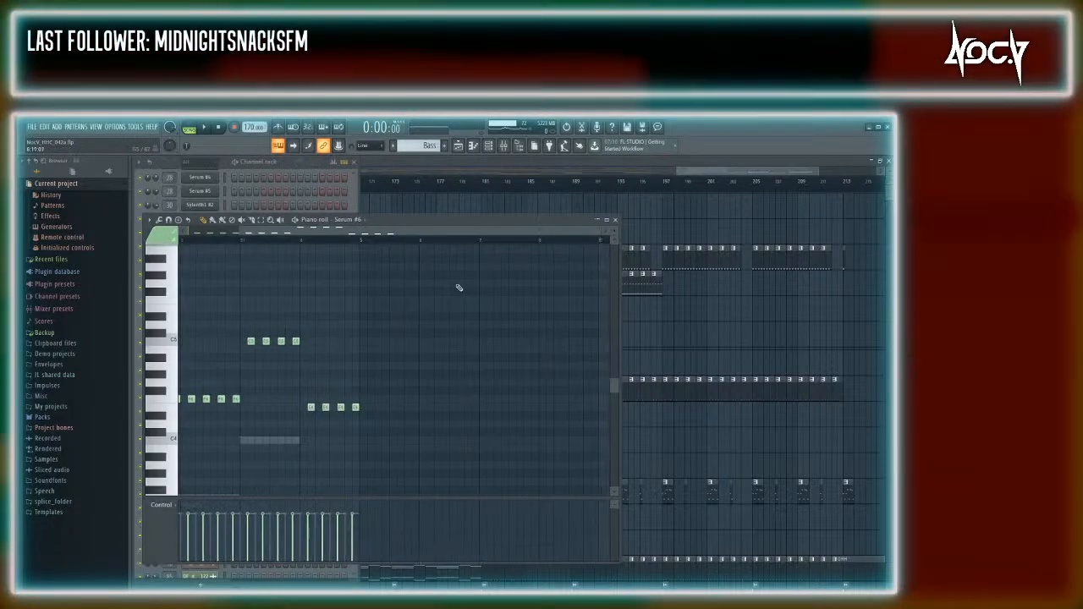
{"action": "double_click", "coordinate": [429, 297]}
{"action": "left_click_drag", "start_coordinate": [333, 231], "coordinate": [236, 229]}
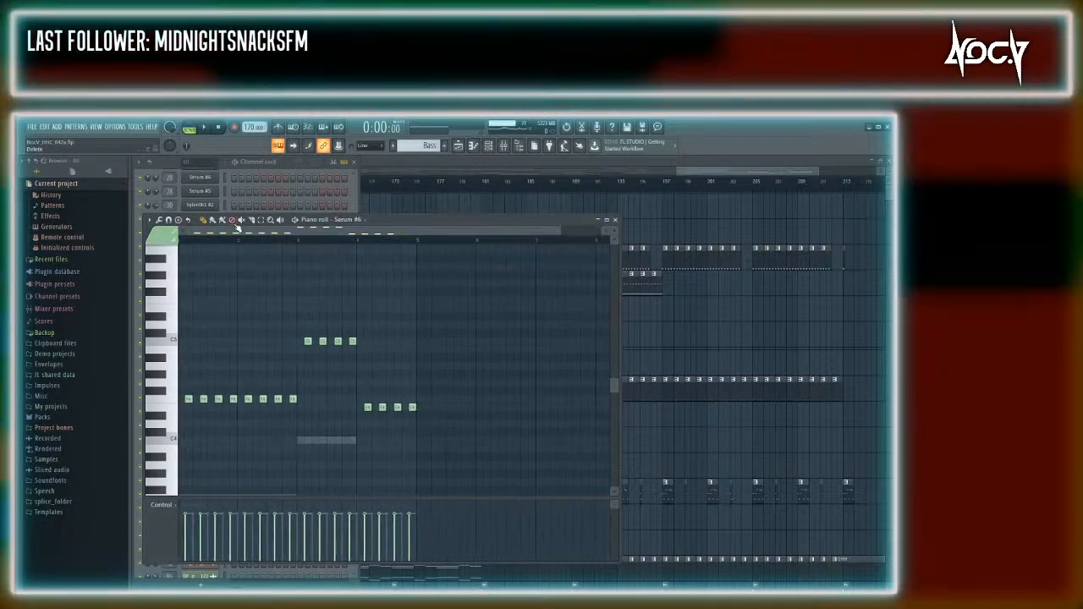
{"action": "key", "text": "ctrl+a"}
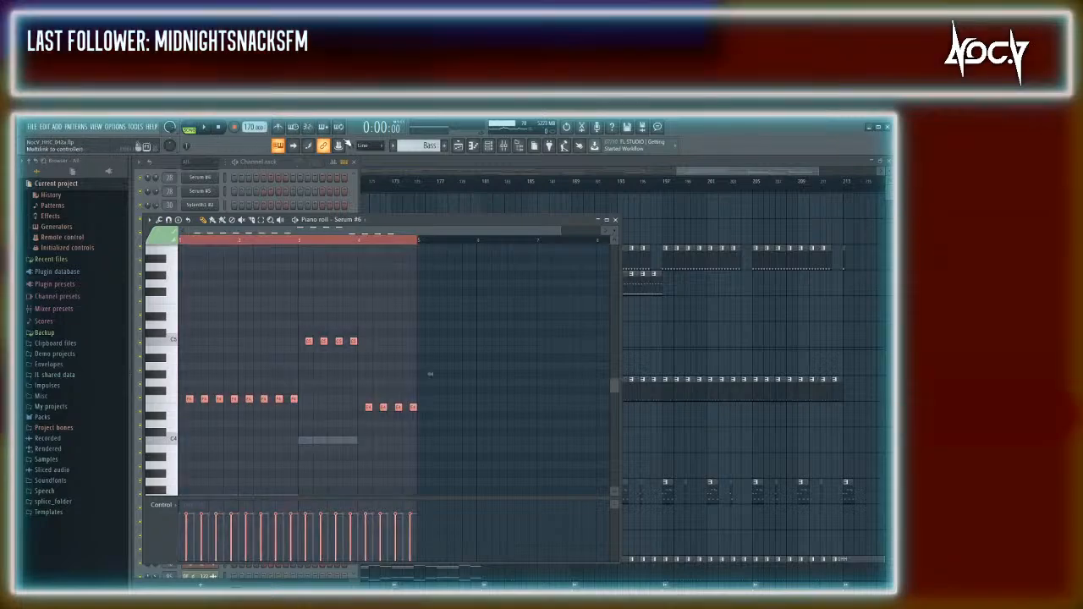
{"action": "scroll", "coordinate": [351, 365], "scroll_direction": "up", "scroll_amount": 4}
{"action": "scroll", "coordinate": [351, 365], "scroll_direction": "up", "scroll_amount": 3}
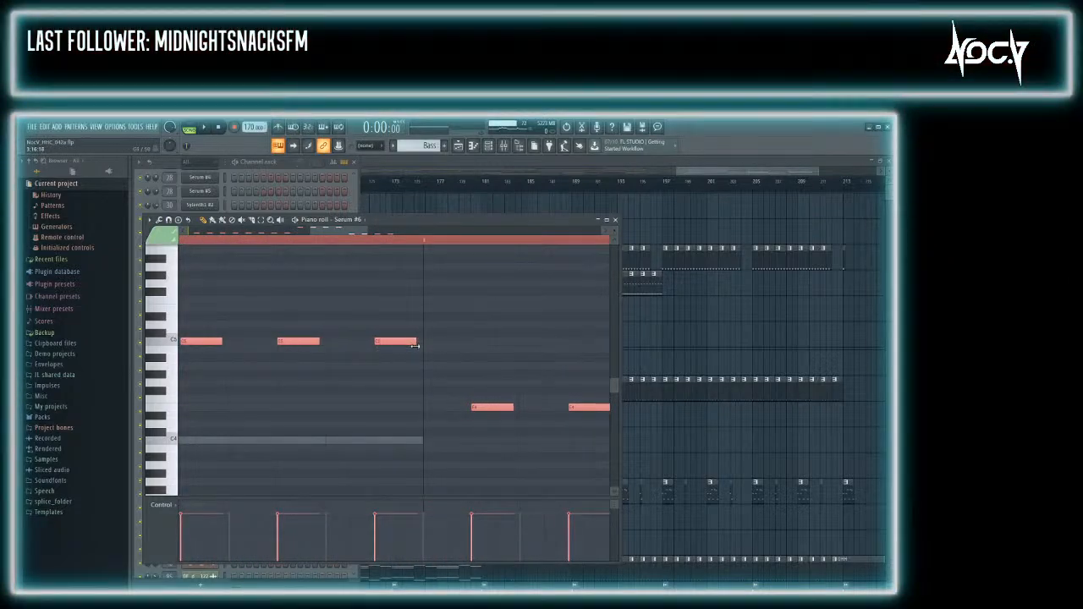
{"action": "left_click", "coordinate": [282, 161]}
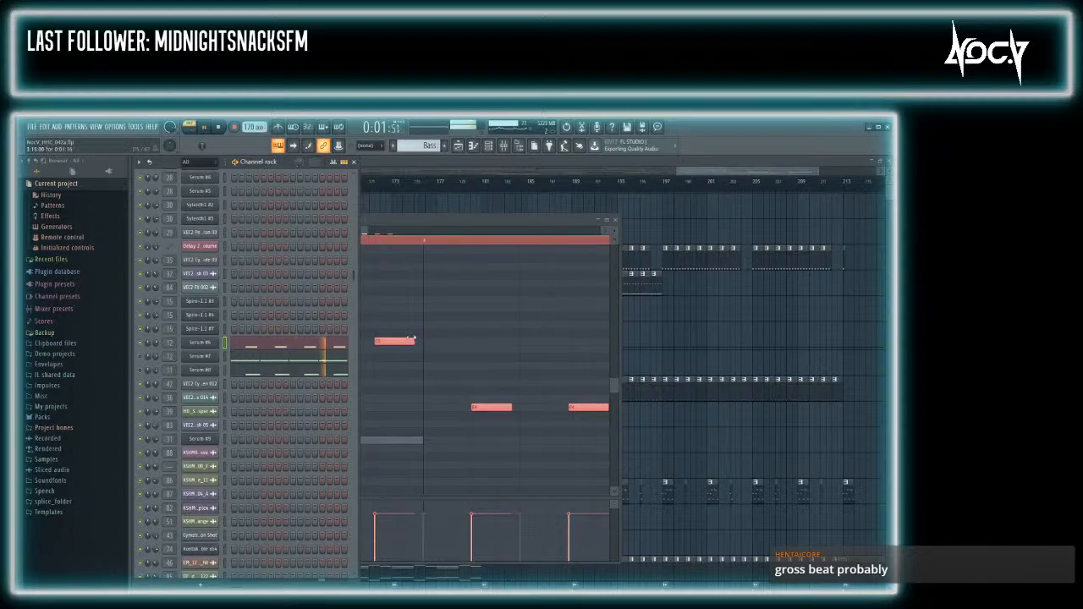
Open the 3x Osc sub notes in the piano roll and raise the third note's velocity to match its neighbours
{"action": "scroll", "coordinate": [271, 362], "scroll_direction": "down", "scroll_amount": 10}
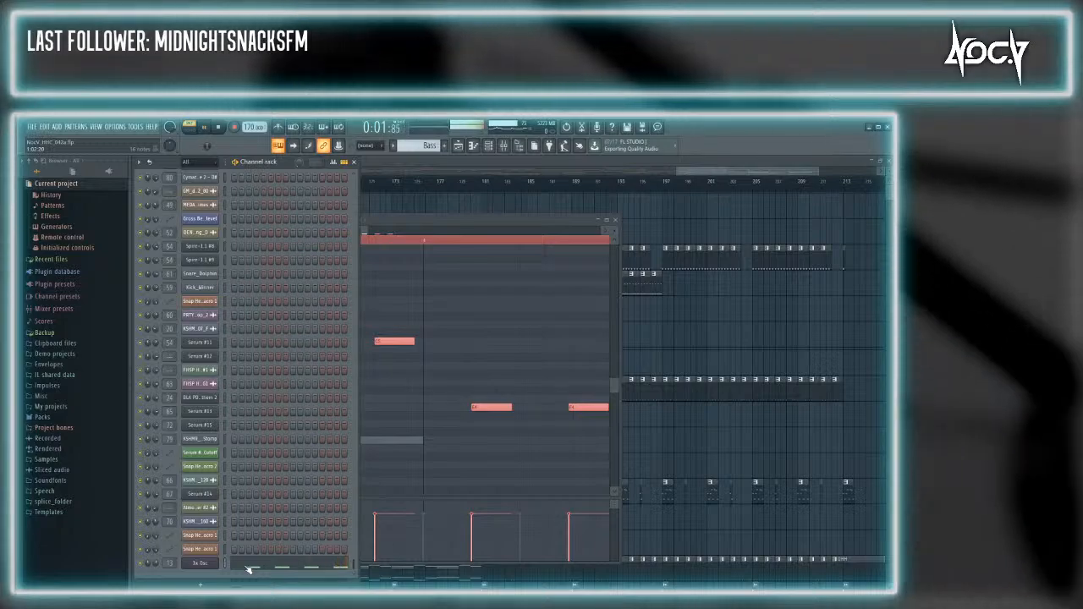
{"action": "key", "text": "space"}
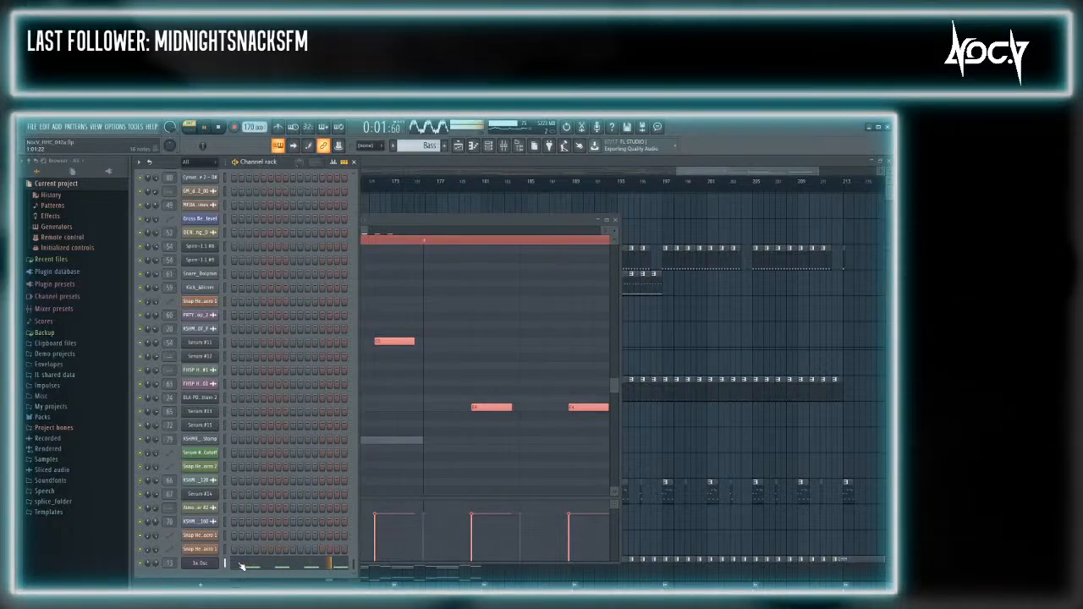
{"action": "left_click", "coordinate": [242, 567]}
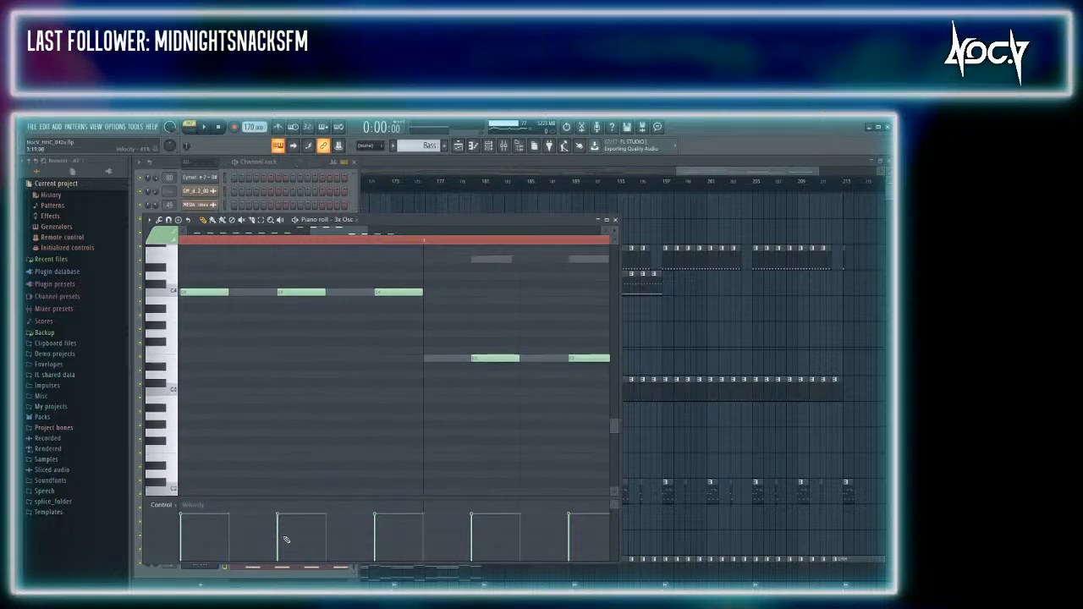
{"action": "scroll", "coordinate": [342, 440], "scroll_direction": "up", "scroll_amount": 4}
{"action": "scroll", "coordinate": [347, 428], "scroll_direction": "down", "scroll_amount": 3}
{"action": "scroll", "coordinate": [355, 436], "scroll_direction": "up", "scroll_amount": 1}
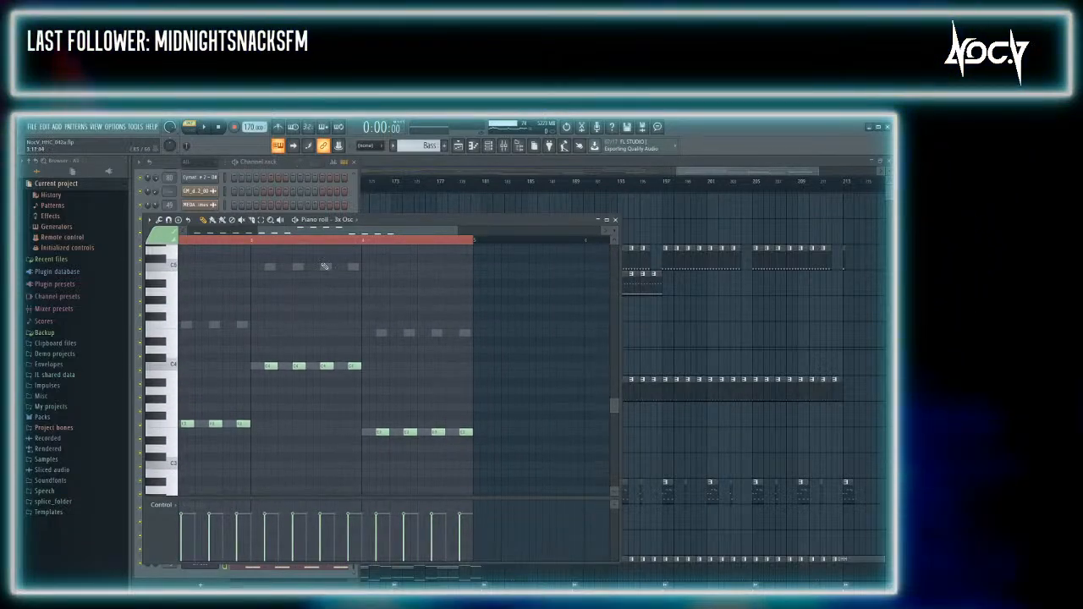
{"action": "left_click_drag", "start_coordinate": [265, 233], "coordinate": [113, 234]}
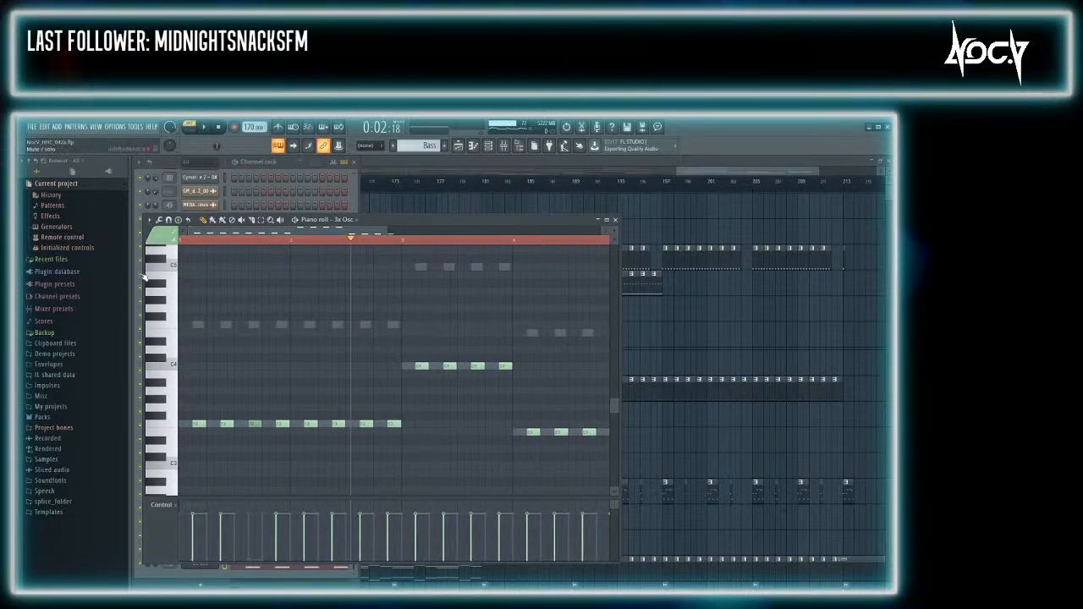
{"action": "scroll", "coordinate": [251, 497], "scroll_direction": "down", "scroll_amount": 5}
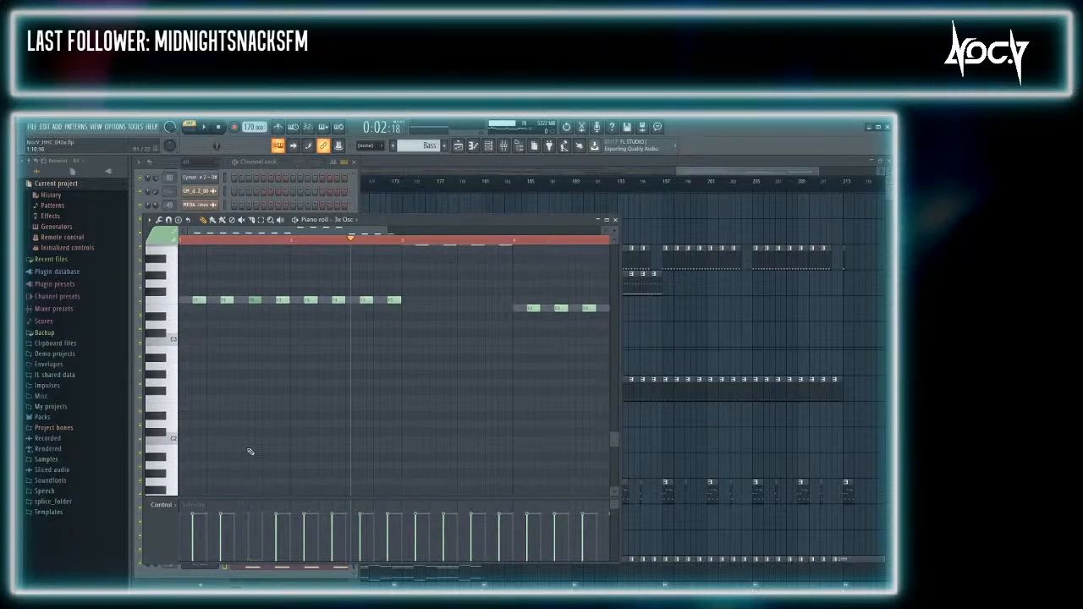
{"action": "scroll", "coordinate": [250, 423], "scroll_direction": "up", "scroll_amount": 3}
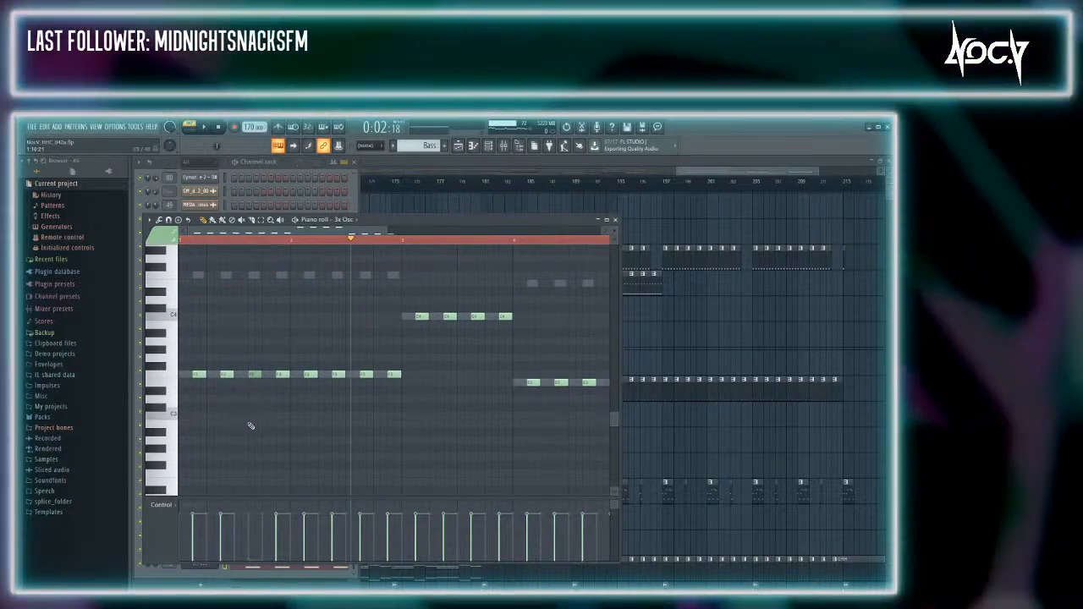
{"action": "left_click_drag", "start_coordinate": [261, 550], "coordinate": [253, 517]}
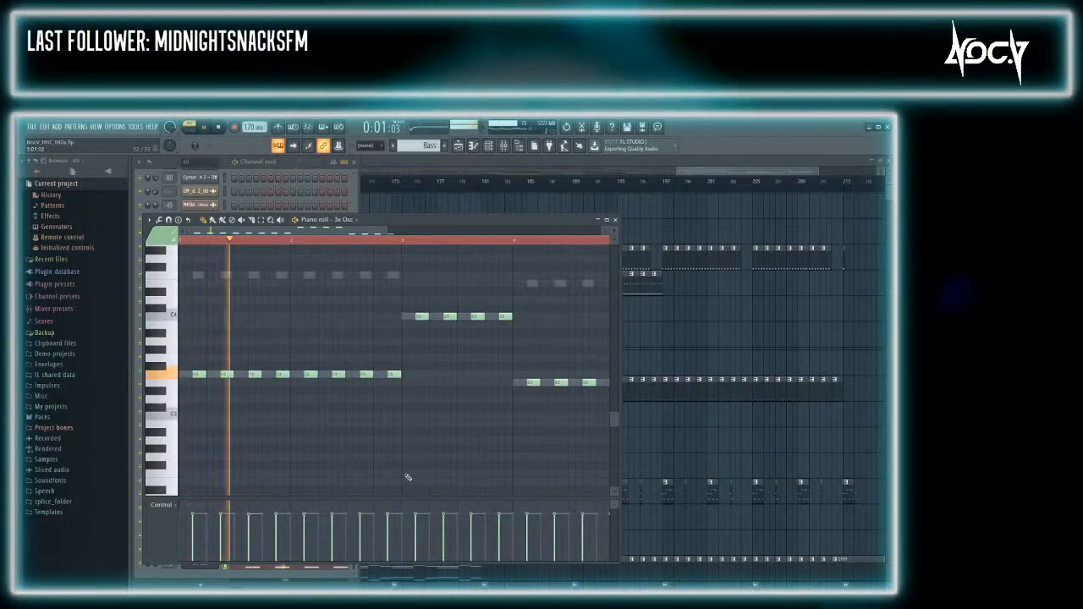
Audition the Bass pattern, then reopen the Serum #6 piano roll with all its notes selected
{"action": "left_click", "coordinate": [287, 174]}
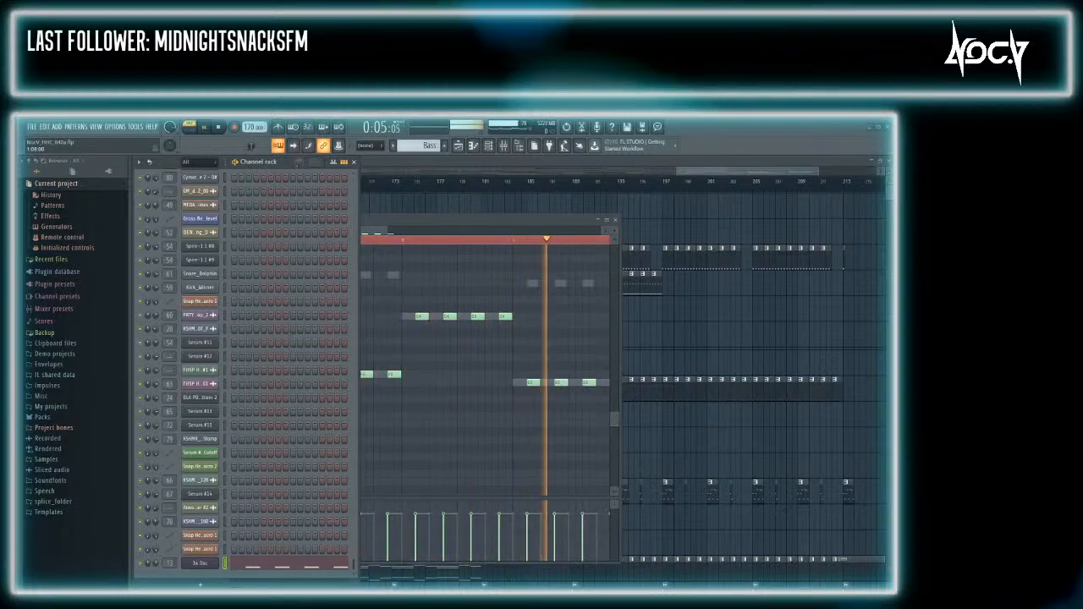
{"action": "scroll", "coordinate": [320, 230], "scroll_direction": "up", "scroll_amount": 15}
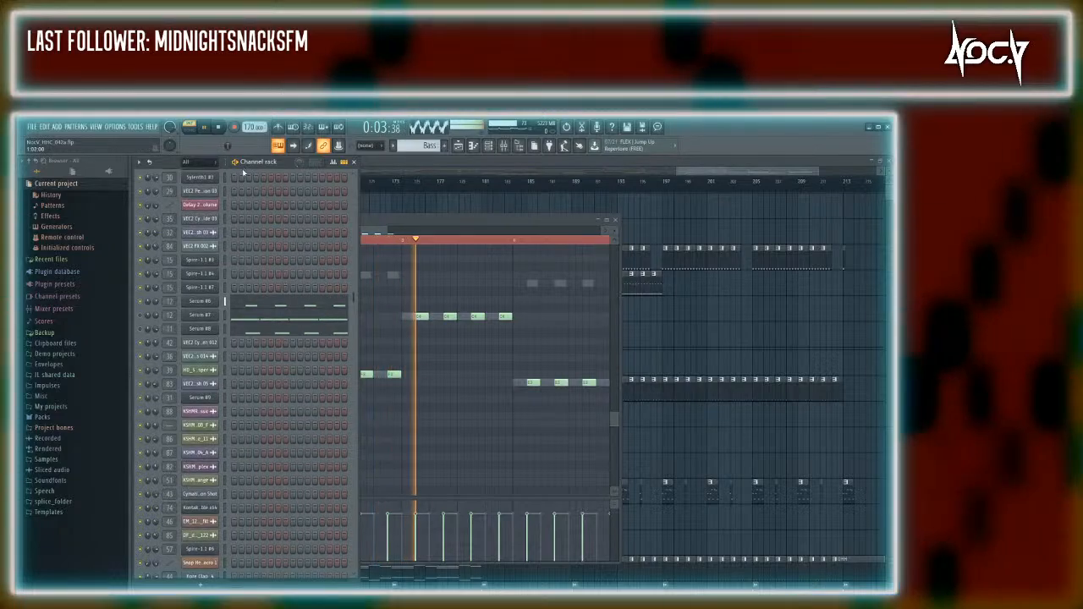
{"action": "left_click", "coordinate": [271, 304]}
{"action": "key", "text": "ctrl+a"}
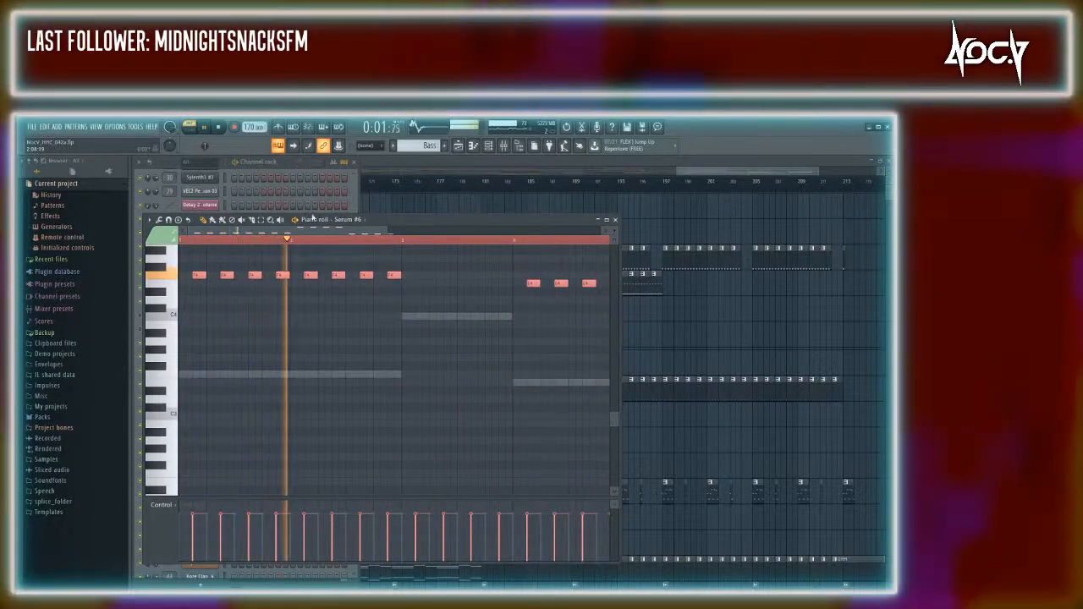
{"action": "key", "text": "space"}
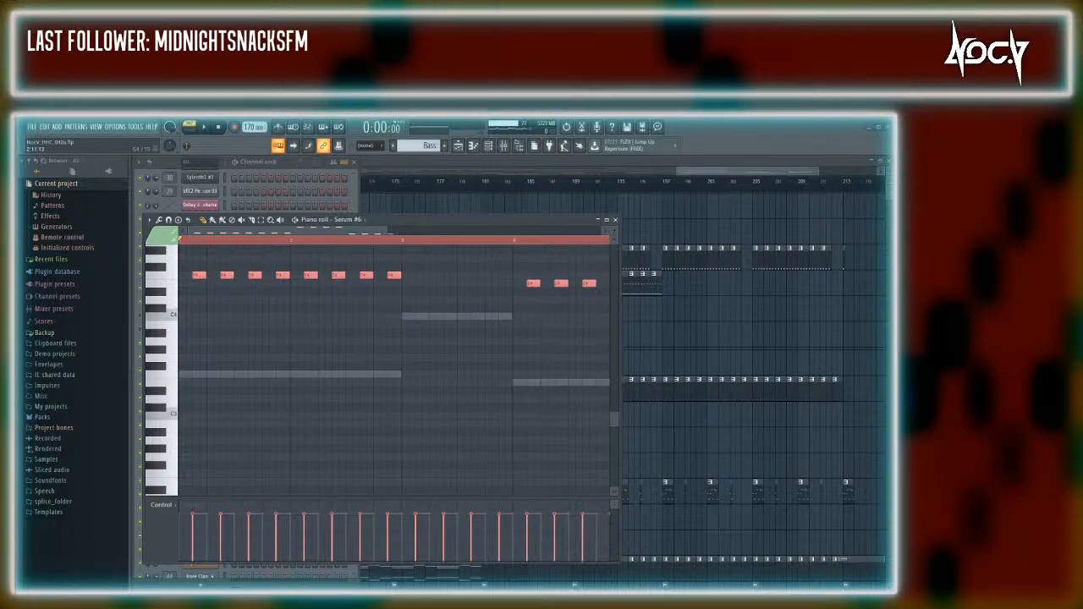
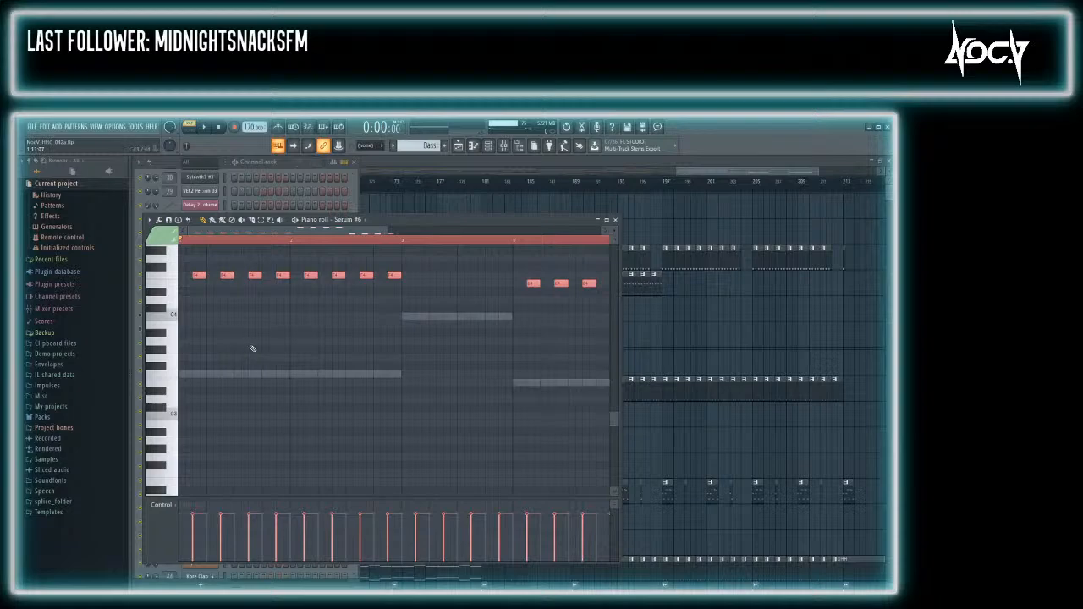
Add Gross Beat after FabFilter Pro-Q 2 on the Bass Mix insert and set its volume envelope to Empty
{"action": "key", "text": "F9"}
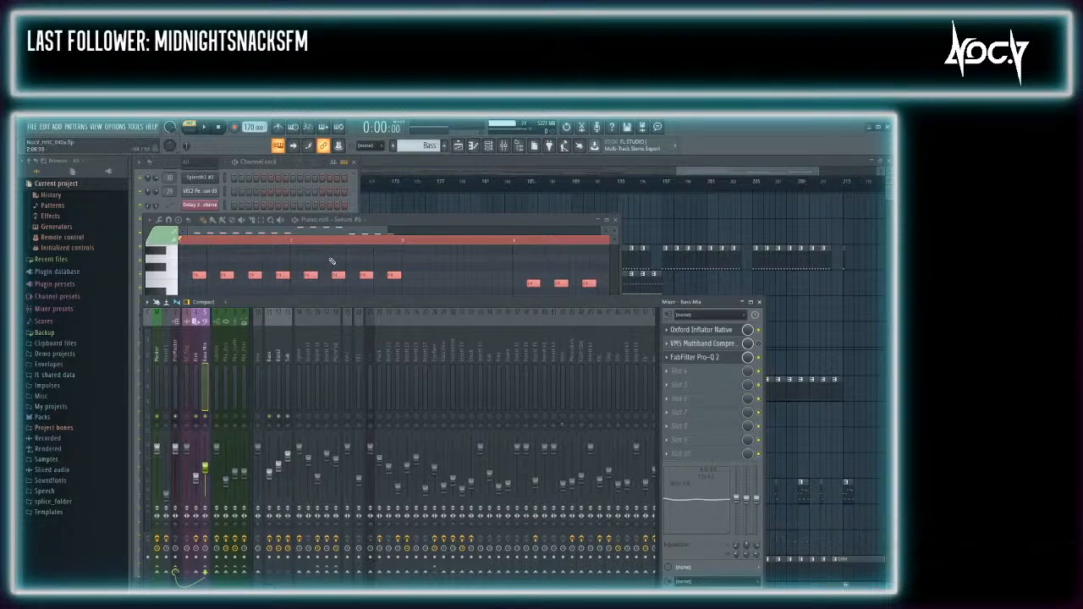
{"action": "left_click", "coordinate": [236, 235]}
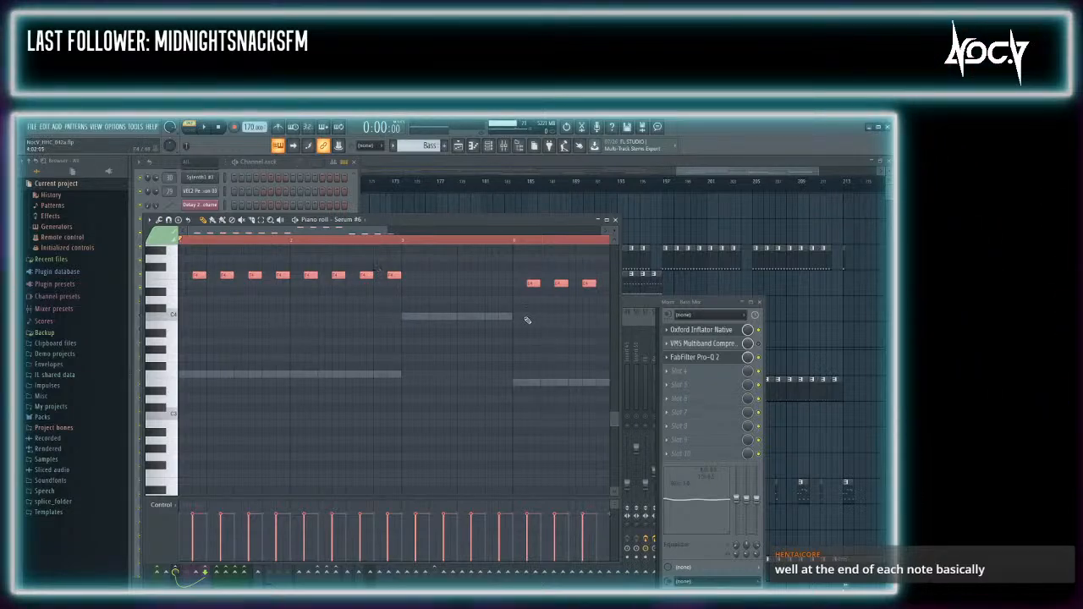
{"action": "key", "text": "F9"}
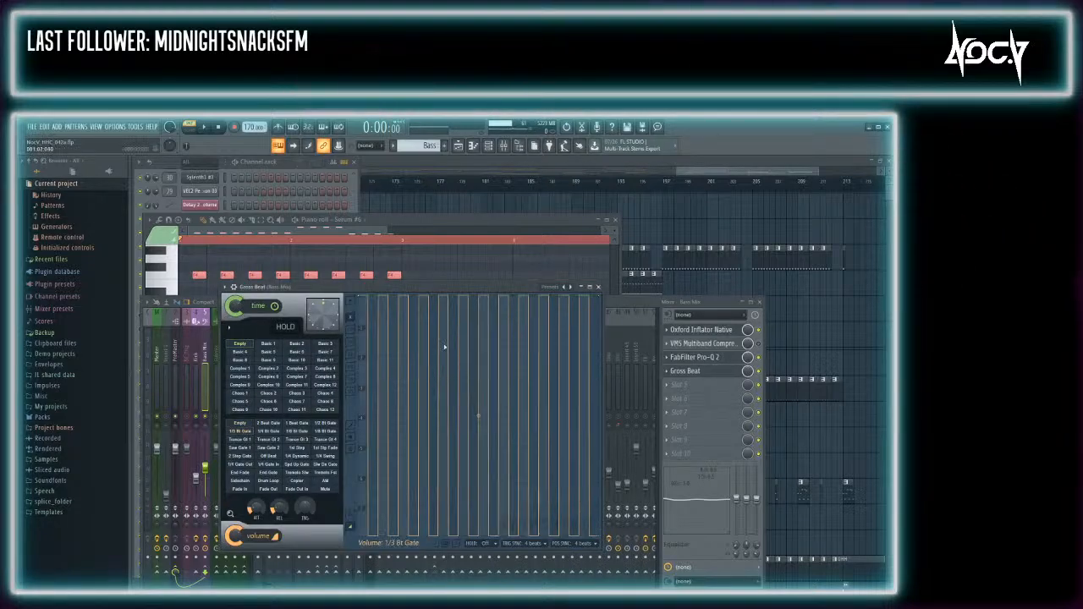
{"action": "left_click", "coordinate": [240, 423]}
Draw a volume dip at the end of the first beat in Gross Beat, with full level restored at beat 2
{"action": "right_click", "coordinate": [397, 319]}
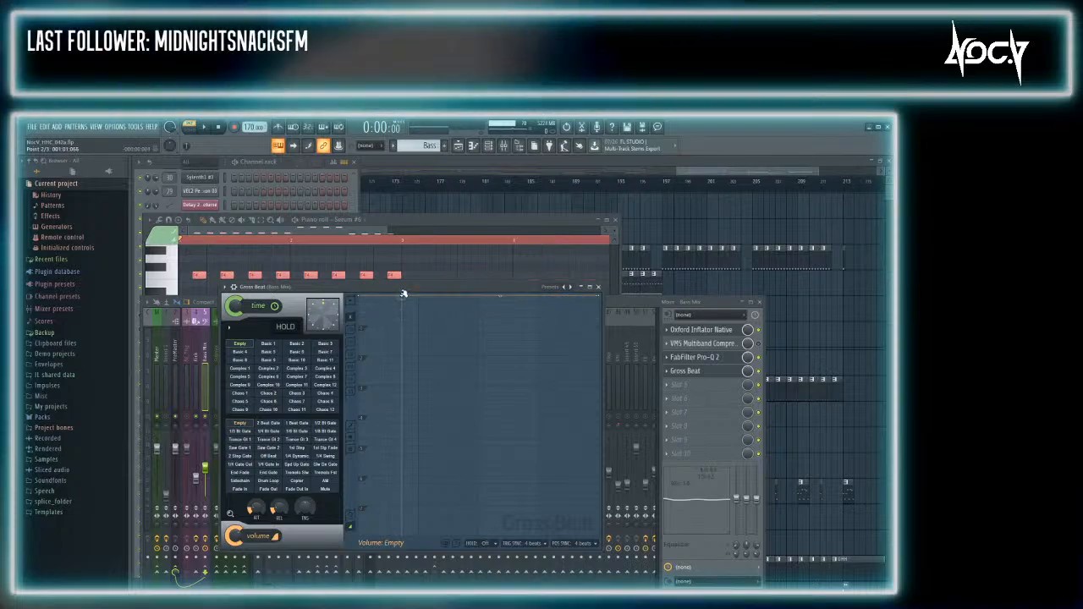
{"action": "left_click_drag", "start_coordinate": [408, 296], "coordinate": [406, 298]}
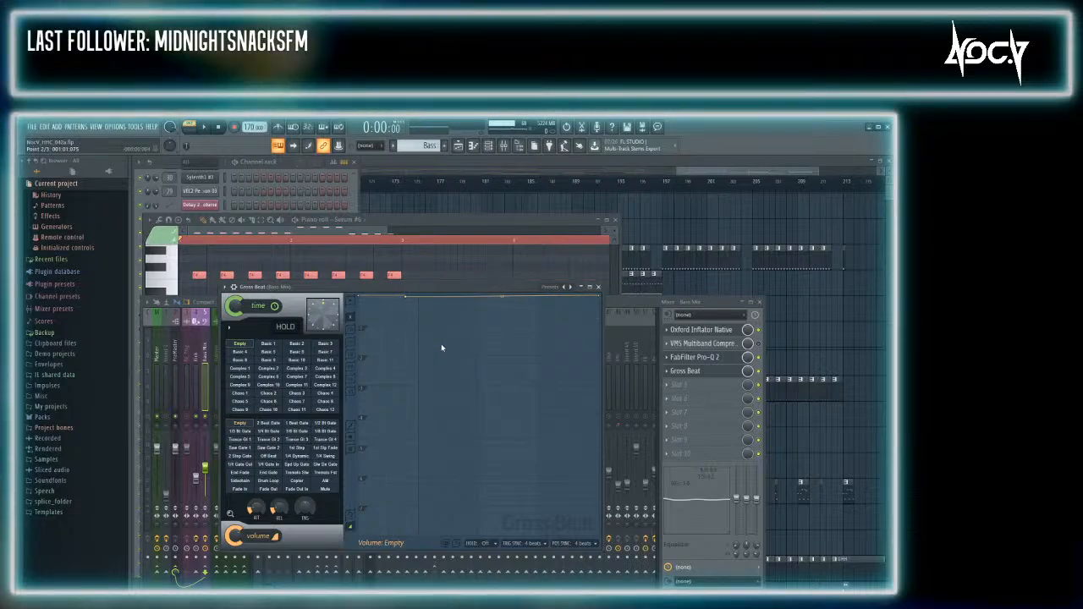
{"action": "right_click", "coordinate": [424, 323]}
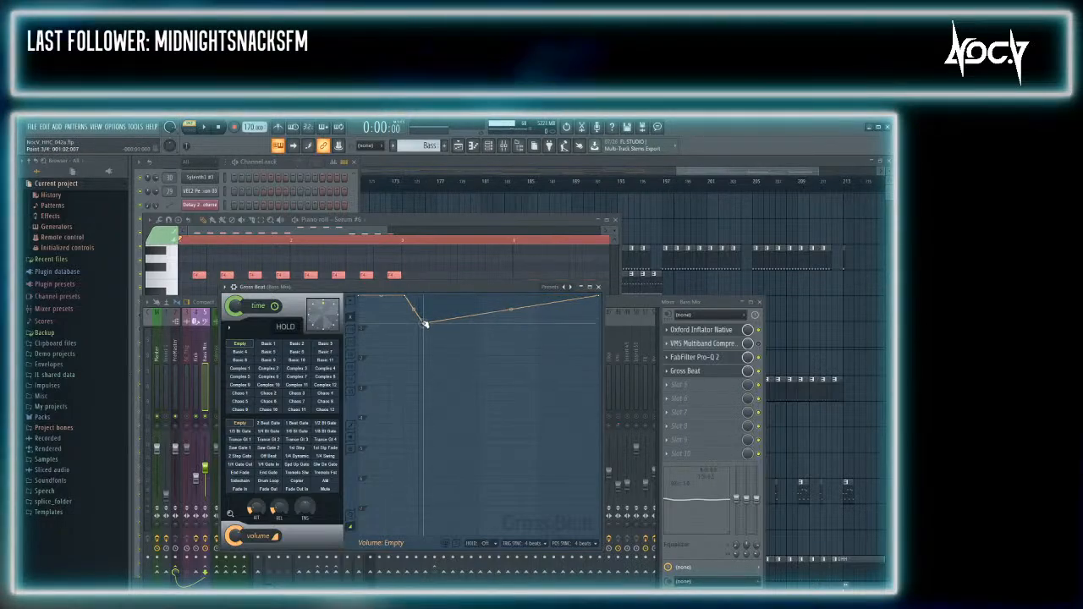
{"action": "left_click_drag", "start_coordinate": [425, 323], "coordinate": [404, 279]}
{"action": "right_click", "coordinate": [423, 386]}
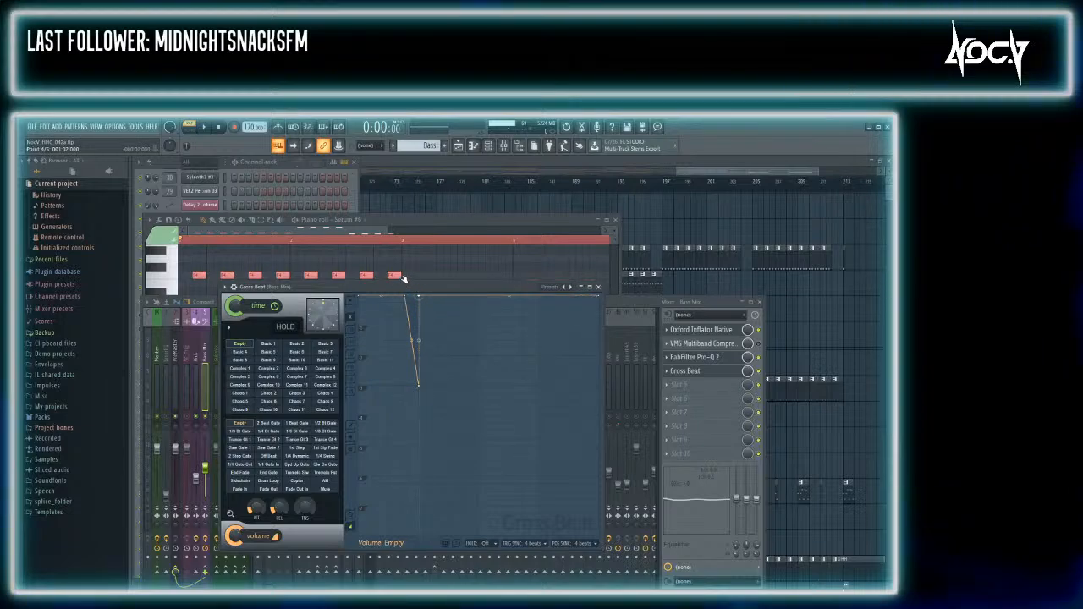
Add matching volume dips at the ends of beats 2 and 3, and curve the falling slopes of the first two dips
{"action": "right_click", "coordinate": [466, 295]}
{"action": "left_click_drag", "start_coordinate": [466, 295], "coordinate": [461, 388]}
{"action": "right_click", "coordinate": [478, 295]}
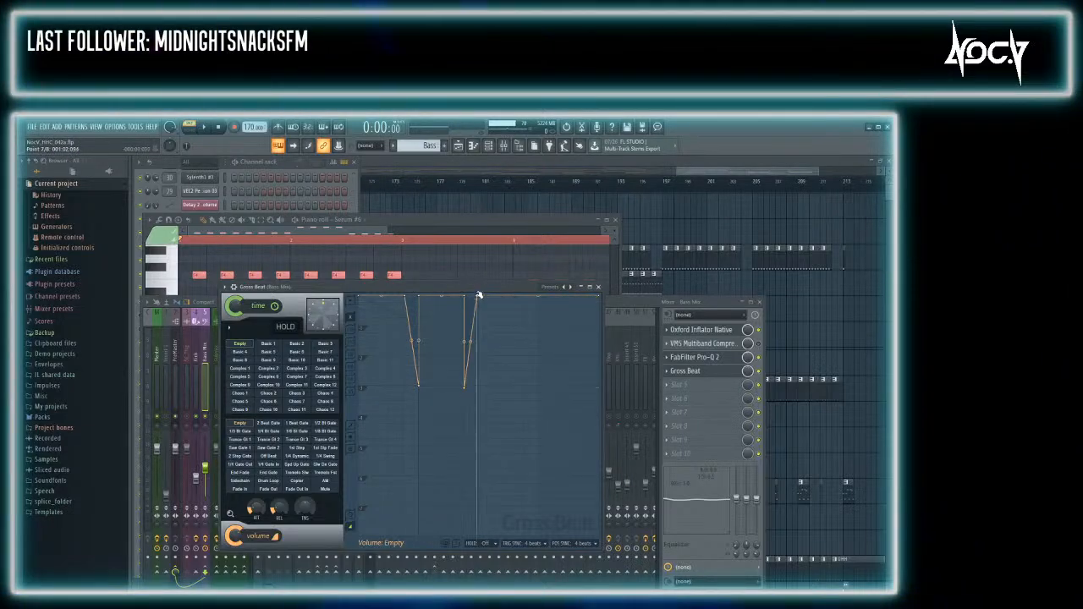
{"action": "left_click_drag", "start_coordinate": [479, 297], "coordinate": [525, 404]}
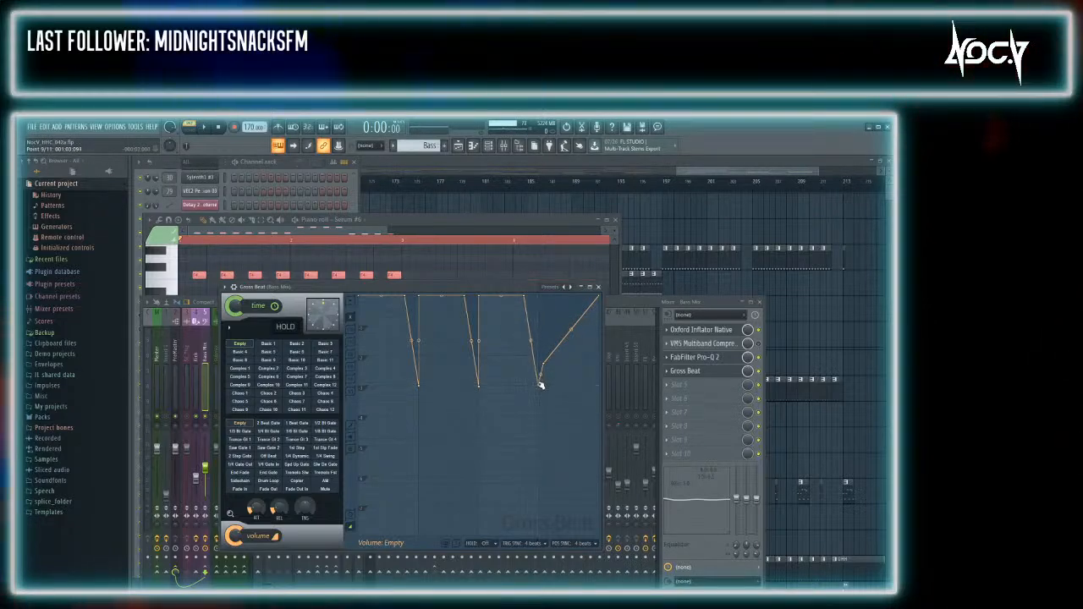
{"action": "left_click_drag", "start_coordinate": [545, 360], "coordinate": [524, 269]}
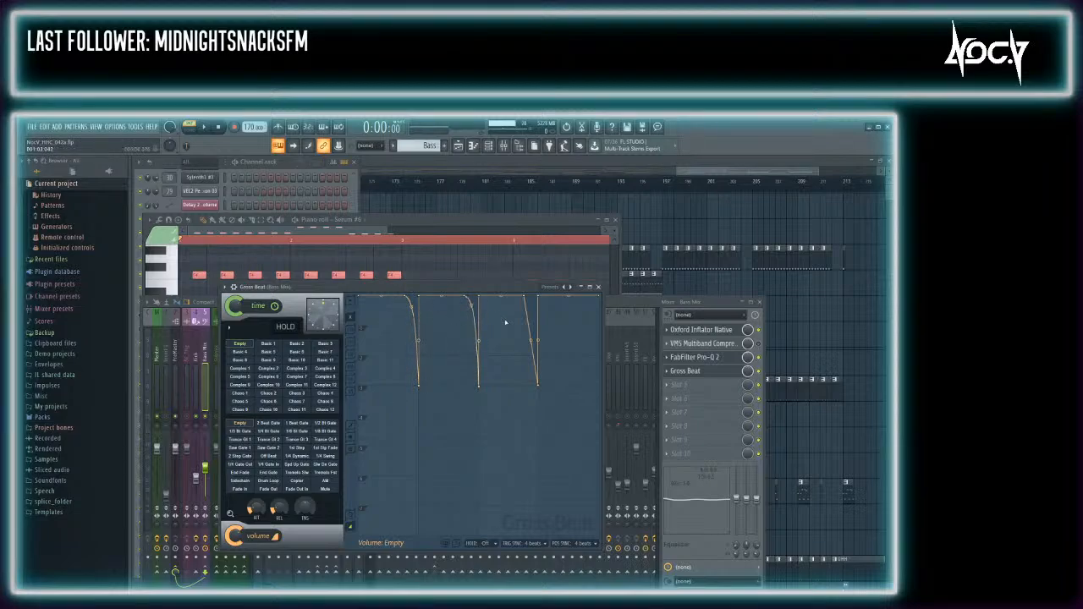
Curve the third dip's slope in the Gross Beat volume envelope and add a matching fourth dip at the end of beat 4
{"action": "left_click", "coordinate": [581, 287]}
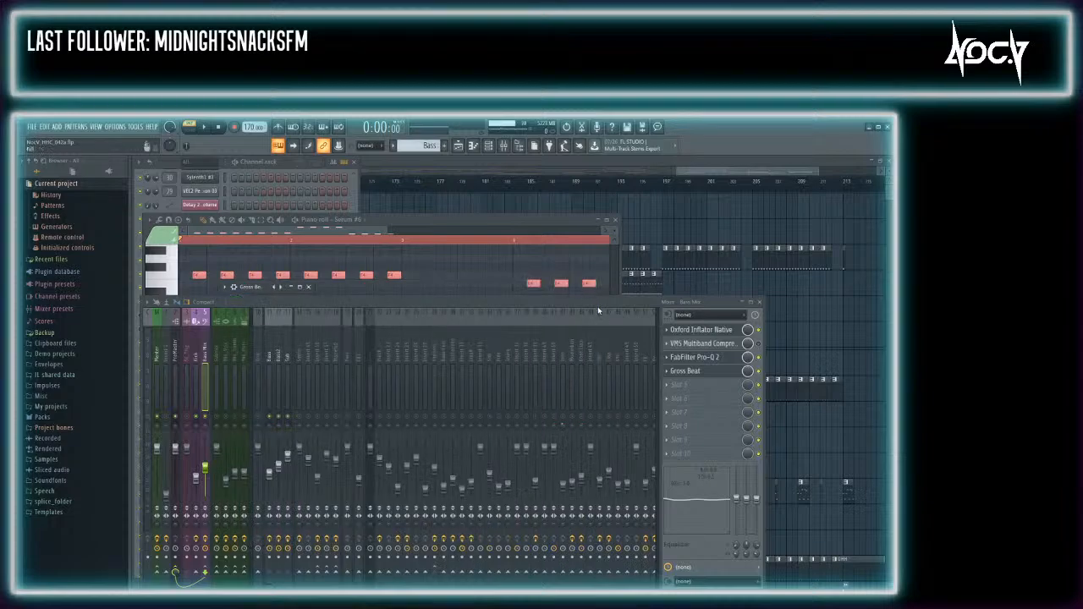
{"action": "double_click", "coordinate": [267, 288]}
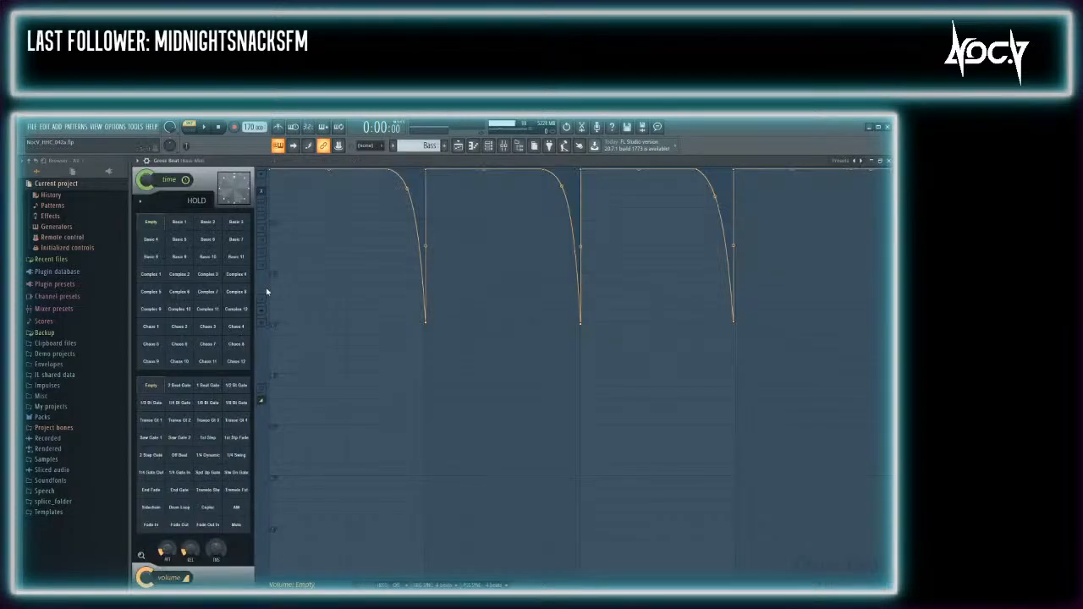
{"action": "double_click", "coordinate": [773, 164]}
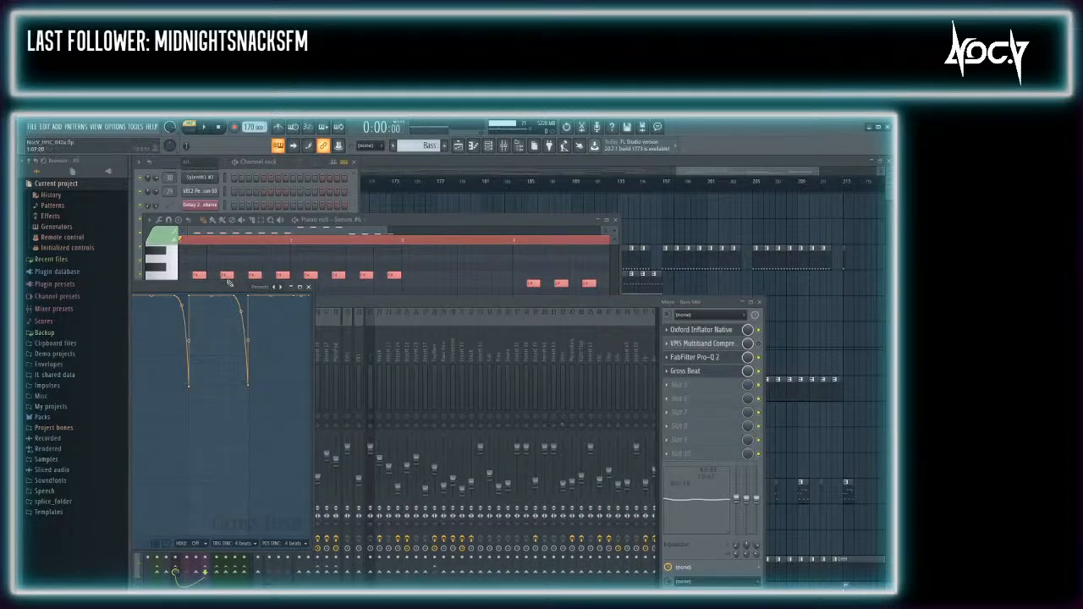
{"action": "left_click_drag", "start_coordinate": [227, 288], "coordinate": [486, 261]}
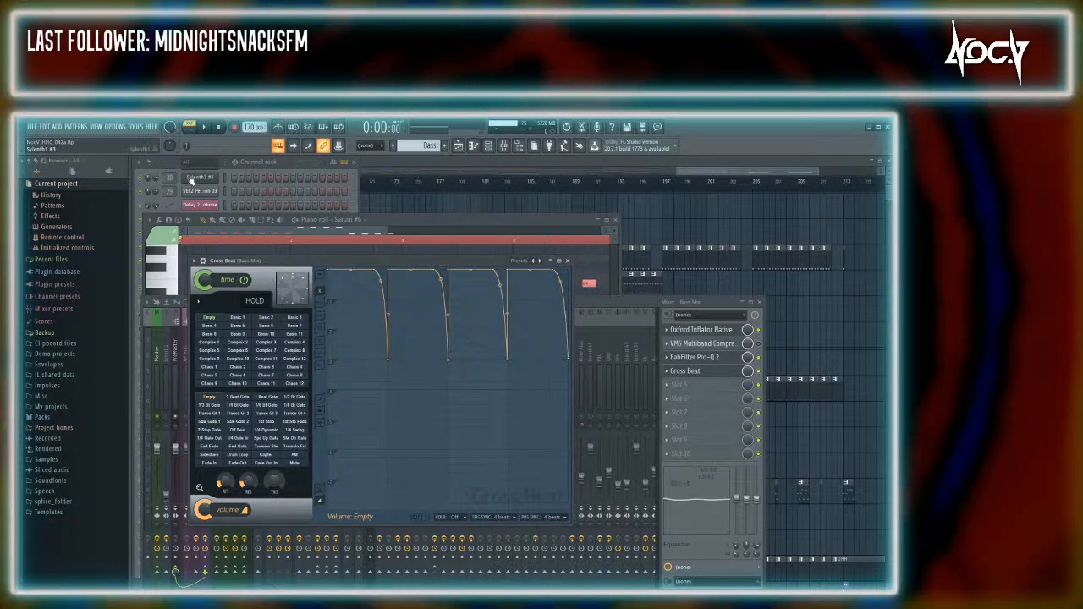
Play the Bass pattern and compare the Bass Mix with Gross Beat's volume dips switched on and off
{"action": "left_click", "coordinate": [203, 127]}
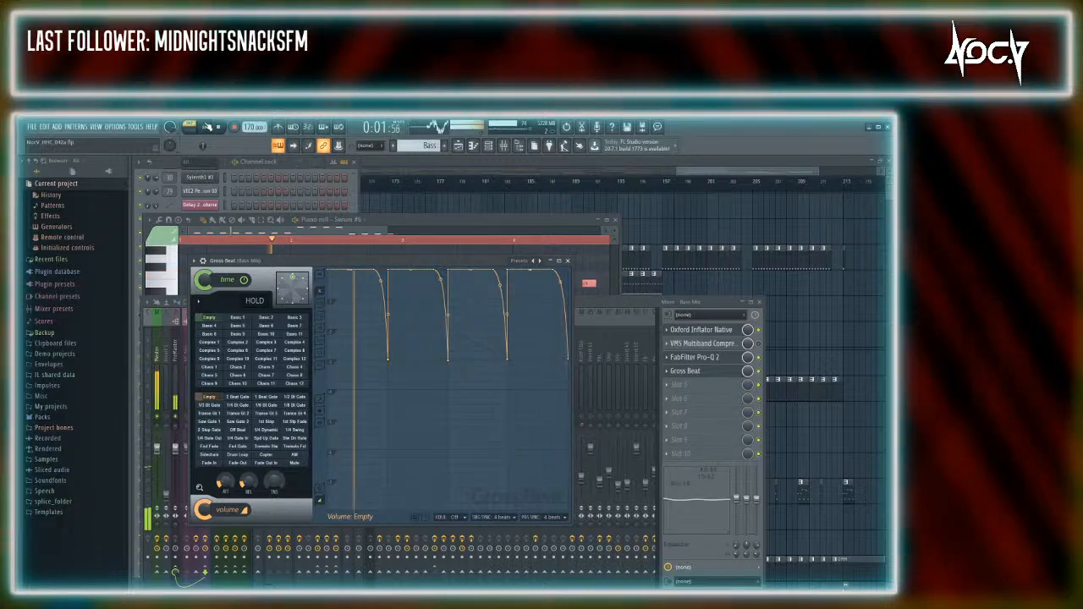
{"action": "left_click", "coordinate": [759, 372]}
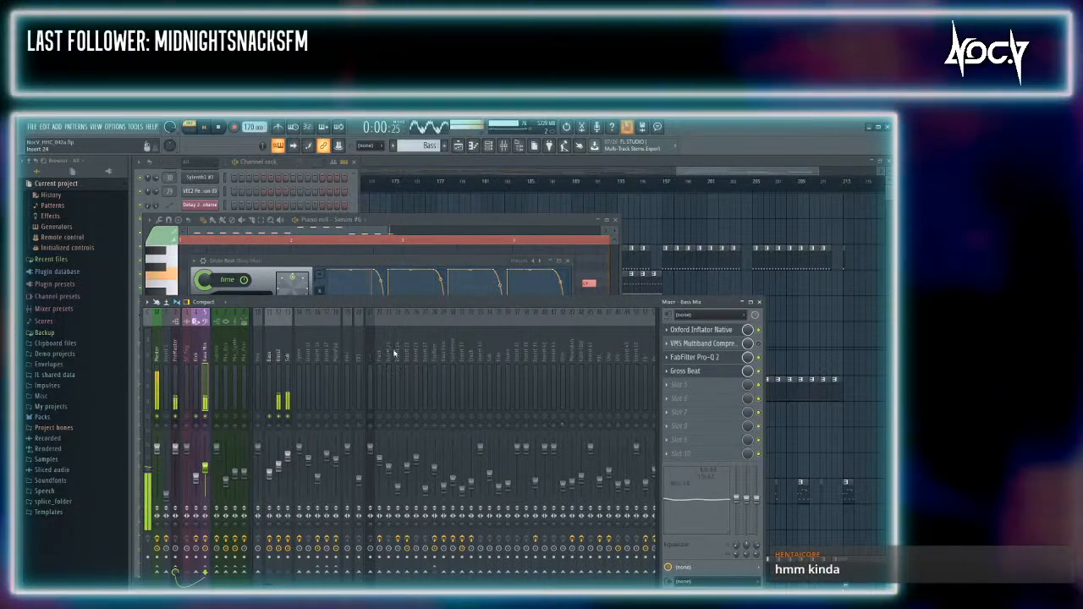
{"action": "left_click", "coordinate": [404, 261]}
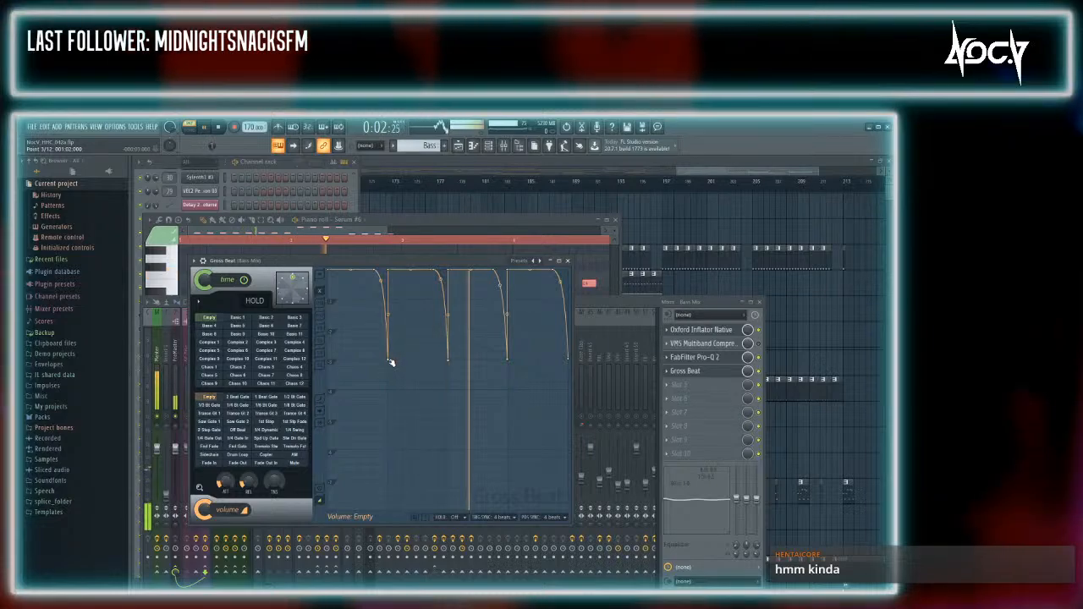
Lower all four volume dips in the Gross Beat envelope to the minimum level, adjust their falling curves and audition the Bass pattern
{"action": "left_click_drag", "start_coordinate": [389, 361], "coordinate": [392, 412]}
{"action": "left_click_drag", "start_coordinate": [448, 360], "coordinate": [449, 412]}
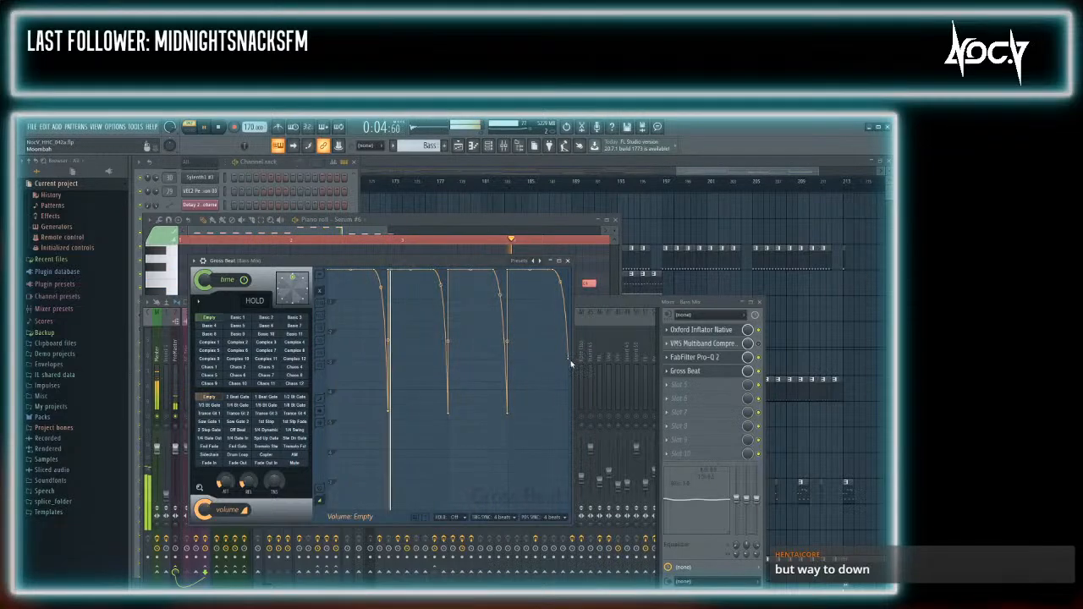
{"action": "left_click_drag", "start_coordinate": [571, 360], "coordinate": [566, 398]}
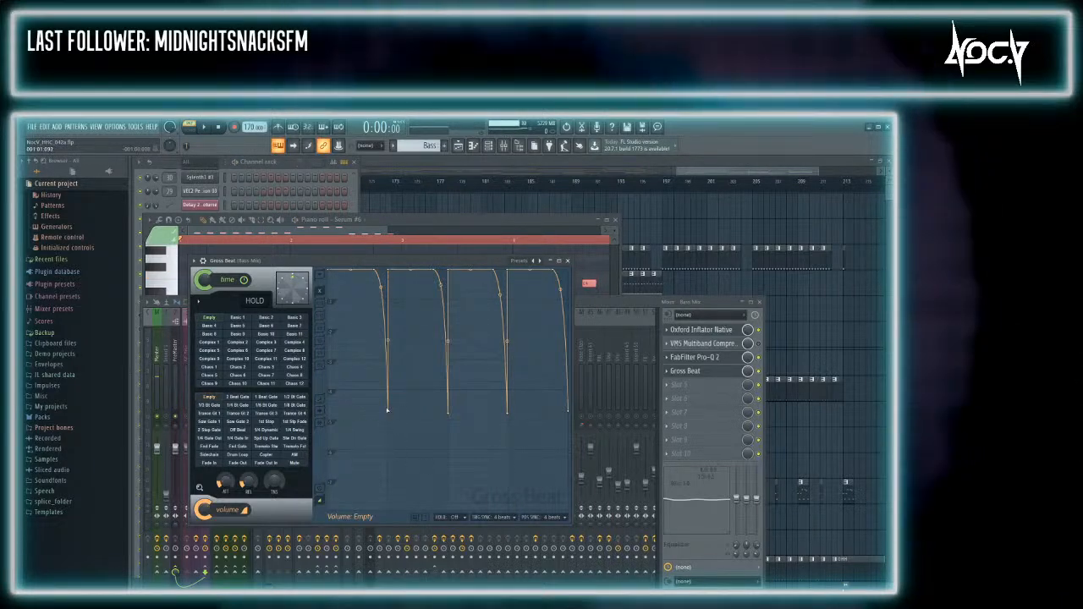
{"action": "left_click_drag", "start_coordinate": [388, 410], "coordinate": [402, 514]}
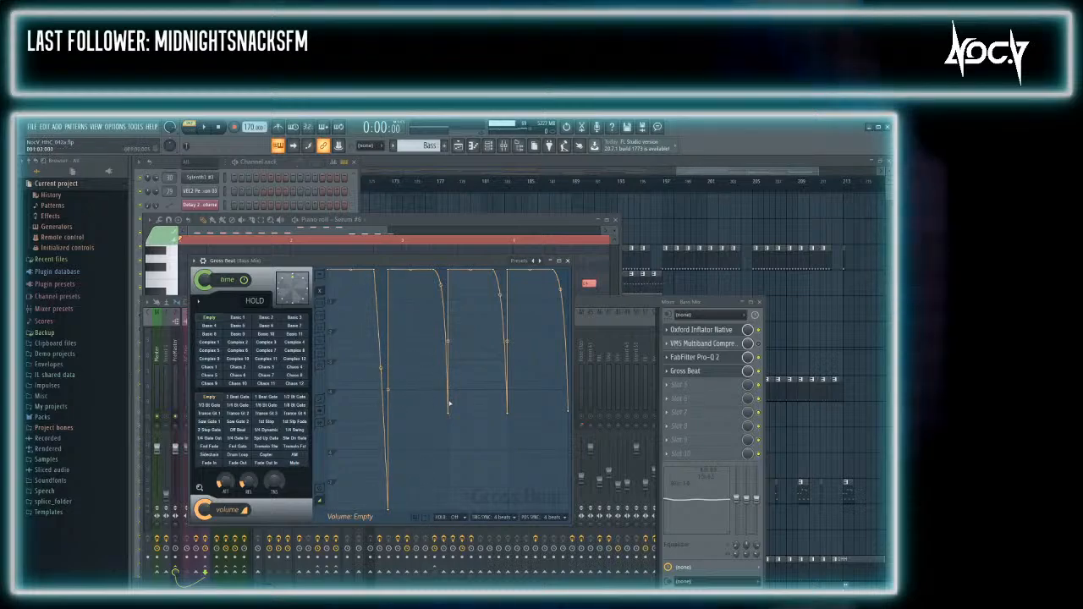
{"action": "left_click_drag", "start_coordinate": [449, 405], "coordinate": [447, 513]}
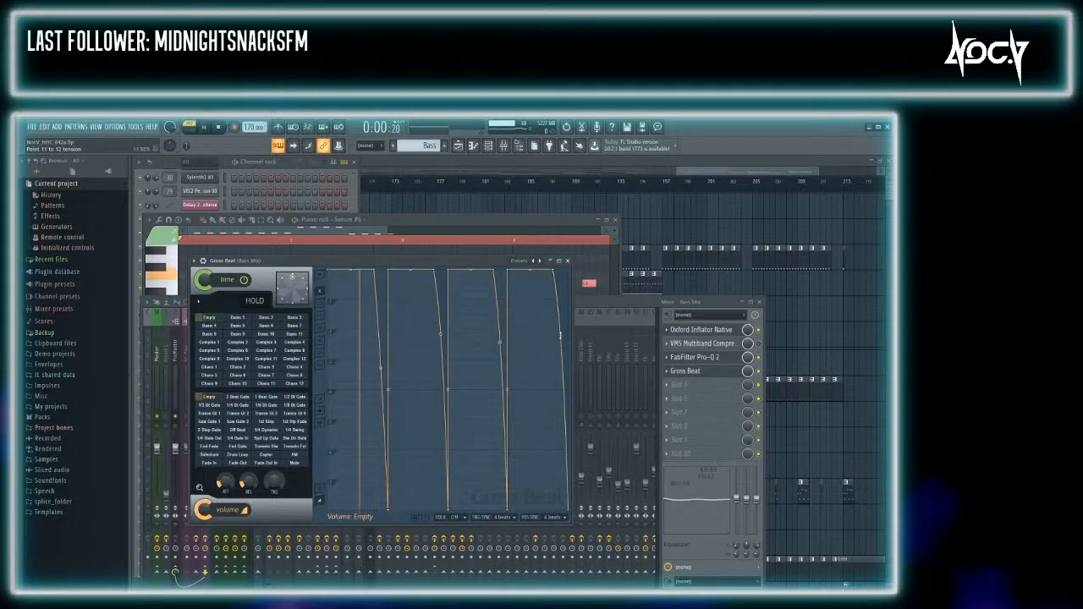
{"action": "key", "text": "space"}
{"action": "key", "text": "space"}
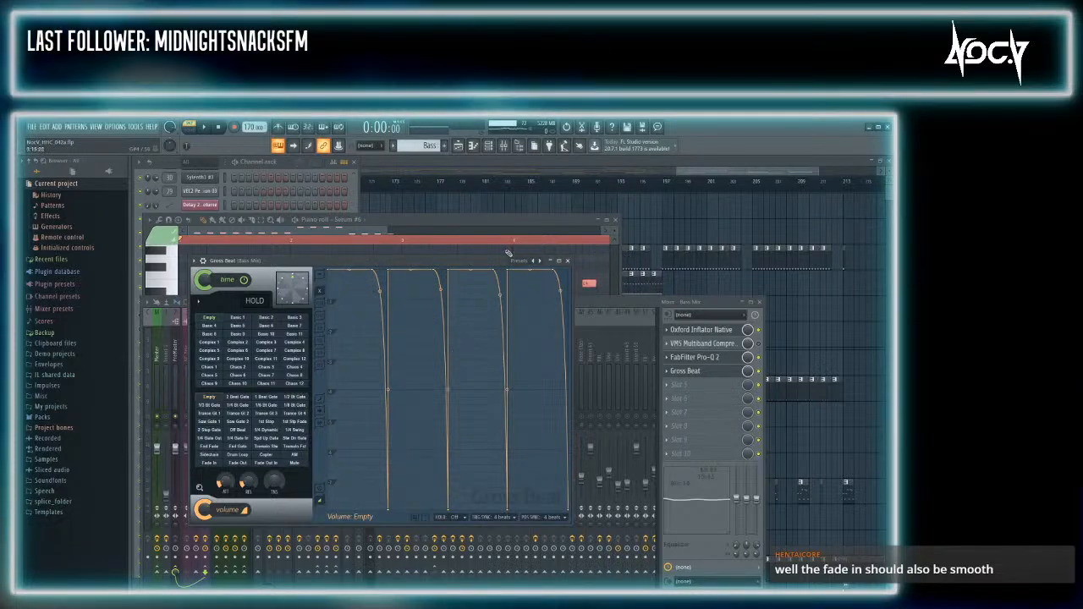
Enlarge Gross Beat, align the level-restore points with the beats, flatten the curves of the four falling slopes, and play the pattern
{"action": "left_click", "coordinate": [558, 261]}
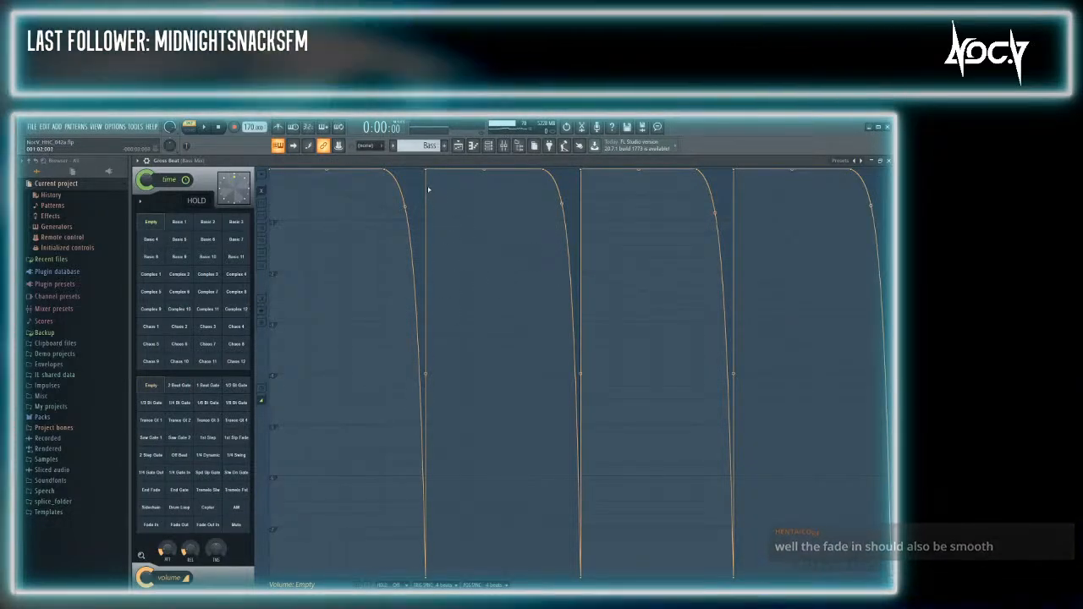
{"action": "left_click_drag", "start_coordinate": [426, 172], "coordinate": [426, 146]}
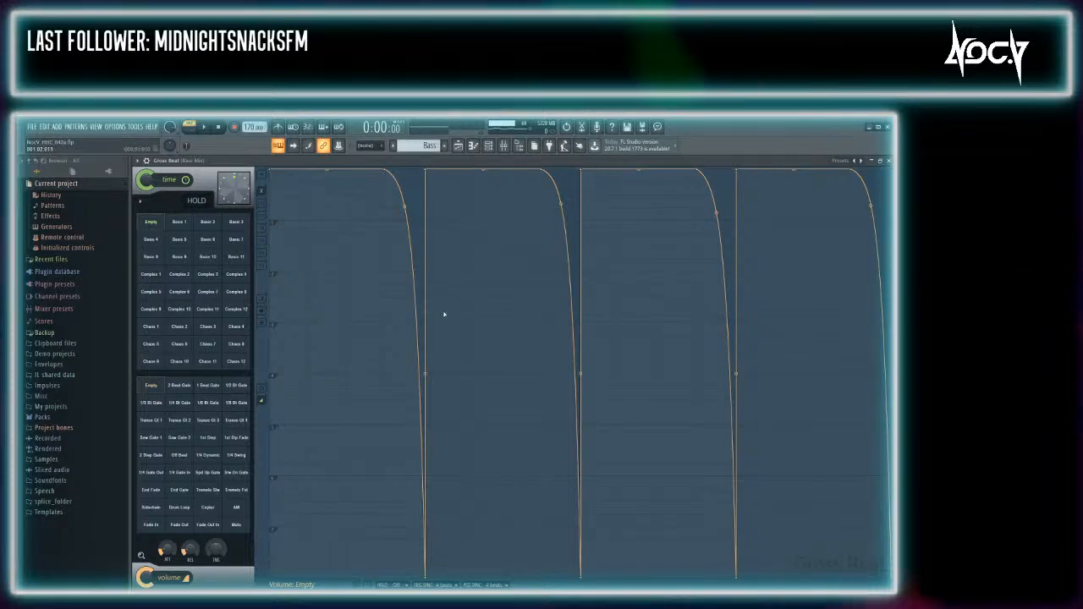
{"action": "left_click_drag", "start_coordinate": [404, 209], "coordinate": [404, 247]}
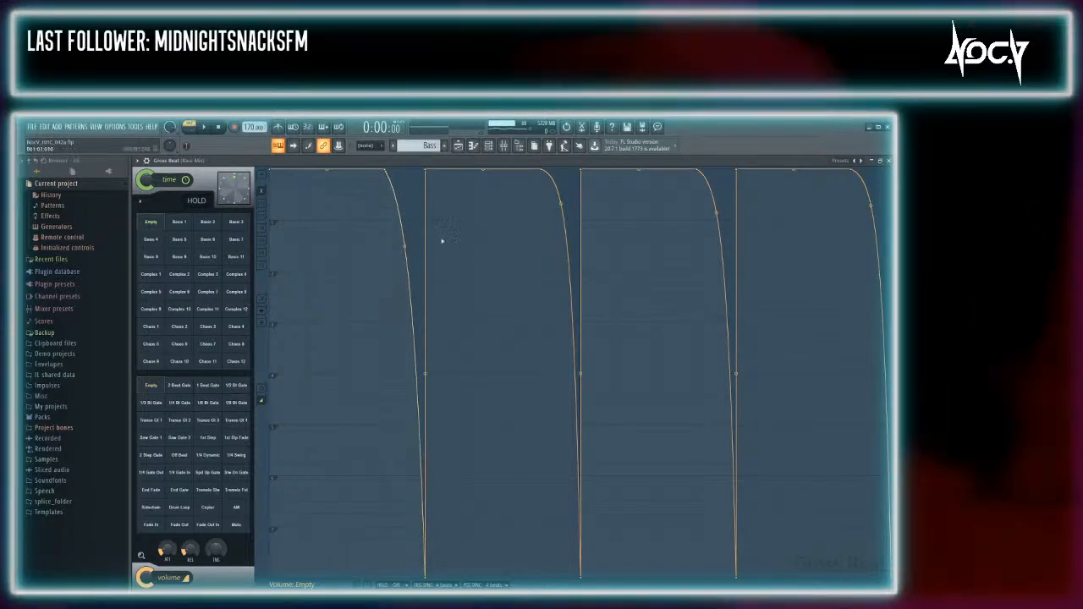
{"action": "left_click_drag", "start_coordinate": [557, 206], "coordinate": [558, 244]}
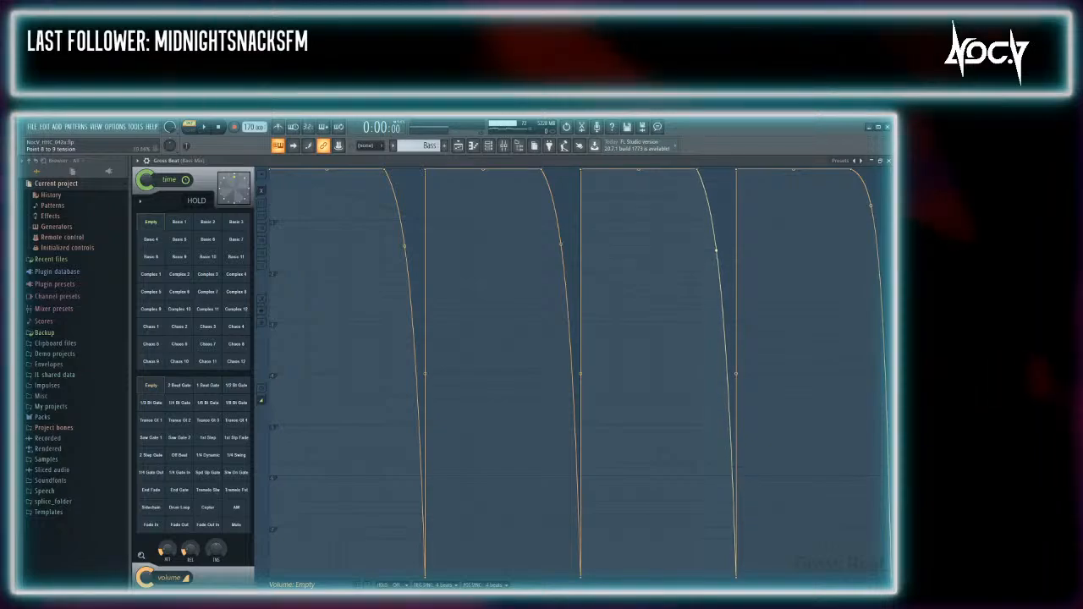
{"action": "left_click_drag", "start_coordinate": [871, 206], "coordinate": [871, 246]}
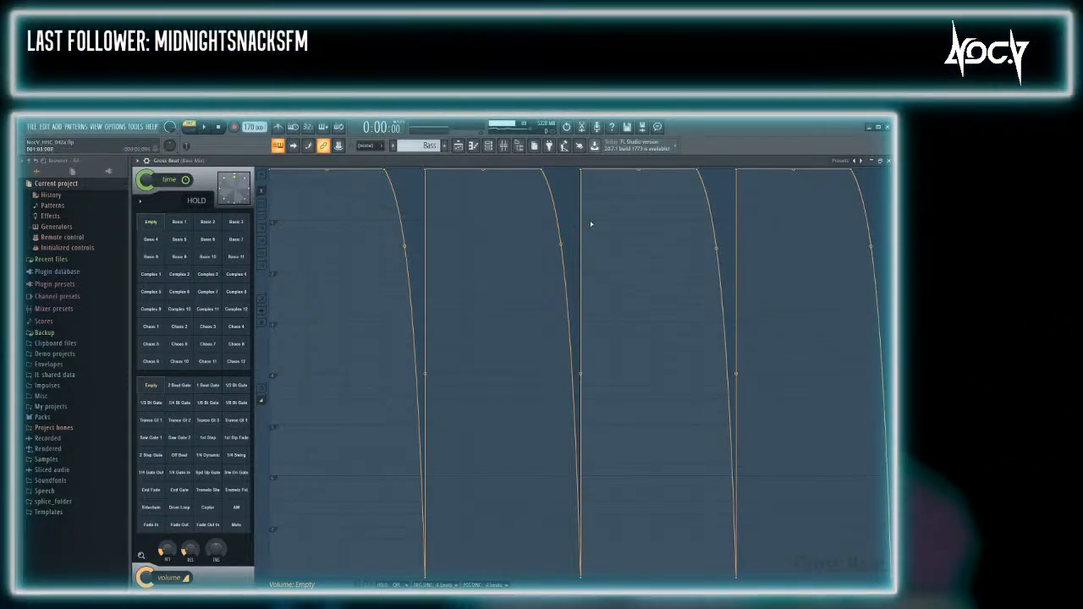
{"action": "key", "text": "space"}
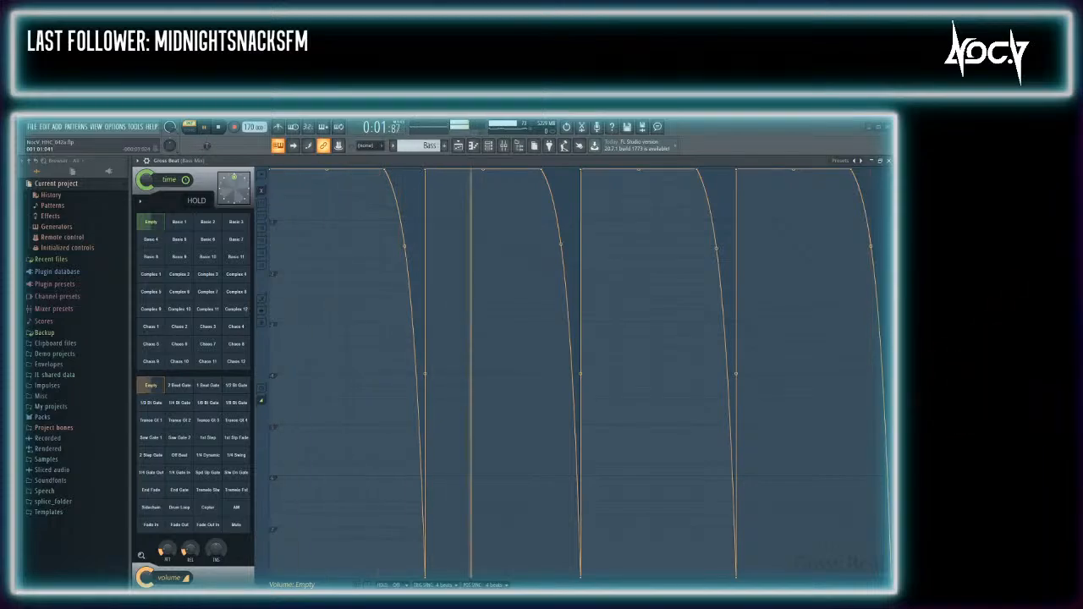
{"action": "key", "text": "space"}
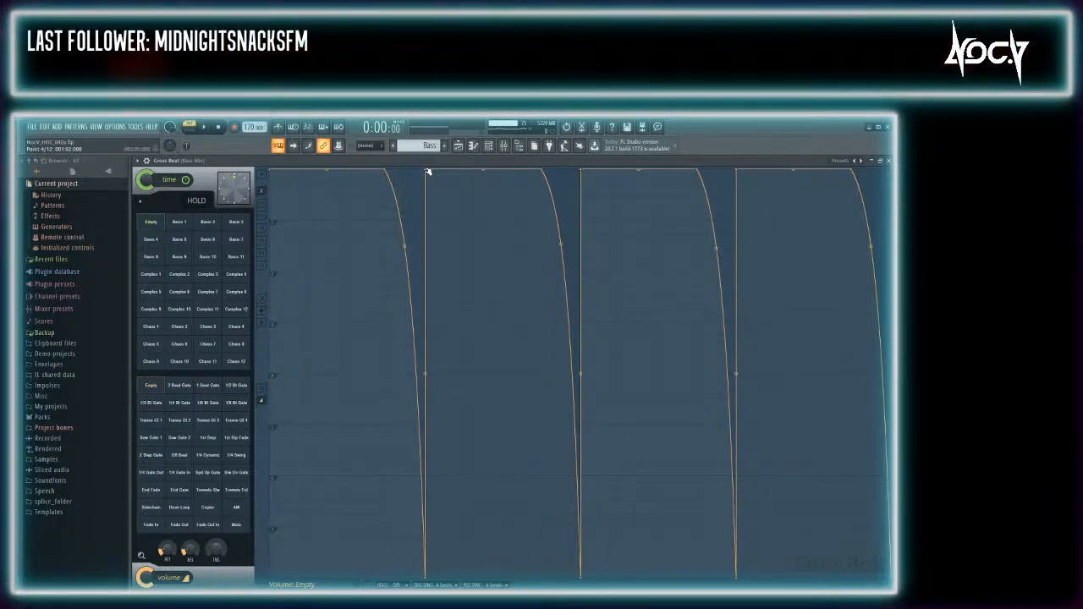
Give every beat in the Gross Beat volume envelope a curved fade-in from minimum to full level at mid-beat, and play it back
{"action": "left_click_drag", "start_coordinate": [451, 164], "coordinate": [508, 159]}
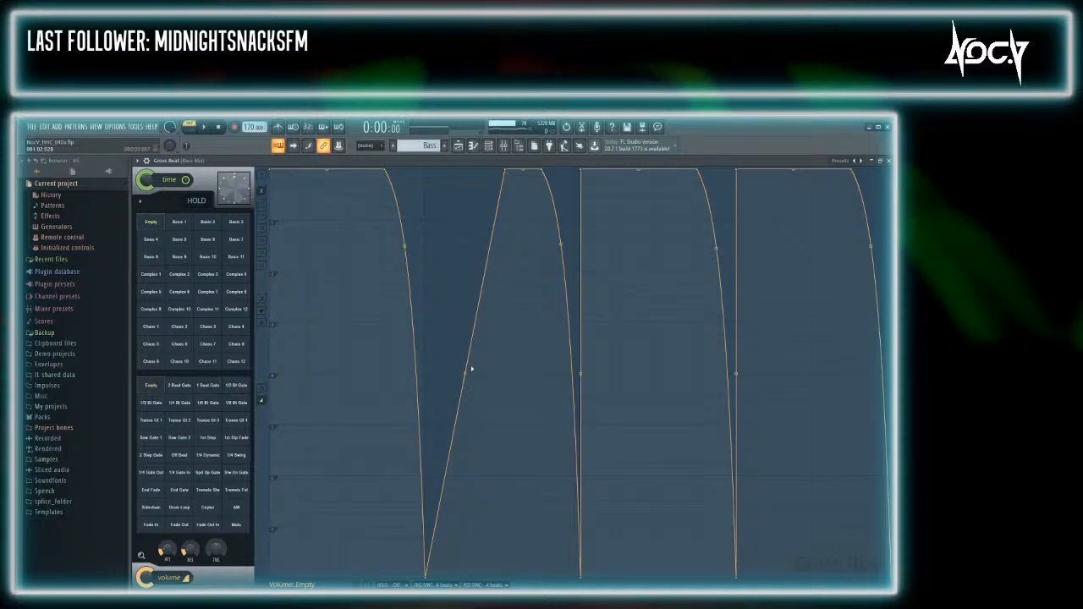
{"action": "left_click_drag", "start_coordinate": [466, 370], "coordinate": [467, 473]}
{"action": "left_click_drag", "start_coordinate": [465, 527], "coordinate": [465, 514]}
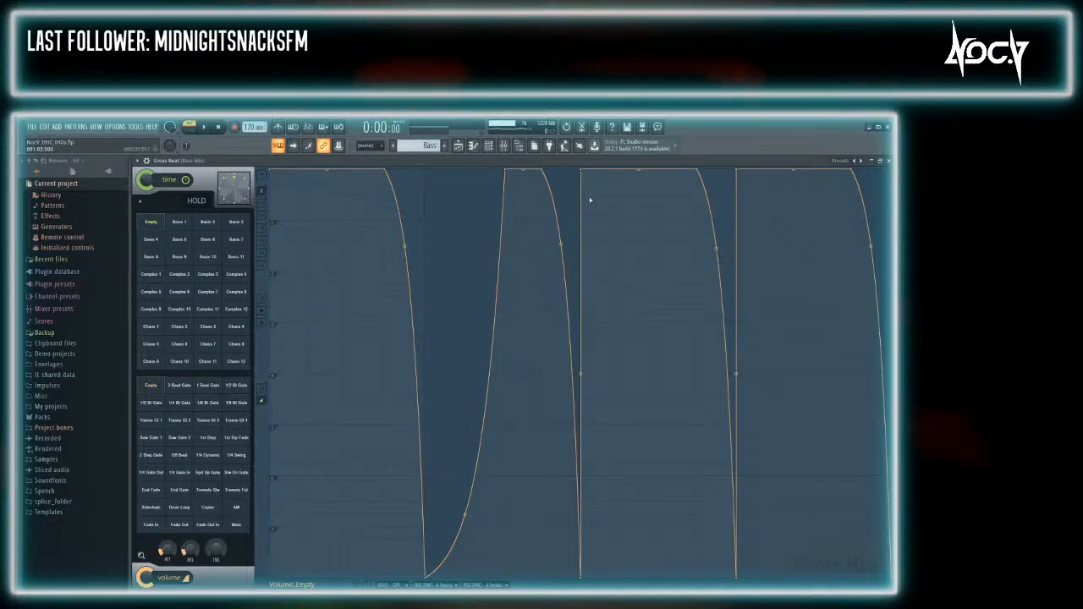
{"action": "left_click_drag", "start_coordinate": [583, 169], "coordinate": [660, 161]}
{"action": "left_click_drag", "start_coordinate": [619, 374], "coordinate": [619, 519]}
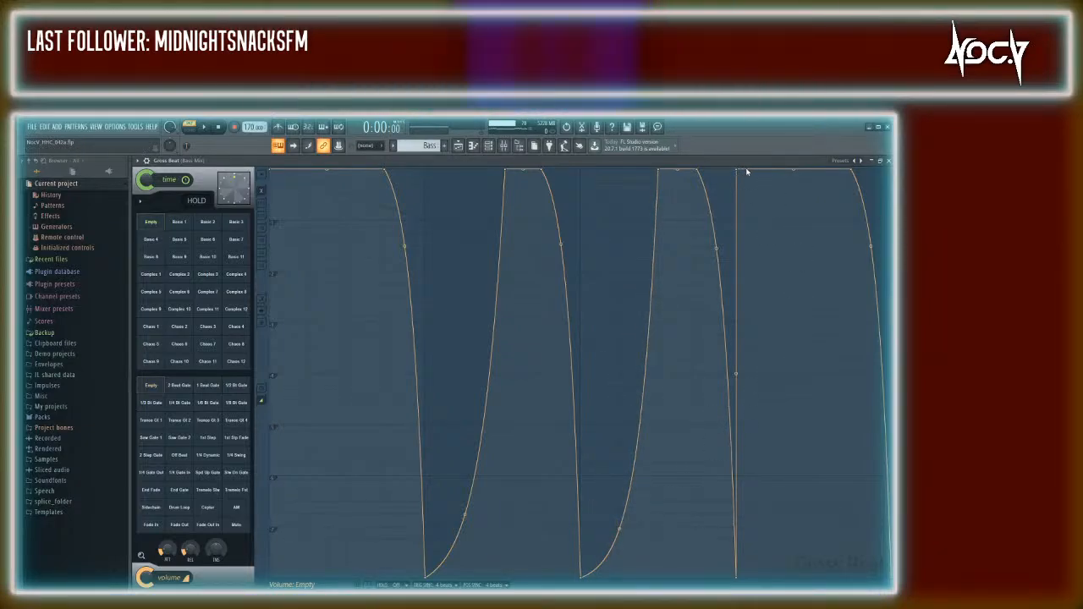
{"action": "left_click_drag", "start_coordinate": [737, 169], "coordinate": [814, 168]}
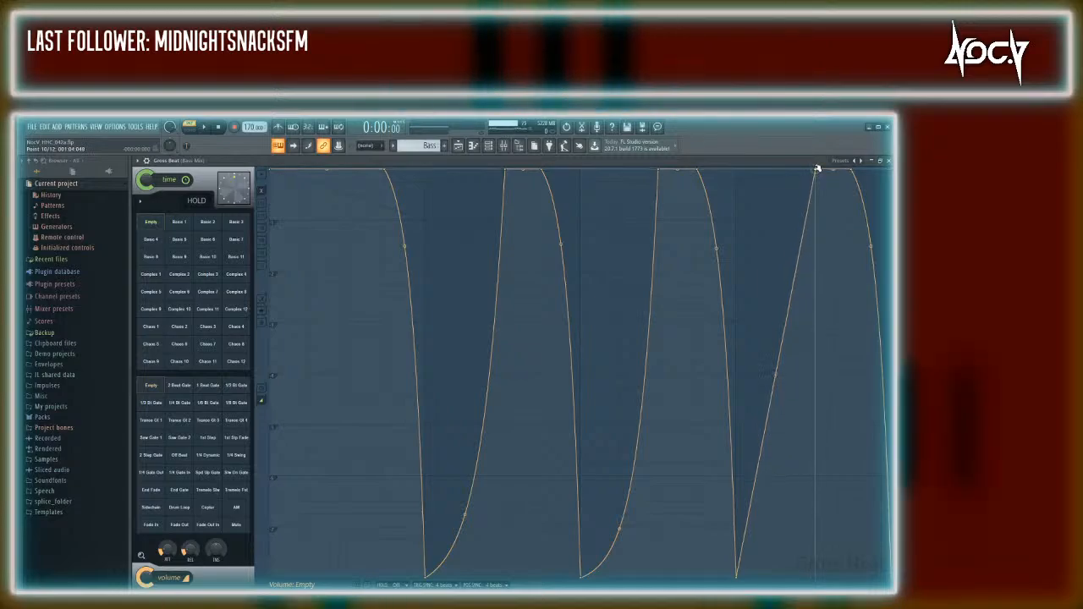
{"action": "left_click_drag", "start_coordinate": [775, 375], "coordinate": [775, 465]}
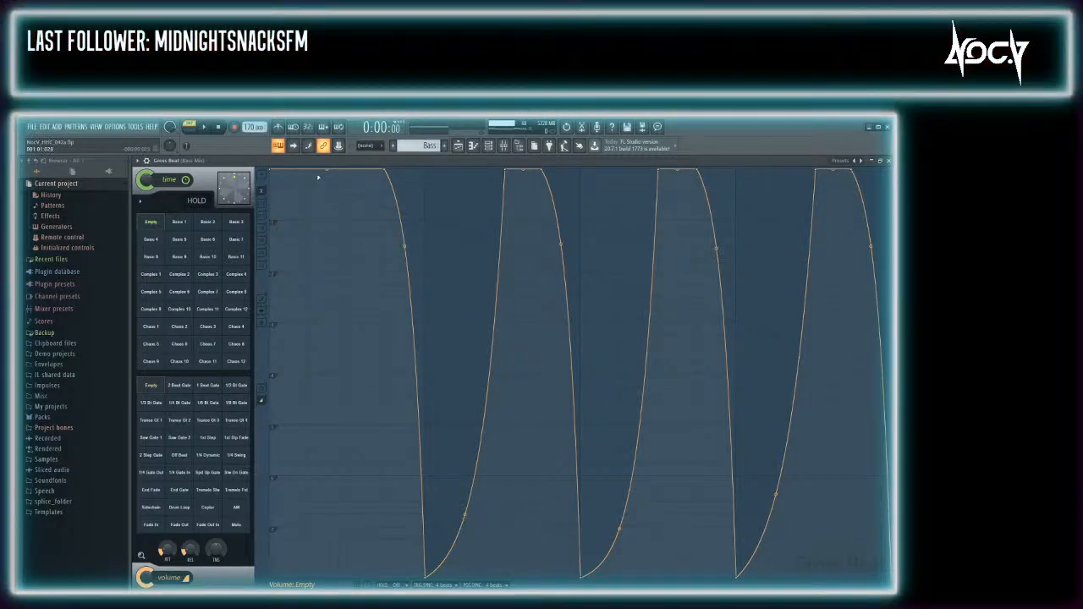
{"action": "left_click_drag", "start_coordinate": [273, 176], "coordinate": [263, 519]}
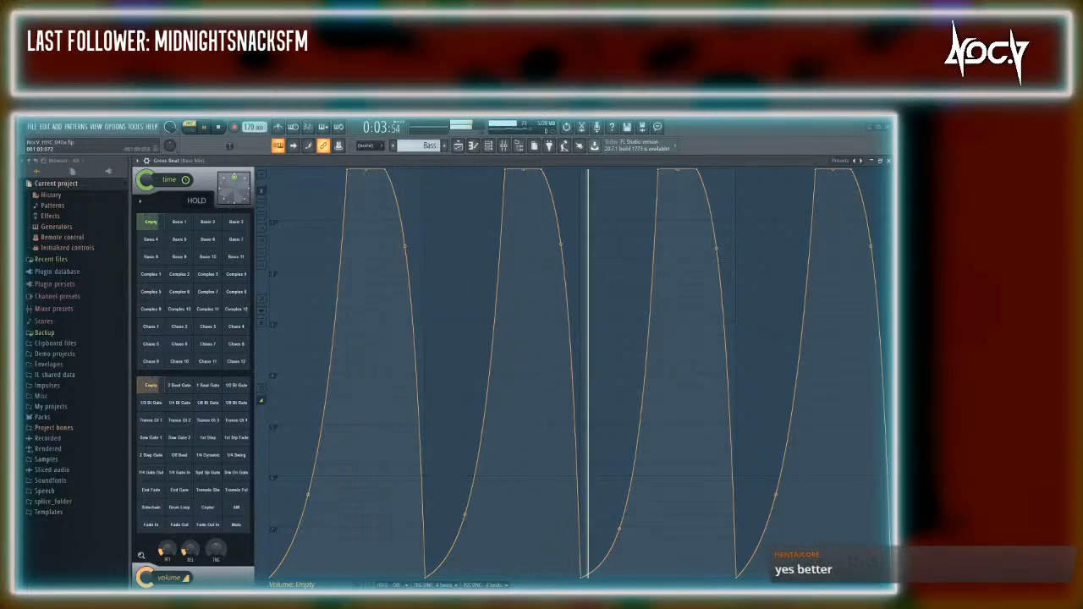
{"action": "key", "text": "space"}
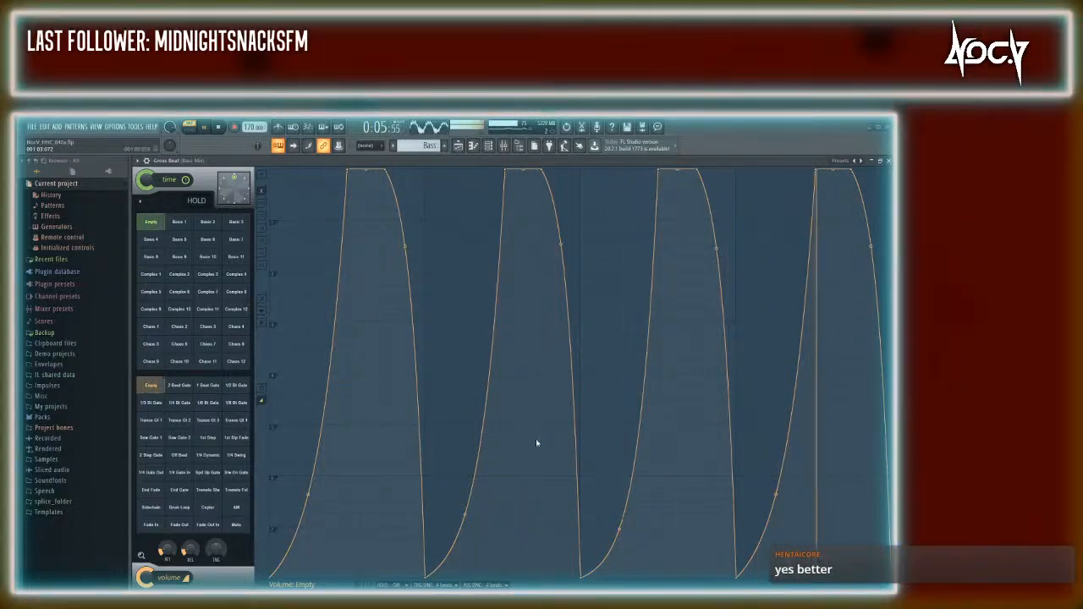
Play the playlist arrangement from around bar 175 and listen to the bass soloed in the mixer
{"action": "key", "text": "F6"}
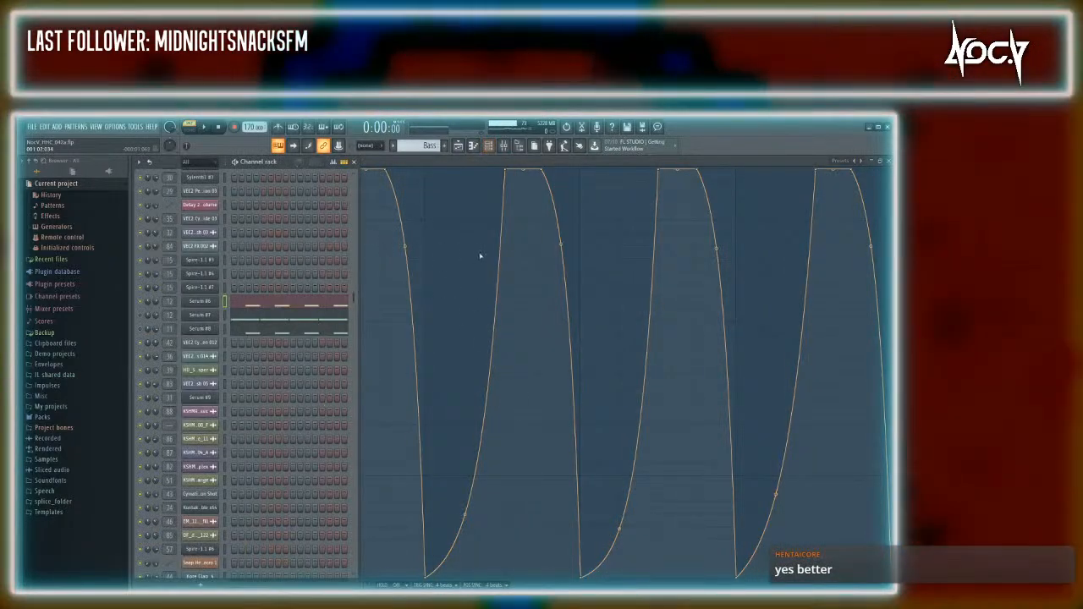
{"action": "key", "text": "F5"}
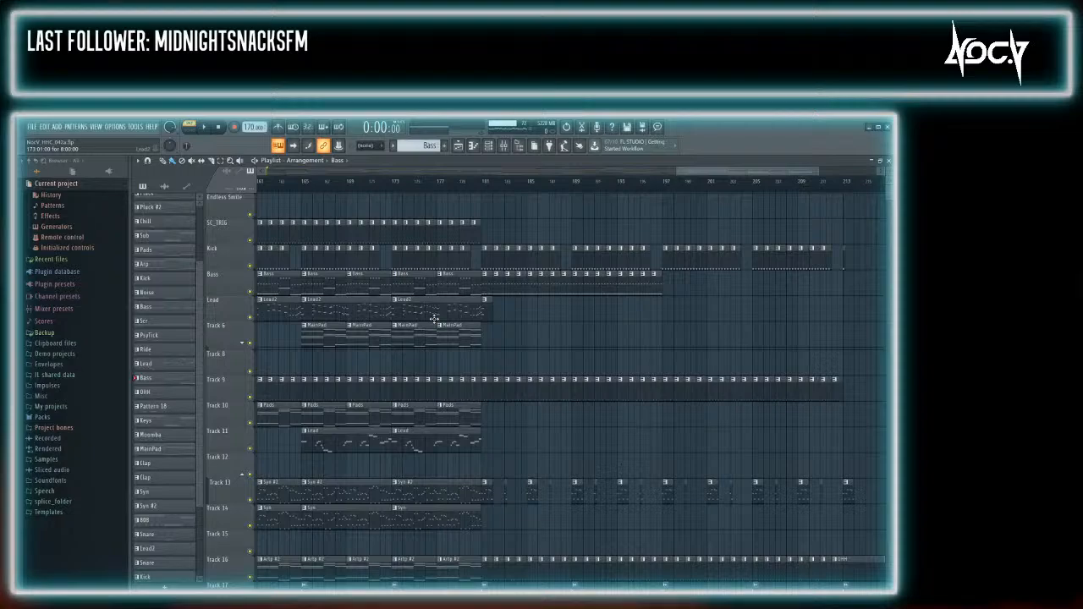
{"action": "left_click_drag", "start_coordinate": [689, 172], "coordinate": [660, 195]}
{"action": "scroll", "coordinate": [639, 188], "scroll_direction": "down", "scroll_amount": 5}
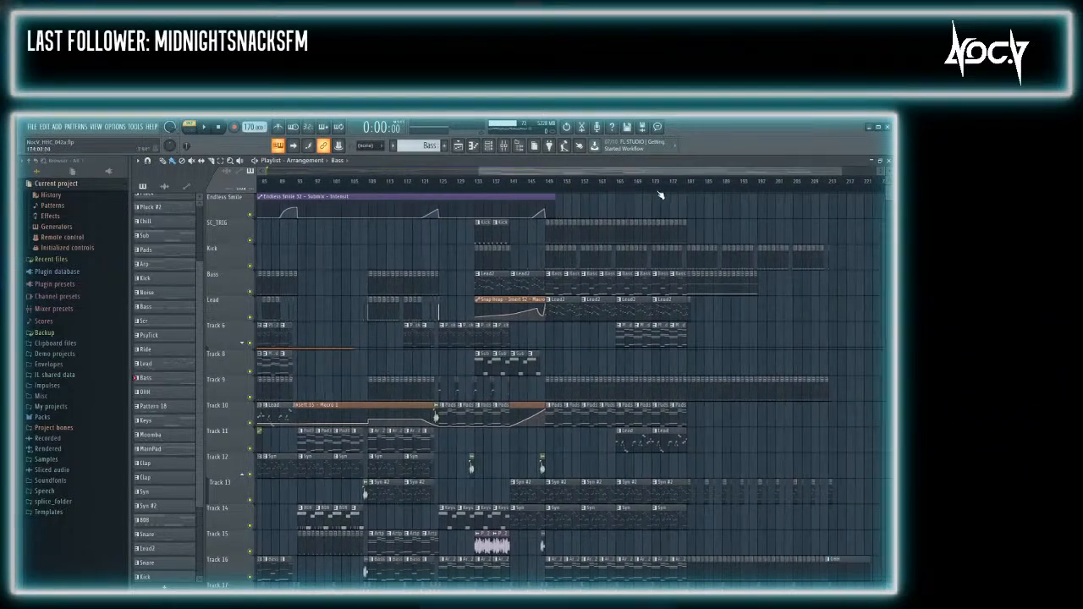
{"action": "key", "text": "space"}
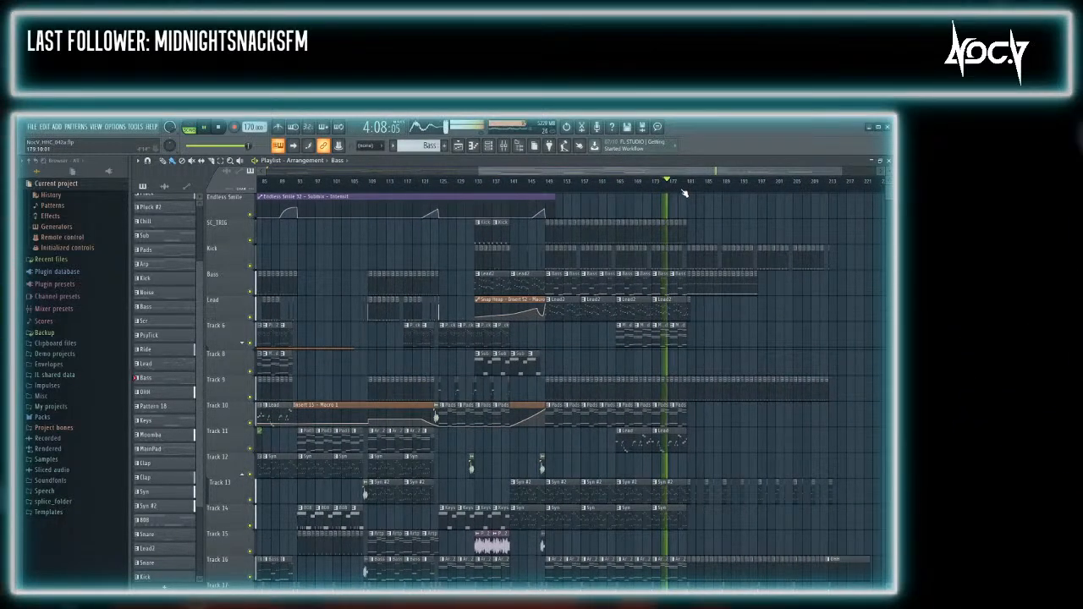
{"action": "key", "text": "F9"}
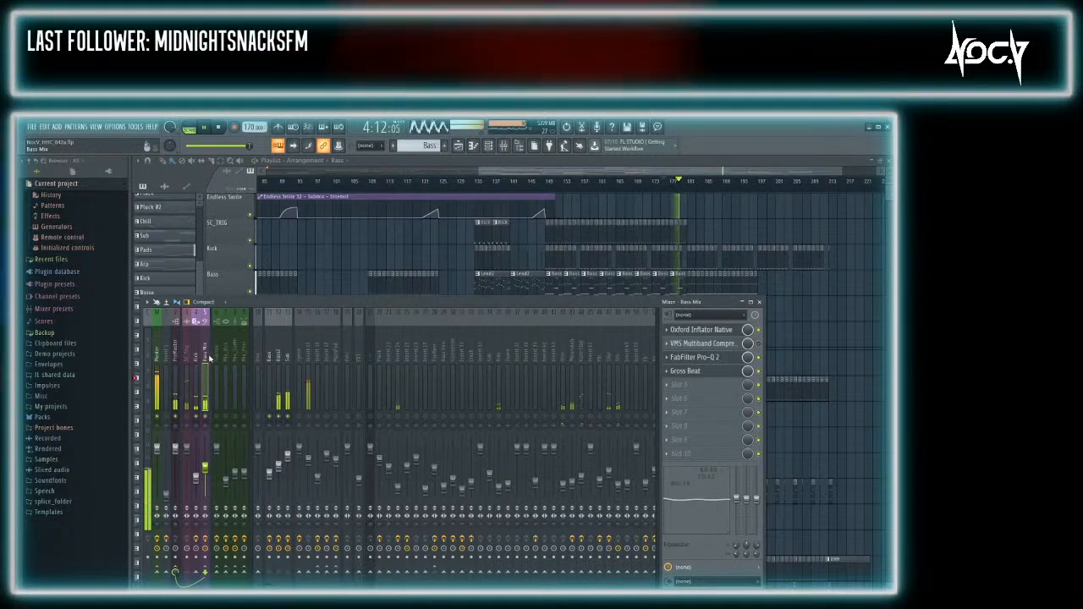
{"action": "key", "text": "space"}
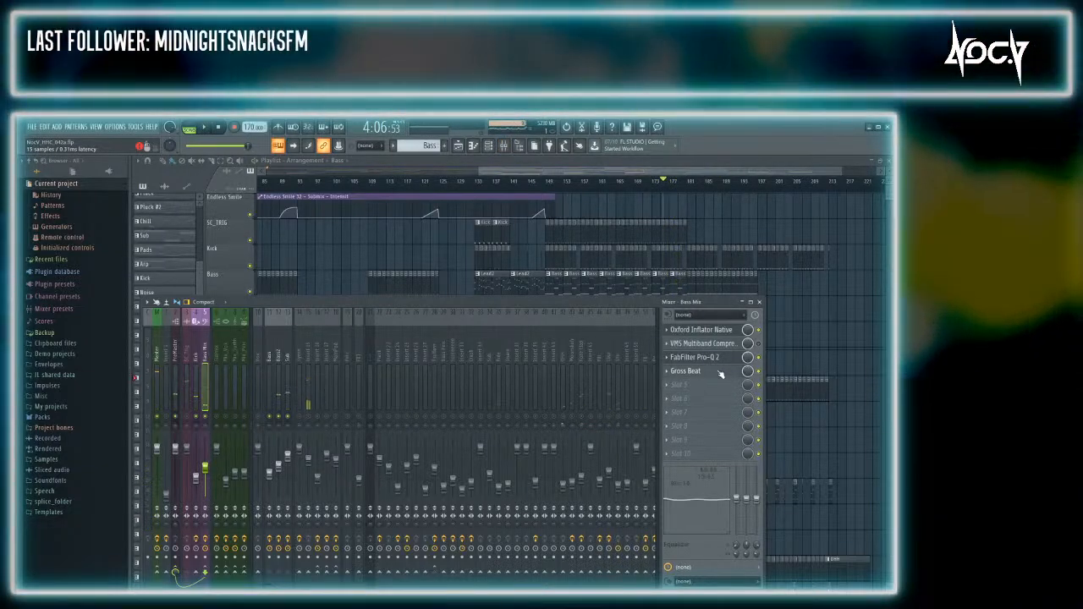
Reopen Gross Beat on the Bass Mix track and bend the falling slopes of all four dips so the level holds longer
{"action": "left_click", "coordinate": [718, 375]}
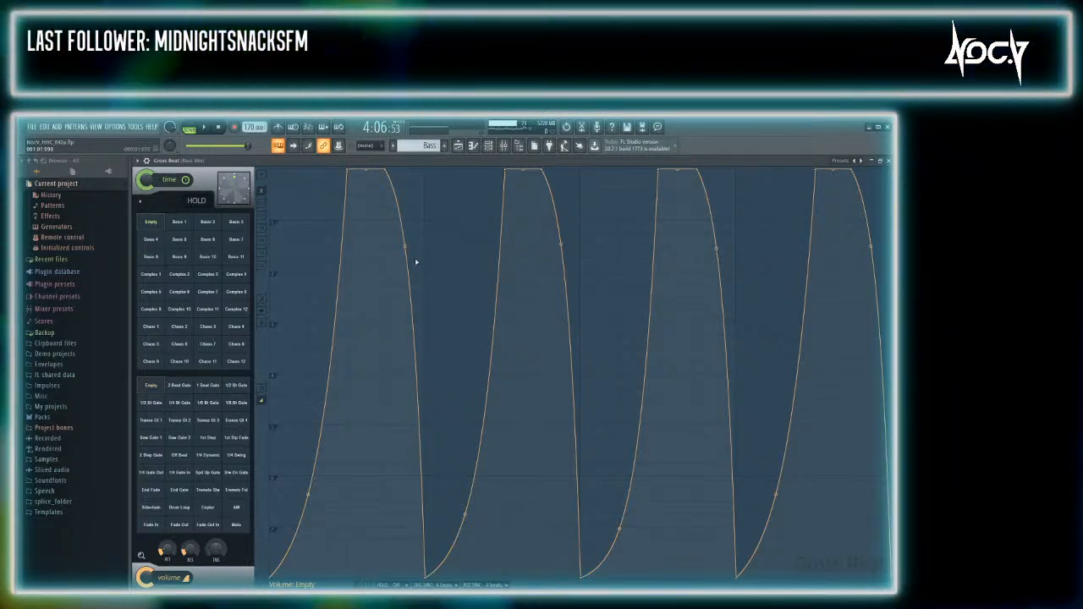
{"action": "left_click_drag", "start_coordinate": [405, 248], "coordinate": [406, 203]}
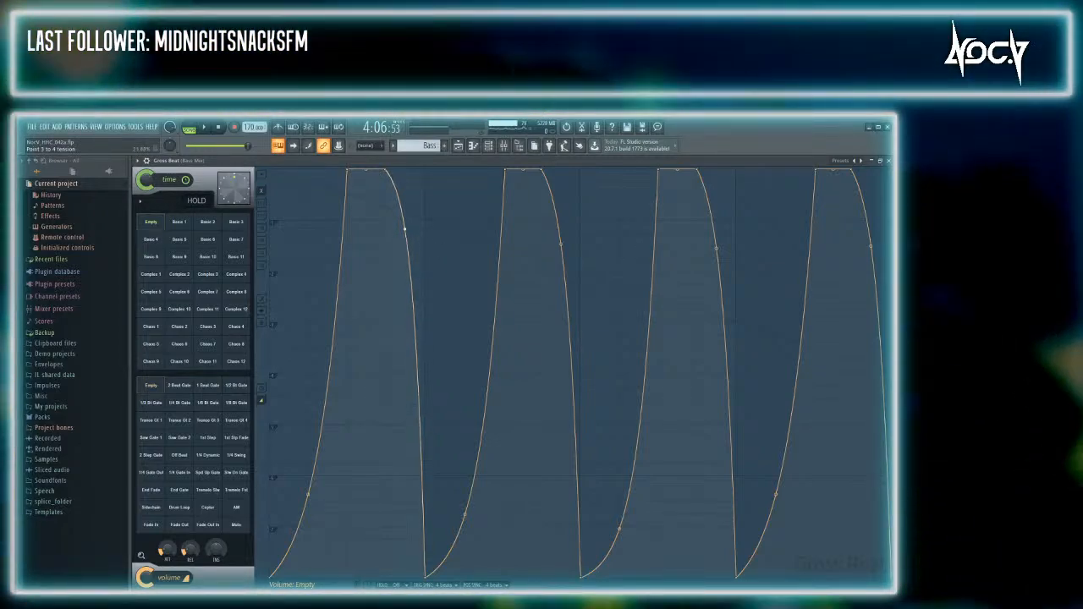
{"action": "left_click_drag", "start_coordinate": [561, 247], "coordinate": [561, 200]}
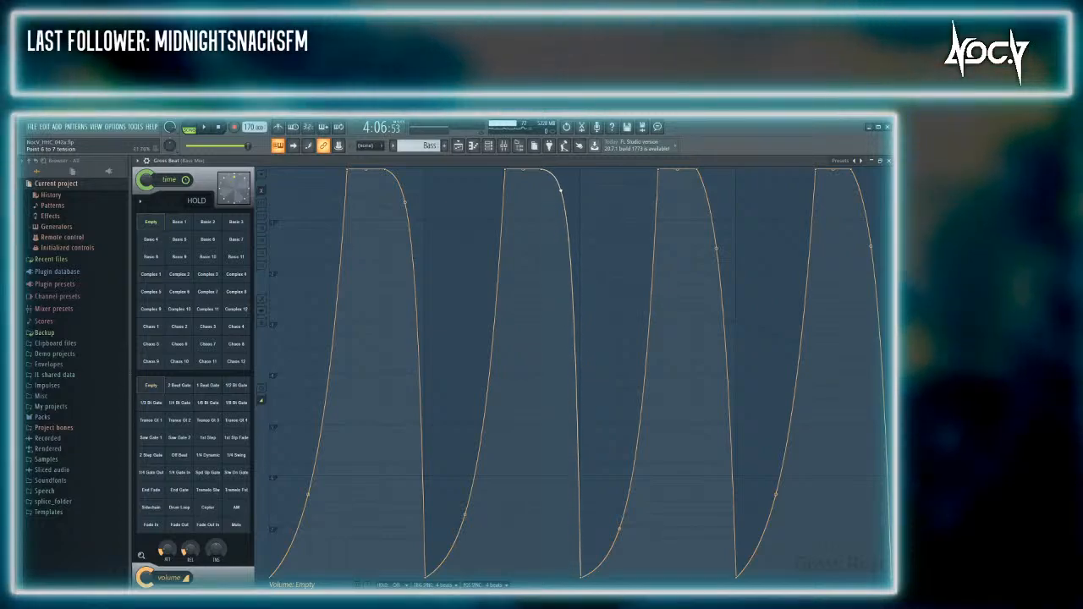
{"action": "left_click_drag", "start_coordinate": [720, 252], "coordinate": [717, 198]}
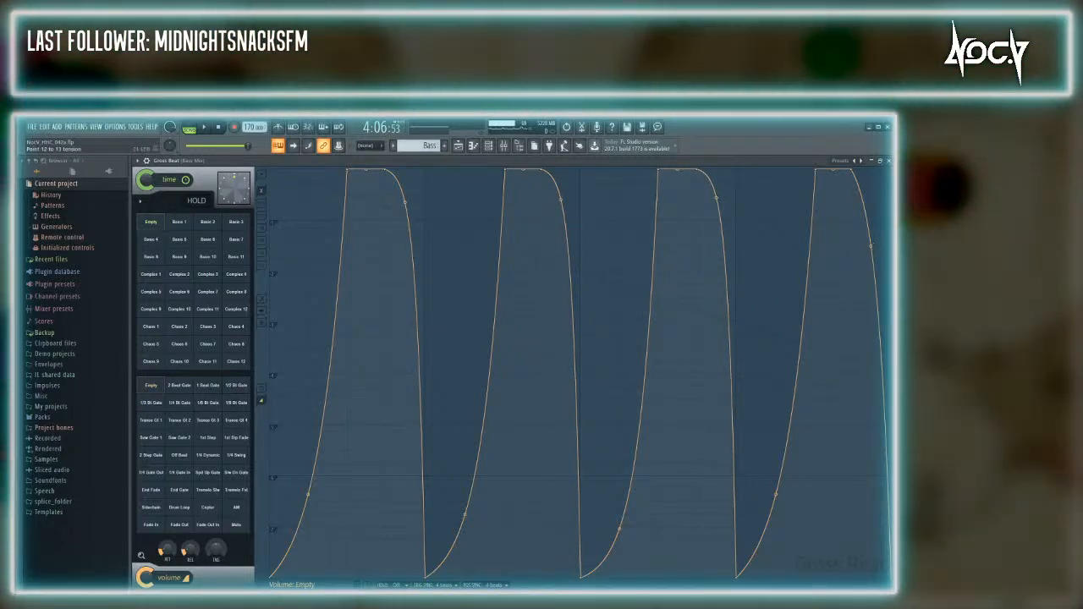
{"action": "left_click_drag", "start_coordinate": [872, 248], "coordinate": [868, 204]}
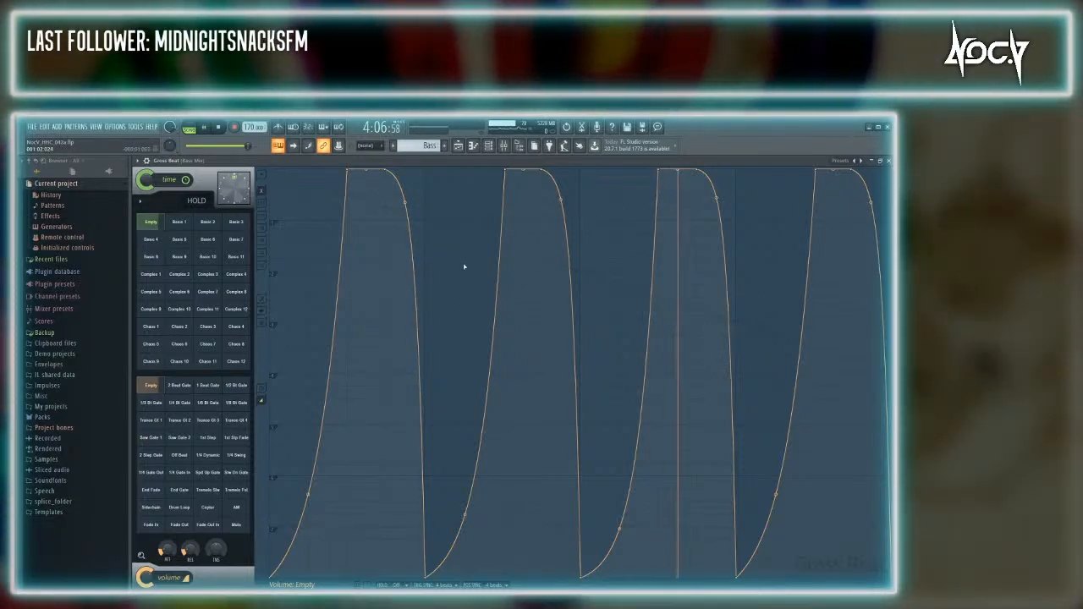
Play the arrangement again and compare the soloed bass with the full mix, selecting the Submix track
{"action": "key", "text": "space"}
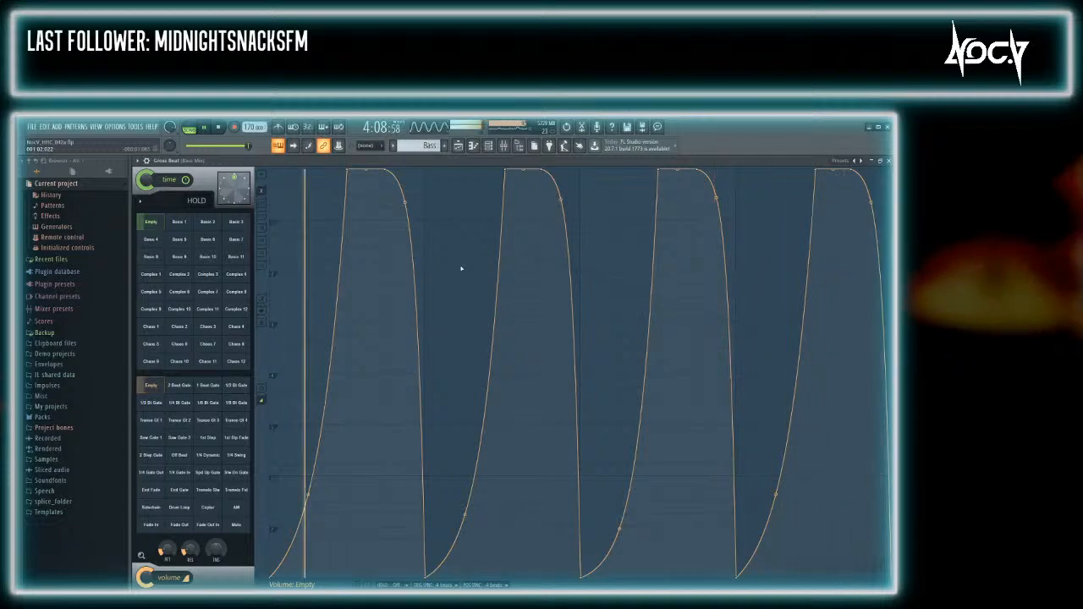
{"action": "key", "text": "F9"}
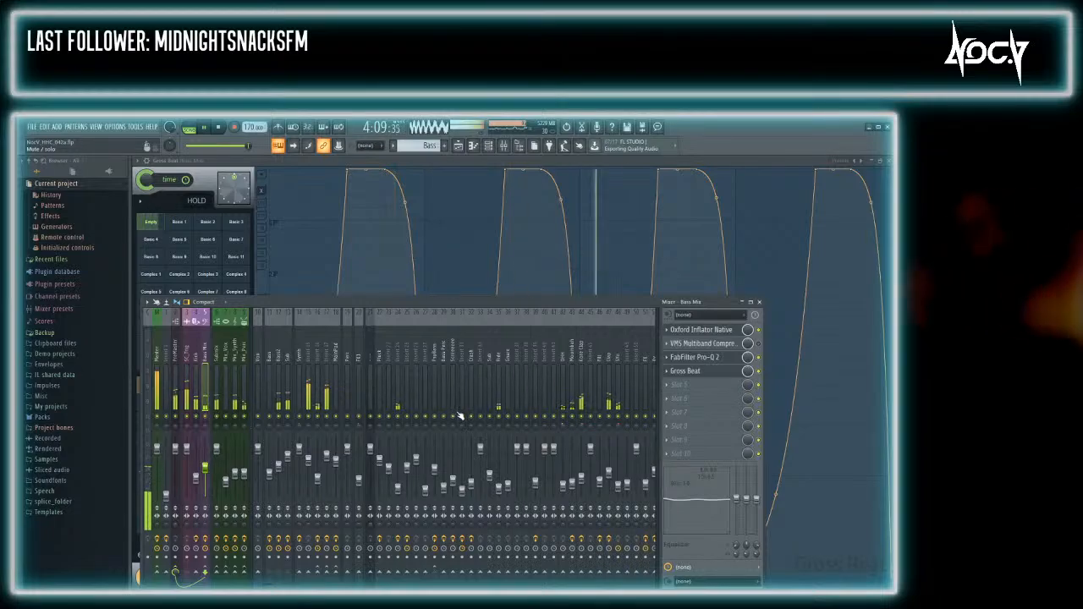
{"action": "key", "text": "F5"}
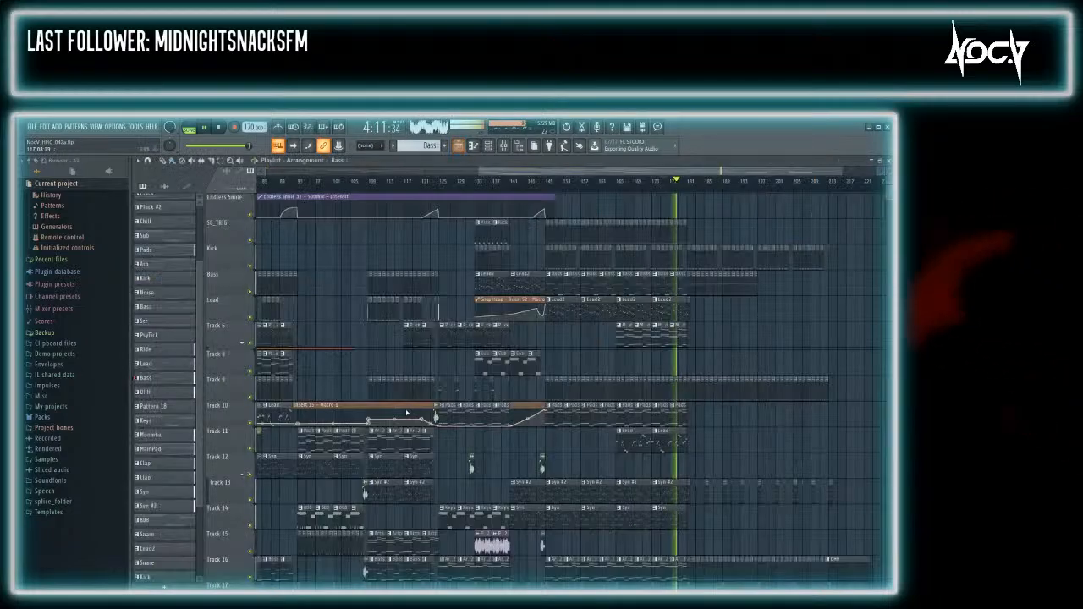
{"action": "key", "text": "F9"}
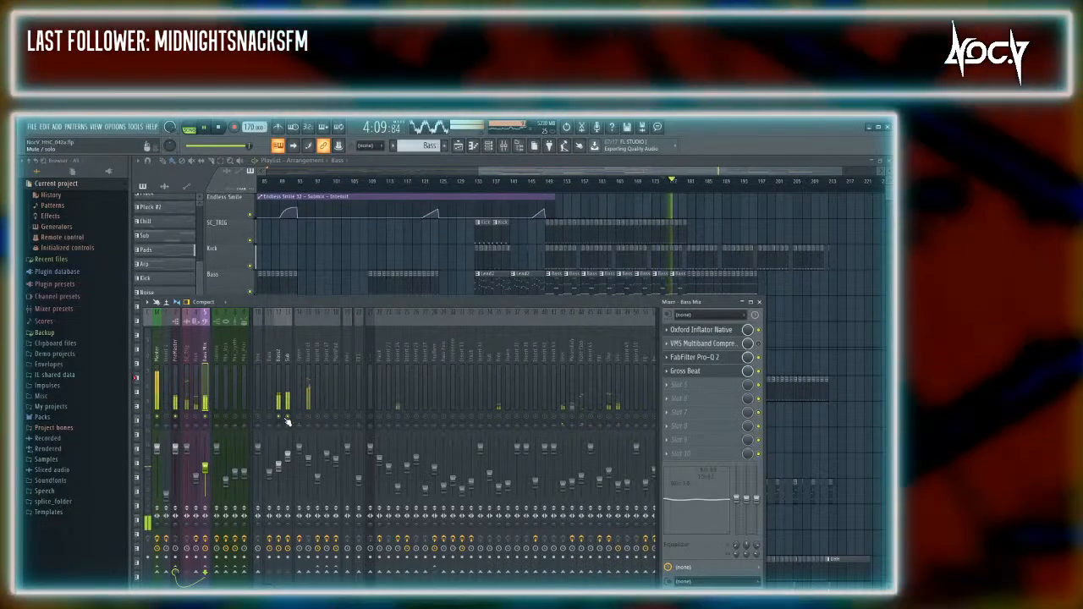
{"action": "left_click", "coordinate": [212, 421]}
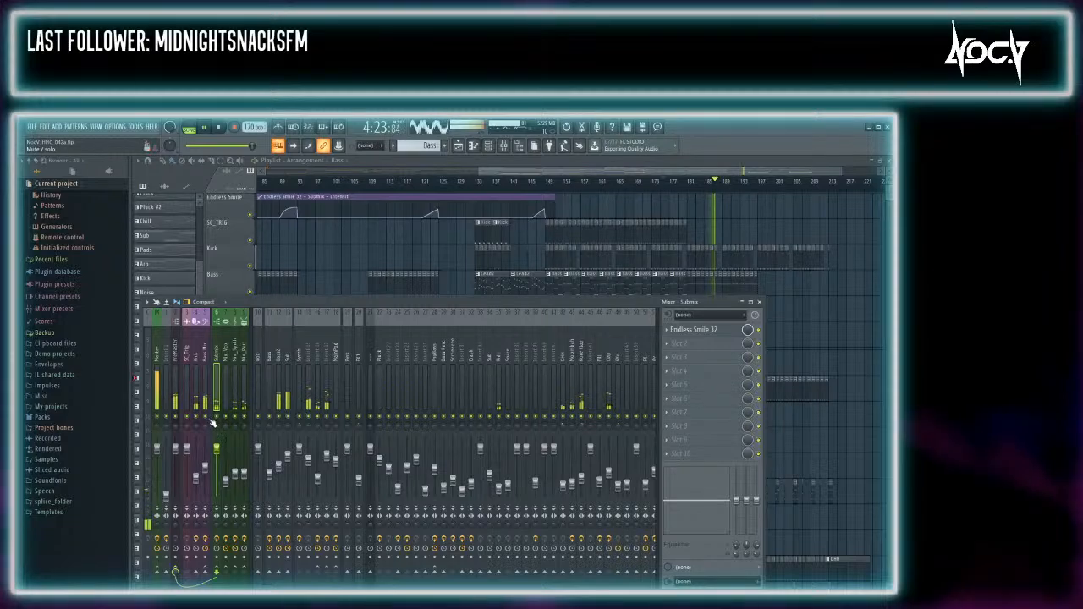
Select the Bass Mix track and review the volume envelope in its Gross Beat
{"action": "left_click", "coordinate": [206, 365]}
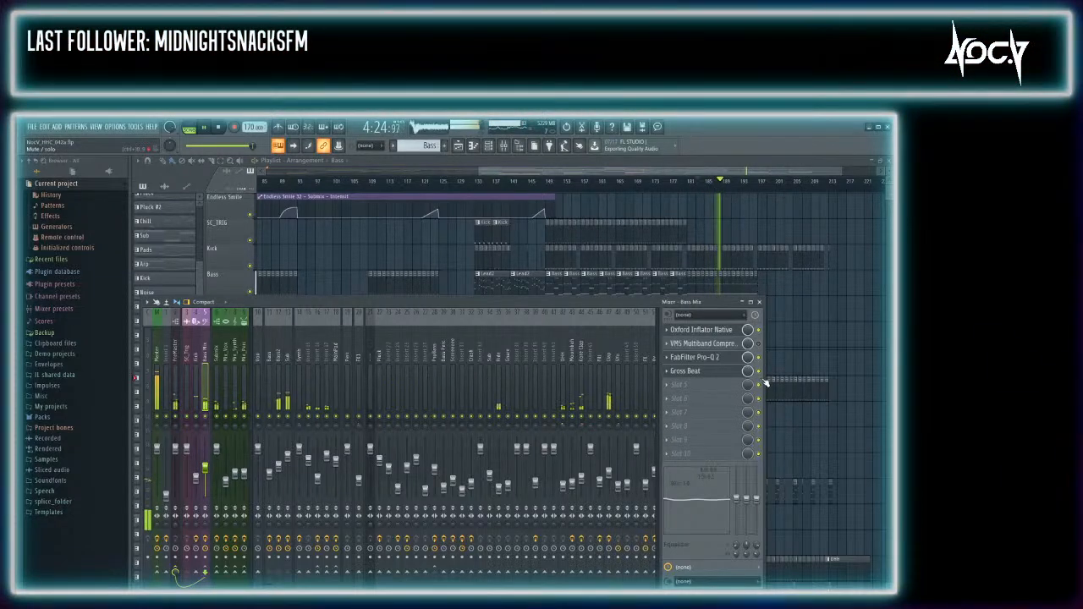
{"action": "left_click", "coordinate": [736, 372]}
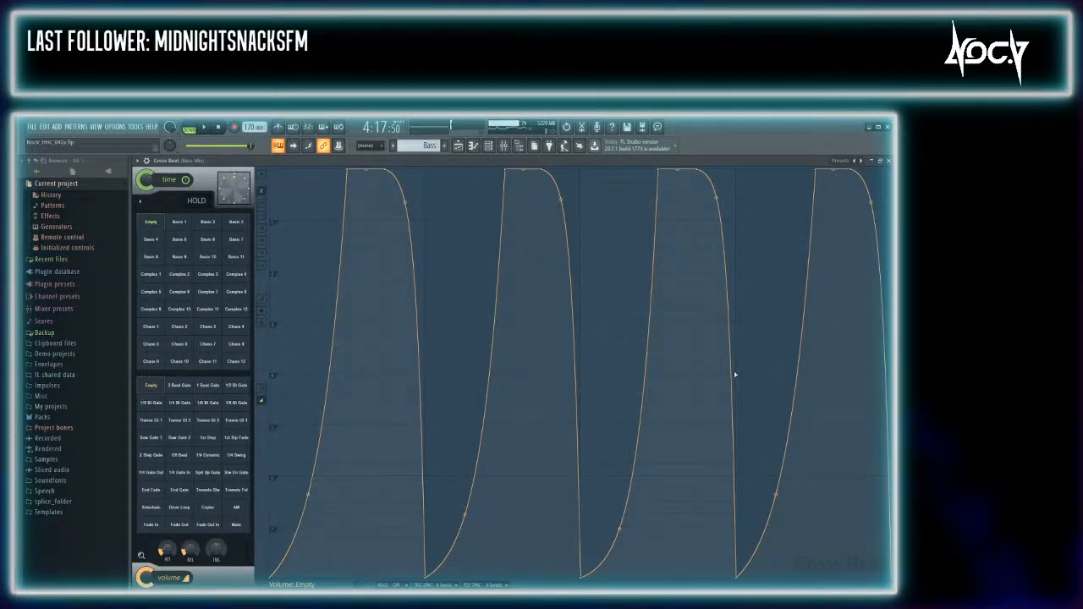
{"action": "left_click", "coordinate": [888, 160]}
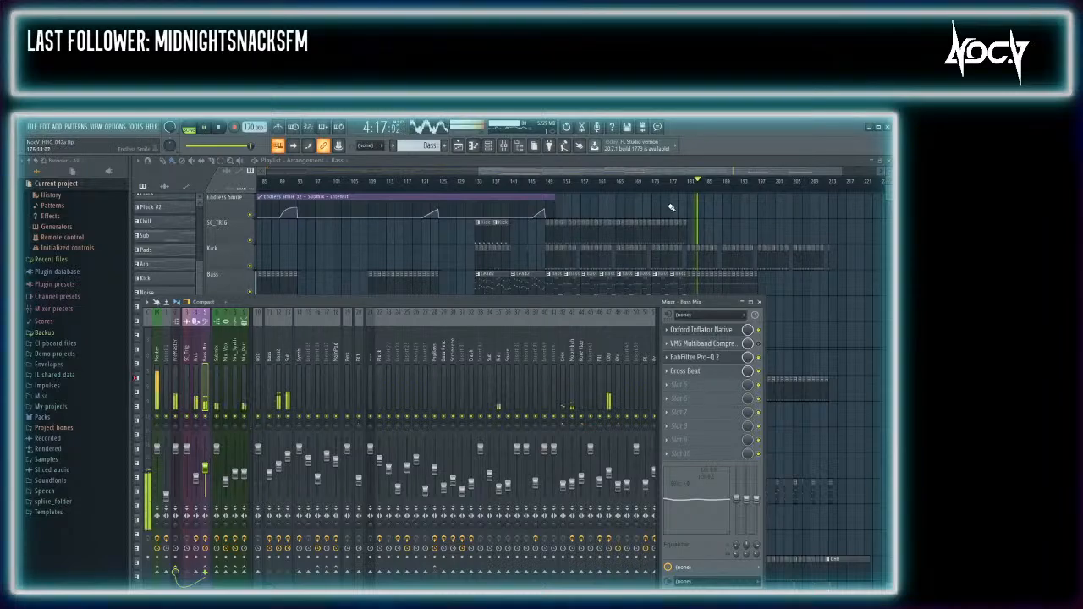
Play the arrangement from around bars 179 and 181, check the levels in the mixer, and select the Bass track
{"action": "left_click", "coordinate": [678, 182]}
{"action": "key", "text": "F9"}
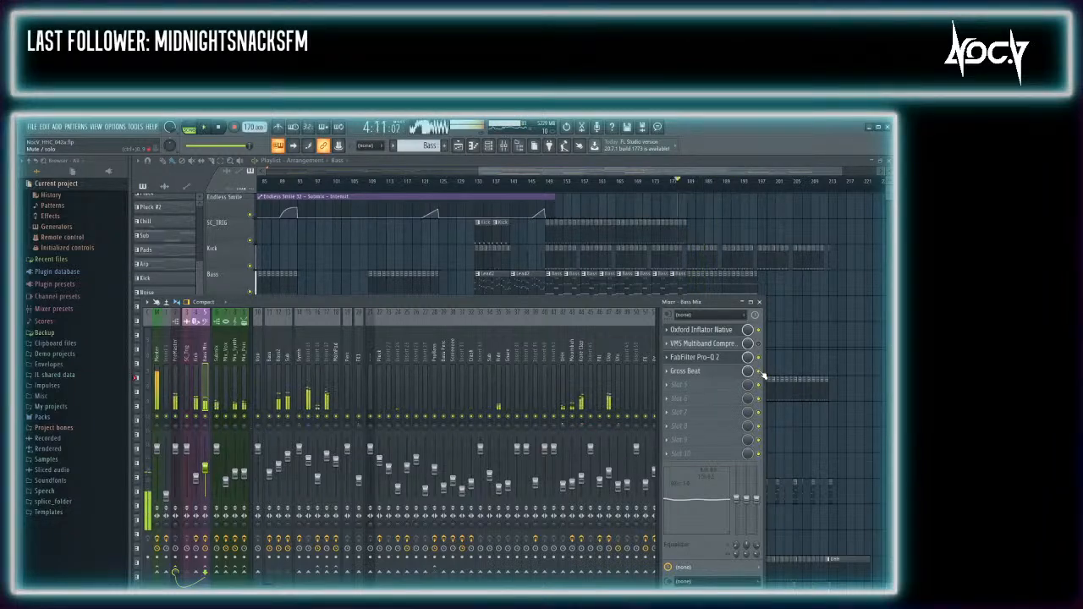
{"action": "key", "text": "F9"}
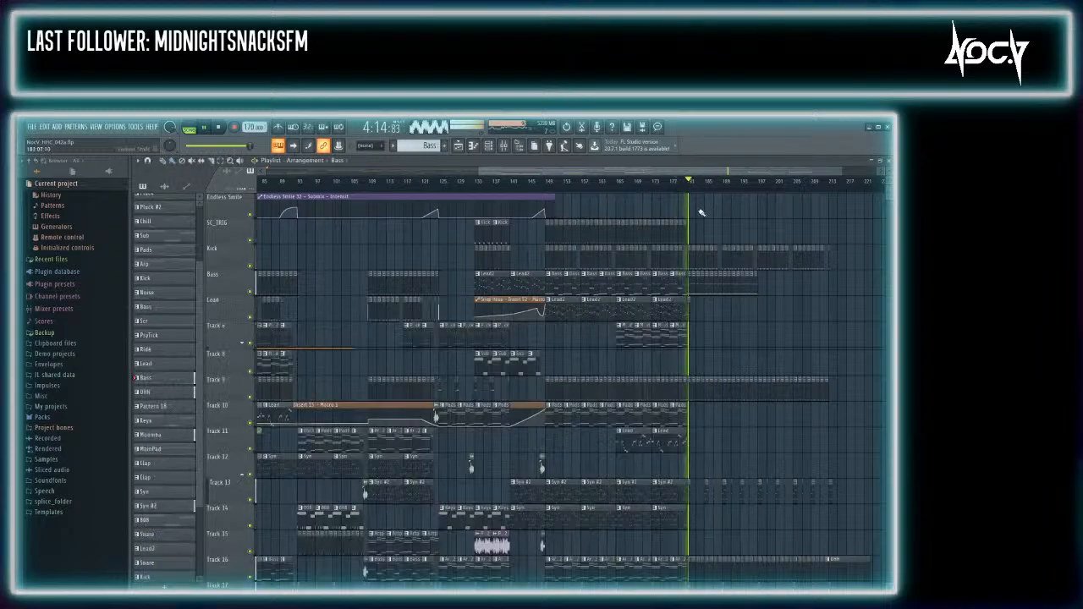
{"action": "key", "text": "F9"}
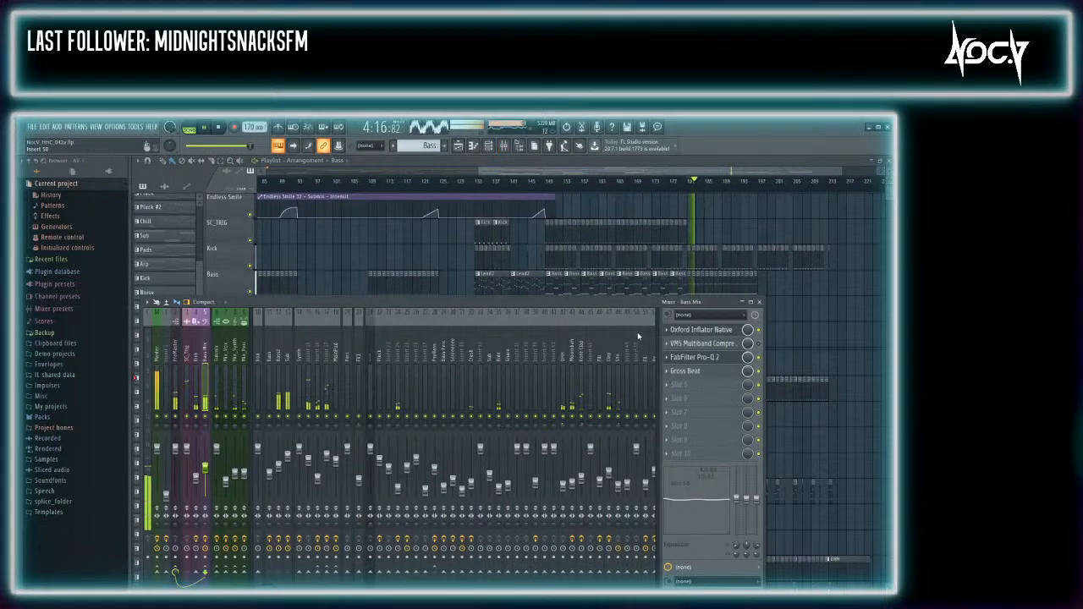
{"action": "key", "text": "space"}
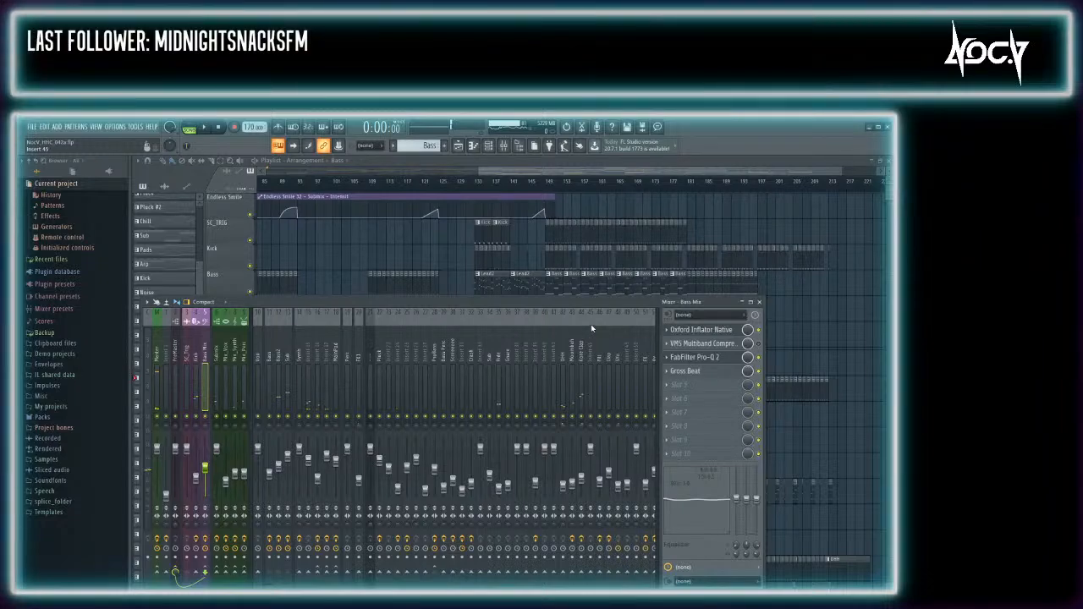
{"action": "left_click", "coordinate": [689, 184]}
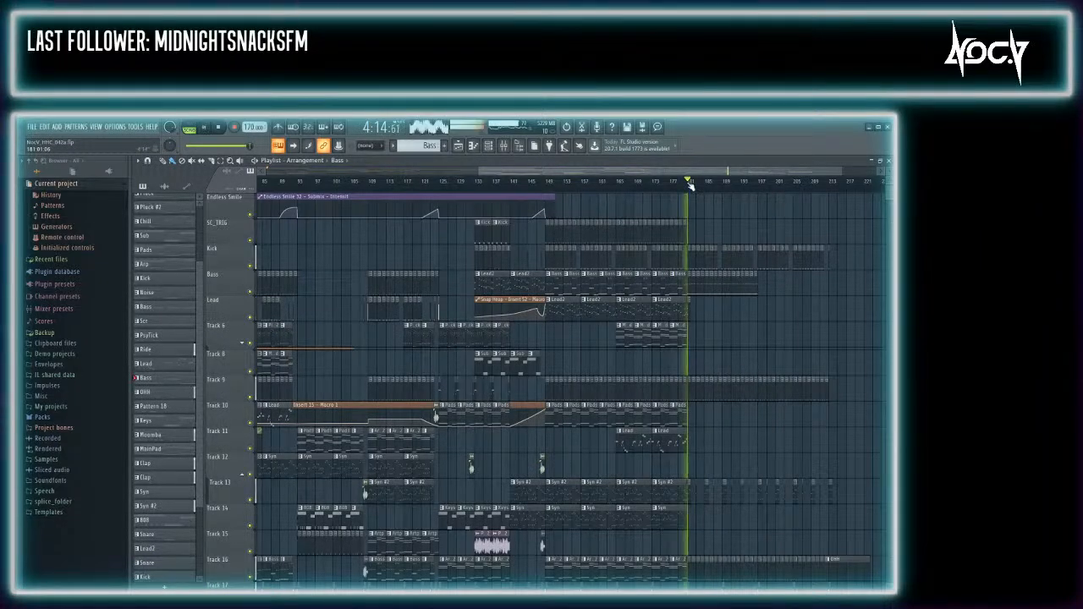
{"action": "key", "text": "F9"}
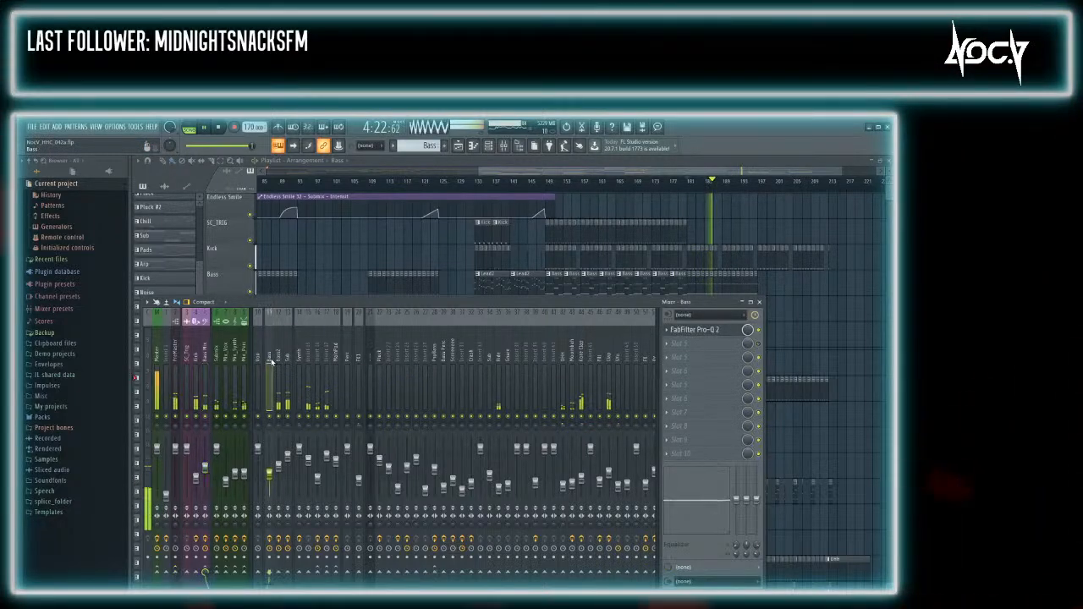
{"action": "key", "text": "F9"}
Play the Bass pattern on its own and look through its channels in the channel rack
{"action": "left_click", "coordinate": [193, 128]}
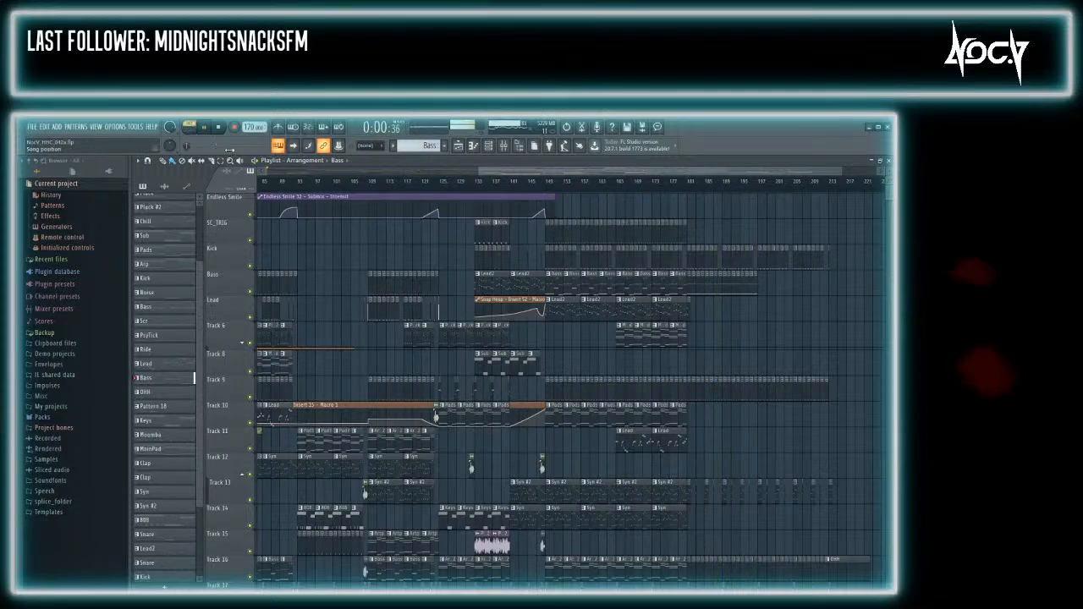
{"action": "key", "text": "F6"}
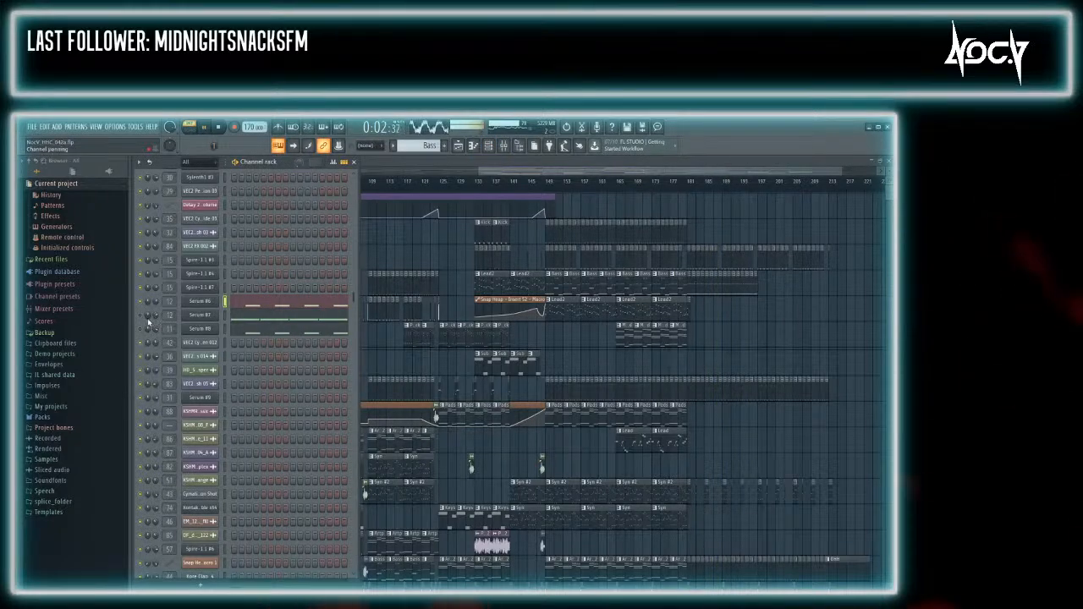
{"action": "key", "text": "space"}
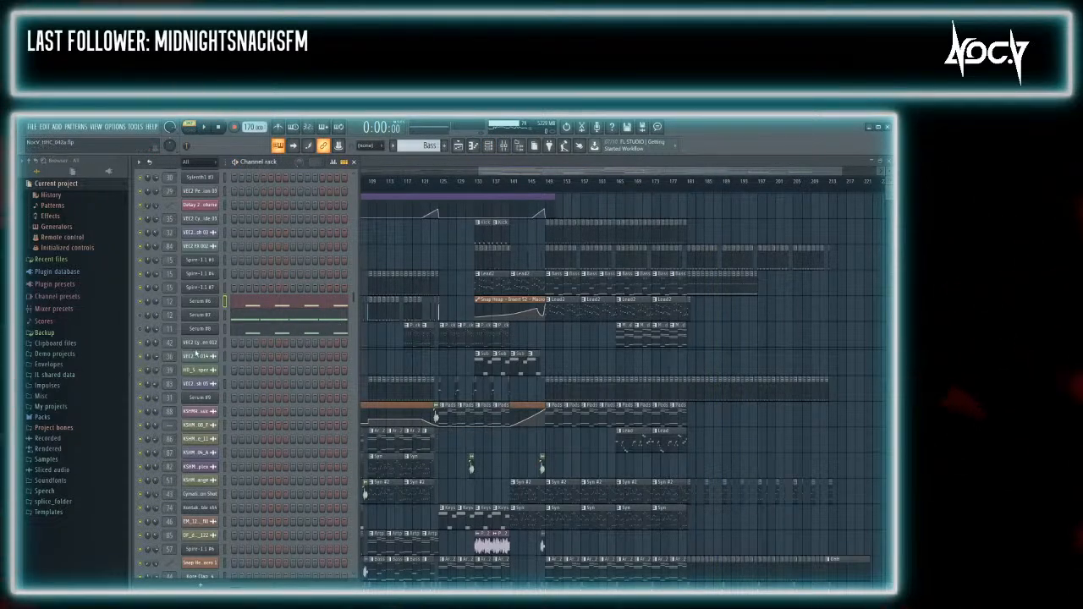
{"action": "scroll", "coordinate": [295, 352], "scroll_direction": "down", "scroll_amount": 10}
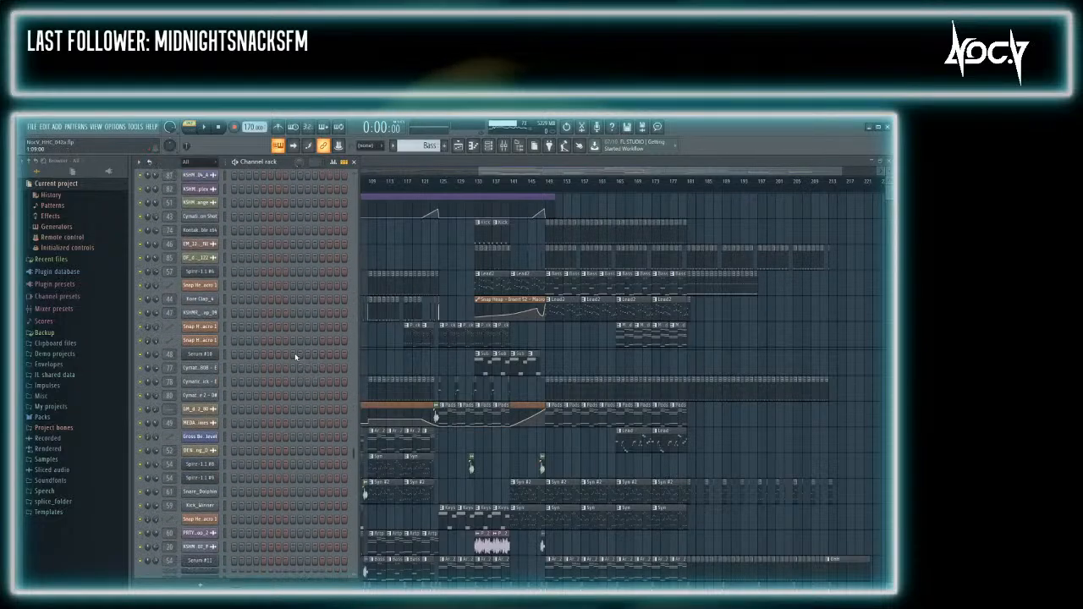
{"action": "key", "text": "space"}
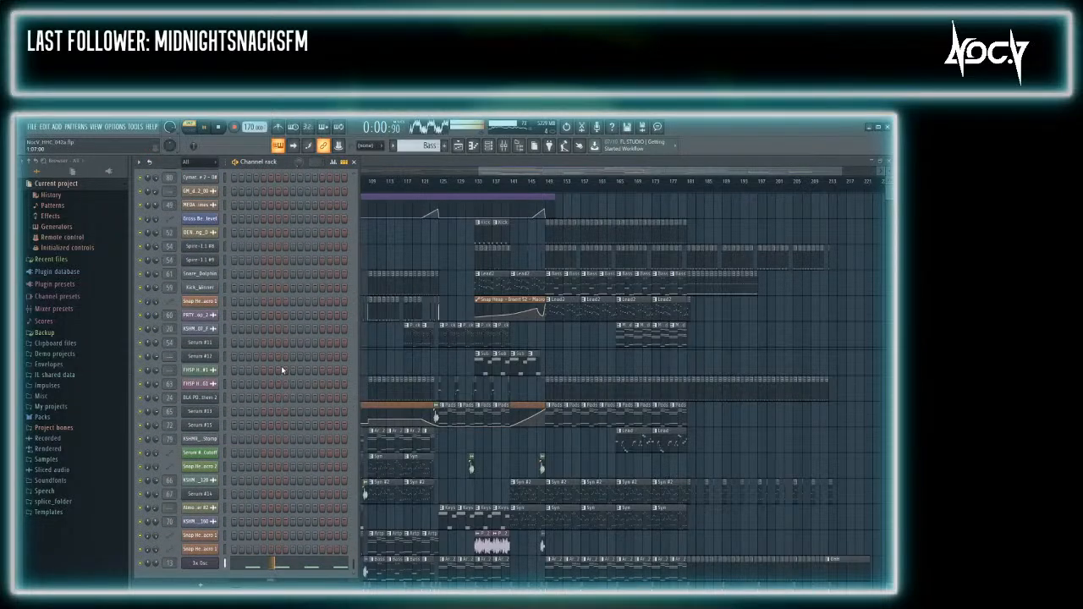
{"action": "key", "text": "F6"}
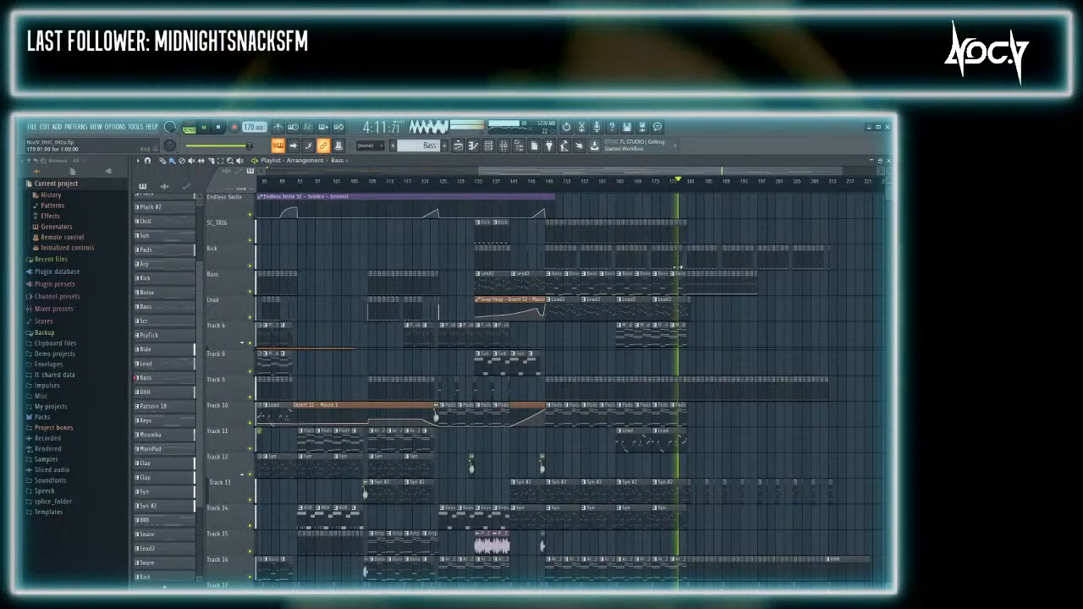
Play the full arrangement from around bar 181 and from around bar 155, checking the mixer levels, and stop playback
{"action": "key", "text": "F9"}
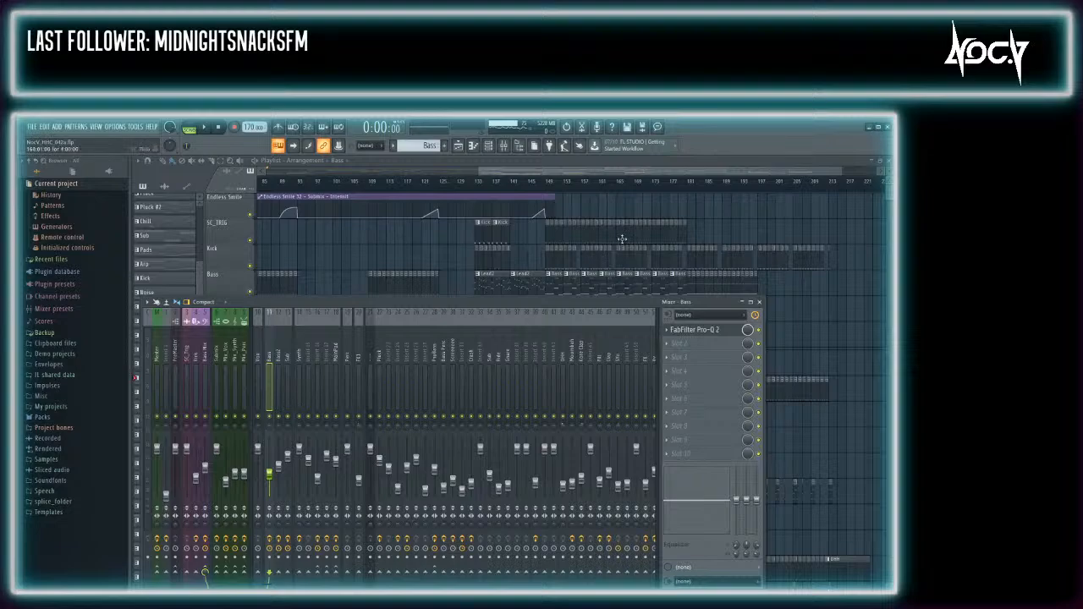
{"action": "left_click", "coordinate": [692, 191]}
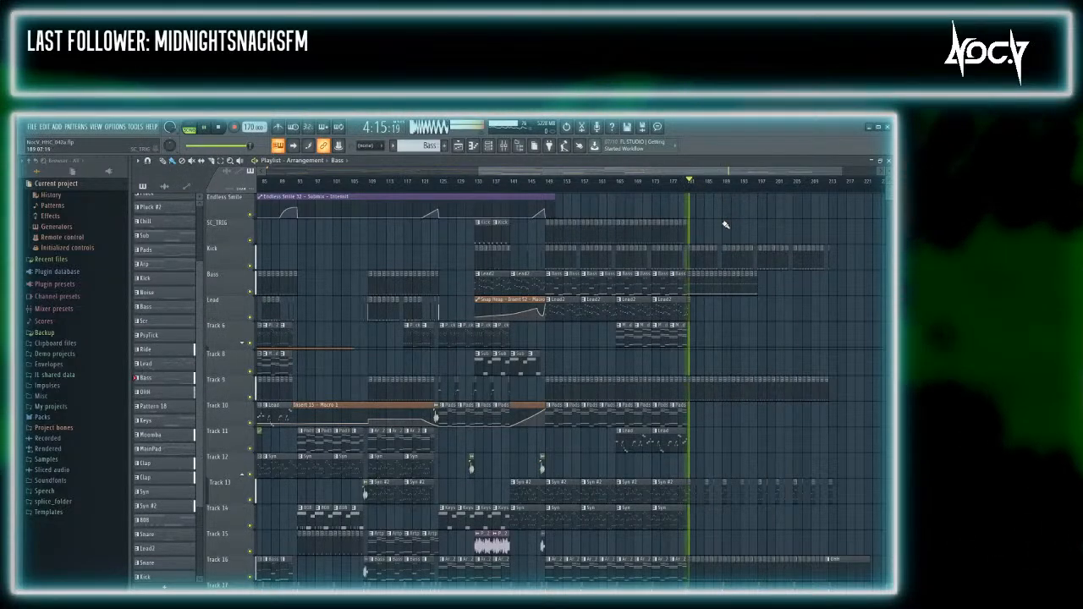
{"action": "key", "text": "F9"}
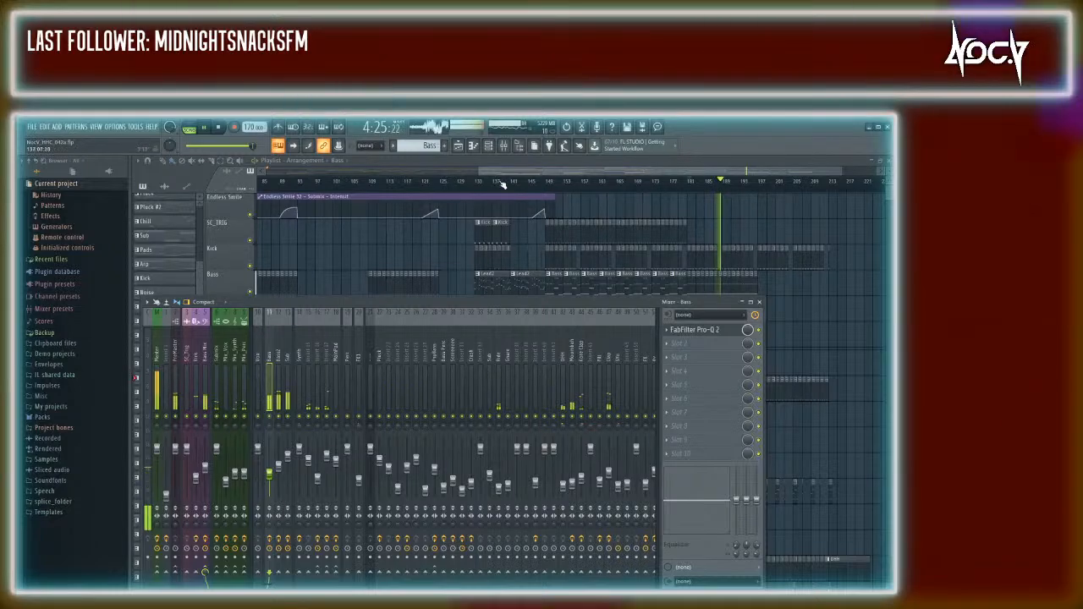
{"action": "left_click", "coordinate": [570, 181]}
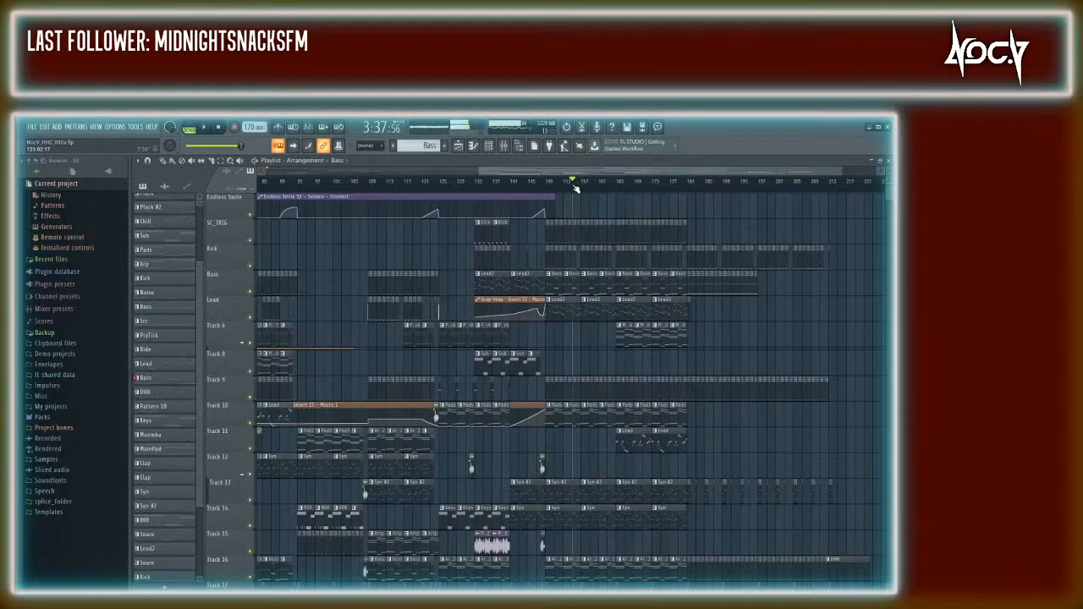
{"action": "left_click_drag", "start_coordinate": [625, 172], "coordinate": [338, 173]}
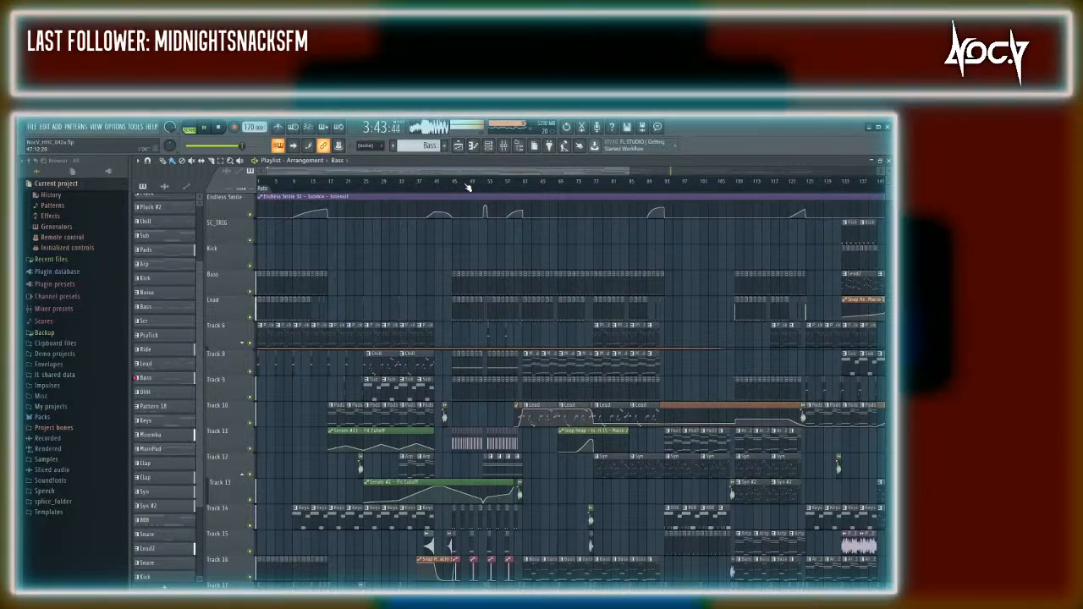
{"action": "key", "text": "F9"}
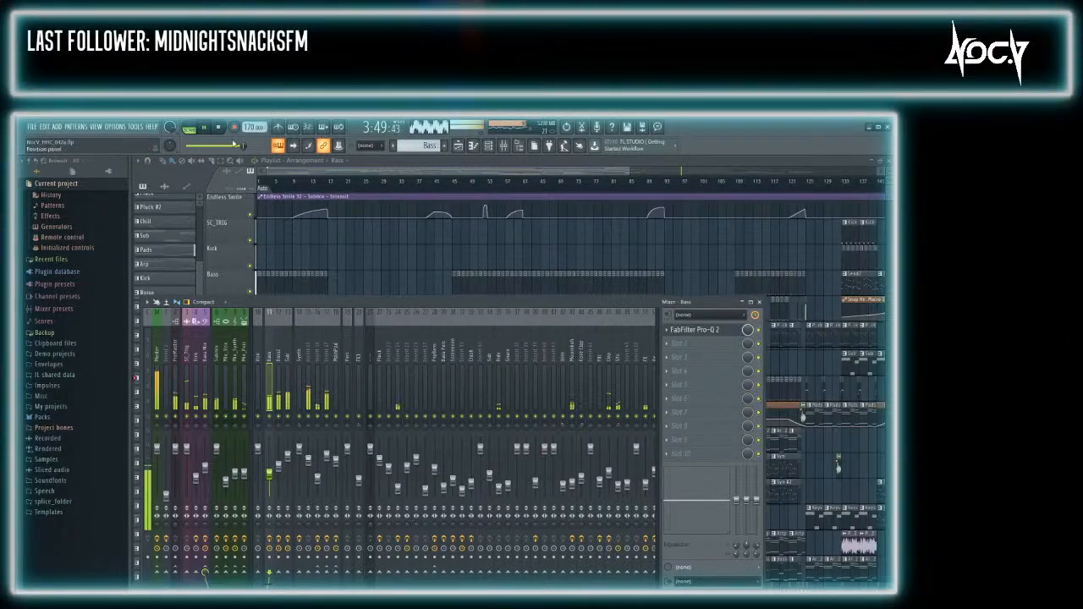
{"action": "left_click", "coordinate": [219, 131]}
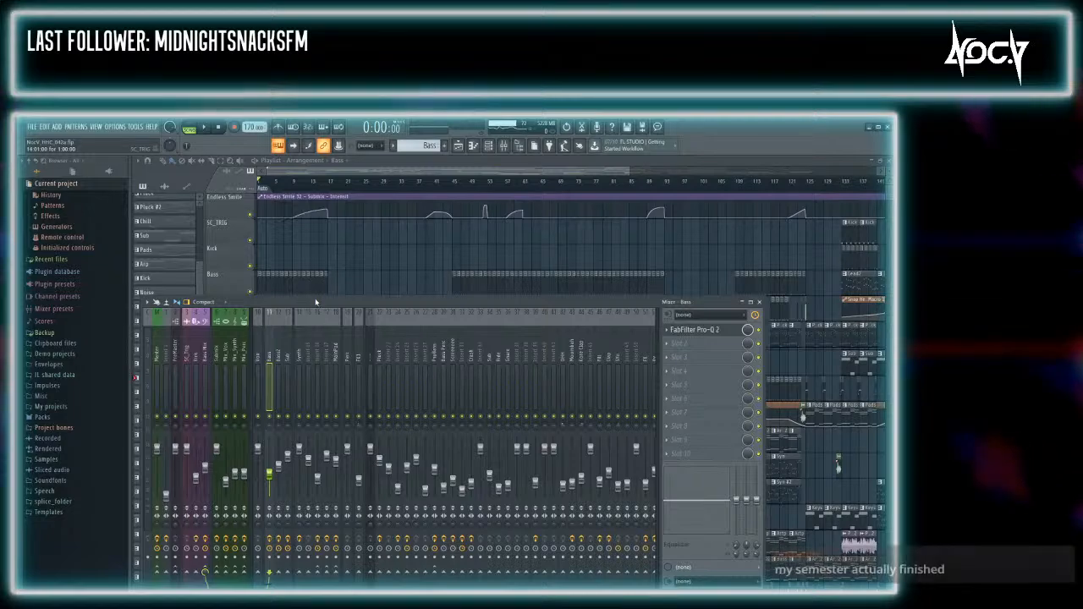
Reposition the mixer window and briefly play the arrangement from around bars 101 and 135
{"action": "left_click_drag", "start_coordinate": [296, 302], "coordinate": [357, 297]}
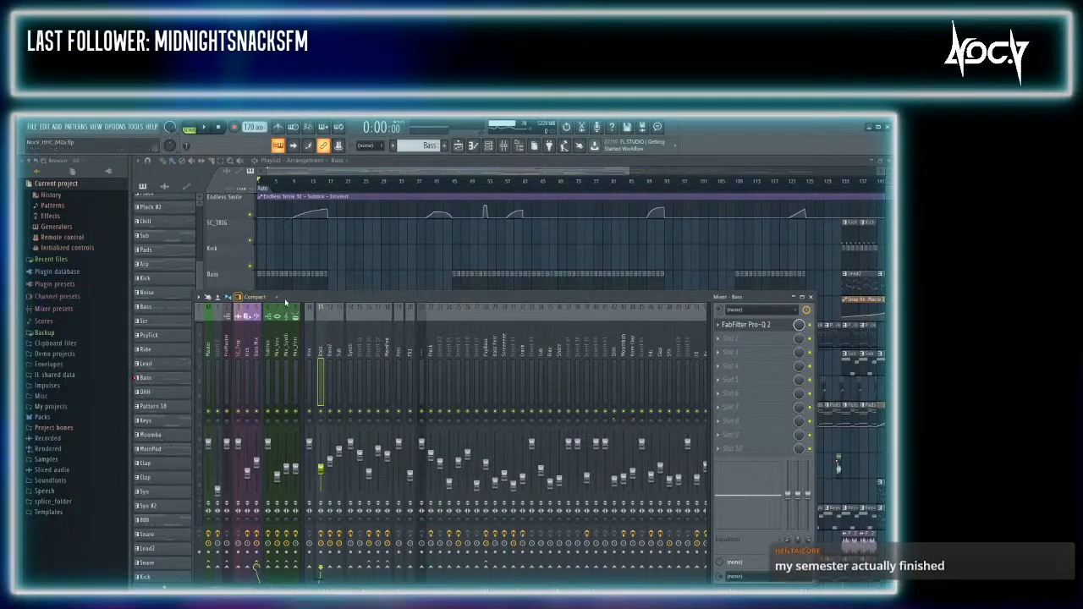
{"action": "left_click", "coordinate": [318, 162]}
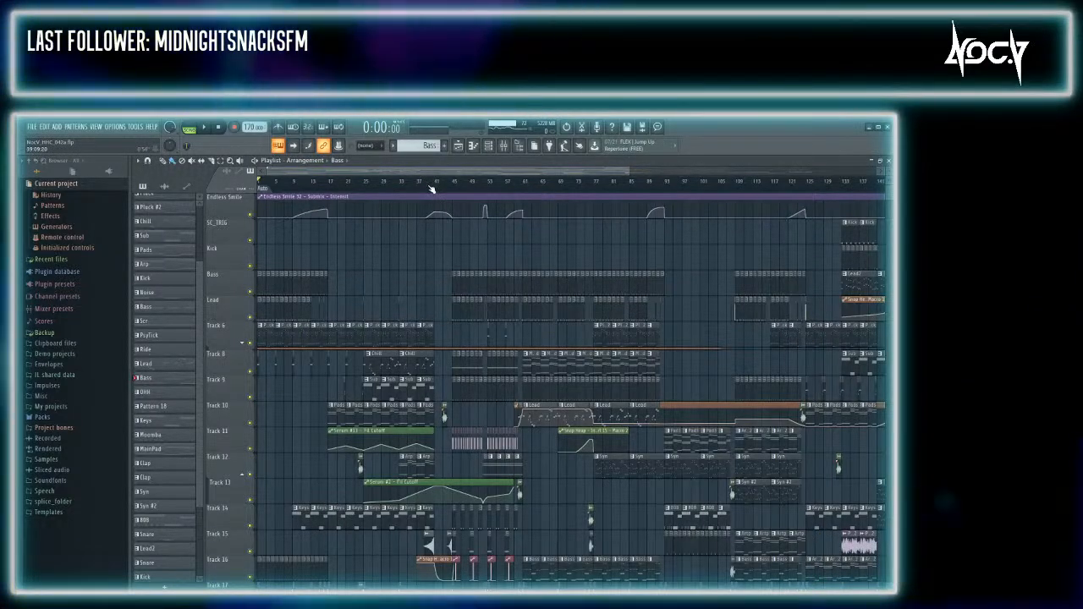
{"action": "left_click_drag", "start_coordinate": [467, 172], "coordinate": [541, 176]}
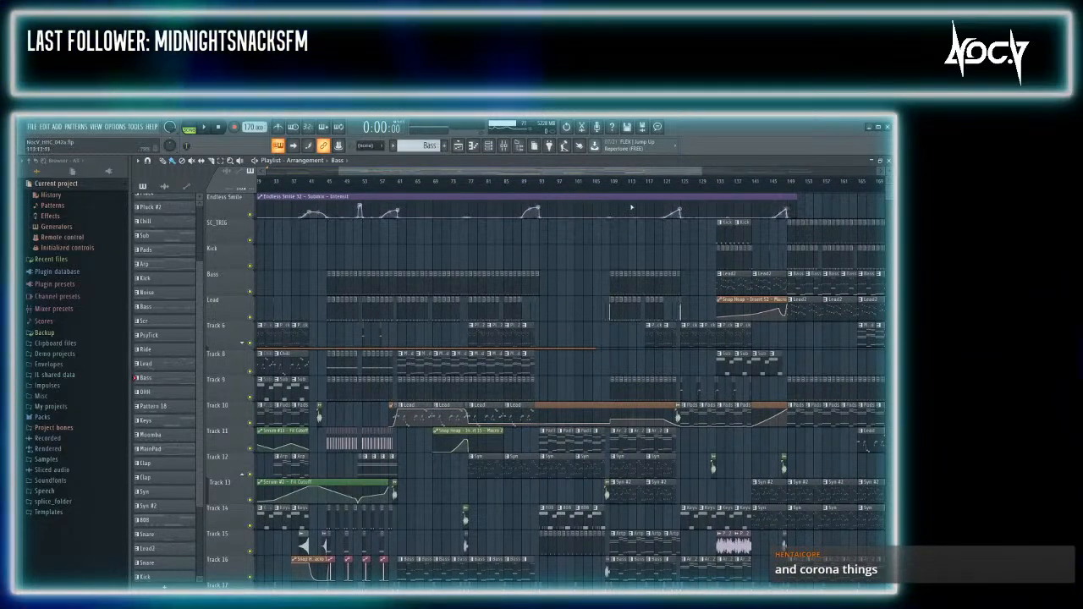
{"action": "scroll", "coordinate": [667, 210], "scroll_direction": "right", "scroll_amount": 6}
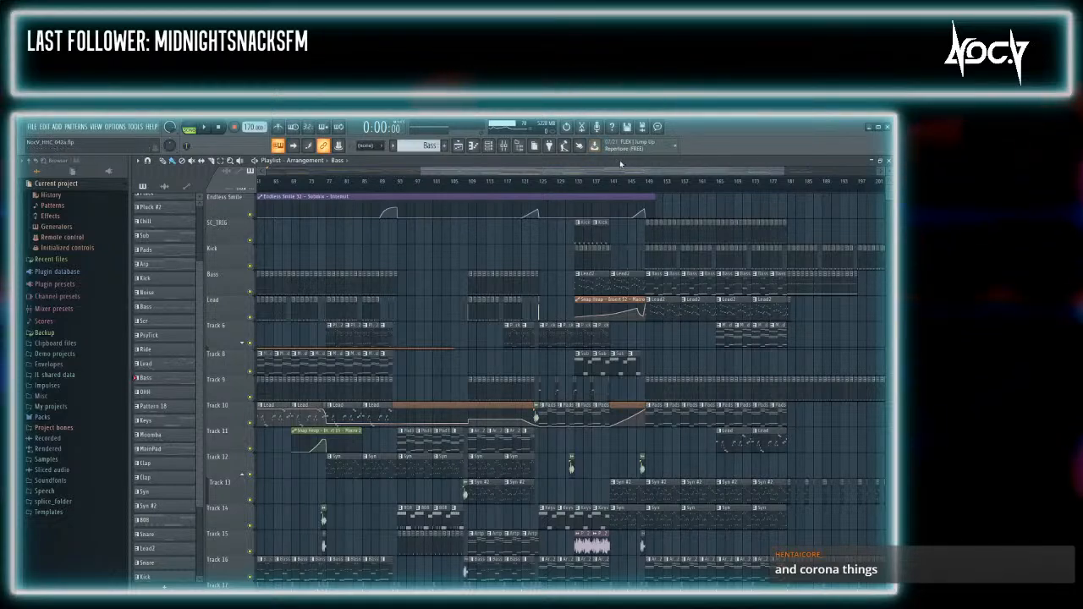
{"action": "left_click_drag", "start_coordinate": [623, 171], "coordinate": [620, 176]}
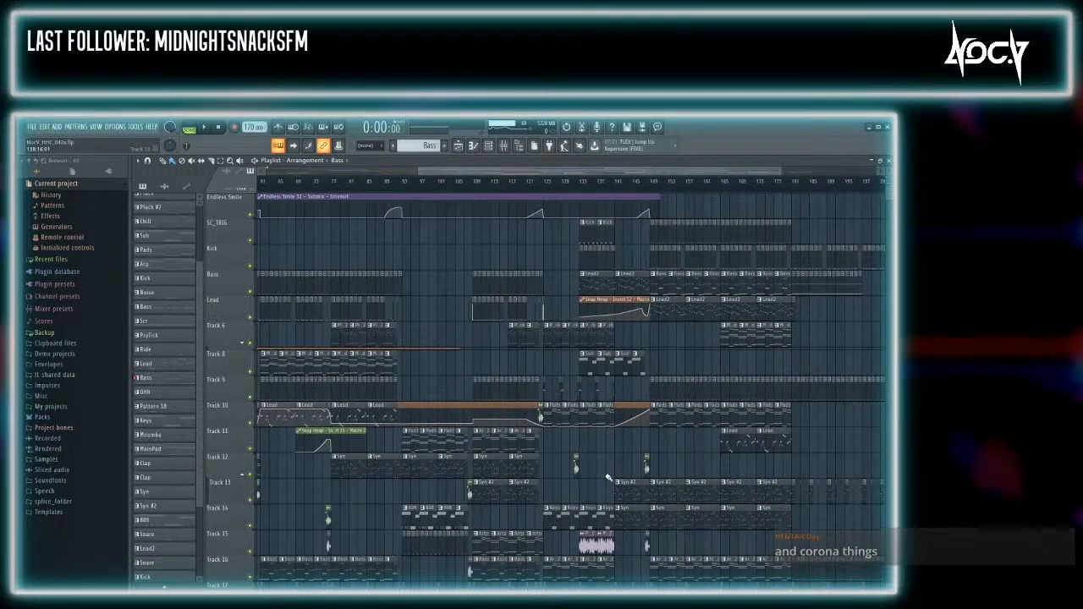
{"action": "left_click", "coordinate": [438, 181]}
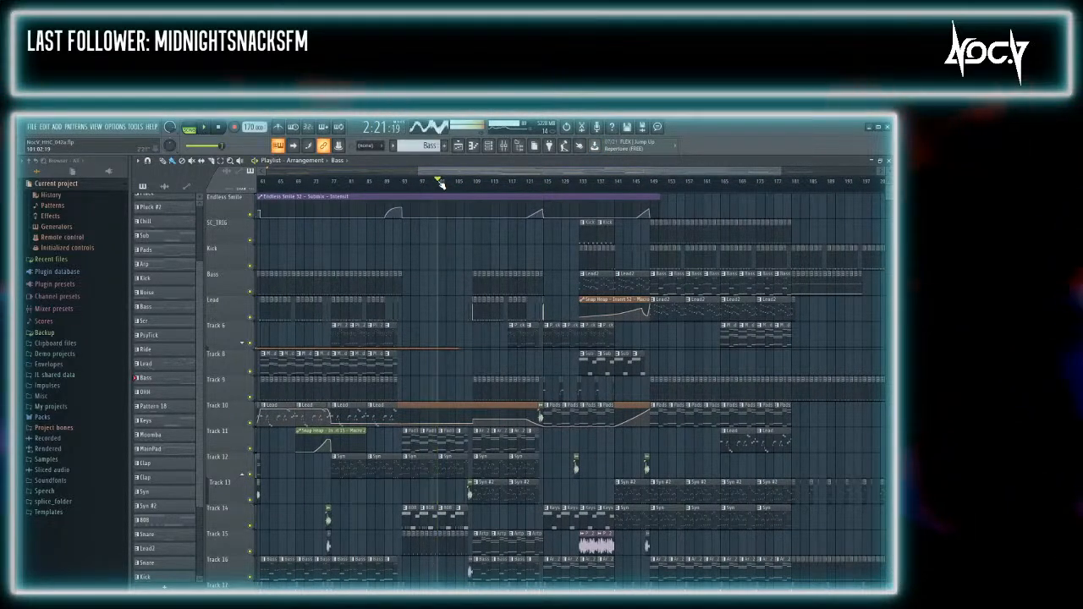
{"action": "left_click", "coordinate": [591, 182]}
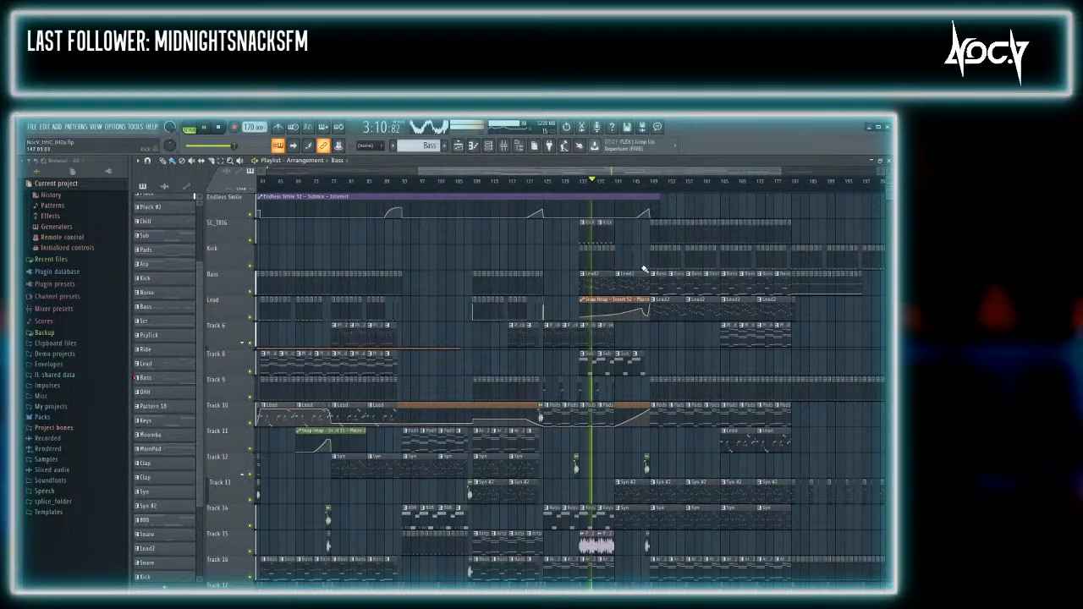
{"action": "left_click", "coordinate": [218, 127]}
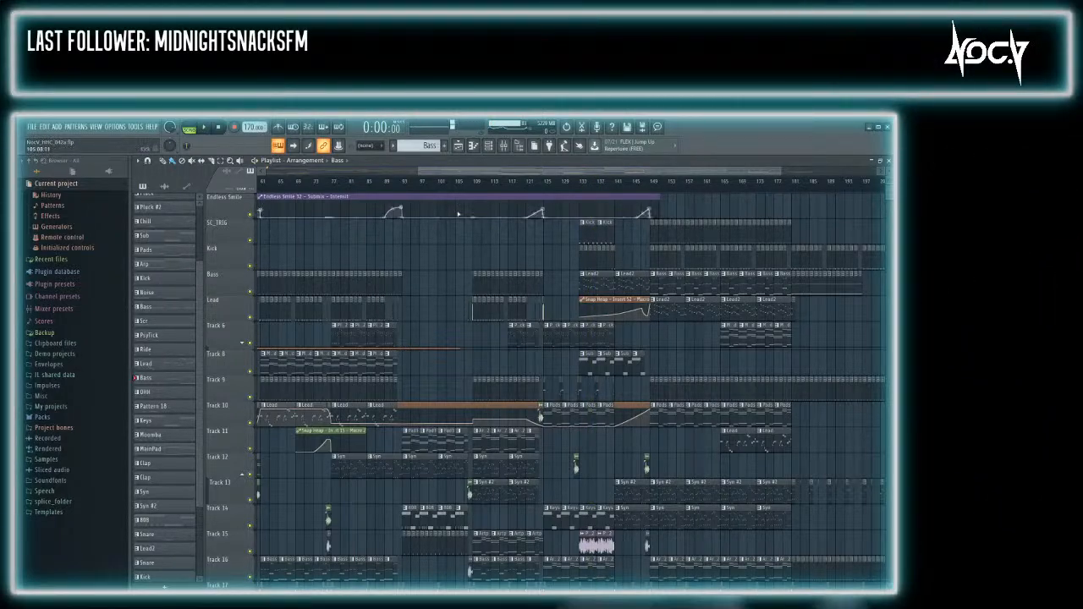
Select the Master track in the mixer and examine its effect chain alongside the playlist arrangement
{"action": "left_click_drag", "start_coordinate": [462, 174], "coordinate": [306, 174]}
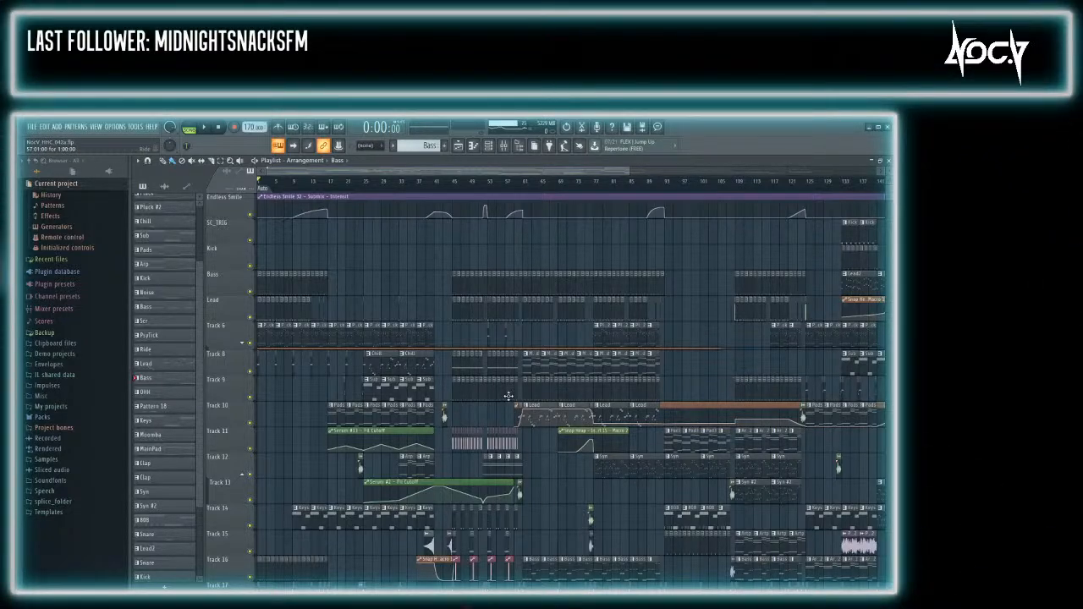
{"action": "key", "text": "F9"}
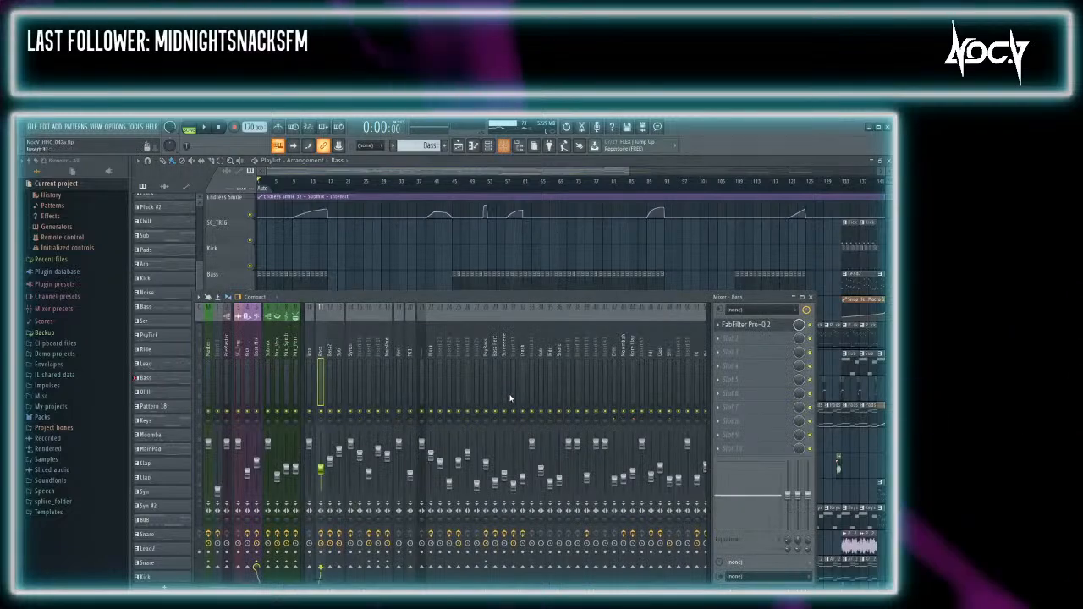
{"action": "key", "text": "F9"}
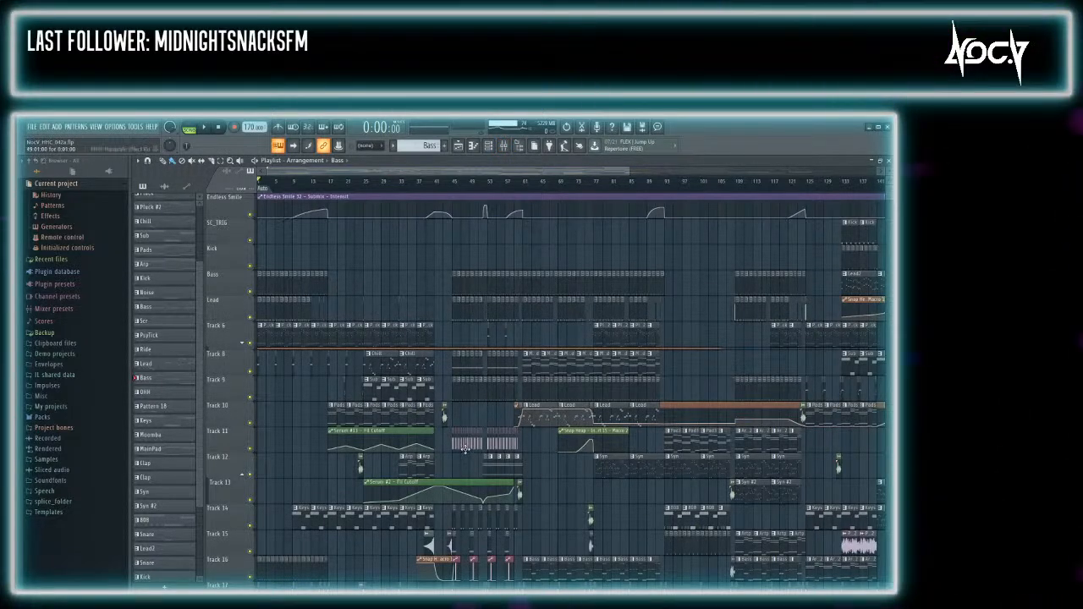
{"action": "key", "text": "F9"}
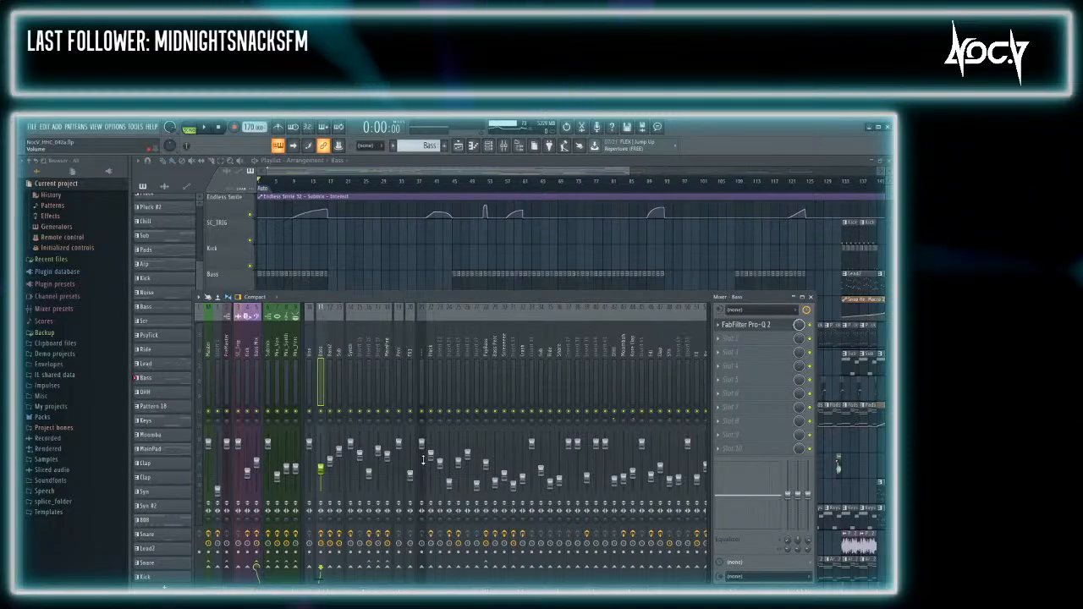
{"action": "left_click", "coordinate": [209, 349]}
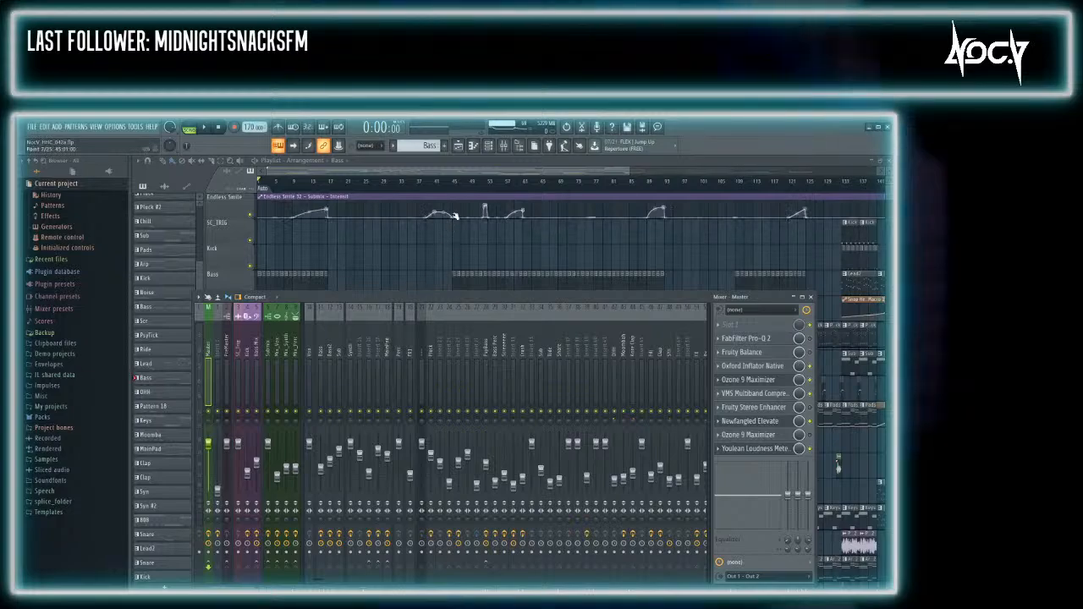
{"action": "key", "text": "F9"}
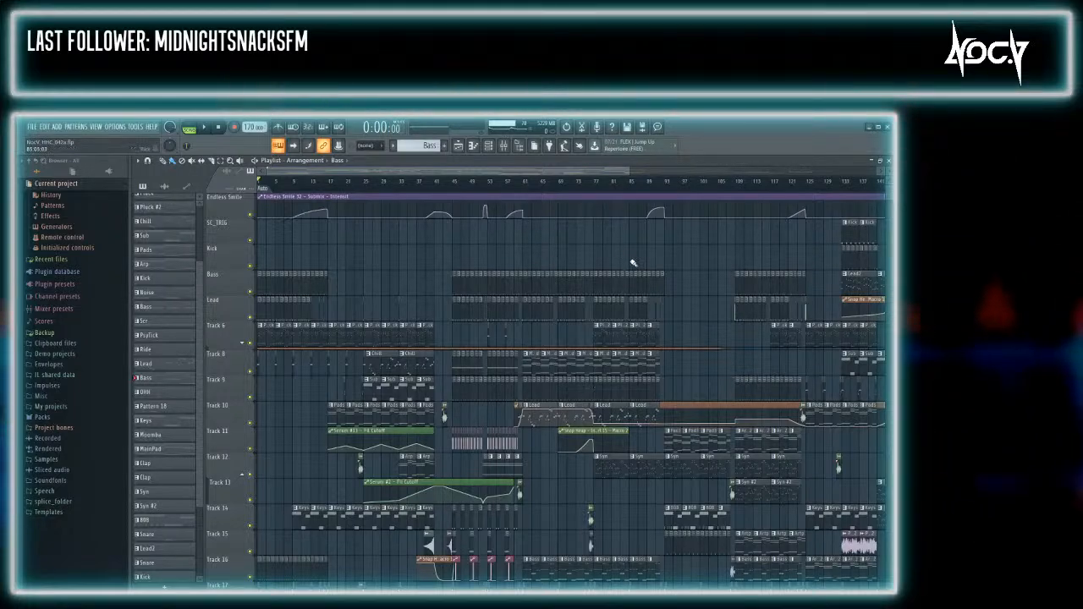
{"action": "key", "text": "F9"}
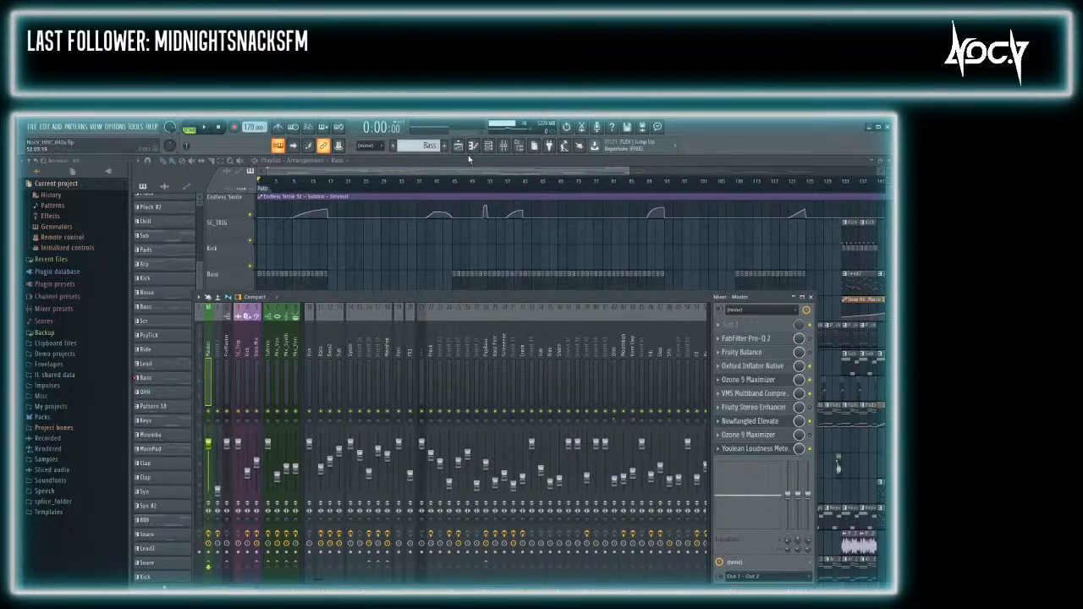
{"action": "left_click_drag", "start_coordinate": [468, 169], "coordinate": [669, 222]}
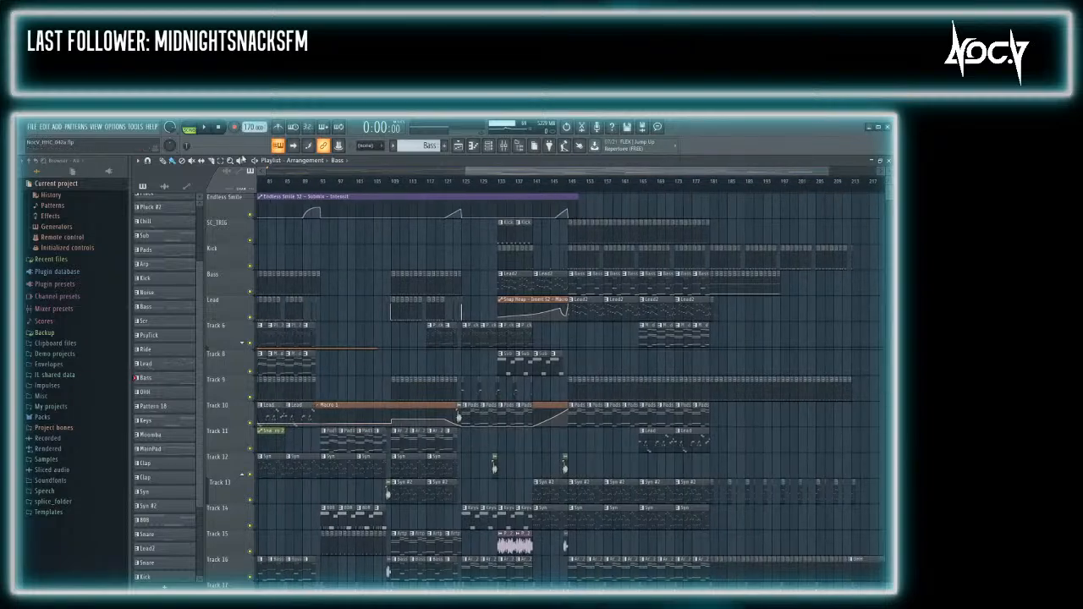